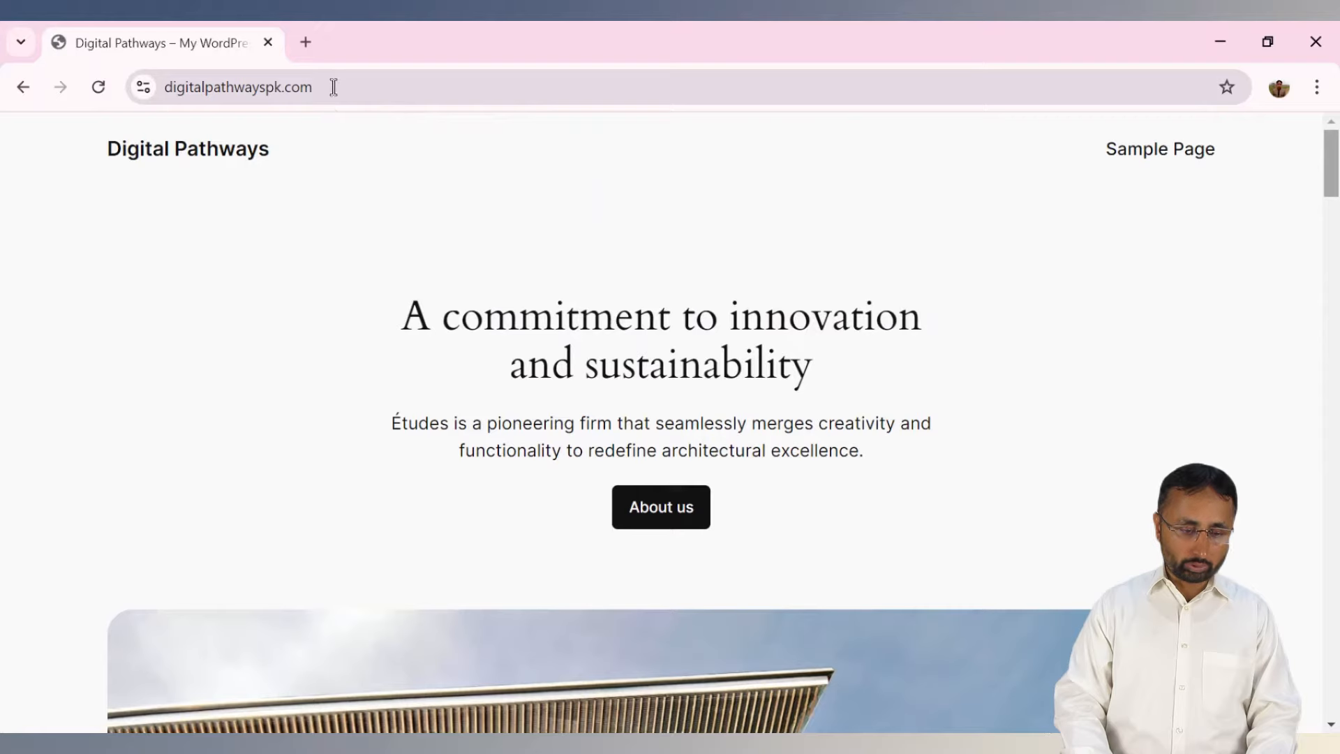
Go to the Digital Pathways site's /wp-admin login page.
left_click(333, 86)
left_click(371, 87)
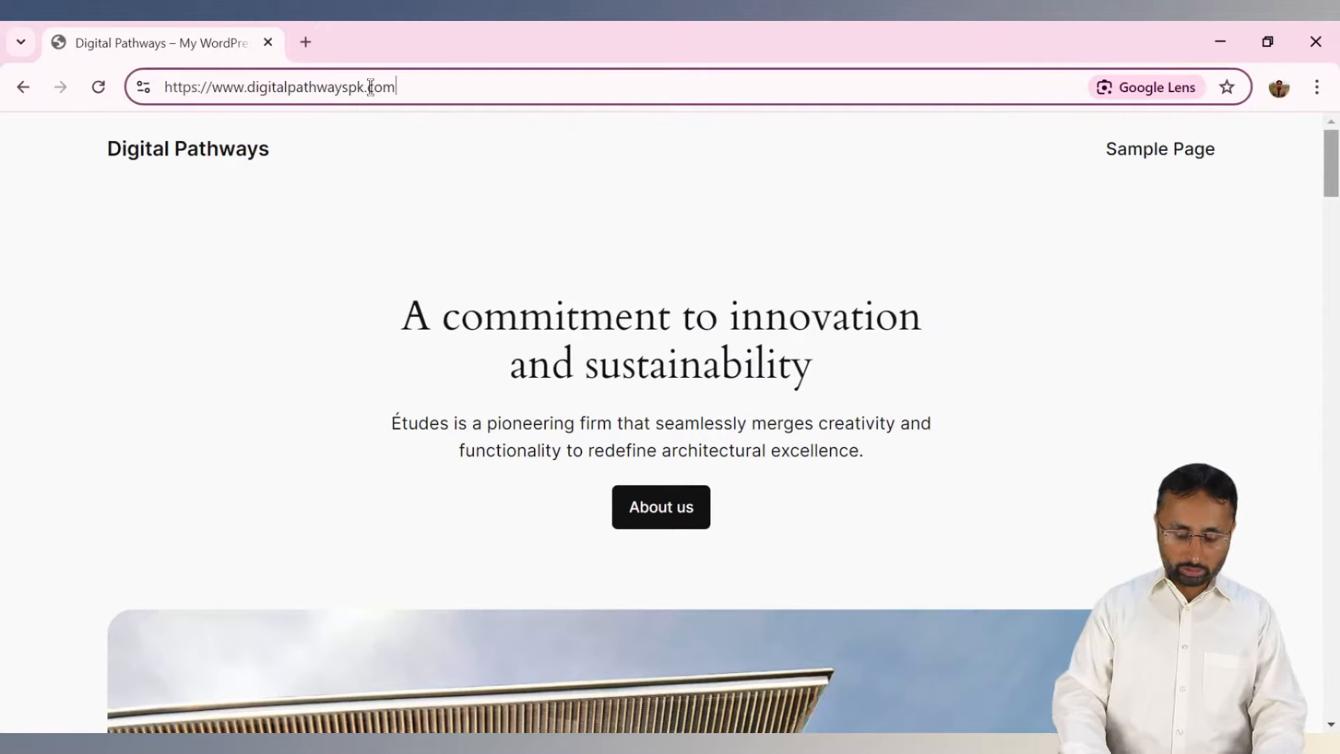
type("/")
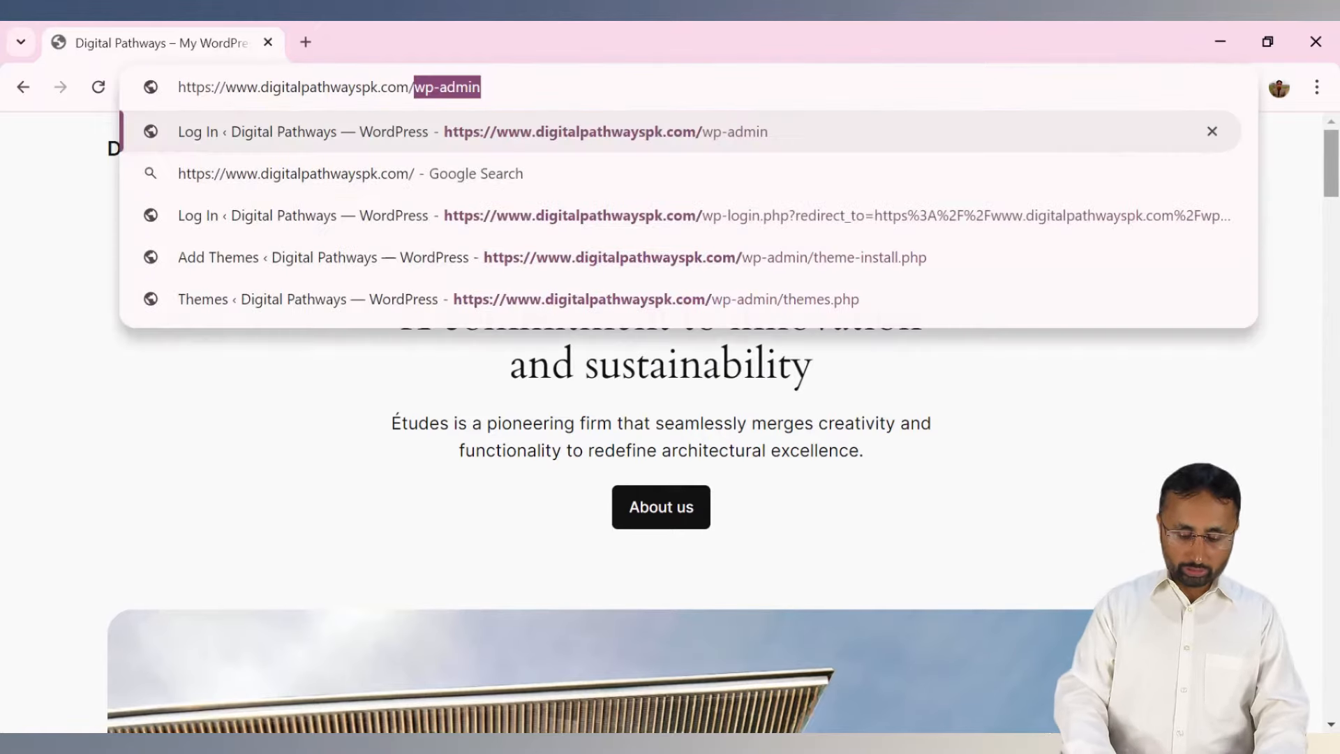
type("wp-admin")
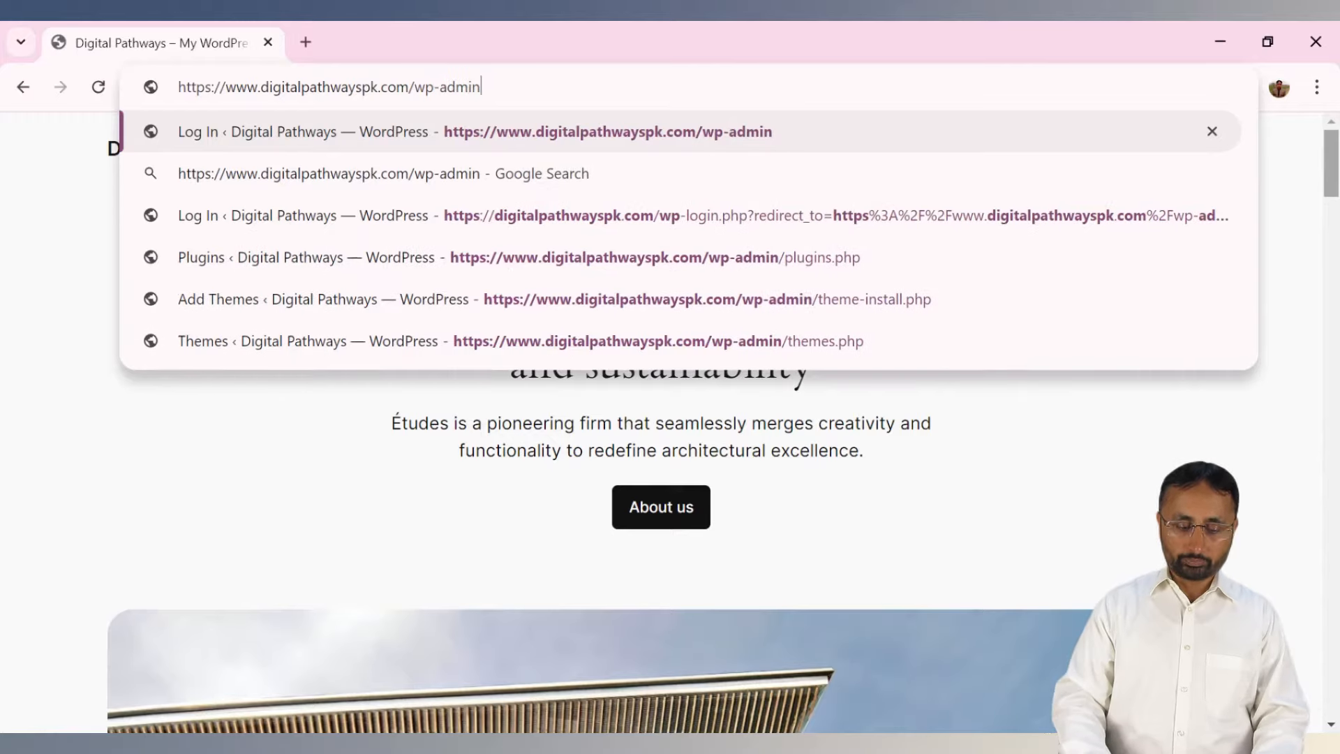
key("Return")
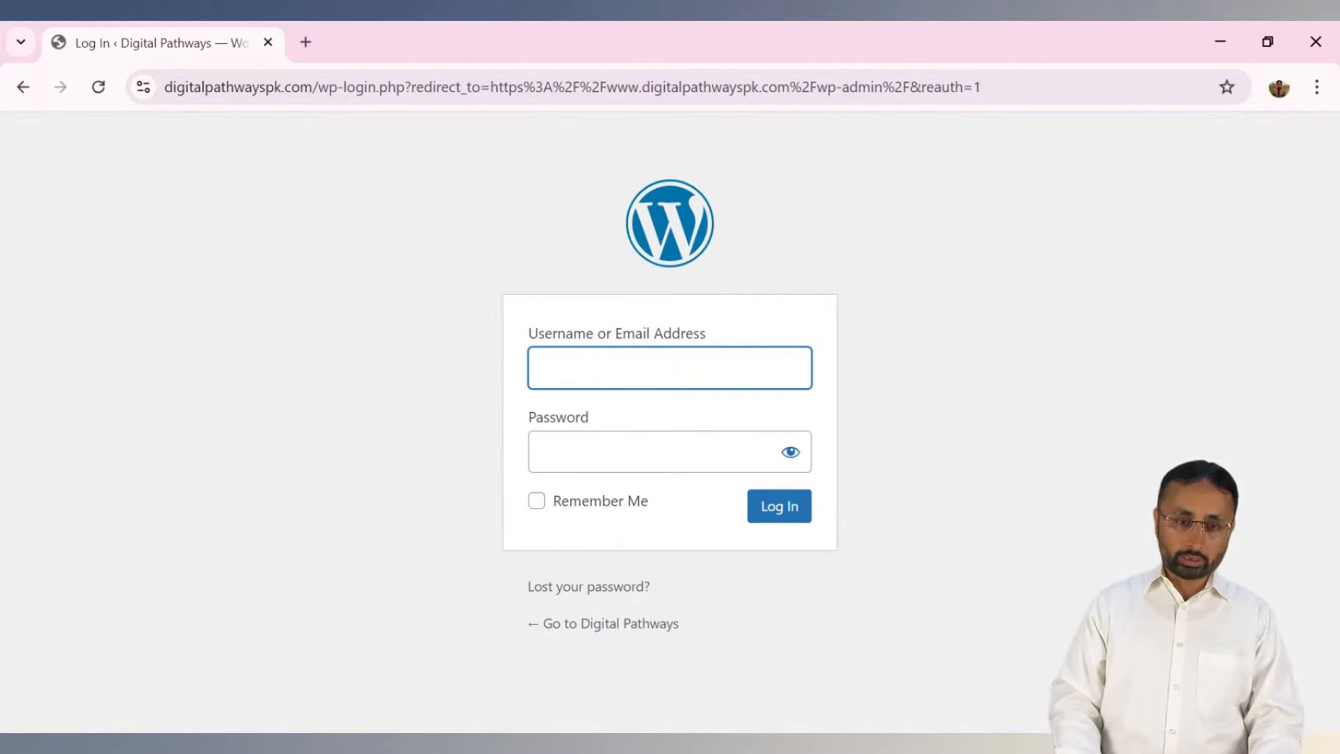
Sign in with the administrator username and password.
type("admin")
key("Tab")
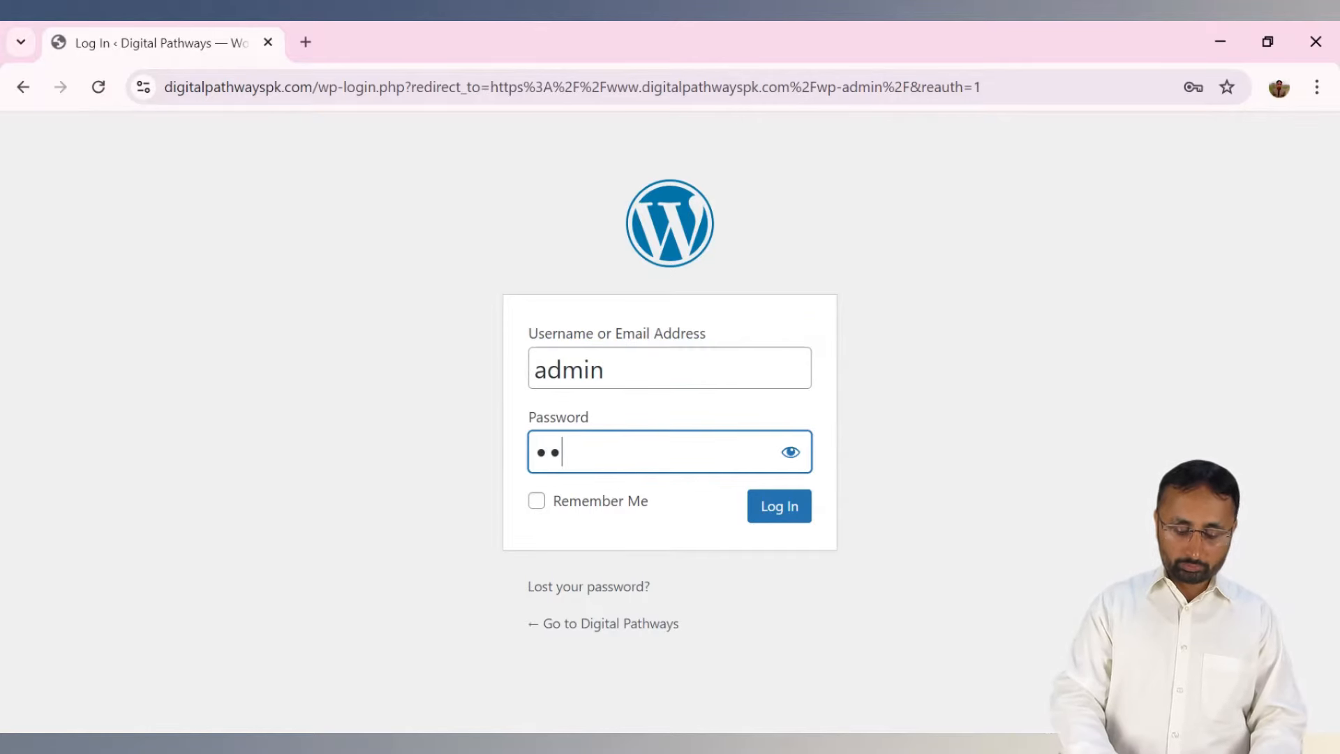
type("••••••••••")
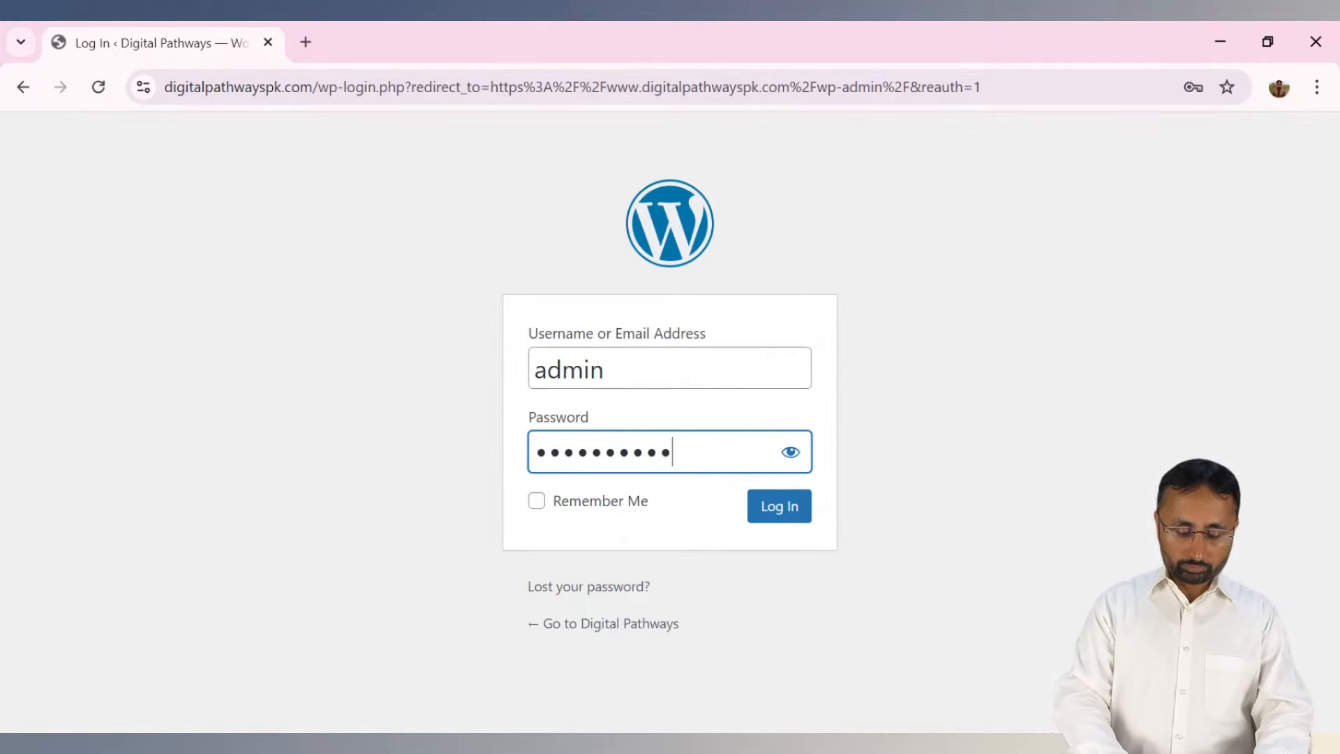
type("•••••")
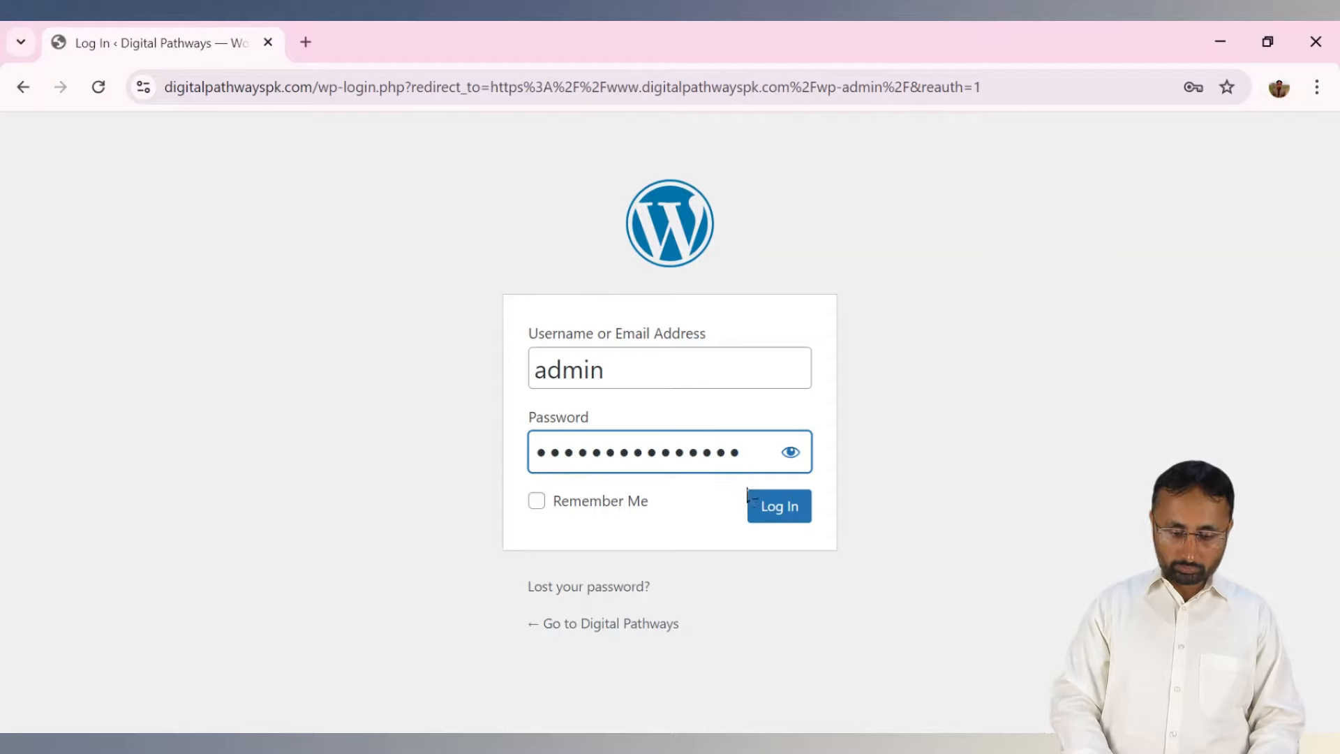
left_click(777, 510)
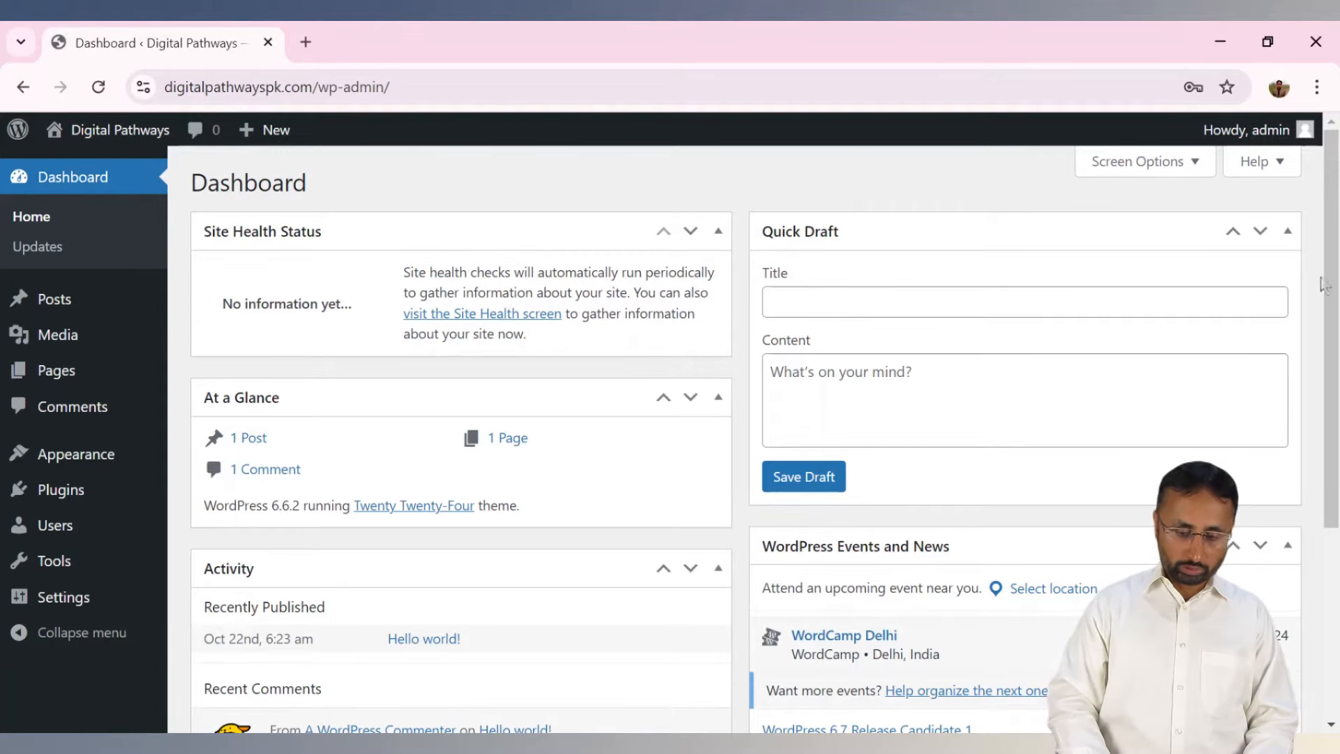
Open the live Digital Pathways site in a new tab, then return to the admin Dashboard.
mouse_move(1327, 266)
left_mouse_down()
mouse_move(1328, 456)
mouse_move(1328, 266)
left_mouse_up()
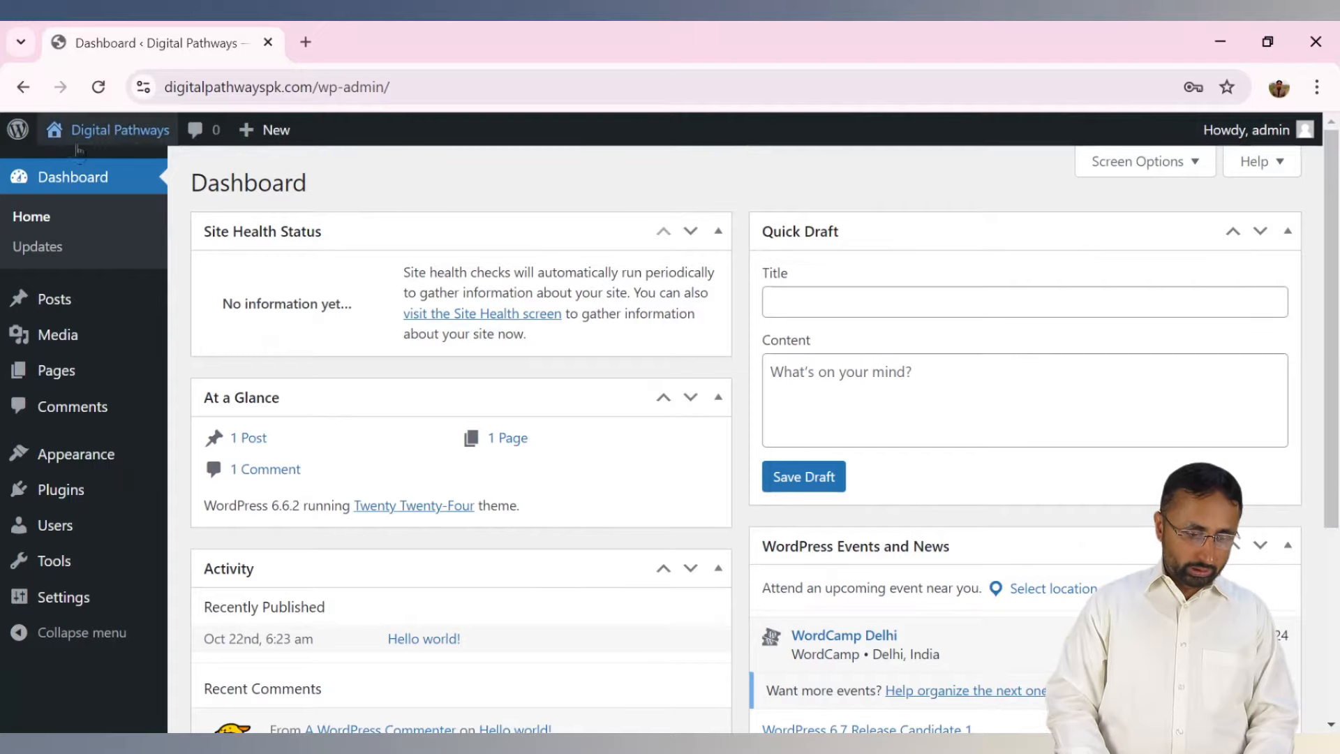
left_click(77, 167)
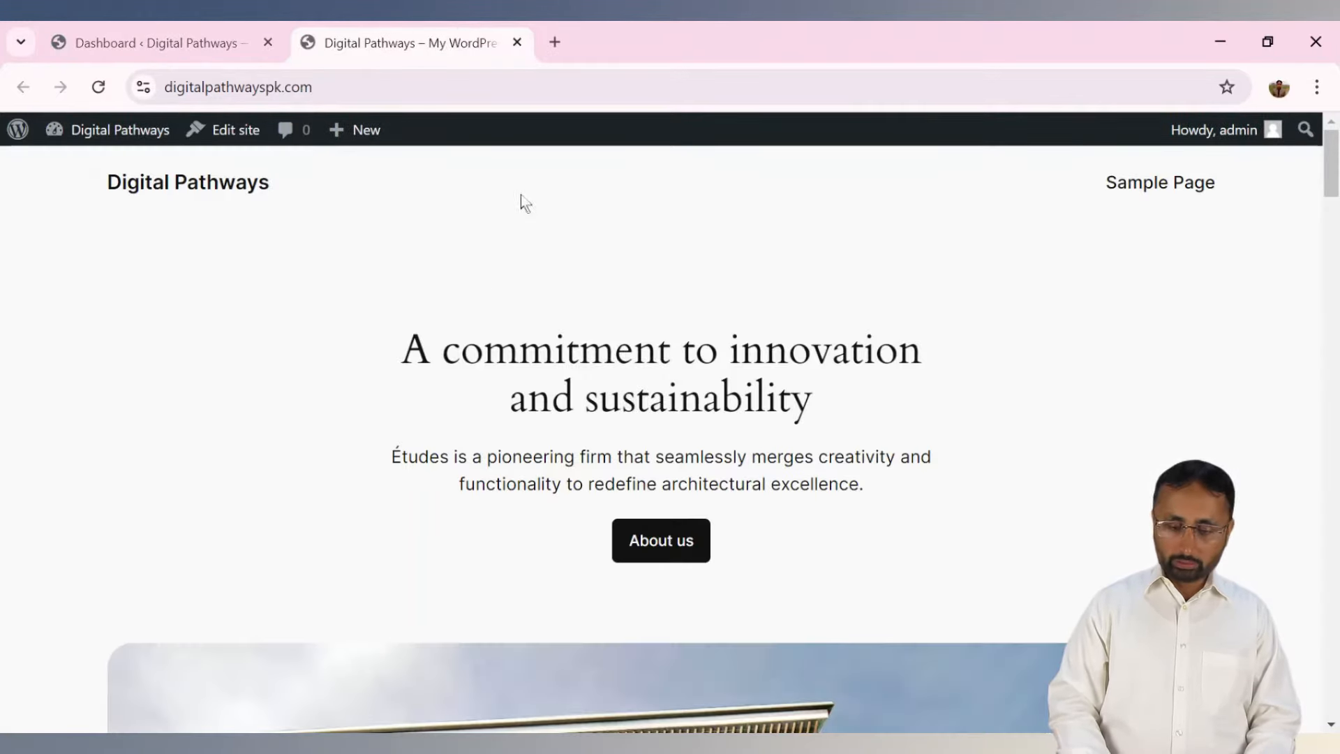
left_click(185, 36)
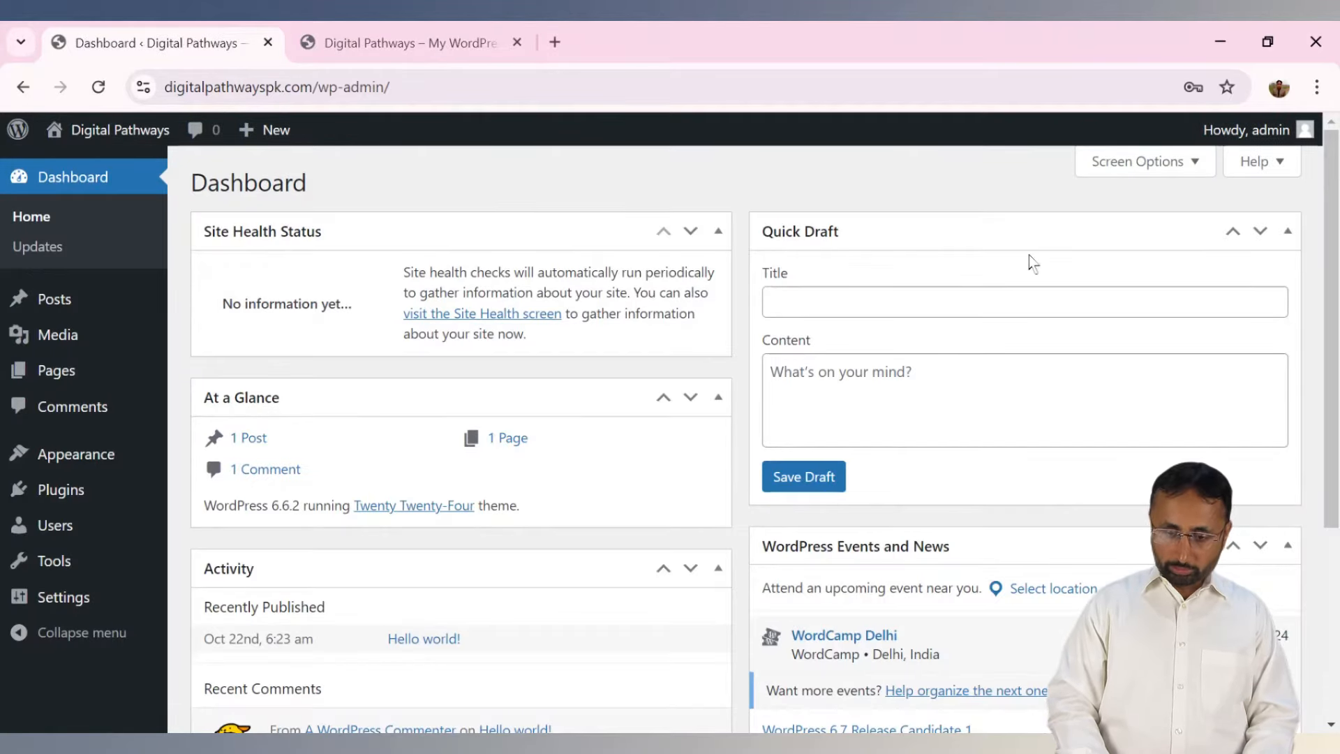
mouse_move(1282, 148)
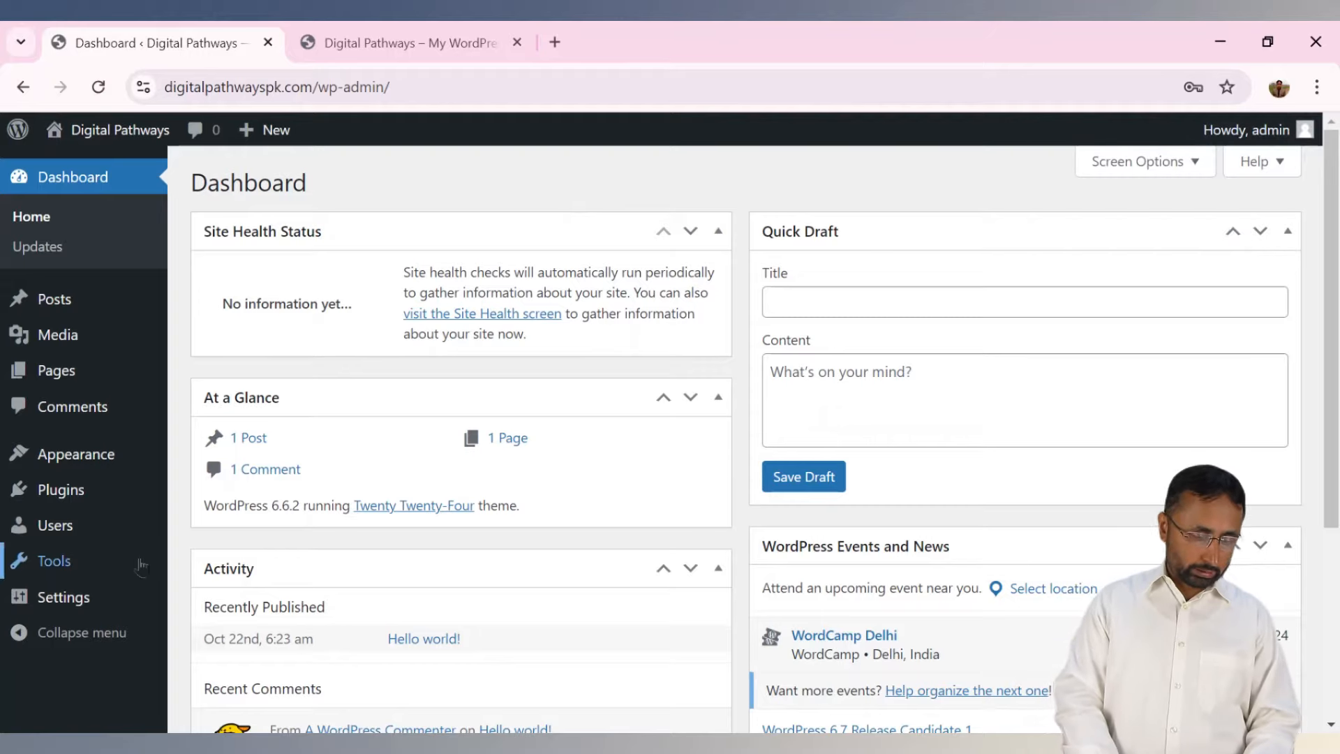
Open the administrator's profile from the Users list.
mouse_move(90, 541)
left_click(197, 528)
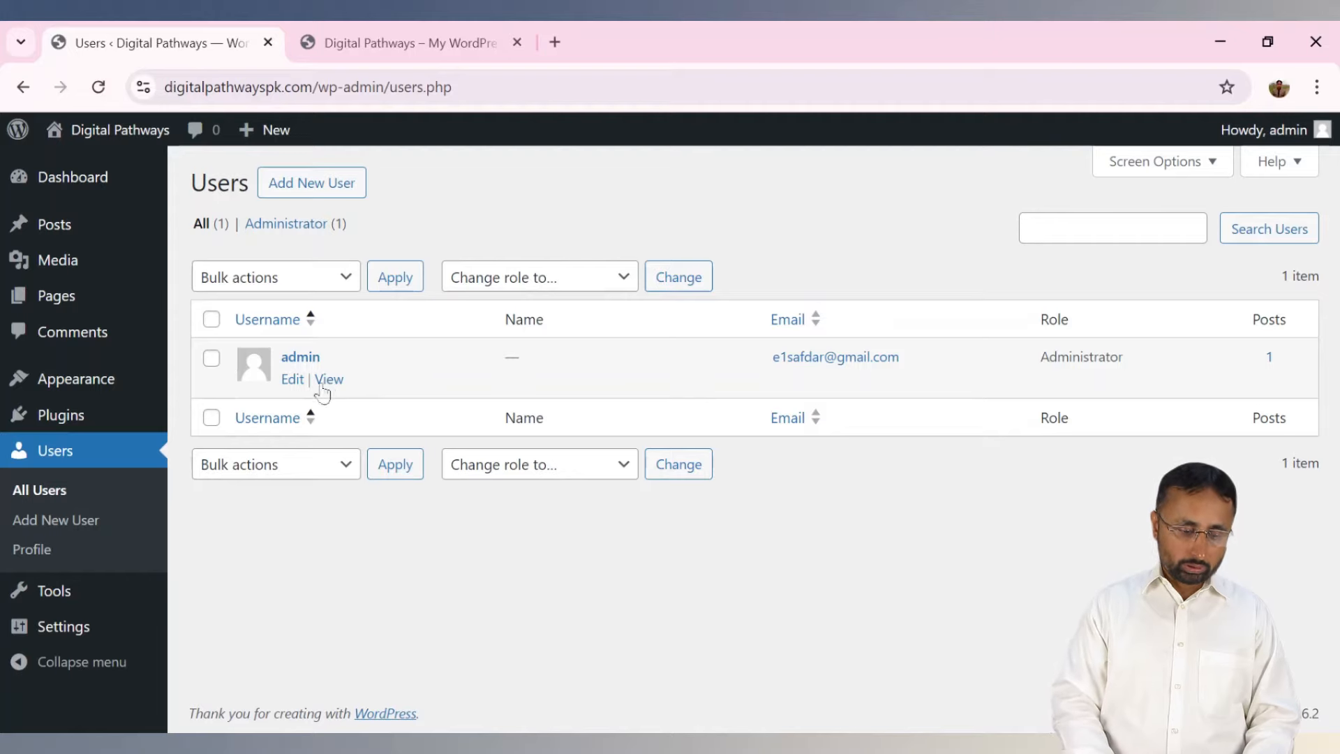
left_click(292, 380)
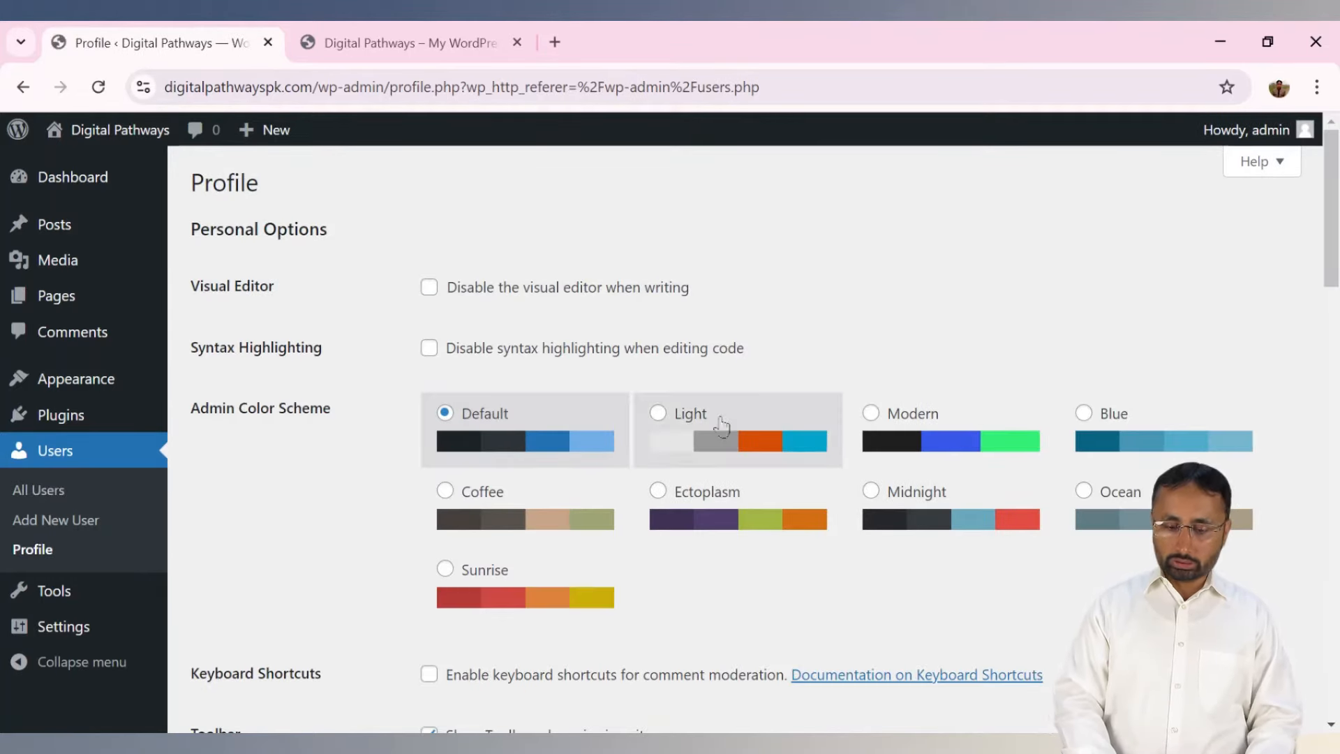
left_click_drag(1335, 230, 1335, 252)
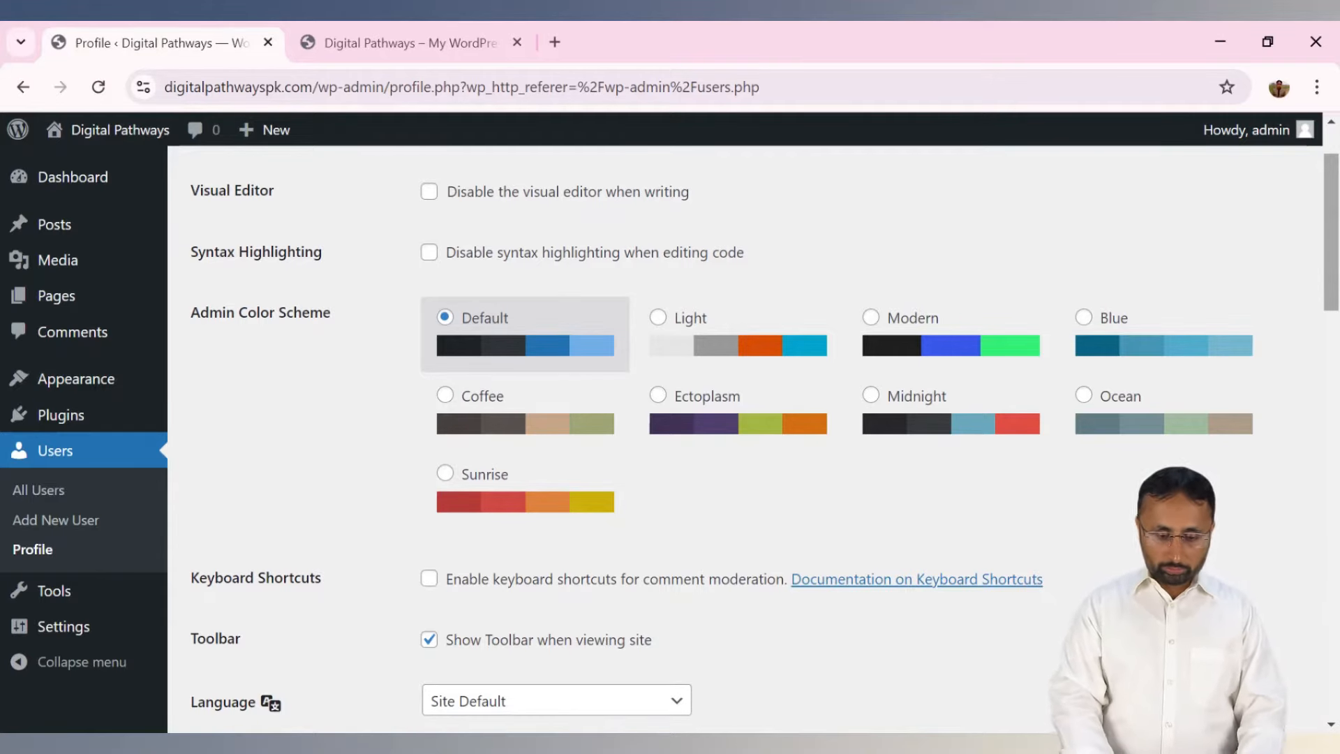
Preview the Light, Modern, Blue and Ocean colour schemes, then return to Default.
left_click(658, 320)
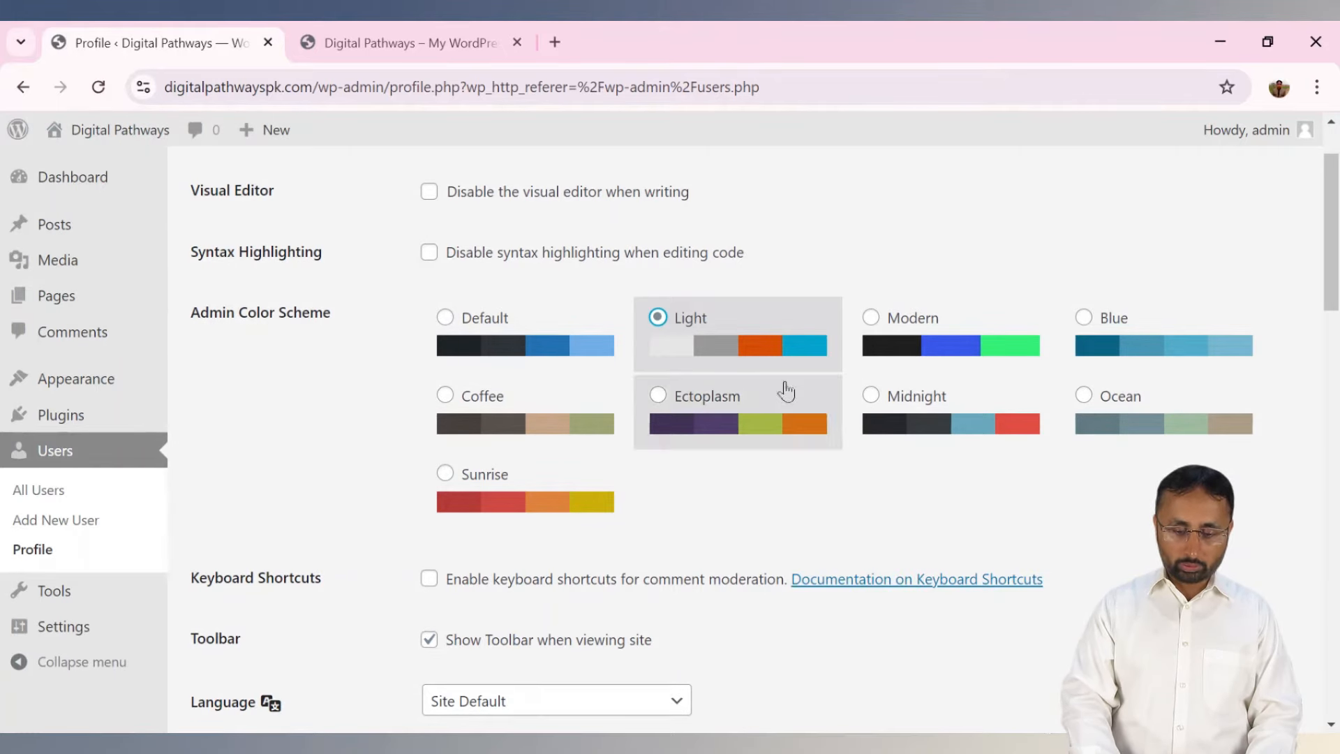
left_click(871, 318)
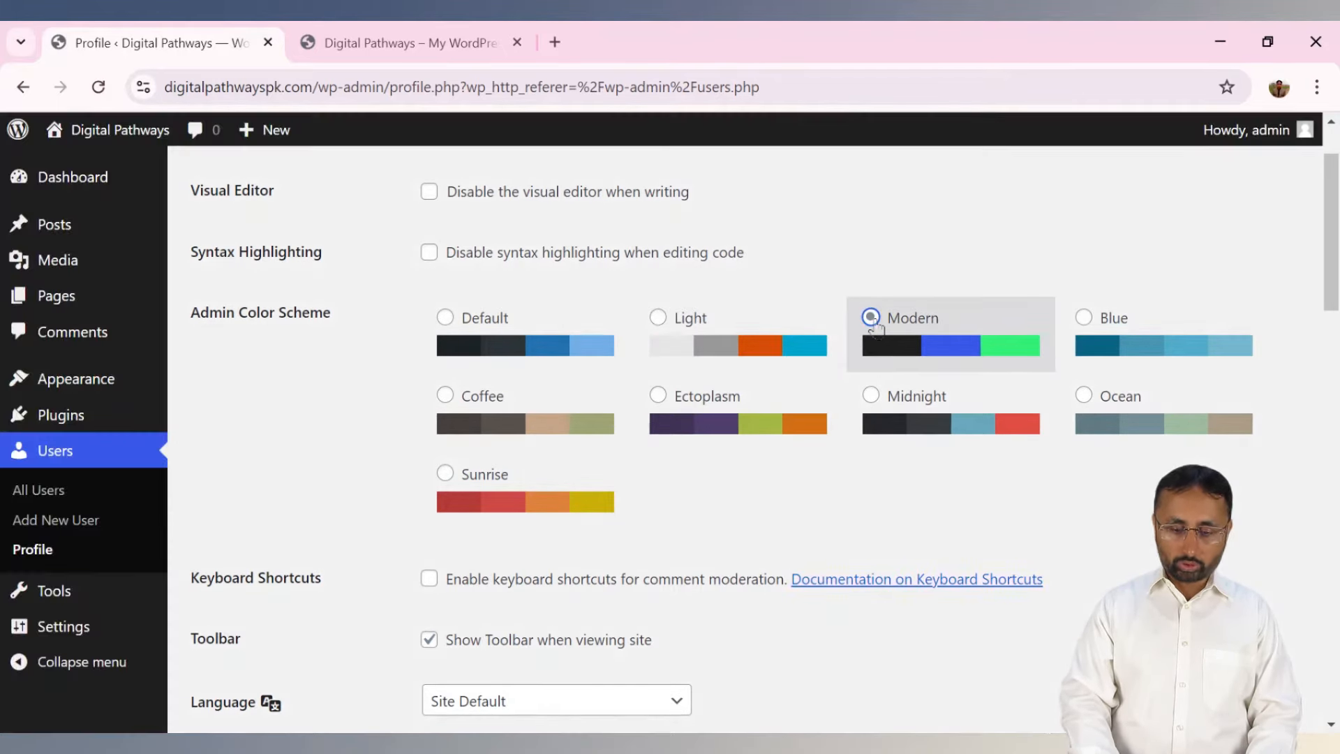
left_click(1083, 318)
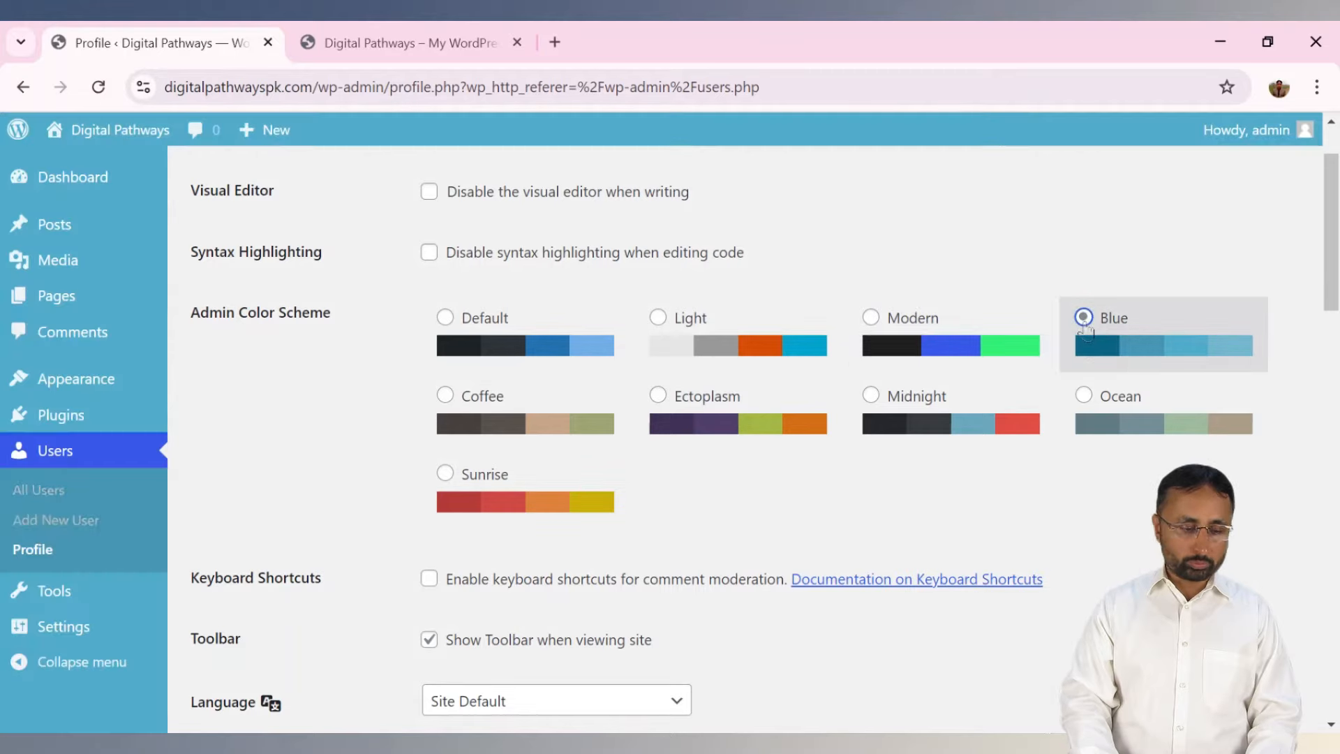
left_click(1085, 405)
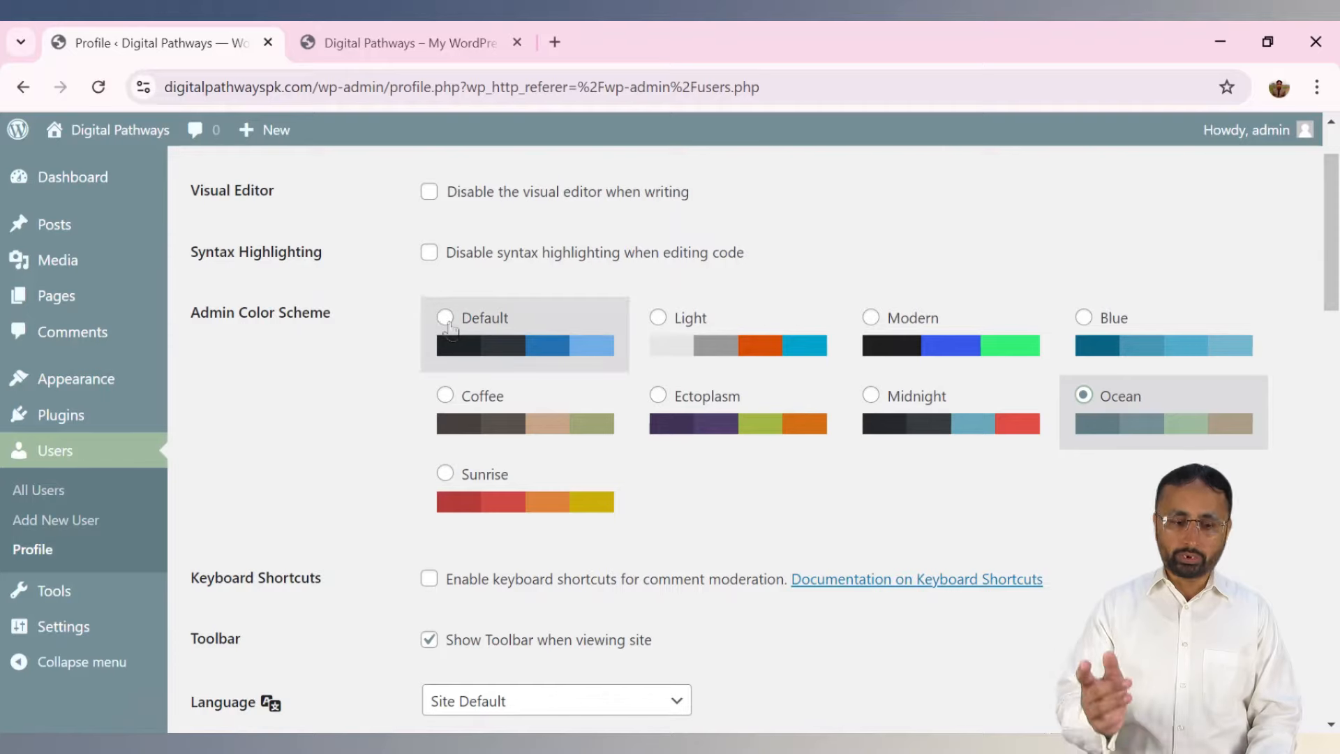
left_click(445, 318)
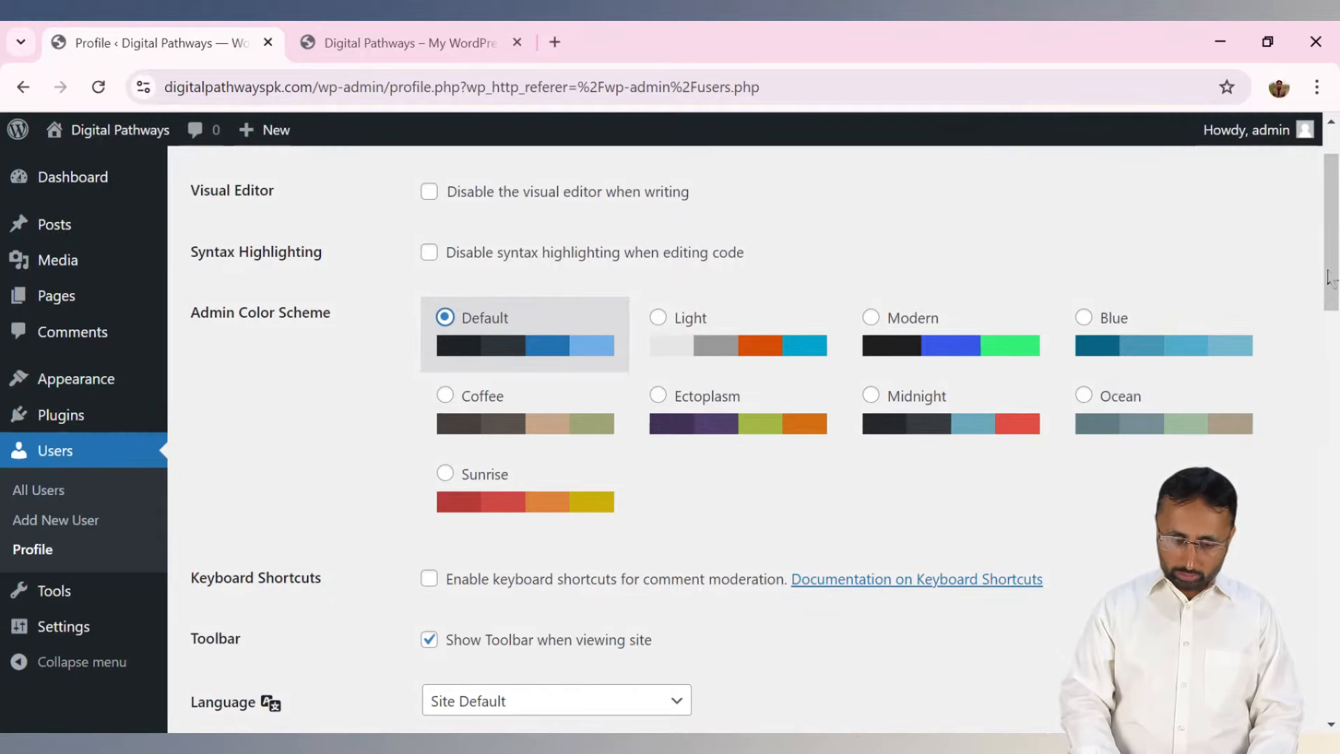
scroll(1277, 400, "down", 6)
Enter the user's first name, last name and nickname in the profile.
scroll(764, 444, "down", 2)
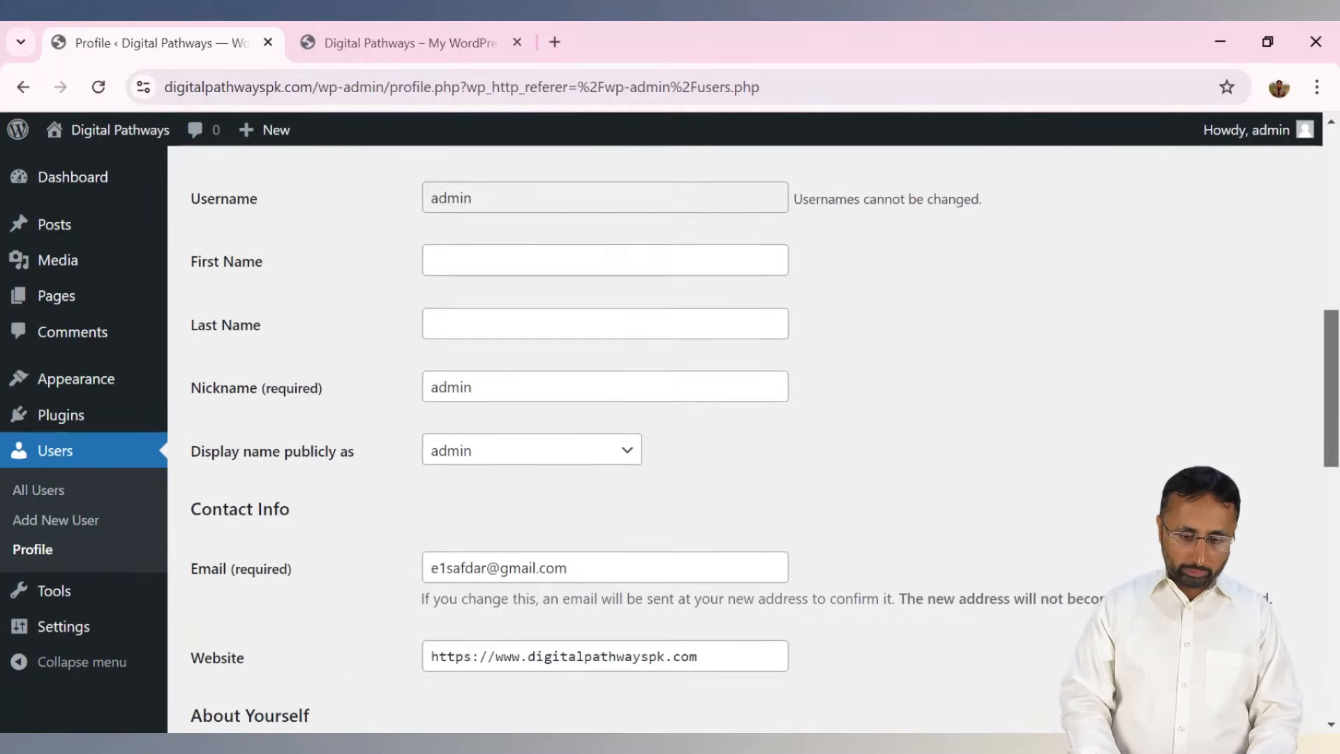
scroll(764, 443, "up", 1)
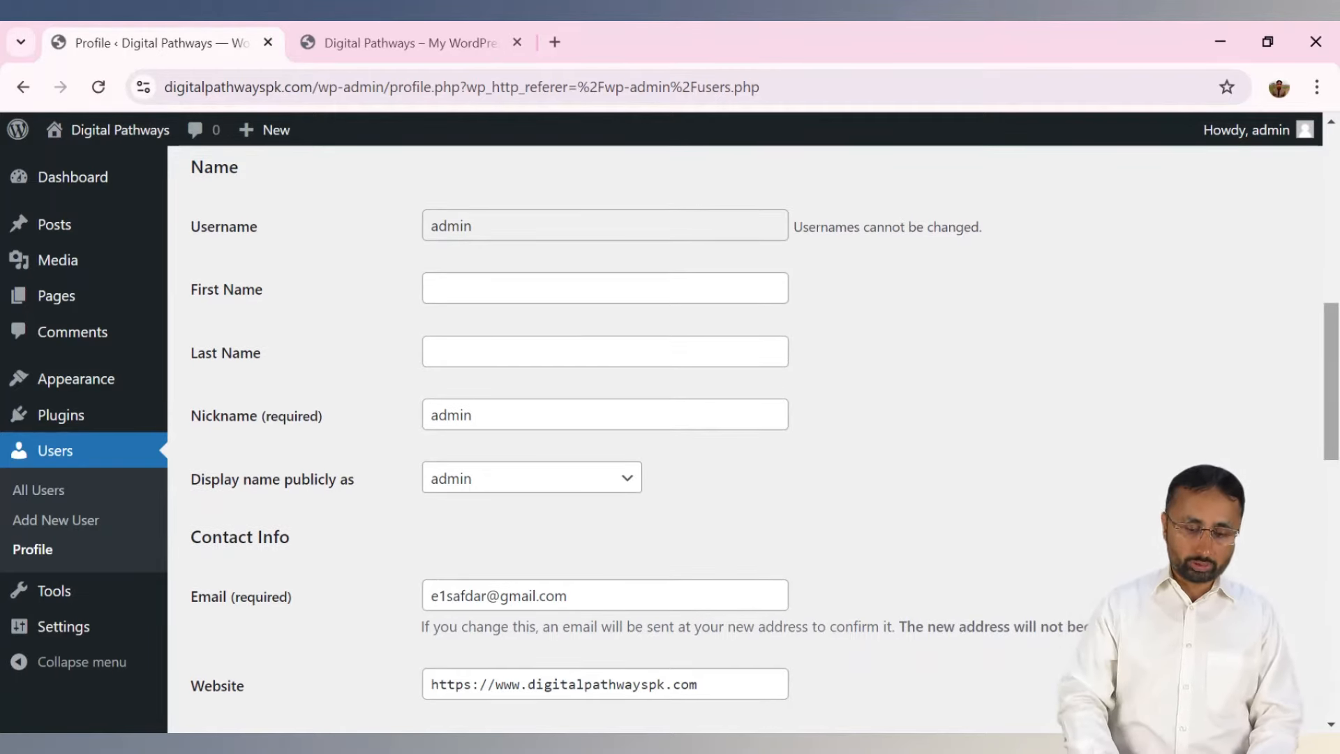
left_click(585, 223)
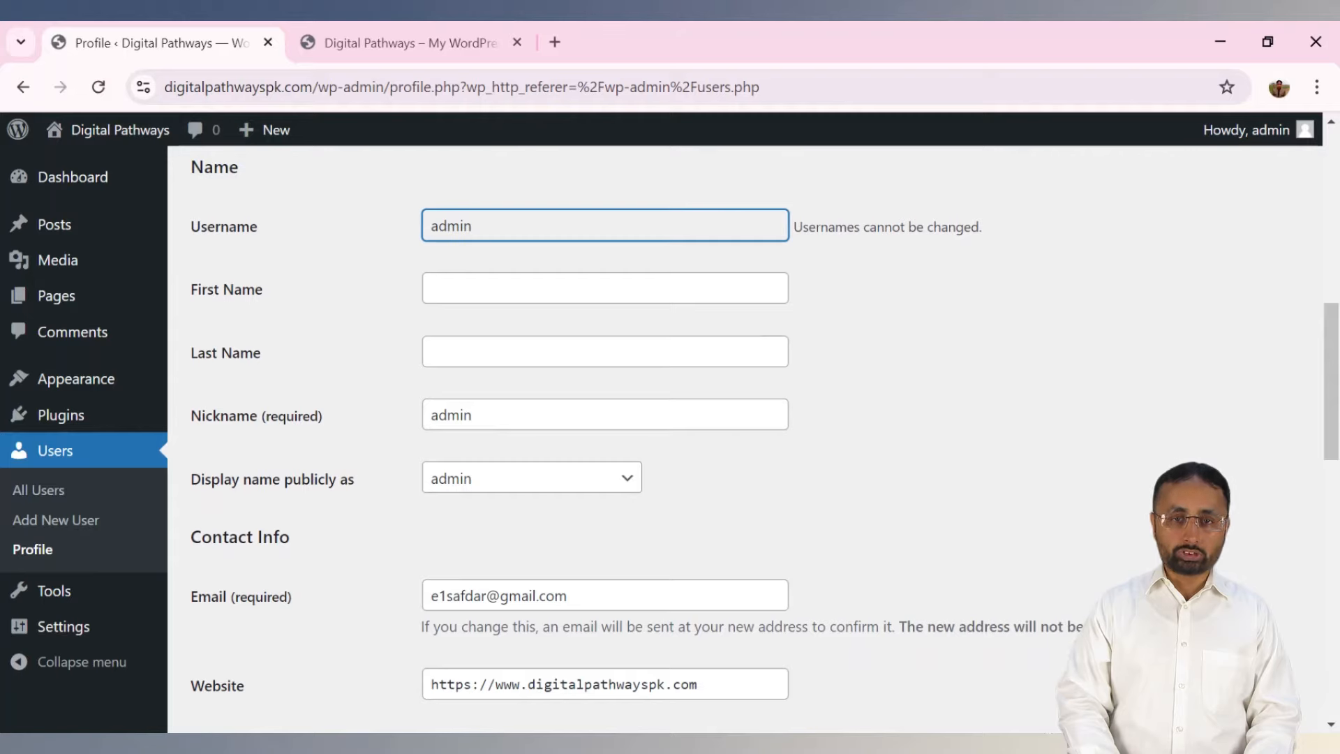
left_click(529, 300)
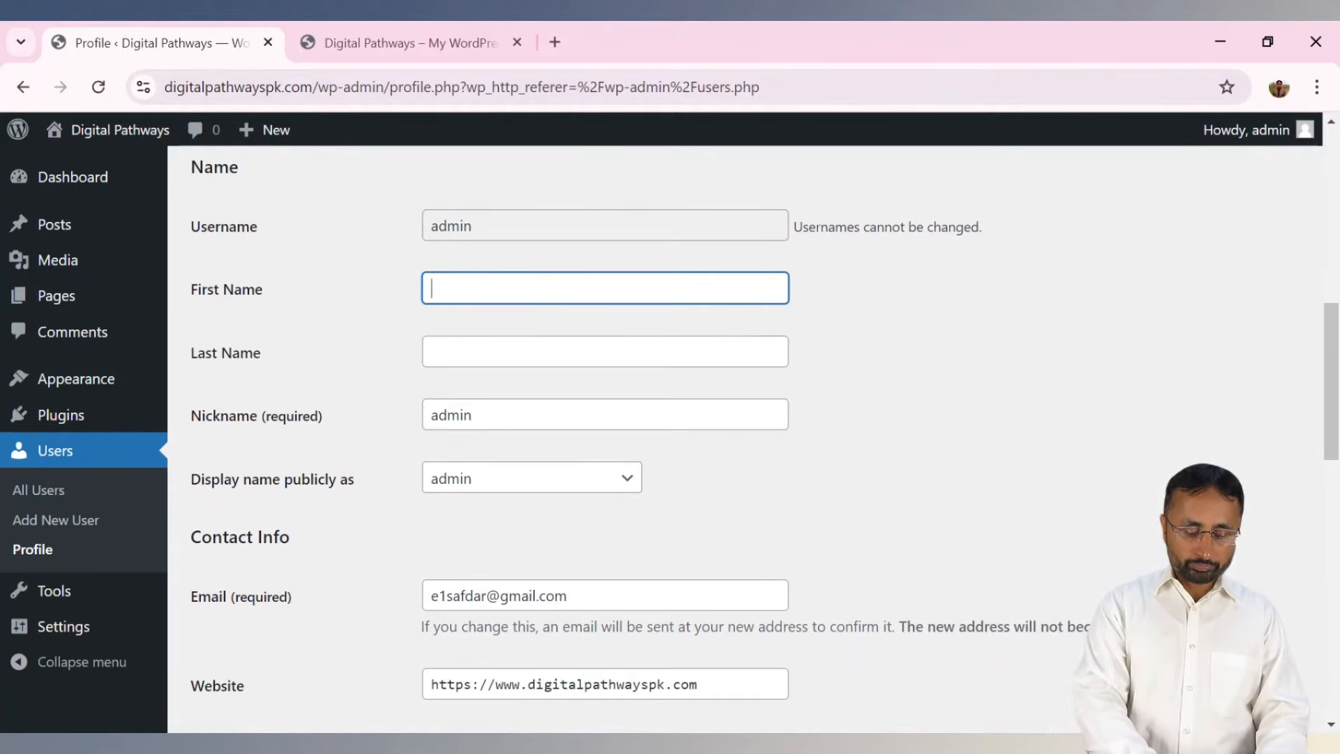
key("Tab")
type("Hussai")
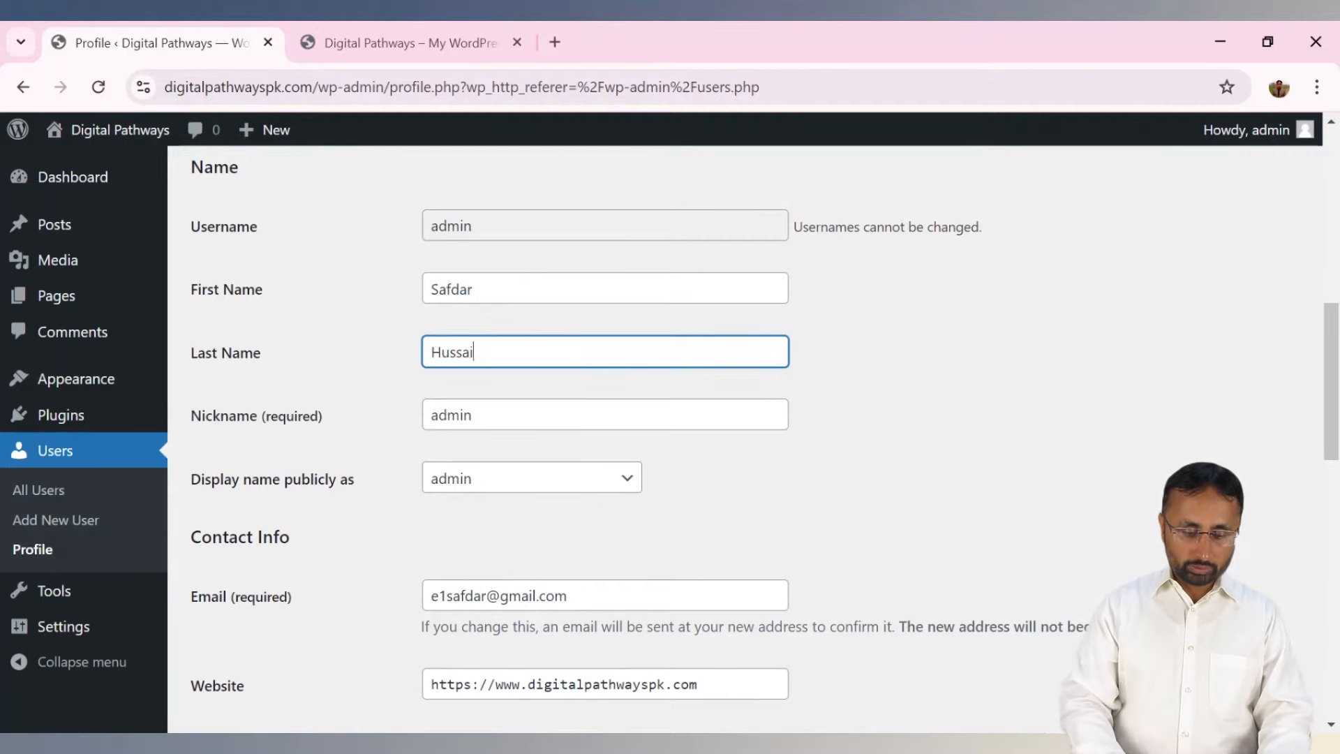
type("n")
key("Tab")
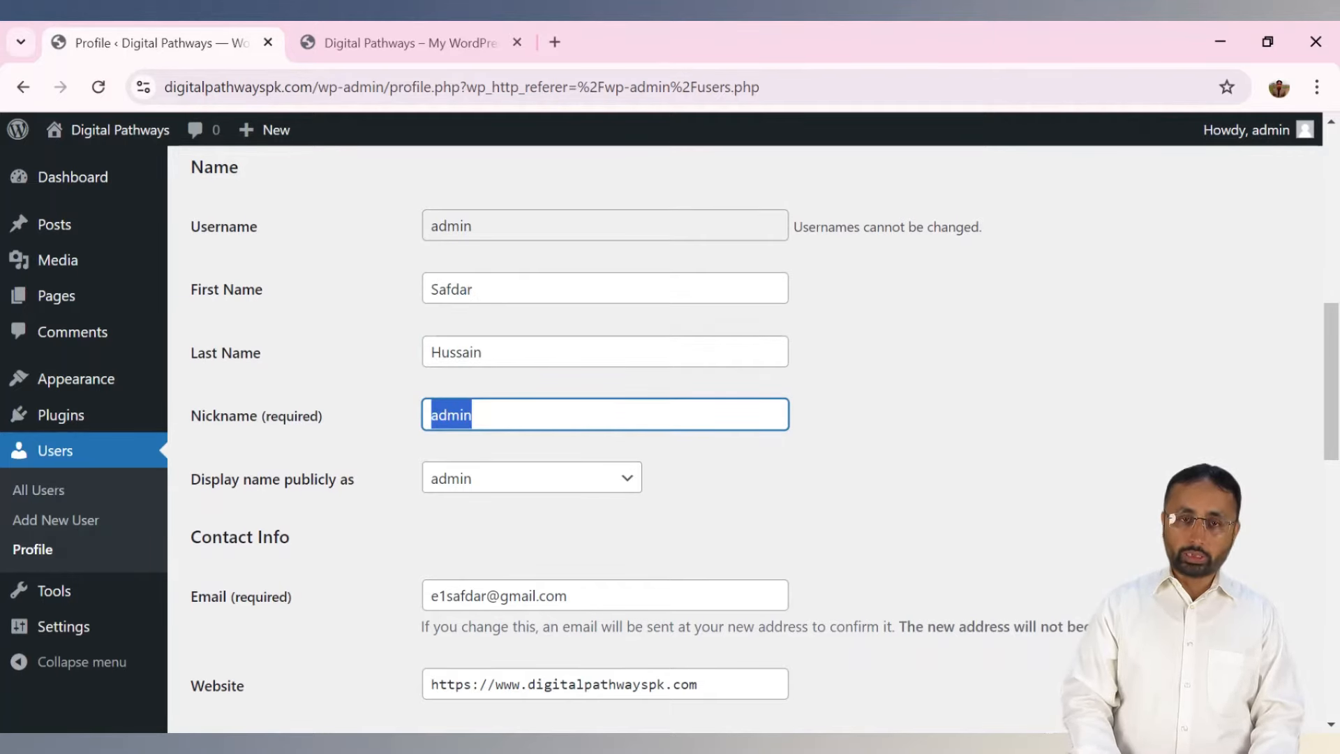
type("Safda")
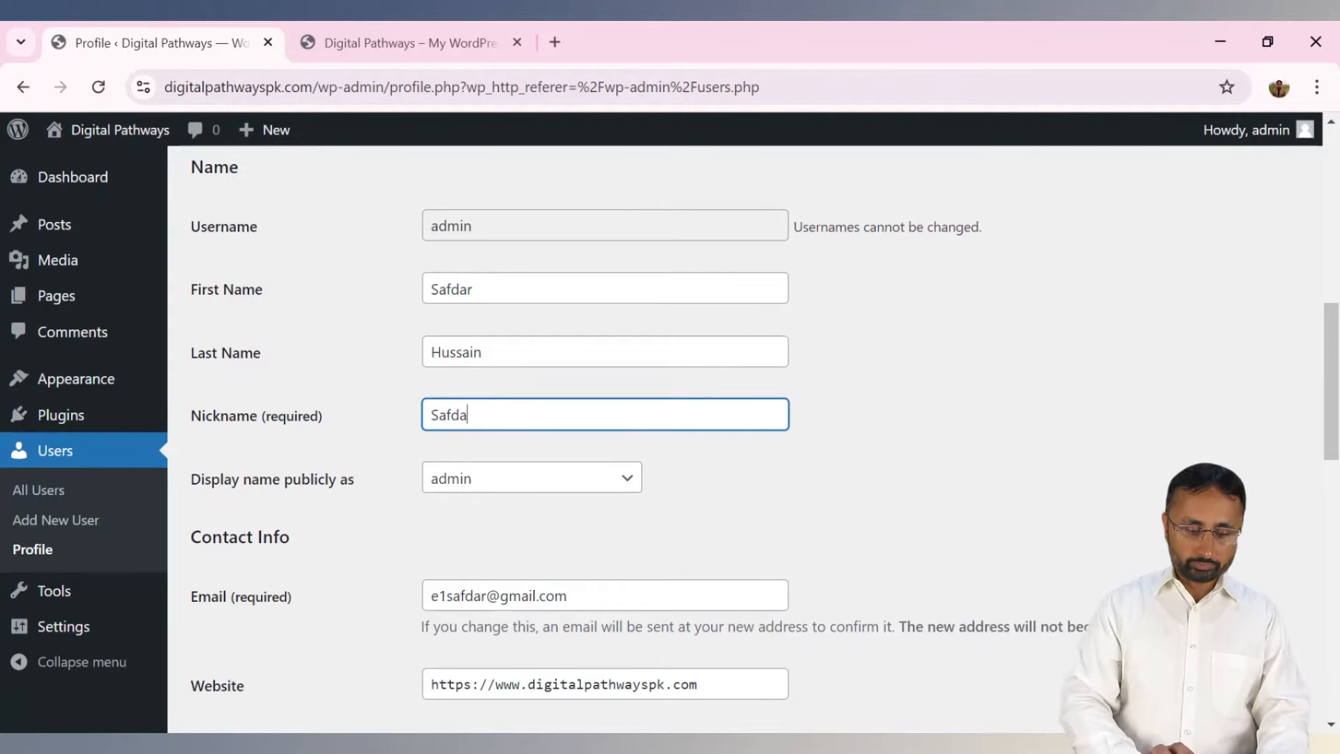
type("r")
Set Display name publicly as to the user's full name.
key("Tab")
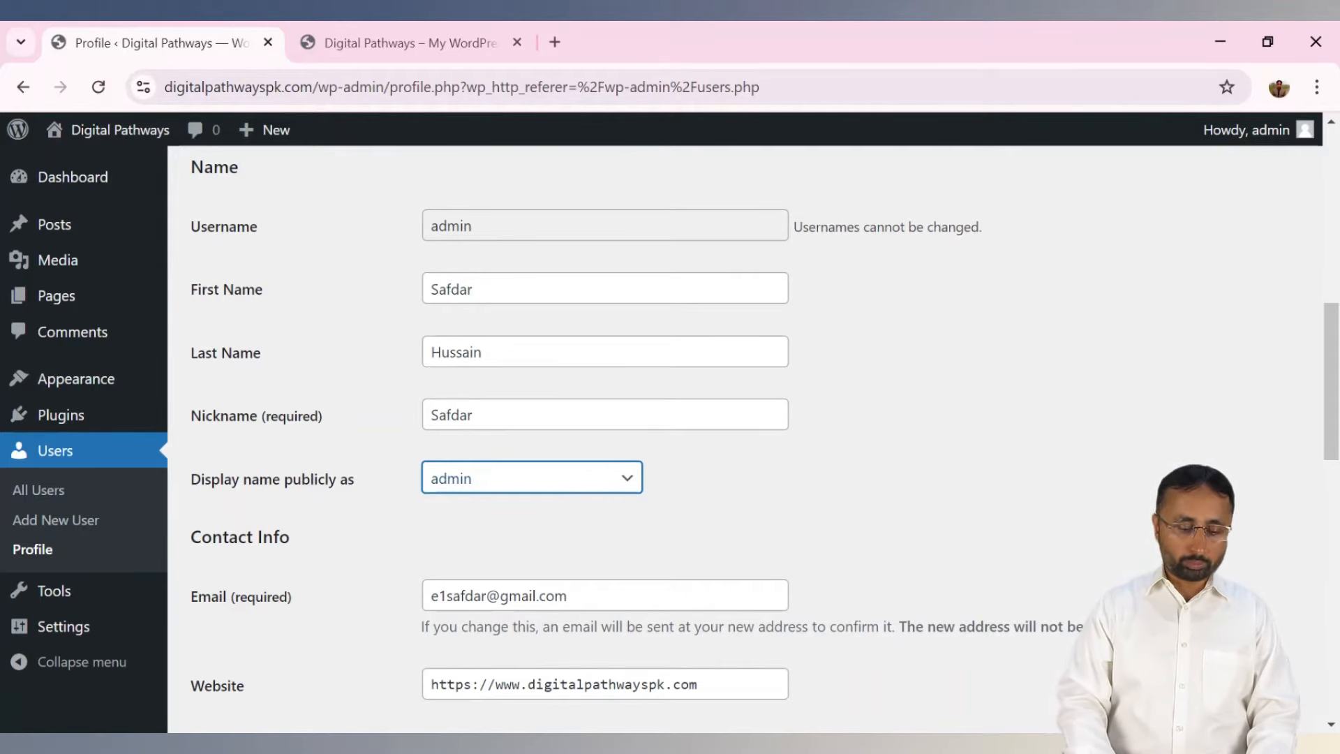
key("Down")
key("Down")
key("Down")
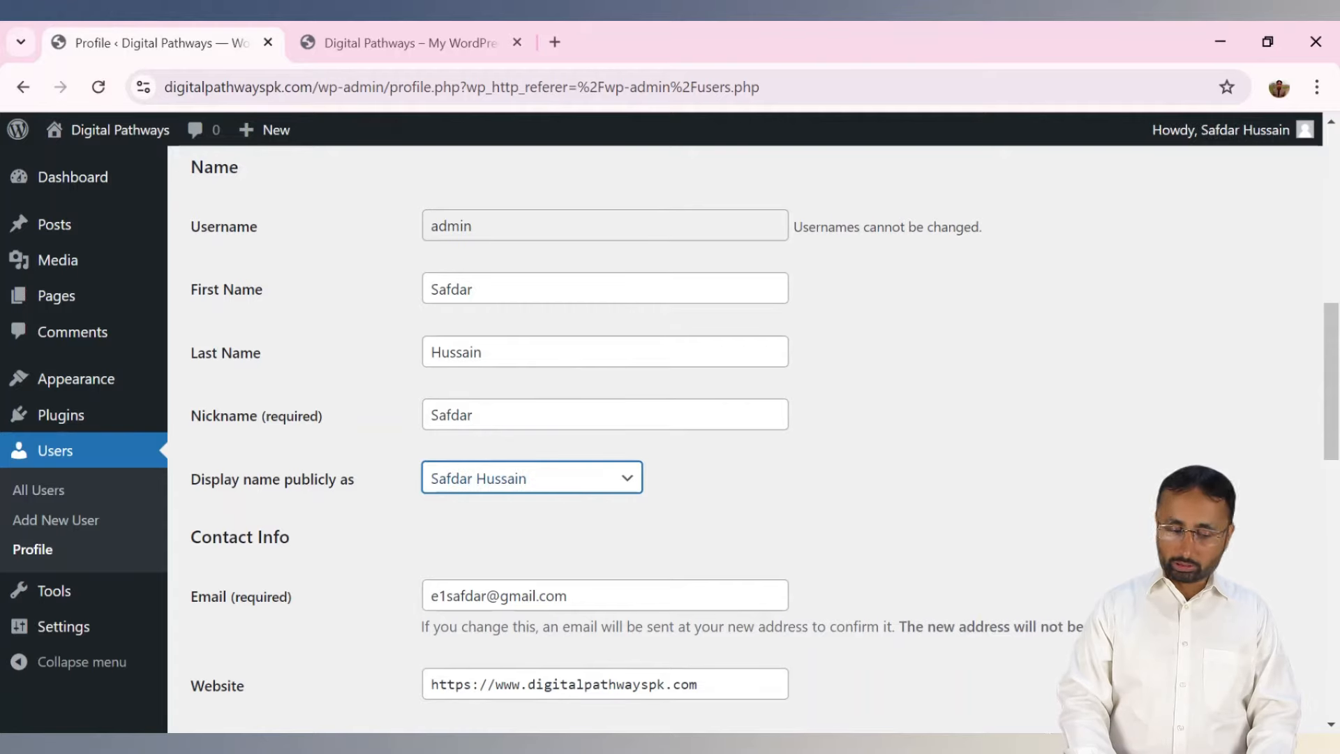
left_click(731, 495)
left_click_drag(1331, 352, 1331, 424)
left_click(682, 319)
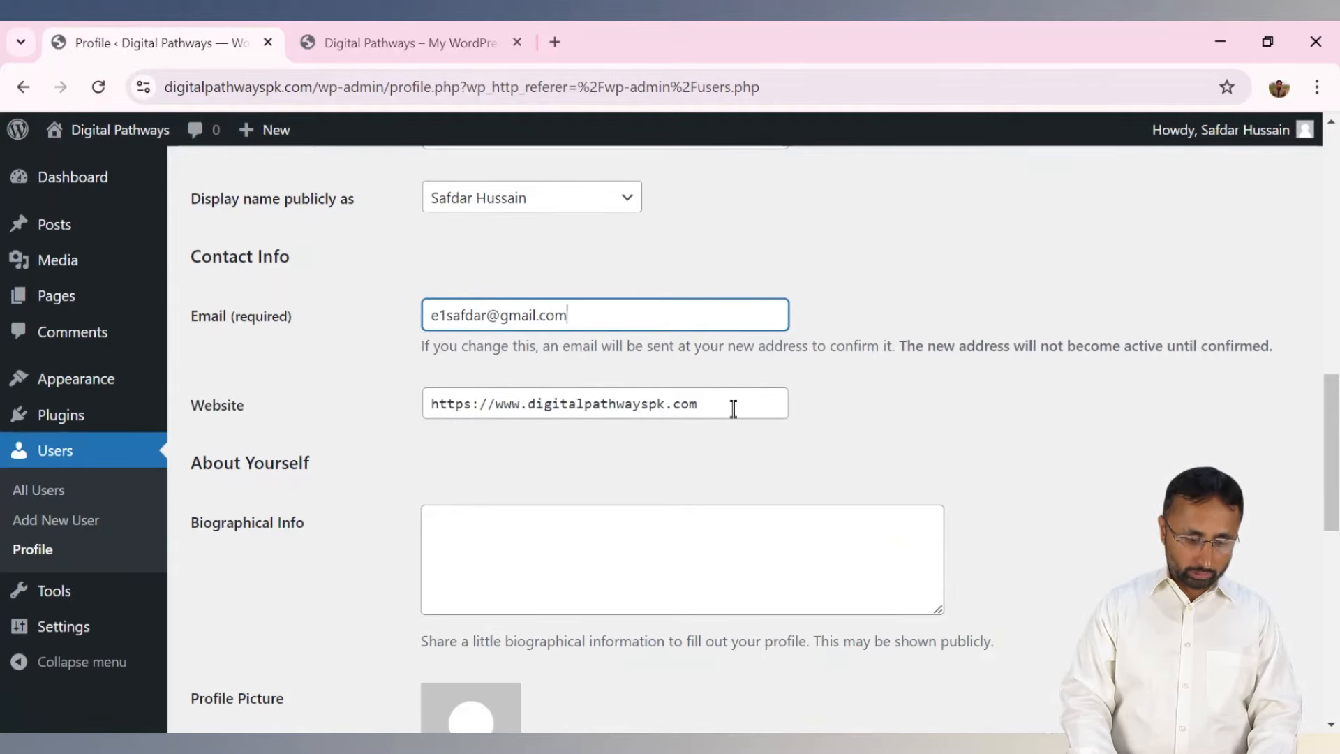
left_click(669, 523)
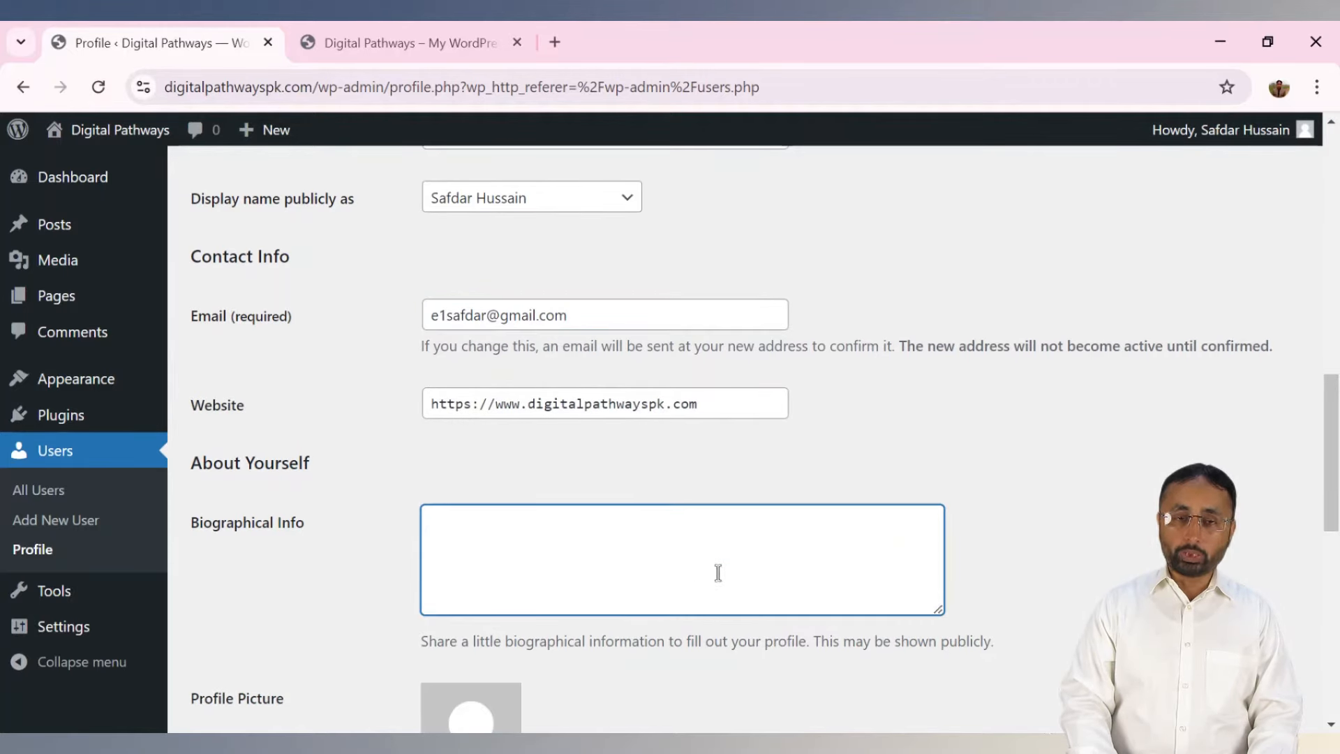
left_click_drag(1331, 424, 1336, 535)
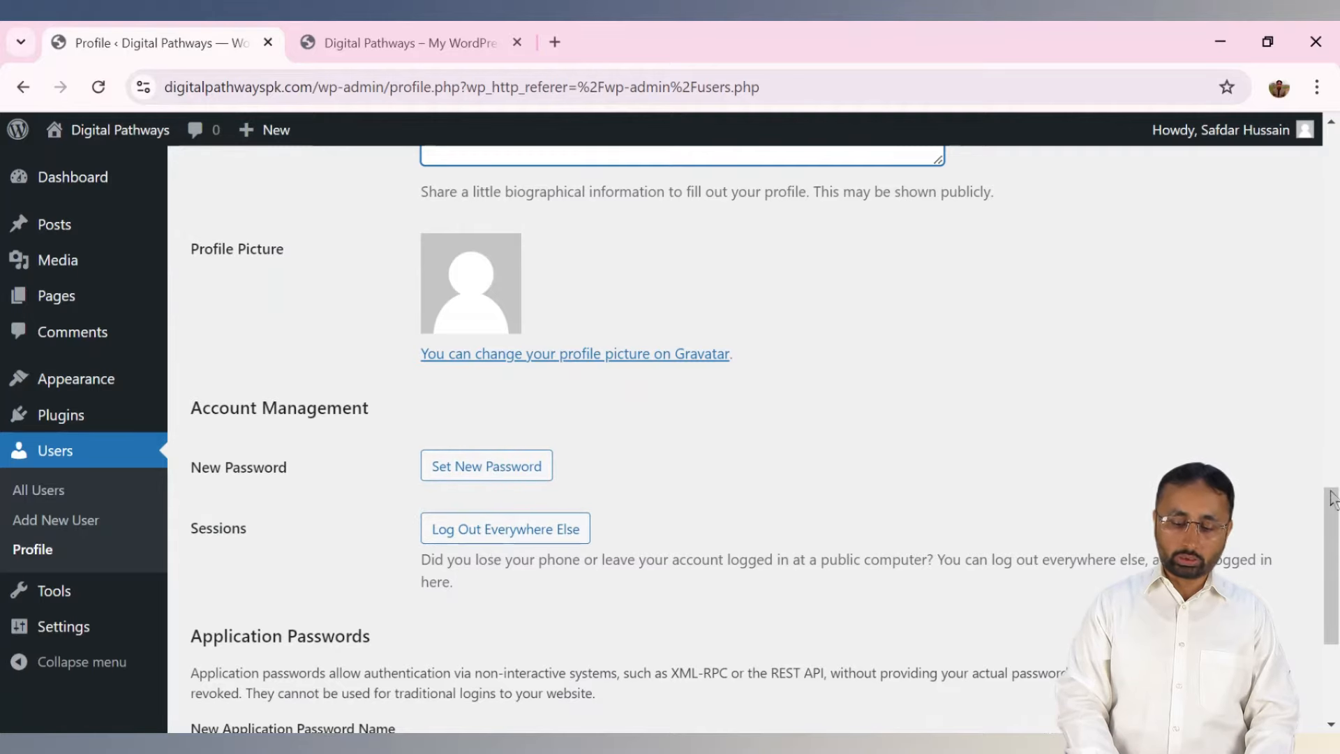
left_click_drag(1332, 499, 1332, 539)
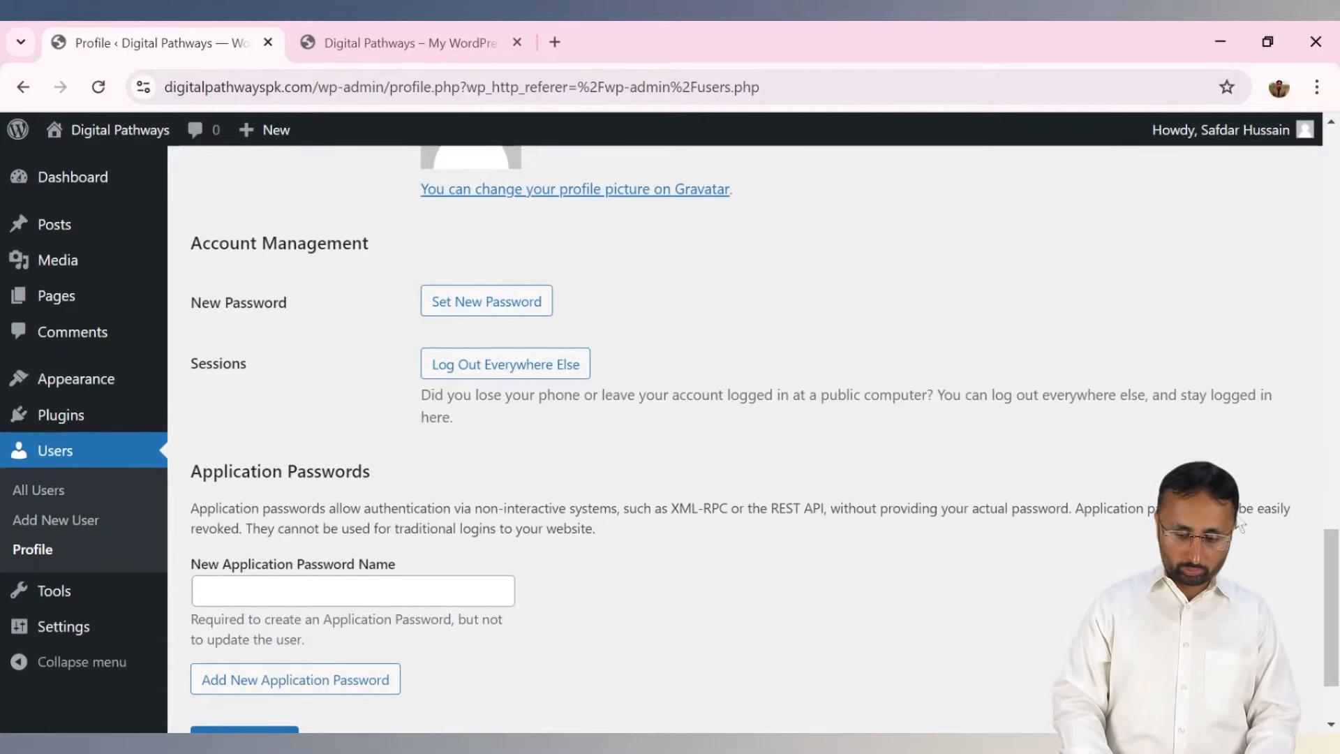
left_click_drag(1329, 569, 1330, 603)
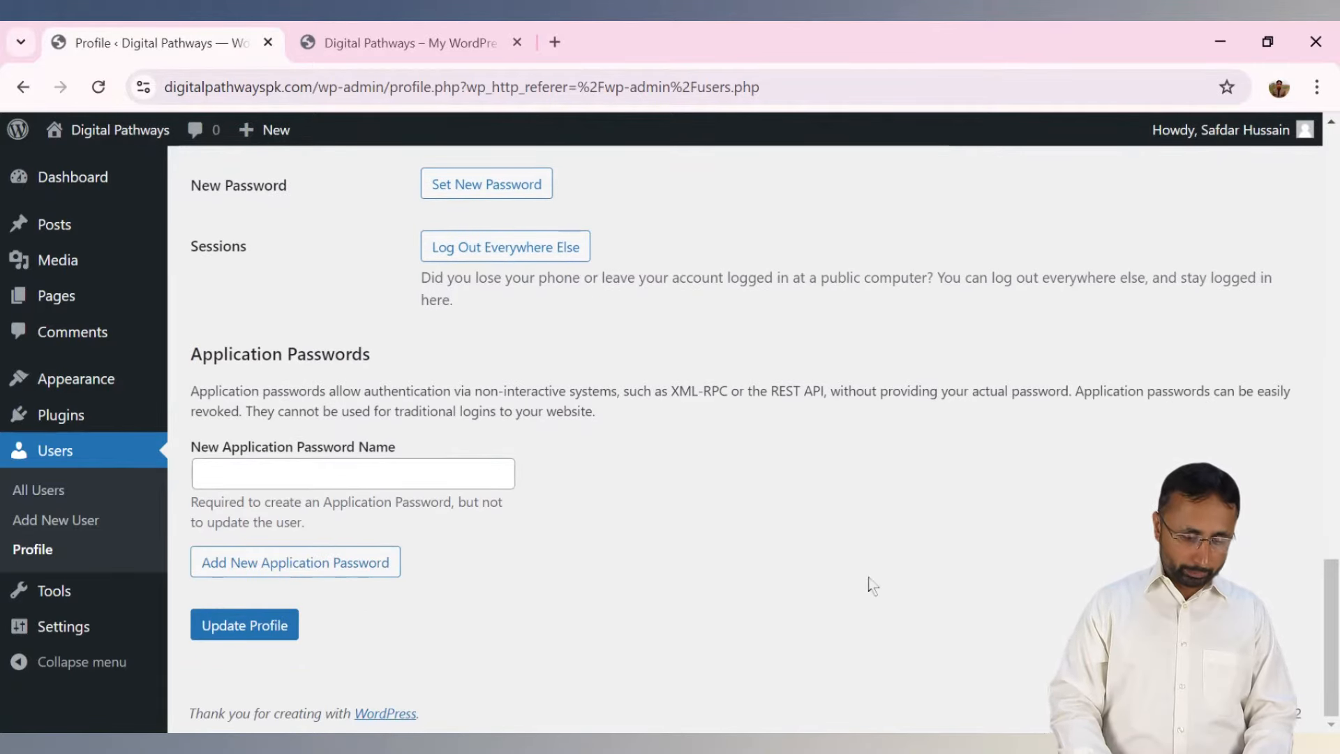
Save the profile, resubmitting the form after the connection error.
left_click(234, 637)
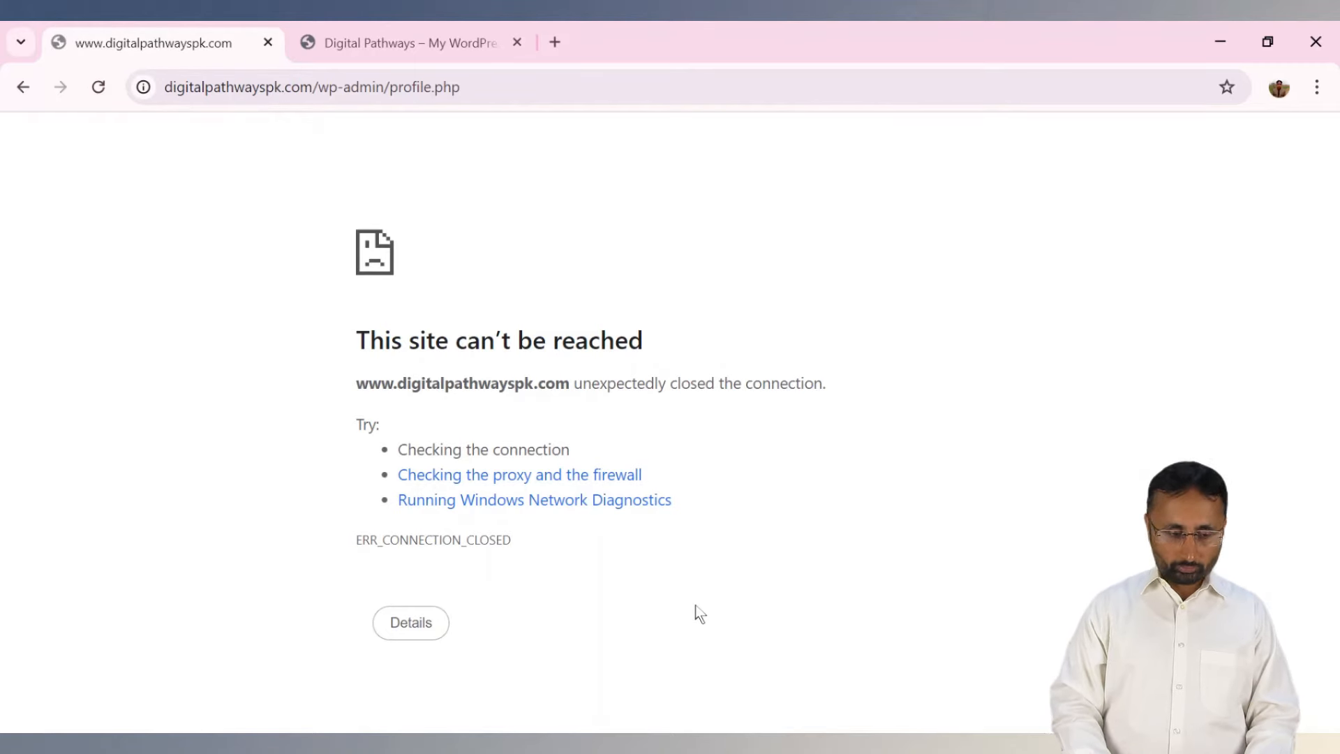
left_click(99, 87)
left_click(759, 282)
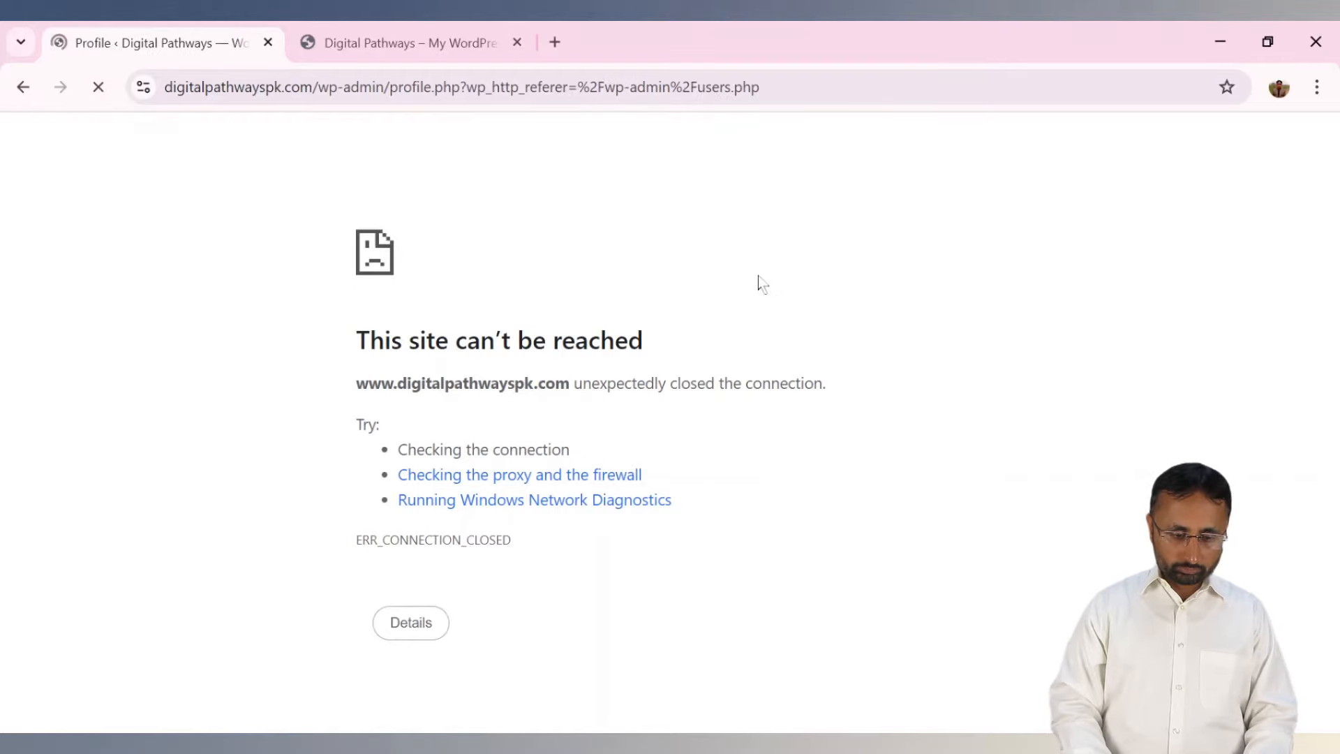
scroll(837, 275, "down", 5)
scroll(754, 419, "down", 10)
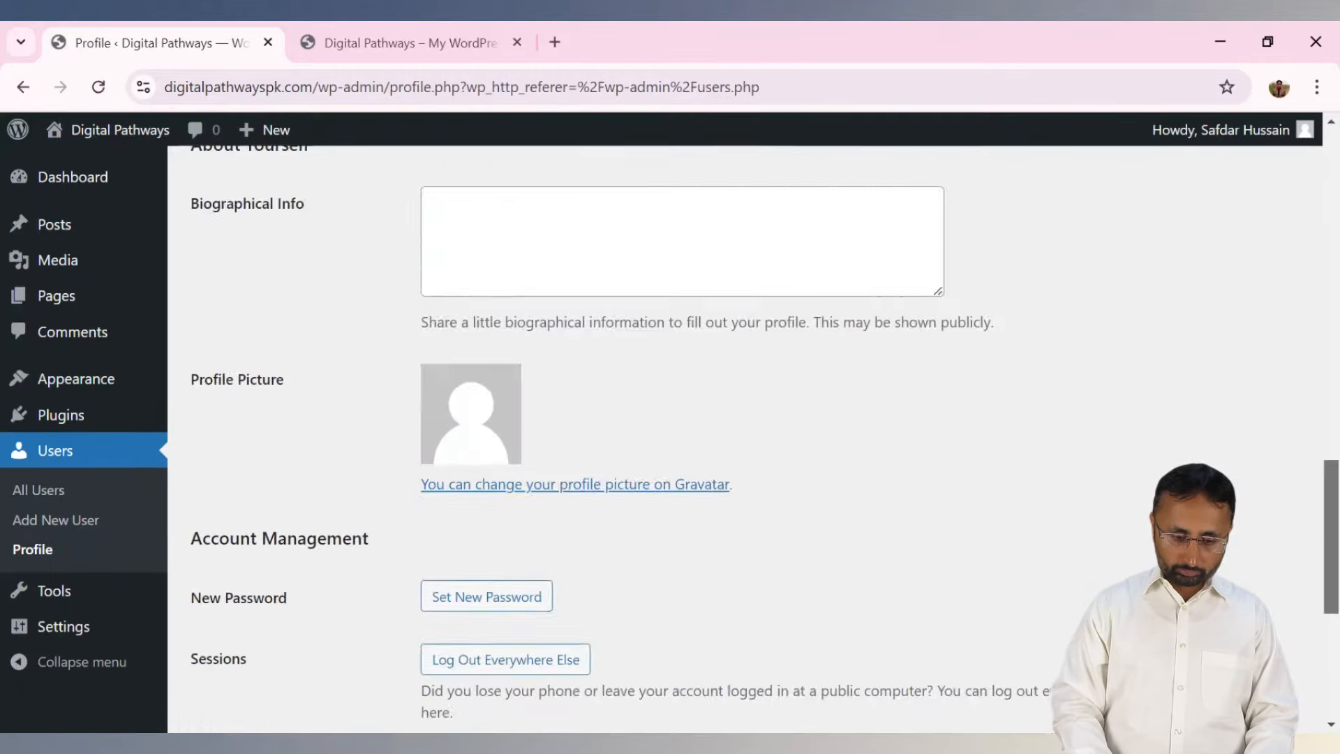
scroll(754, 419, "up", 15)
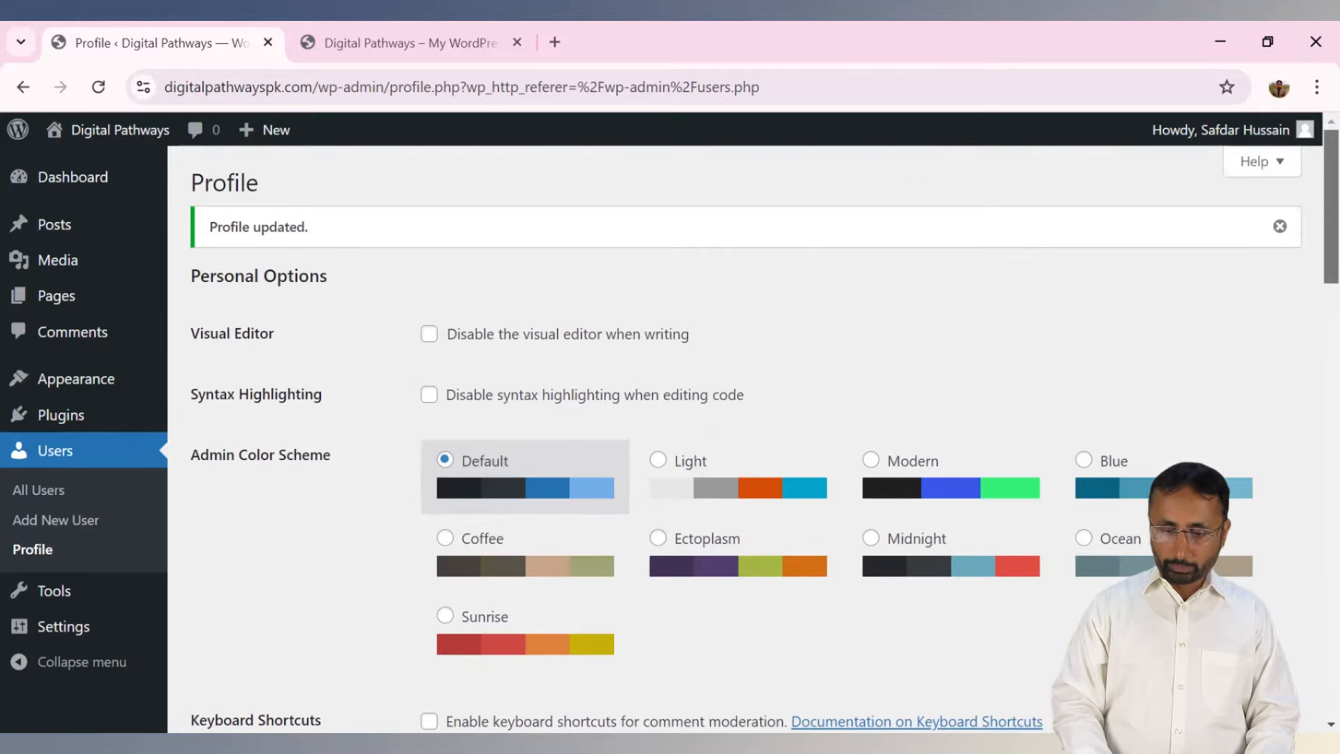
Scroll through the saved profile to review the profile picture area.
mouse_move(1251, 148)
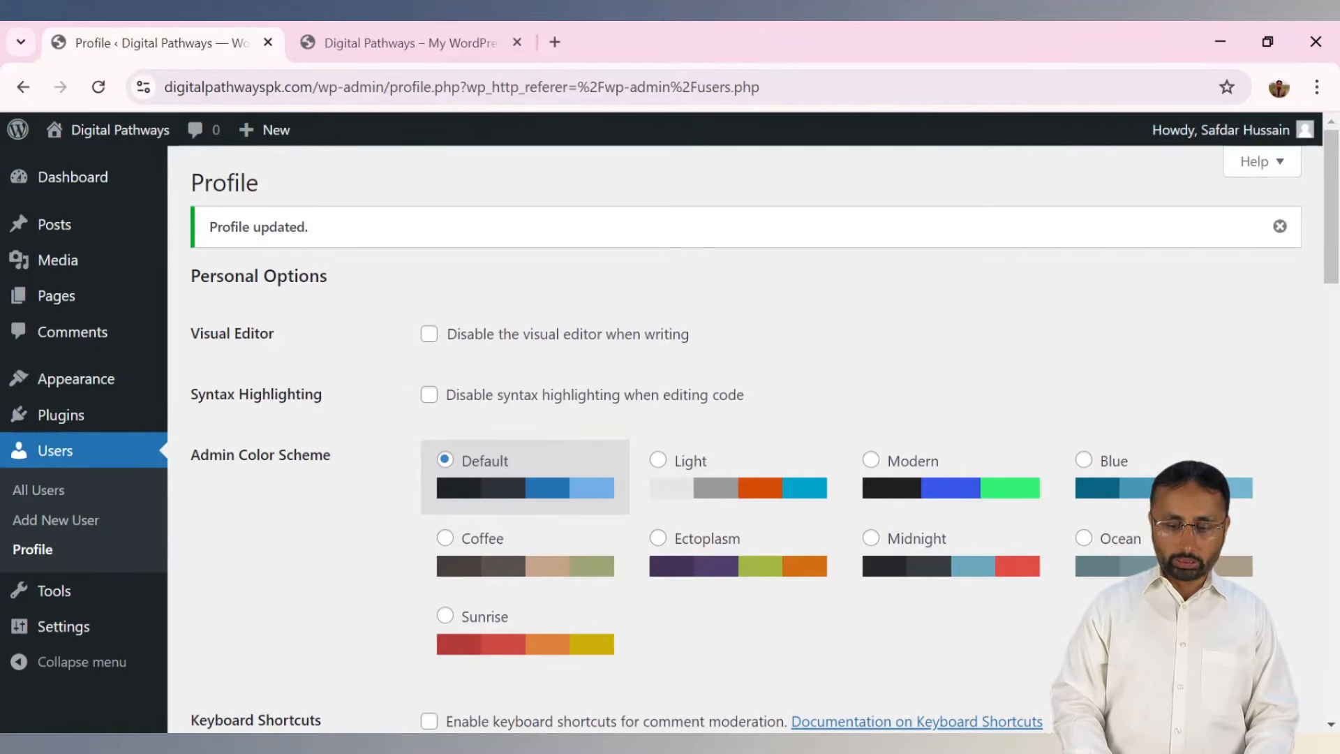
left_click_drag(1330, 199, 1326, 508)
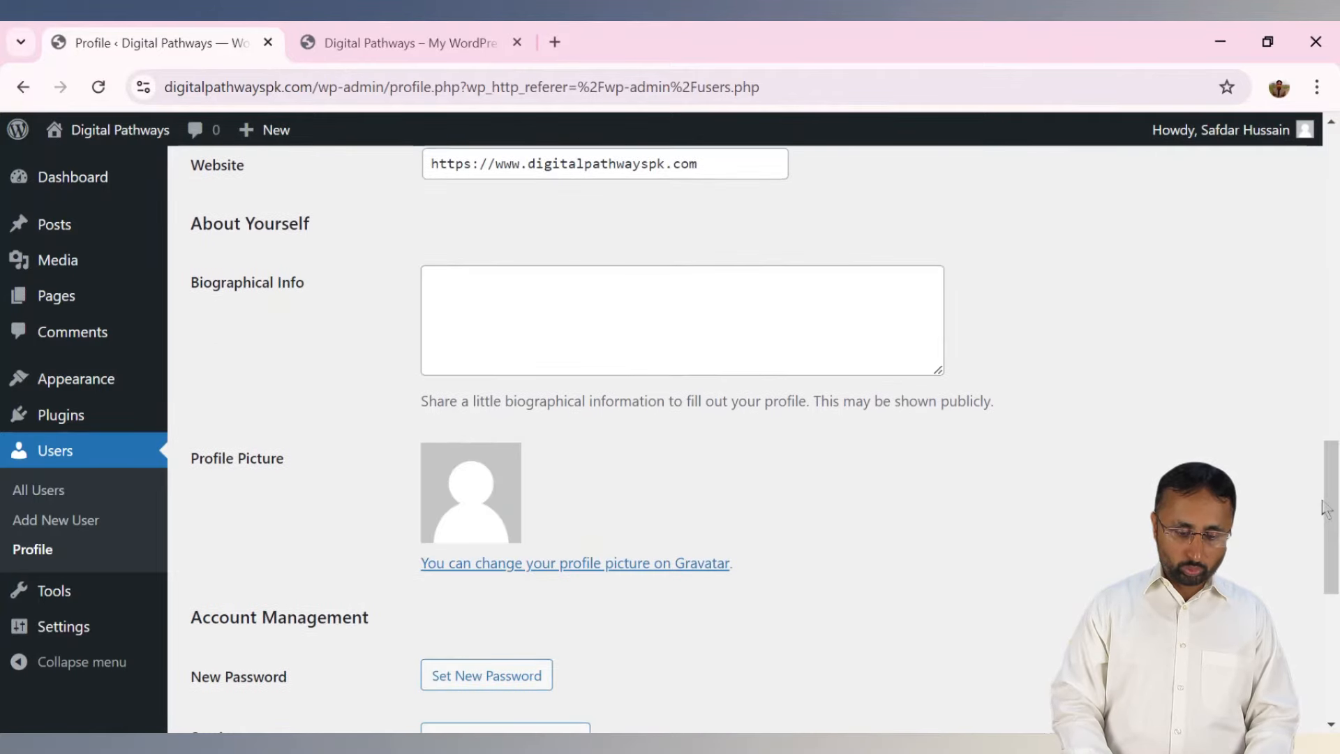
double_click(536, 482)
left_click(576, 494)
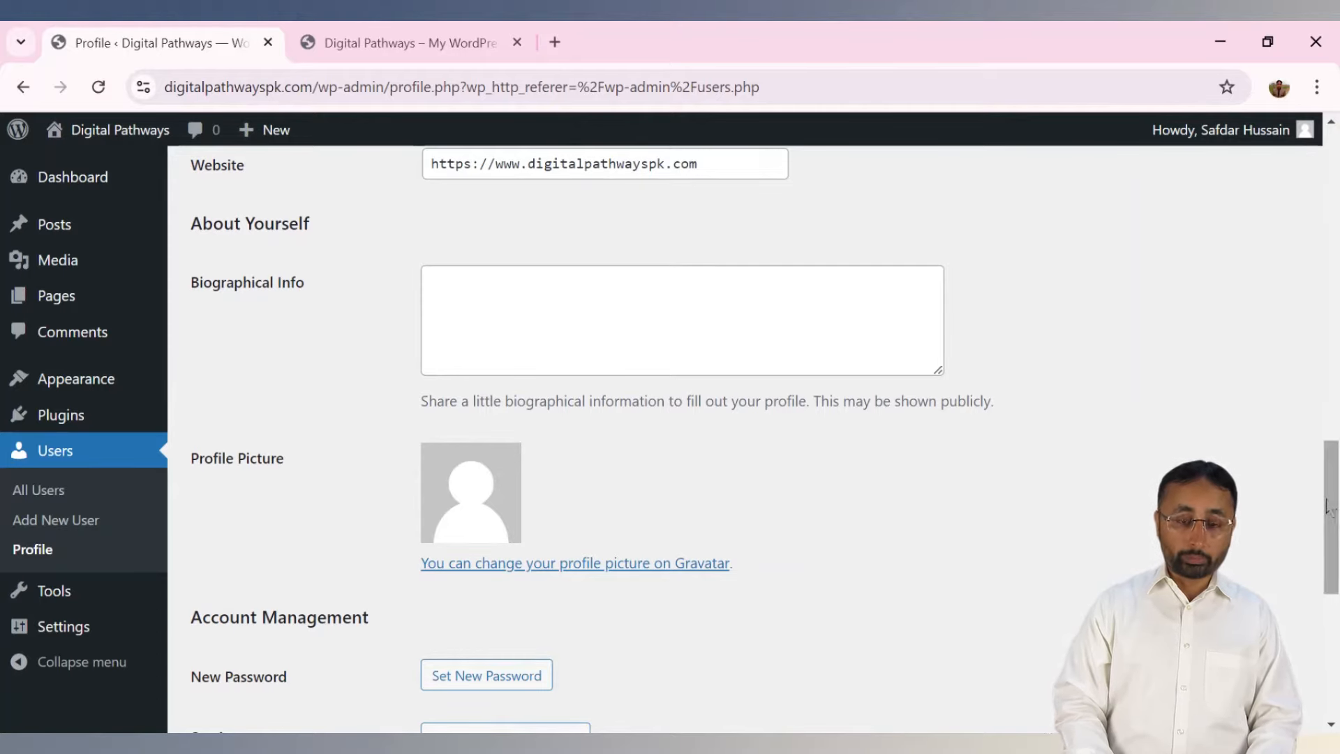
left_click_drag(1332, 512, 1312, 157)
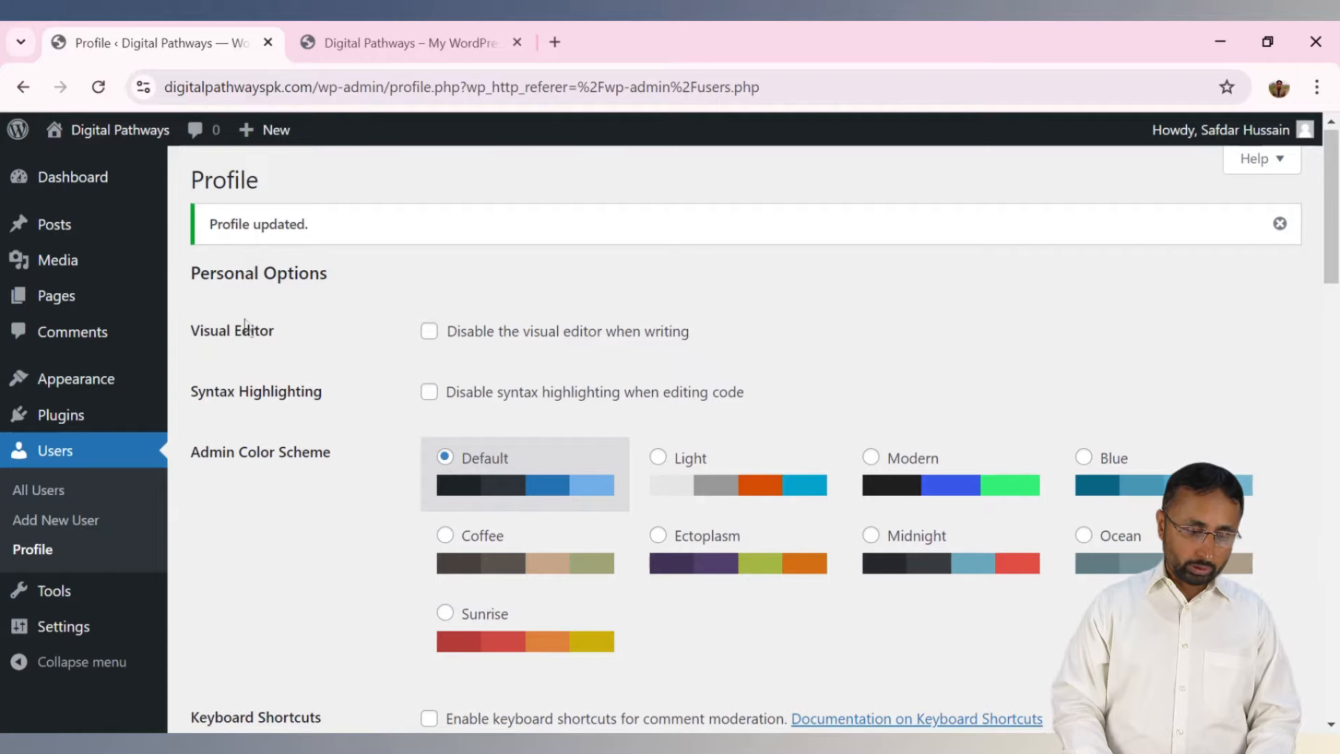
On the Dashboard, drag the Activity box and move At a Glance up two places to the top.
left_click(65, 187)
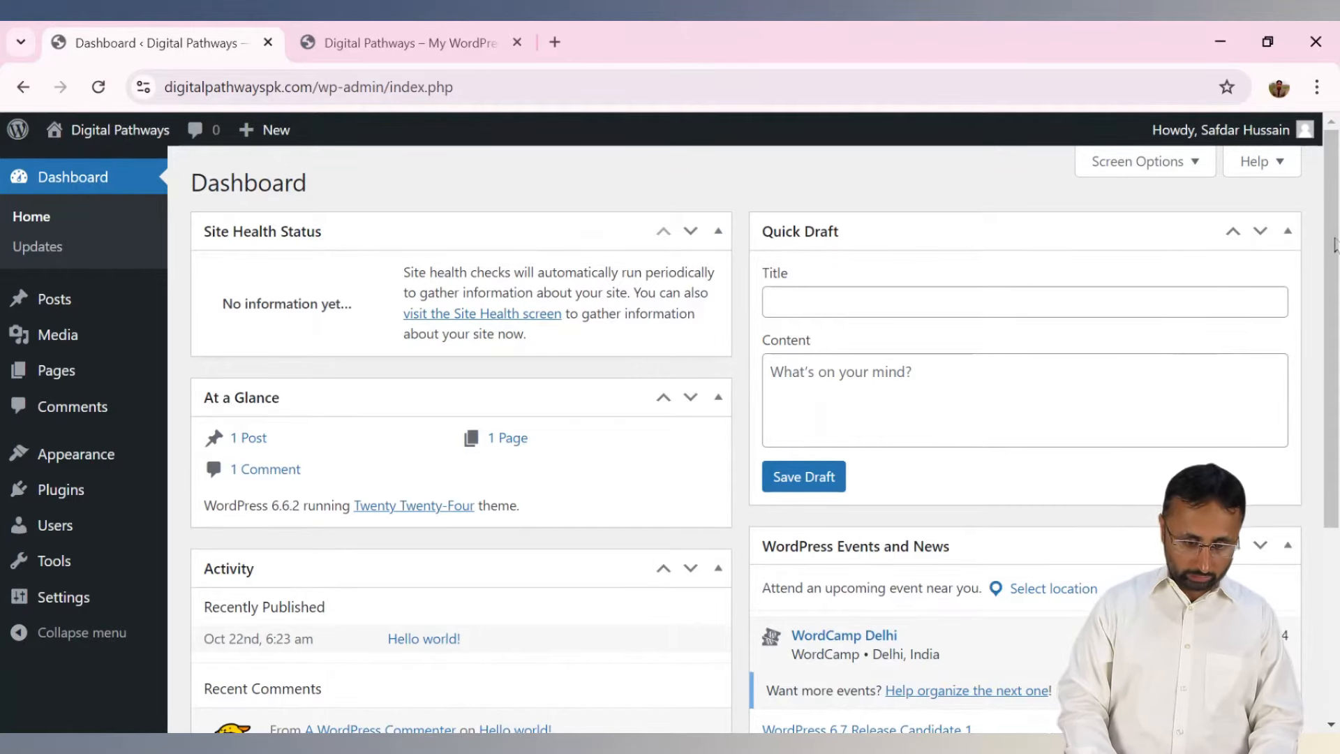
scroll(1334, 245, "down", 2)
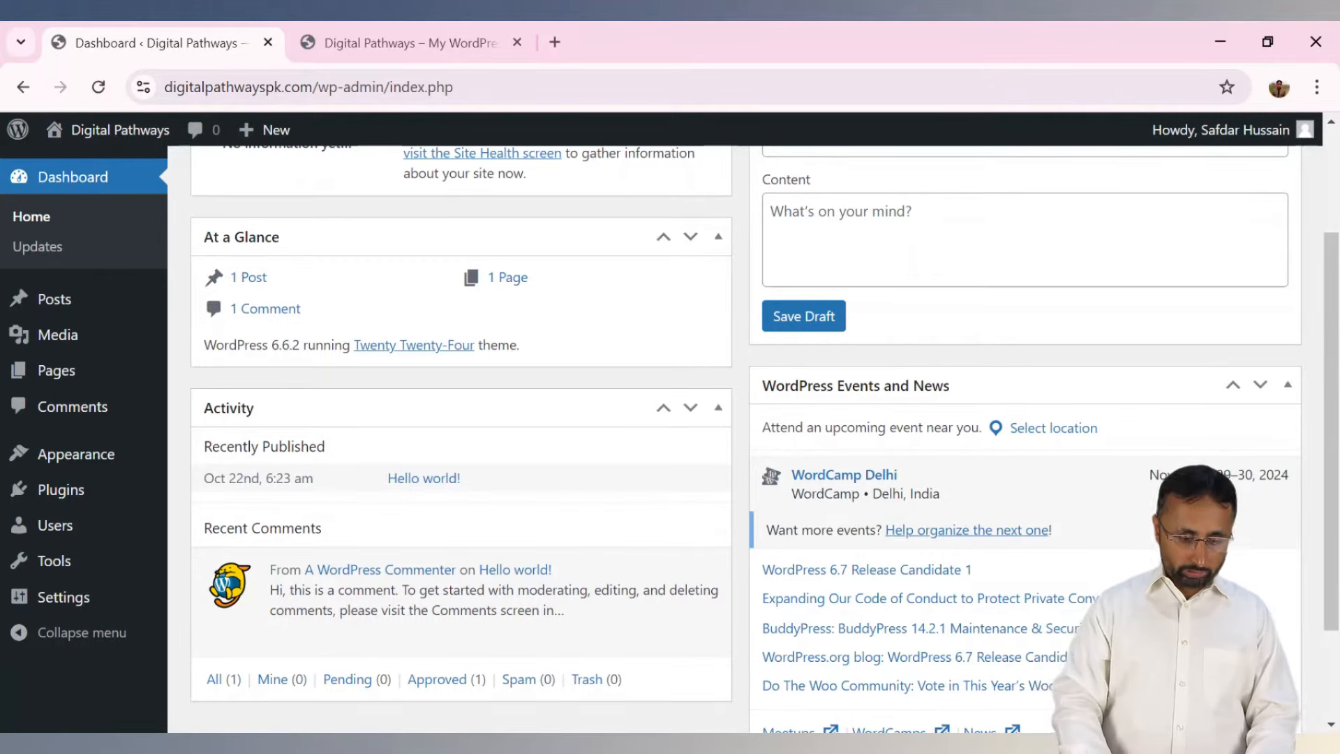
left_click_drag(1331, 290, 1334, 365)
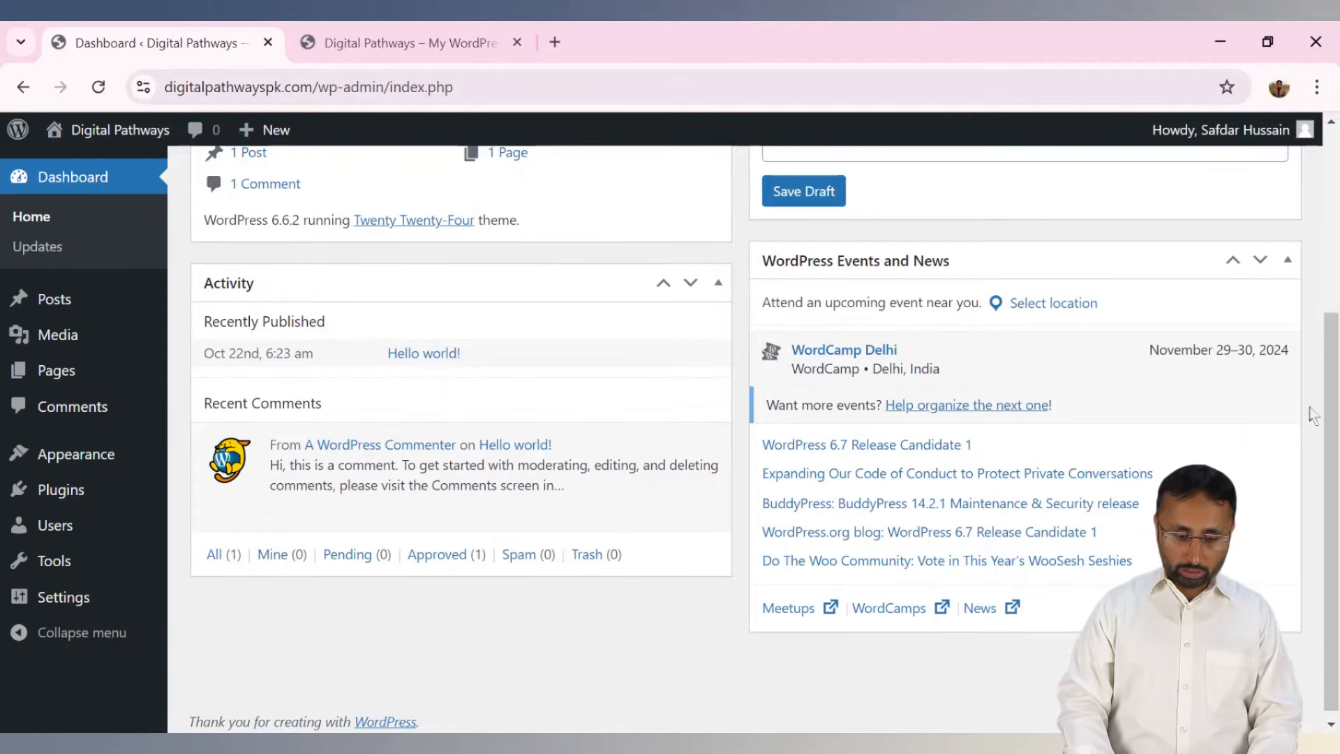
left_click_drag(474, 270, 466, 218)
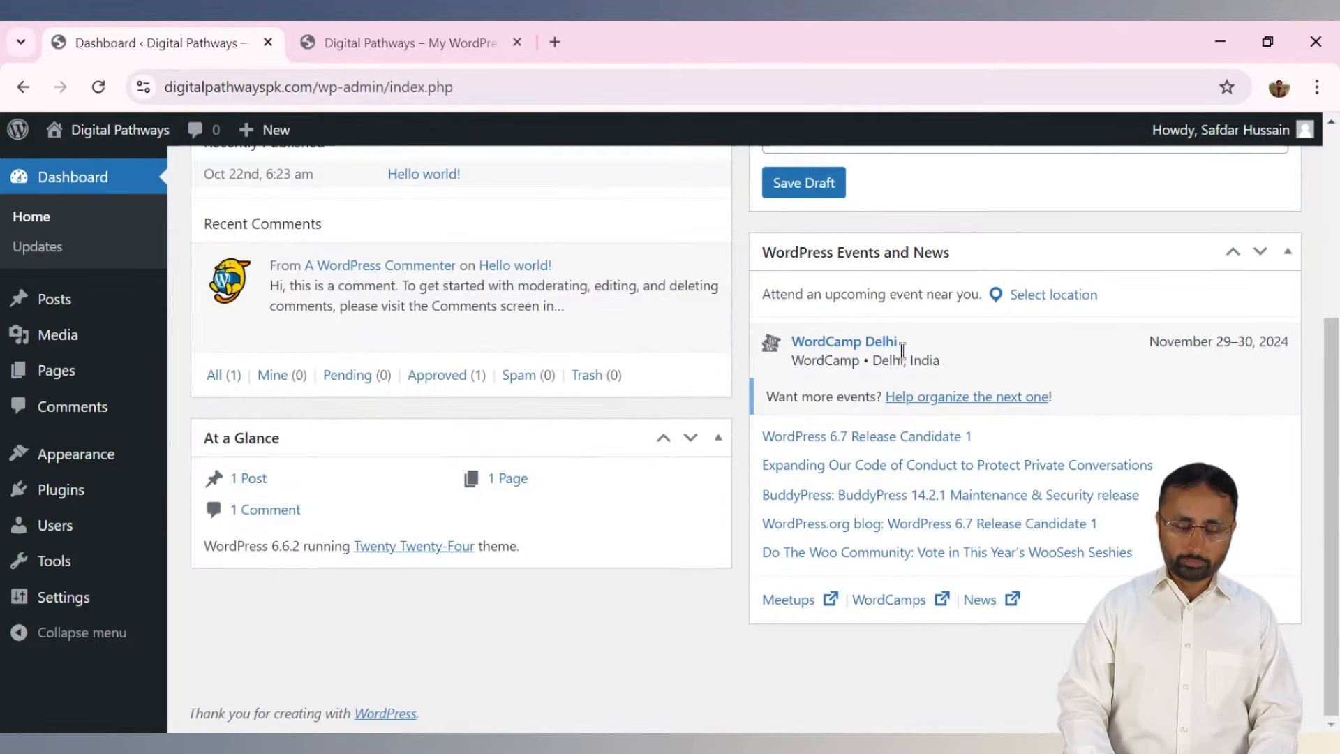
left_click(663, 438)
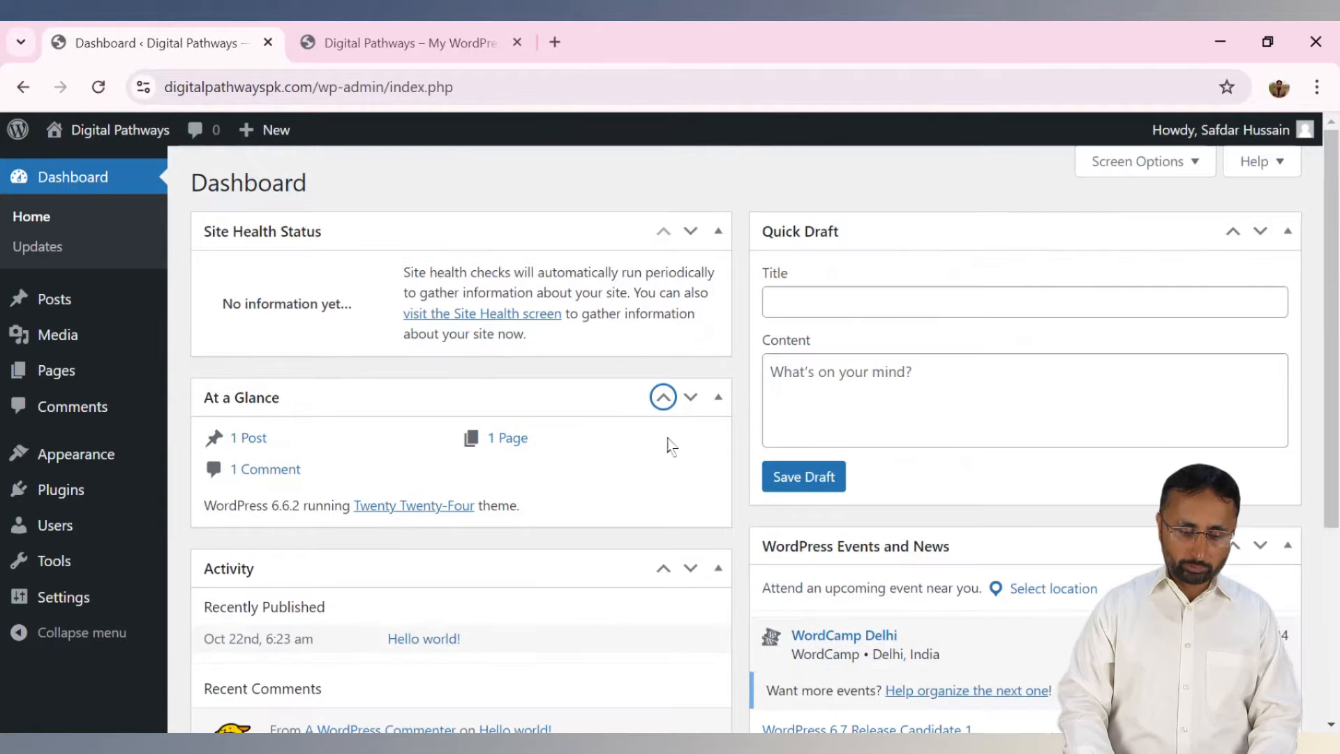
left_click(664, 399)
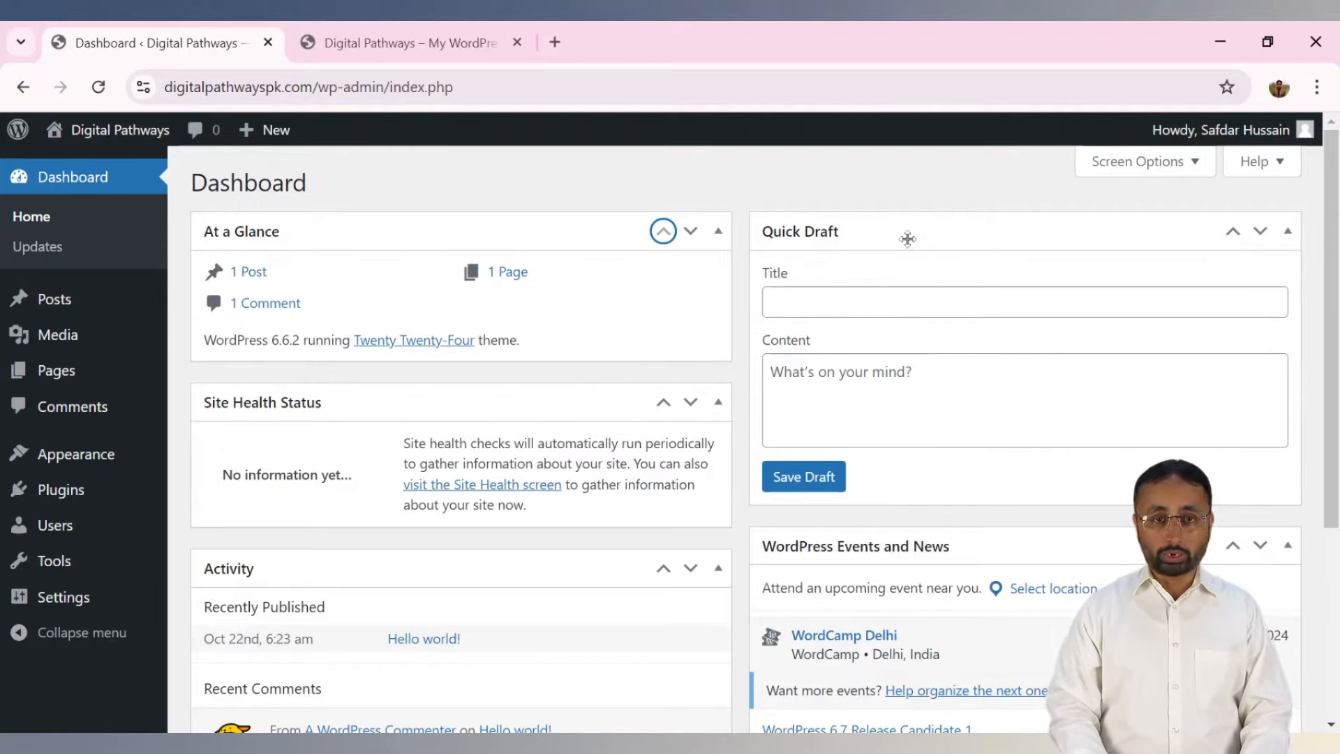
left_click(895, 307)
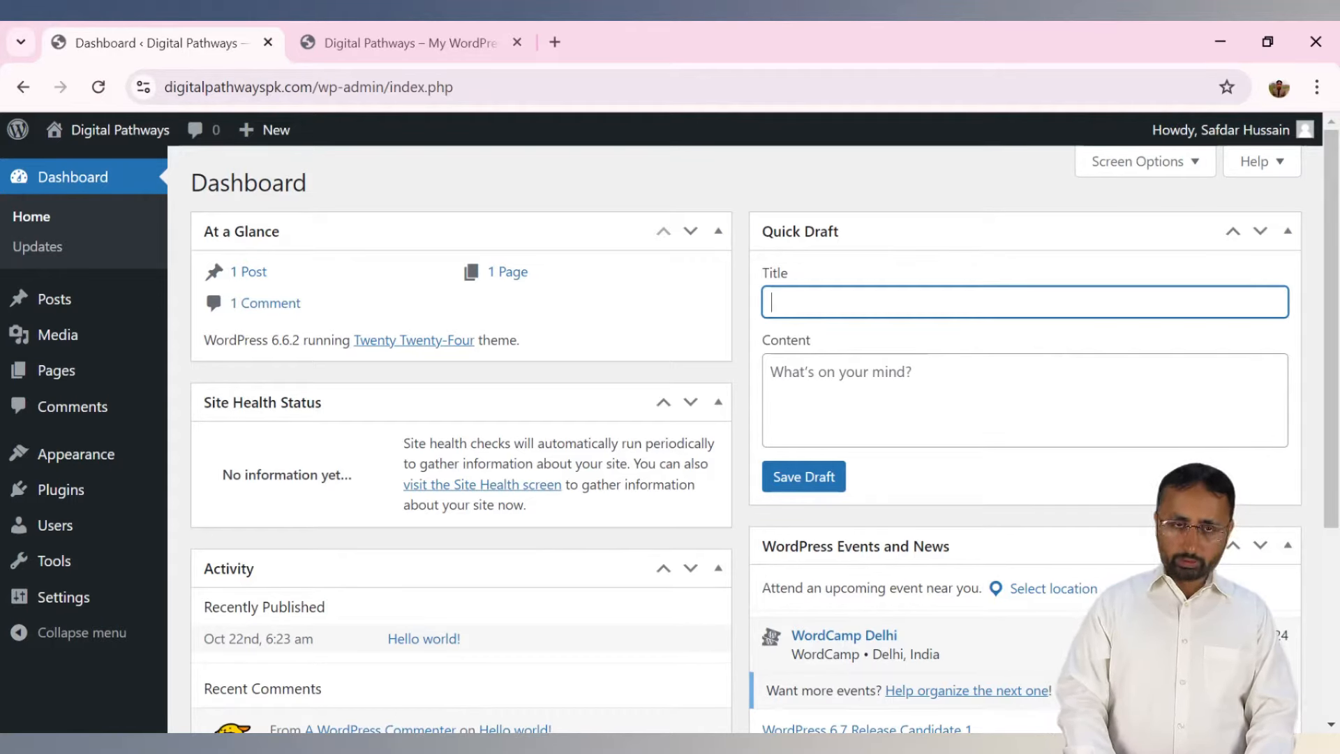
From Posts > All Posts, start a new post with Add New Post.
mouse_move(109, 305)
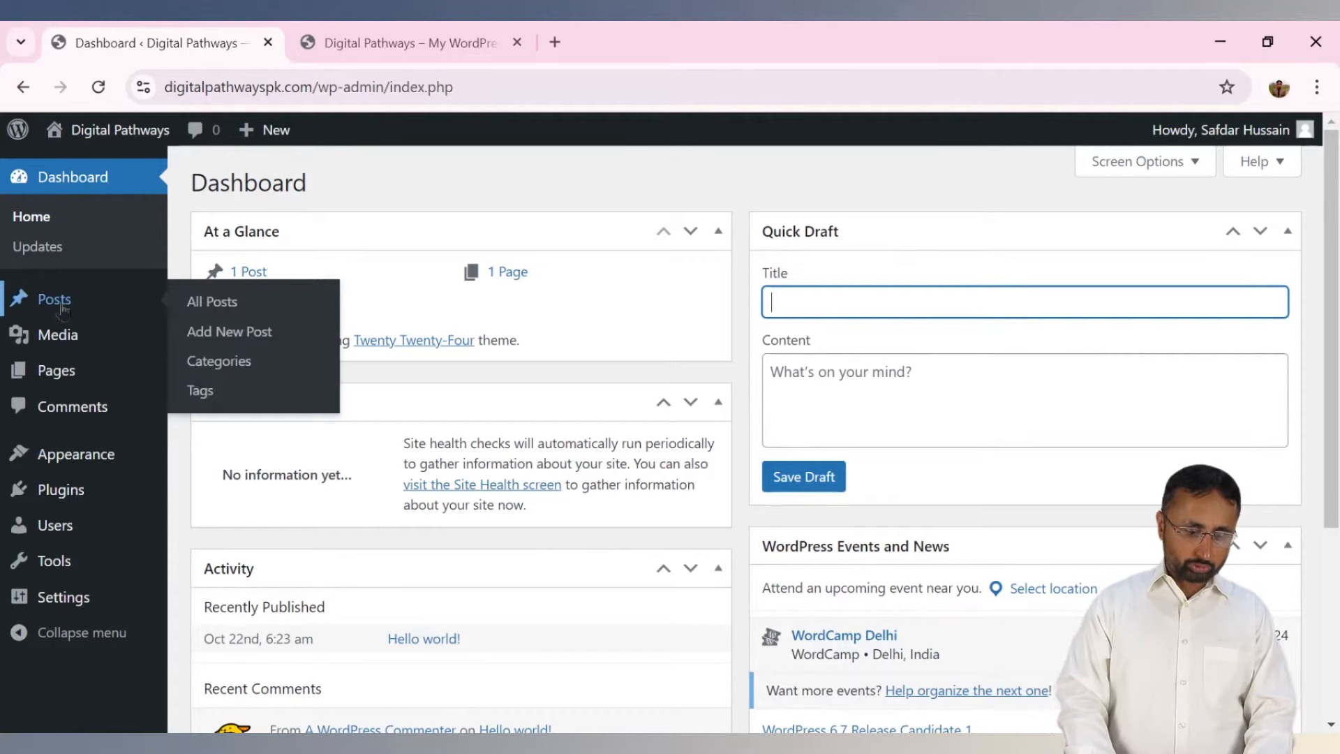
left_click(212, 301)
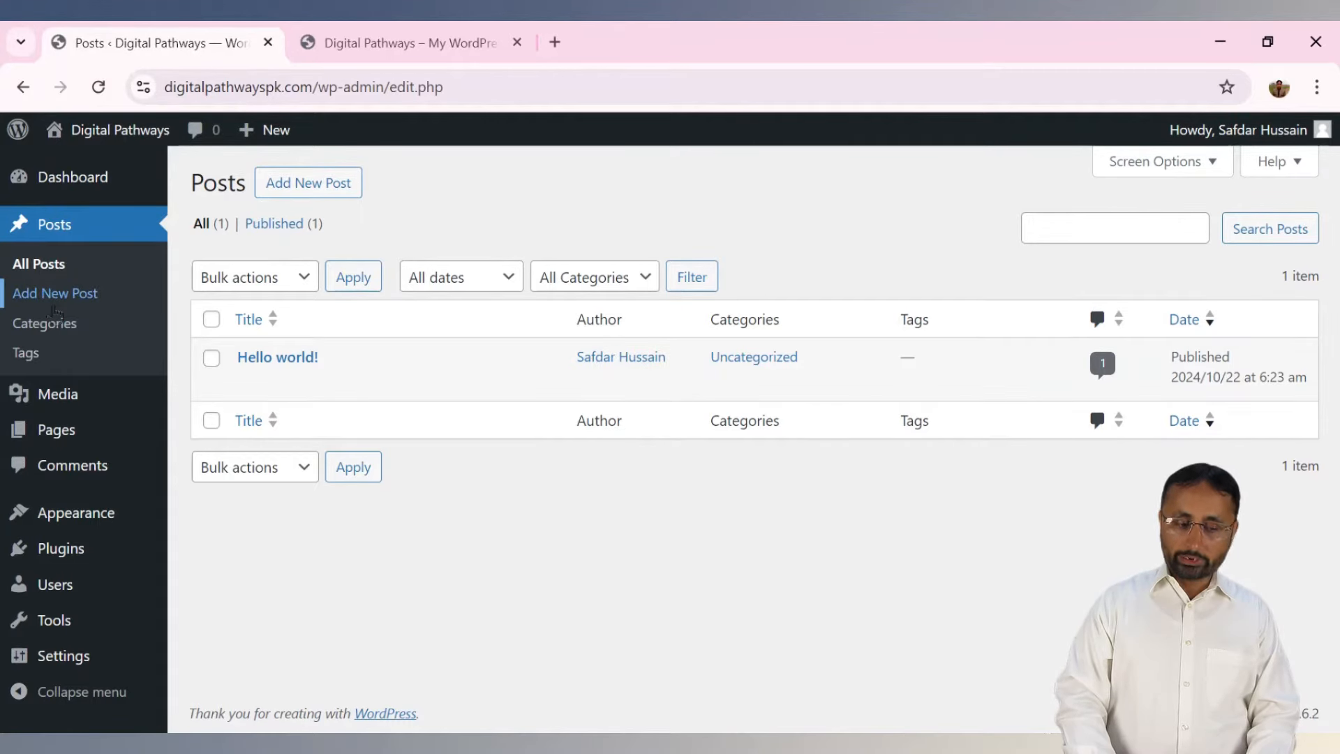
left_click(56, 306)
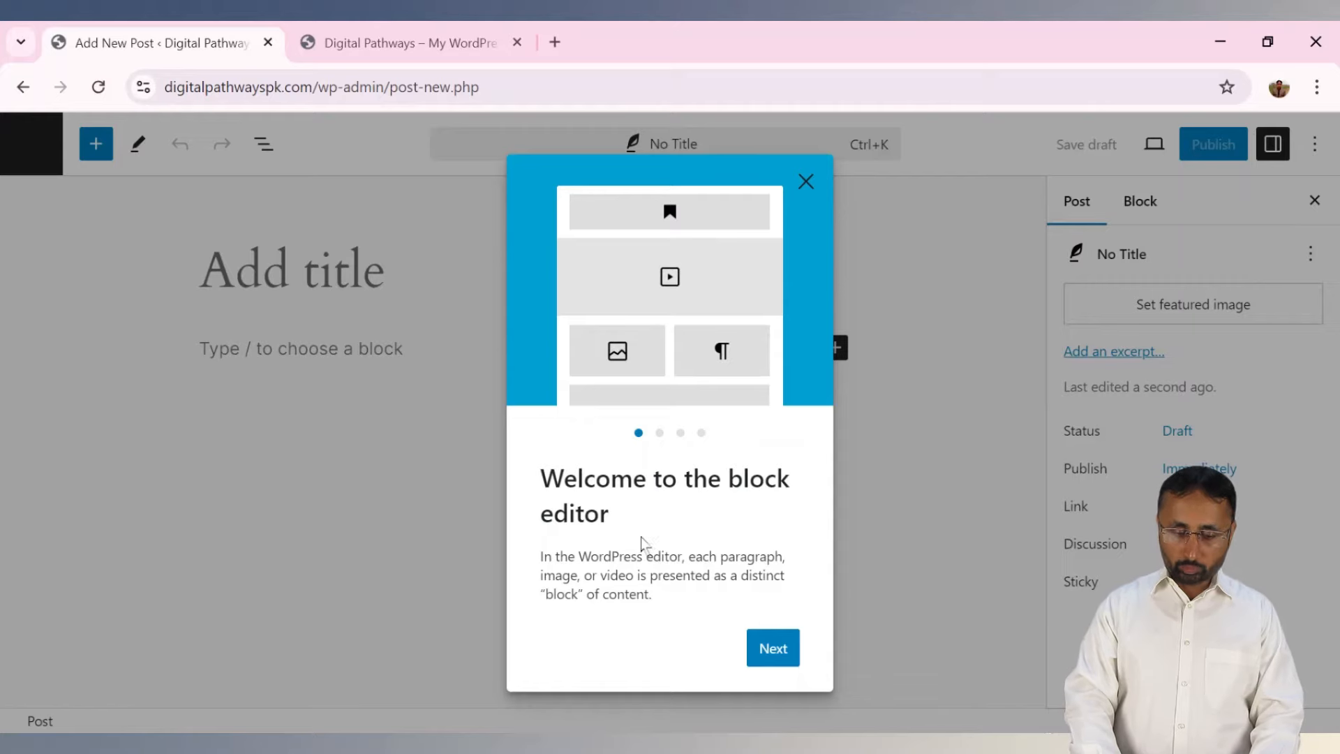
Page through the block editor welcome guide and close it.
left_click(780, 653)
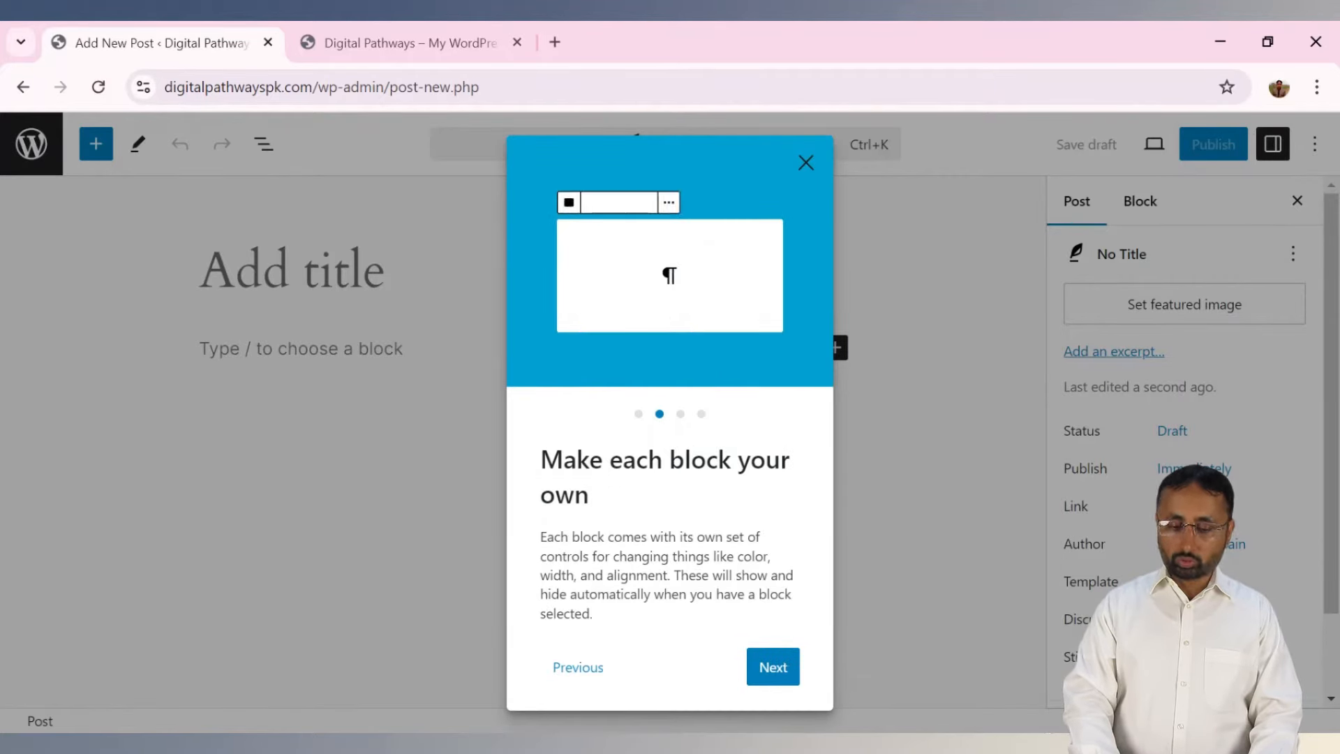
left_click(773, 670)
left_click(774, 652)
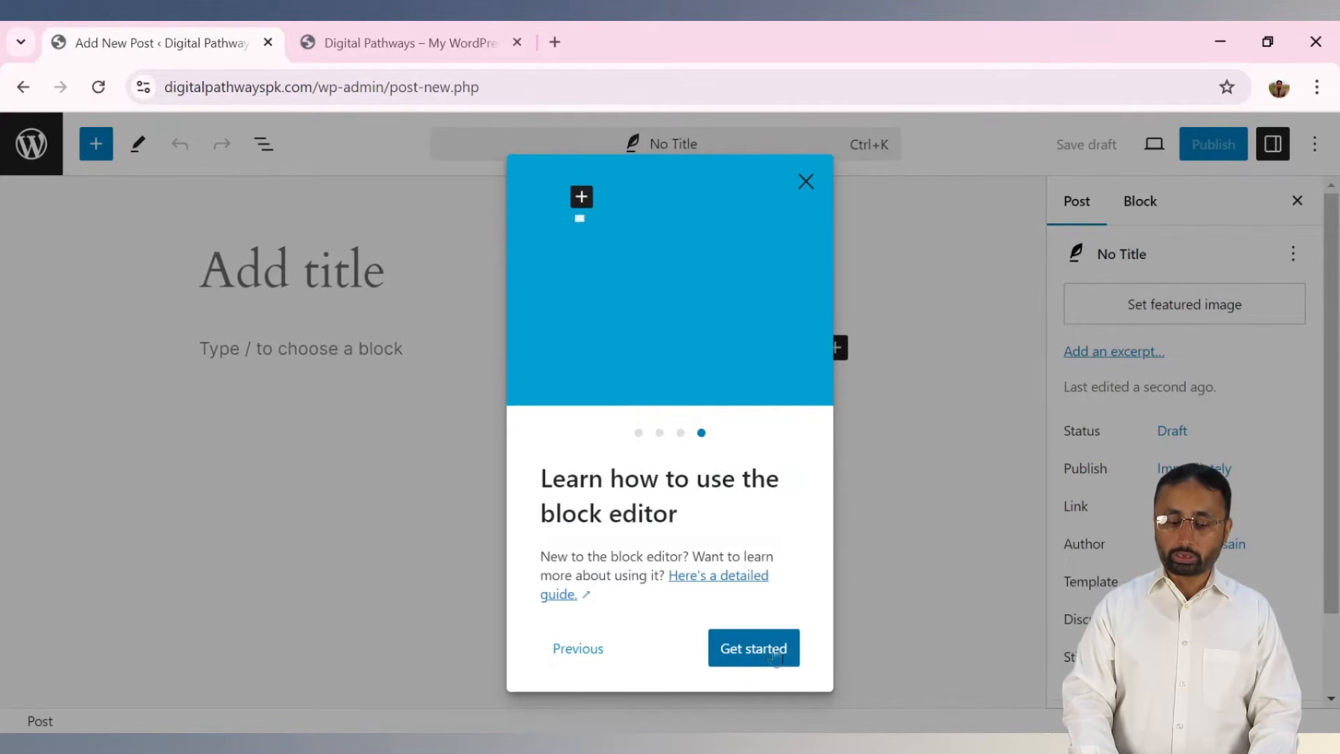
left_click(775, 652)
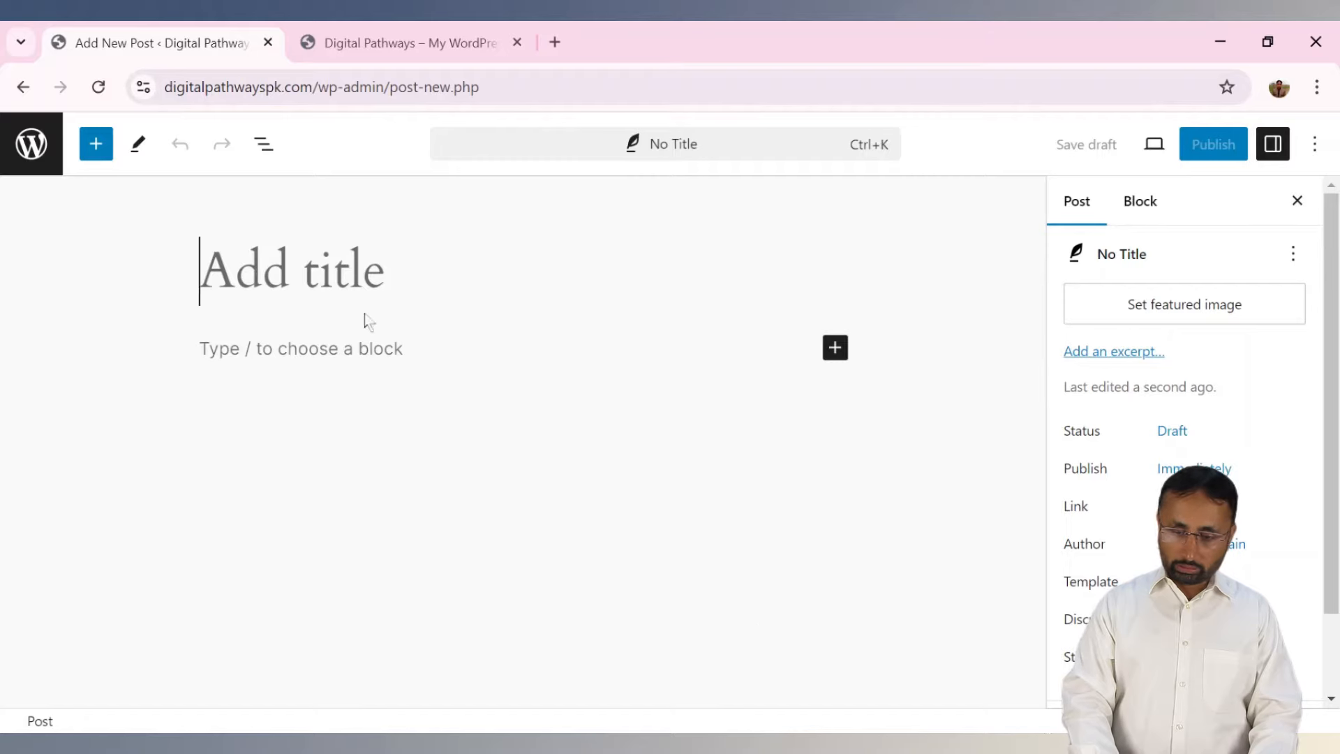
Turn Fullscreen mode off in the editor's Options menu.
left_click(1315, 144)
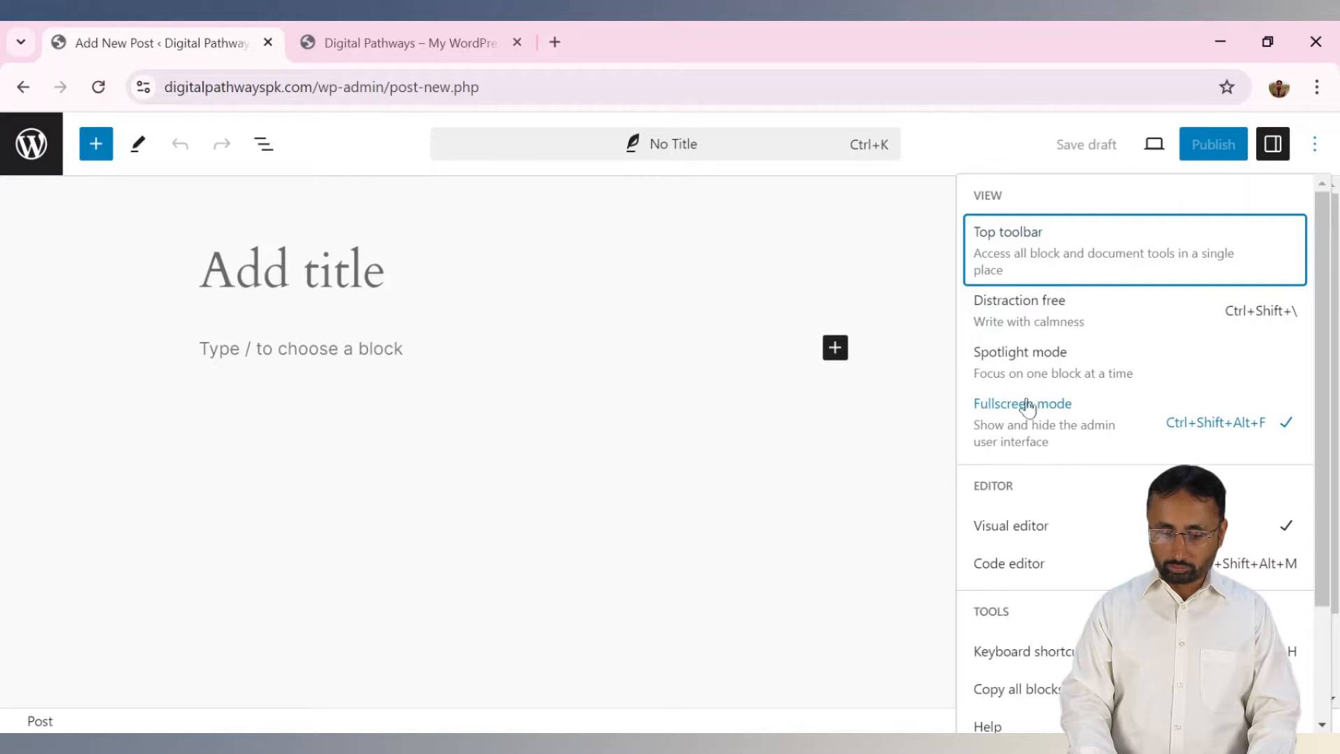
left_click(1029, 420)
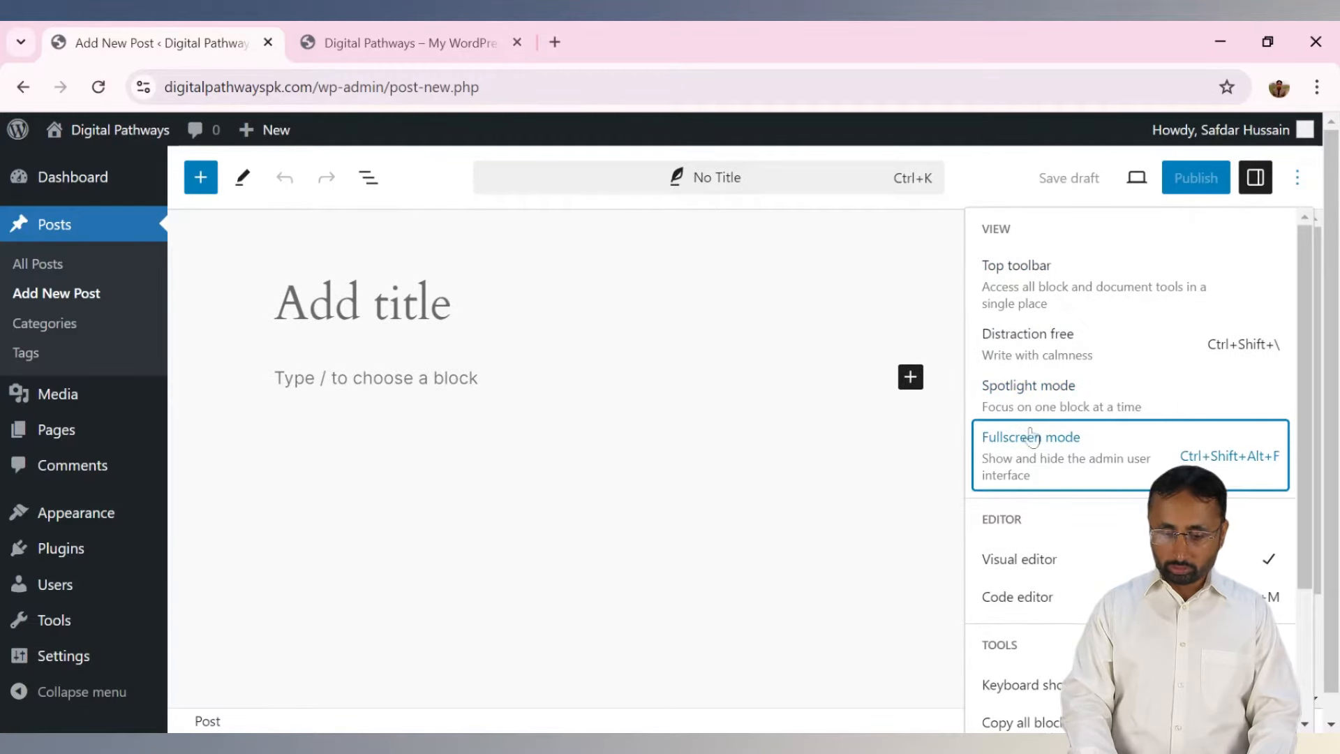
left_click(1032, 454)
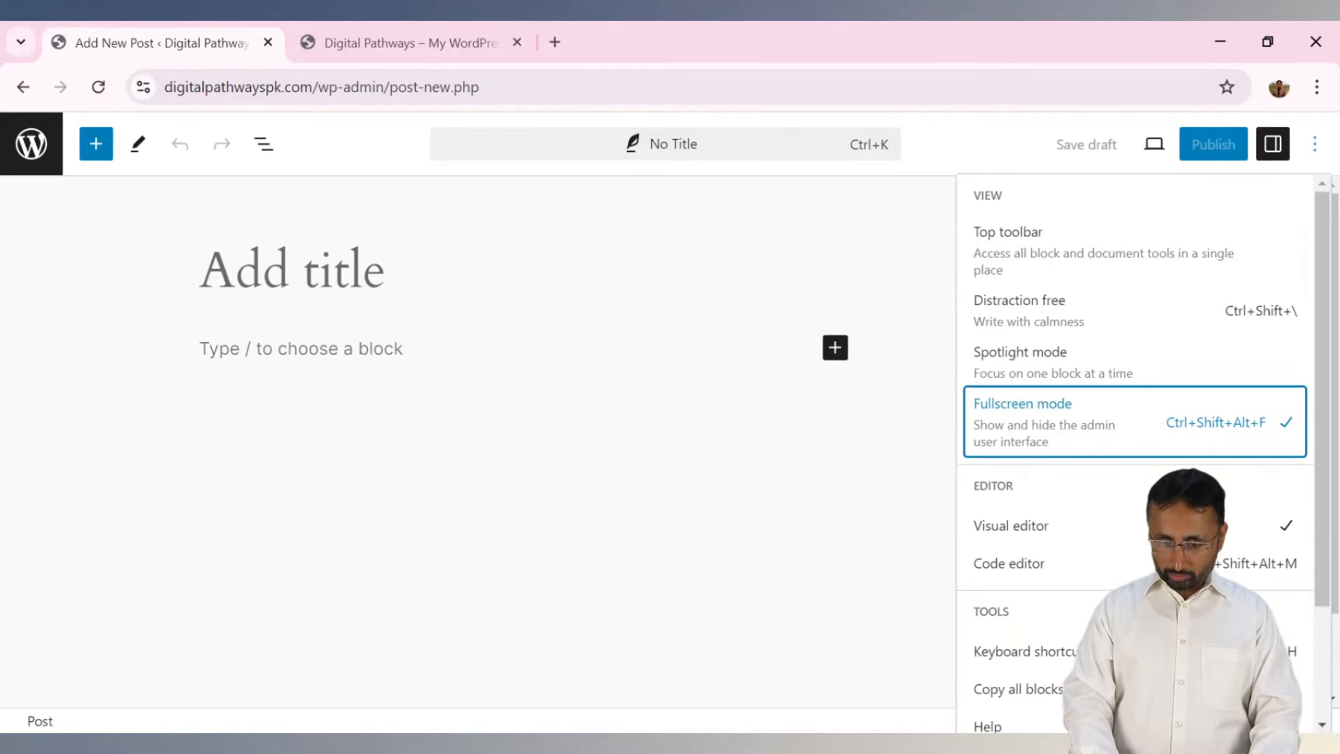
left_click(1044, 442)
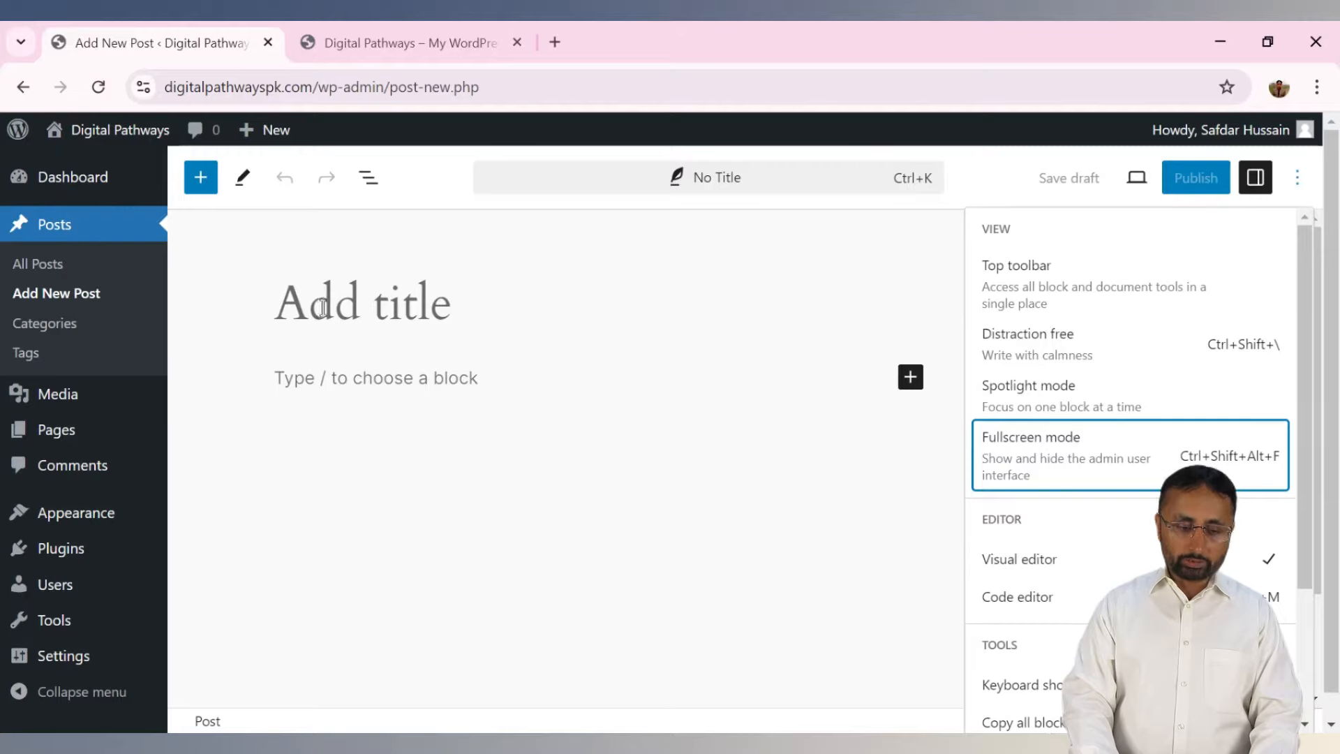
left_click(353, 323)
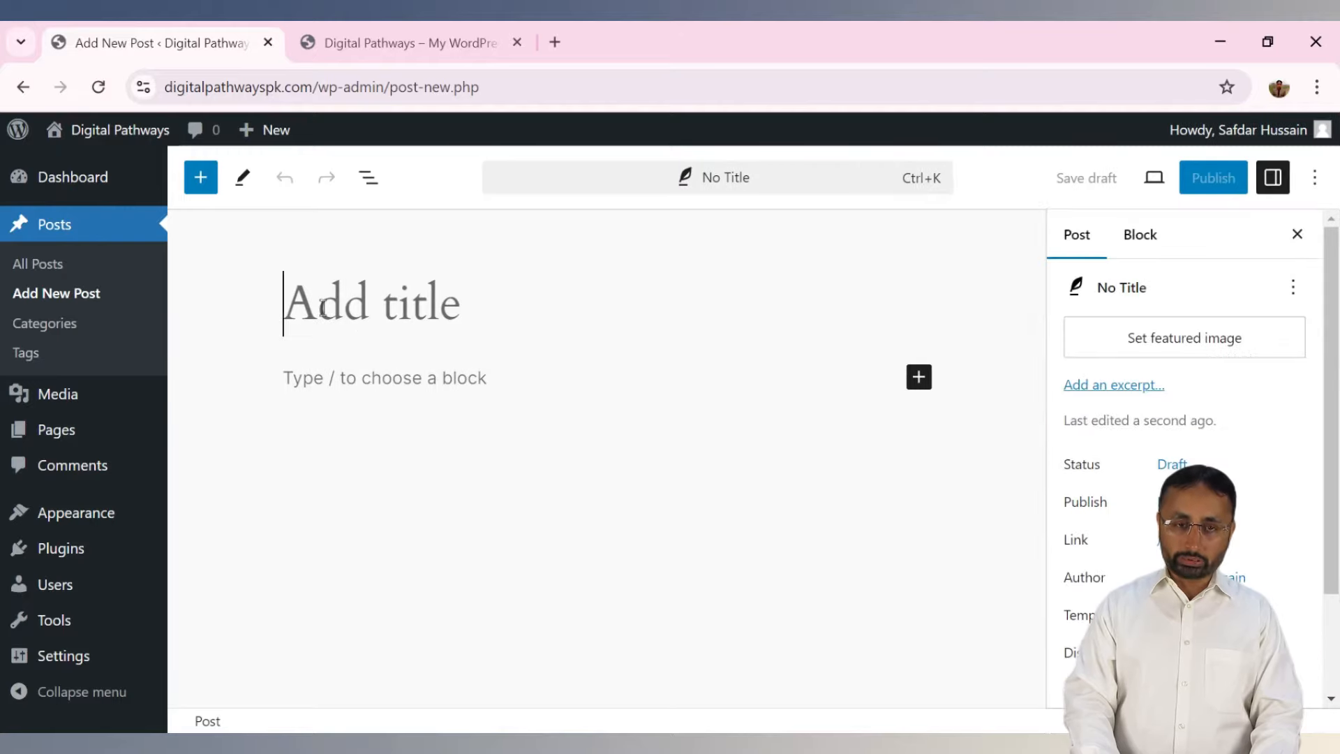
Switch to the live Digital Pathways homepage tab.
left_click(366, 377)
left_click(383, 300)
left_click(406, 43)
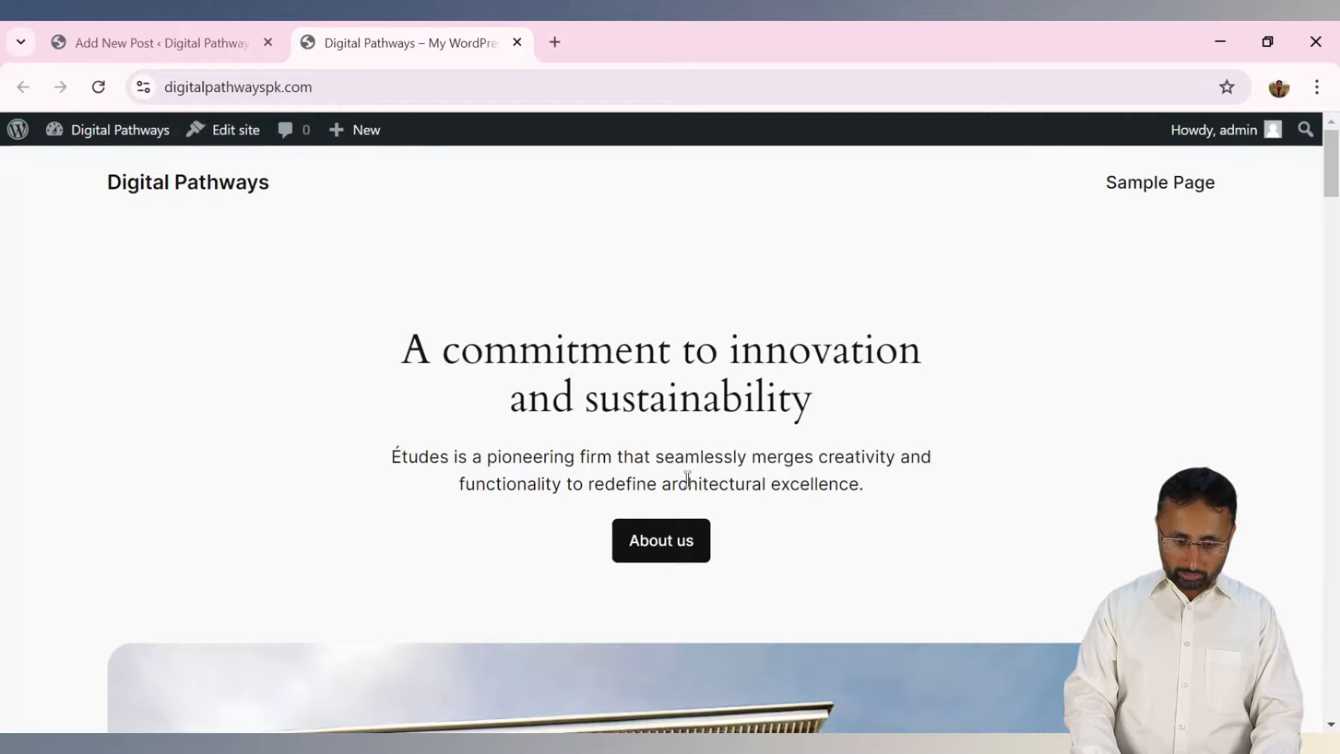
Open the Sample Page, select some of its text, then return to the new post editor.
mouse_move(1333, 148)
left_mouse_down()
mouse_move(1333, 487)
mouse_move(1333, 150)
left_mouse_up()
left_click(1161, 187)
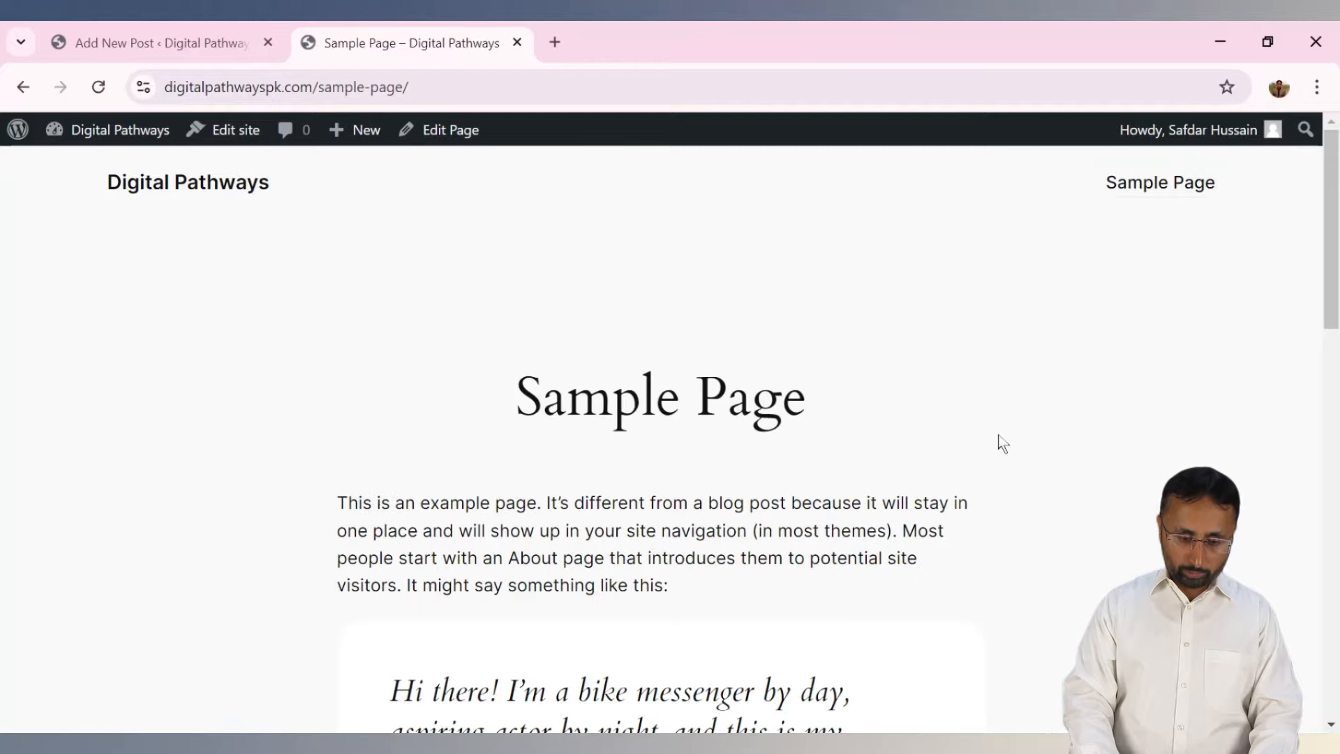
left_click_drag(532, 405, 793, 418)
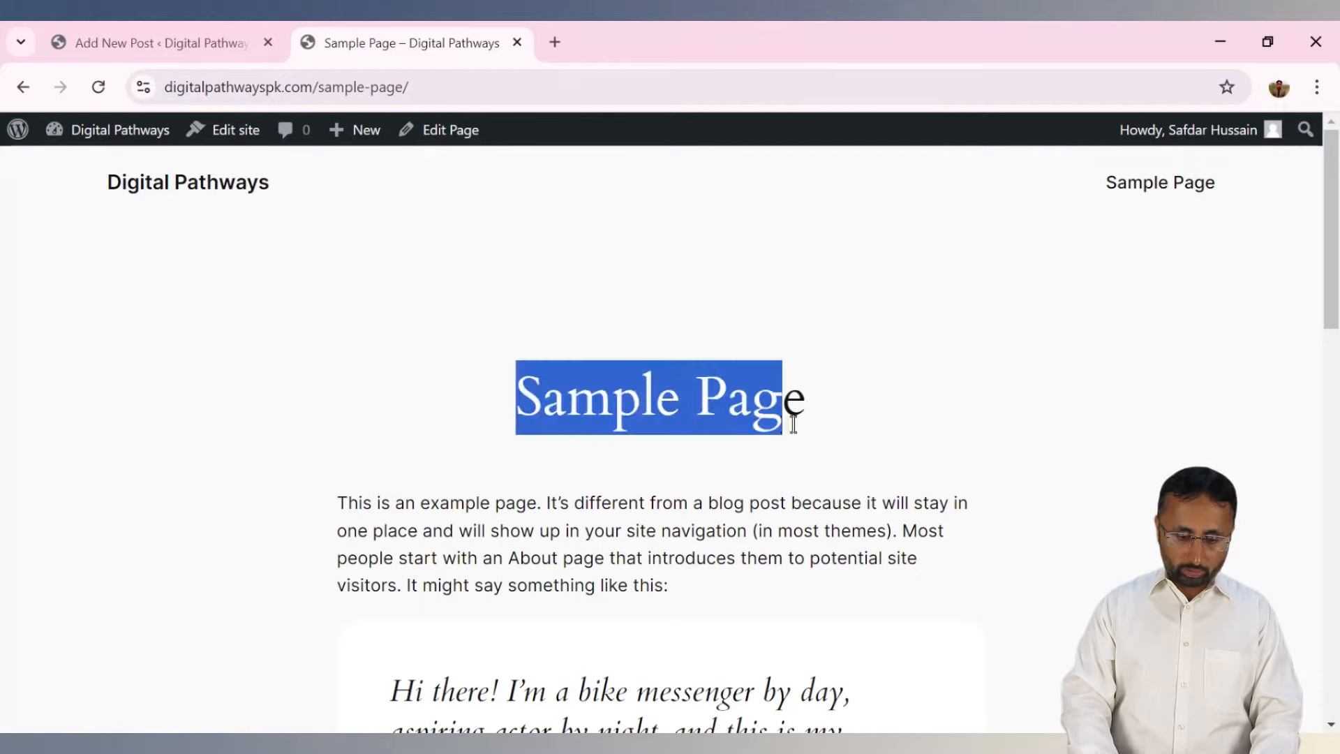
left_click_drag(337, 501, 747, 618)
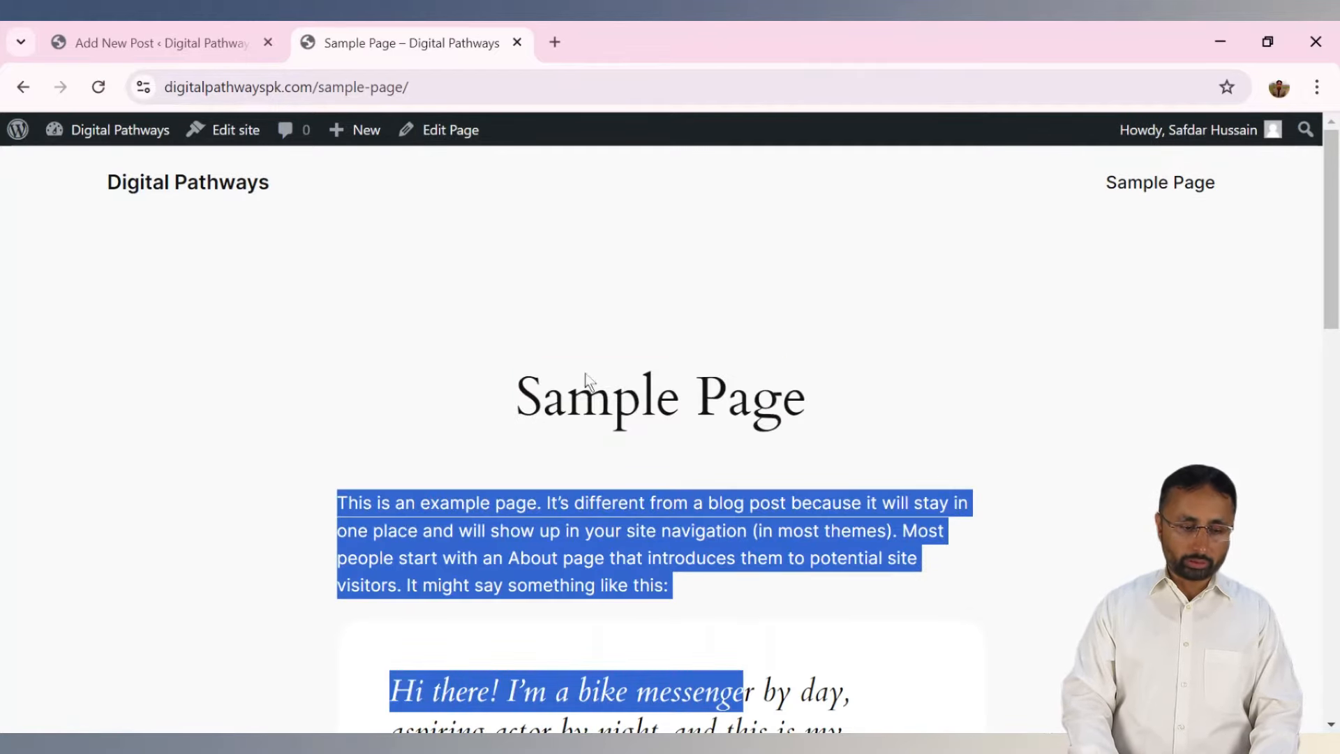
left_click(148, 36)
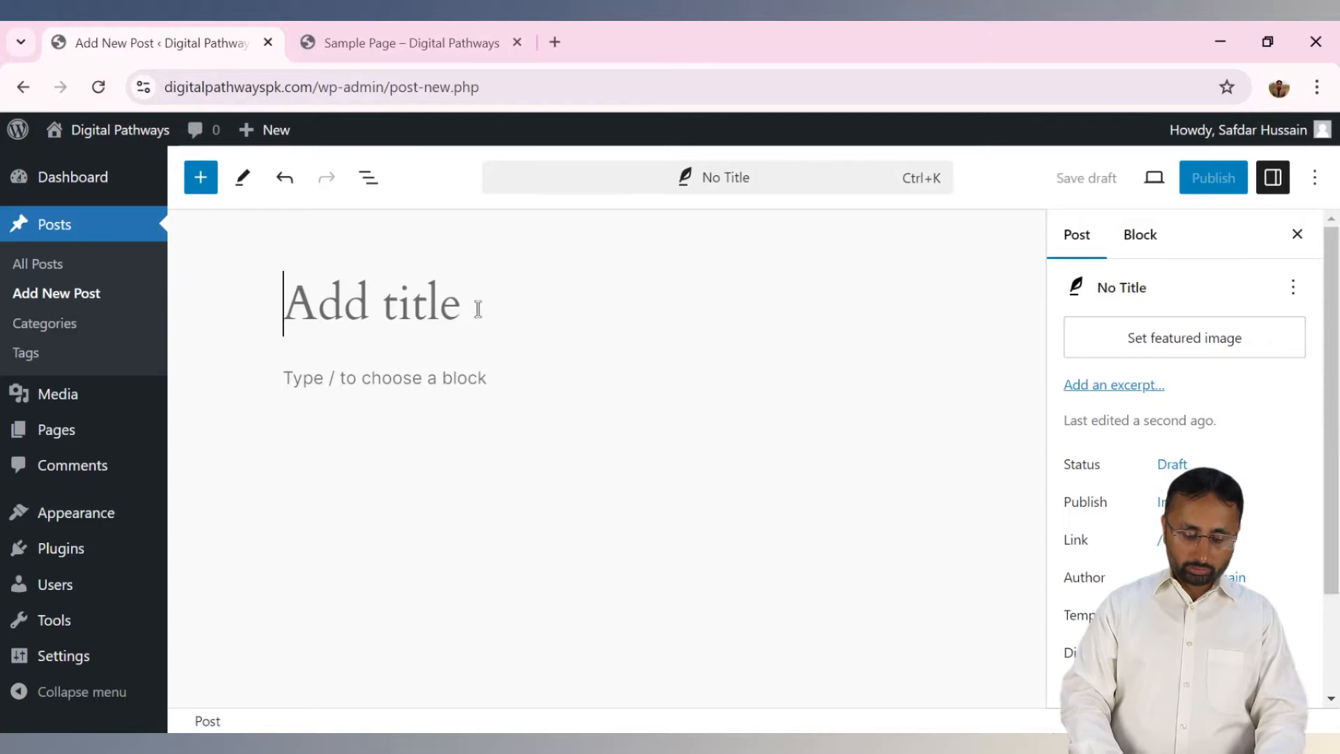
Title the post 'Welcome To Digital Pathways'.
type("Welcome To D")
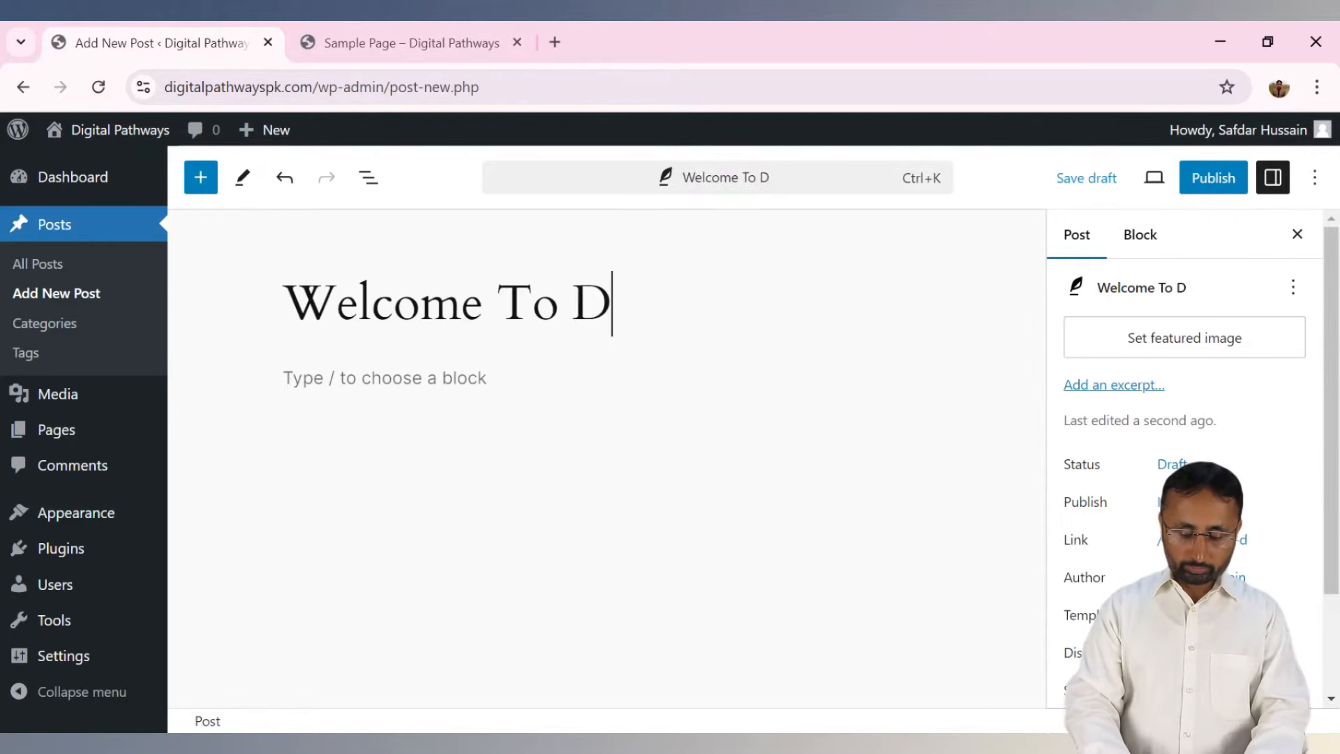
type("igital Pat")
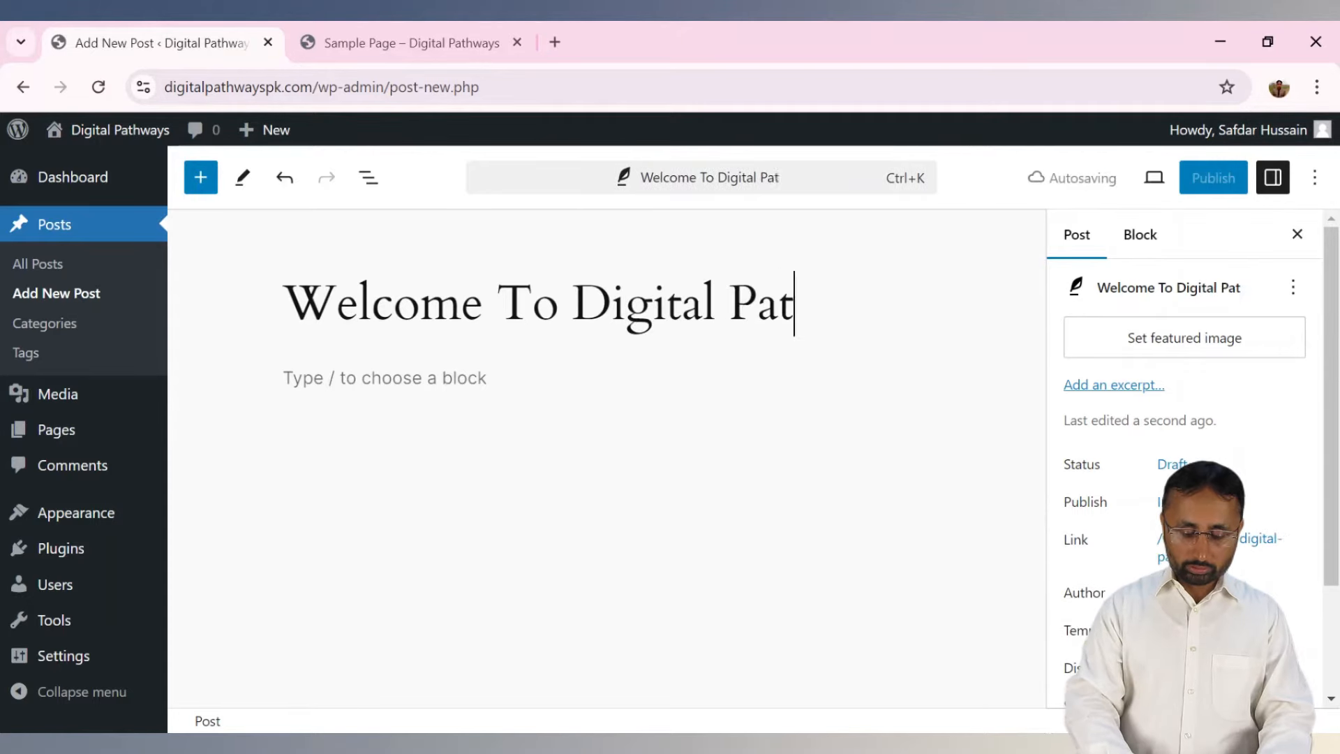
type("hways")
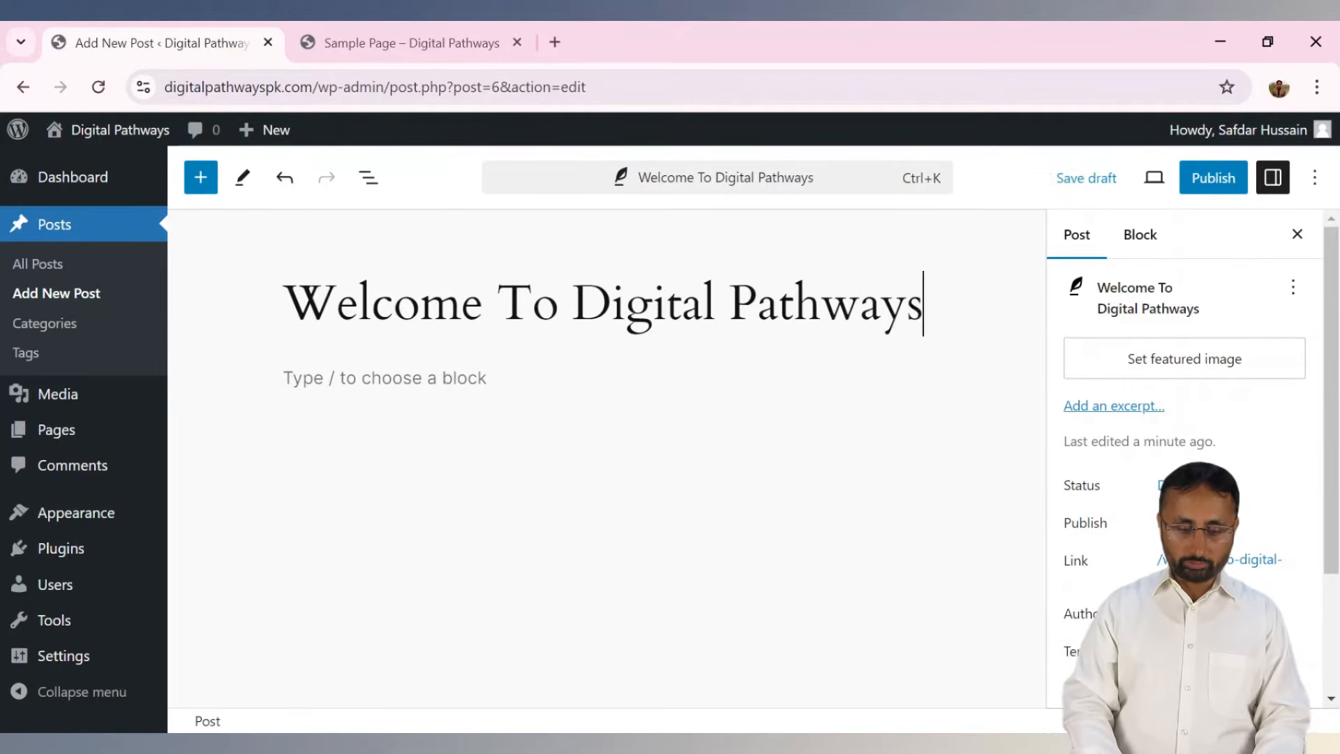
left_click(367, 384)
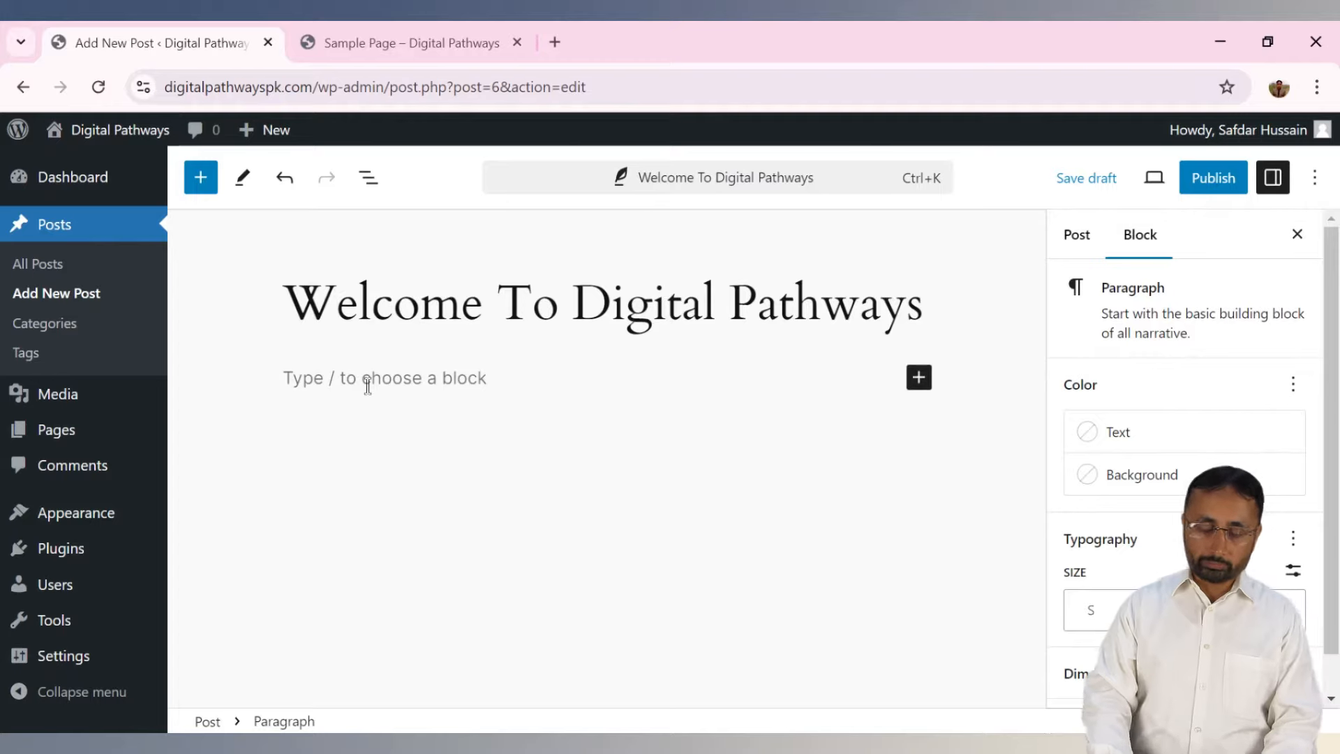
left_click(407, 297)
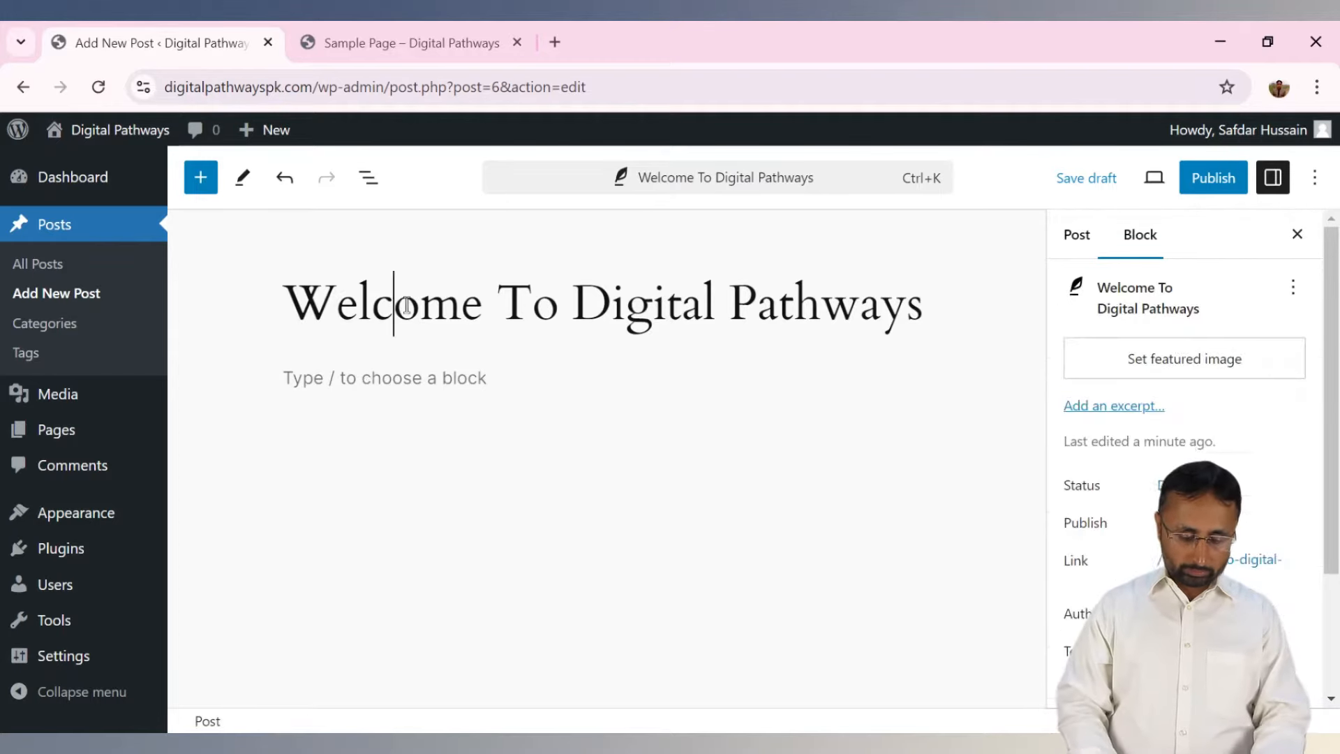
Copy the title and paste it repeatedly into the body paragraph.
key("ctrl+a")
key("ctrl+c")
left_click(371, 375)
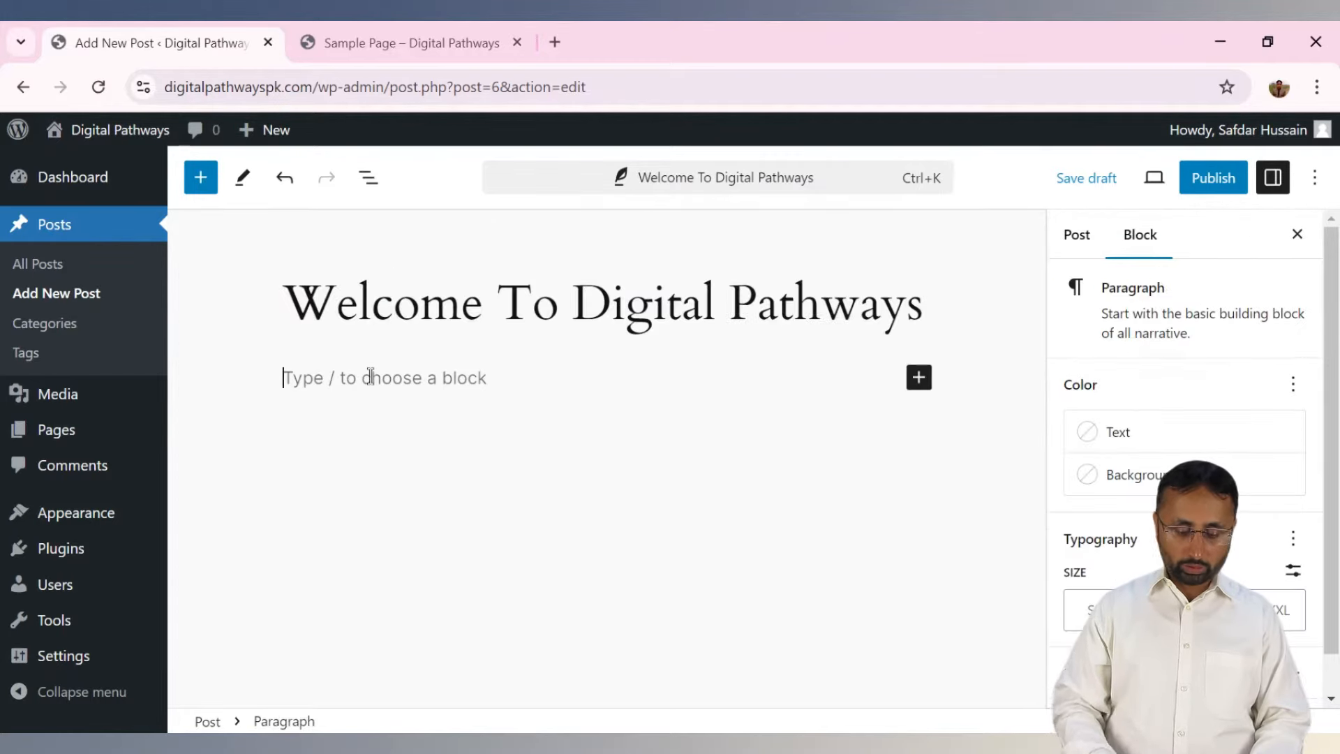
key("ctrl+v")
key("ctrl+v")
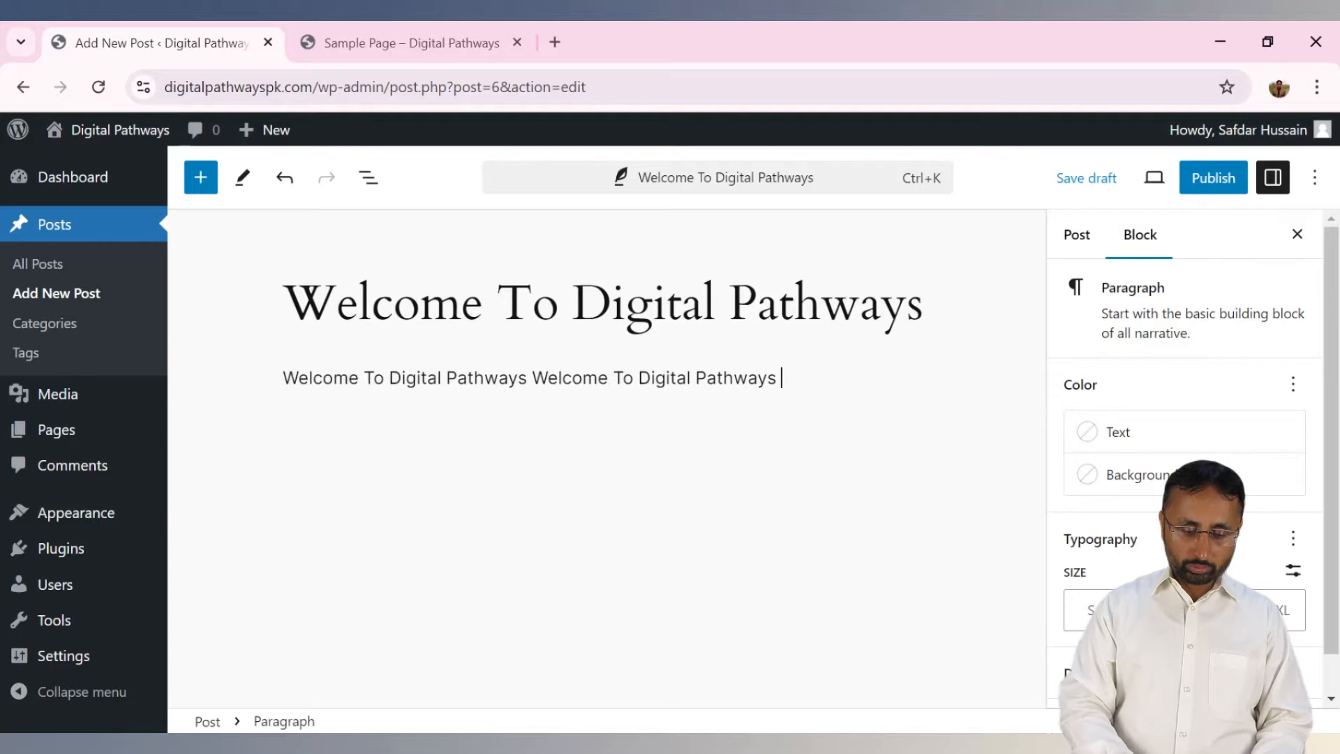
key("ctrl+v")
key("ctrl+v")
key("ctrl+v")
key("ctrl+v")
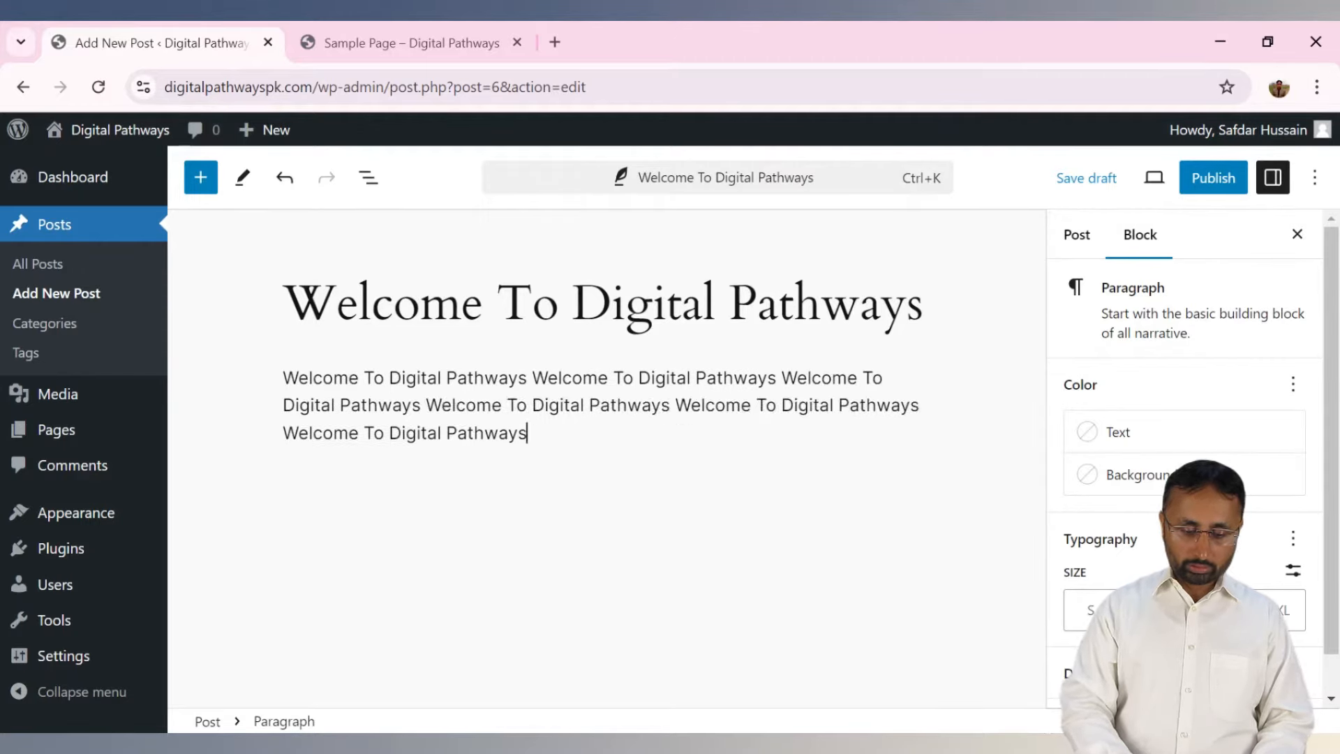
key("ctrl+v")
key("ctrl+v")
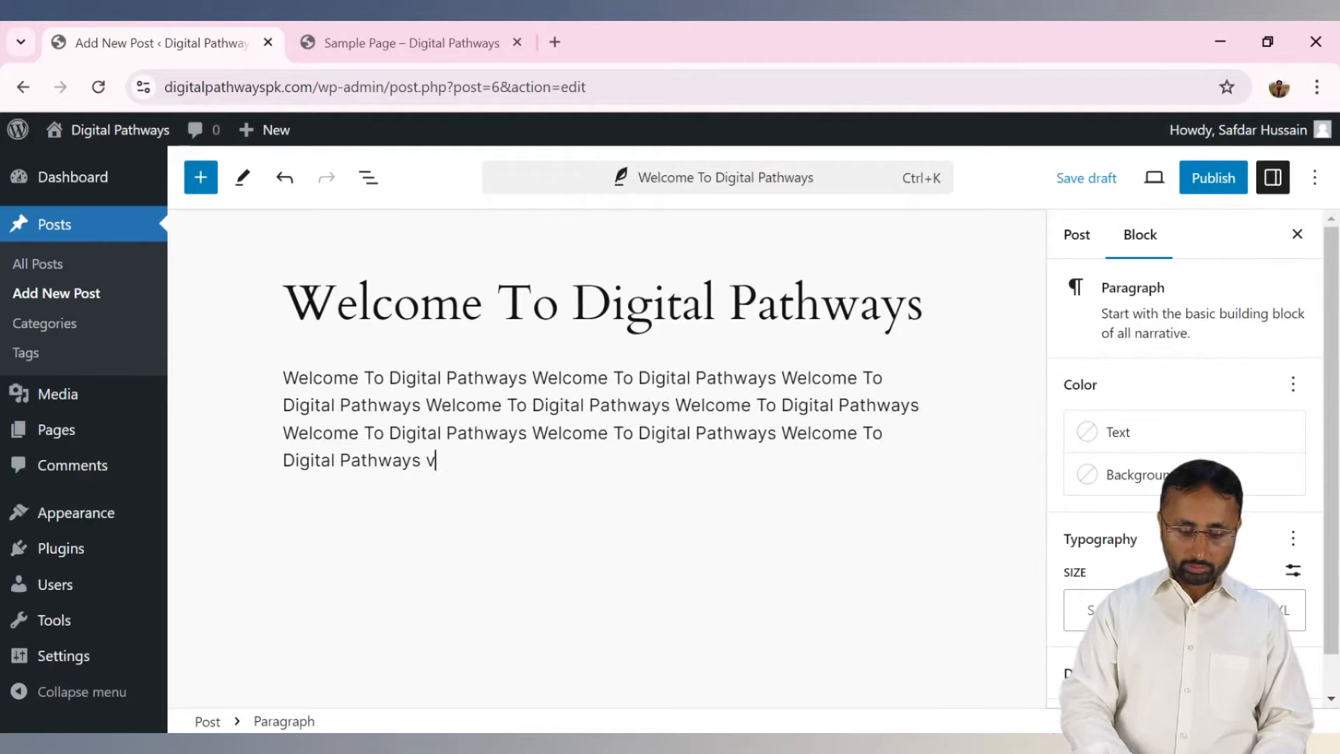
type("vv")
key("ctrl+v")
key("ctrl+v")
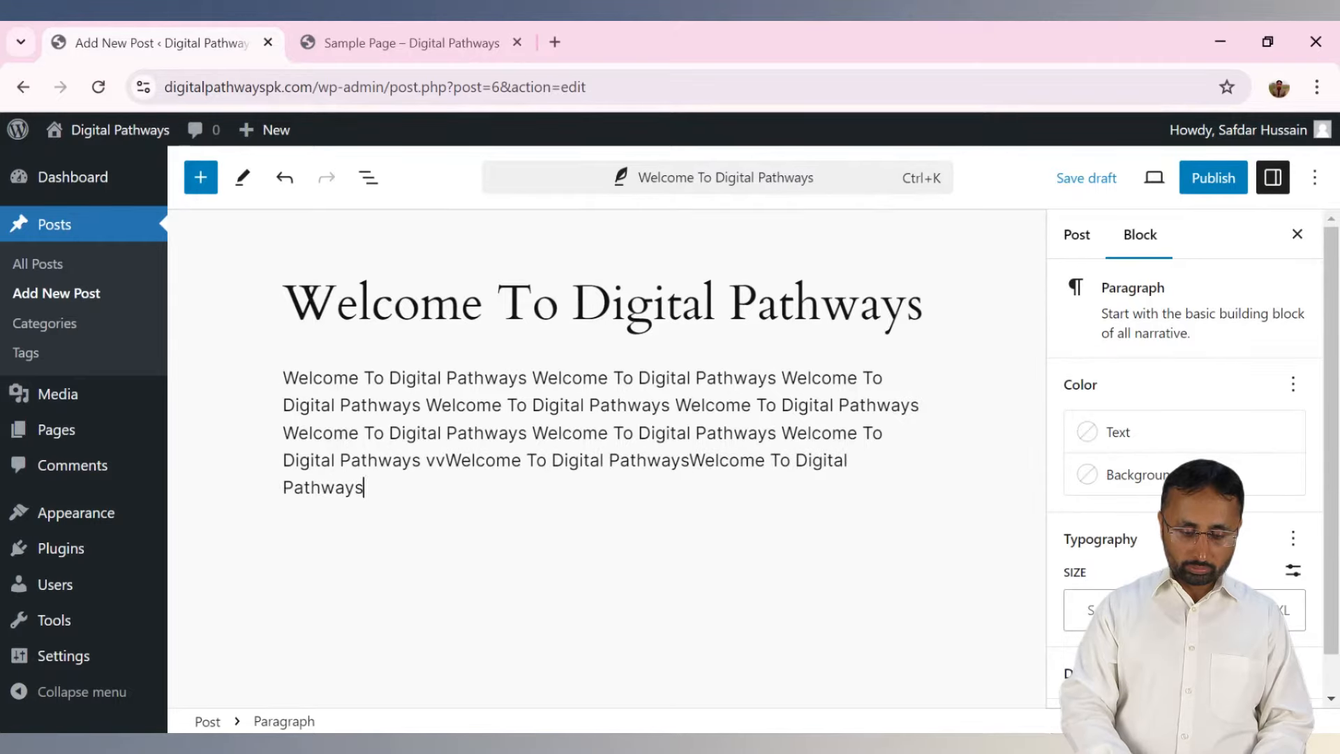
key("ctrl+v")
key("ctrl+v")
key("ctrl+v")
key("ctrl+v")
key("ctrl+v")
key("ctrl+v")
key("ctrl+v")
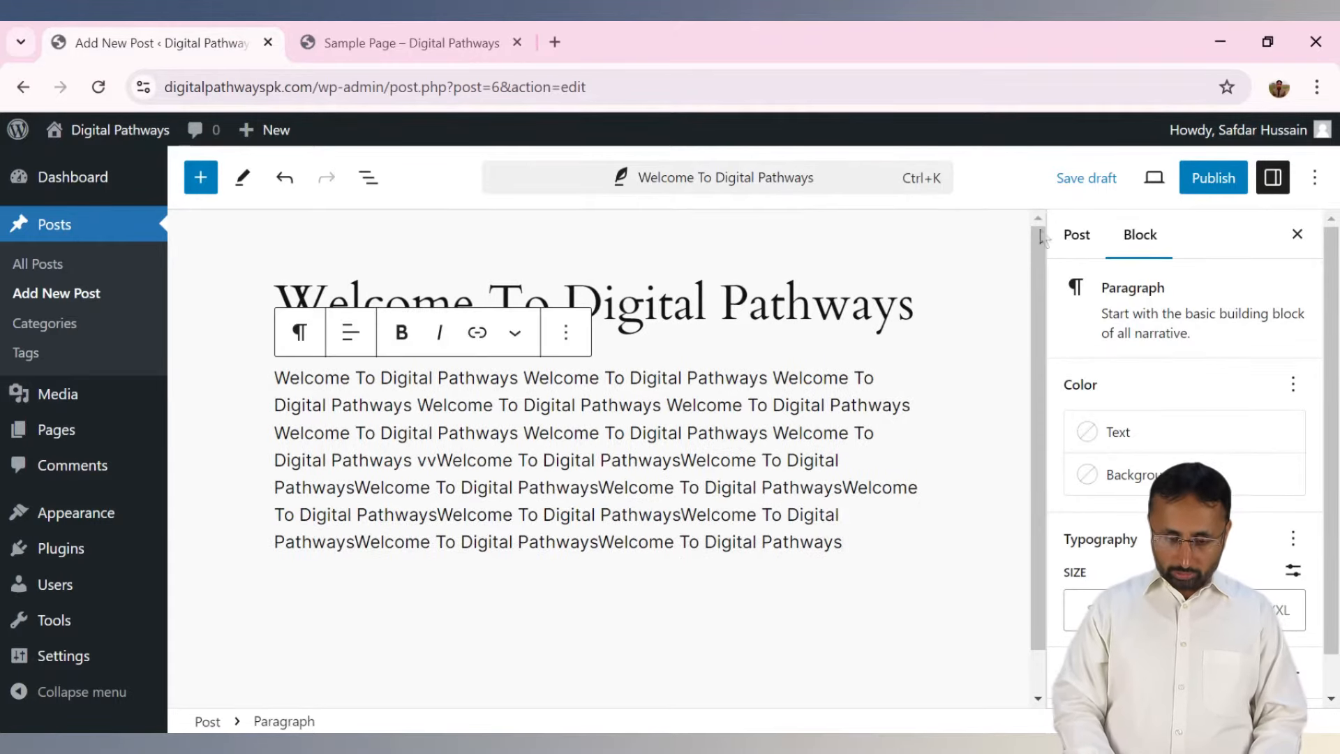
Split the body after 'Welcome To' and insert an empty paragraph between the parts.
left_click_drag(1040, 305, 1025, 458)
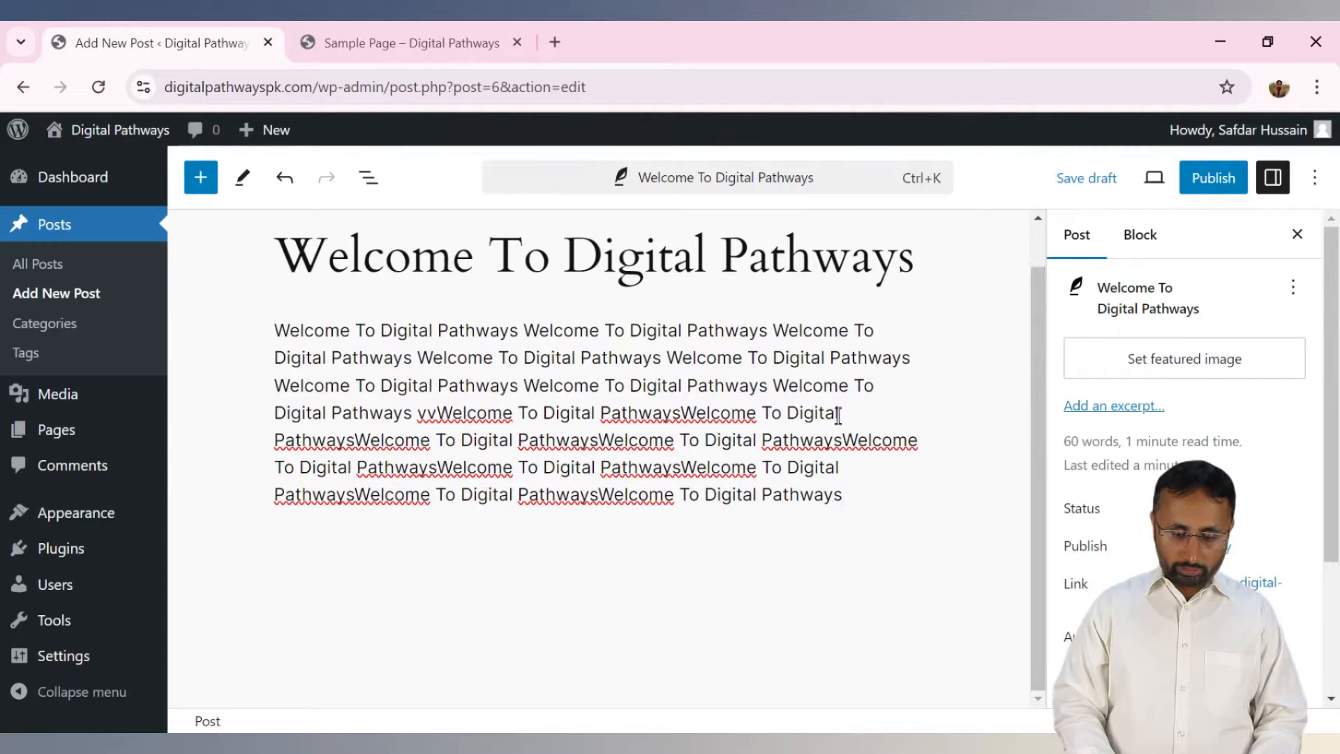
left_click(879, 393)
key("Return")
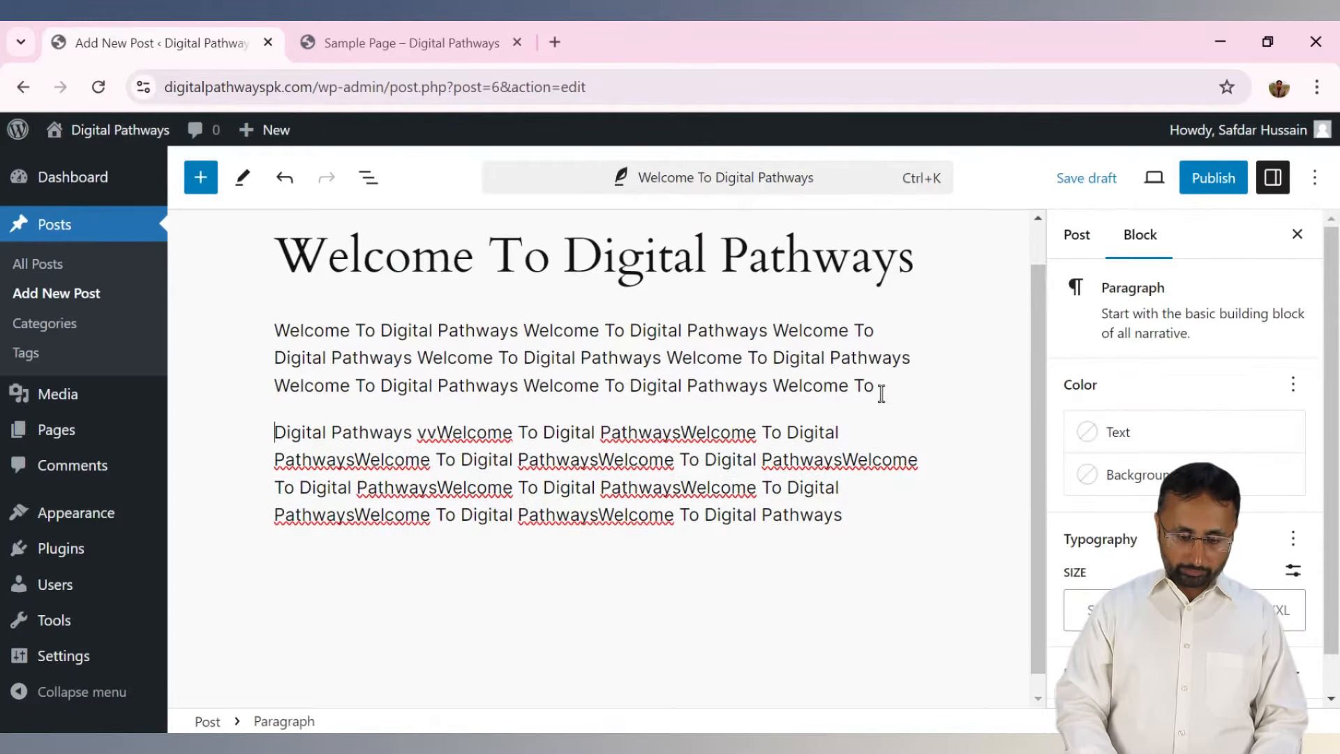
key("Return")
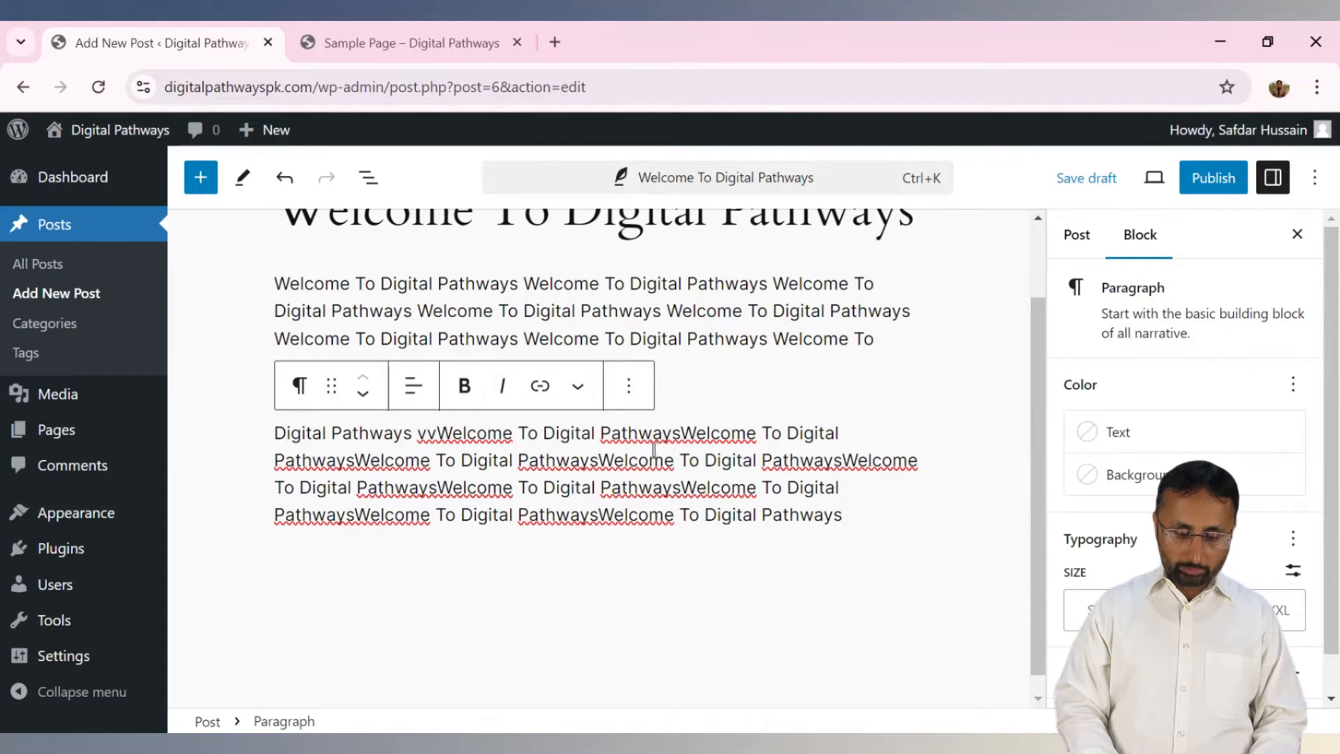
left_click(690, 386)
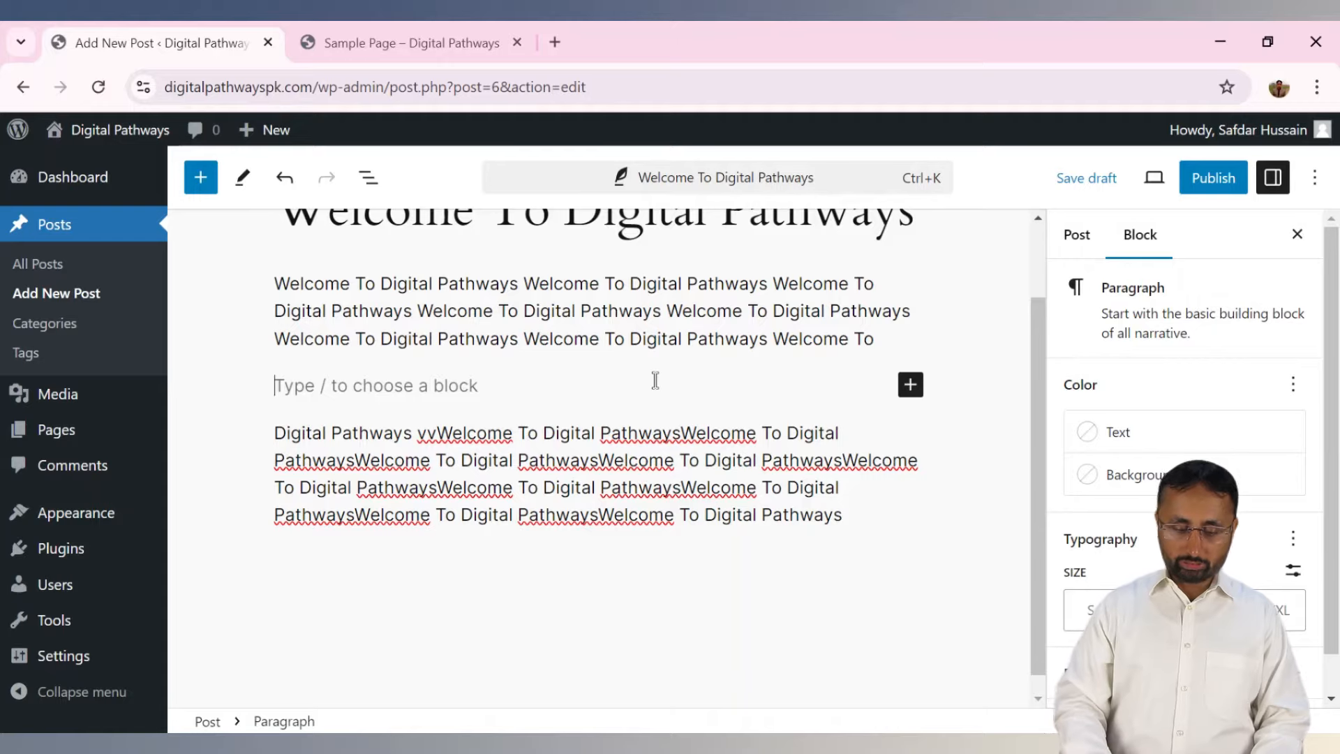
Turn the empty paragraph into an Image block and upload the website-screens image file.
type("/ima")
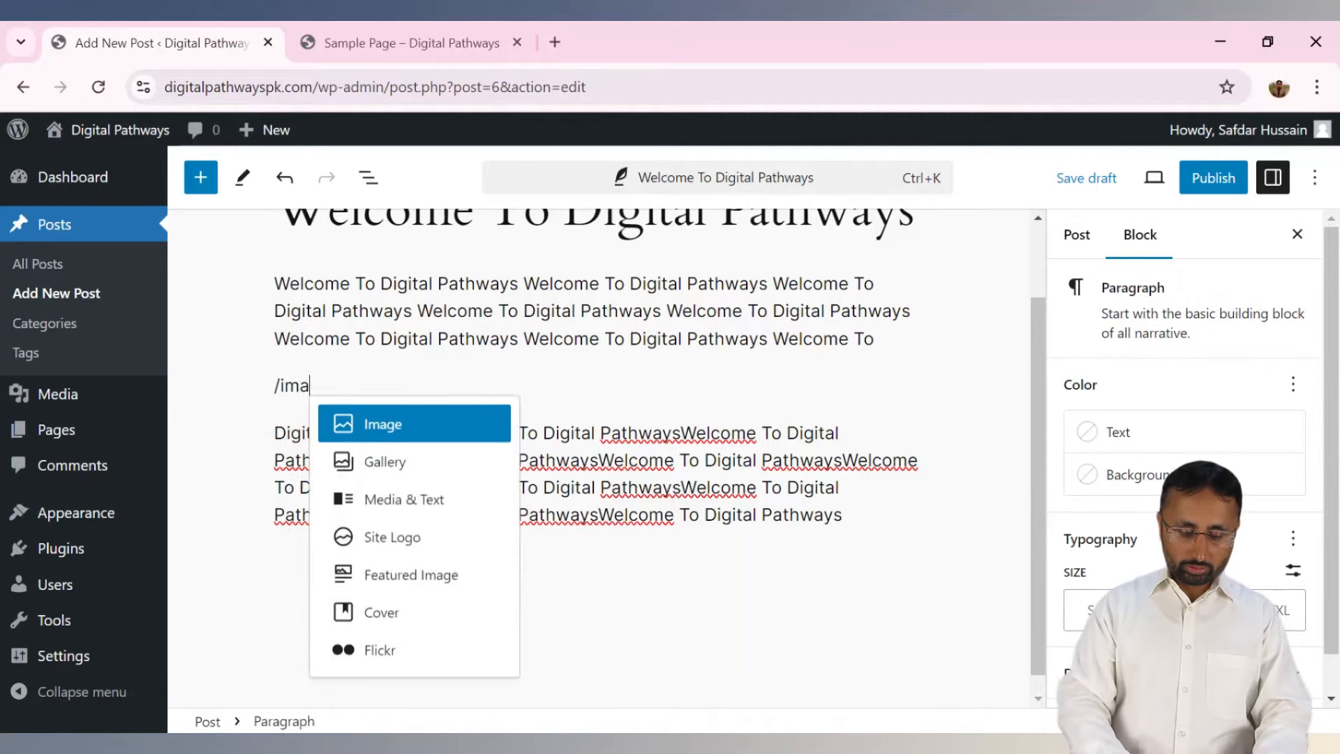
type("ge")
left_click(429, 426)
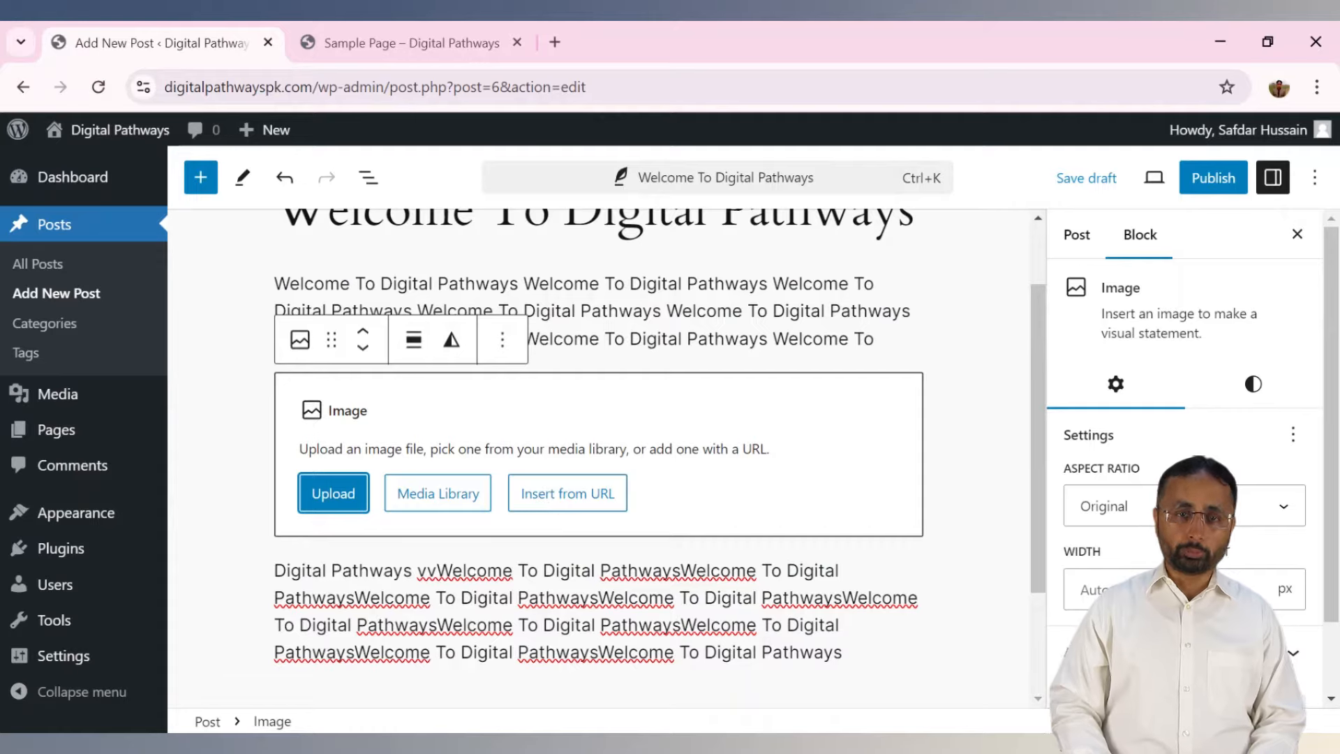
left_click(353, 510)
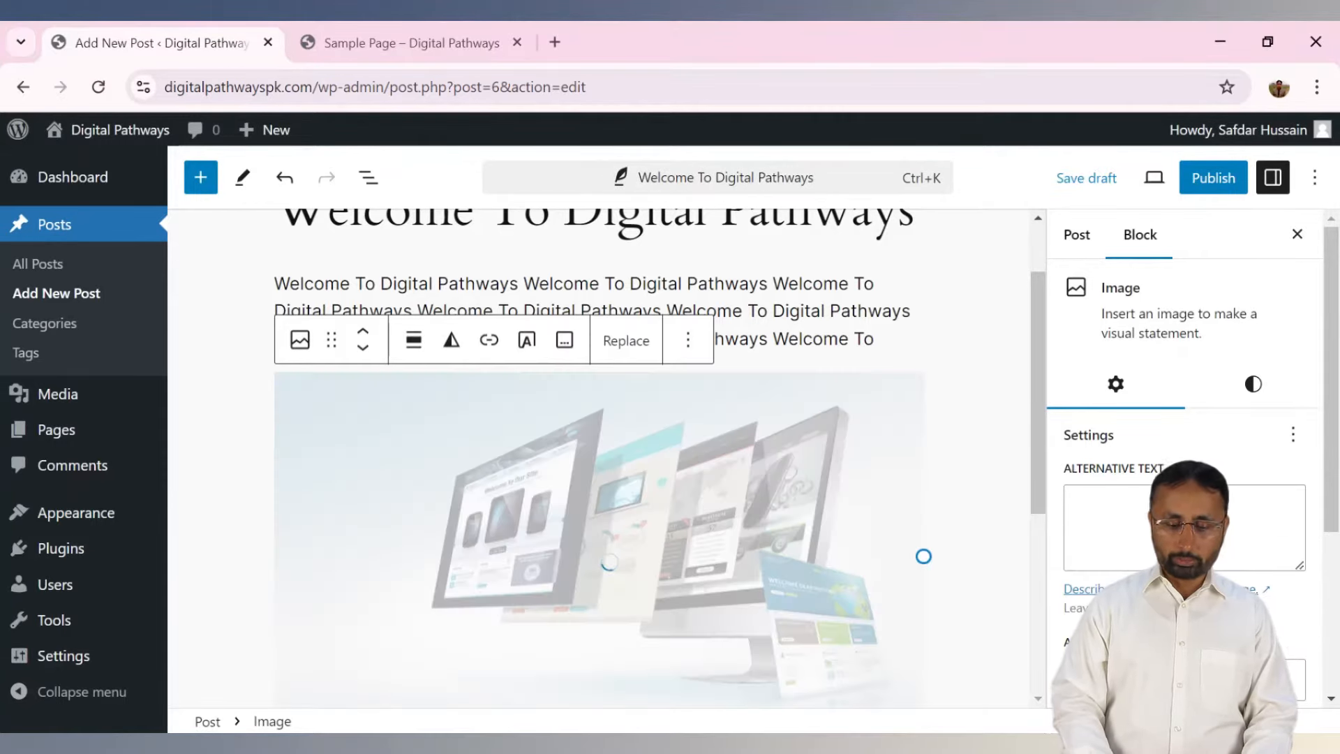
left_click_drag(1041, 321, 1033, 407)
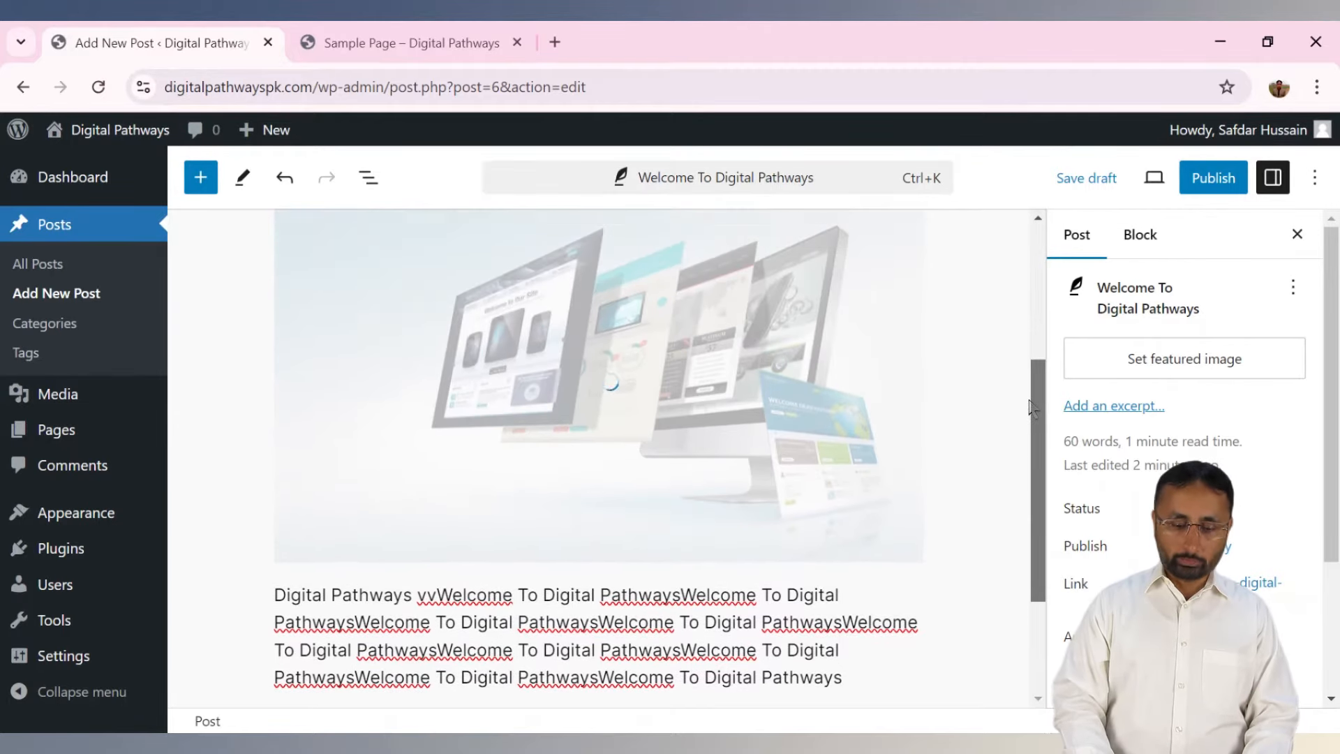
Give the image alternative text welcoming visitors to Digital Pathways.
left_click(689, 370)
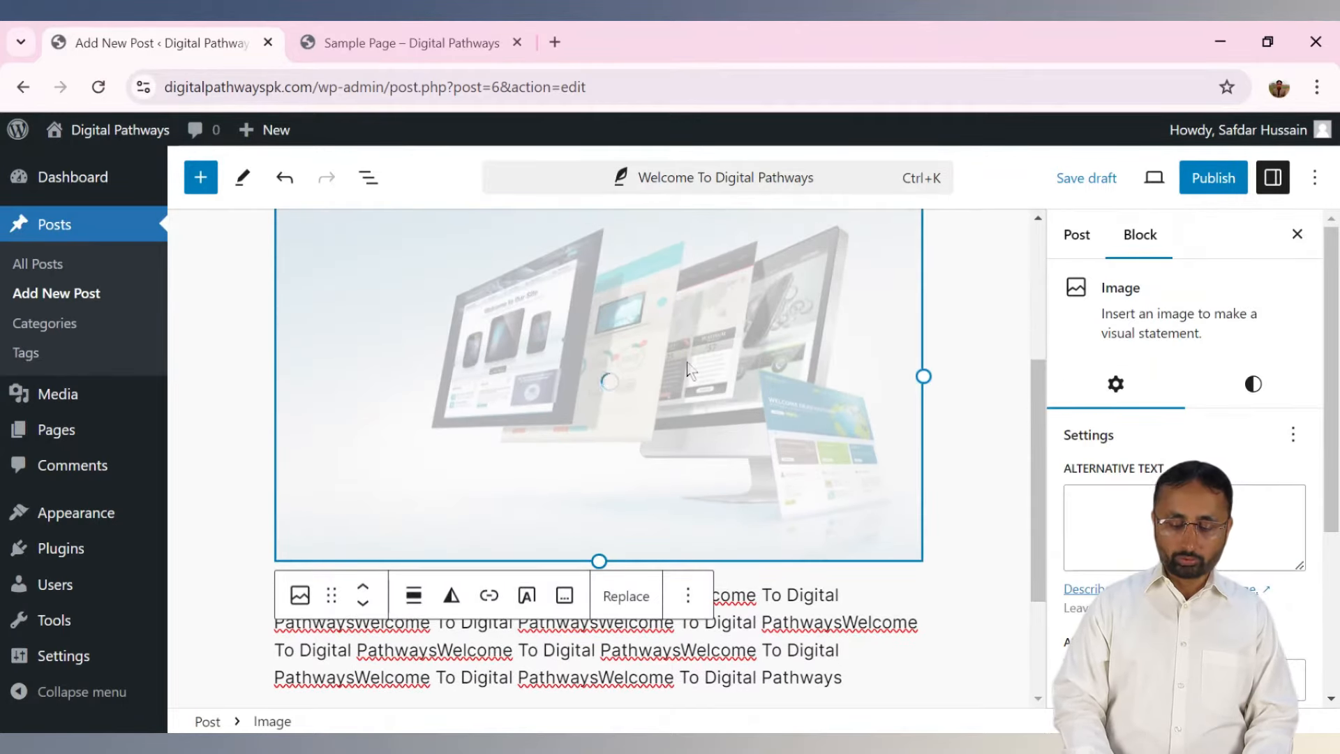
left_click(1095, 512)
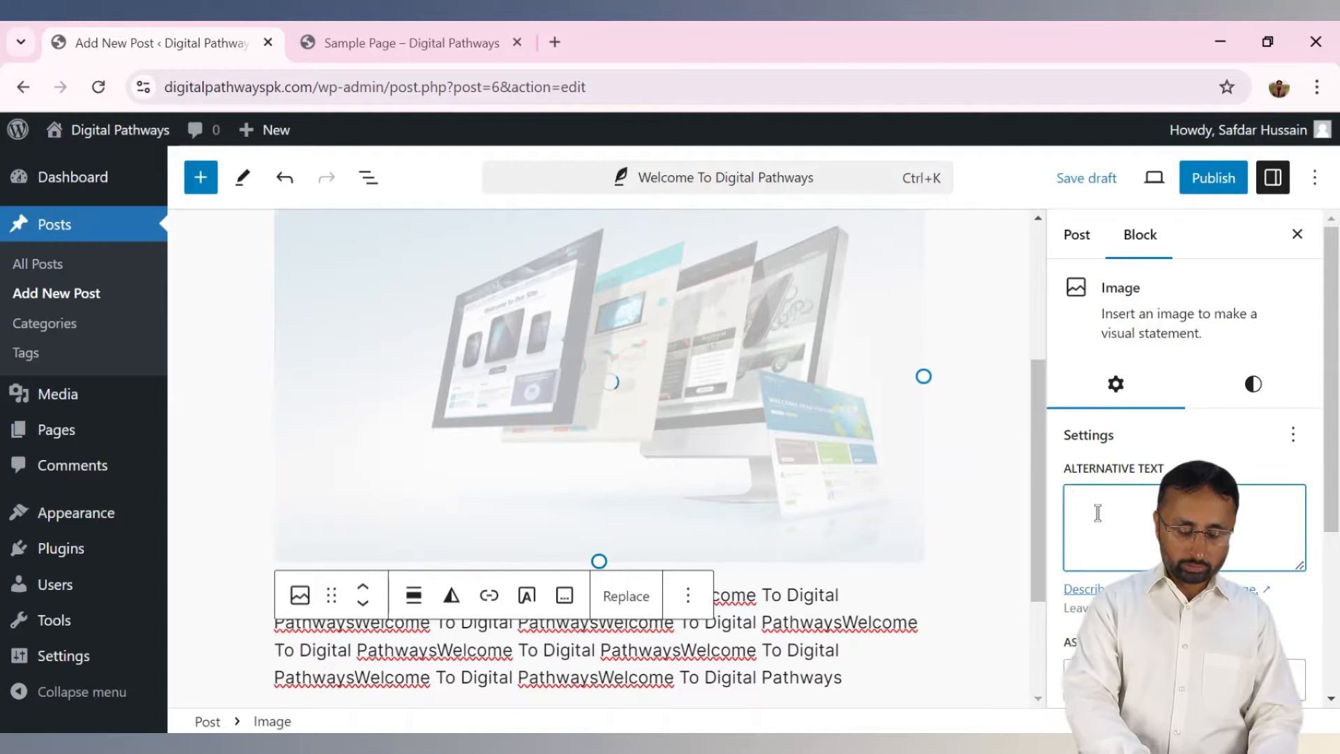
type("Welcome ")
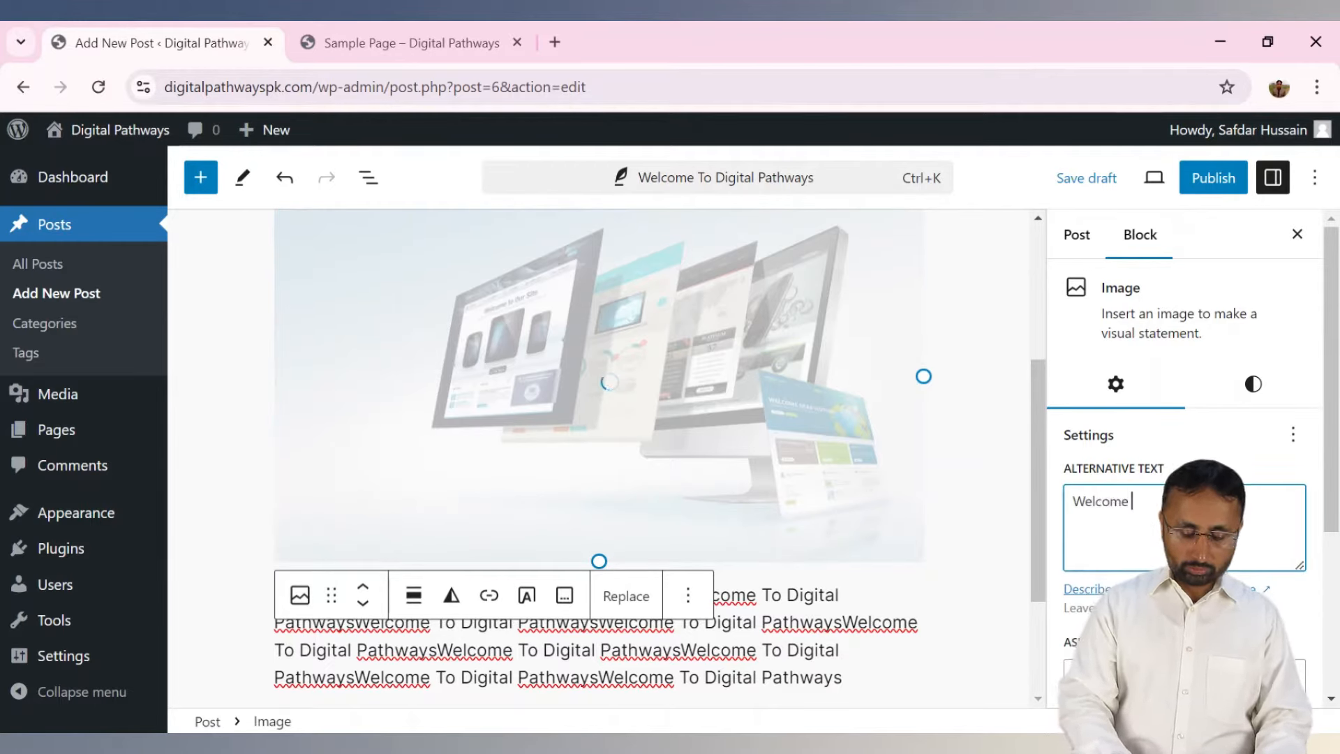
type("o D")
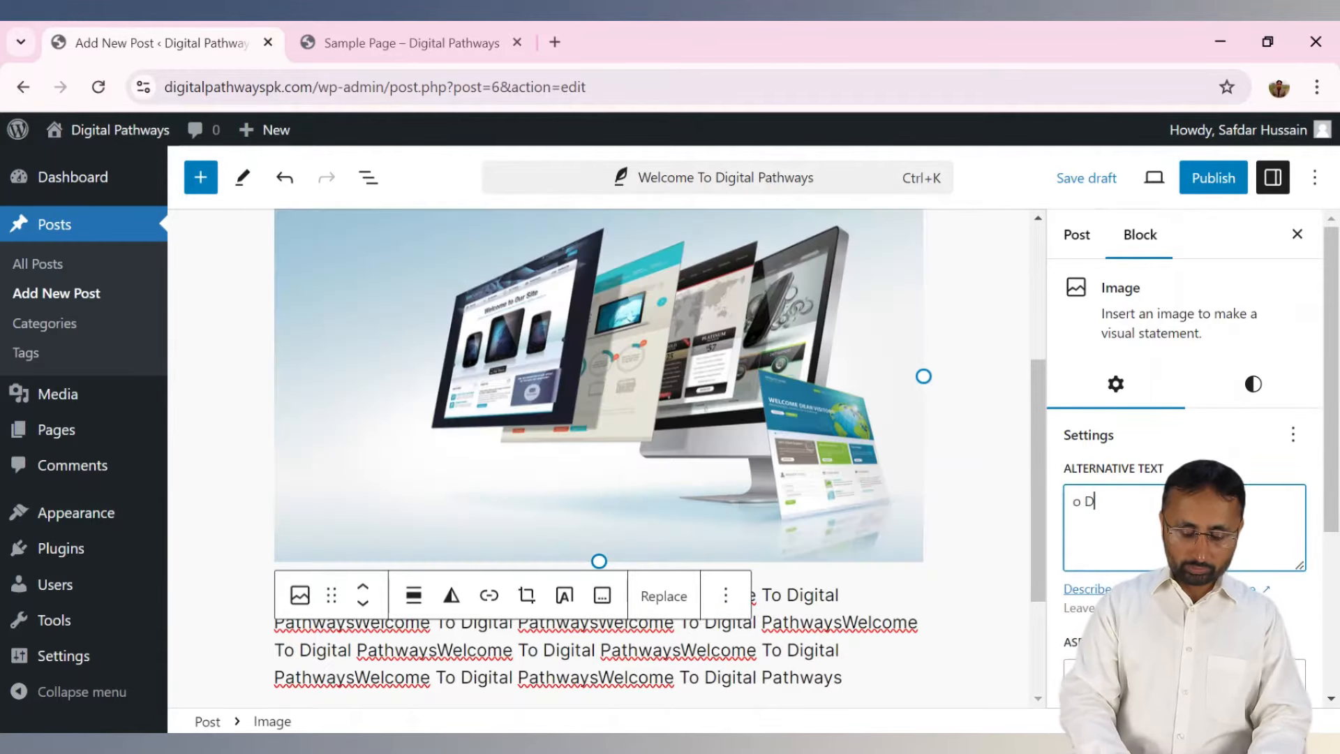
type("igital Pat")
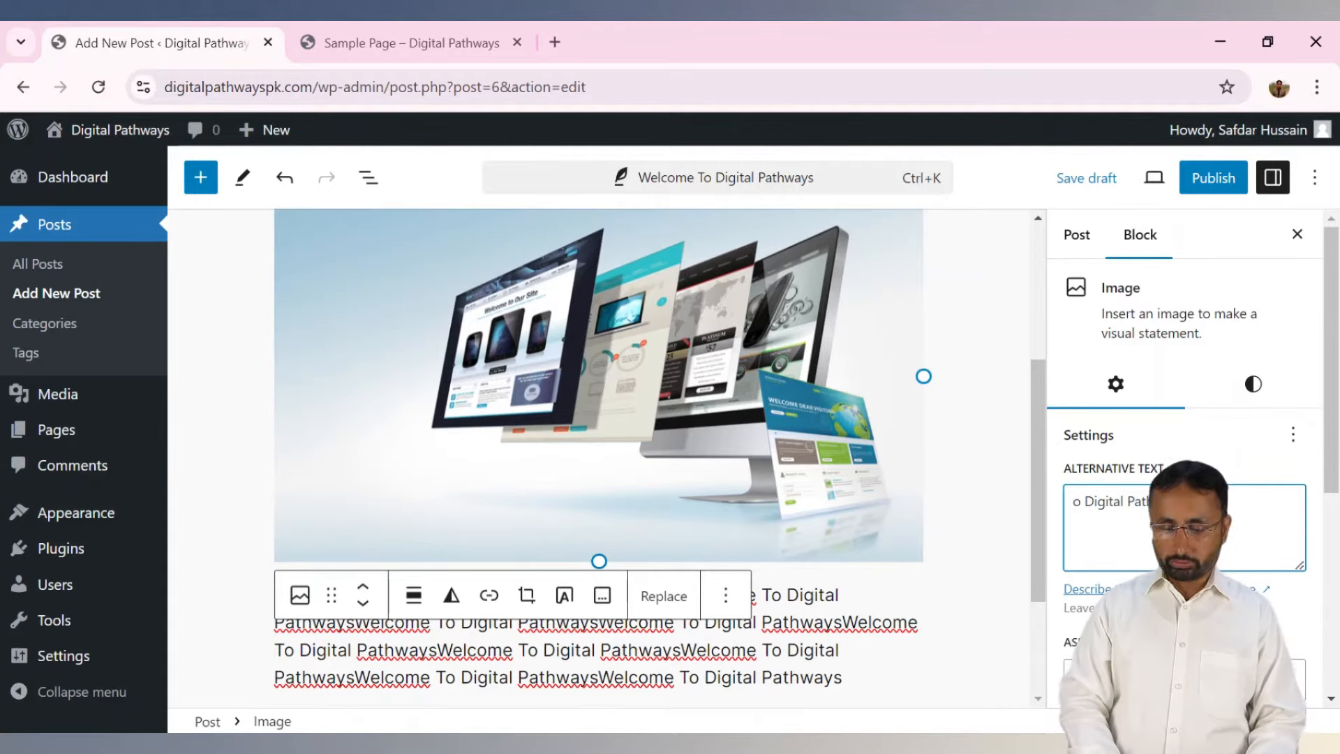
left_click(1080, 505)
type("\\")
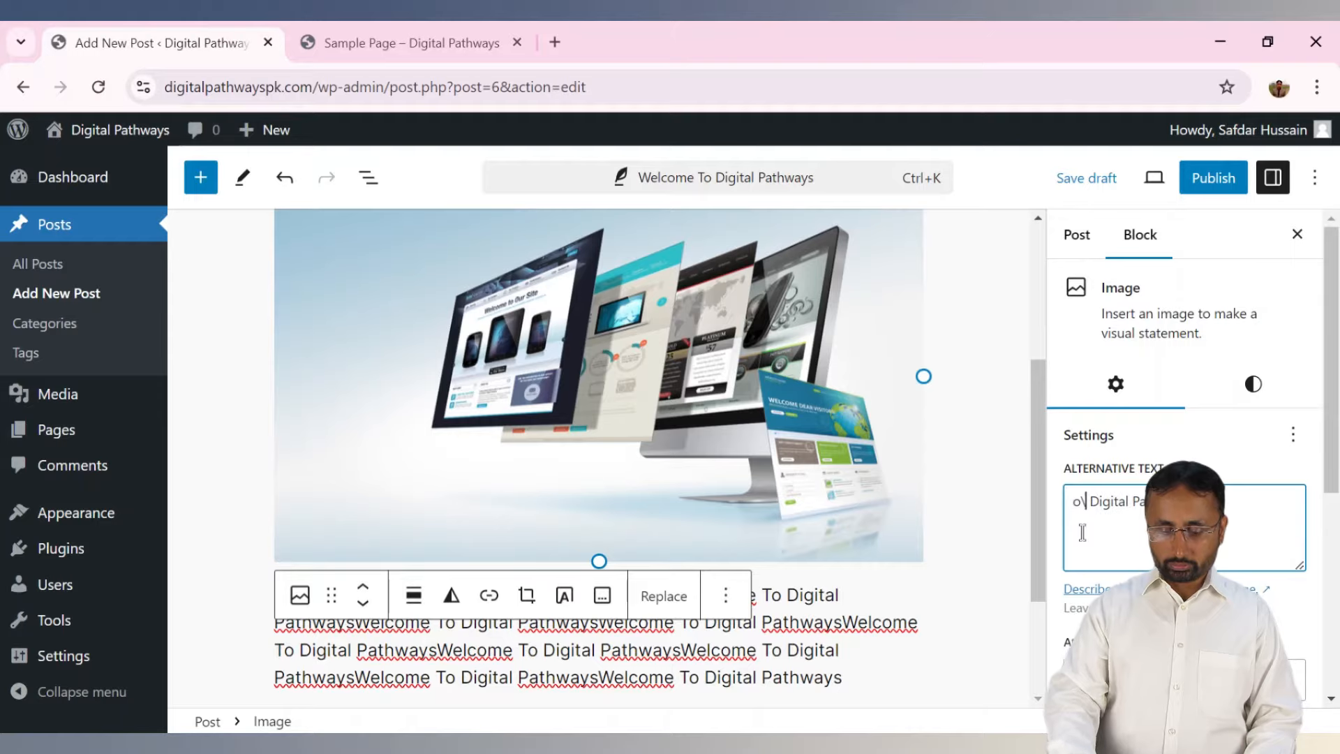
key("BackSpace")
key("BackSpace")
key("Delete")
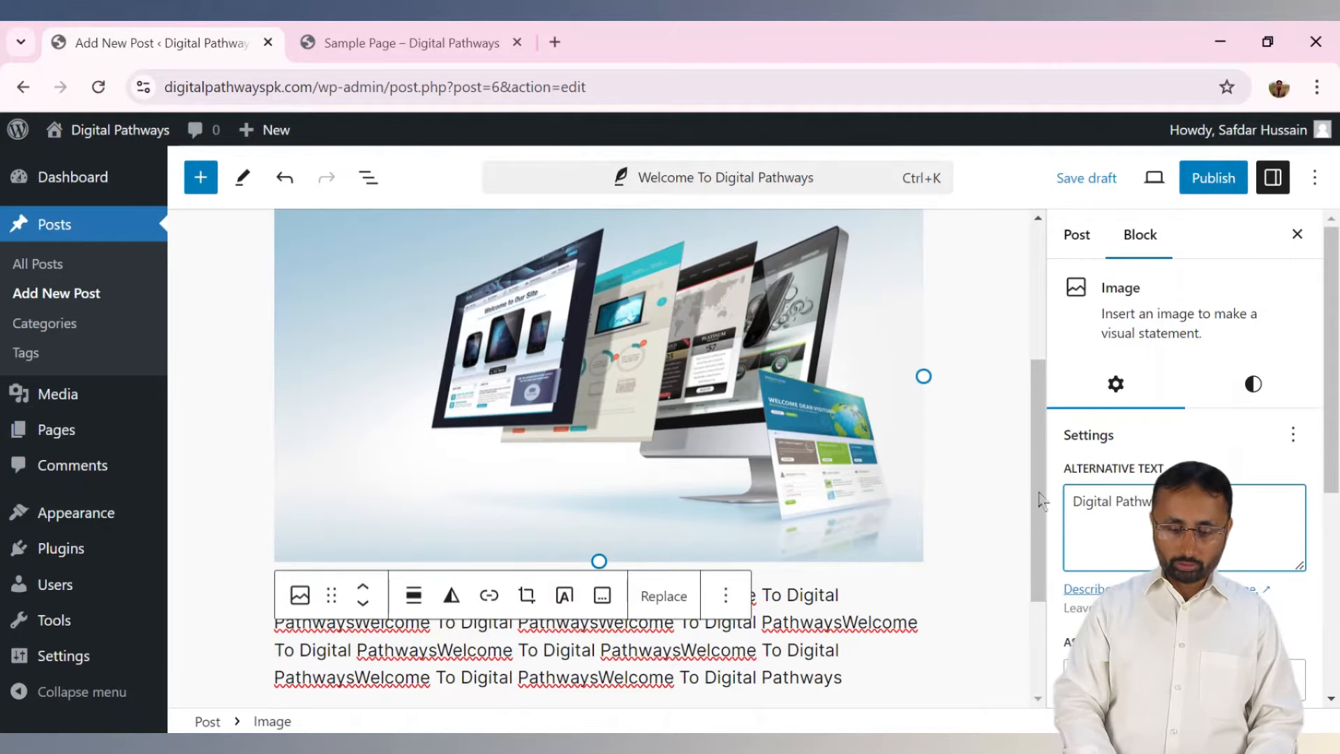
left_click_drag(1036, 424, 1046, 490)
Add a new empty block below the last welcome paragraph, clearing the /tab command.
left_click(886, 491)
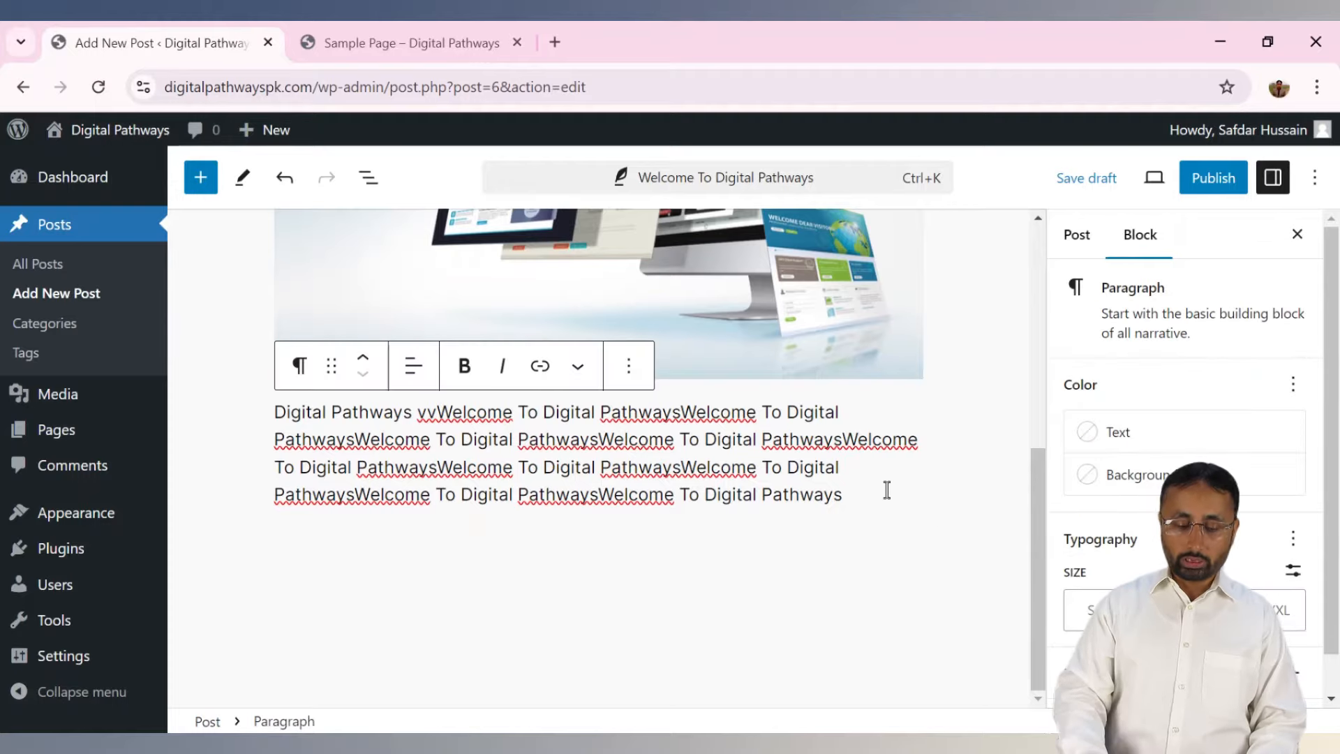
key("Return")
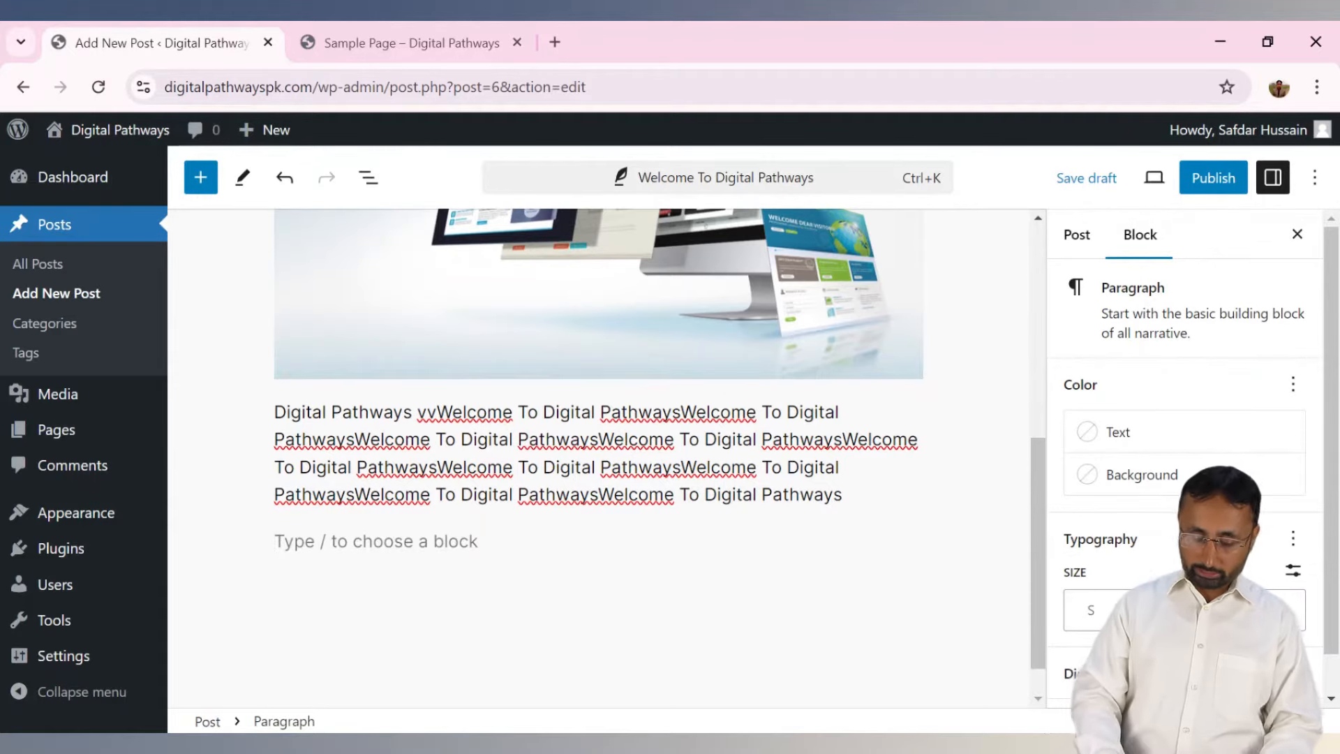
type("/tab")
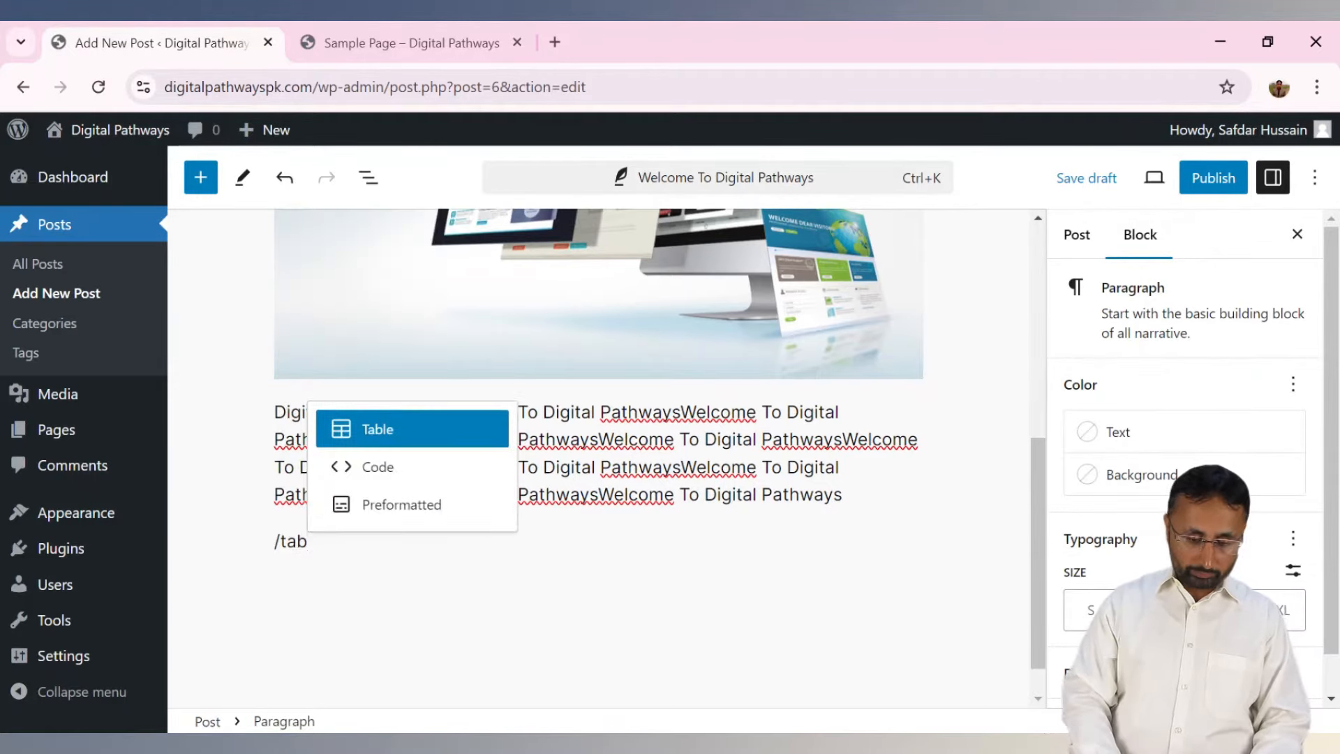
key("BackSpace")
key("BackSpace")
key("BackSpace")
key("BackSpace")
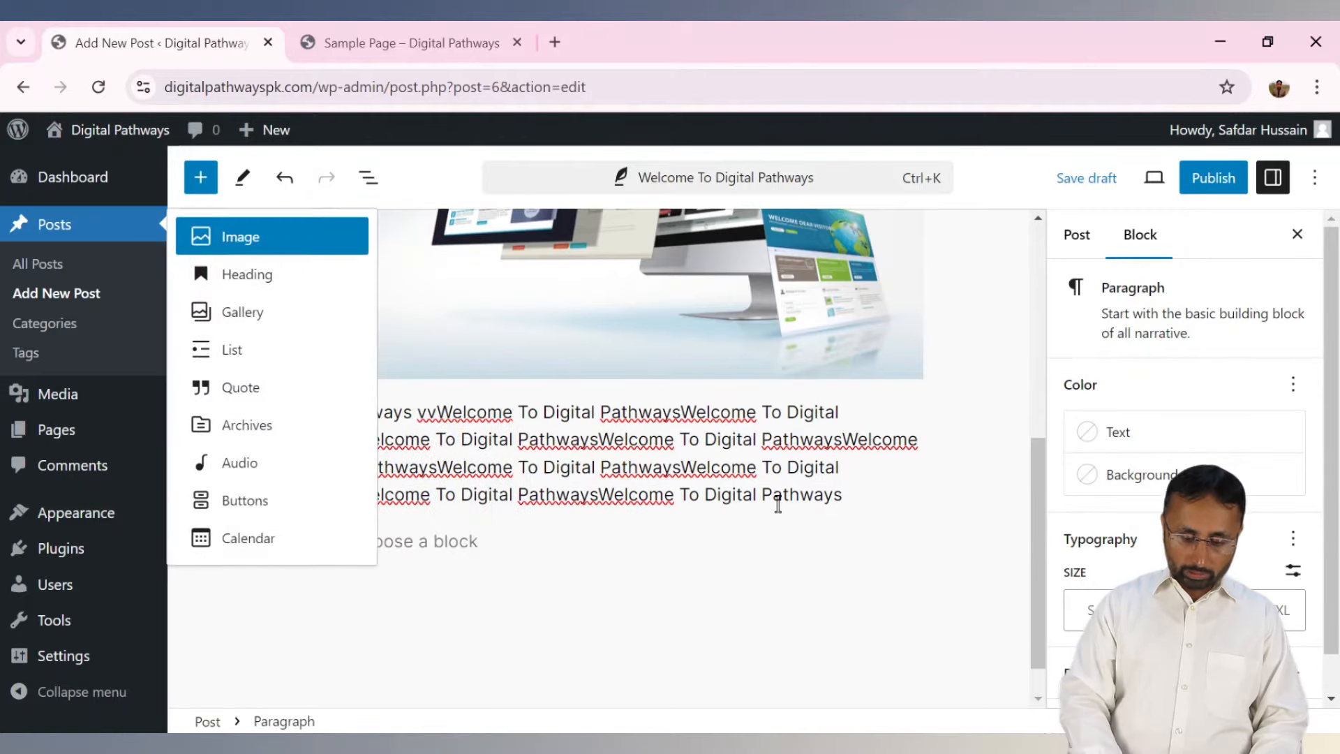
left_click(750, 458)
left_click(721, 548)
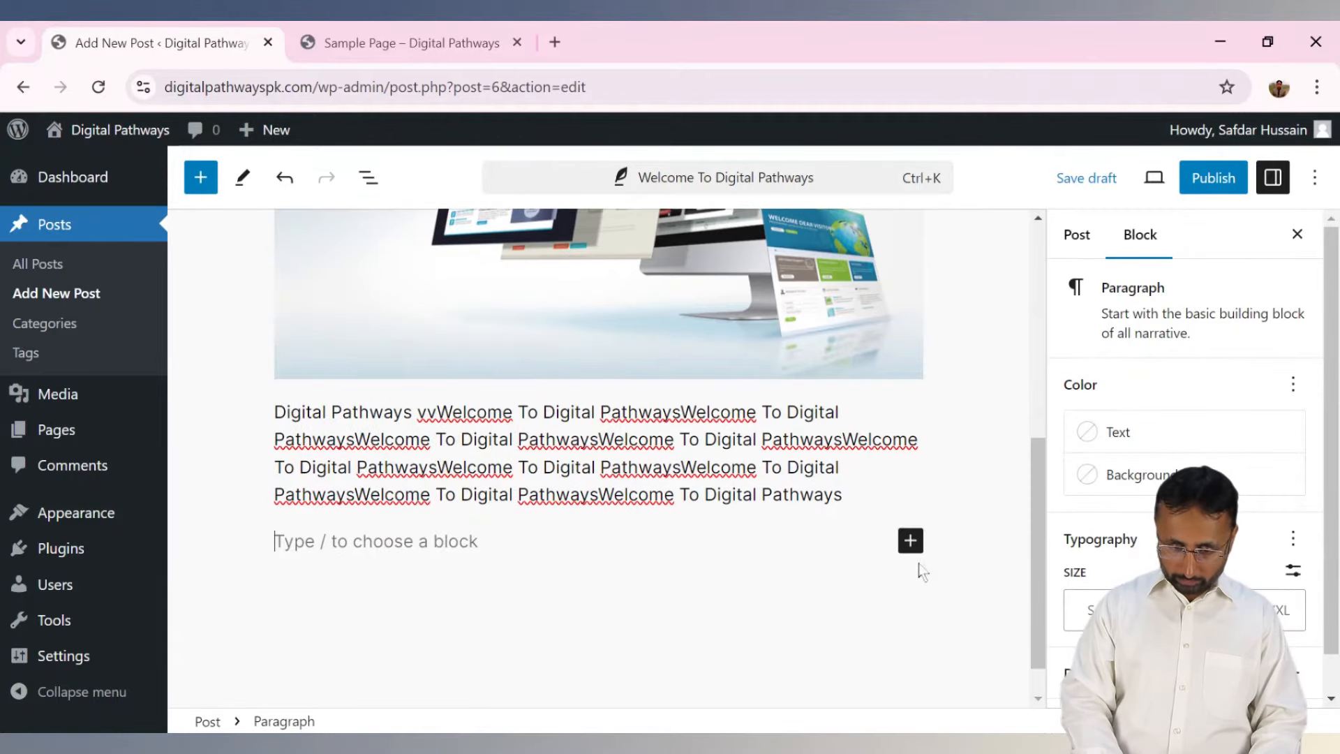
Open the full block library from the empty block's quick inserter via Browse all.
left_click(910, 540)
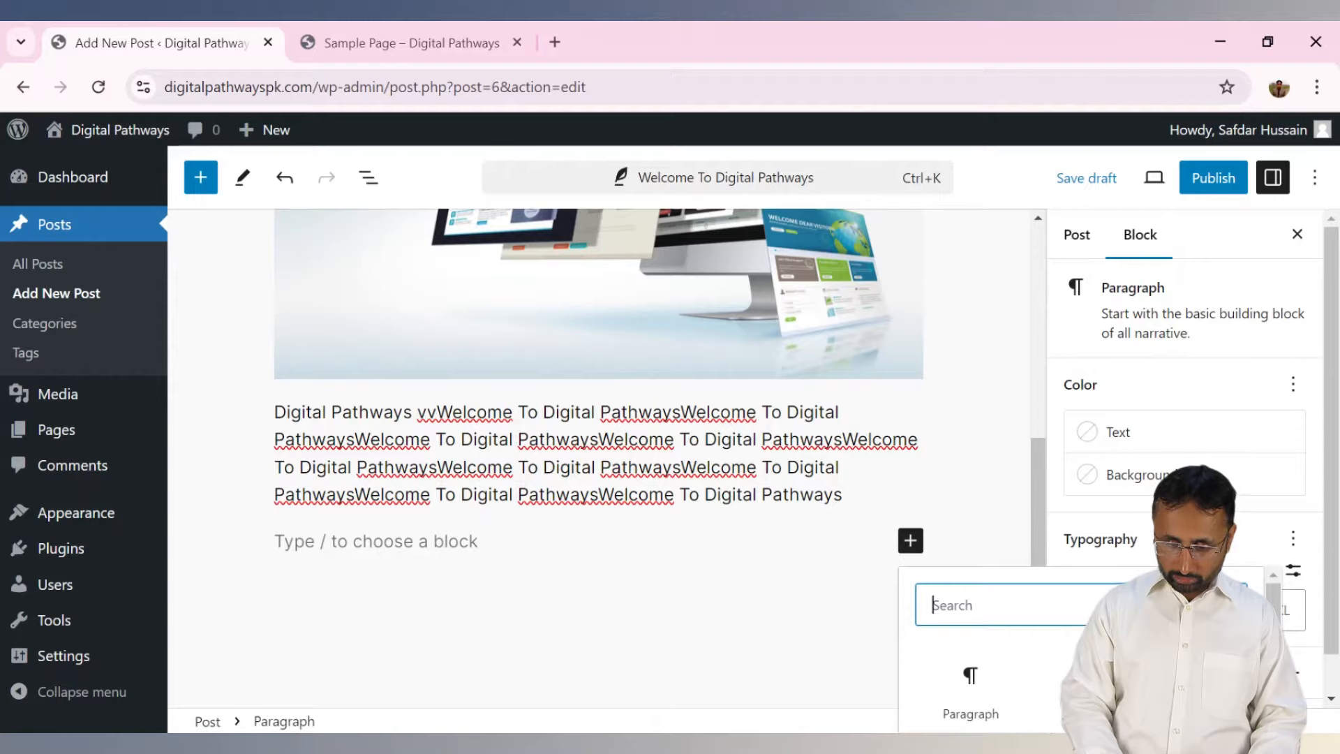
scroll(977, 642, "down", 3)
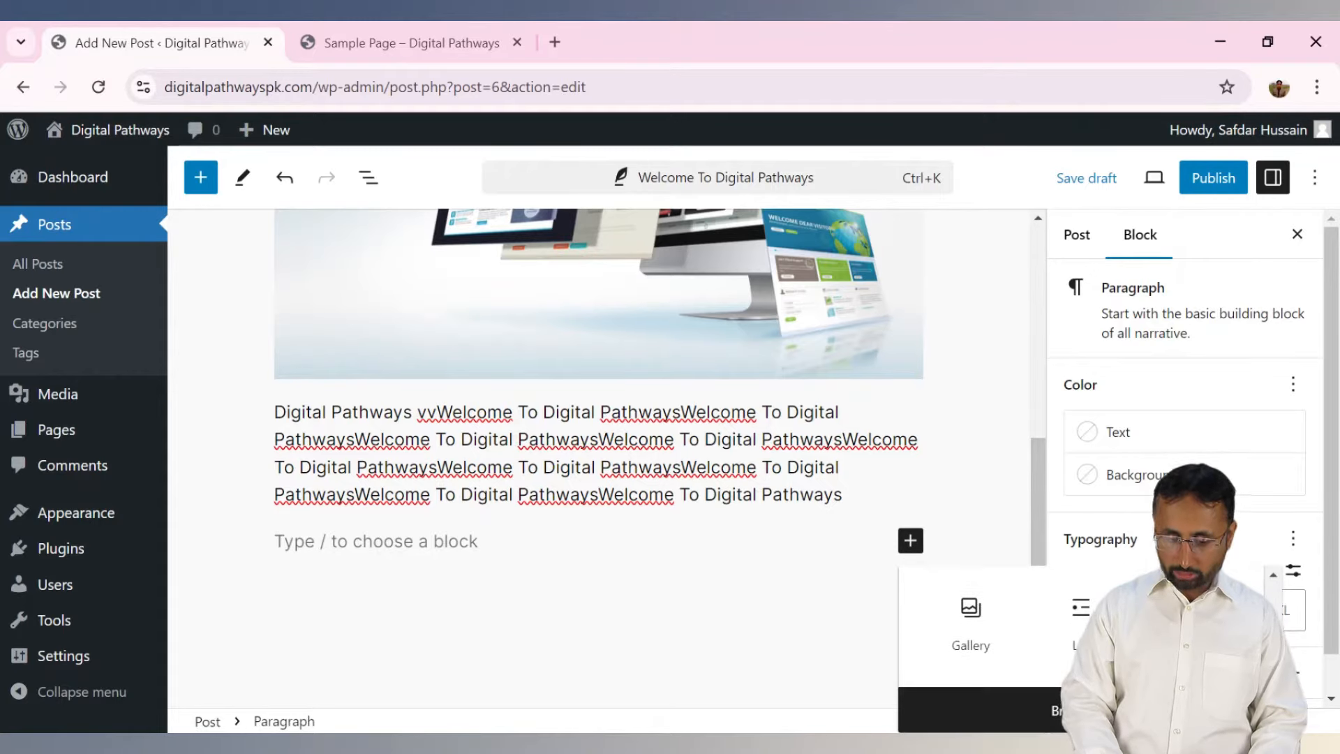
scroll(977, 642, "up", 3)
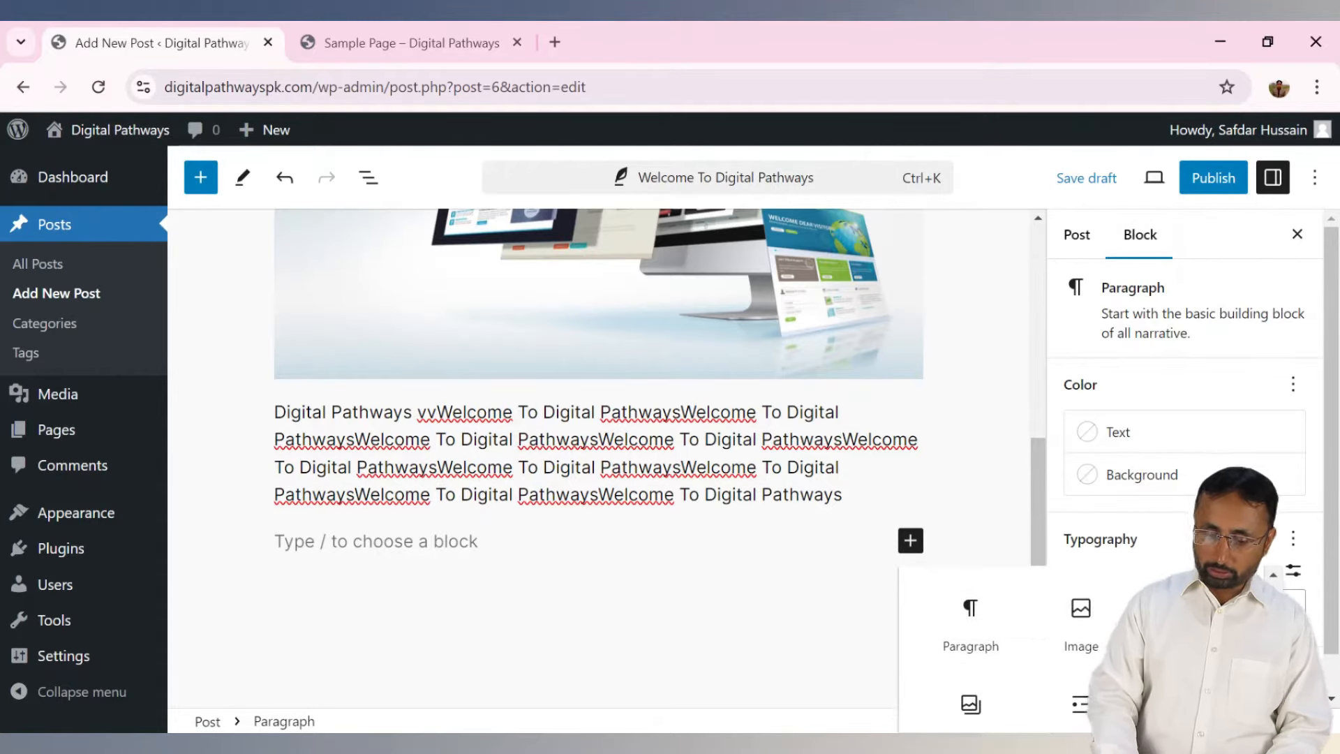
scroll(976, 642, "down", 3)
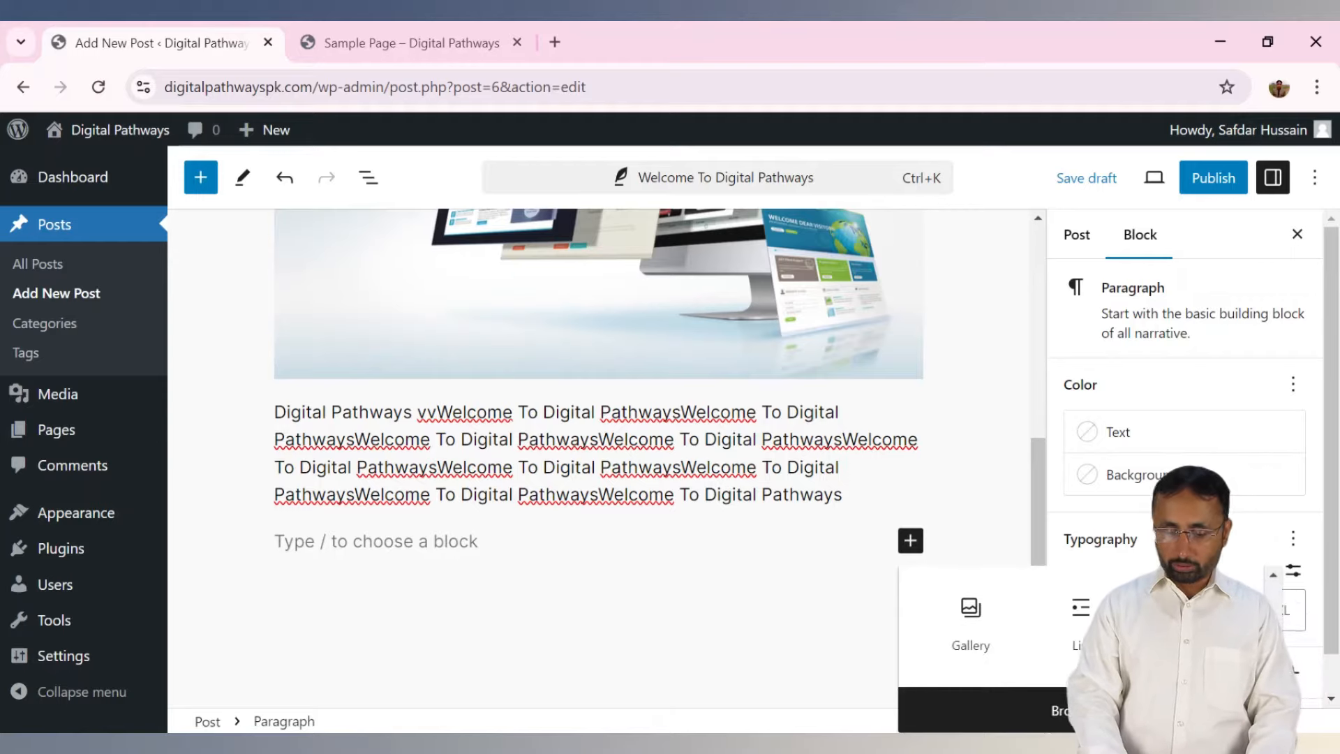
left_click(1053, 709)
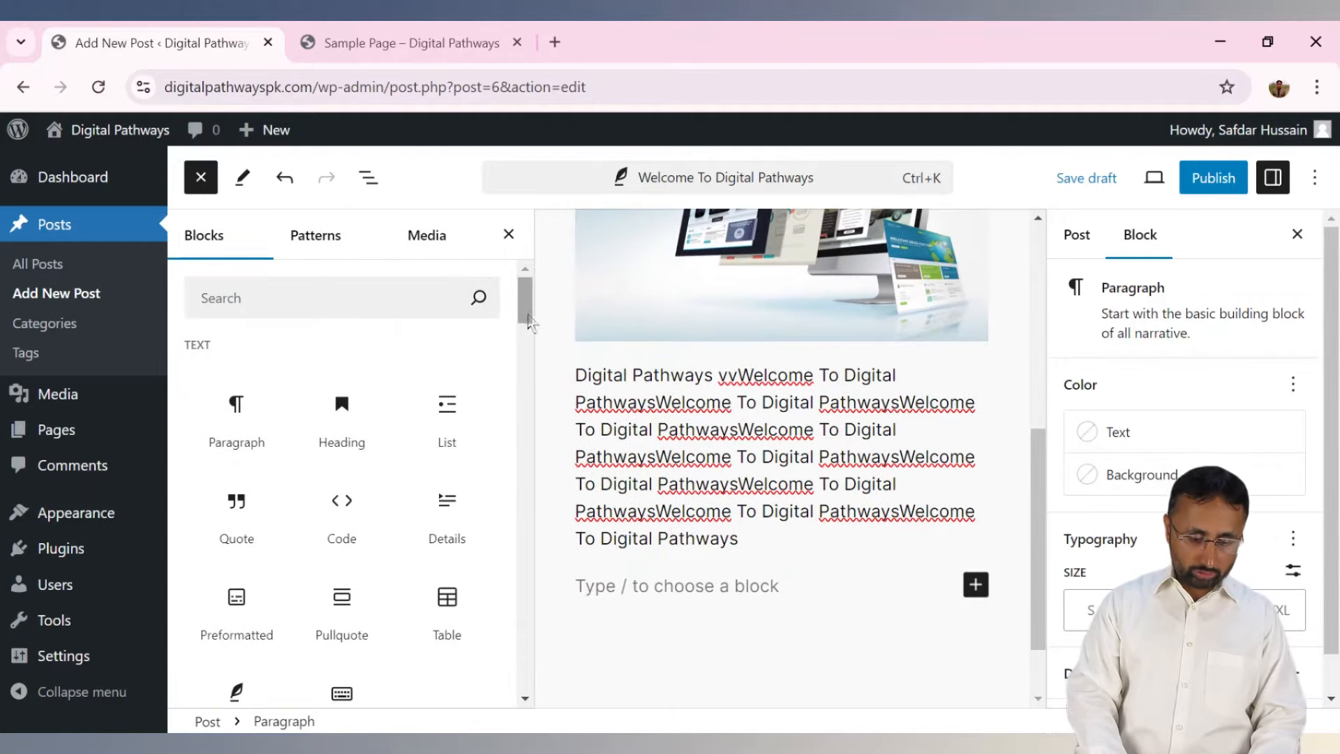
Scroll through the Text, Media, Design and Widgets block categories, then close the library.
left_click_drag(528, 322, 528, 382)
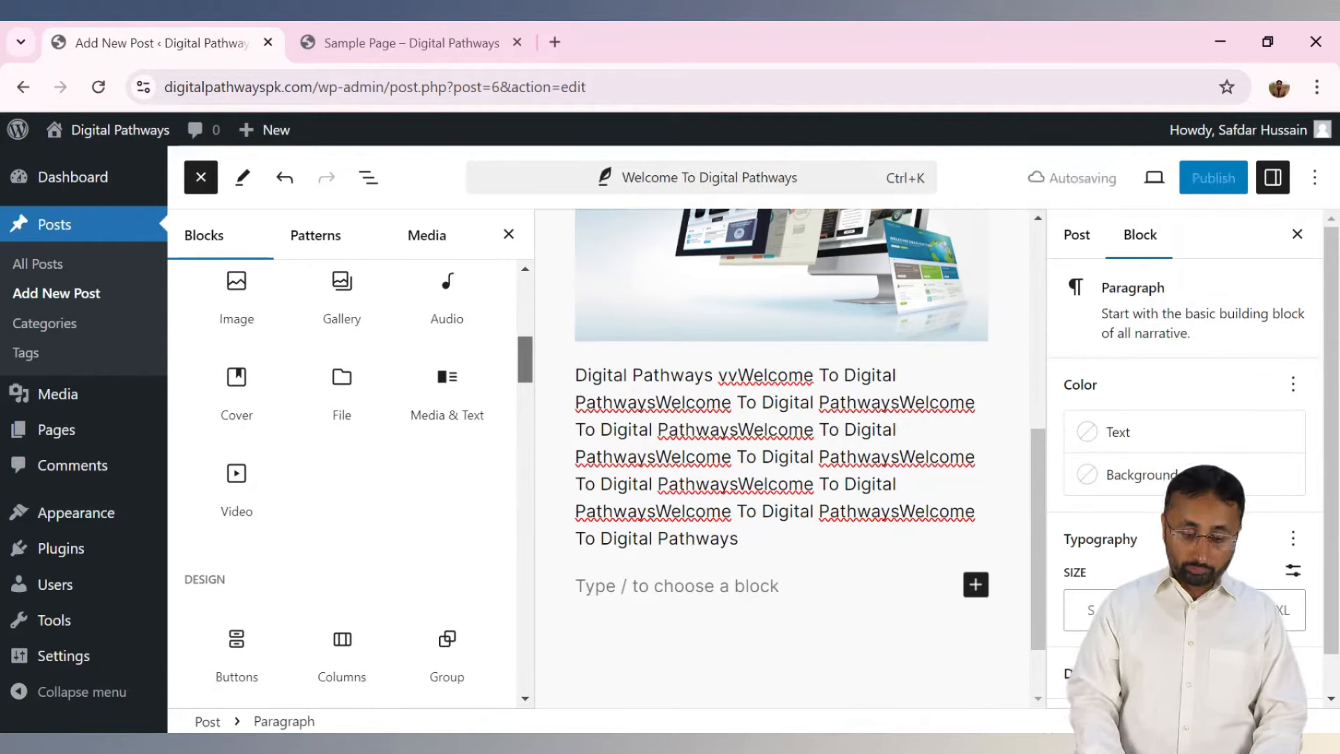
scroll(350, 481, "down", 1)
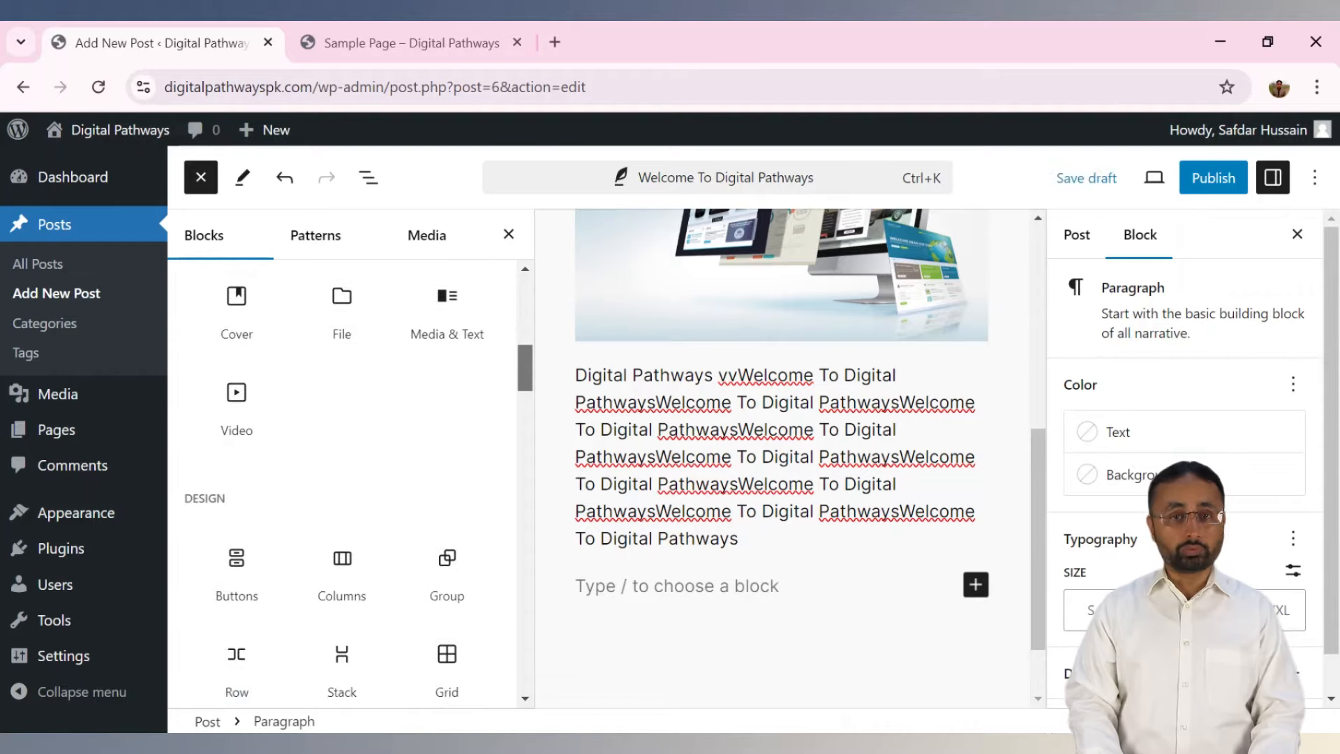
left_click_drag(524, 368, 522, 413)
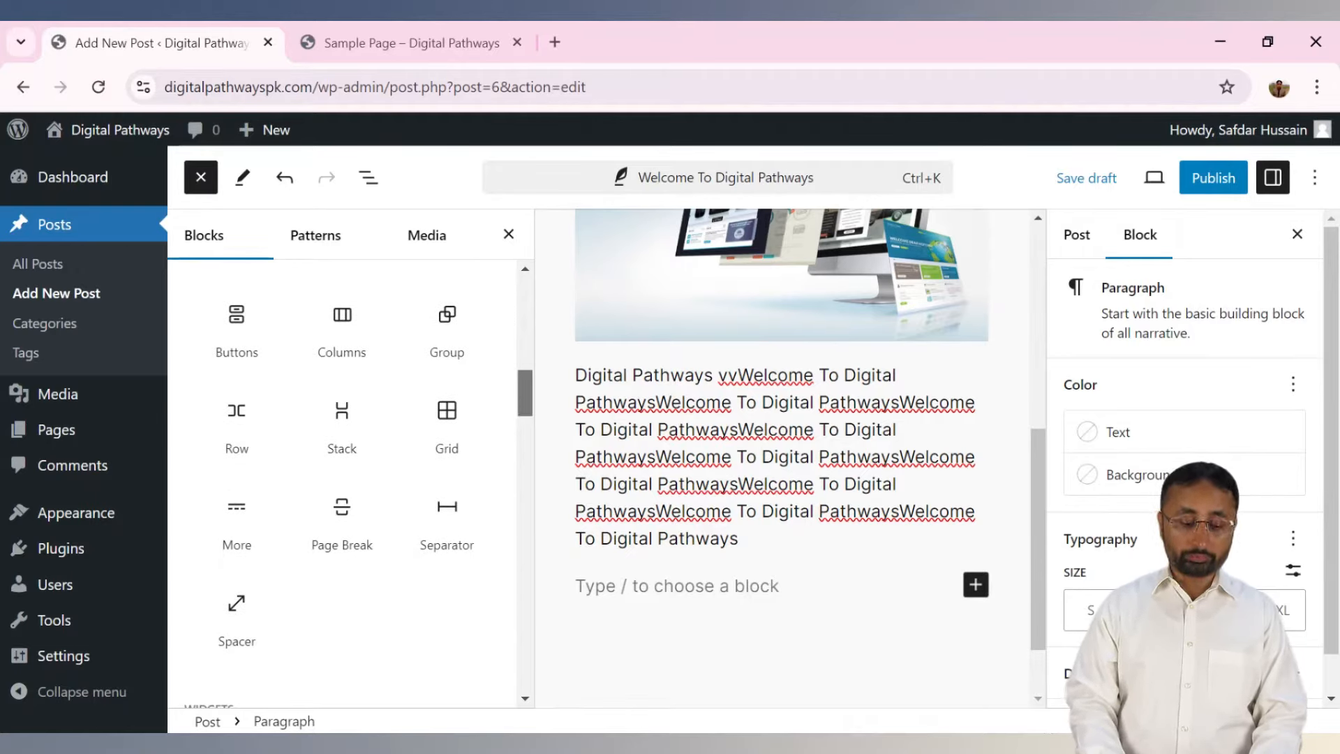
scroll(342, 481, "down", 2)
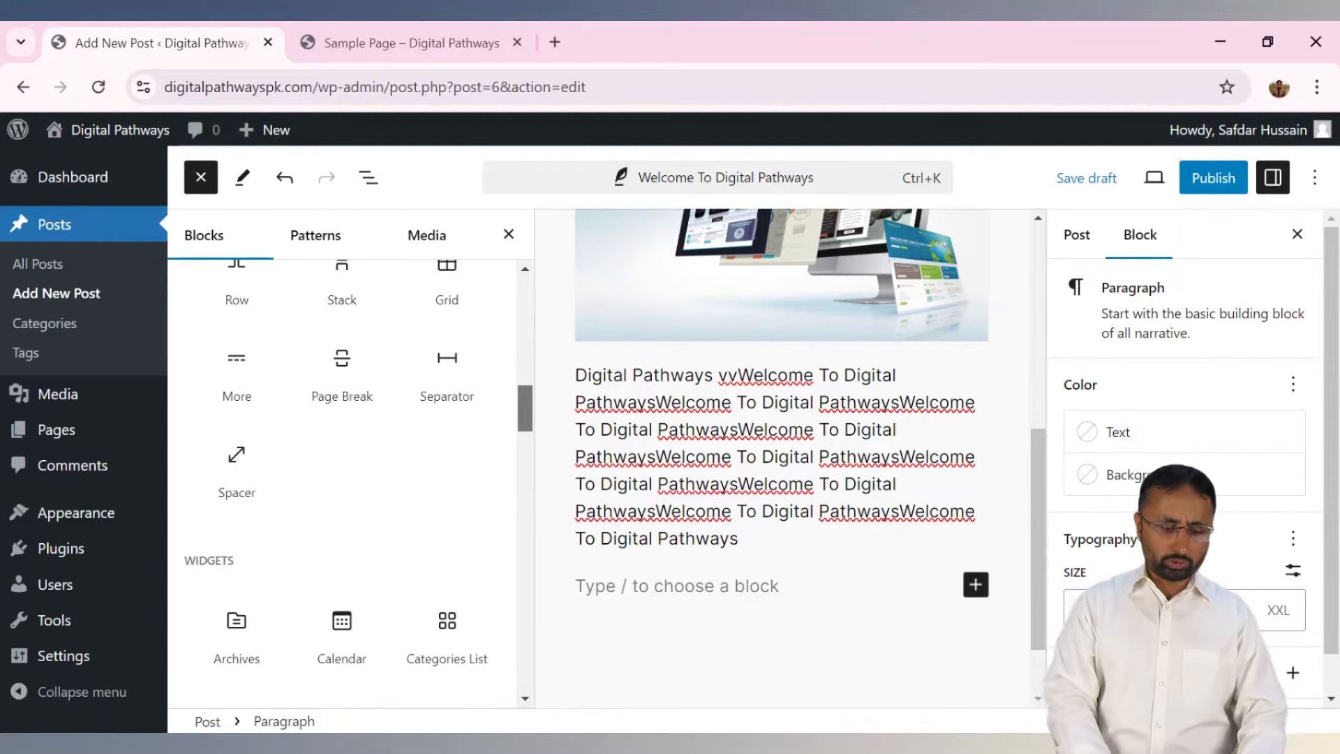
left_click_drag(521, 416, 529, 445)
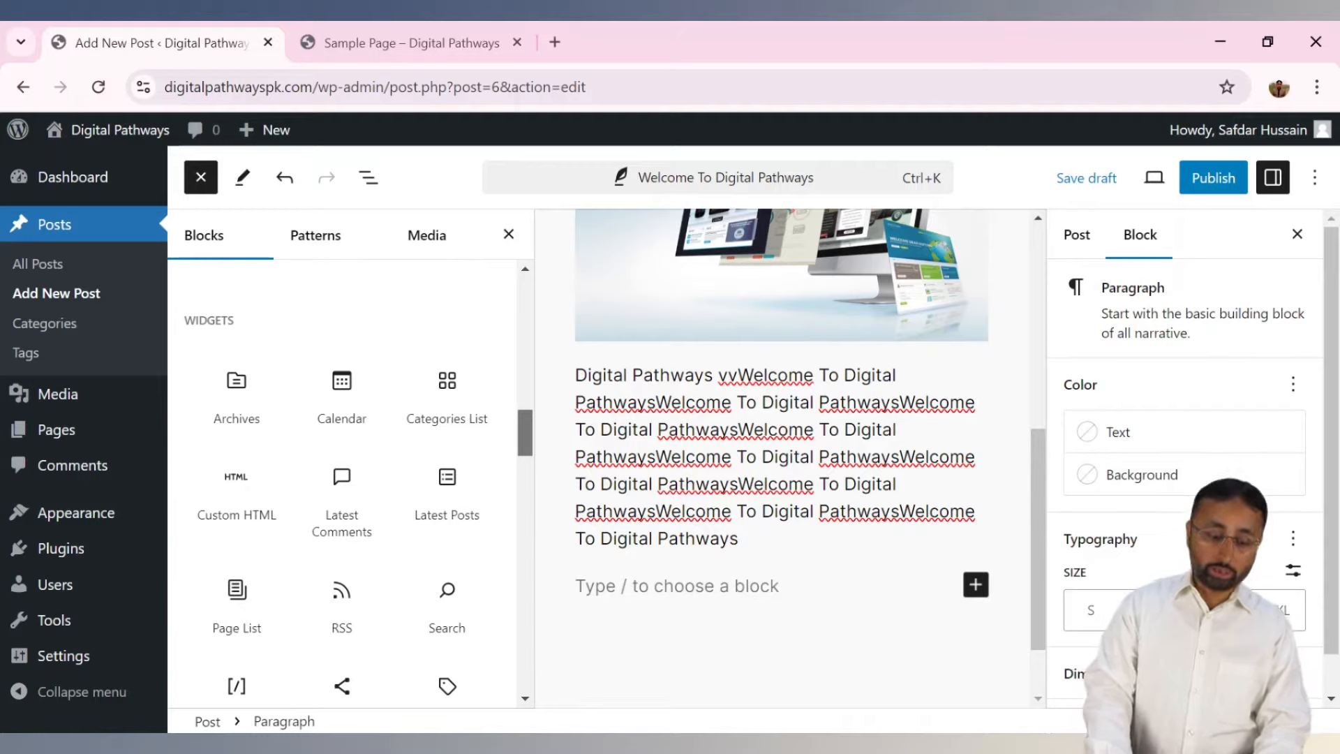
left_click_drag(524, 436, 568, 301)
left_click(508, 235)
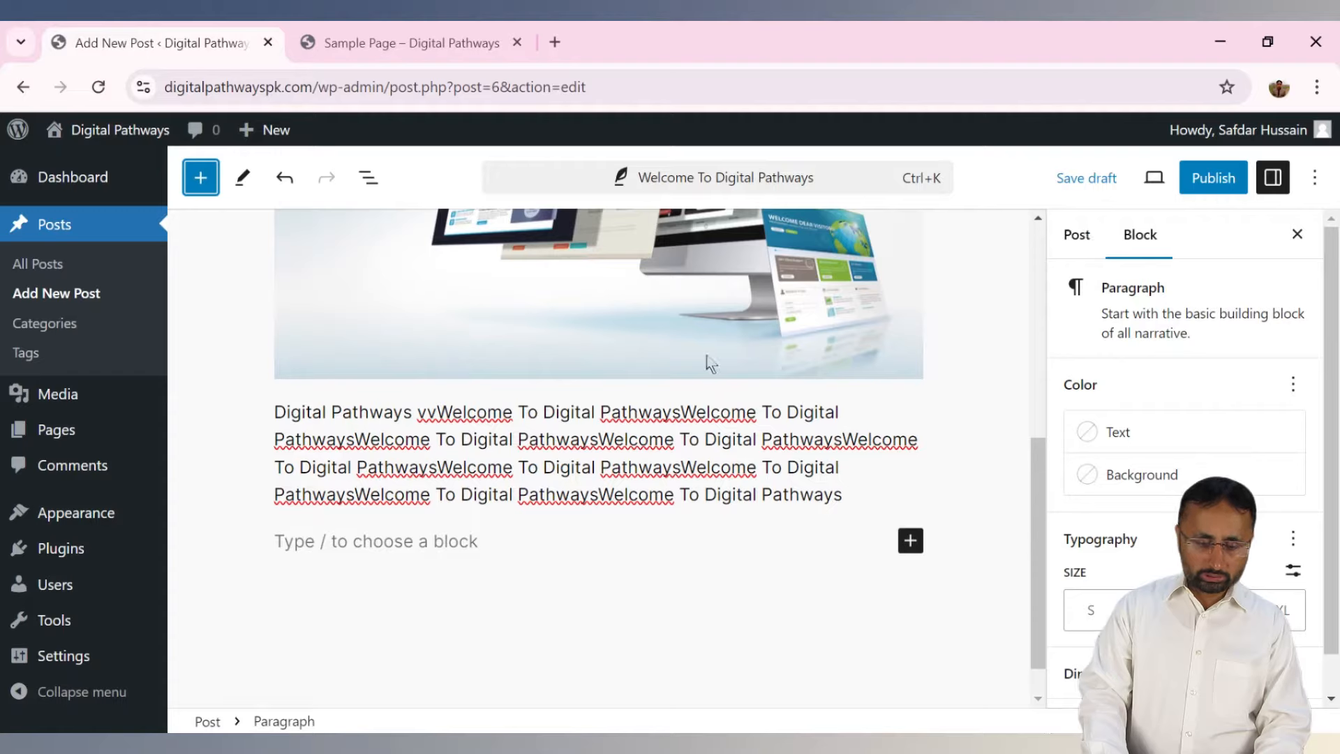
Switch the sidebar from the paragraph's block settings to the Post settings tab.
left_click(579, 494)
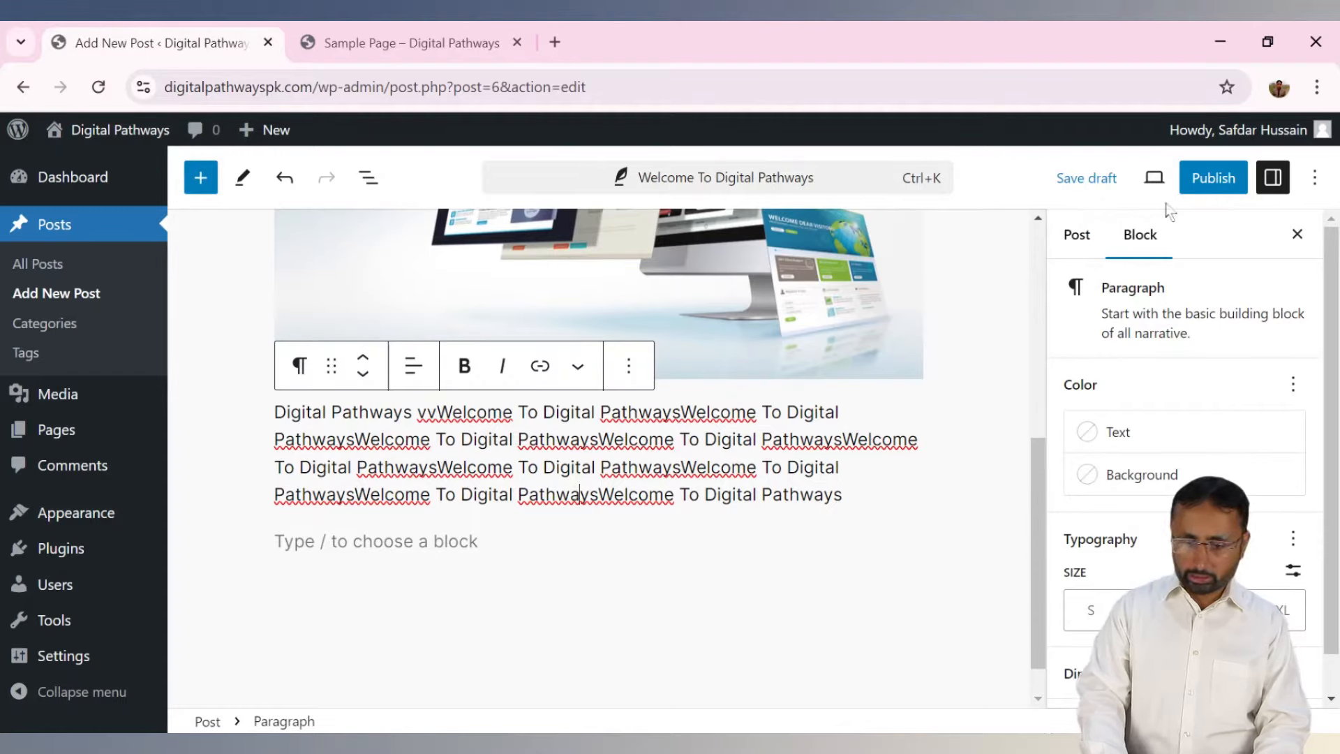
left_click(1076, 234)
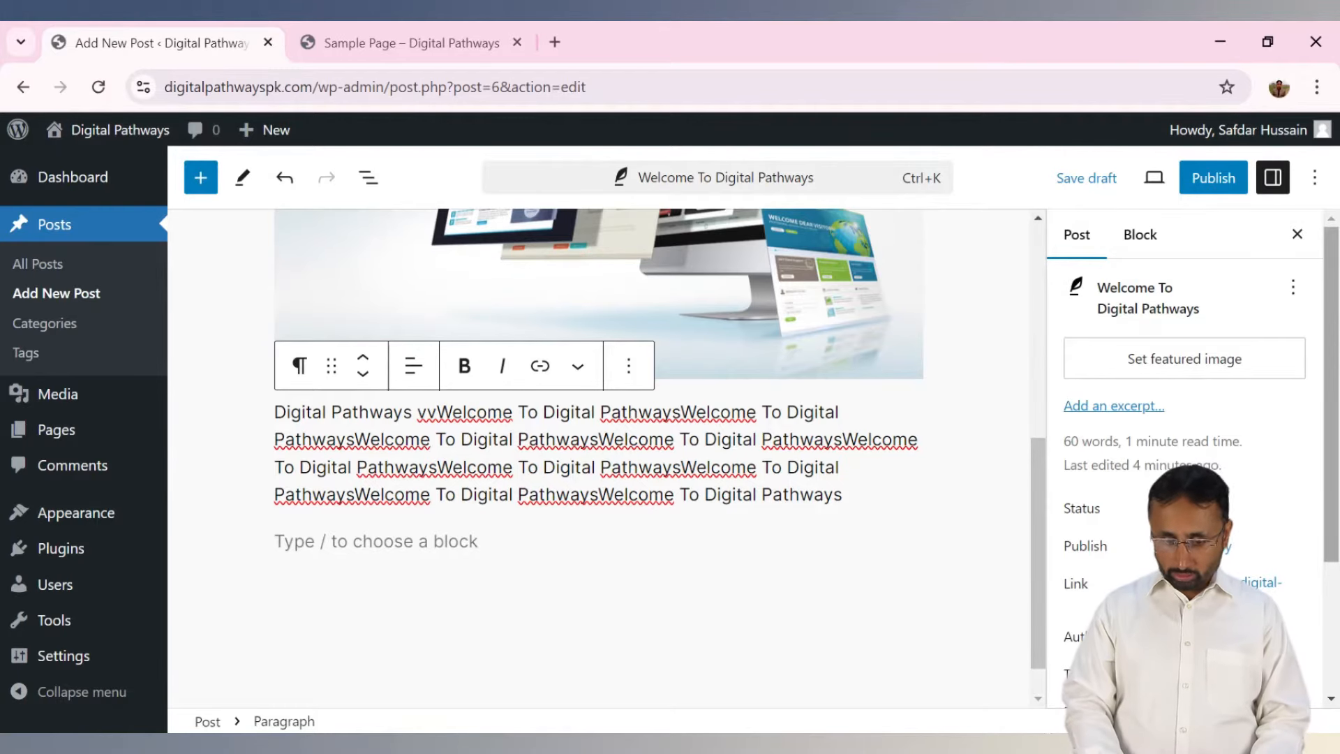
left_click_drag(1038, 454, 1051, 272)
left_click(592, 377)
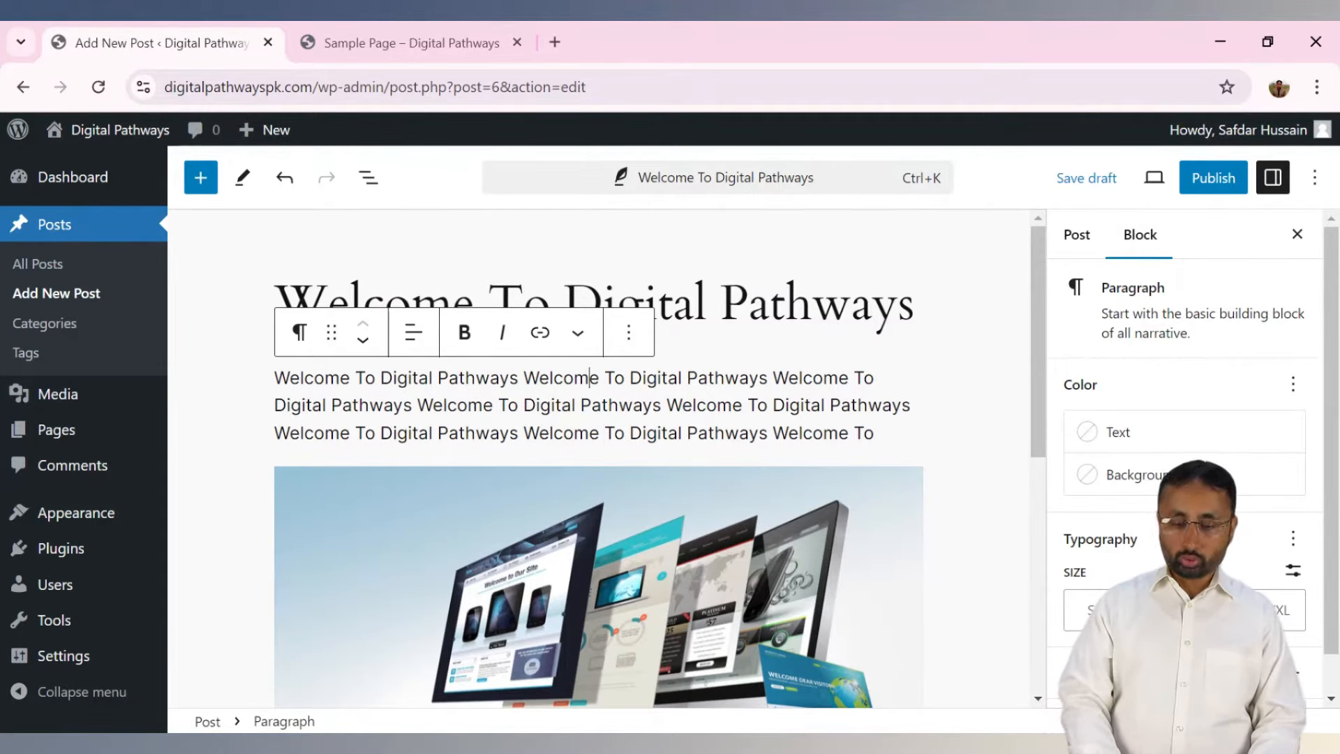
left_click(1081, 244)
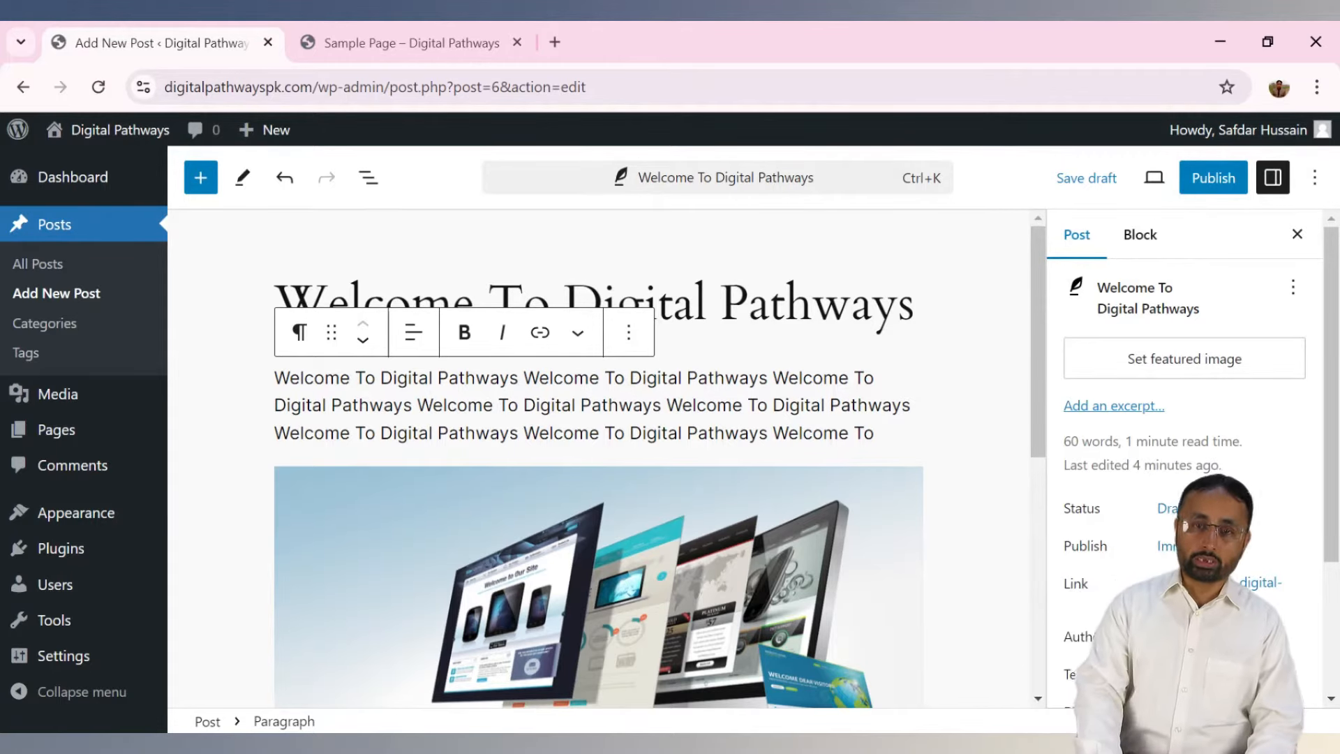
Choose website.png from the Media Library as the post's featured image.
left_click(1133, 371)
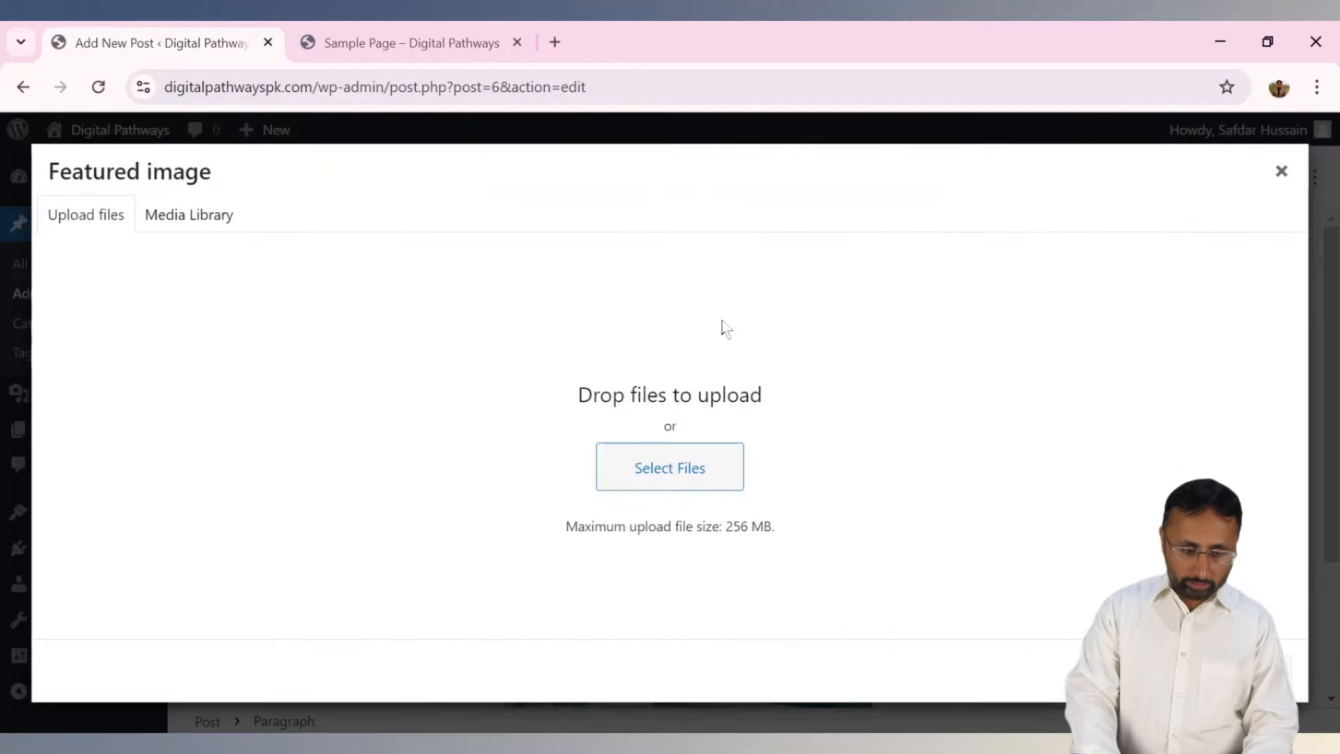
left_click(205, 225)
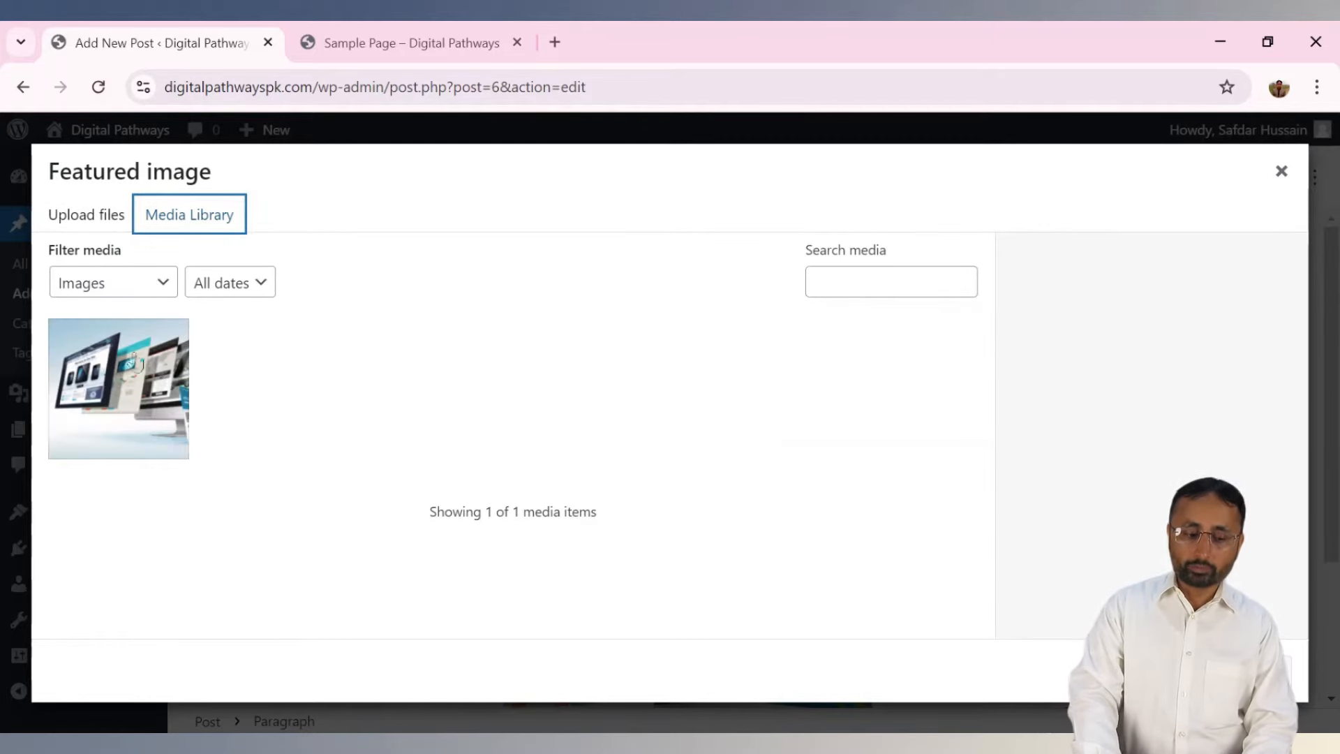
left_click(124, 388)
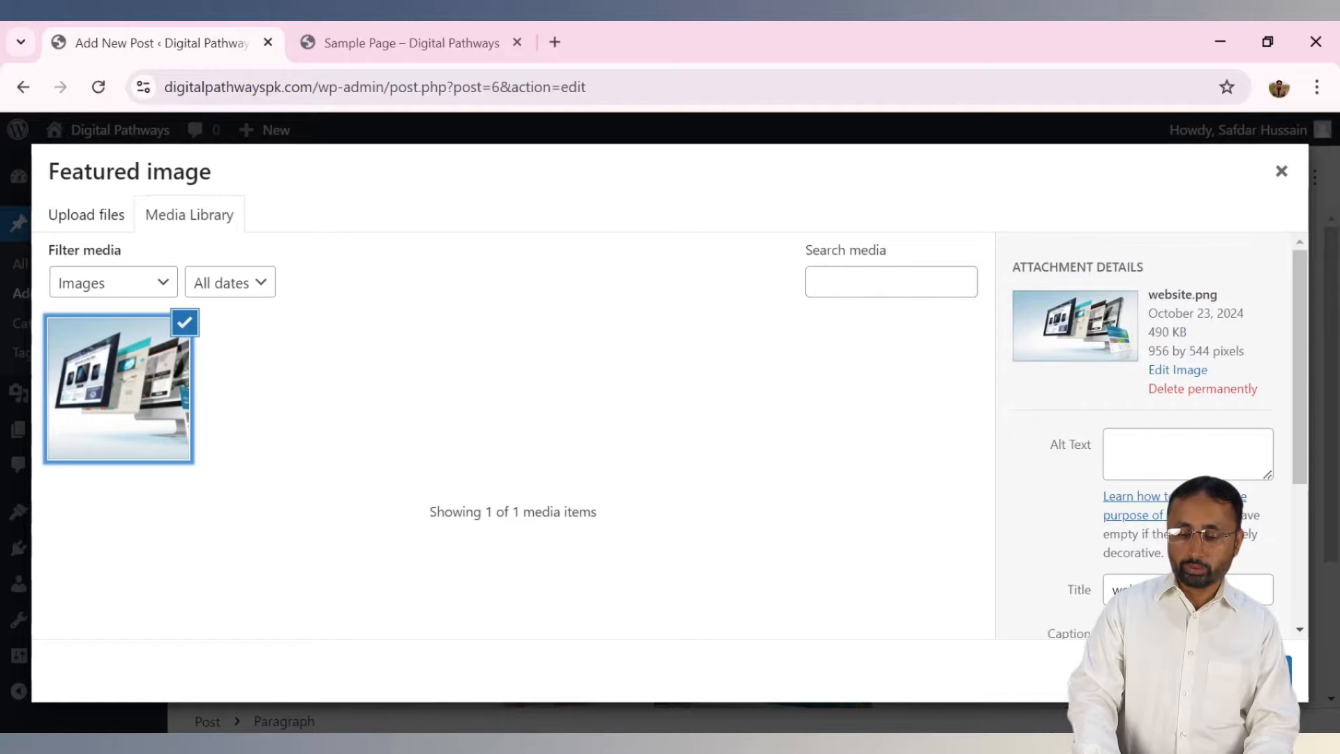
left_click(1226, 670)
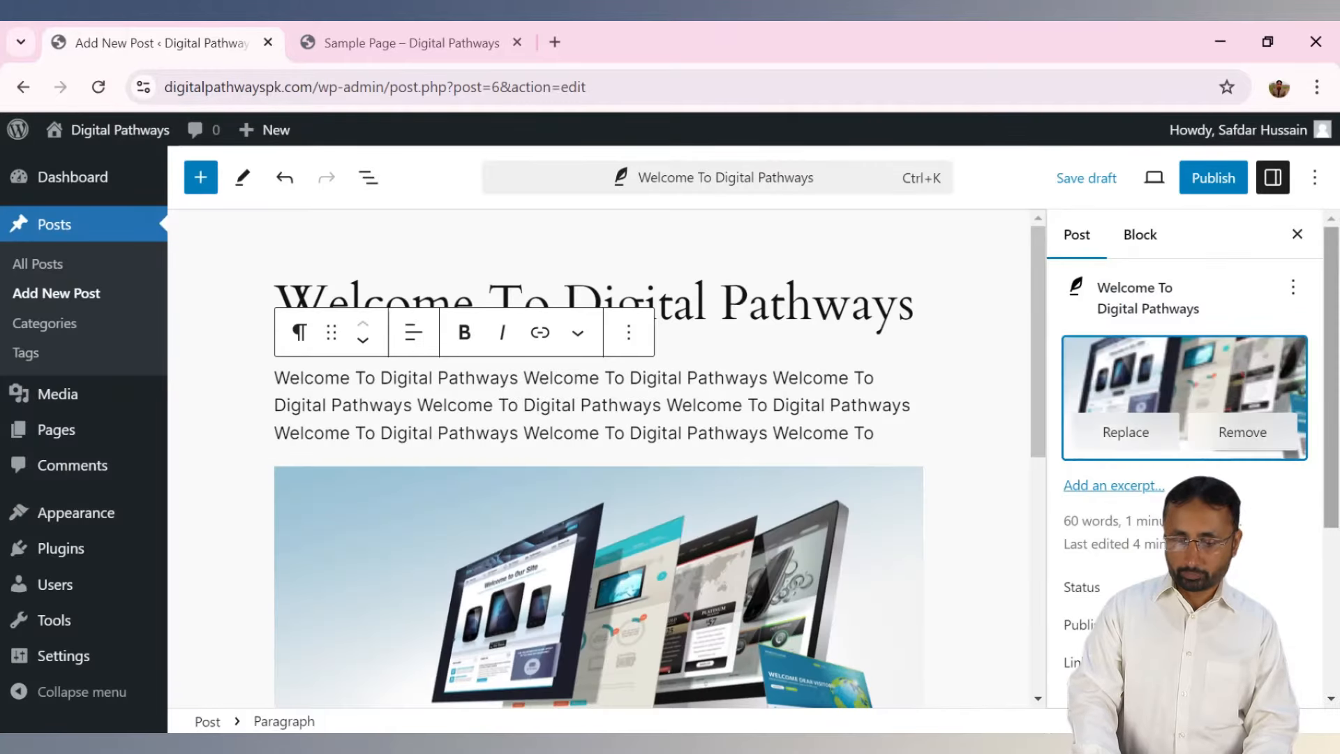
mouse_move(1331, 377)
left_mouse_down()
mouse_move(1330, 543)
mouse_move(1330, 377)
left_mouse_up()
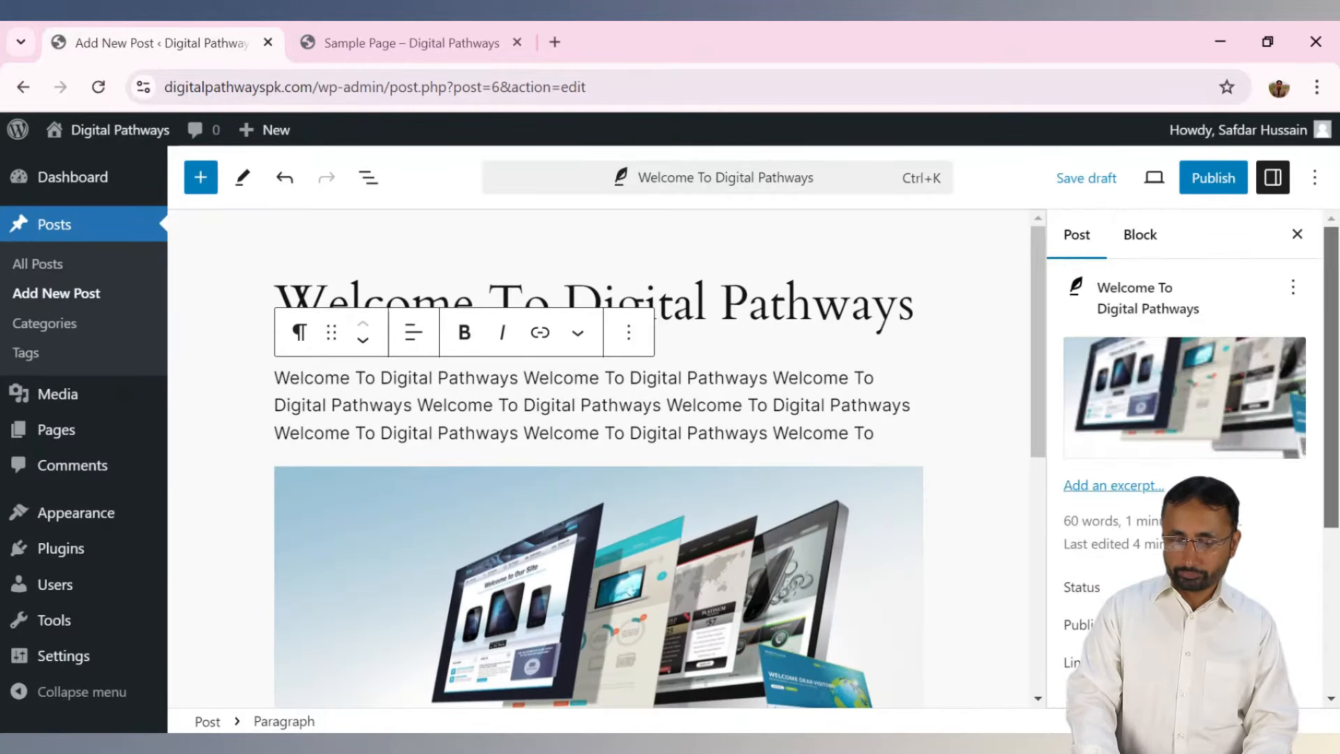
Create and assign the 'Test Catgory' category and add the Digital and Welcome tags.
scroll(1322, 502, "down", 4)
left_click(1293, 631)
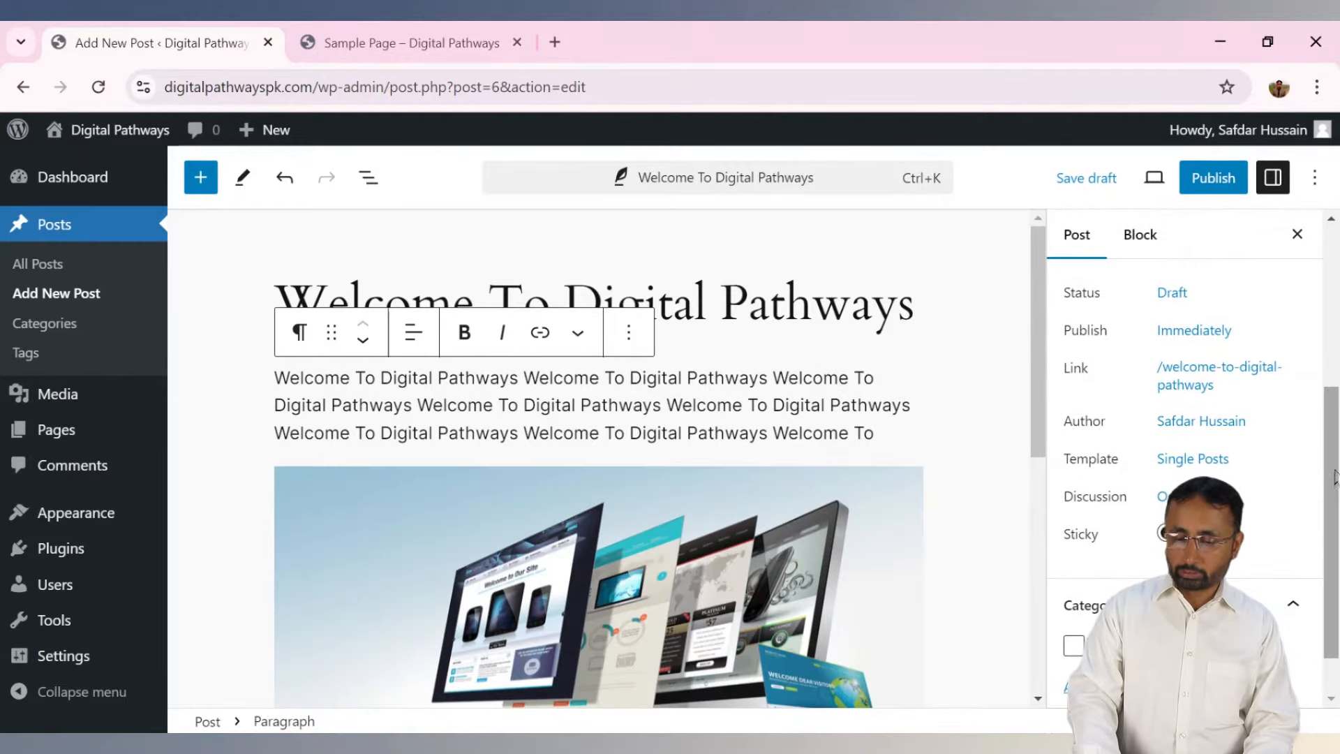
scroll(1333, 464, "down", 1)
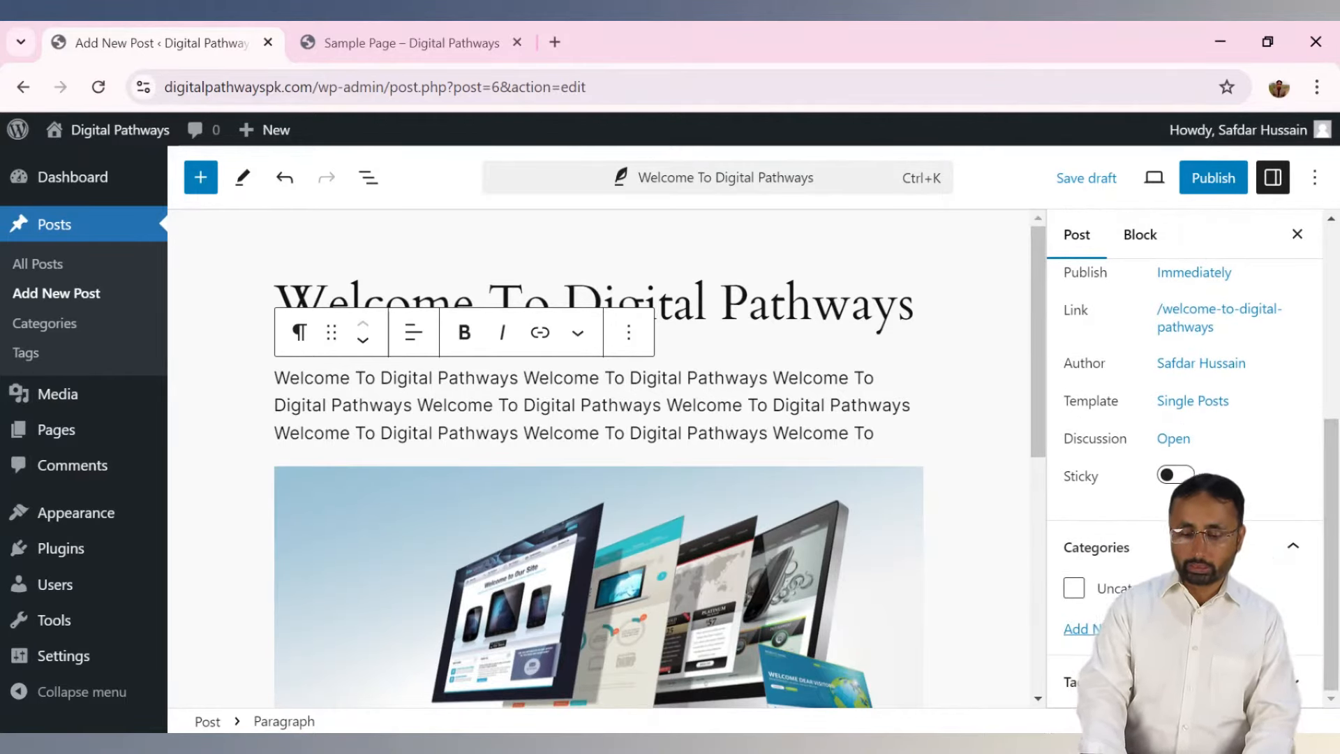
left_click(1116, 628)
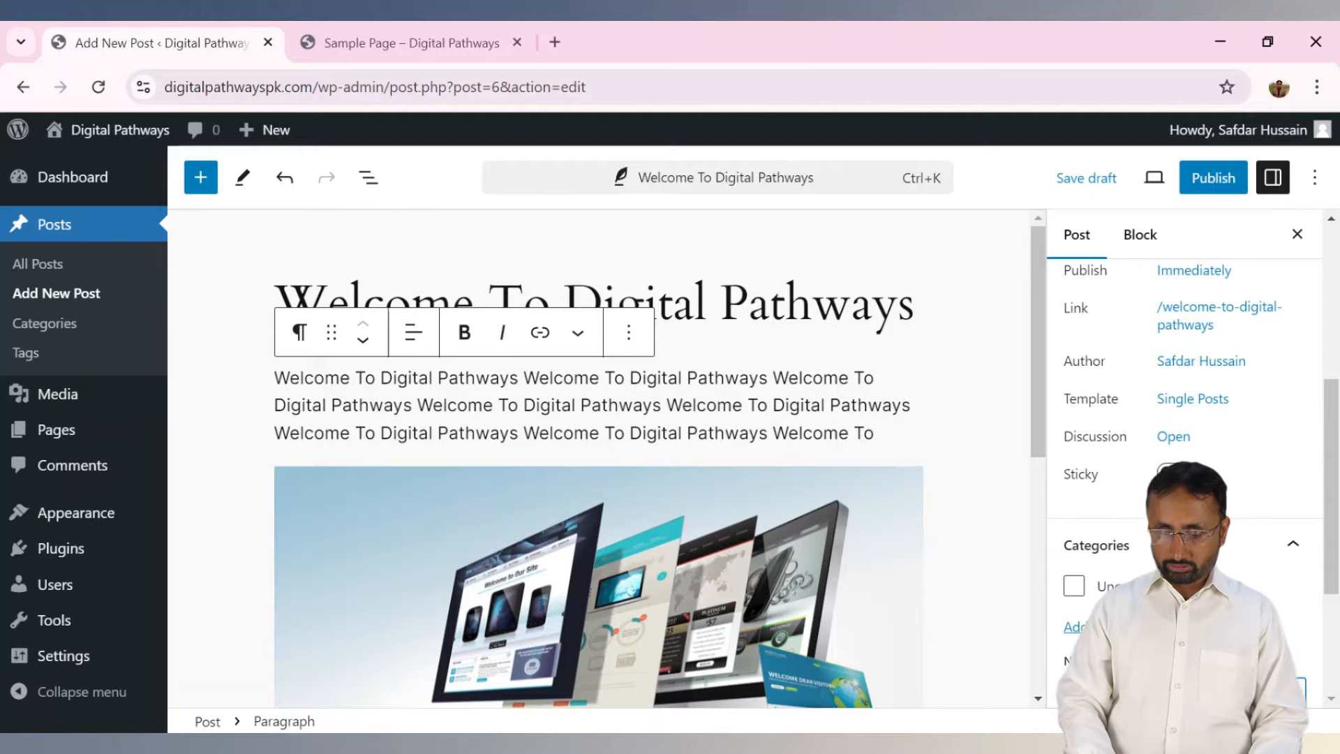
scroll(1186, 453, "down", 4)
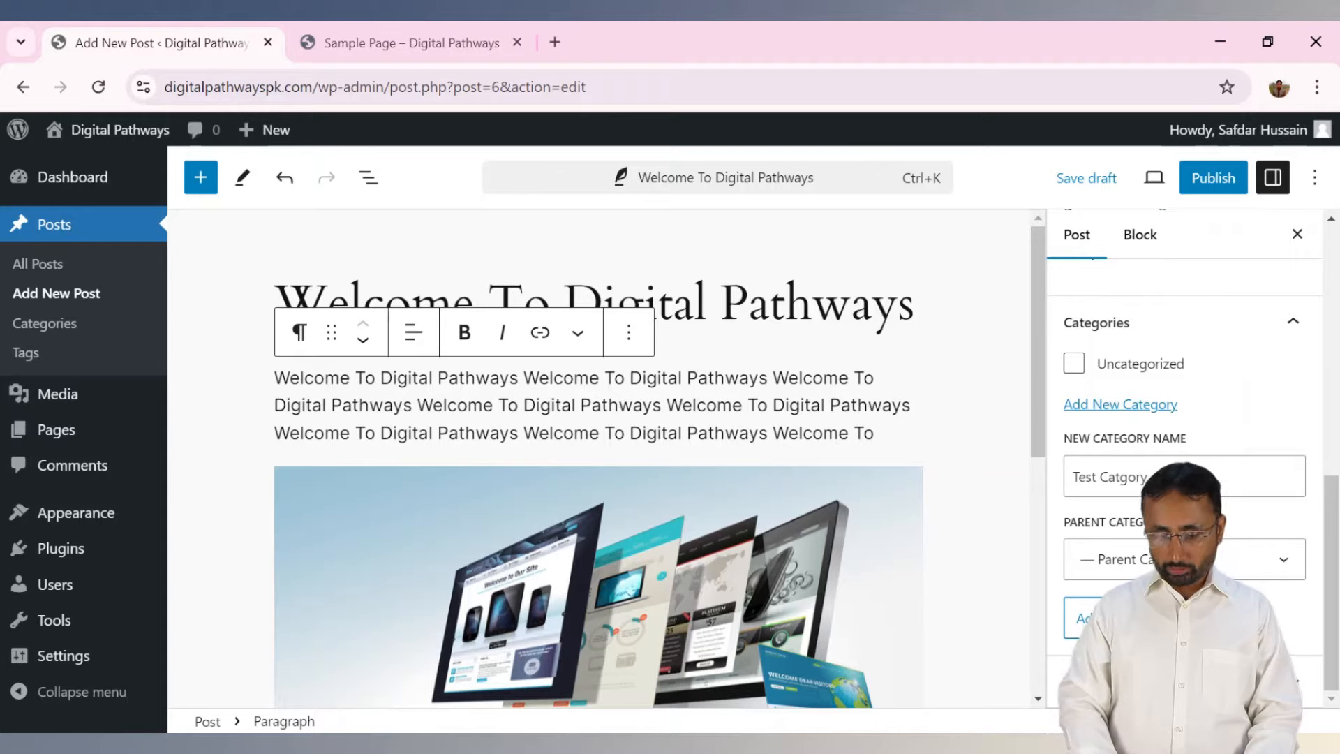
left_click(1273, 599)
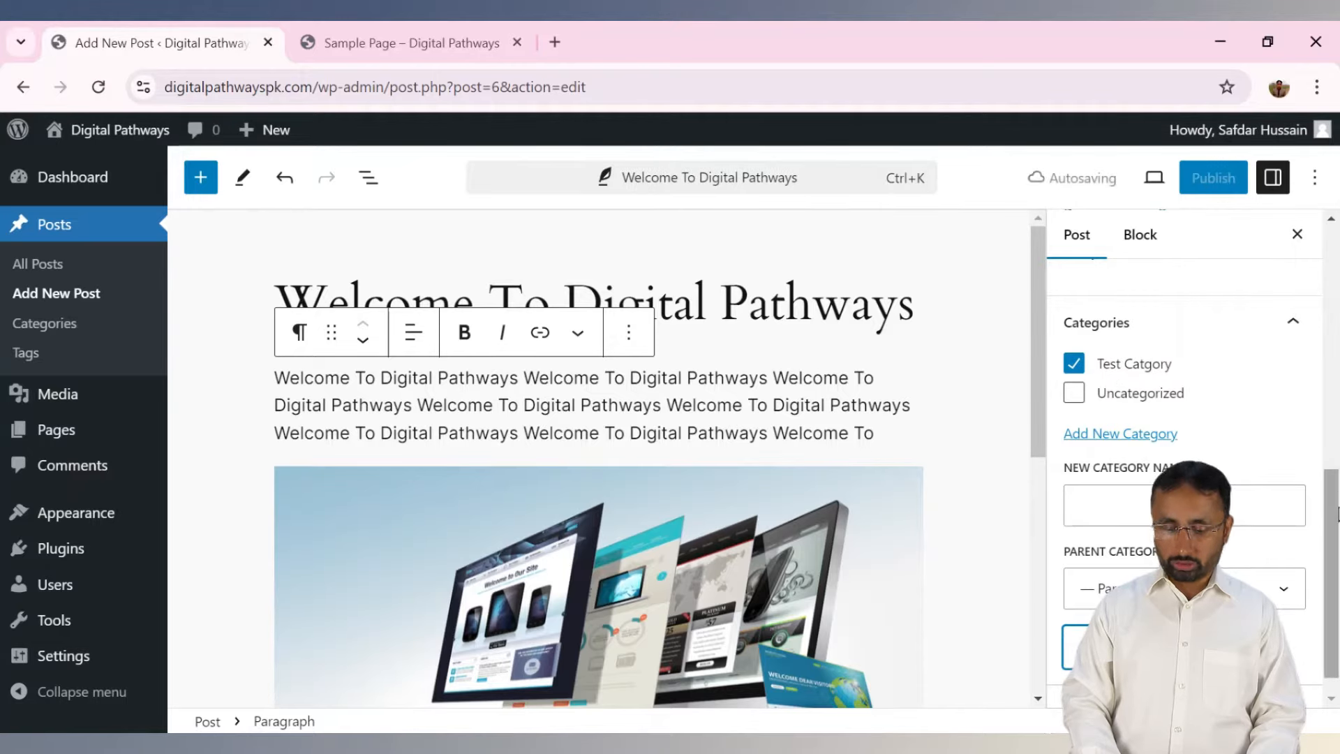
scroll(1328, 606, "down", 1)
scroll(1327, 604, "down", 4)
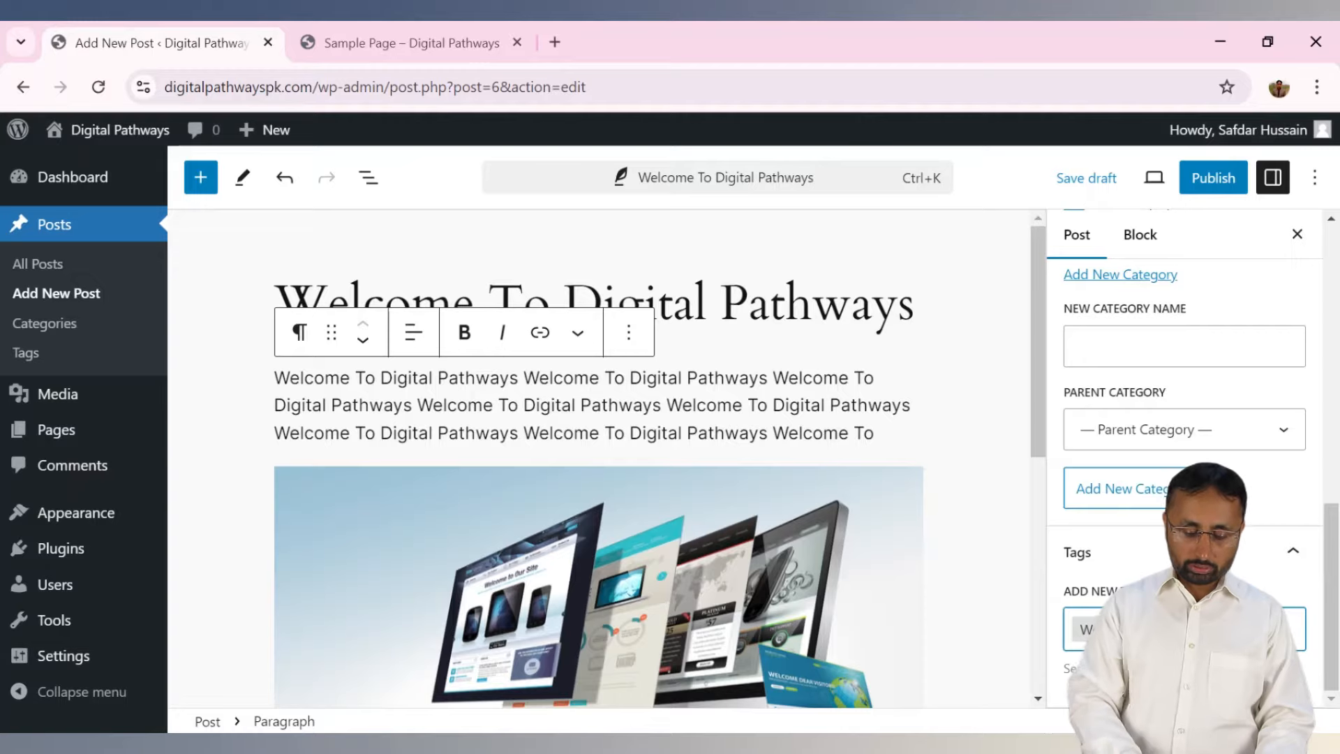
type("e")
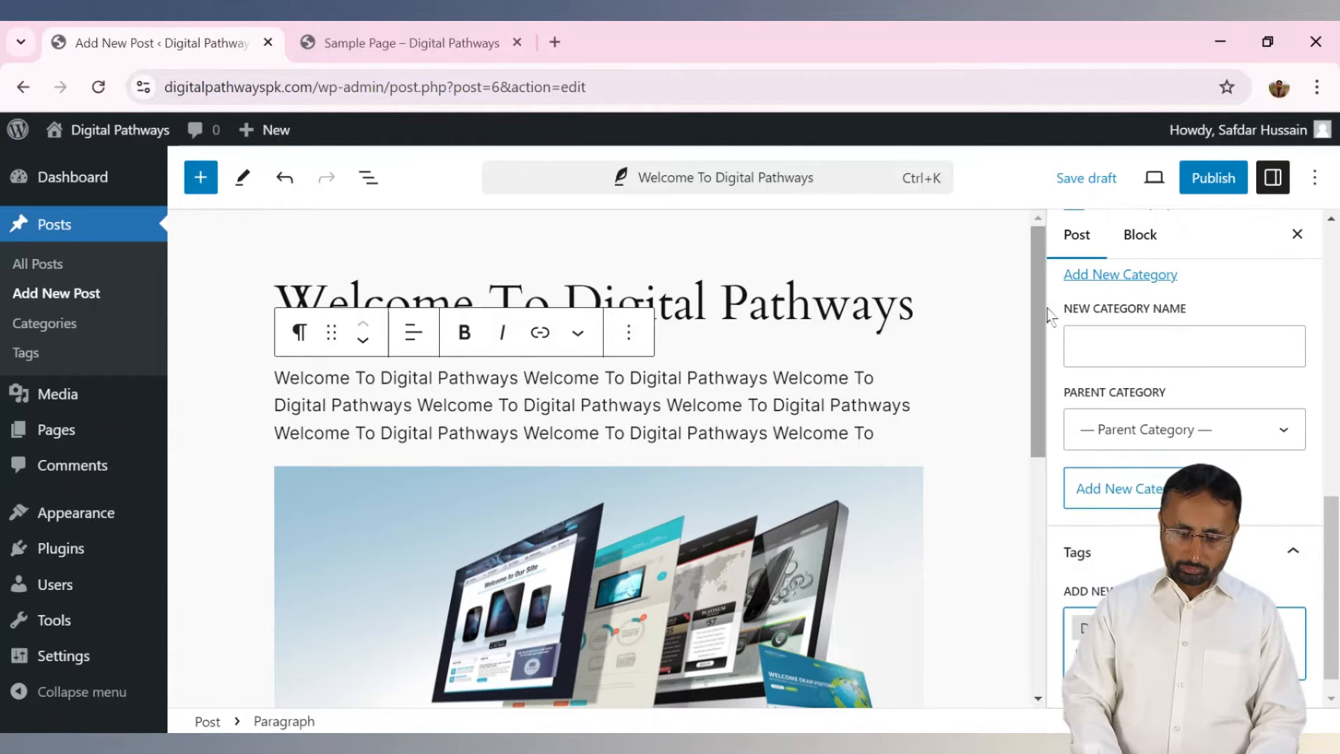
scroll(1037, 385, "down", 2)
scroll(1038, 386, "down", 3)
scroll(1037, 386, "up", 6)
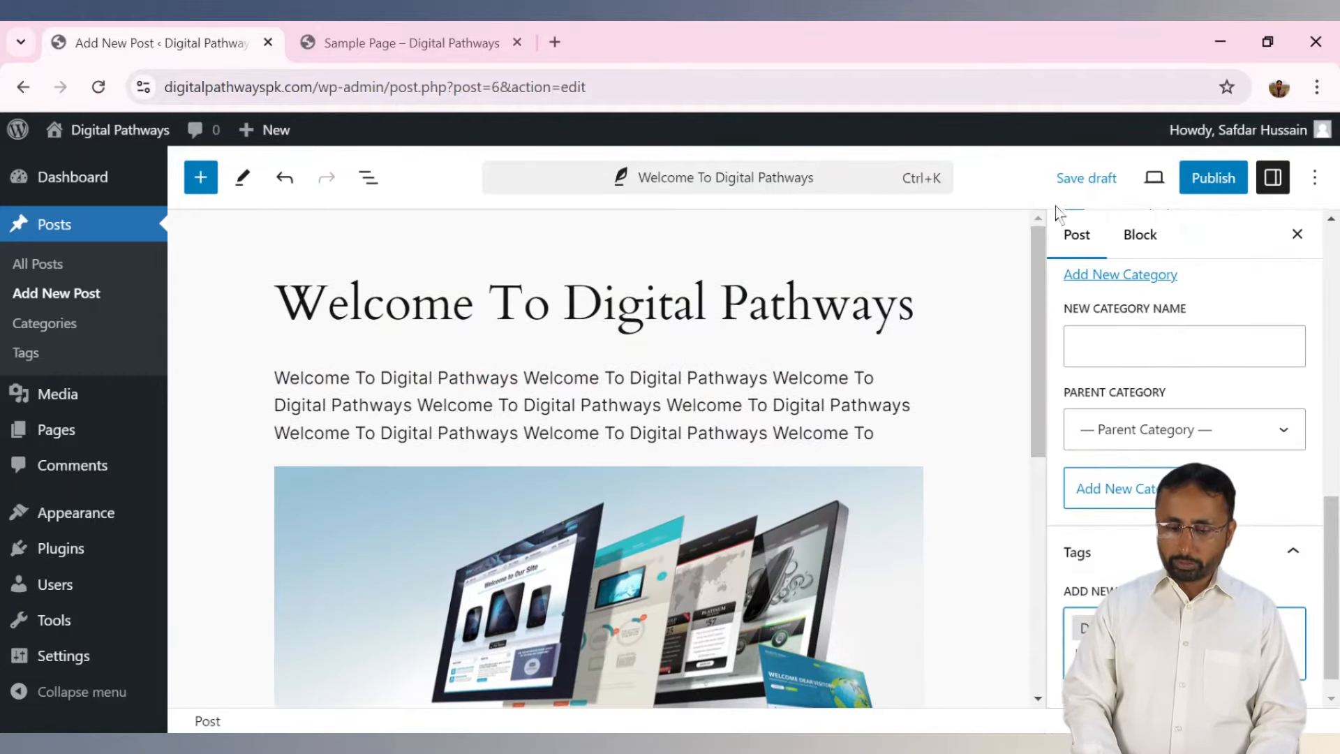
Publish the post and switch to the Sample Page browser tab.
left_click(1202, 194)
left_click(1122, 187)
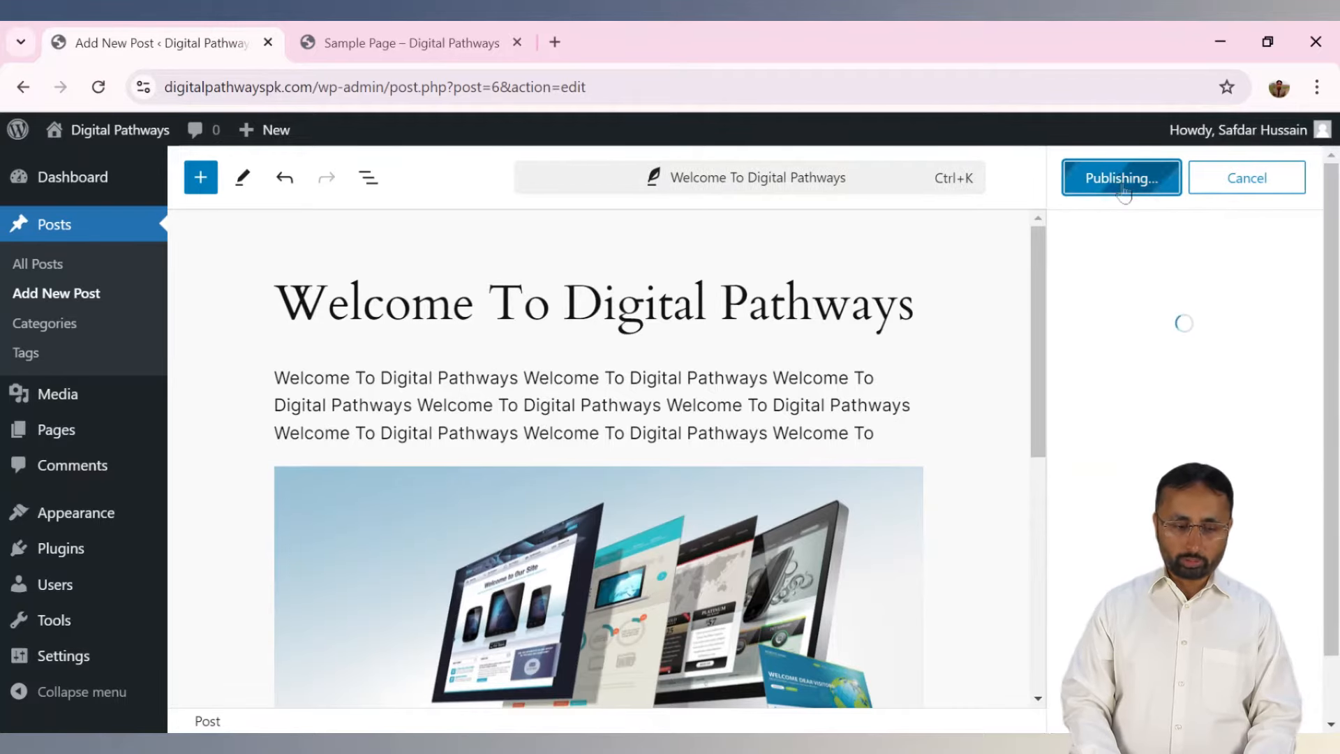
left_click(408, 43)
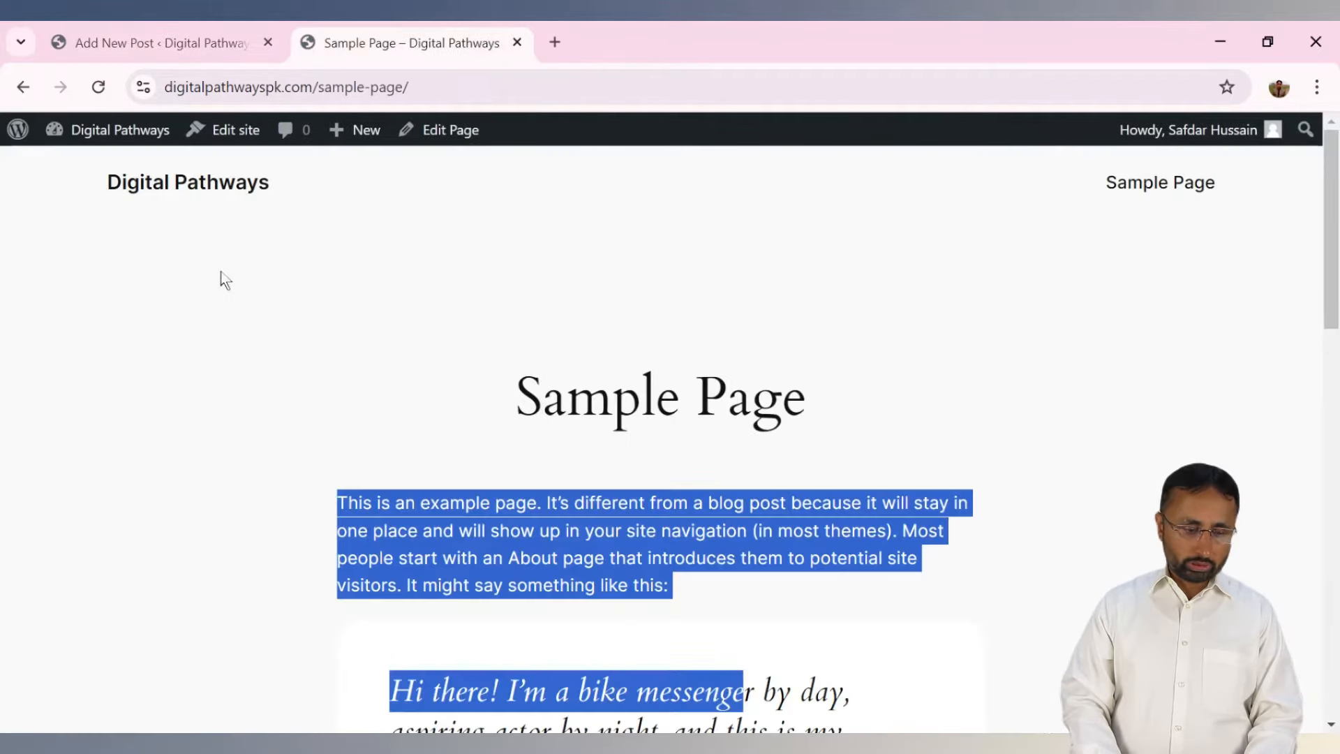
Go to the Digital Pathways home page and open the Welcome To Digital Pathways post.
left_click(128, 192)
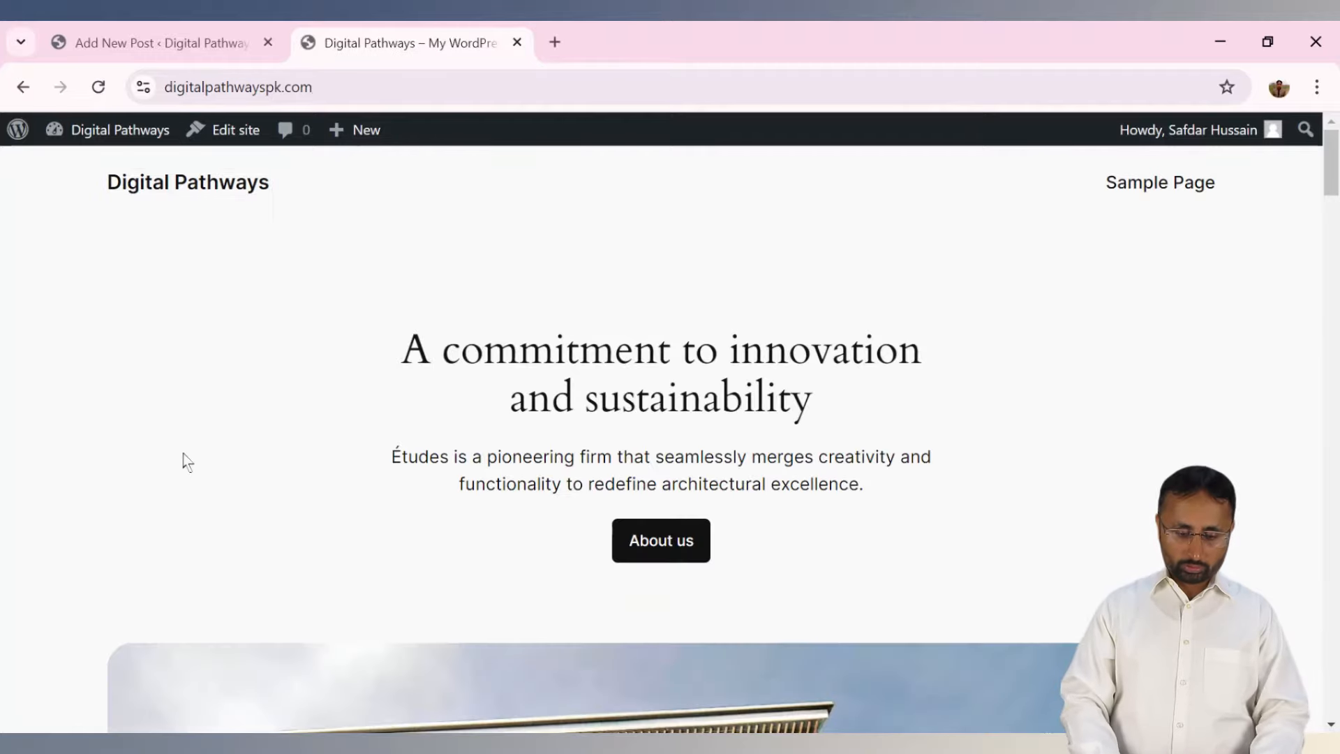
left_click_drag(1329, 189, 1329, 585)
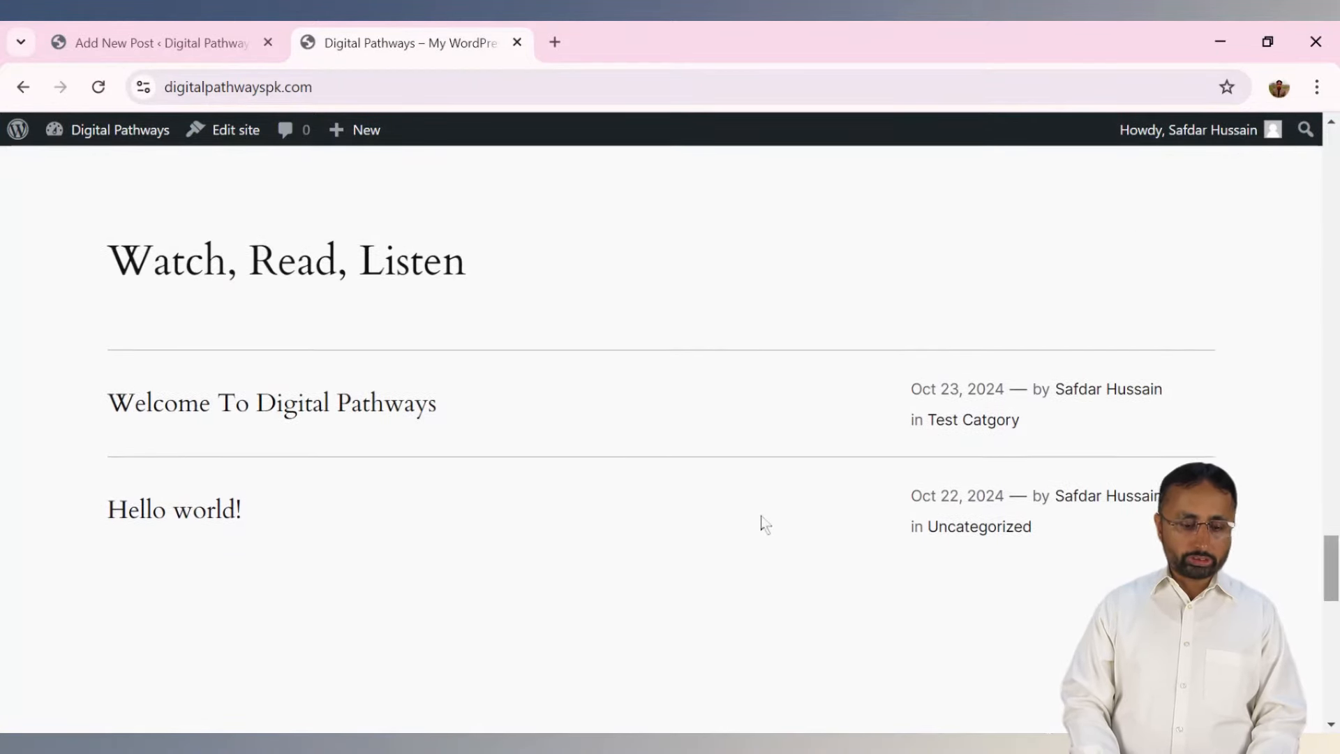
left_click(150, 418)
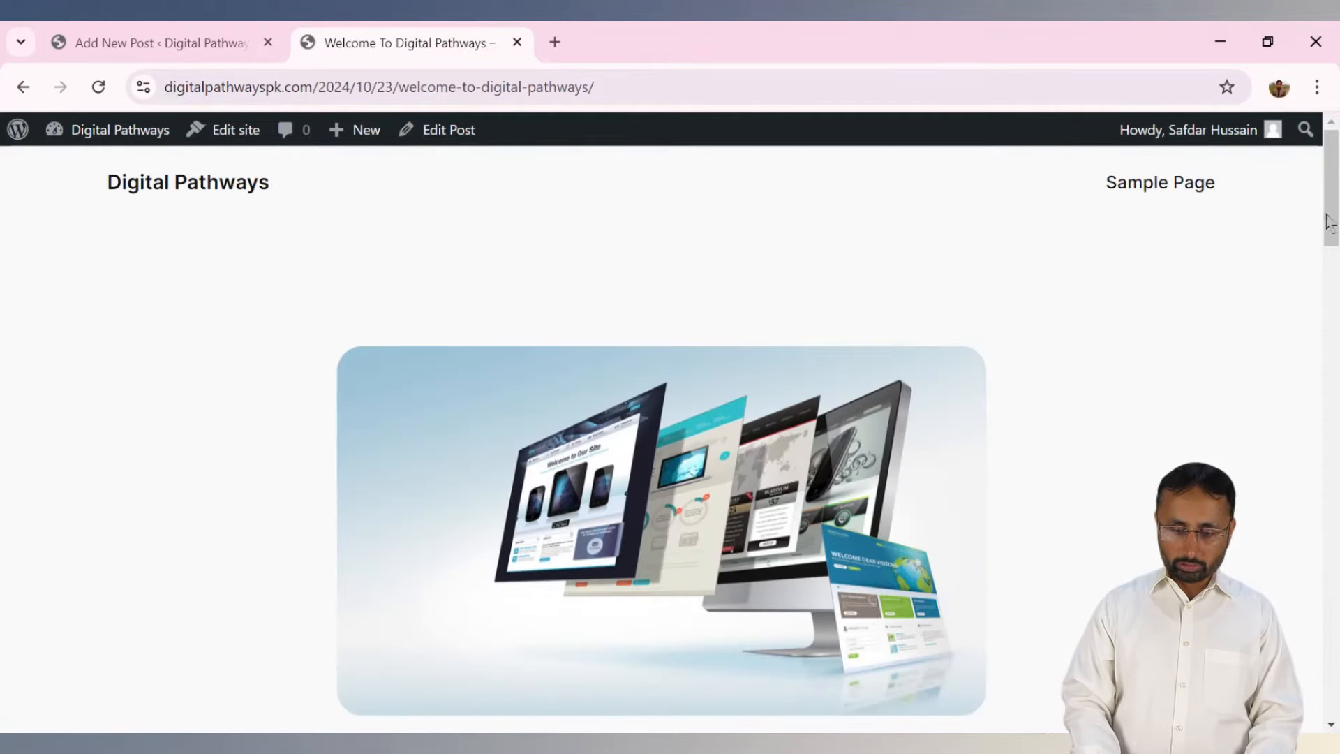
left_click_drag(1333, 201, 1328, 244)
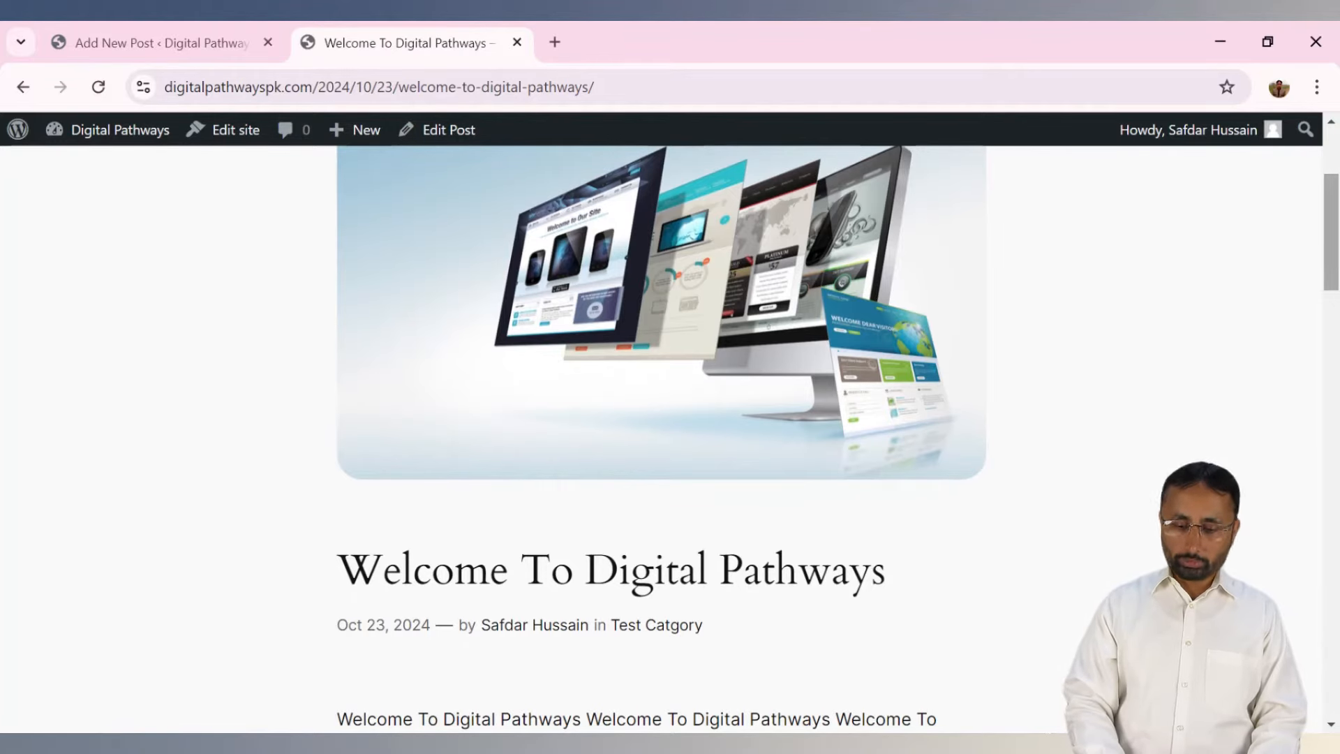
scroll(485, 290, "down", 4)
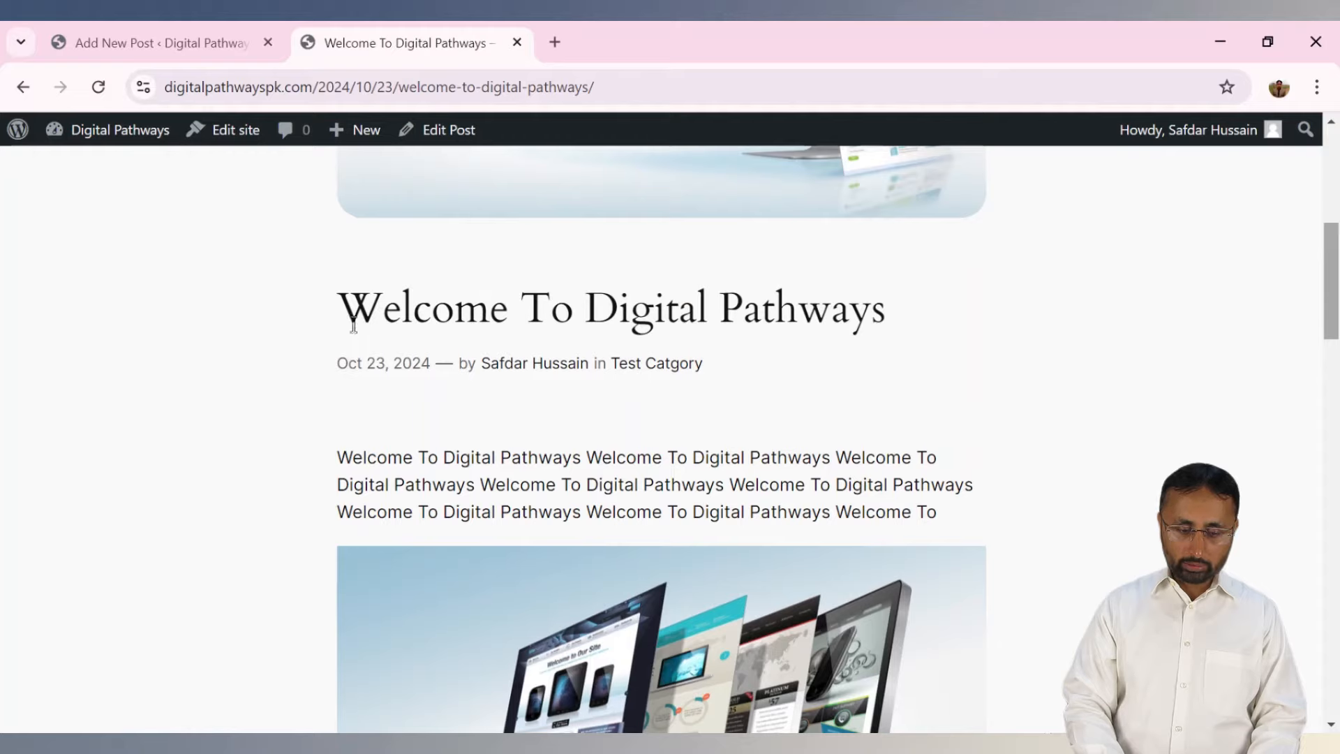
Reopen the post through its date and scroll through its featured image, category and tags.
left_click_drag(353, 325, 957, 326)
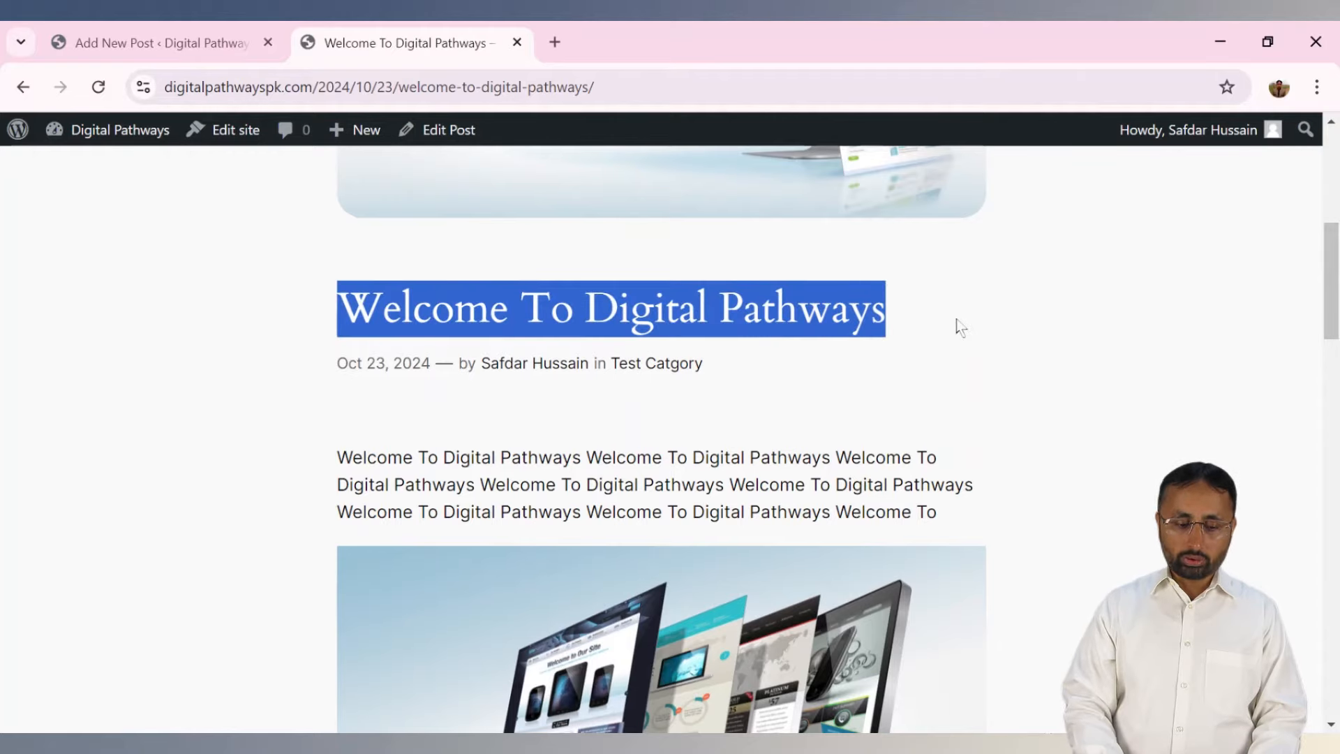
left_click(342, 367)
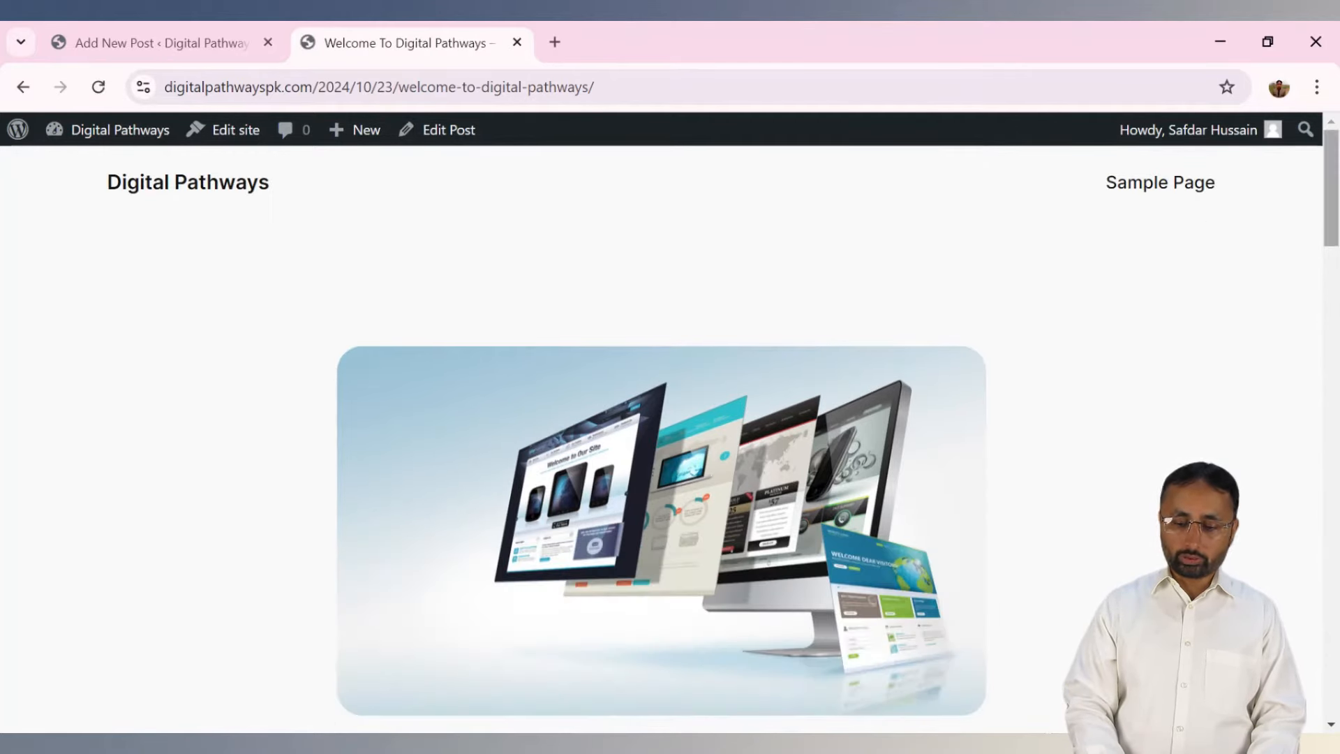
mouse_move(1334, 206)
left_mouse_down()
mouse_move(1334, 475)
mouse_move(1334, 205)
left_mouse_up()
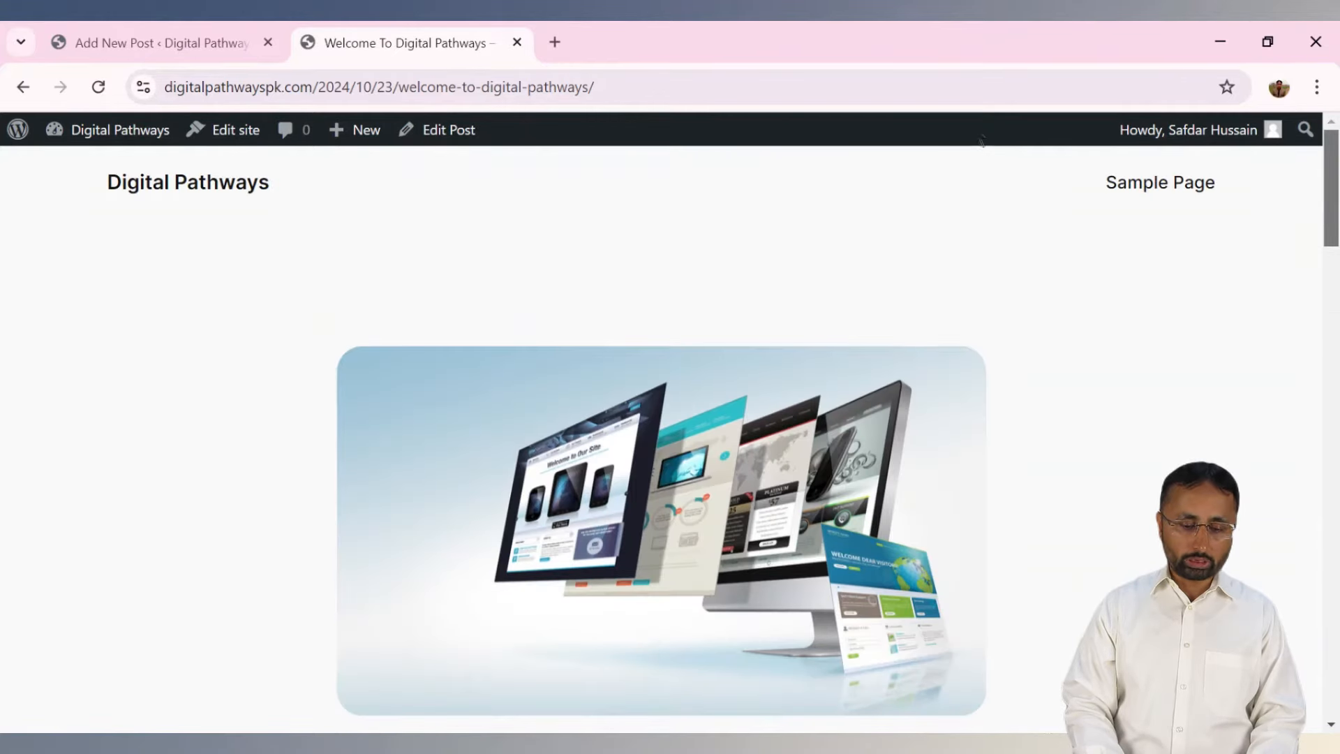
scroll(841, 283, "down", 8)
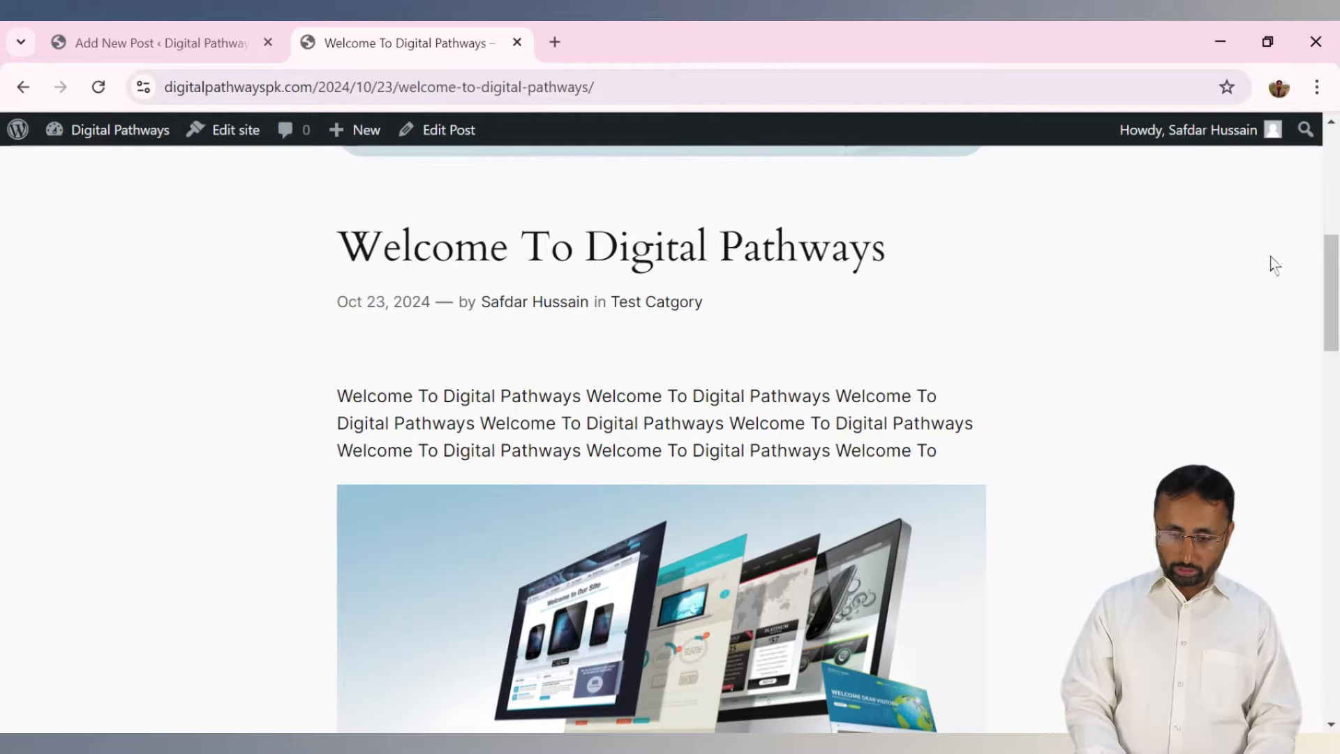
left_click_drag(1331, 267, 1336, 176)
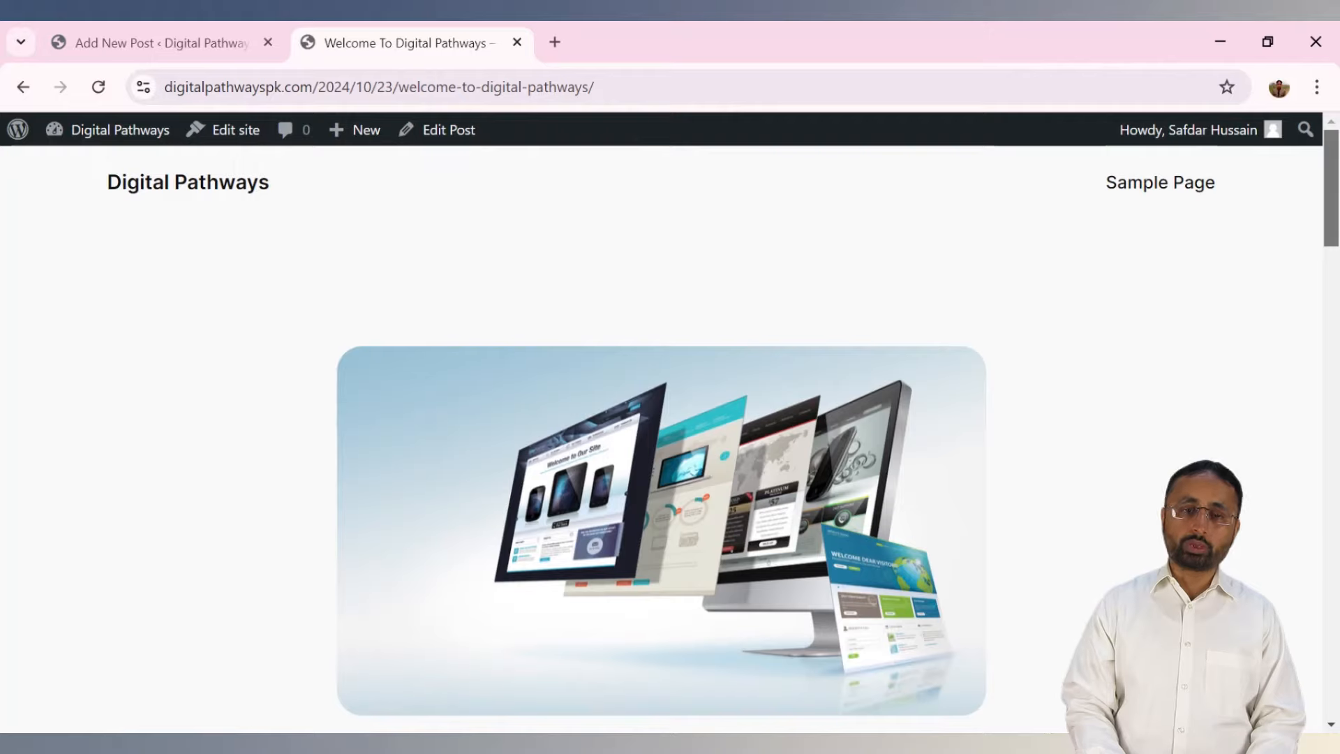
scroll(1315, 393, "down", 15)
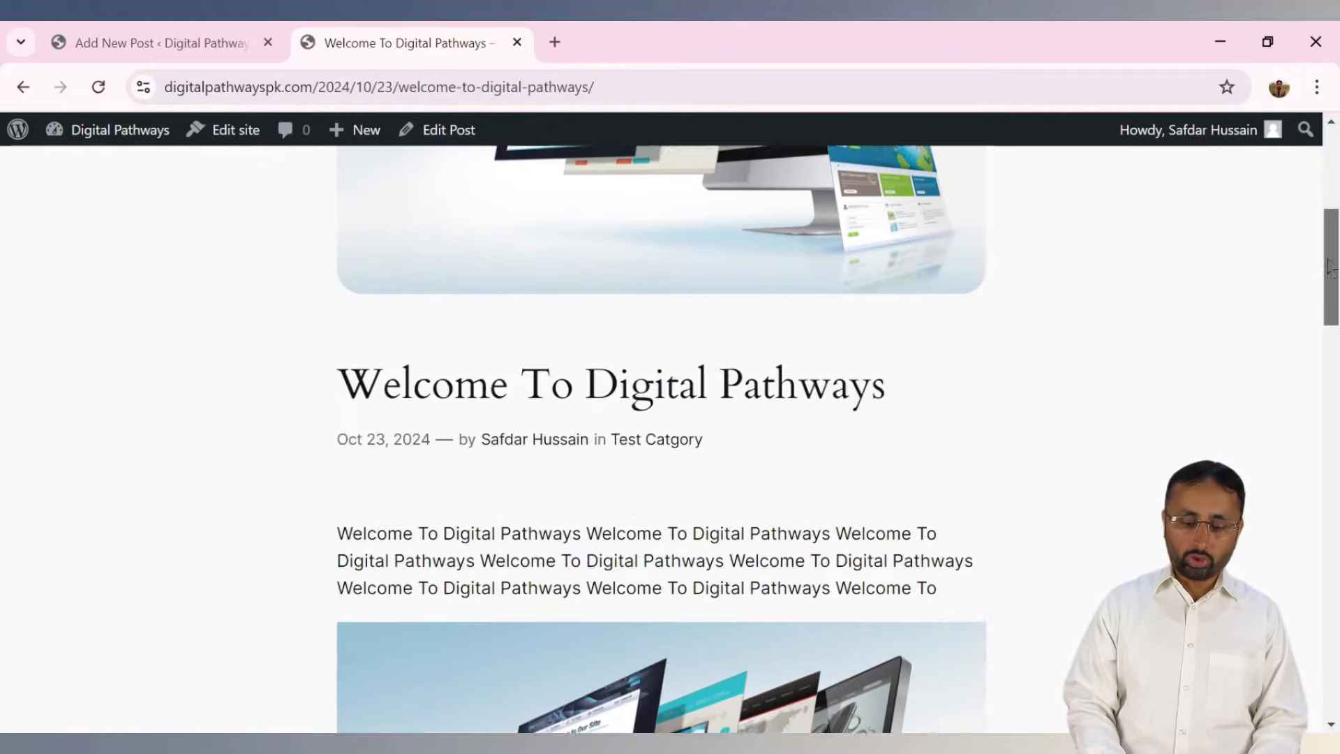
left_click_drag(1315, 392, 1305, 174)
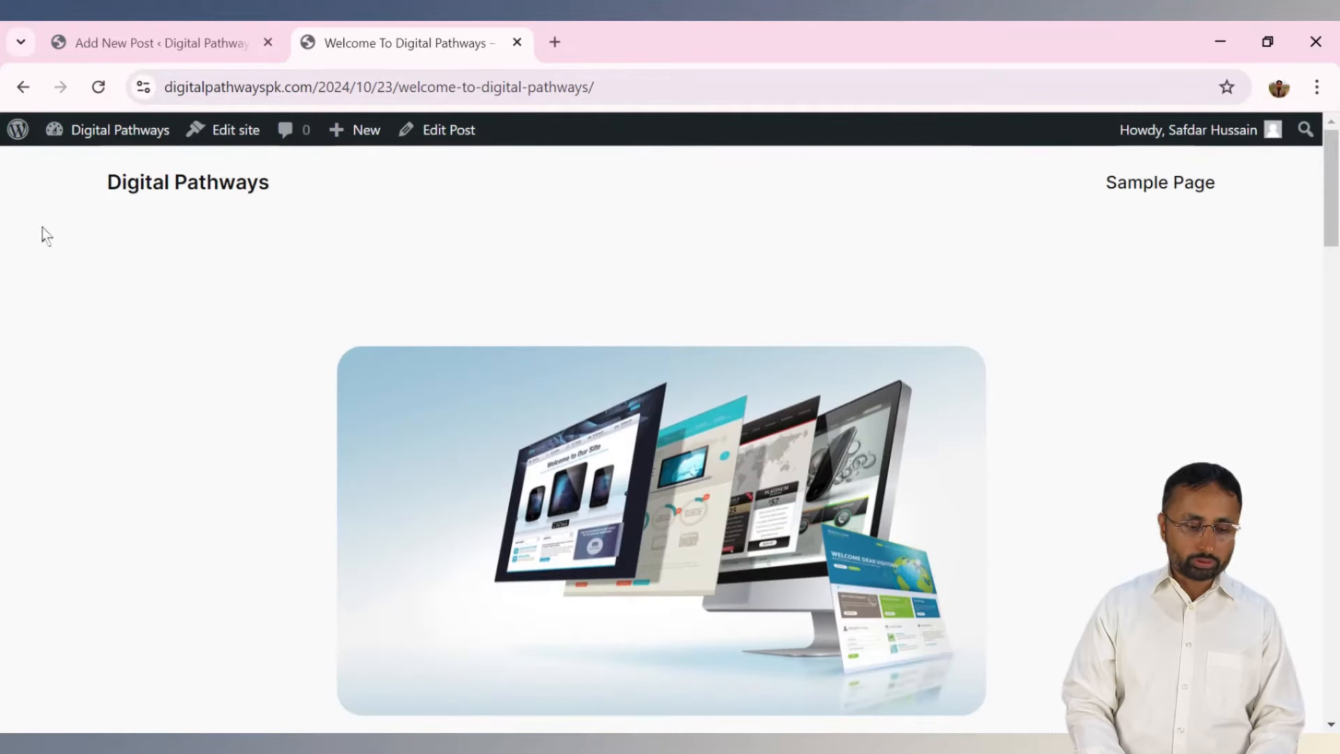
Return to the Add New Post tab and open Posts > Categories in the admin.
left_click(129, 190)
left_click(167, 41)
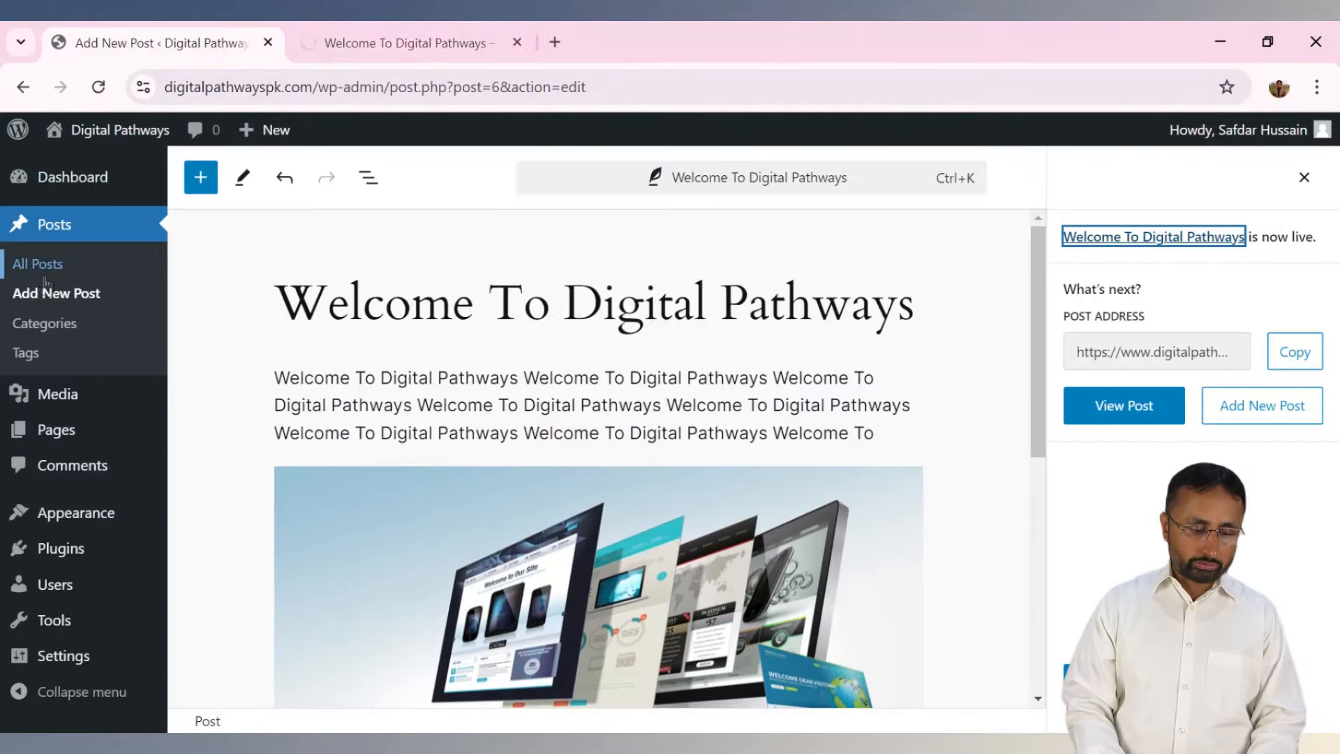
left_click(47, 327)
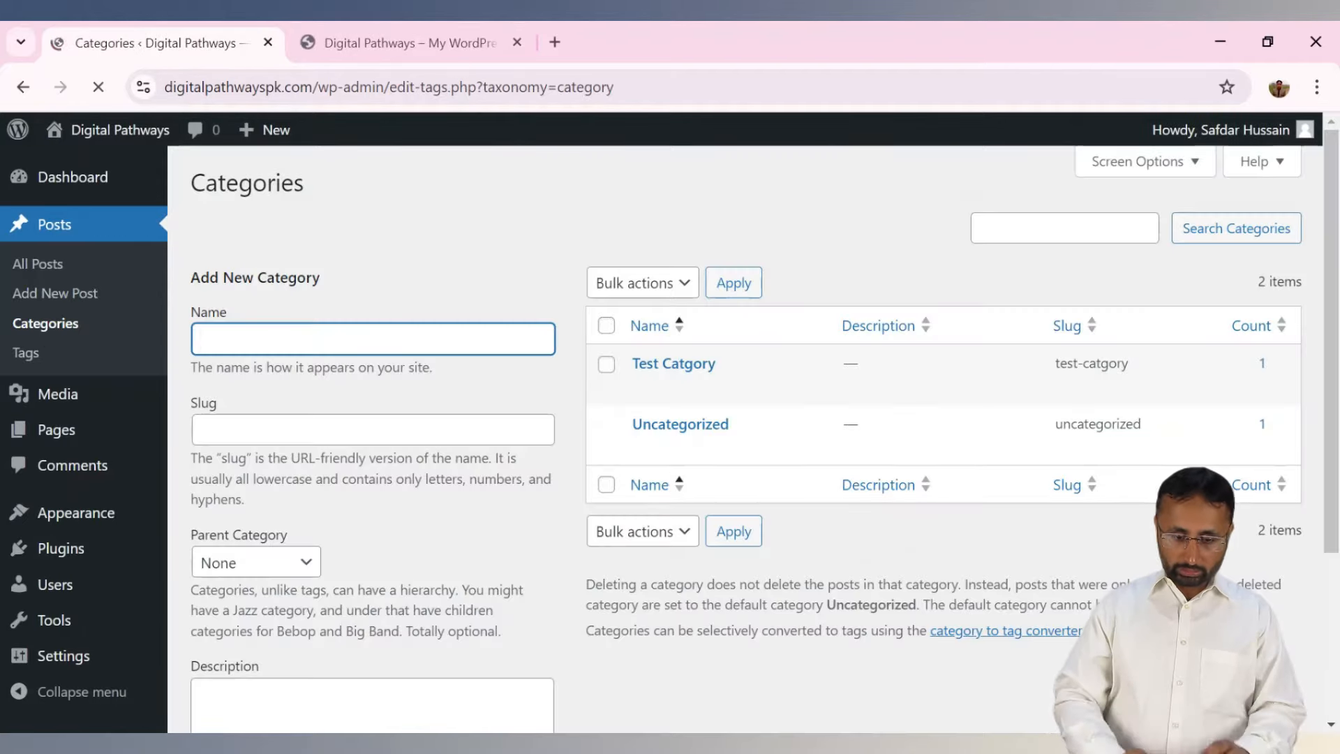
mouse_move(708, 454)
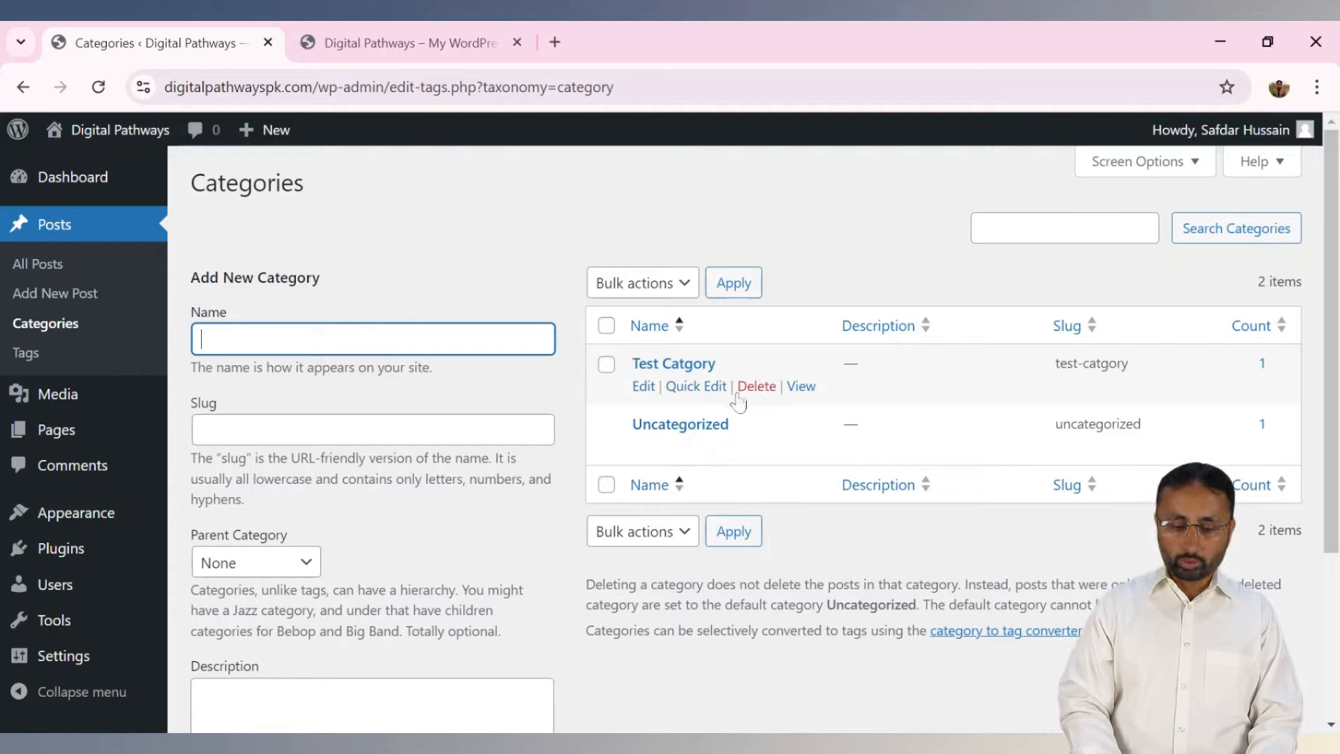
Inspect the Test Catgory category's name and description fields, then go to Posts > Tags.
left_click(643, 386)
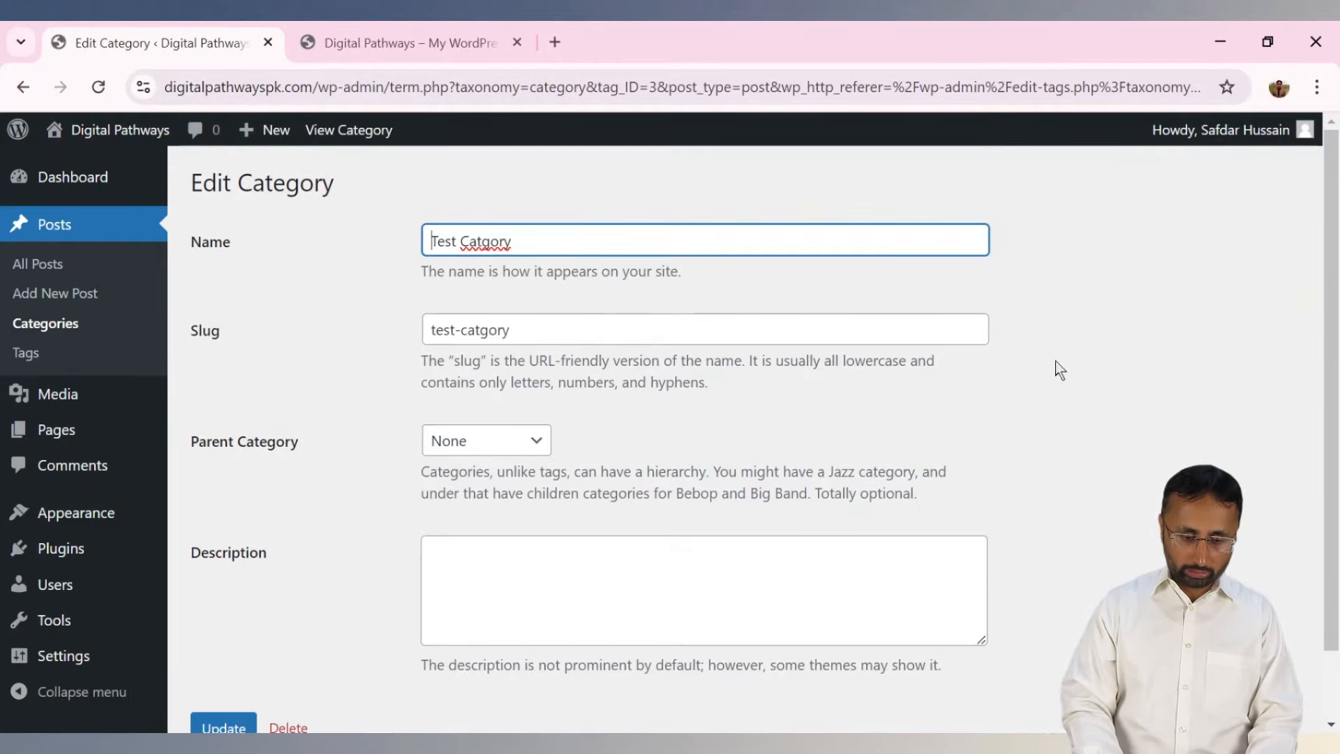
double_click(635, 238)
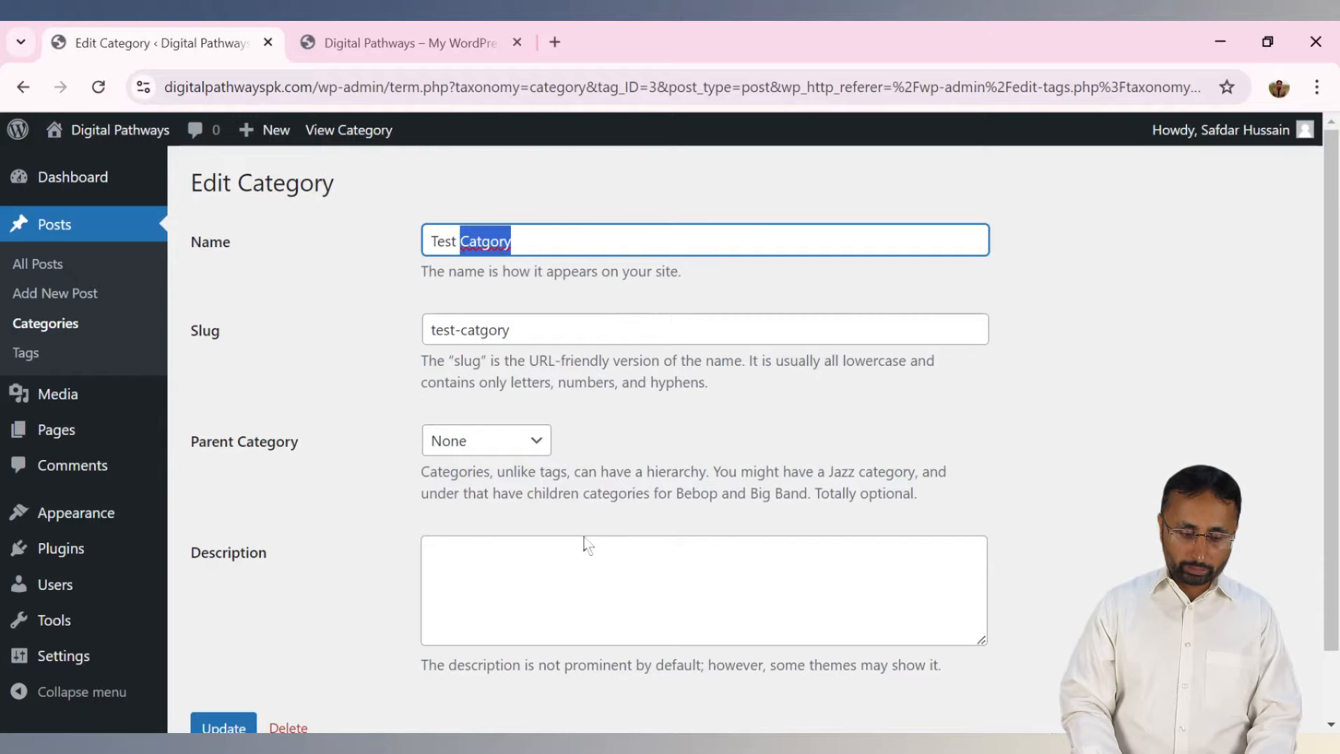
left_click(577, 561)
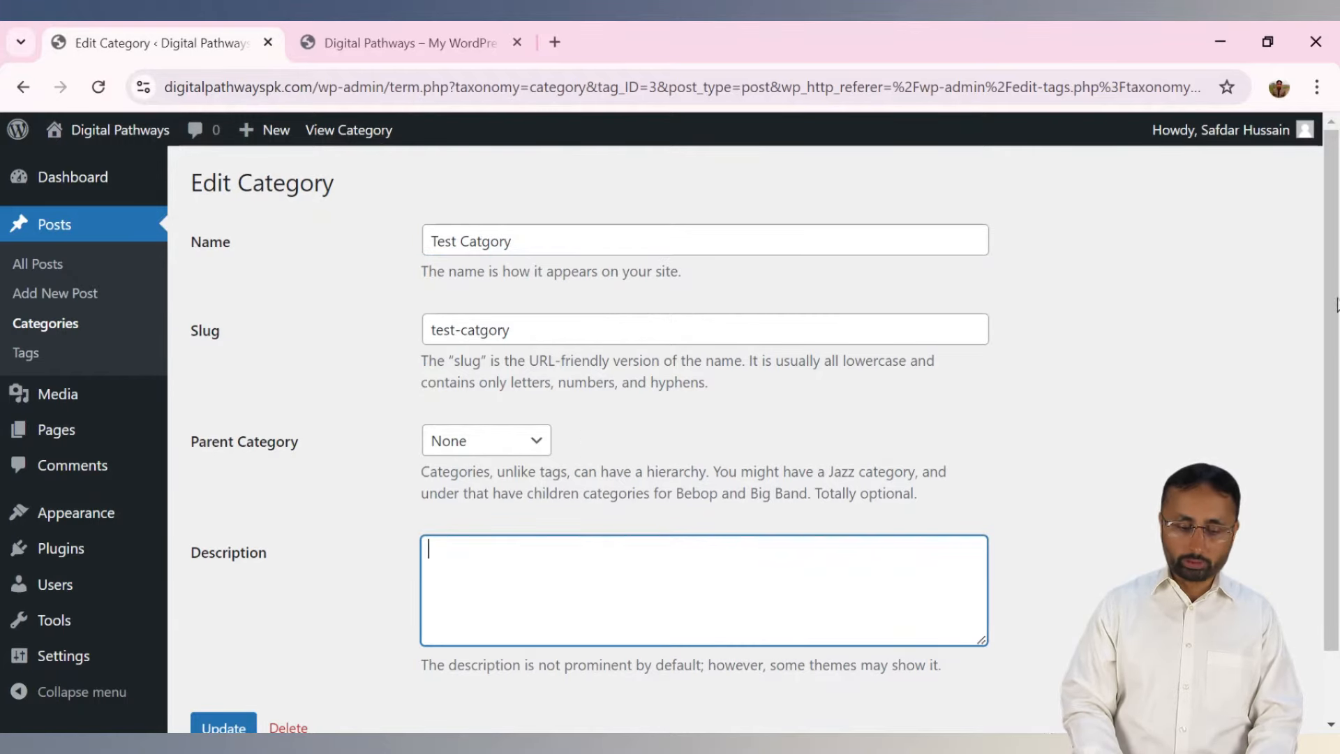
left_click_drag(1336, 305, 1336, 419)
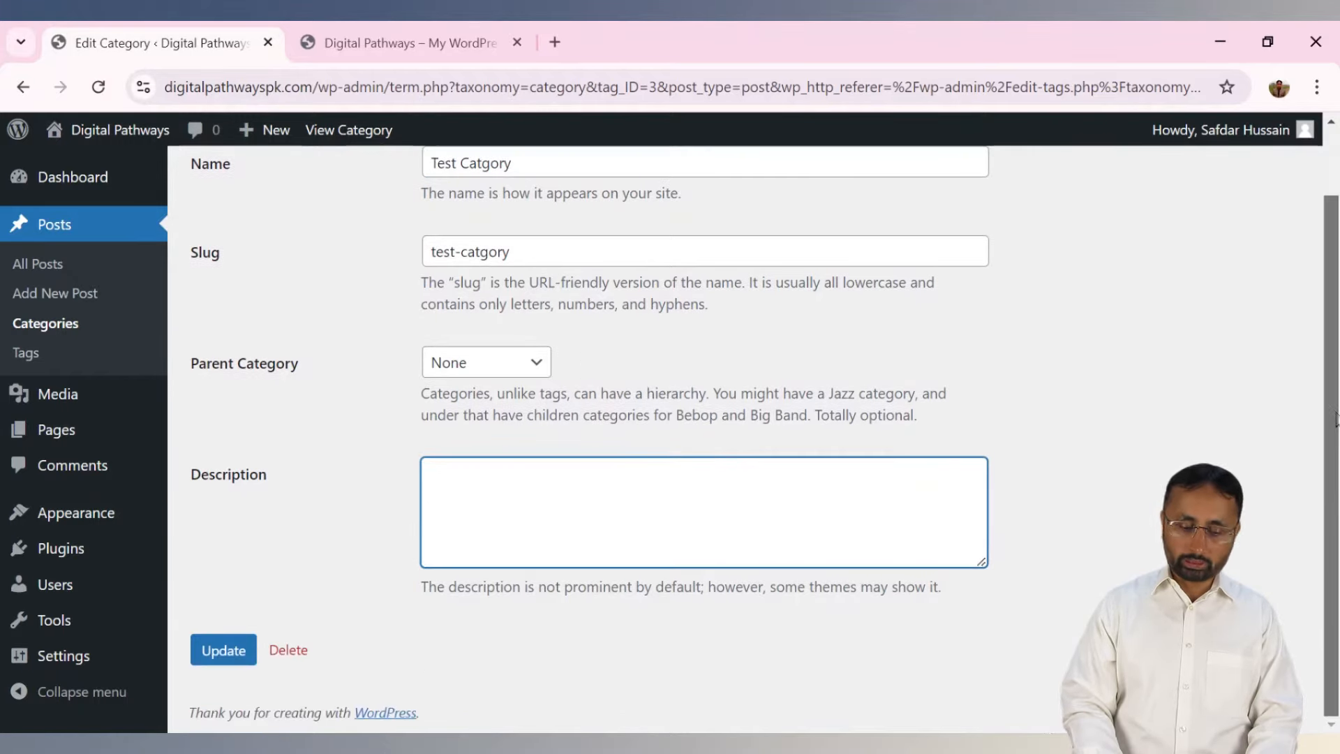
left_click(39, 355)
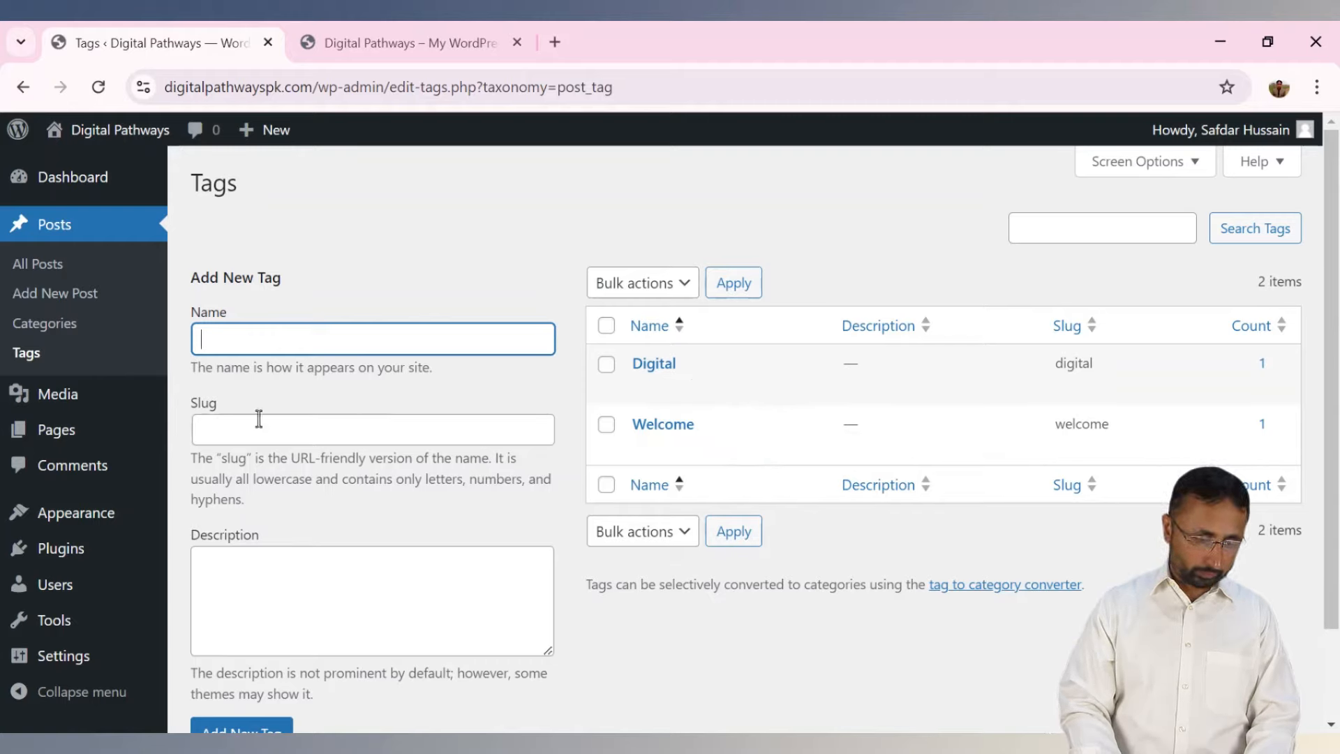
Open Media > Library to view the single uploaded website-screens image.
mouse_move(76, 401)
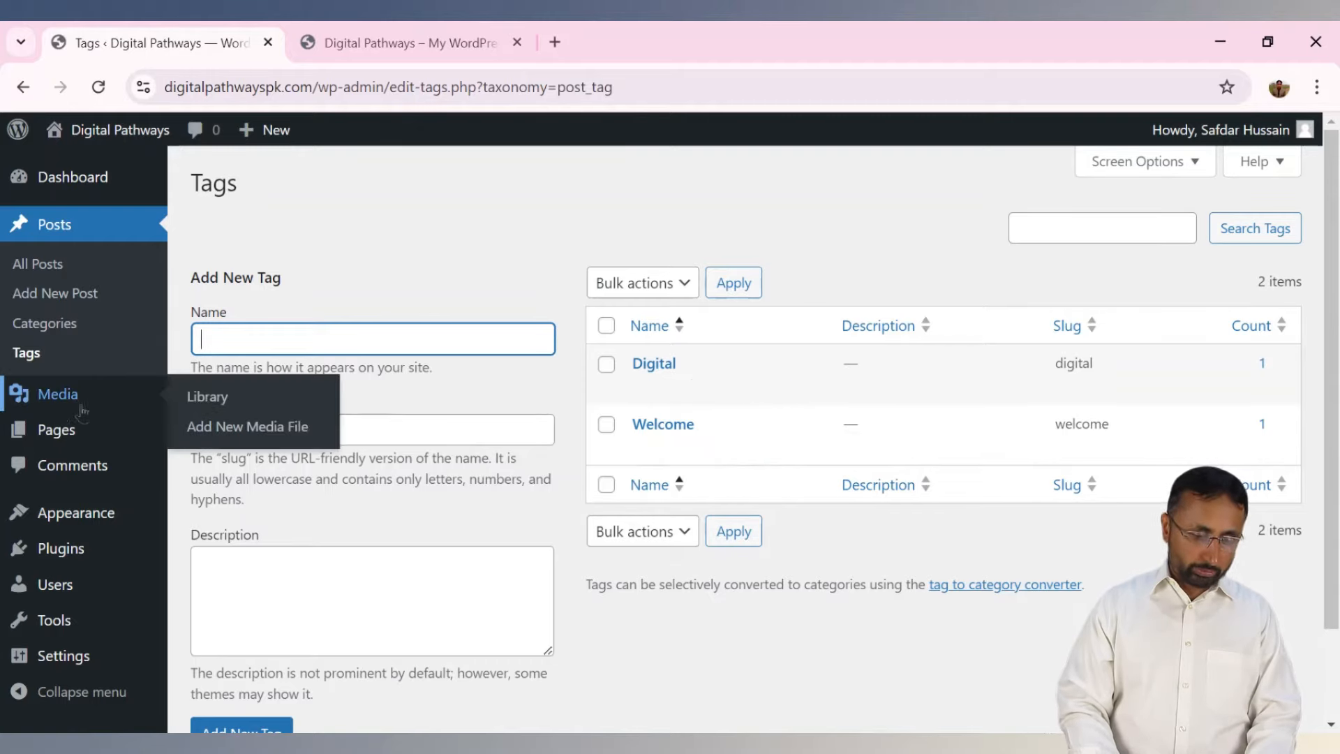
left_click(206, 399)
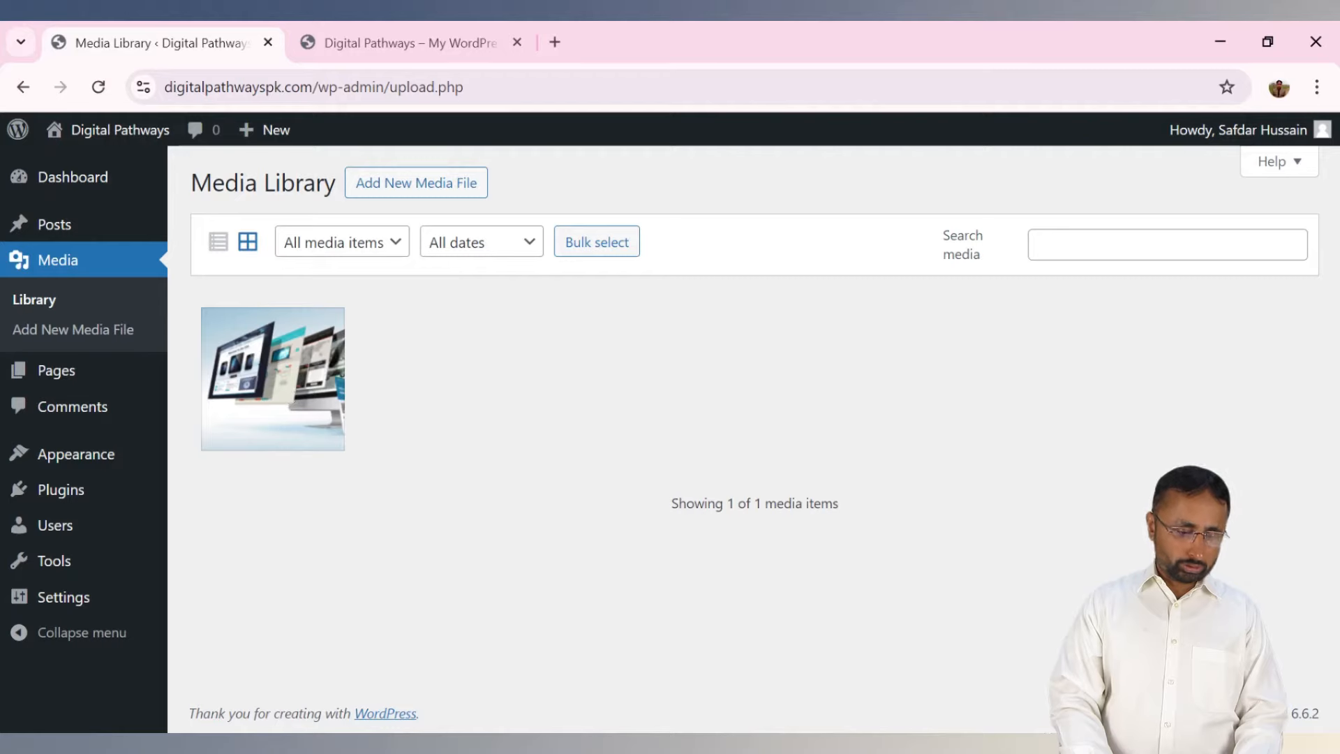
Open website.png's attachment details and check its type, size and dimensions (image/png, 956 by 544).
left_click(286, 402)
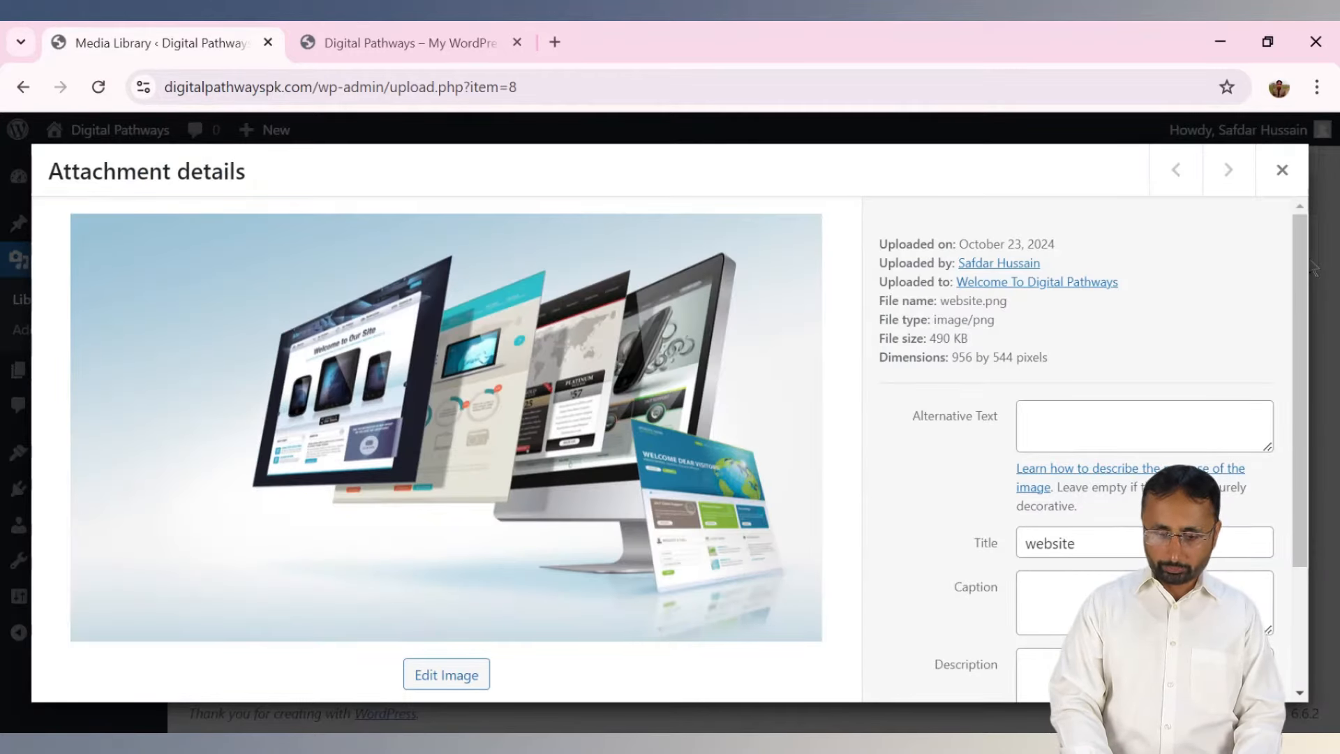
left_click_drag(1310, 265, 1305, 266)
left_click(1034, 337)
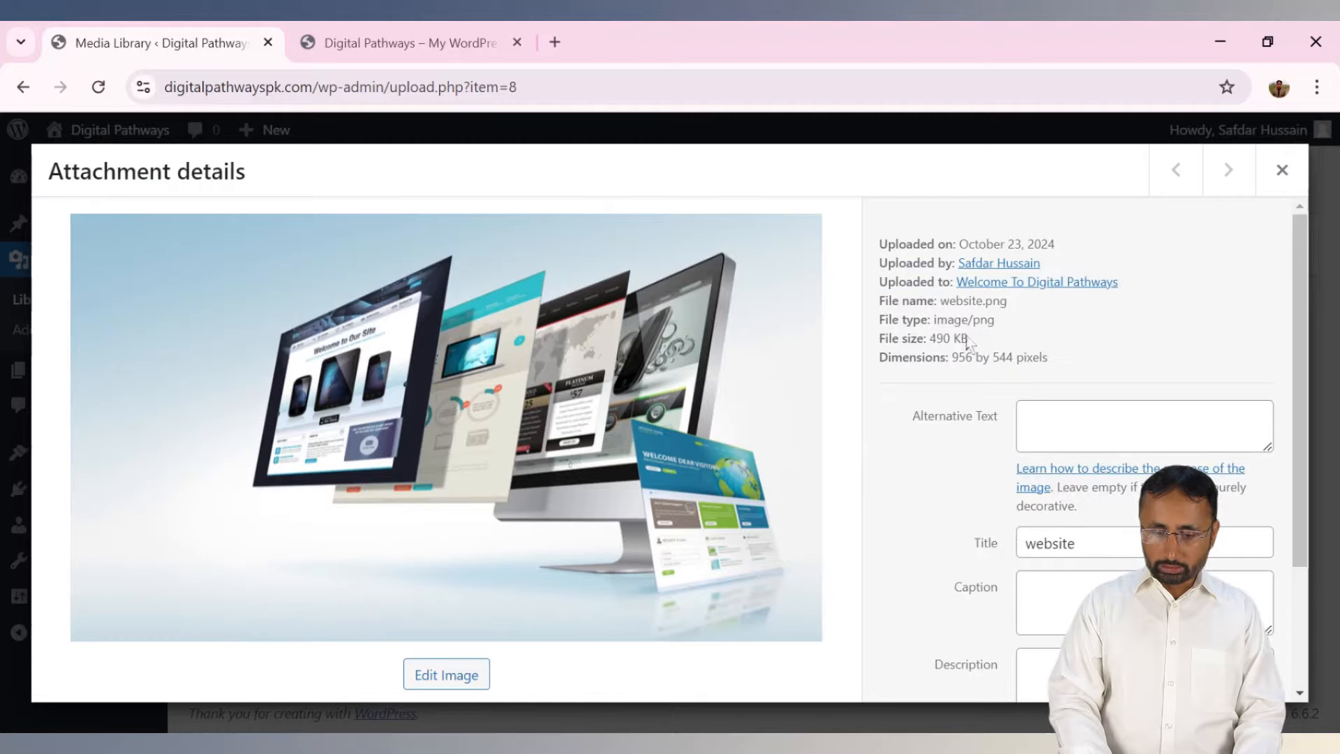
left_click_drag(953, 320, 994, 322)
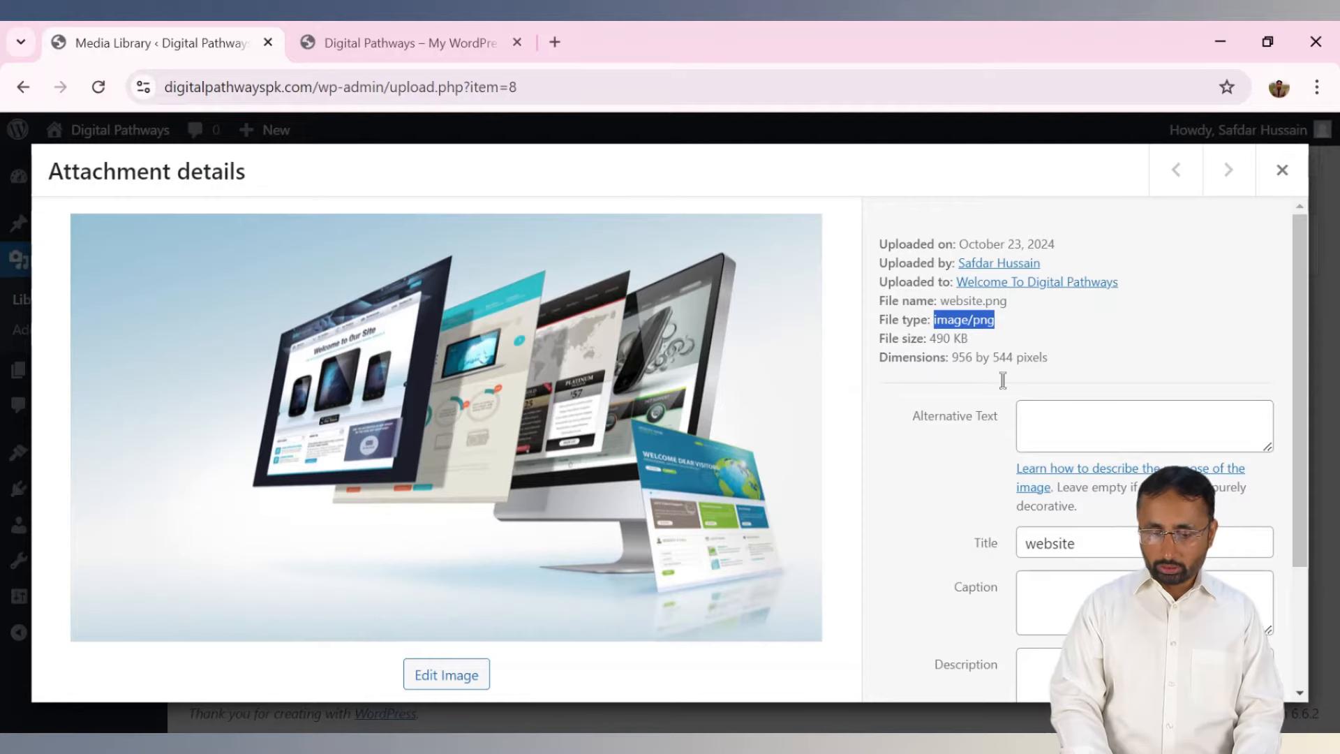
left_click_drag(953, 360, 1033, 364)
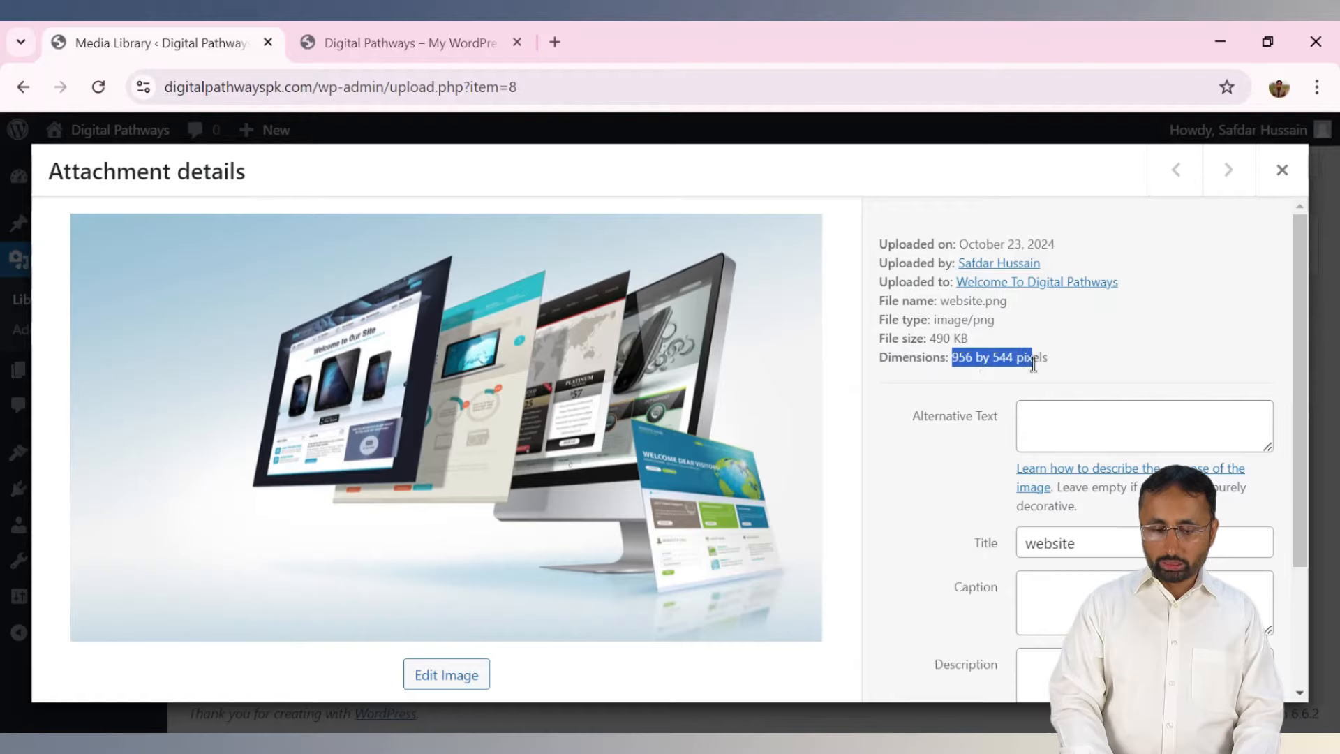
left_click_drag(923, 342, 991, 349)
left_click(1068, 371)
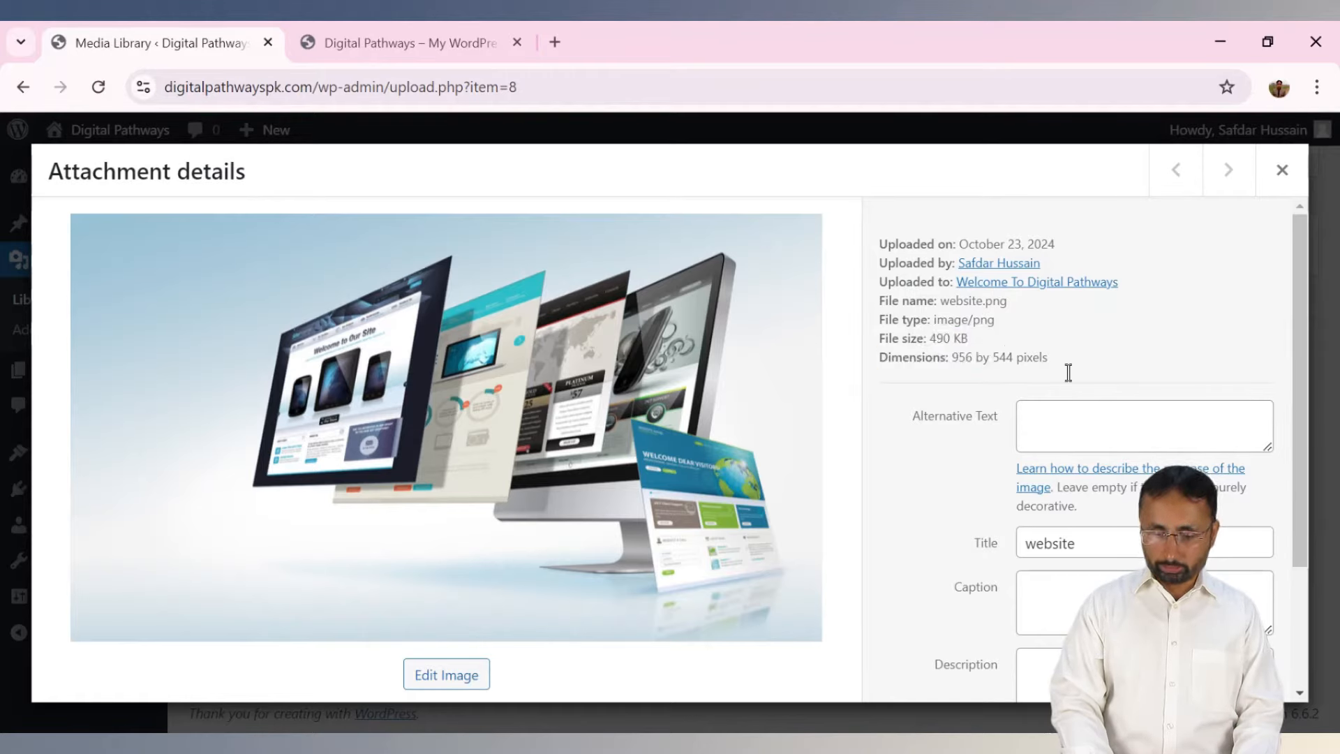
Look over the caption and description fields, then close the attachment details.
scroll(1294, 391, "down", 2)
scroll(1307, 433, "down", 1)
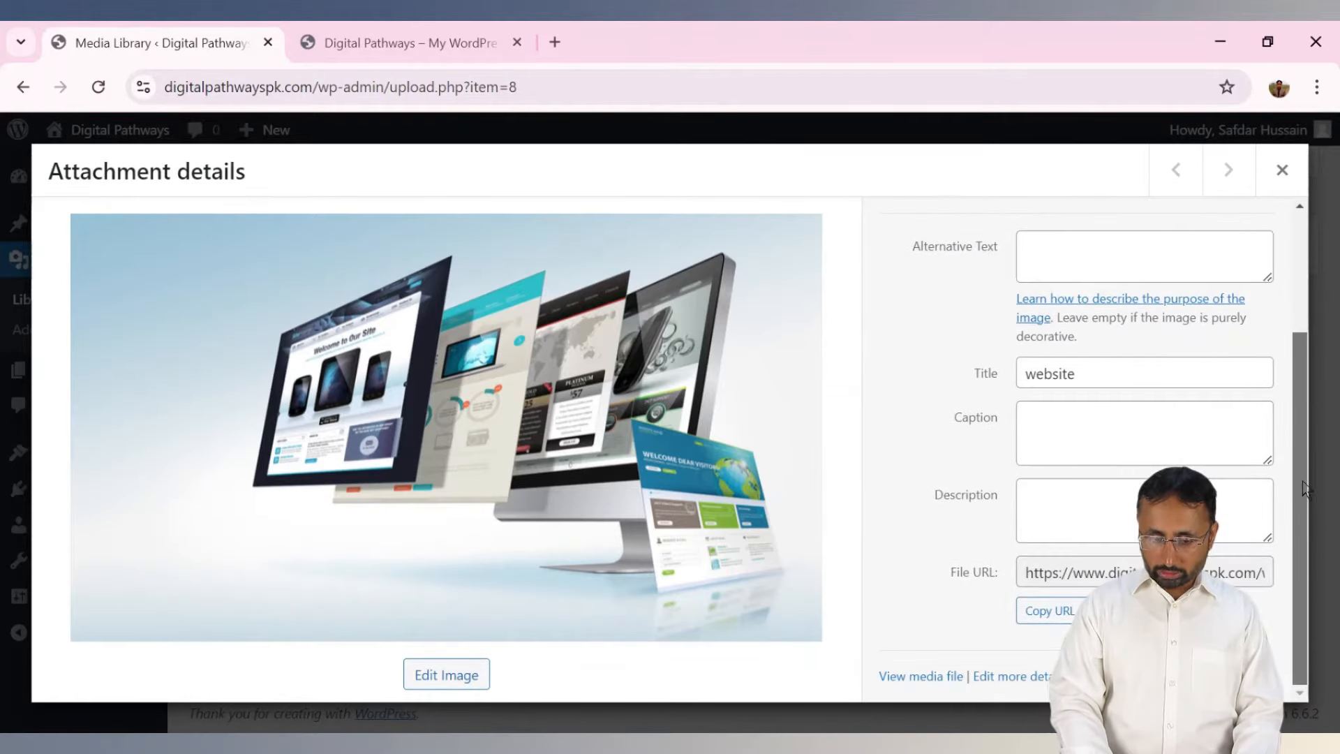
left_click(1132, 370)
left_click(1110, 450)
left_click(1102, 528)
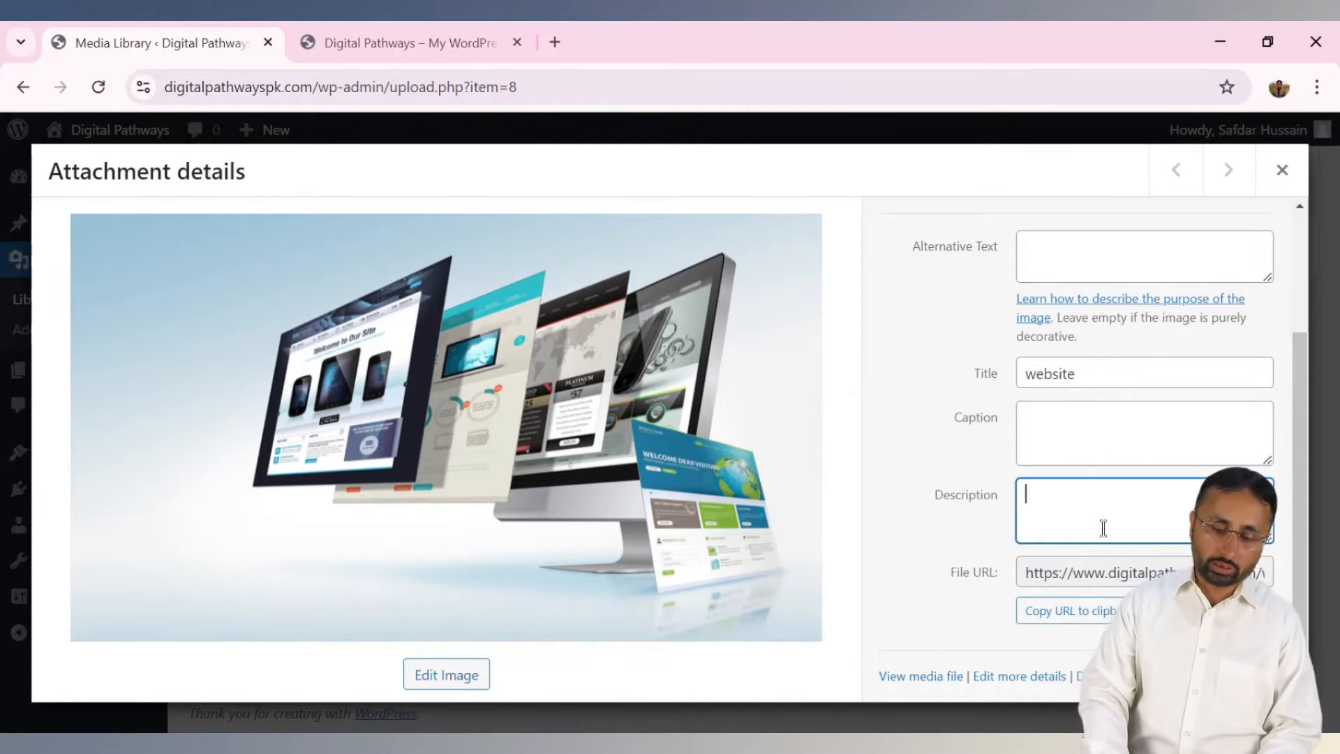
left_click(1281, 170)
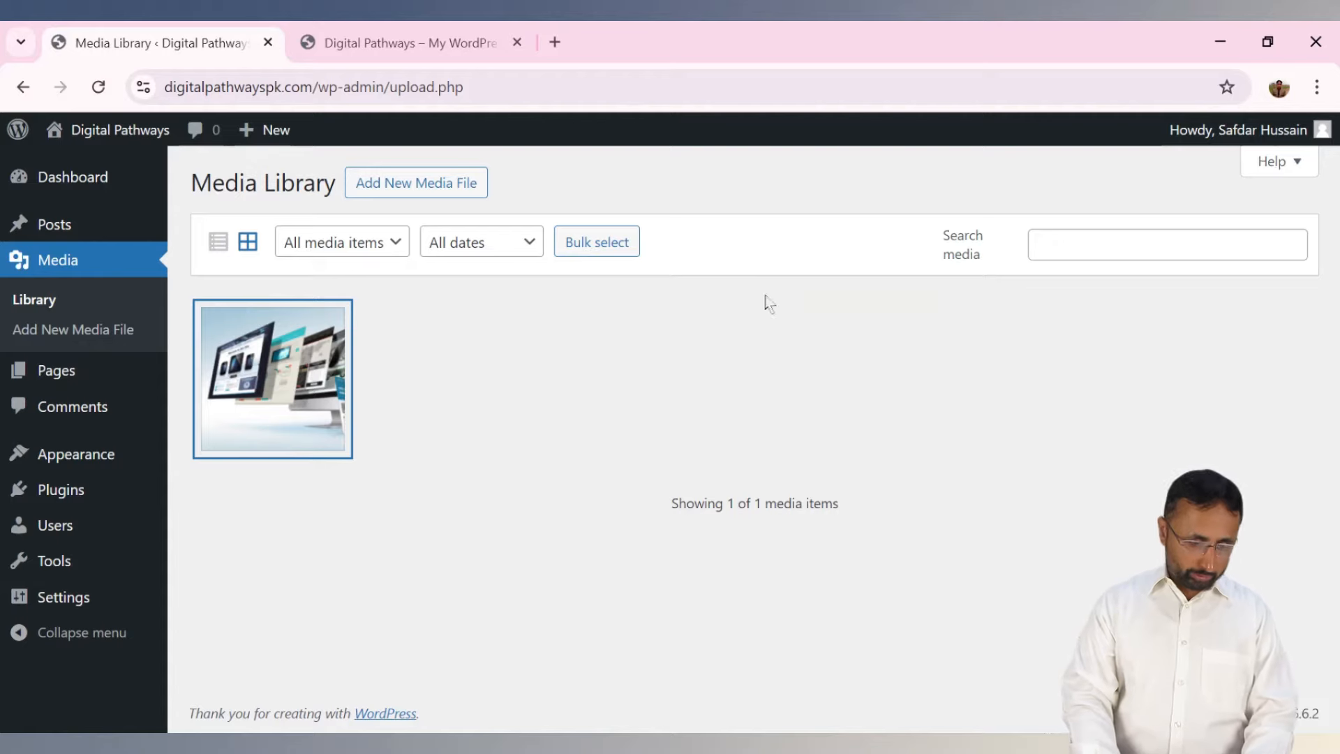
Visit Media > Add New Media File, then go to Pages > All Pages.
left_click(70, 335)
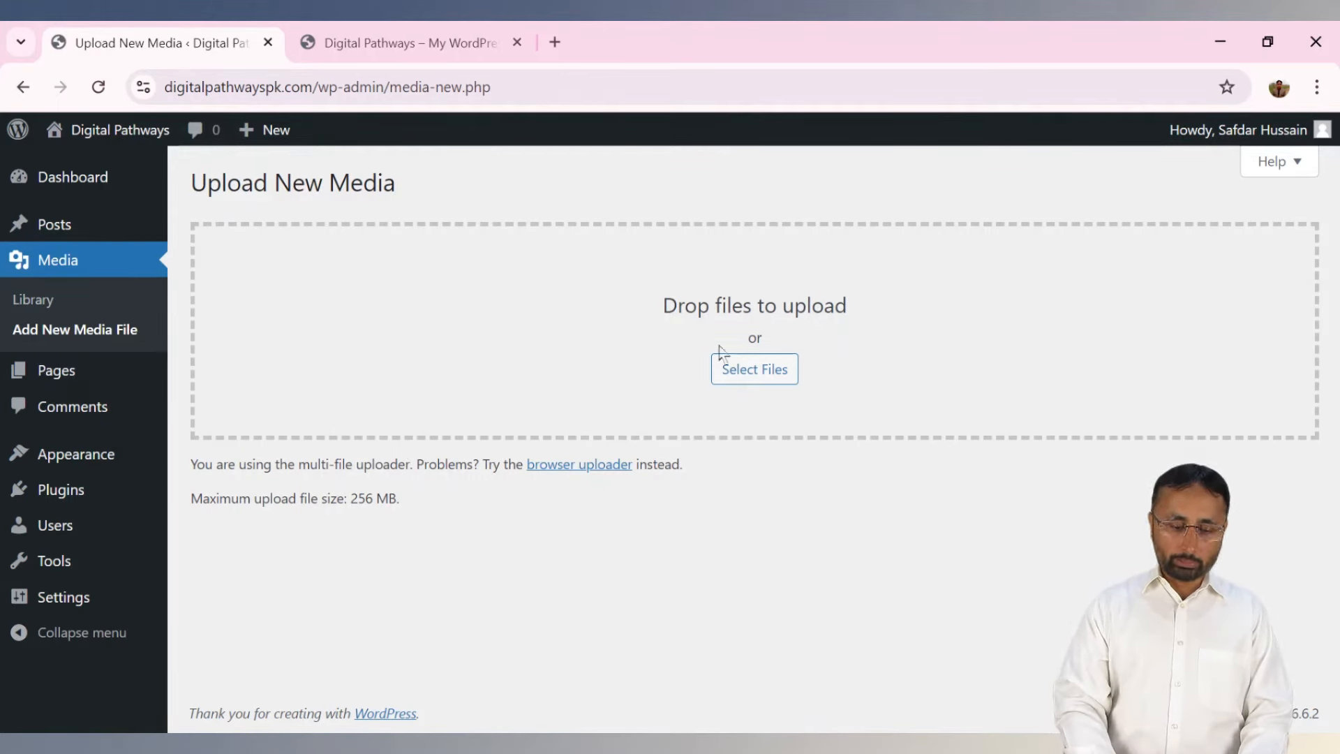
mouse_move(98, 388)
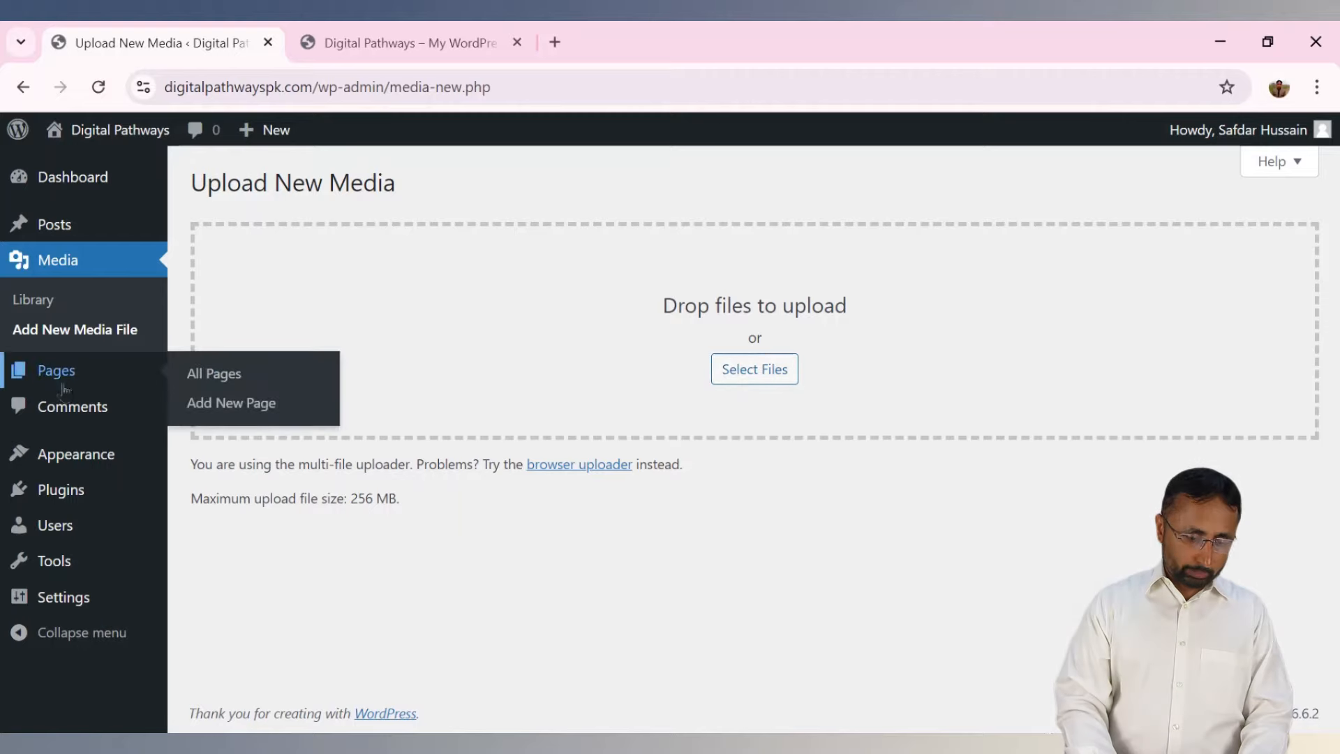
left_click(210, 382)
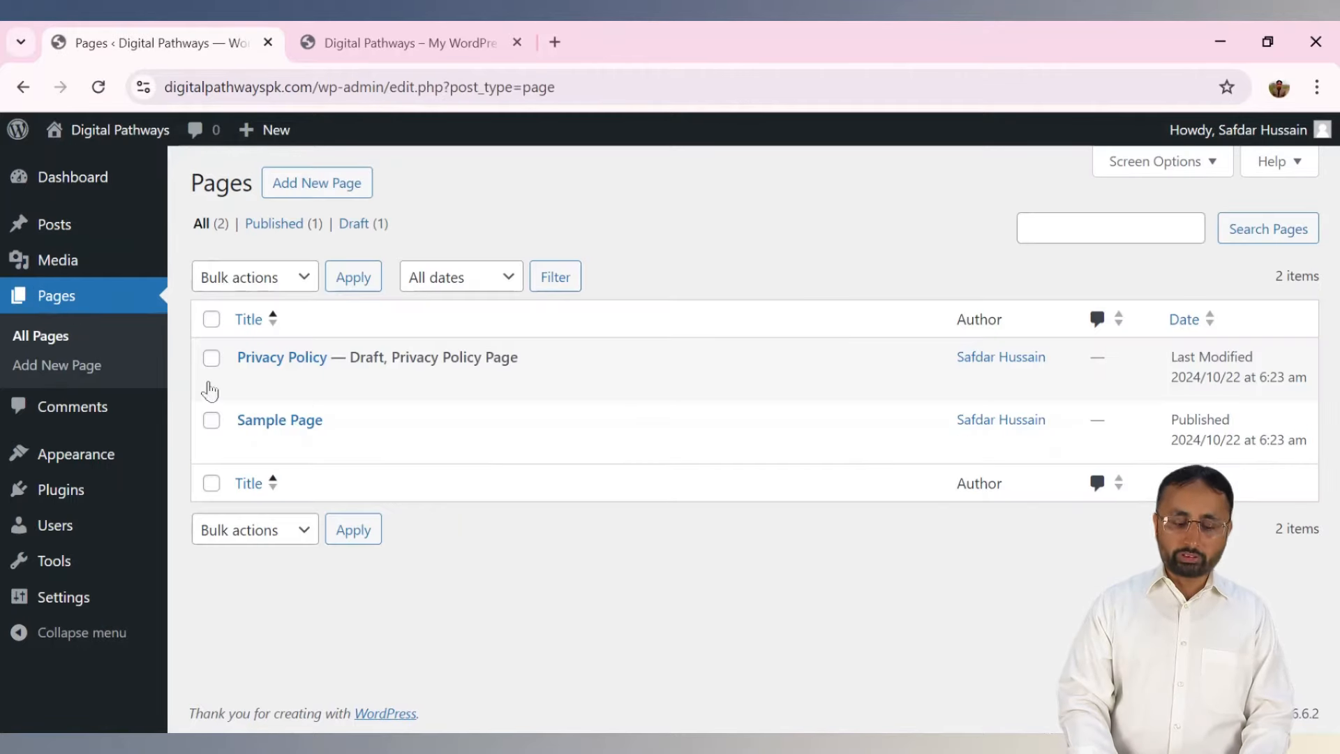
View the Sample Page on the live site, then return to the admin Pages list.
left_click(421, 42)
left_click(1162, 188)
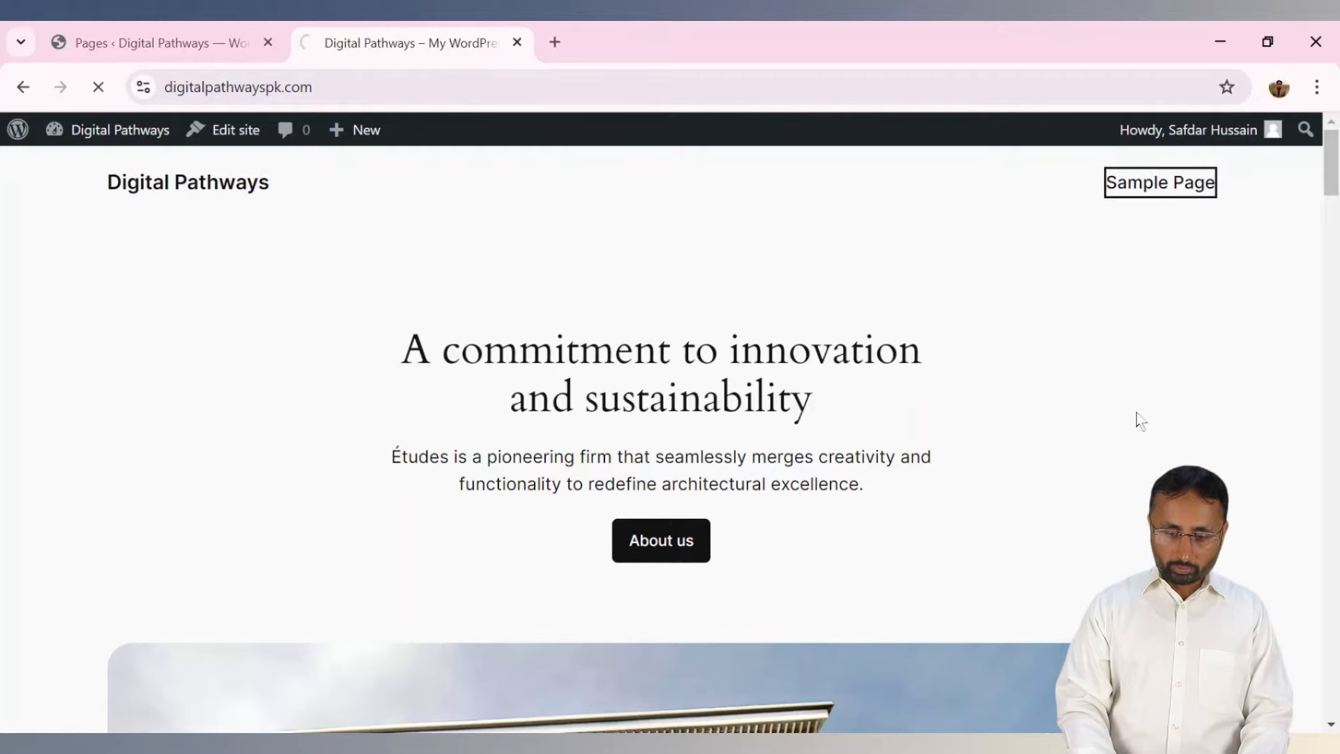
left_click_drag(1324, 187, 1324, 139)
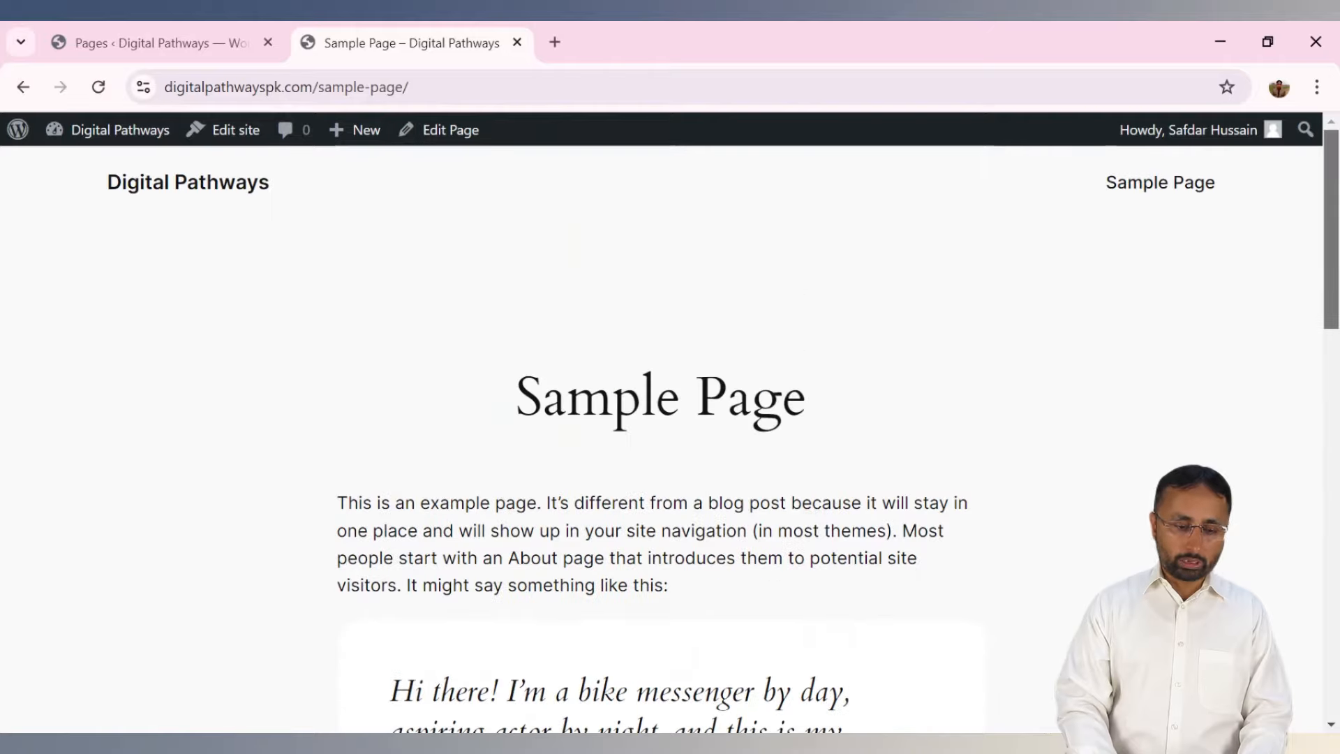
left_click(167, 42)
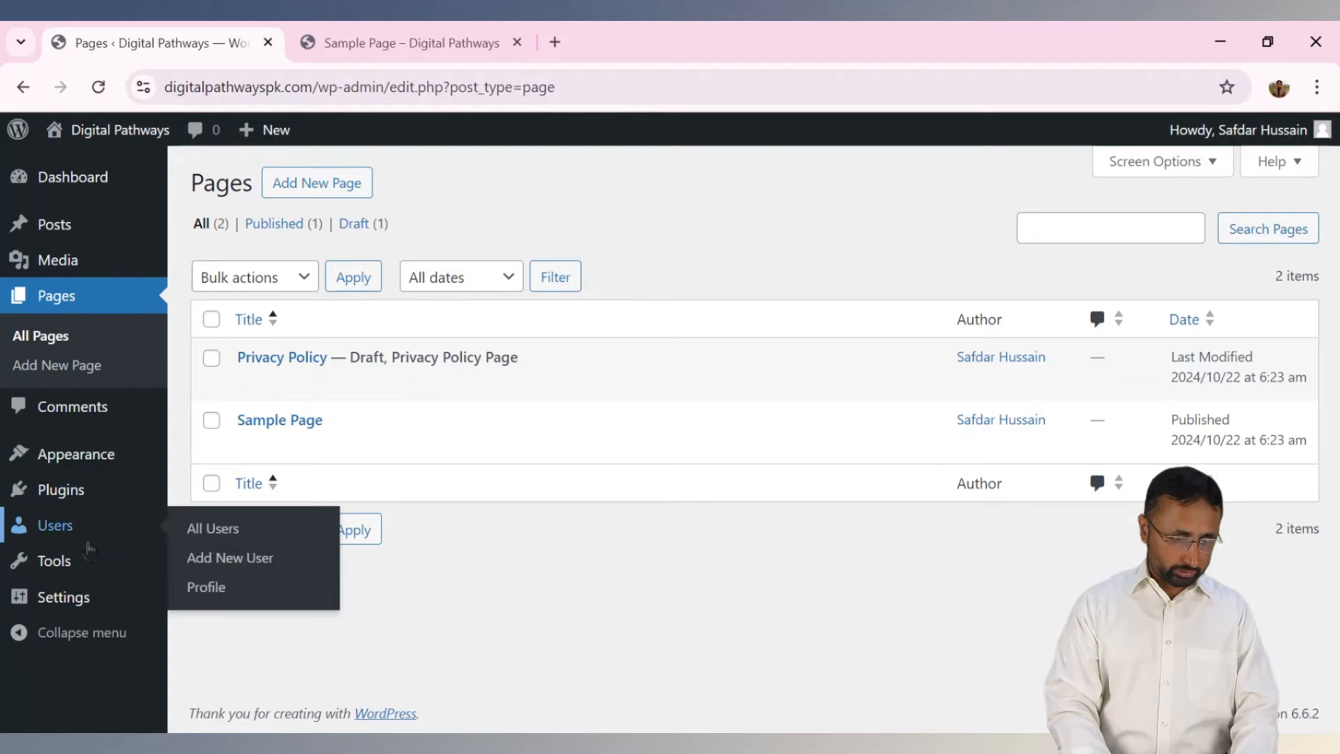
left_click(73, 411)
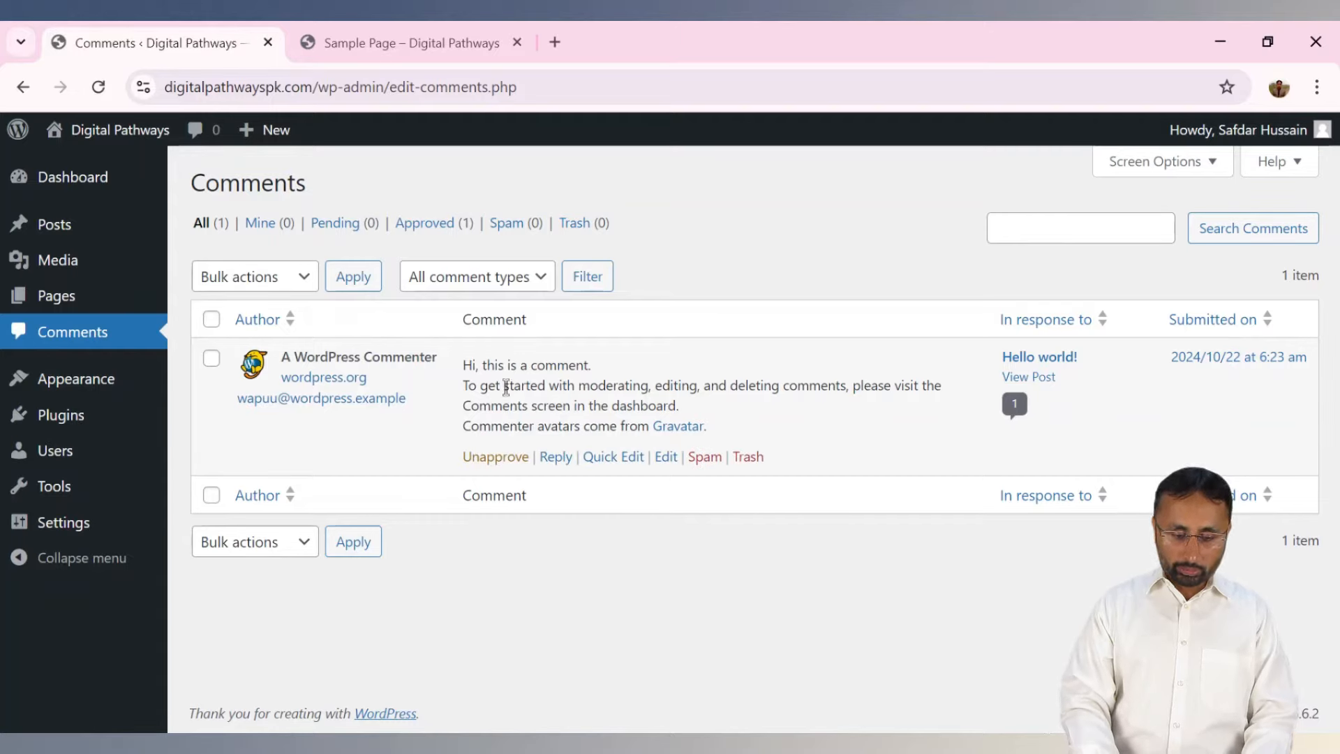
Select and read the sample comment's text, then go to Appearance > Themes.
left_click_drag(464, 368, 728, 427)
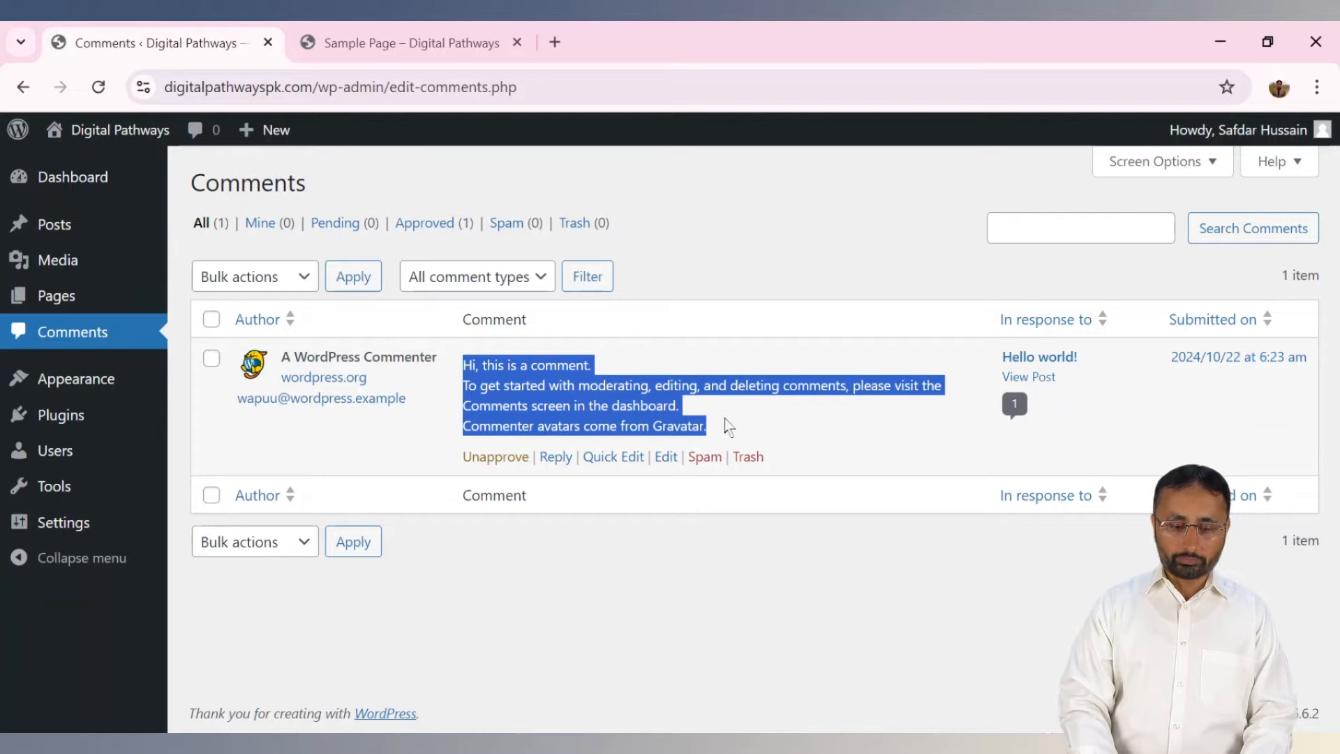
left_click(629, 381)
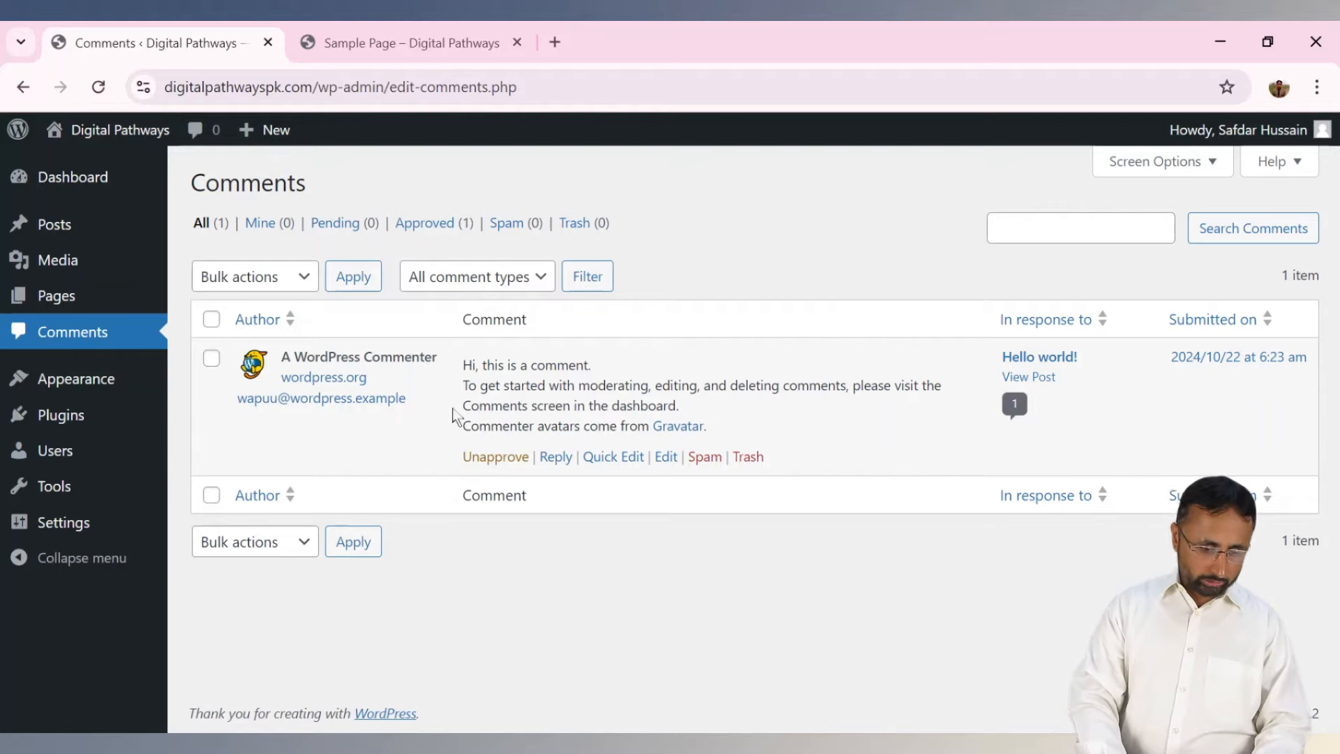
mouse_move(119, 385)
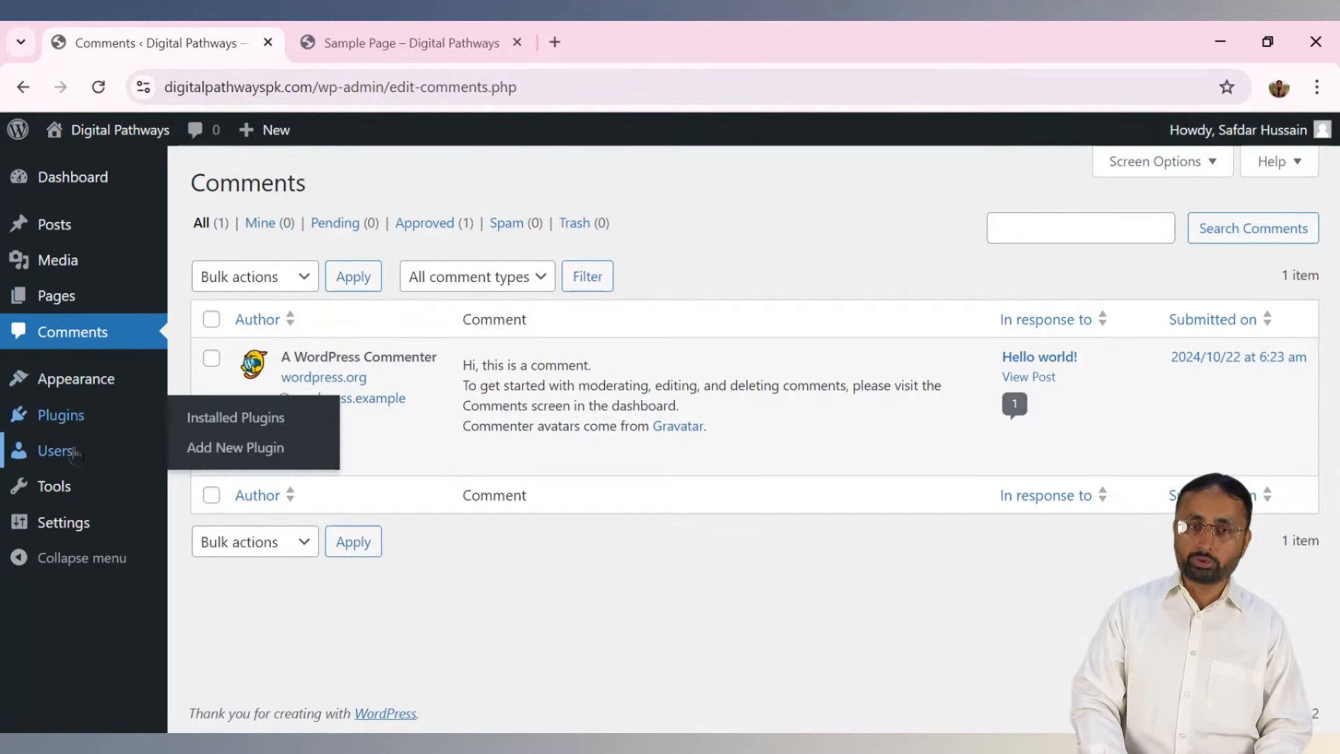
mouse_move(75, 456)
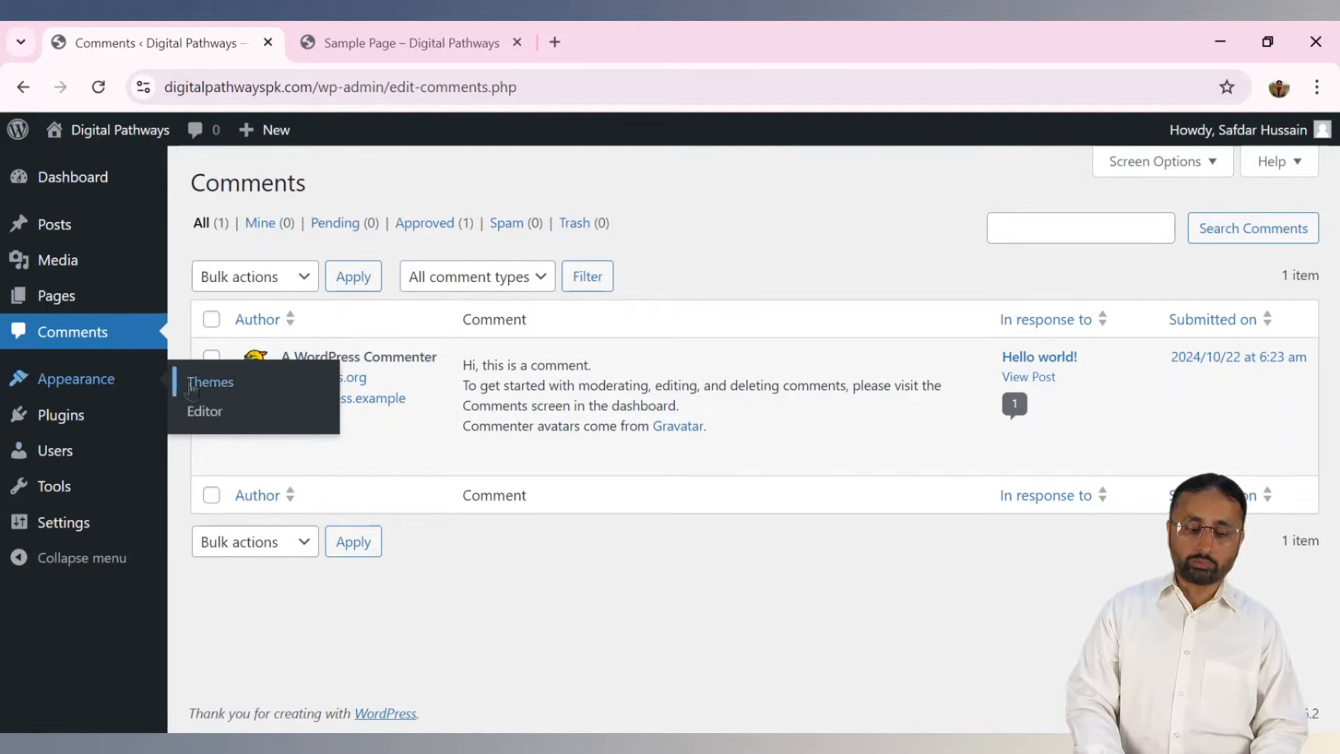
mouse_move(66, 524)
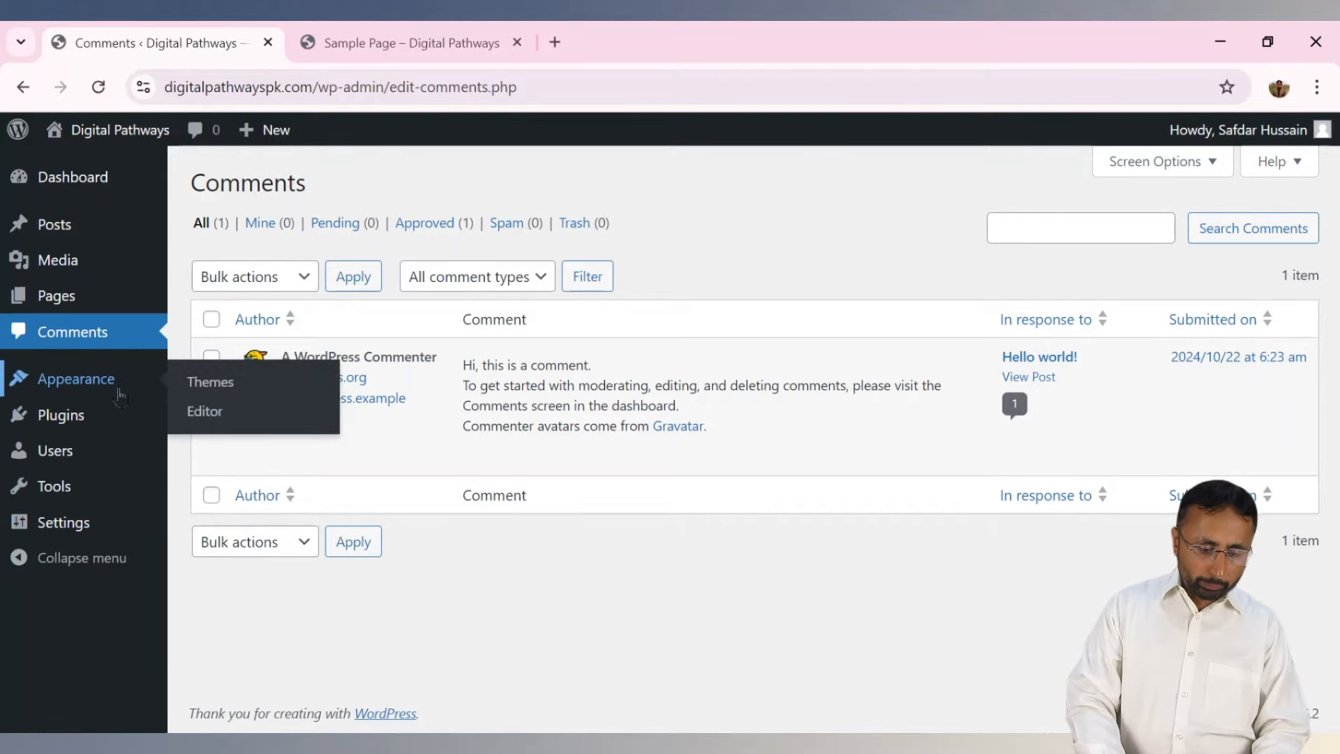
left_click(215, 388)
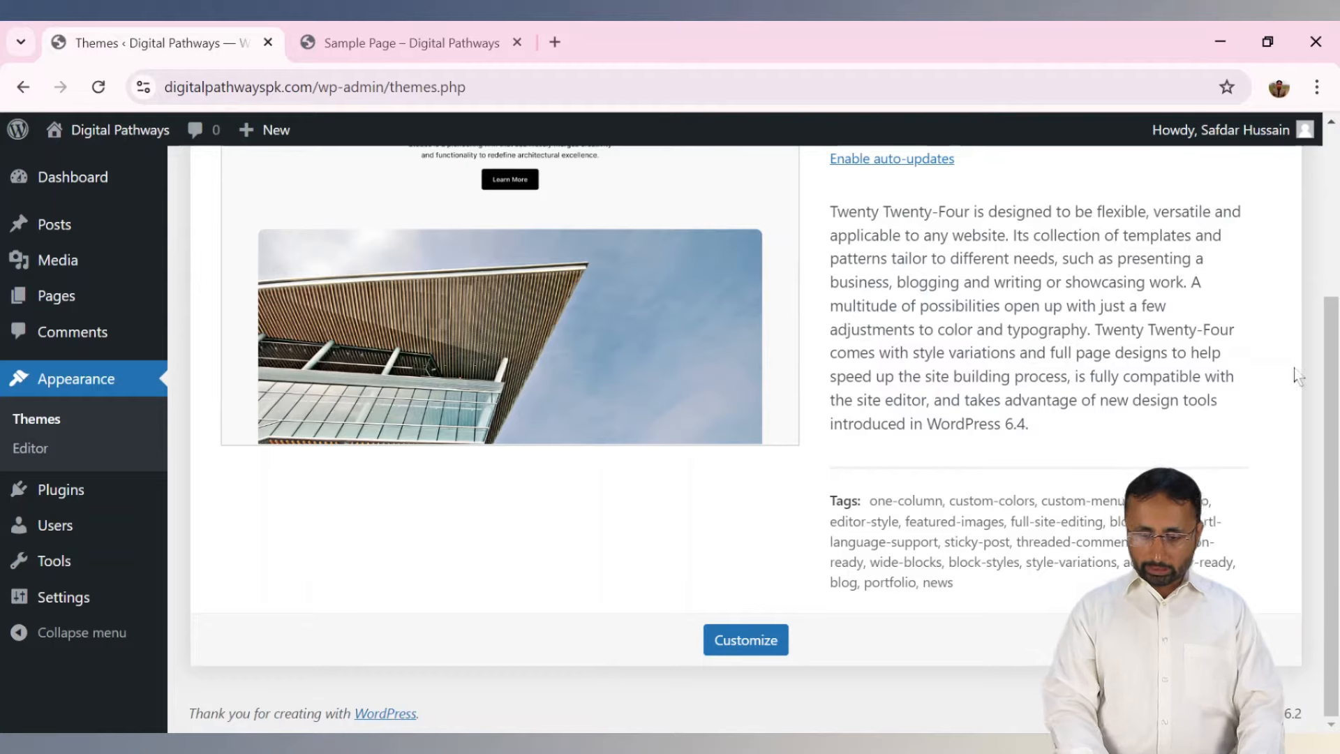
Scroll to the top of the Themes page and open Add New Theme.
scroll(1330, 383, "up", 4)
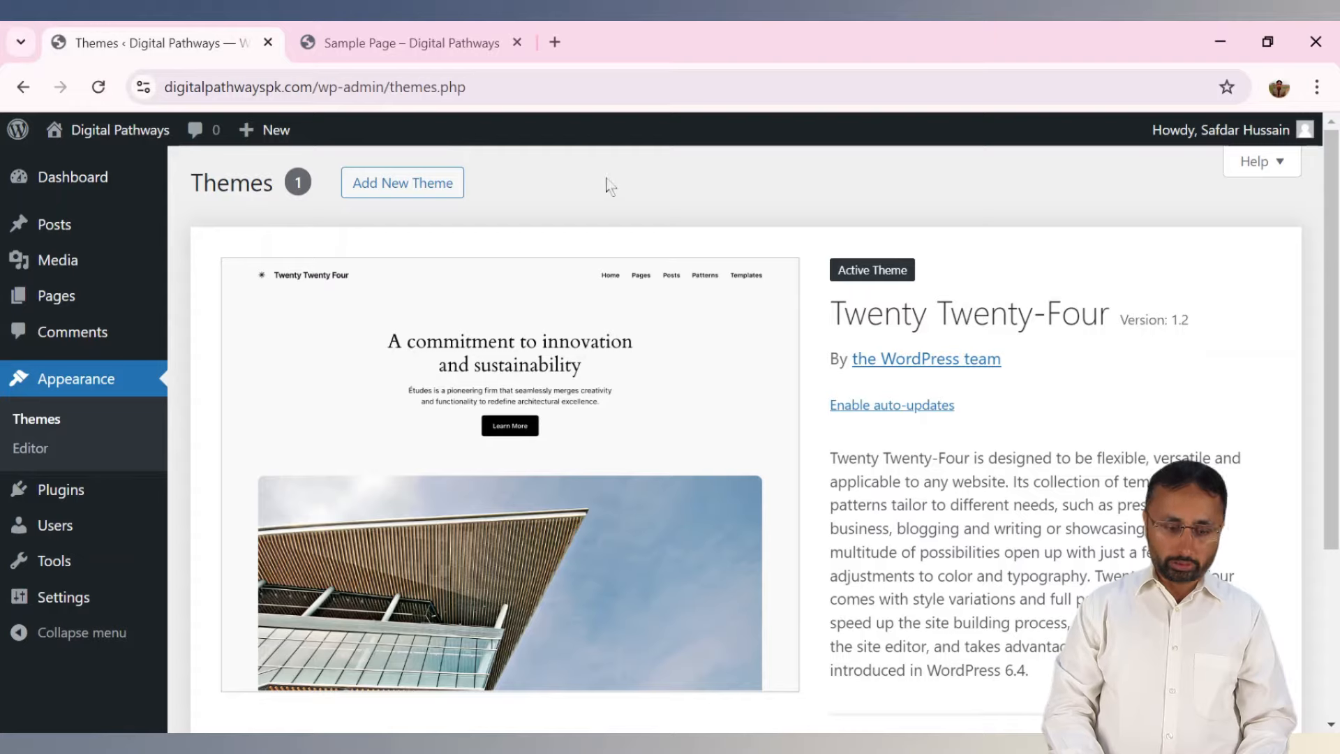
key("Return")
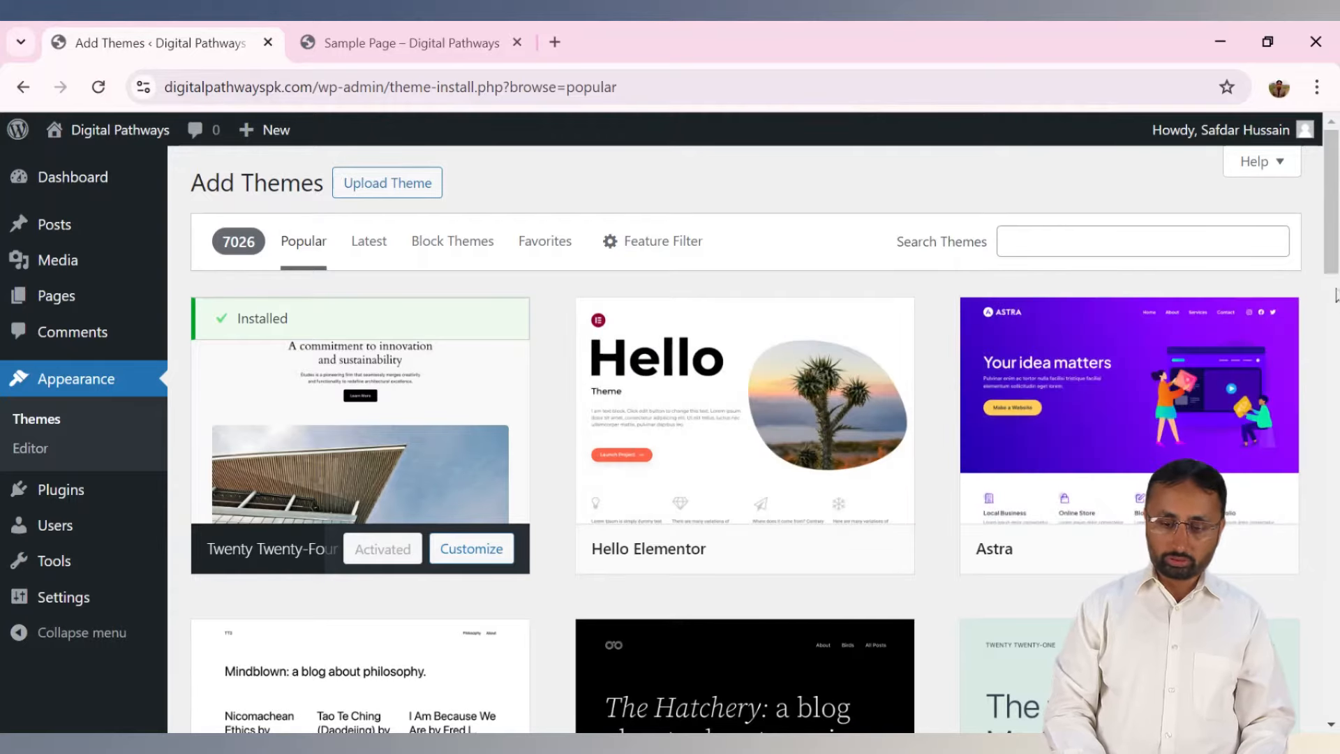
Scroll through the Popular themes list on the Add Themes screen.
scroll(1335, 295, "down", 5)
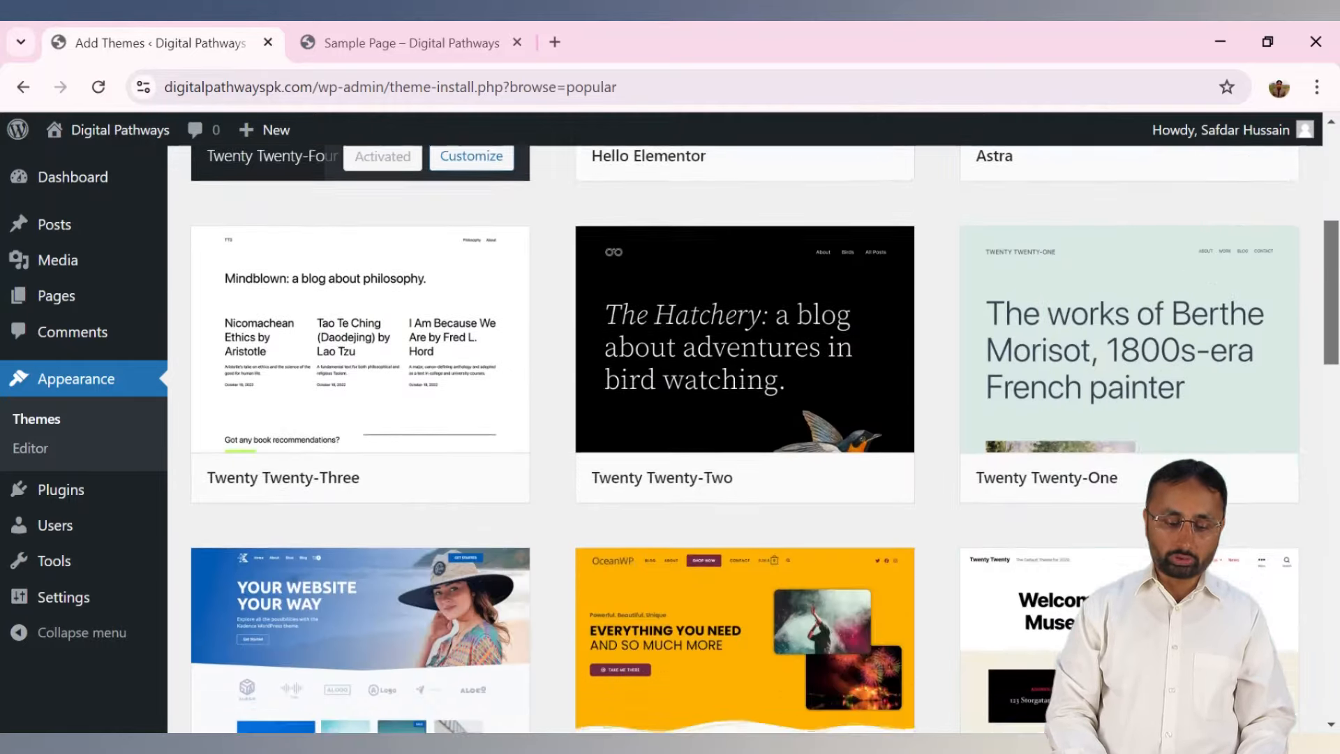
scroll(1334, 295, "down", 1)
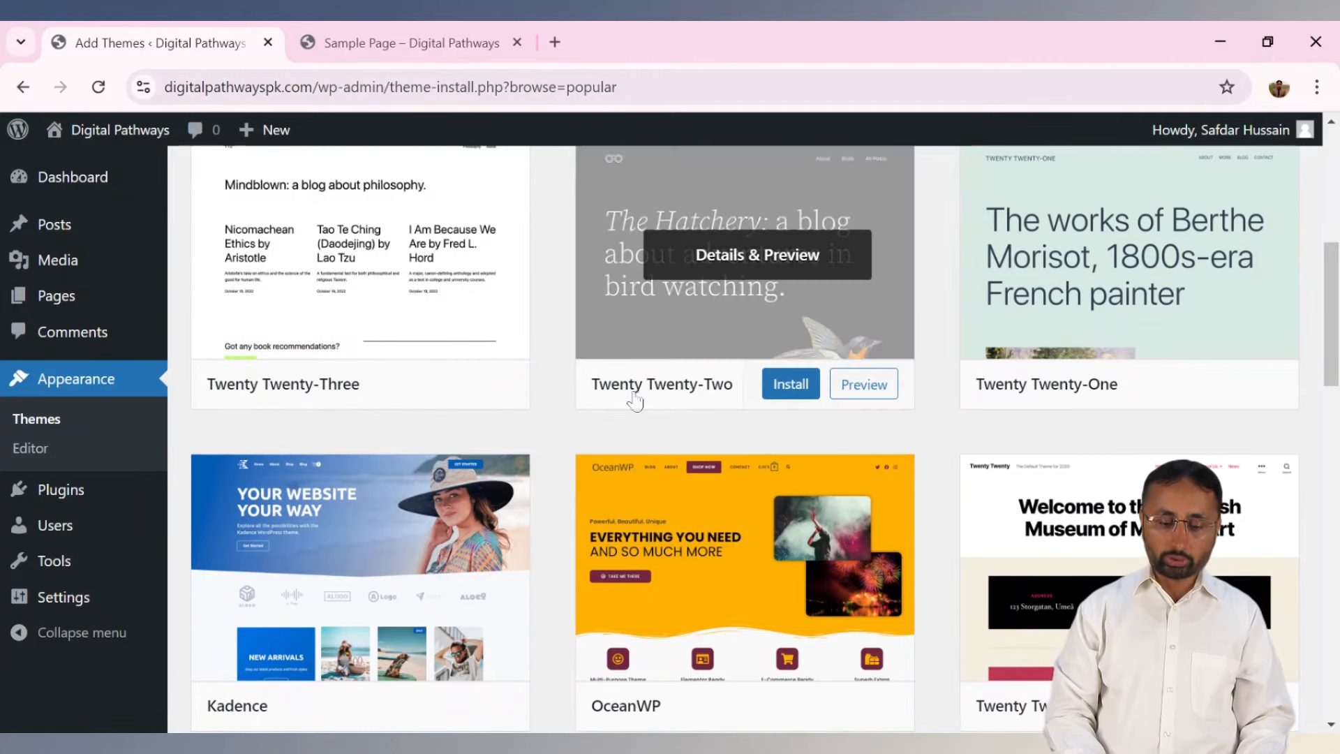
scroll(1335, 342, "down", 2)
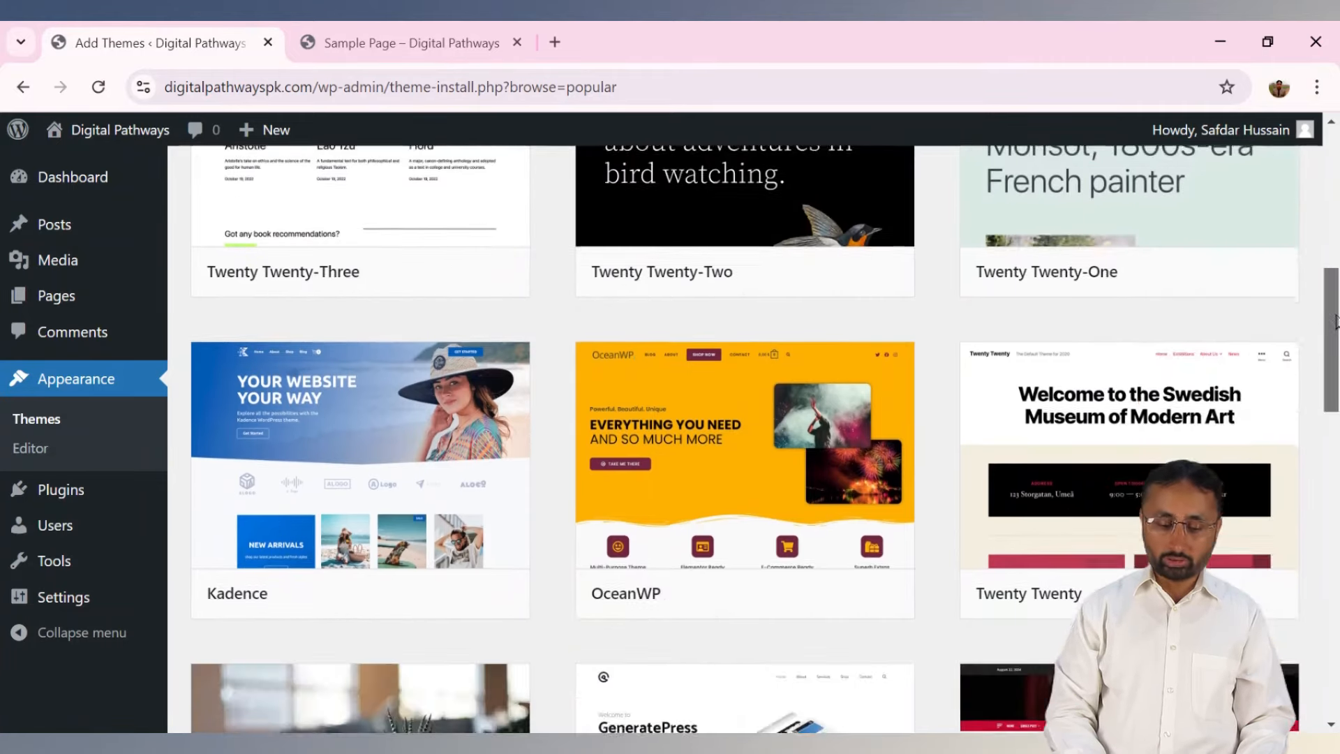
left_click_drag(1337, 335, 1337, 352)
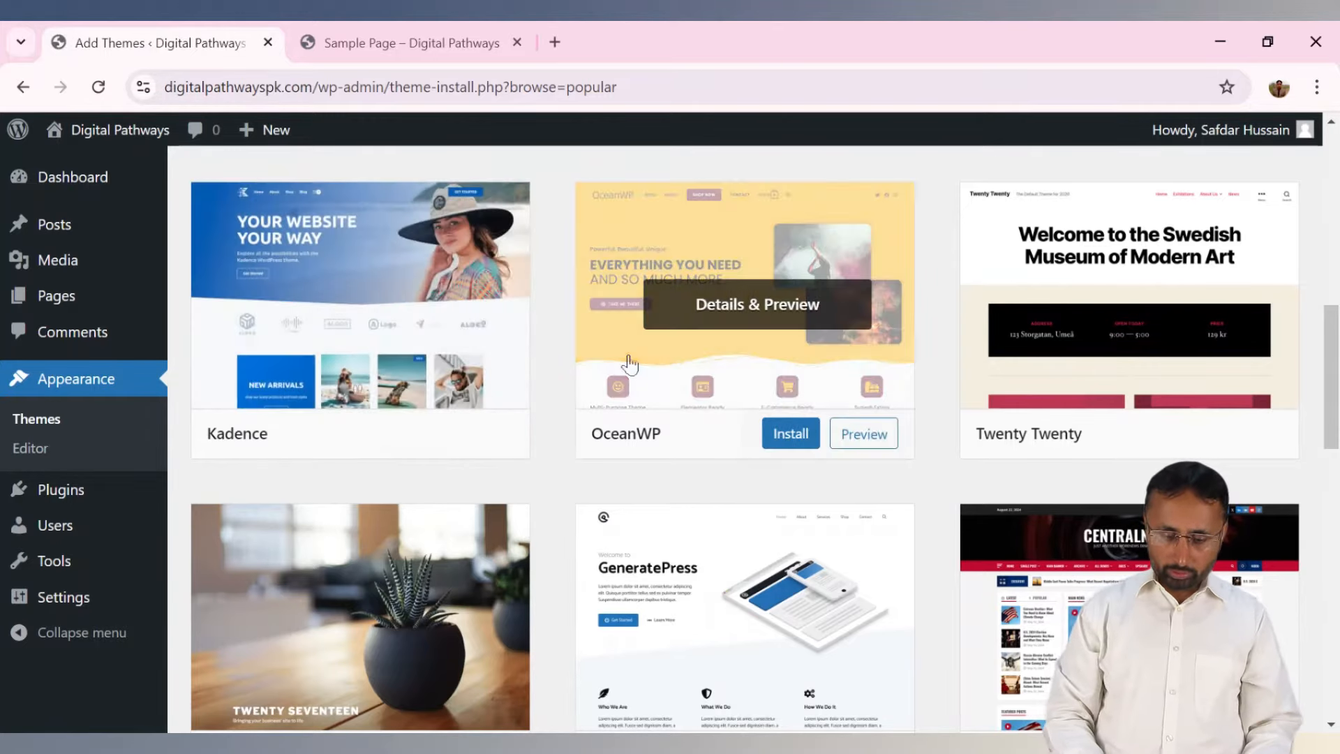
left_click_drag(1334, 347, 1333, 418)
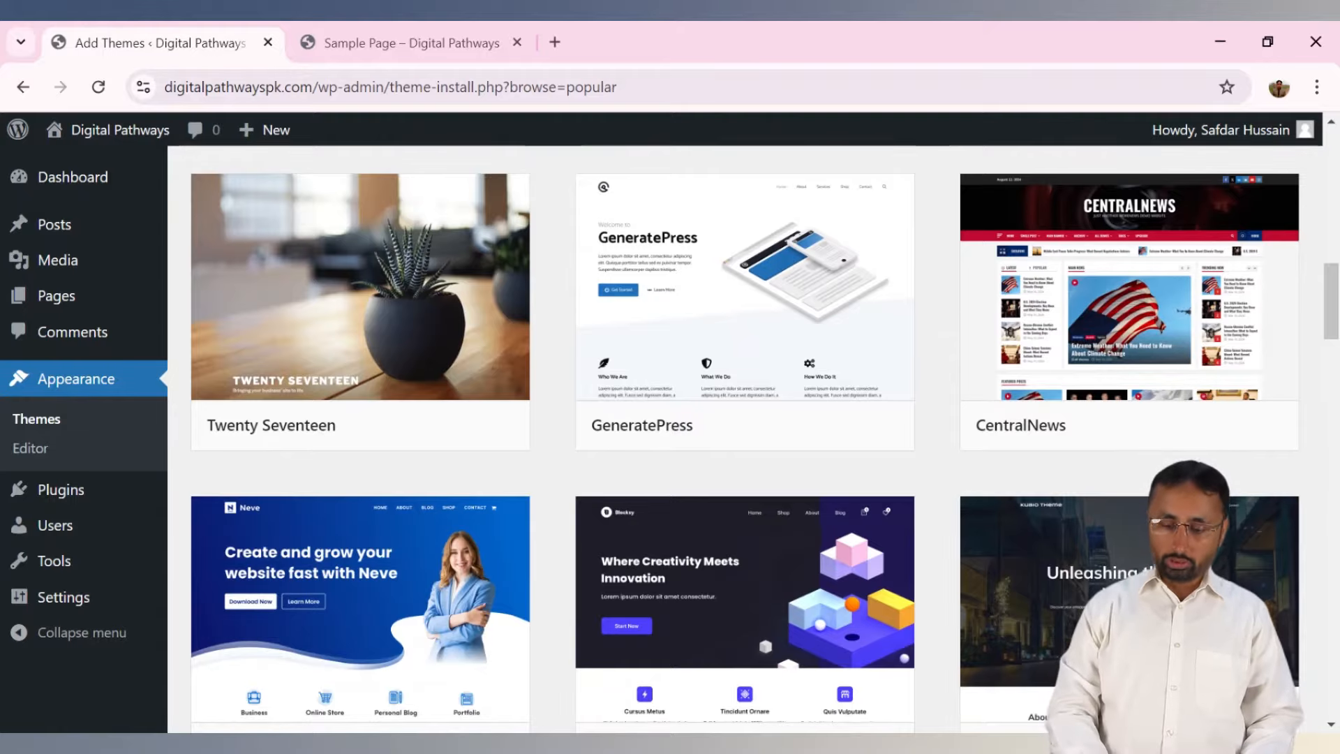
left_click_drag(1324, 321, 1335, 176)
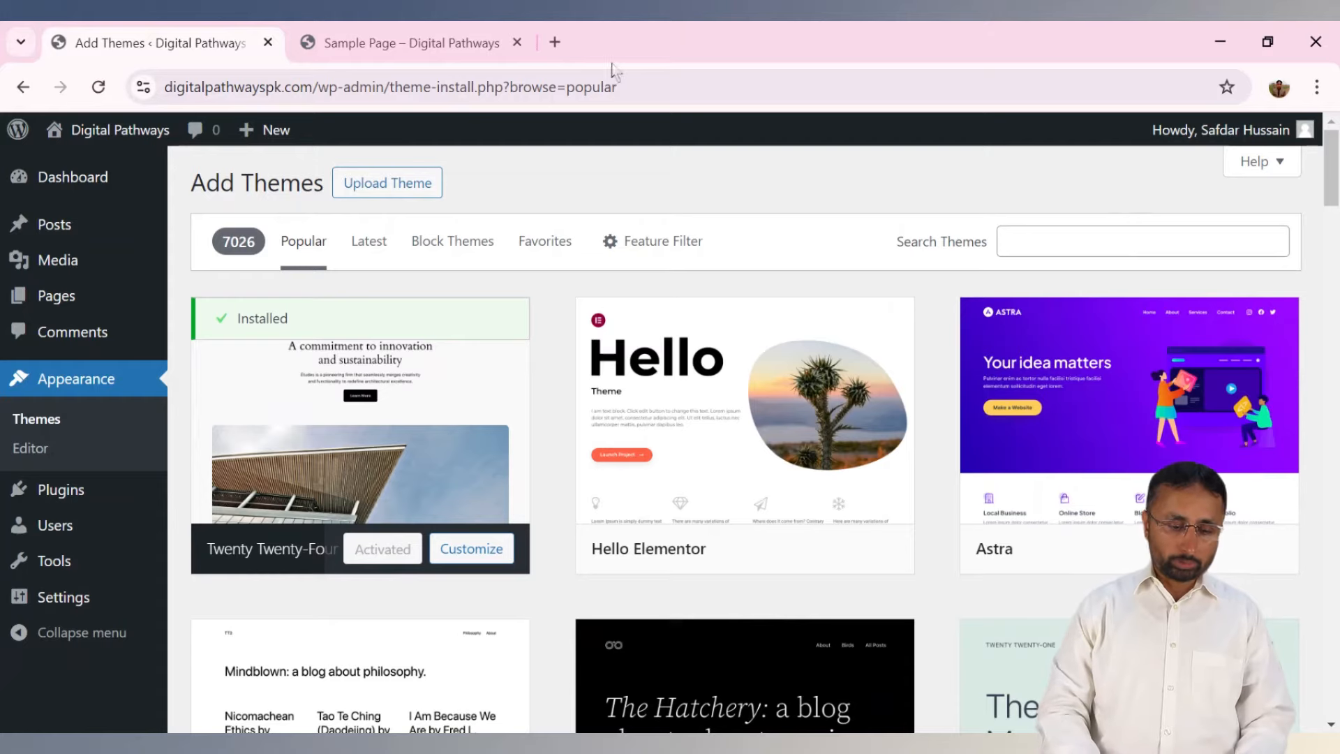
Reveal the Upload Theme zip area and scroll down to the Kadence card.
left_click(370, 195)
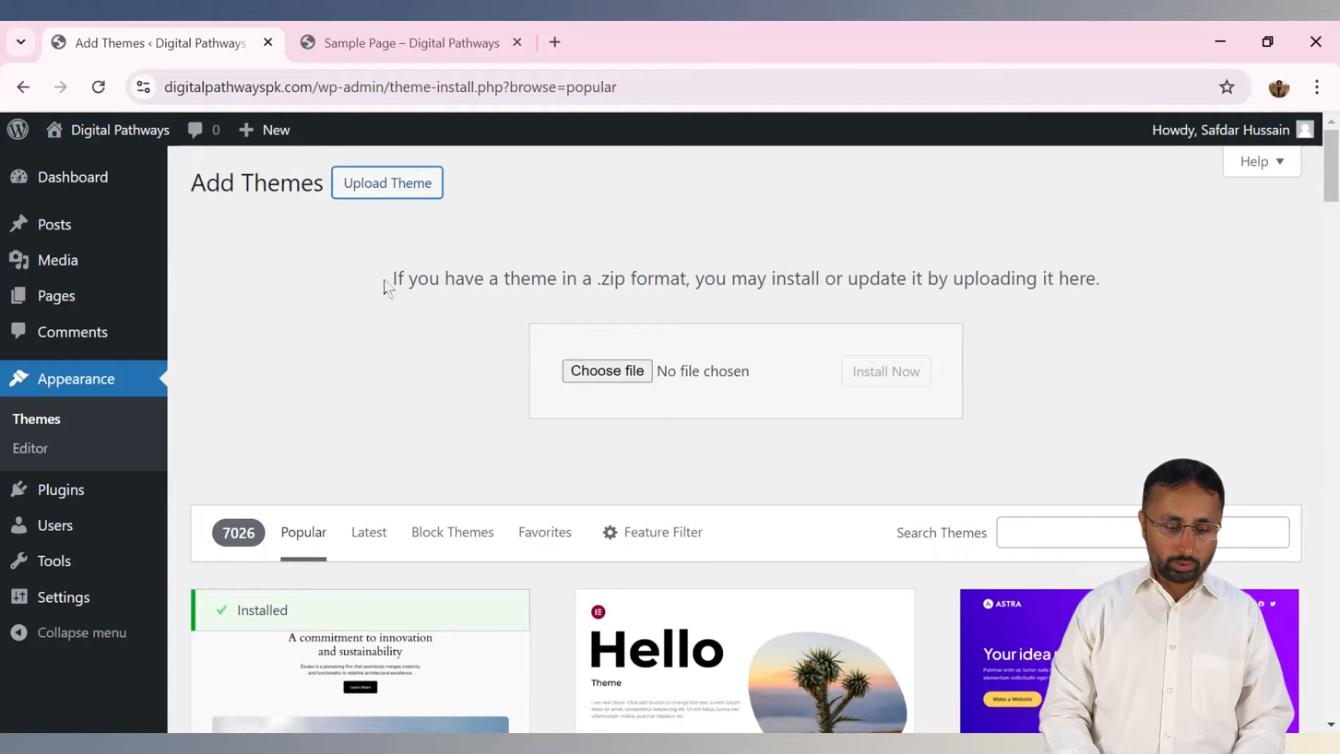
scroll(765, 438, "down", 5)
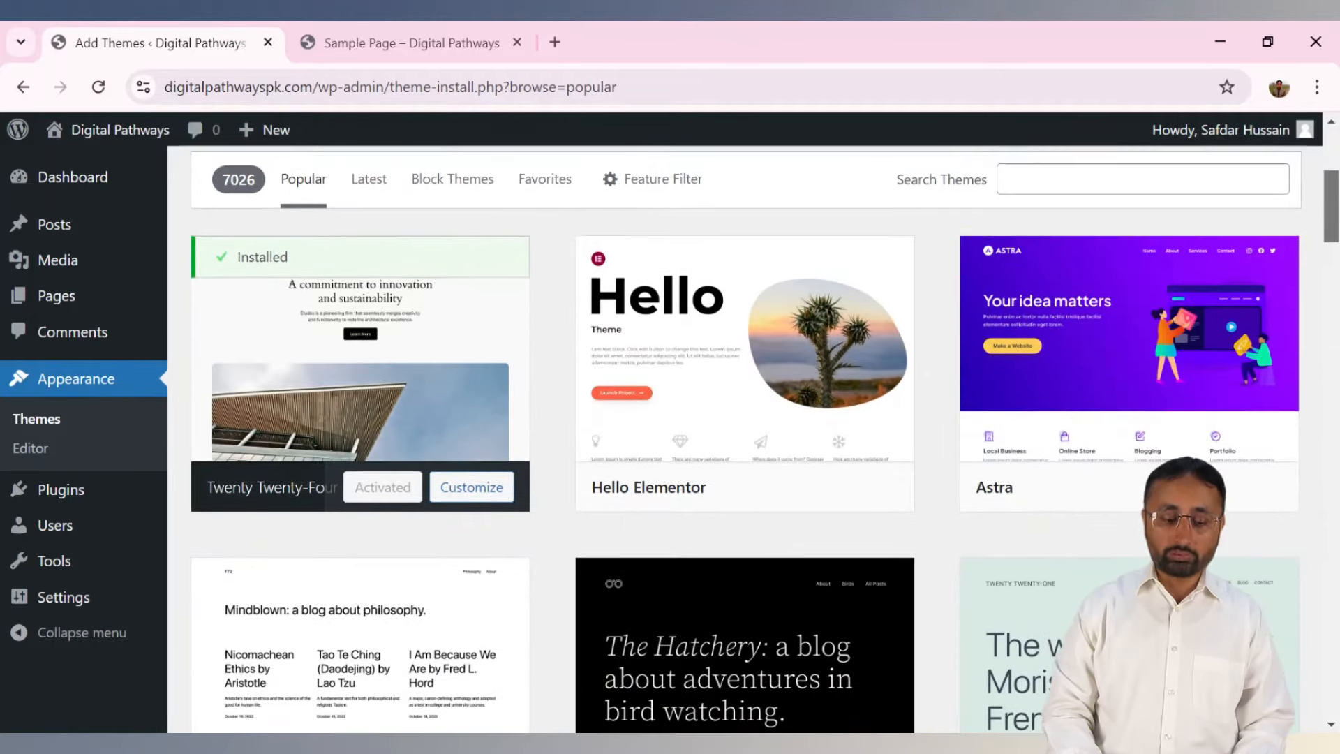
scroll(745, 438, "down", 3)
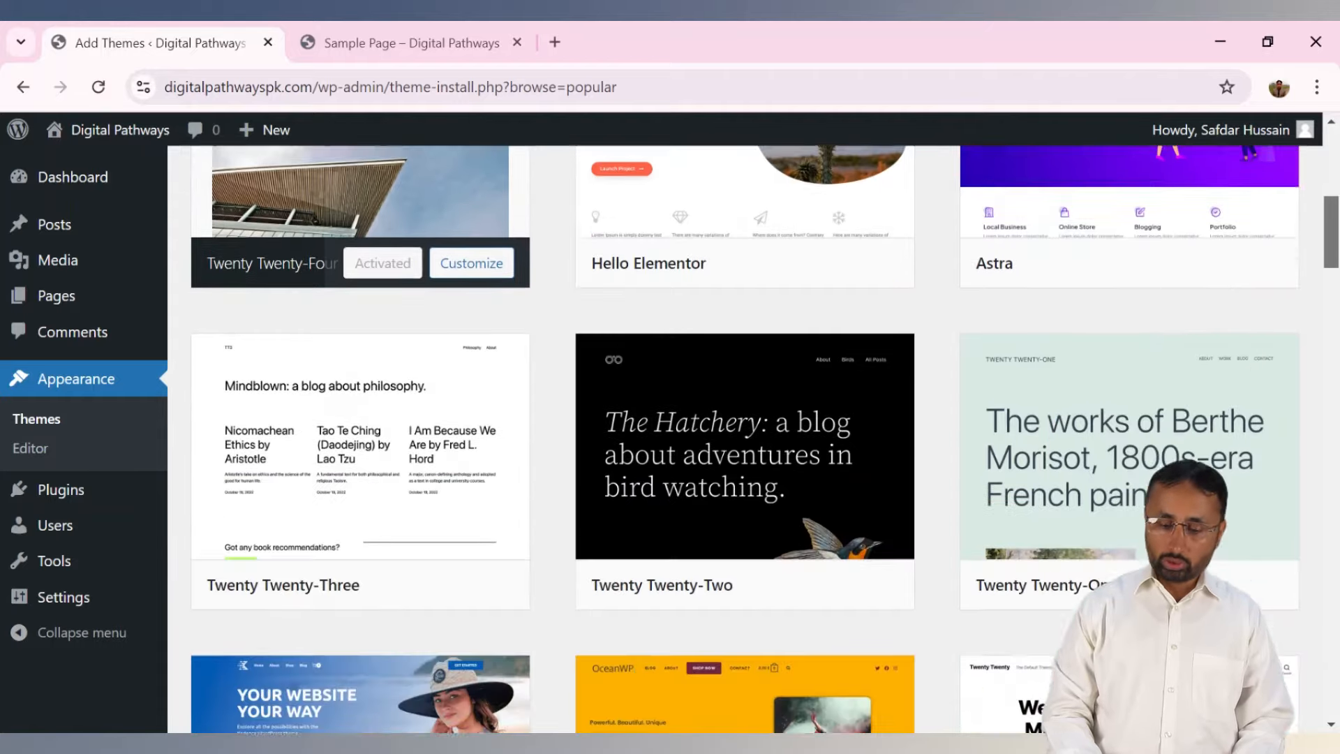
scroll(745, 439, "down", 5)
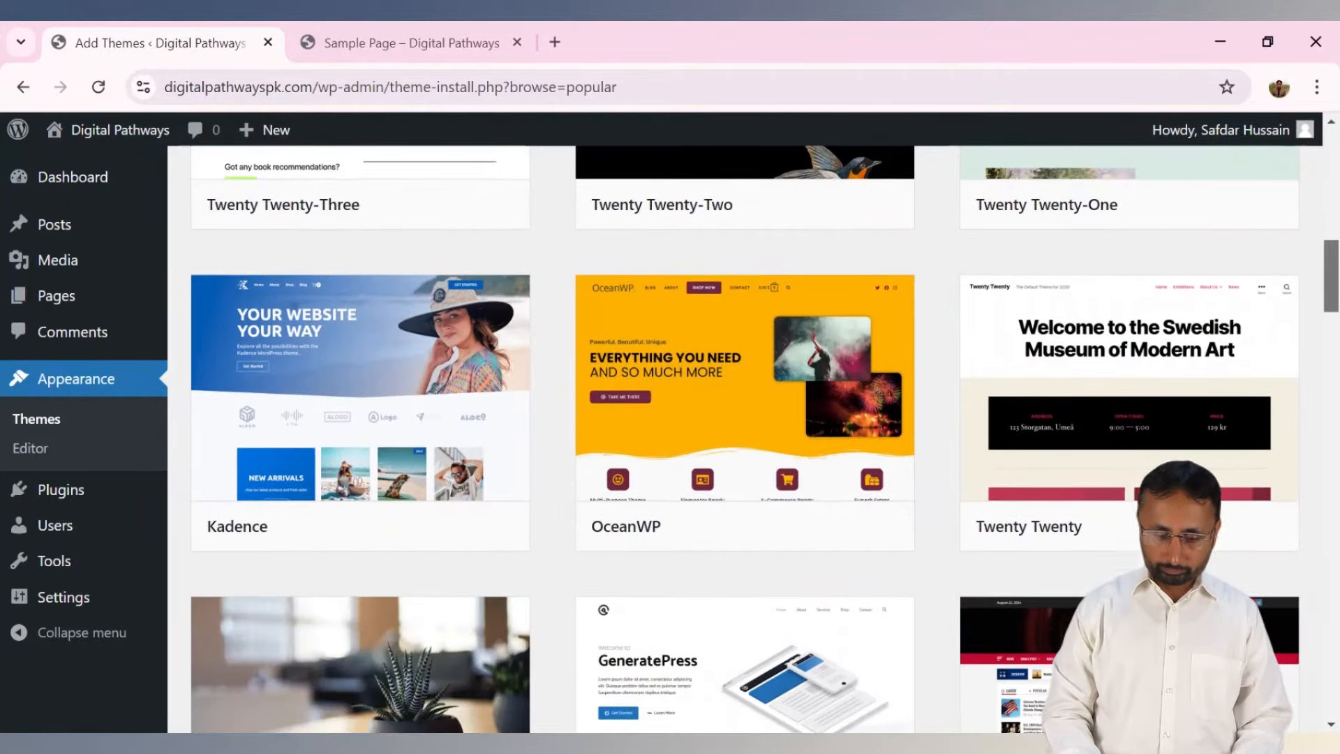
scroll(296, 453, "up", 1)
mouse_move(297, 454)
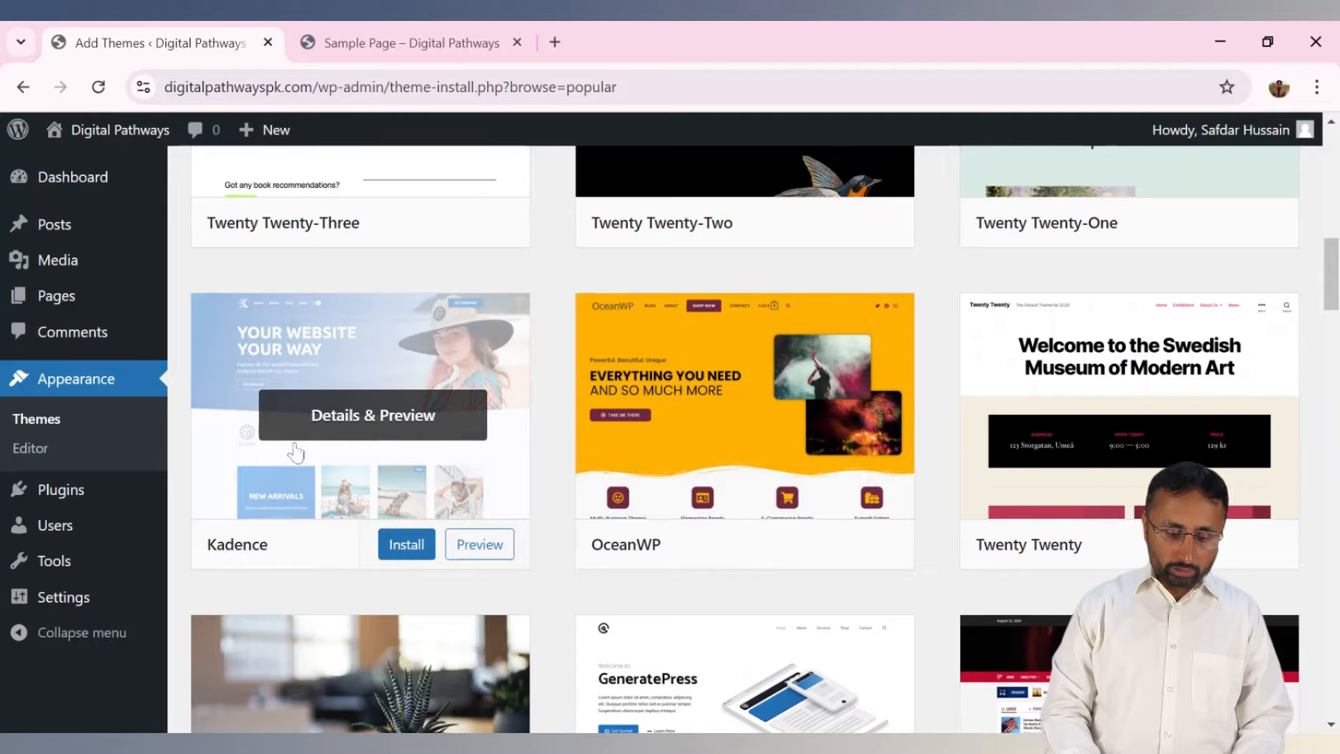
Open Kadence's Details & Preview and scroll its version 1.2.9 demo preview.
left_click(357, 473)
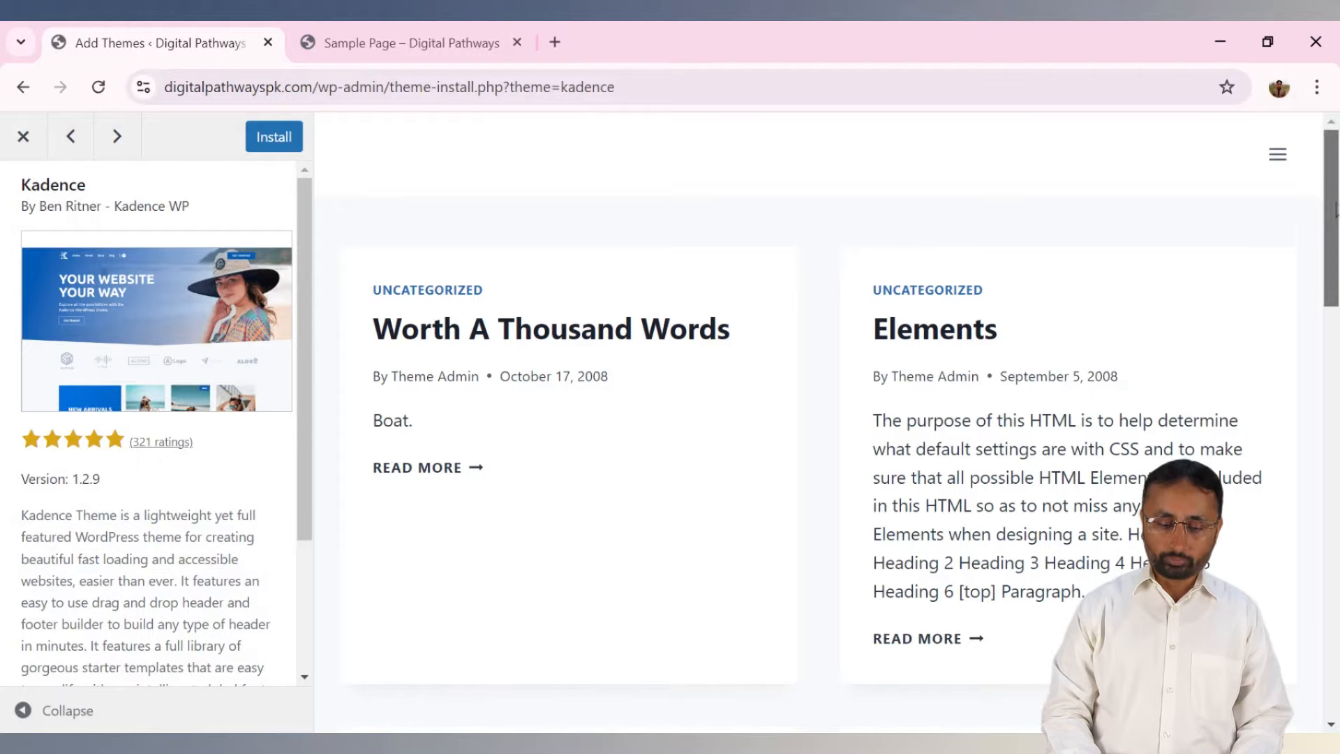
mouse_move(1335, 209)
left_mouse_down()
mouse_move(1335, 624)
mouse_move(1334, 216)
left_mouse_up()
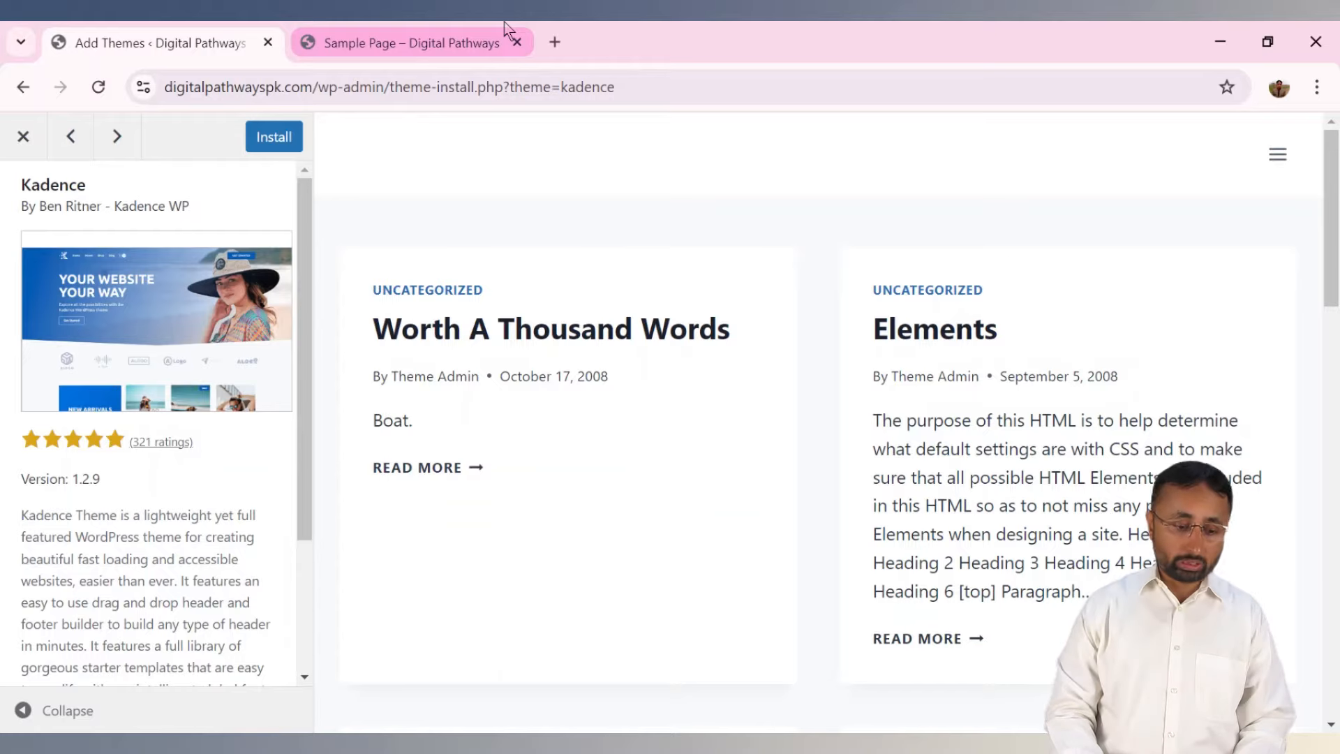
Search the web for 'kedance the' and reach the Kadence Theme page on kadencewp.com.
left_click(473, 56)
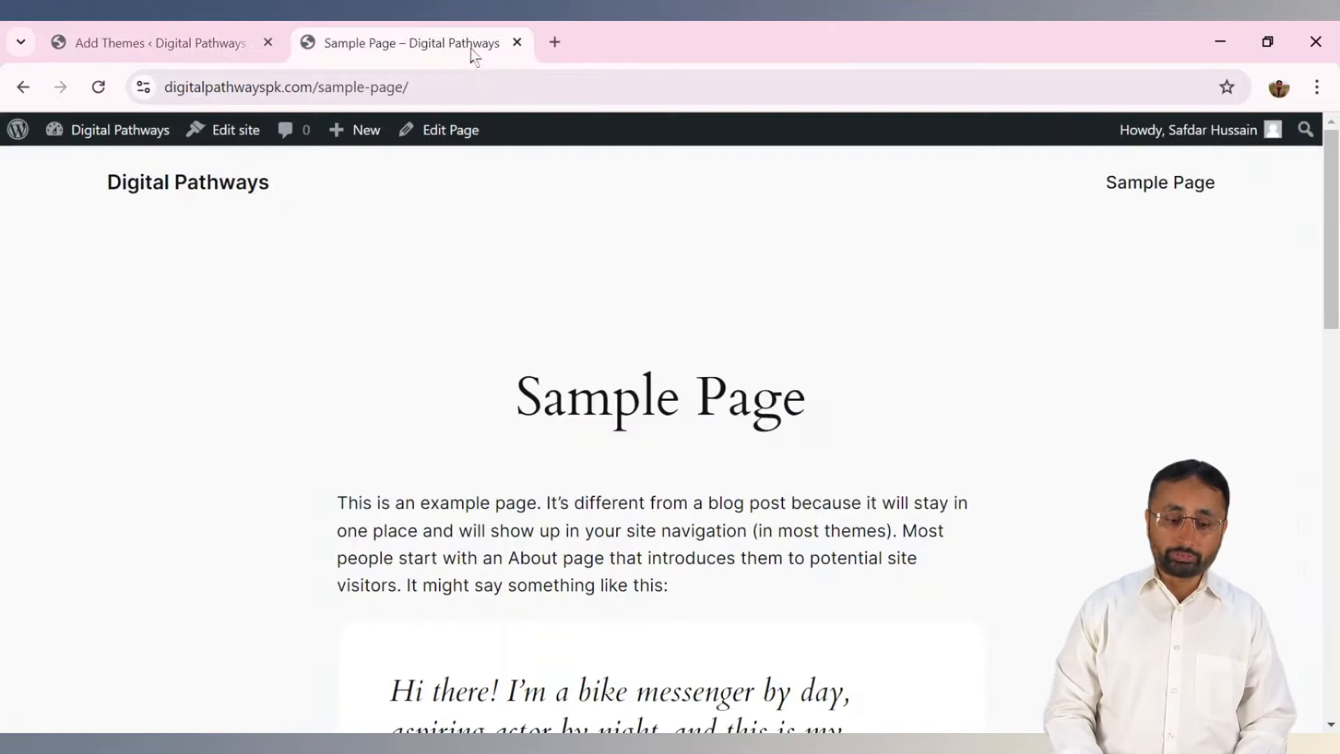
left_click(394, 85)
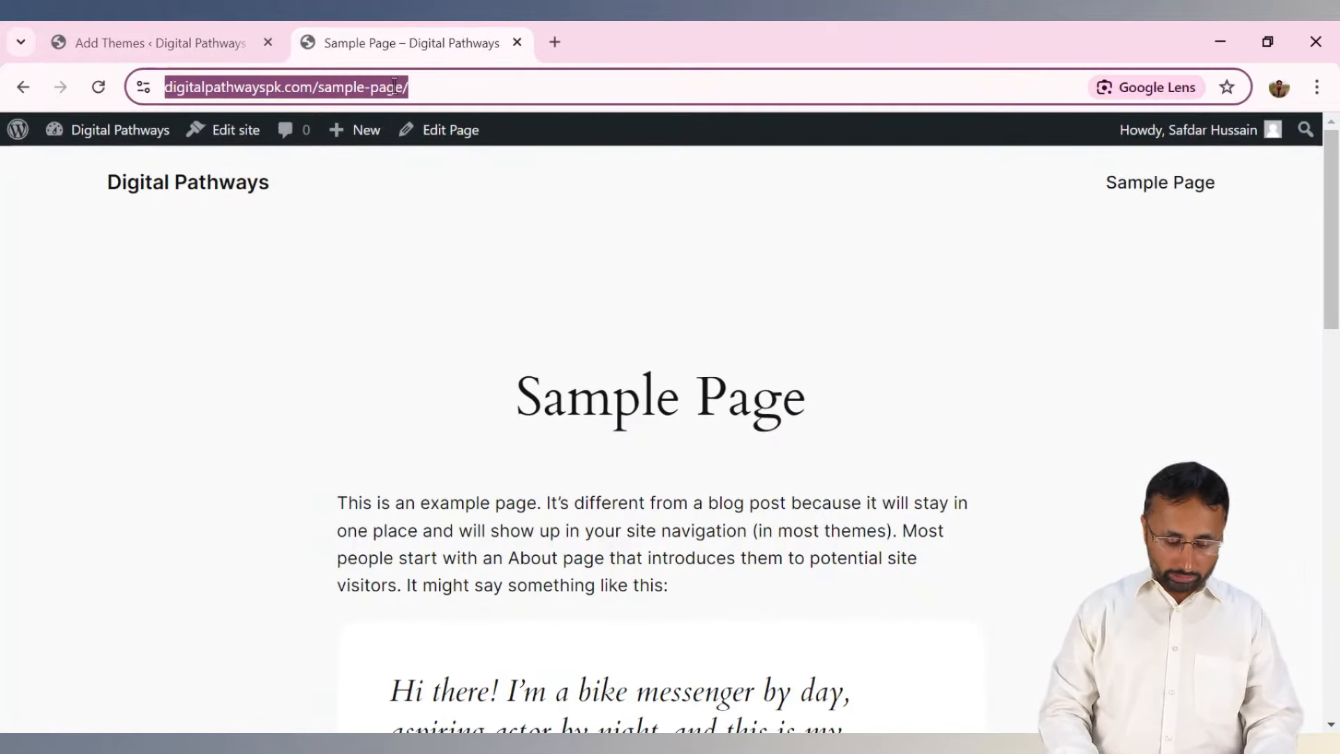
type("kedance theme")
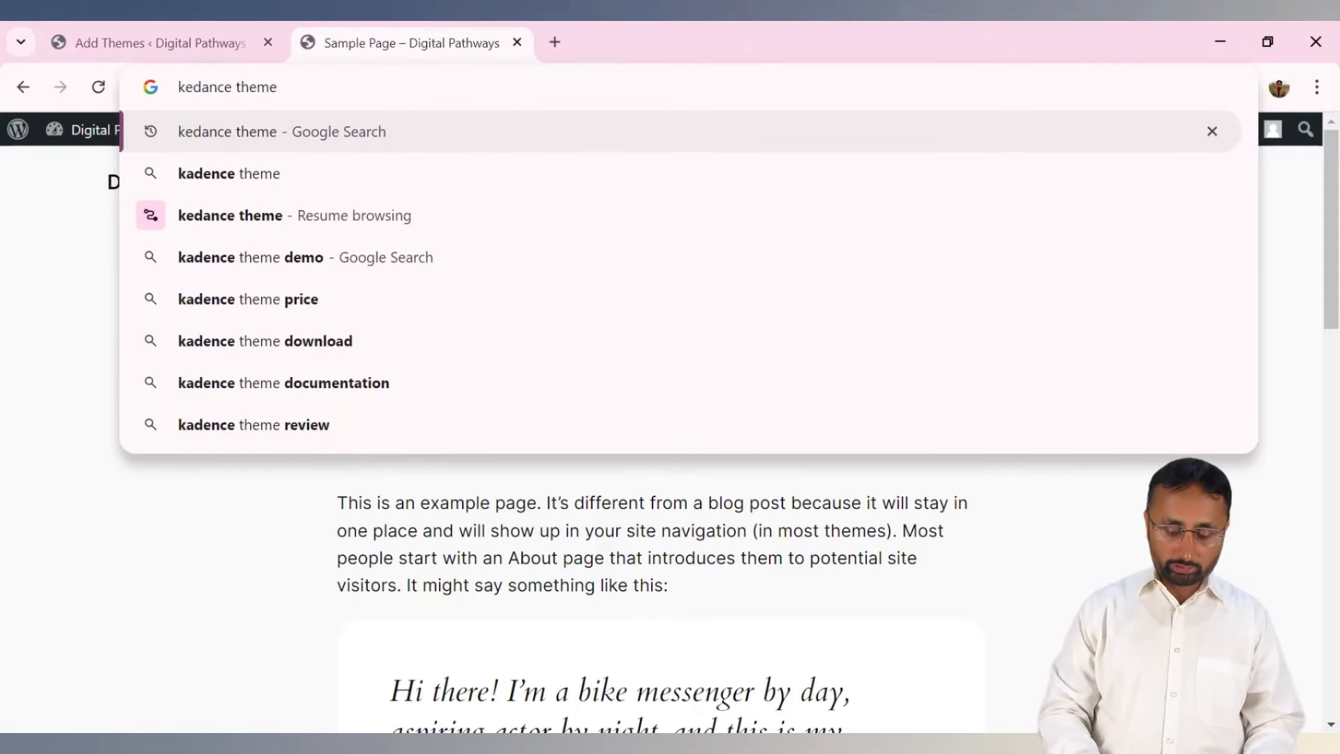
key("Return")
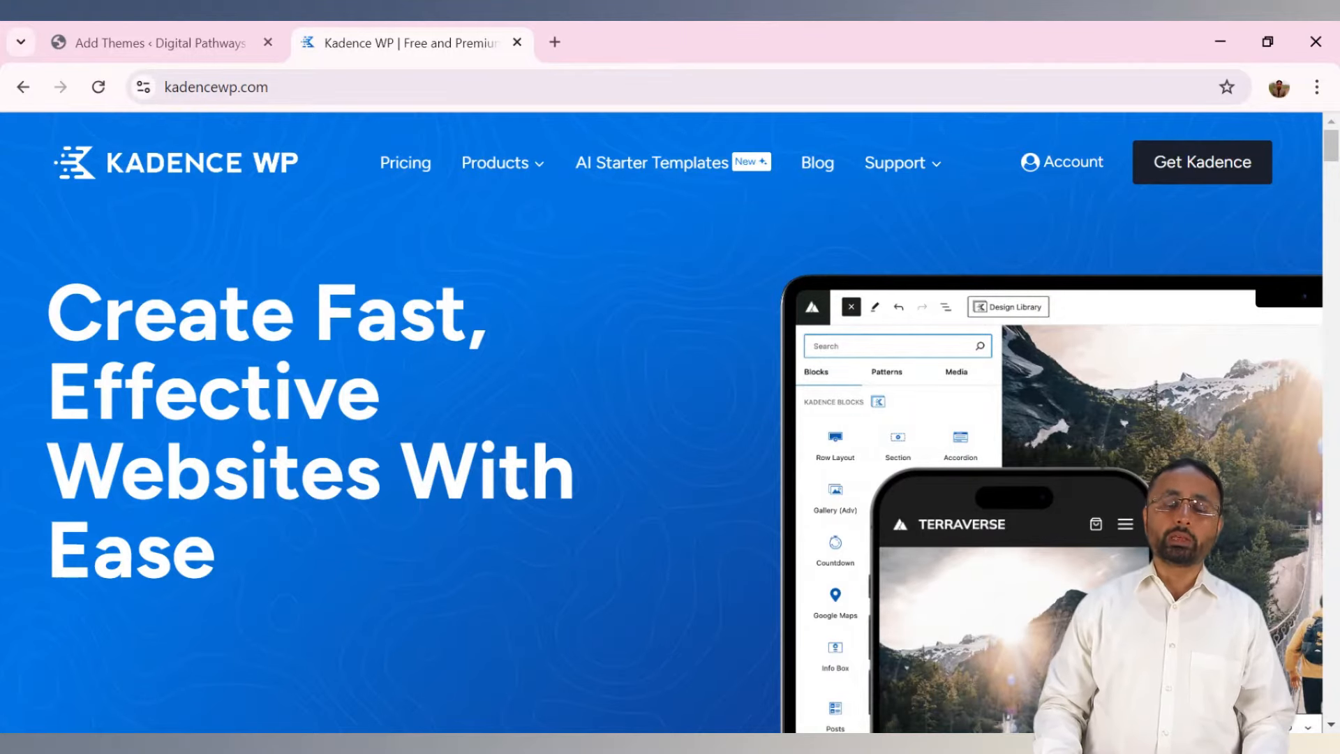
mouse_move(503, 164)
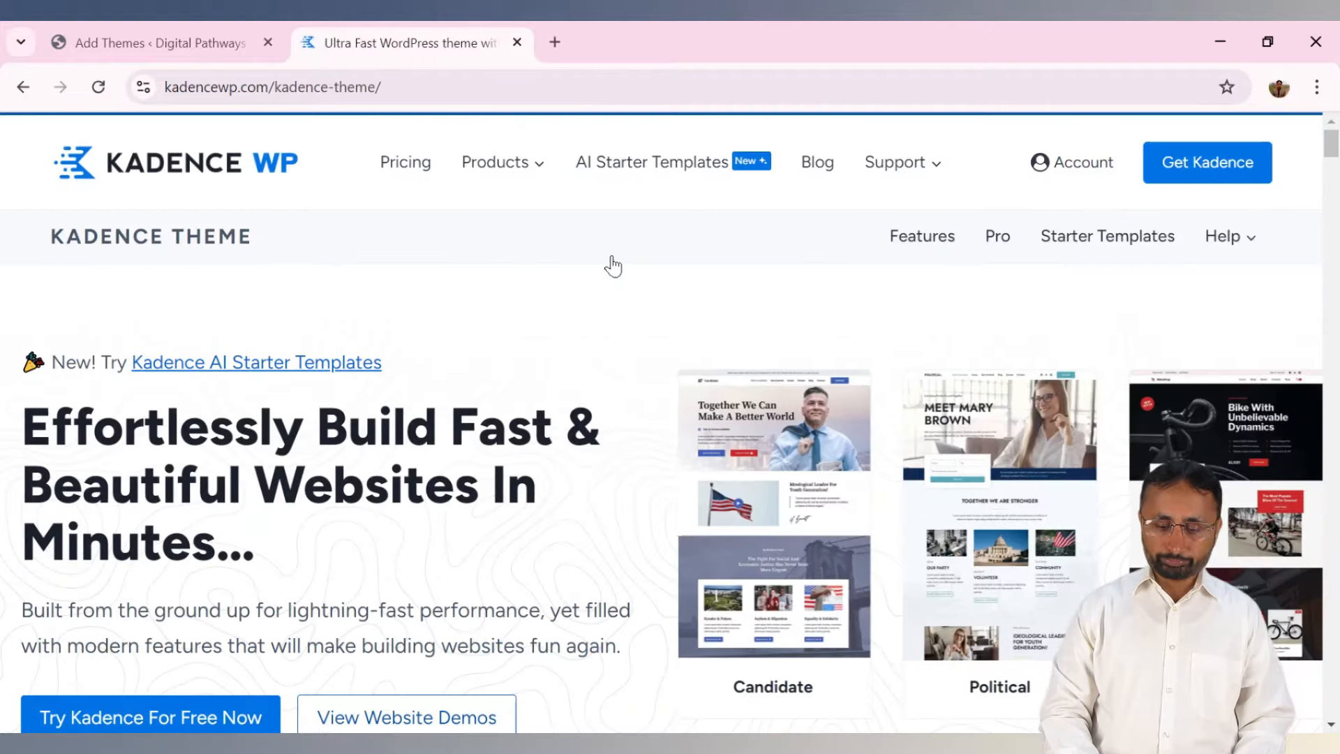
scroll(888, 448, "down", 4)
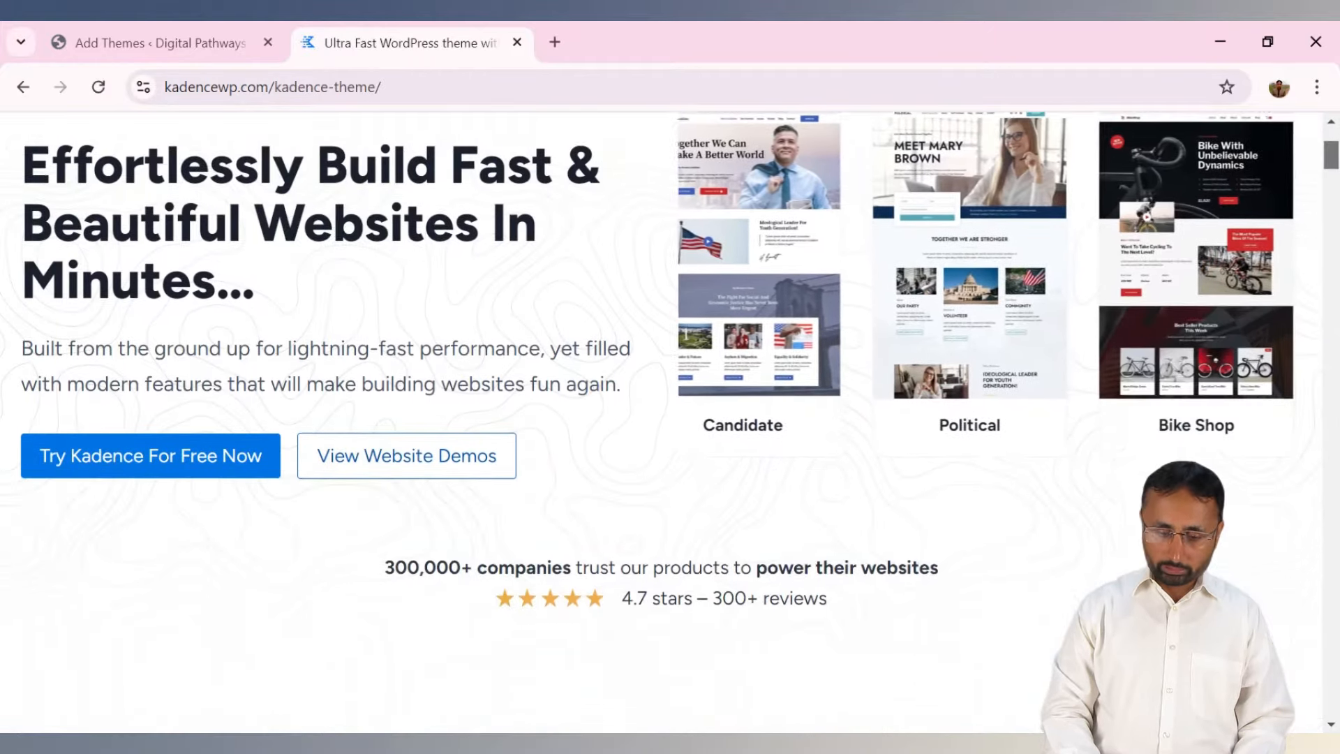
scroll(889, 448, "up", 3)
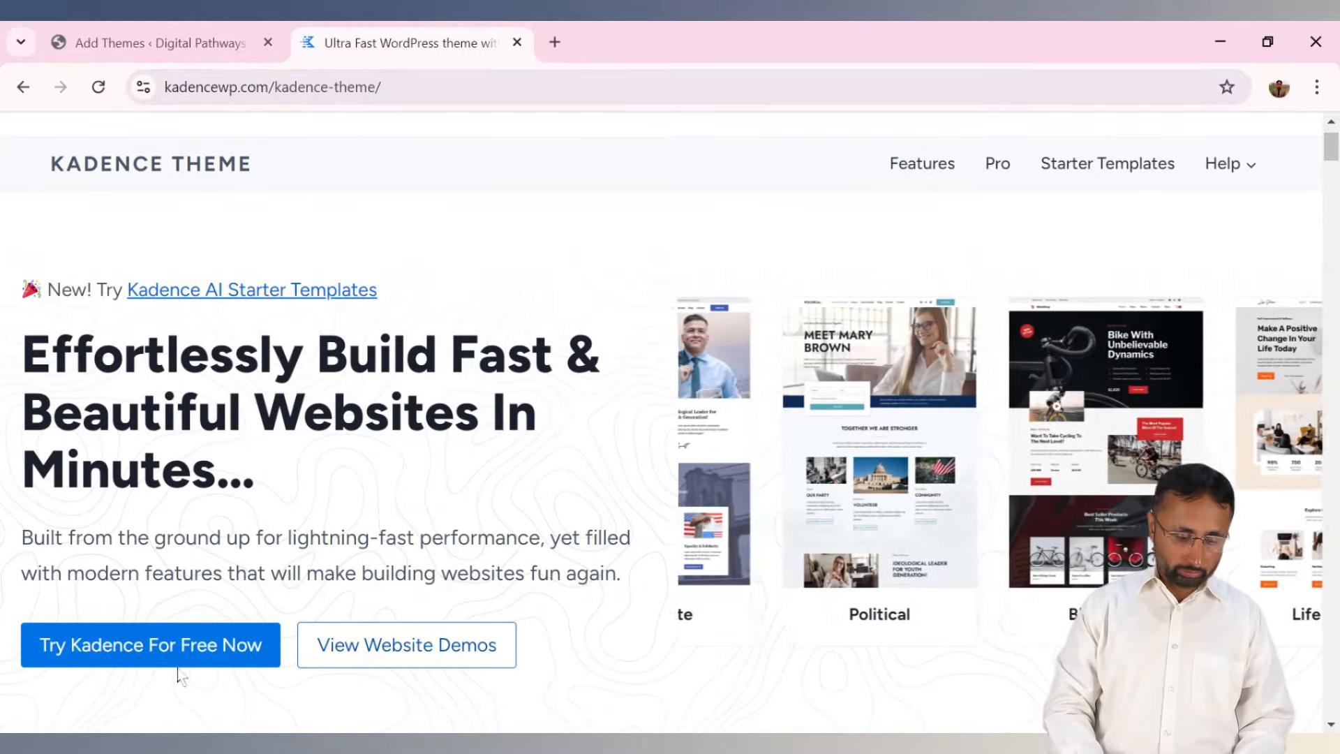
Open the Kadence website demos gallery and filter it to Free starter templates.
left_click(371, 665)
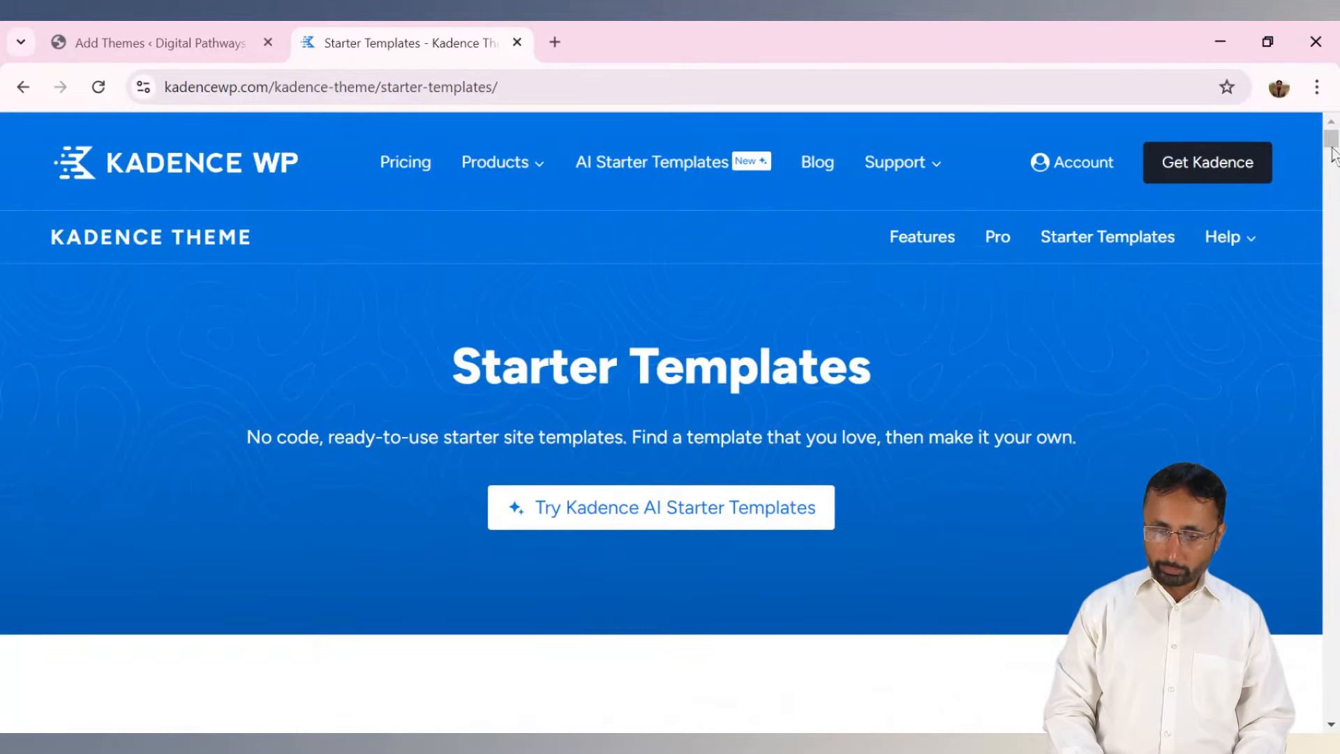
left_click_drag(462, 377, 884, 359)
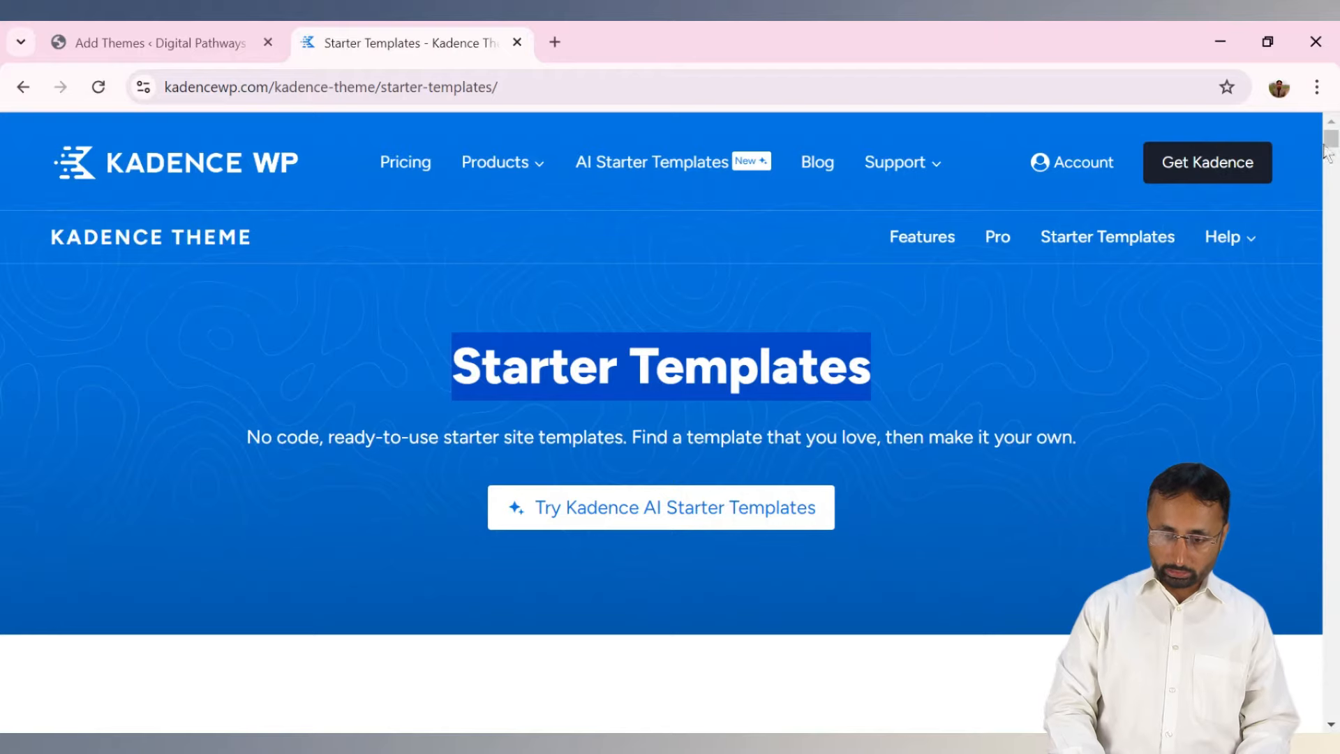
left_click_drag(1330, 144, 1334, 160)
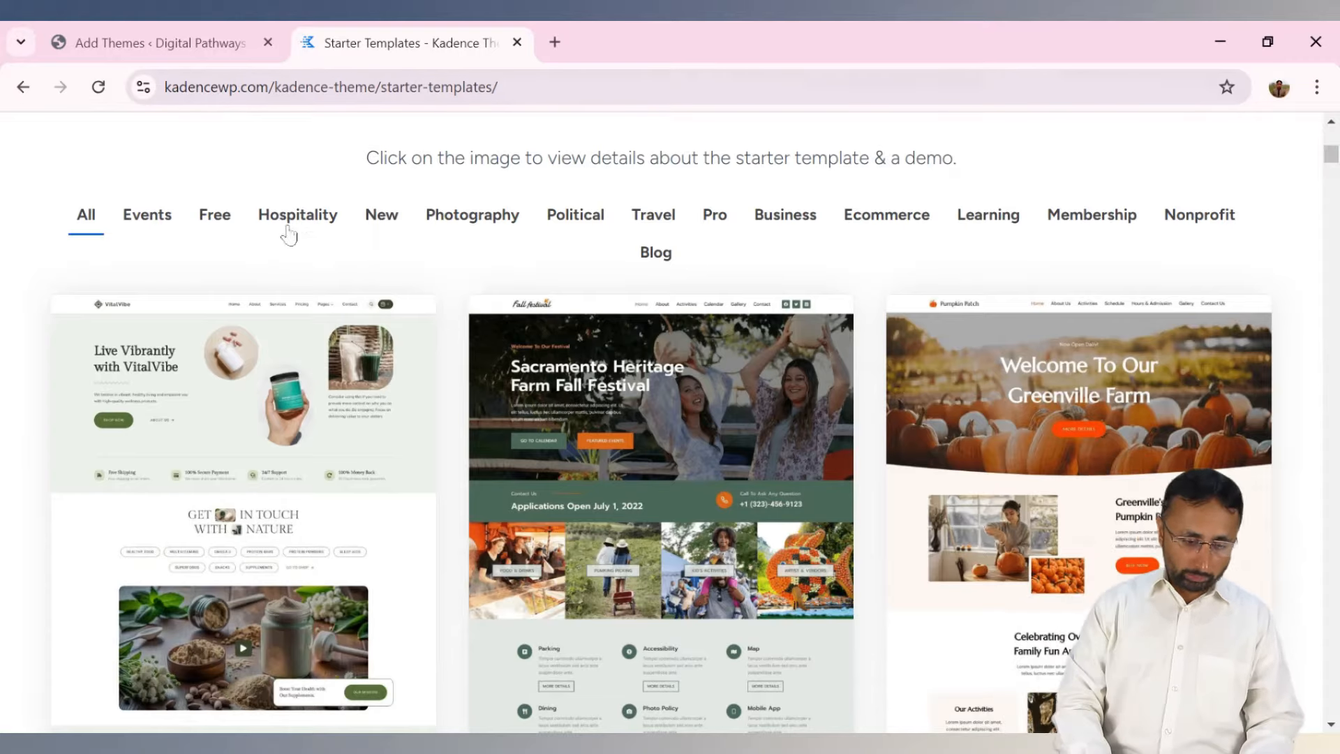
left_click(212, 225)
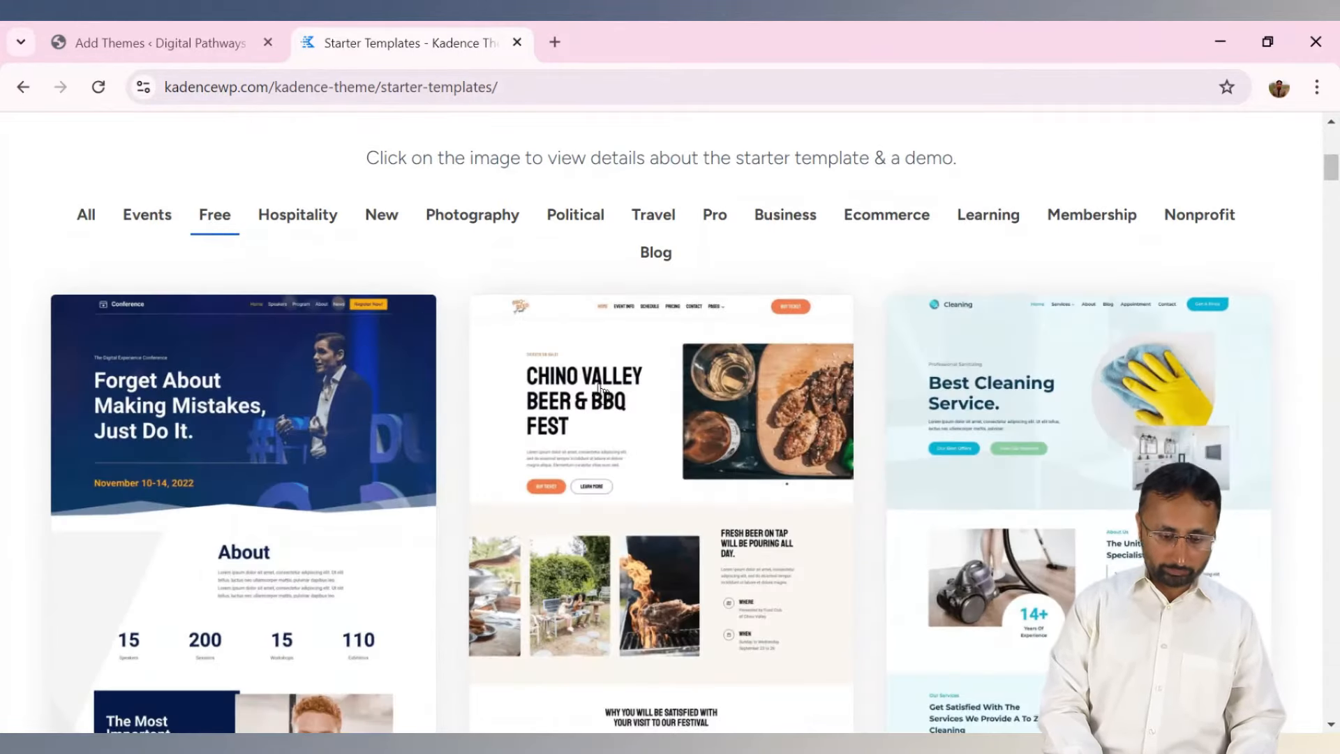
Scroll down the free templates grid to the Course template.
left_click_drag(1333, 168, 1333, 173)
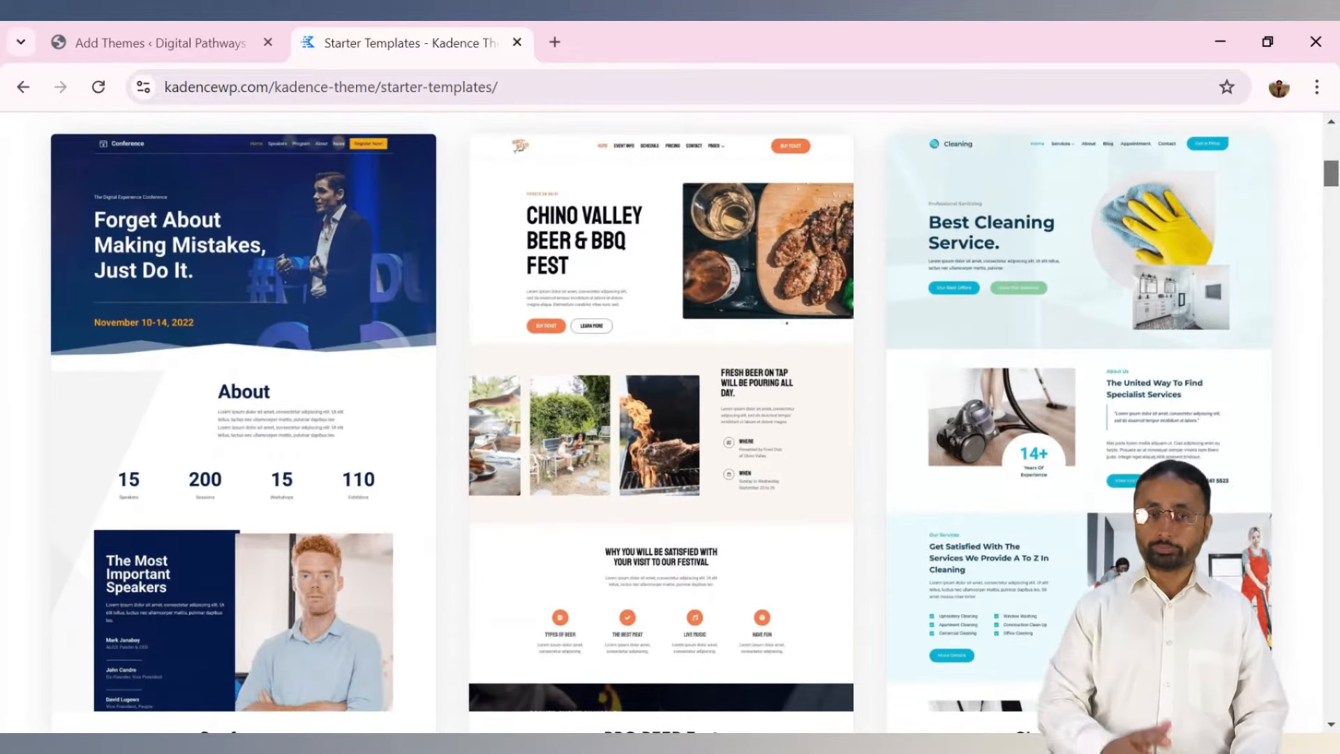
left_click_drag(1332, 173, 1331, 428)
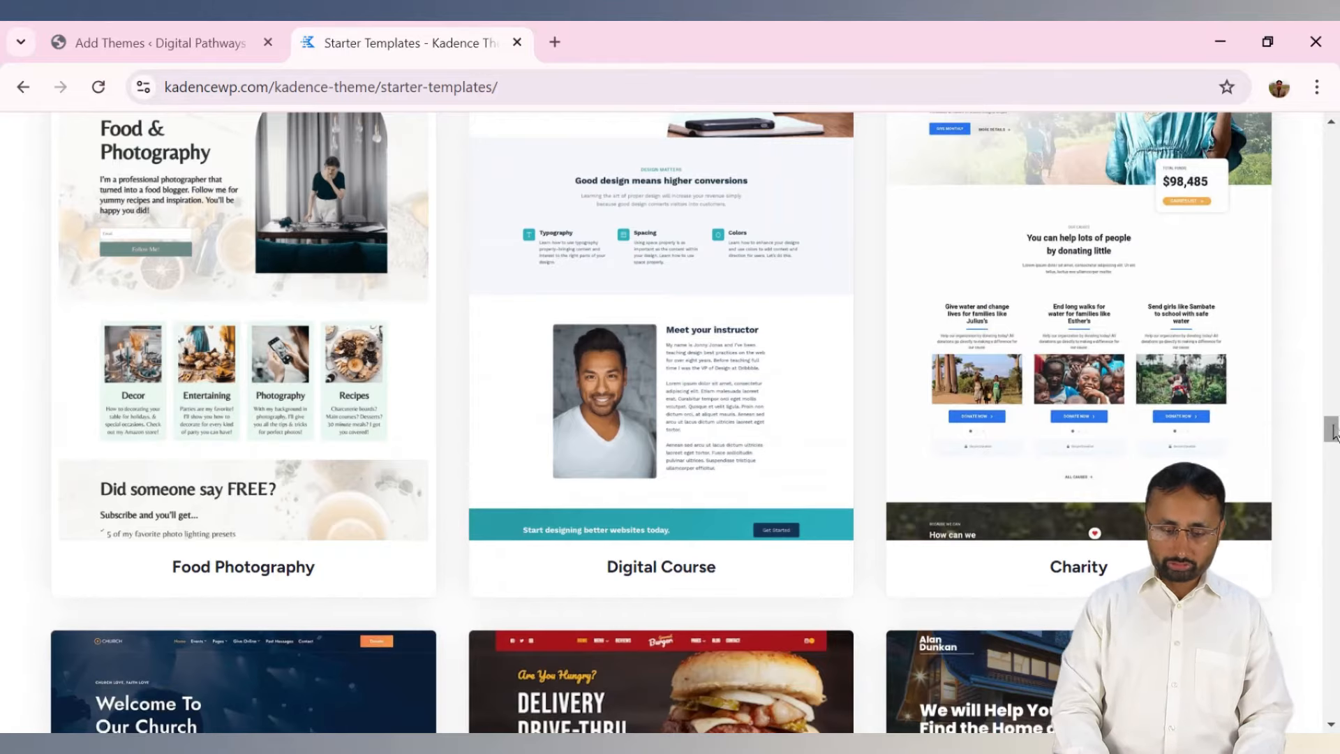
left_click_drag(1333, 430, 1334, 447)
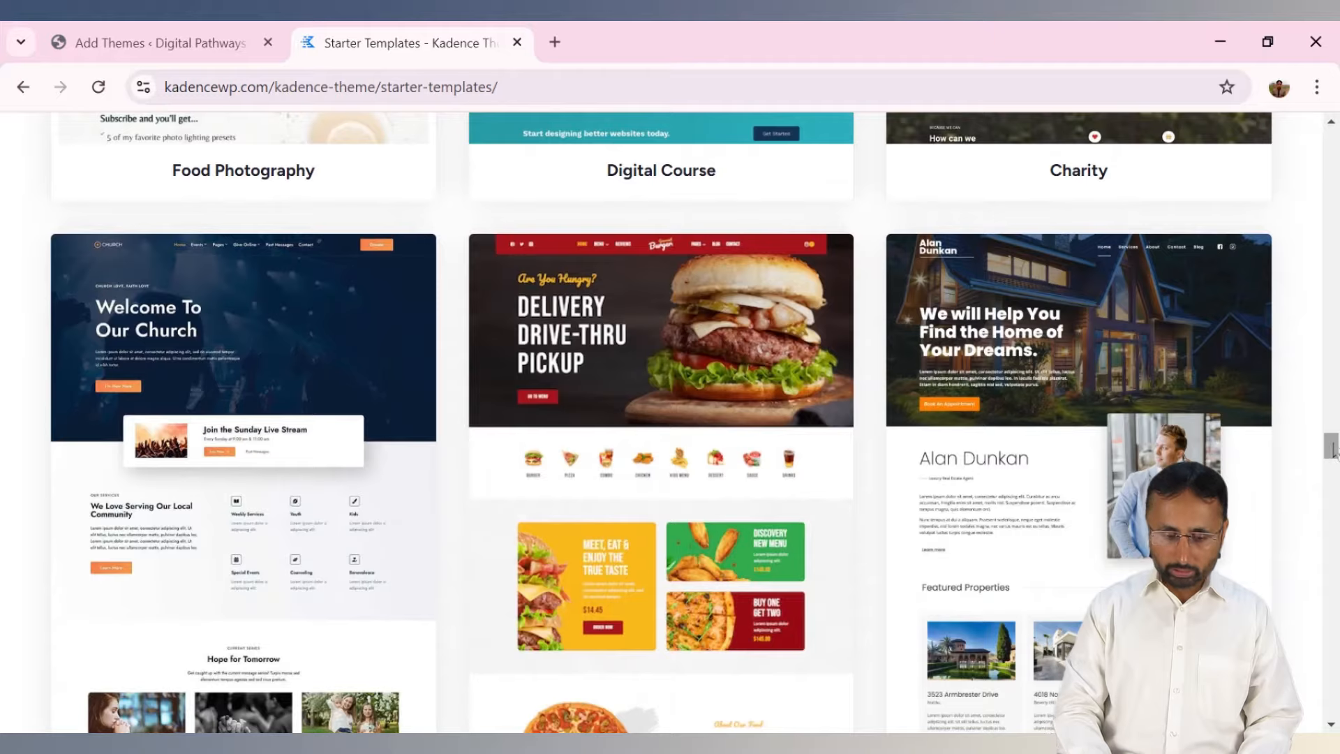
left_click_drag(1334, 452, 1334, 484)
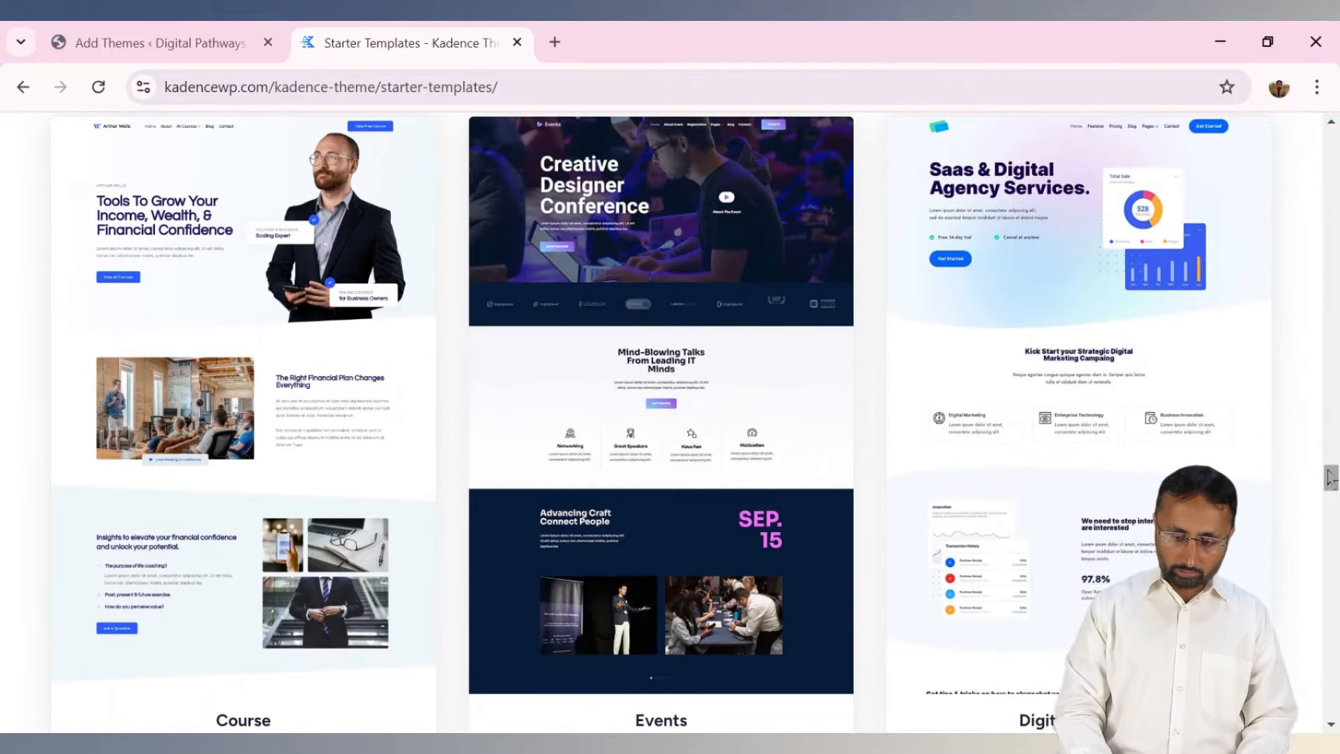
left_click_drag(1333, 485, 1333, 490)
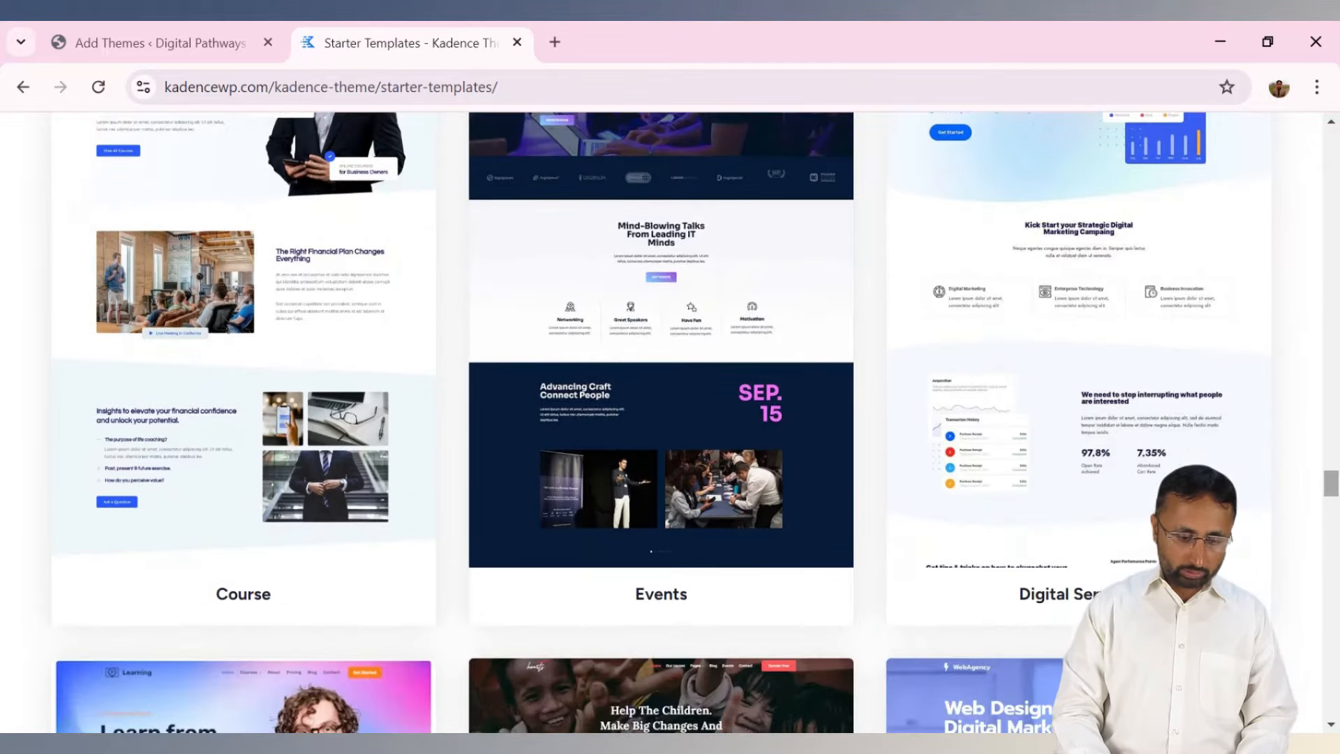
left_click(218, 319)
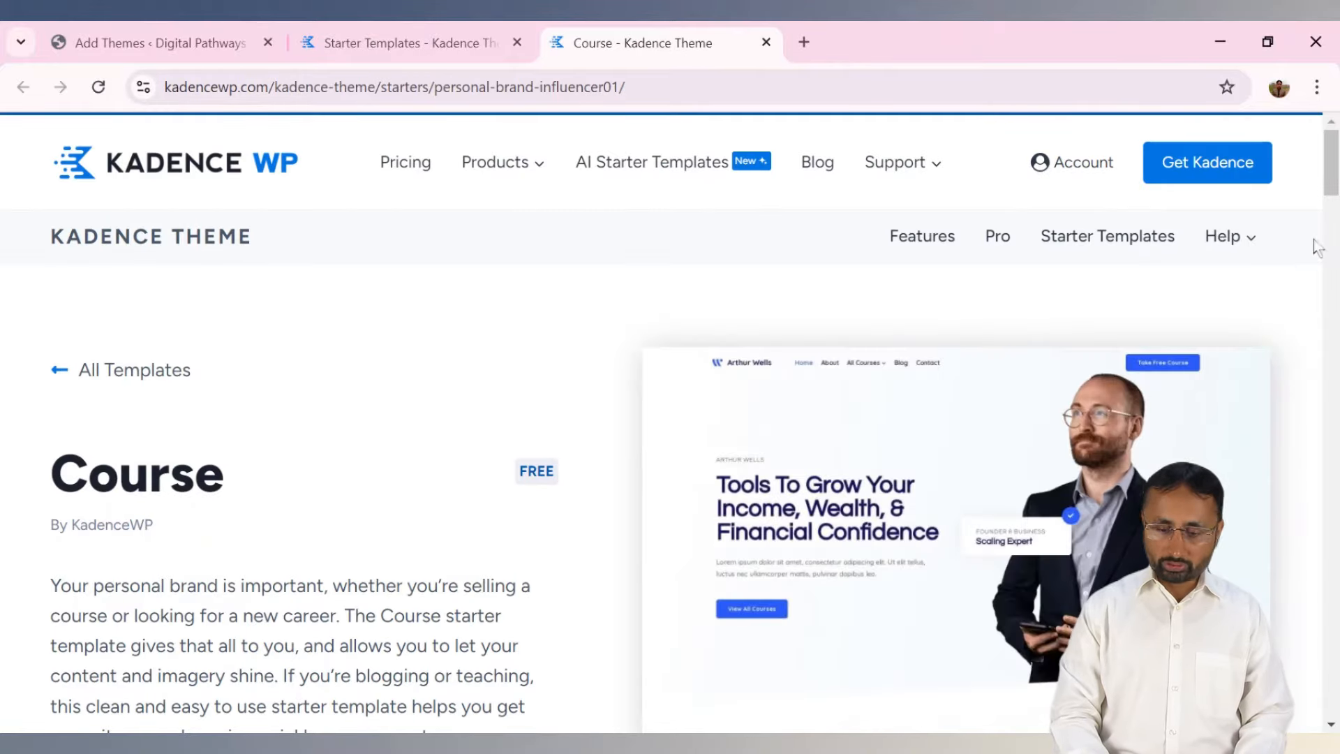
Preview the Course template's live demo in a new tab, scroll through it, then return to WordPress.
left_click_drag(1335, 184, 1336, 227)
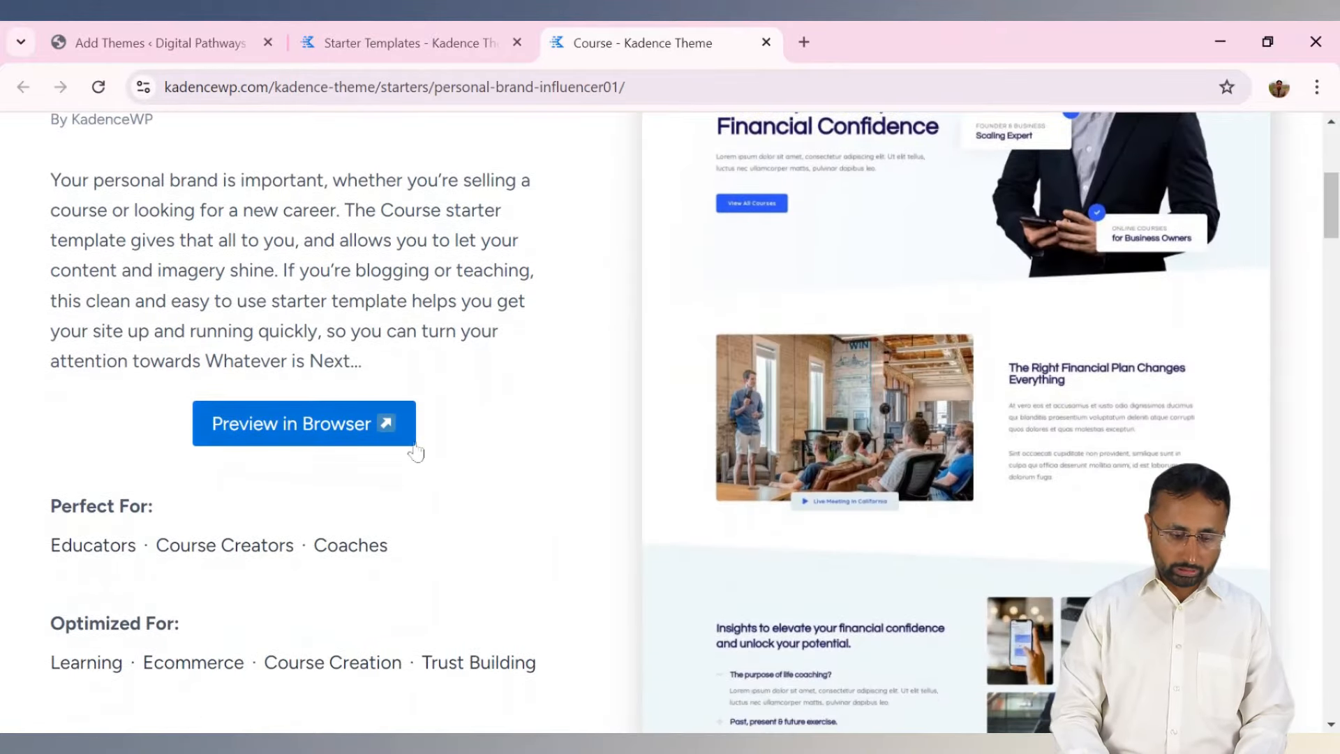
left_click(276, 422)
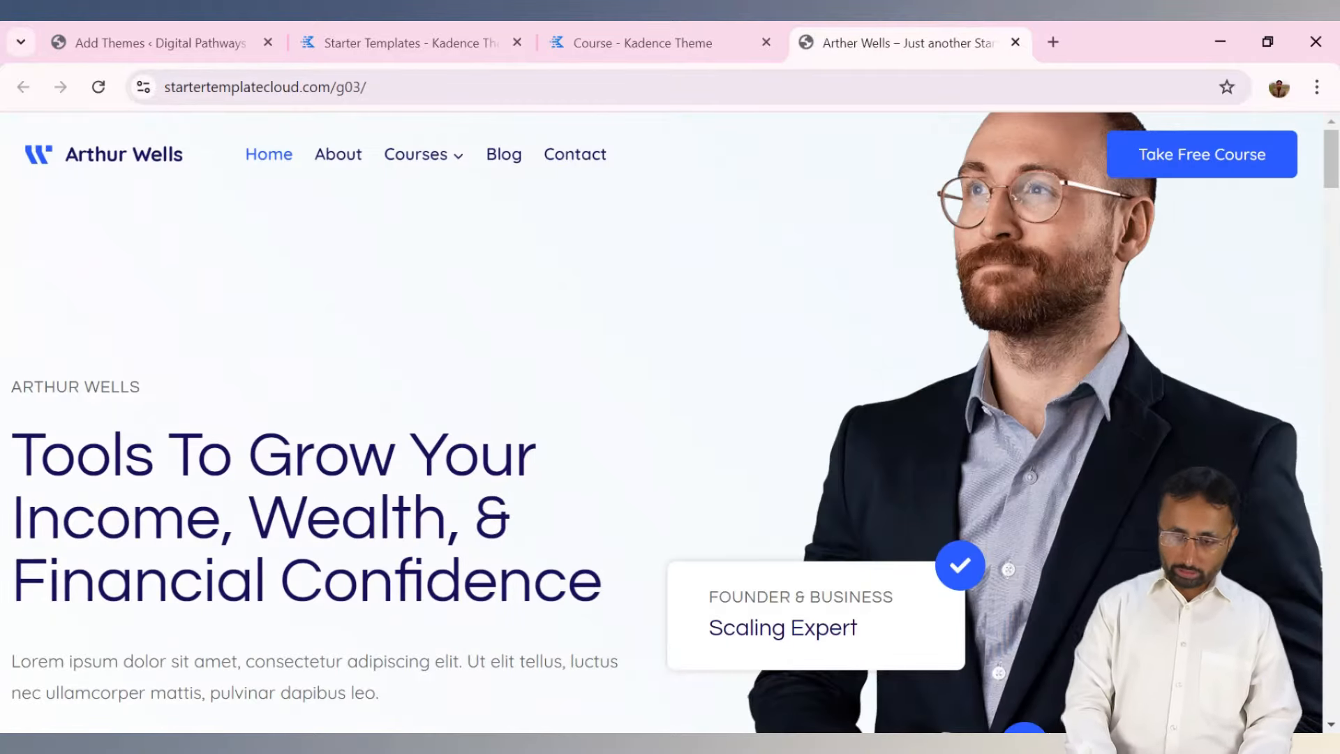
scroll(1337, 154, "down", 10)
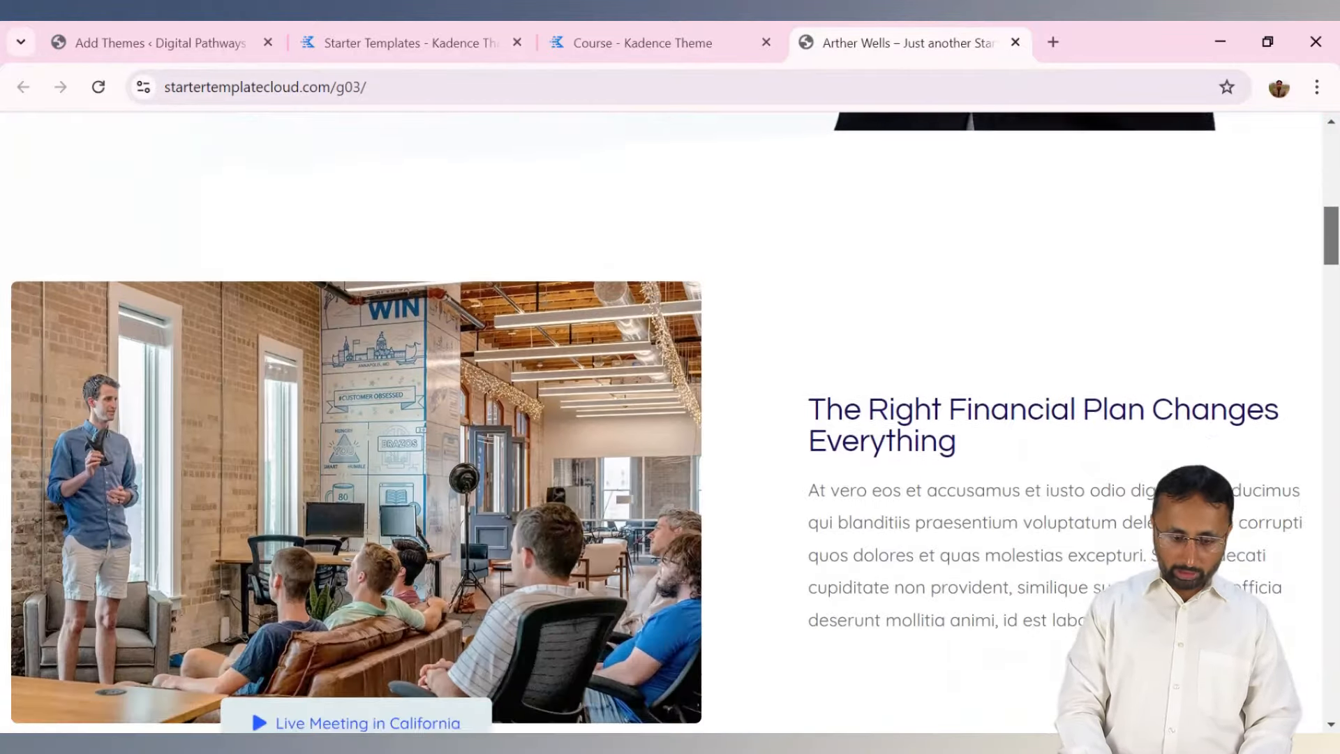
scroll(660, 422, "down", 15)
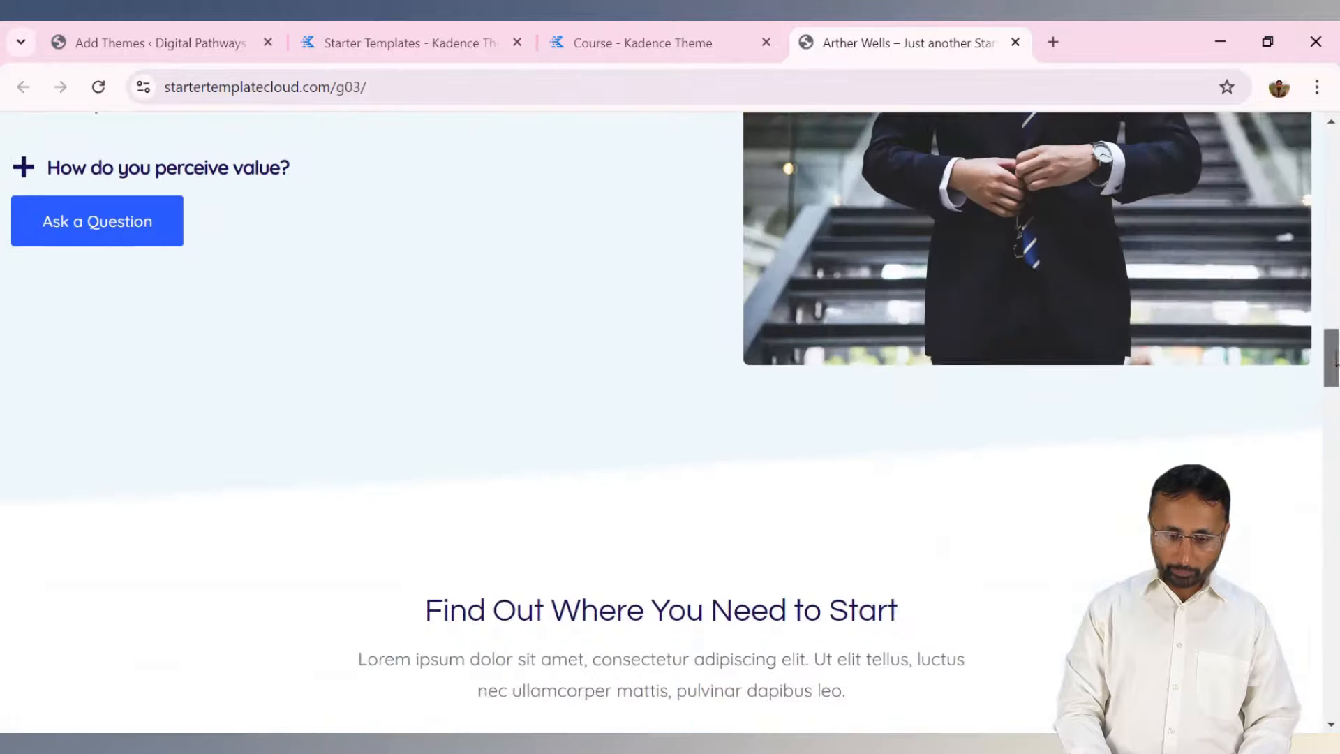
scroll(1334, 628, "down", 20)
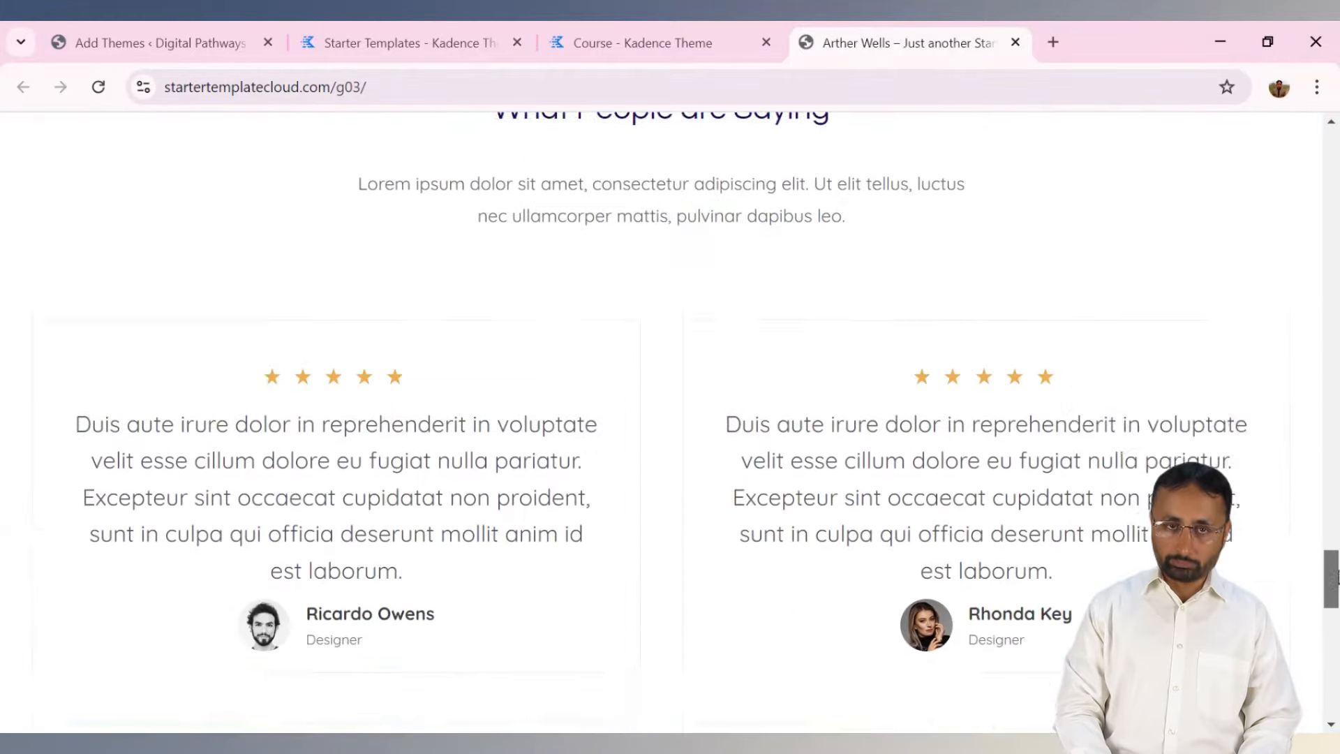
left_click_drag(1333, 628, 1334, 161)
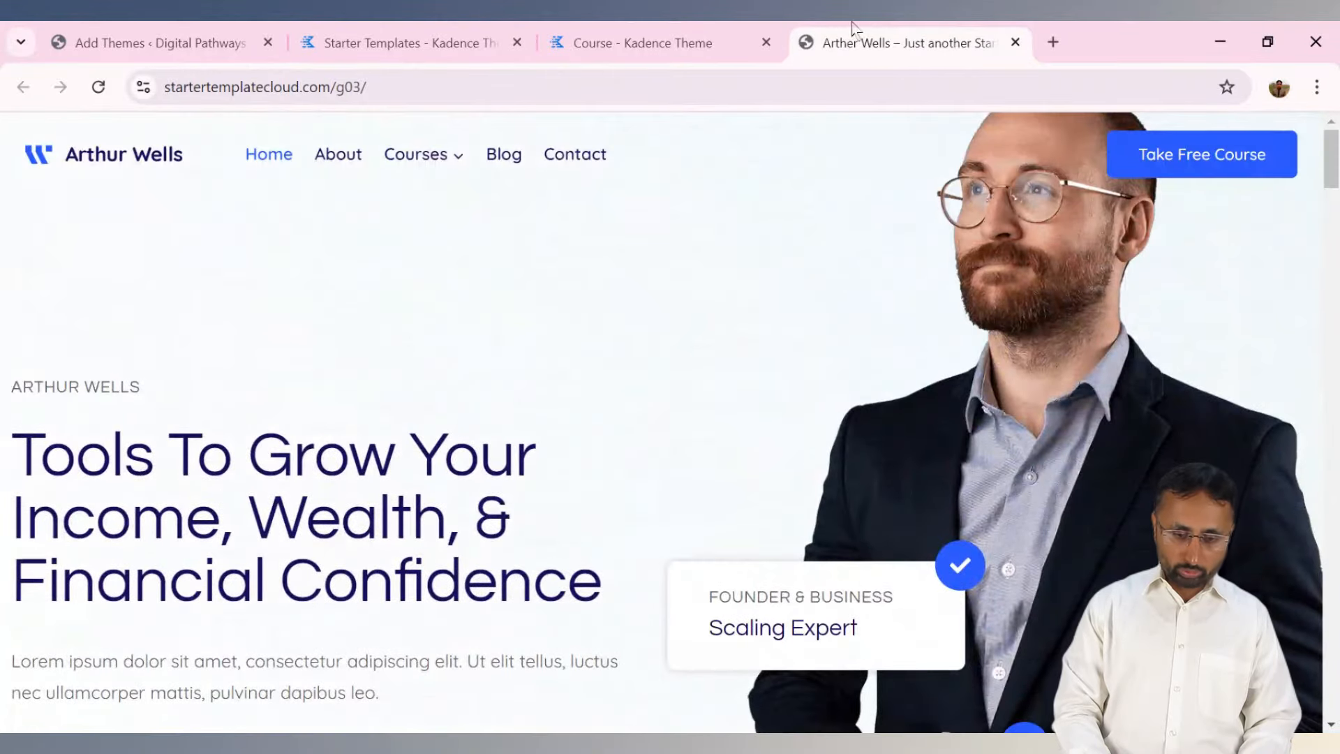
left_click(690, 28)
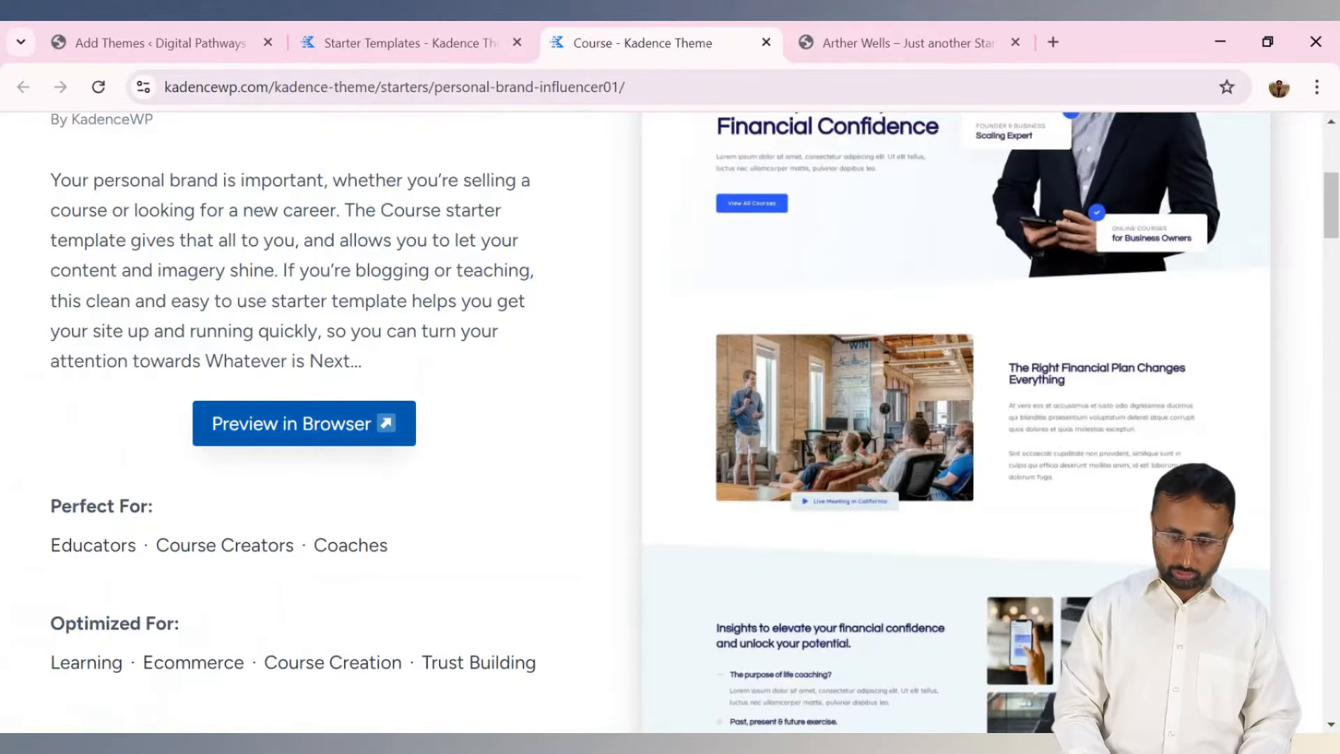
left_click_drag(1334, 222, 1333, 169)
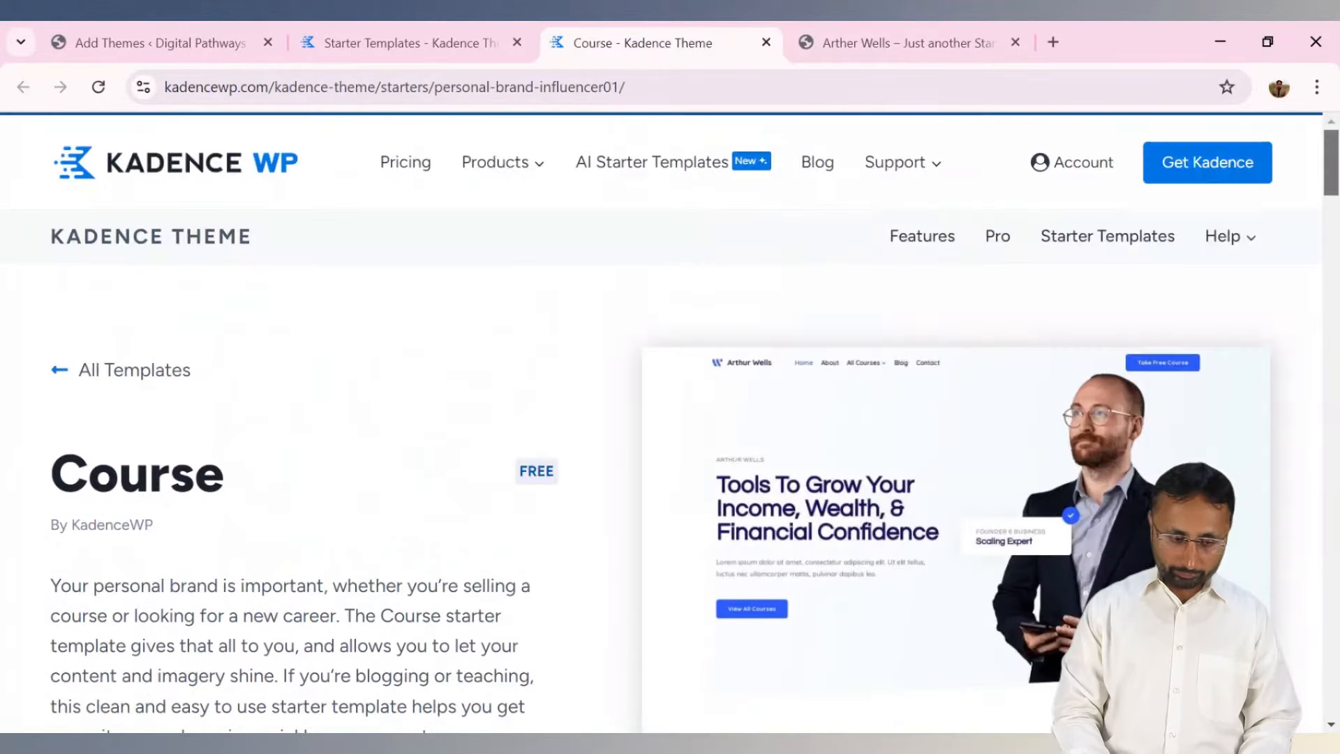
left_click(81, 38)
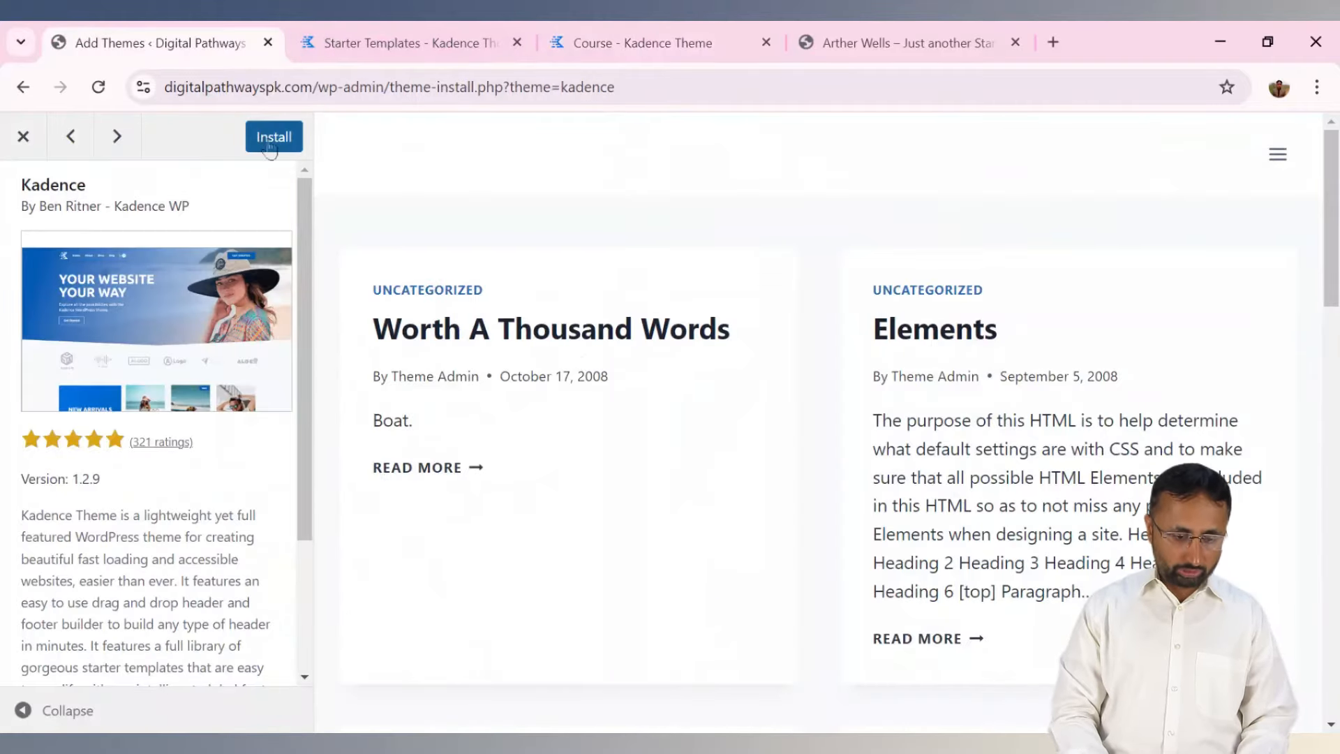
Close the theme preview and reopen Kadence's Details & Preview.
left_click(23, 136)
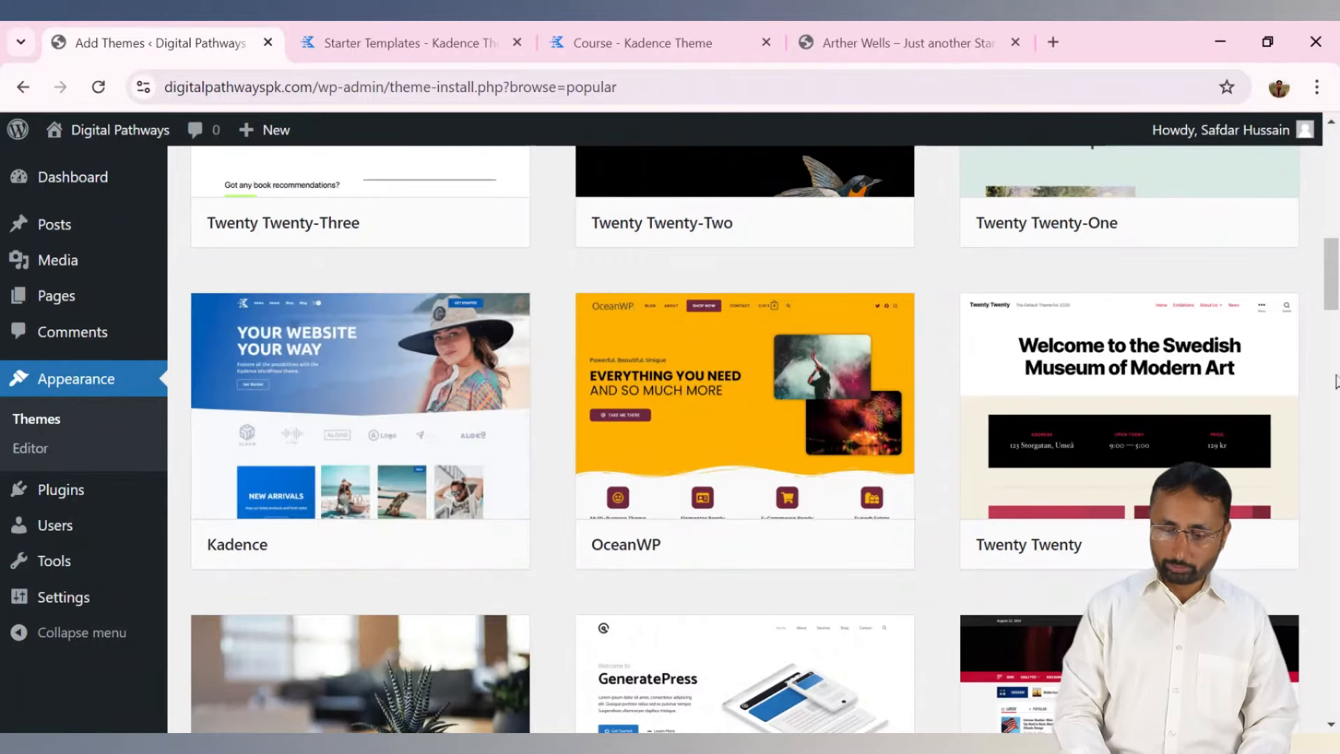
scroll(1330, 279, "up", 9)
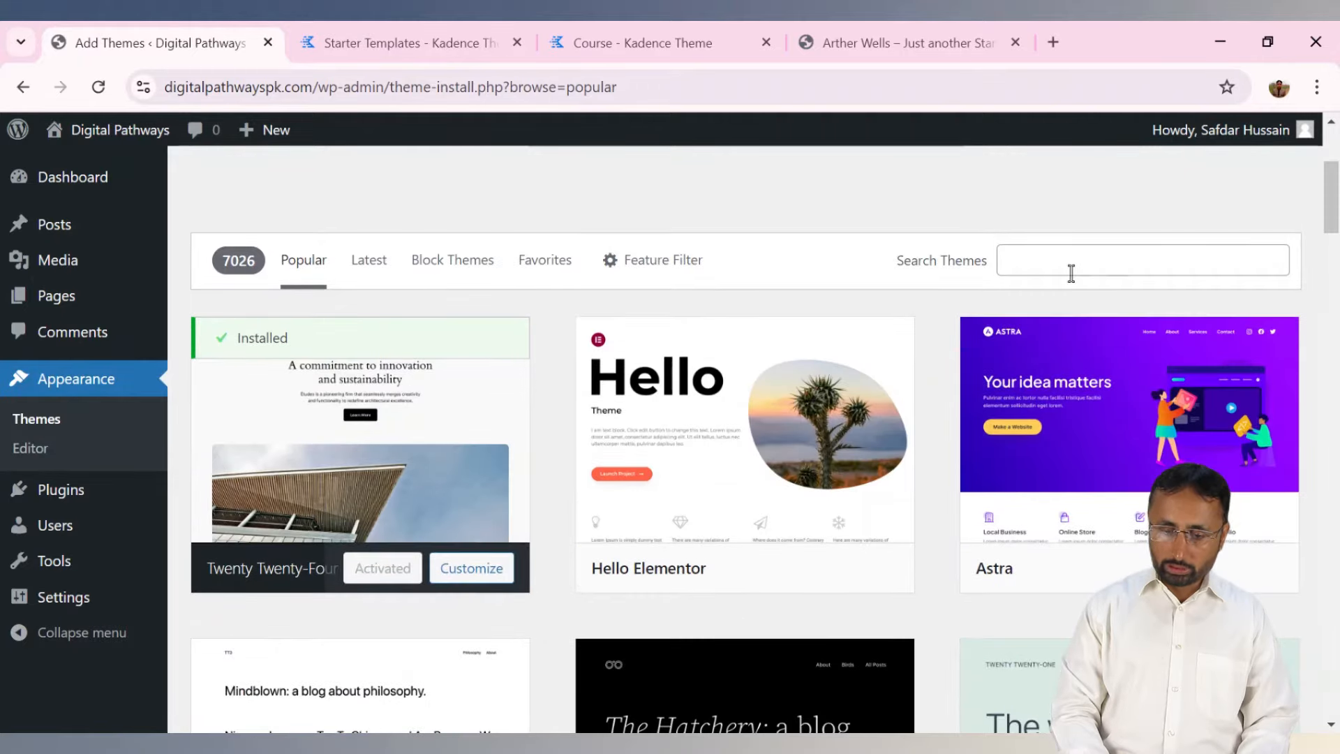
left_click(1071, 273)
scroll(1330, 202, "down", 15)
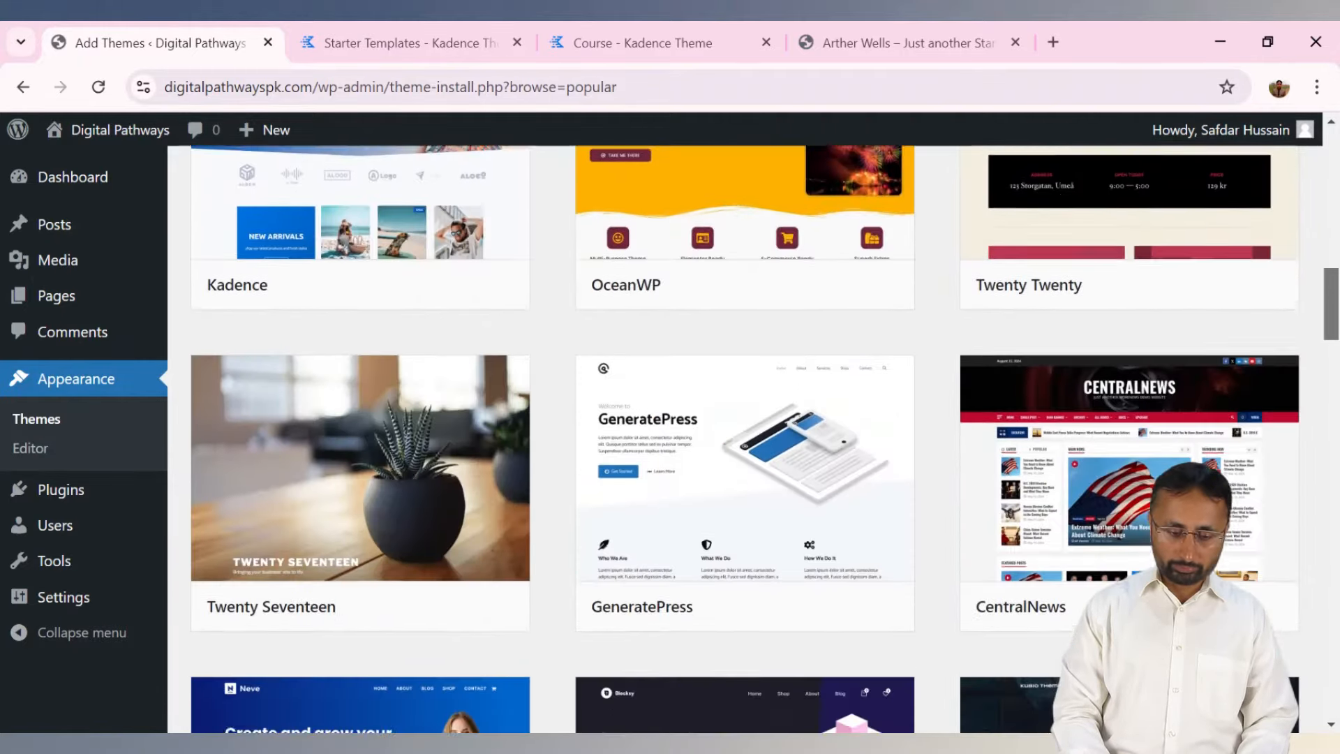
scroll(354, 375, "up", 3)
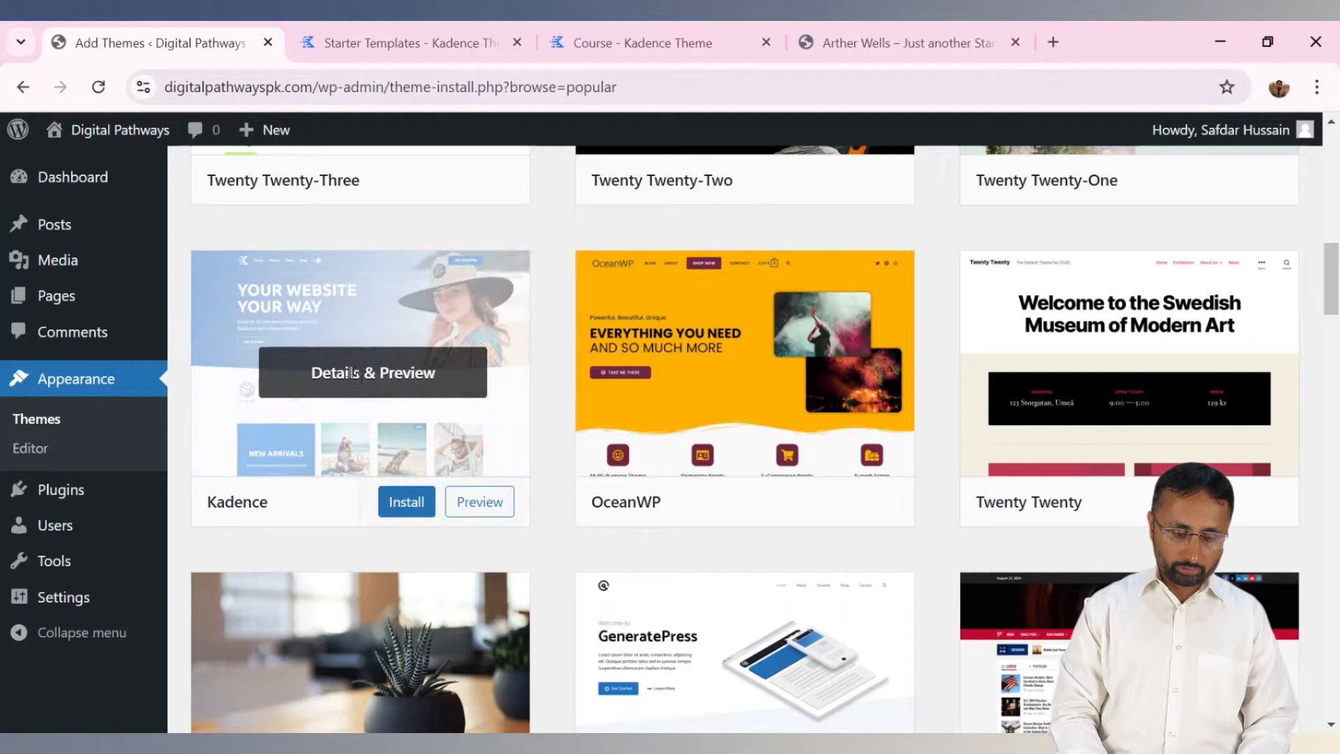
left_click(354, 375)
Install the Kadence theme and activate it on the site.
left_click(263, 146)
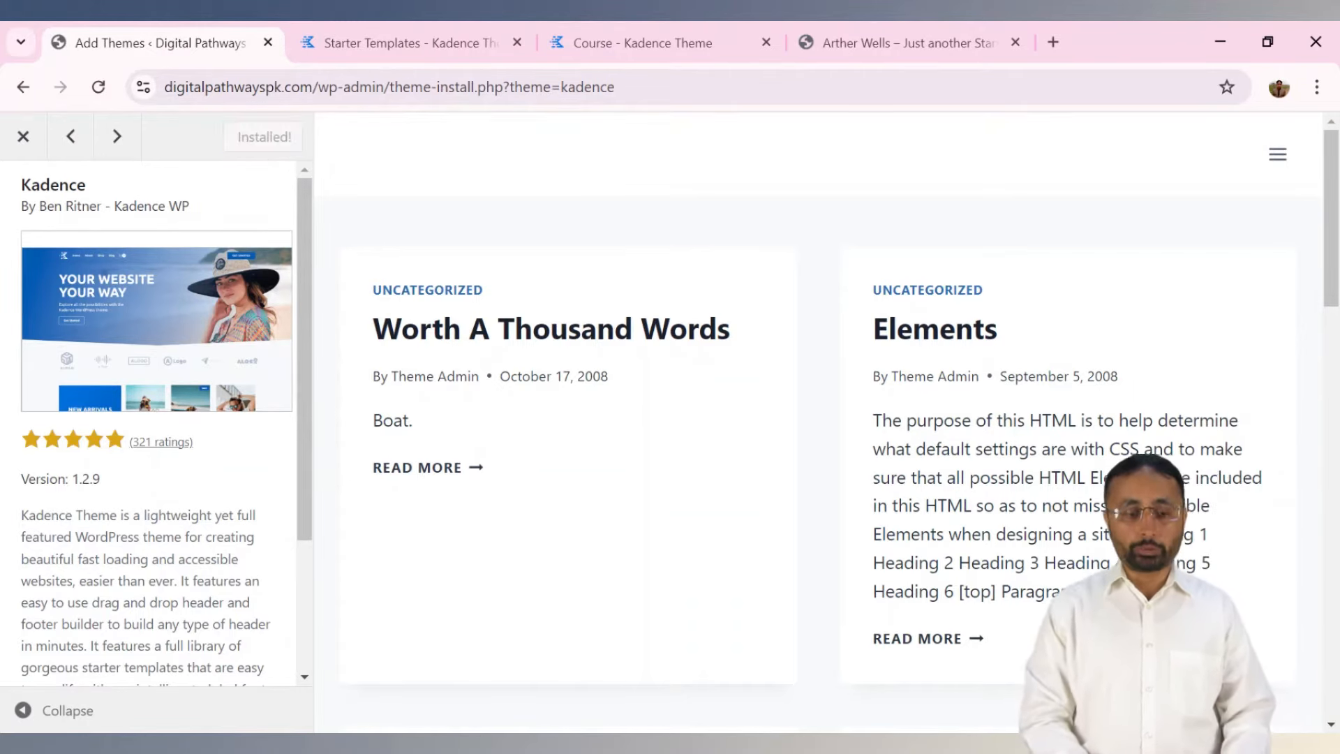
left_click(264, 143)
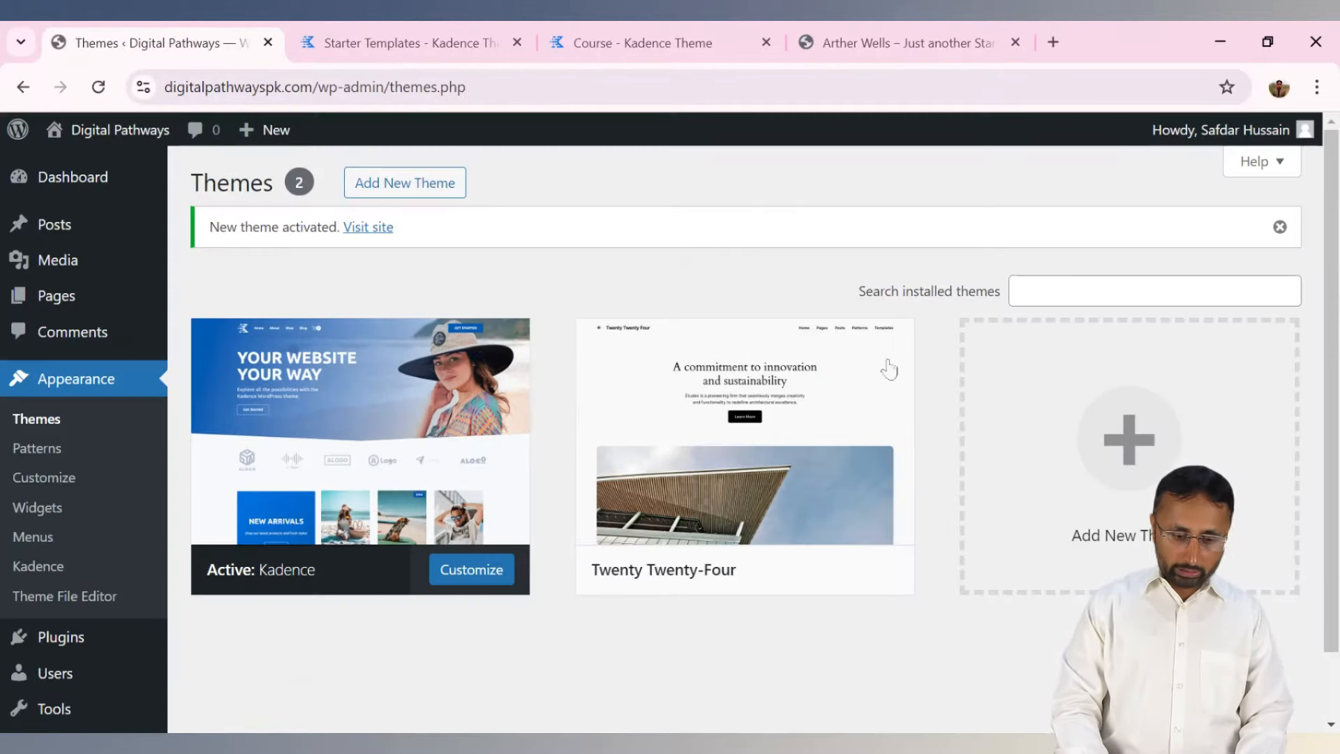
mouse_move(88, 189)
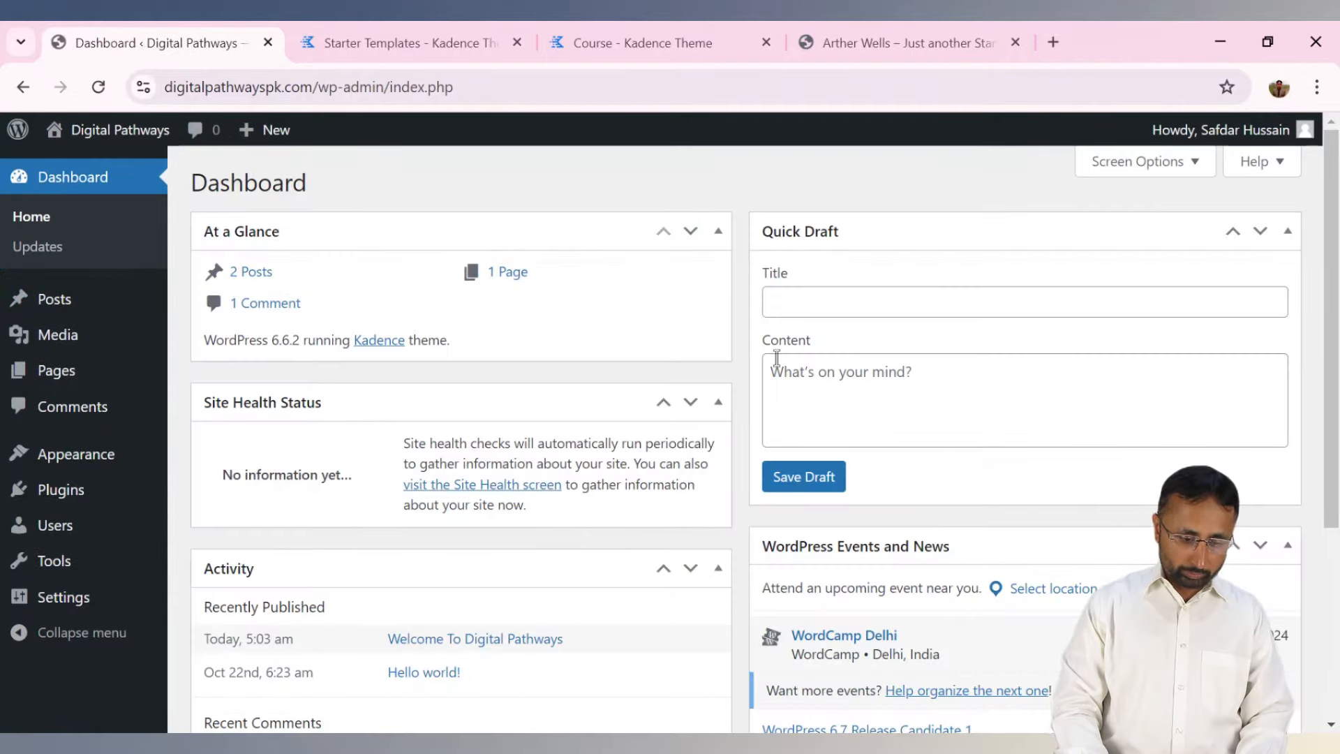
Open the Digital Pathways front page in a new tab, look it over, then return to the Dashboard.
scroll(1331, 230, "down", 4)
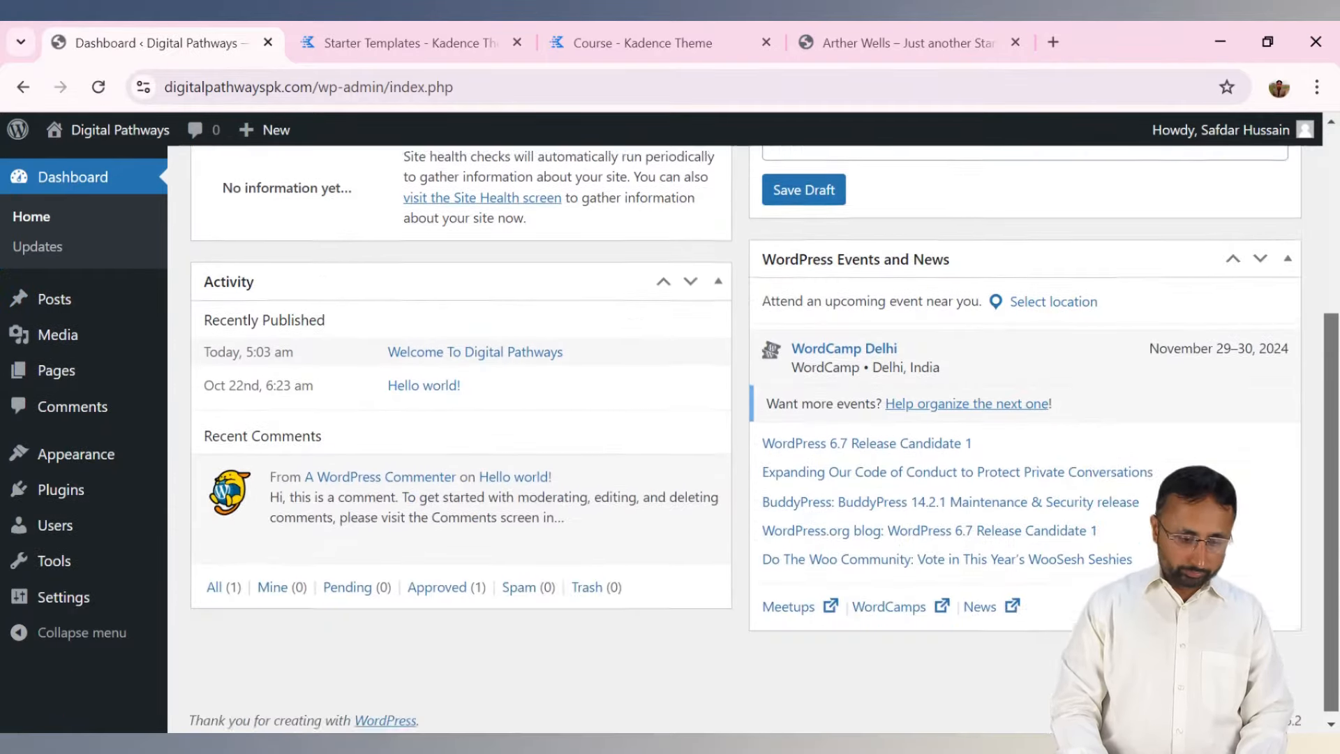
scroll(1331, 230, "up", 4)
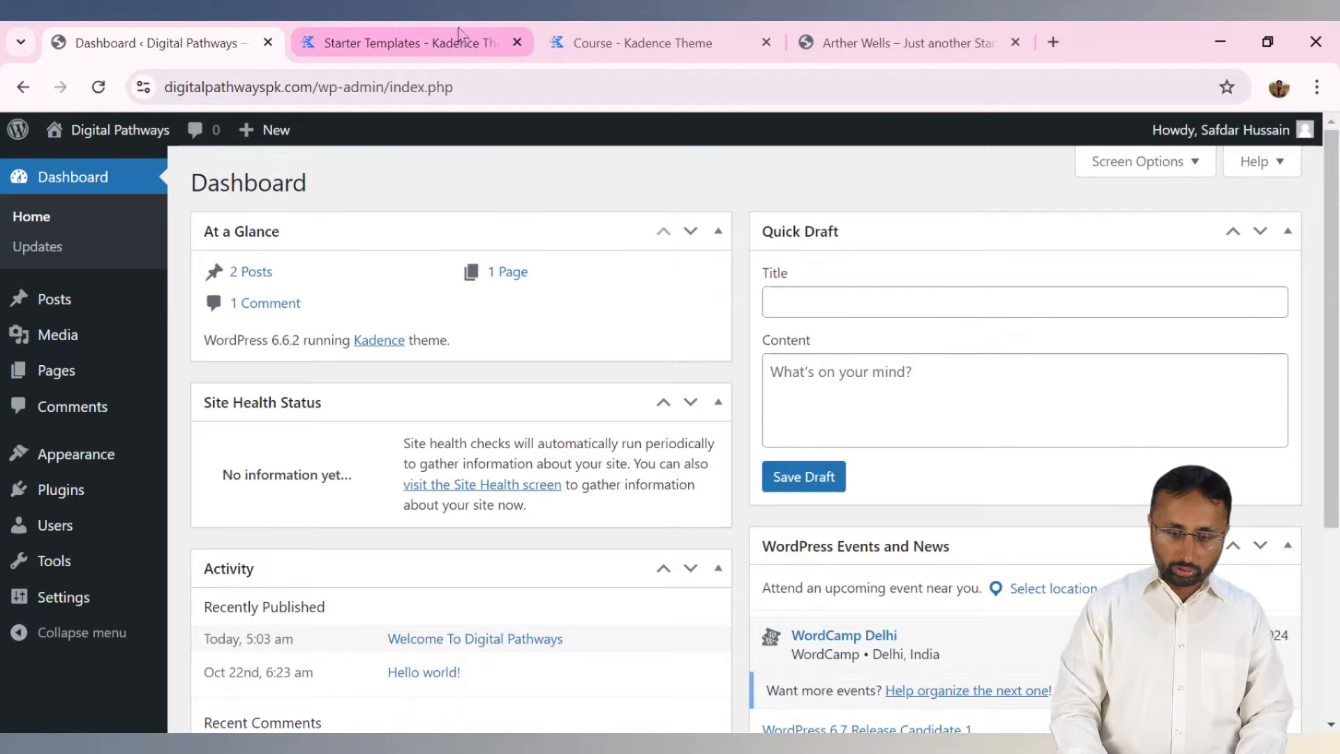
mouse_move(104, 132)
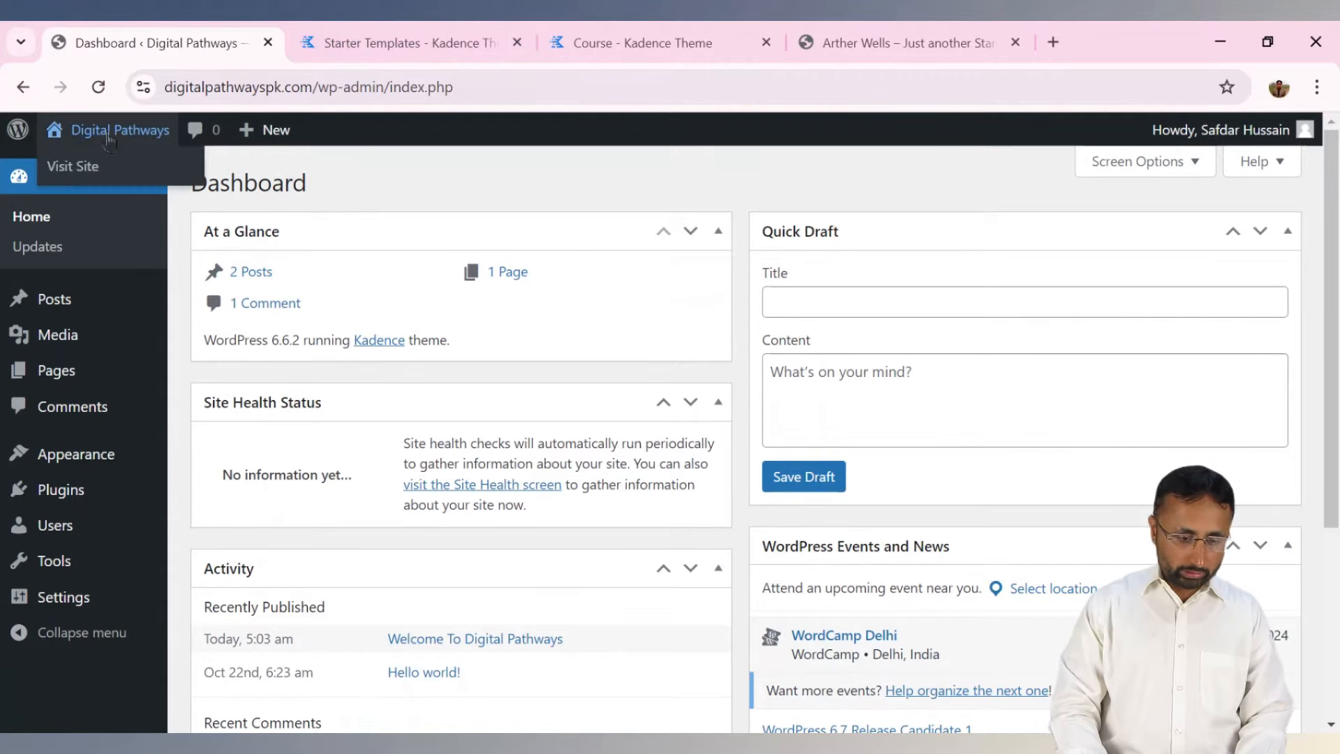
middle_click(89, 169)
left_click(364, 42)
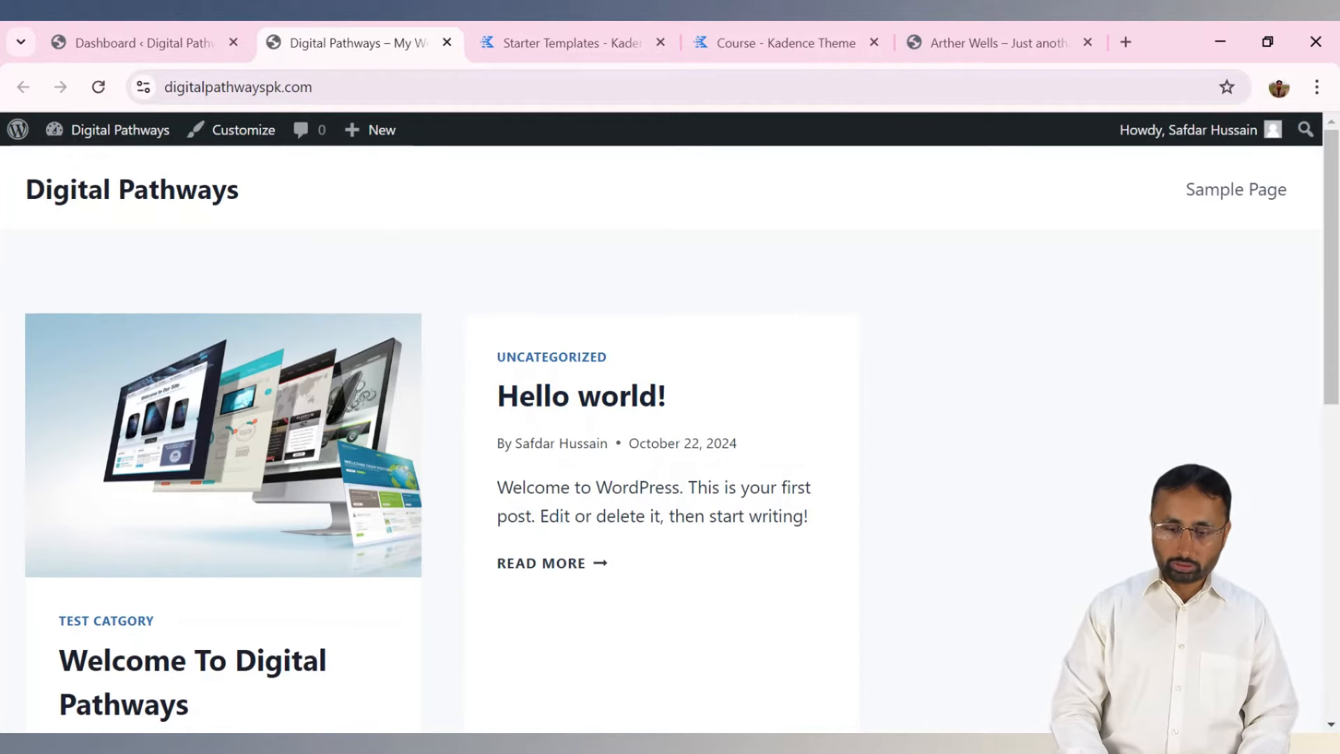
scroll(224, 447, "down", 10)
scroll(224, 446, "up", 8)
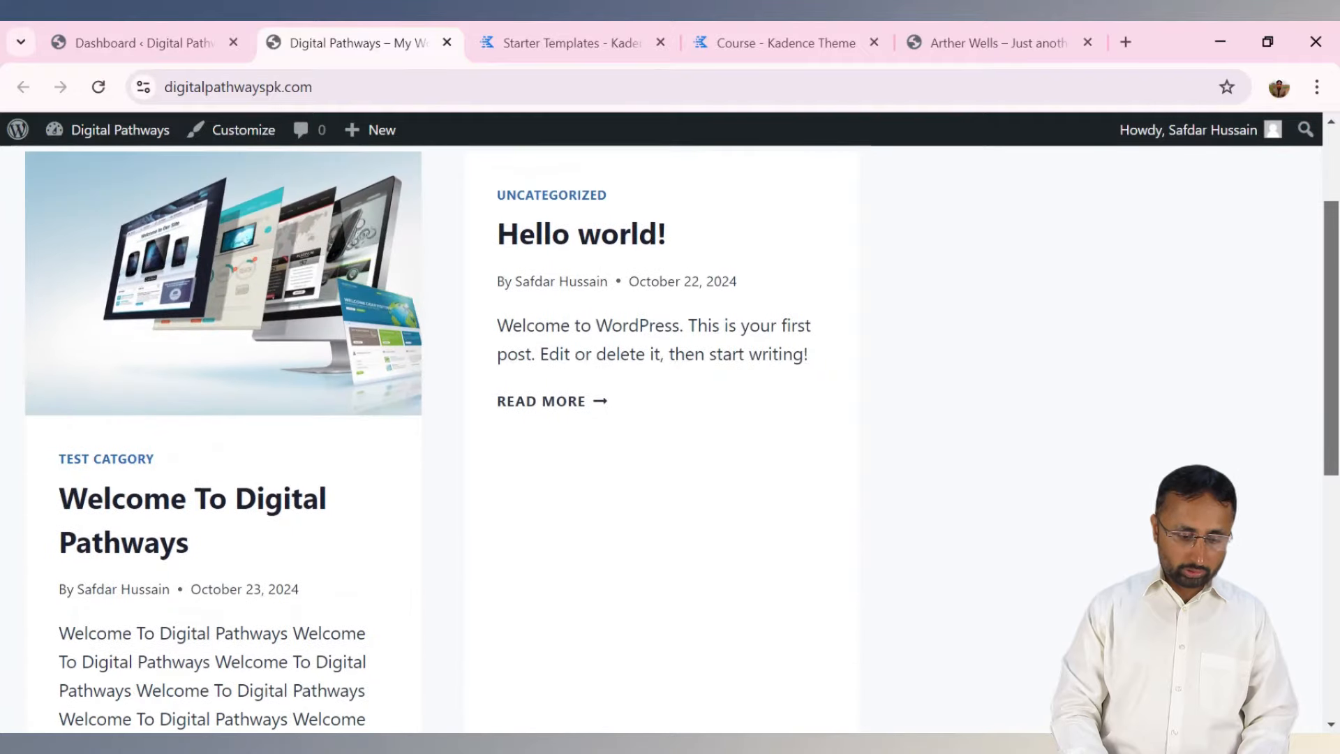
scroll(670, 442, "up", 2)
scroll(691, 167, "down", 1)
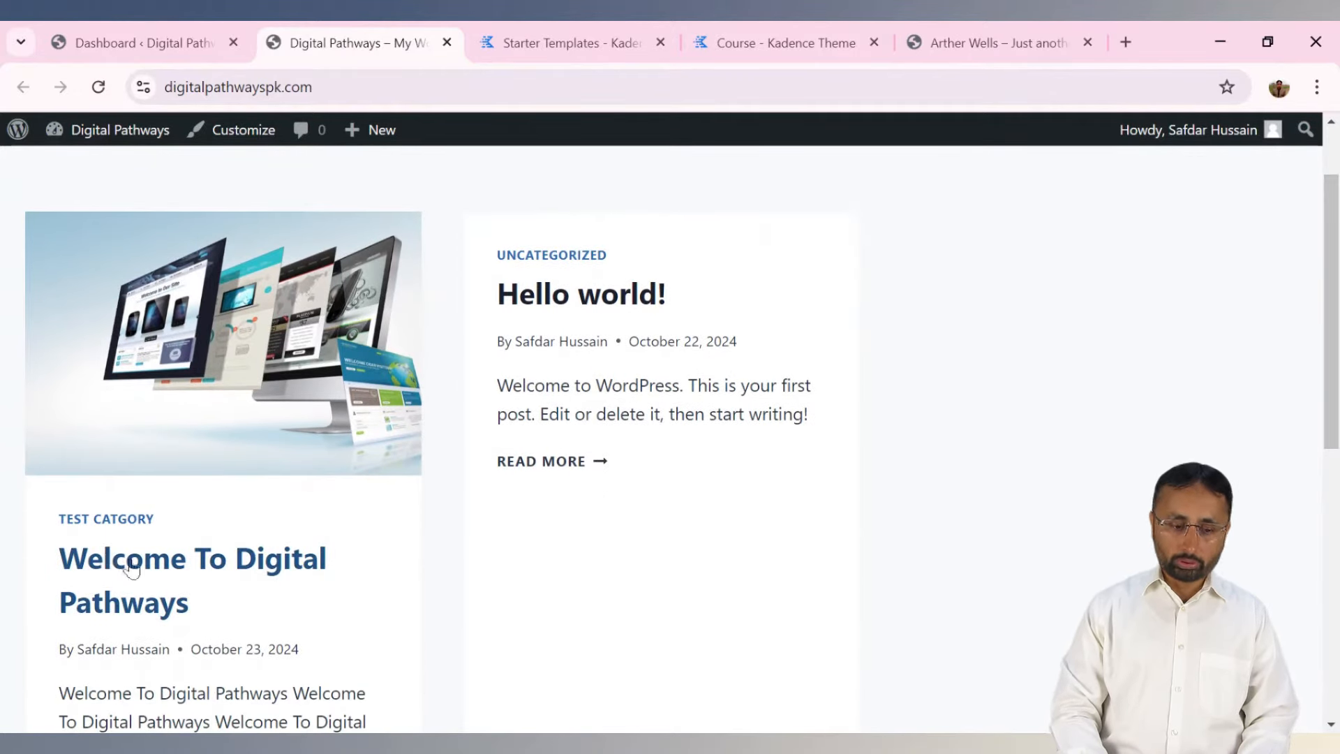
left_click(209, 35)
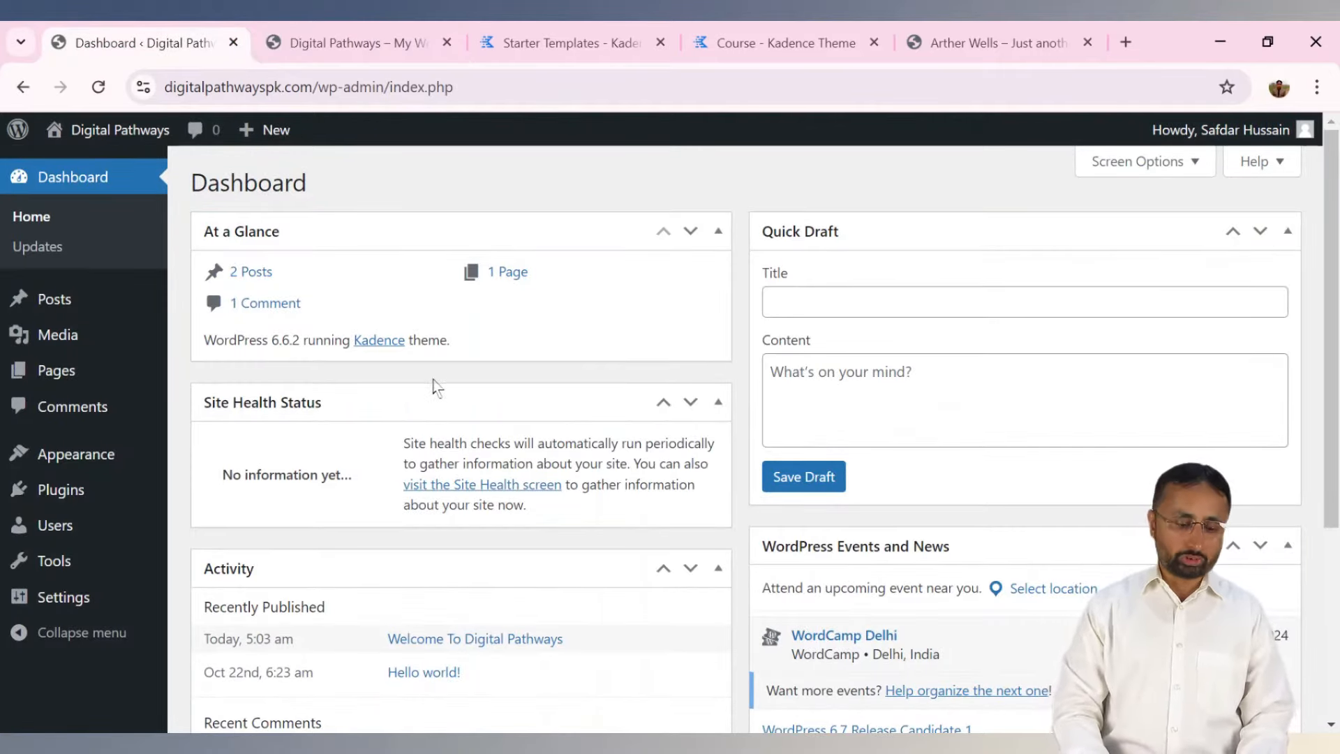
Go to Add New Plugin and search the plugin directory for 'kadence', correcting the misspelling.
mouse_move(76, 468)
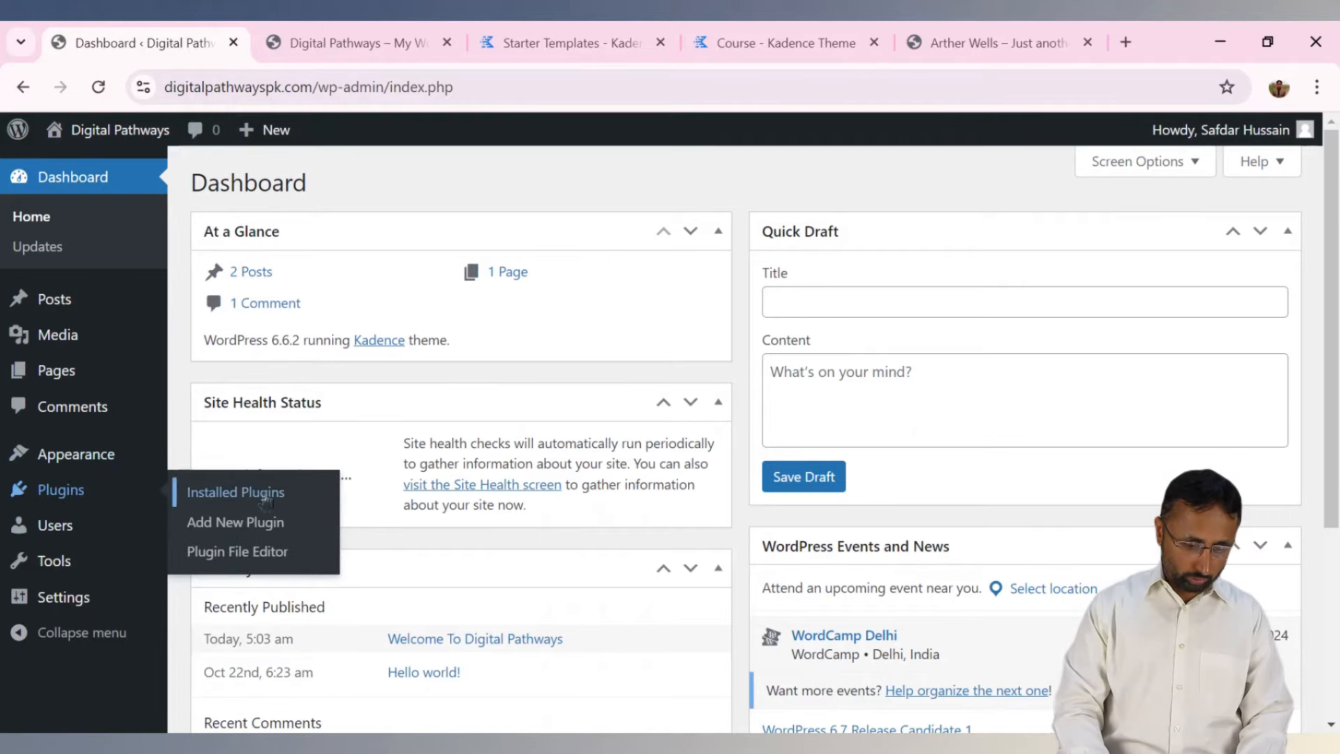
left_click(210, 490)
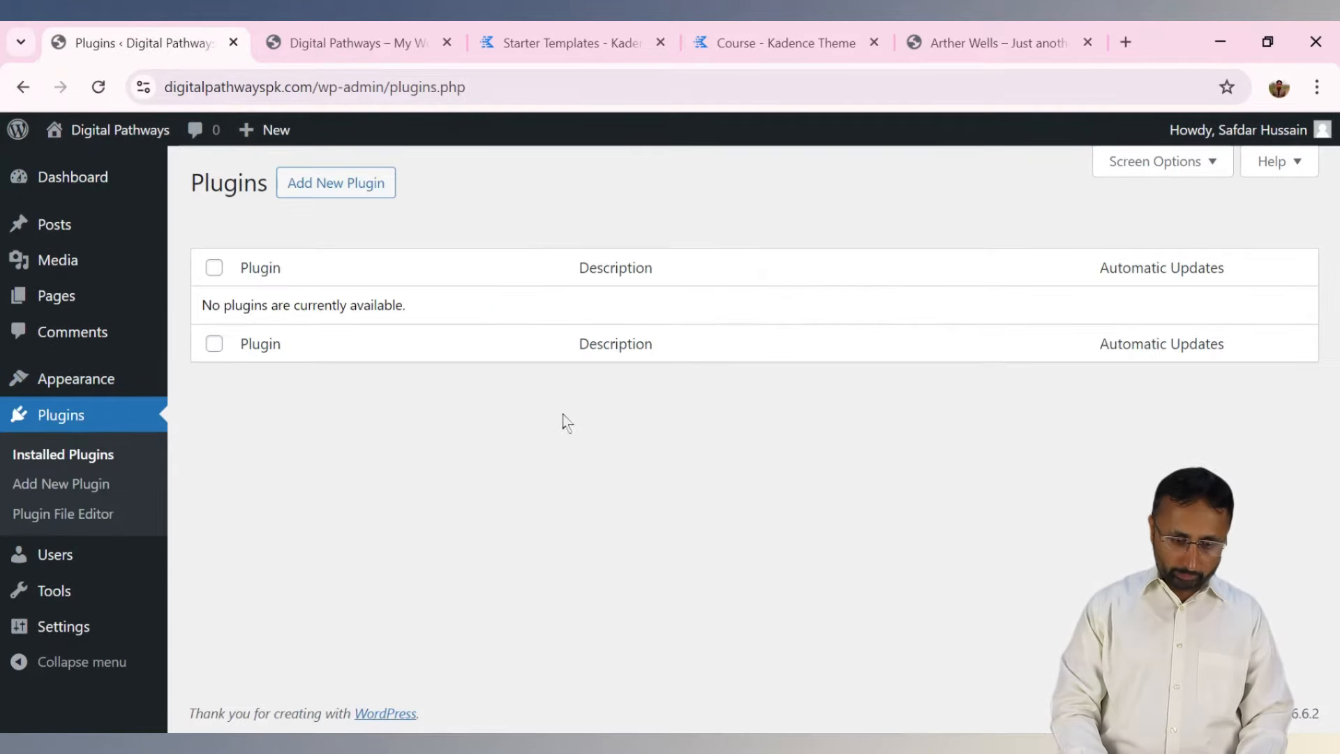
left_click(329, 197)
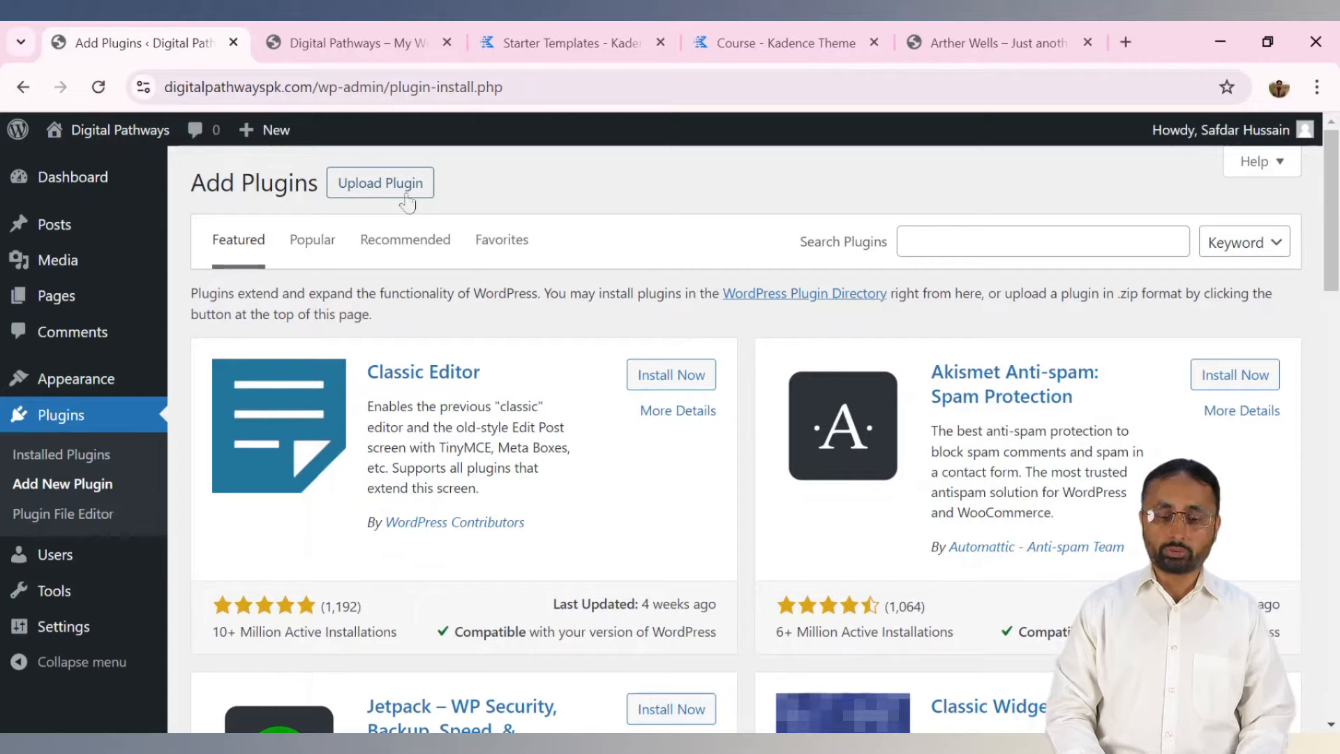
left_click(1007, 245)
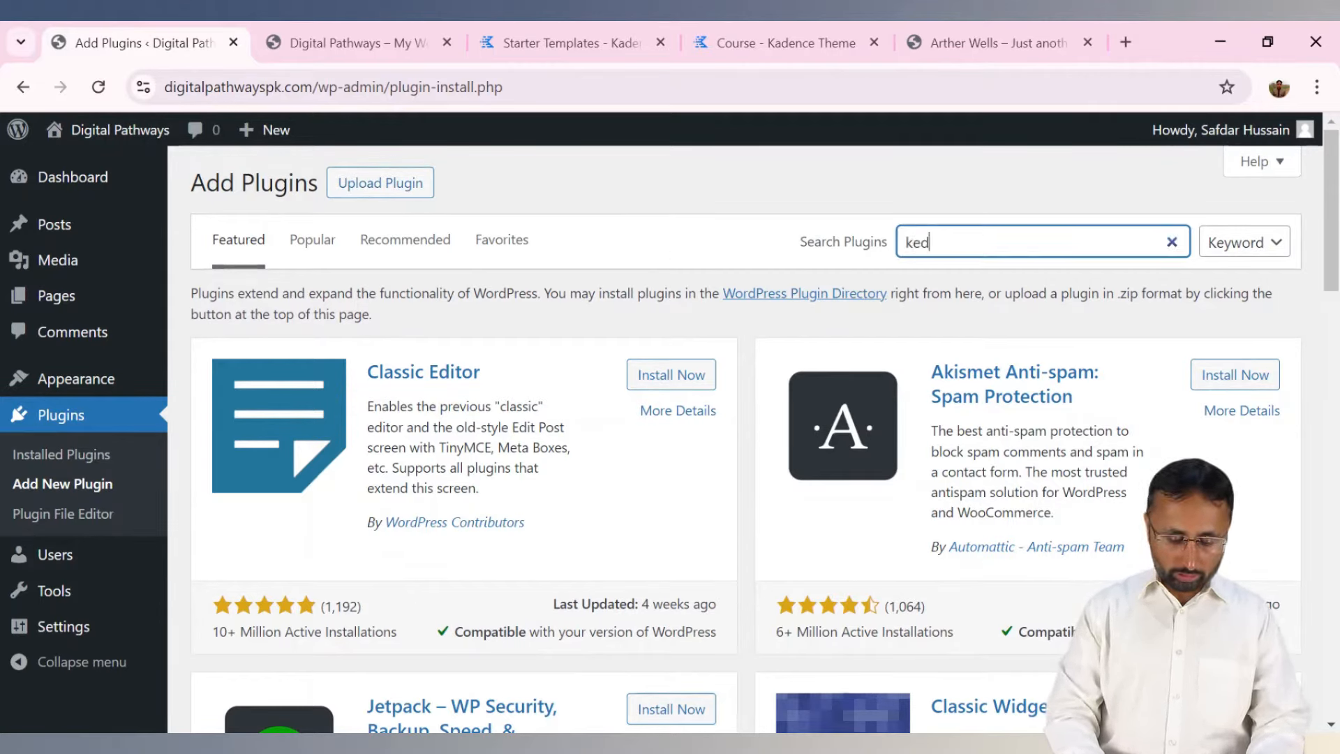
type("kedance")
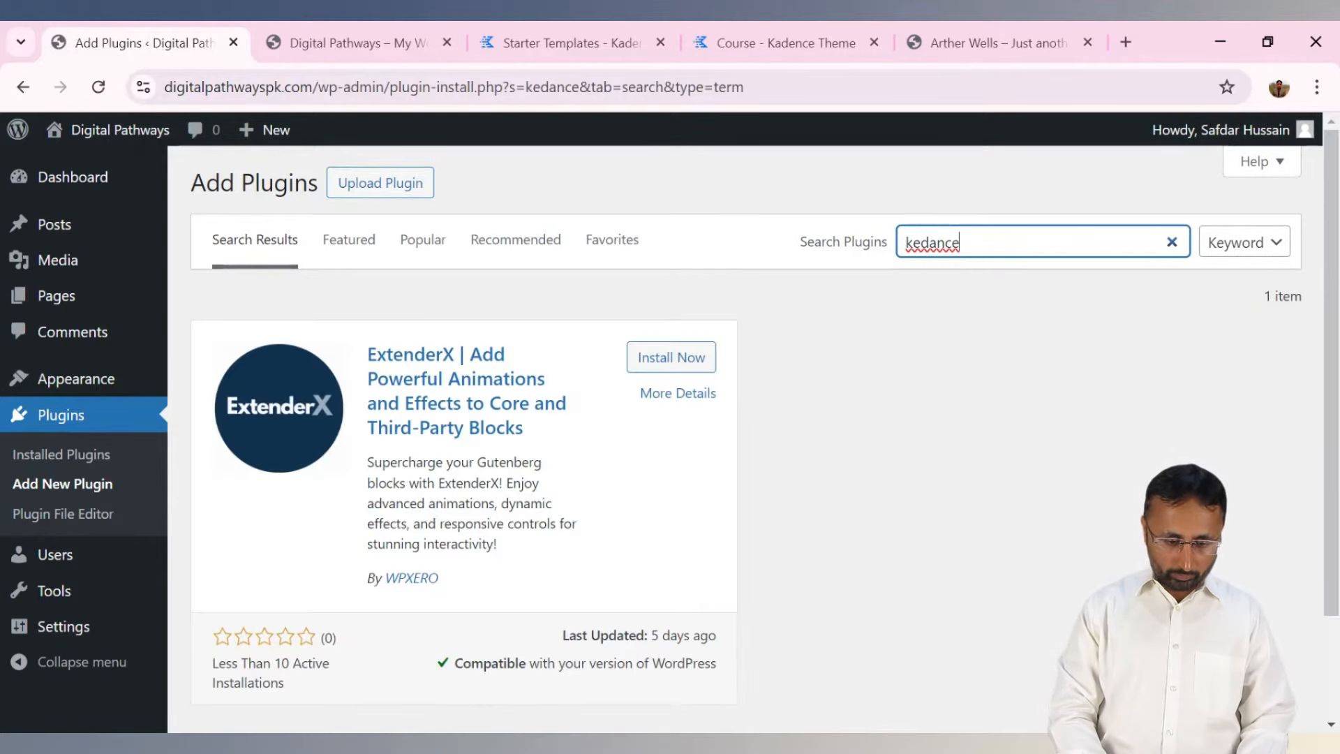
double_click(1007, 245)
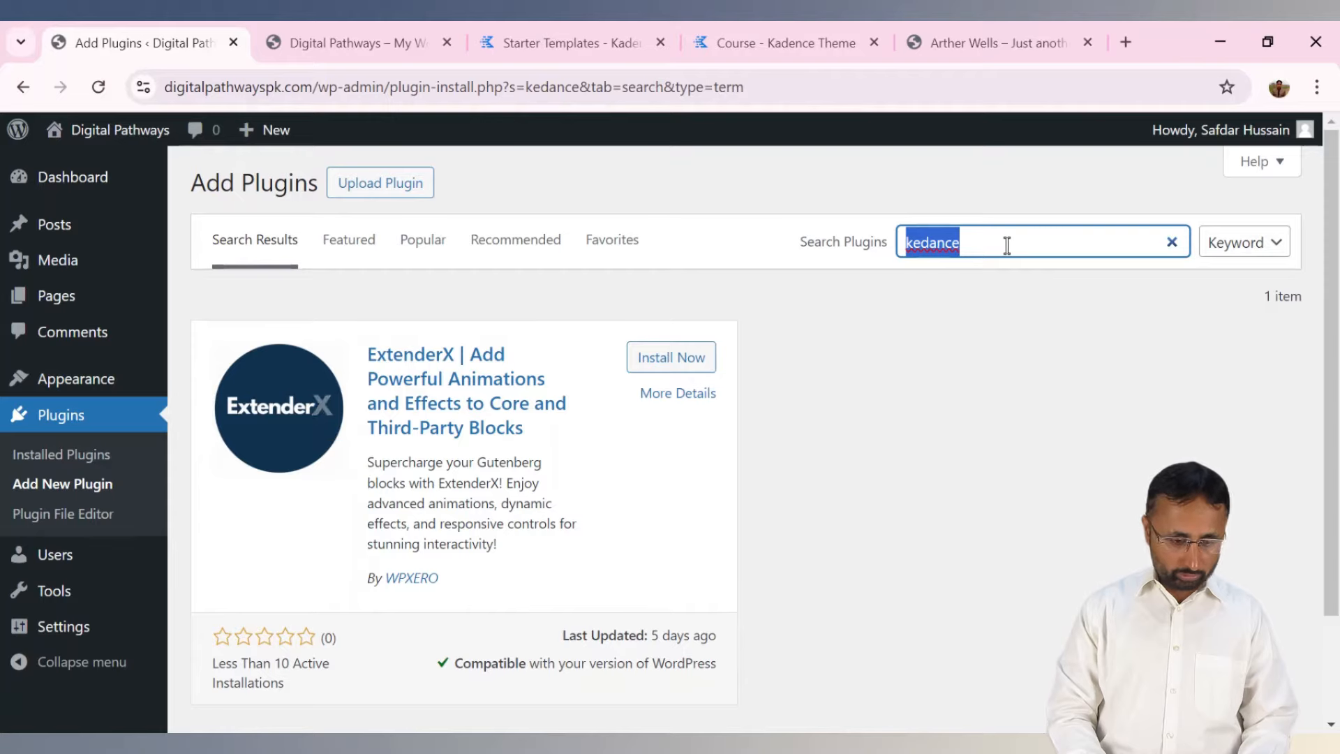
type("kadence")
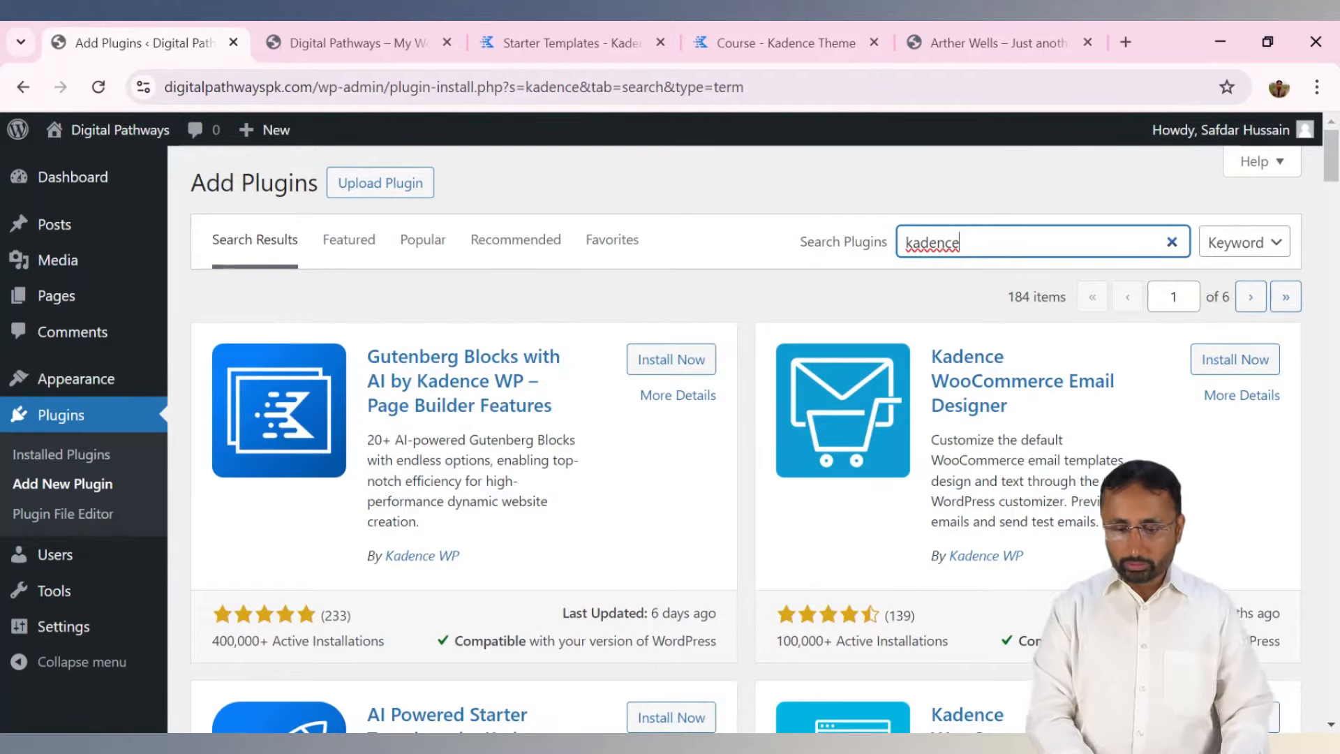
Compare the Arthur Wells and Course sample sites with the starter templates gallery, then return to the kadence results.
left_click_drag(1333, 178, 1333, 210)
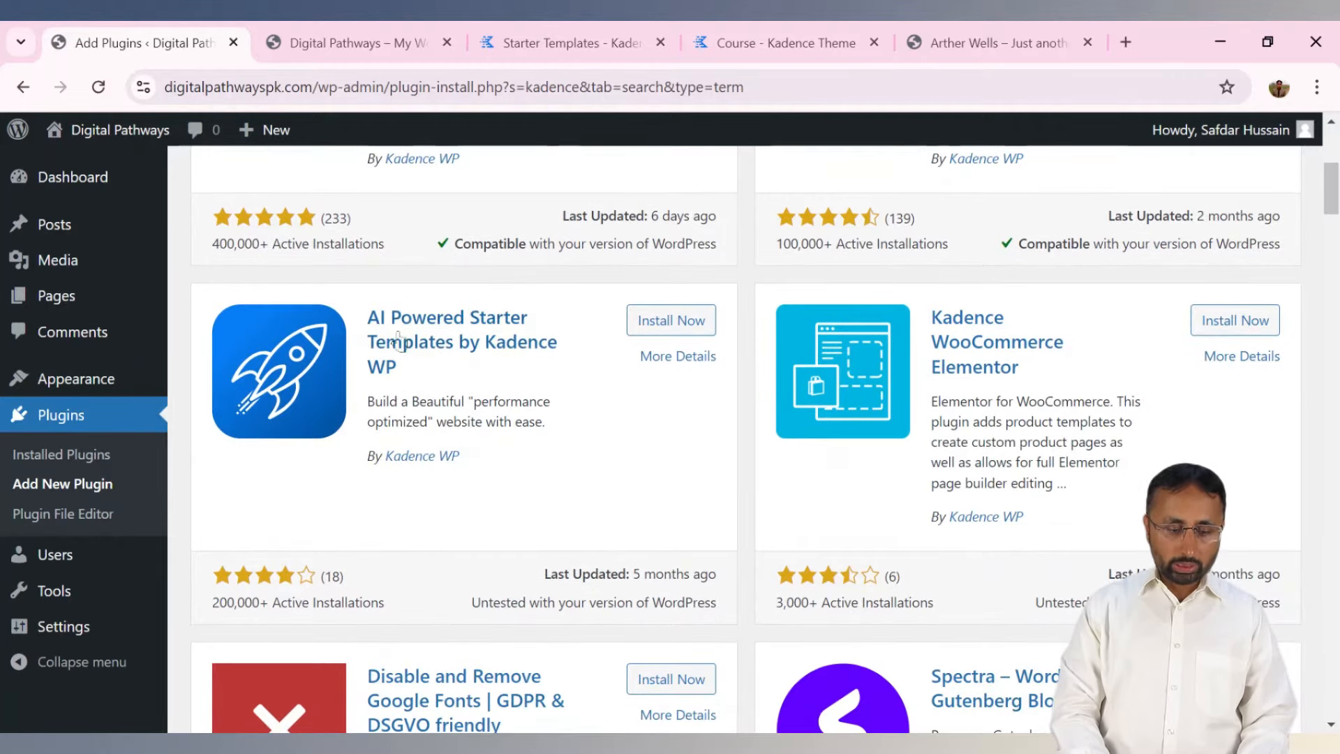
left_click(967, 38)
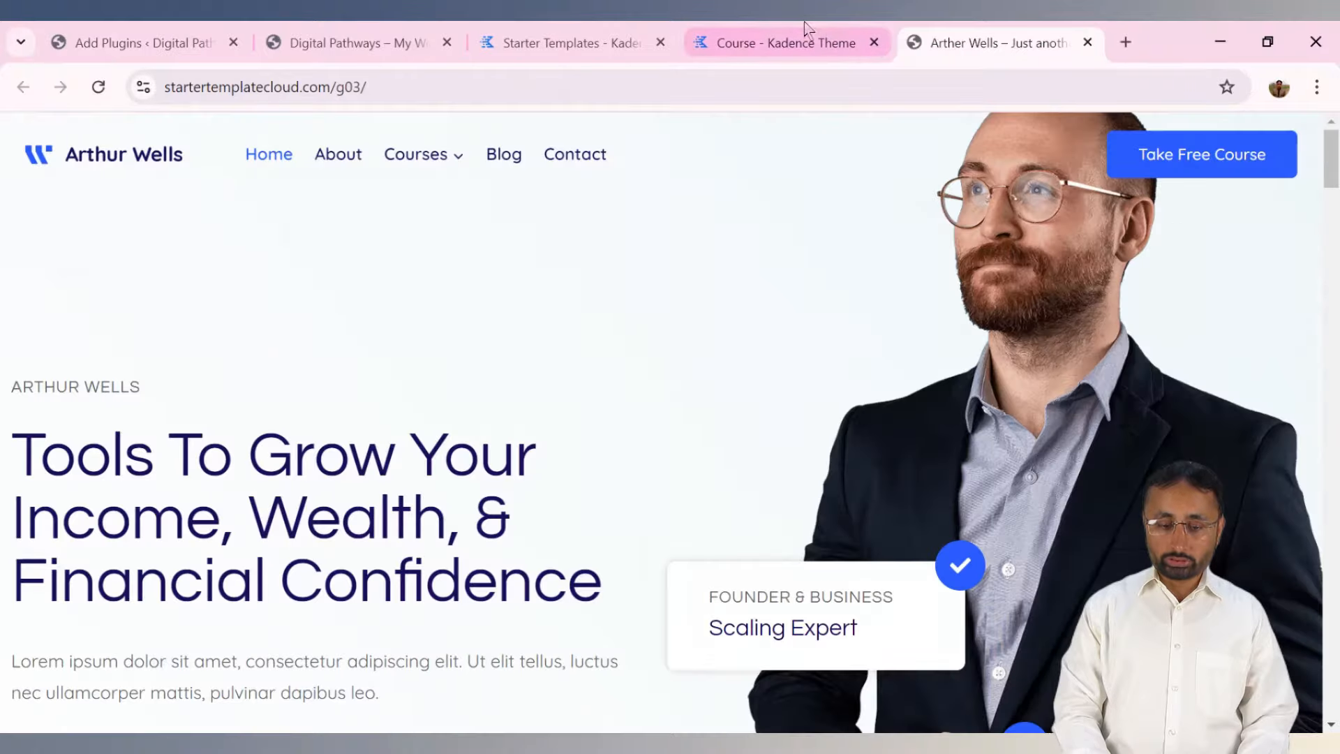
left_click(806, 26)
left_click(542, 32)
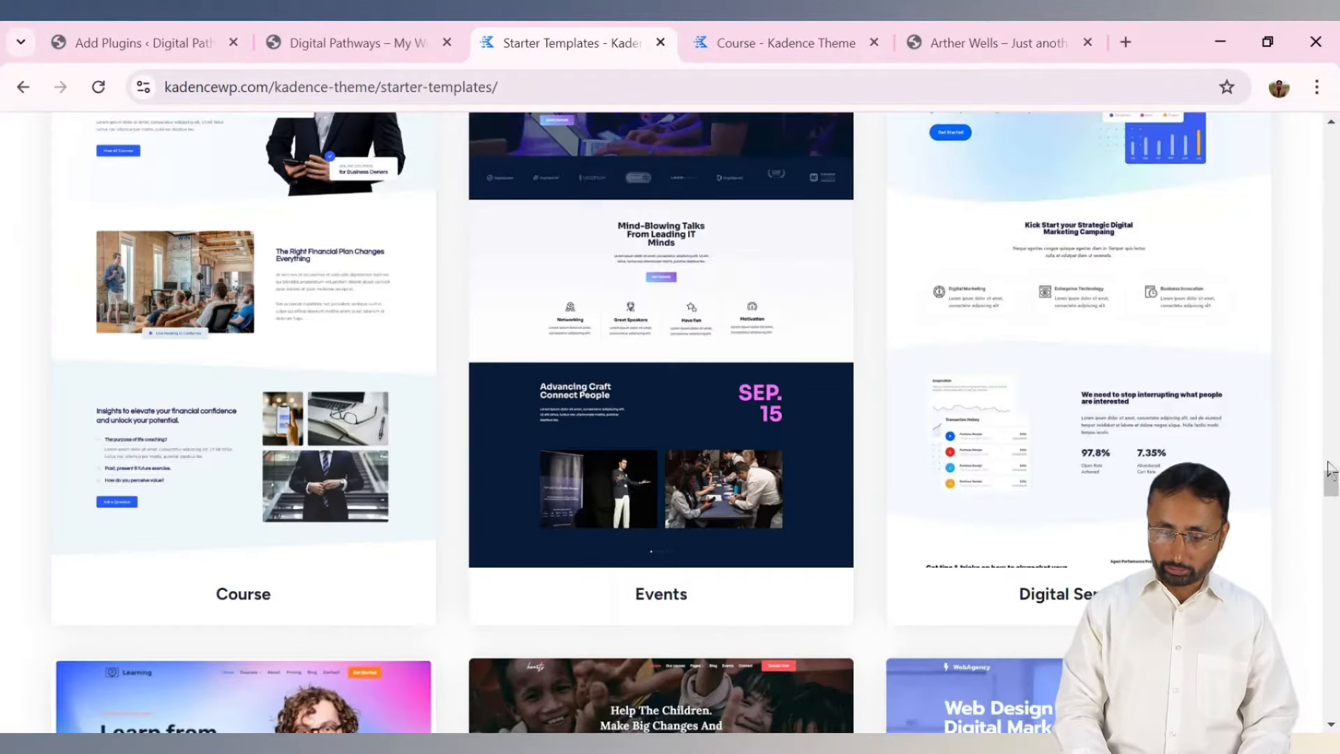
left_click_drag(1331, 486, 1335, 139)
left_click_drag(457, 382, 947, 392)
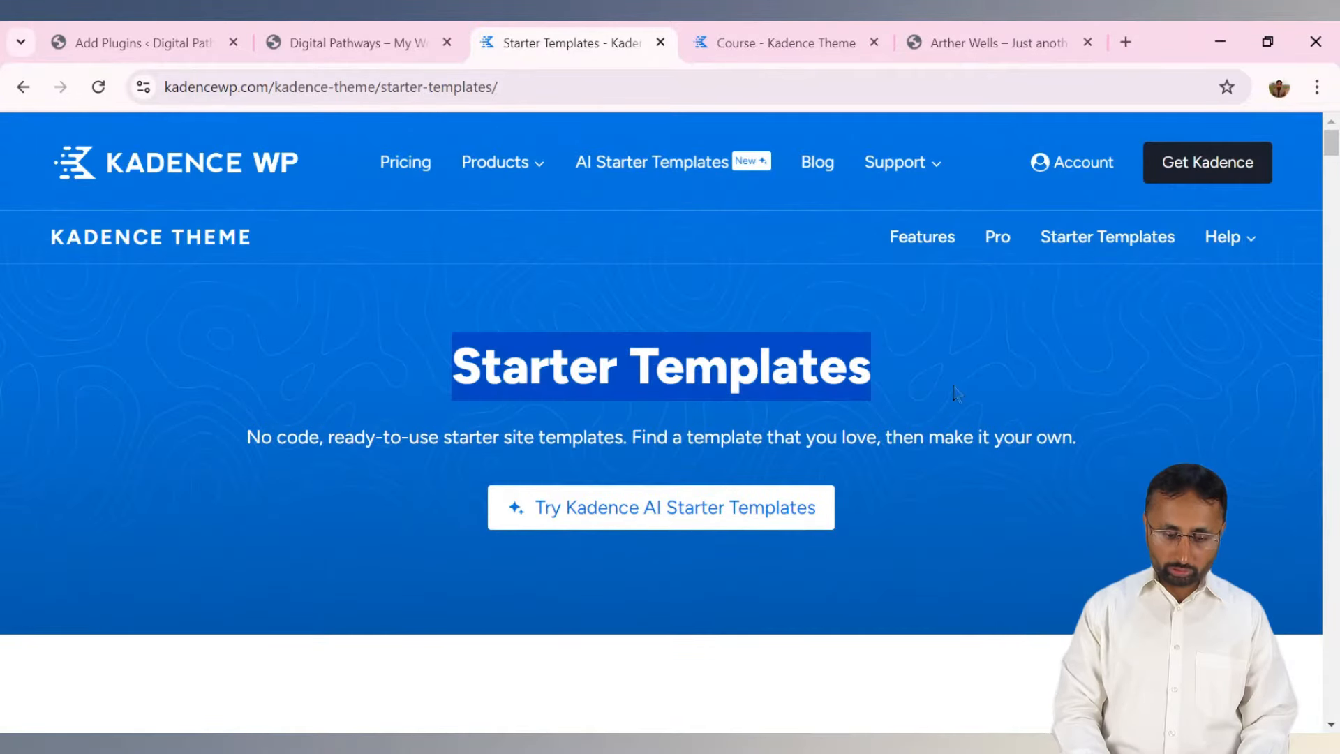
left_click(157, 31)
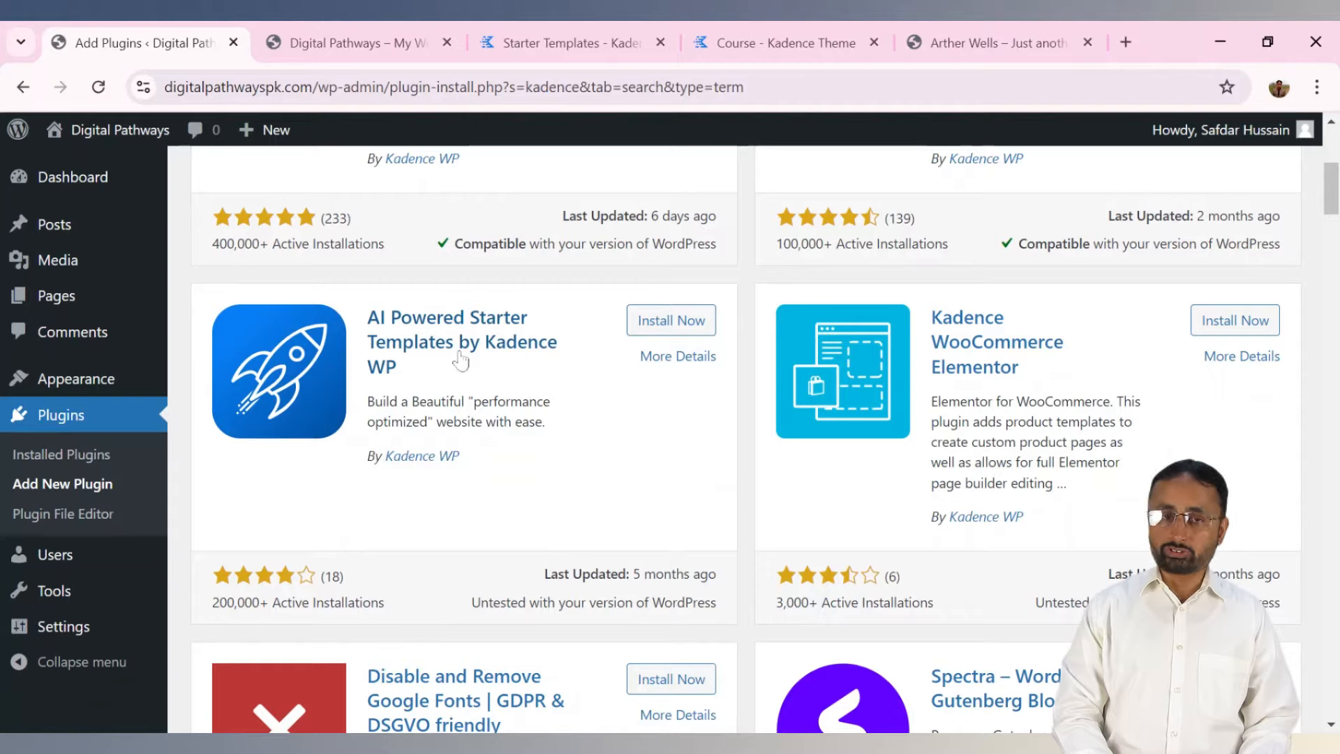
Install and activate AI Powered Starter Templates by Kadence WP, then open its template library.
left_click(668, 327)
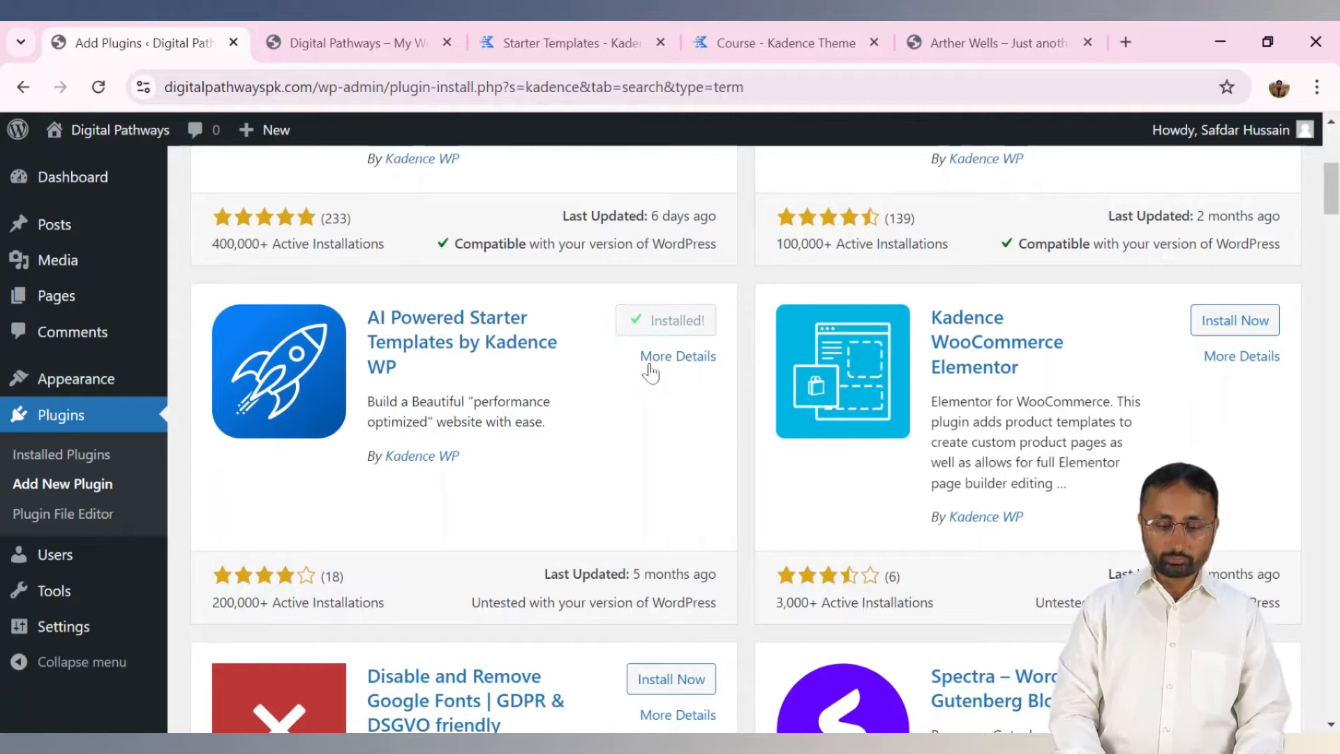
left_click(674, 334)
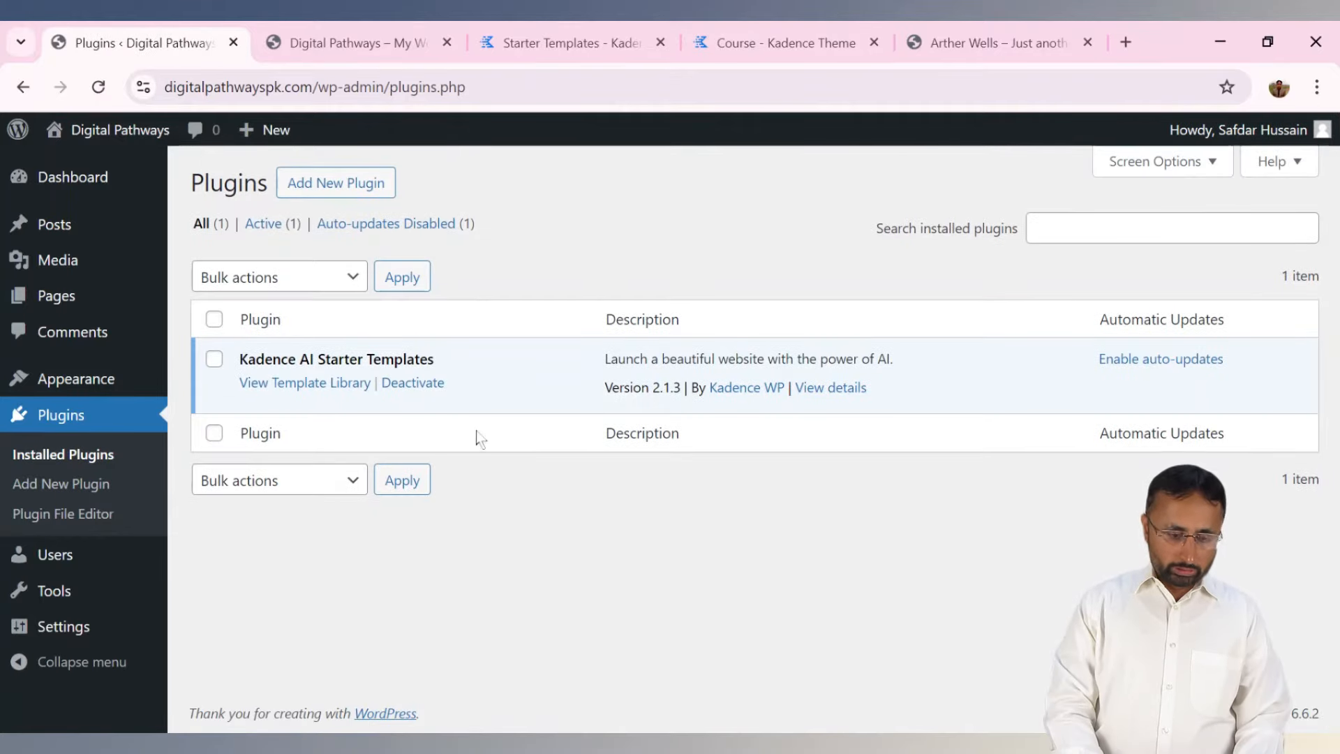
left_click(306, 389)
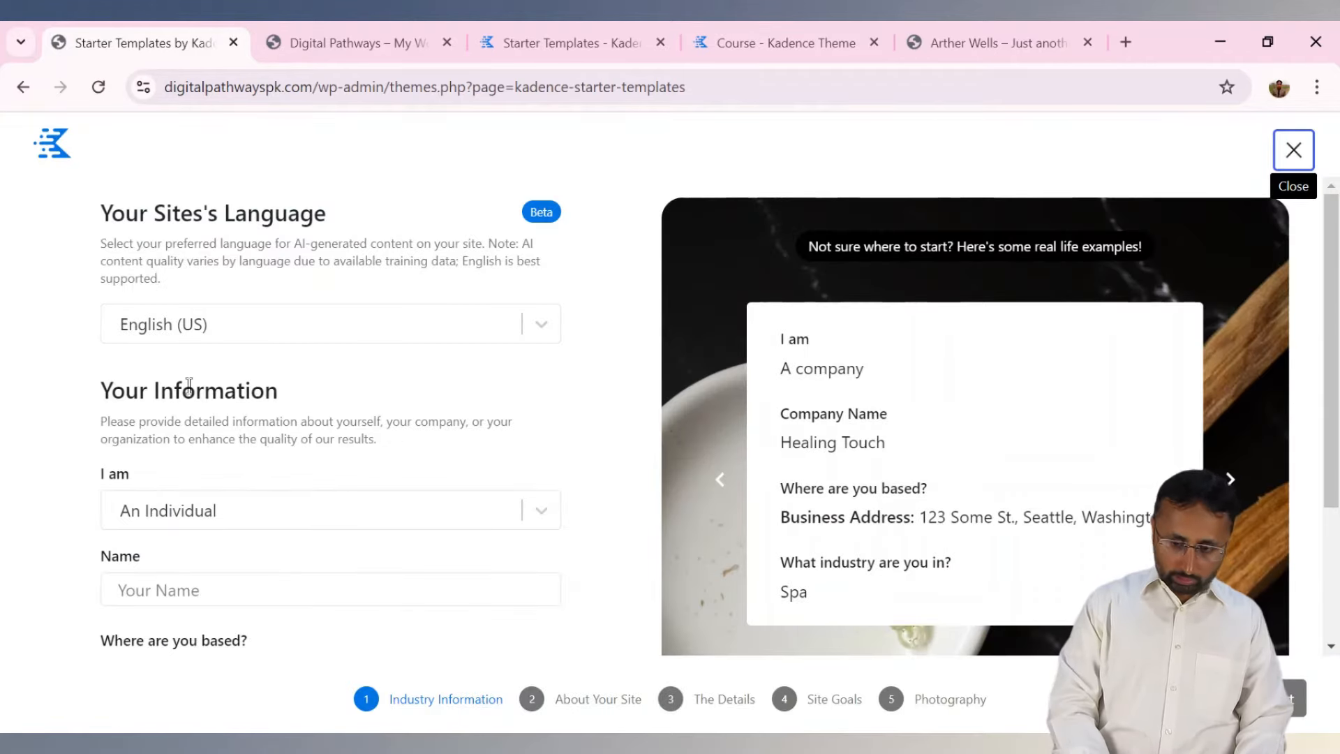
Close the AI setup wizard, then relaunch the Kadence AI Powered Starter Templates wizard.
left_click(1293, 150)
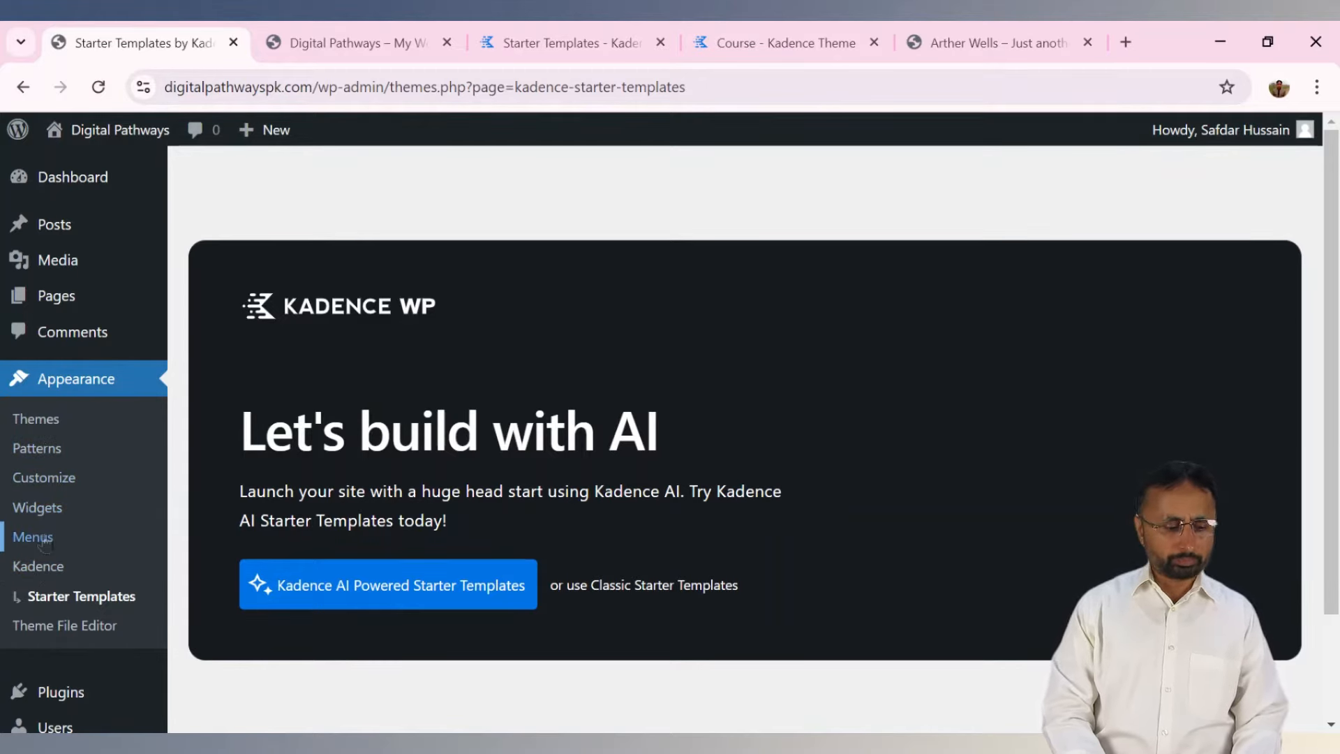
left_click(377, 598)
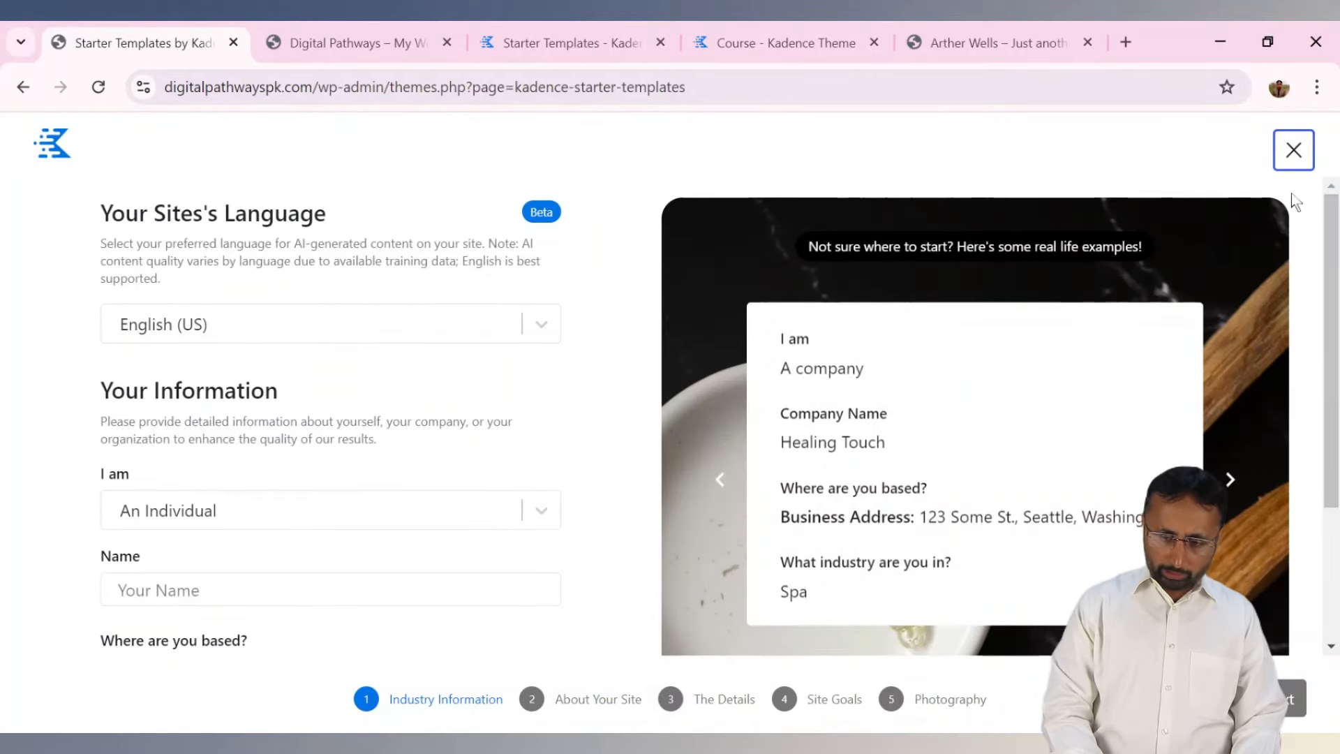
scroll(1333, 280, "down", 2)
scroll(1334, 281, "down", 2)
scroll(1335, 278, "up", 2)
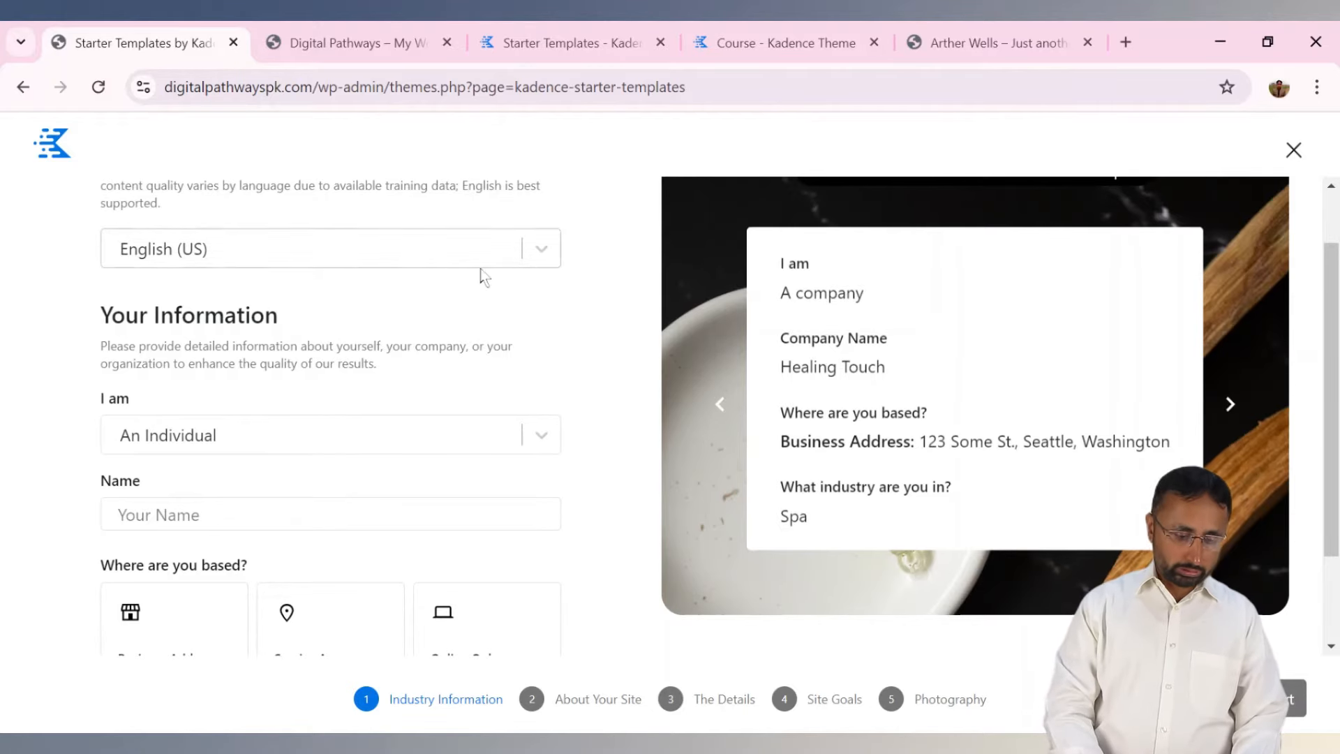
Keep An Individual as owner, enter the owner's name, choose Online Only, then close the wizard.
left_click(170, 440)
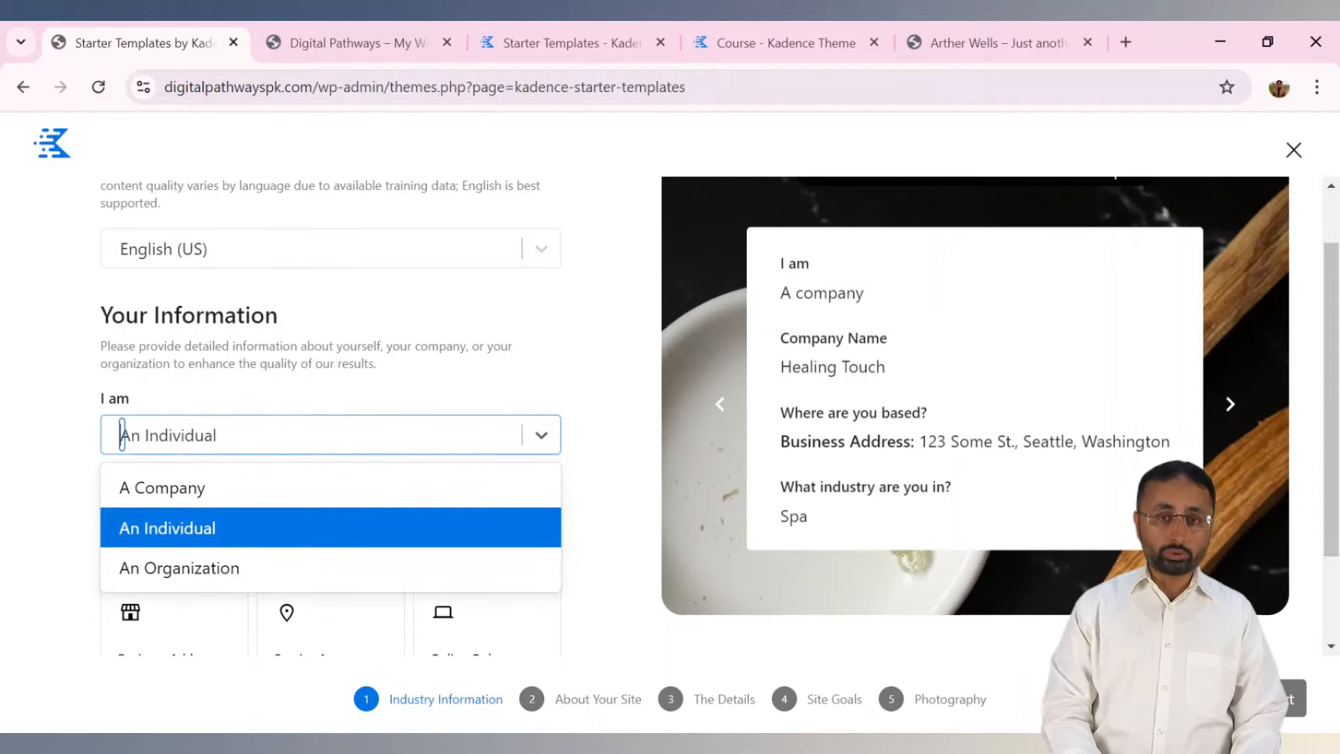
left_click(176, 444)
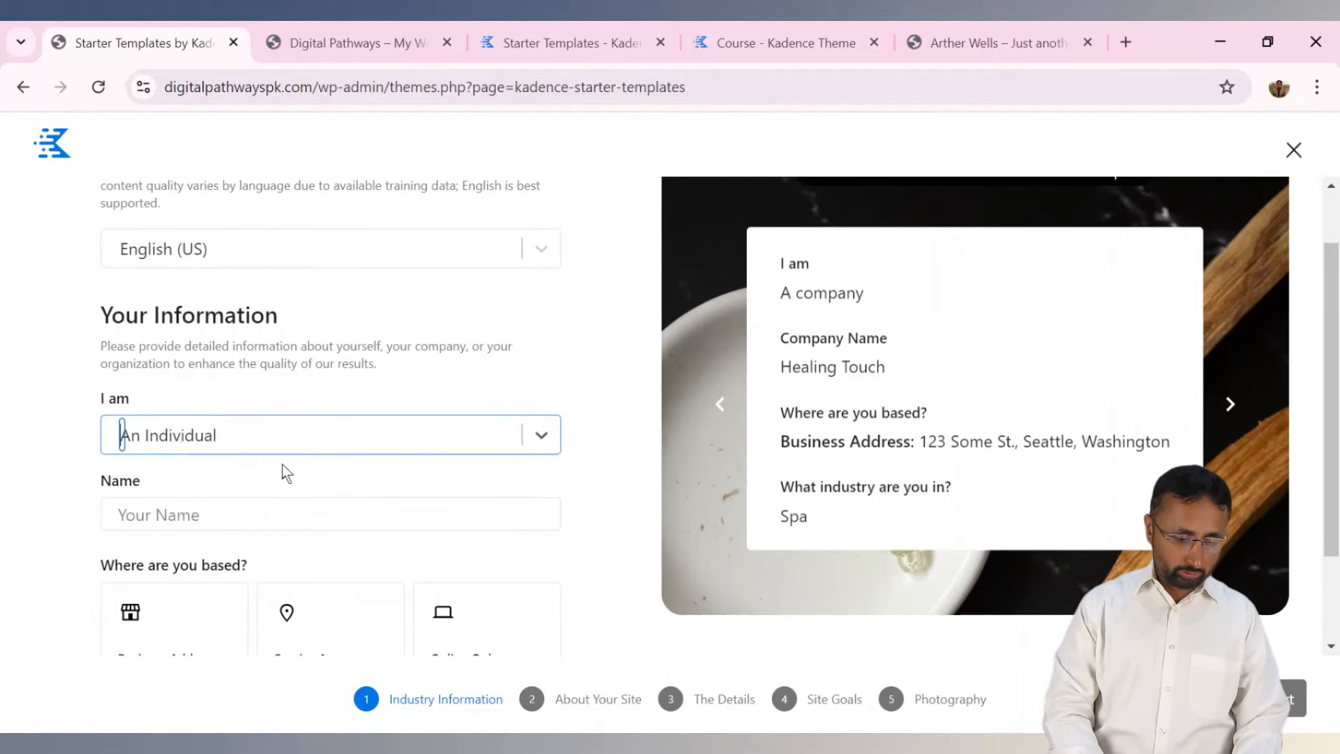
left_click(305, 516)
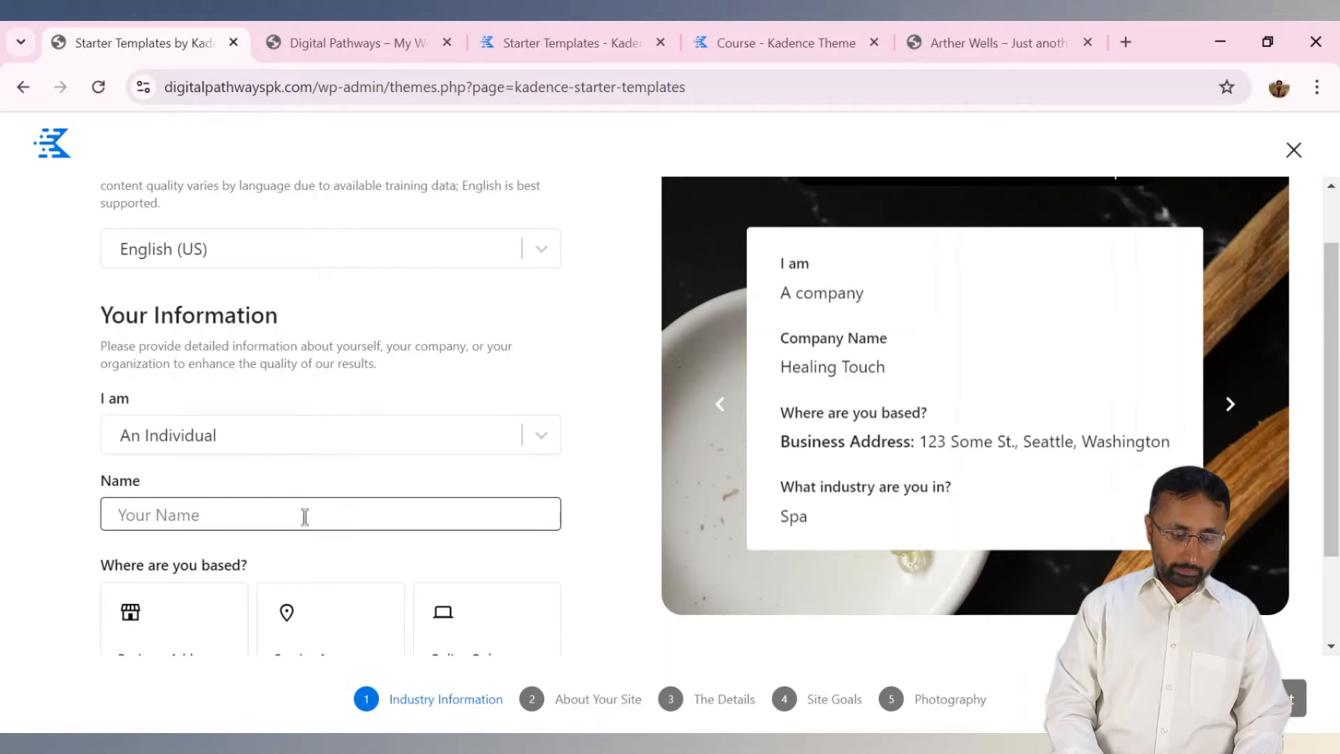
type("Safdar Hussain")
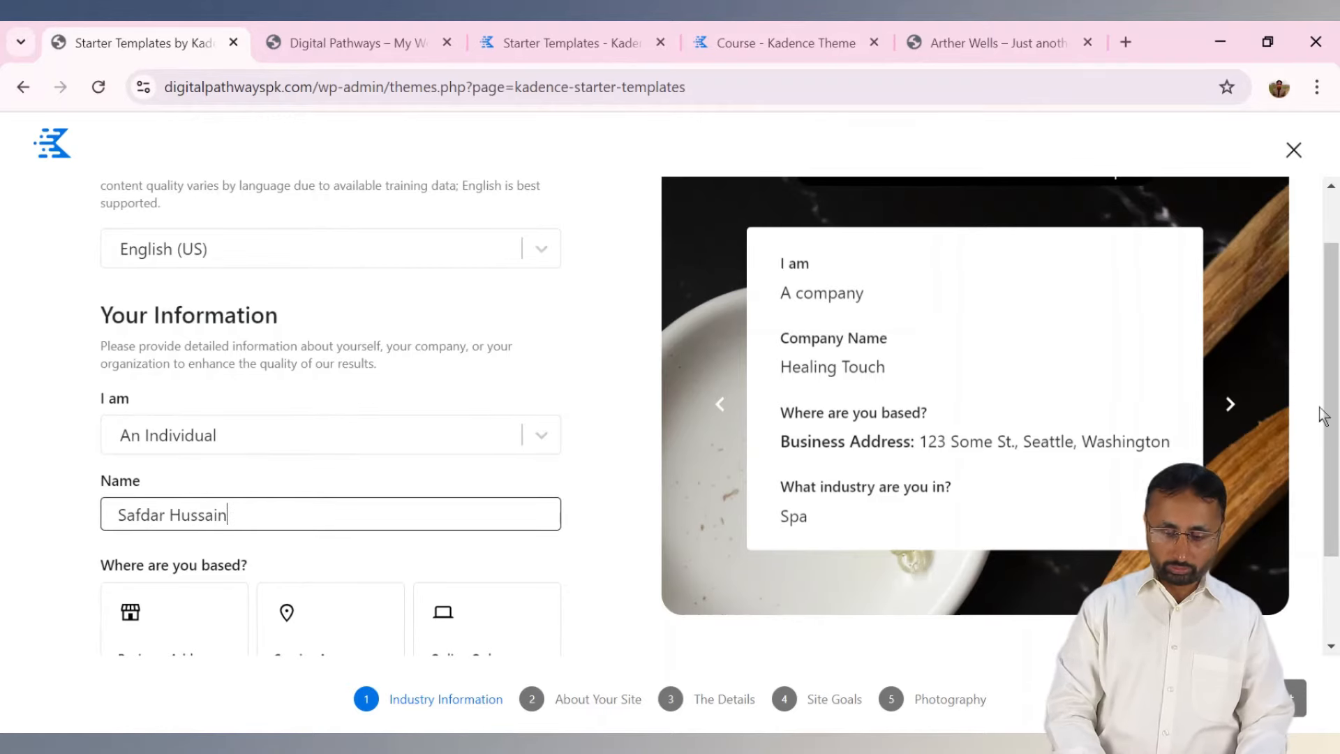
left_click_drag(1329, 412, 1330, 494)
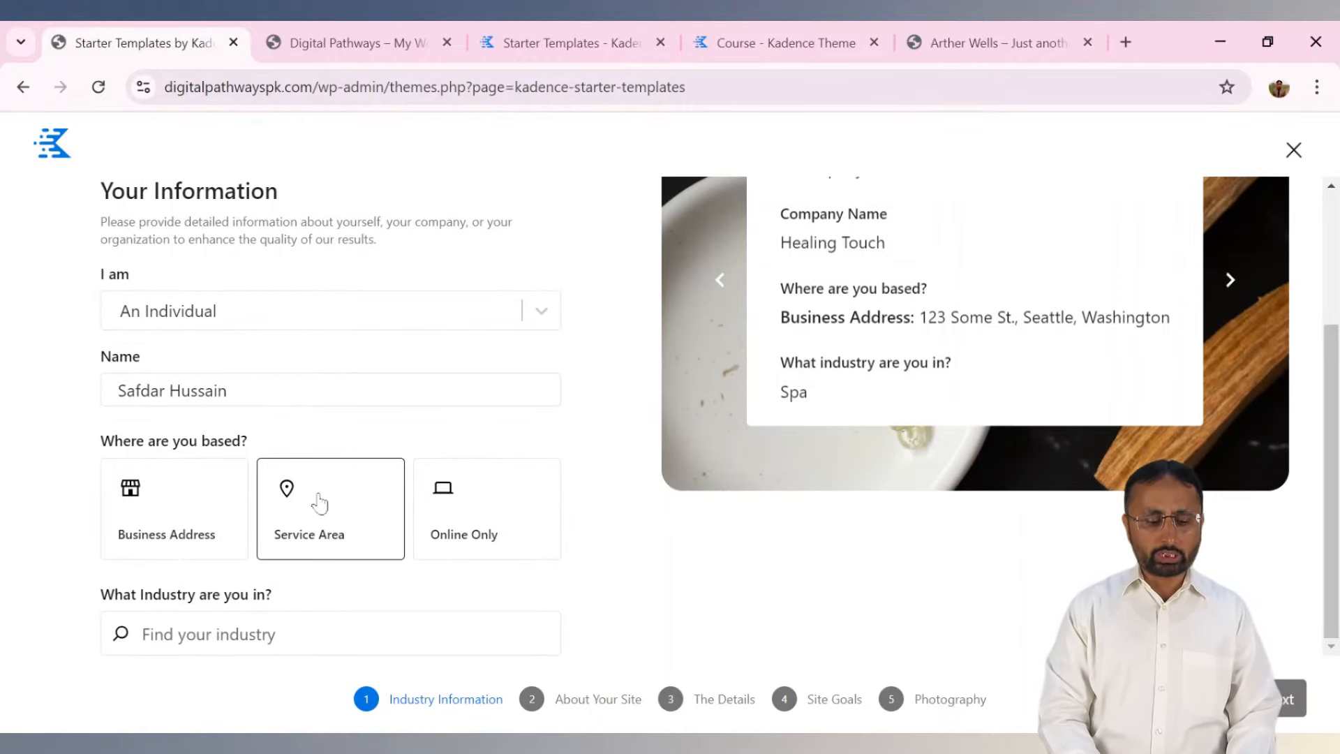
left_click(450, 499)
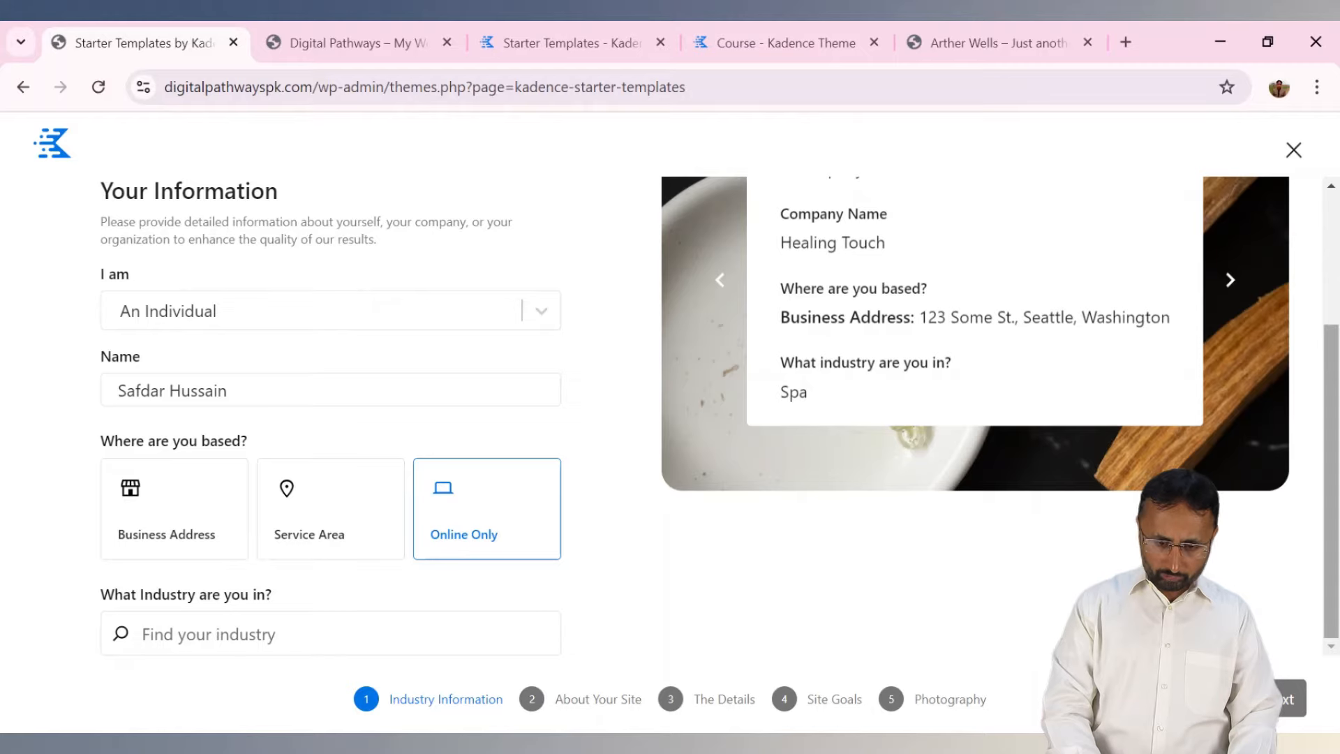
scroll(370, 418, "up", 3)
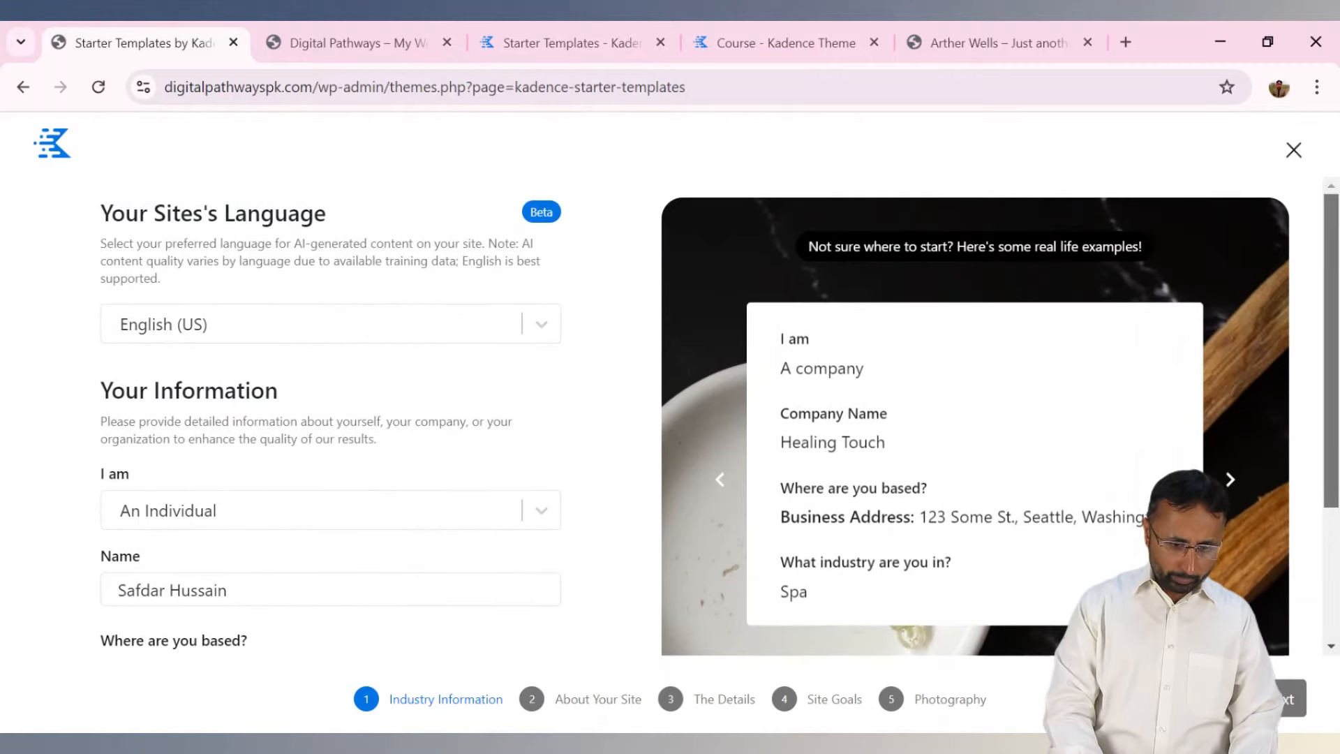
scroll(370, 418, "down", 3)
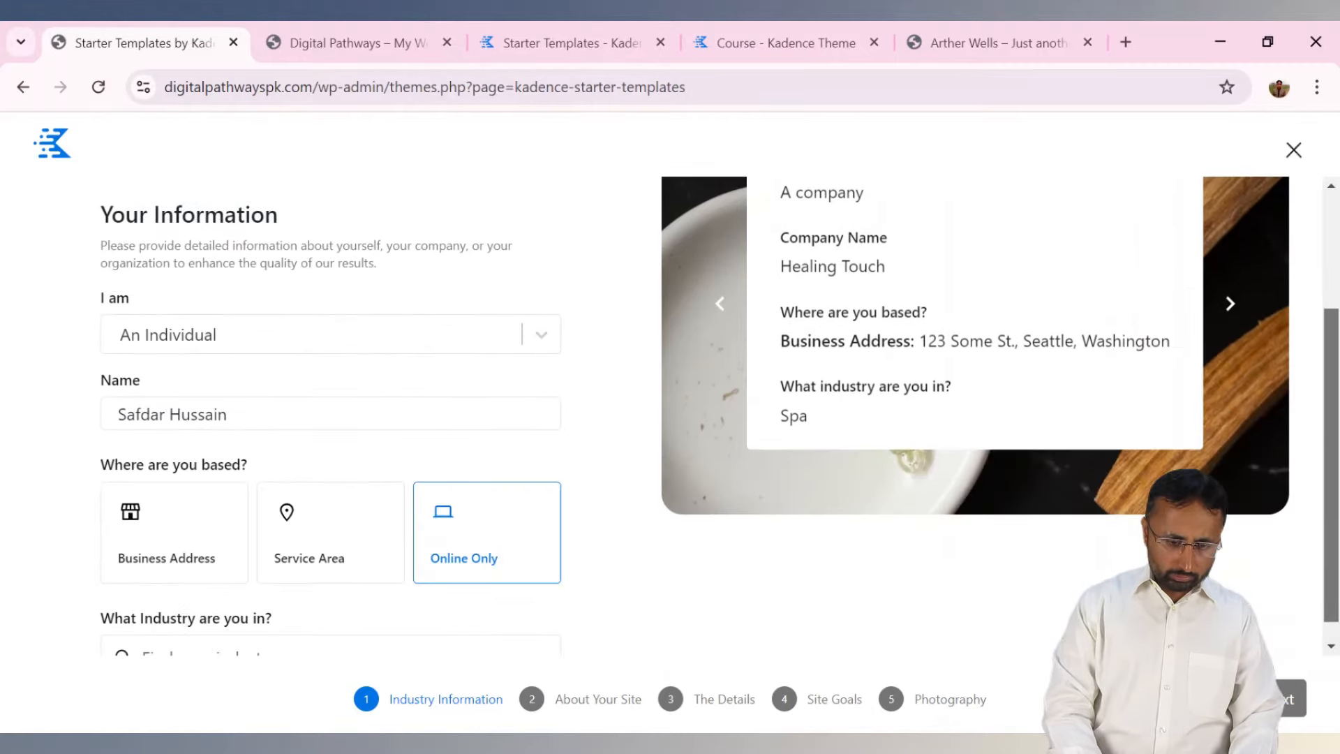
scroll(369, 419, "up", 3)
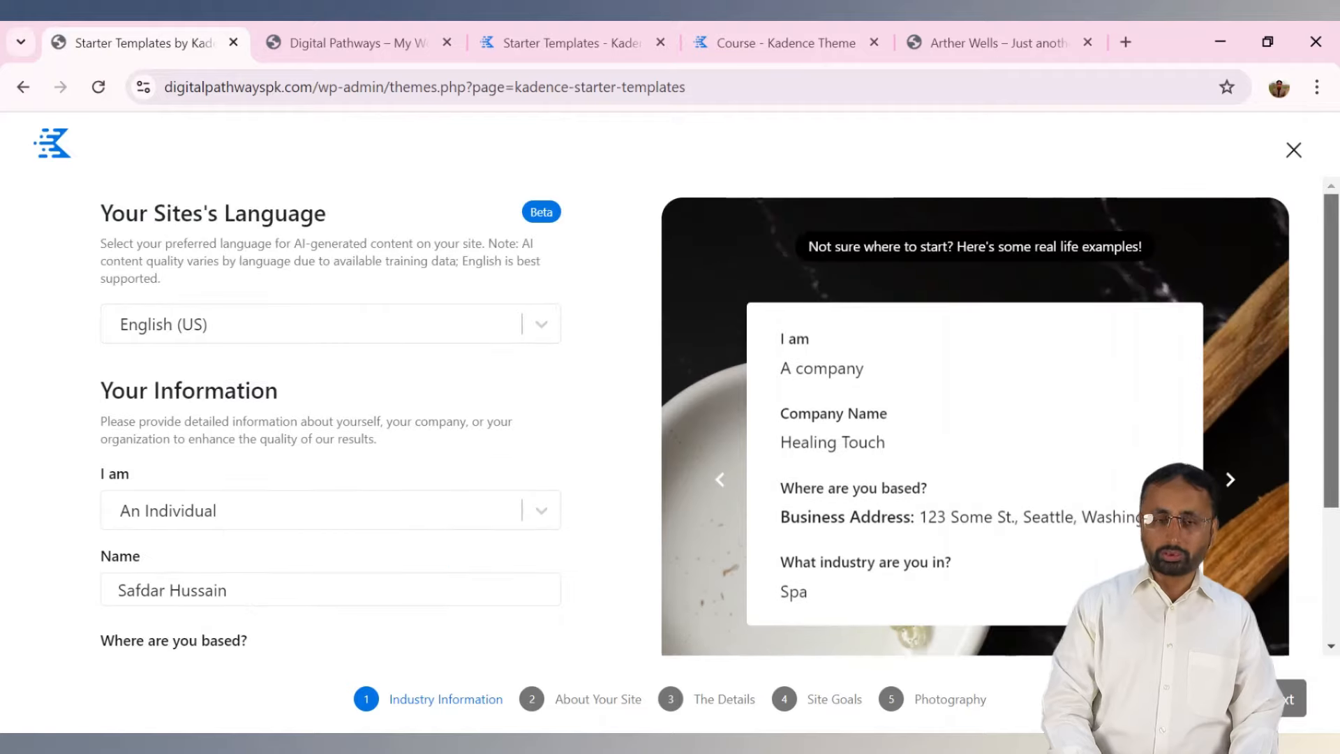
left_click(1294, 152)
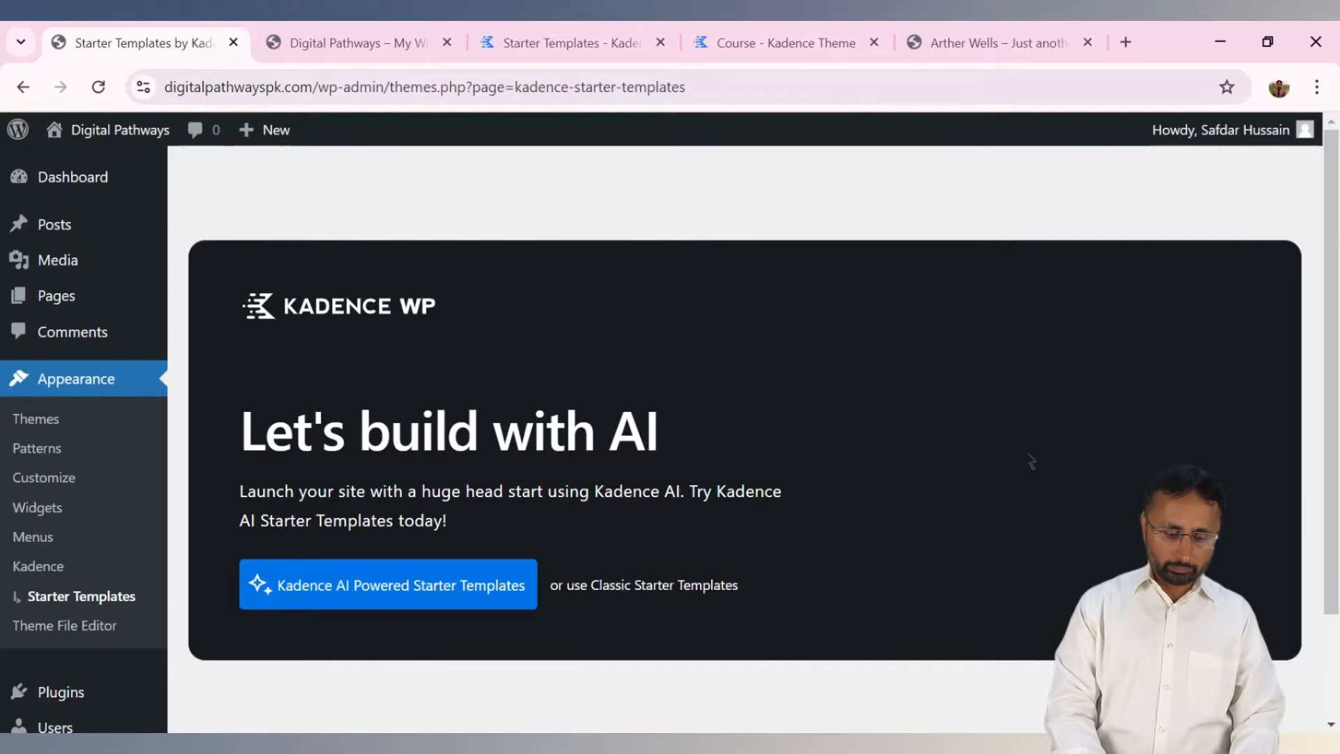
Switch to the classic starter templates, keep Block Editor as page builder, and sync the library.
scroll(1182, 388, "down", 2)
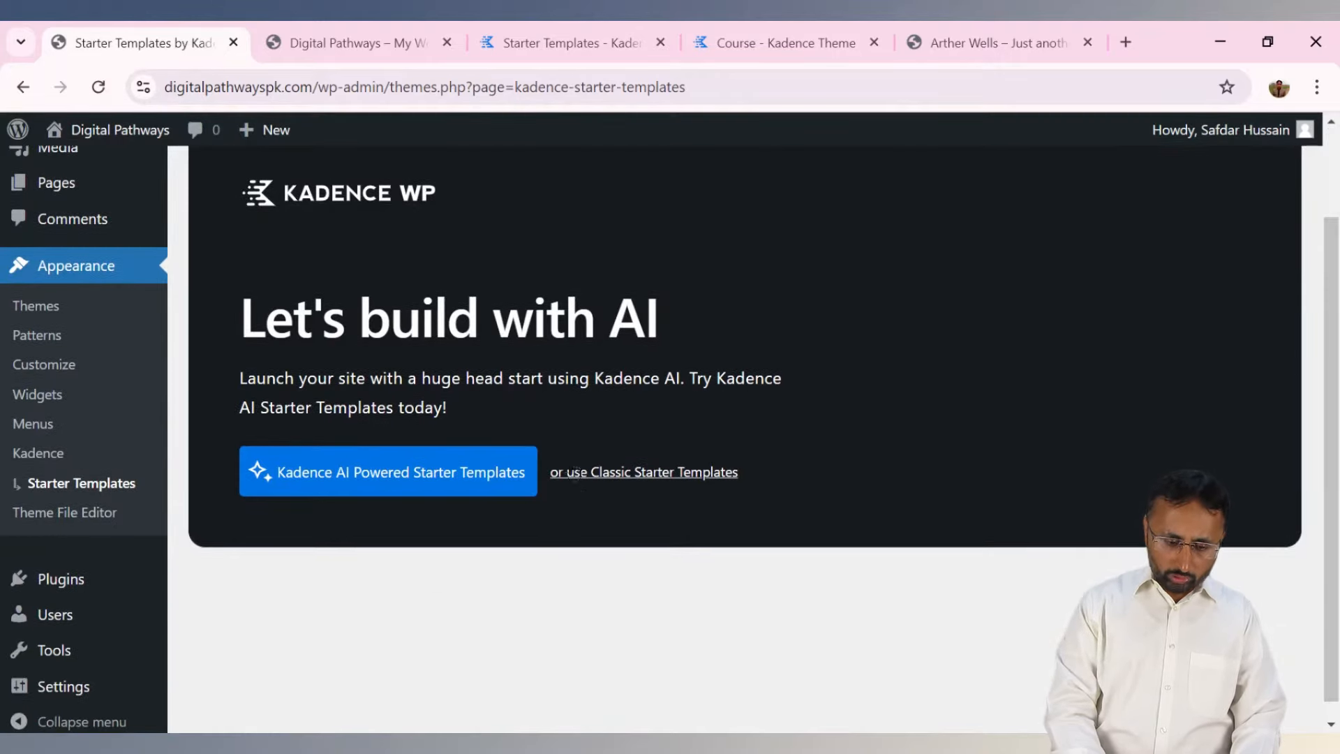
left_click(609, 474)
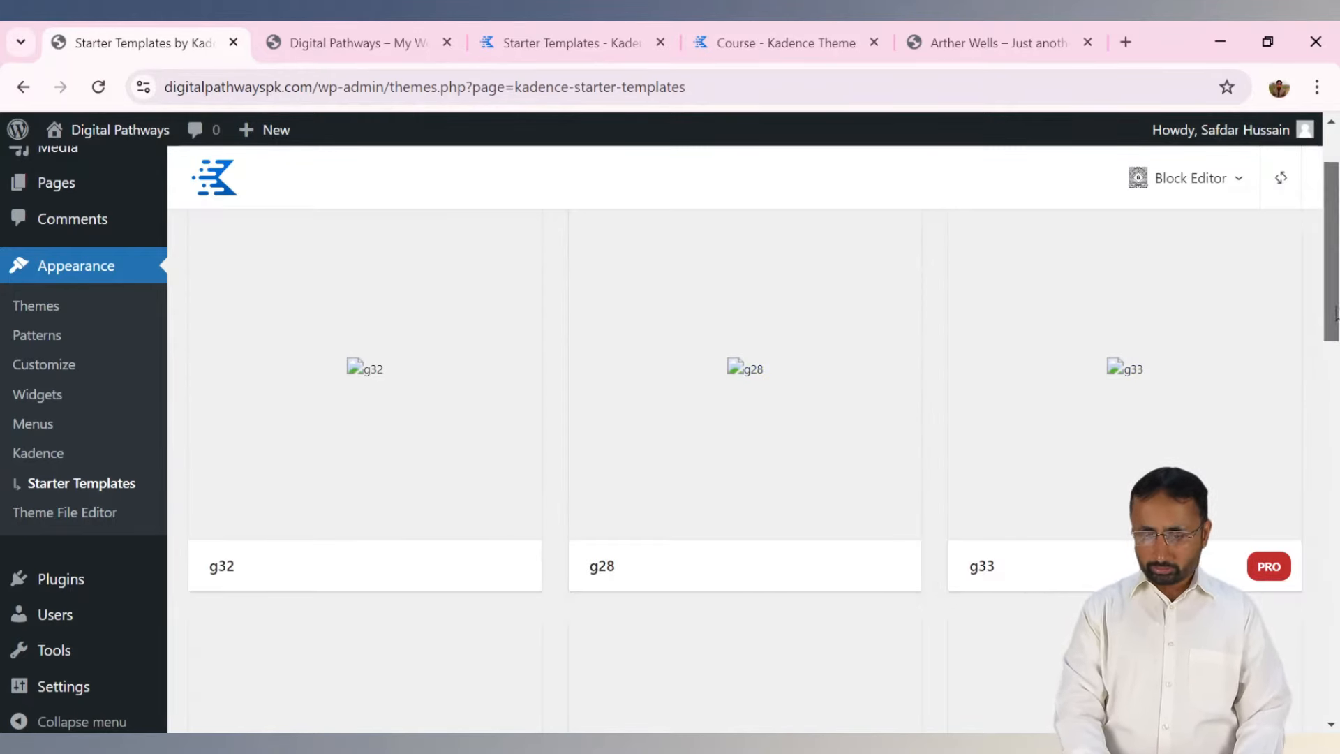
scroll(1335, 313, "up", 2)
left_click(1238, 181)
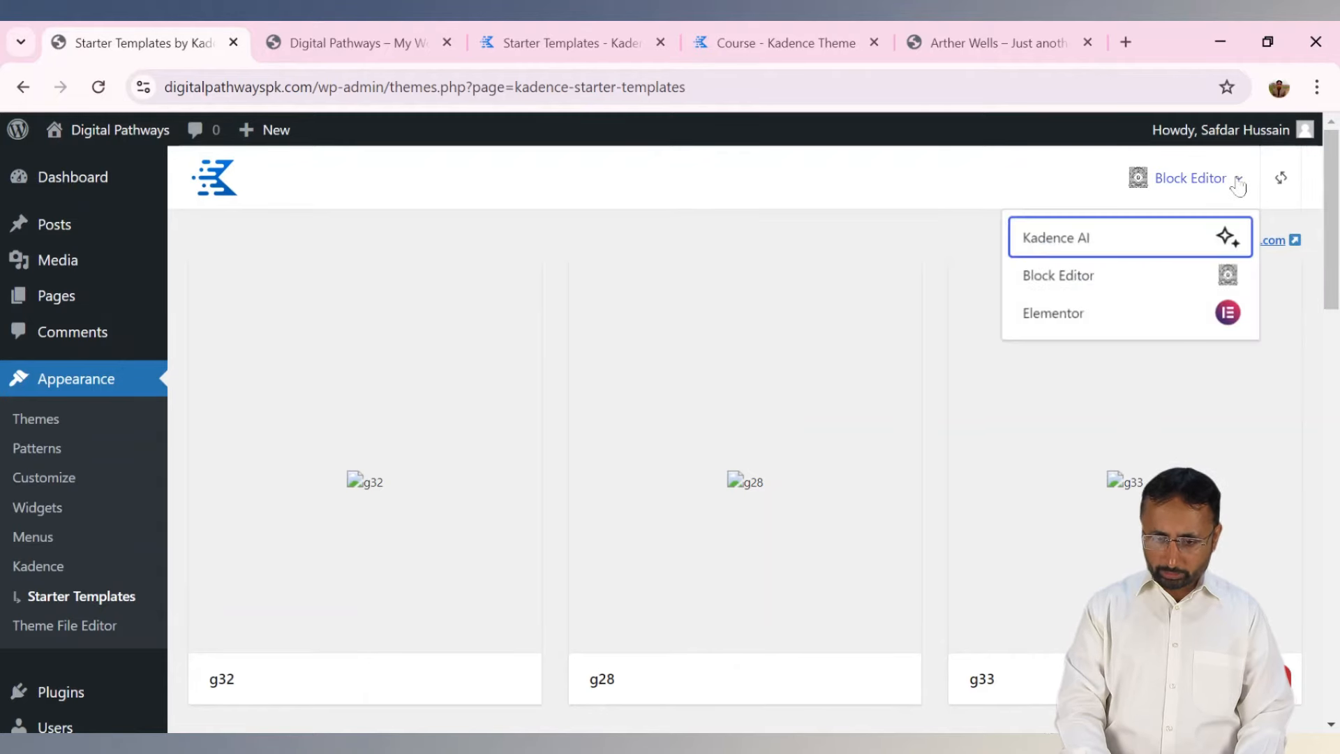
left_click(1087, 288)
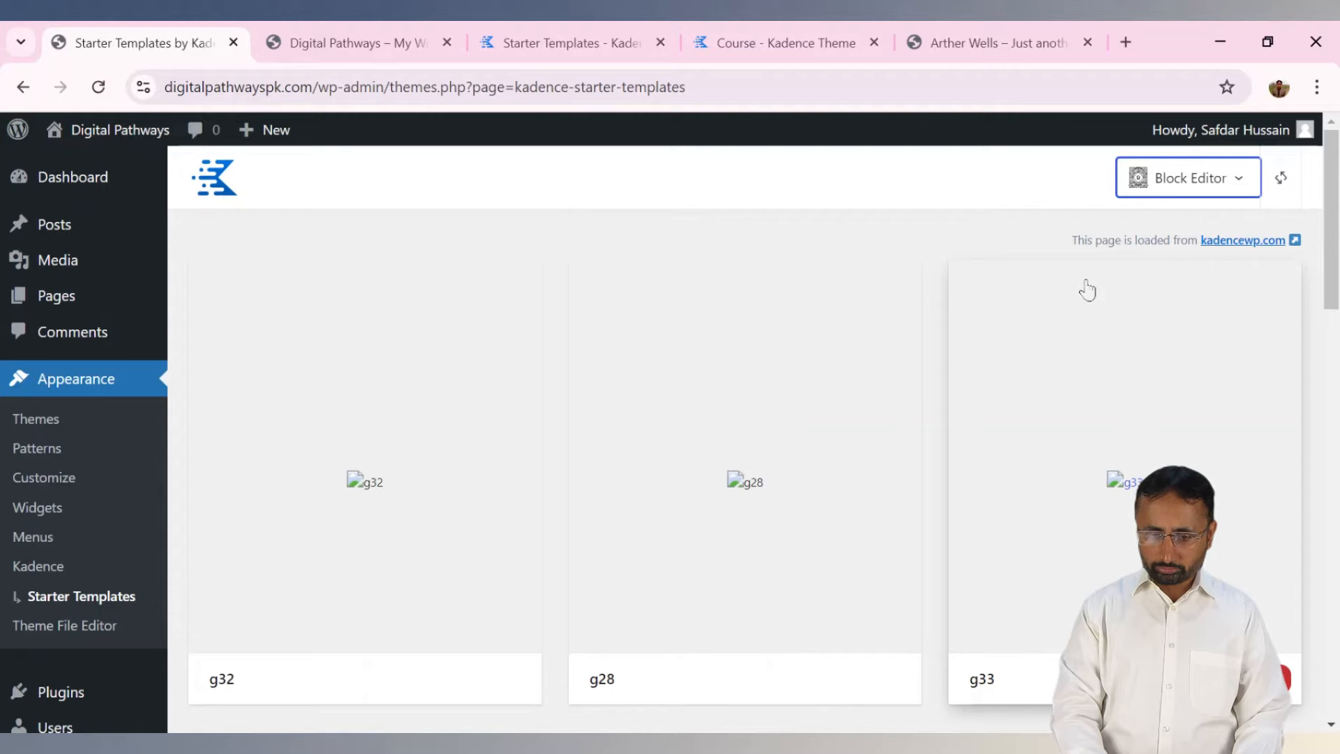
left_click(1281, 180)
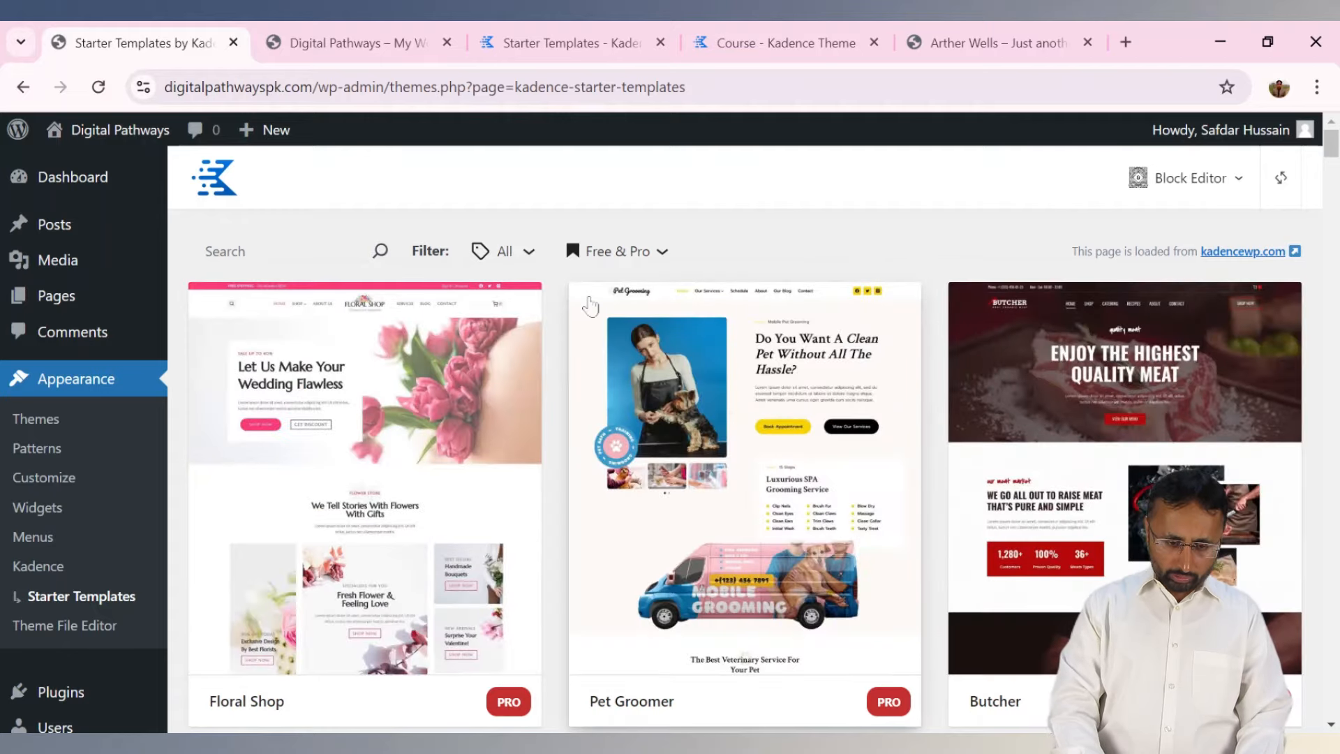
Search the classic template library for 'course' and browse the results.
left_click(210, 245)
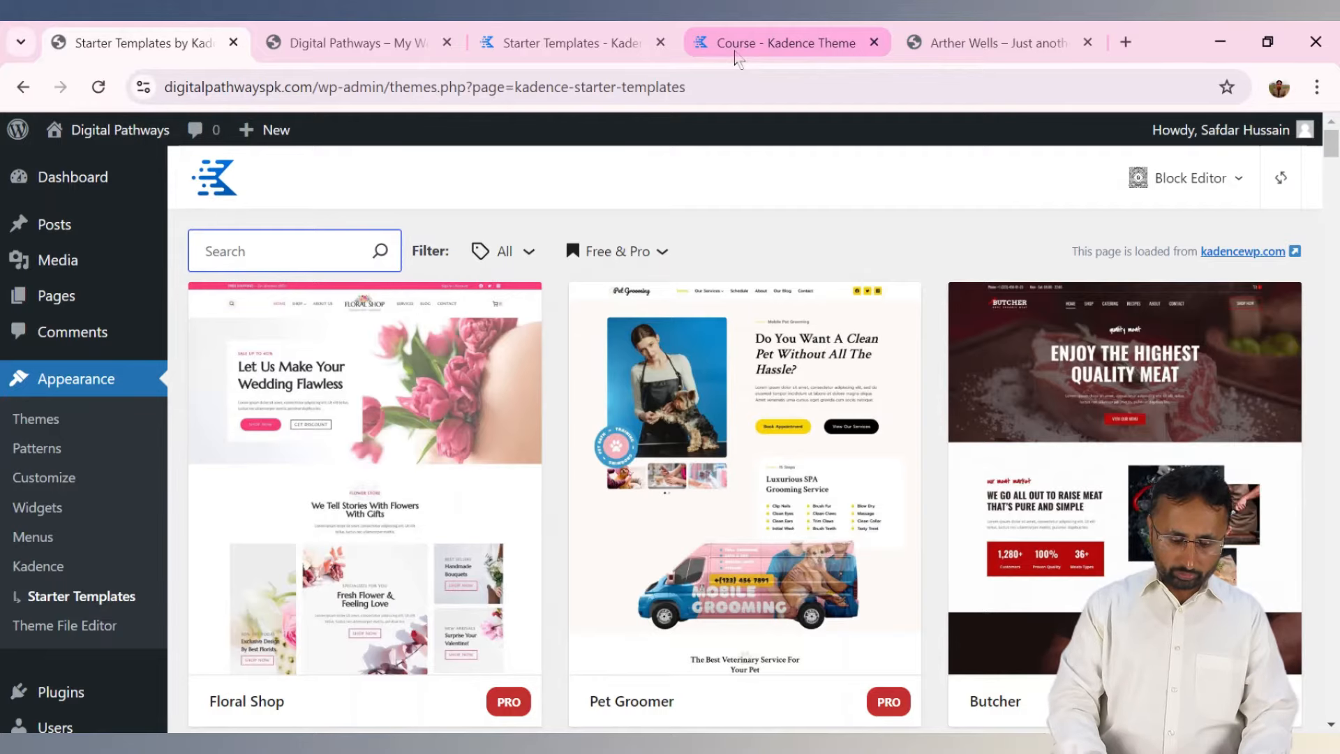
type("cou")
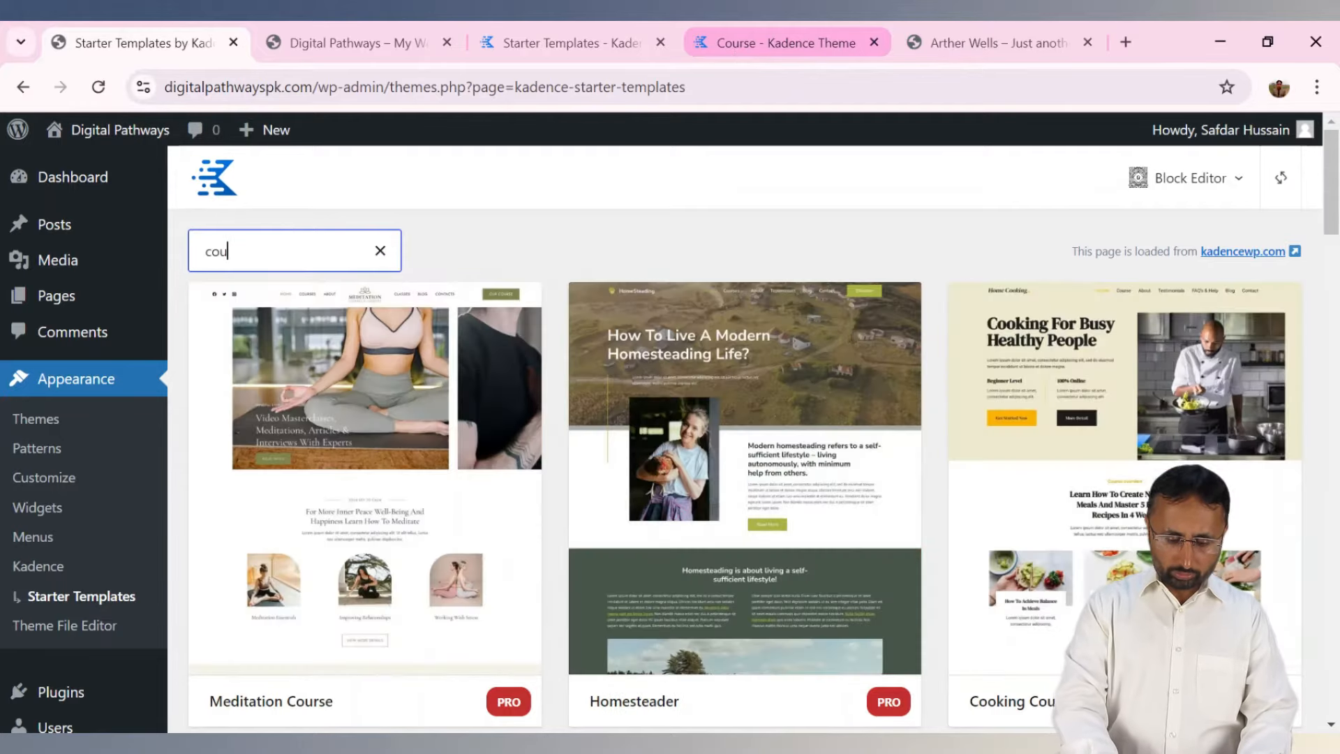
type("rse")
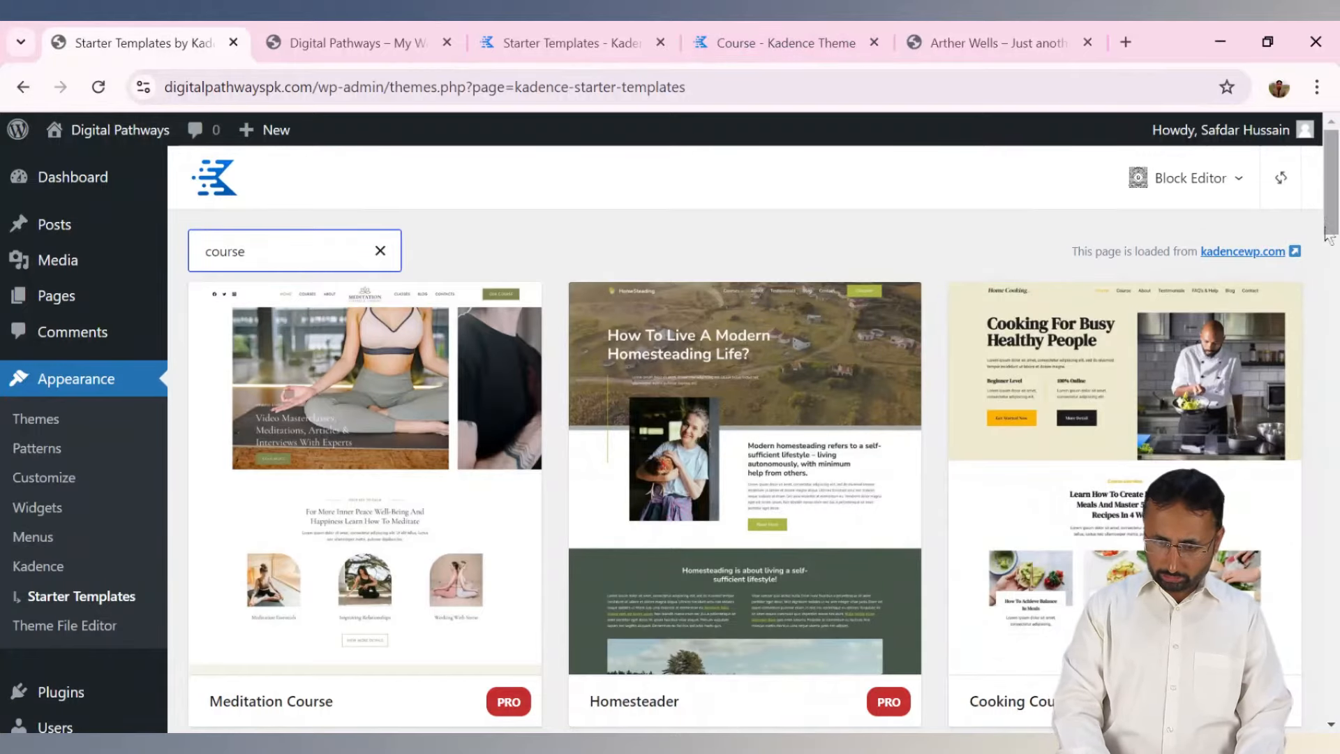
scroll(1029, 229, "down", 5)
scroll(744, 440, "up", 5)
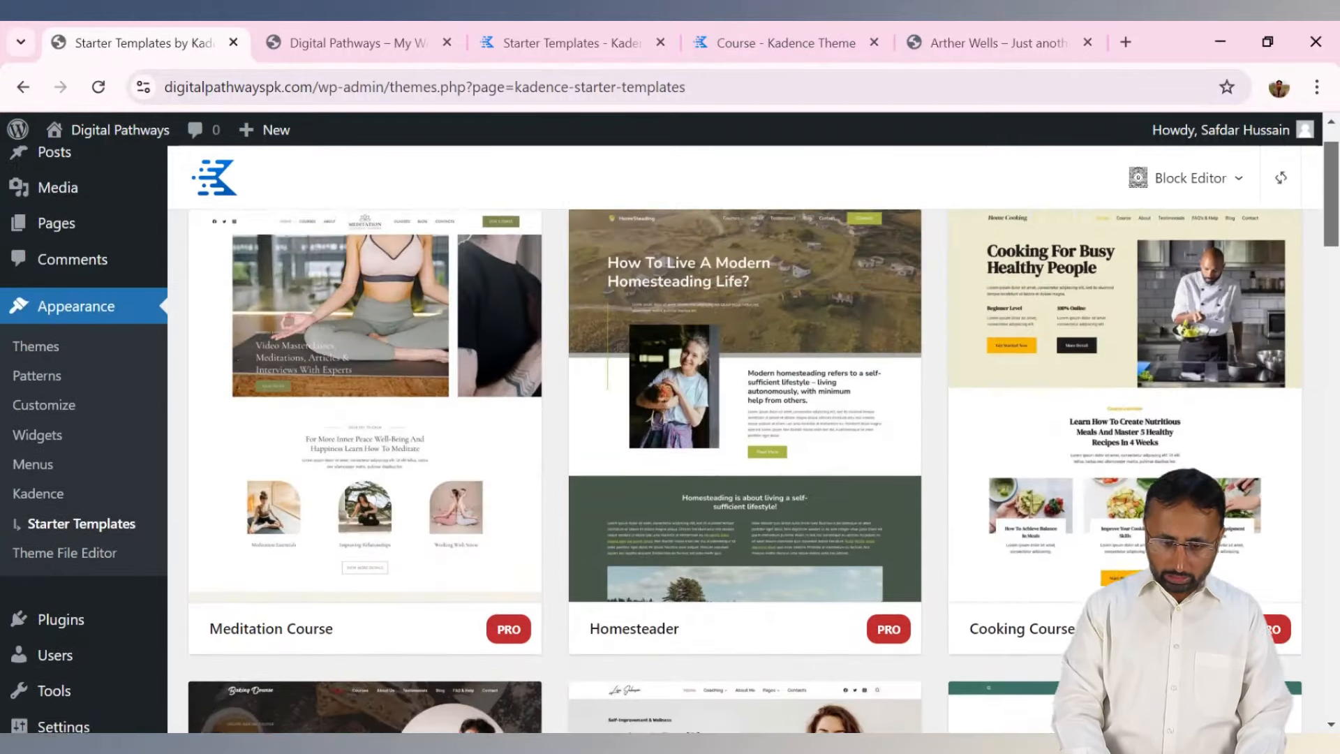
scroll(744, 439, "down", 6)
scroll(745, 440, "down", 3)
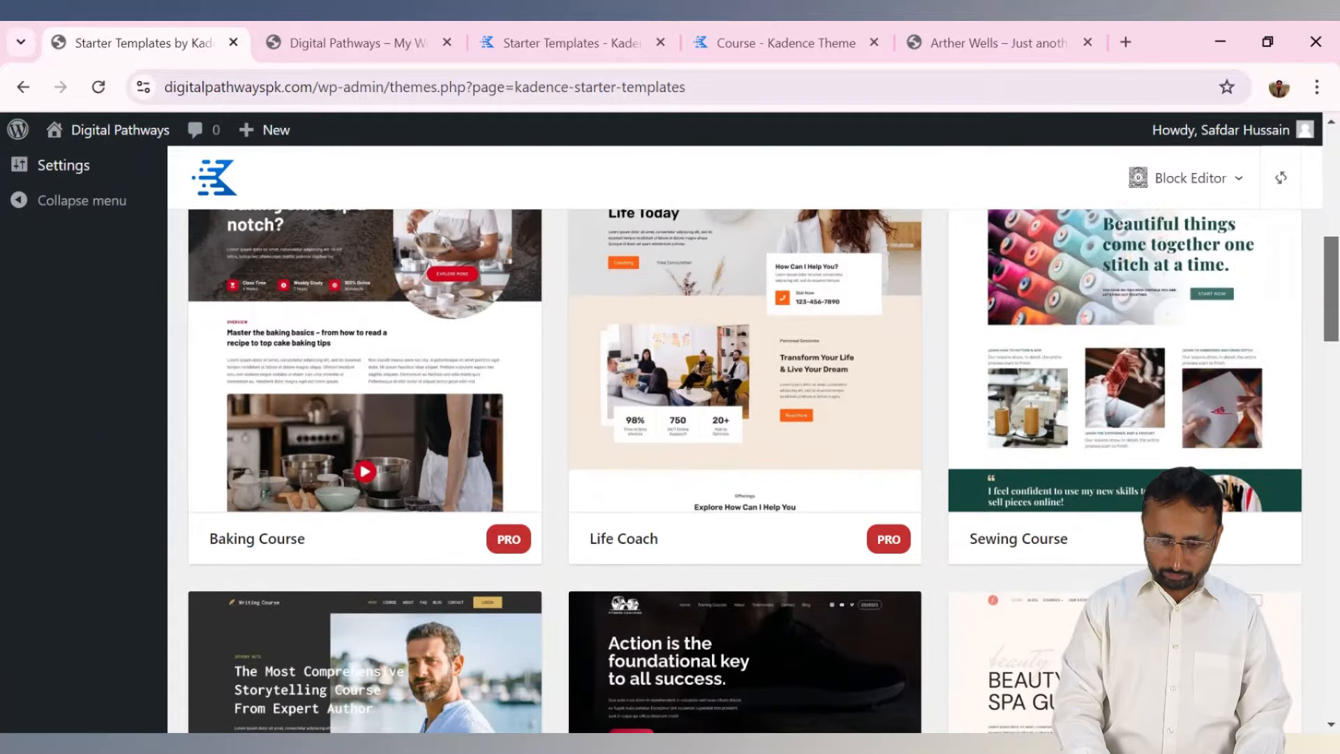
scroll(745, 439, "down", 8)
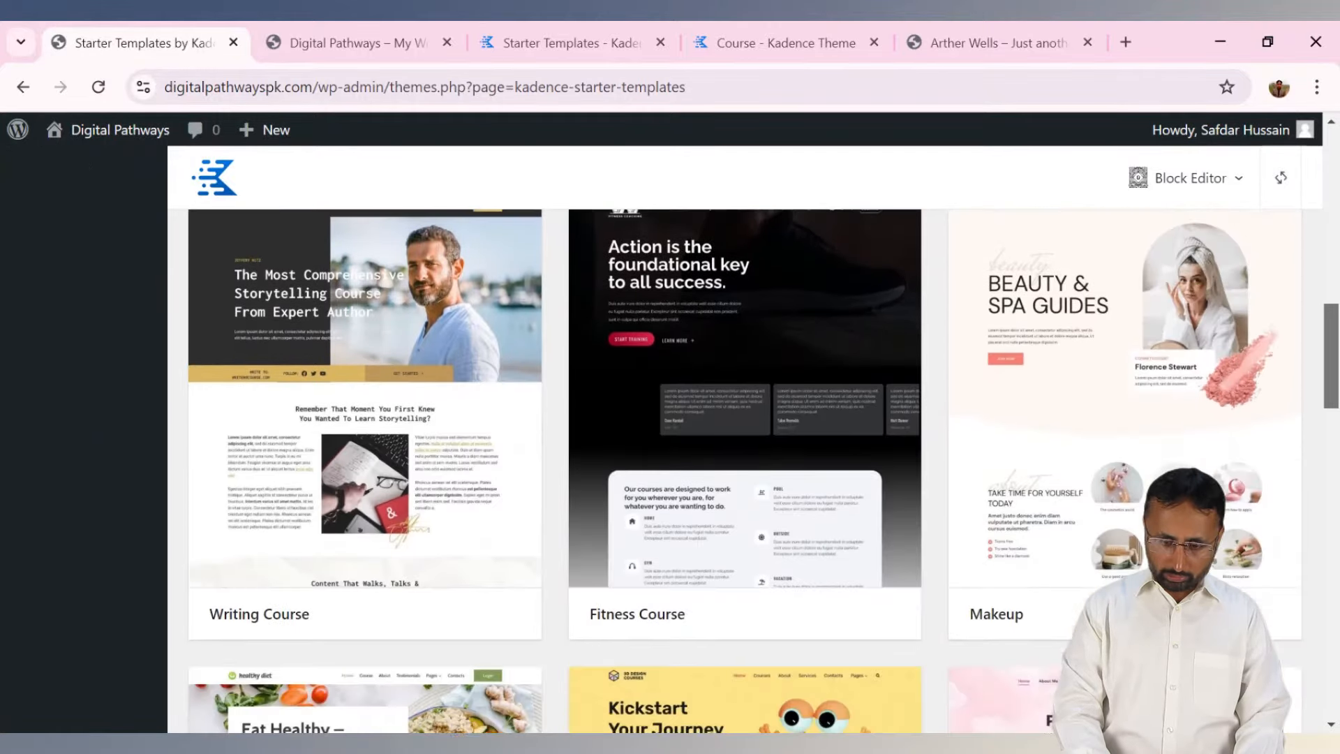
scroll(745, 439, "down", 10)
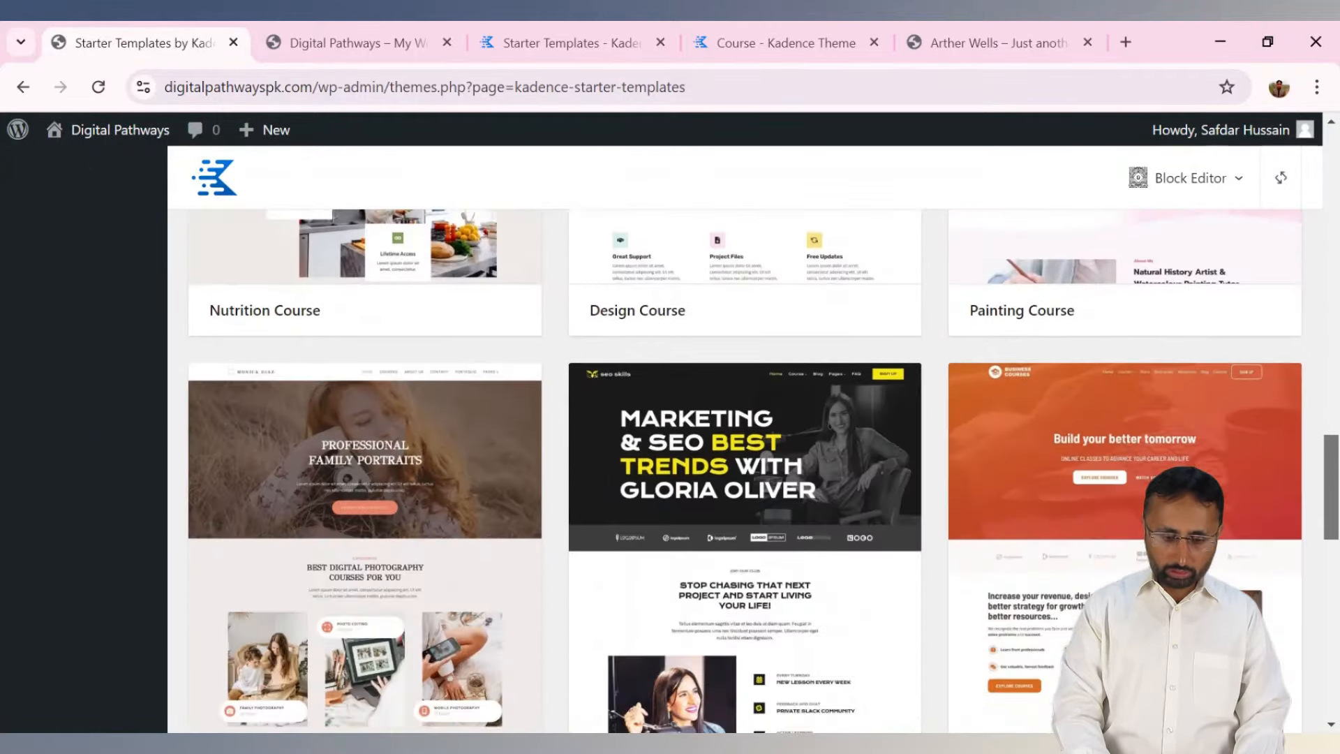
scroll(744, 440, "down", 5)
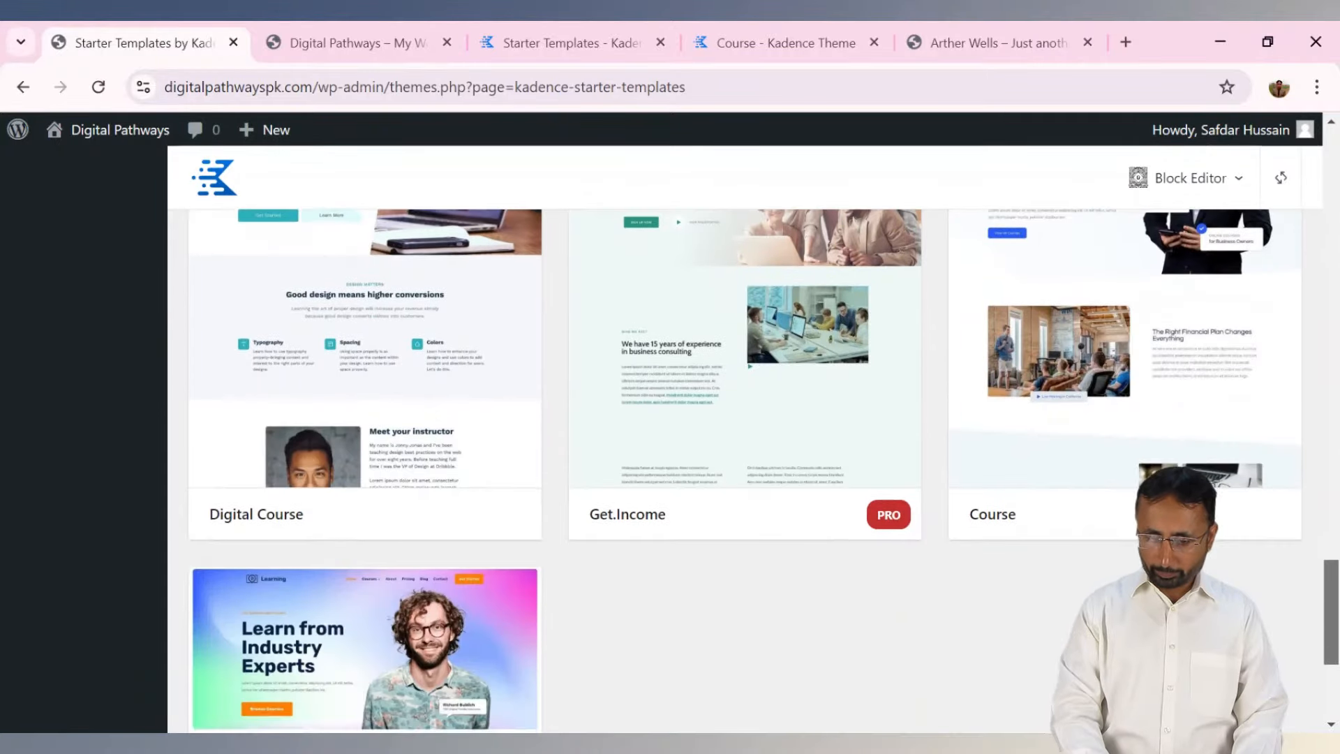
scroll(744, 440, "up", 2)
Check the Course template's details page, then select the Course template for import.
left_click(810, 40)
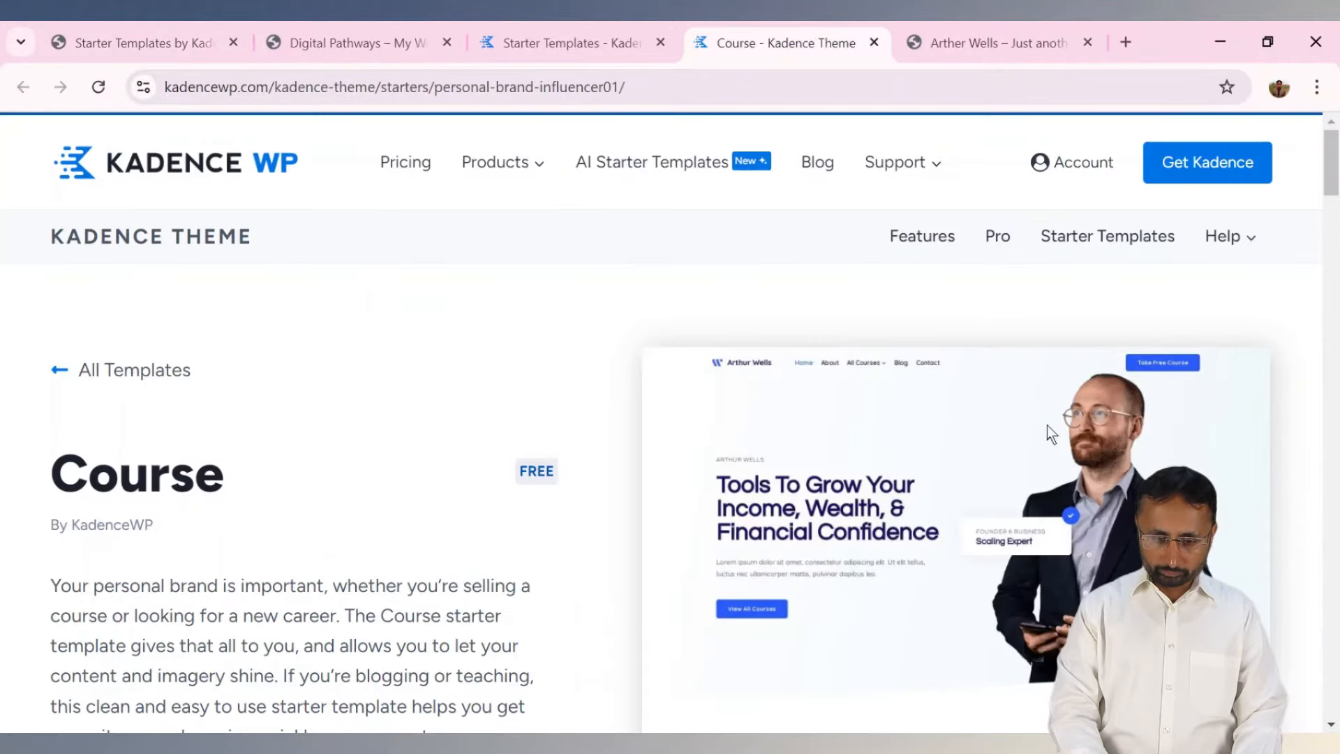
left_click(148, 41)
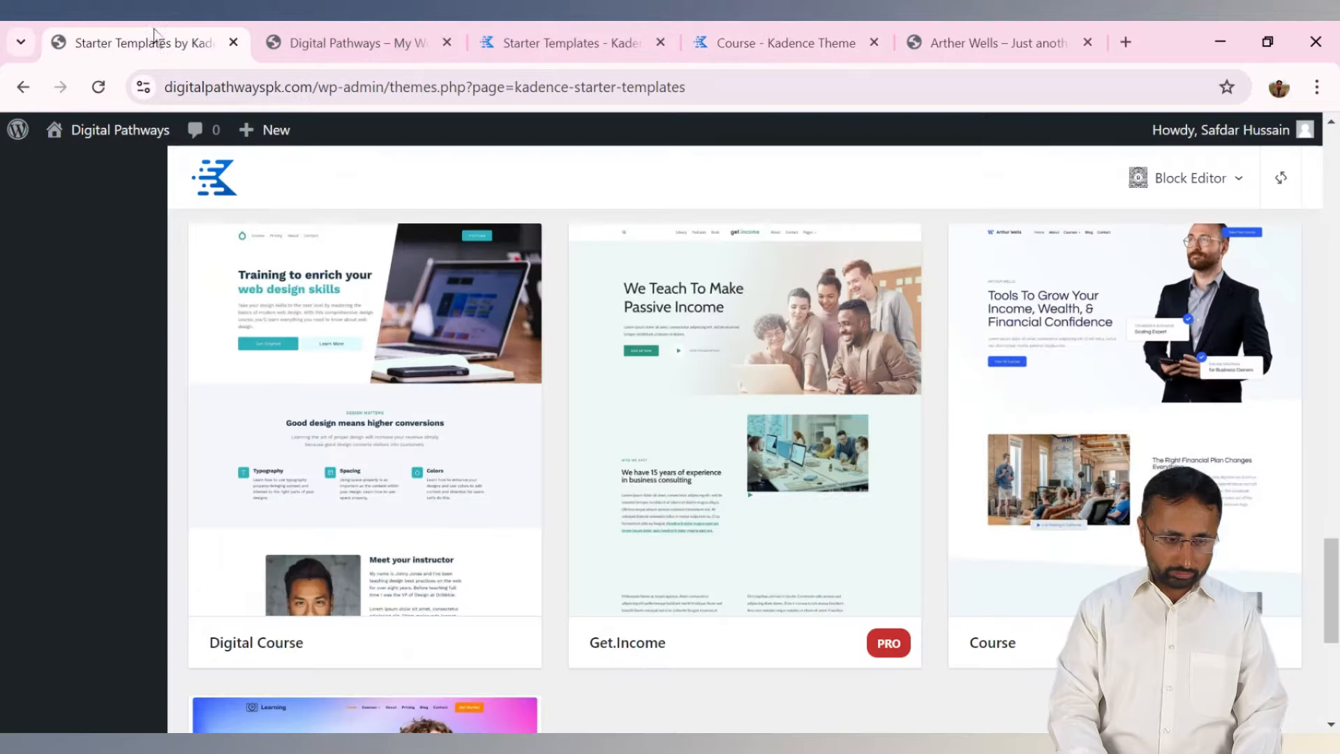
left_click(1081, 520)
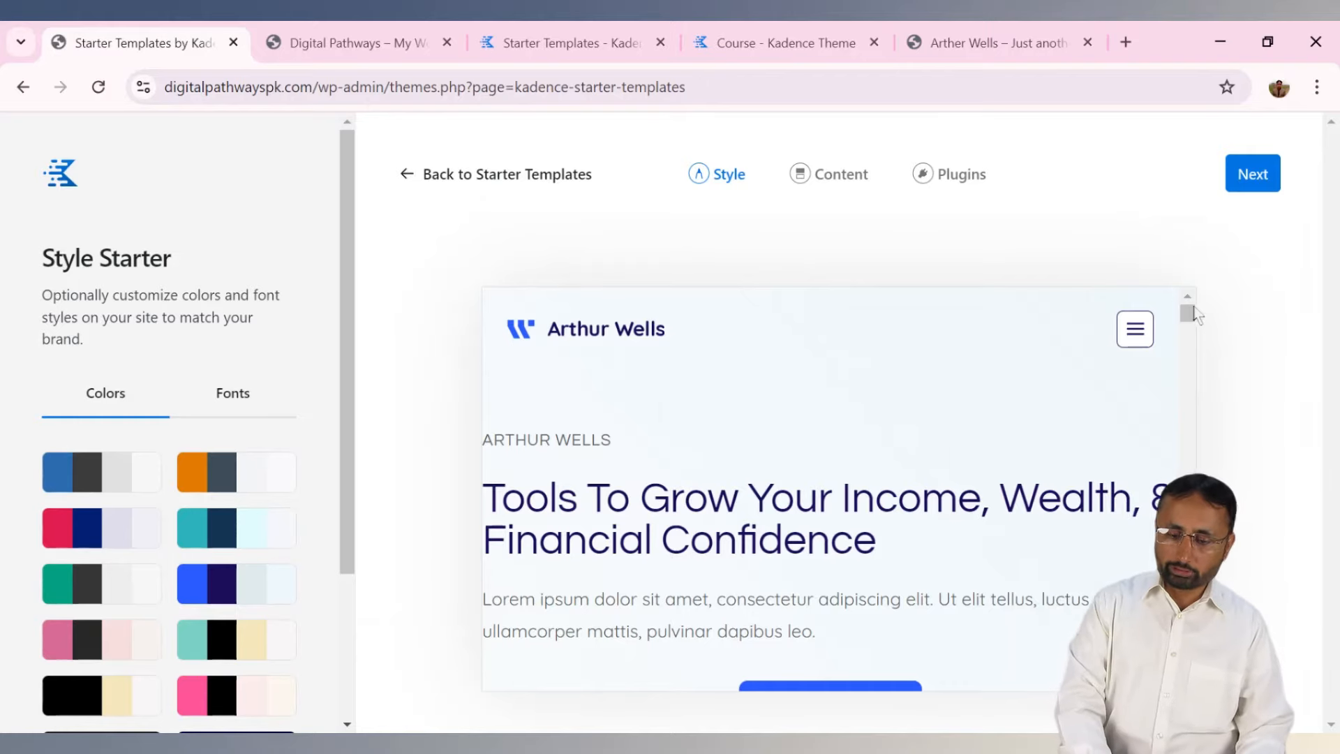
Accept the default style and full-site content, then launch the Course template import.
left_click_drag(1192, 317, 1212, 273)
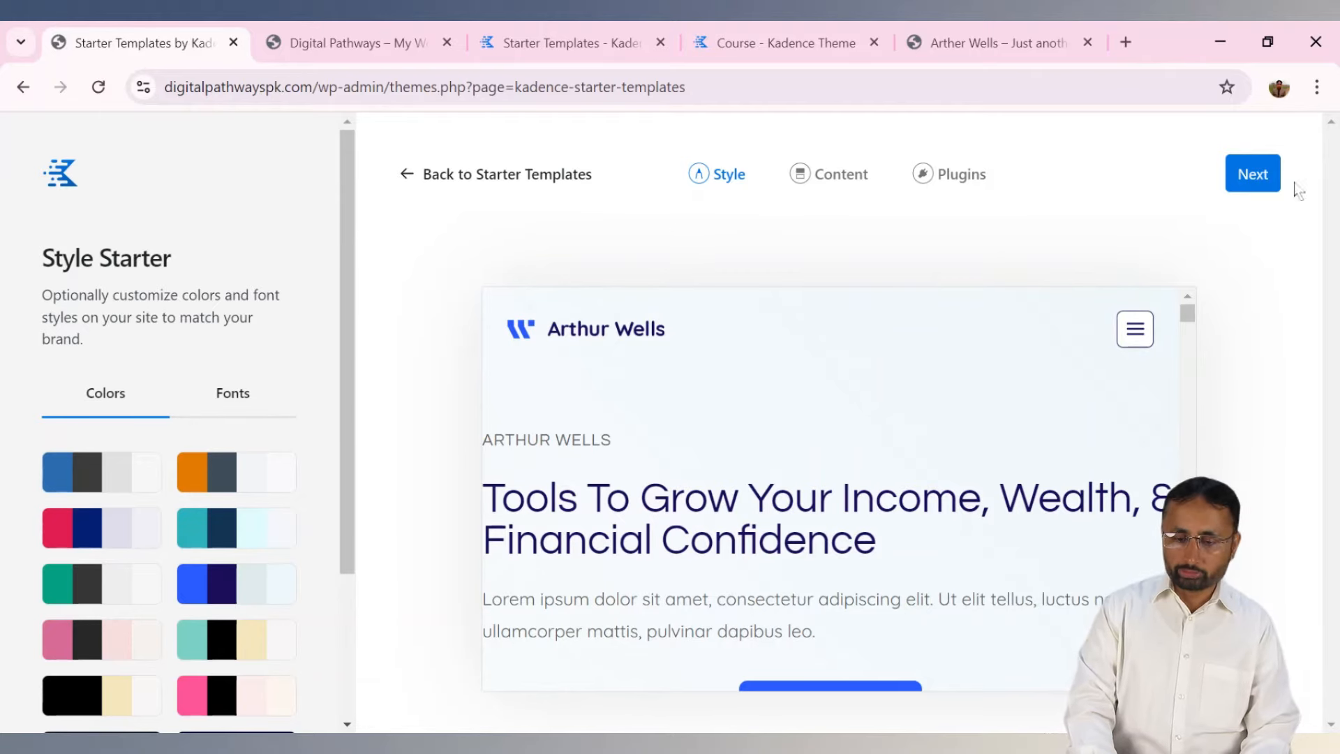
left_click(1253, 179)
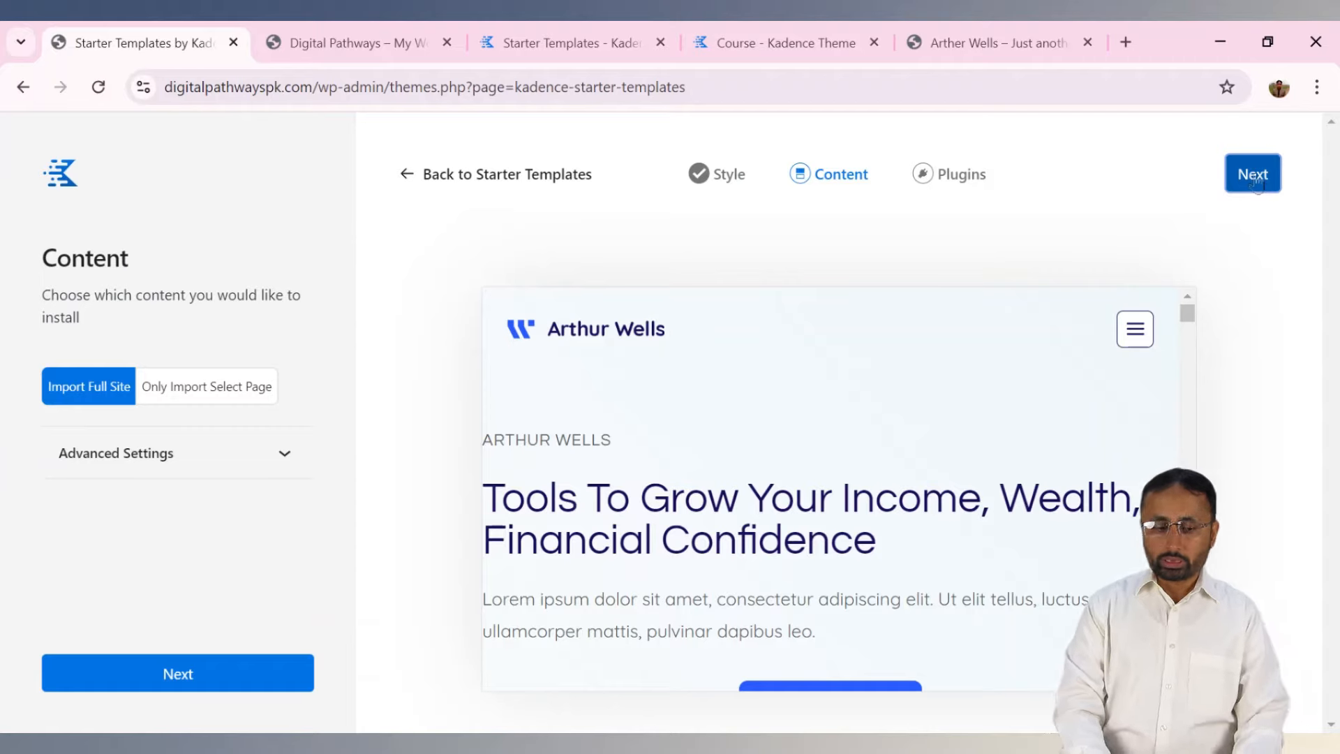
left_click(1254, 180)
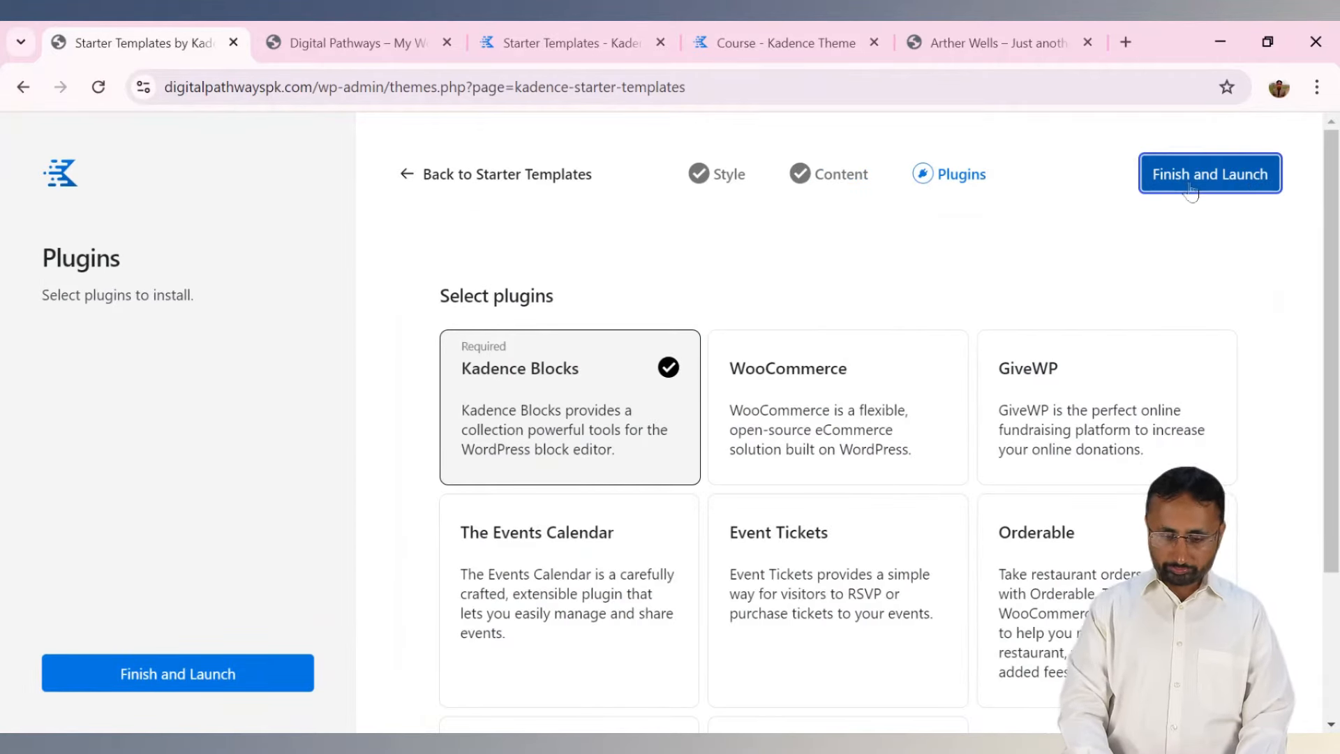
left_click(1191, 189)
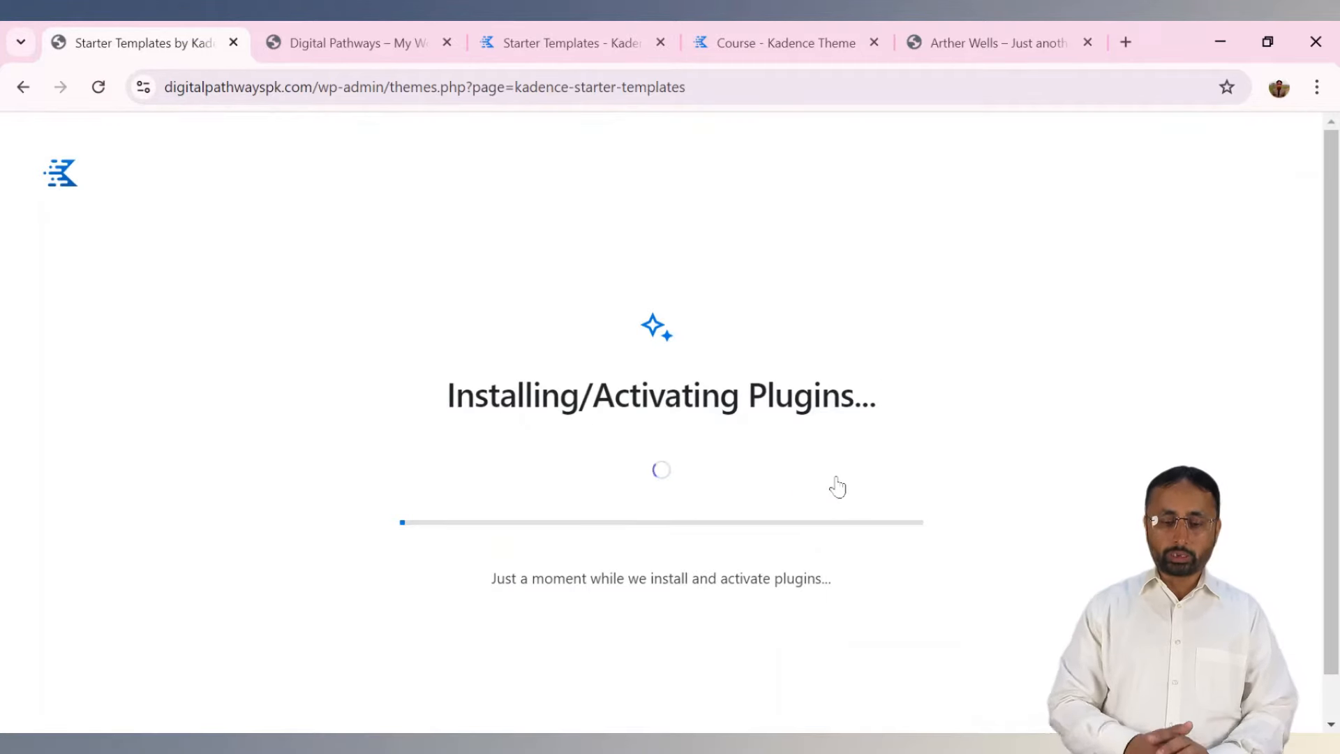
Browse the Course template's live demo while plugins install, then return to the import progress.
left_click(940, 39)
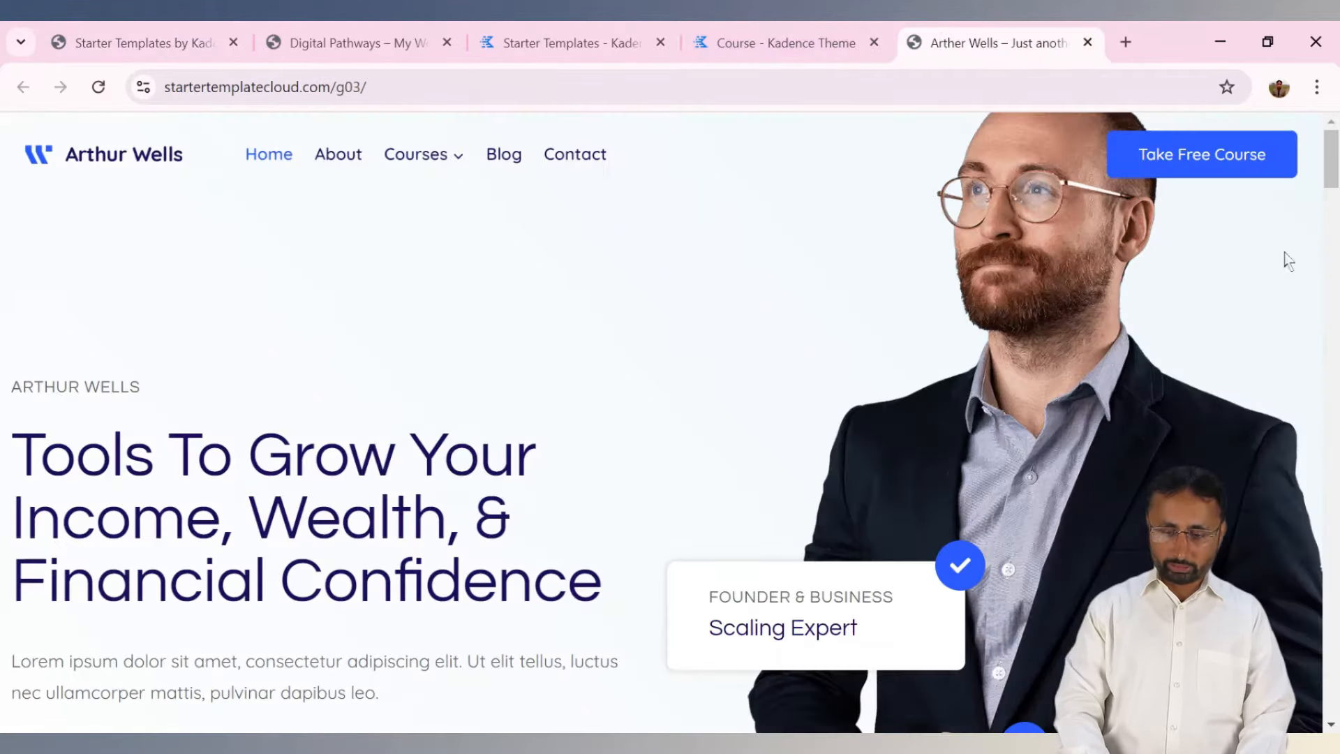
scroll(1286, 257, "down", 10)
left_click_drag(1329, 311, 1330, 132)
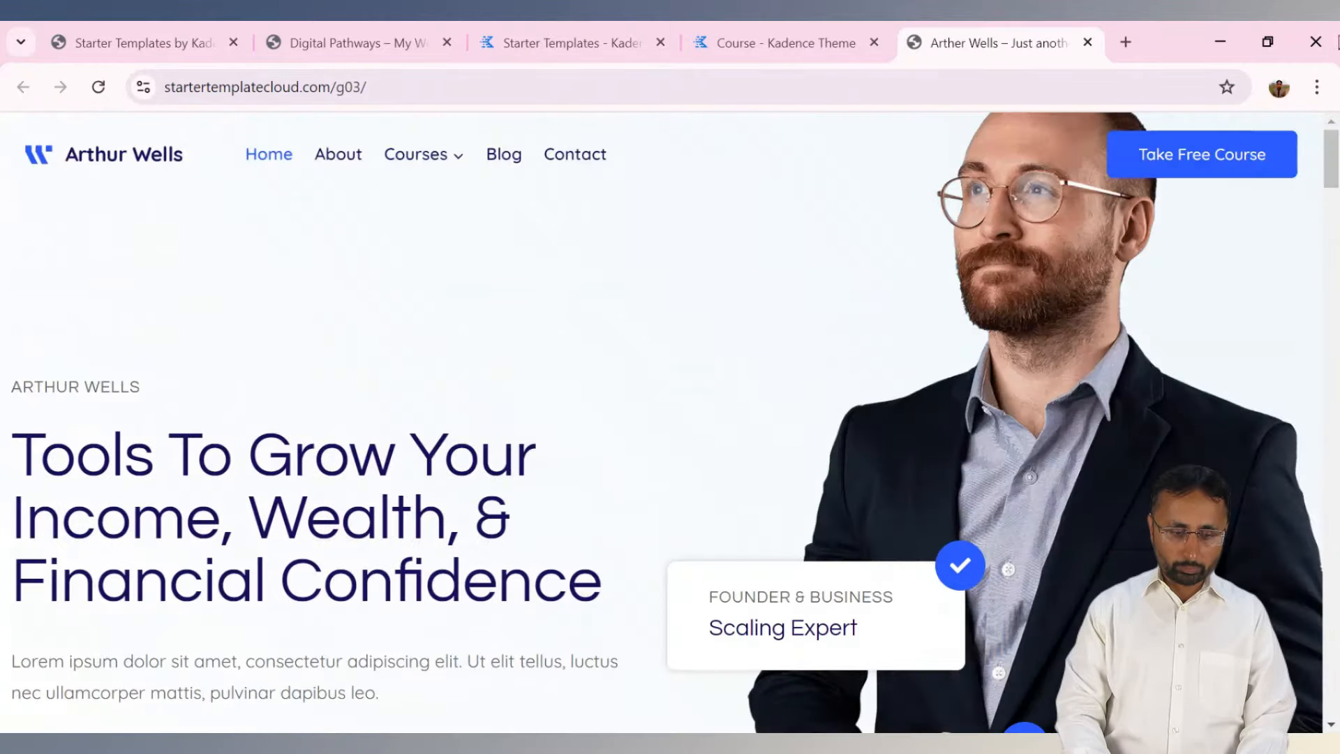
left_click(129, 42)
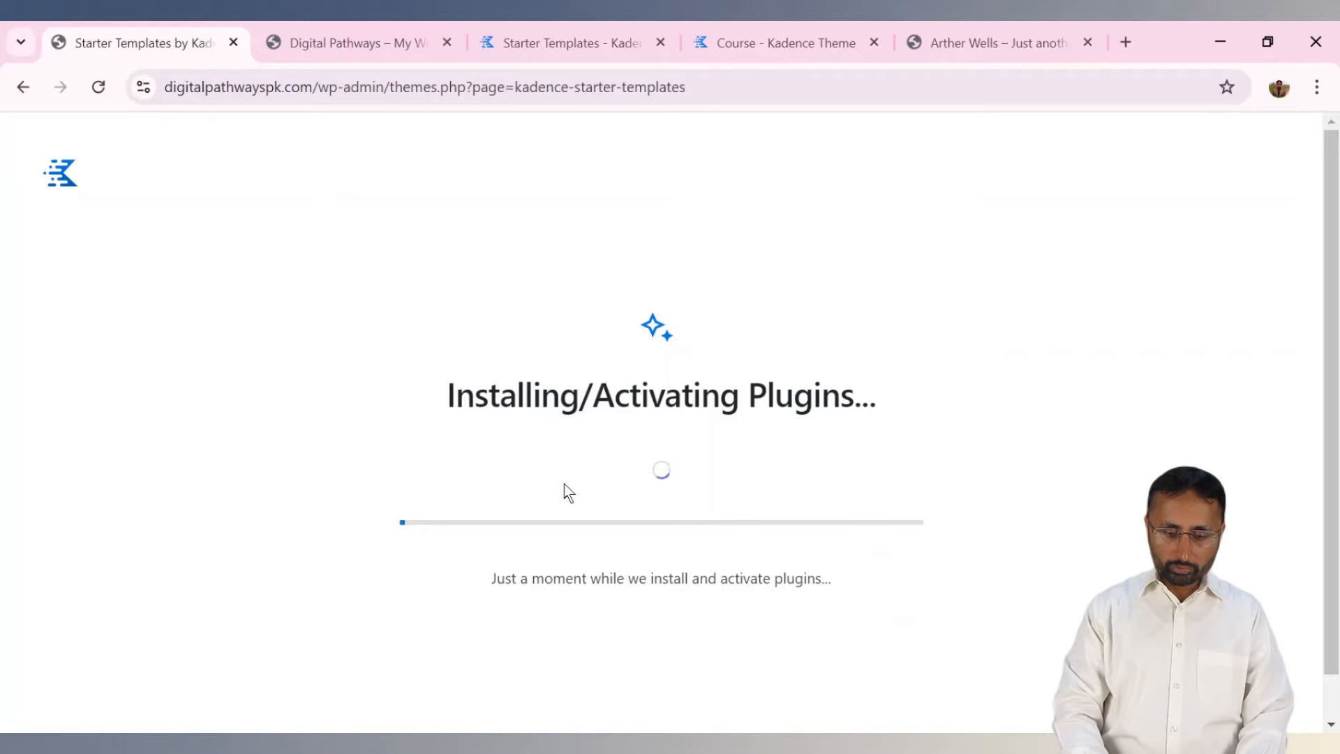
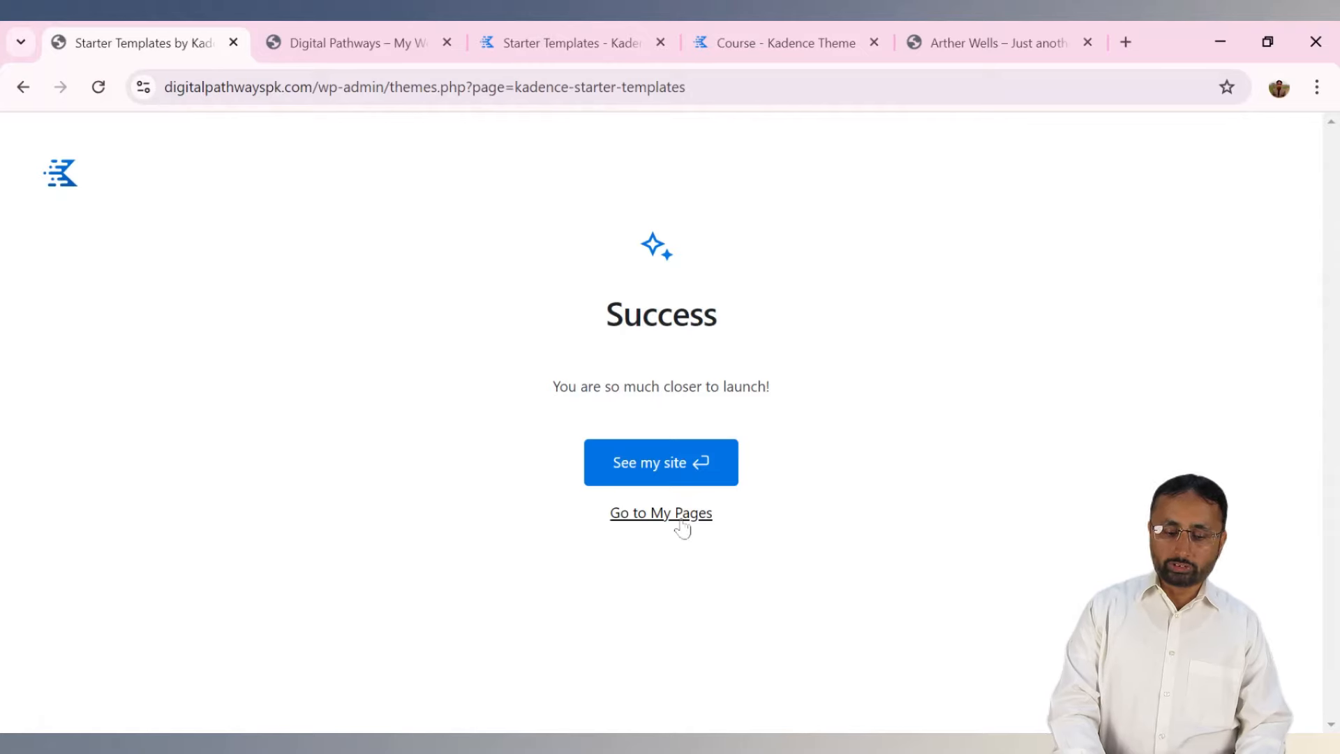
Open the finished Arthur Wells site and scroll through its homepage and back up.
left_click(665, 470)
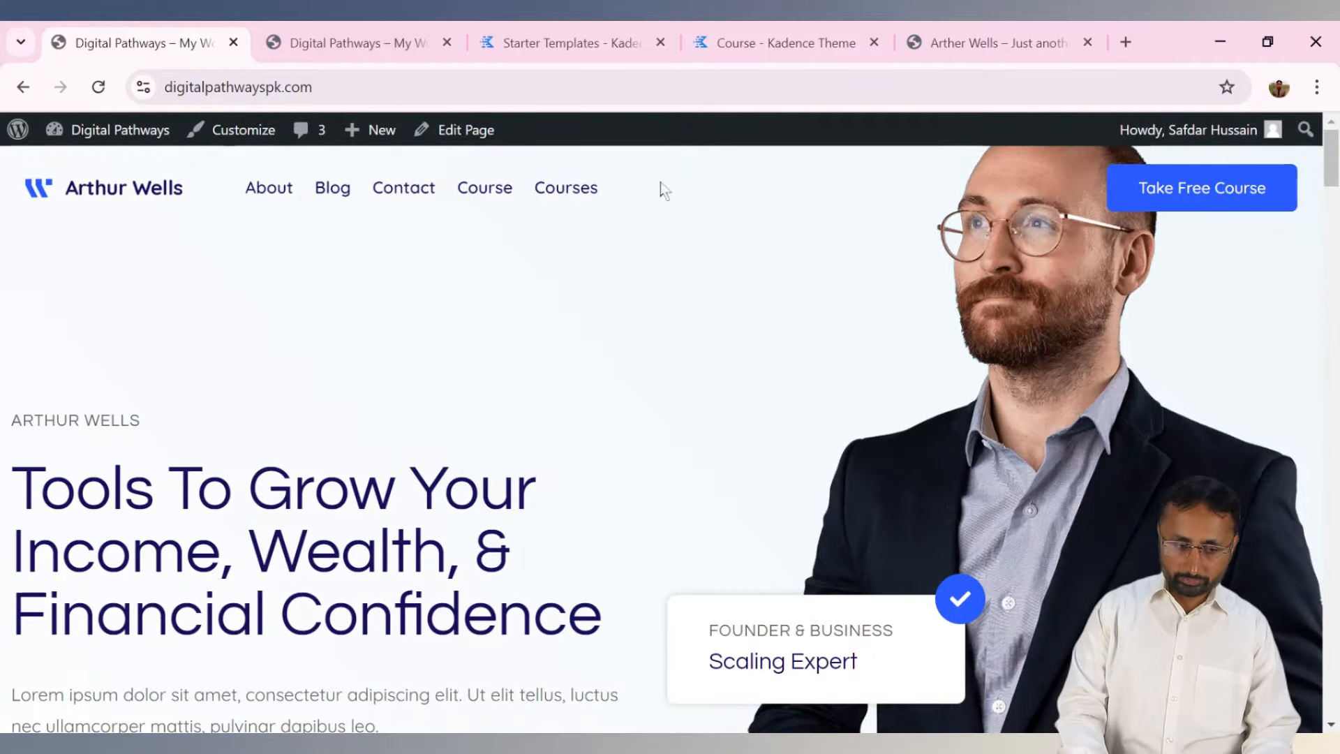
left_click(292, 87)
left_click_drag(292, 86, 165, 86)
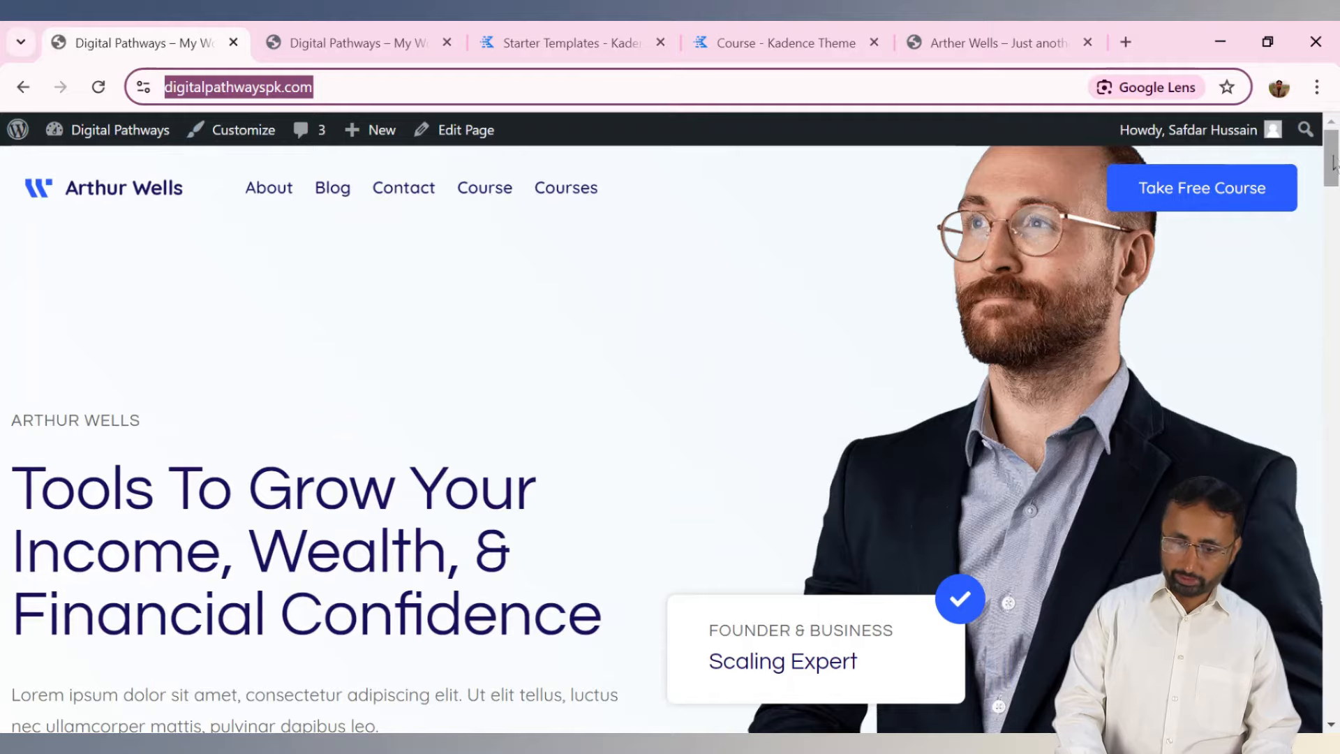
left_click_drag(1331, 161, 1336, 79)
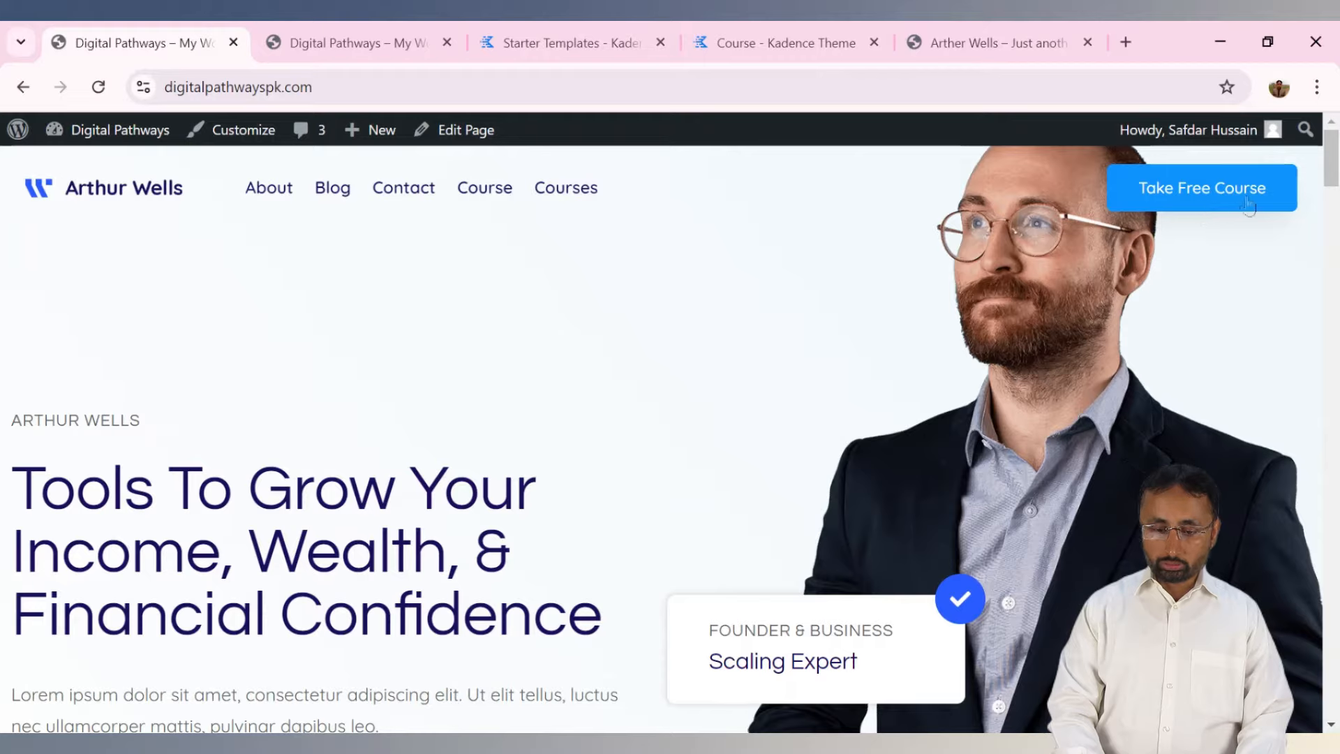
scroll(662, 439, "down", 5)
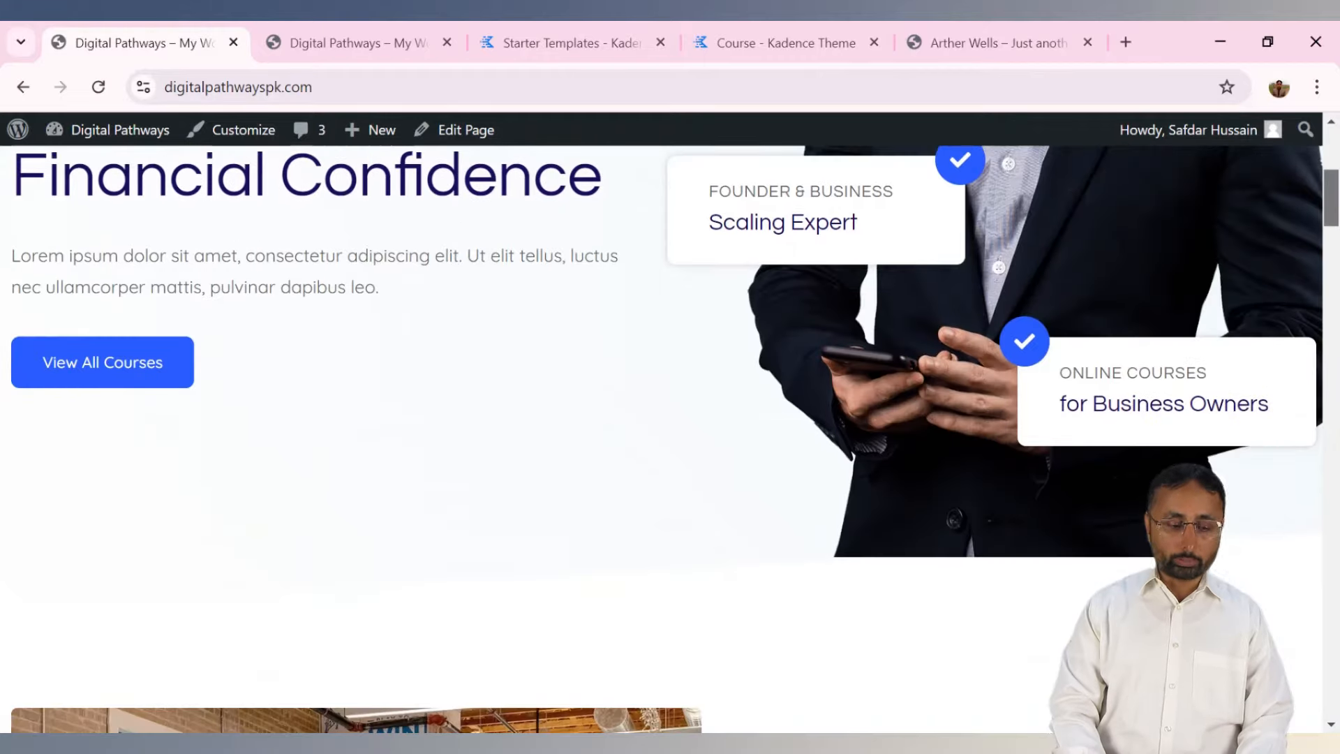
scroll(667, 431, "up", 5)
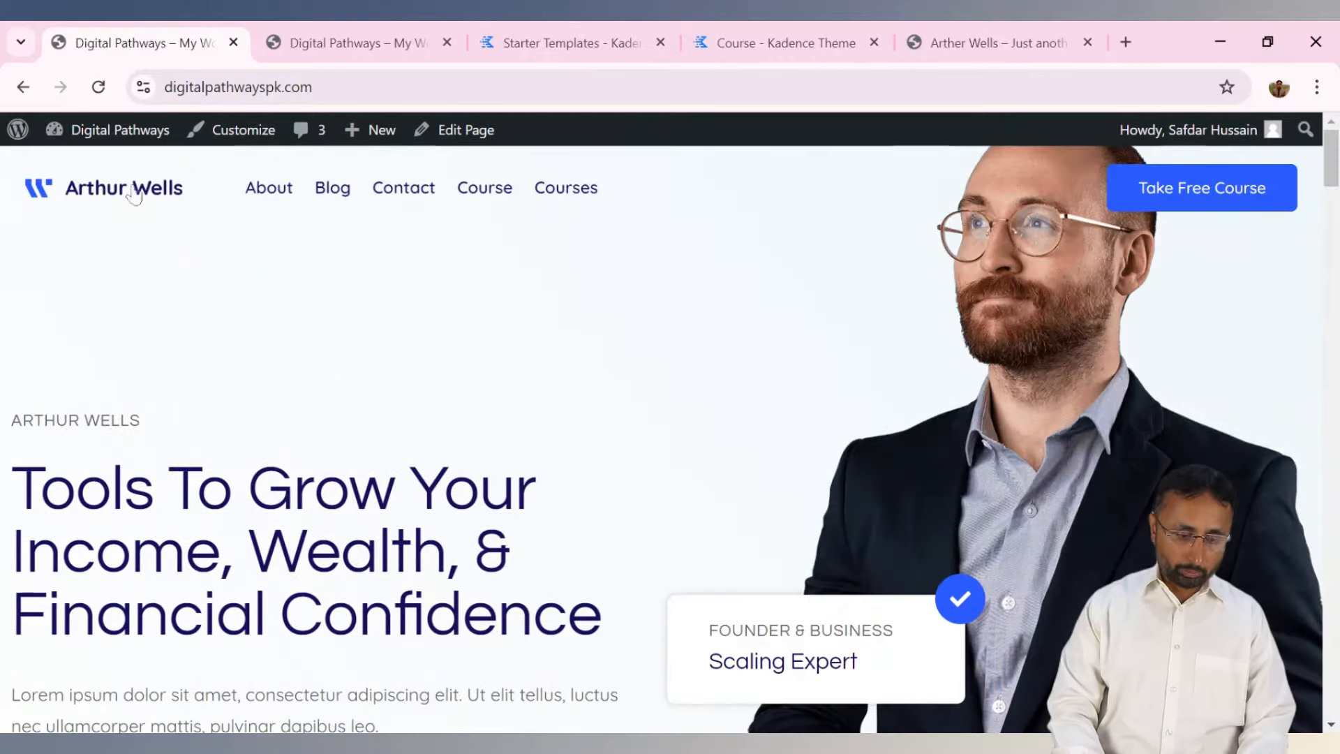
mouse_move(102, 143)
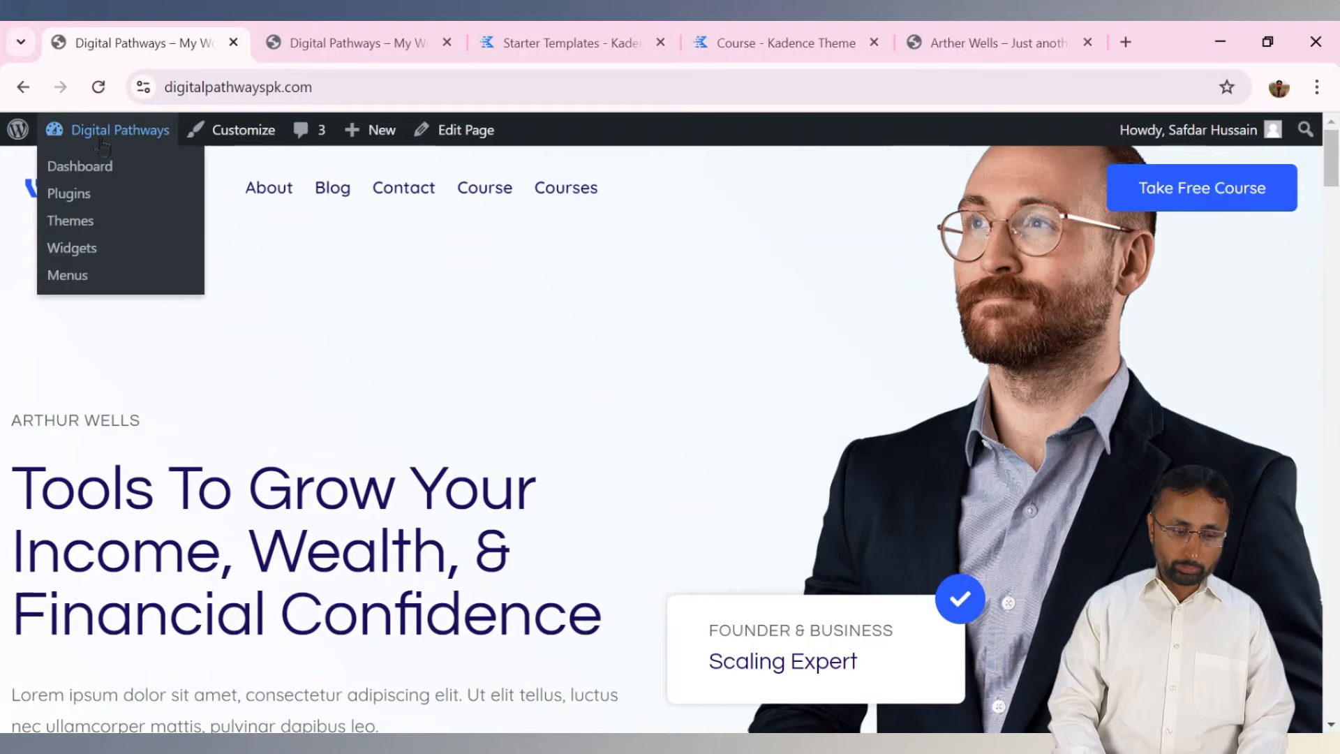
Go to the WordPress Dashboard, then open Appearance > Customize.
left_click(83, 172)
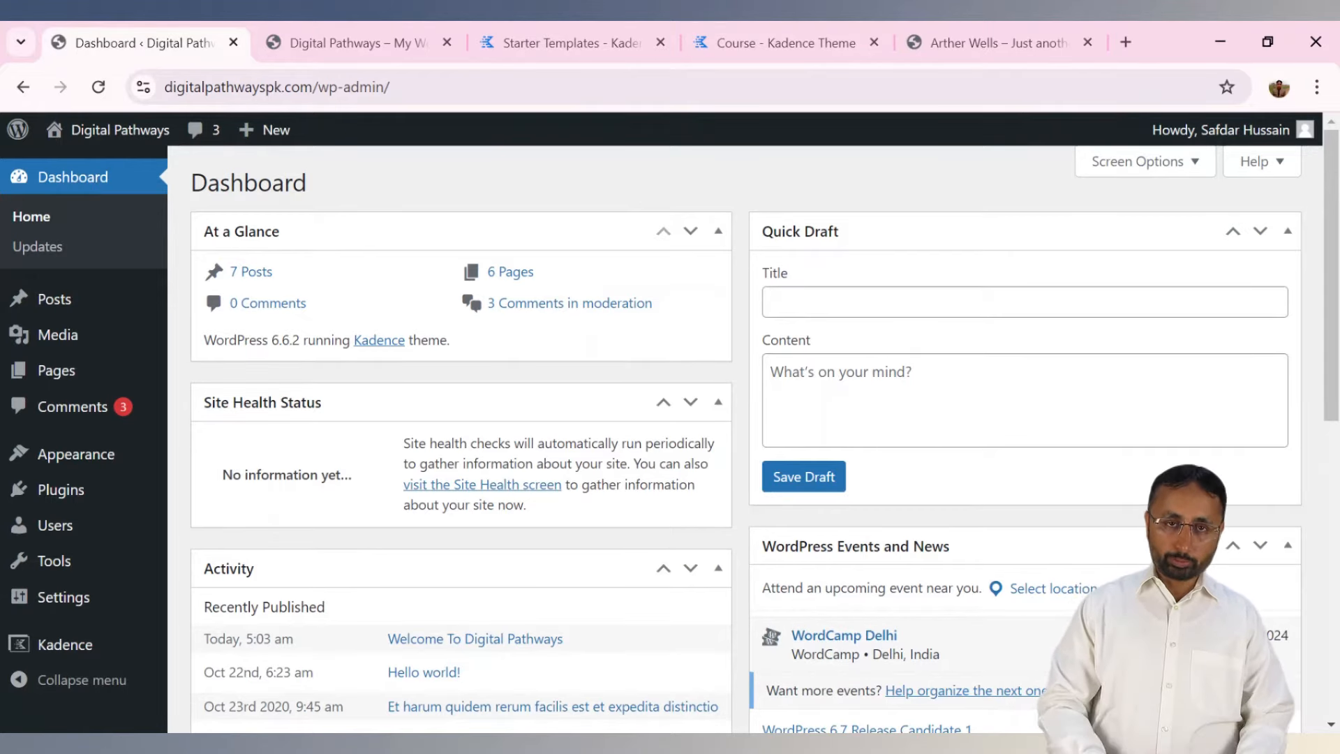
left_click(464, 87)
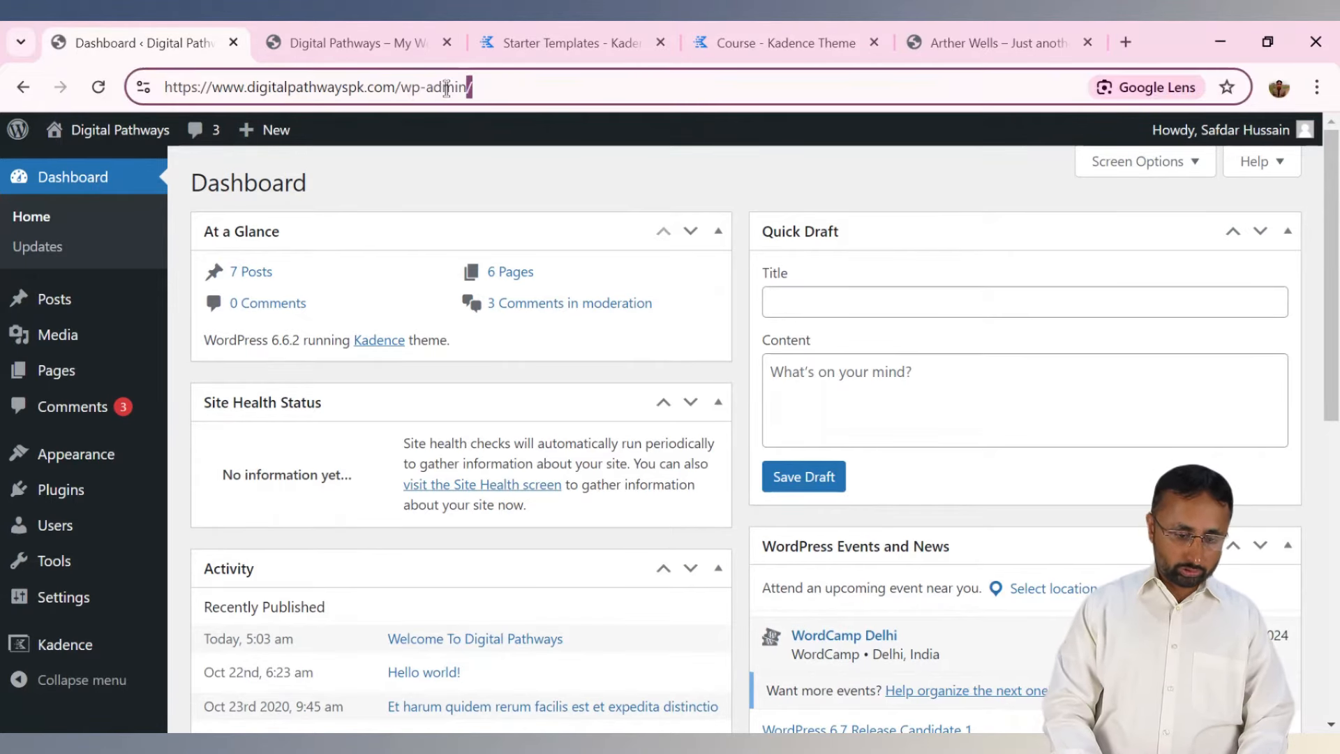
key("ctrl+a")
left_click(488, 93)
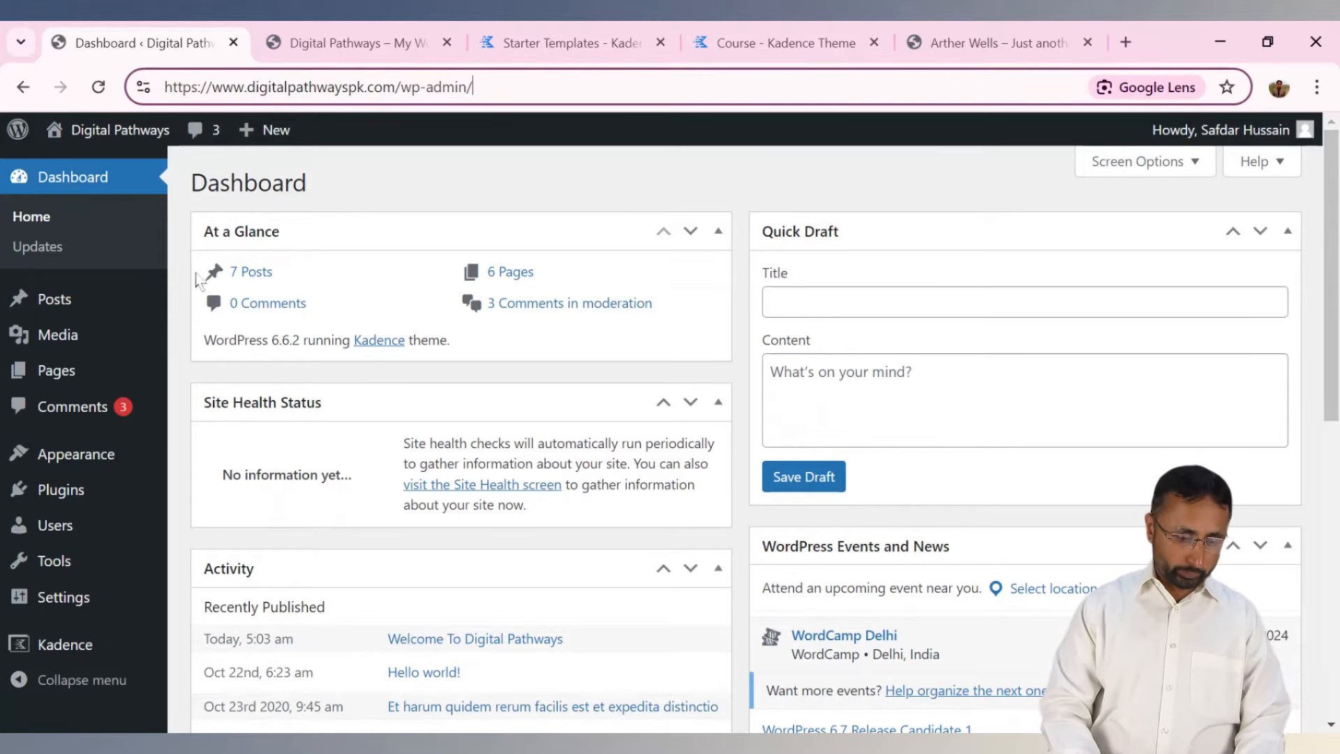
mouse_move(70, 464)
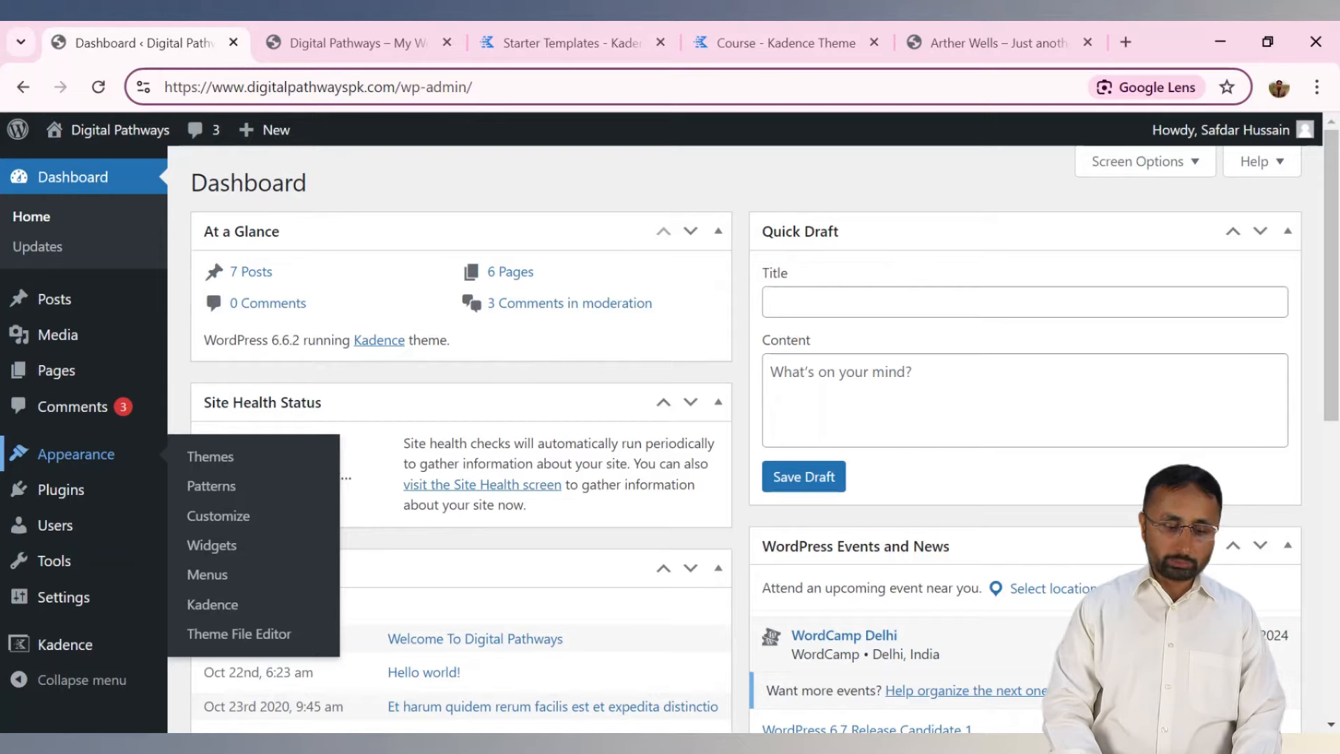
left_click(218, 516)
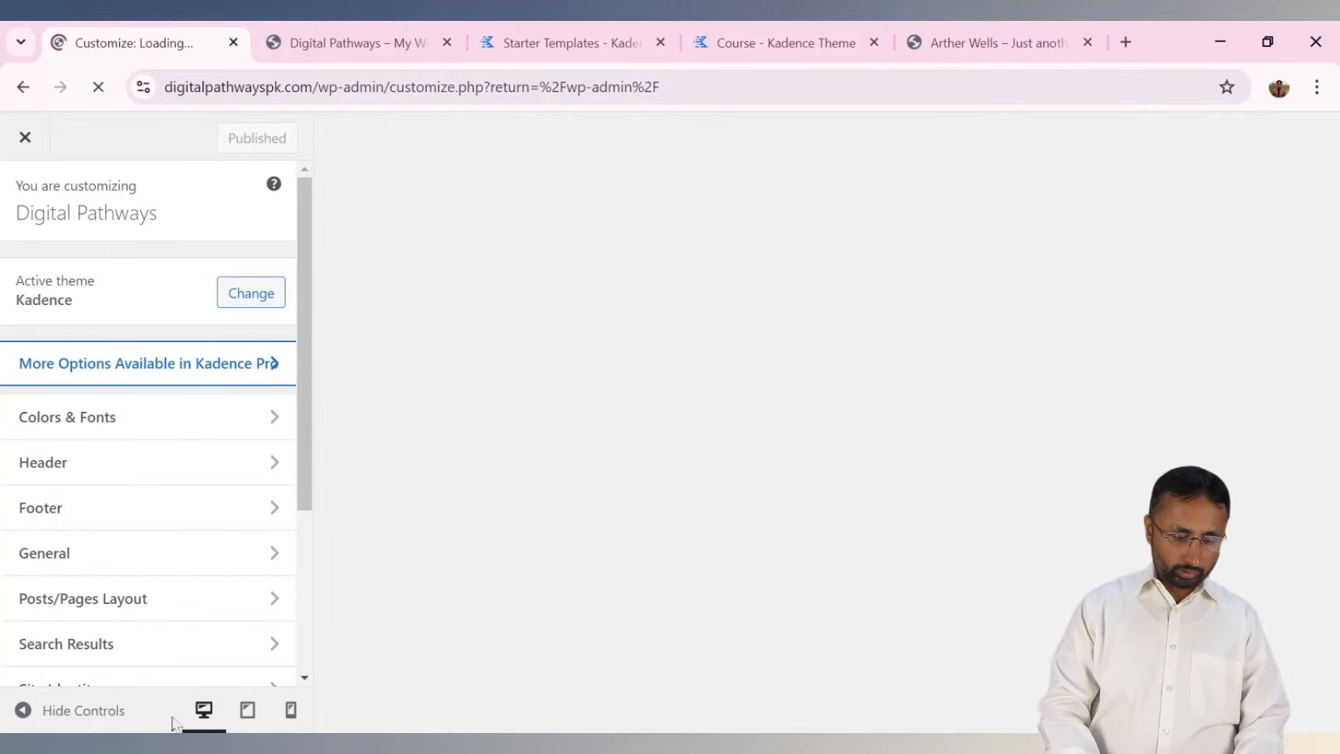
In Colors & Fonts > Colors, try Palette 2 and Palette 3, then switch back to Palette 1.
left_click(237, 433)
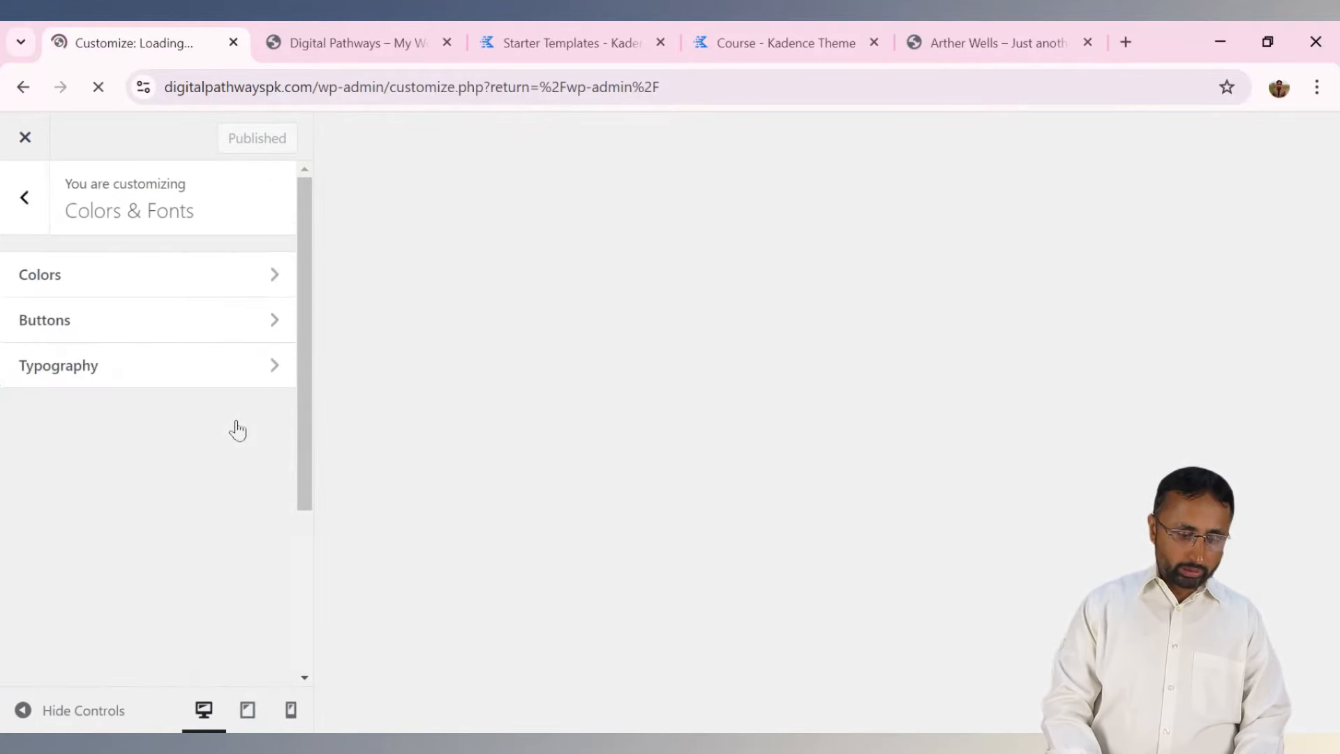
left_click(229, 282)
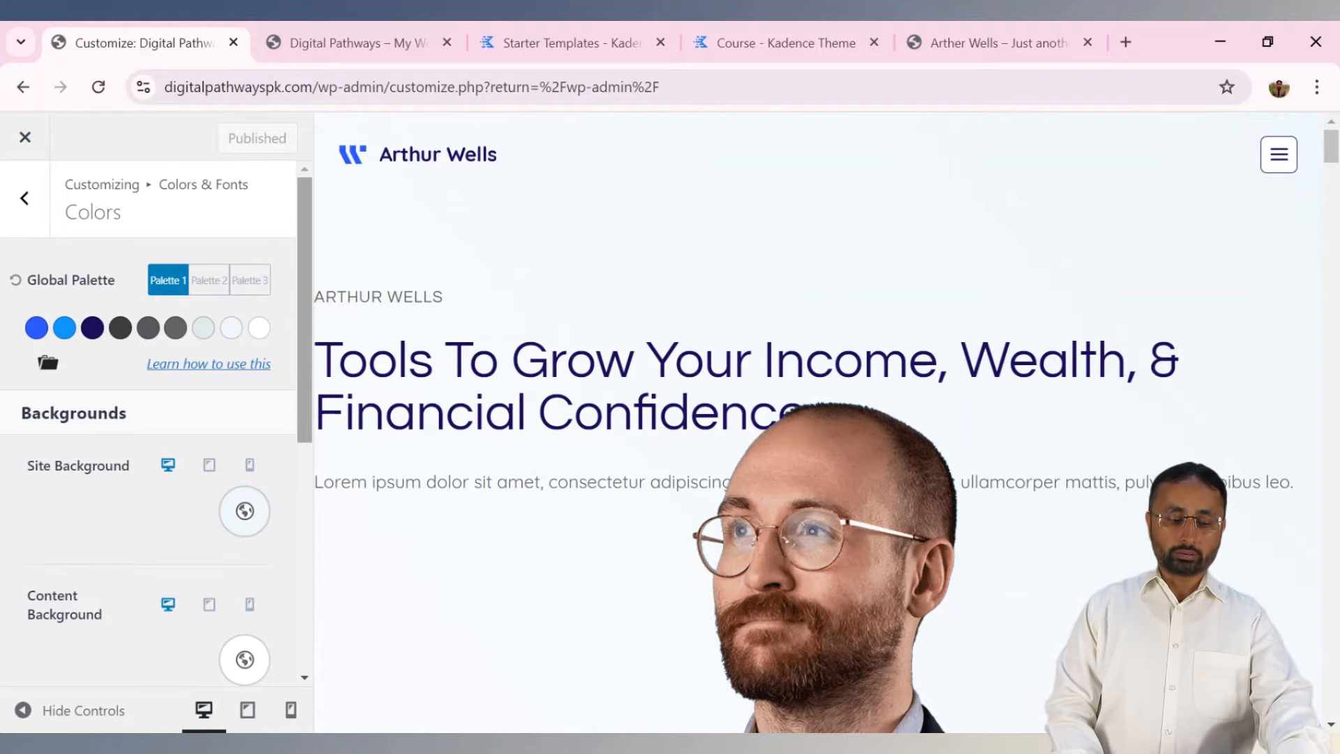
left_click(209, 283)
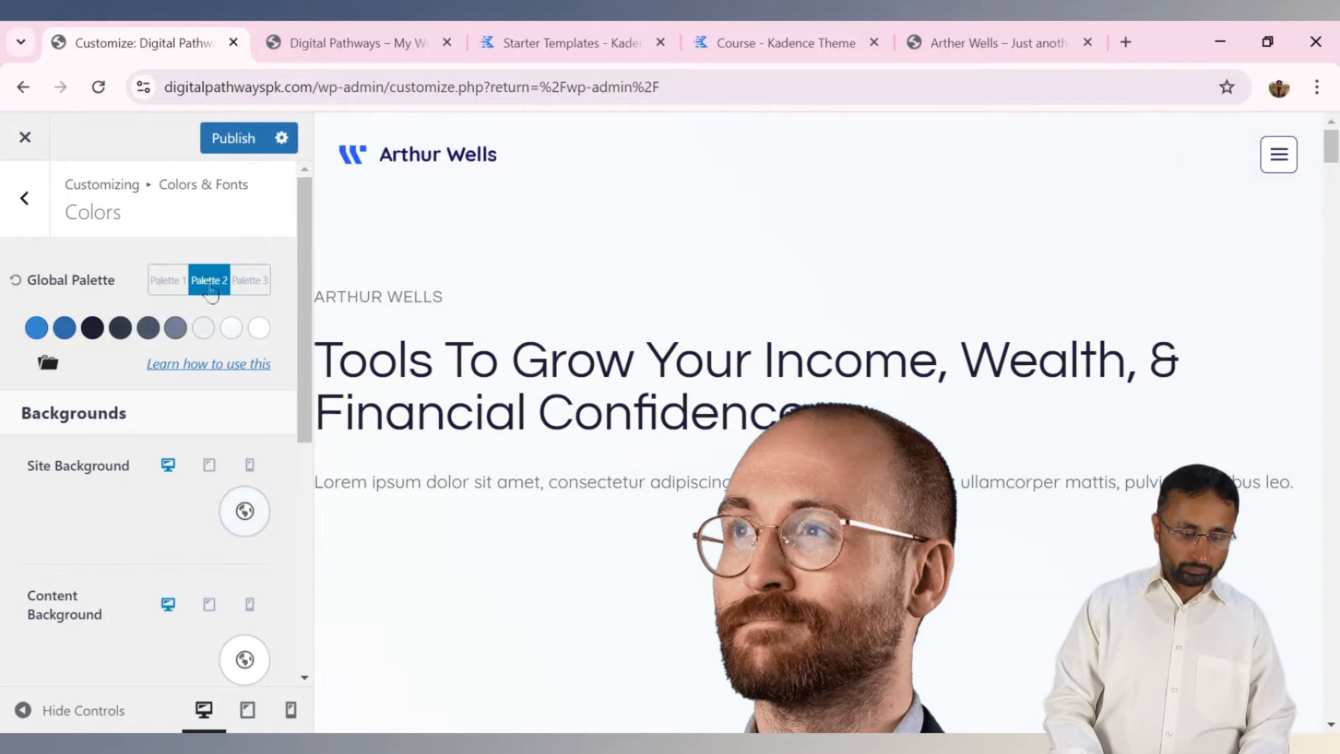
left_click(250, 283)
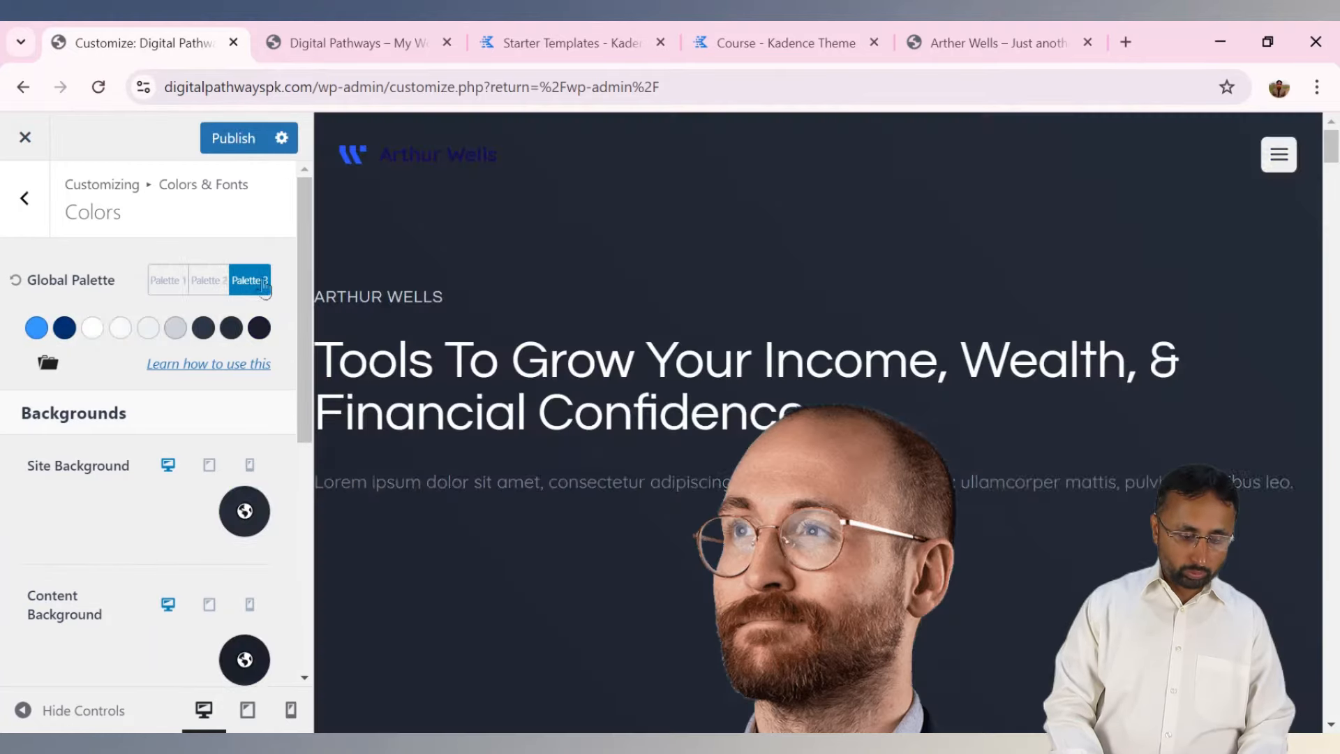
left_click(170, 285)
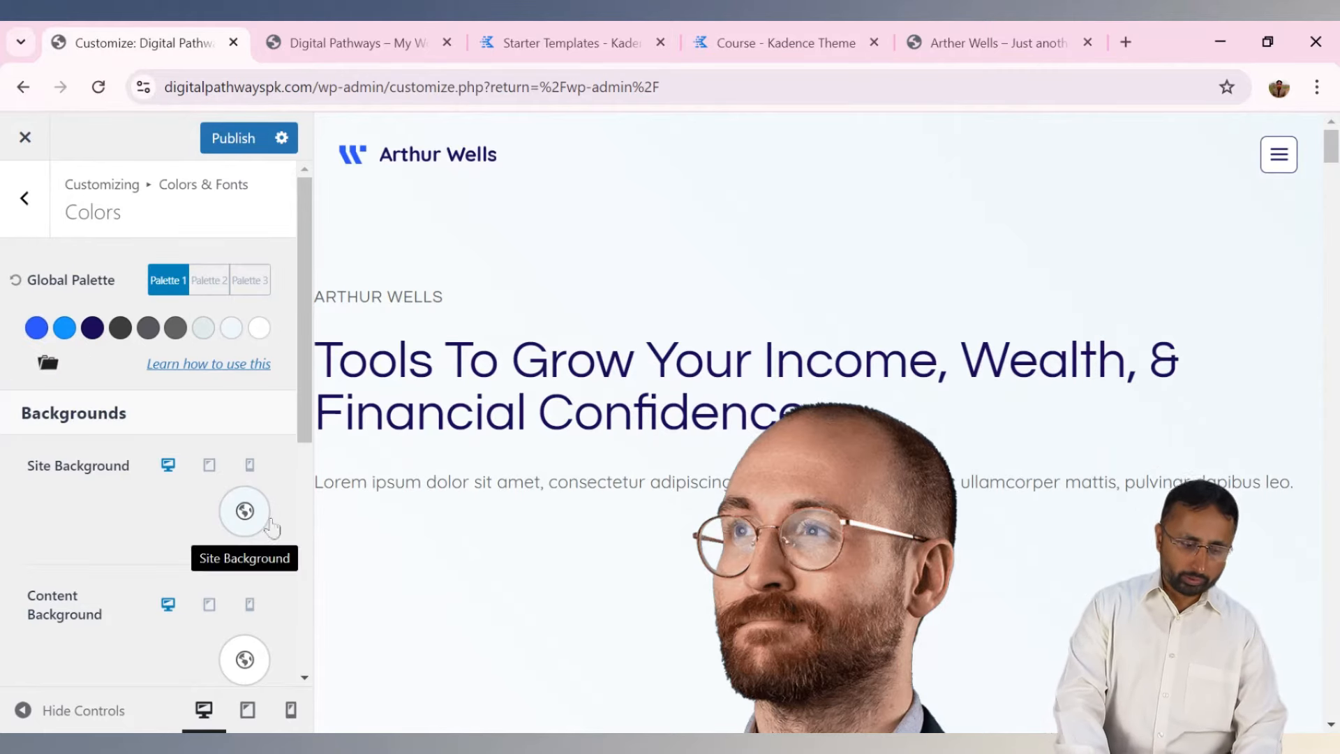
Review Palette 1's backgrounds, link colours and preview menu, then go back to Colors & Fonts.
left_click_drag(304, 398, 304, 491)
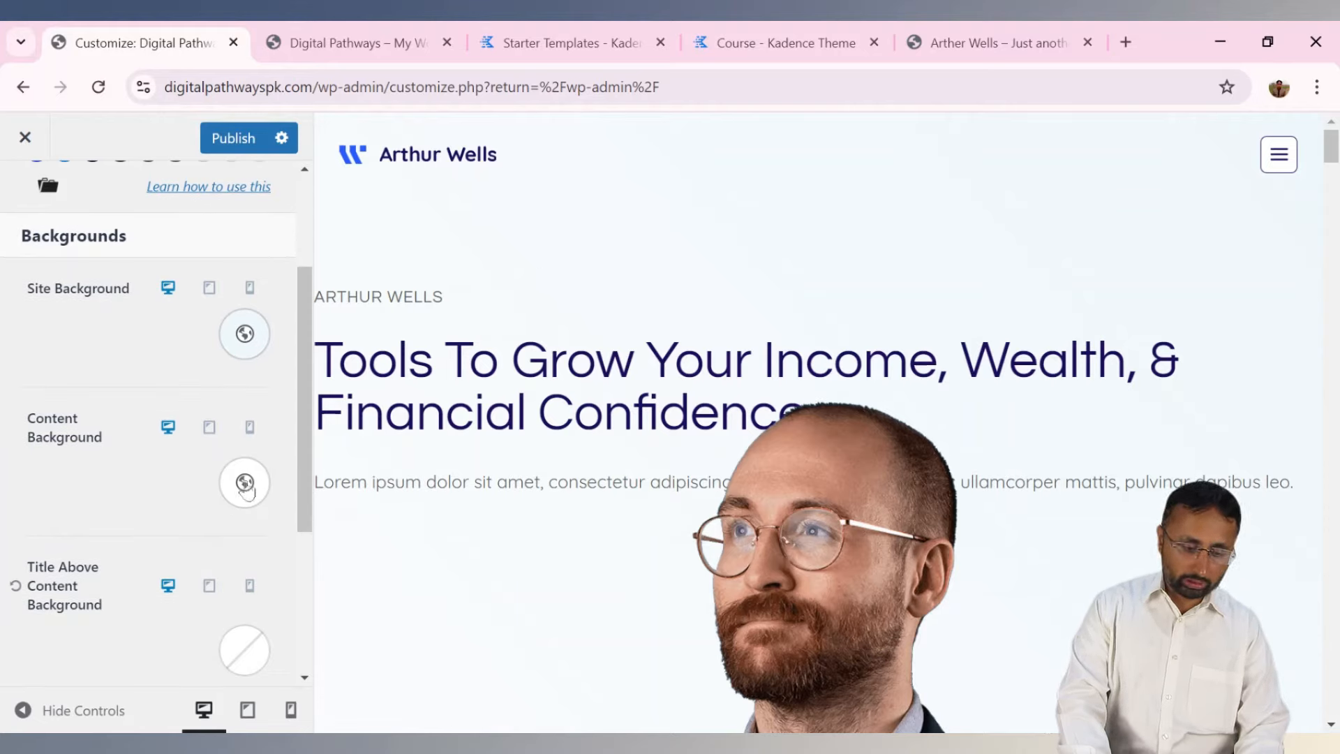
left_click_drag(1333, 167, 1331, 260)
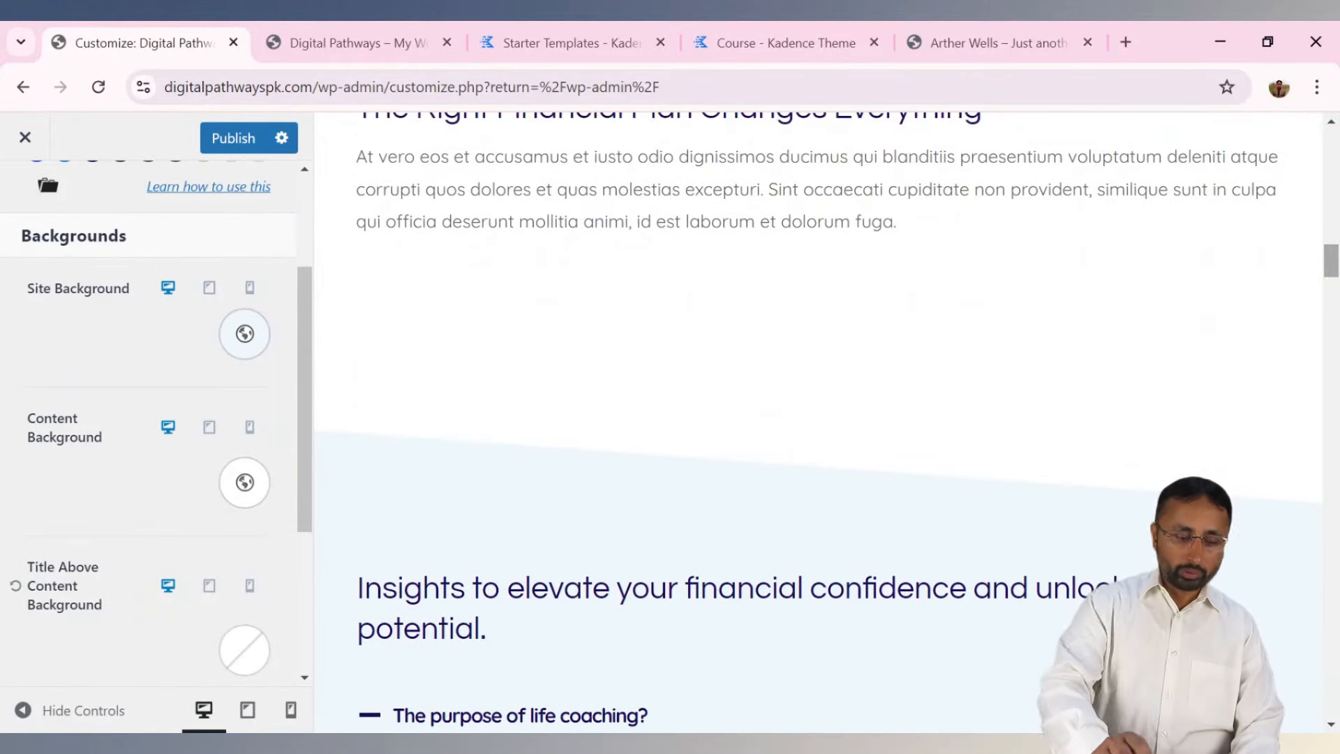
left_click_drag(307, 426, 328, 528)
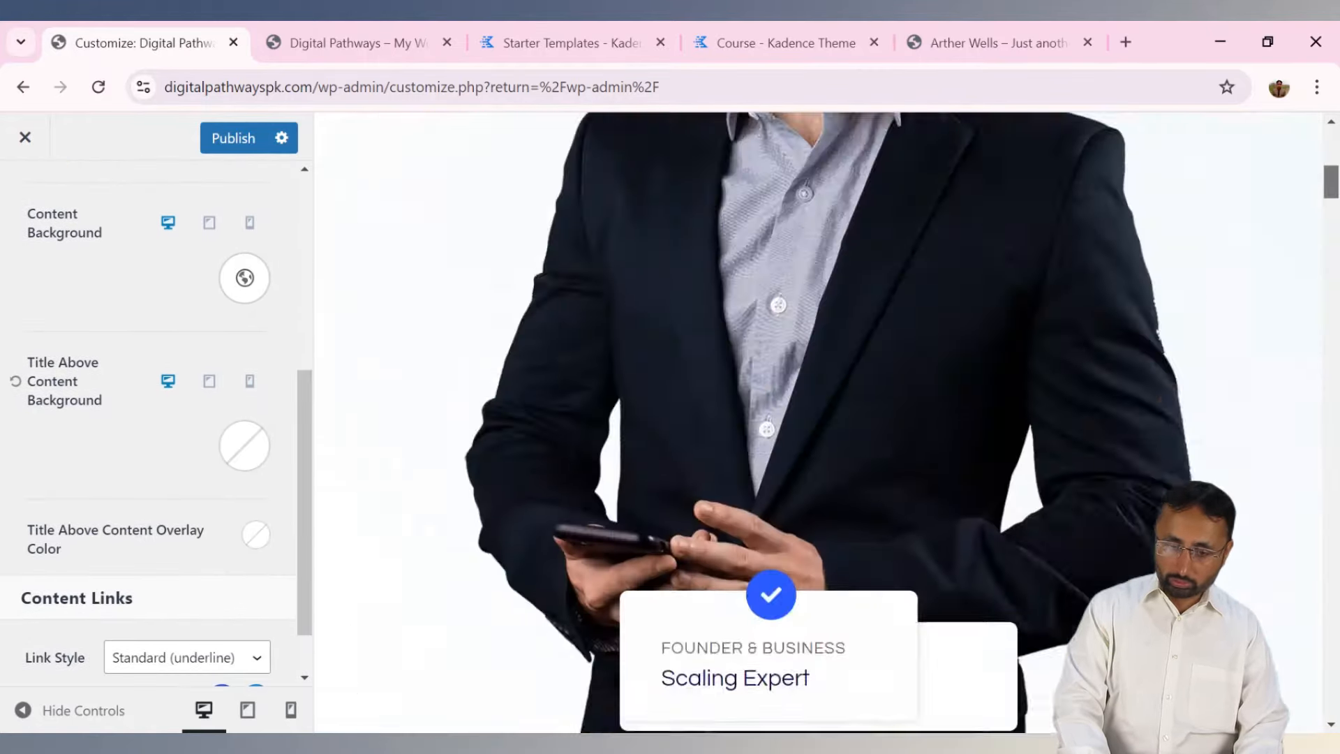
left_click_drag(1330, 266, 1330, 145)
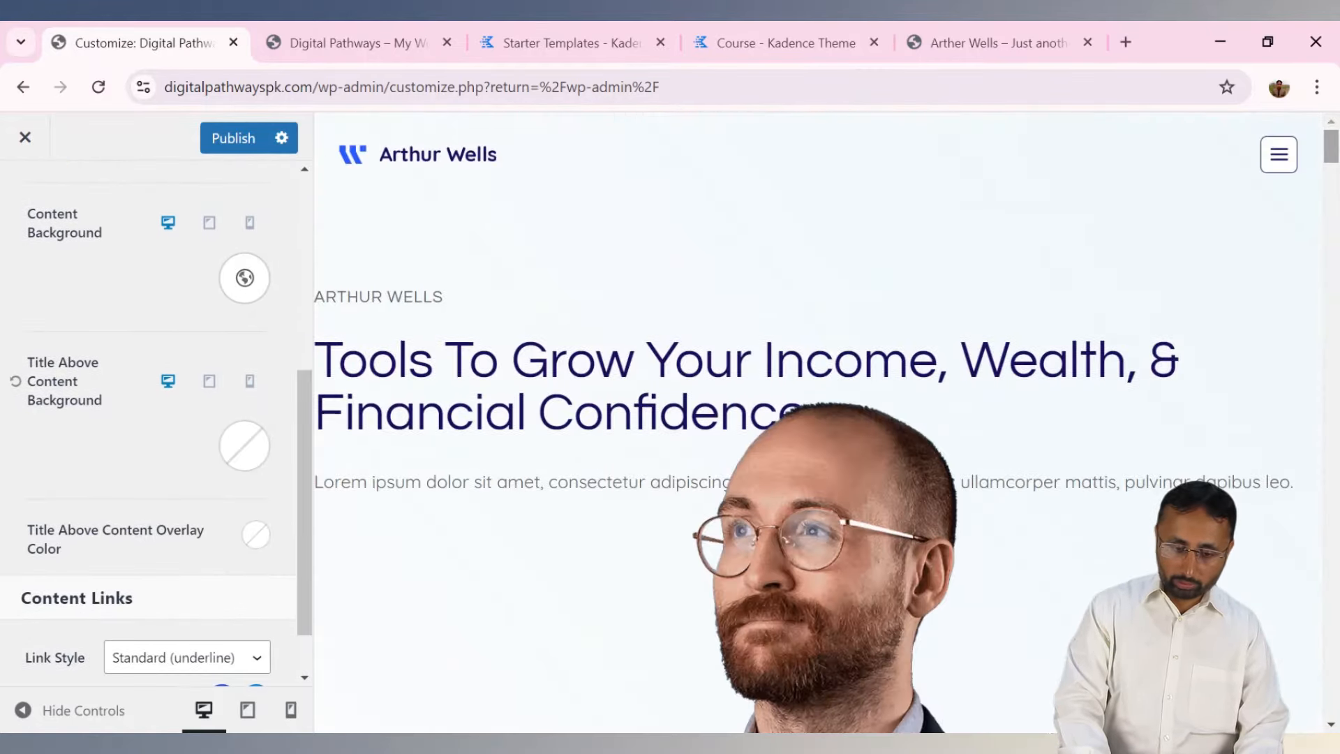
scroll(307, 501, "down", 1)
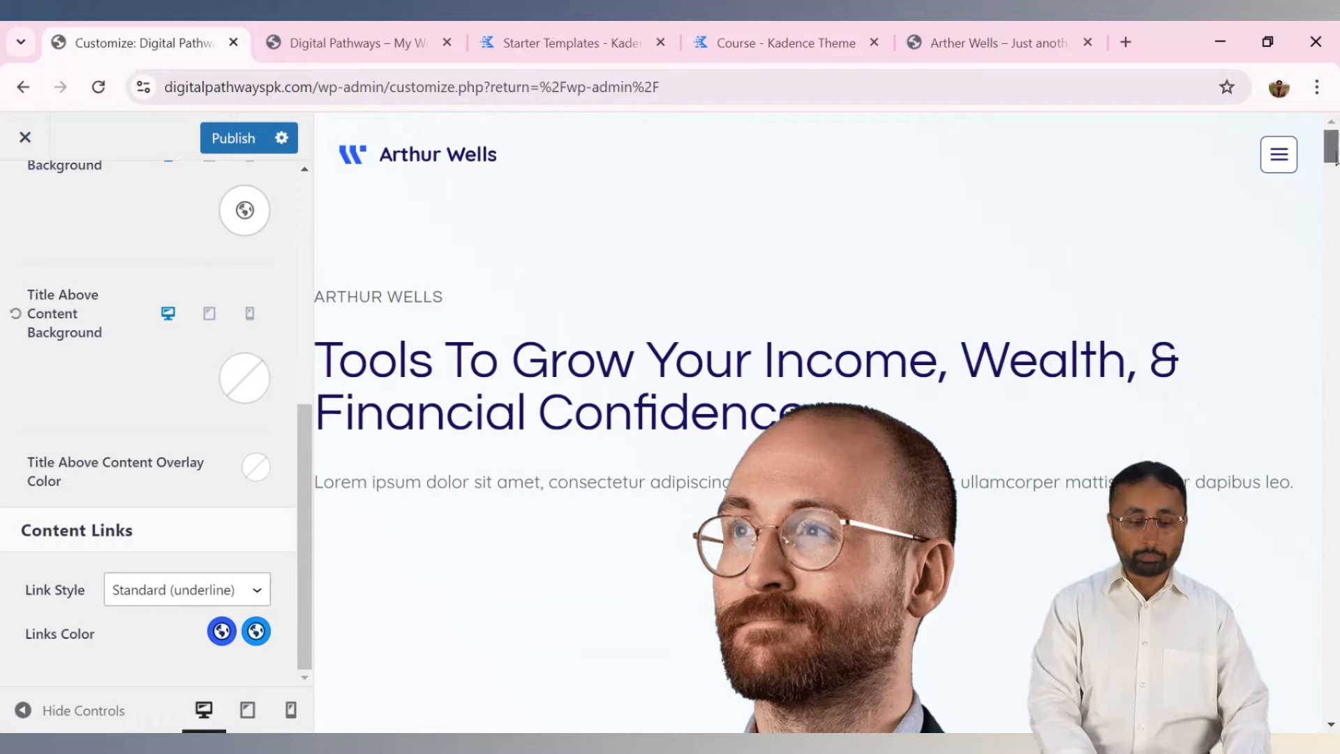
left_click(1295, 157)
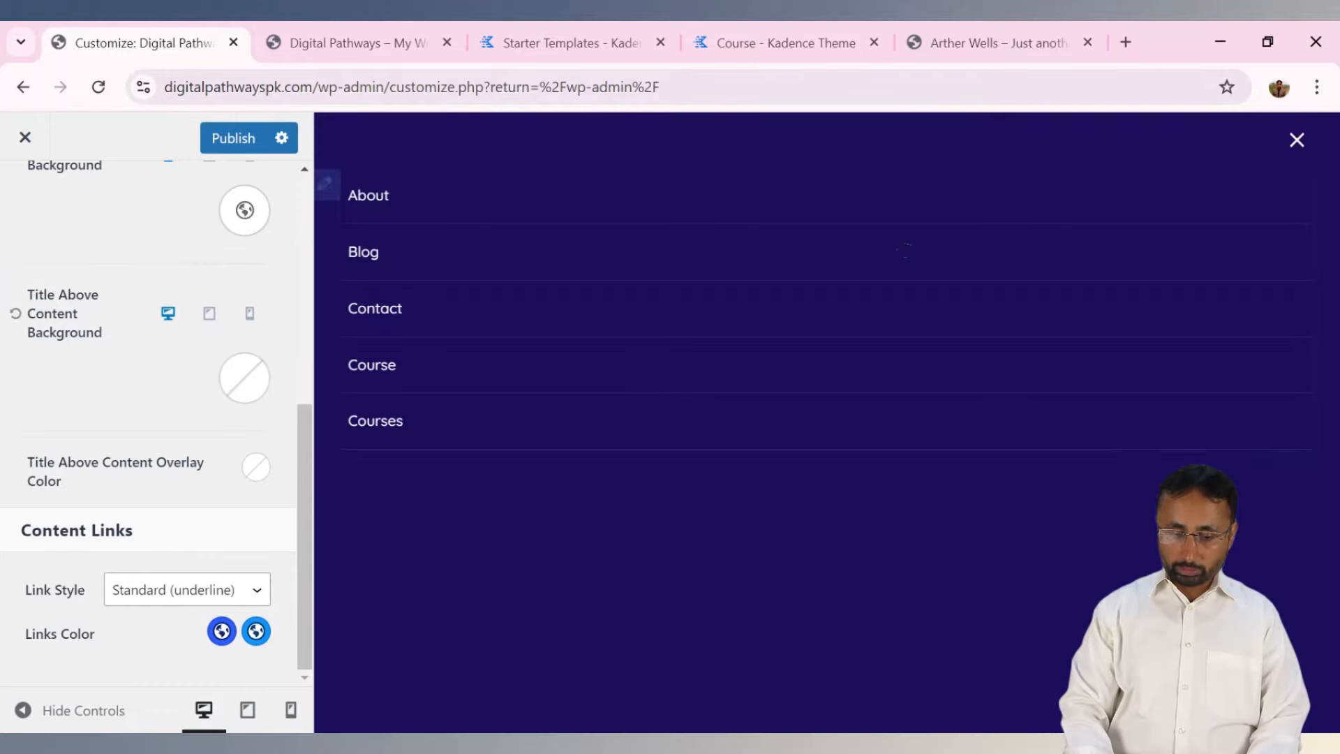
left_click(1295, 138)
left_click_drag(1331, 147, 1316, 698)
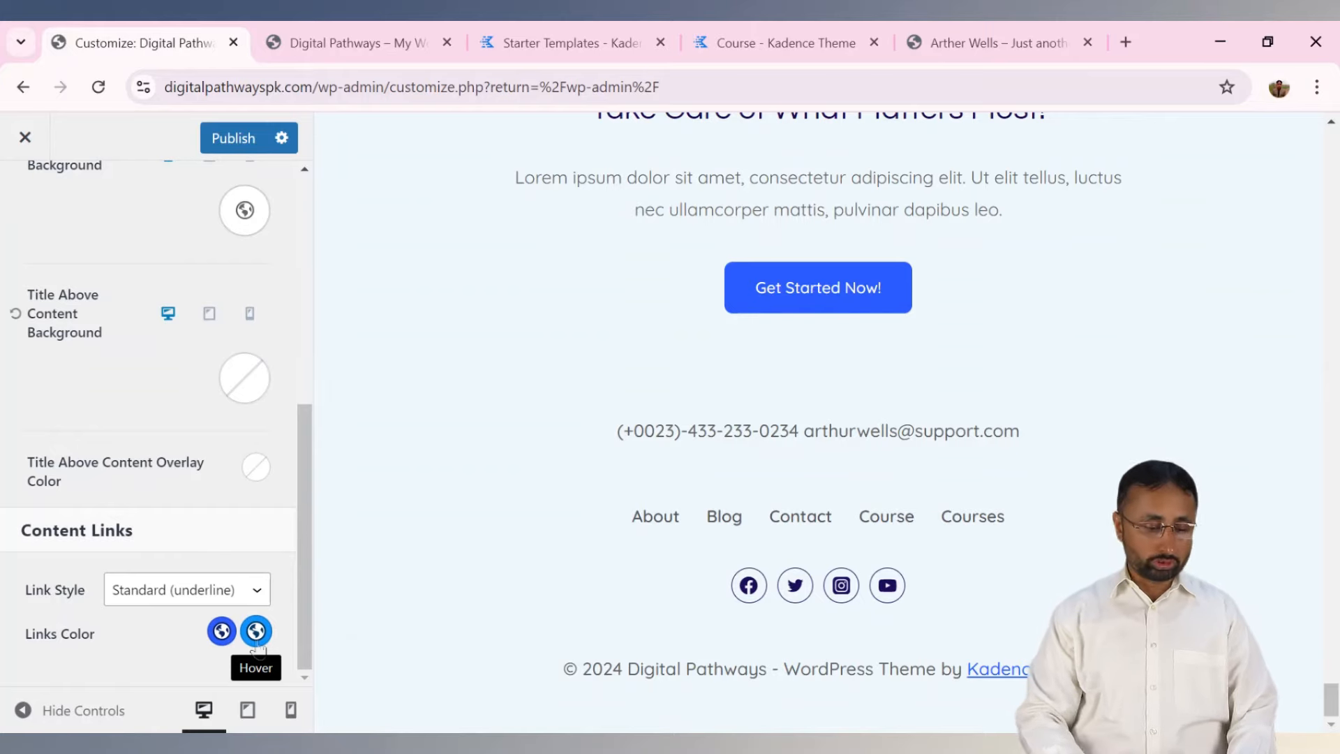
left_click_drag(304, 482, 319, 215)
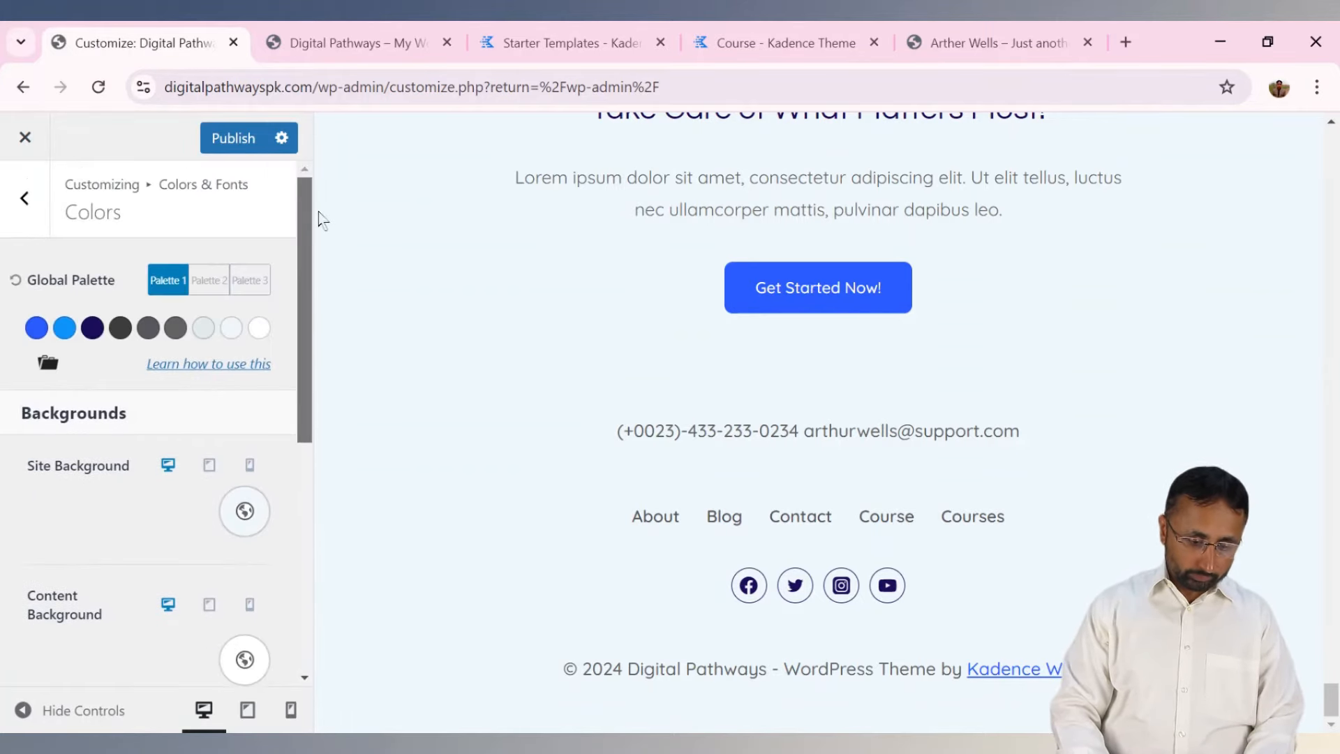
left_click(31, 199)
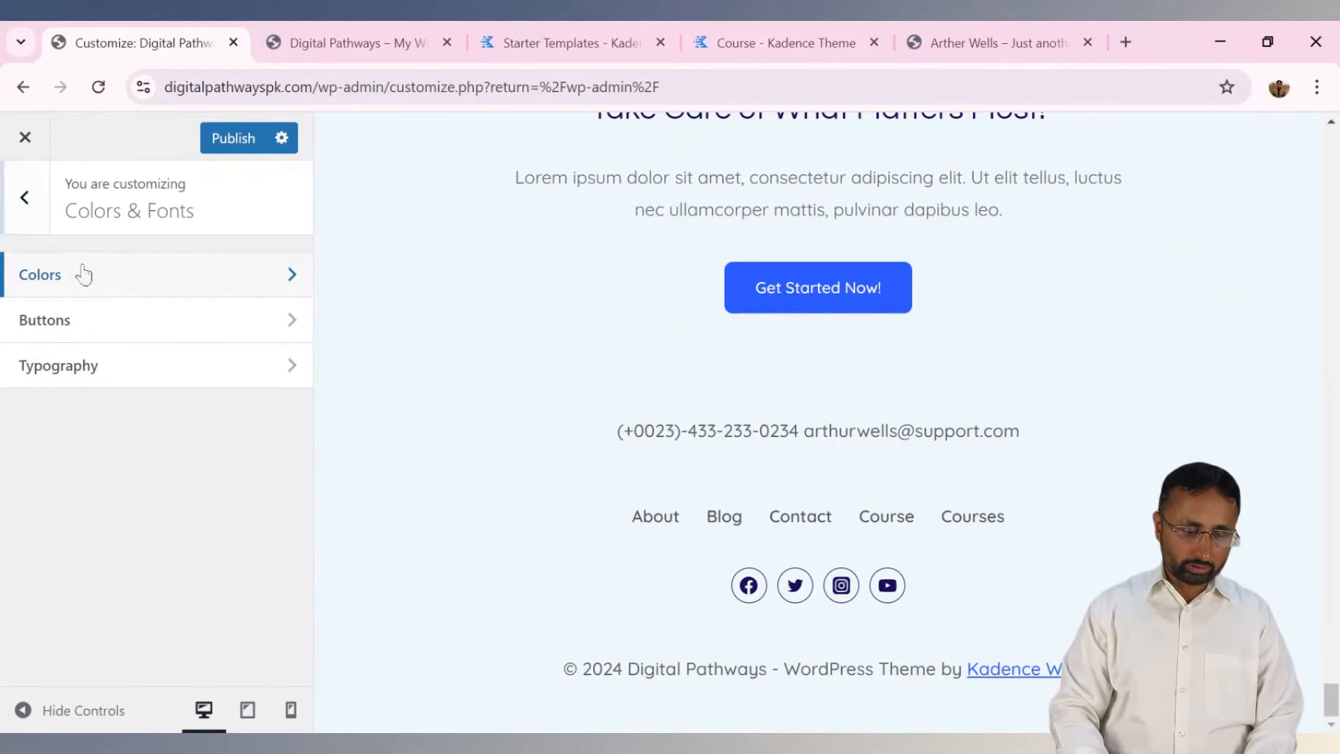
In Buttons, try the dark navy button text colour, then reset the text colours to defaults.
left_click(104, 334)
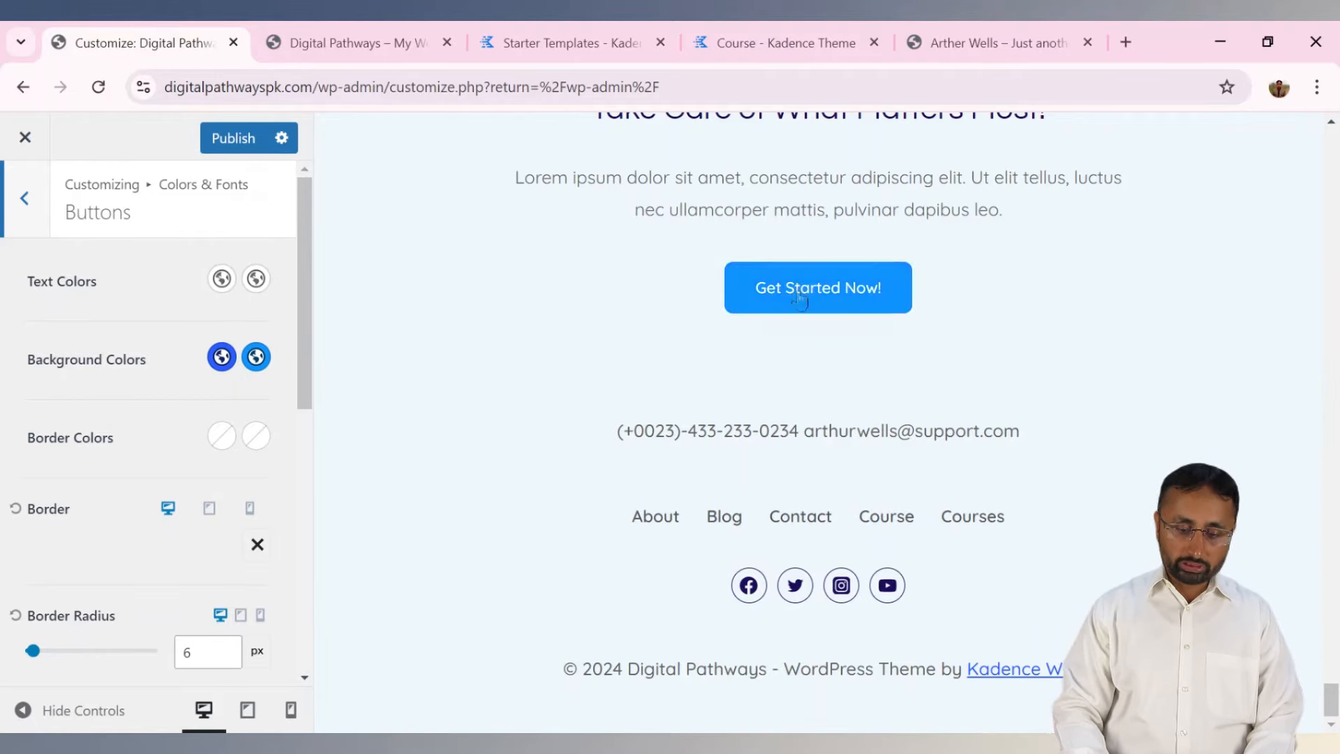
left_click(222, 279)
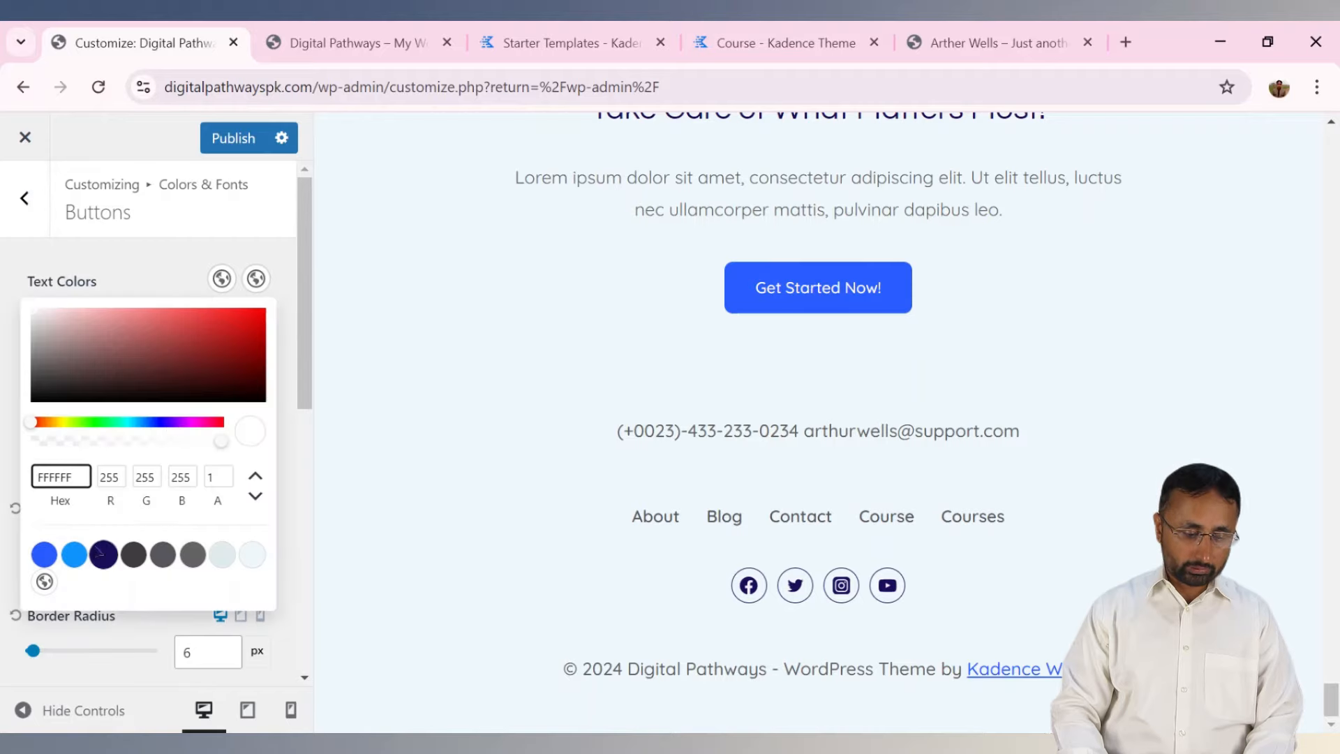
left_click(104, 555)
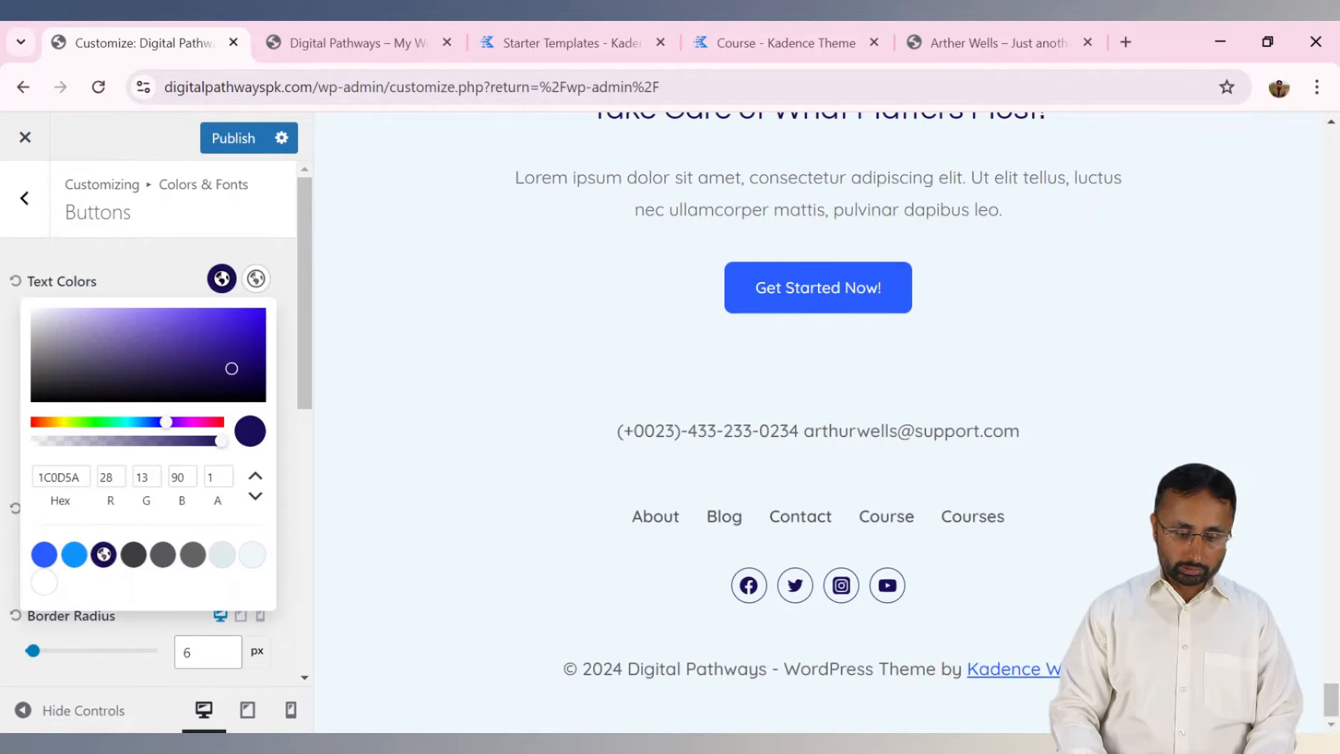
left_click(221, 285)
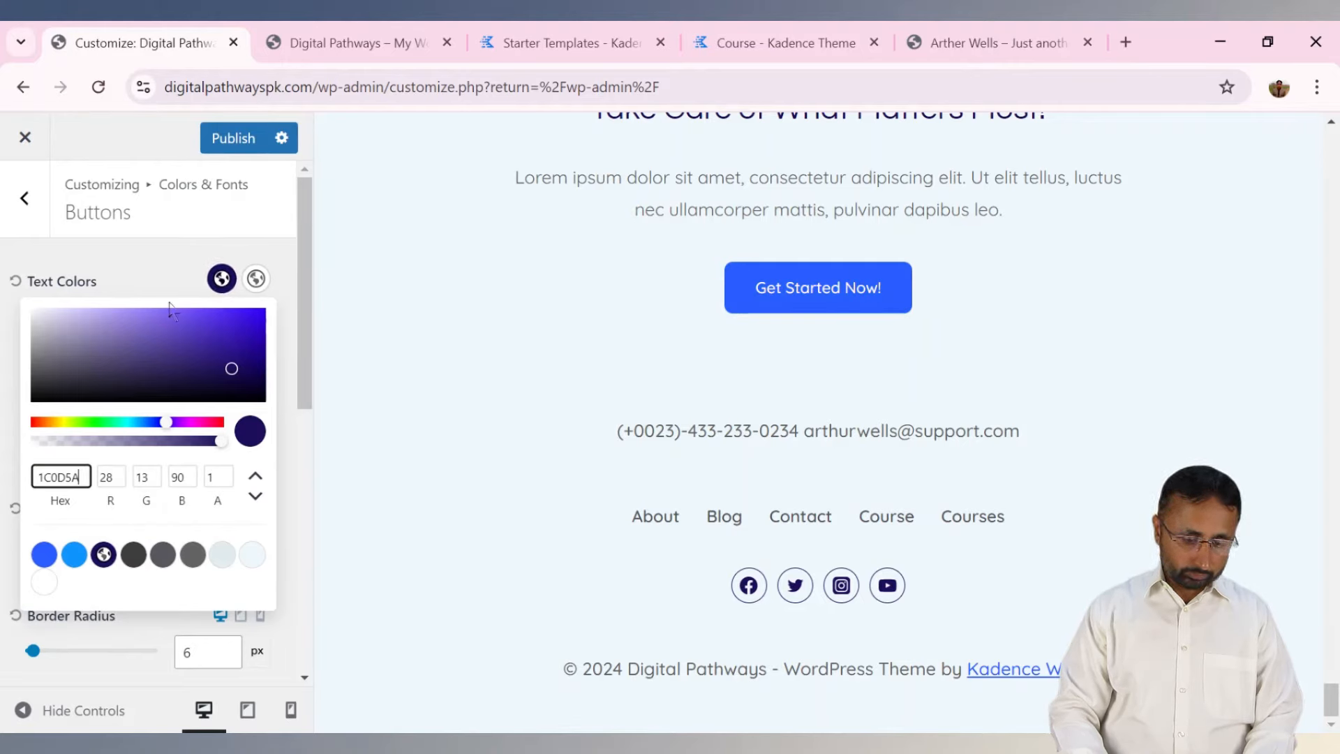
left_click(229, 286)
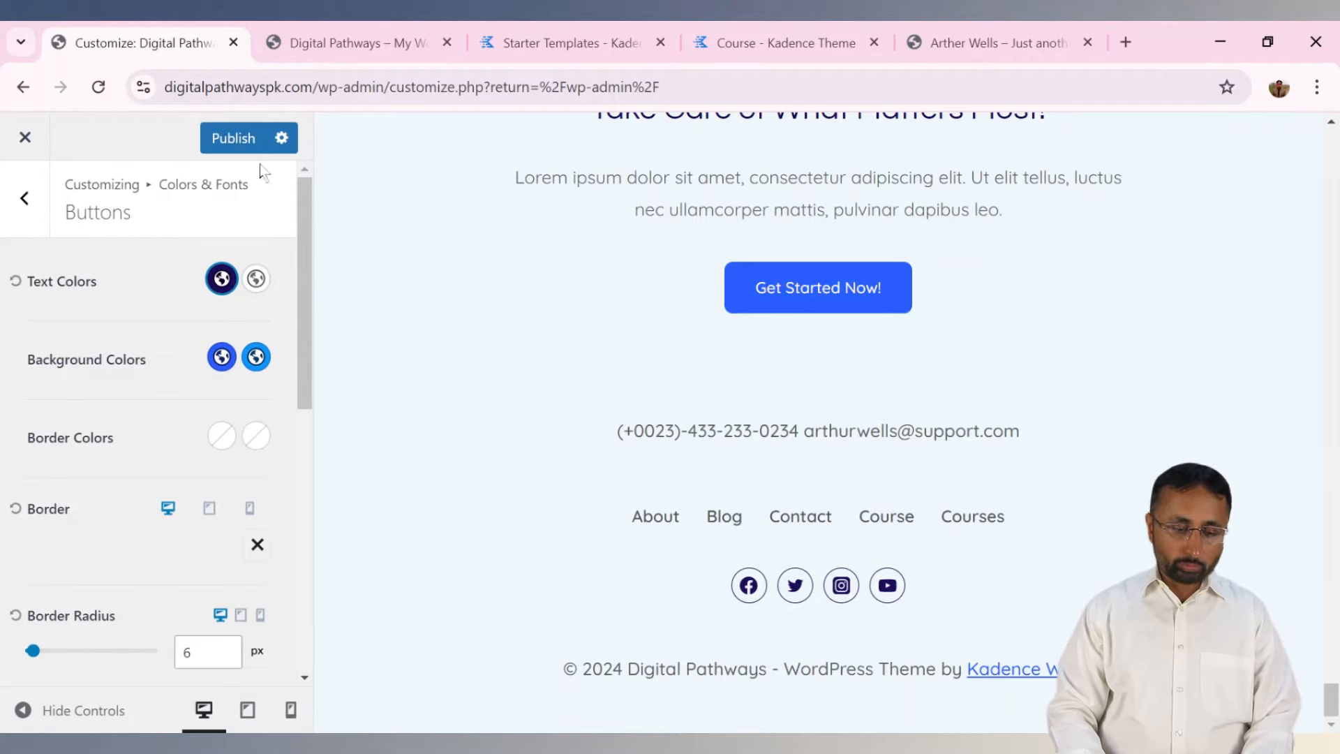
left_click(222, 279)
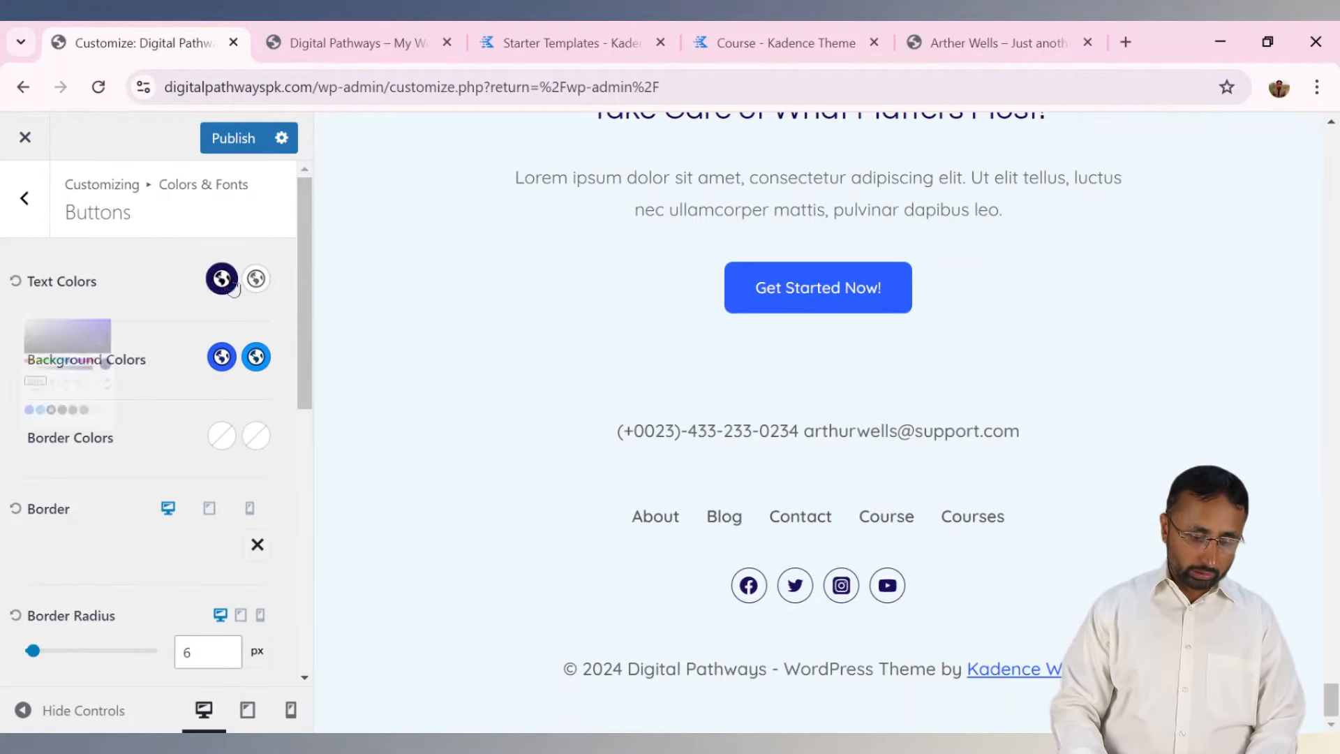
left_click(123, 279)
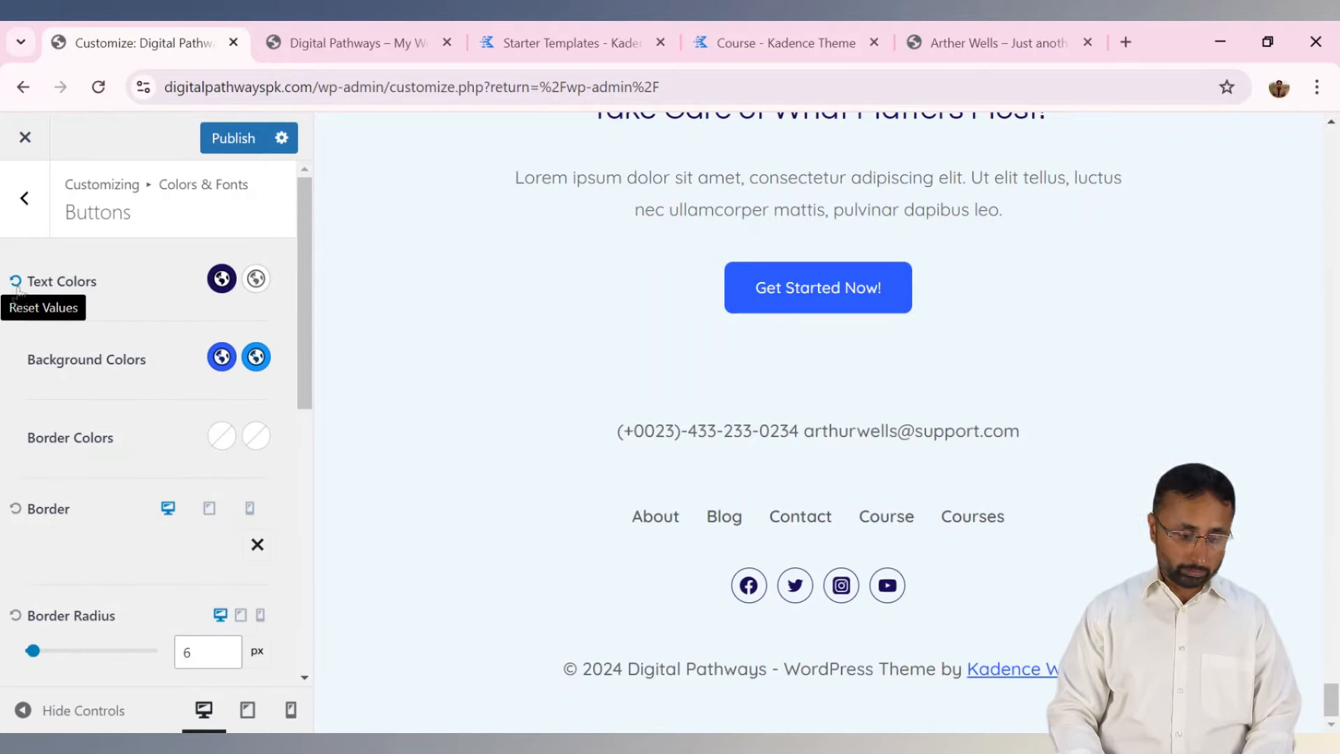
left_click(16, 282)
left_click_drag(304, 340, 307, 439)
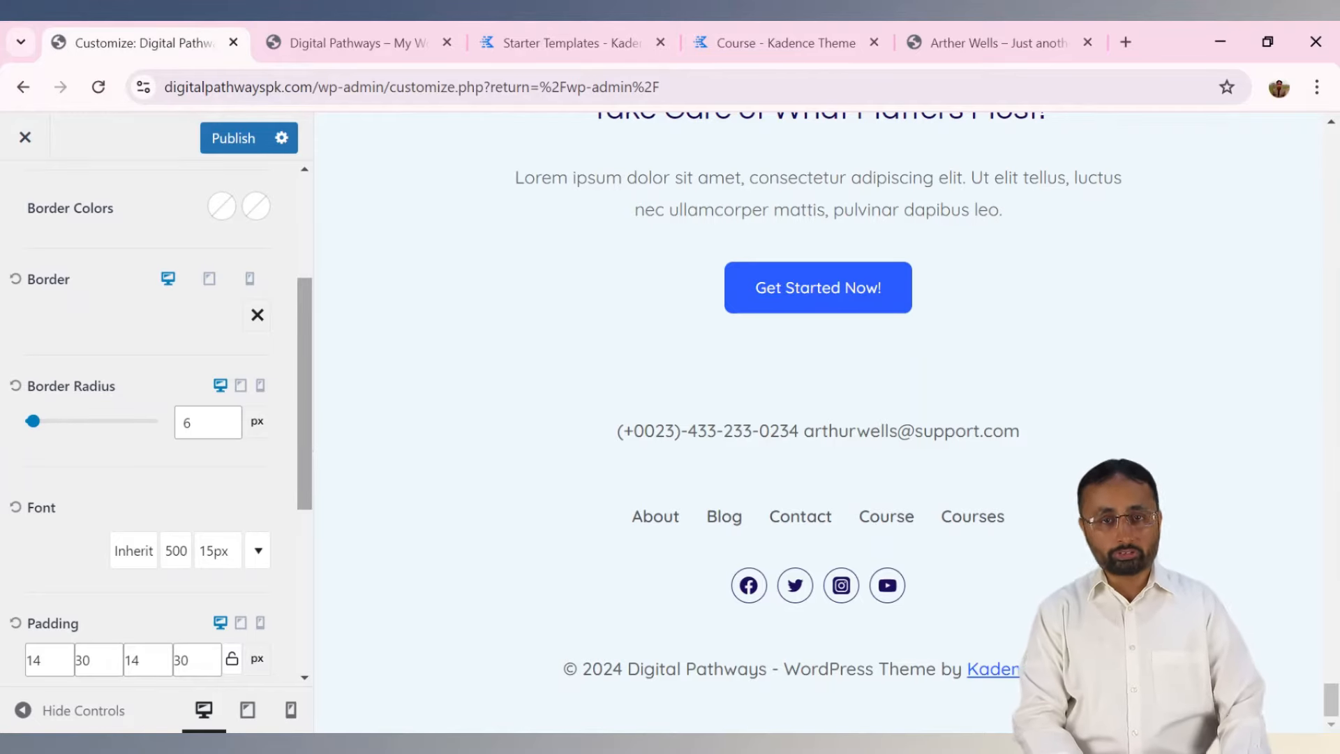
left_click_drag(304, 422, 323, 249)
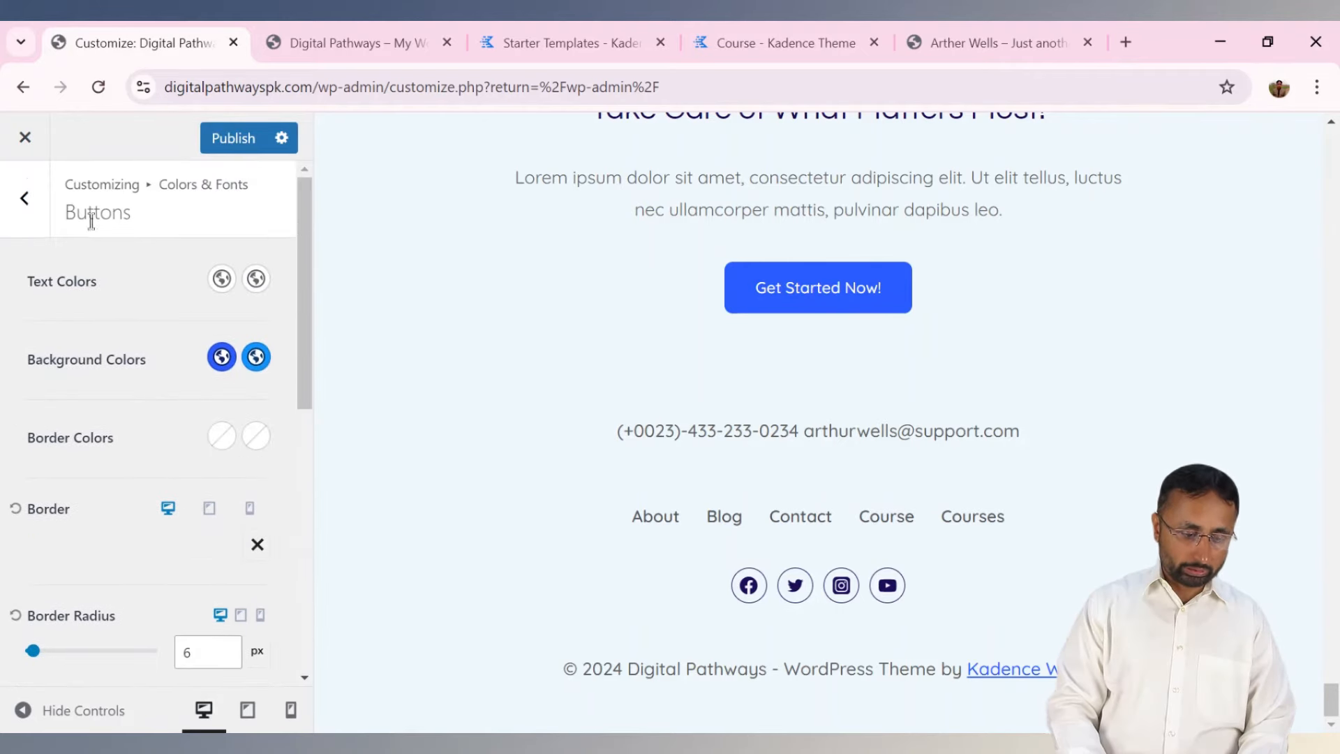
Look through the Typography font settings, then return to the main Customizer menu.
left_click(29, 199)
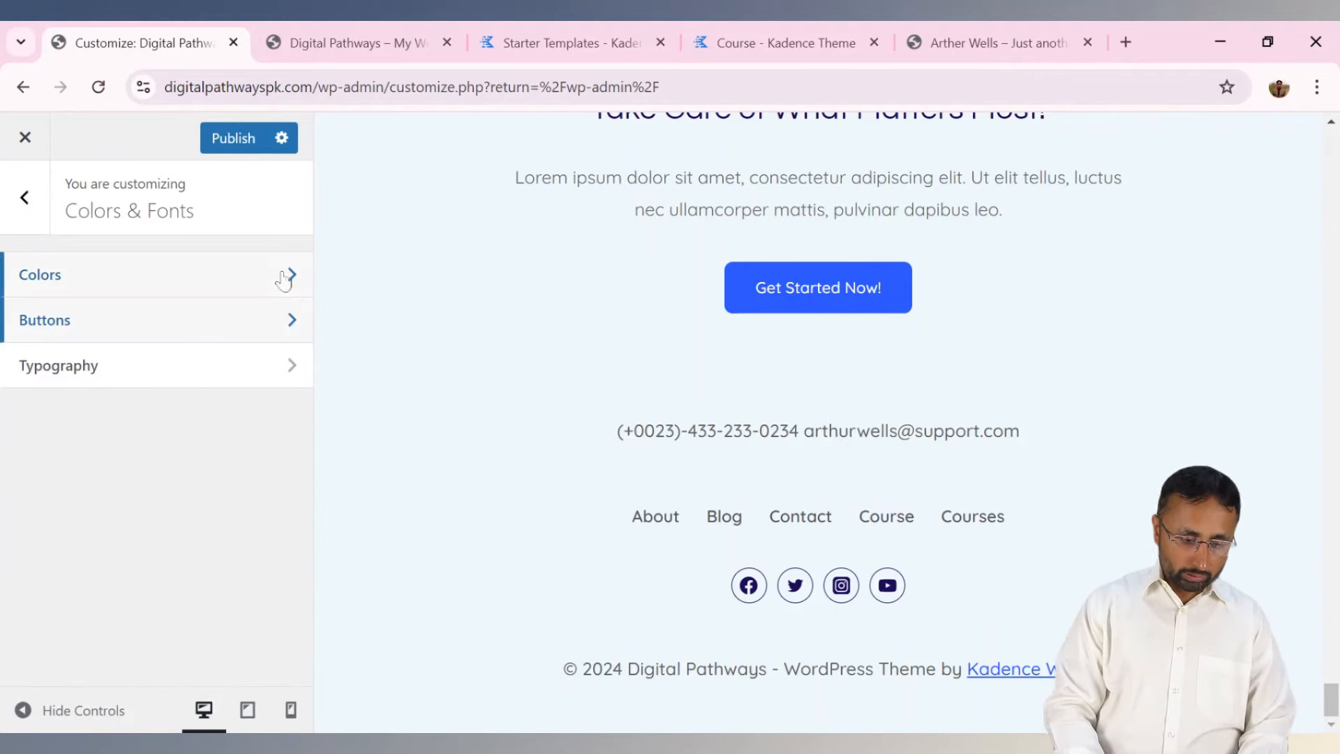
left_click(242, 374)
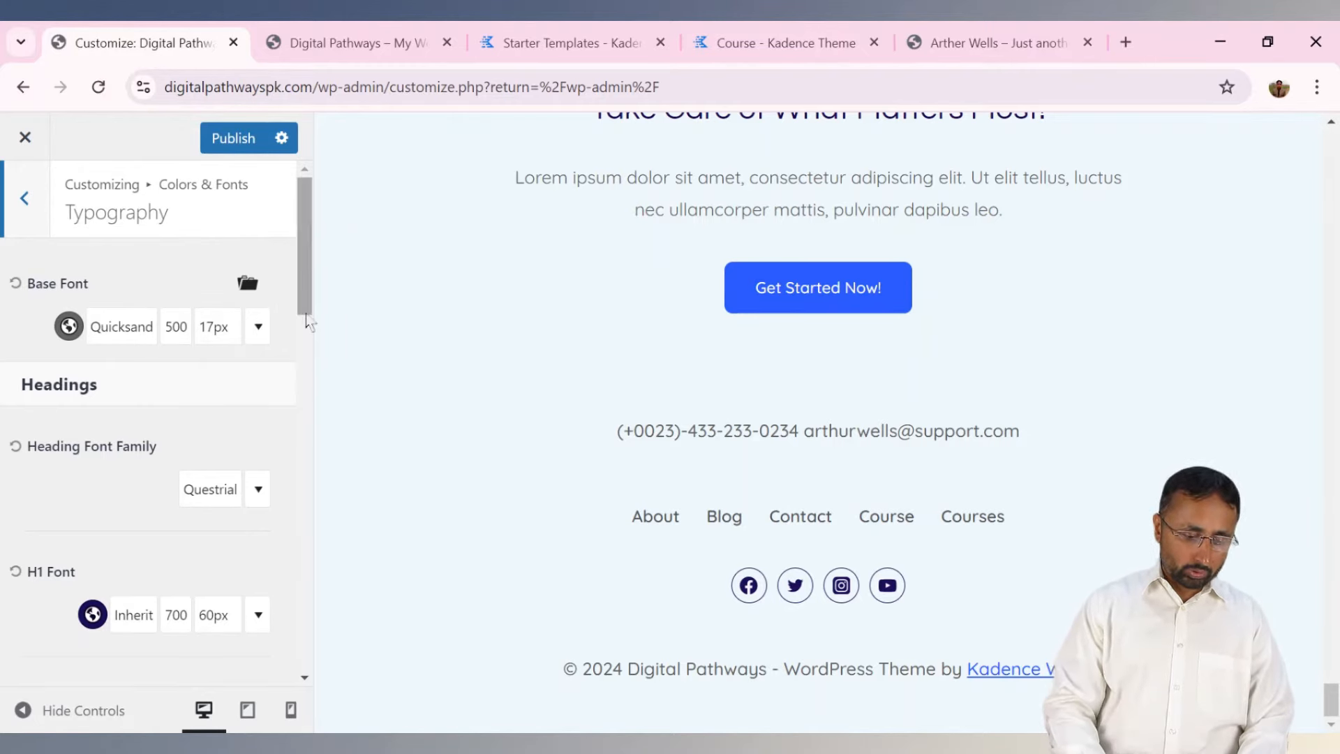
left_click_drag(304, 294, 261, 558)
scroll(261, 559, "up", 15)
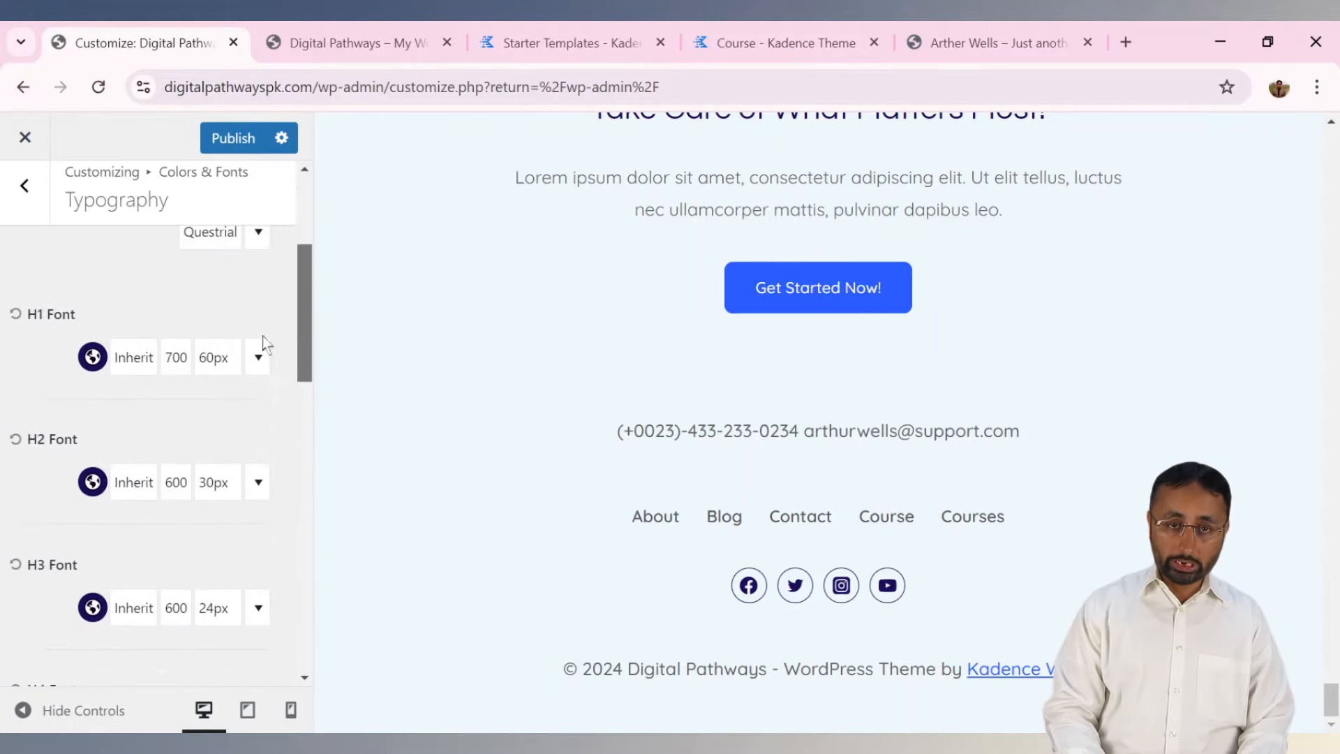
left_click(23, 200)
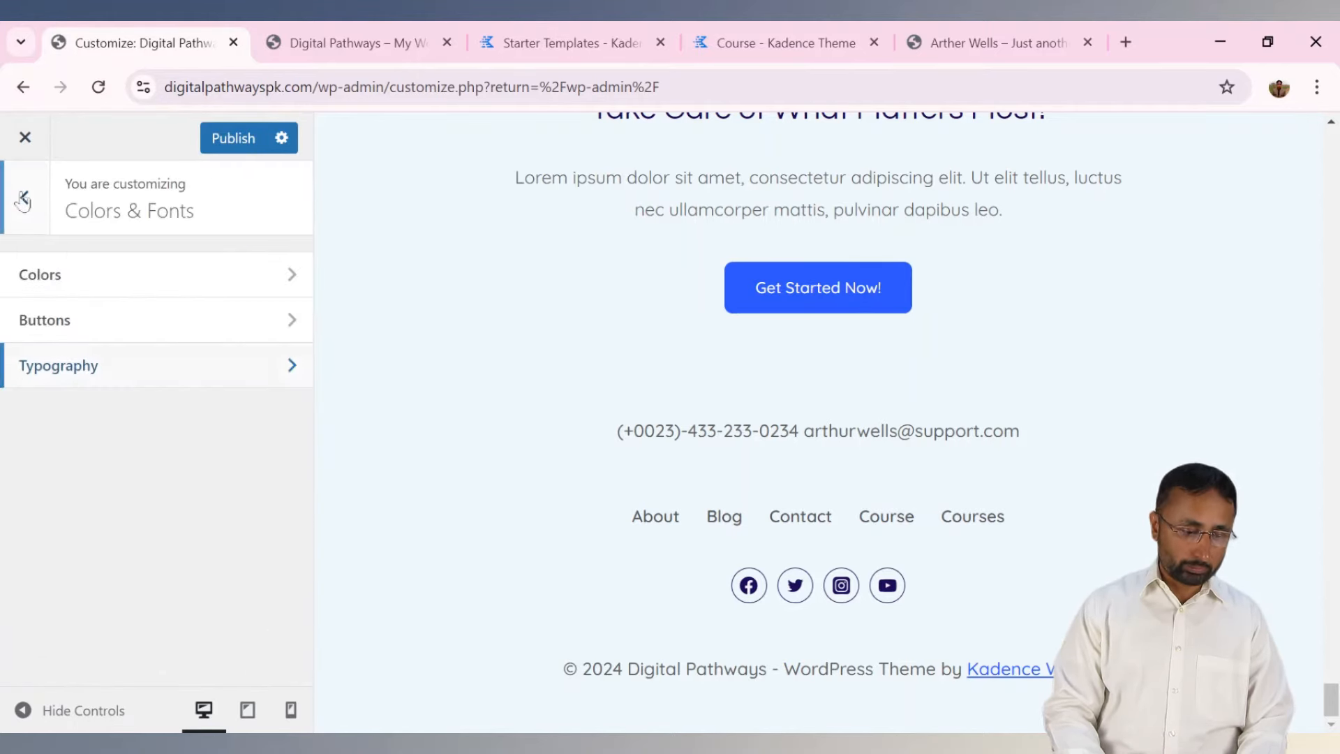
left_click(25, 201)
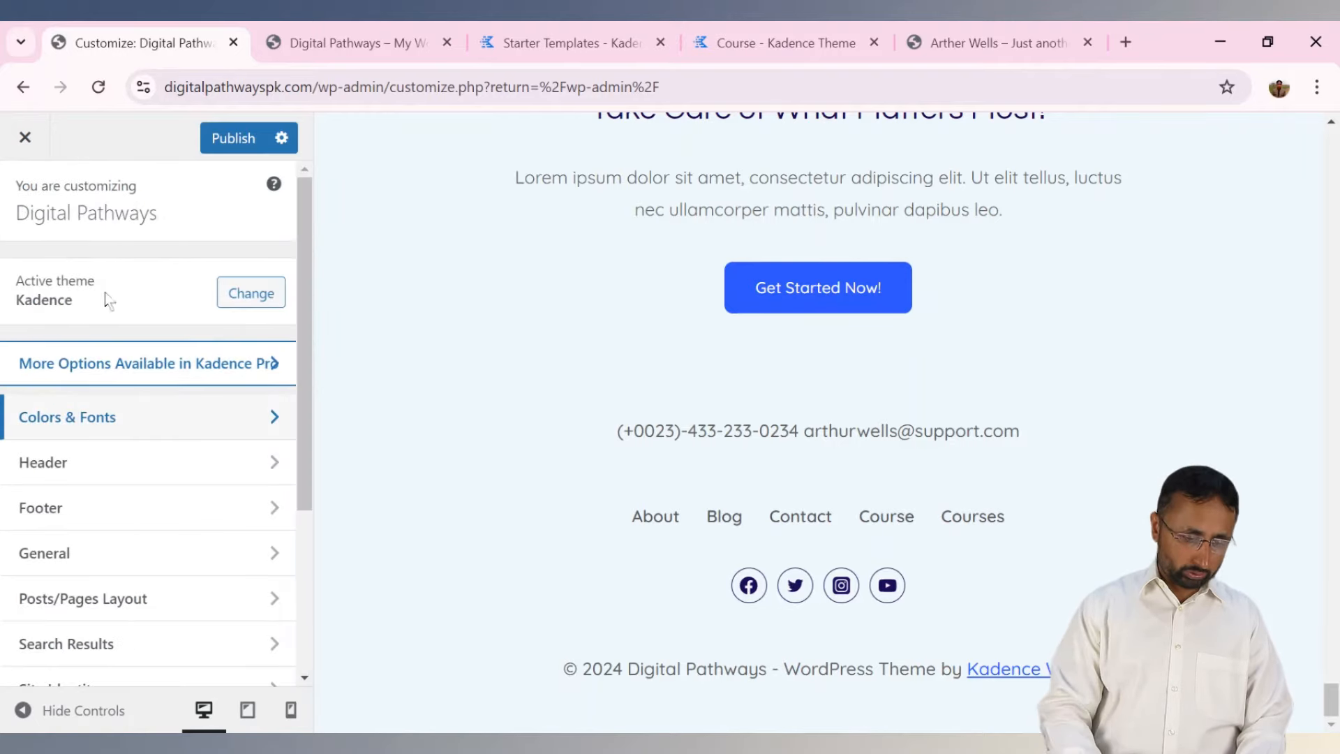
Move Primary Navigation from the header's main row into the top row, checking the live site.
left_click(106, 459)
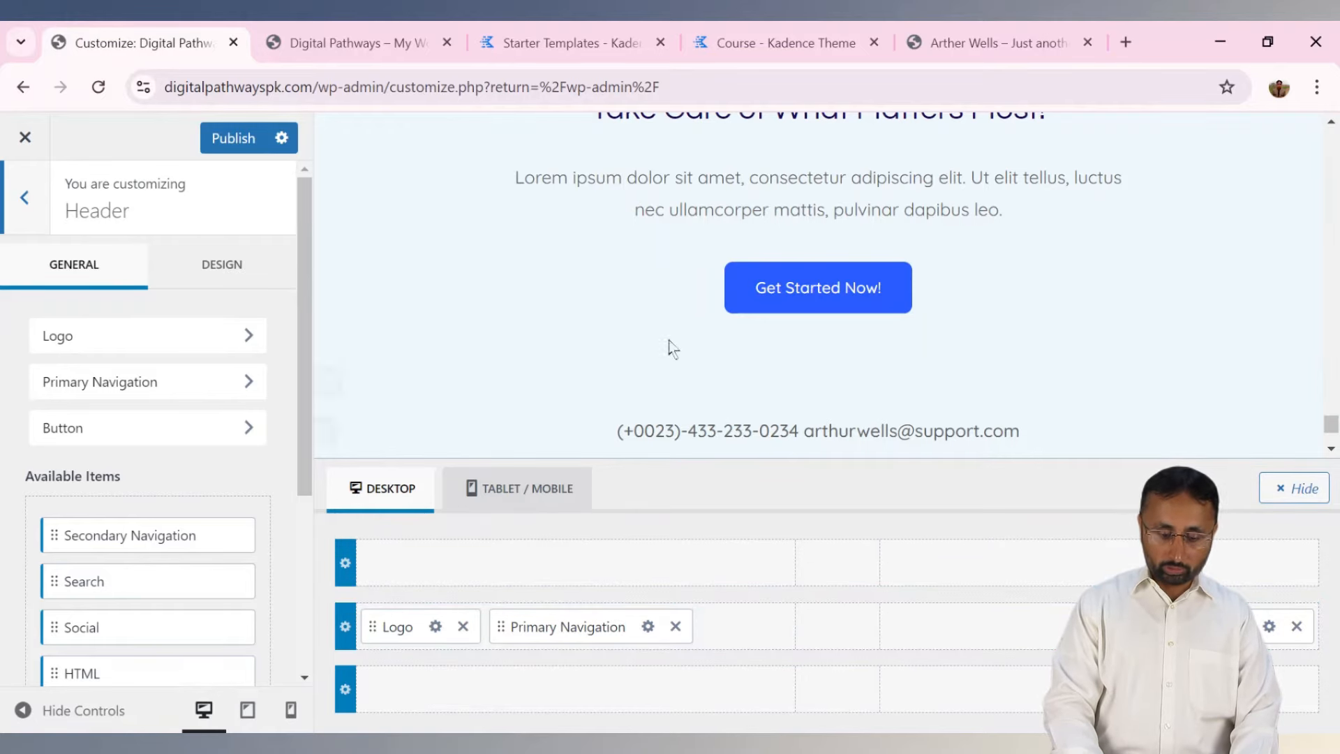
left_click(395, 44)
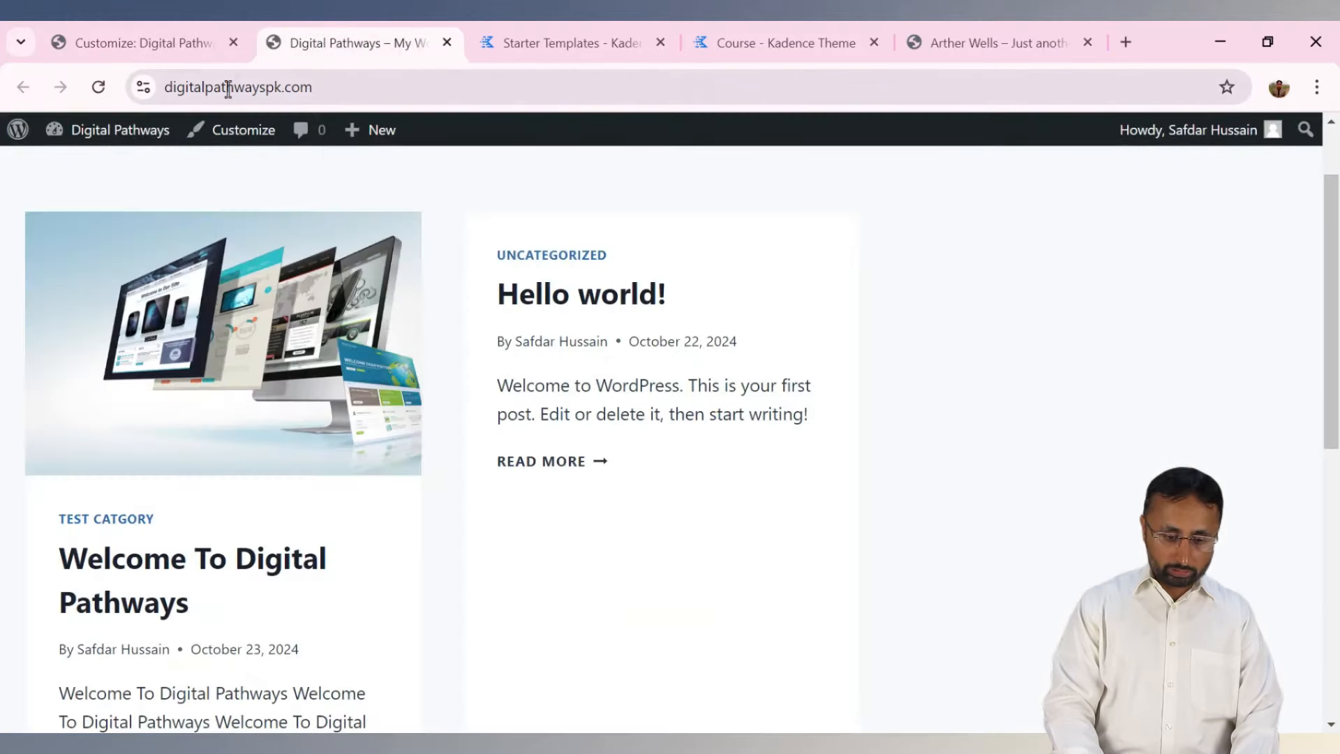
left_click(98, 87)
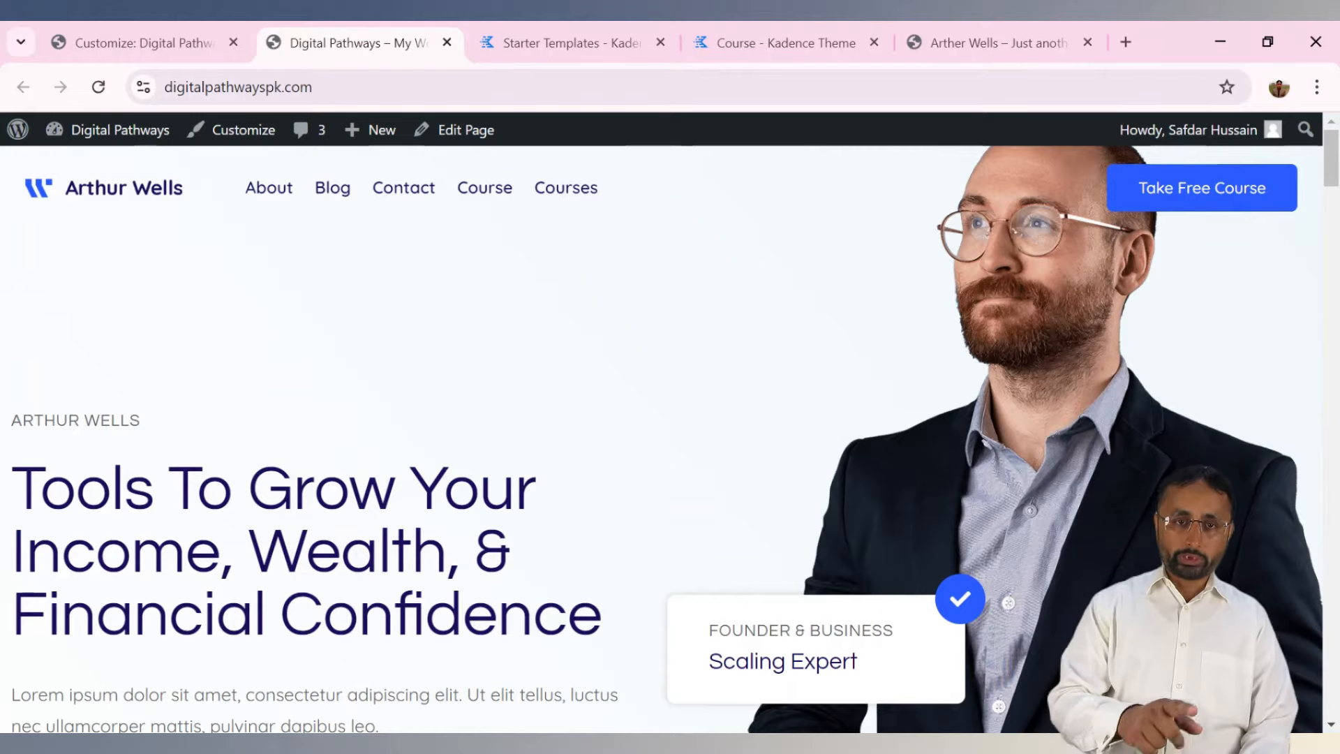
left_click(142, 42)
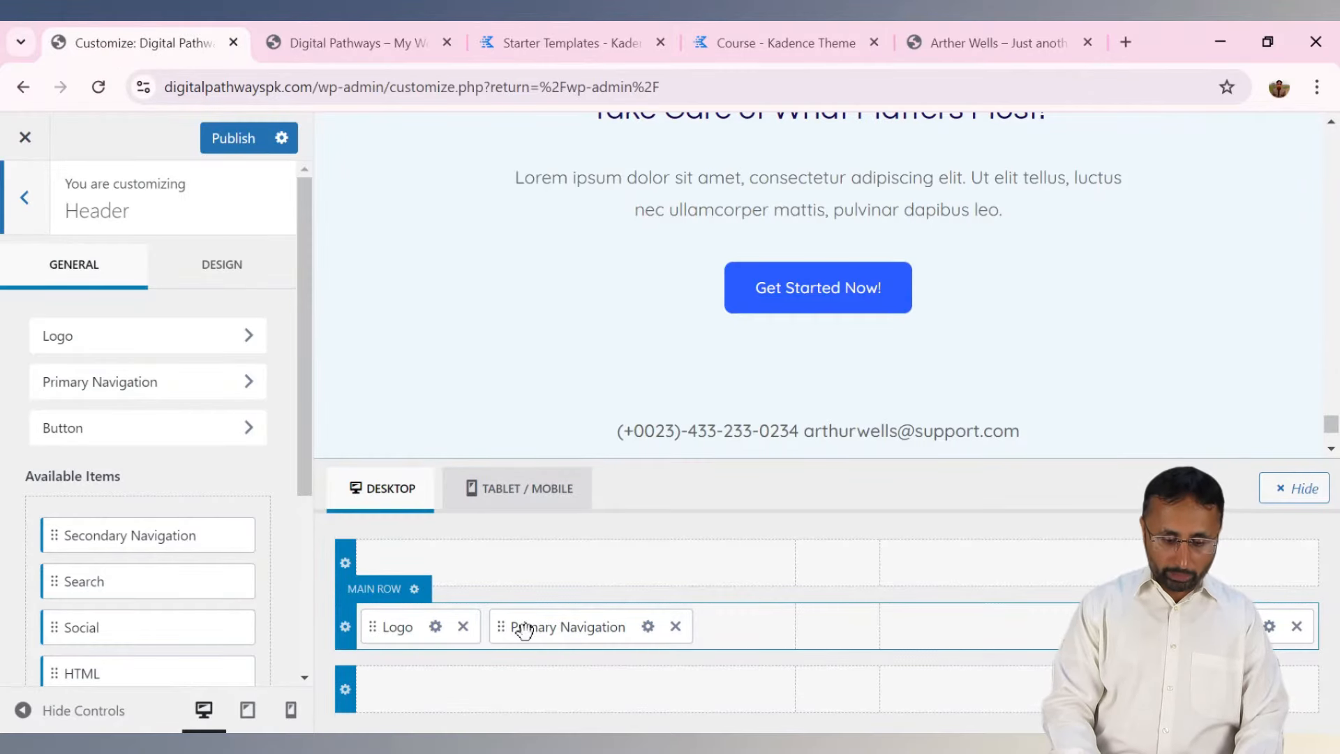
left_click_drag(525, 630, 519, 620)
left_click_drag(418, 568, 418, 566)
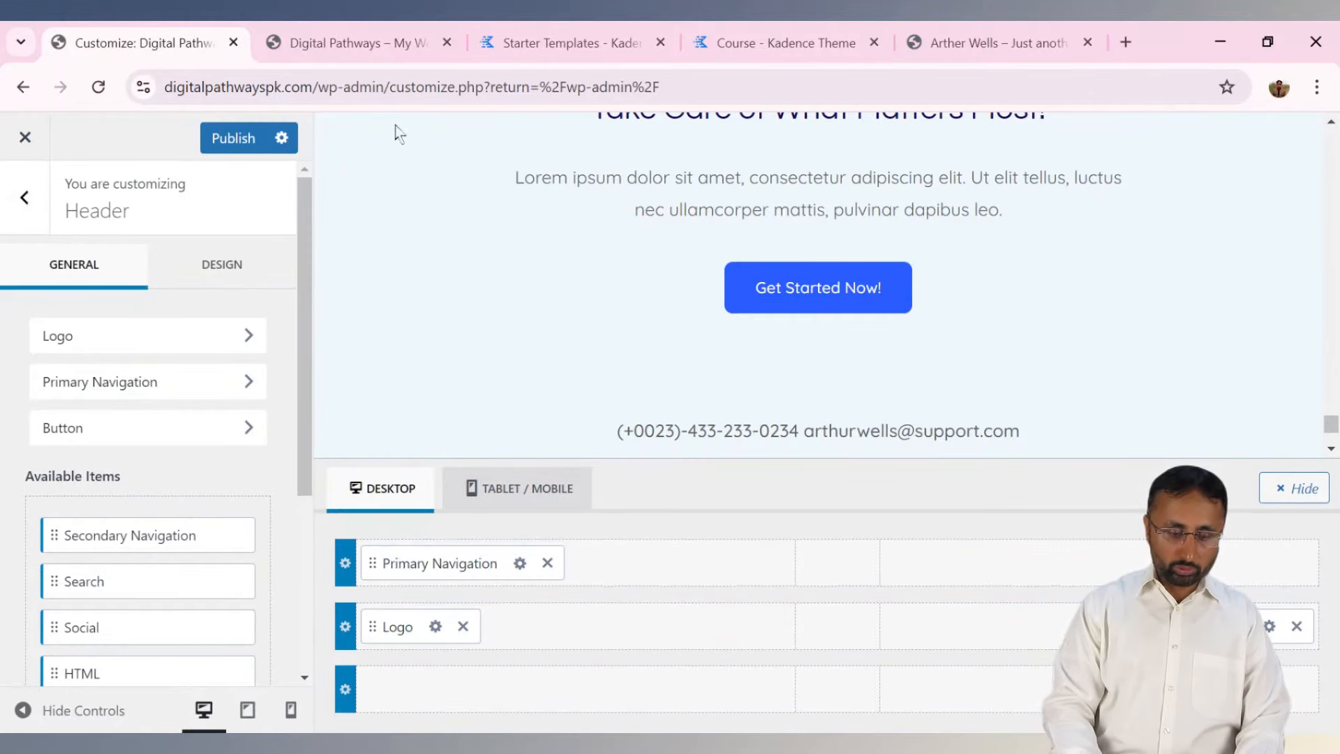
left_click(345, 43)
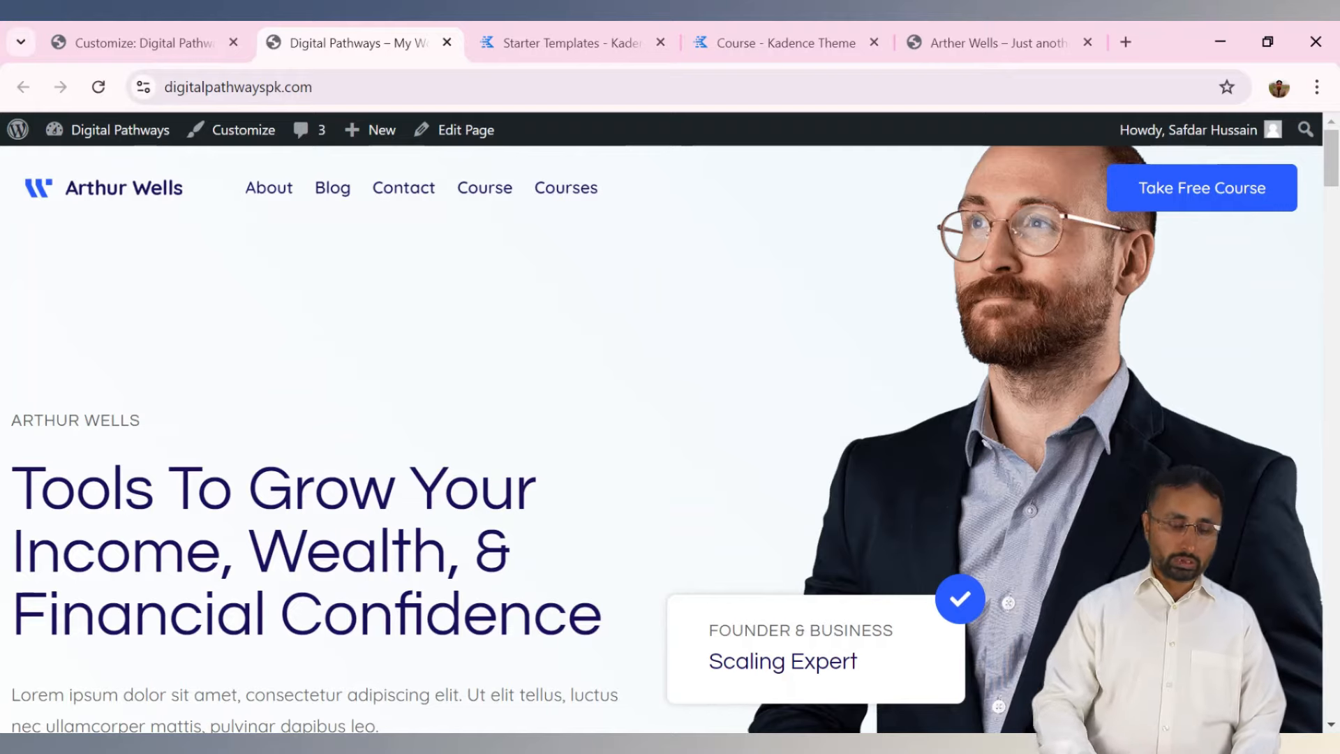
left_click(160, 45)
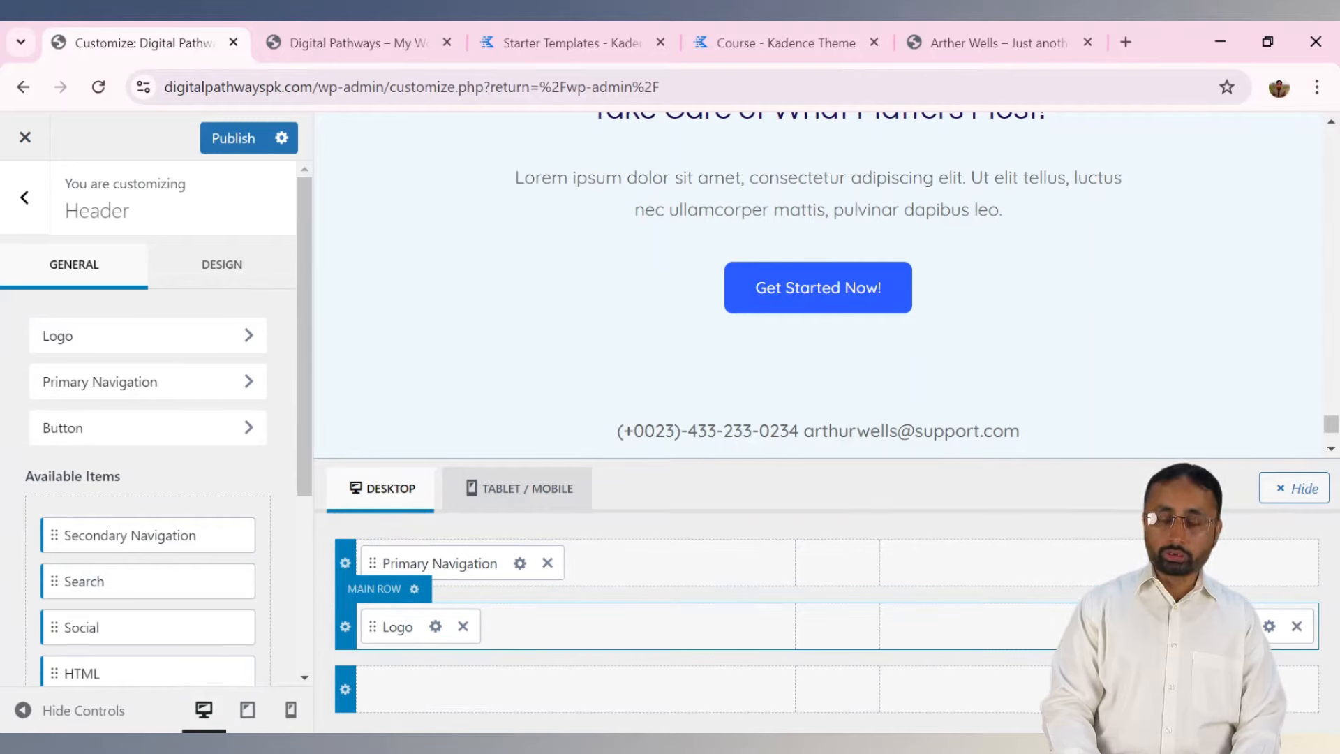
left_click(332, 34)
Preview the live homepage at mobile width in DevTools, opening and closing the menu drawer.
mouse_move(1330, 159)
left_mouse_down()
mouse_move(1330, 223)
mouse_move(1330, 158)
left_mouse_up()
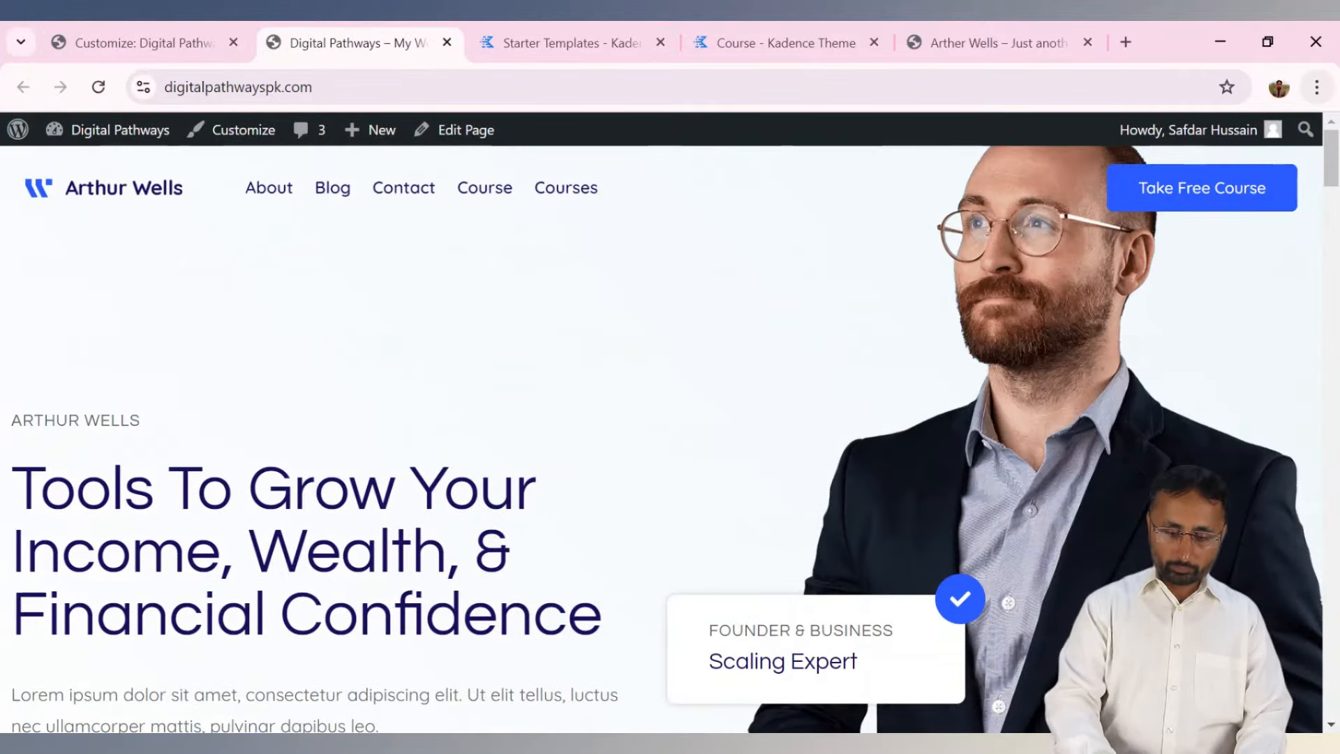
key("F12")
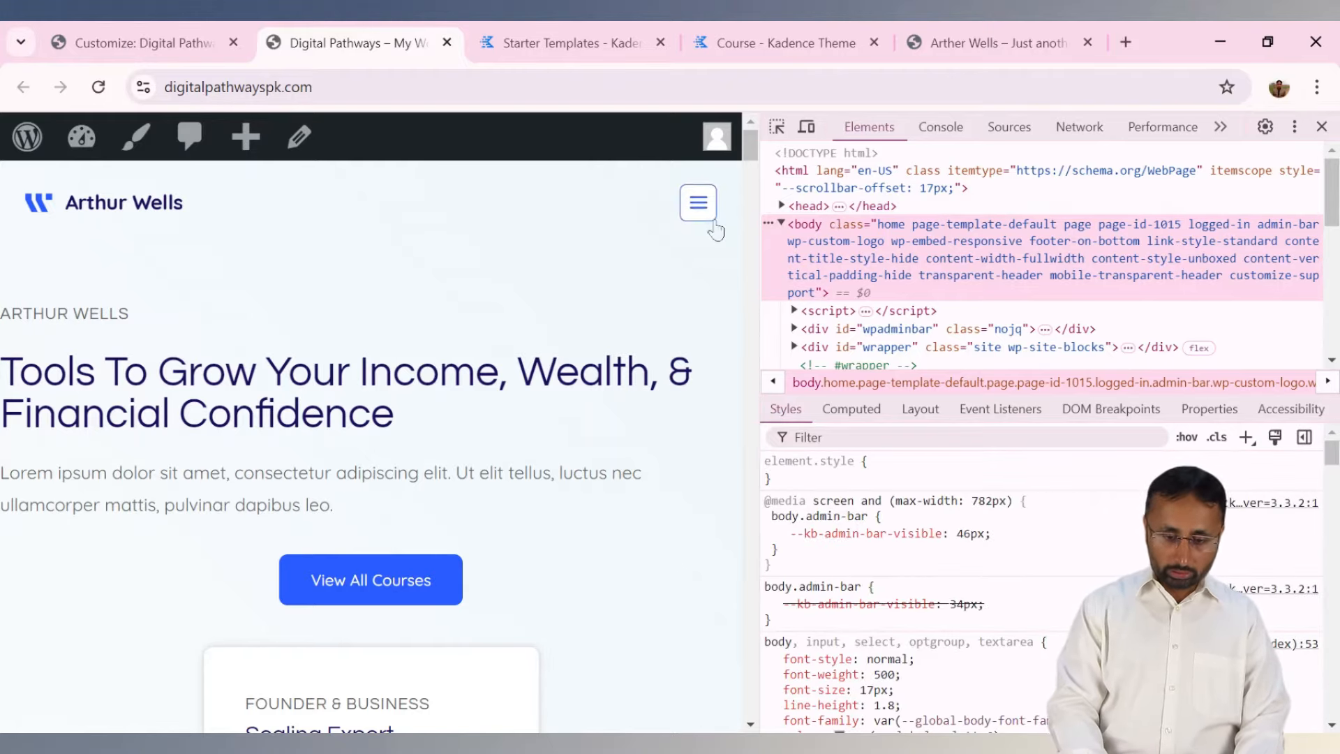
left_click(699, 204)
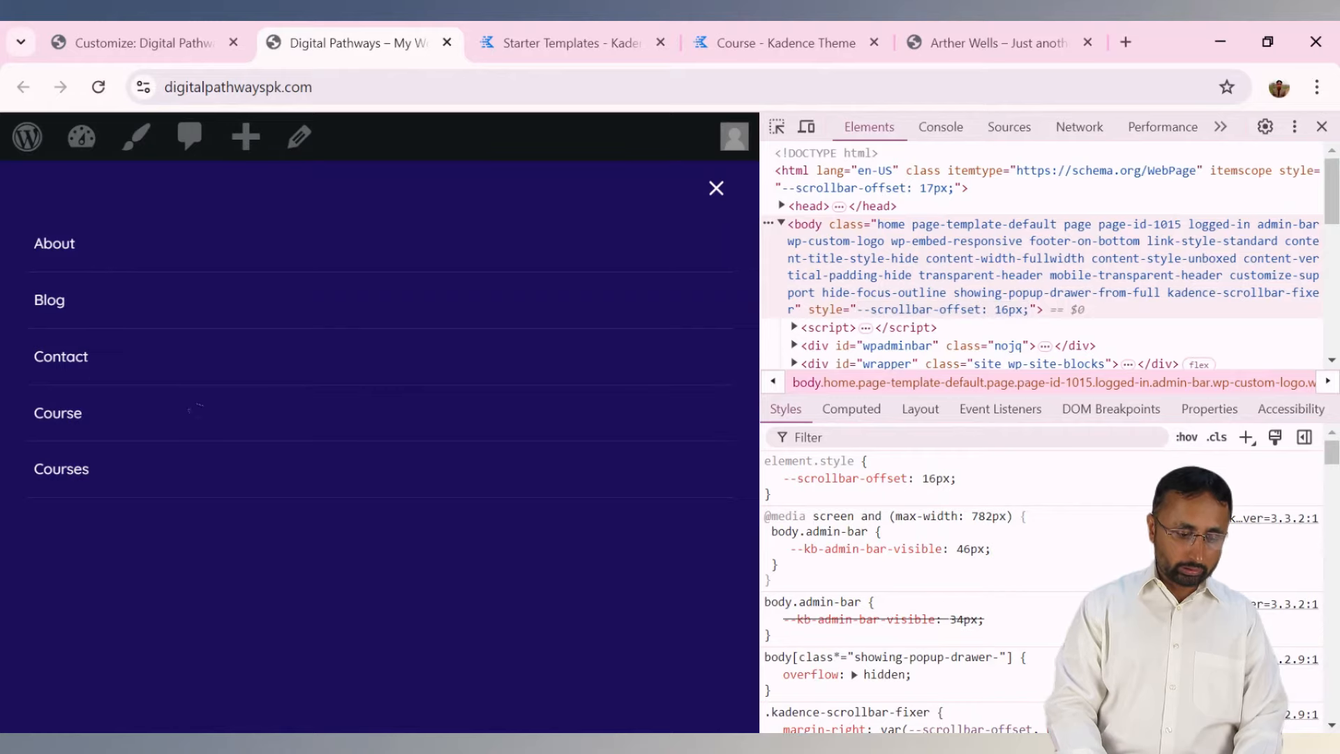
left_click(716, 190)
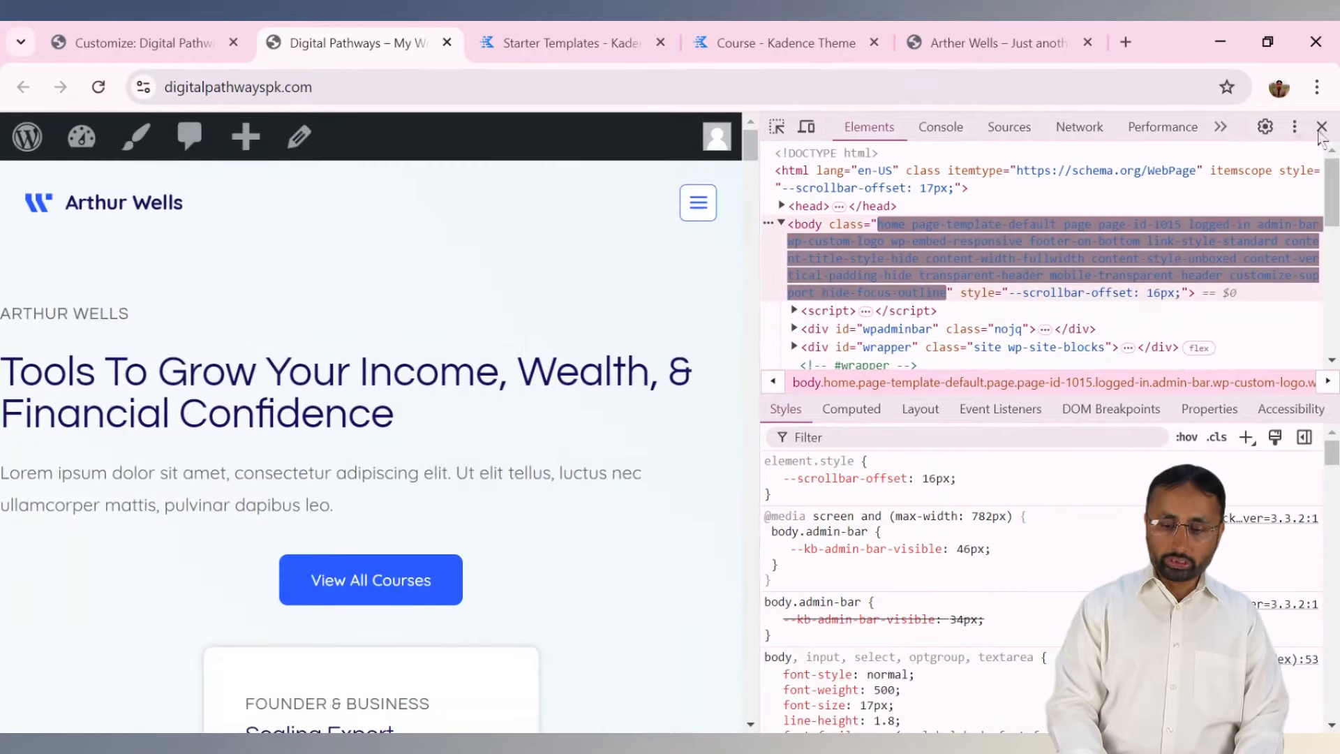
left_click(1321, 126)
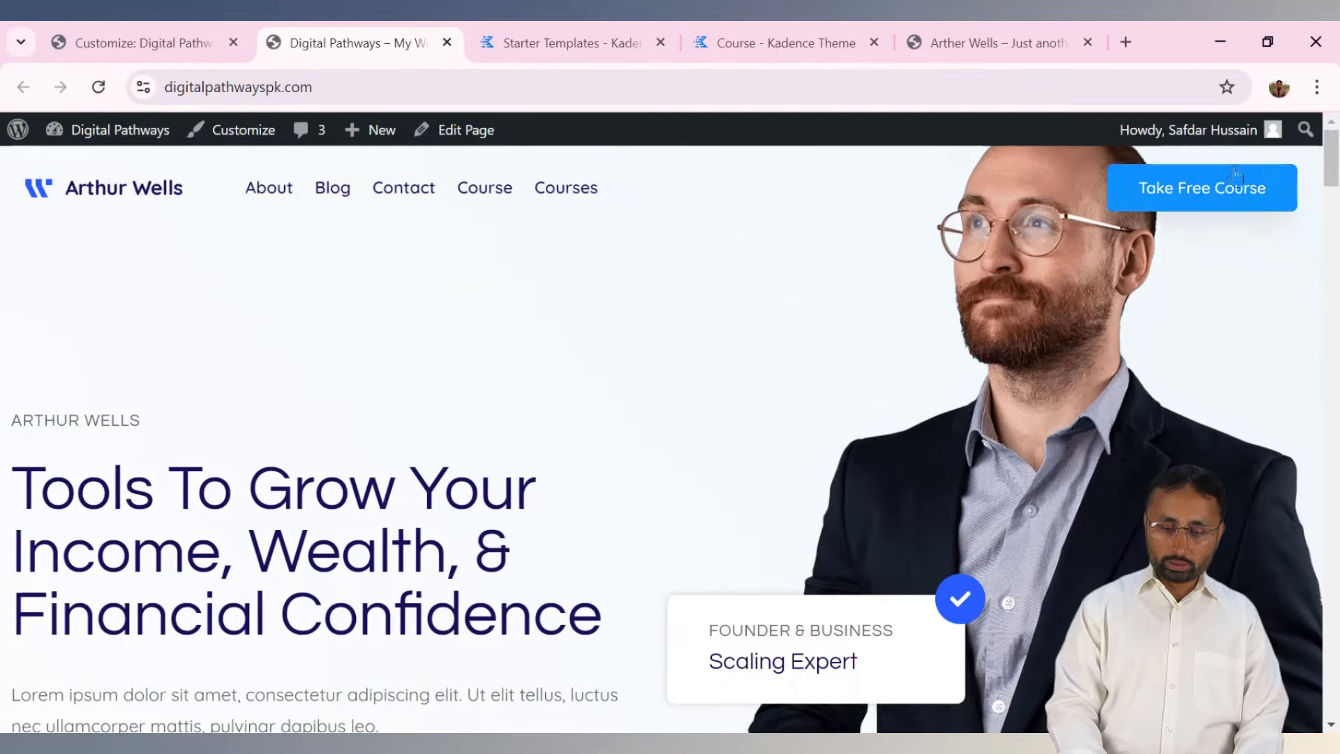
key("ctrl+shift+i")
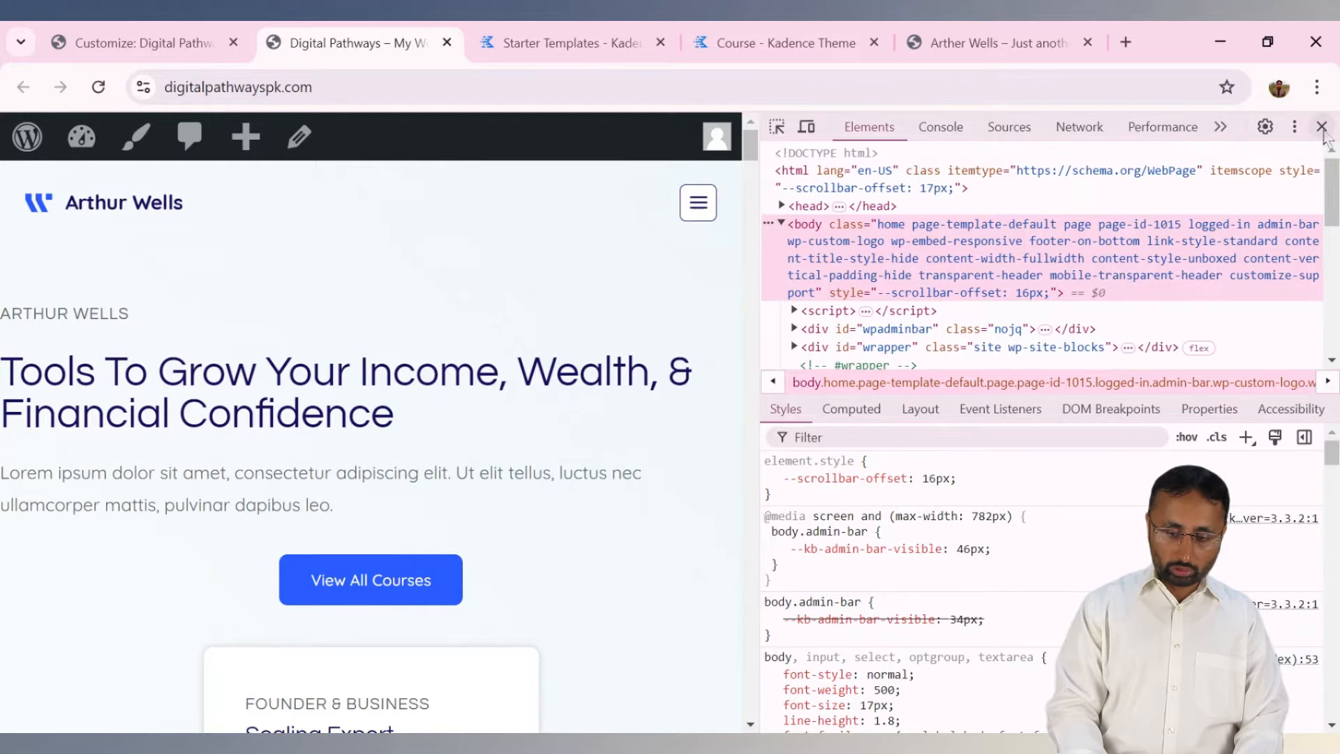
left_click(1321, 126)
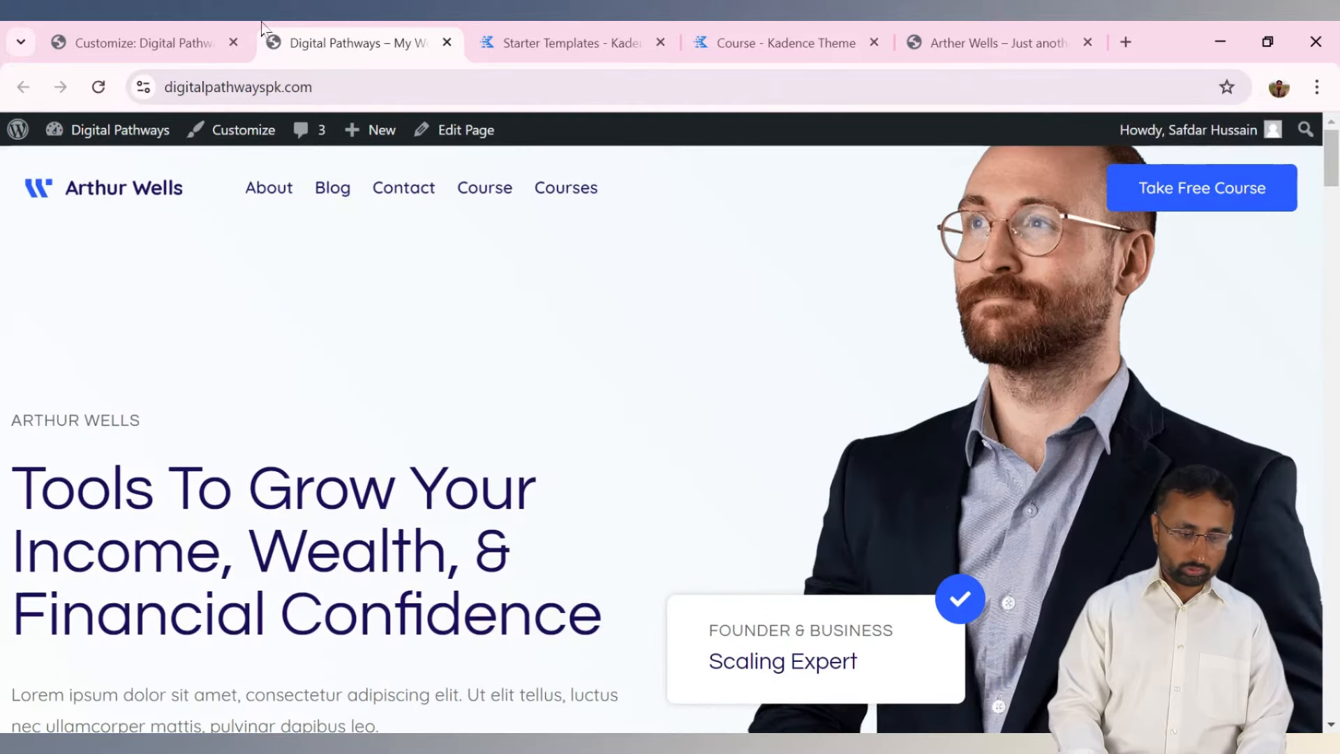
left_click(174, 39)
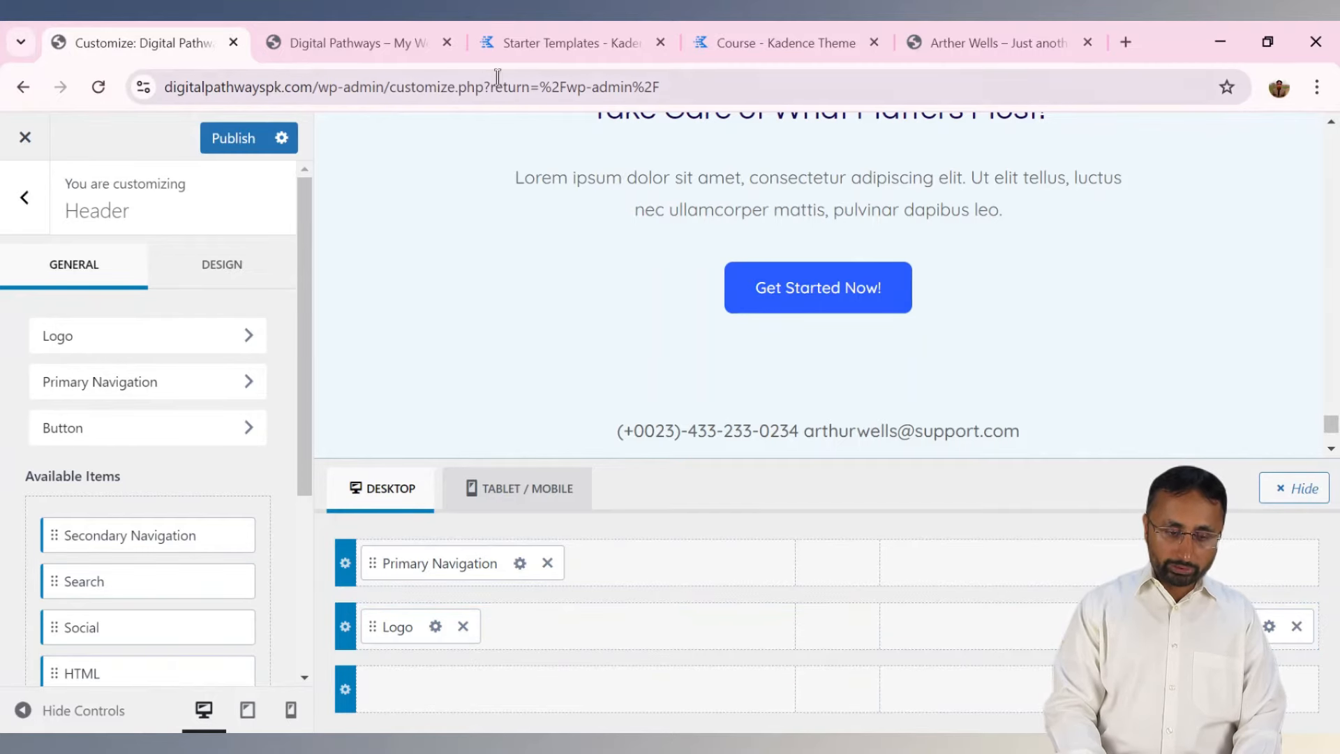
Put Social and Secondary Navigation in the top row, move Primary Navigation beside Logo, and publish.
left_click(410, 43)
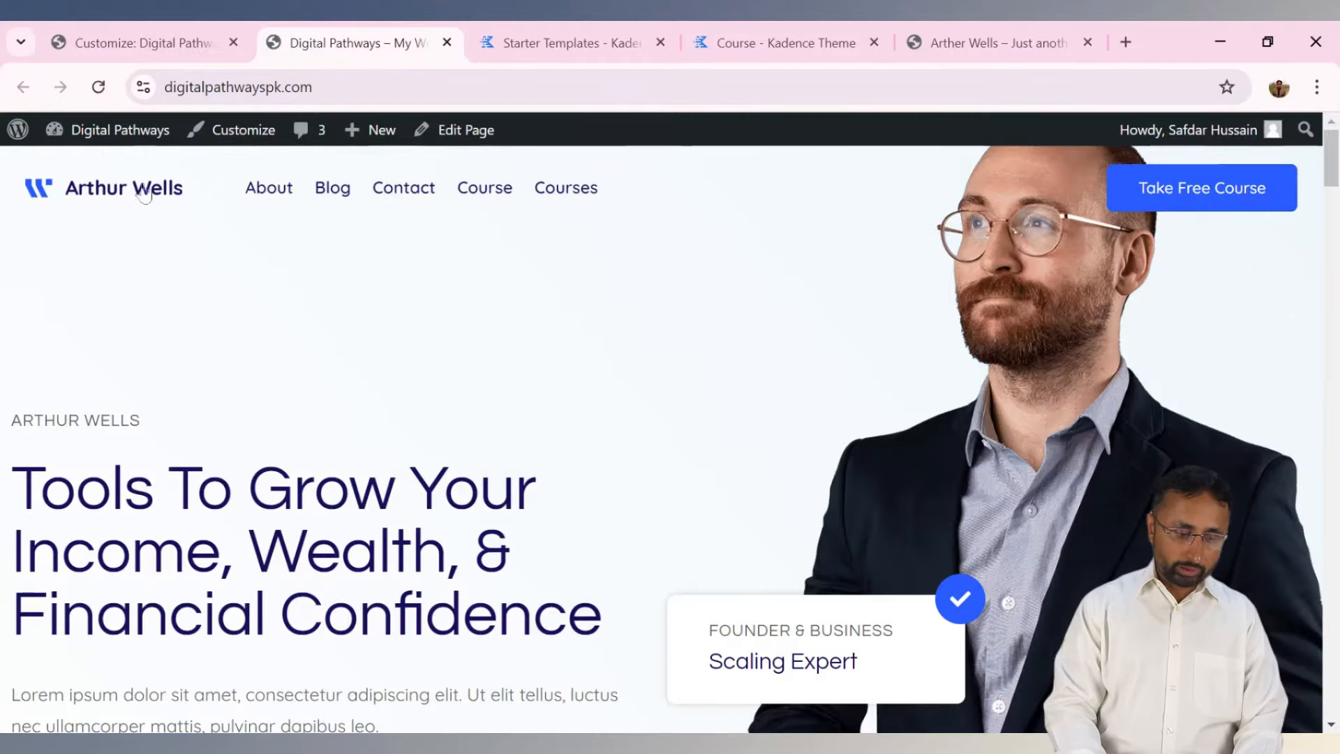
left_click(180, 41)
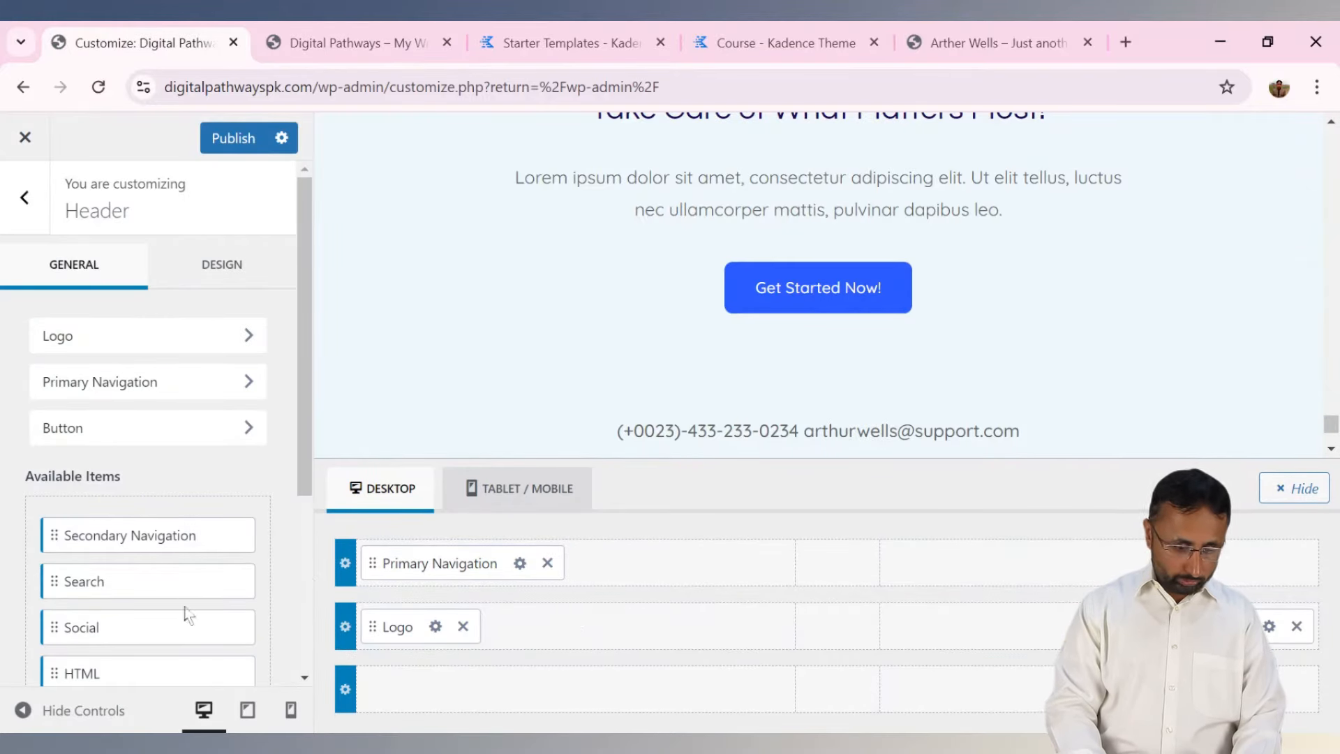
left_click_drag(54, 631, 1256, 562)
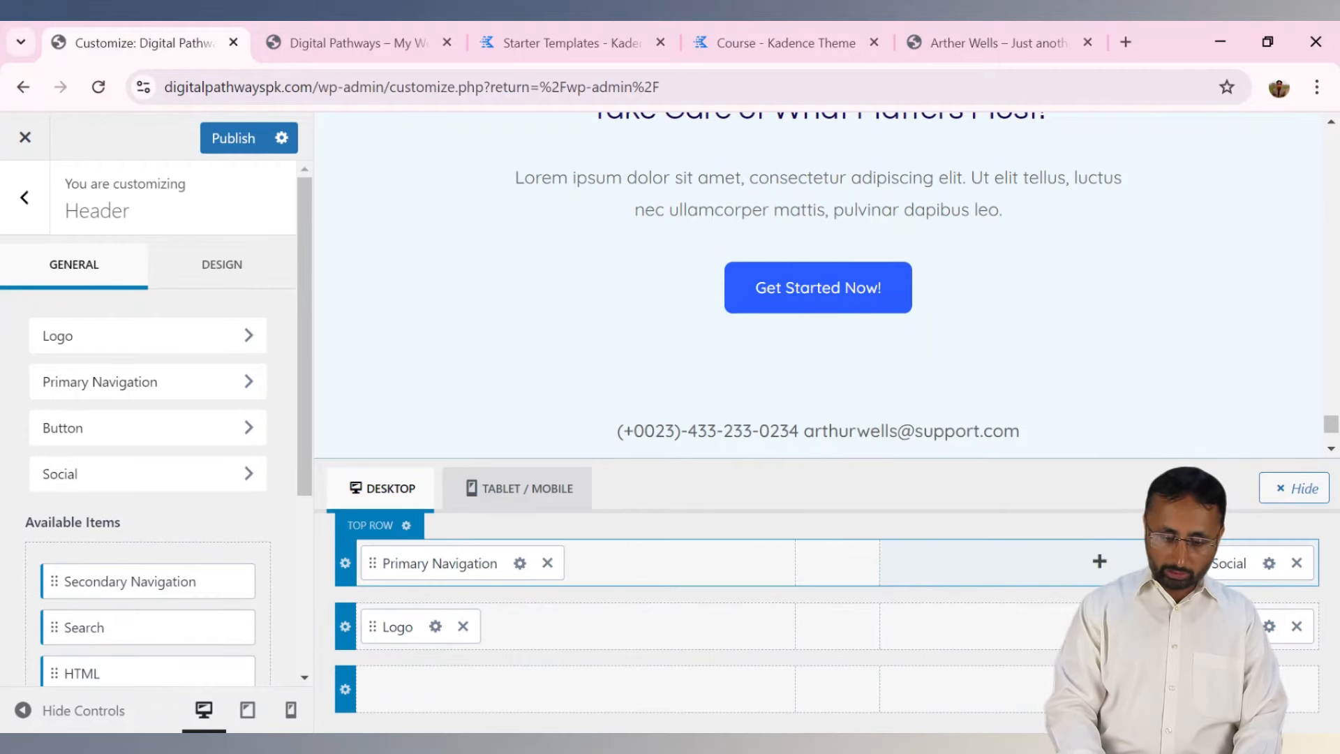
left_click_drag(369, 564, 530, 636)
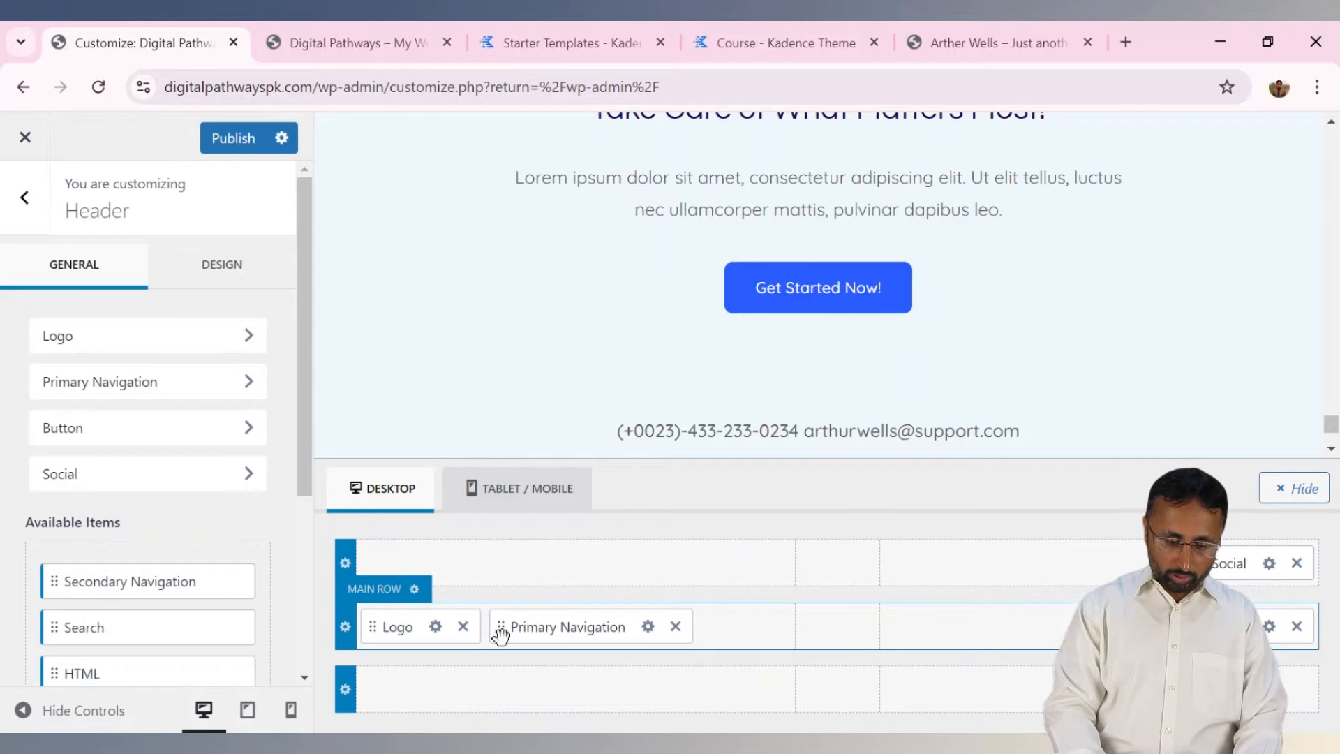
left_click_drag(133, 584, 457, 579)
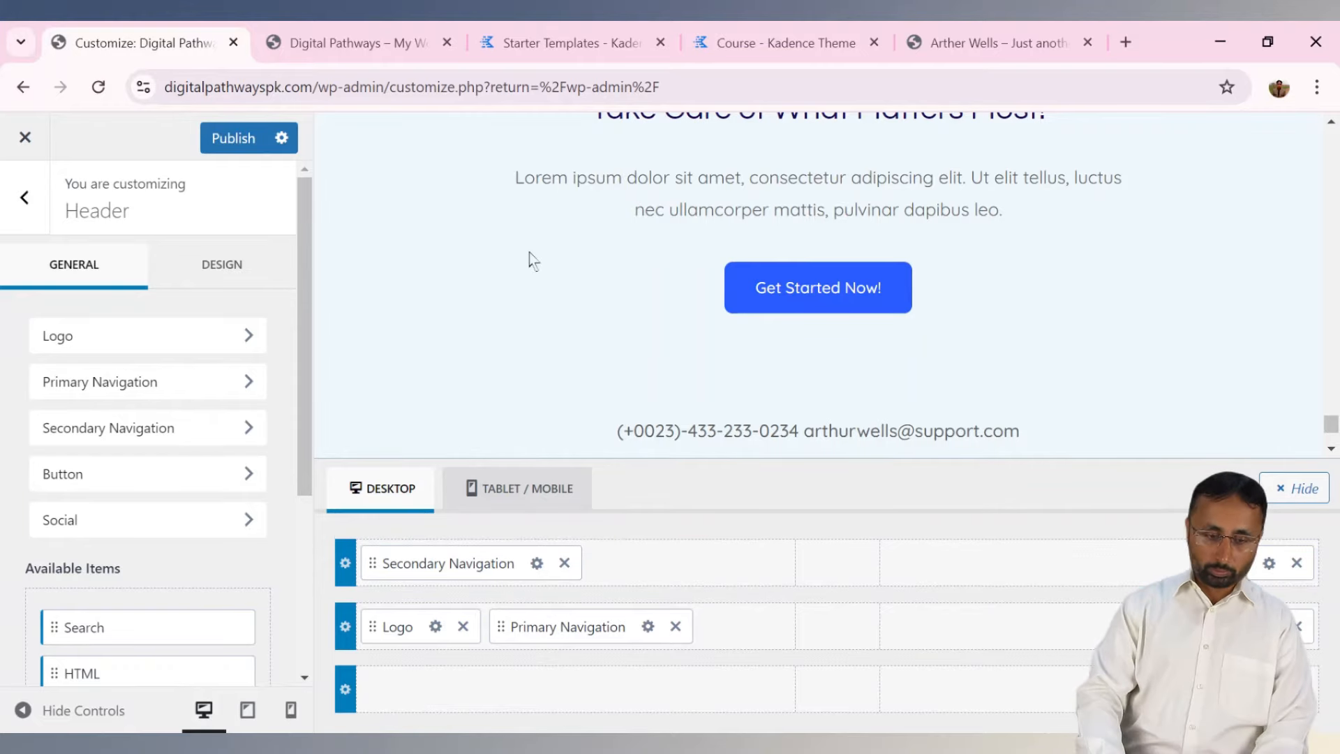
left_click(346, 42)
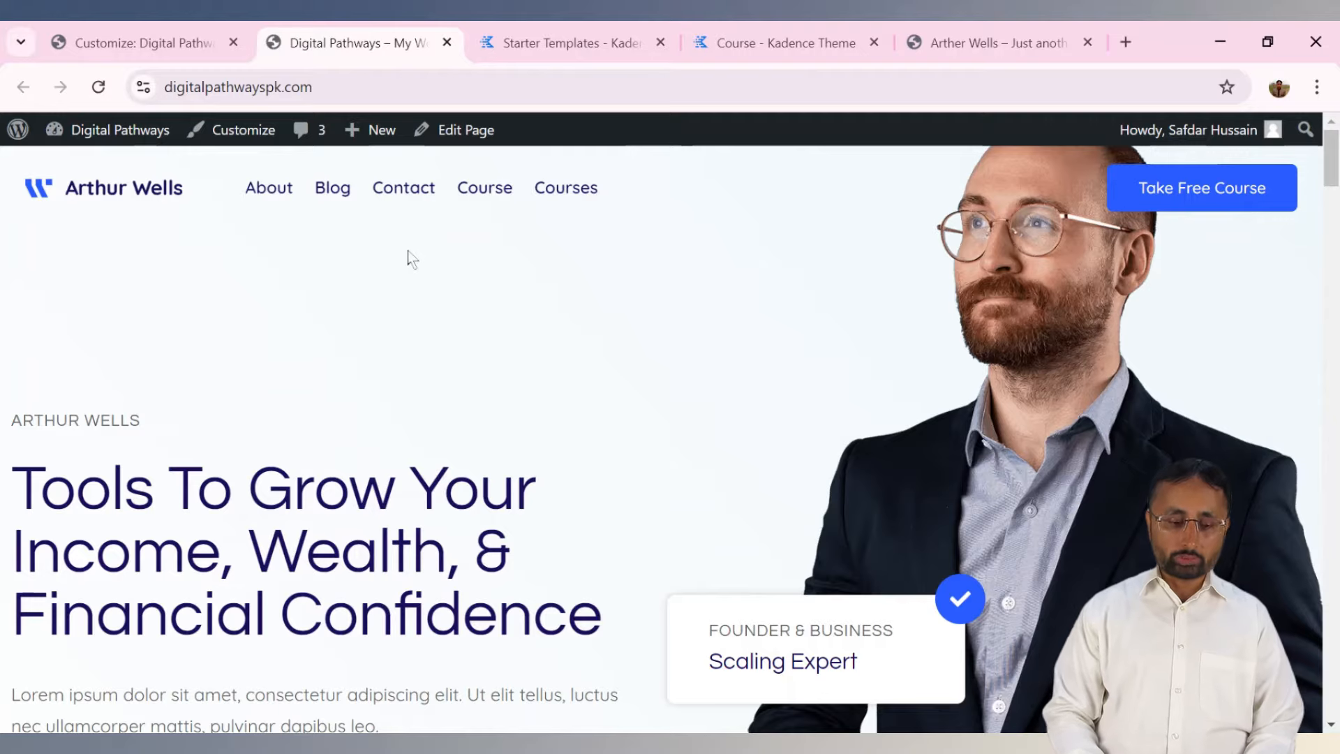
left_click(150, 38)
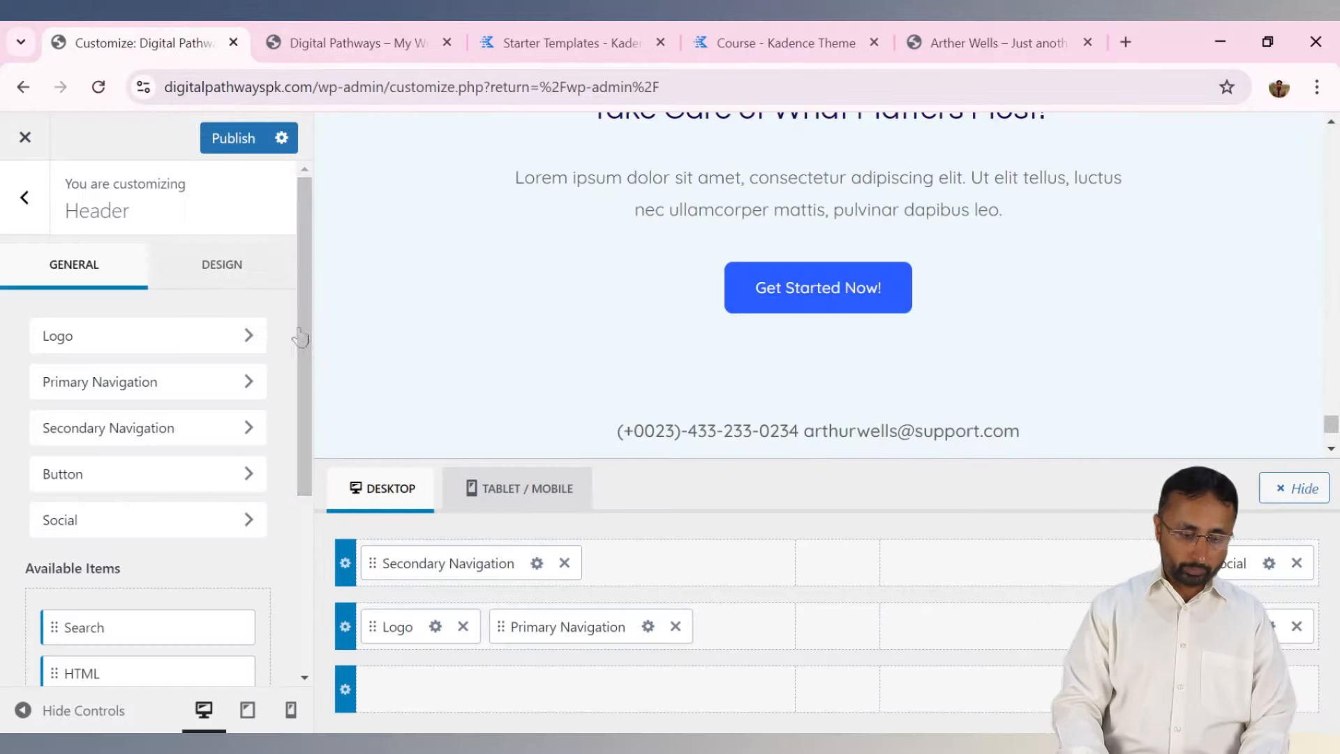
left_click(238, 145)
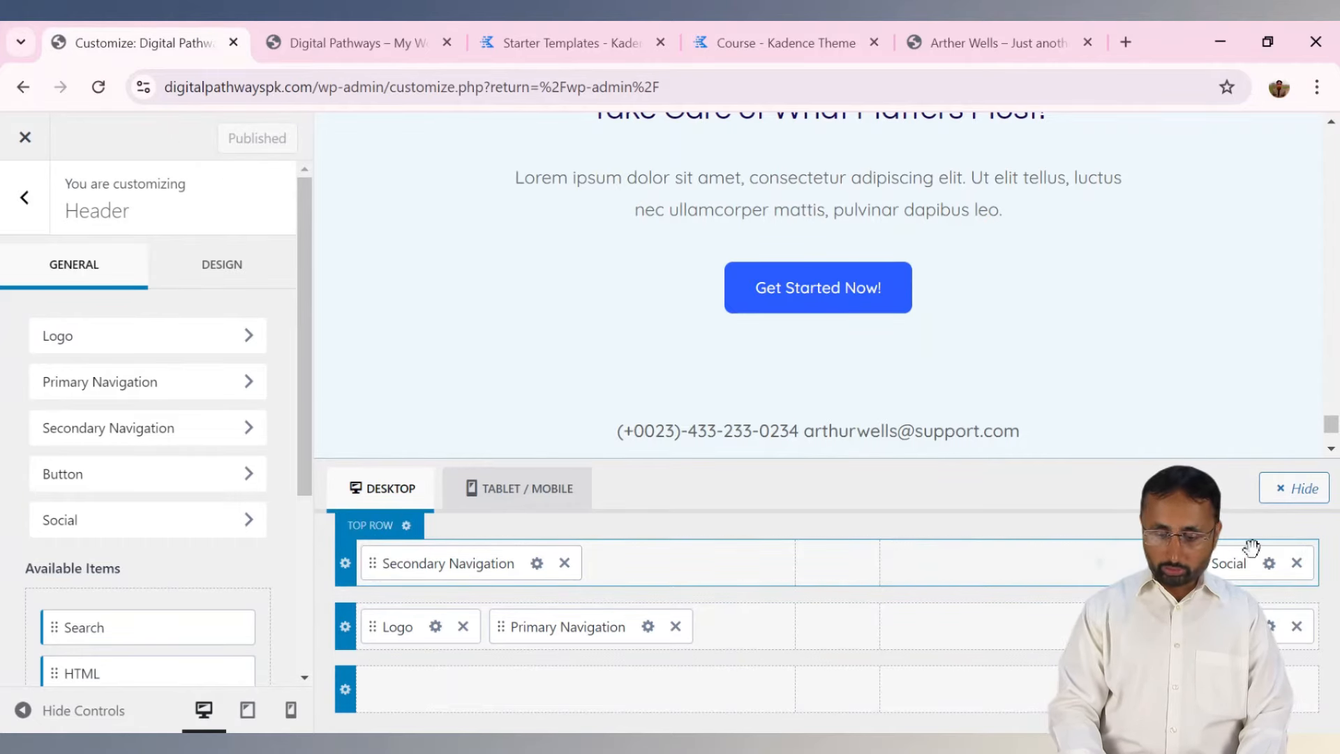
left_click(335, 47)
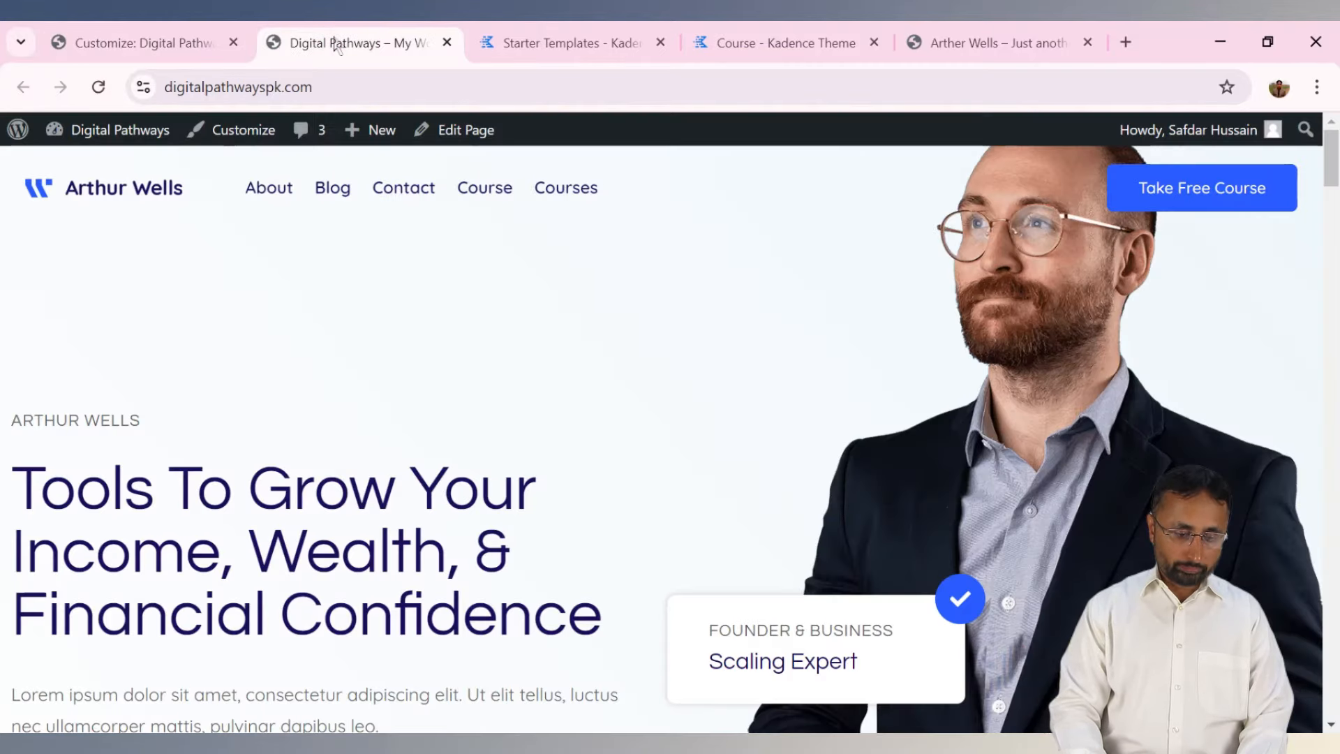
Reload the live homepage to see both menus and social icons, then return to the header builder.
left_click(97, 92)
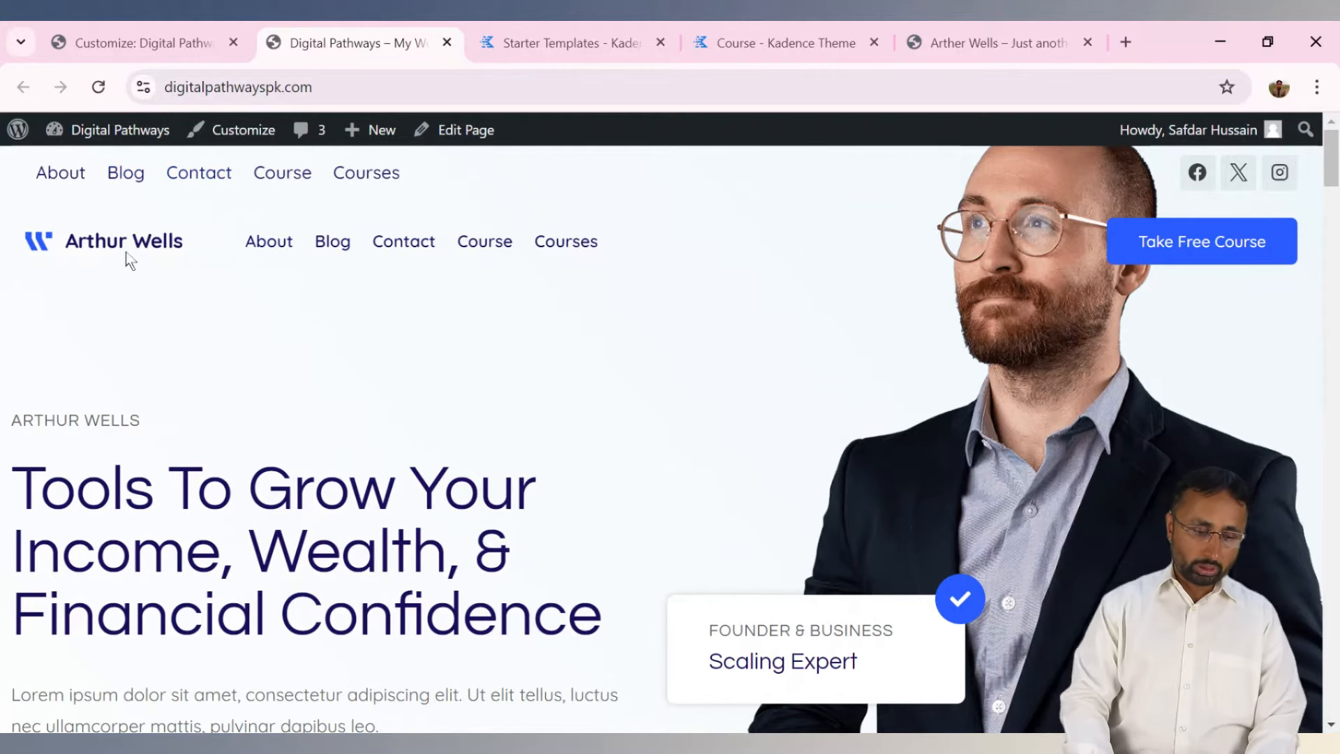
left_click(188, 43)
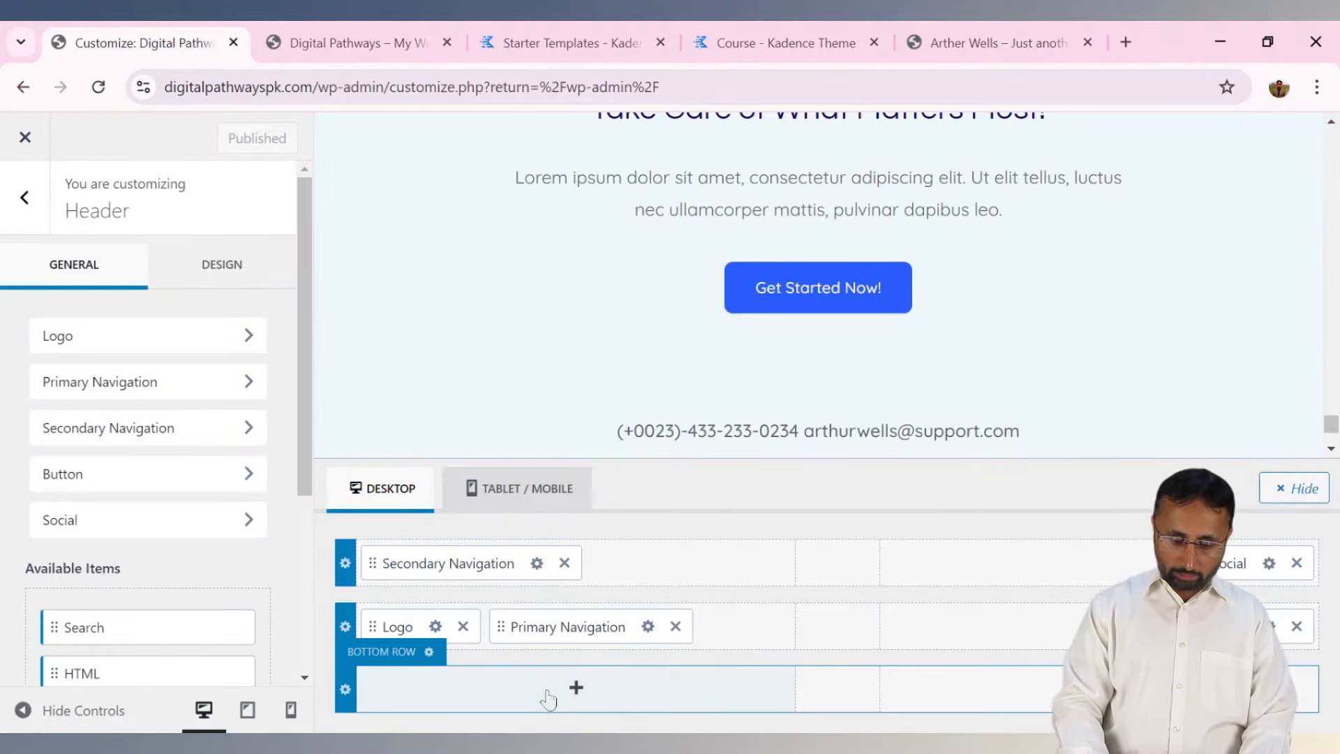
Add a Search element to the header, publish, and test the search overlay on the live site.
left_click_drag(126, 622, 502, 689)
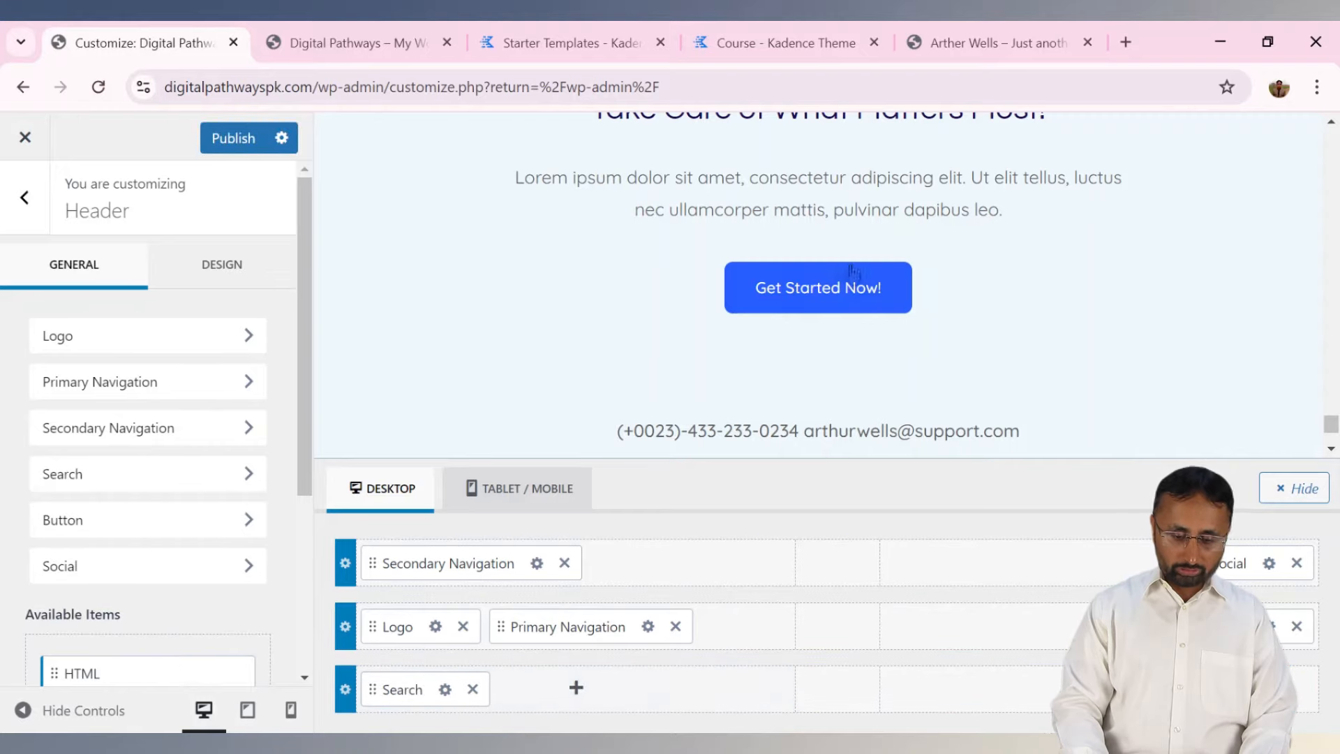
left_click(232, 145)
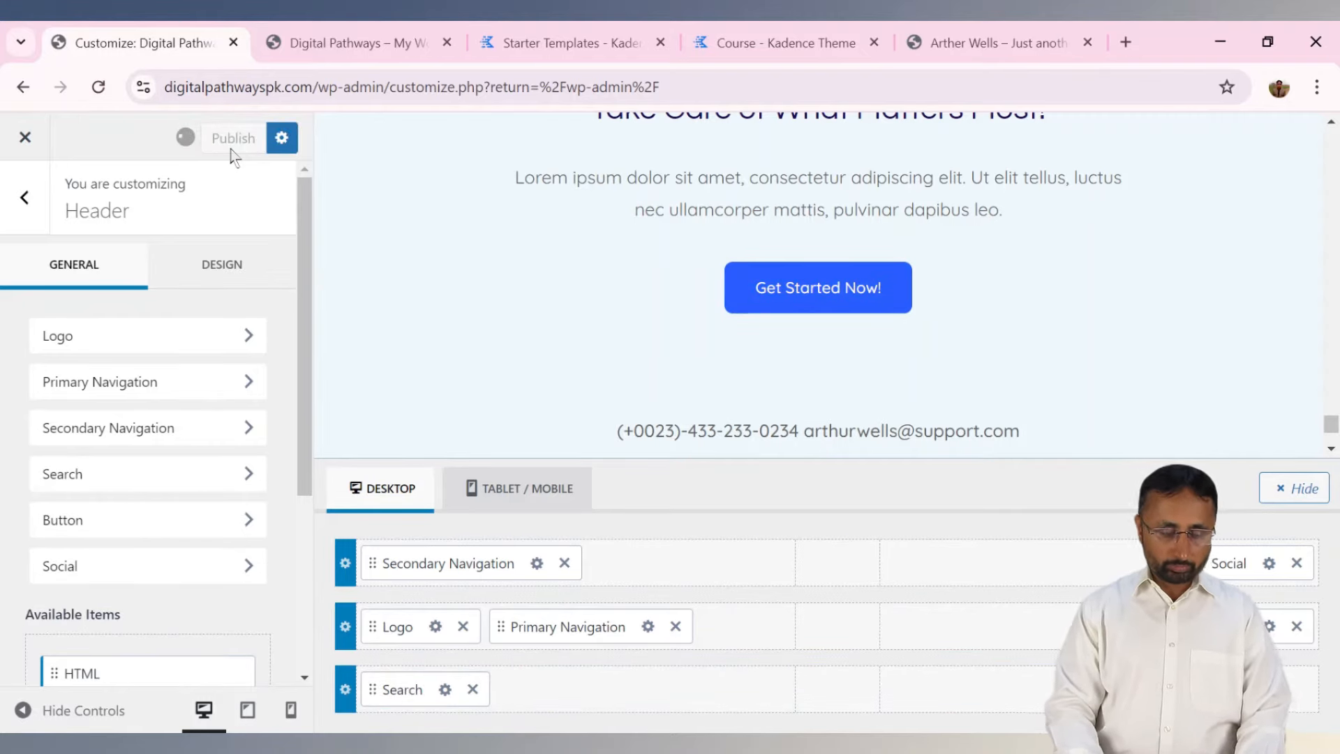
left_click(371, 42)
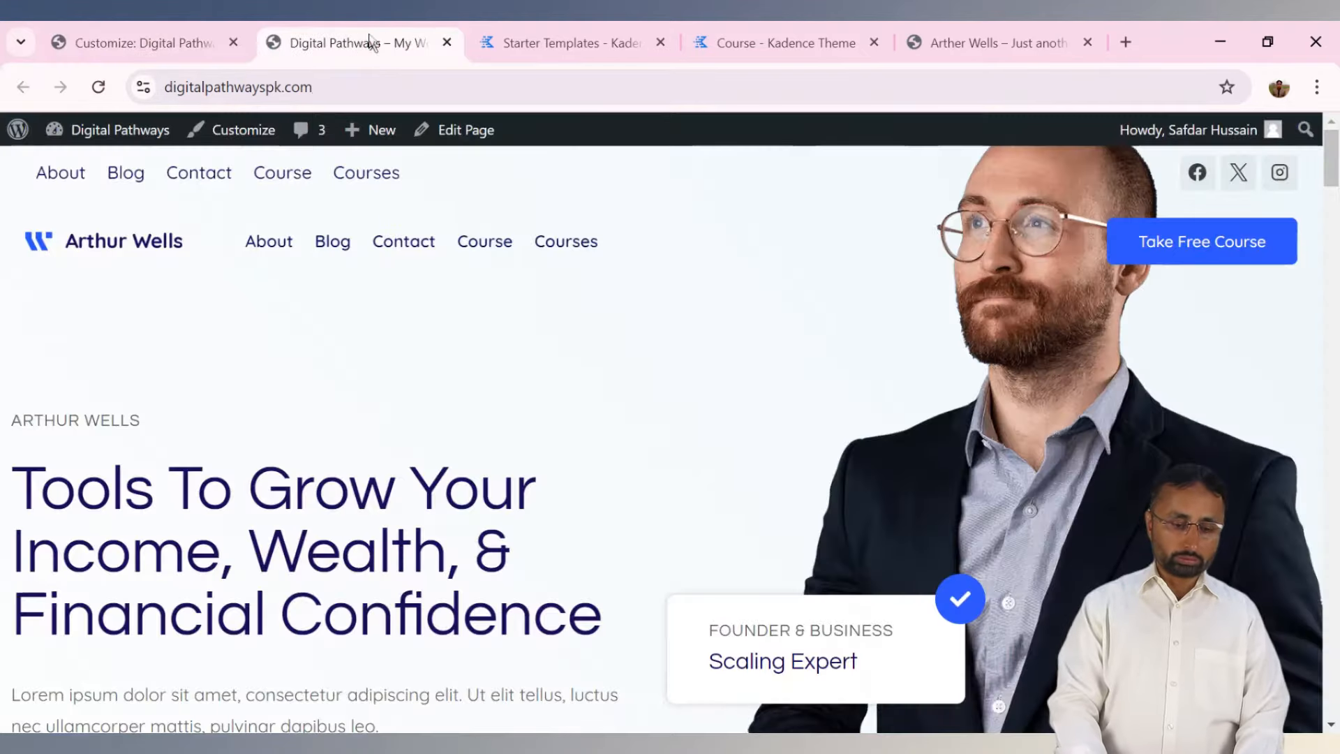
left_click(100, 89)
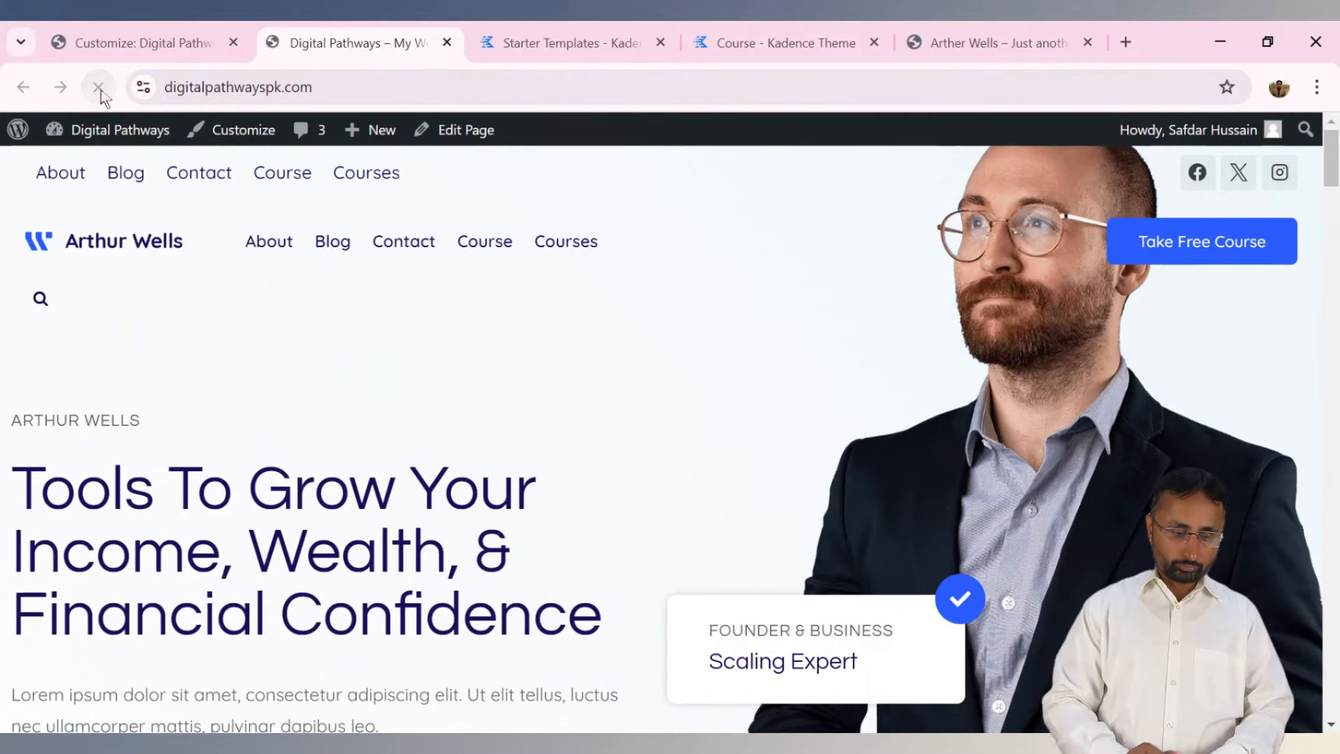
left_click(40, 300)
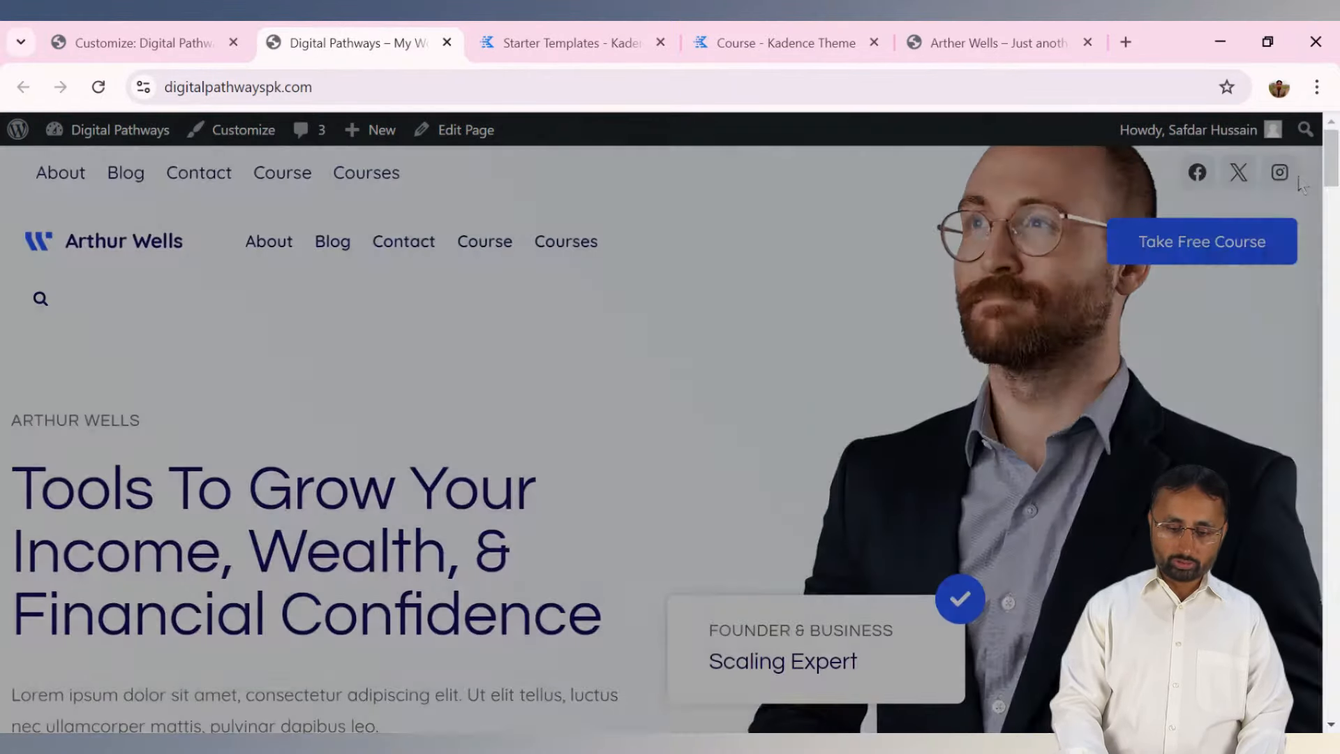
left_click(1296, 174)
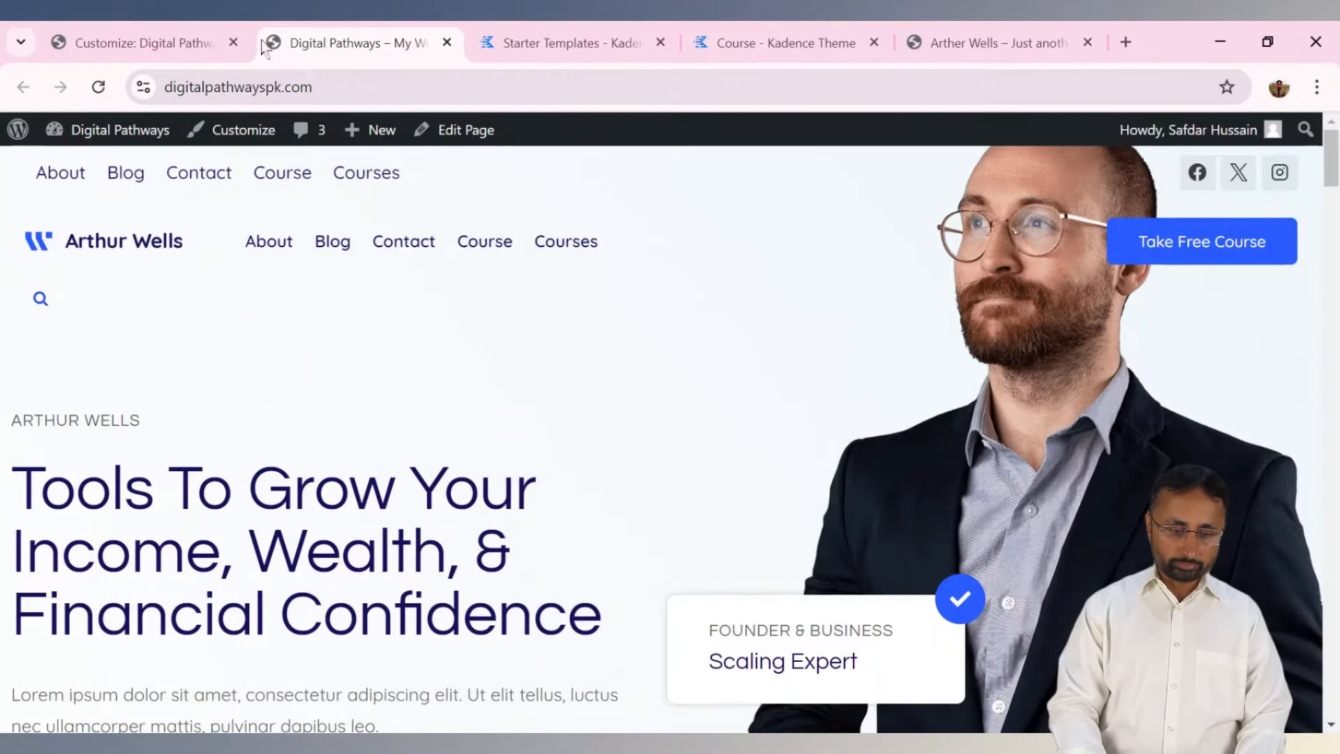
Move Search to the main row after Primary Navigation, publish, and verify it on the live homepage.
left_click(201, 40)
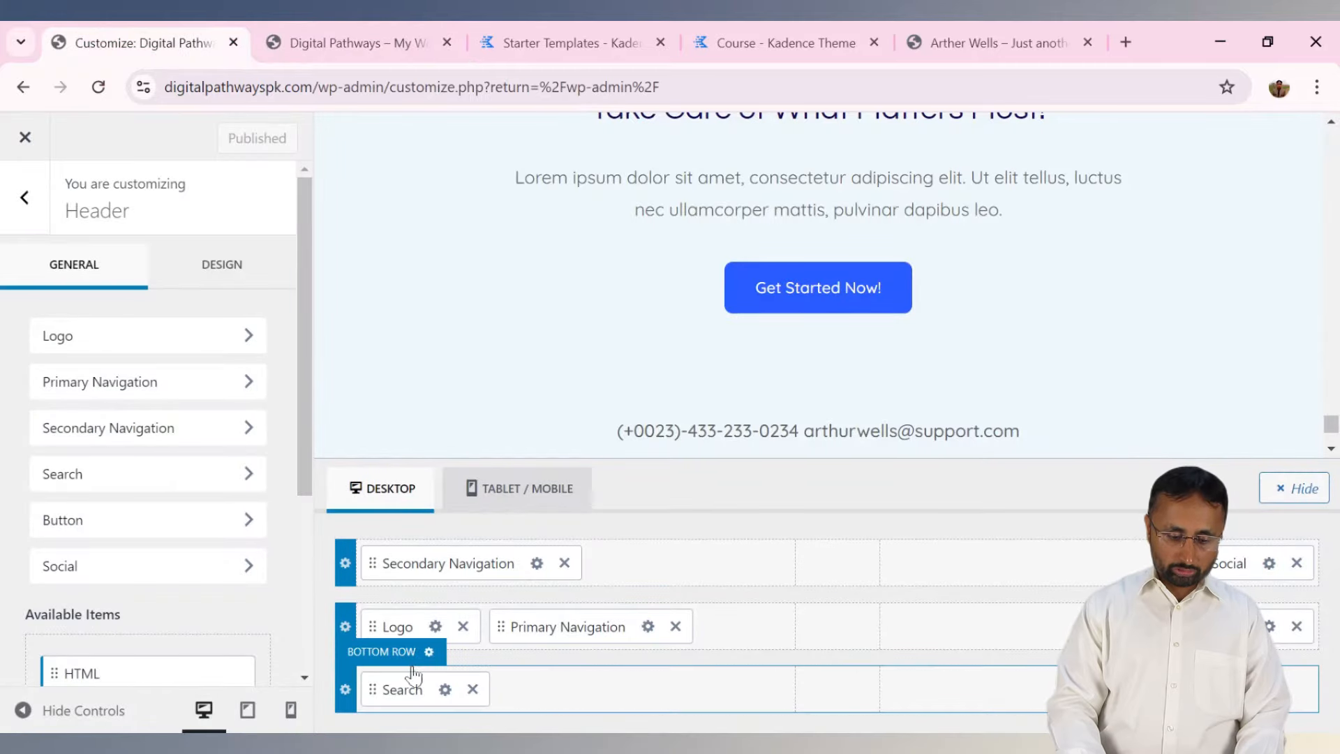
left_click_drag(404, 691, 843, 636)
left_click(242, 143)
left_click(411, 40)
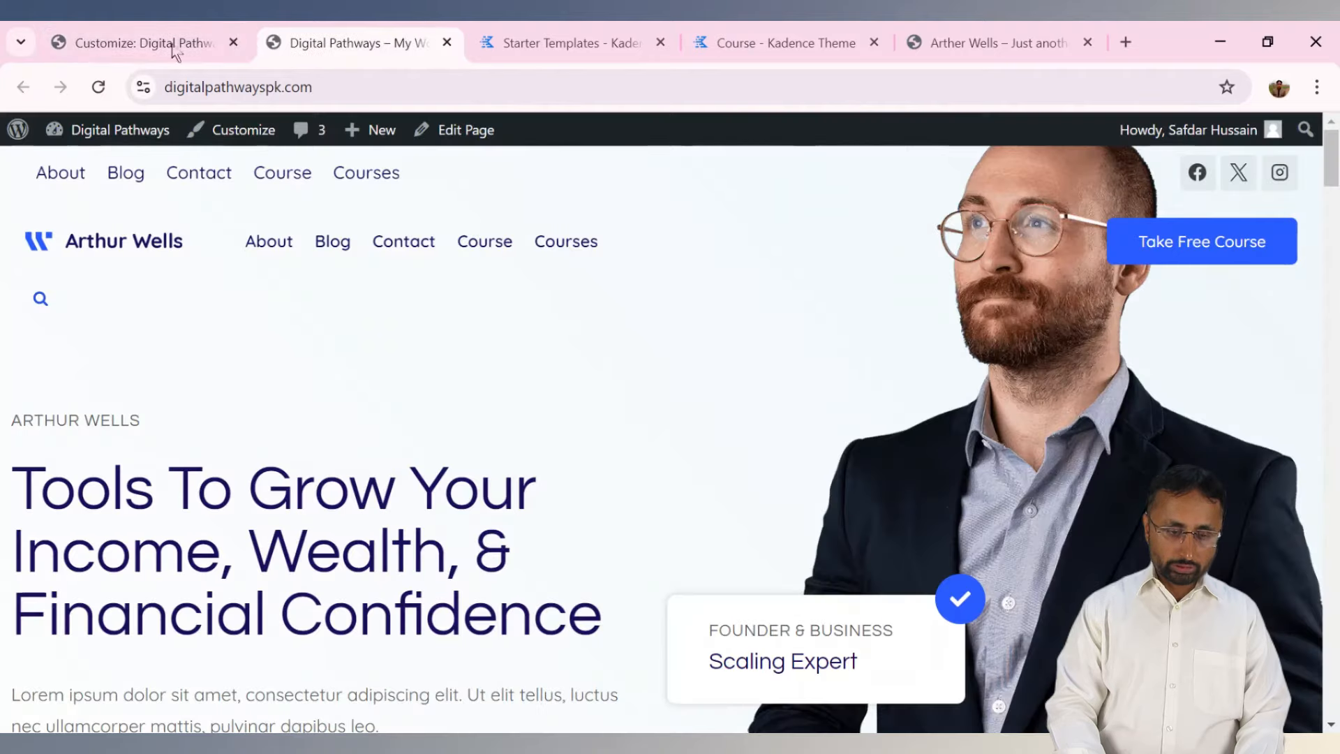
left_click(105, 90)
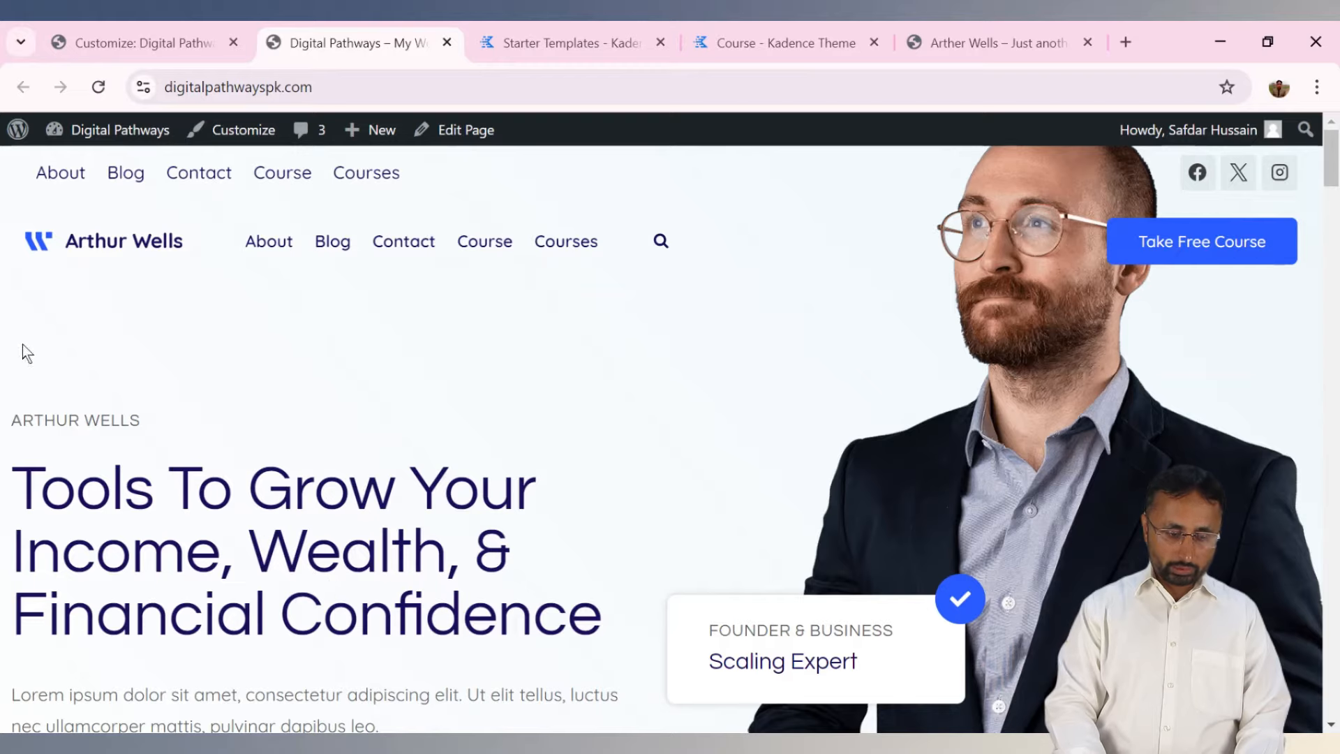
left_click(660, 245)
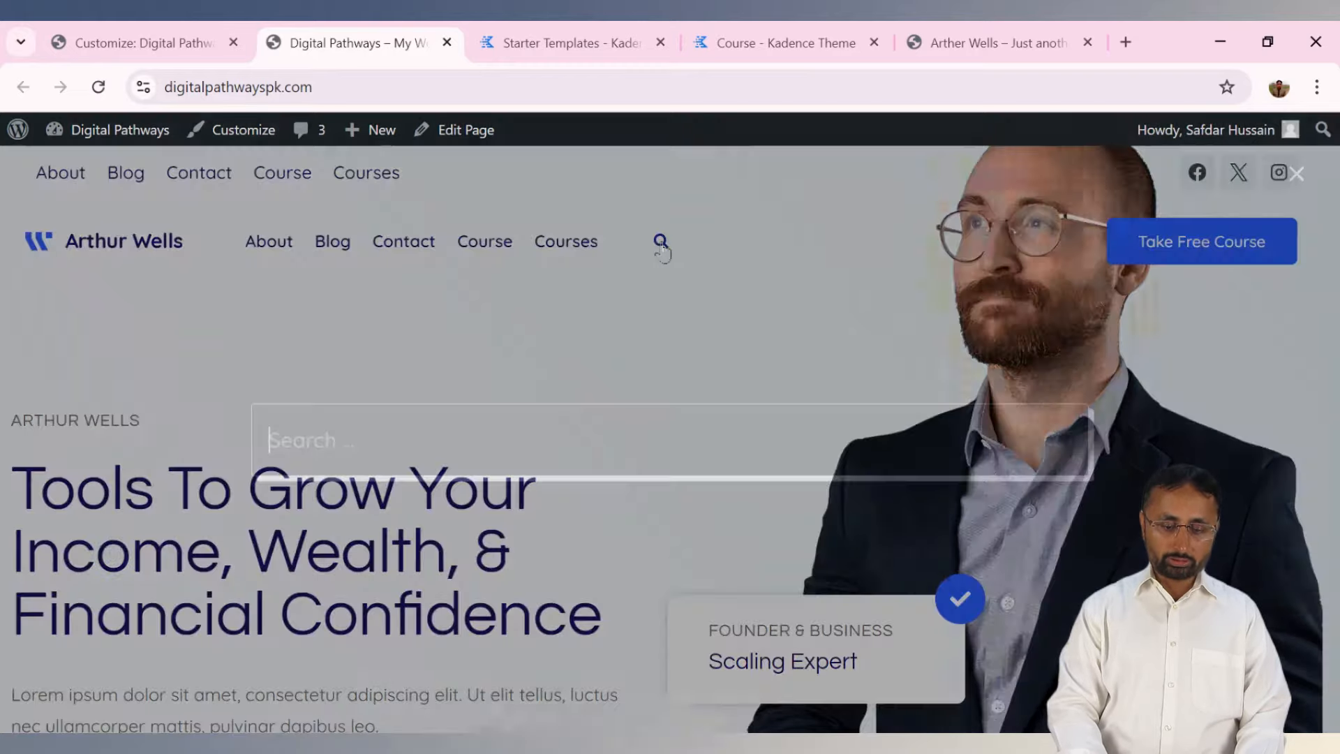
left_click(1296, 174)
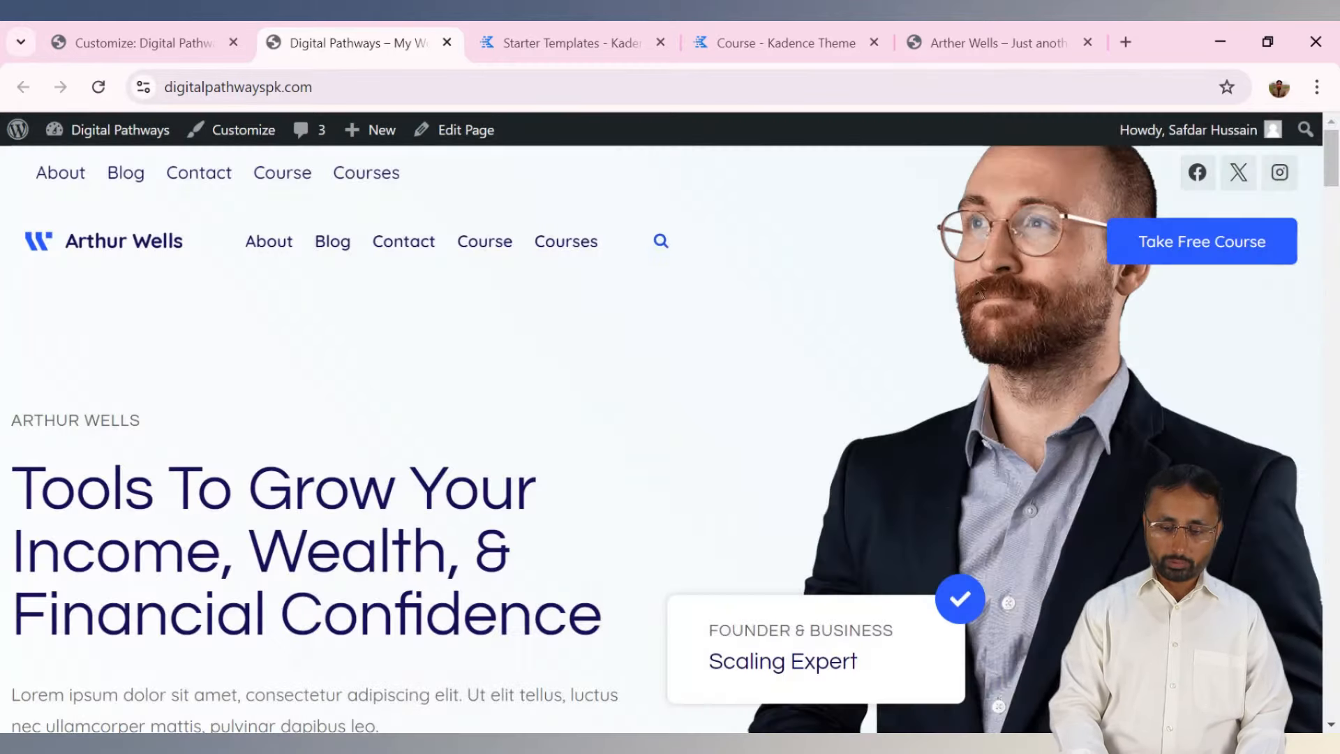
left_click(184, 29)
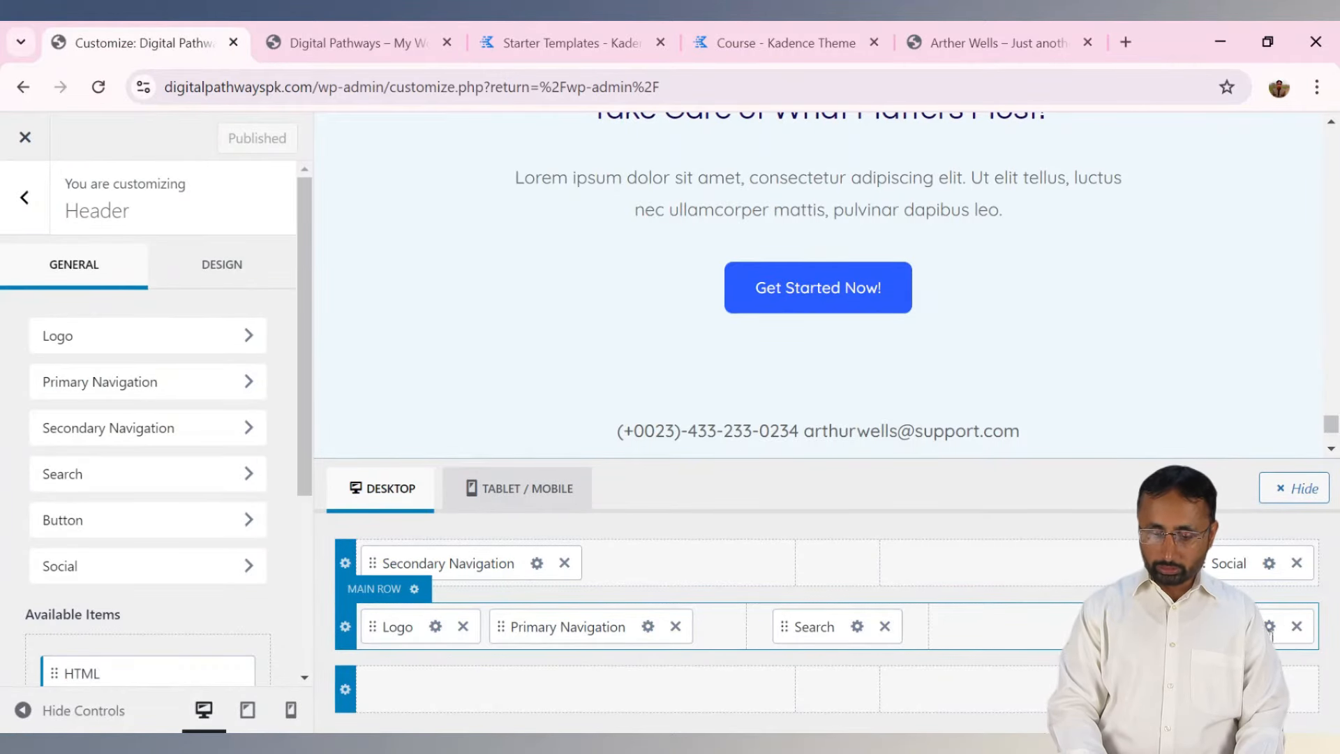
Replace the header button's 'Take Free Course' label with a personal introduction, link it to #, and publish.
left_click(1270, 626)
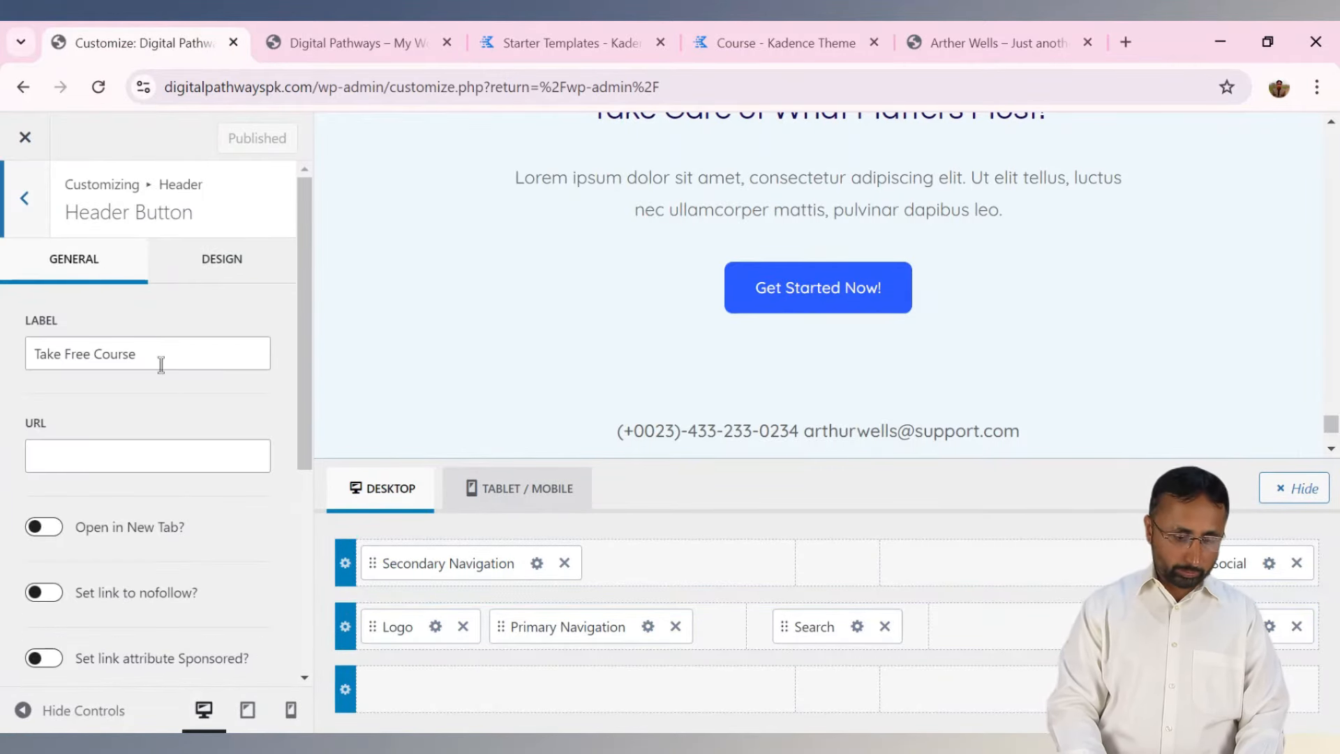
left_click_drag(159, 361, 3, 368)
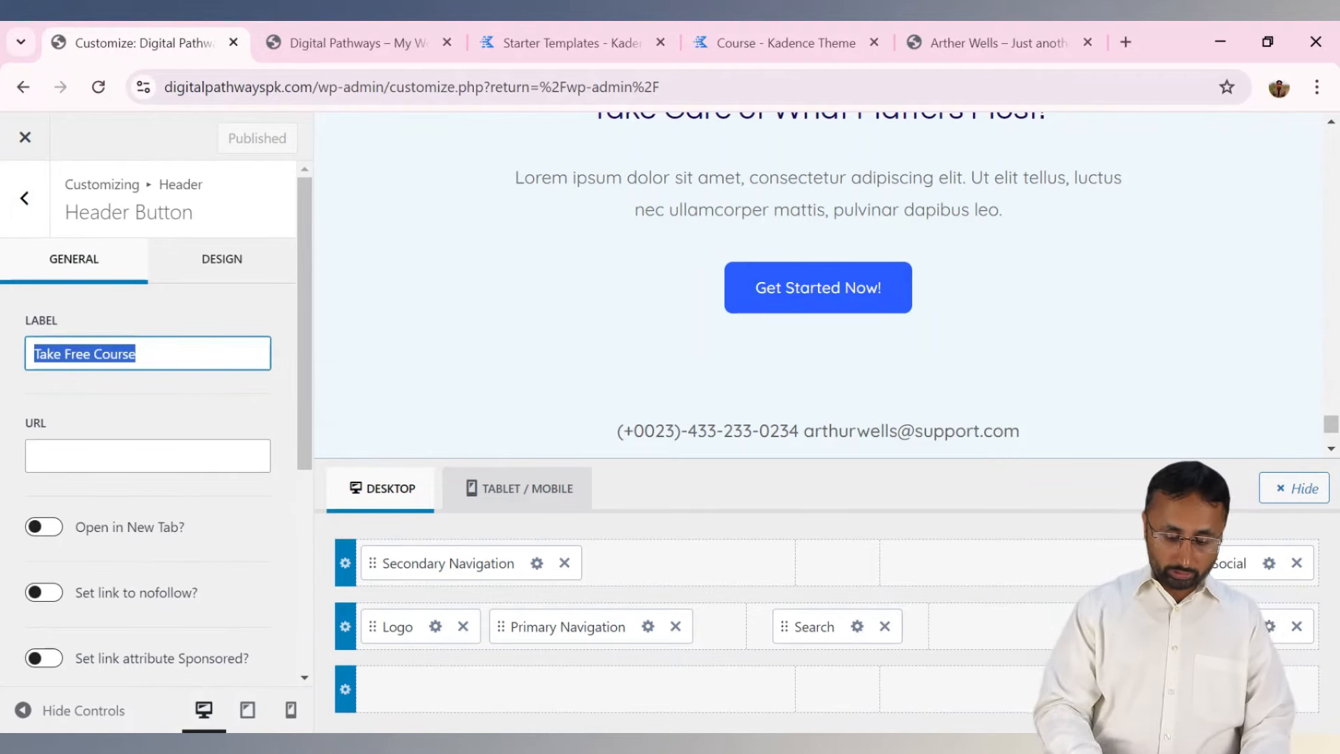
type("I am S")
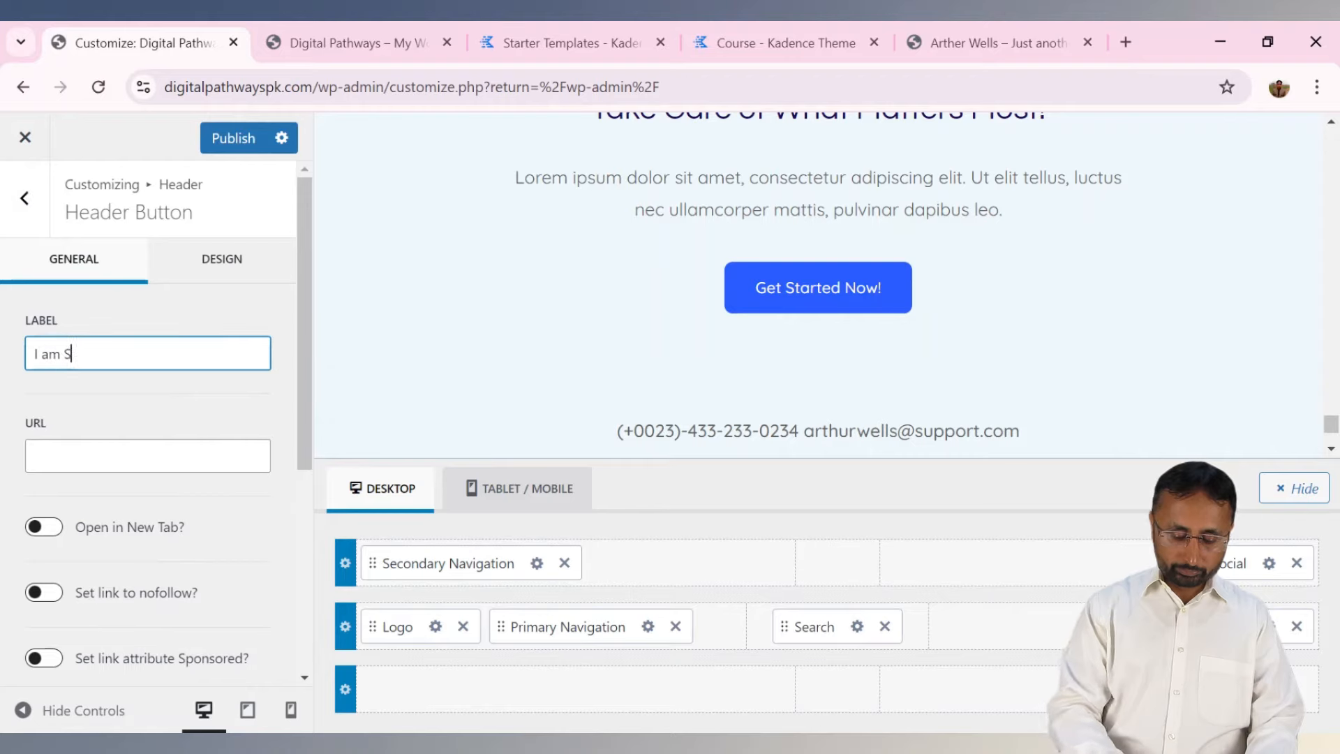
type("afdar")
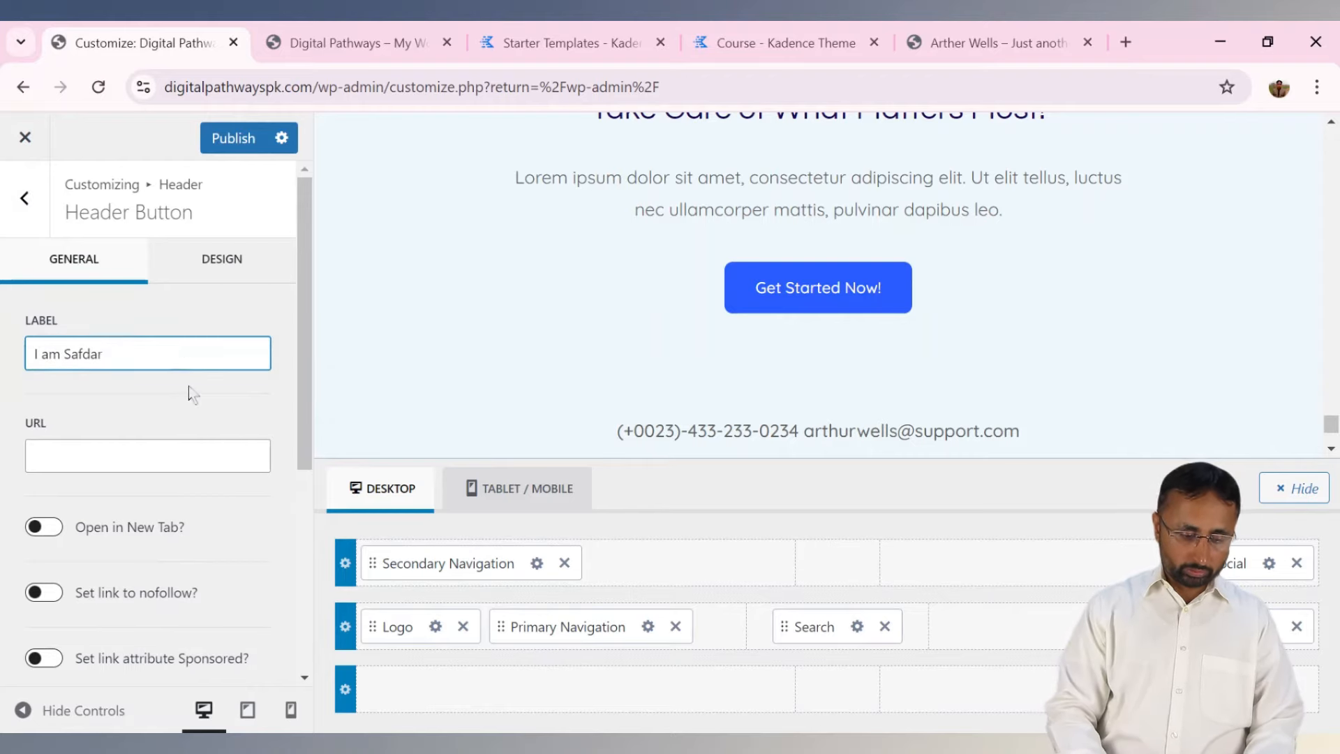
left_click(163, 464)
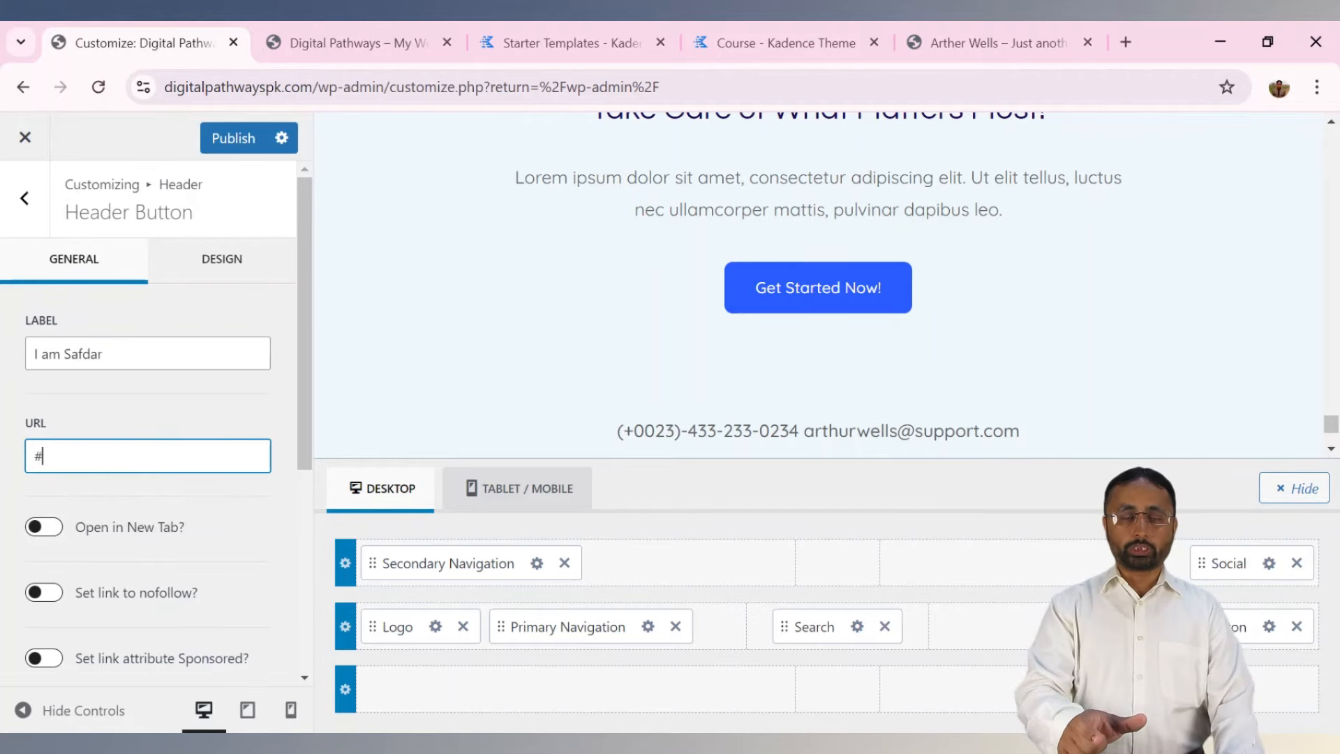
left_click(237, 138)
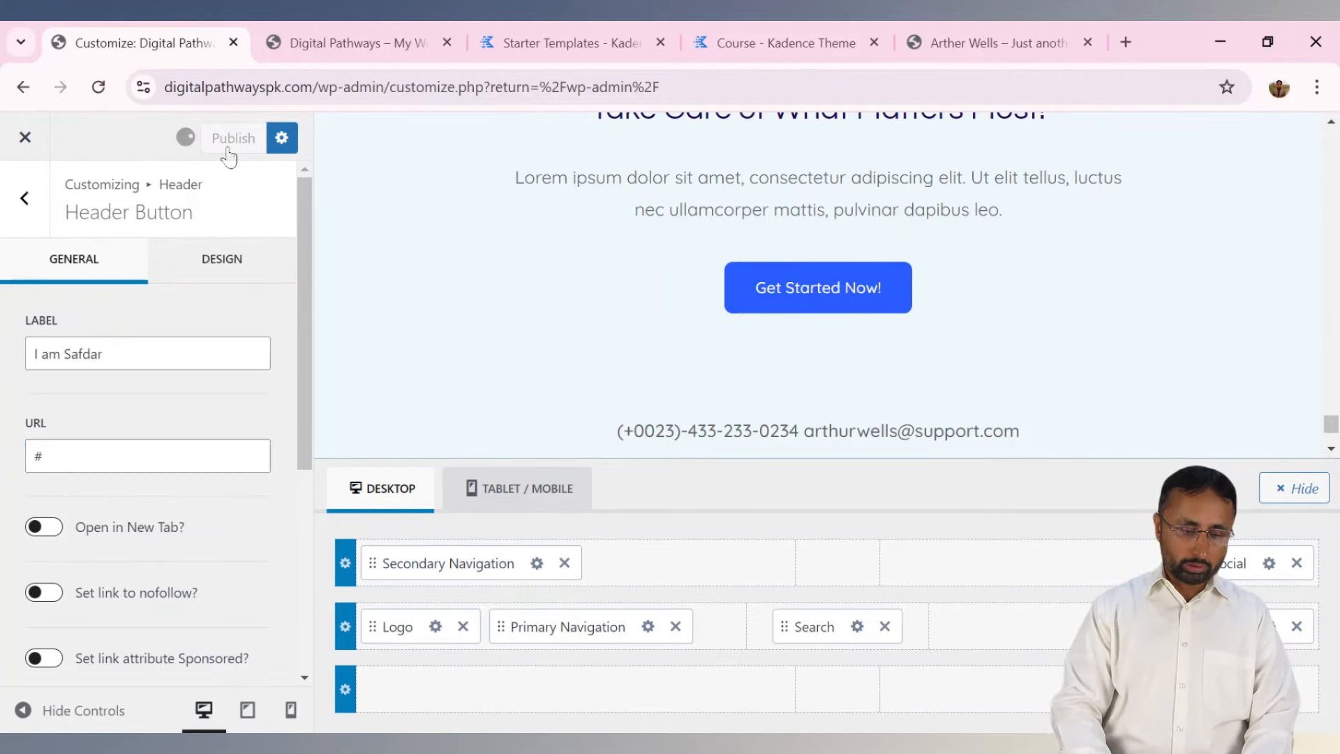
Reload the live homepage, test the relabelled button, and go back to the header elements list.
left_click(365, 56)
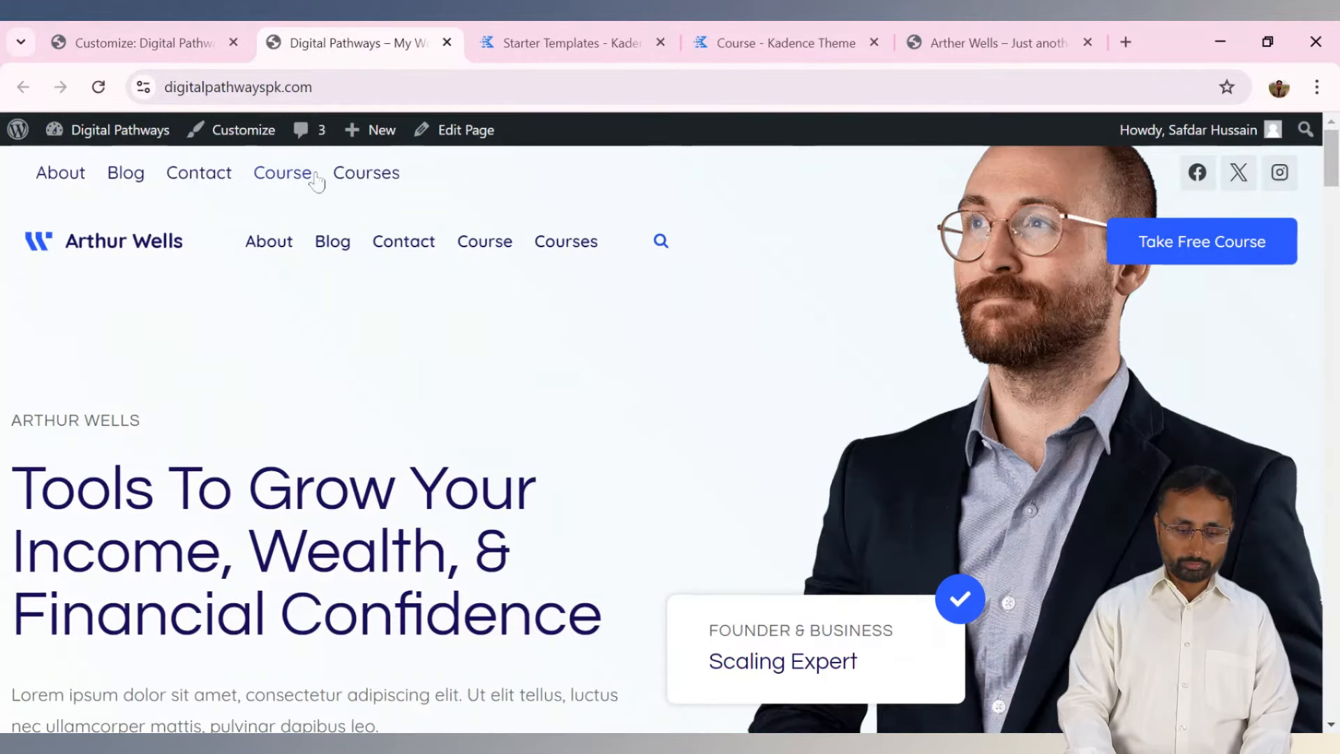
left_click(96, 92)
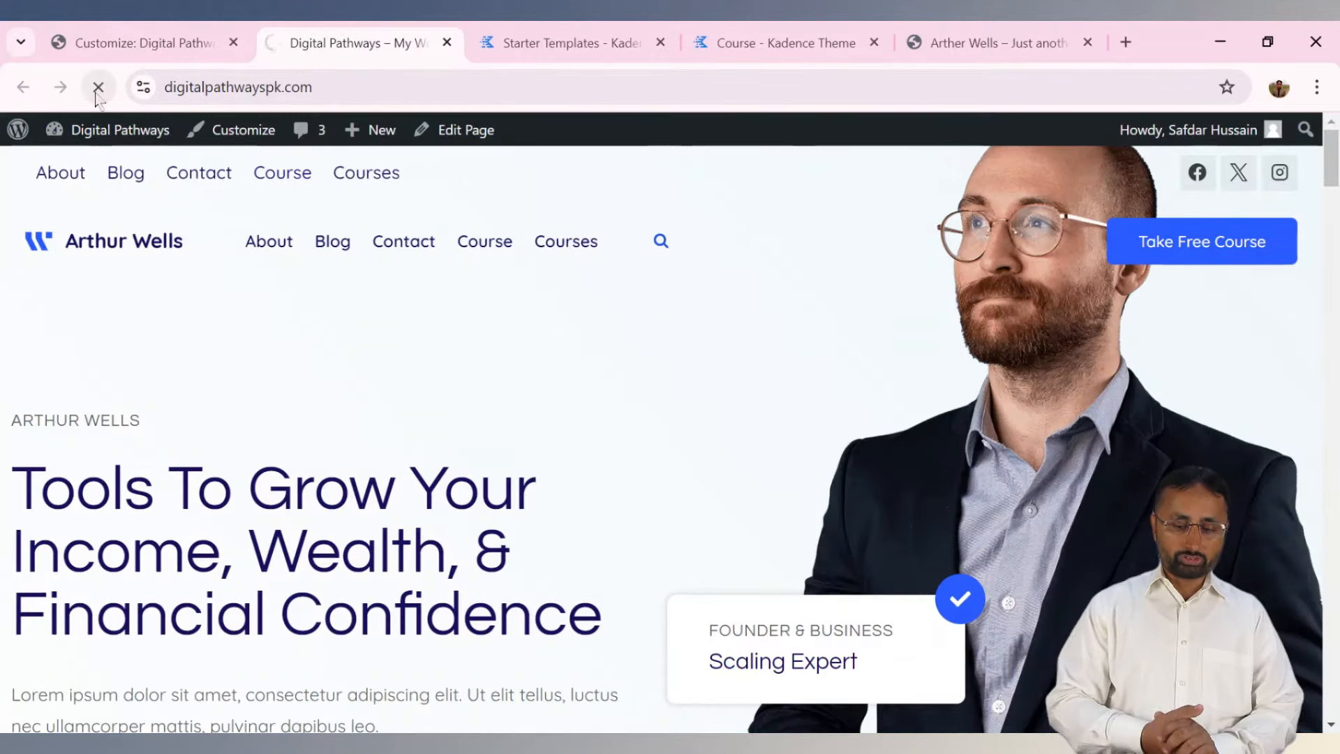
left_click(1224, 256)
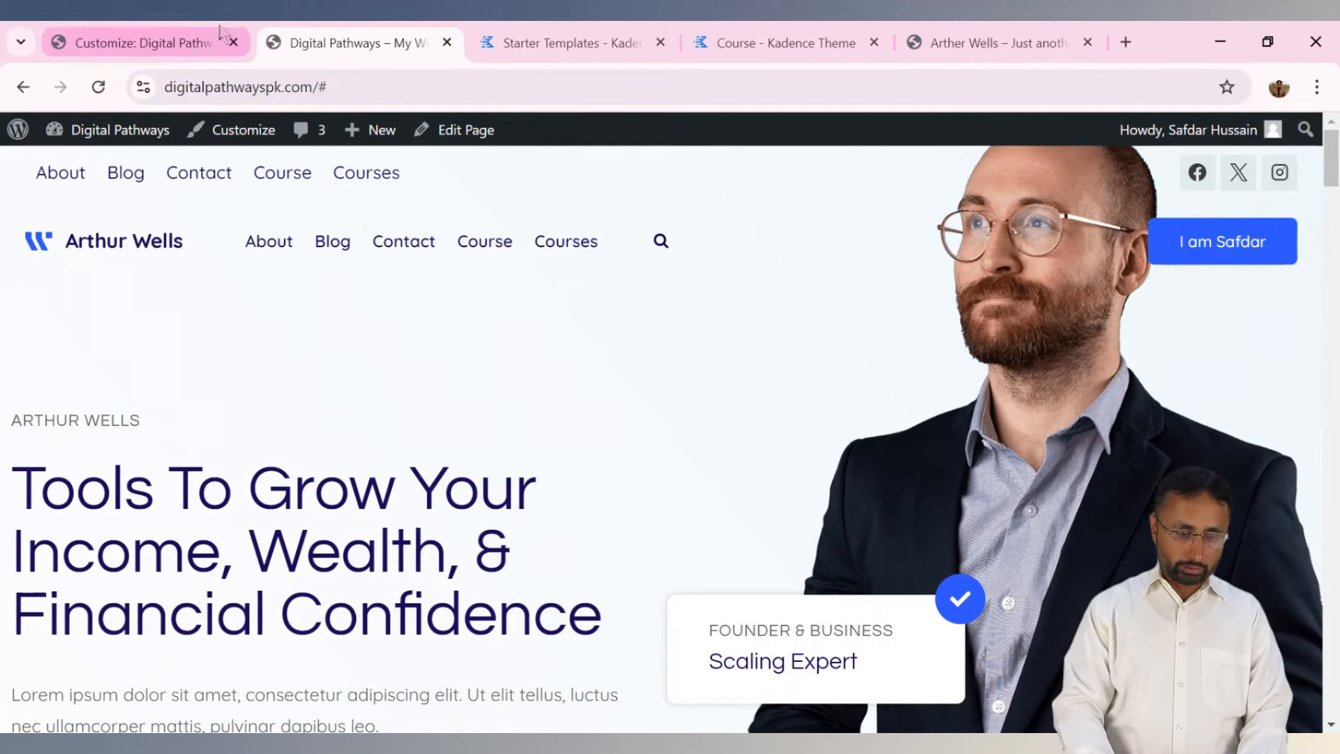
left_click(207, 44)
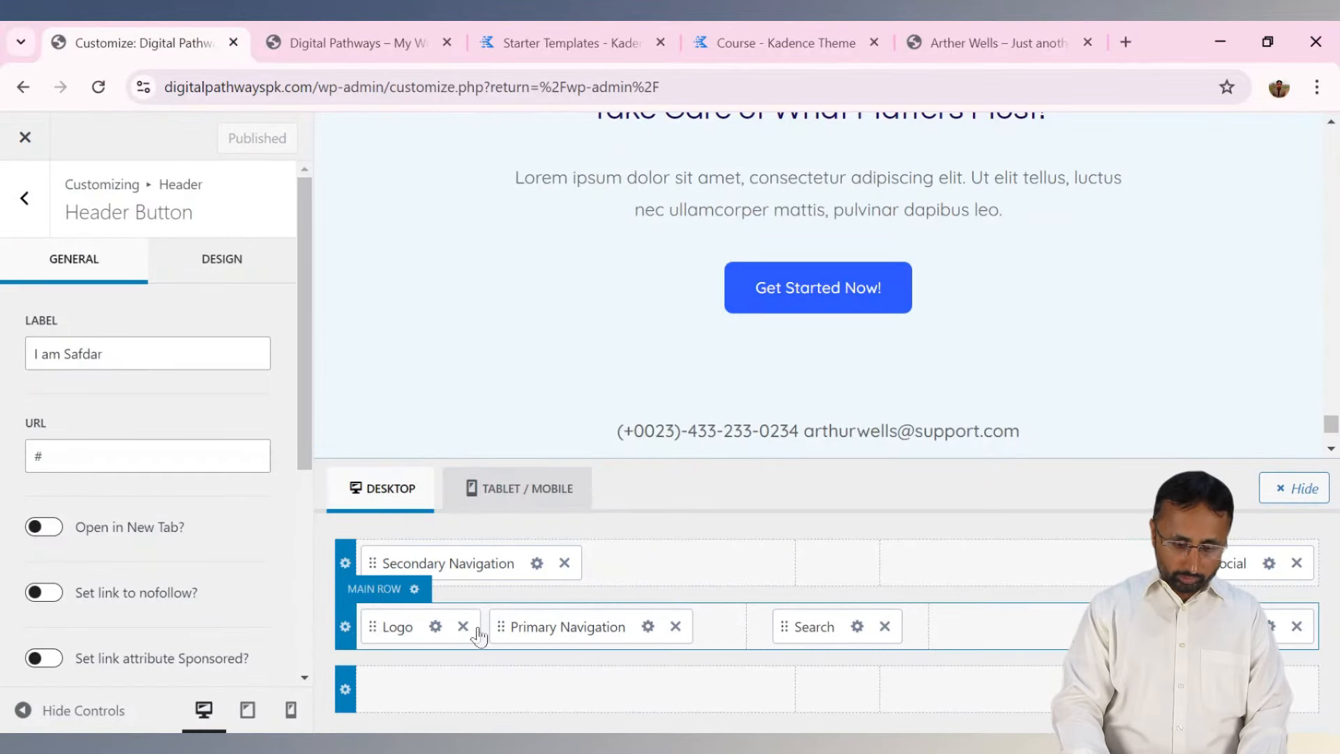
left_click(30, 207)
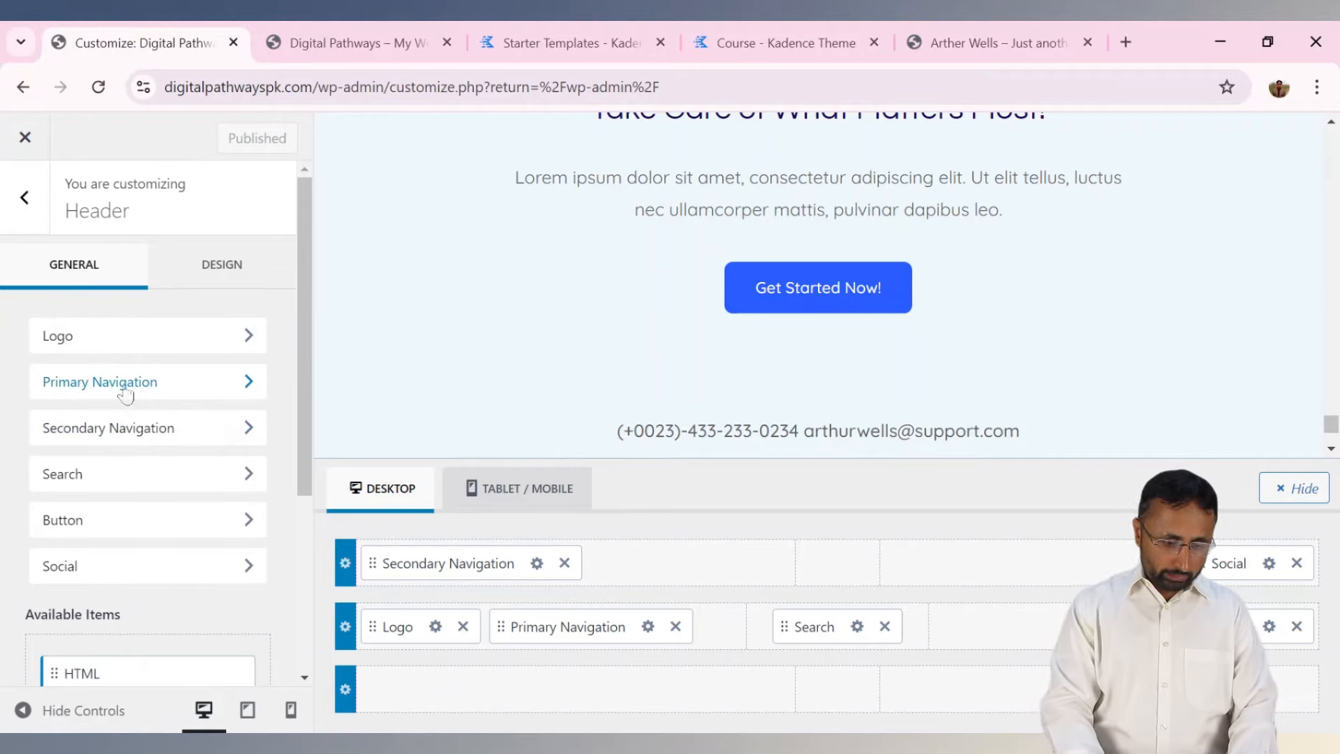
Replace the current logo with Digital-Pathway-Youtube-Banner-1.png, giving it alt text.
left_click(236, 336)
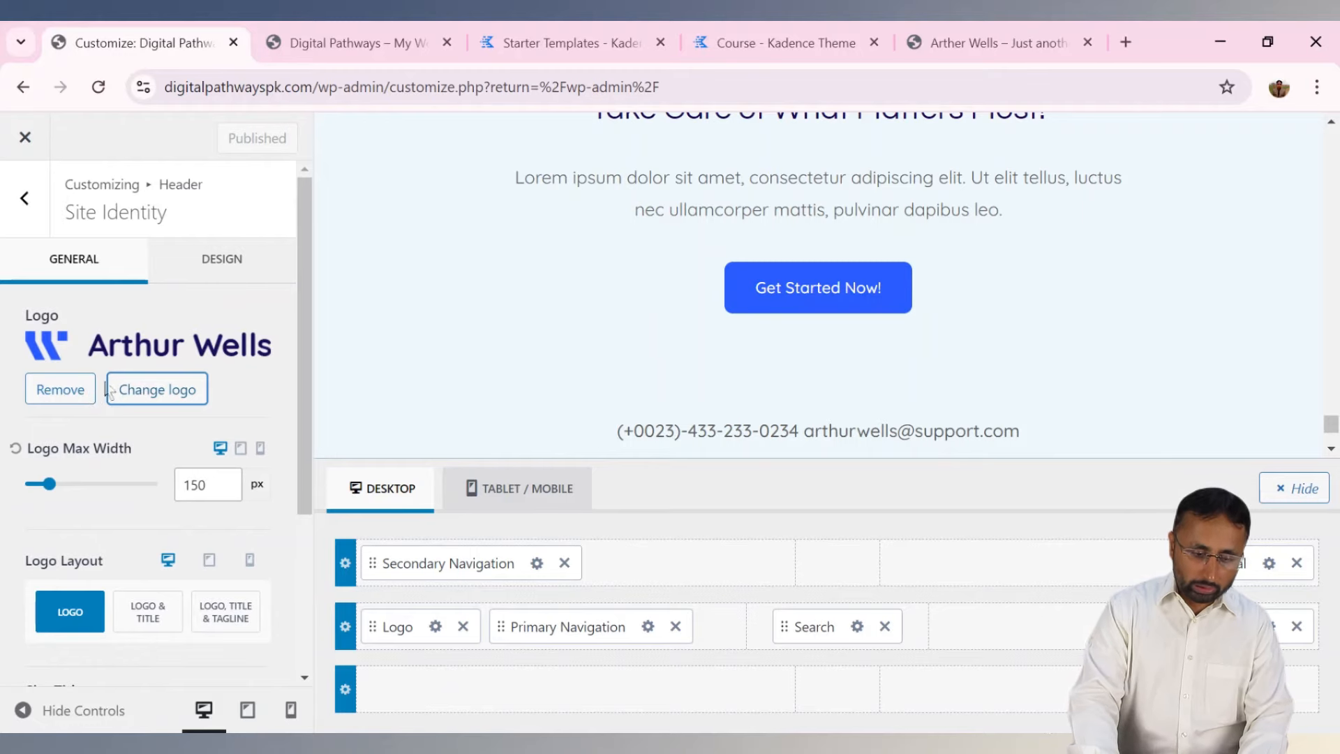
left_click(82, 393)
left_click(148, 348)
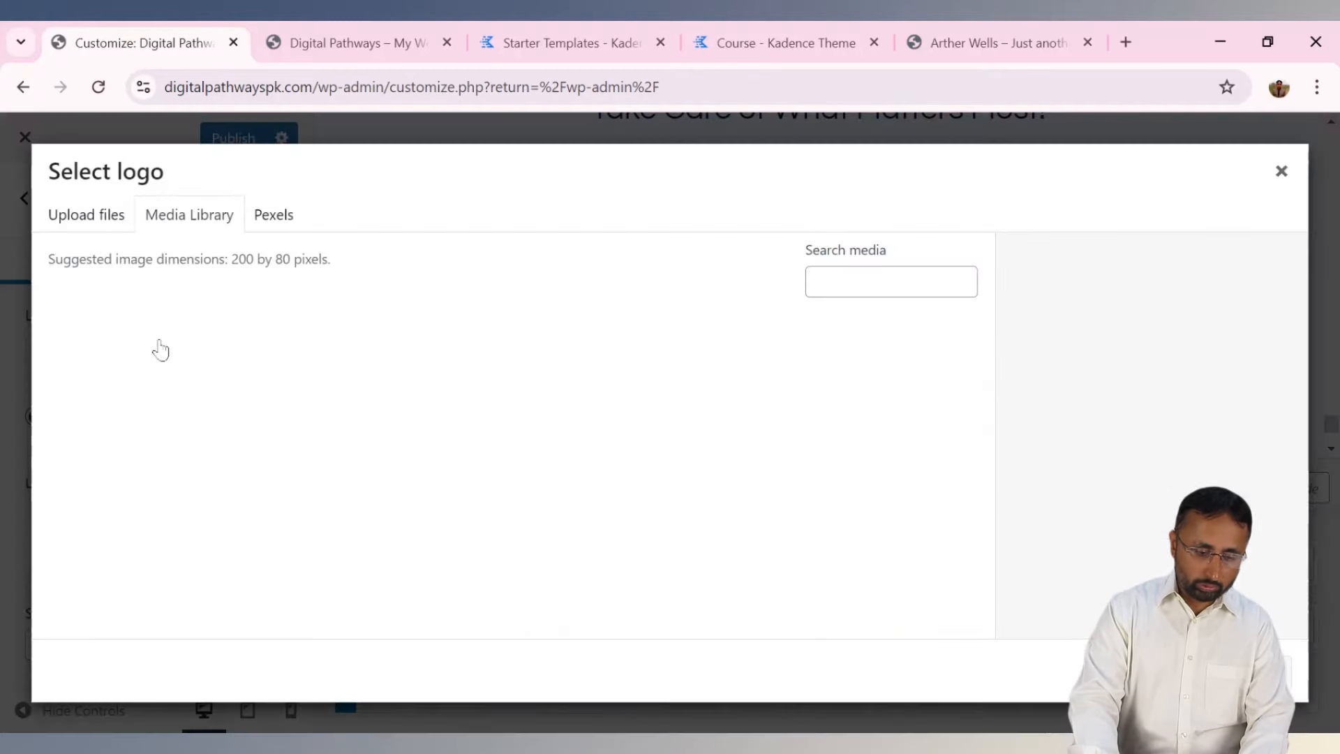
left_click(87, 216)
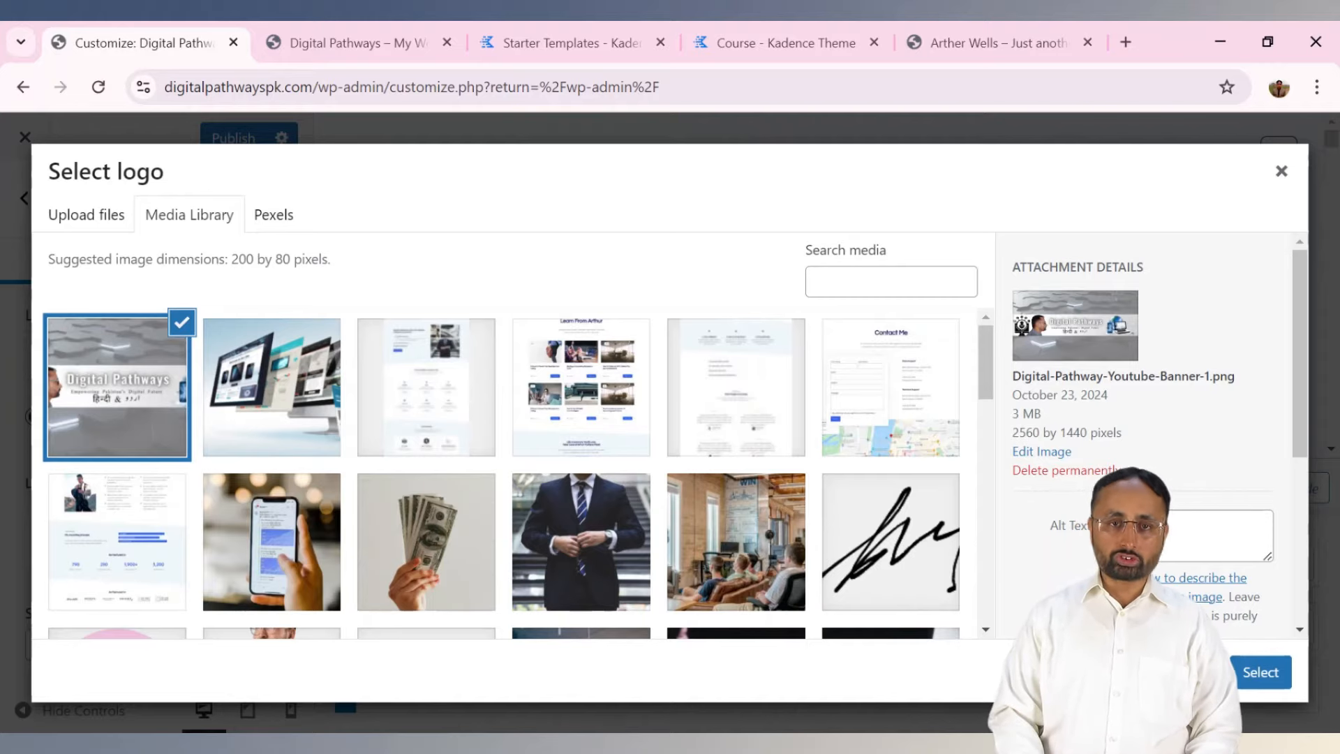
left_click(1186, 535)
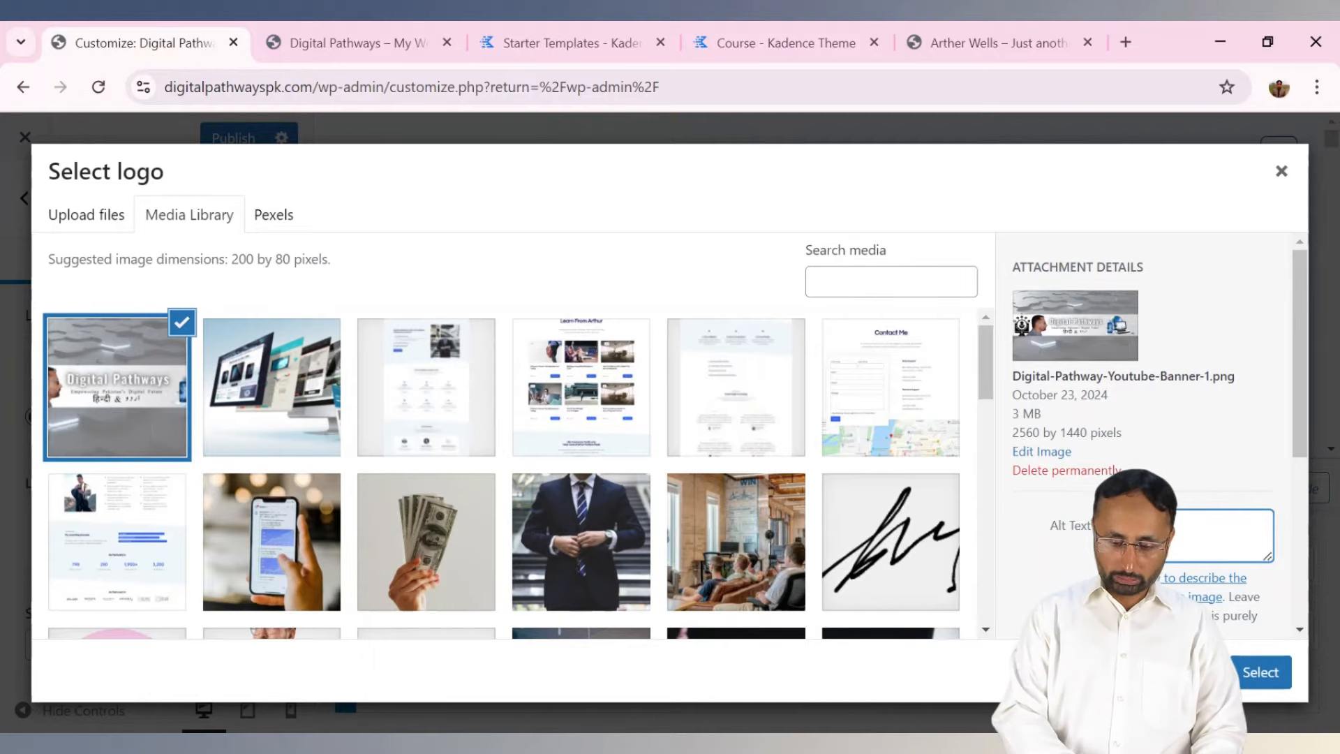
type("sain")
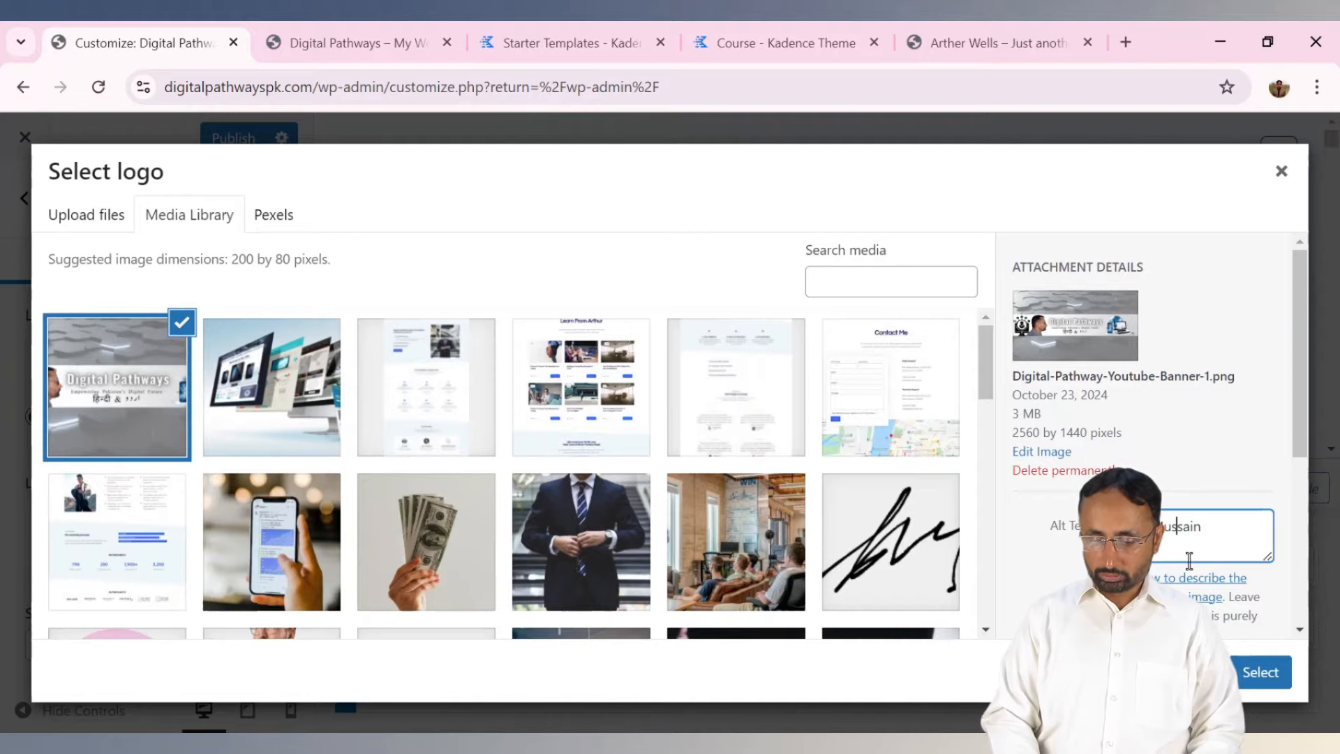
left_click(1262, 674)
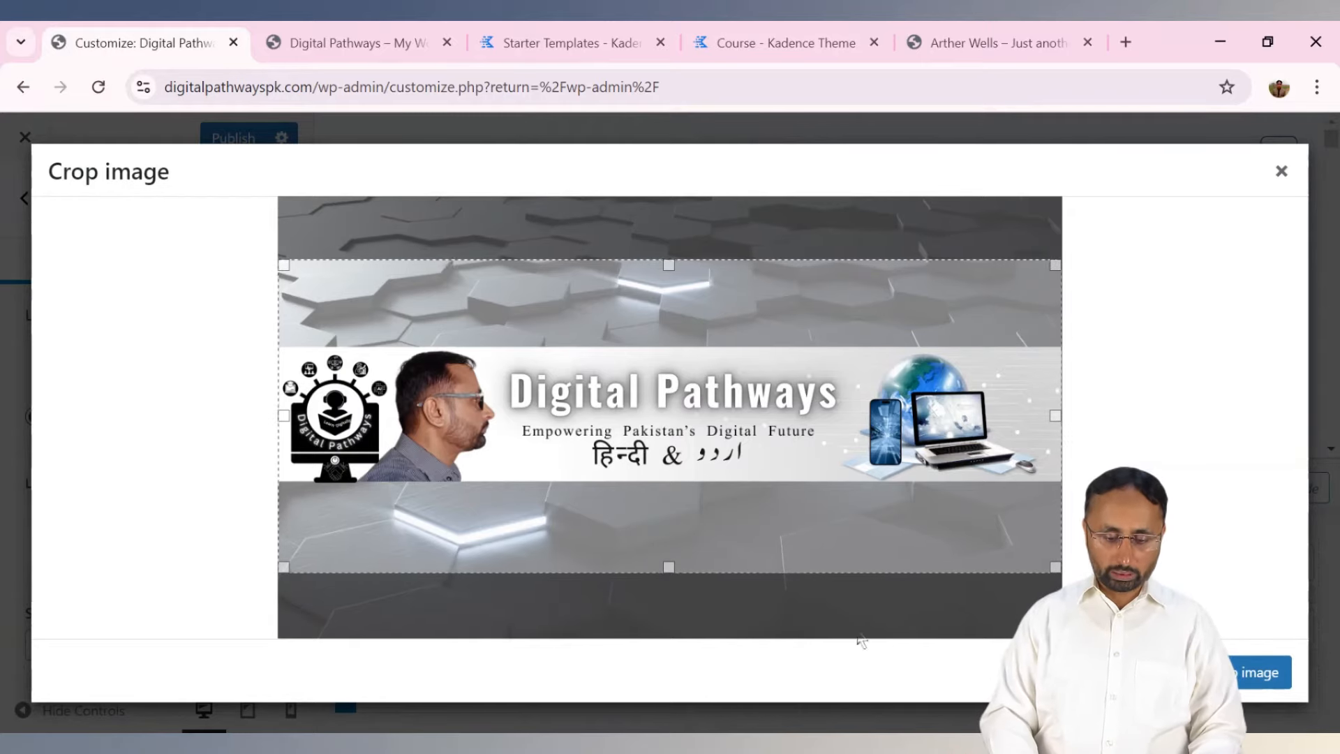
Crop the Digital Pathways banner tightly around its strip and apply the crop.
left_click_drag(672, 566, 677, 476)
left_click_drag(669, 265, 672, 352)
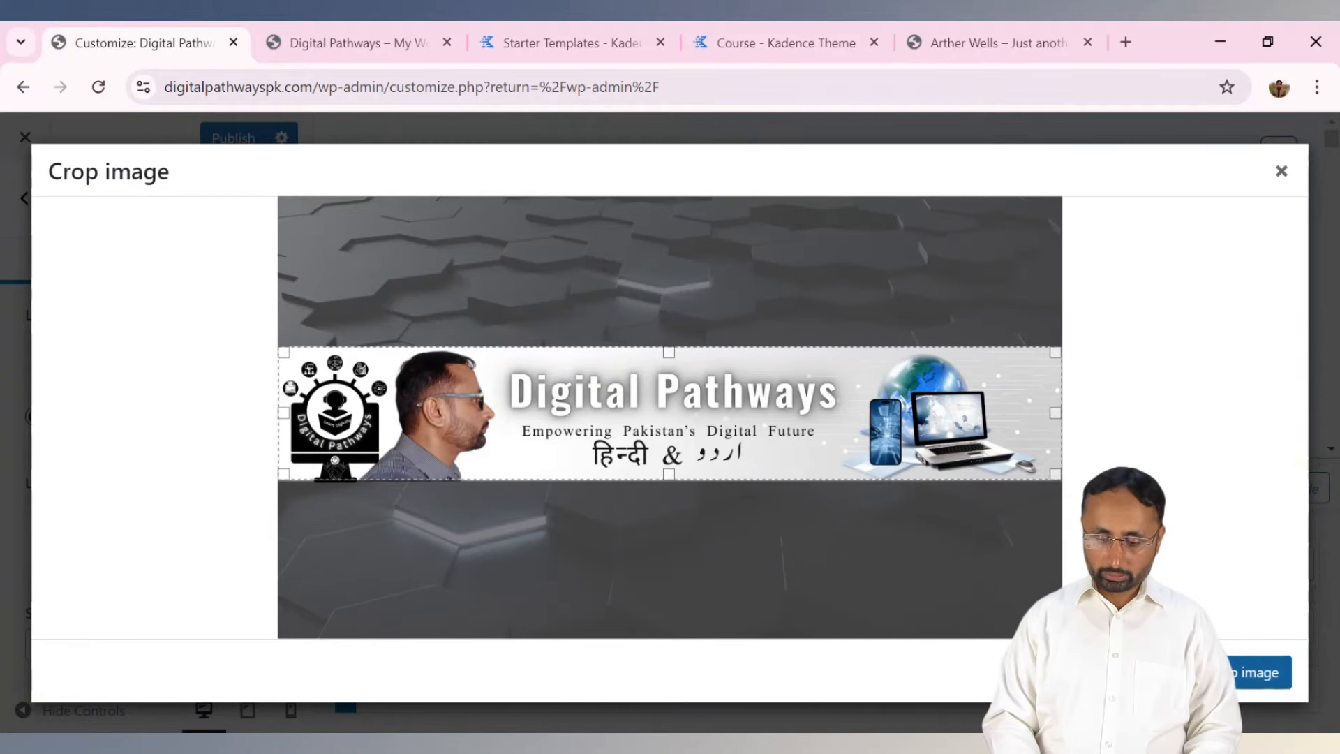
left_click(1228, 672)
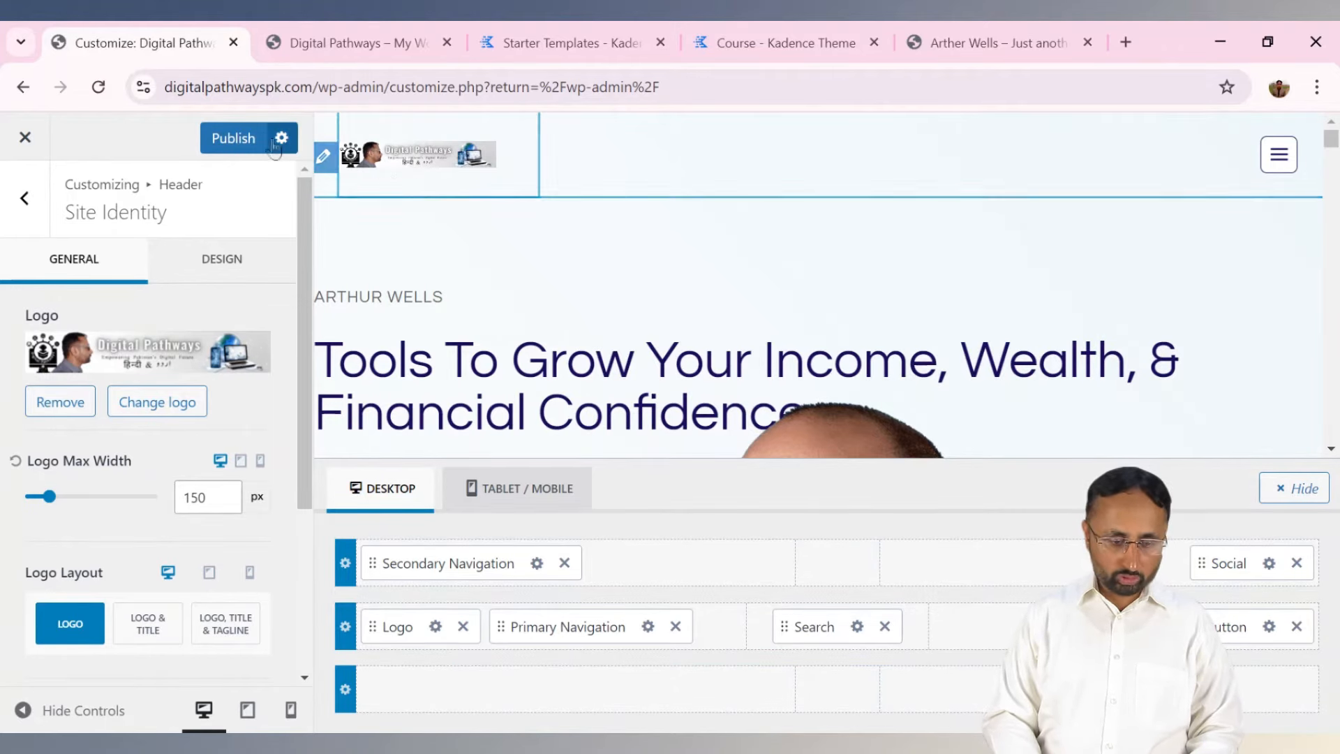
Publish the new logo and reload the live site to check the header.
left_click(234, 143)
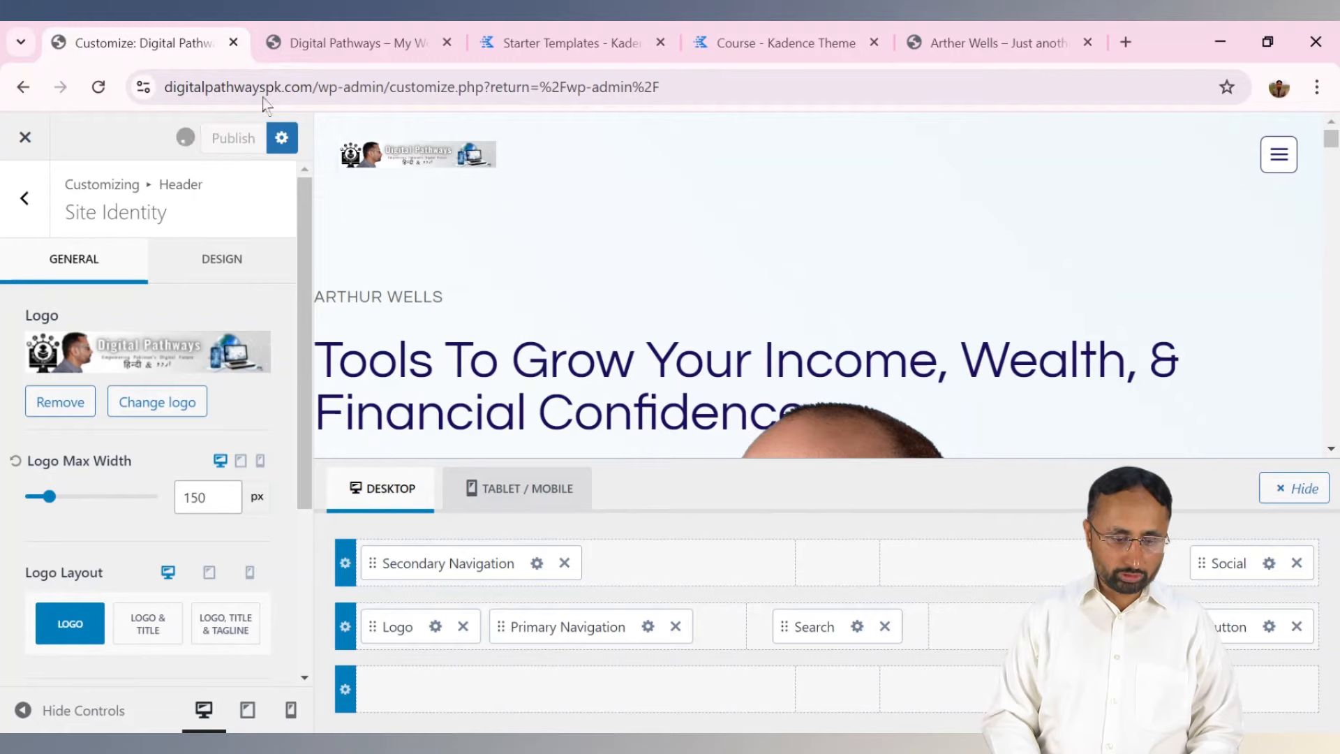
left_click(340, 43)
left_click(98, 88)
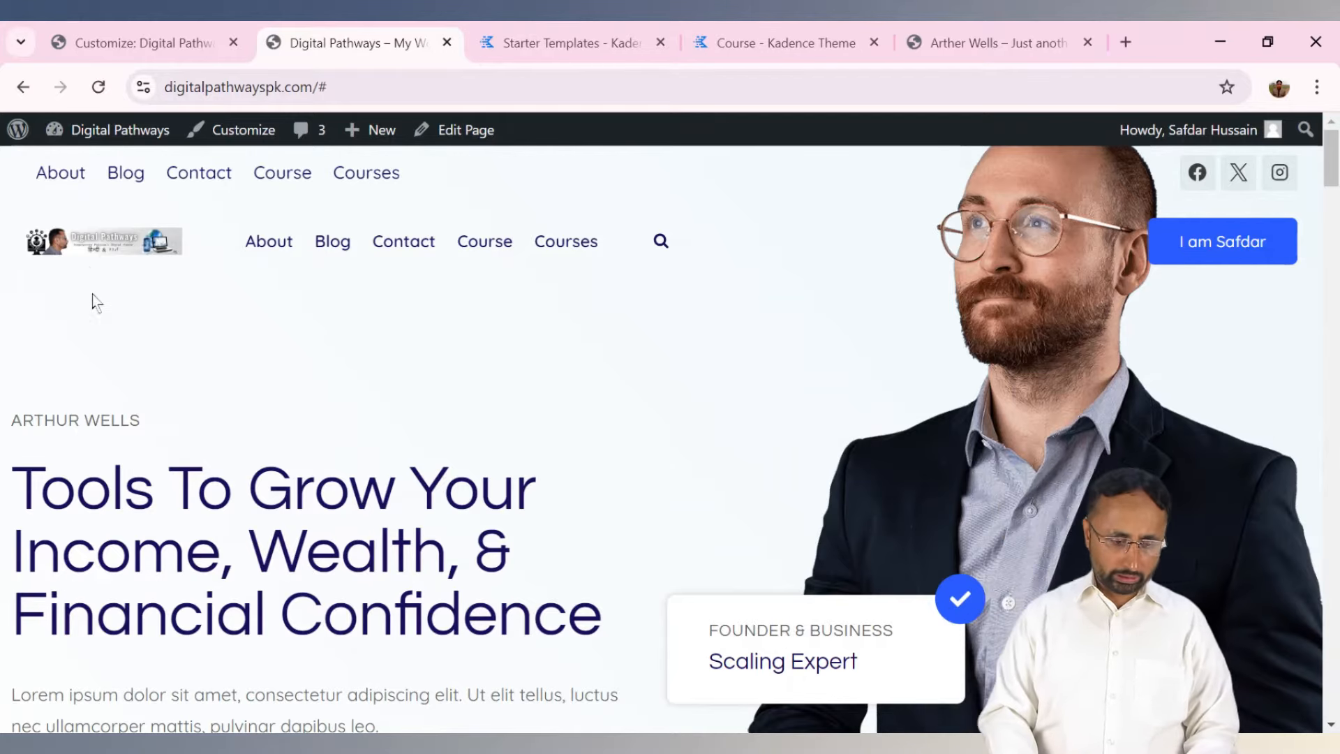
left_click(187, 36)
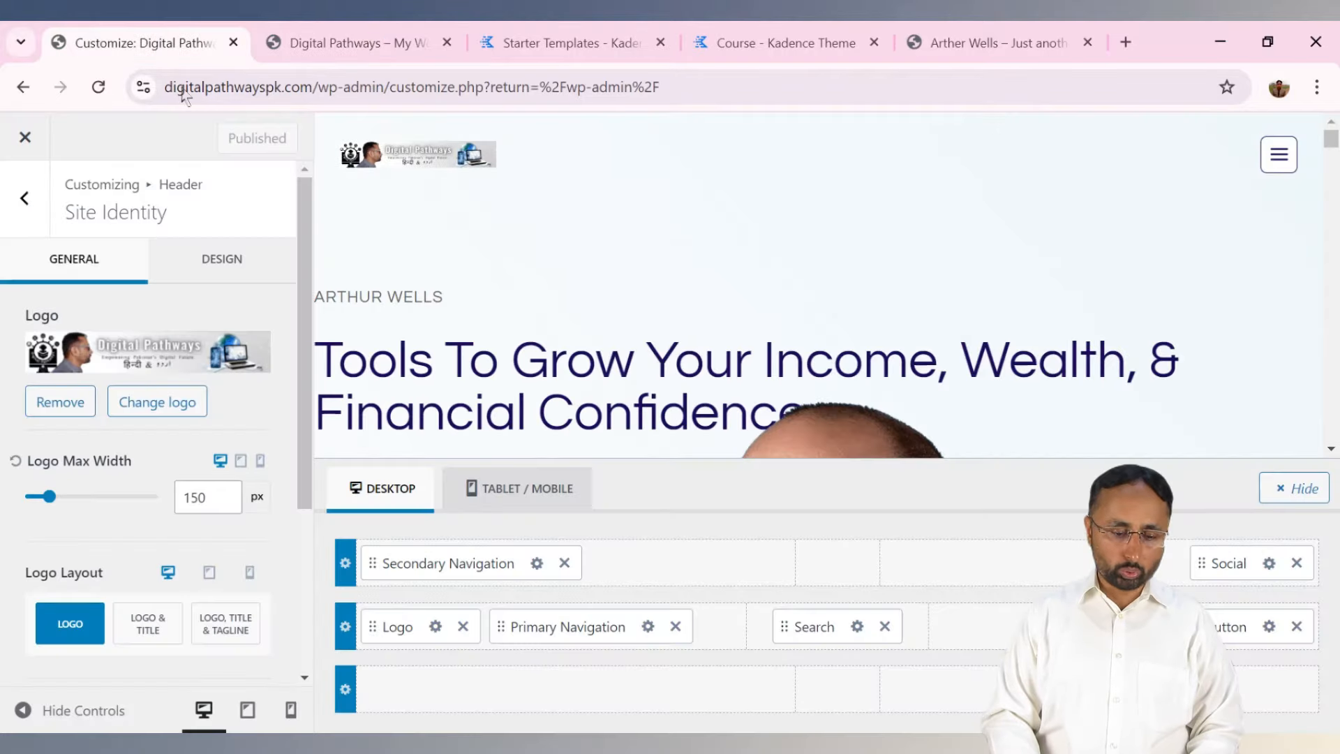
Review the suggested 200 × 80 px logo size, then close the picker and return to Header.
left_click(140, 411)
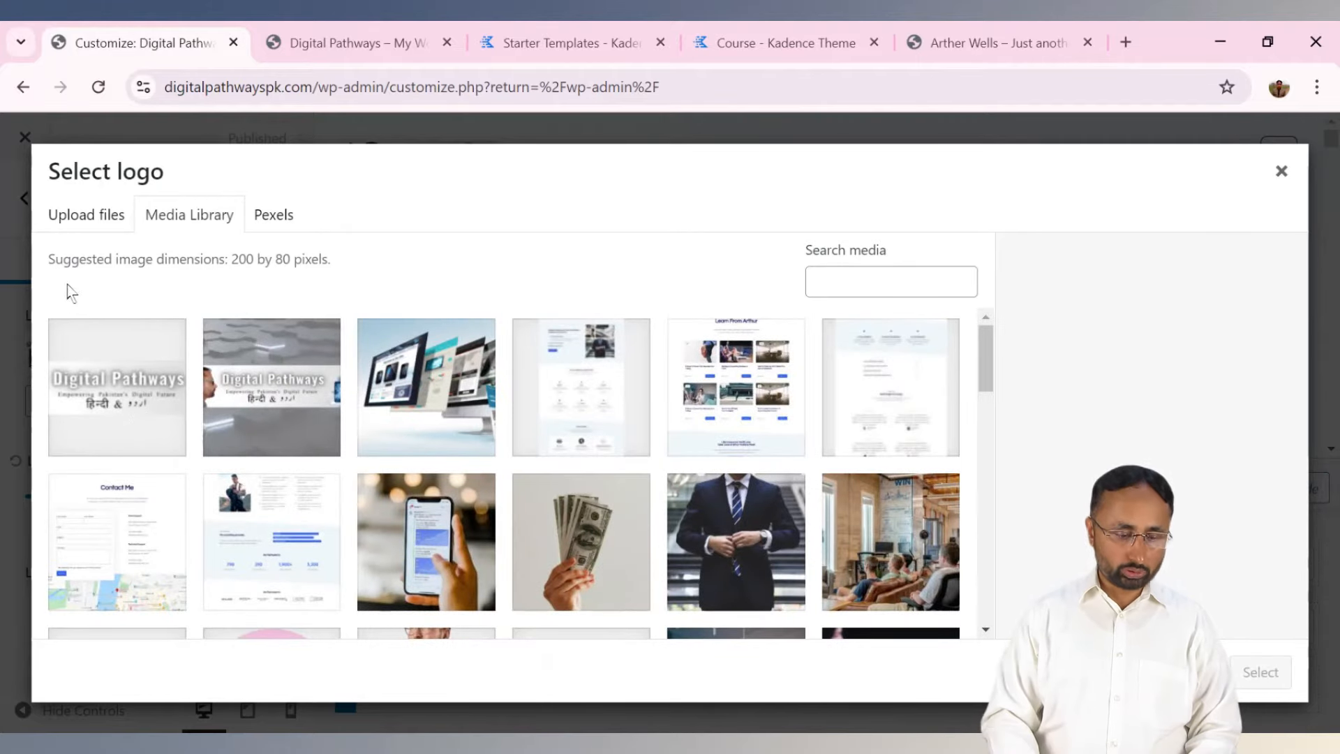
left_click_drag(49, 269, 337, 270)
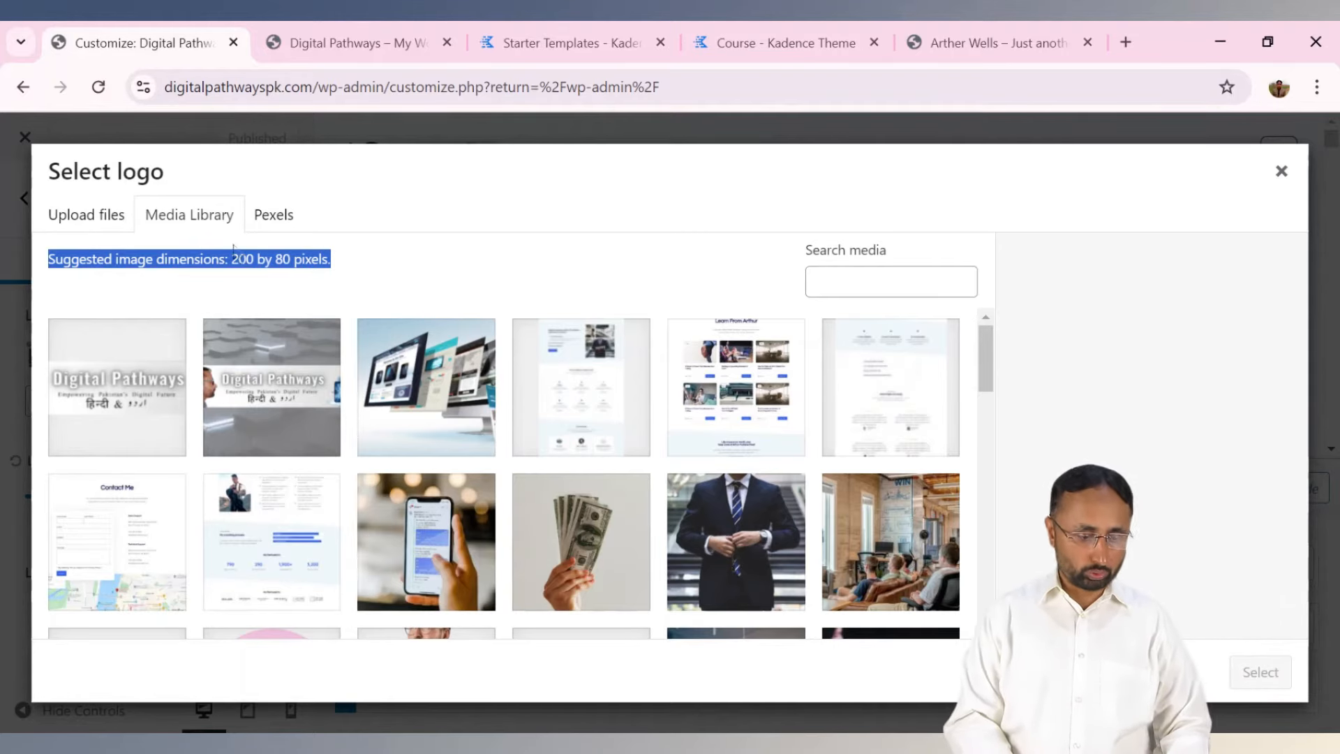
left_click(1281, 171)
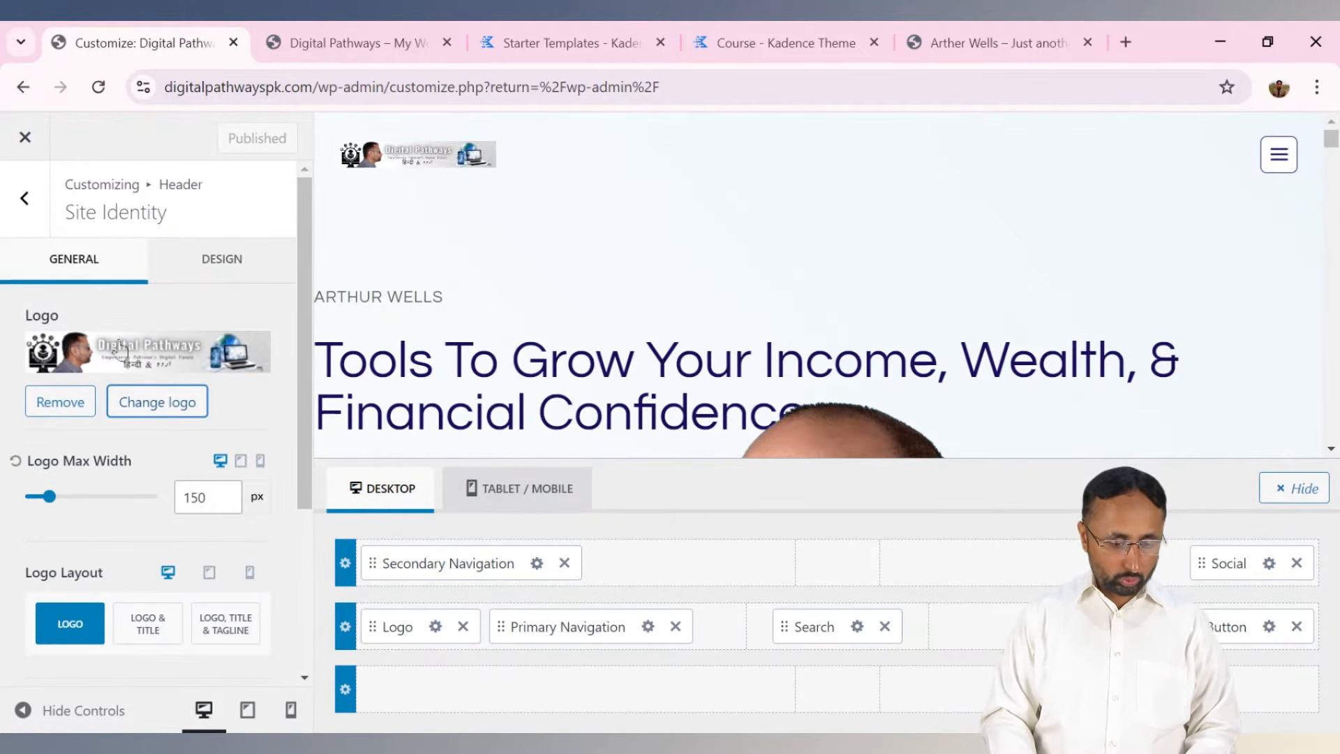
left_click(24, 198)
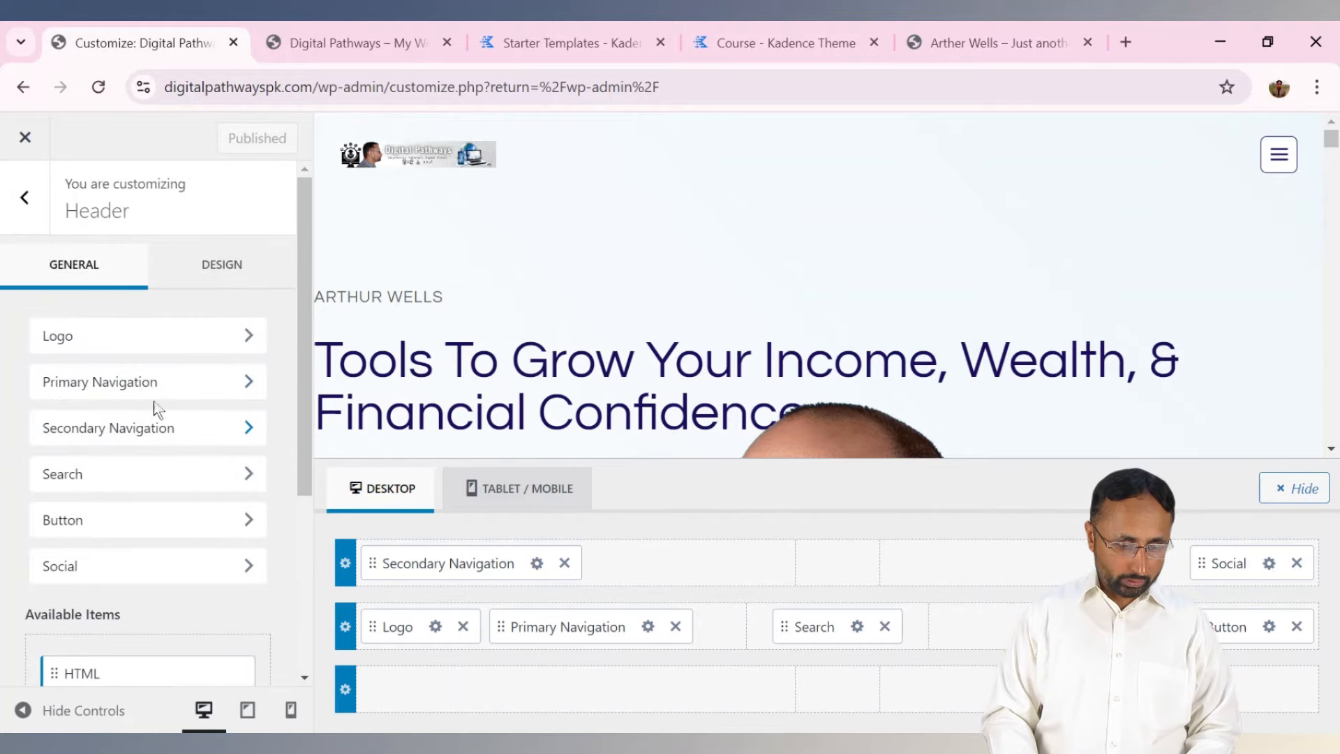
Set both the Primary and Secondary menu locations to Course Menu.
left_click(160, 386)
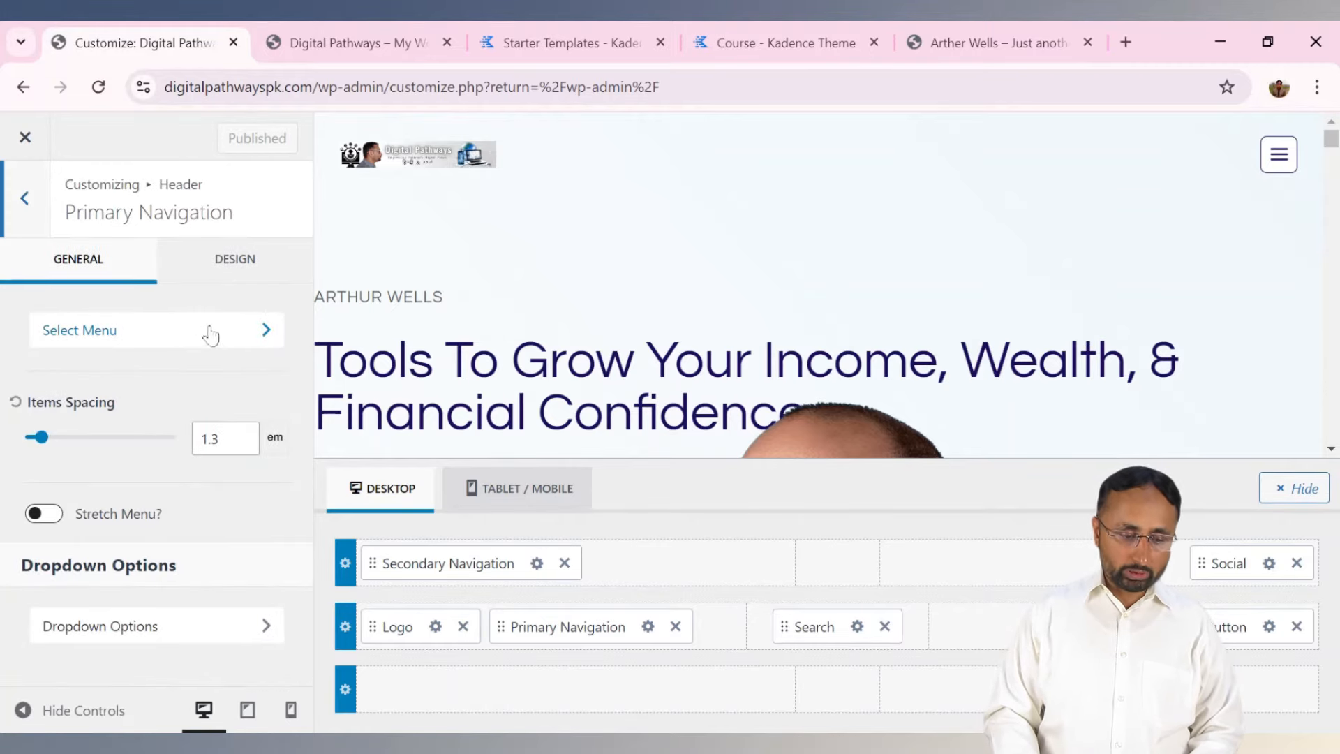
left_click(264, 334)
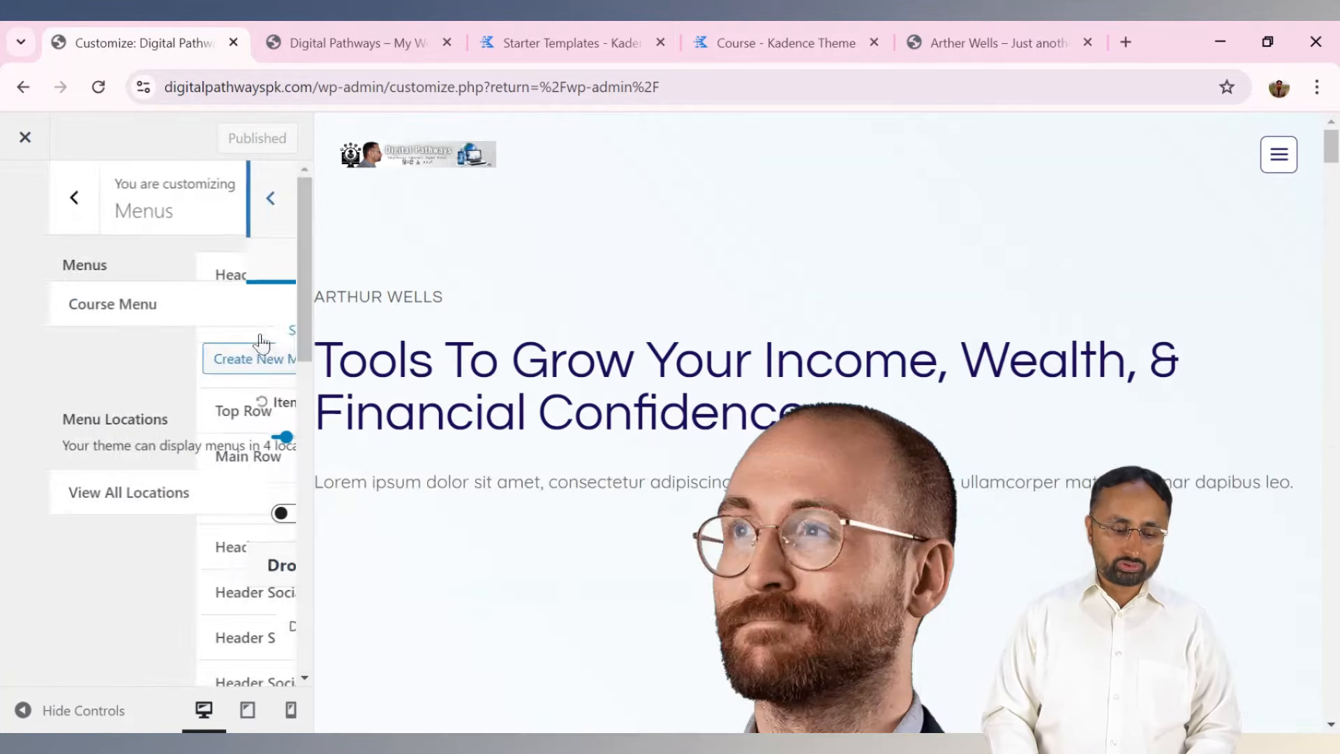
left_click(159, 509)
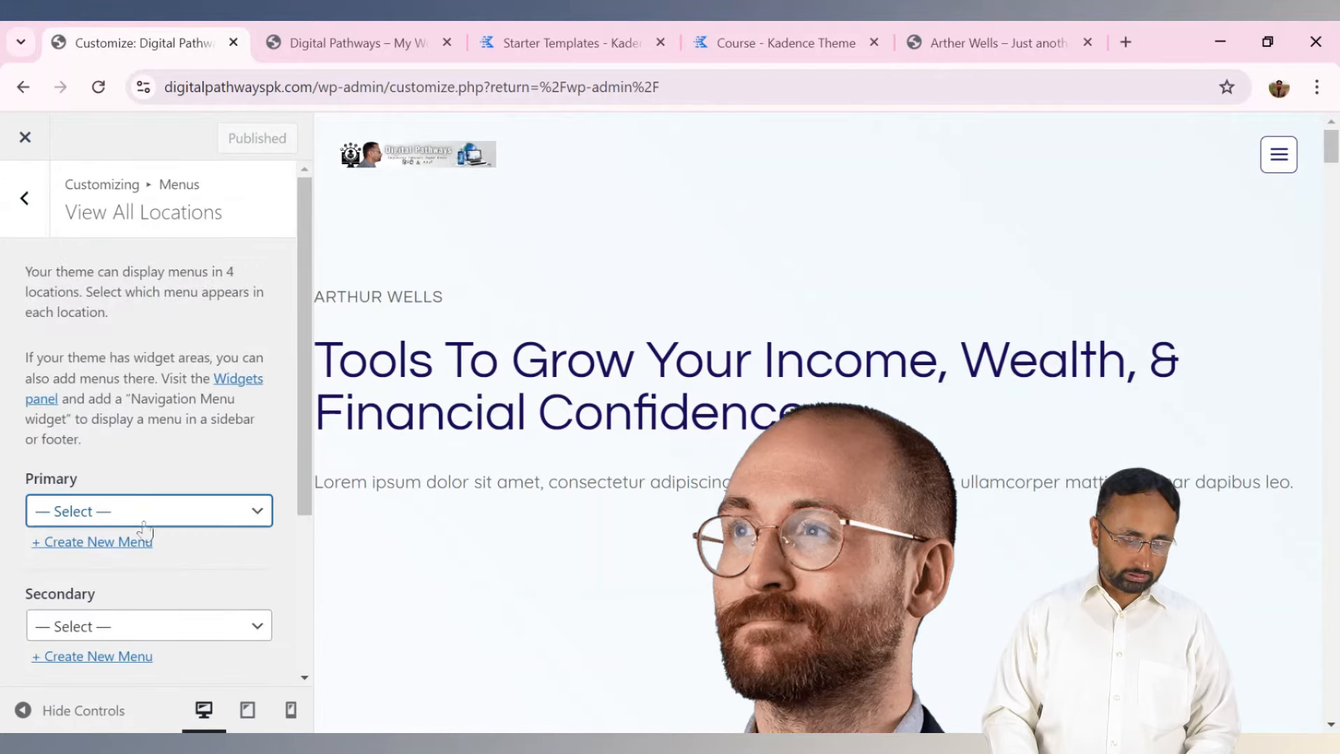
left_click(128, 568)
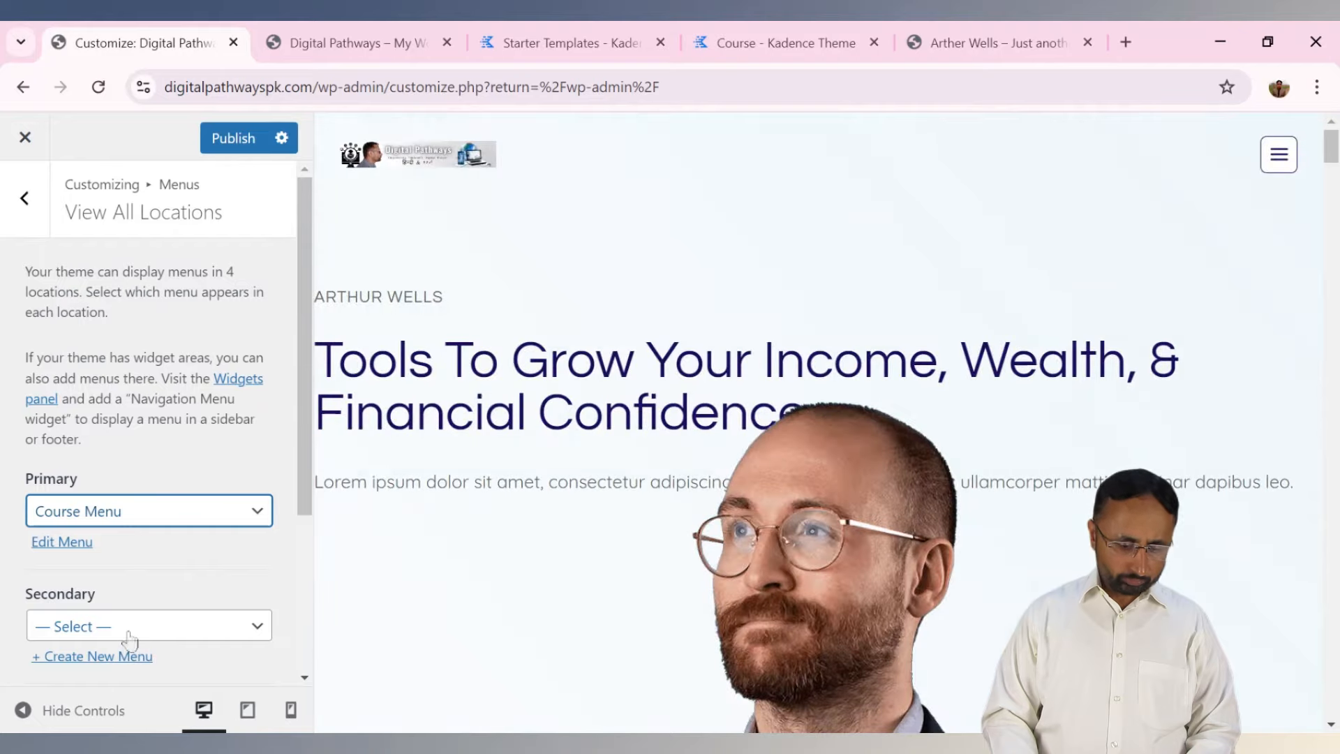
left_click(129, 635)
left_click(122, 656)
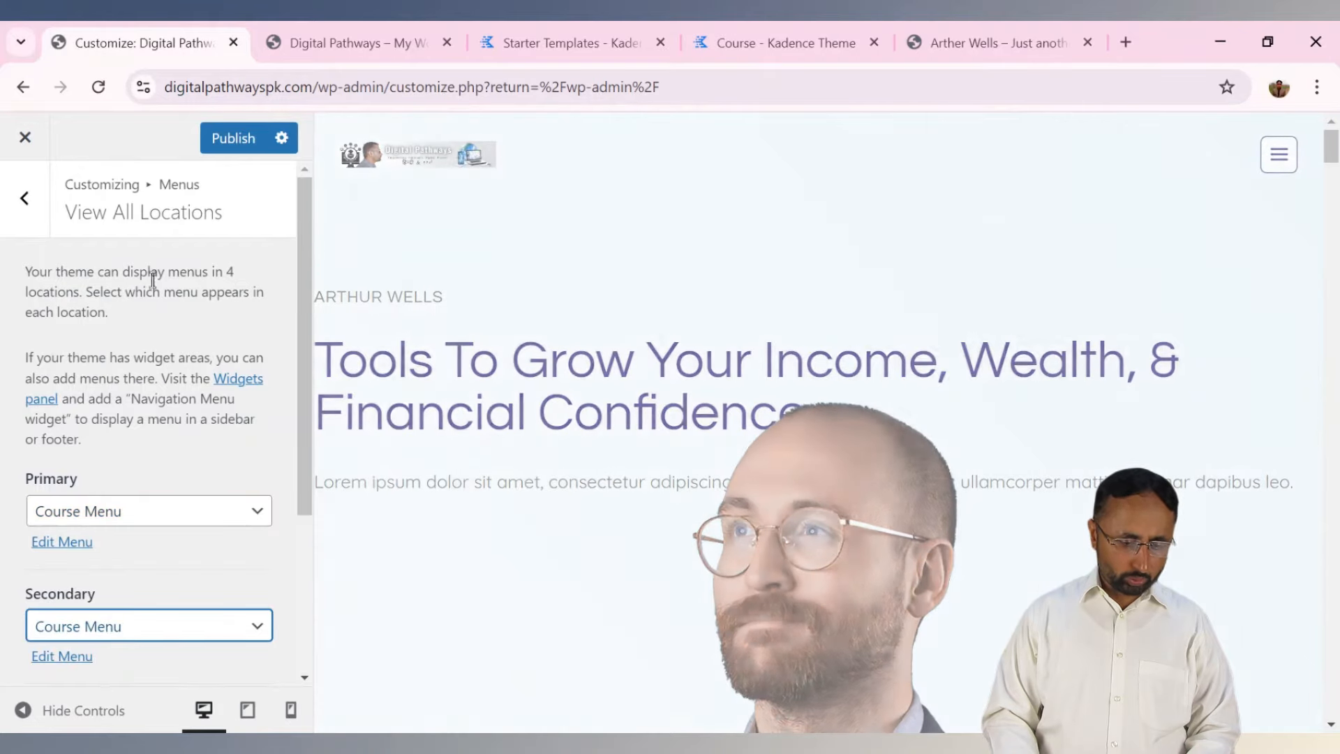
Publish the menu assignments and reload the live site to see the menus.
left_click(233, 137)
left_click(307, 43)
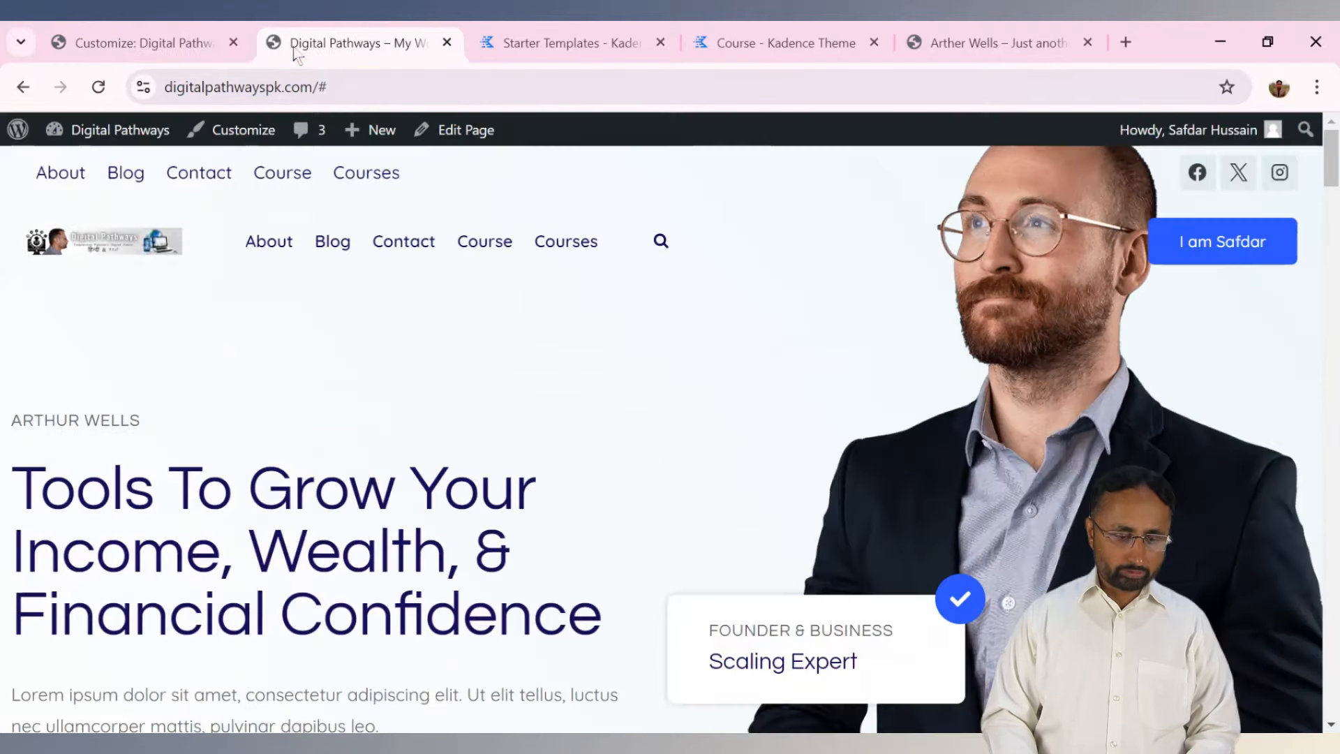
left_click(99, 87)
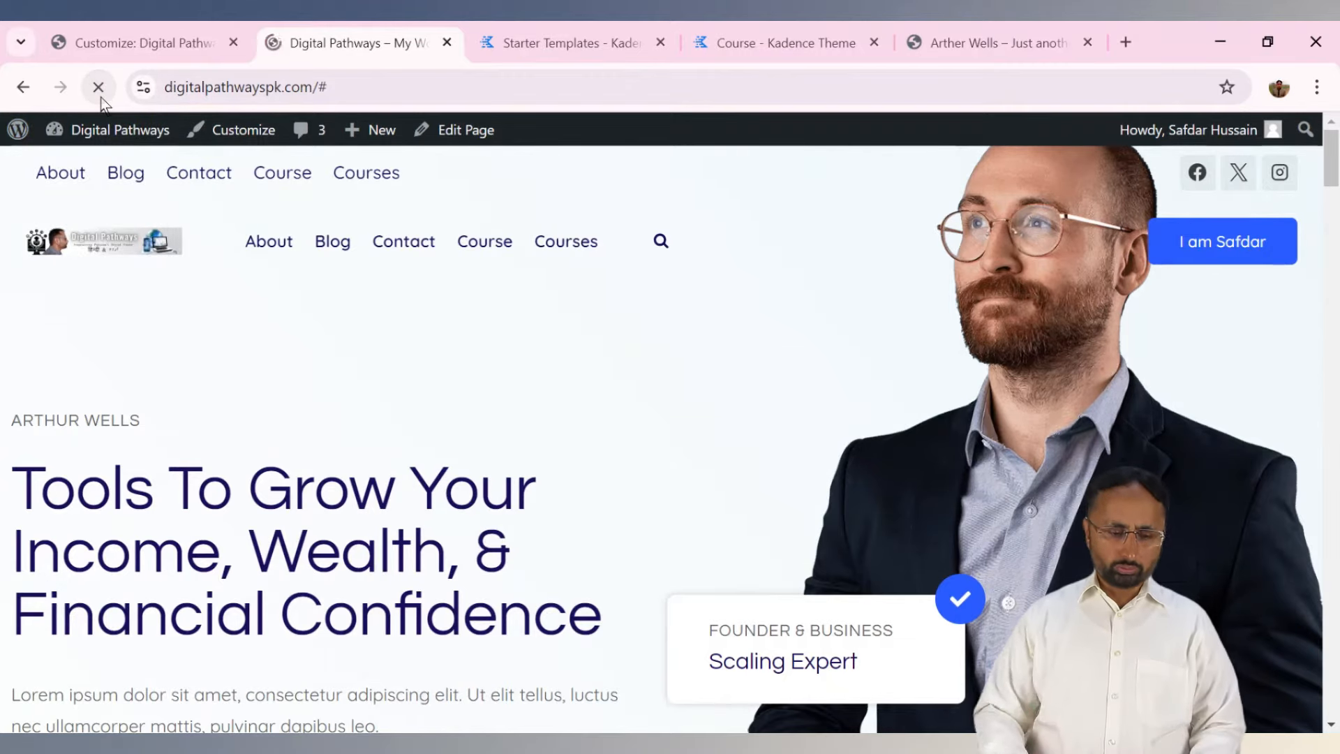
left_click(132, 43)
left_click(26, 208)
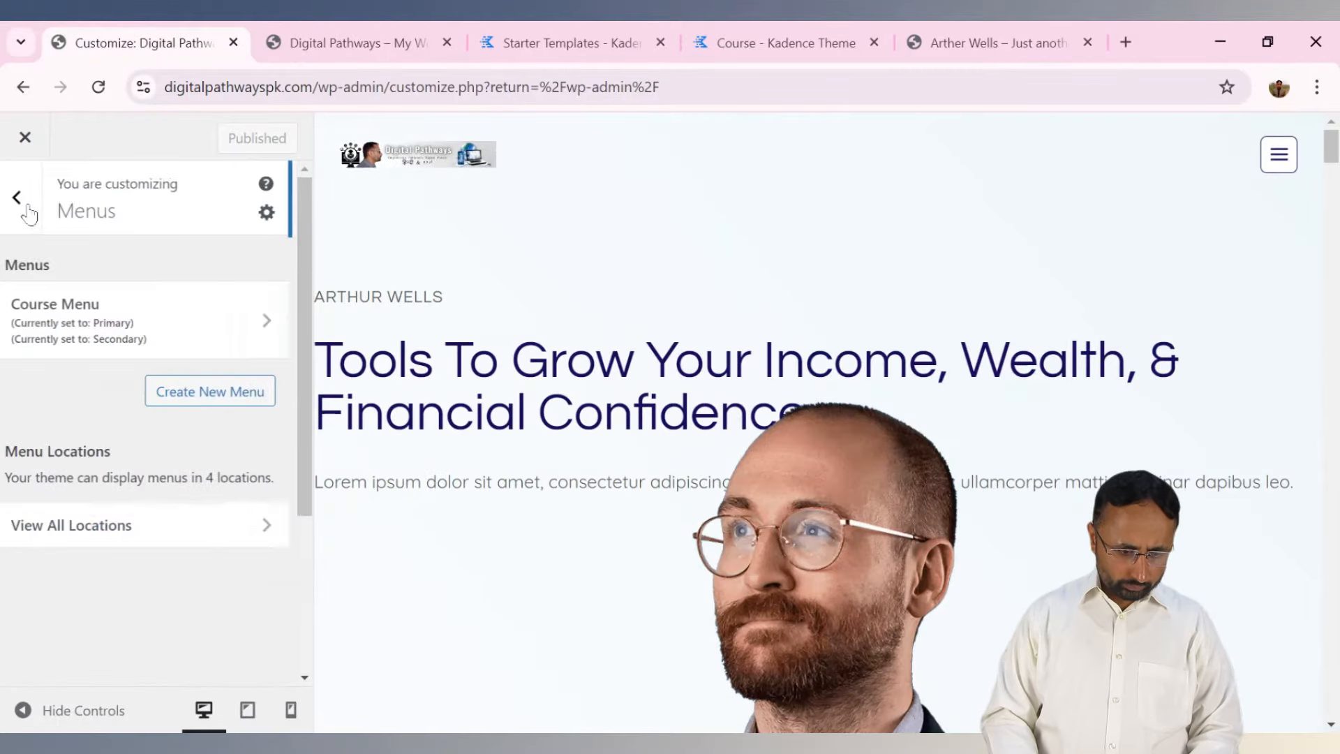
Go from the Customizer root to Header and open the Search element's settings.
left_click(18, 199)
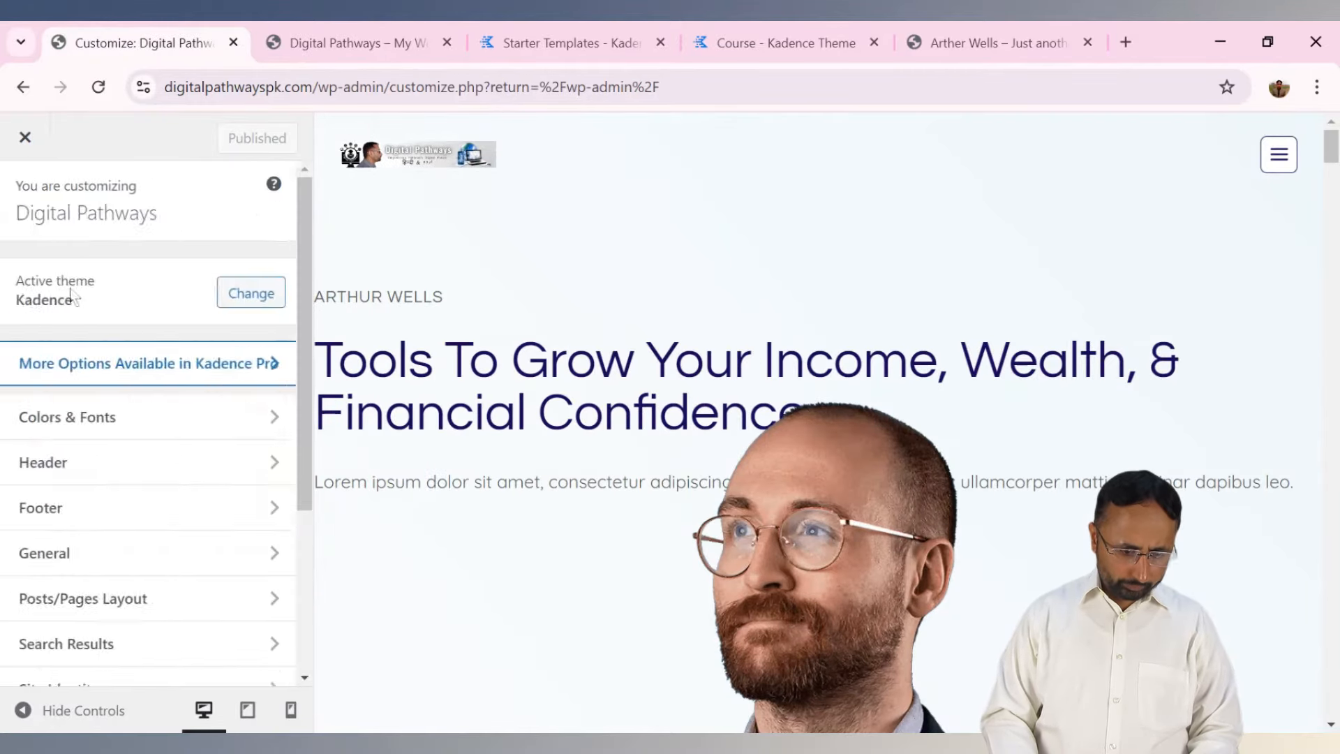
scroll(169, 487, "down", 4)
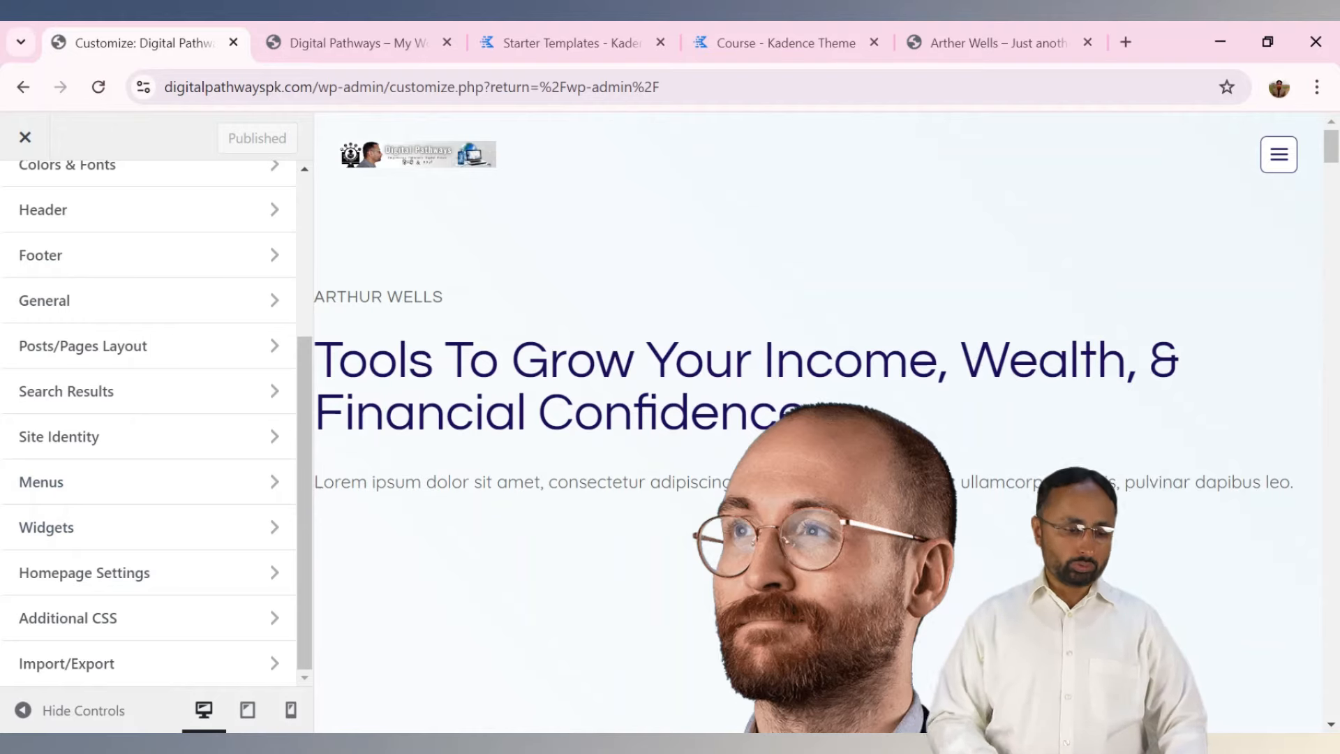
left_click(138, 215)
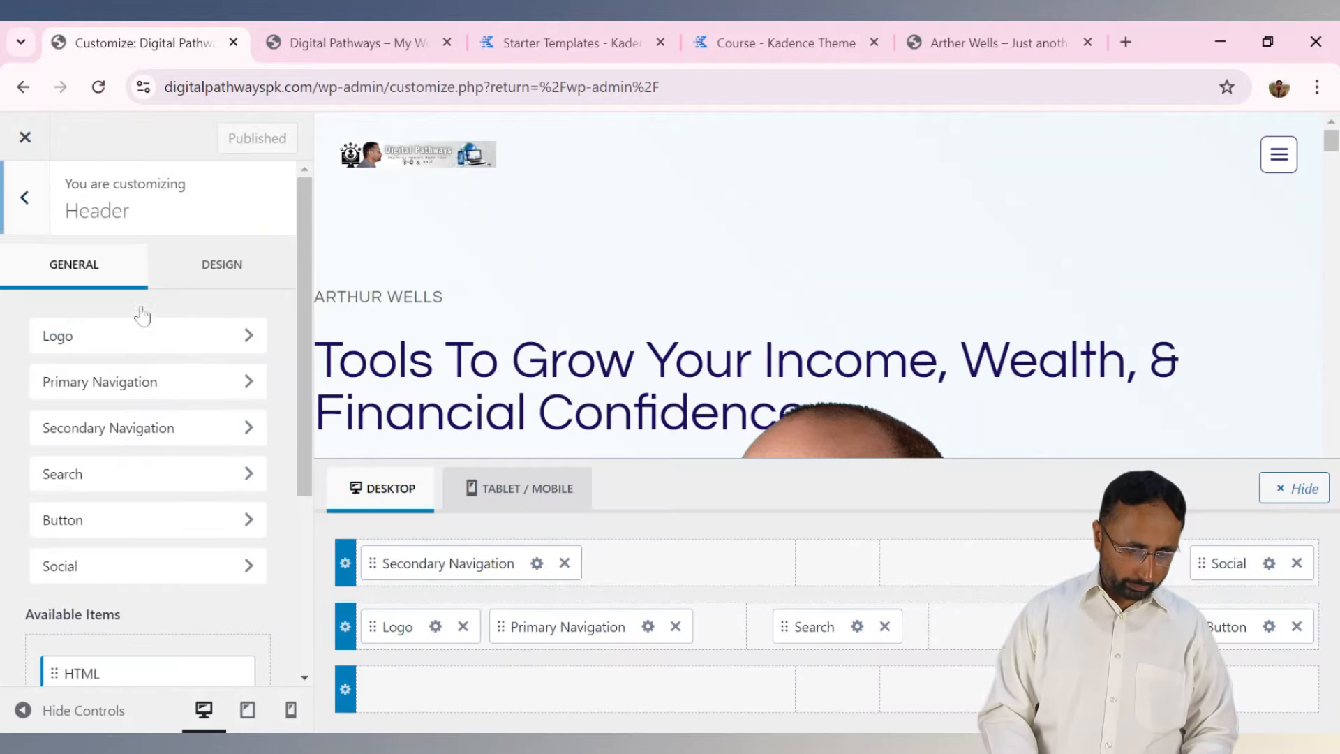
left_click(172, 480)
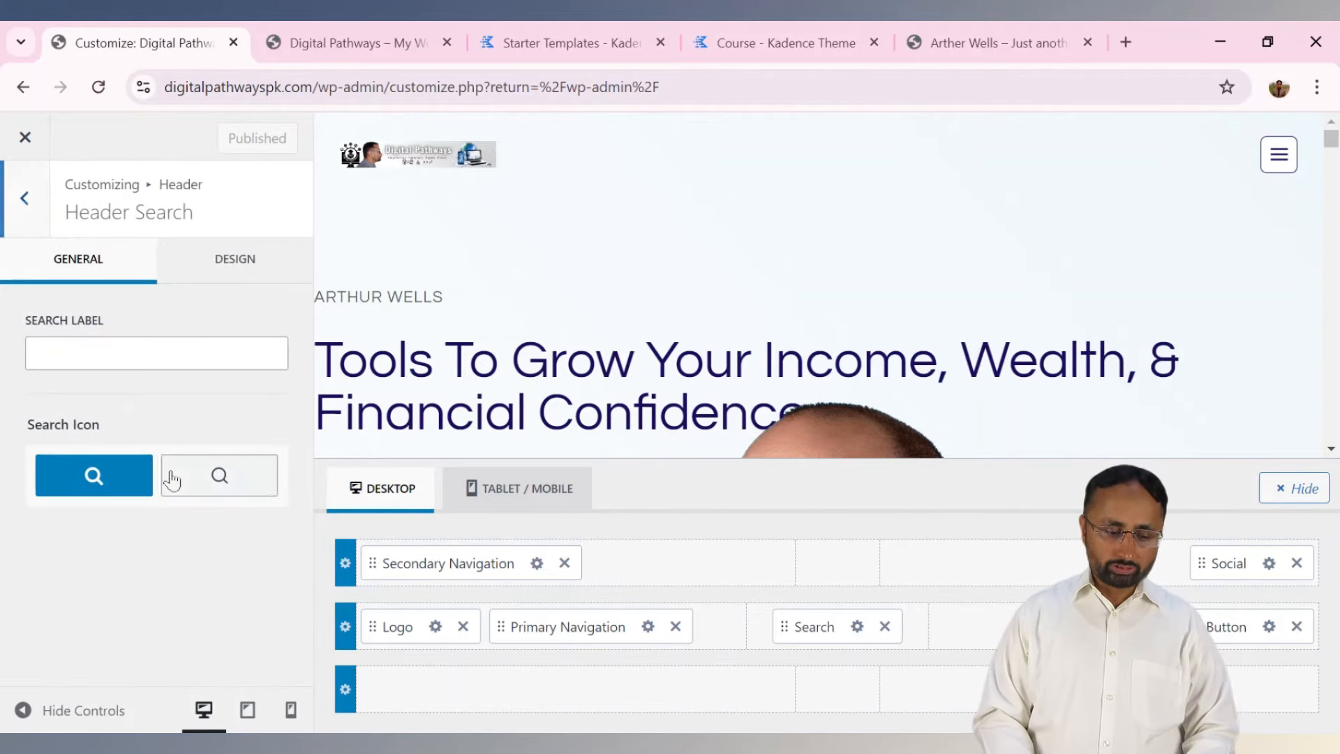
Enter 'Search Here' as the header search label.
left_click(149, 357)
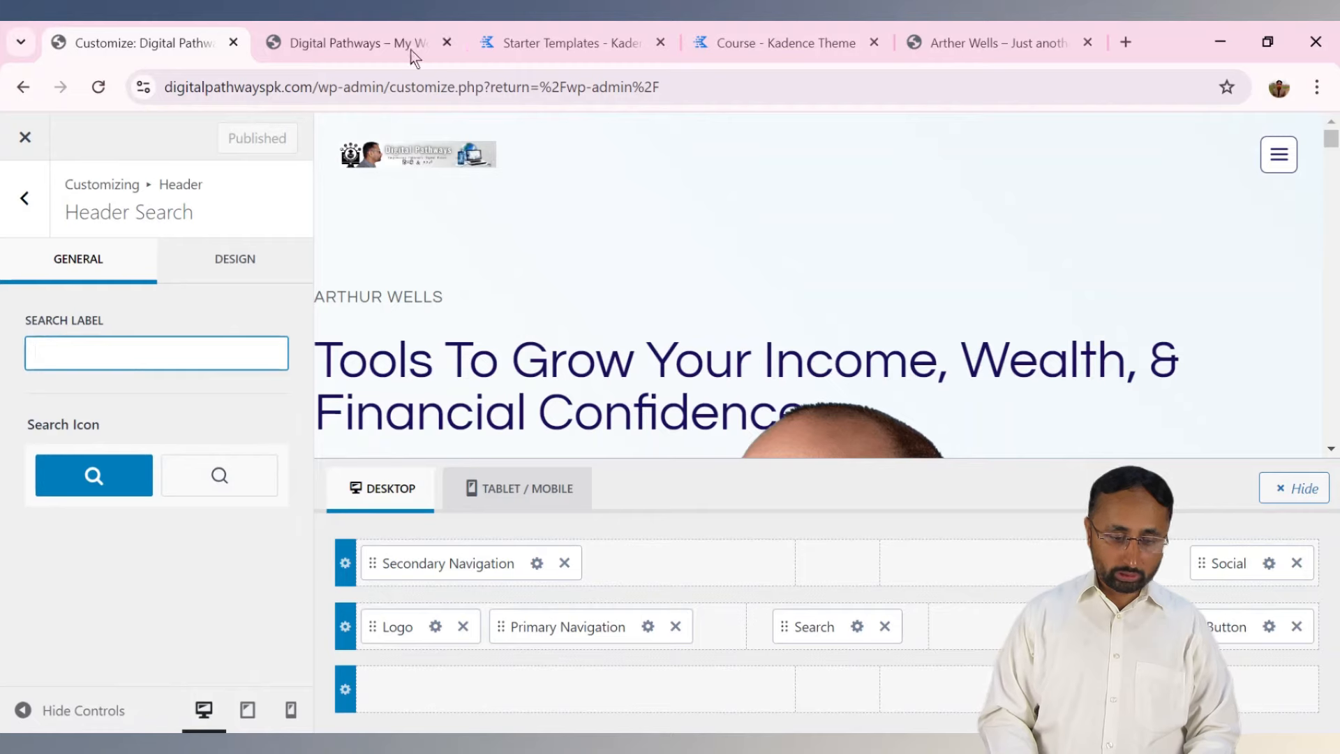
left_click(333, 43)
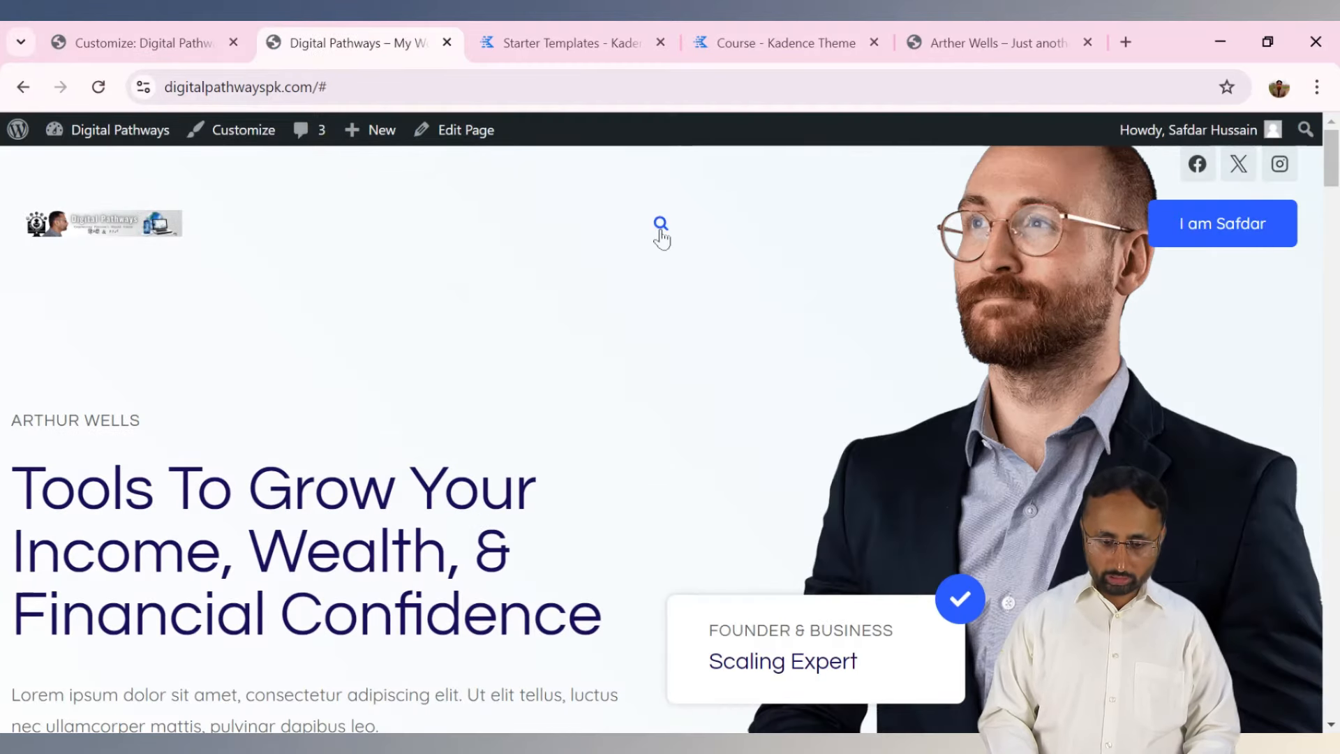
left_click(136, 42)
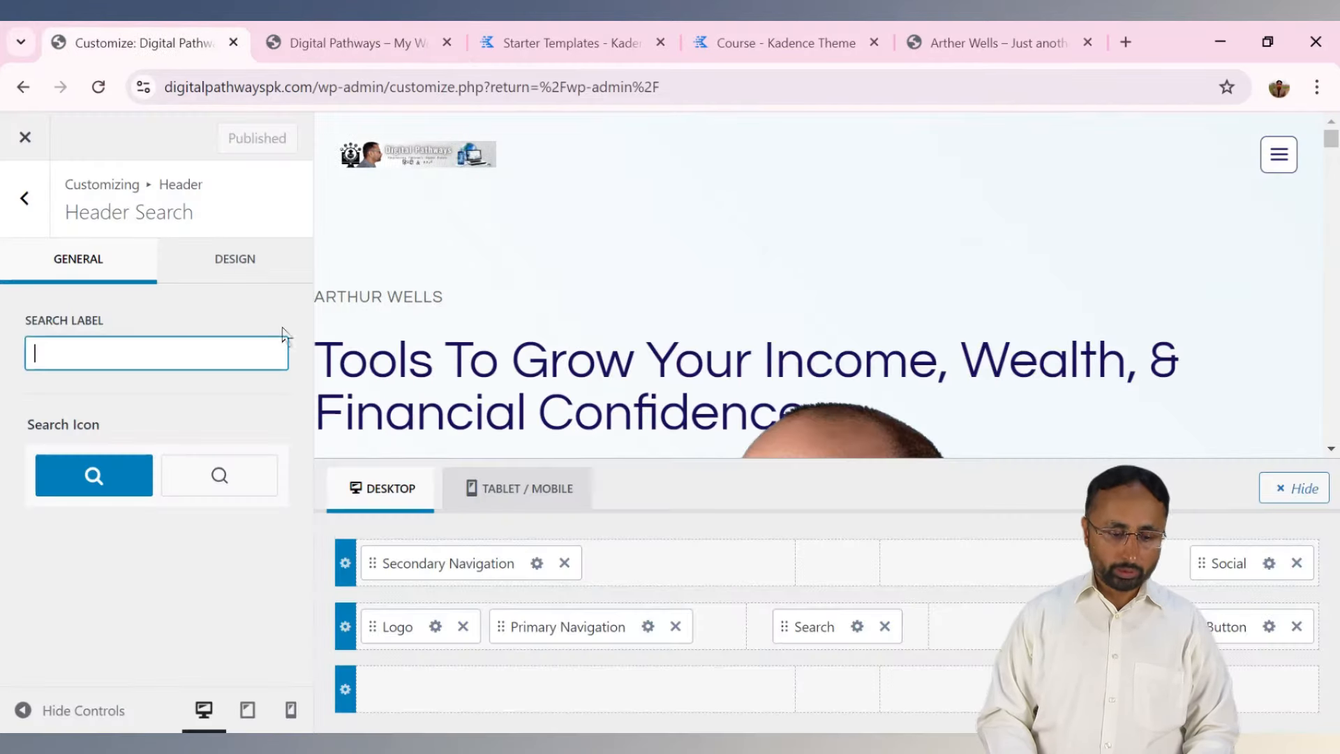
type("Sarch Her")
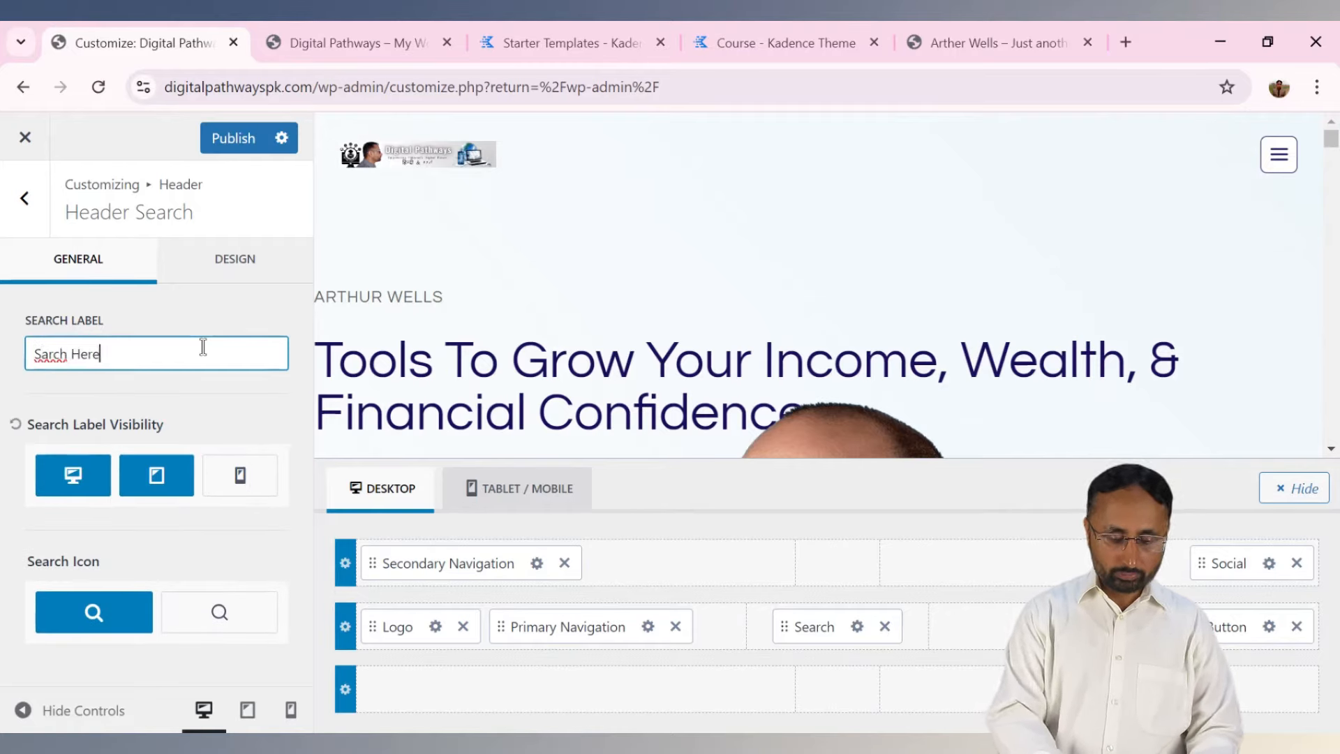
type("e")
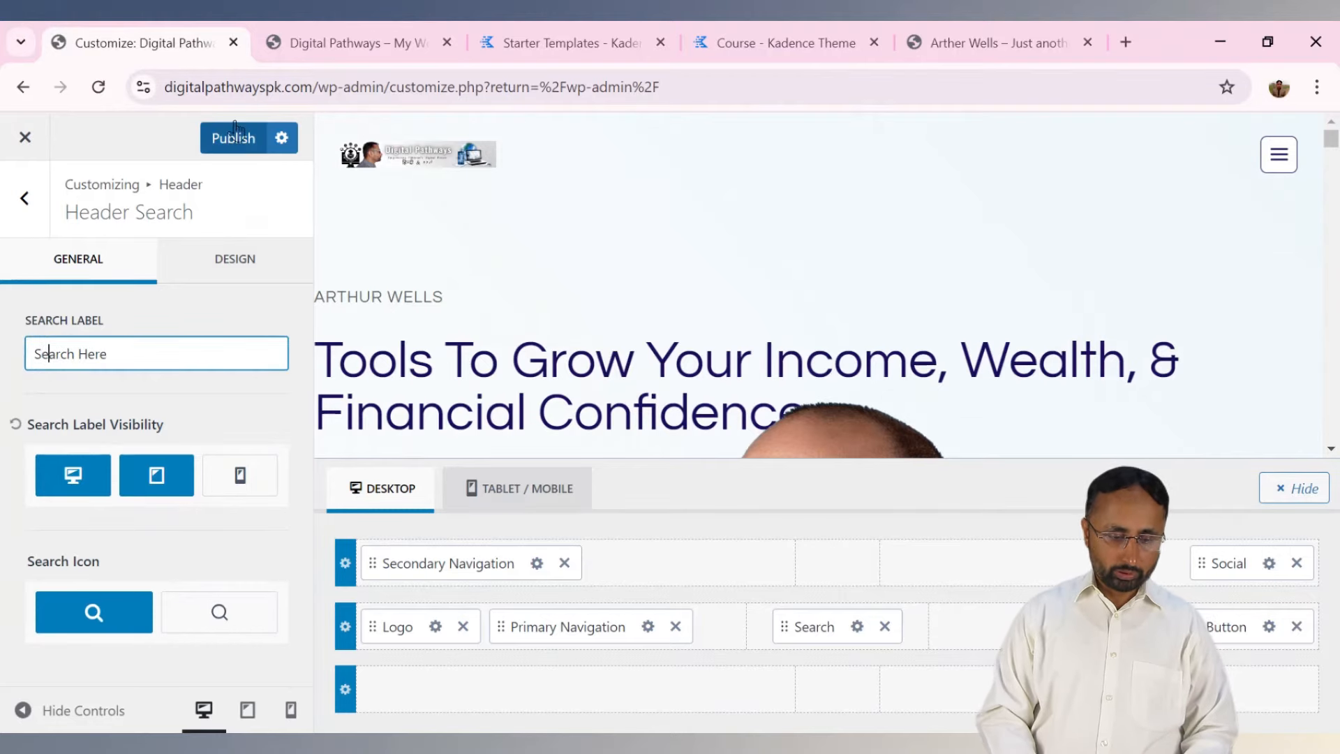
Publish the label, then test the Search Here link and overlay on the live site.
left_click(237, 147)
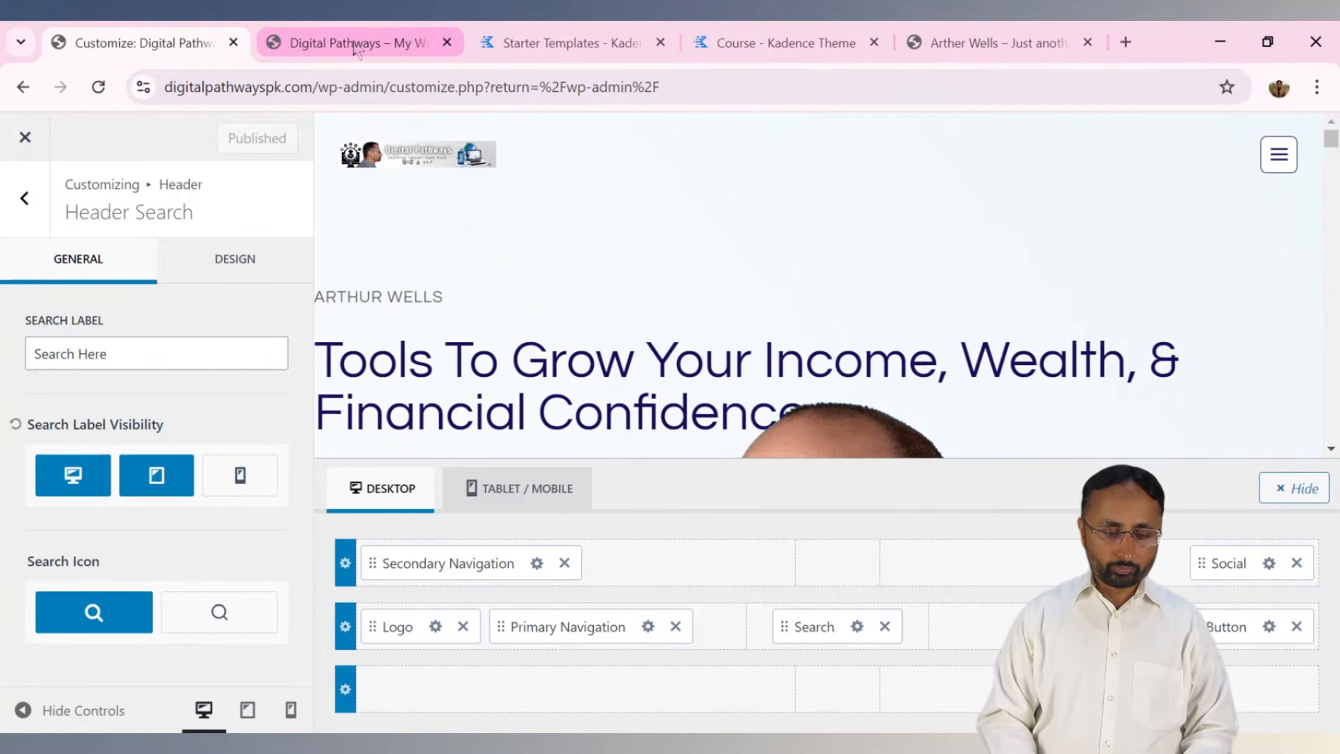
left_click(355, 44)
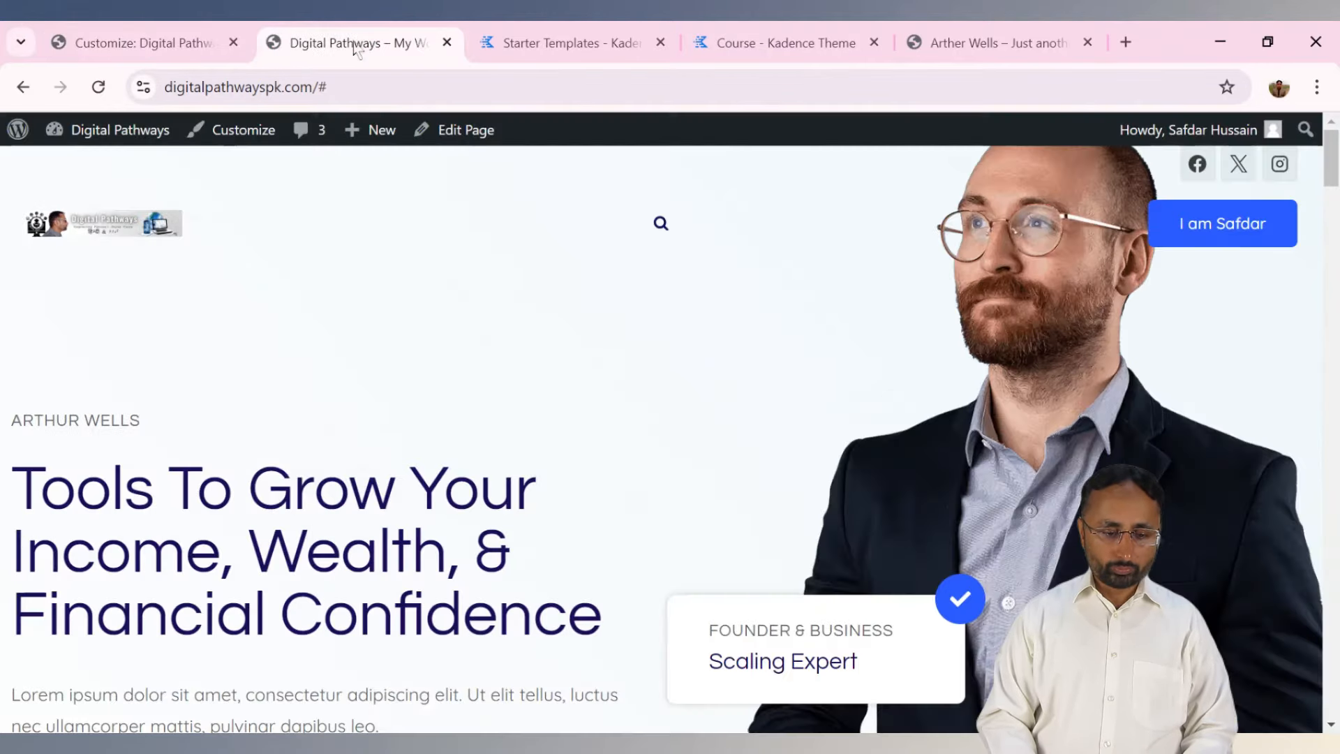
left_click(98, 87)
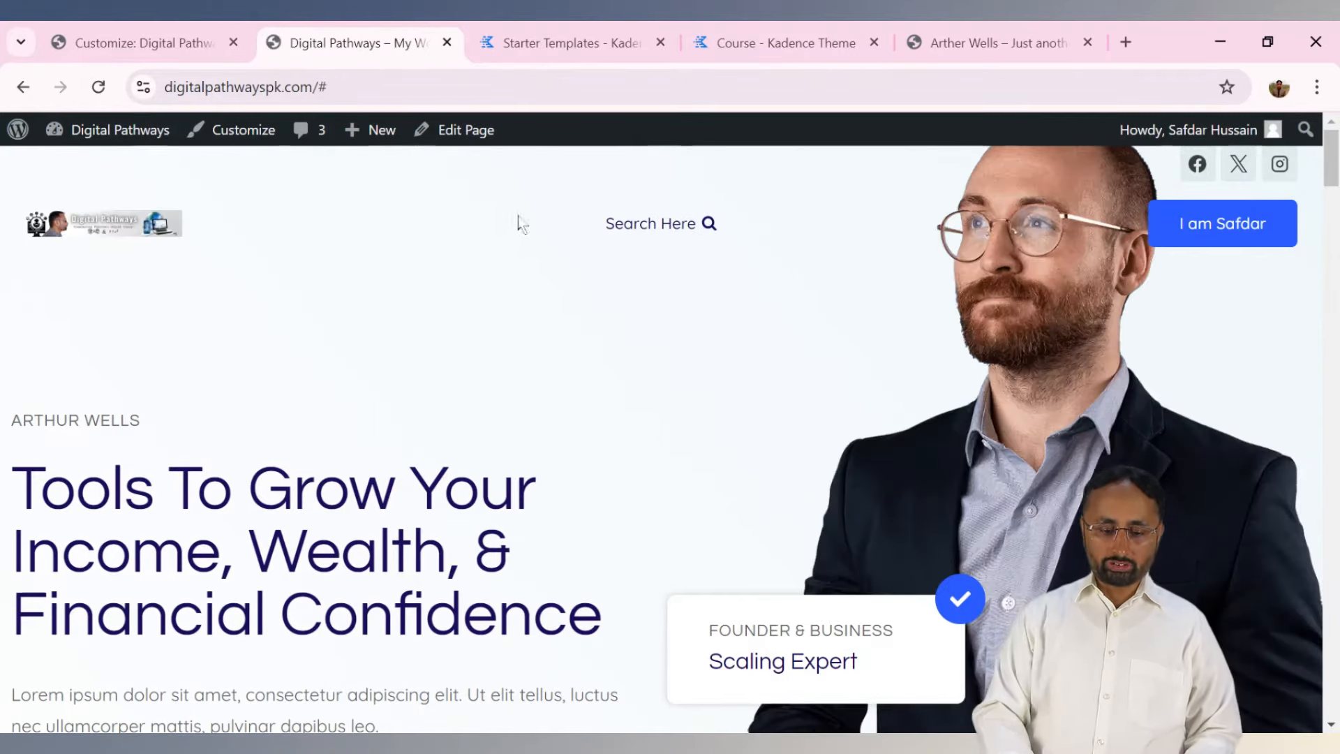
left_click(656, 237)
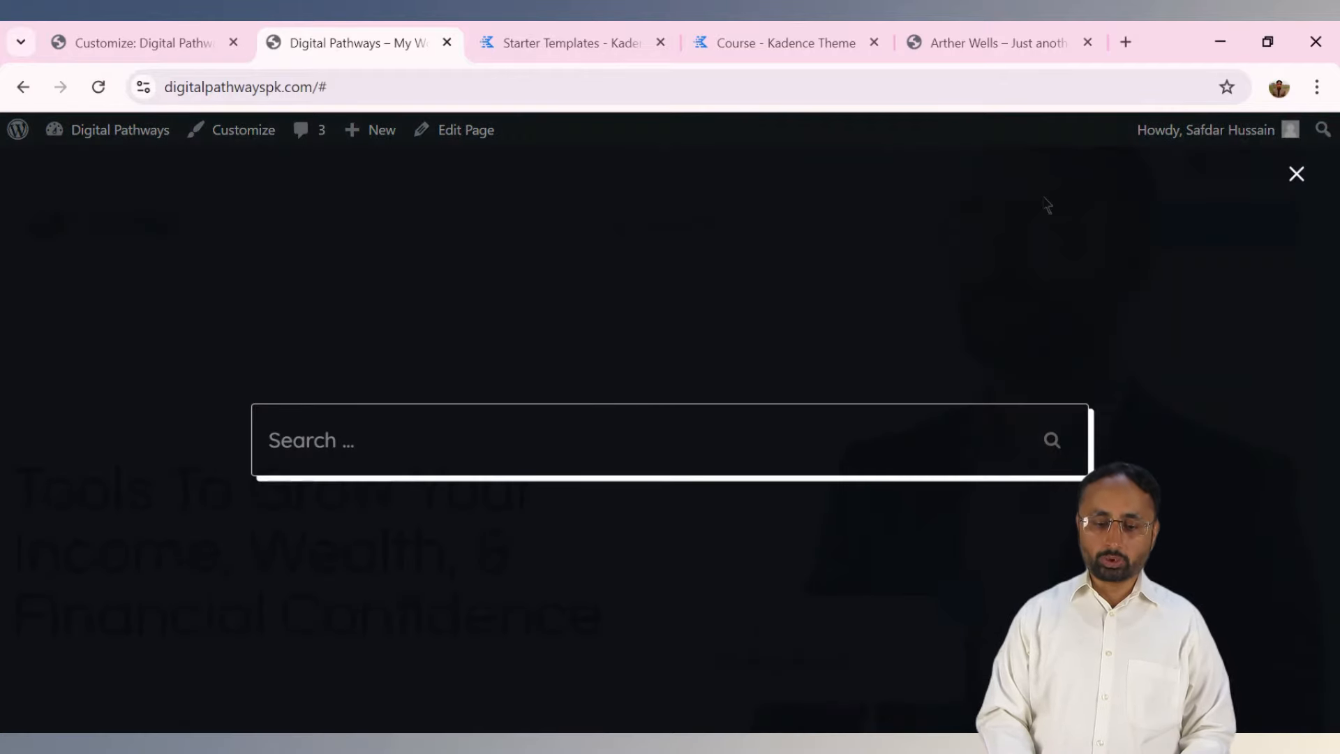
left_click(1296, 174)
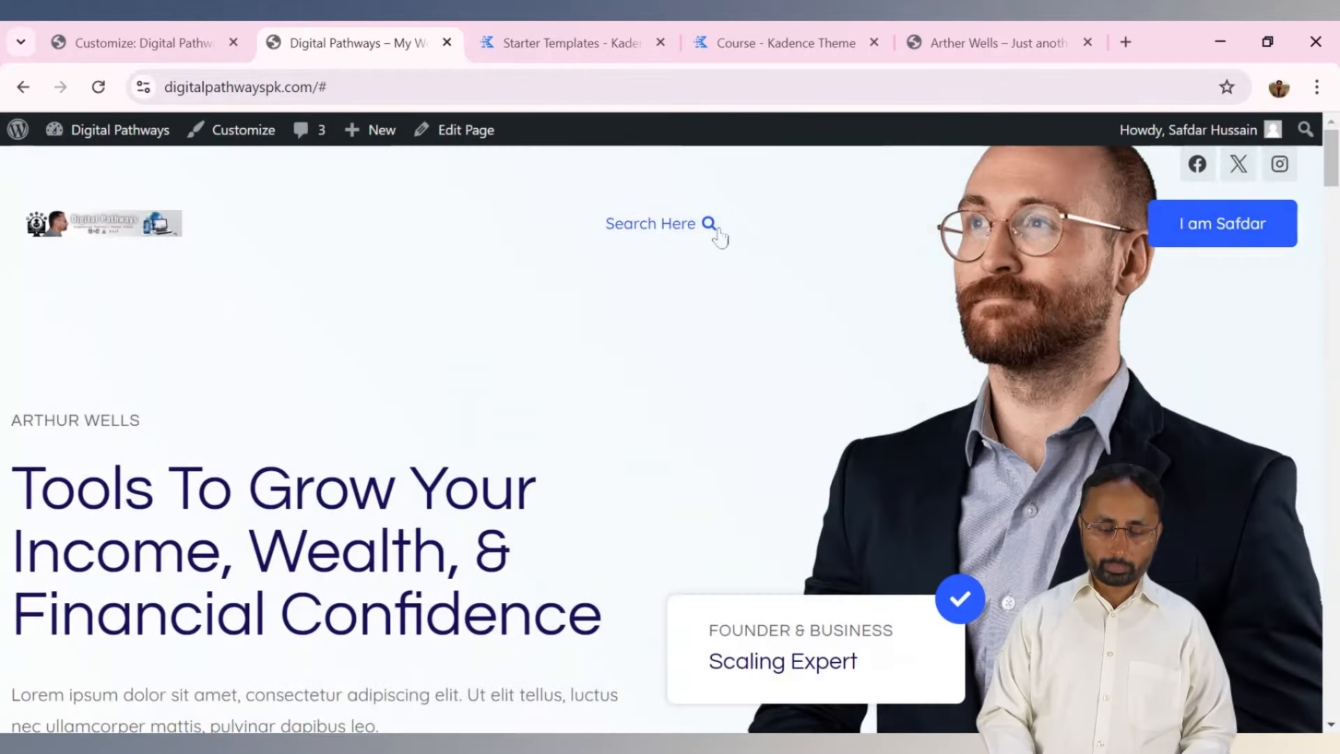
left_click(180, 31)
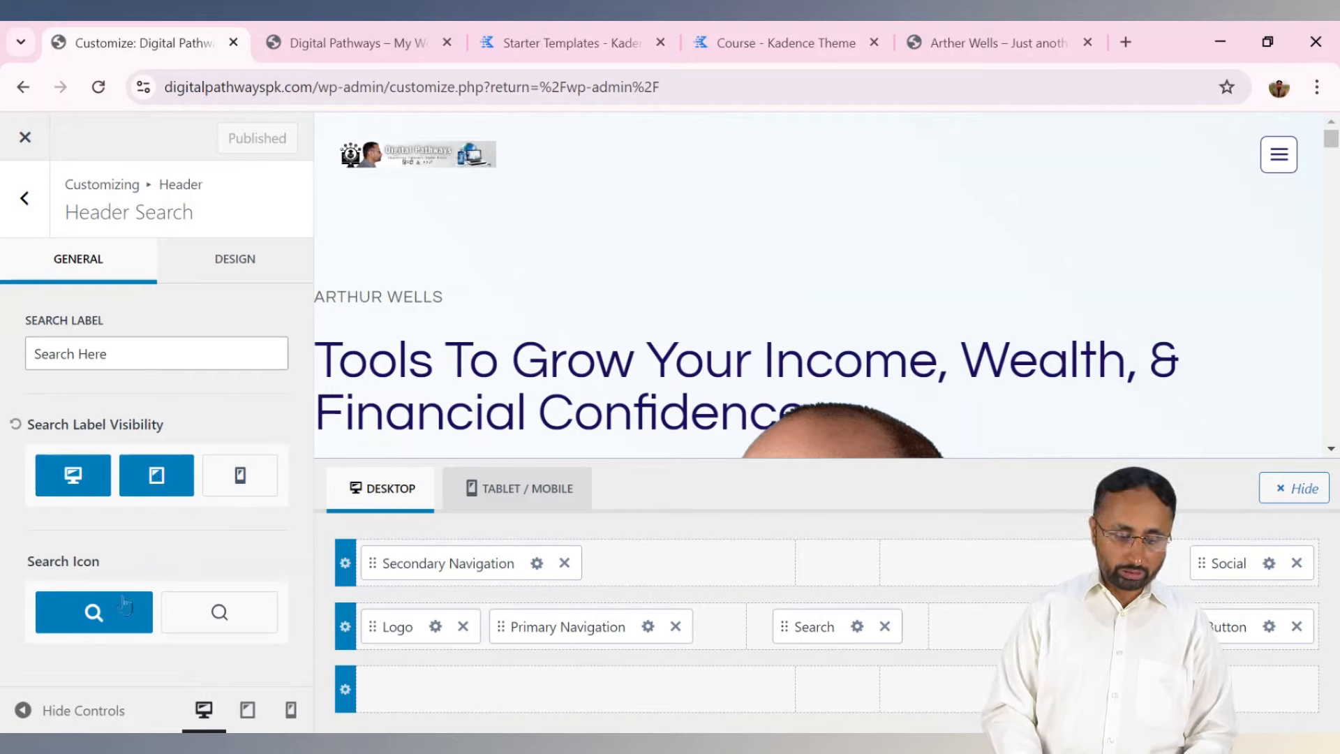
Show the tablet/mobile header layout, trying the outline search icon but keeping the filled one.
left_click(219, 614)
left_click(107, 615)
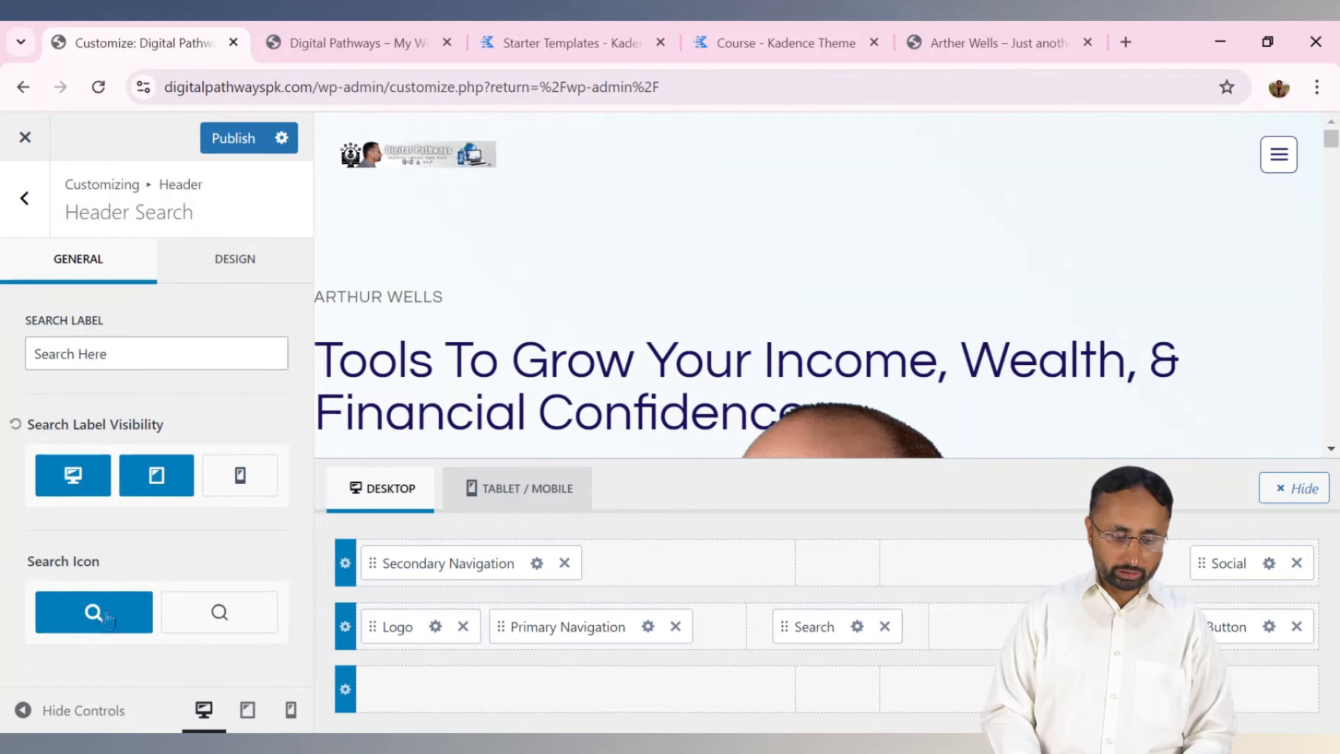
left_click(504, 493)
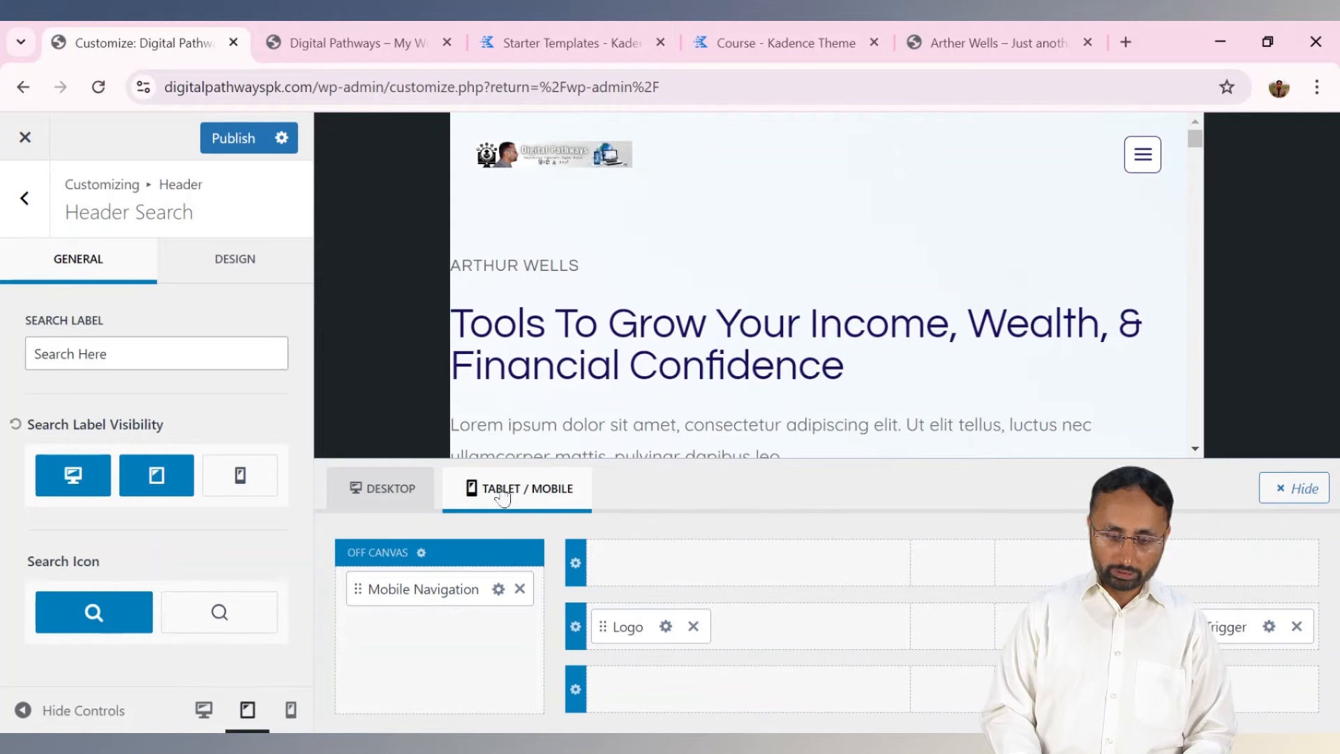
left_click(194, 616)
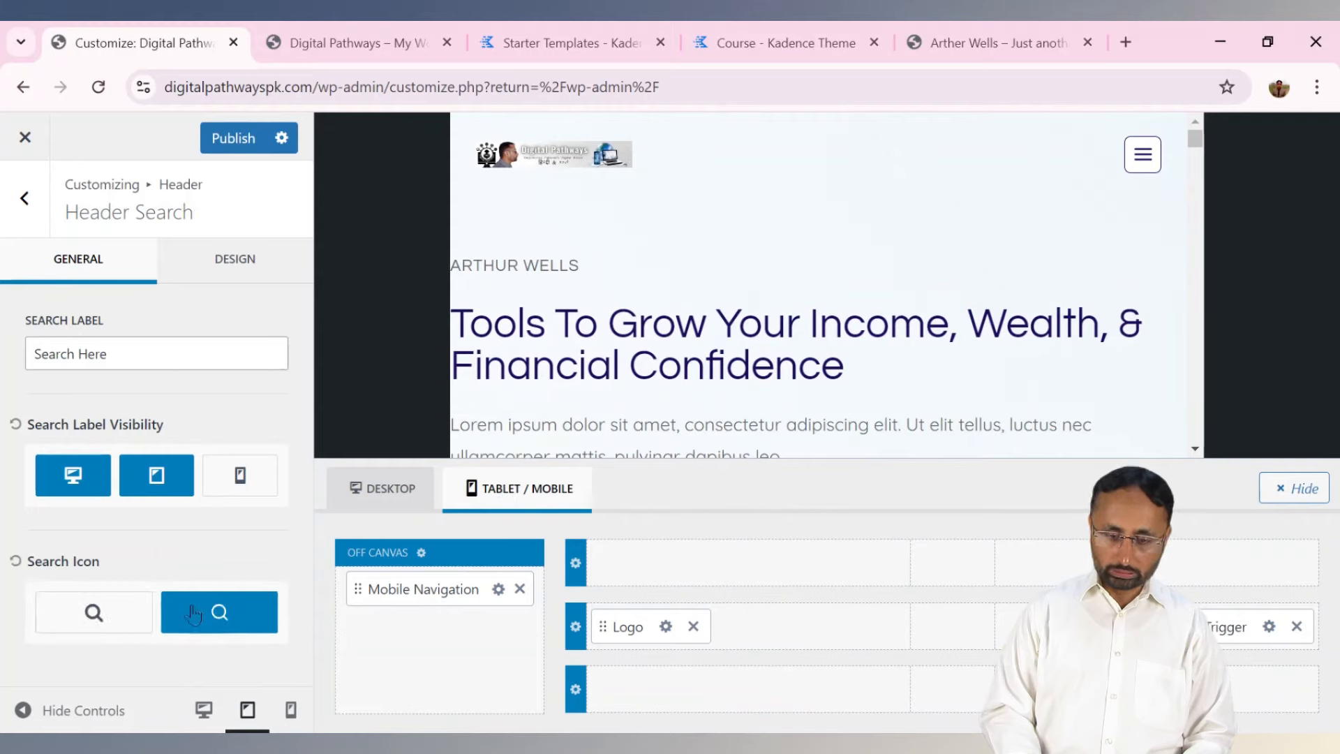
left_click(91, 613)
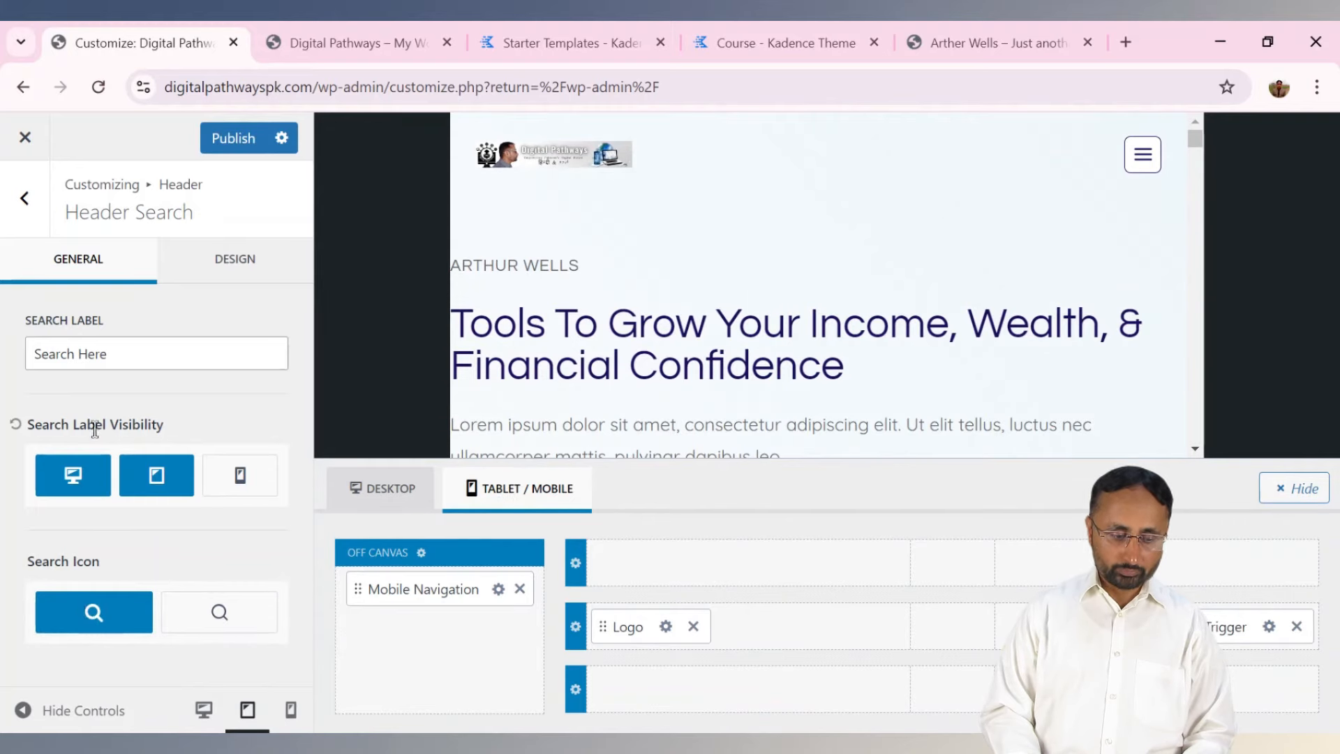
Return to the main Customizer list and reopen Header with its builder.
left_click(25, 209)
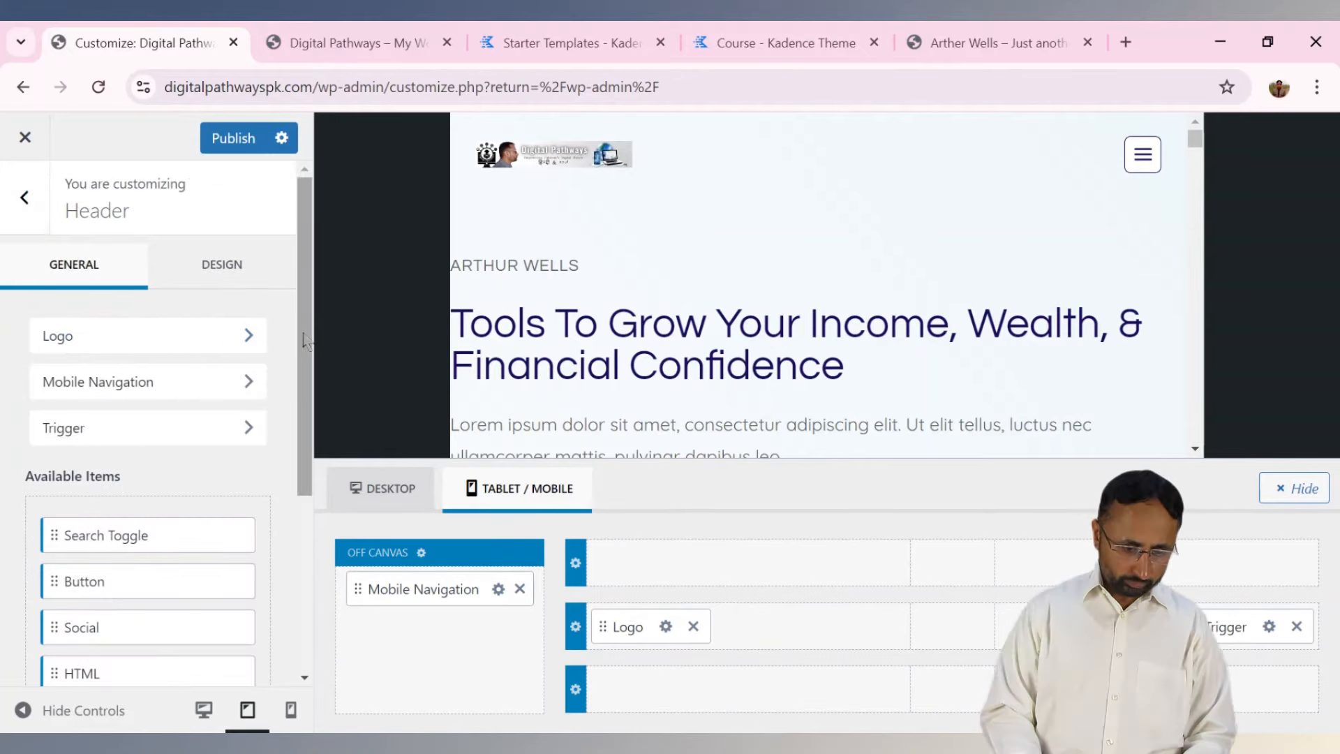
left_click_drag(310, 332, 309, 268)
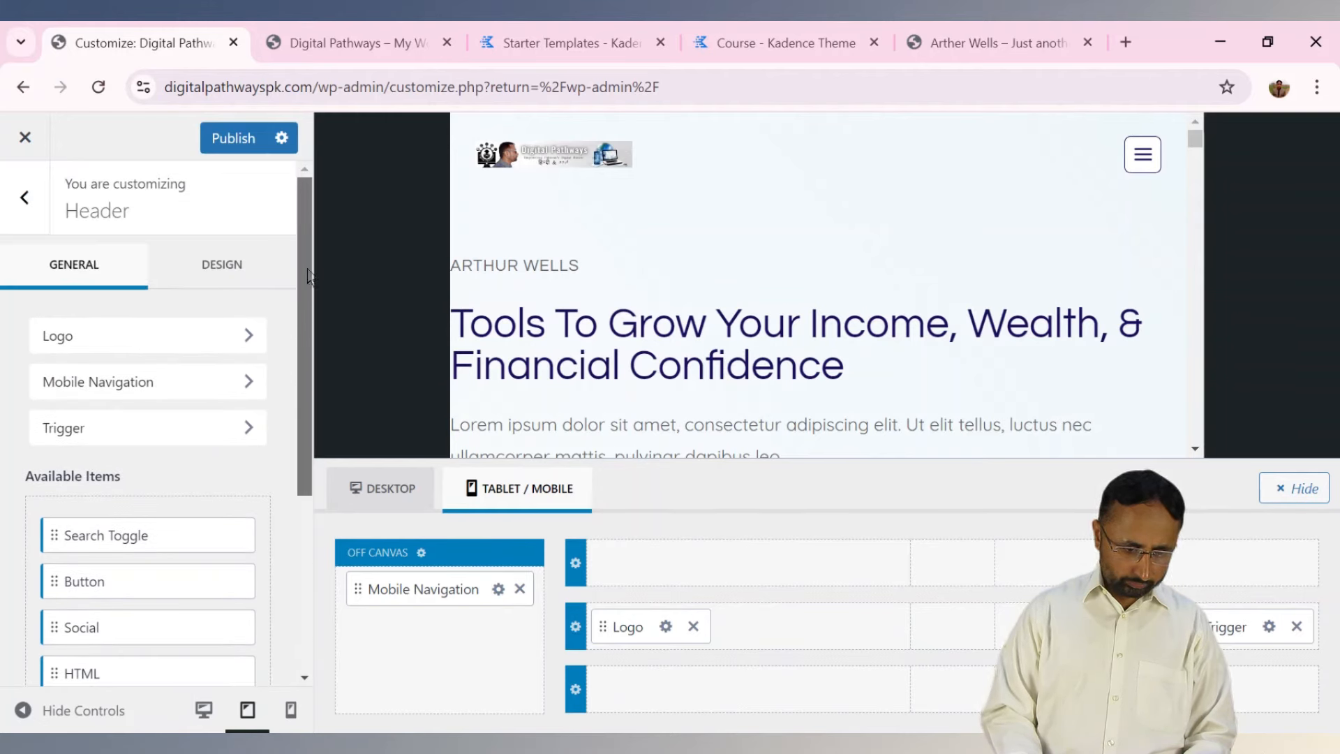
left_click(23, 198)
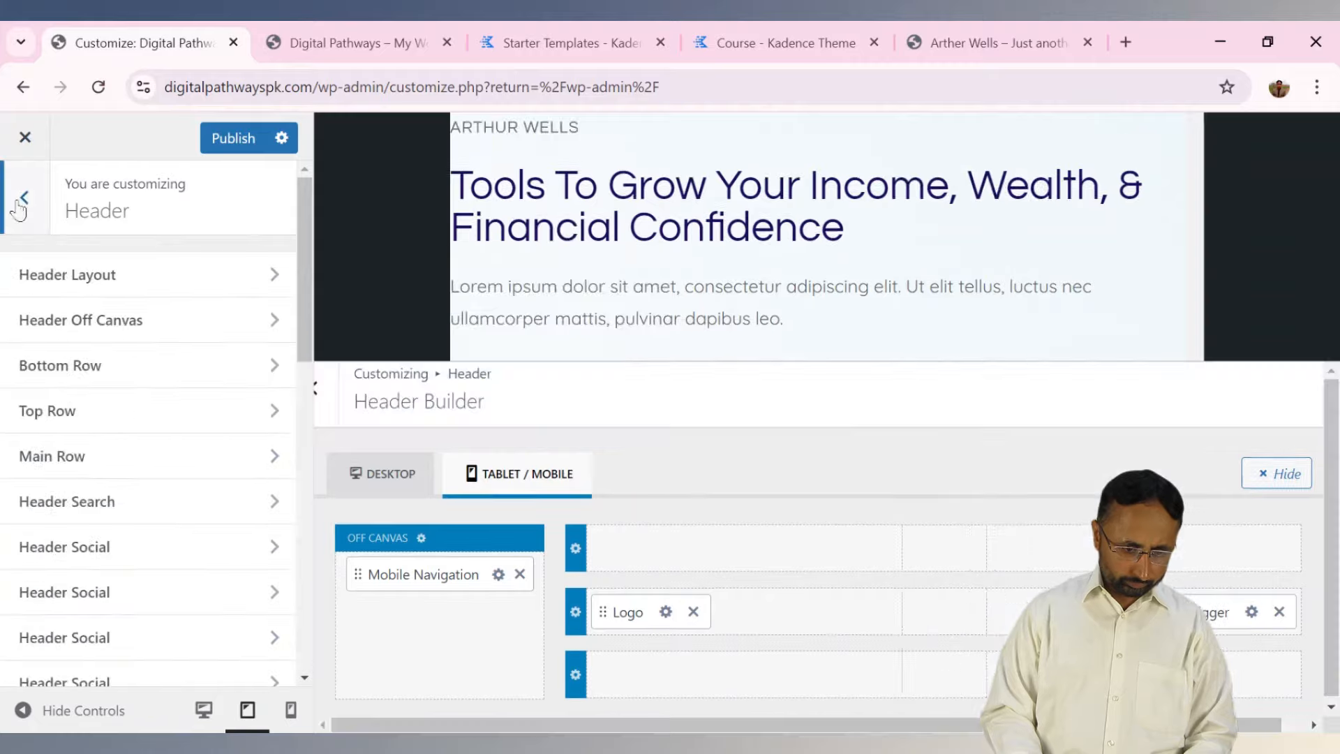
left_click(21, 201)
left_click(96, 210)
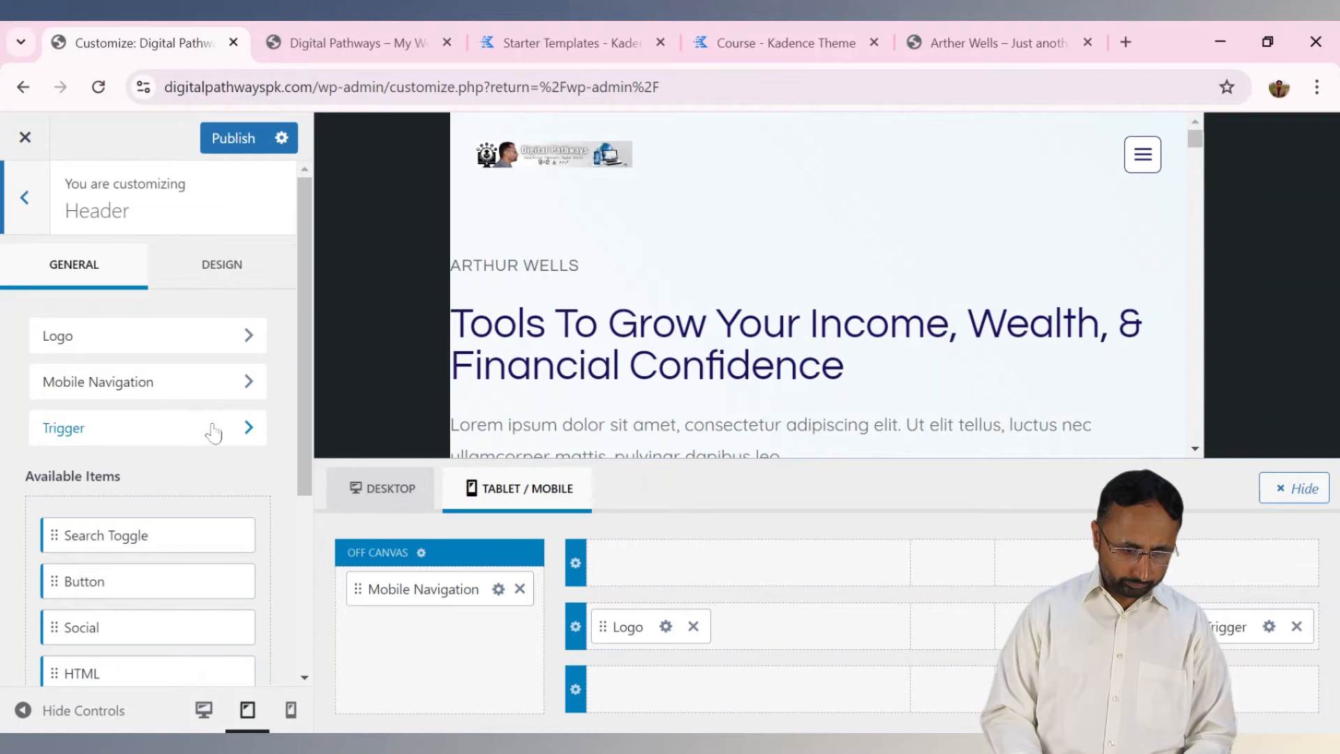
Switch the header builder back to the desktop layout.
left_click_drag(305, 438, 312, 614)
left_click(382, 508)
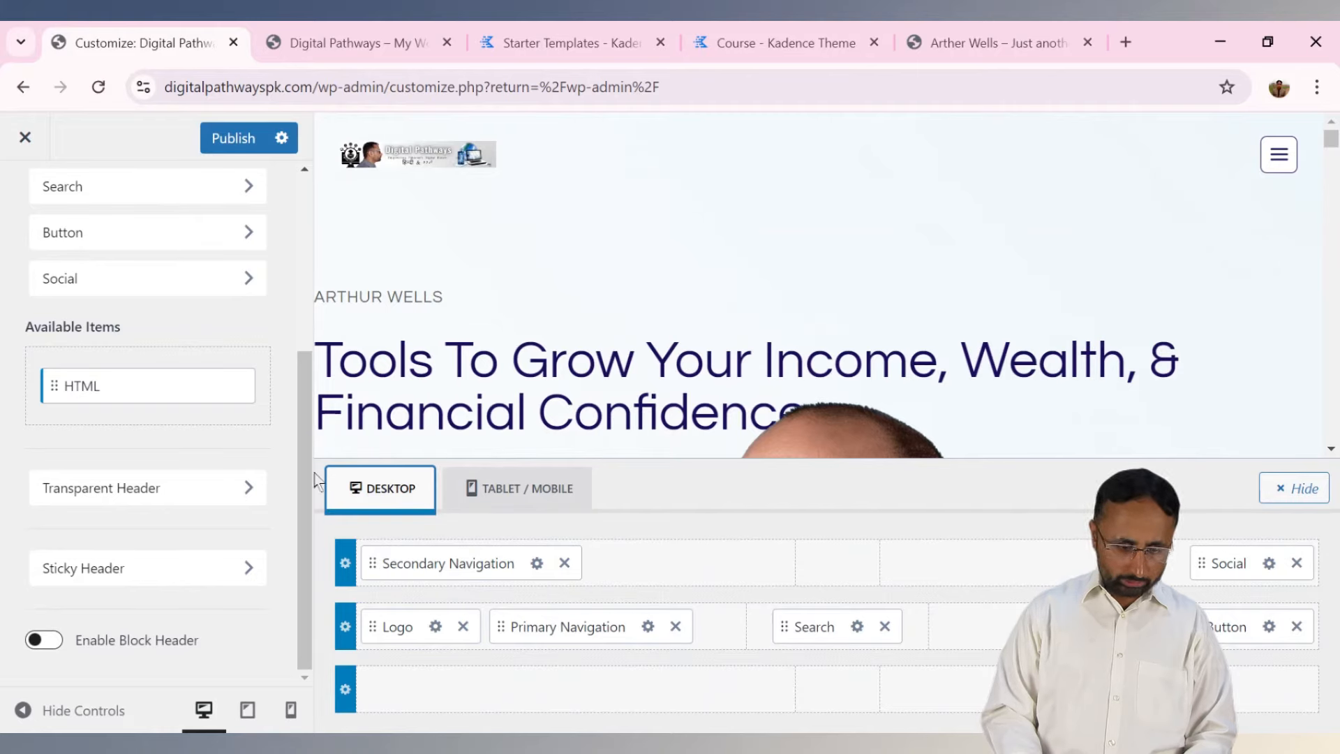
scroll(166, 438, "up", 3)
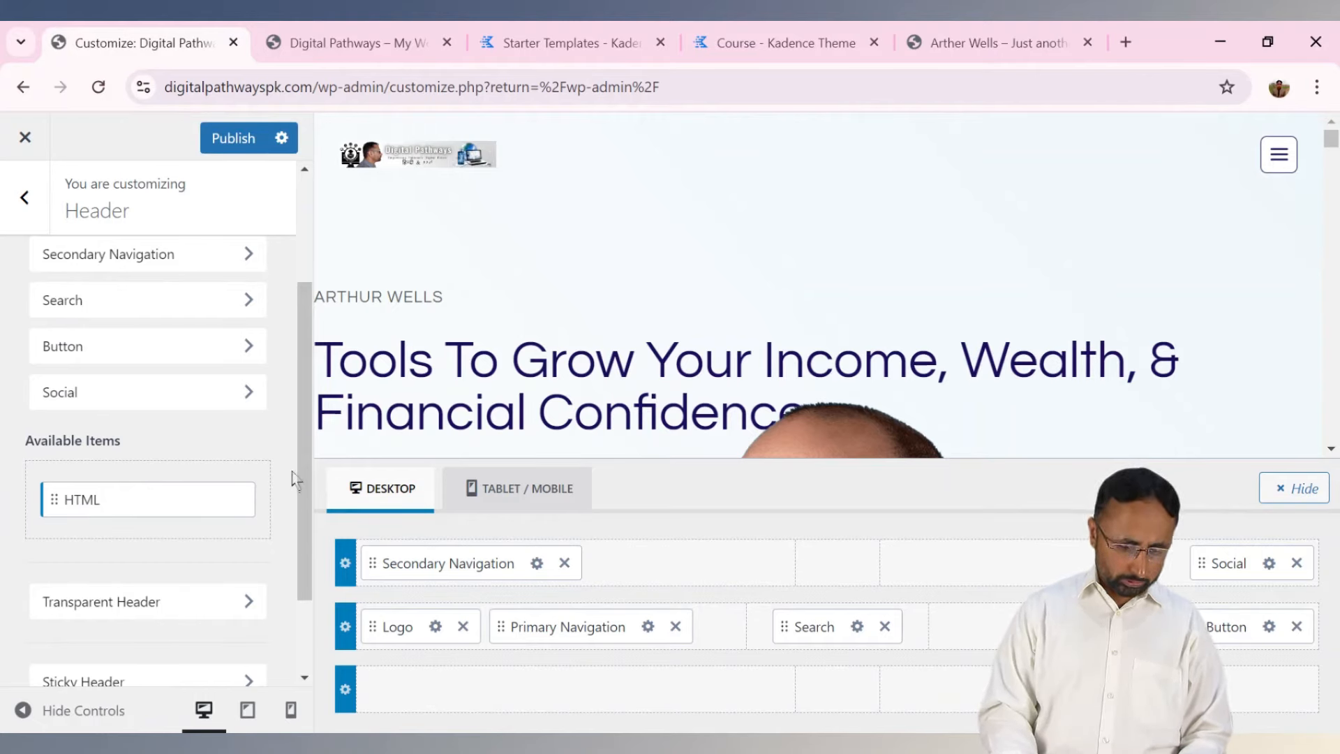
scroll(293, 481, "down", 2)
scroll(307, 433, "up", 3)
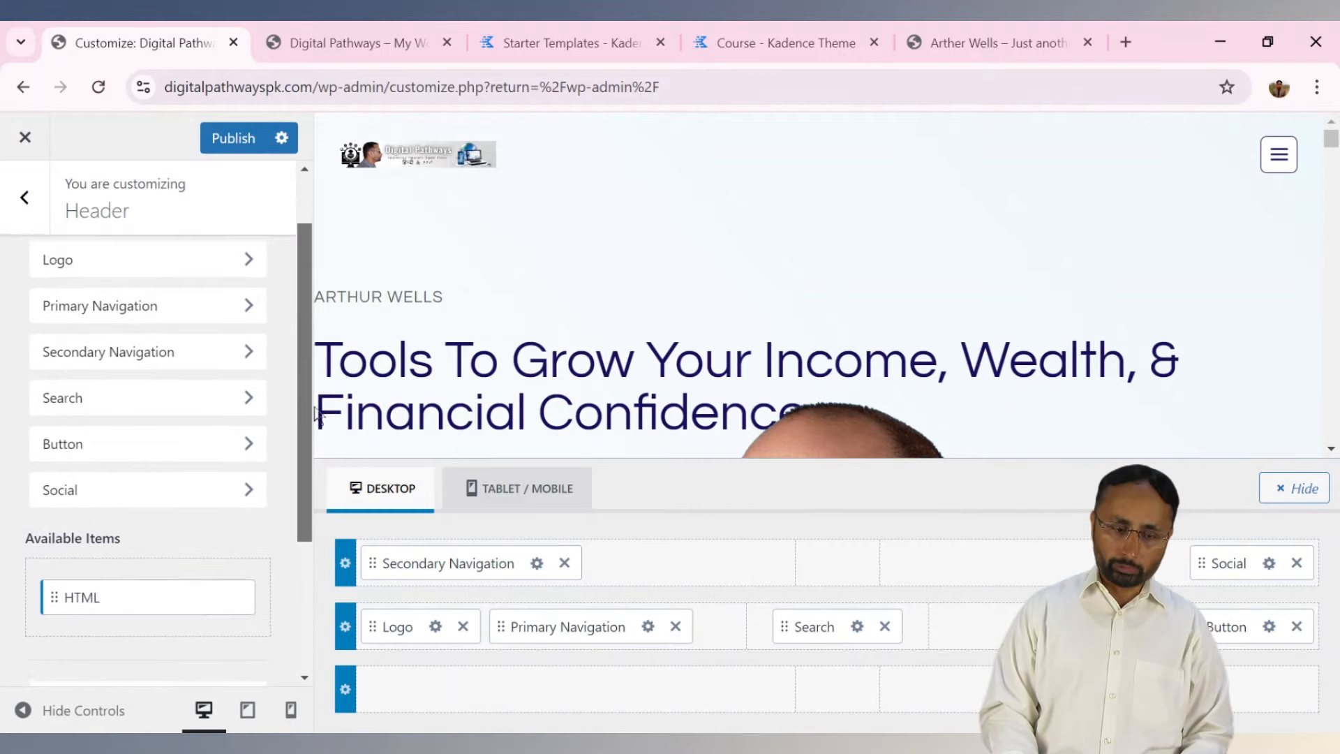
scroll(315, 411, "up", 1)
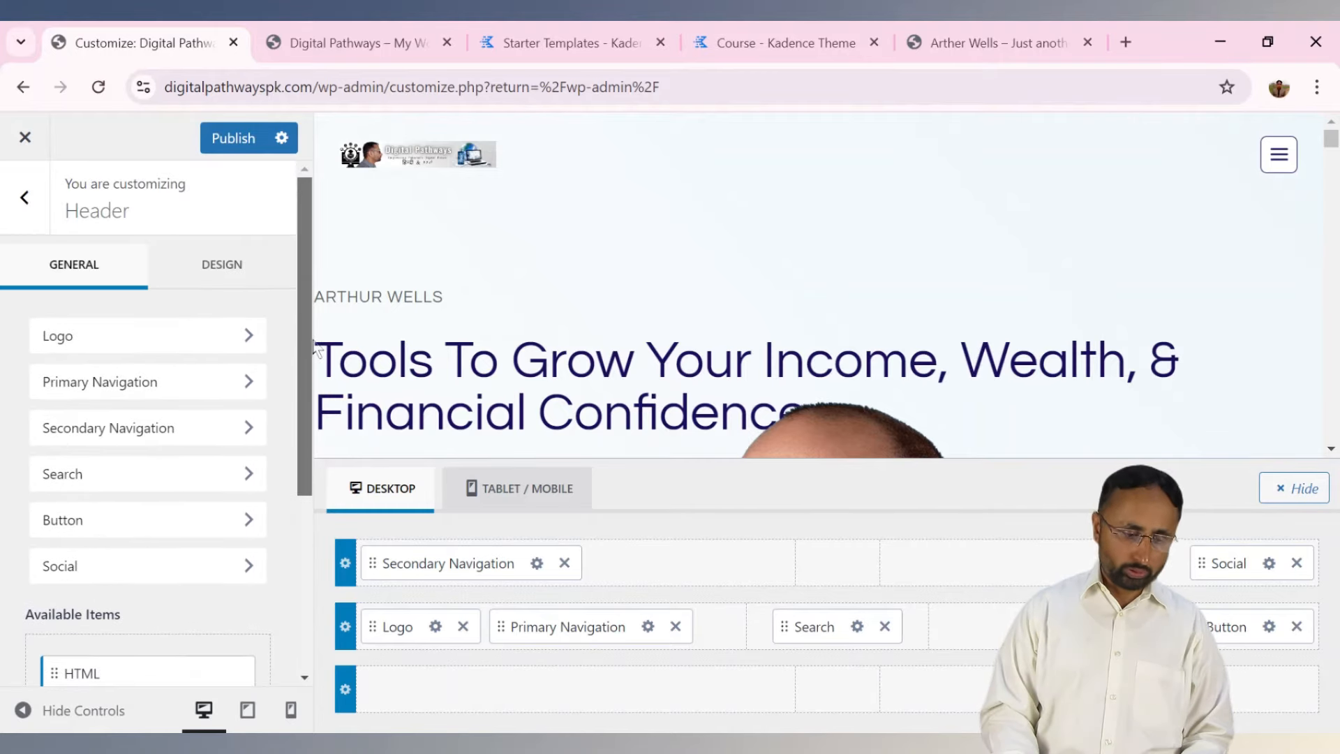
Check the header Button settings, then open Header Social with Facebook, X and Instagram.
left_click(188, 530)
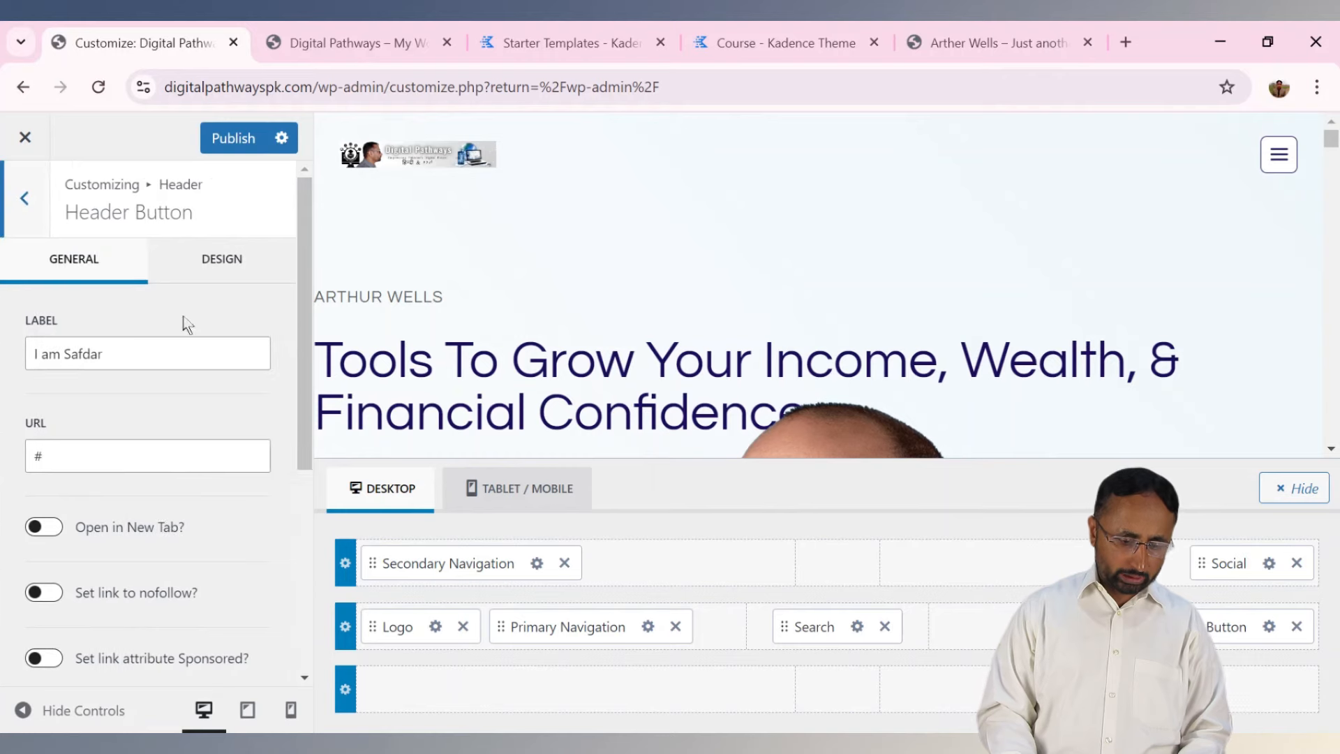
left_click(24, 198)
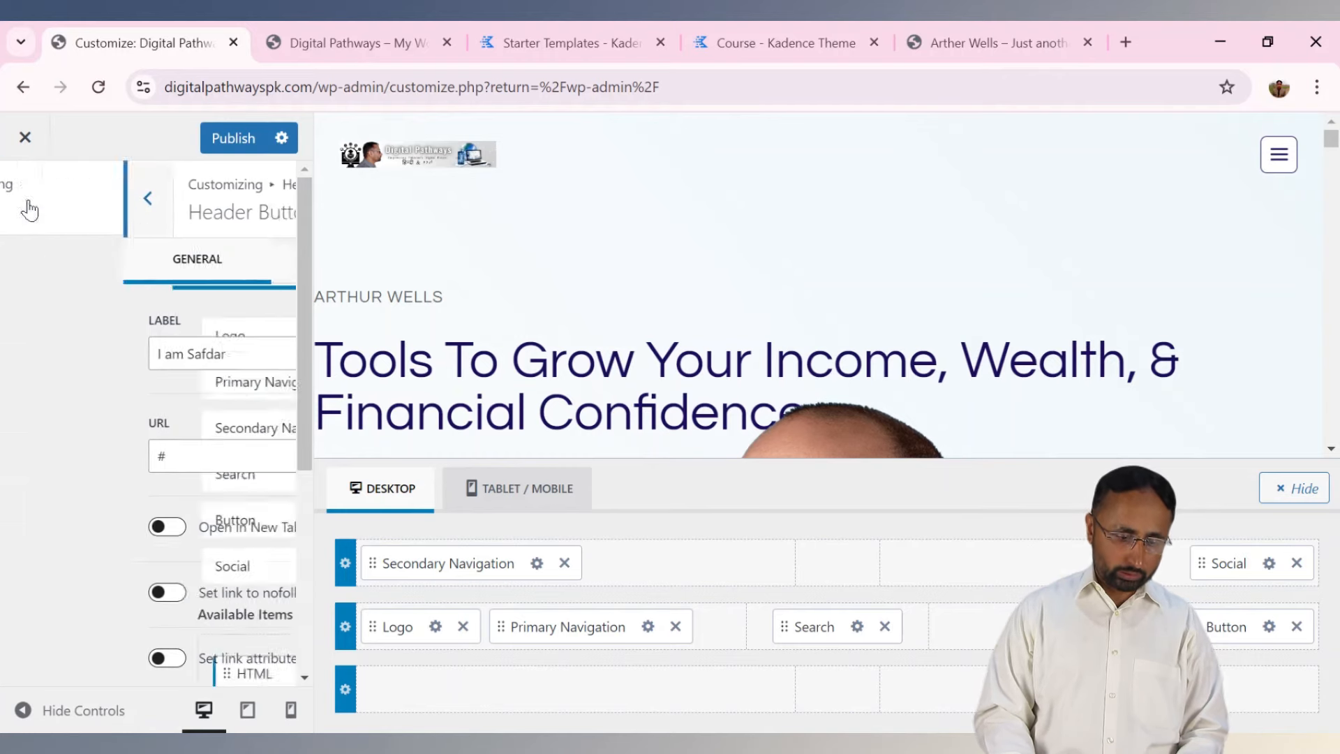
left_click(132, 573)
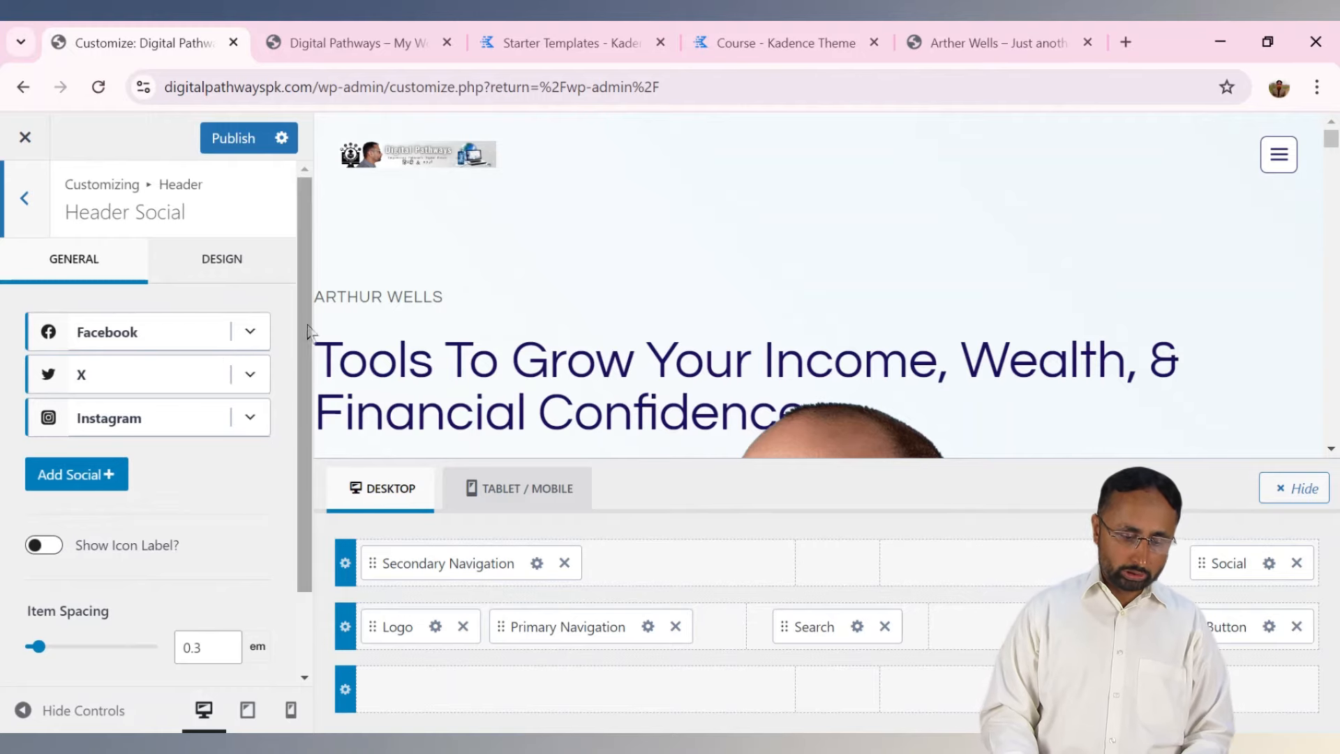
Open Set Social Links, enter # for Facebook and X, and scroll through the remaining fields.
scroll(304, 441, "down", 2)
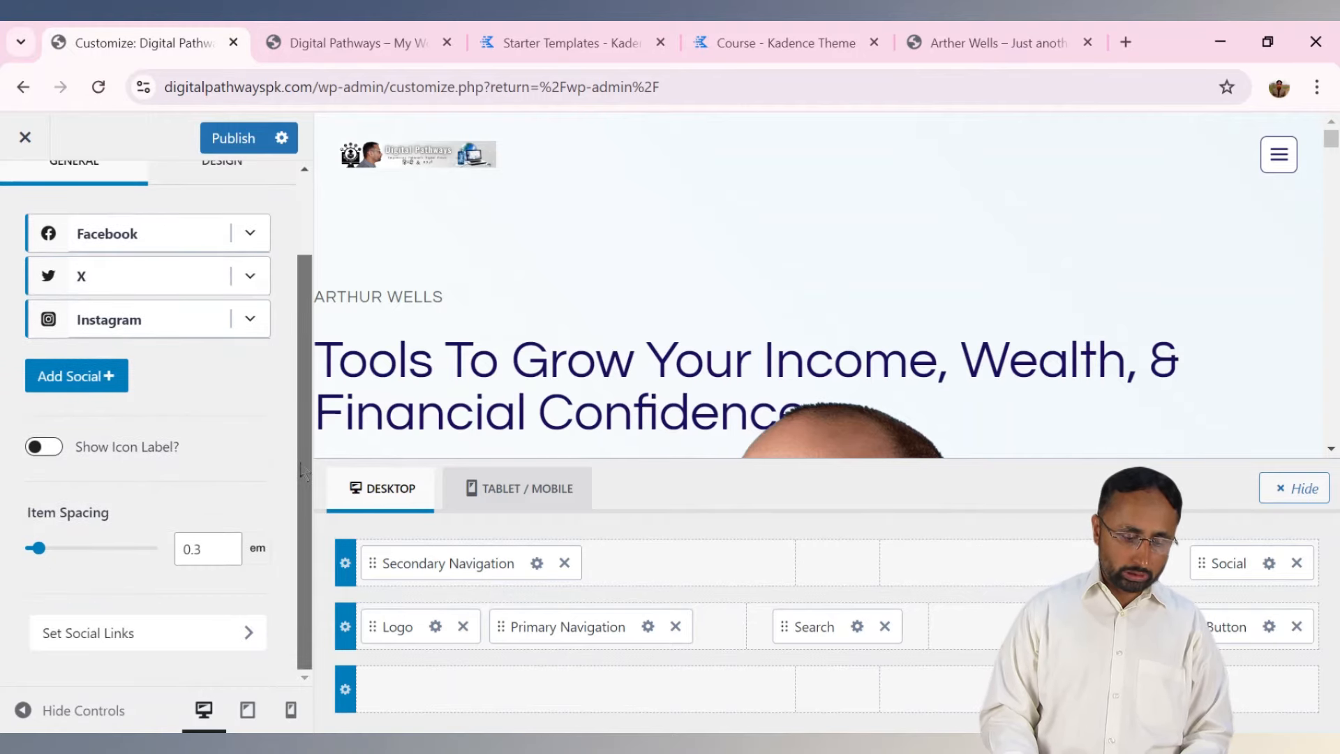
left_click(219, 634)
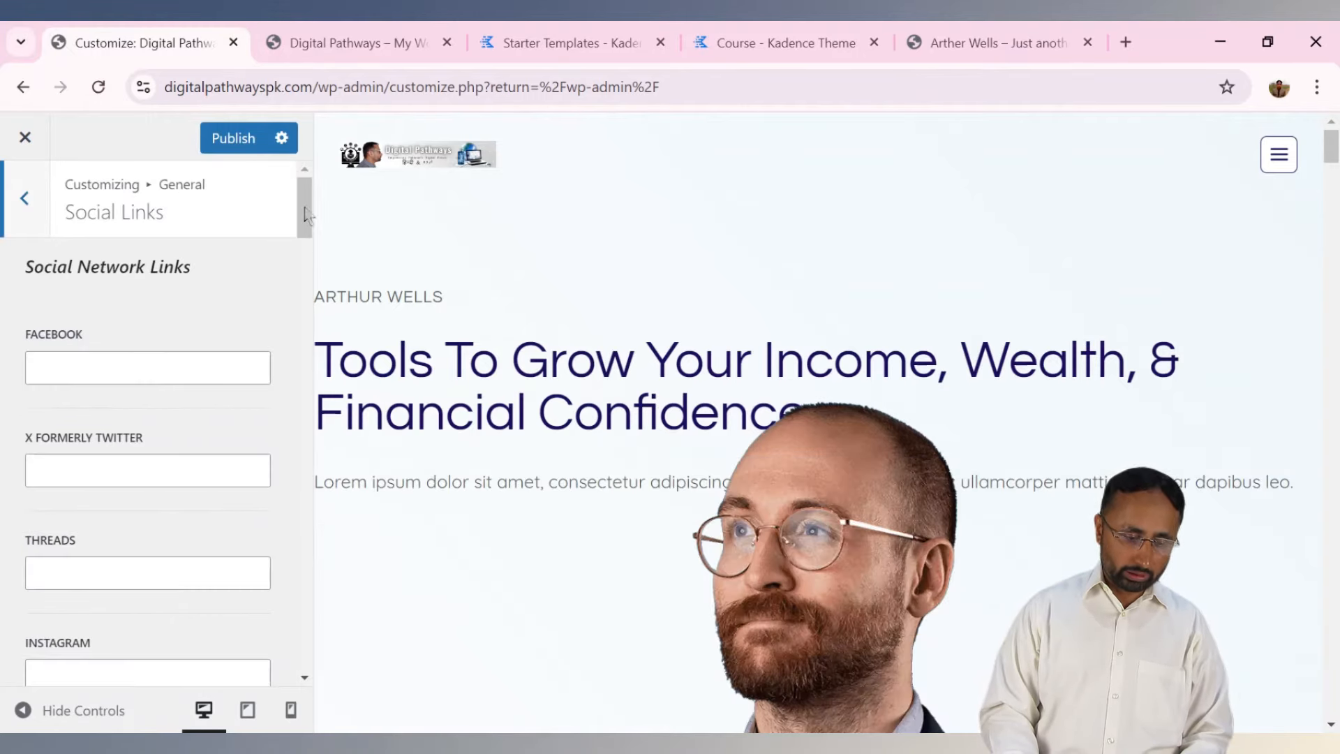
left_click(161, 368)
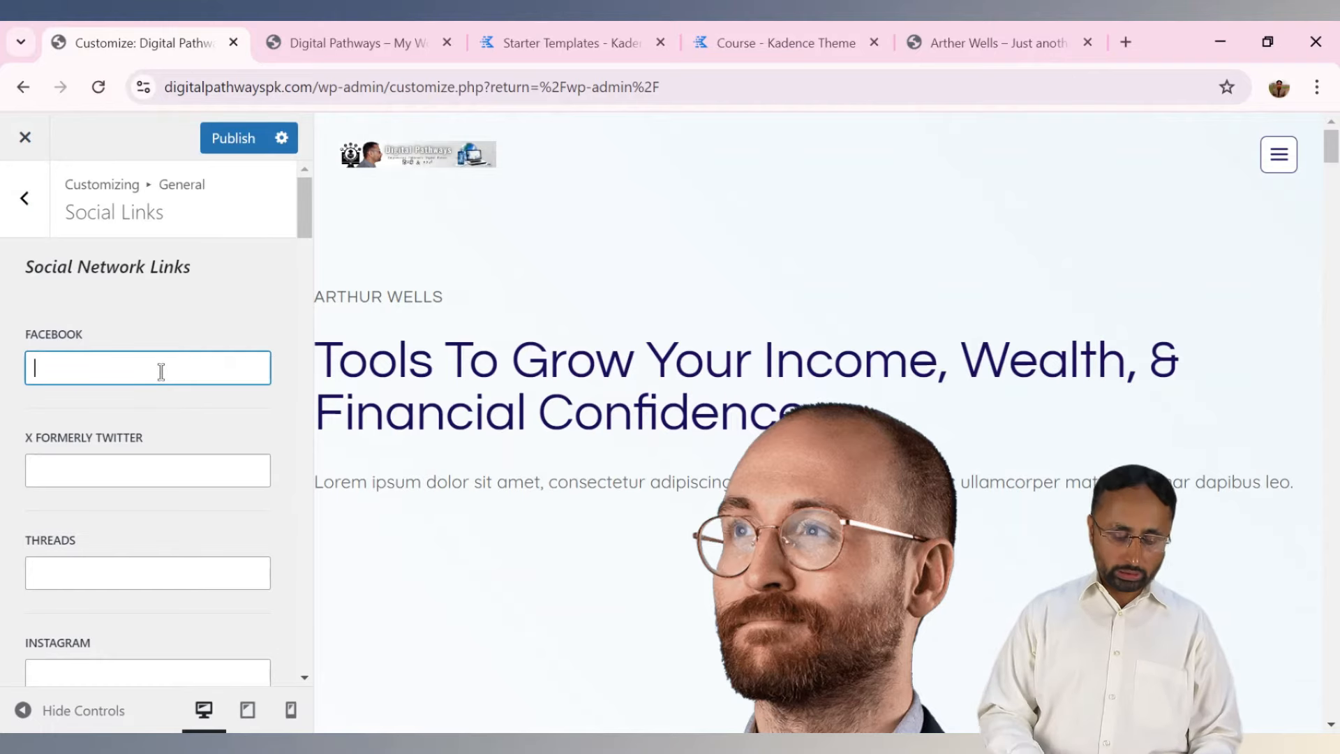
left_click(152, 457)
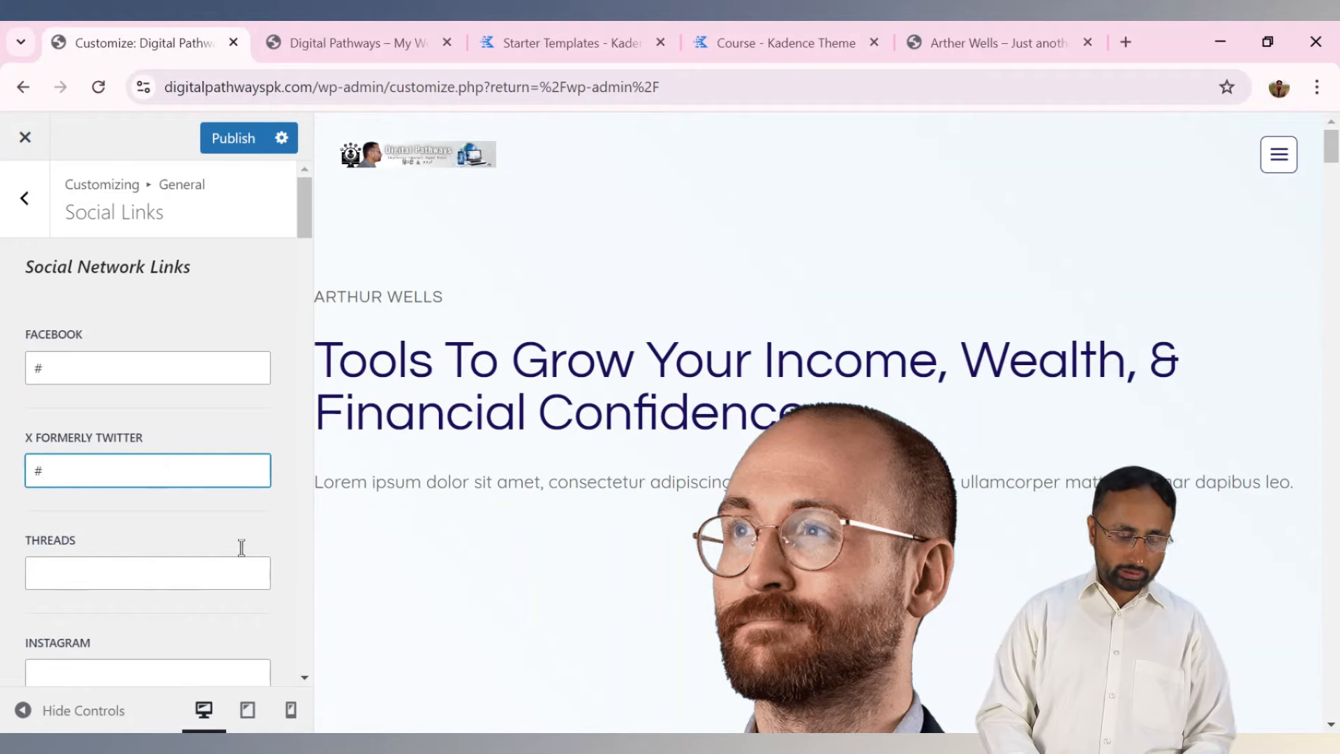
left_click_drag(306, 236, 315, 366)
left_click_drag(312, 382, 311, 225)
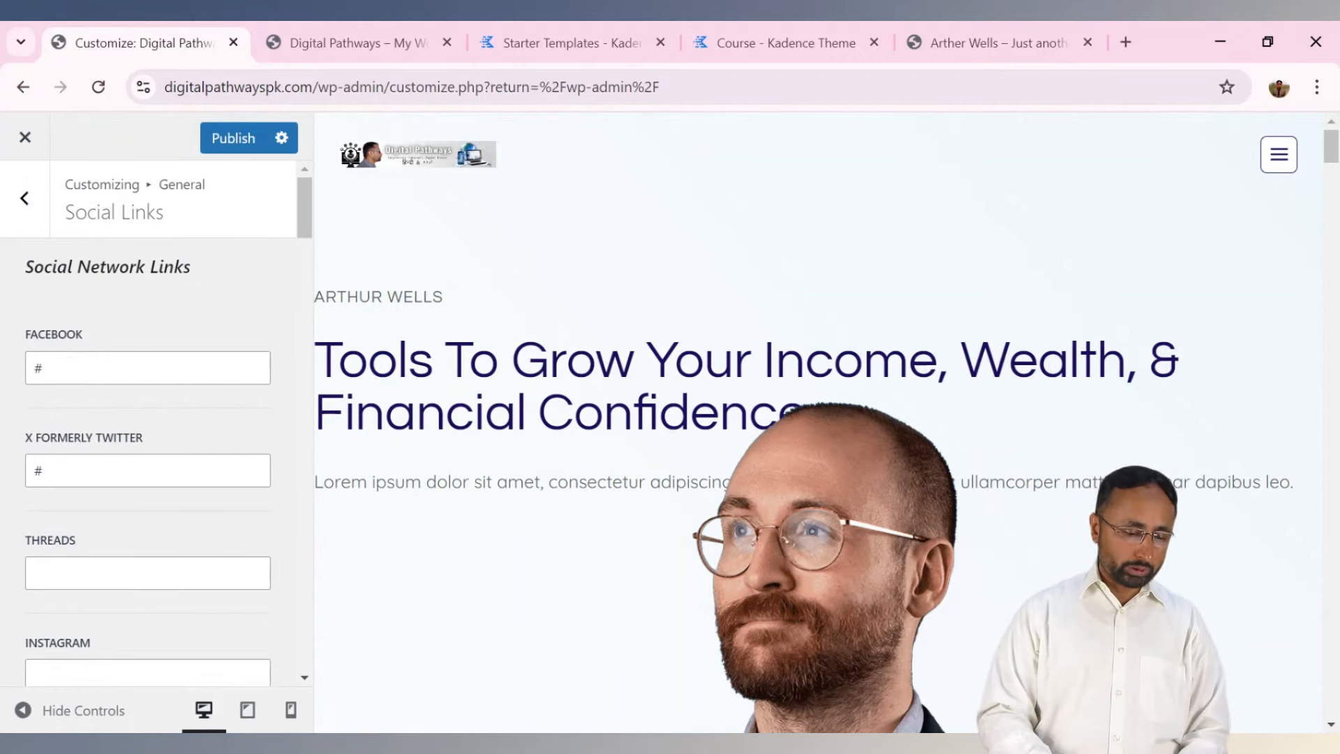
Back out of General and Header to open the Footer builder, then scroll the preview down to the footer.
left_click(27, 206)
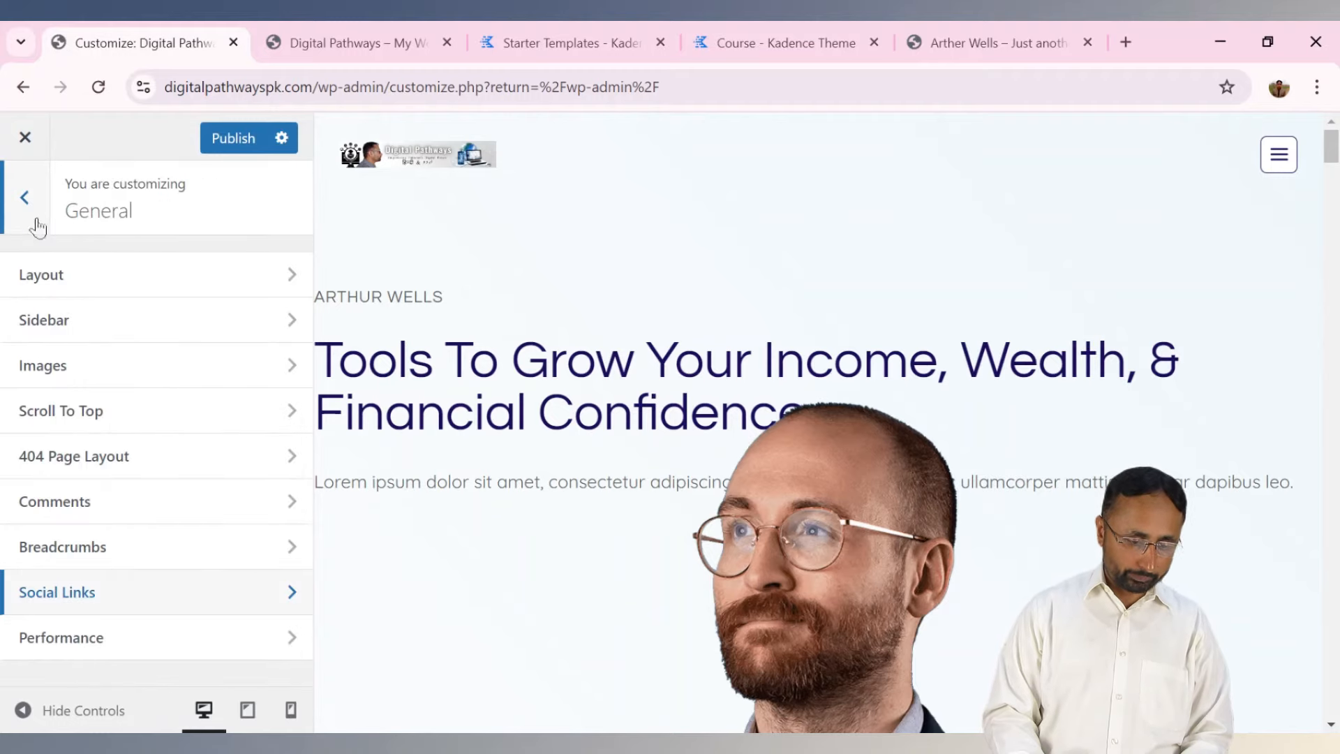
left_click(63, 294)
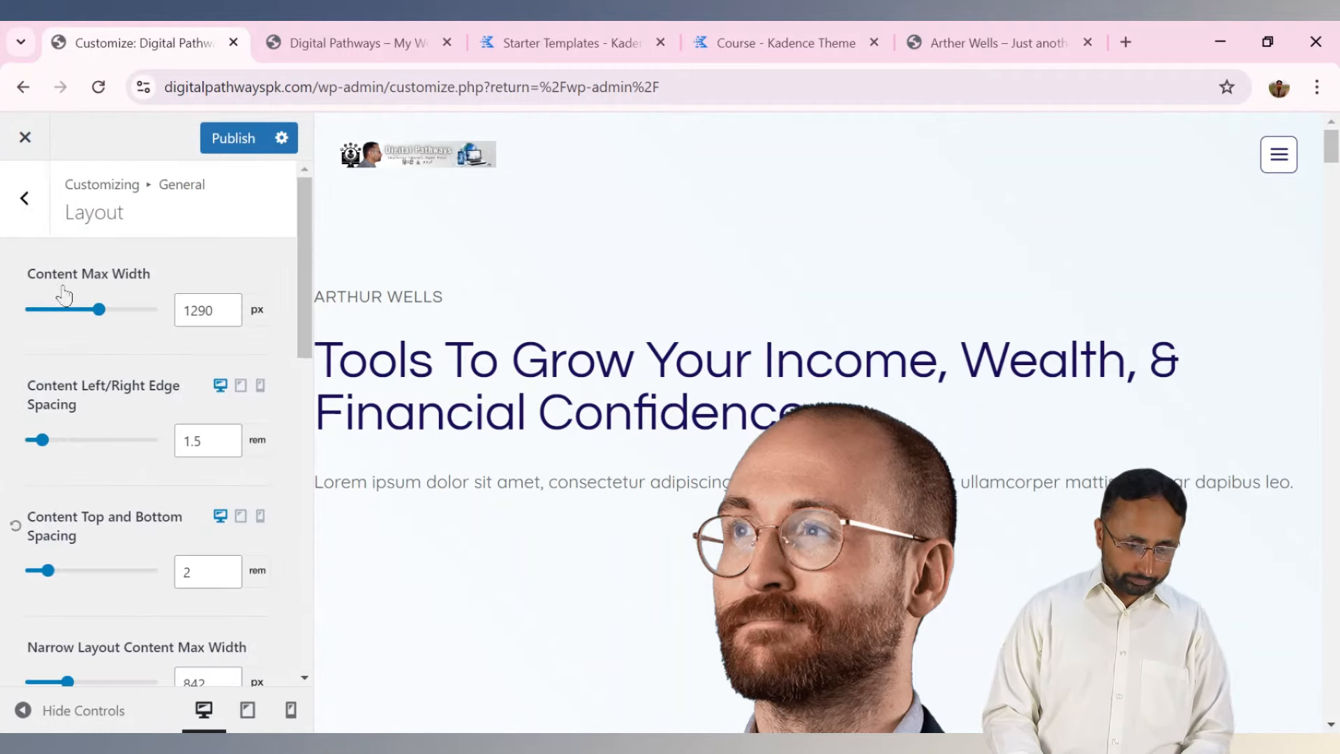
left_click(38, 203)
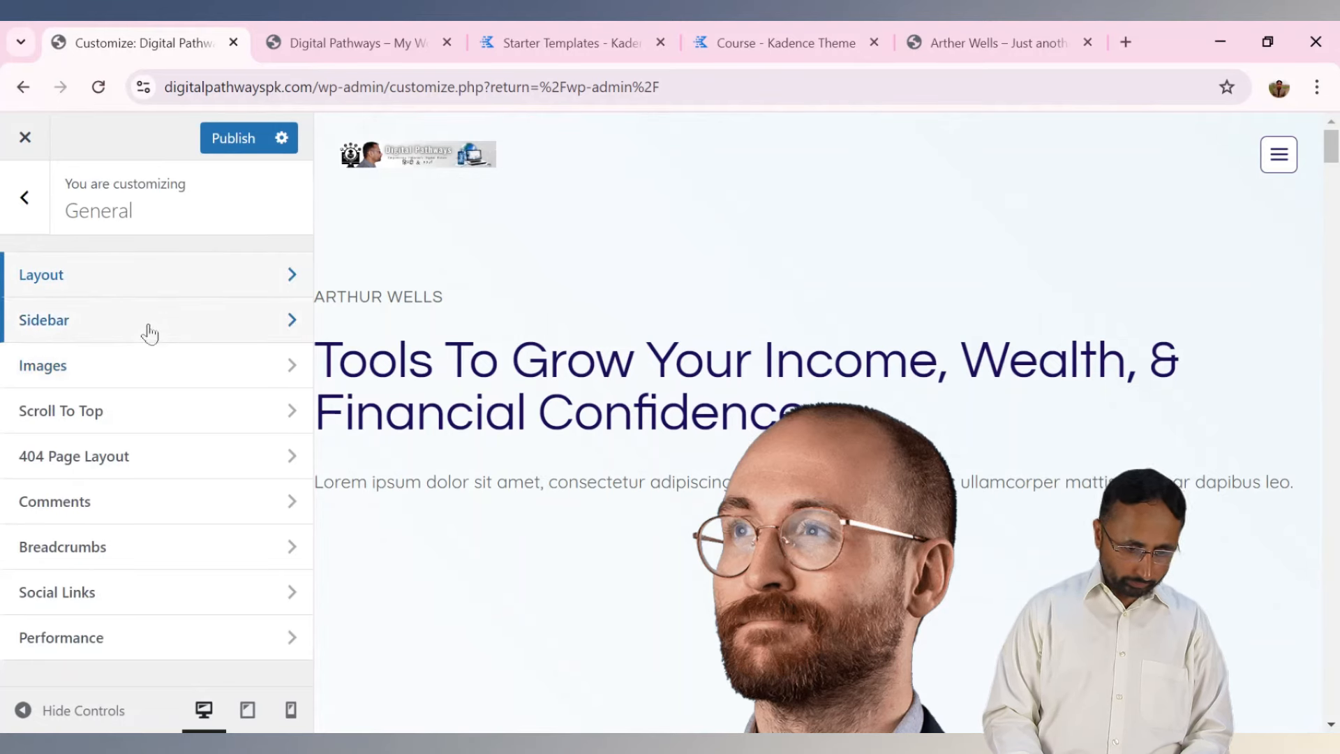
left_click(25, 201)
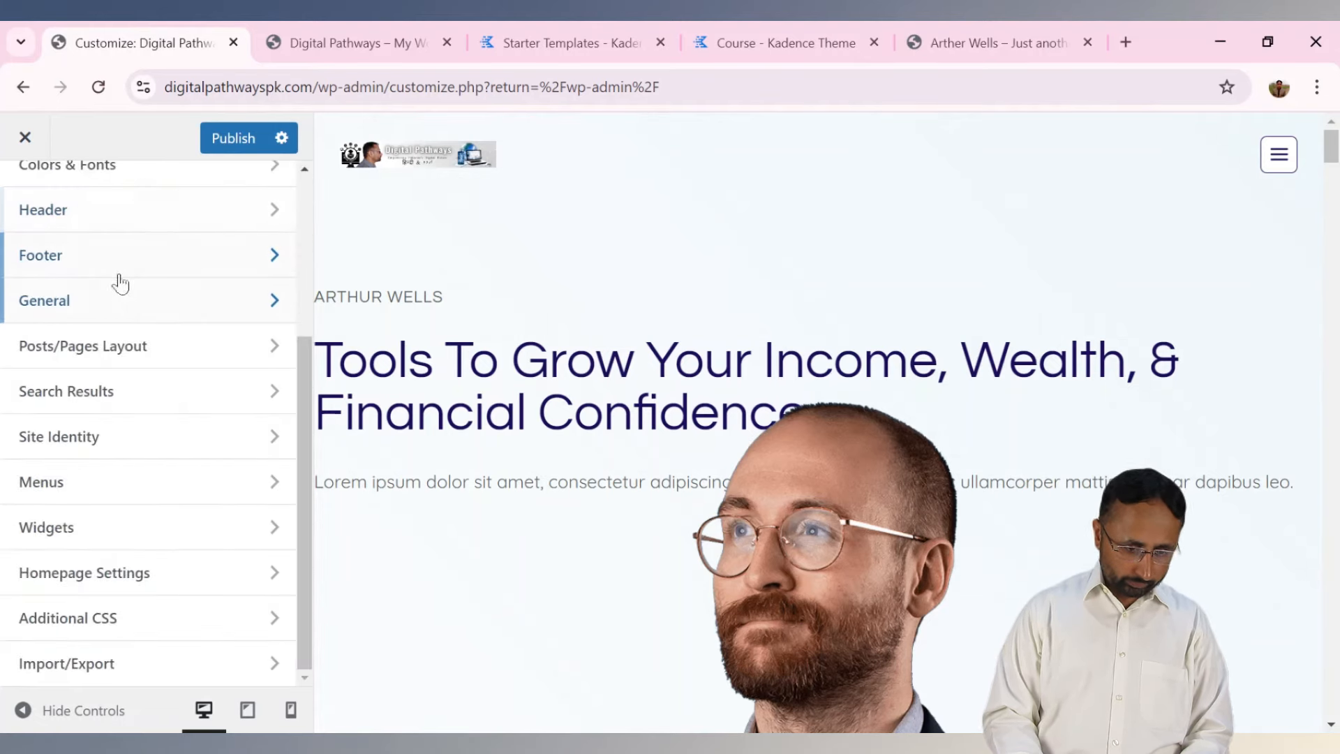
left_click(128, 227)
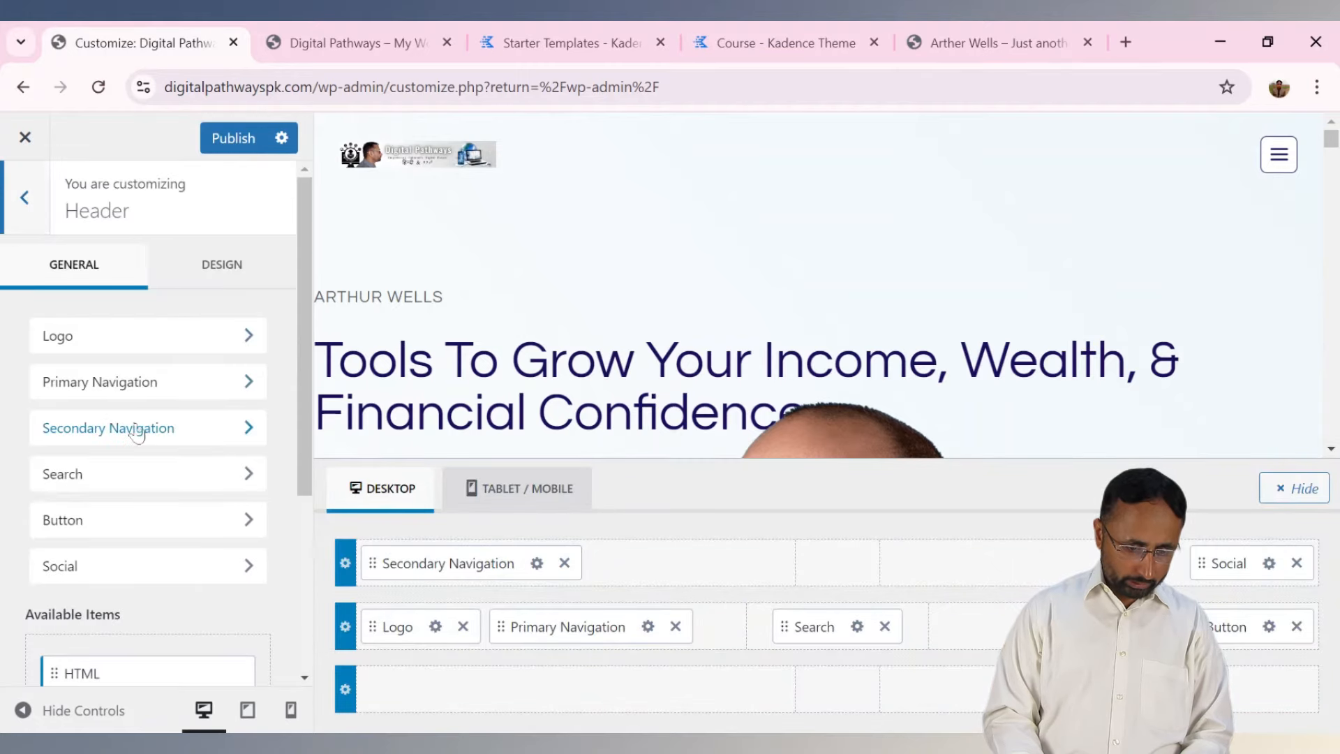
left_click(25, 202)
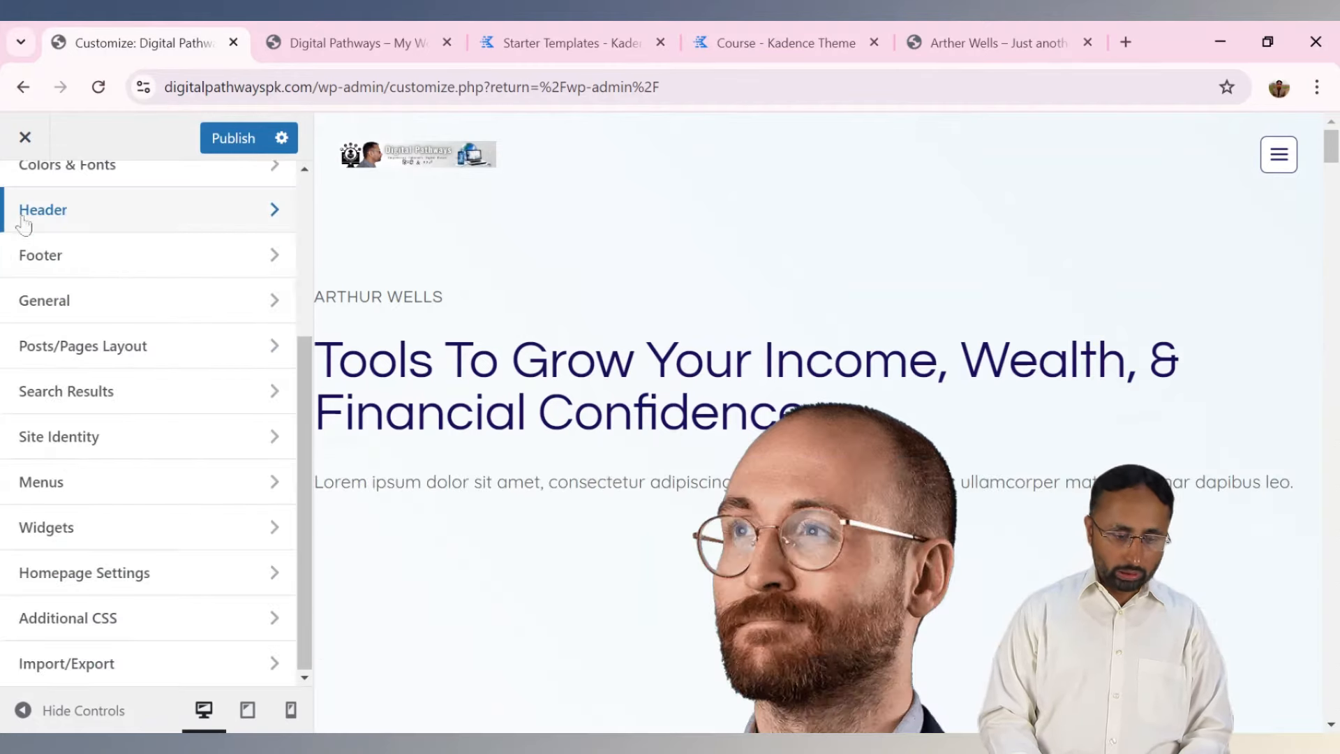
left_click(162, 260)
left_click_drag(1331, 132, 1331, 488)
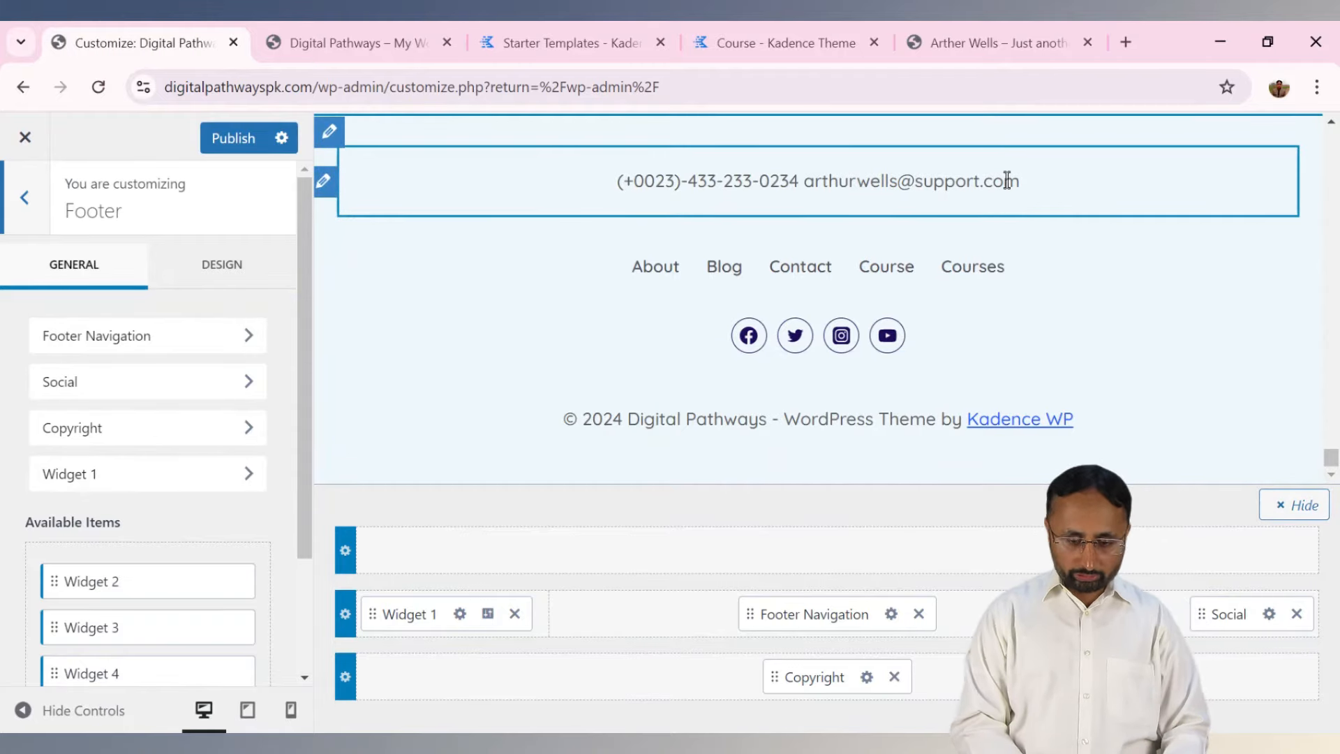
left_click(342, 43)
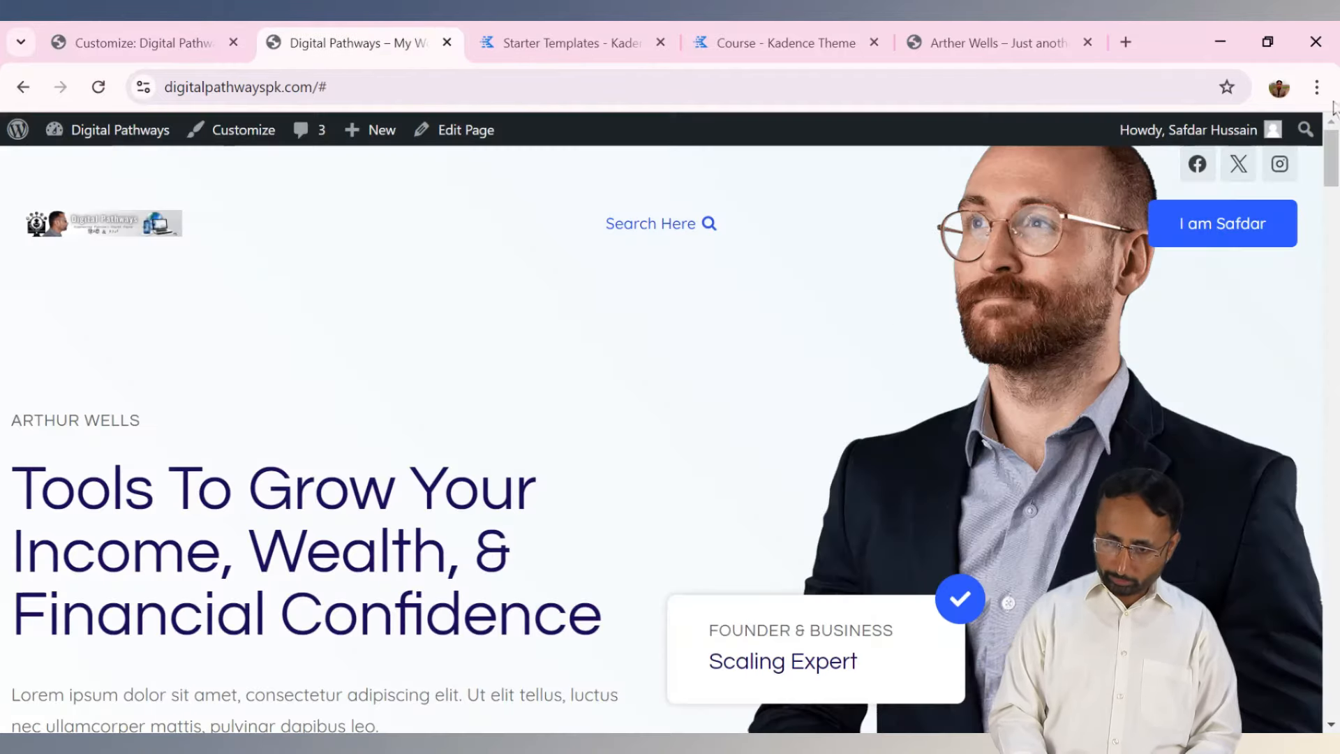
left_click_drag(1330, 157, 1335, 660)
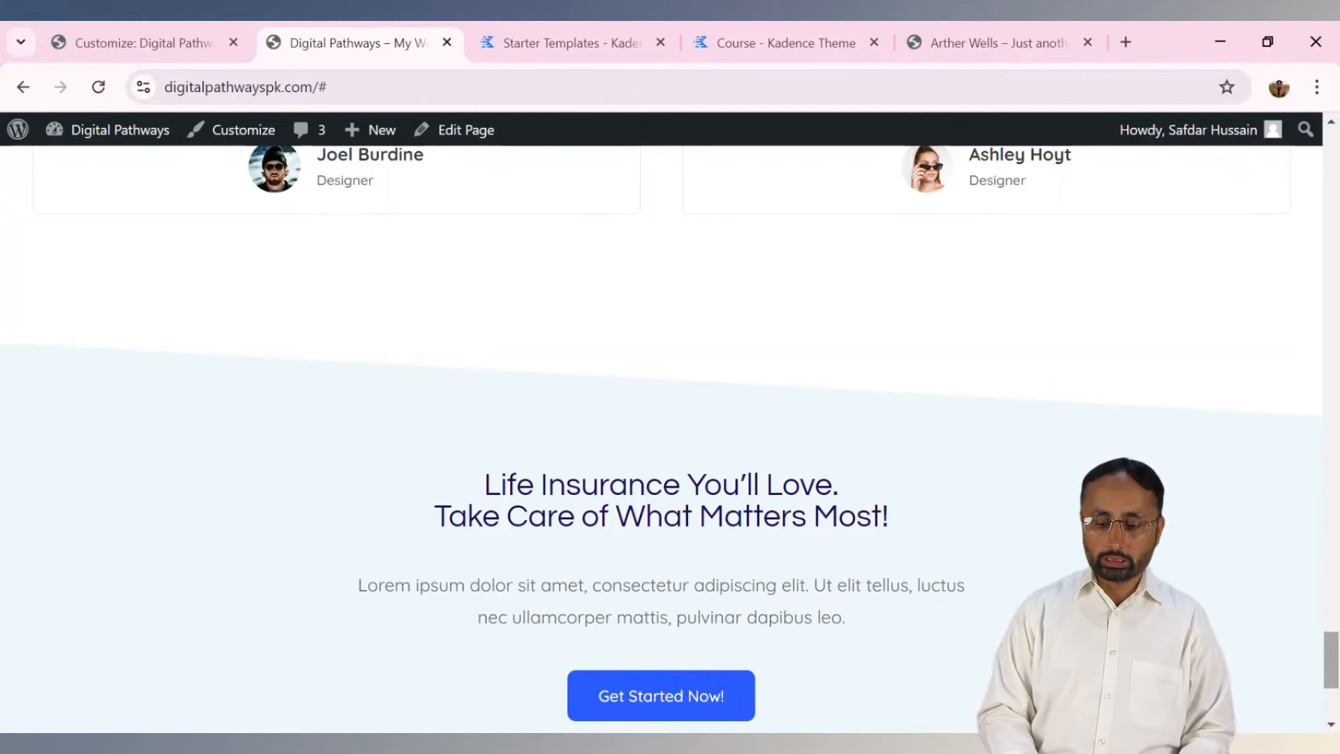
scroll(661, 432, "down", 4)
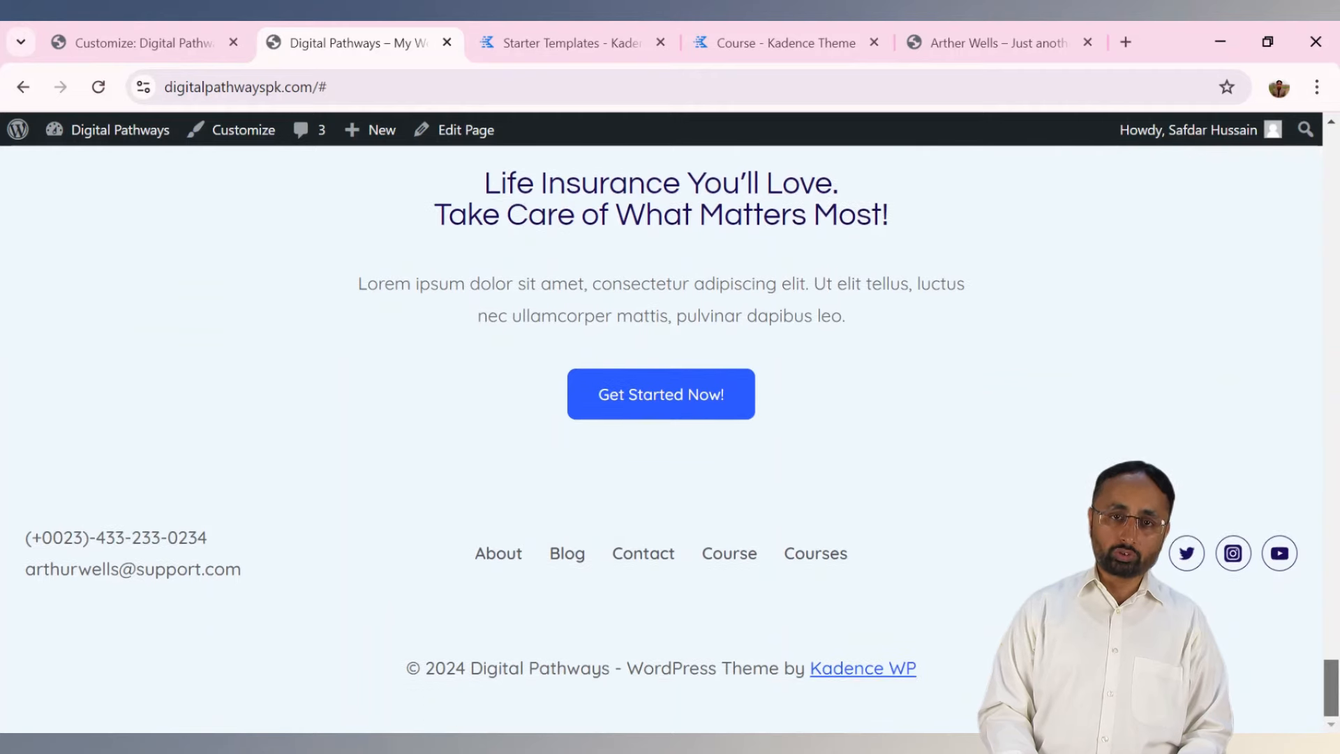
scroll(786, 272, "up", 1)
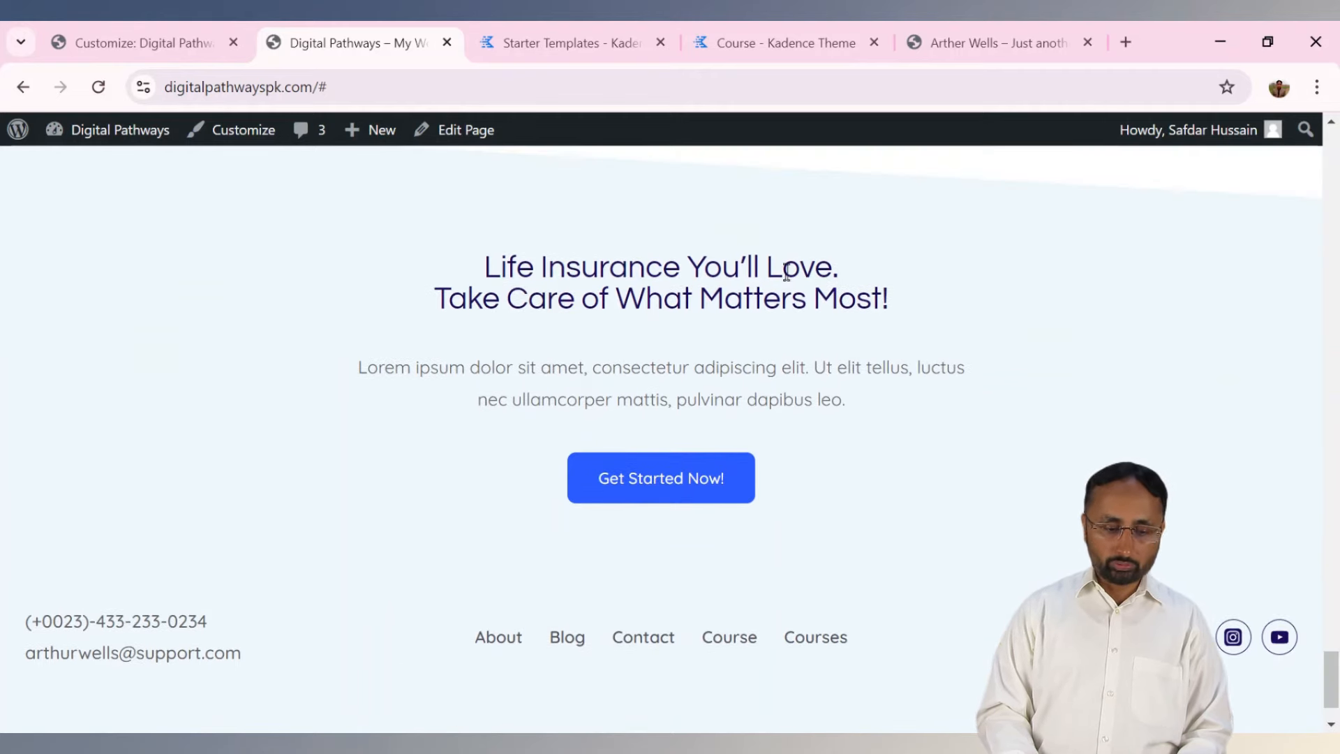
left_click(209, 31)
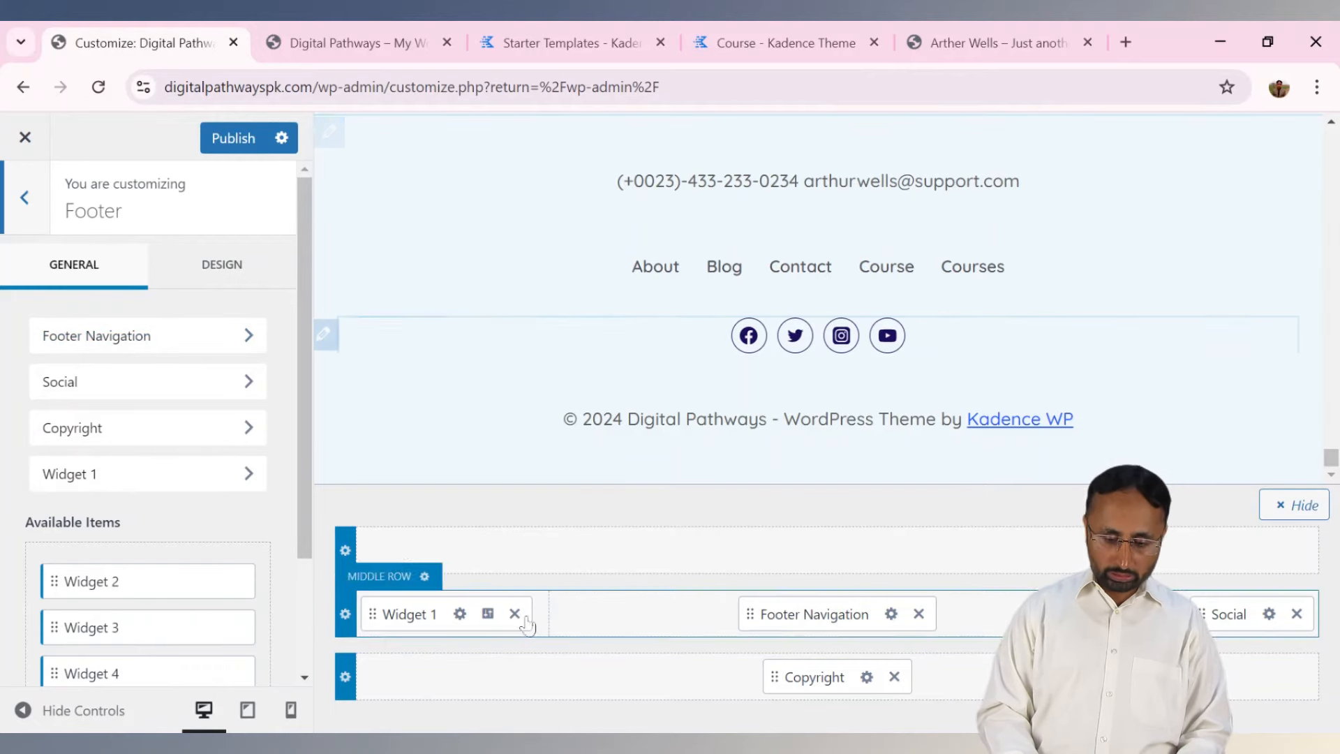
Dismiss the block widgets guide, check the footer on the live site, then leave Footer 1.
left_click(460, 614)
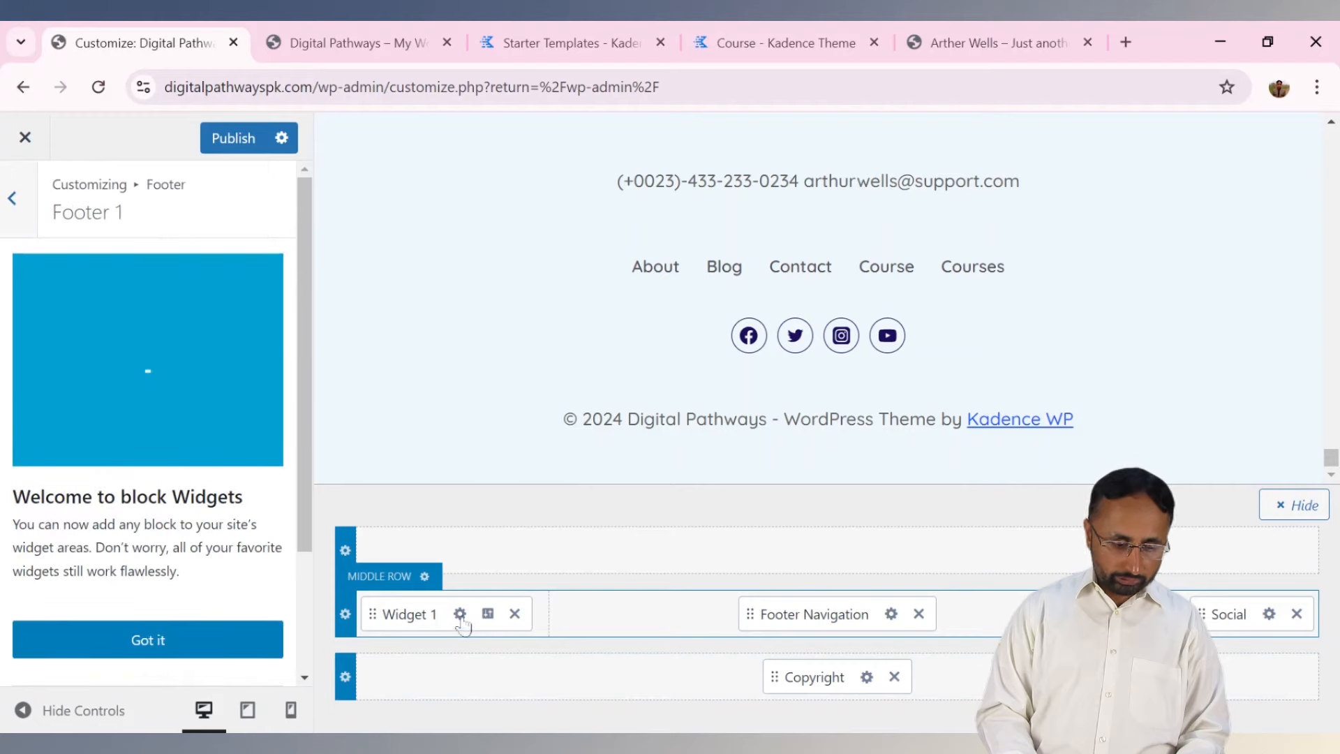
left_click(175, 638)
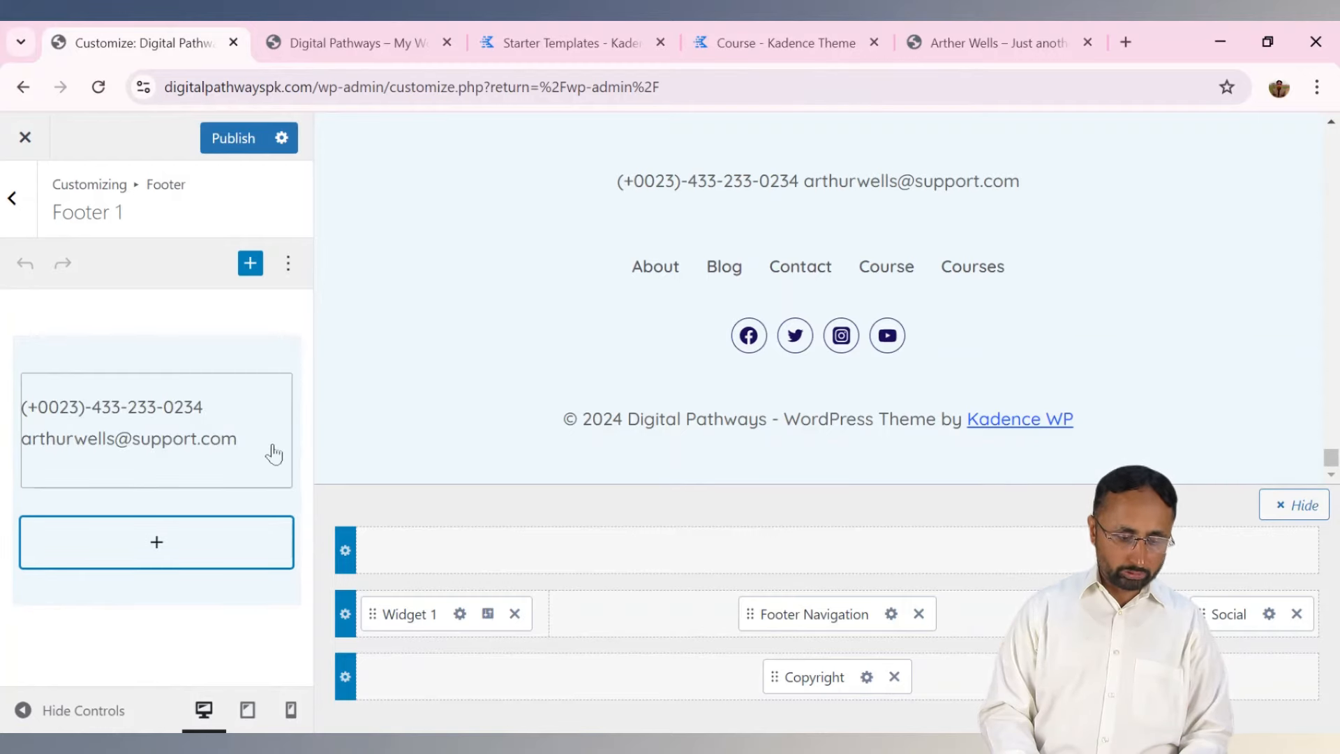
left_click(601, 31)
left_click(386, 35)
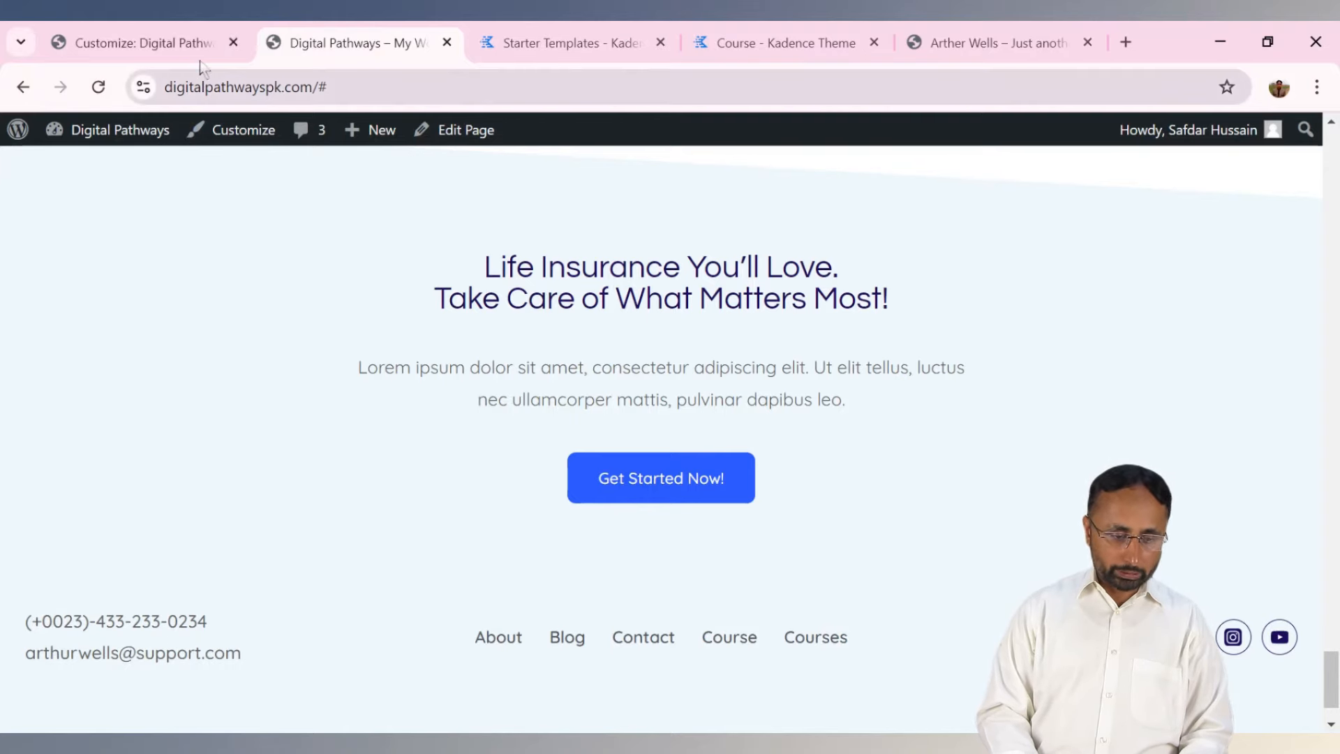
left_click(183, 48)
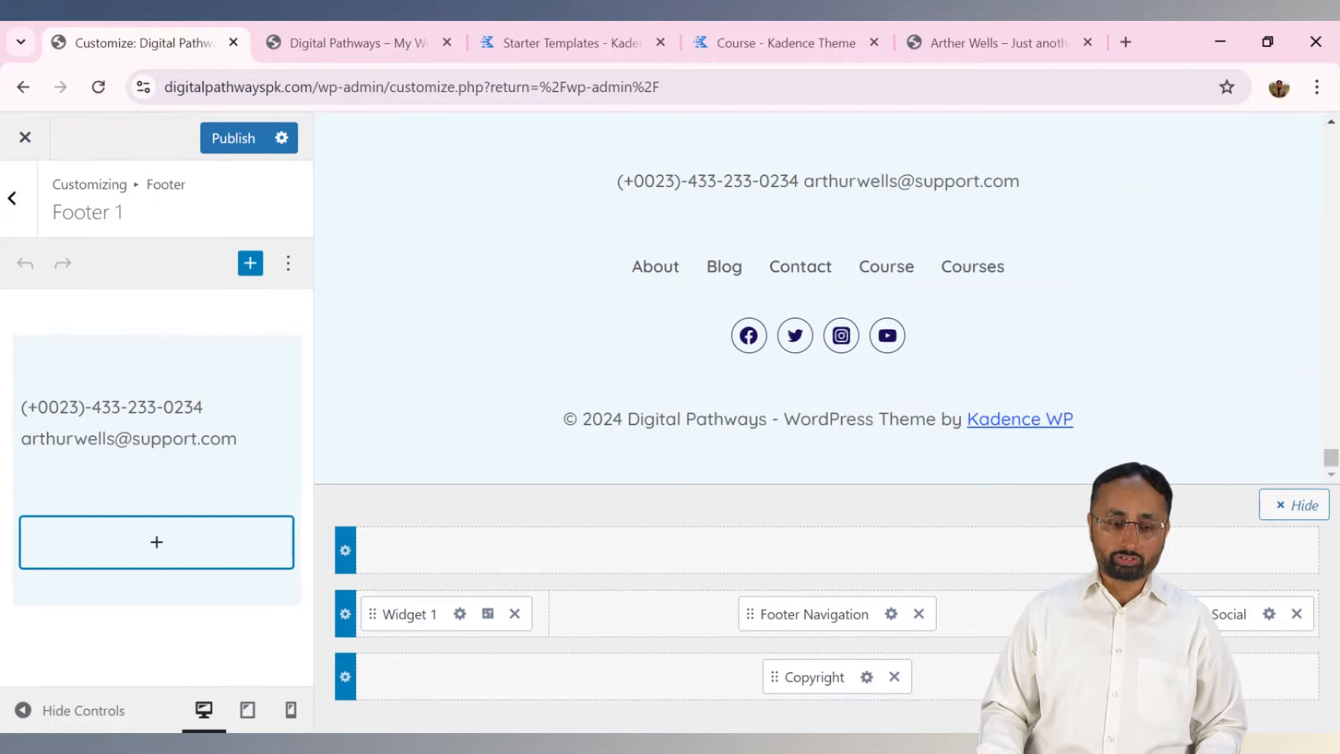
left_click(12, 200)
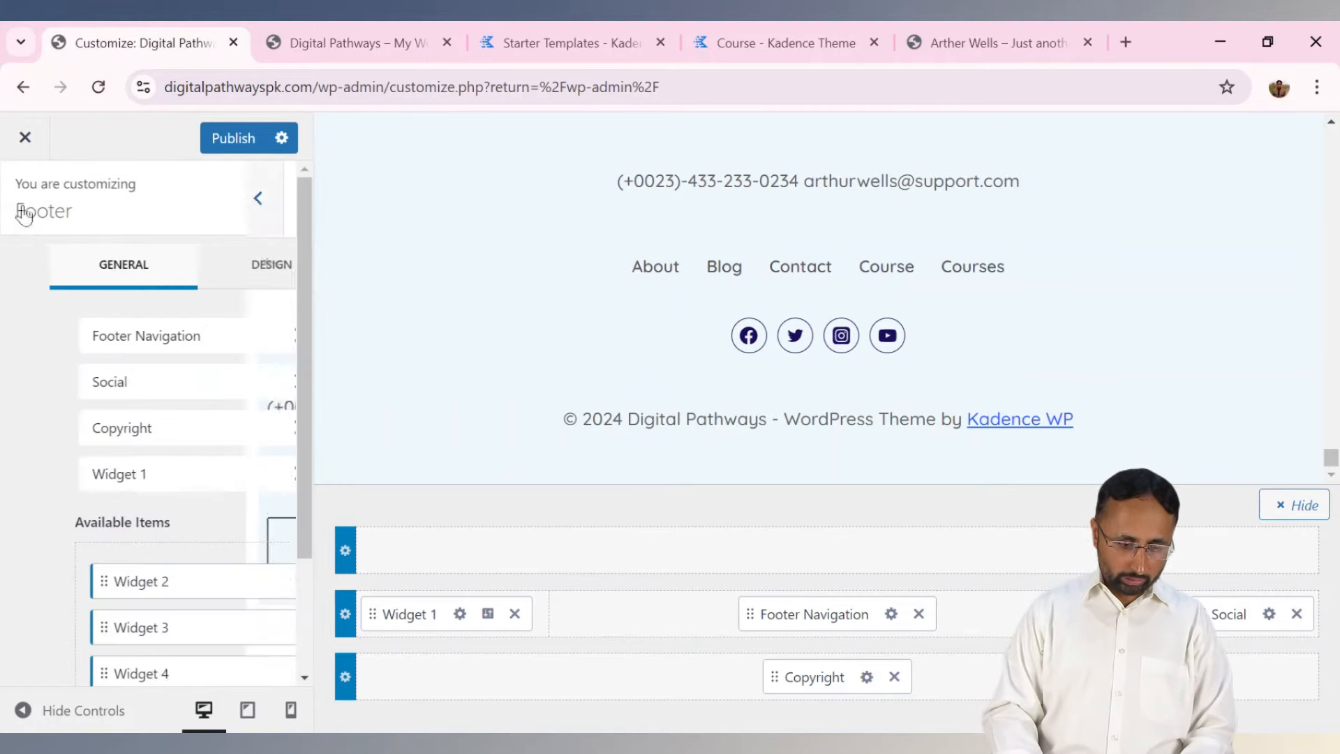
Compare Footer Navigation with the live site, then open the Copyright item's HTML text.
left_click(891, 620)
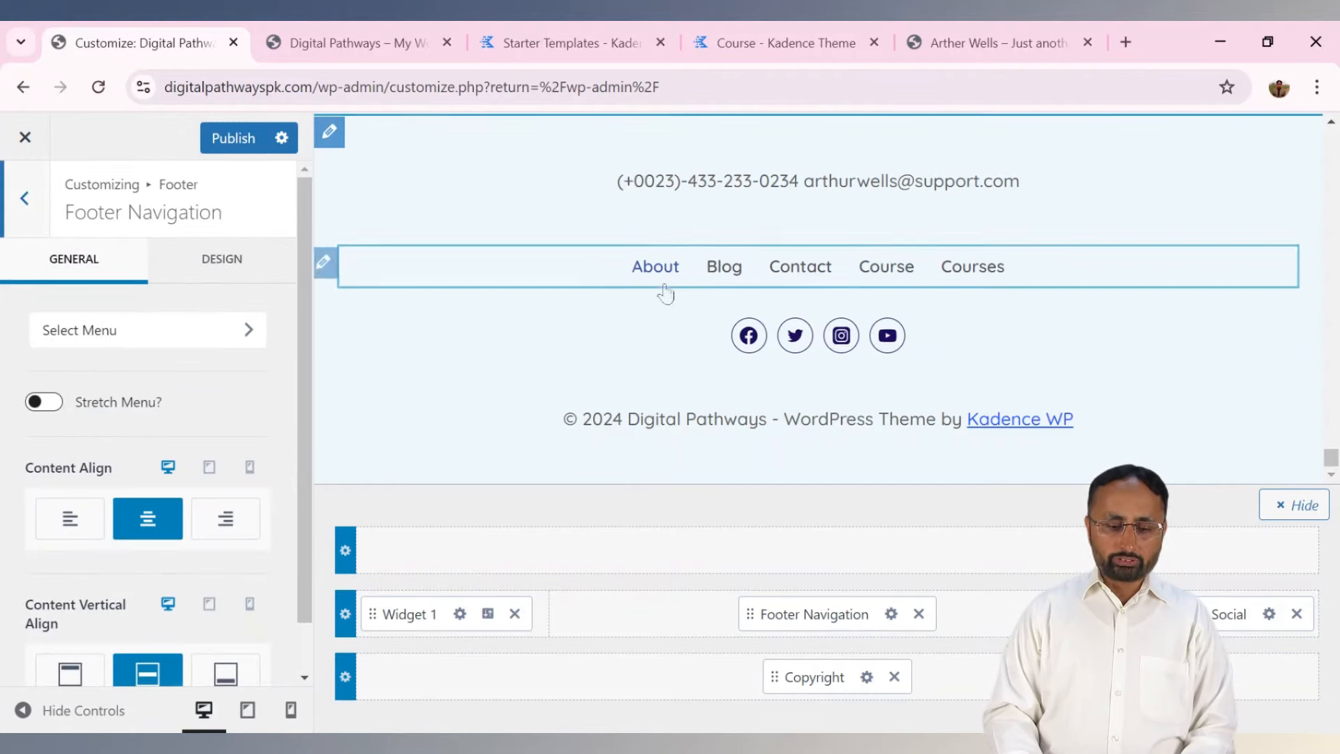
left_click(411, 40)
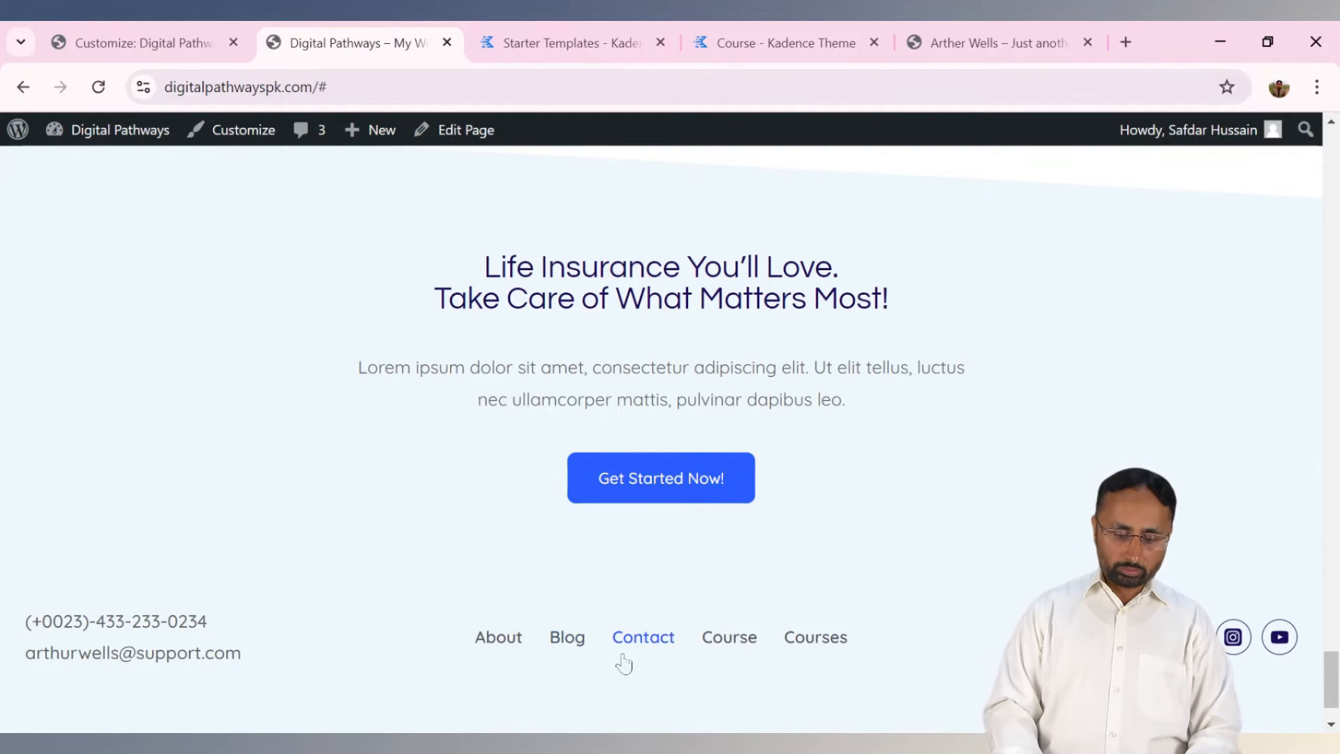
left_click(130, 47)
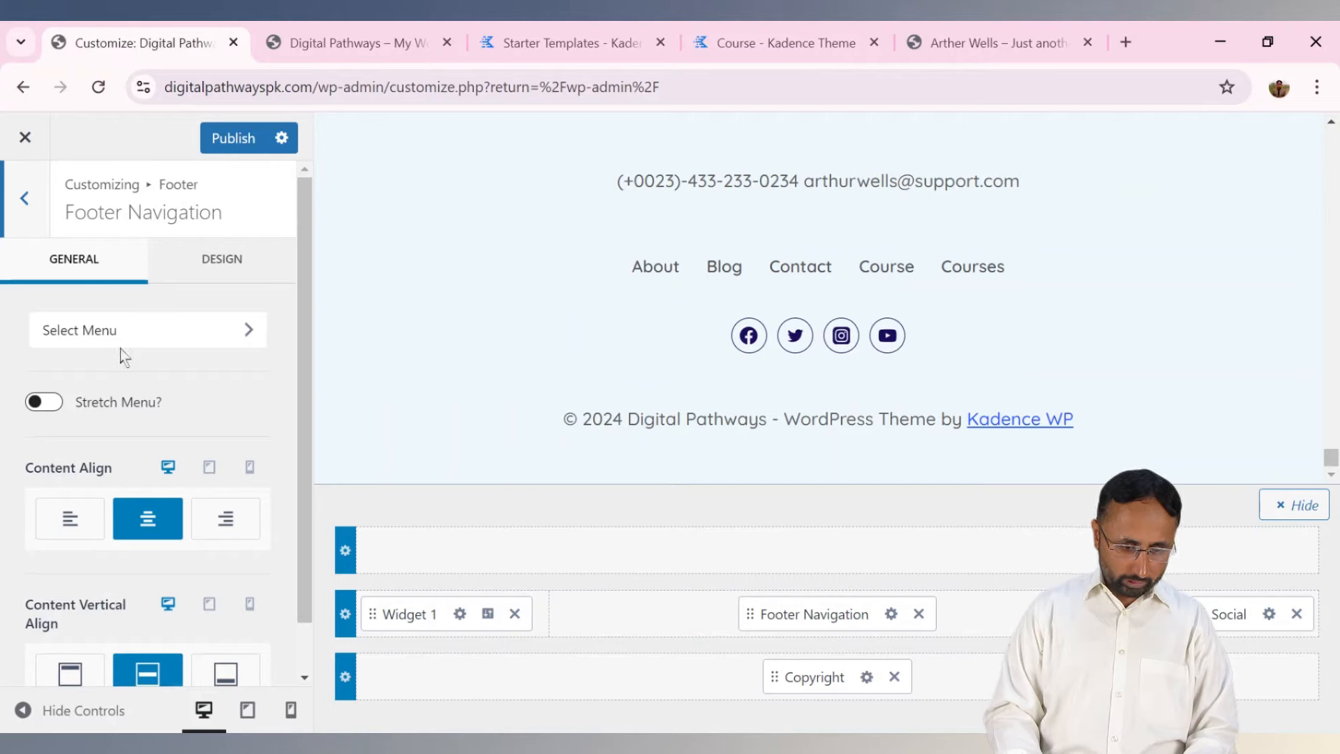
left_click(24, 221)
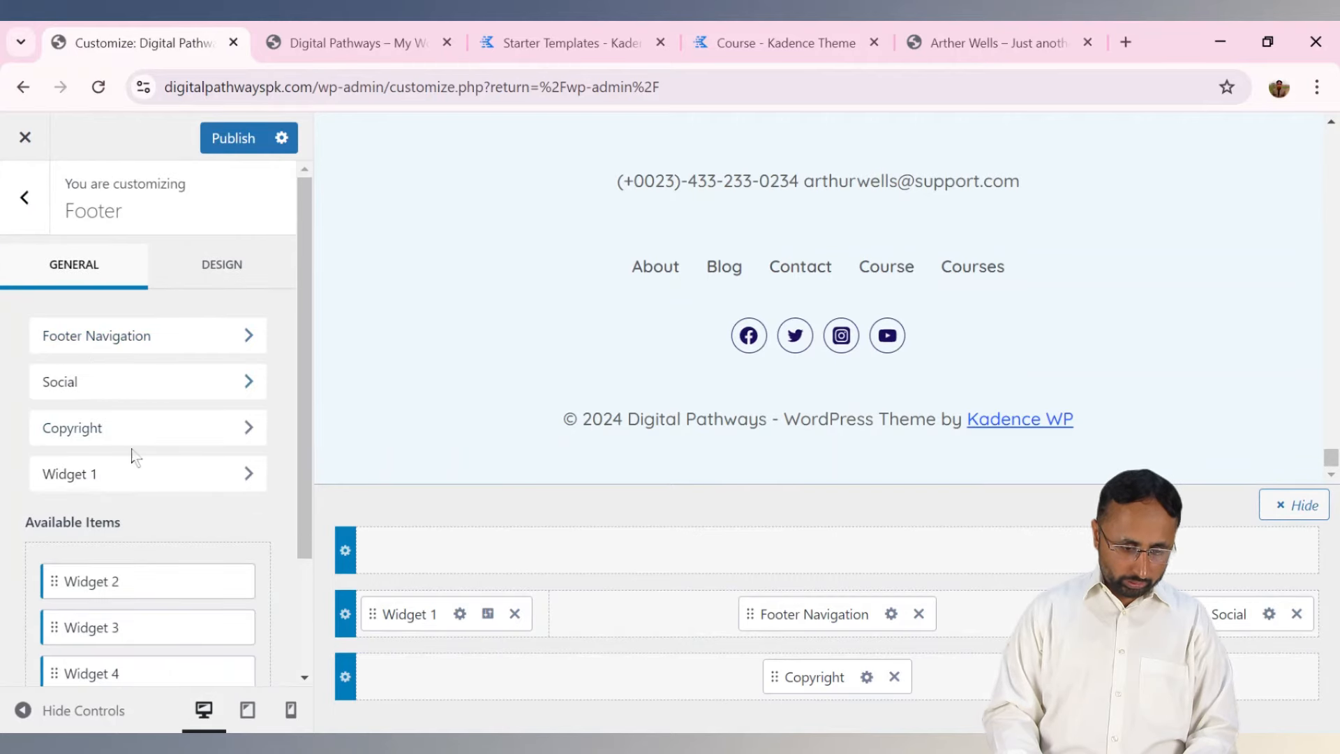
left_click(150, 437)
left_click(180, 437)
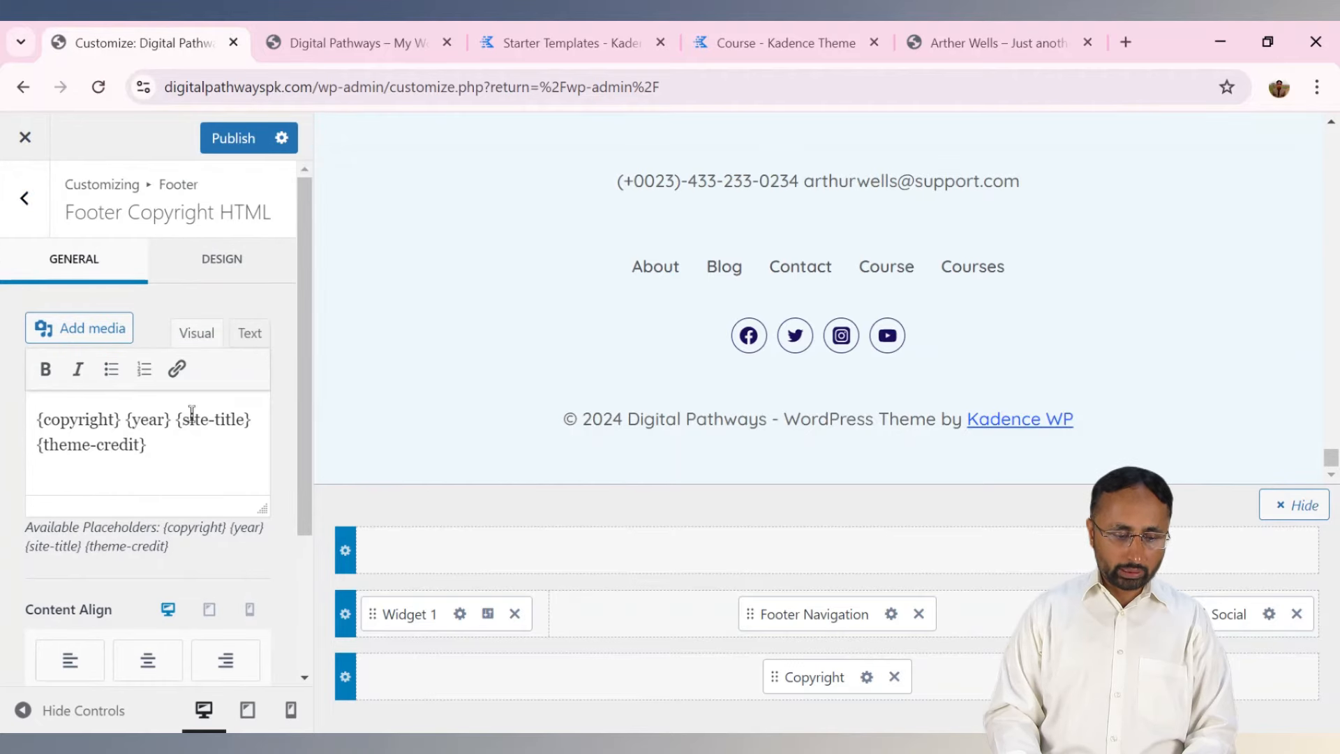
Delete the {theme-credit} placeholder from the Footer Copyright HTML text.
left_click(422, 38)
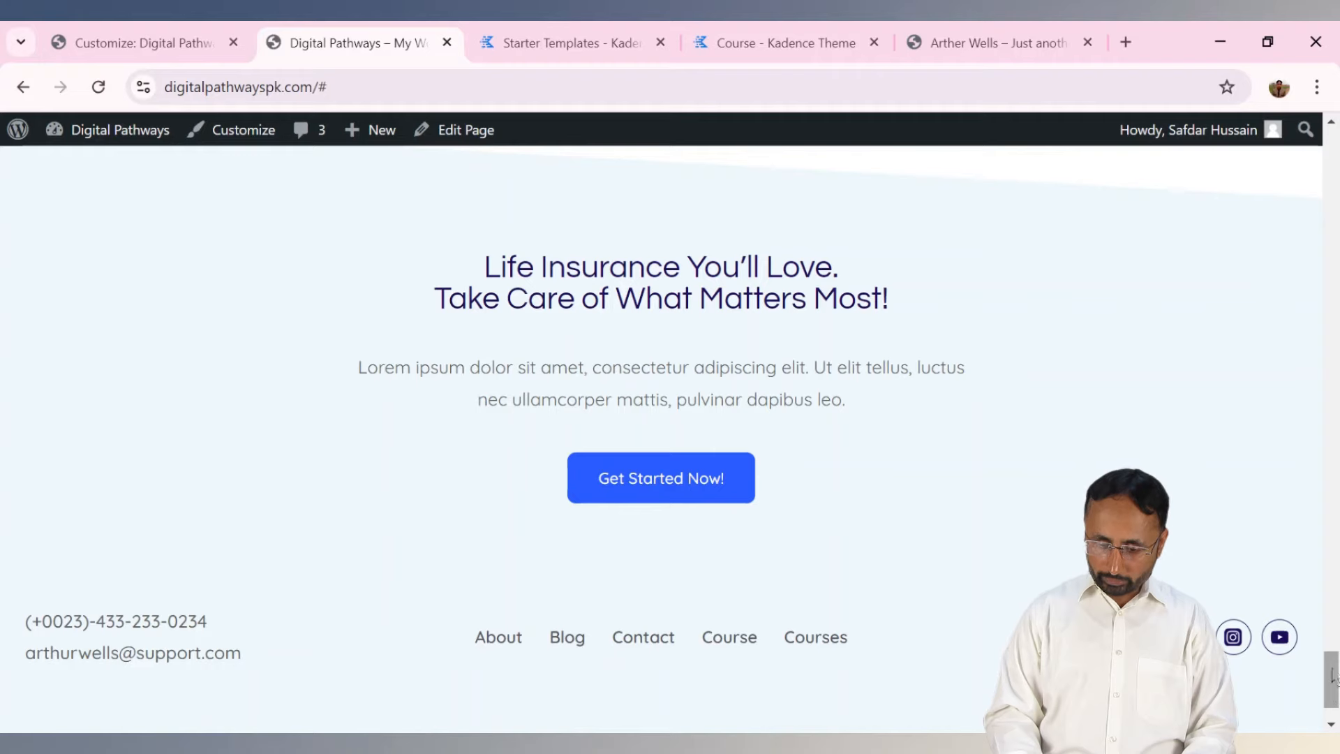
left_click_drag(1332, 675, 1333, 687)
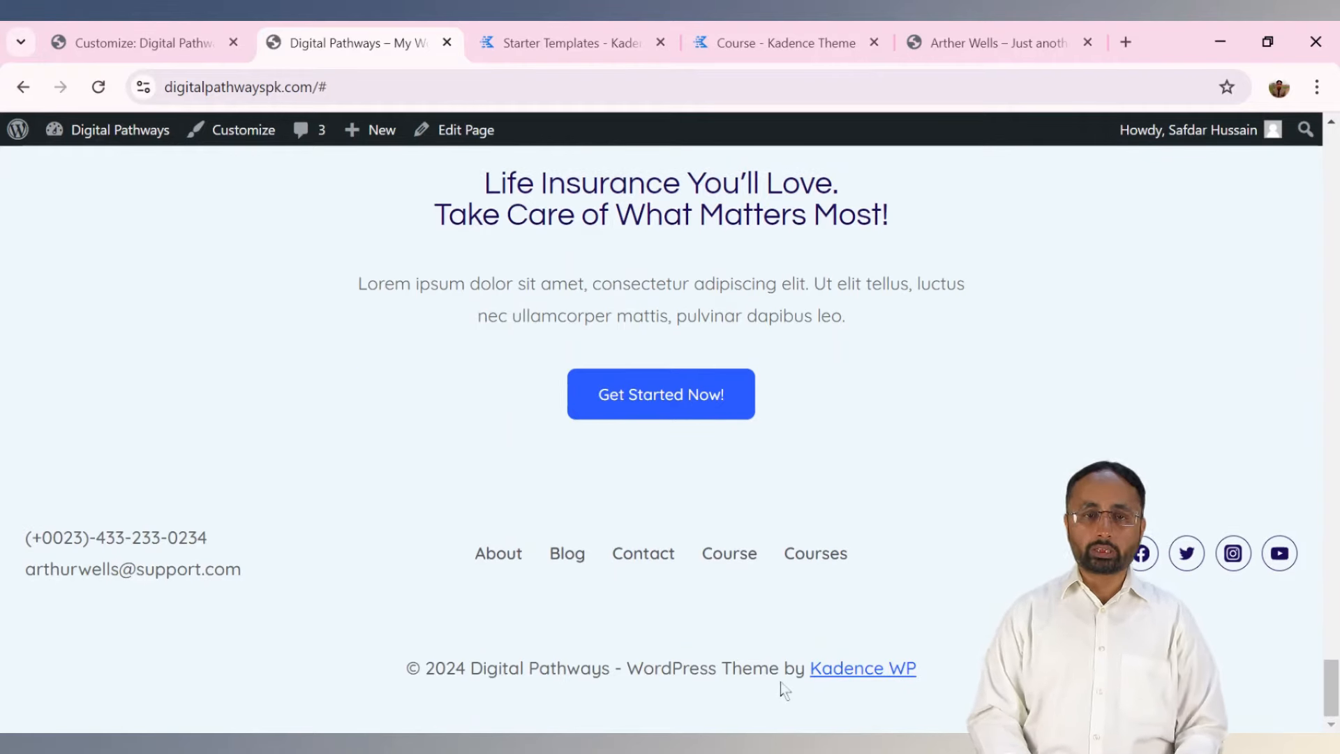
left_click(143, 43)
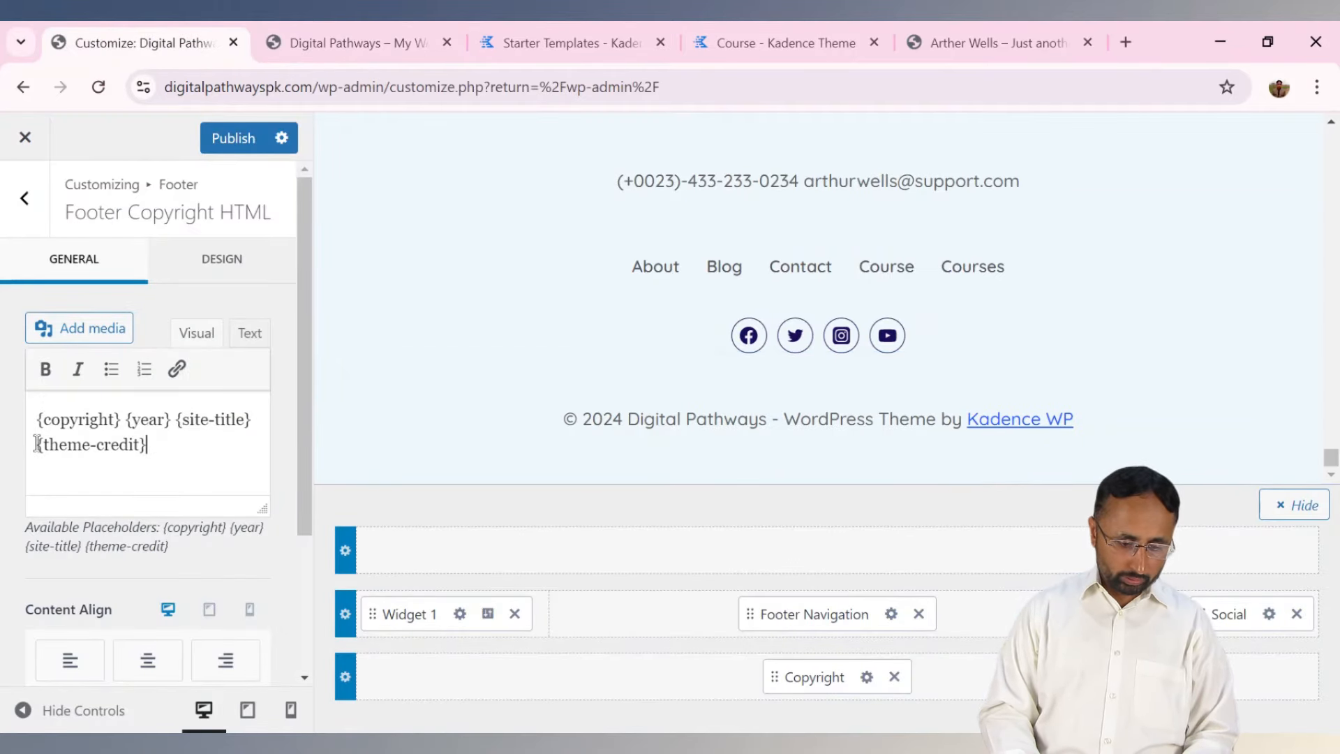
left_click_drag(37, 444, 148, 460)
key("BackSpace")
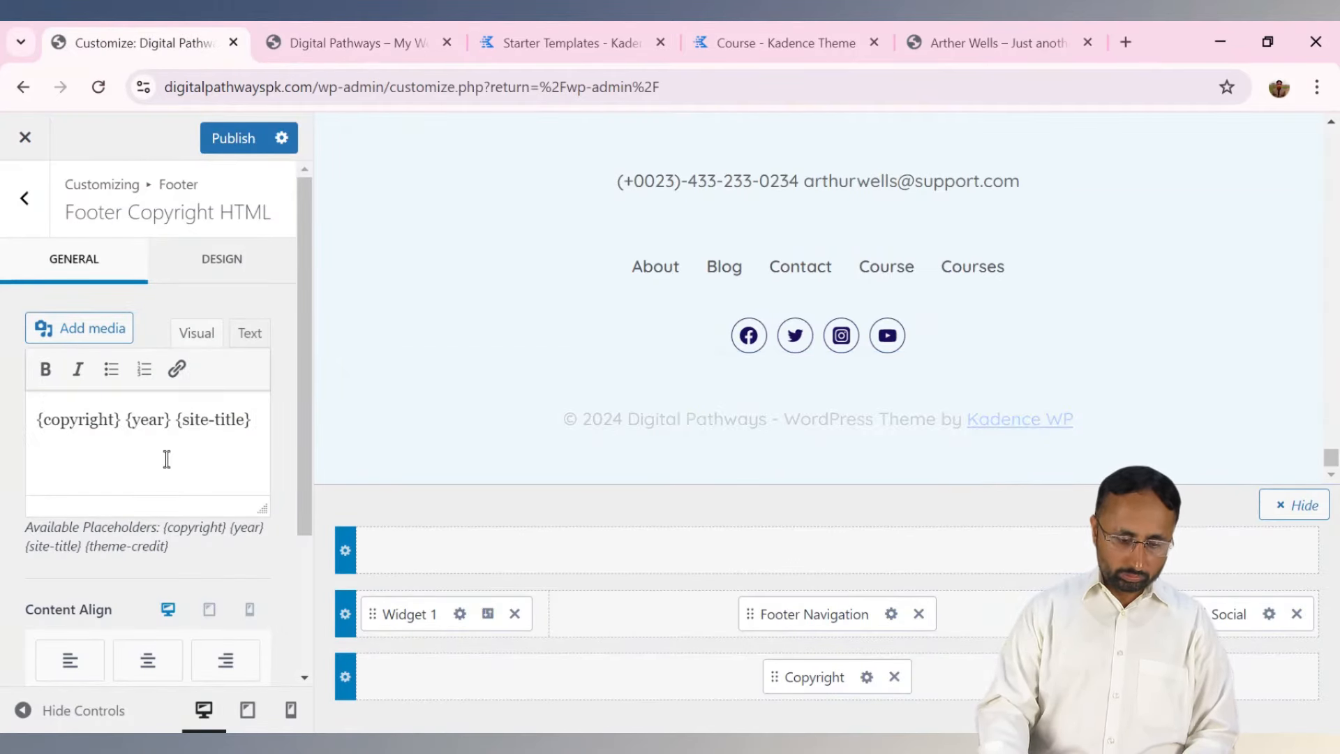
Match the © and {year} placeholders against '© 2024 Digital Pathways' on the live footer, then return to the Footer list.
left_click(401, 44)
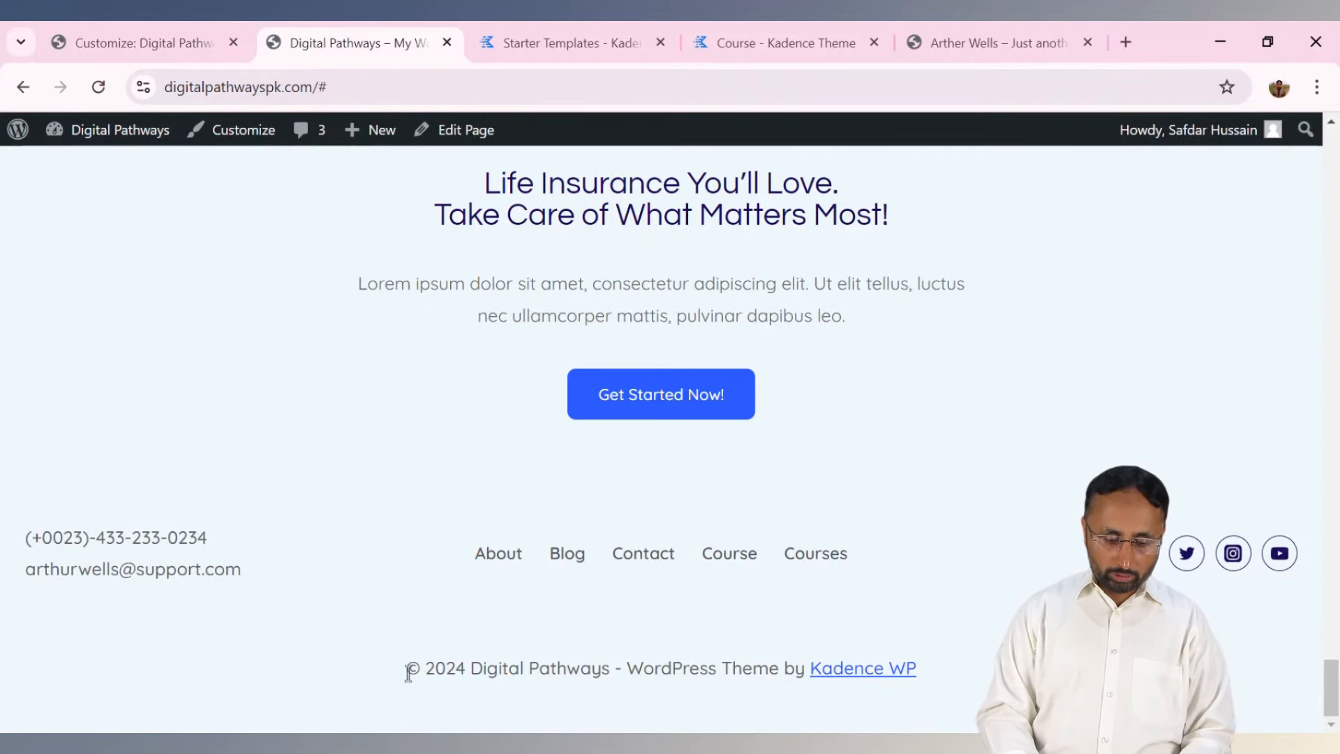
left_click_drag(407, 670, 420, 669)
left_click(185, 38)
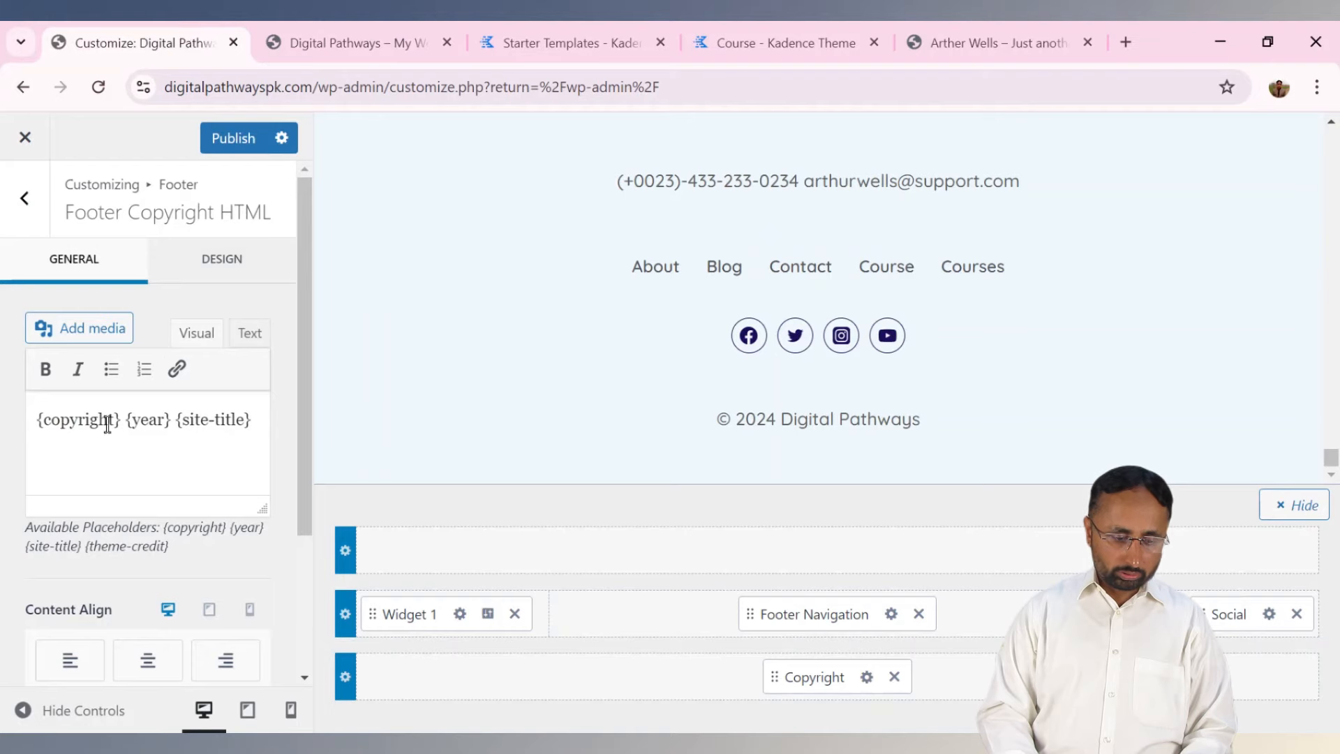
left_click_drag(125, 422, 165, 422)
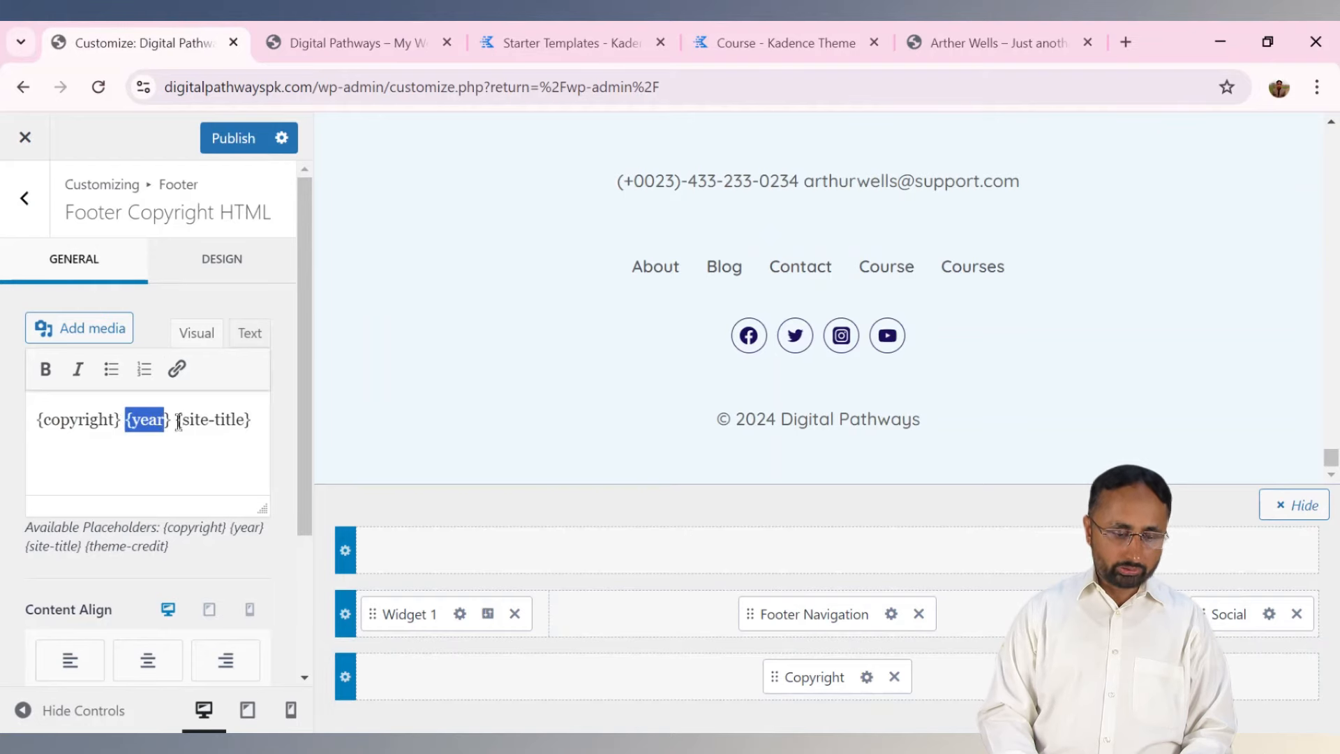
left_click(309, 38)
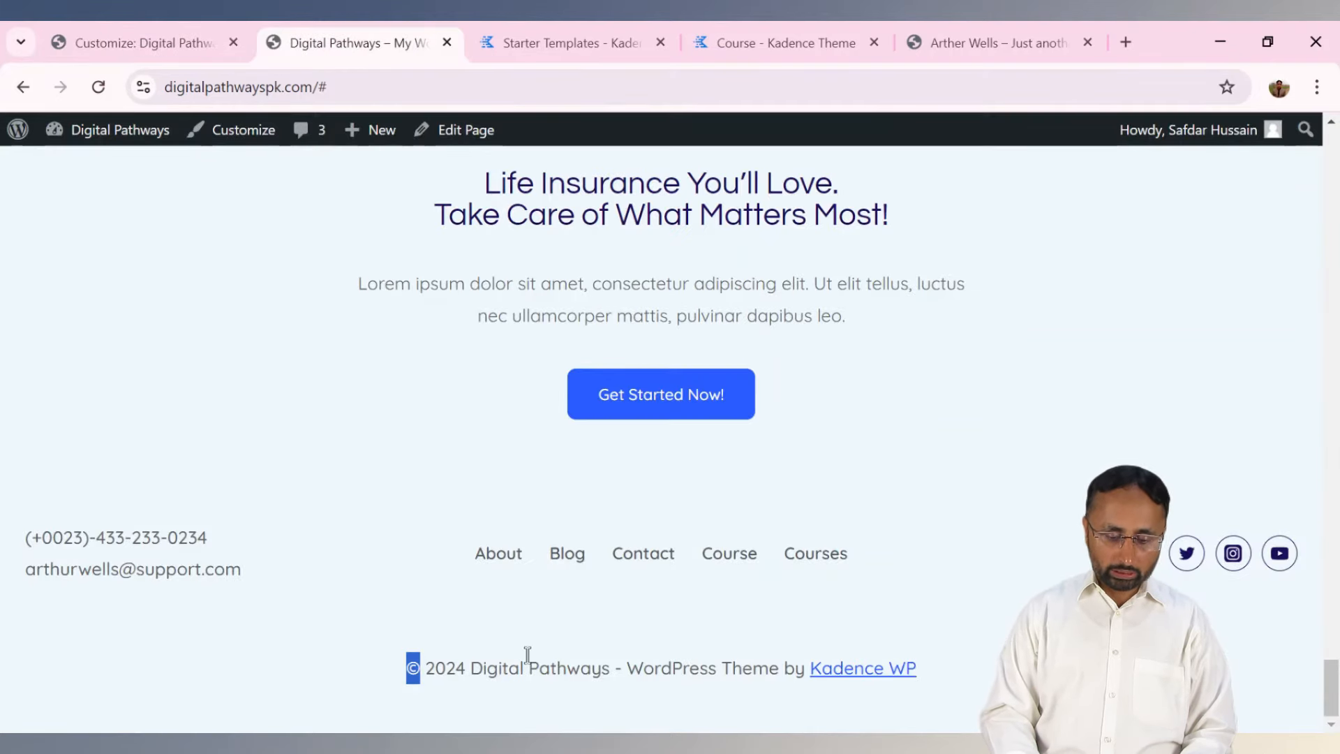
left_click_drag(424, 670, 462, 670)
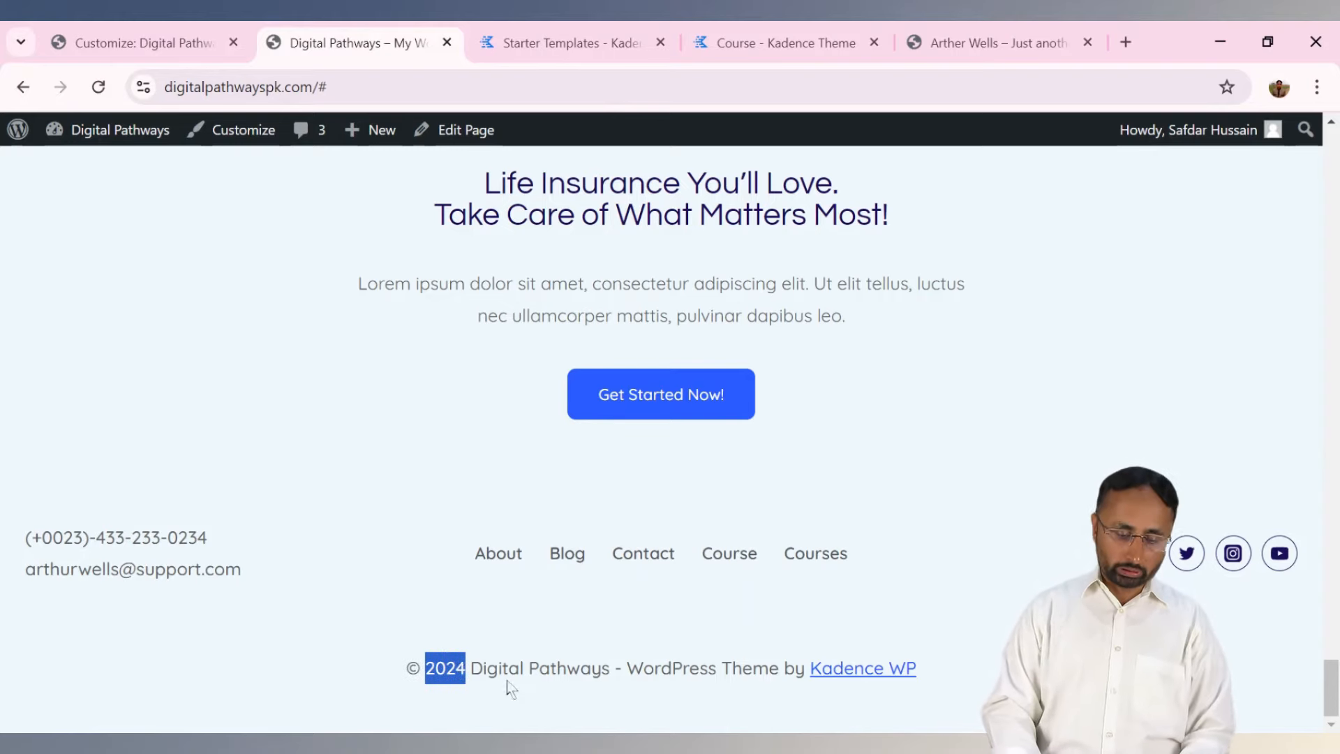
left_click(475, 664)
left_click_drag(474, 664, 609, 668)
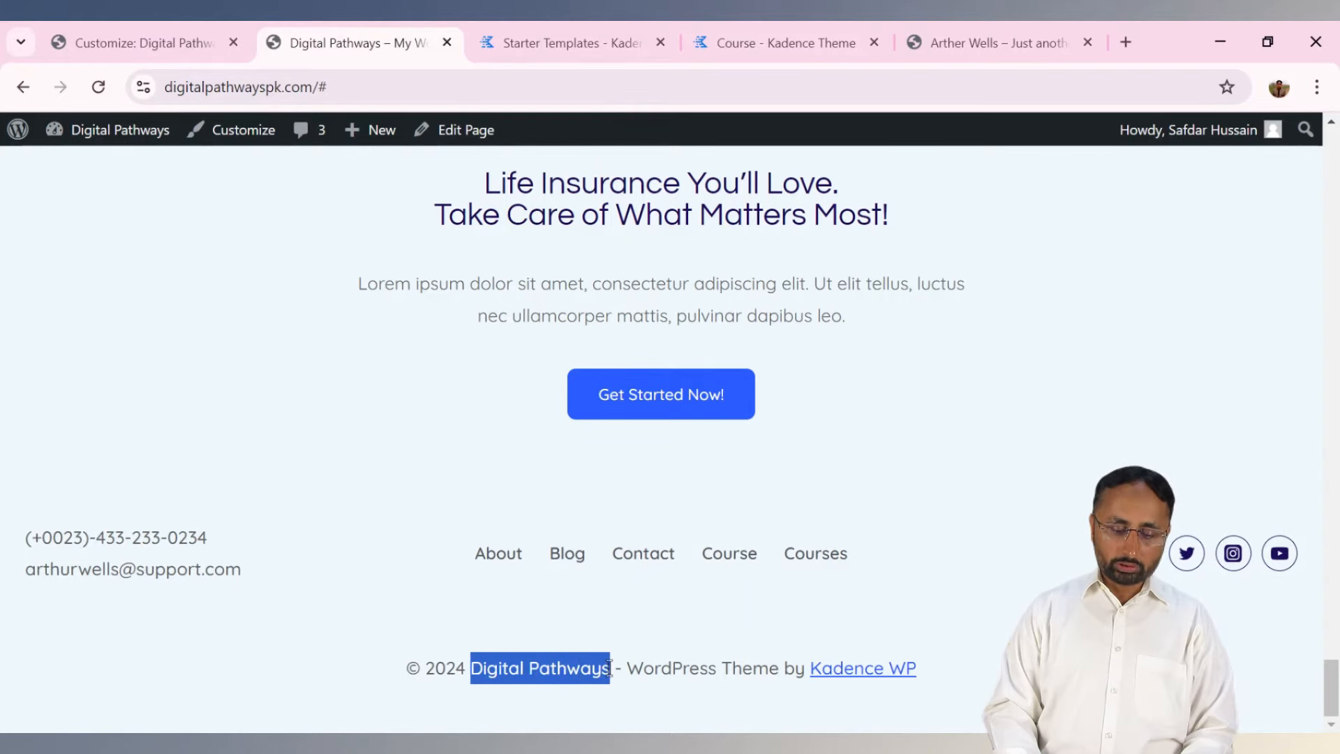
left_click(171, 38)
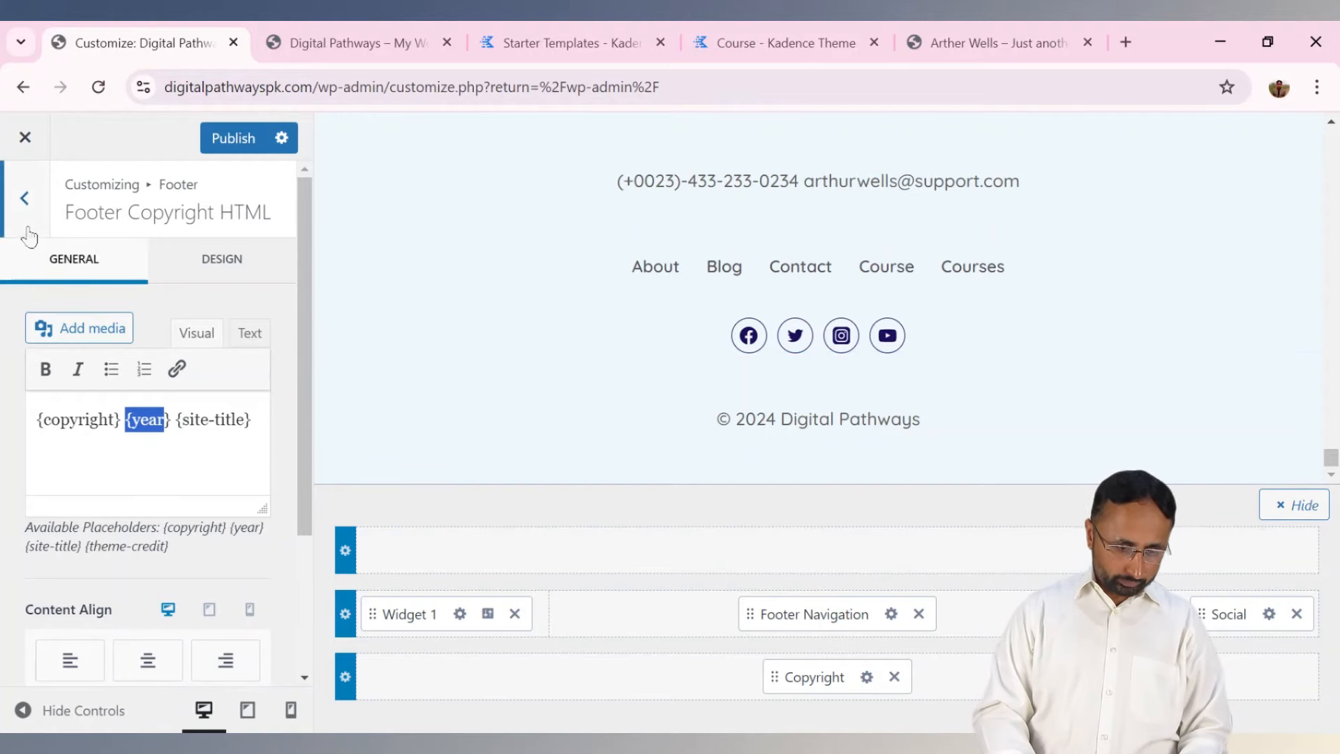
left_click(23, 197)
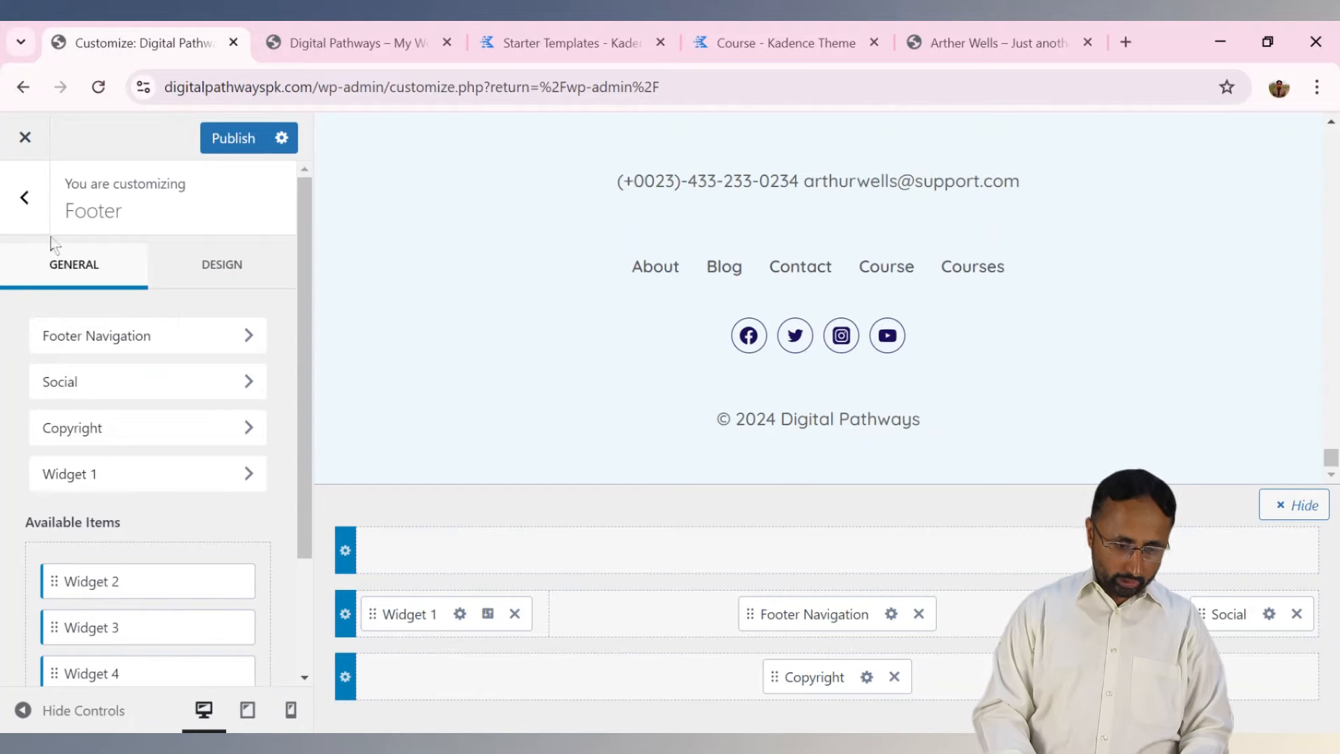
Reload the live site to confirm the footer reads '© 2024 Digital Pathways', then return to the Customizer.
left_click(30, 197)
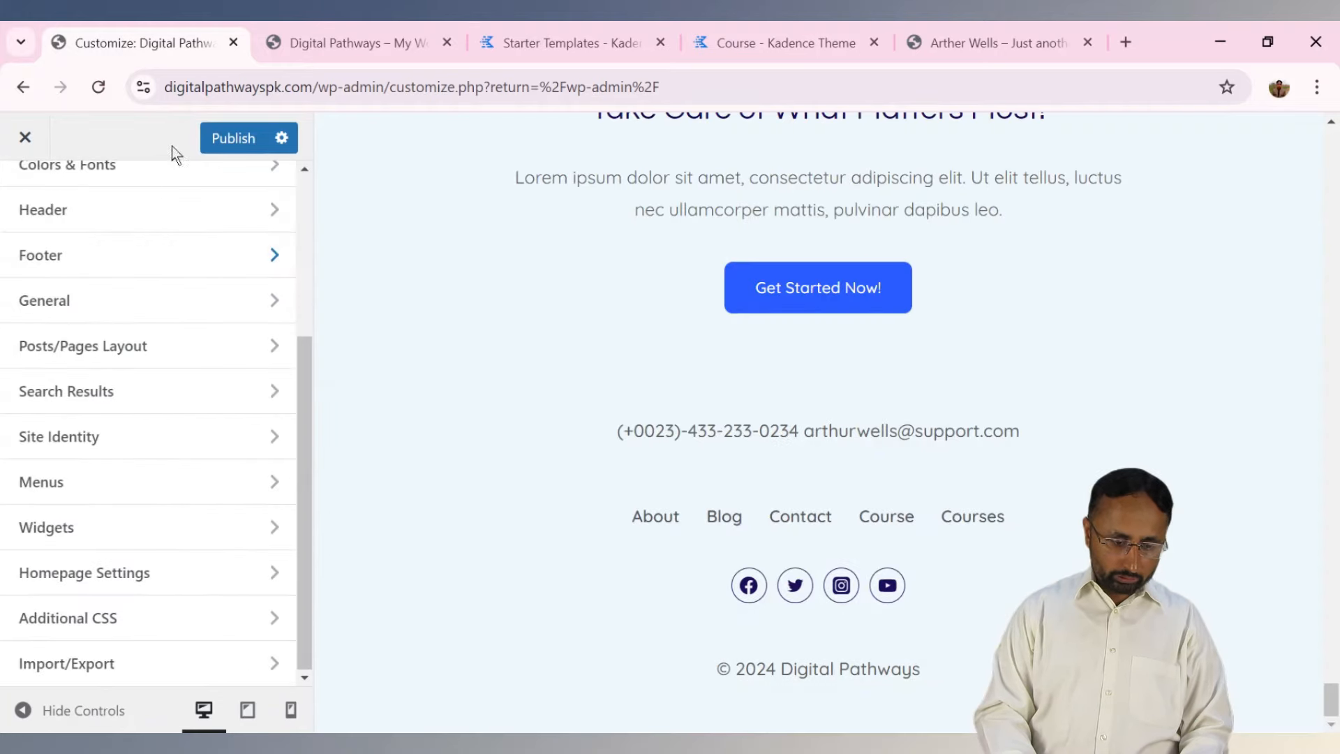
left_click(332, 49)
left_click(849, 628)
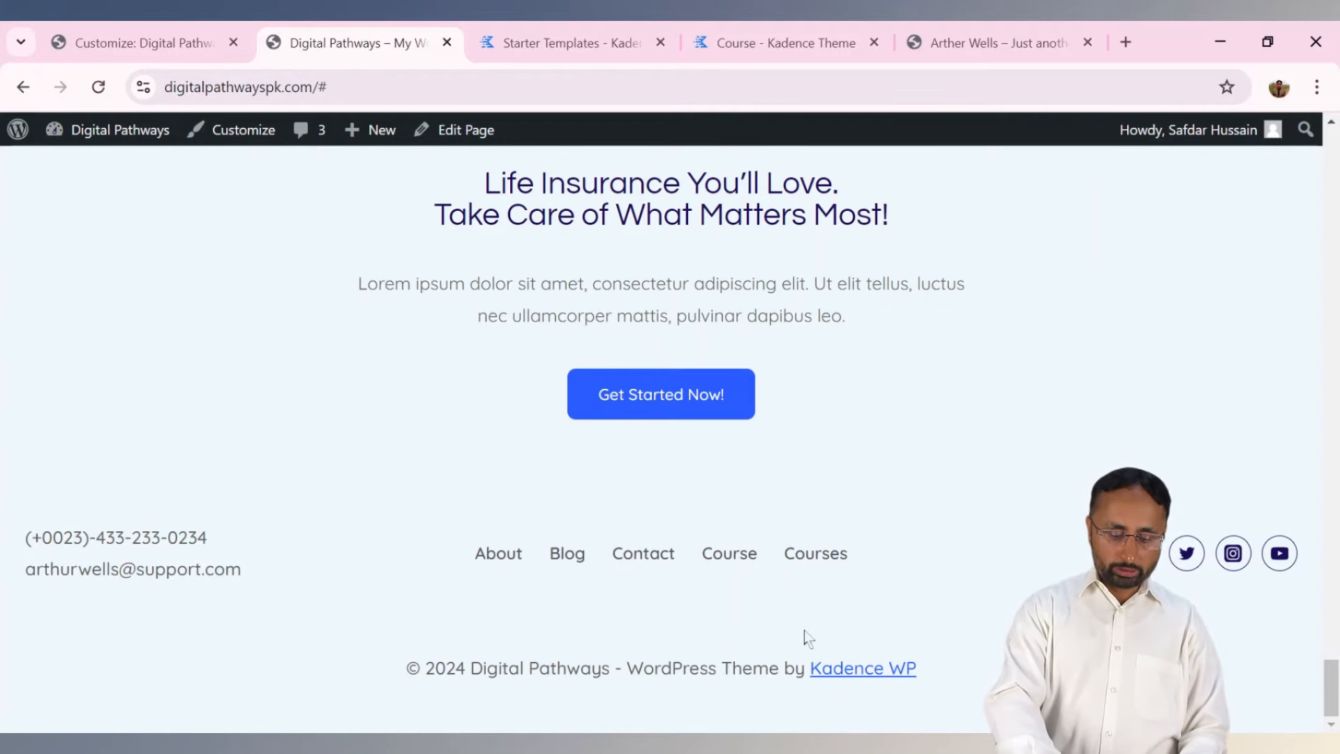
key("F5")
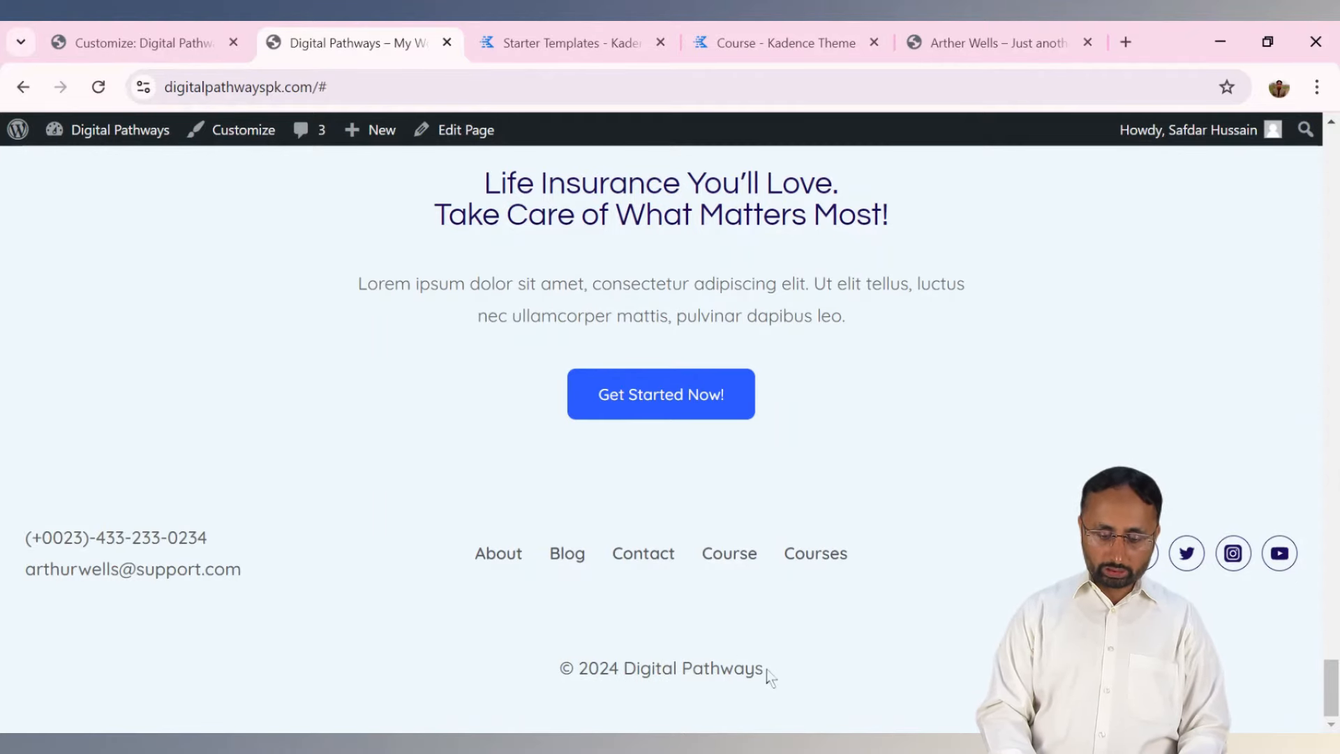
left_click(212, 32)
Open General > Layout, with 1290 px max width and 1.5 rem edge spacing, then scroll the live site.
left_click(100, 315)
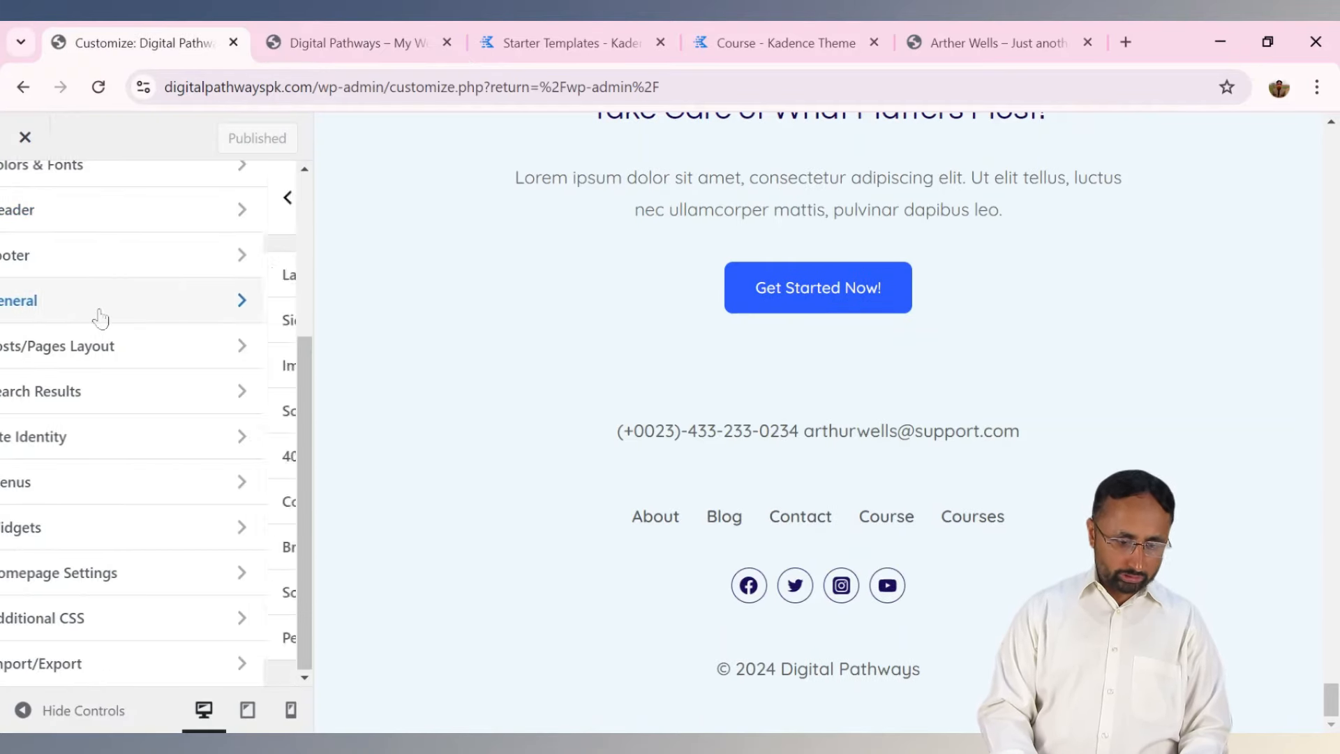
left_click(137, 290)
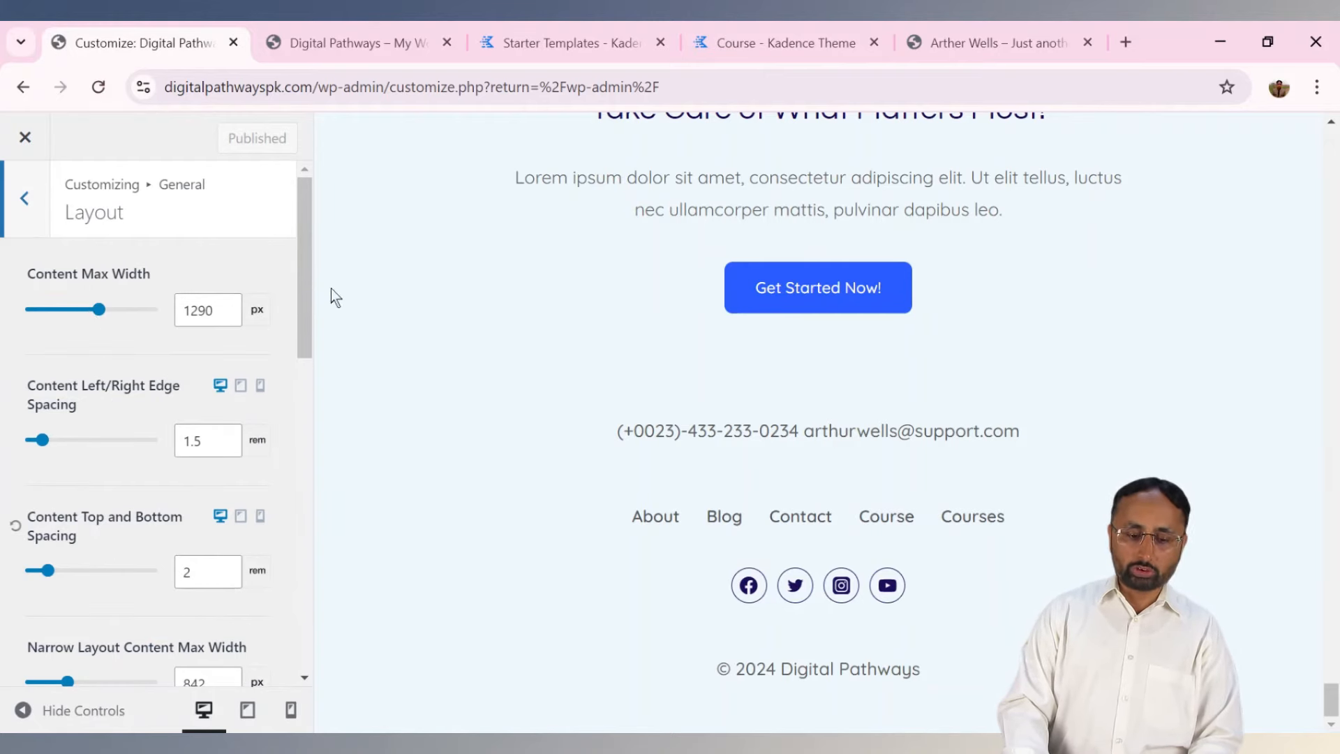
left_click(375, 33)
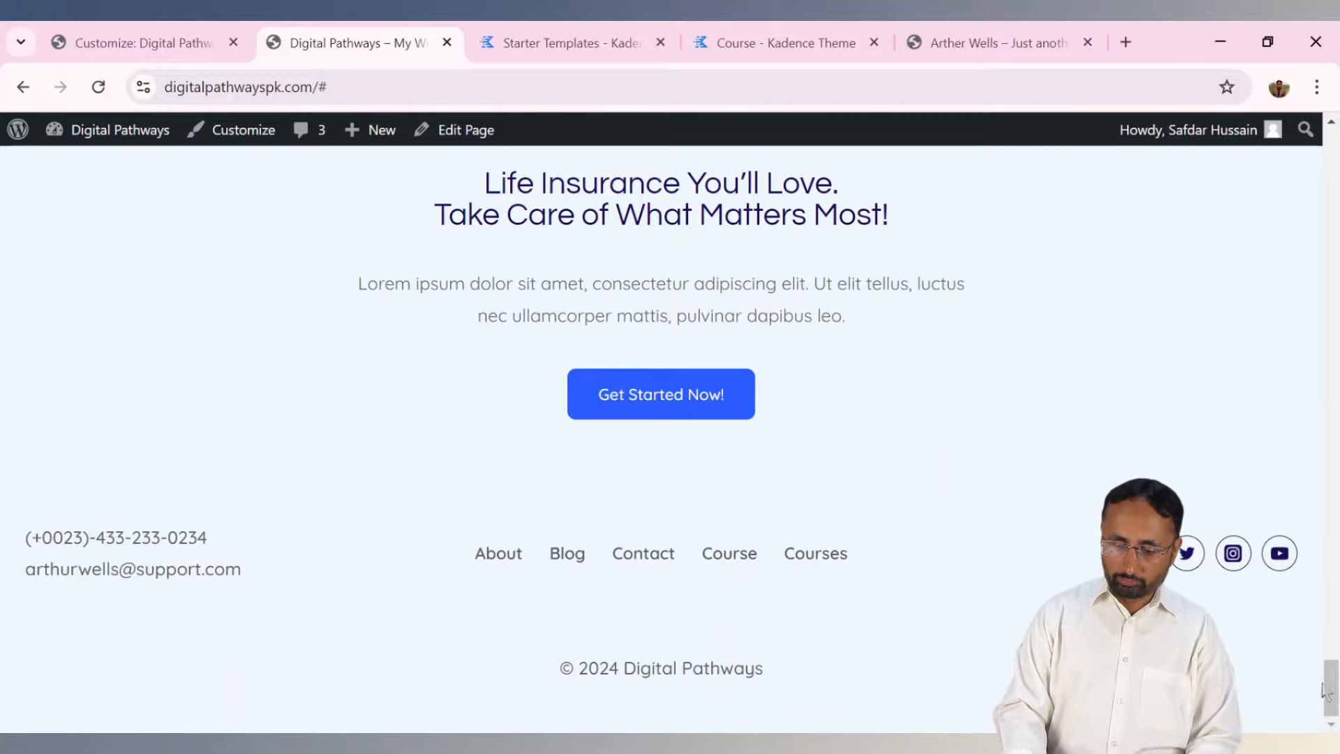
left_click_drag(1323, 690, 1330, 155)
Search the live site for 'welcome', open the Welcome To Digital Pathways post and scroll to its footer.
left_click(632, 225)
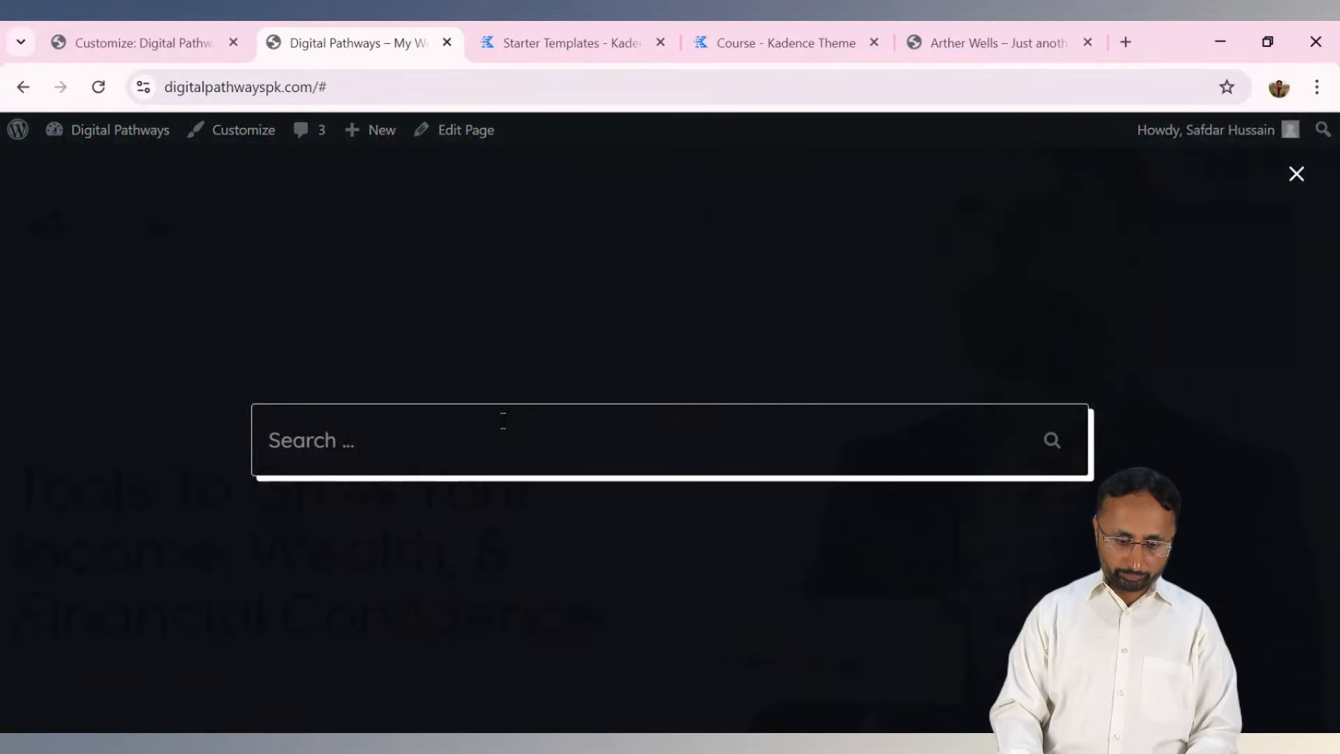
type("welcome")
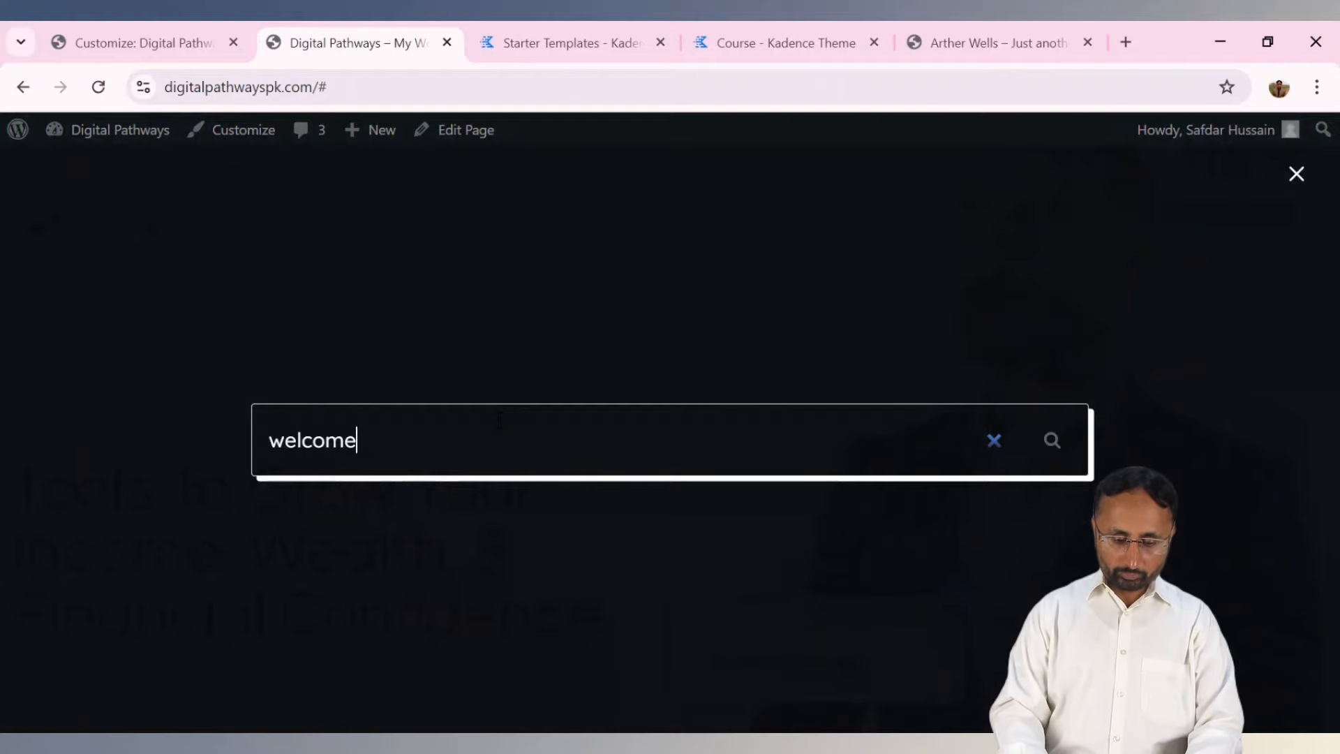
key("Return")
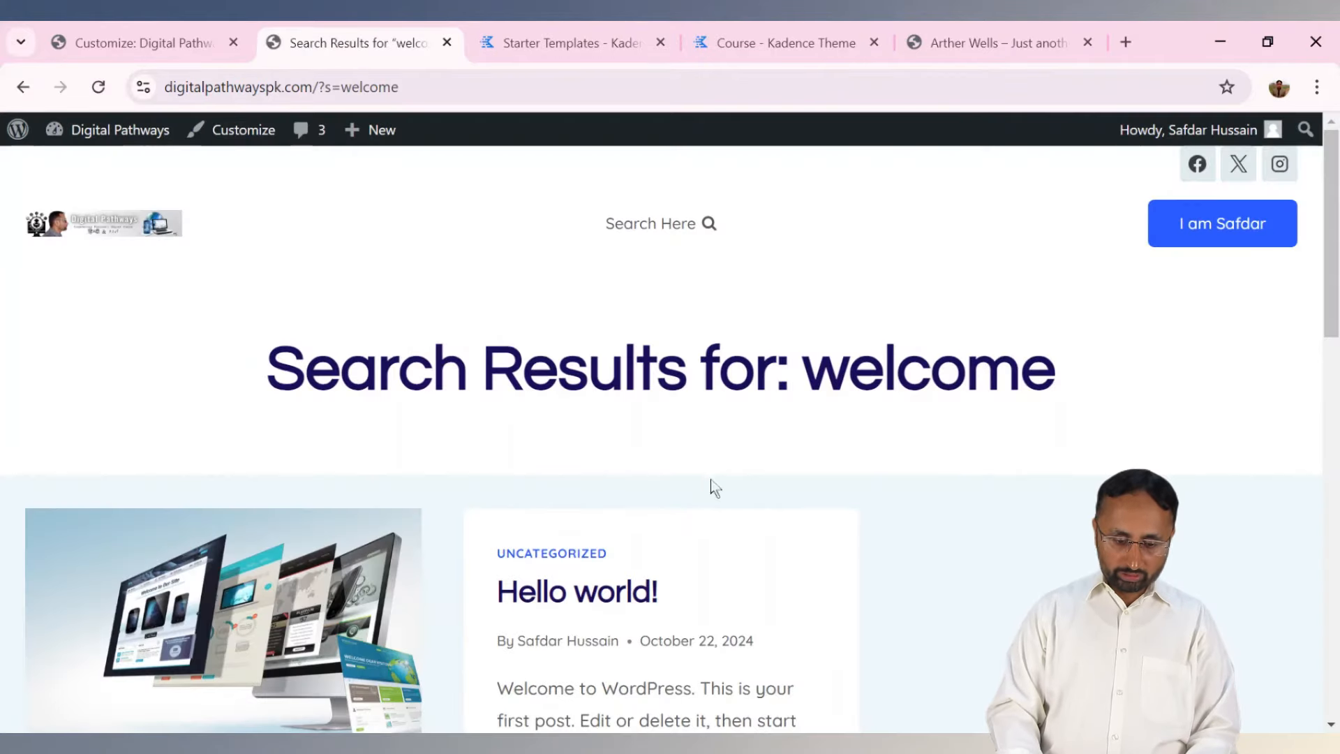
scroll(1335, 250, "down", 8)
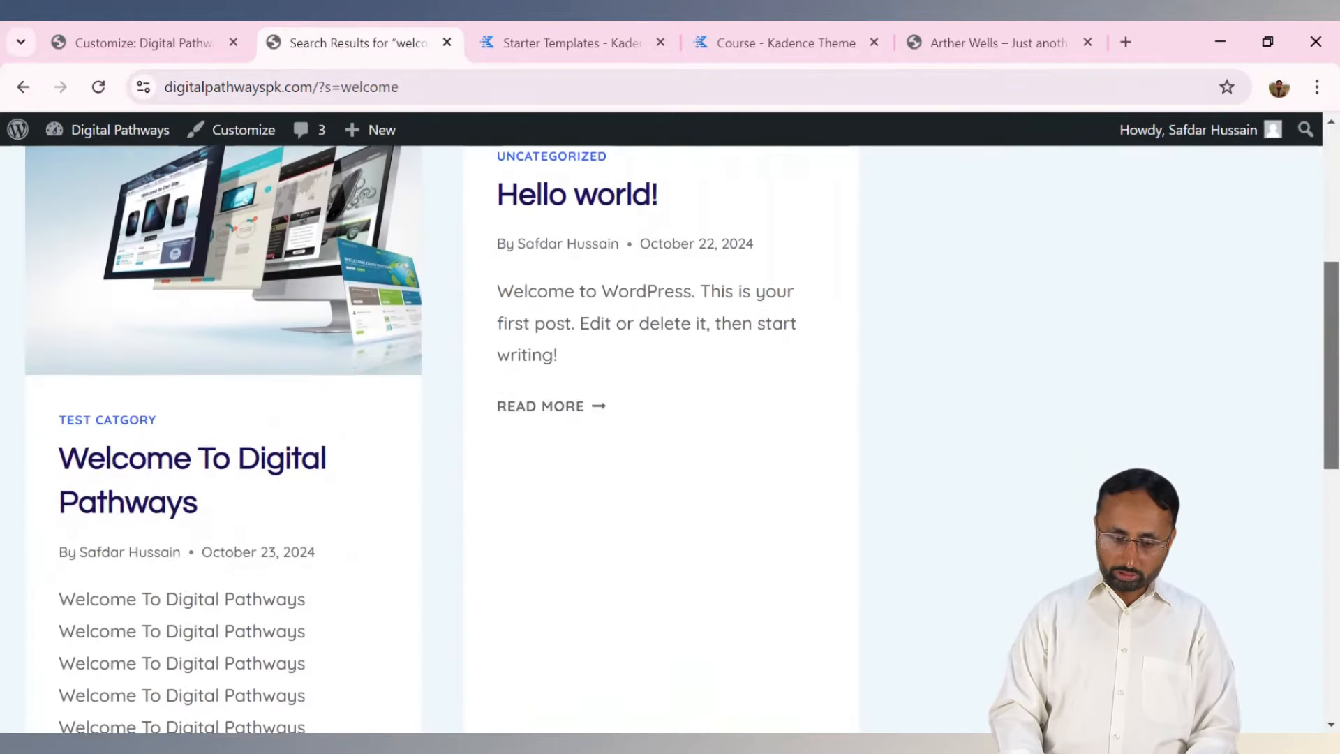
left_click(131, 325)
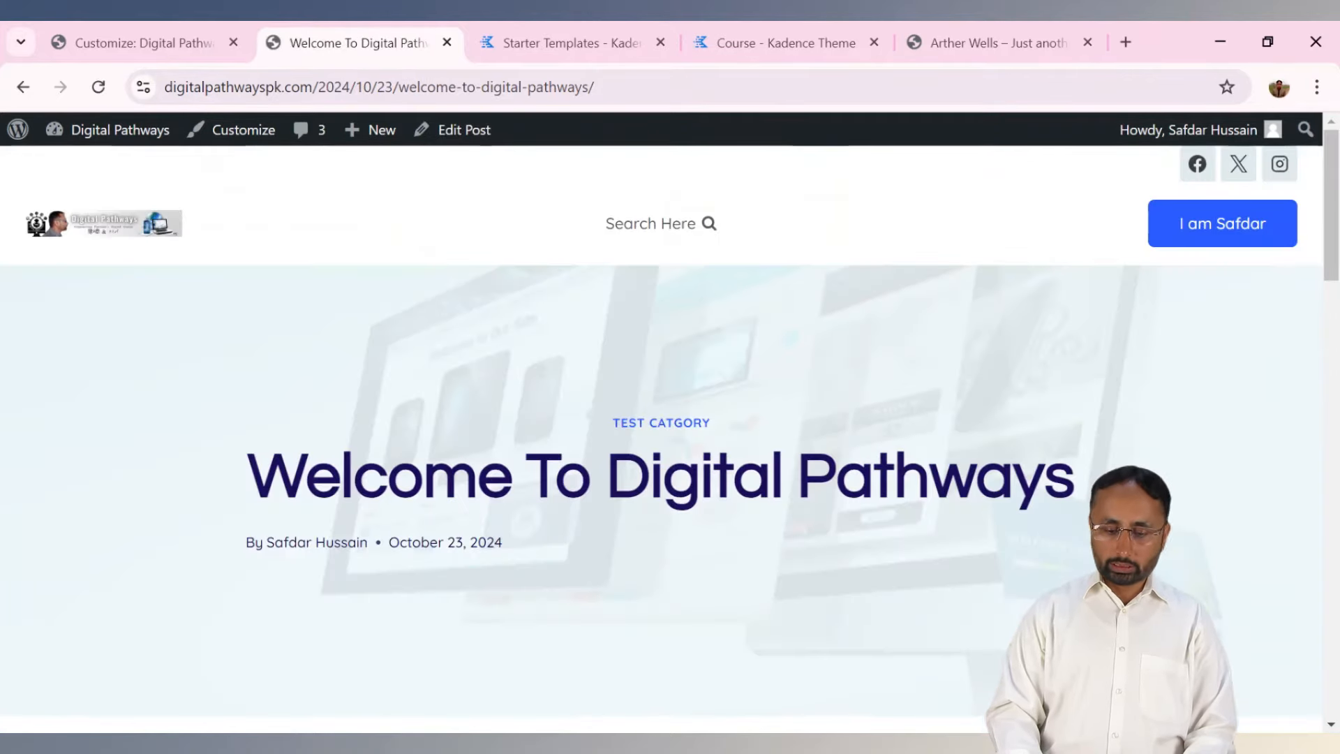
scroll(670, 440, "down", 18)
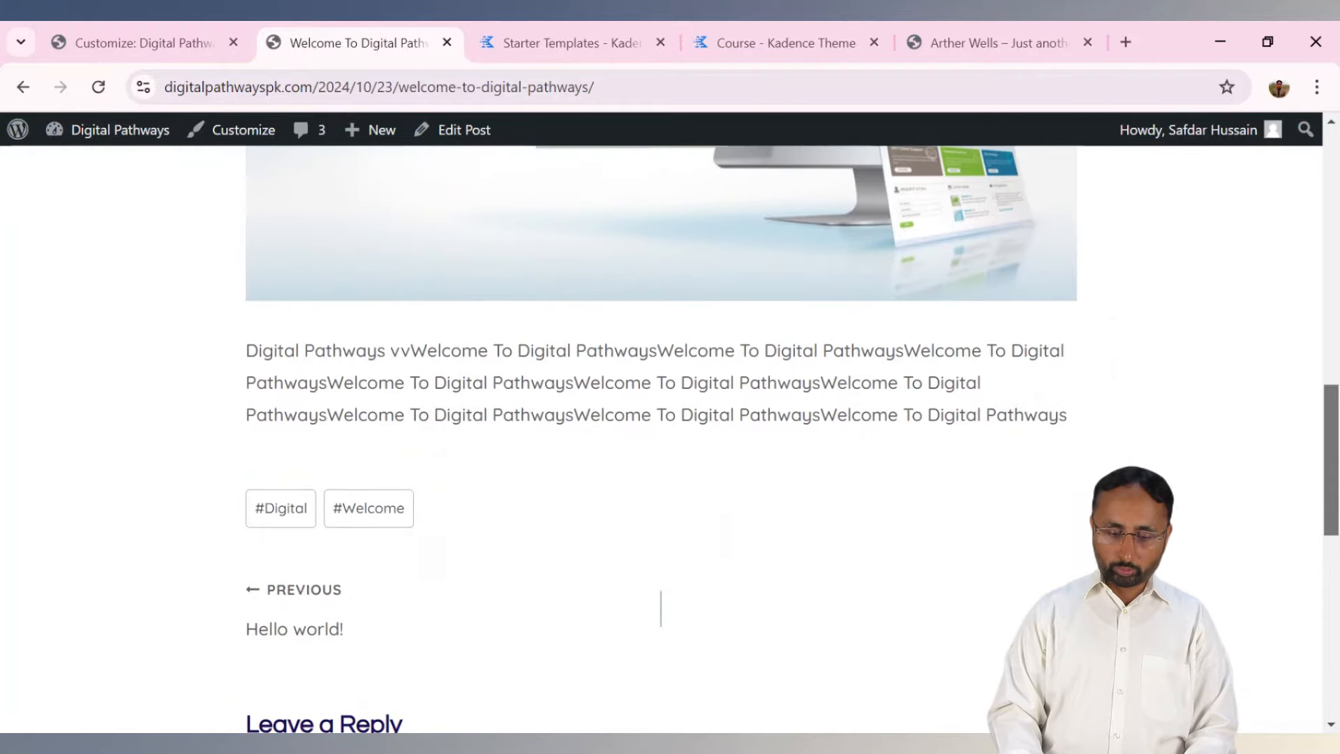
scroll(1336, 600, "down", 5)
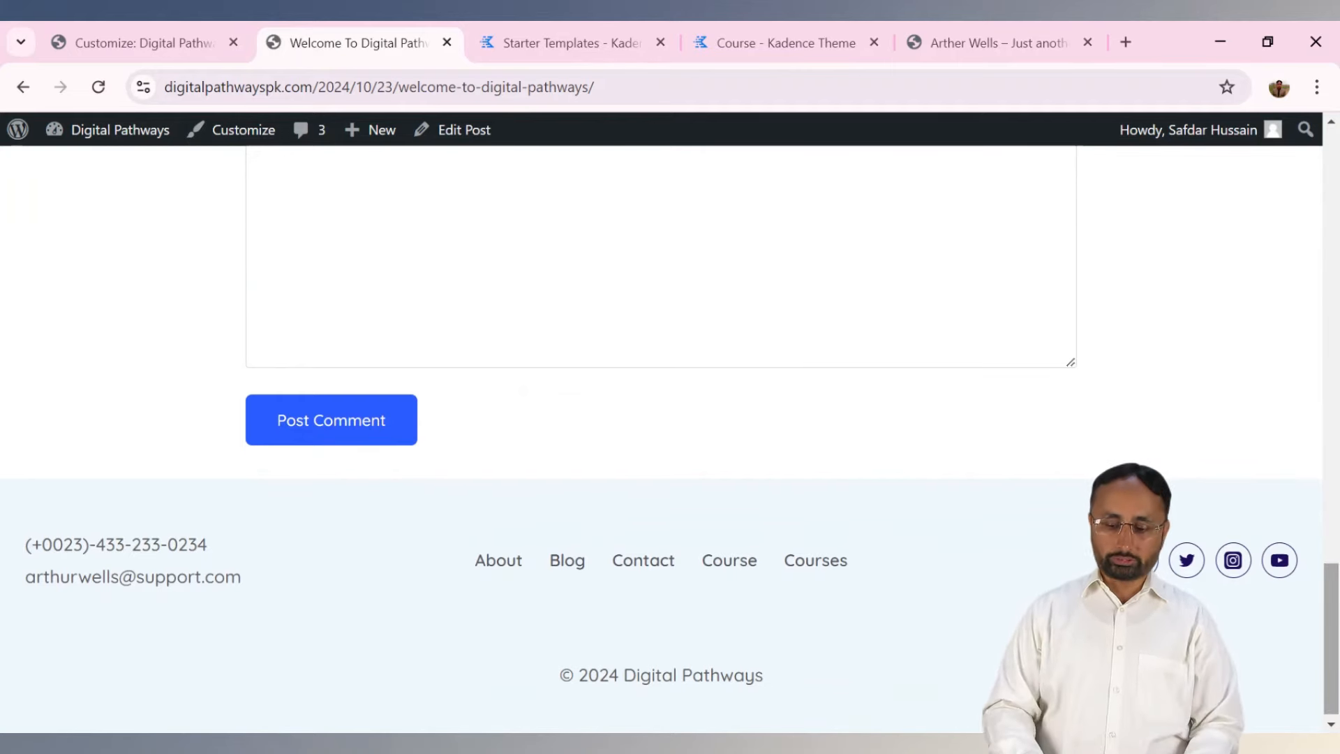
left_click_drag(1329, 638, 1330, 205)
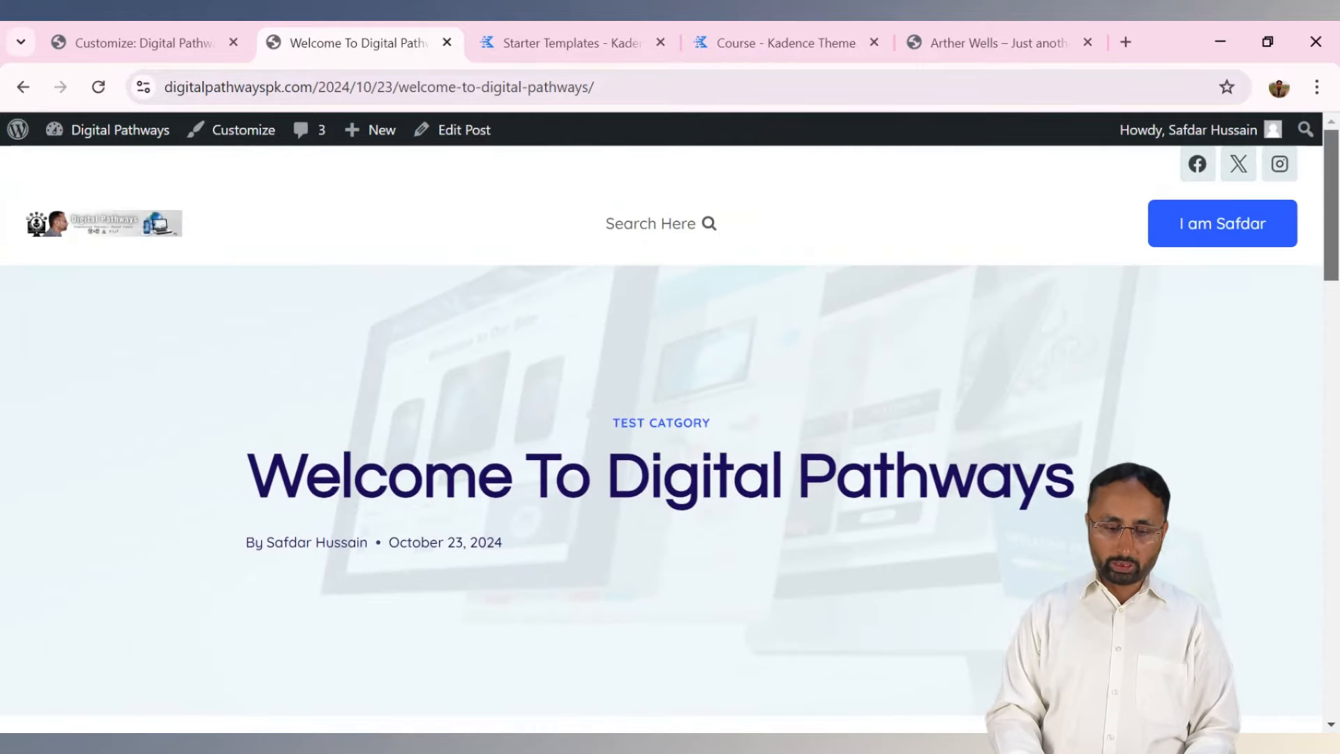
left_click(133, 41)
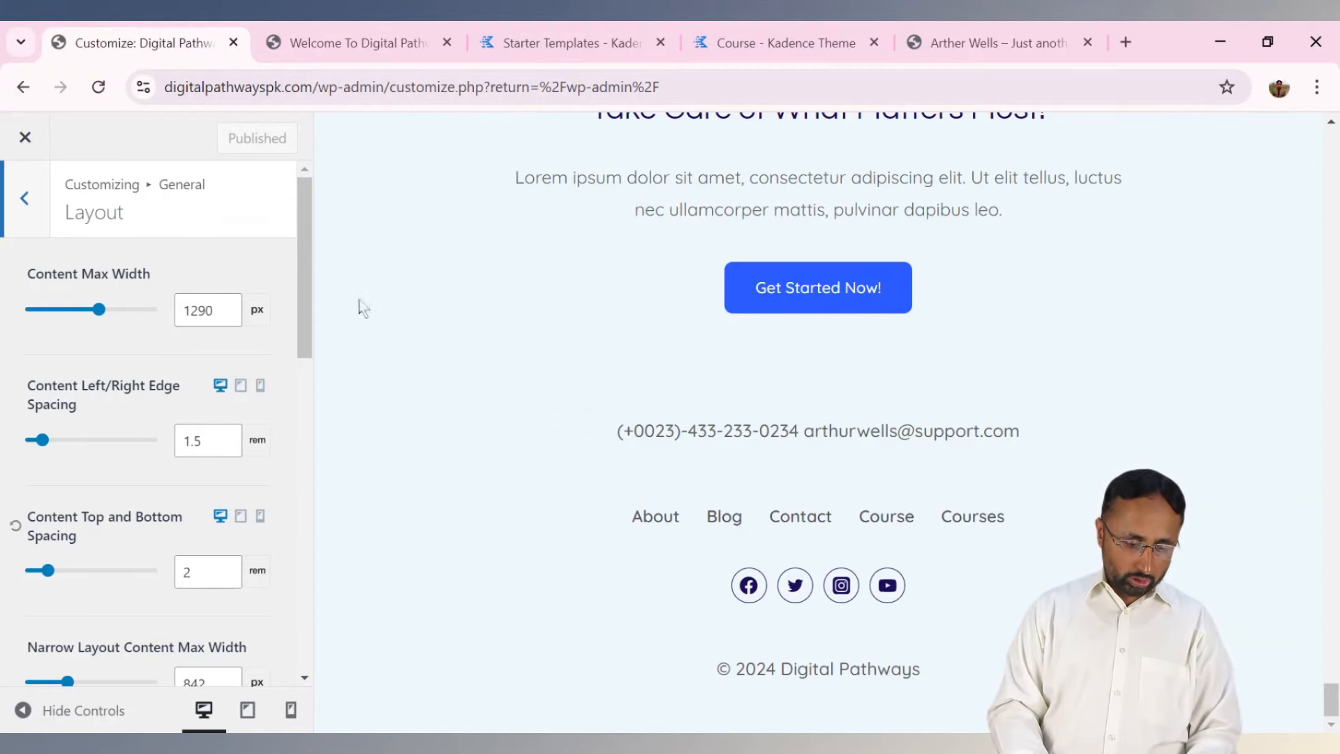
Turn on Enable Sticky Sidebar in General > Sidebar and reload the post to check it.
left_click_drag(307, 328, 307, 195)
left_click(25, 183)
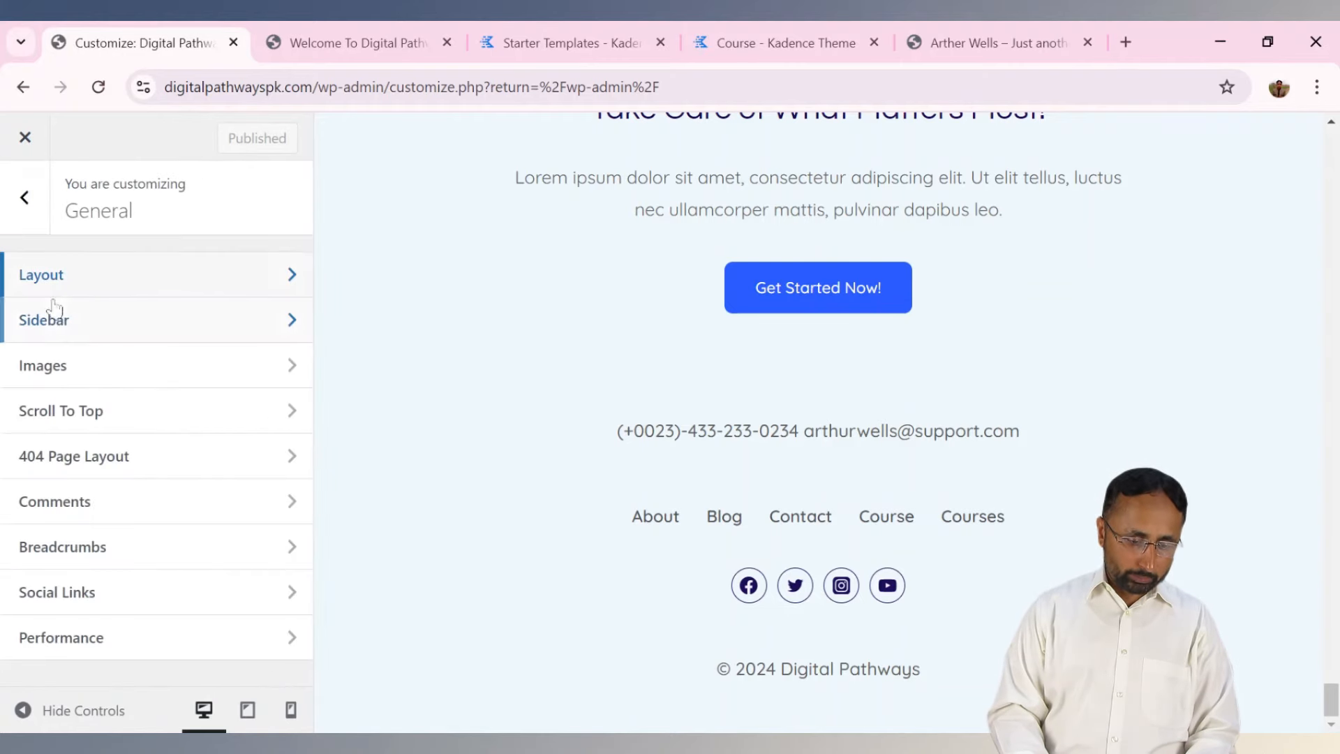
left_click(58, 332)
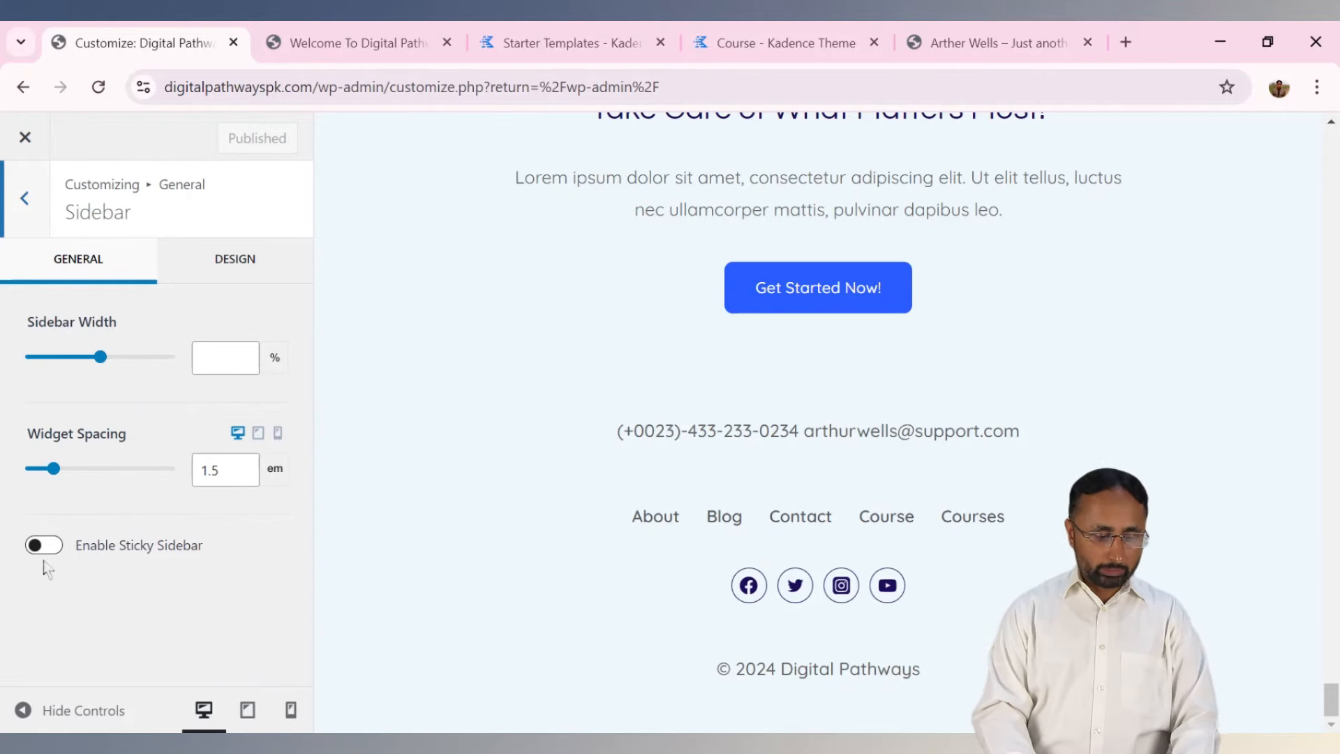
left_click(43, 545)
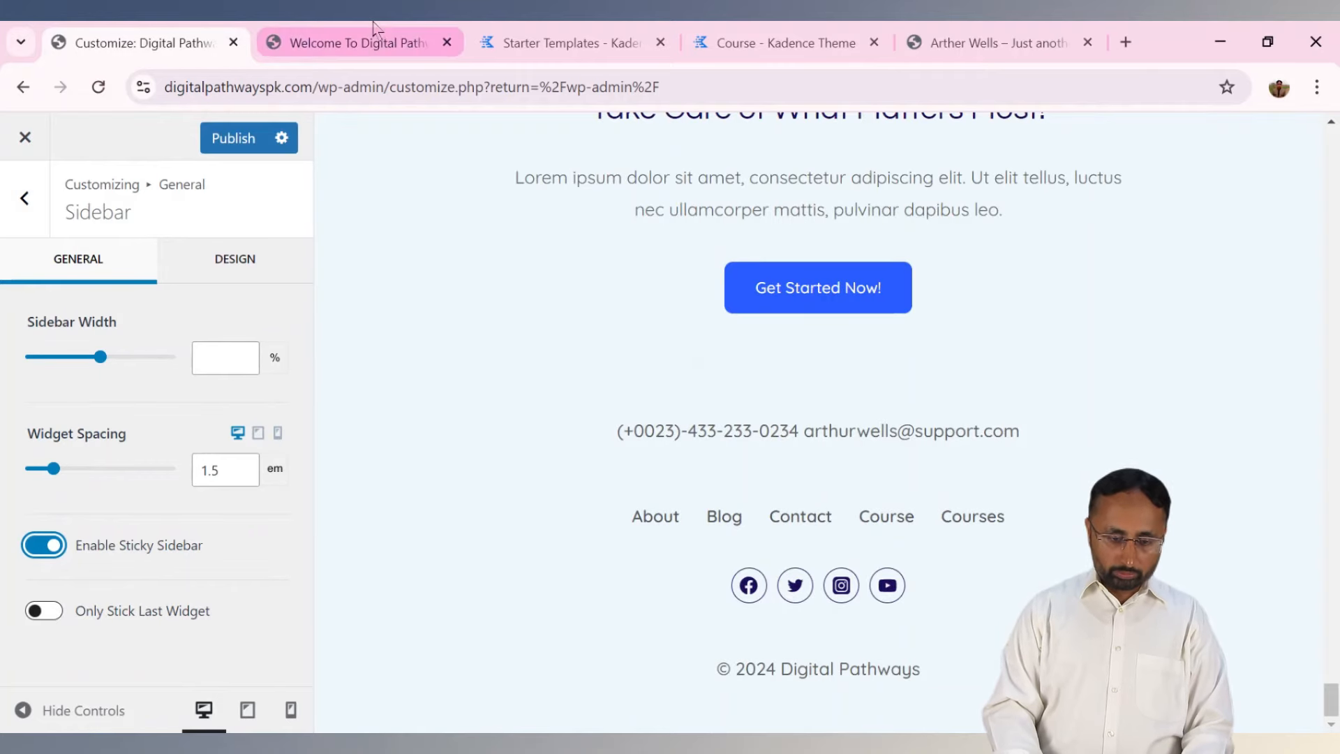
left_click(344, 31)
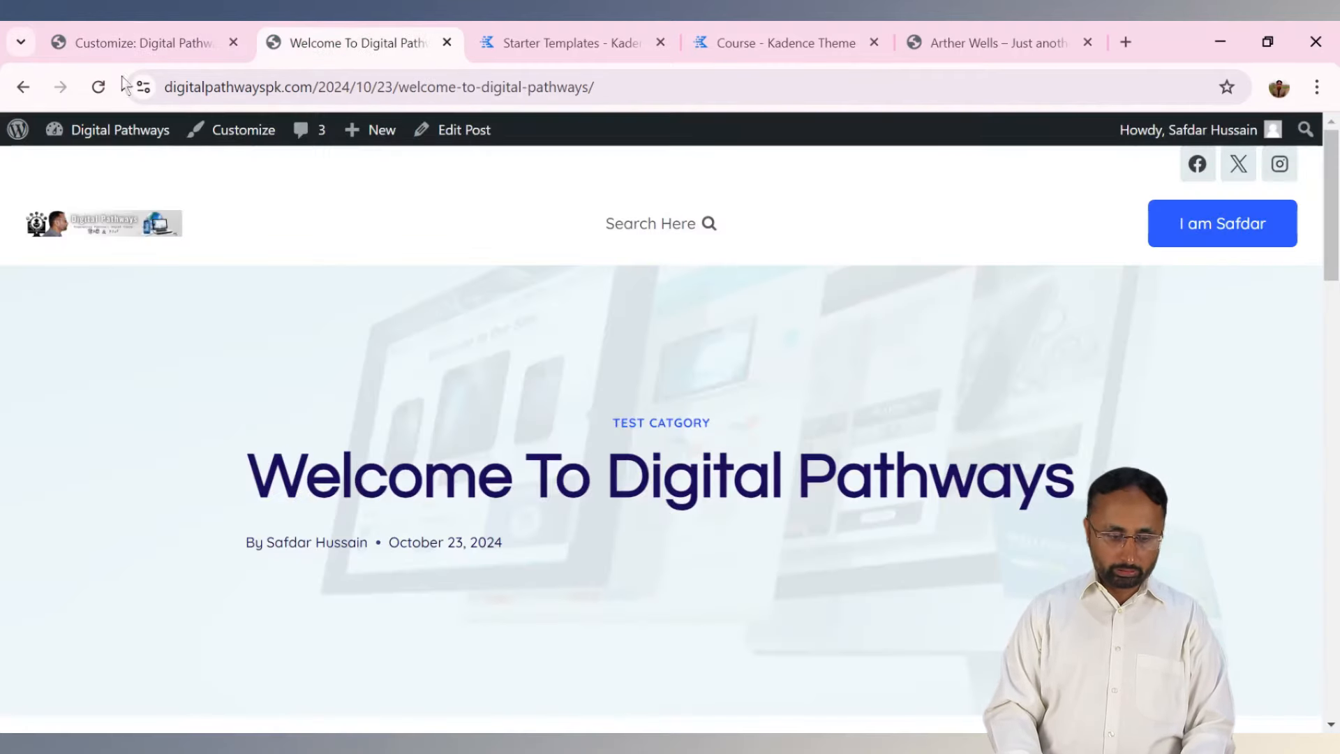
left_click(98, 89)
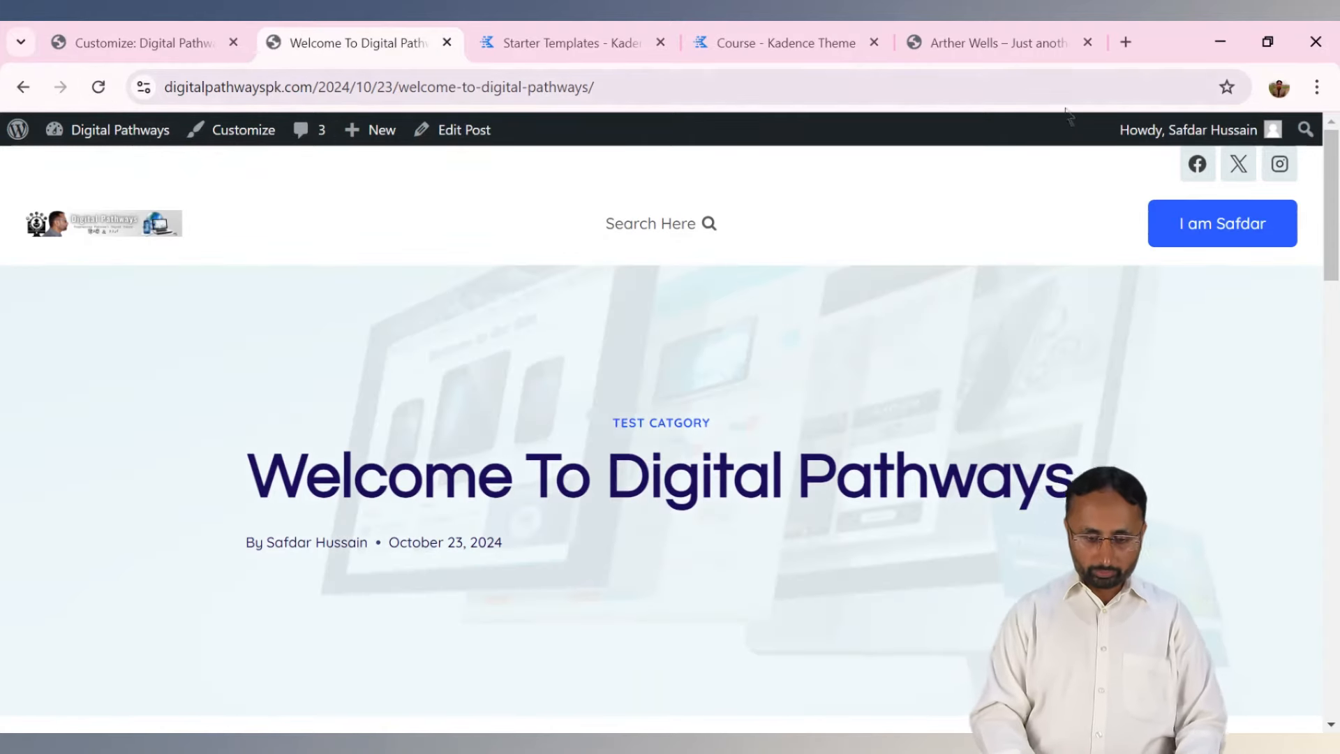
left_click_drag(1330, 209, 1223, 22)
left_click(199, 29)
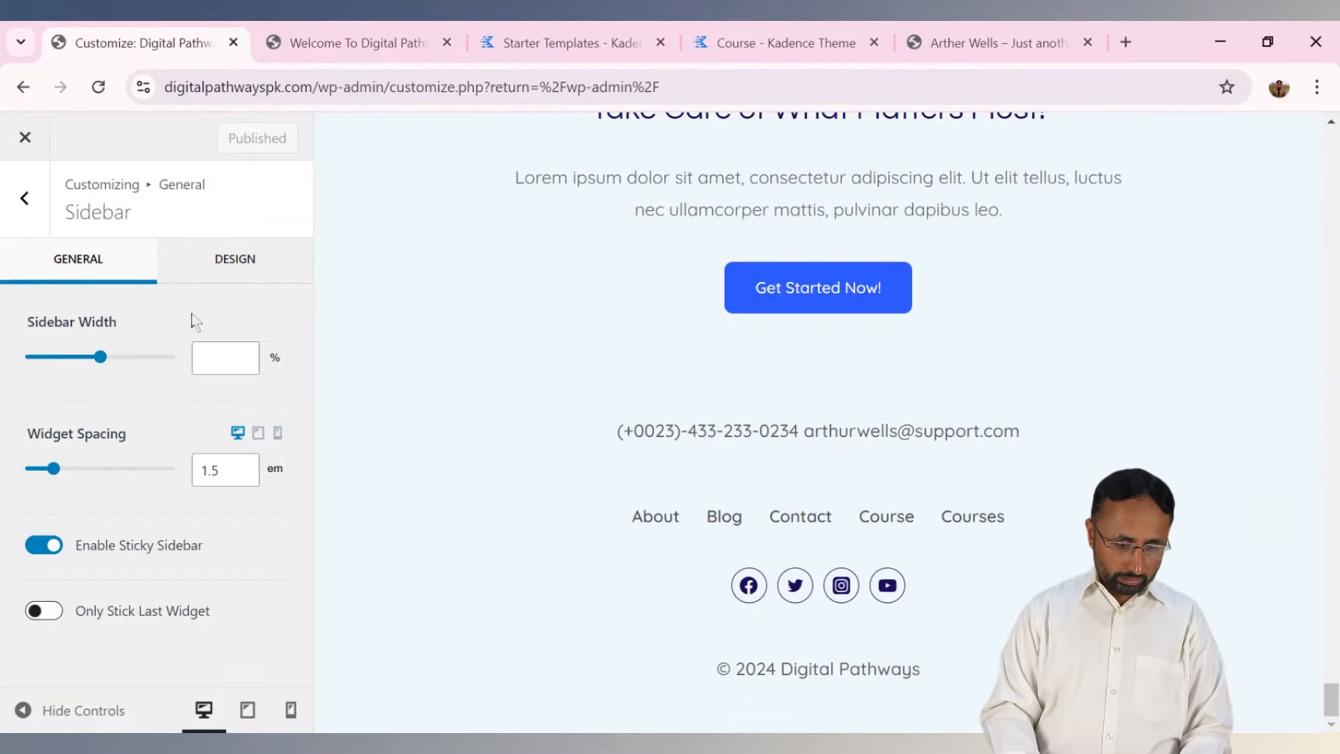
After glancing at the sidebar and image options, switch on Enable Scroll To Top.
left_click(203, 266)
left_click(107, 258)
left_click(24, 198)
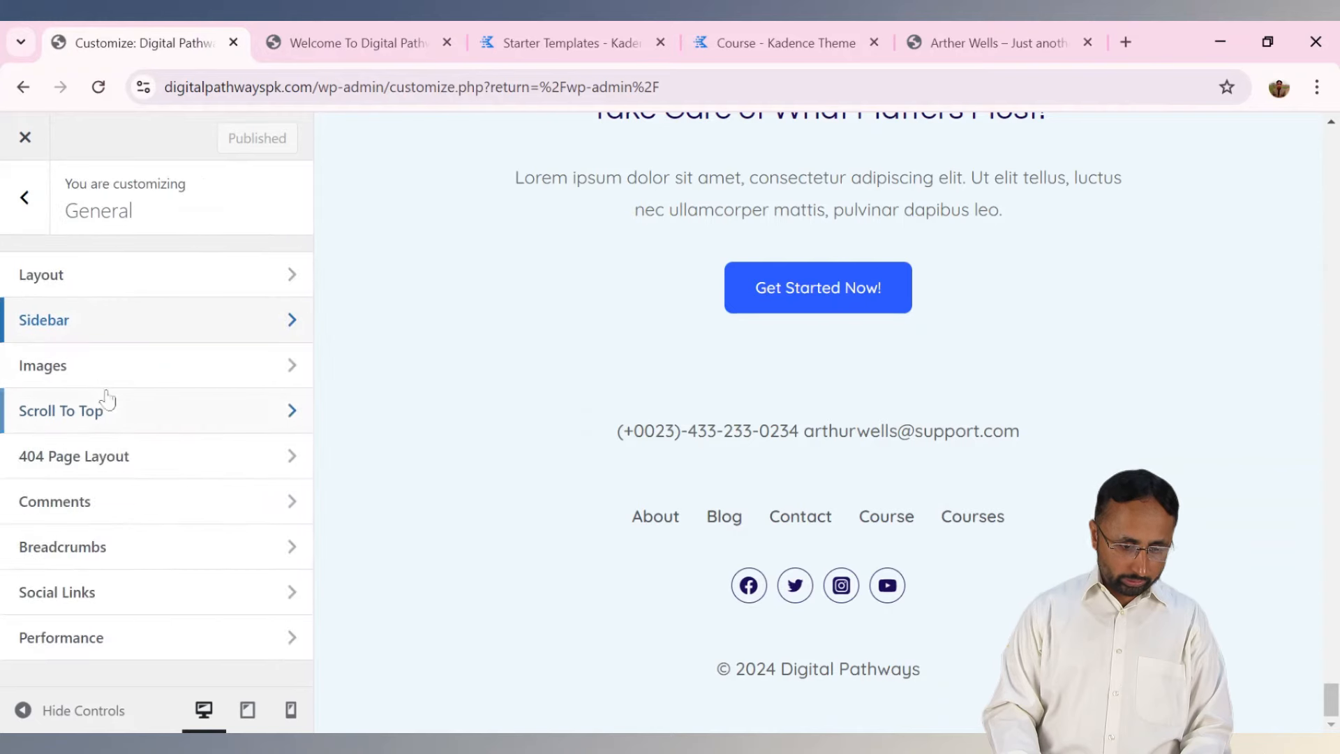
left_click(123, 364)
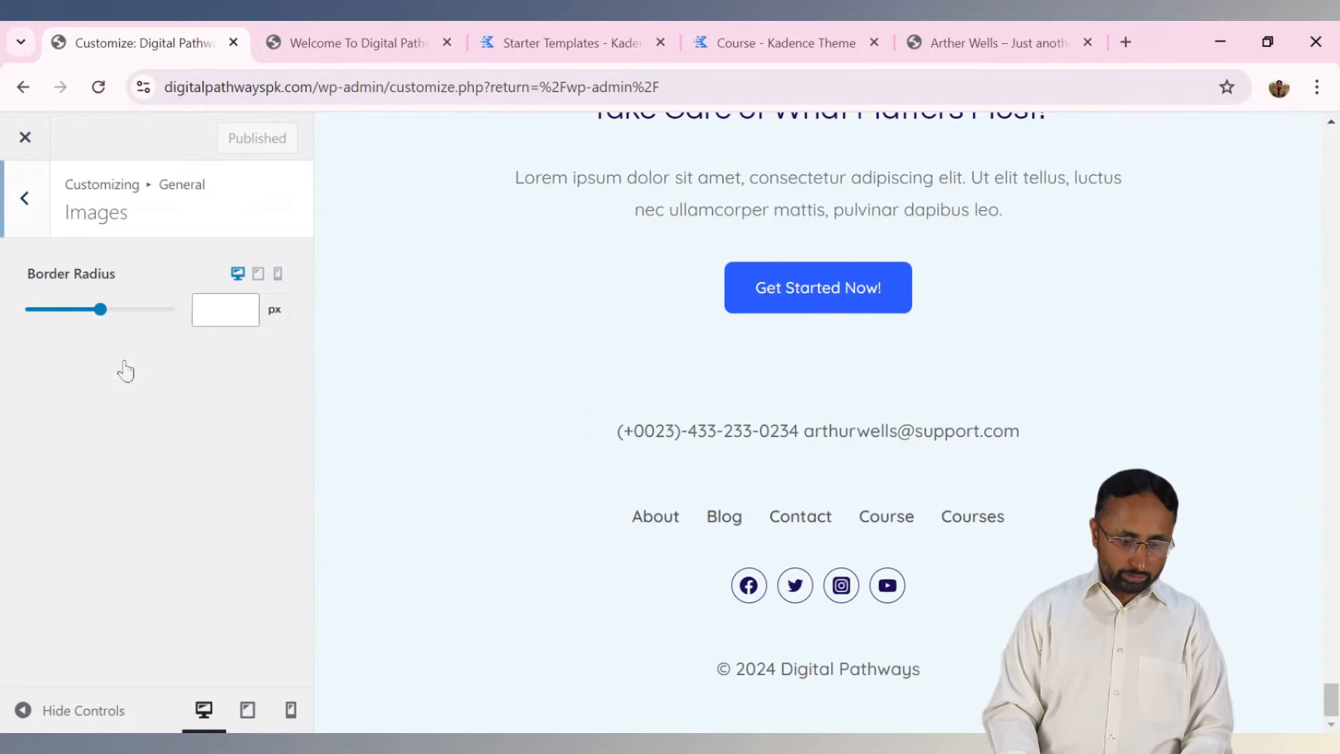
left_click(28, 204)
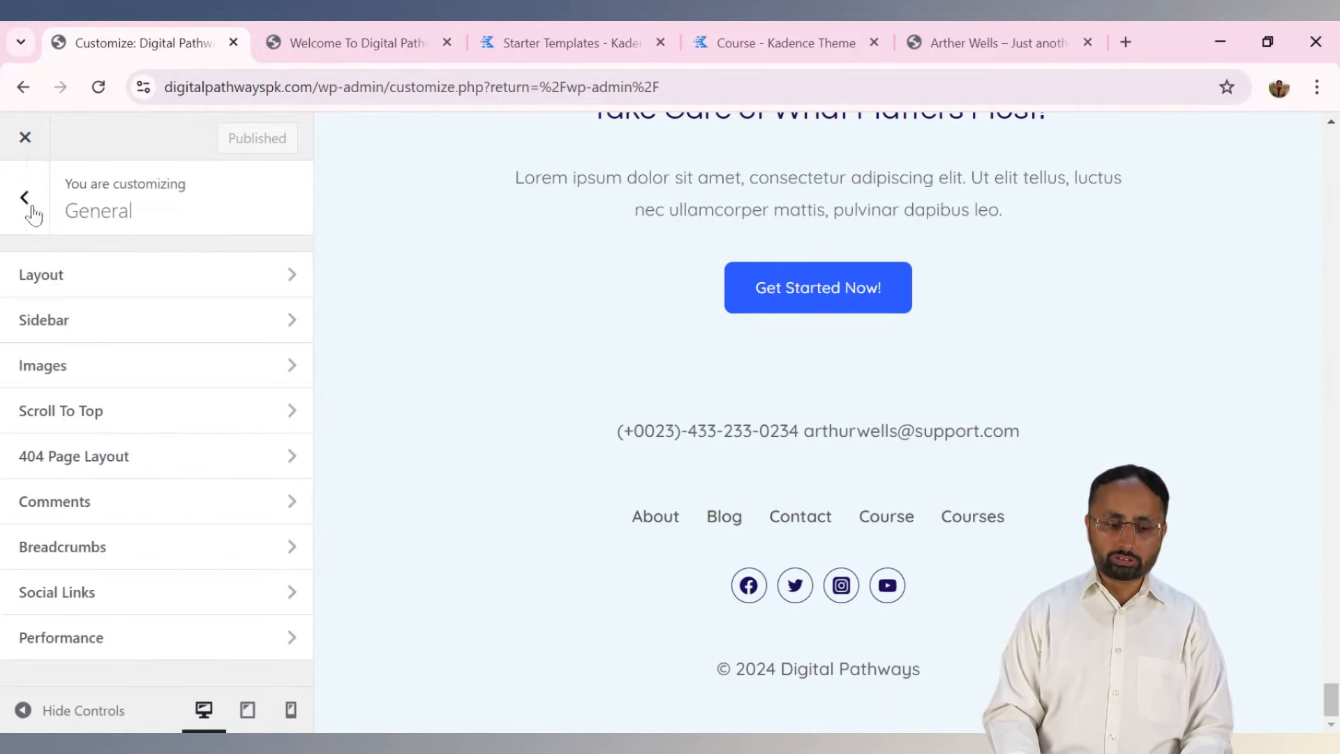
left_click(90, 417)
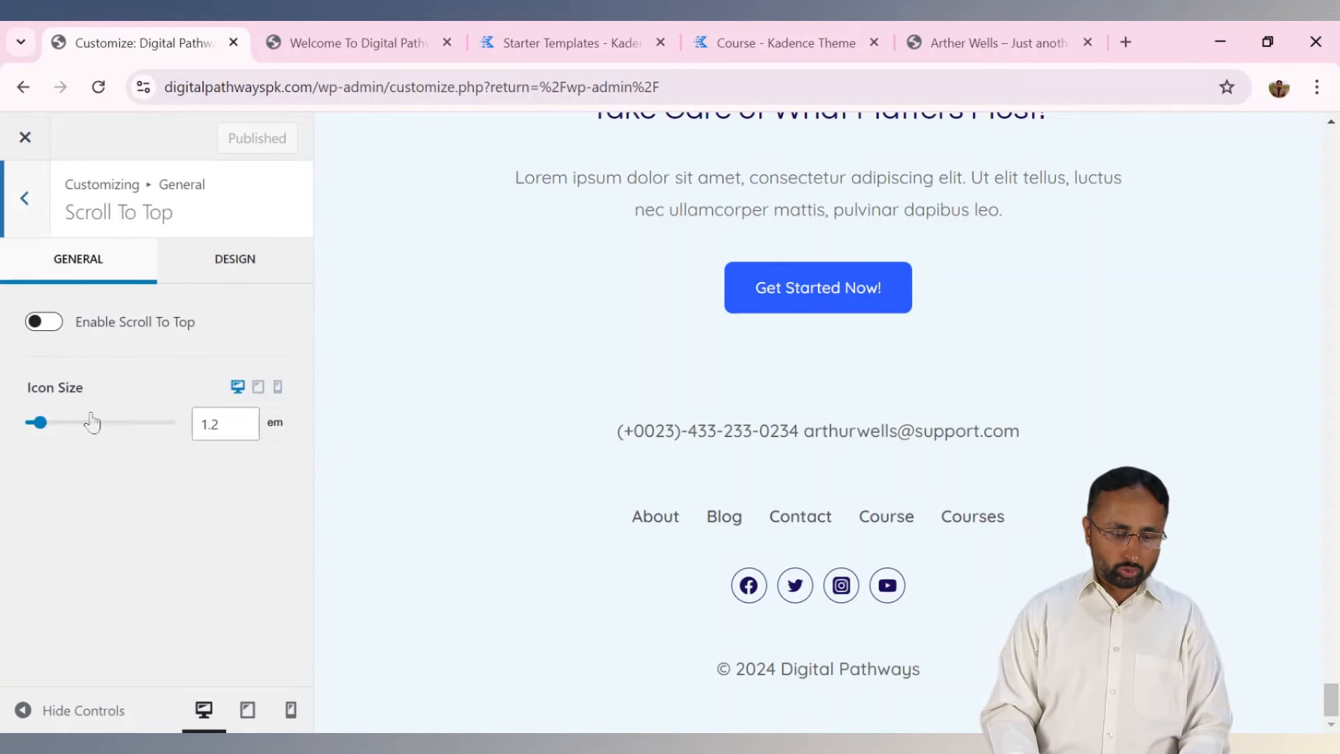
left_click(43, 322)
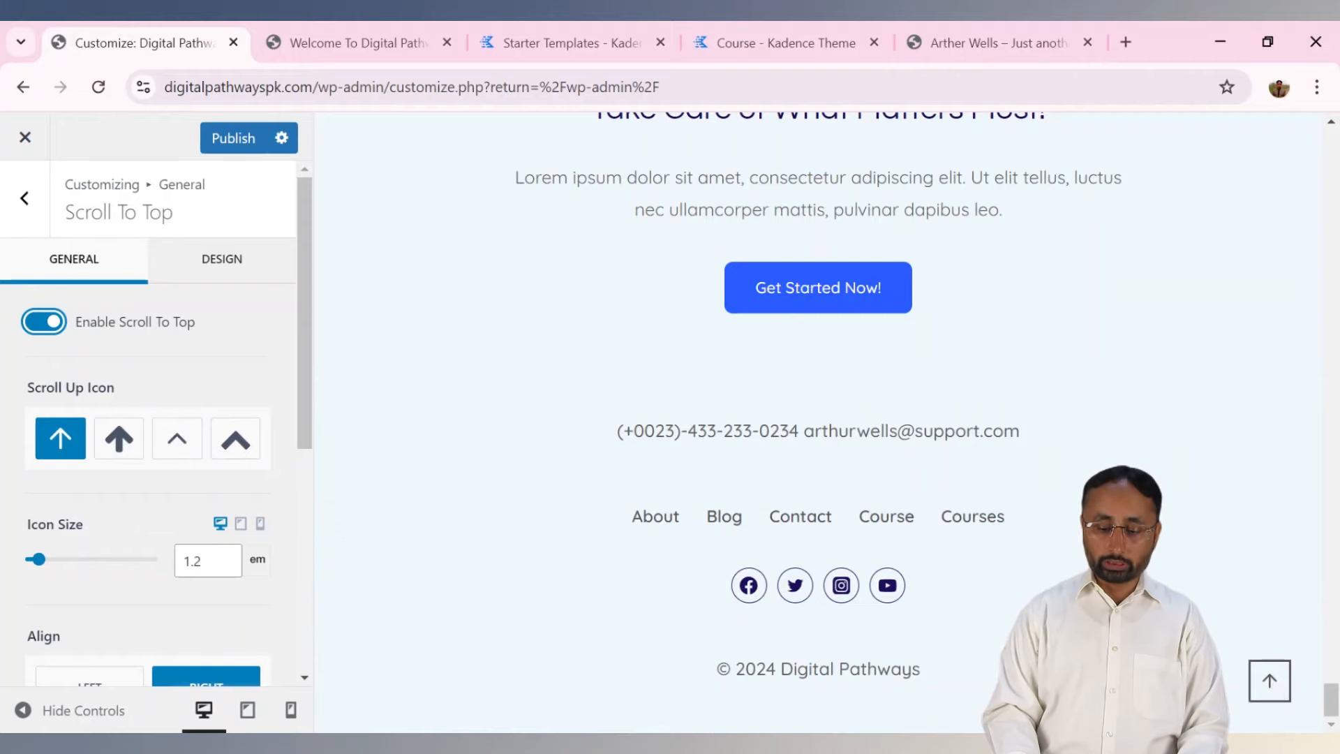
Test the scroll-to-top button in the preview and review its right alignment and 30 px offsets.
left_click(1269, 680)
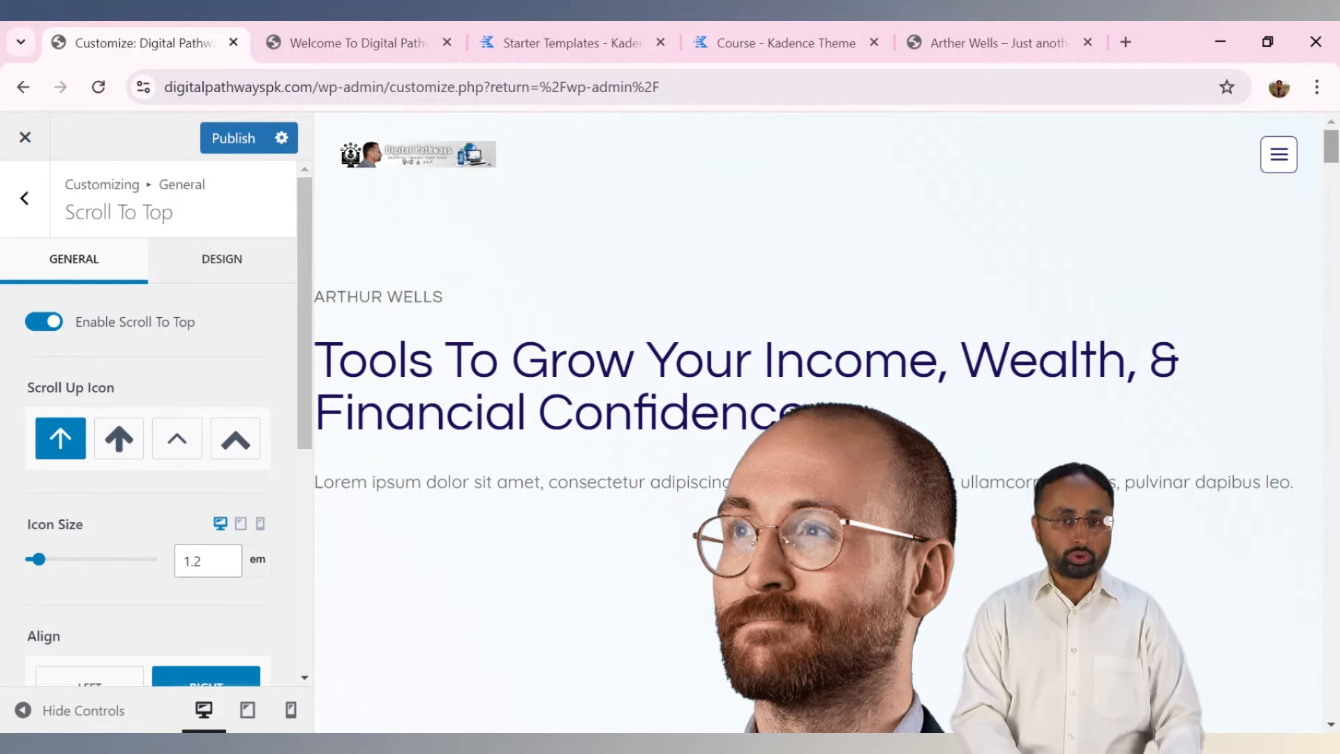
scroll(816, 418, "down", 5)
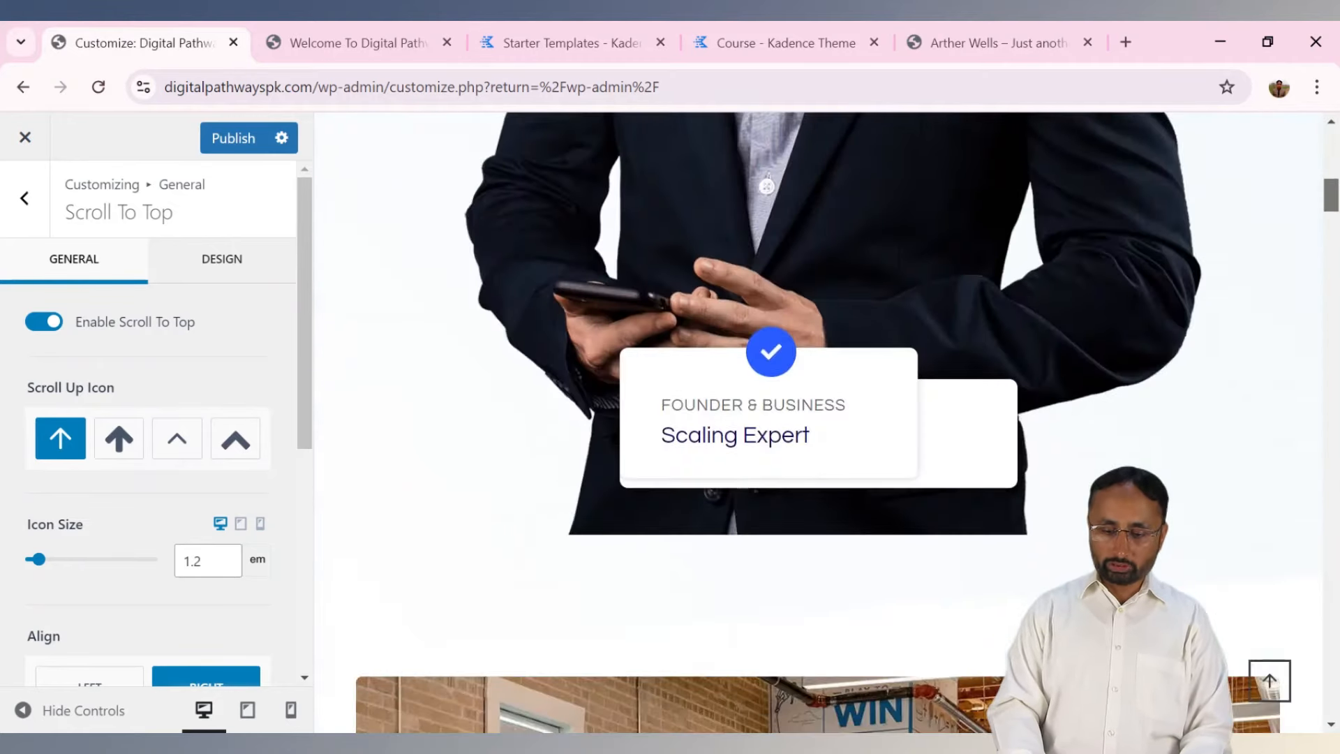
scroll(1285, 651, "down", 10)
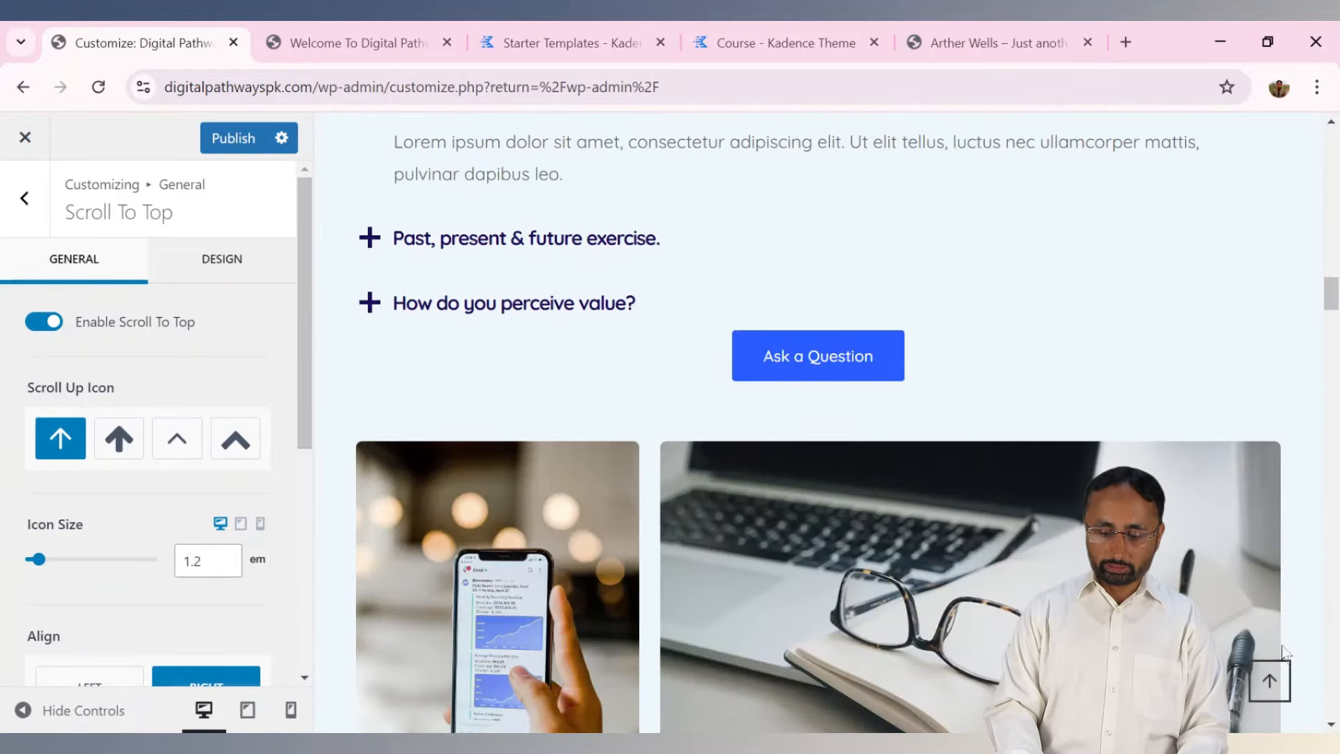
left_click_drag(1331, 307, 1335, 549)
left_click(1270, 680)
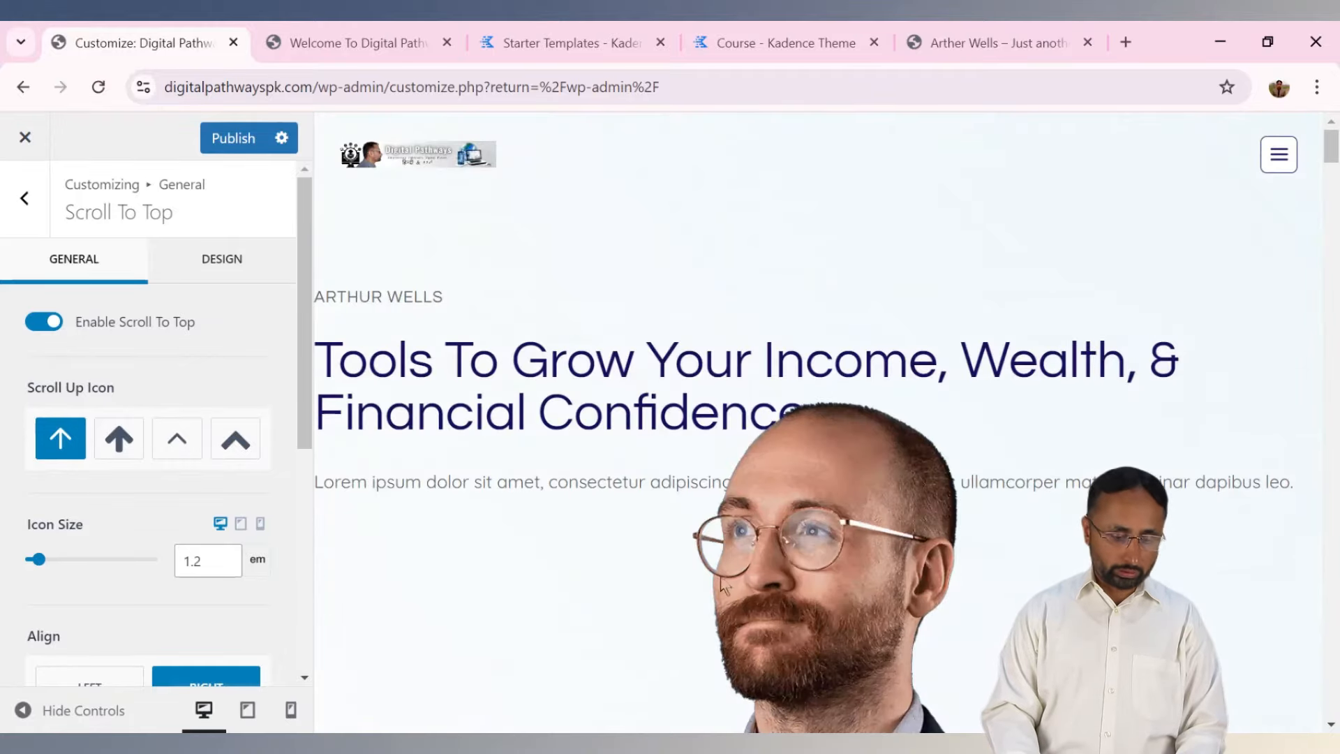
left_click_drag(305, 346, 315, 533)
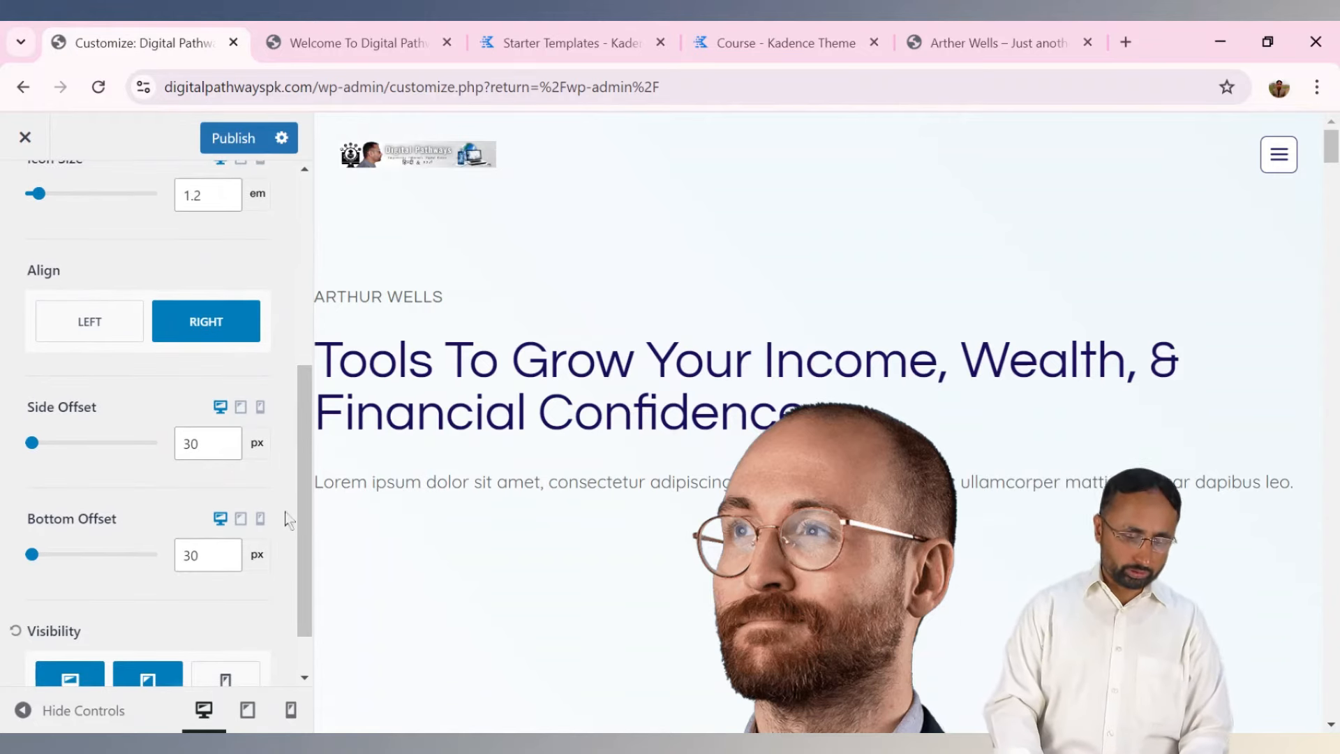
left_click_drag(305, 491, 313, 547)
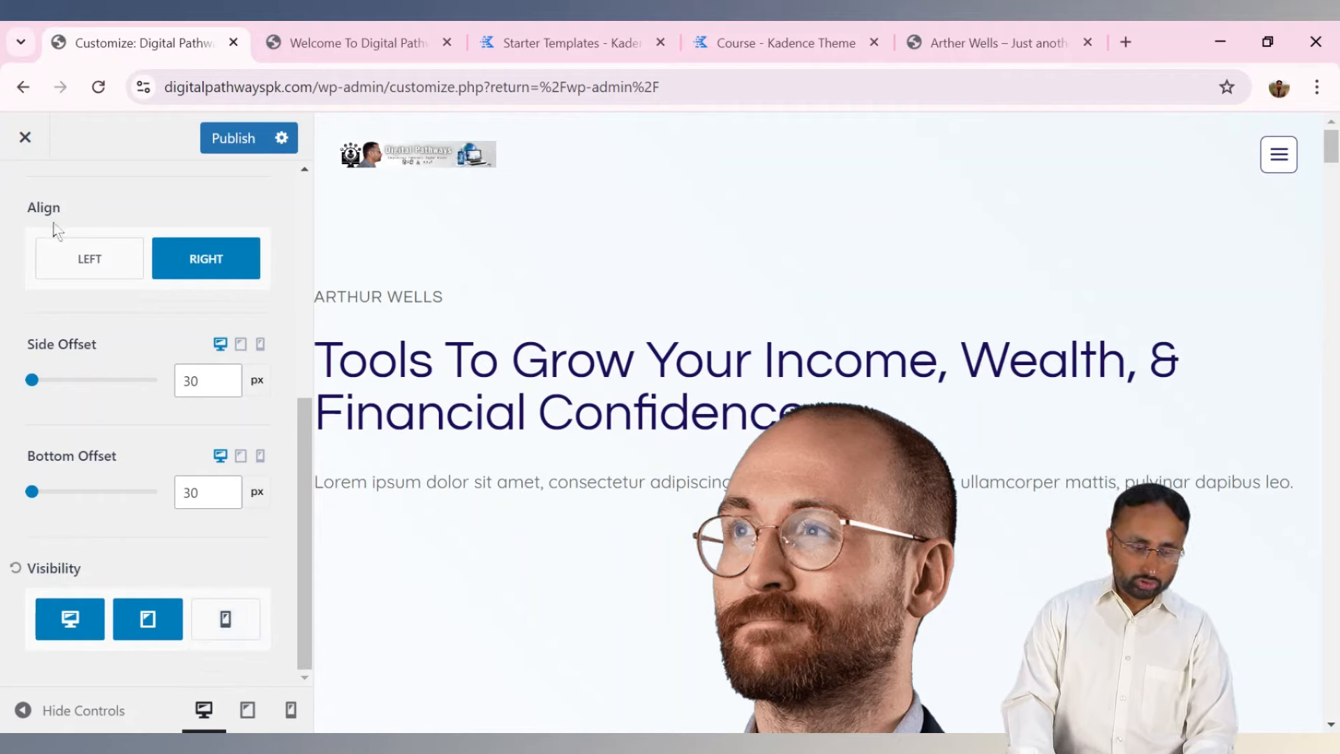
scroll(304, 614, "up", 10)
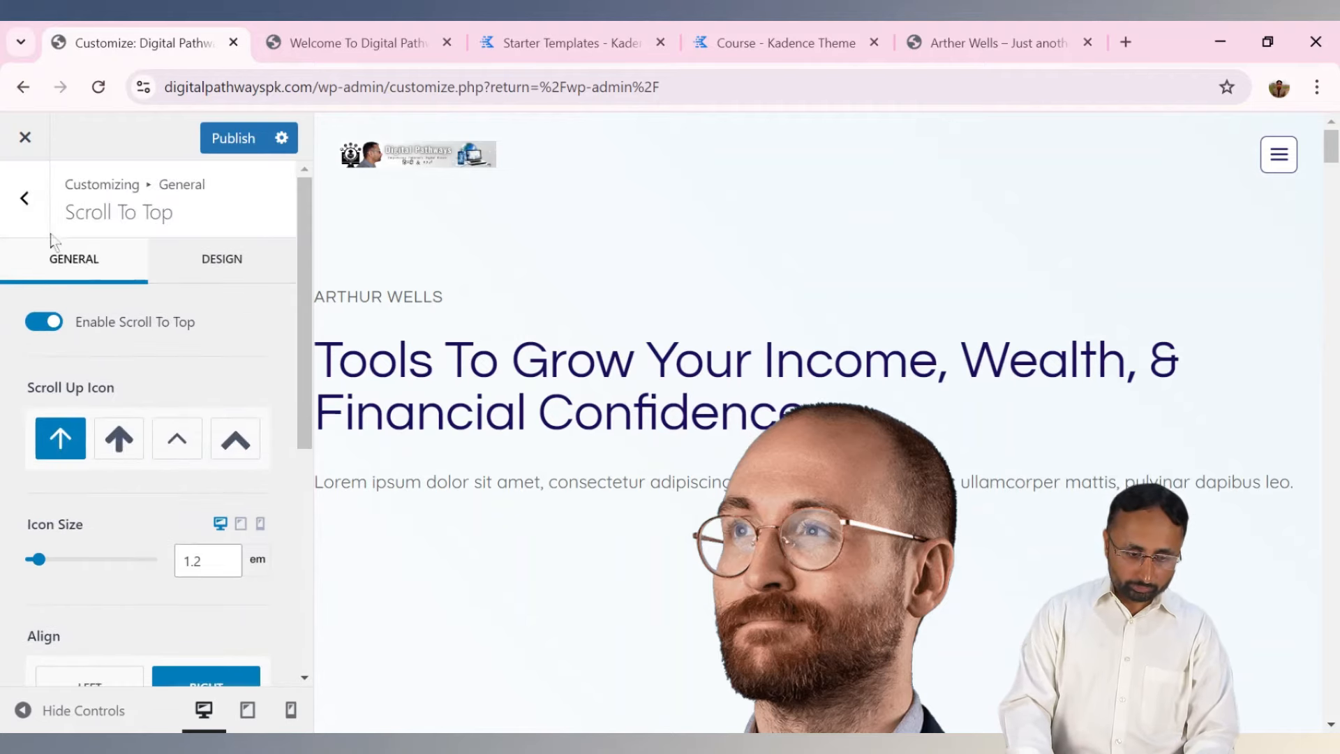
left_click(28, 209)
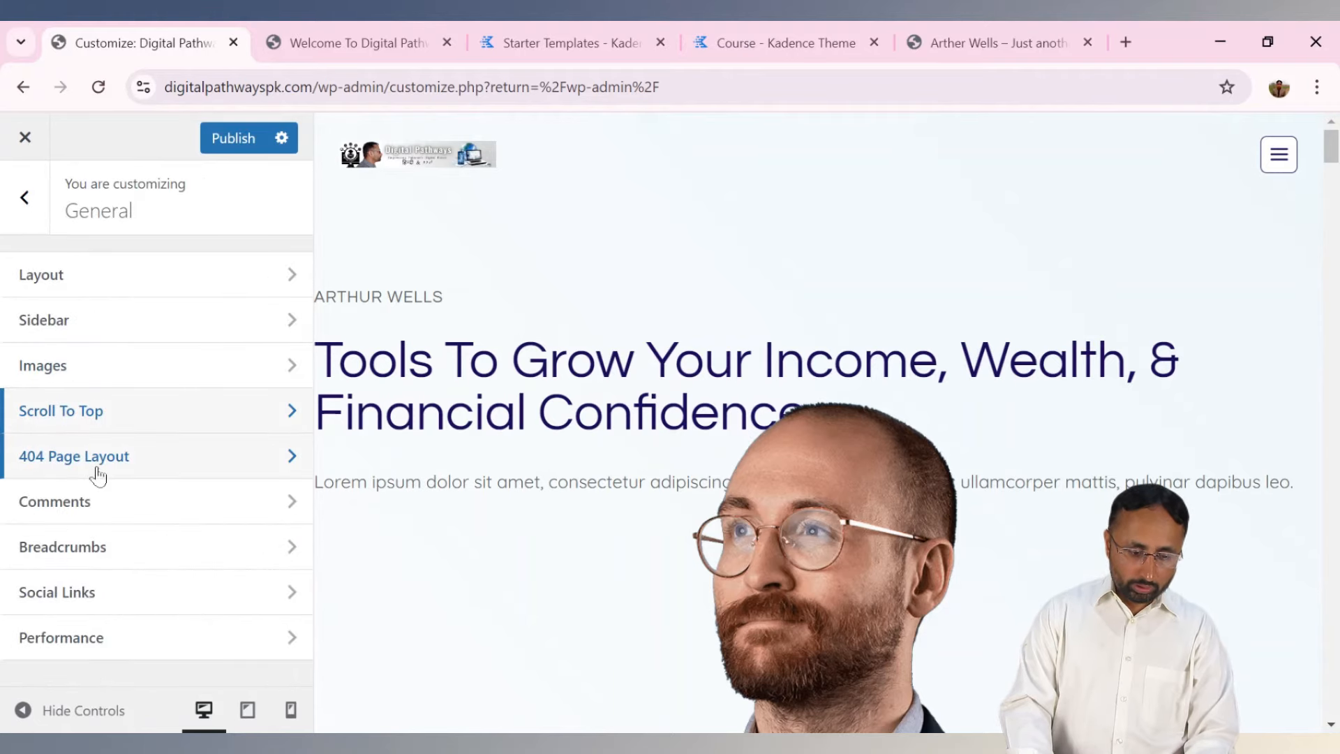
Look through the 404 Page Layout, Comments, Social Links and Performance options, then return to the main menu.
left_click(98, 457)
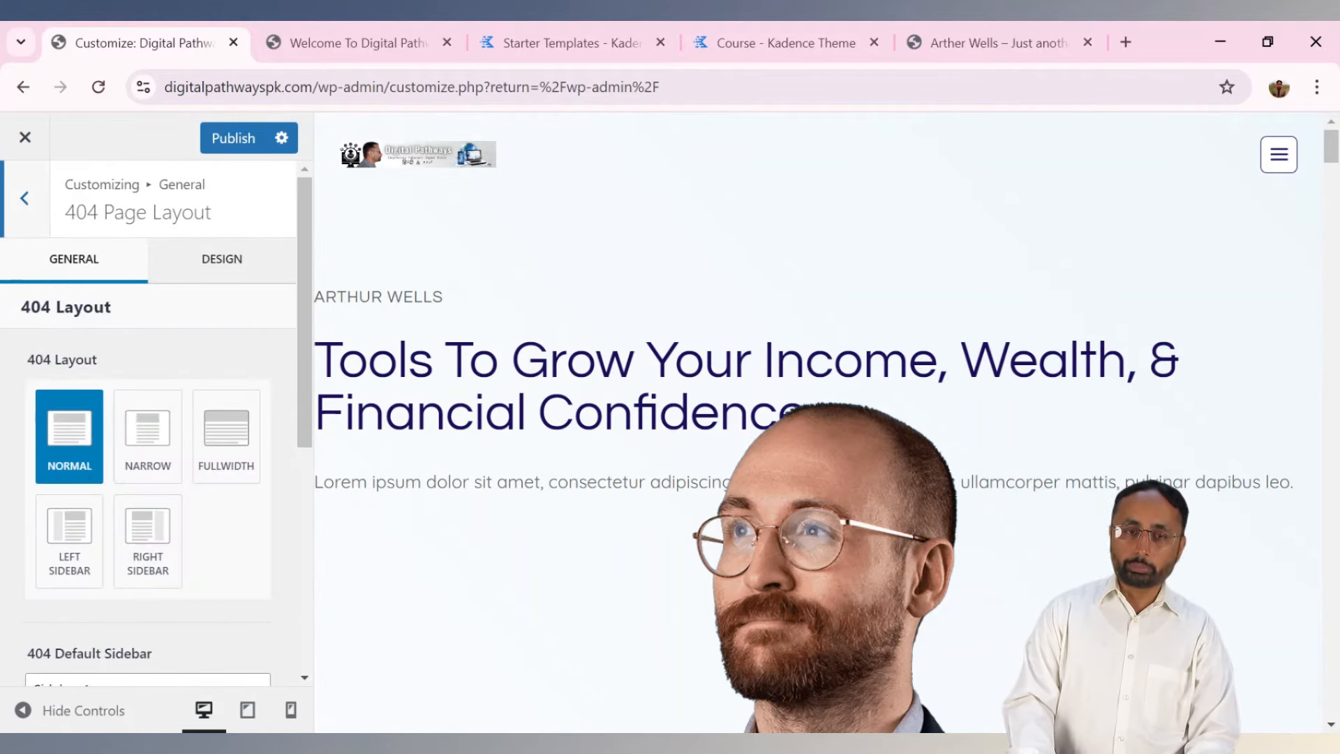
left_click(24, 199)
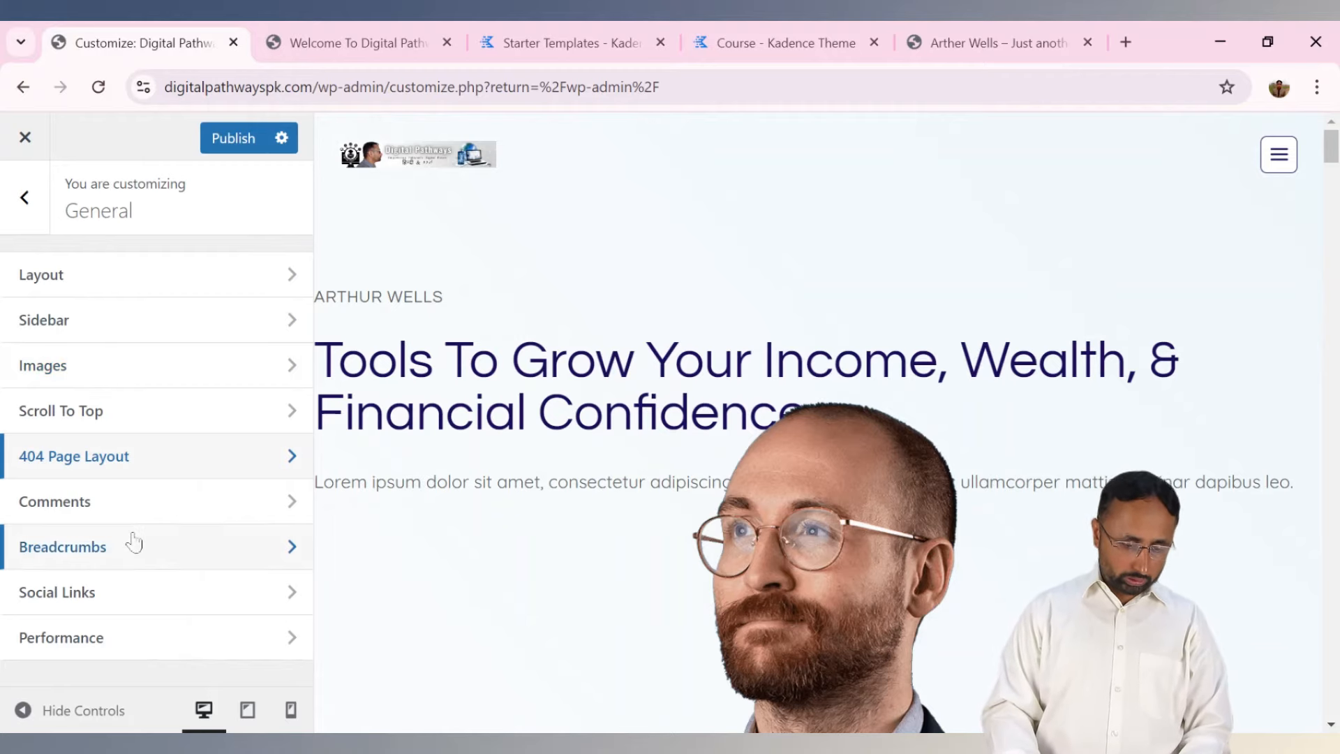
left_click(146, 508)
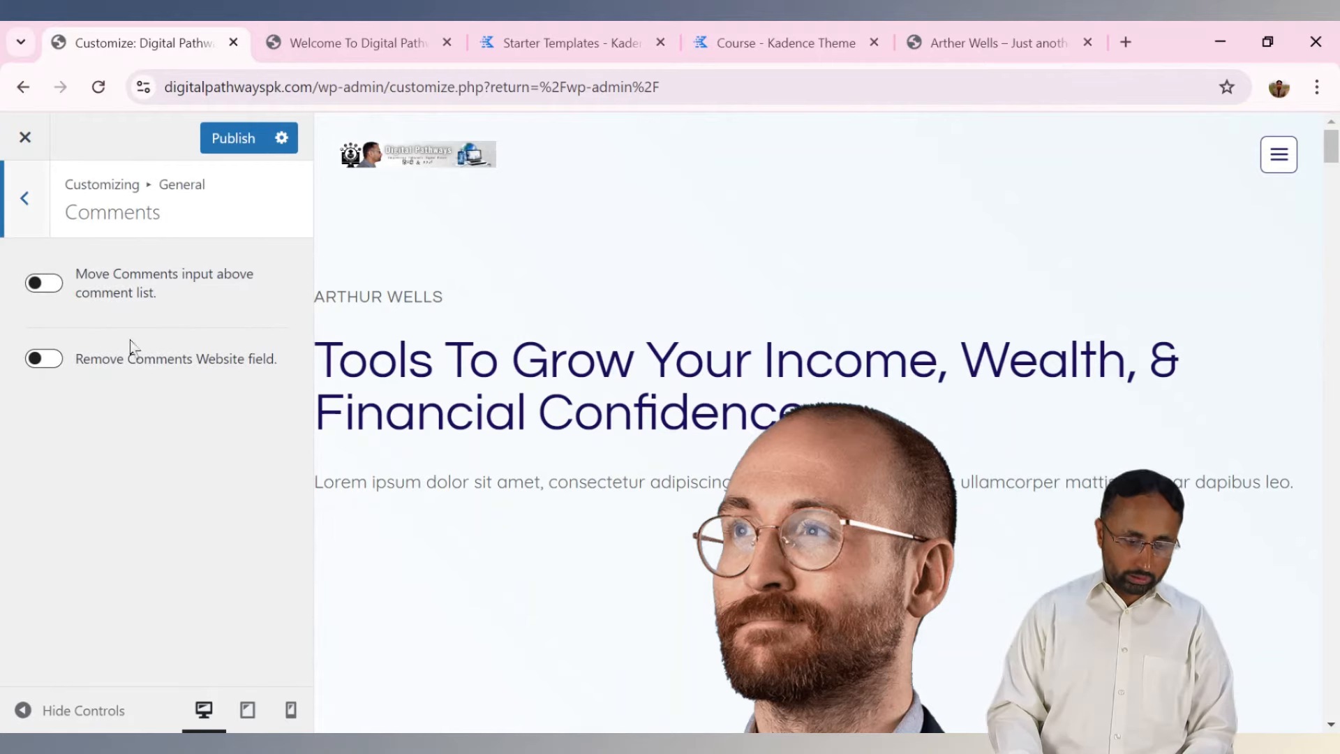
left_click(30, 224)
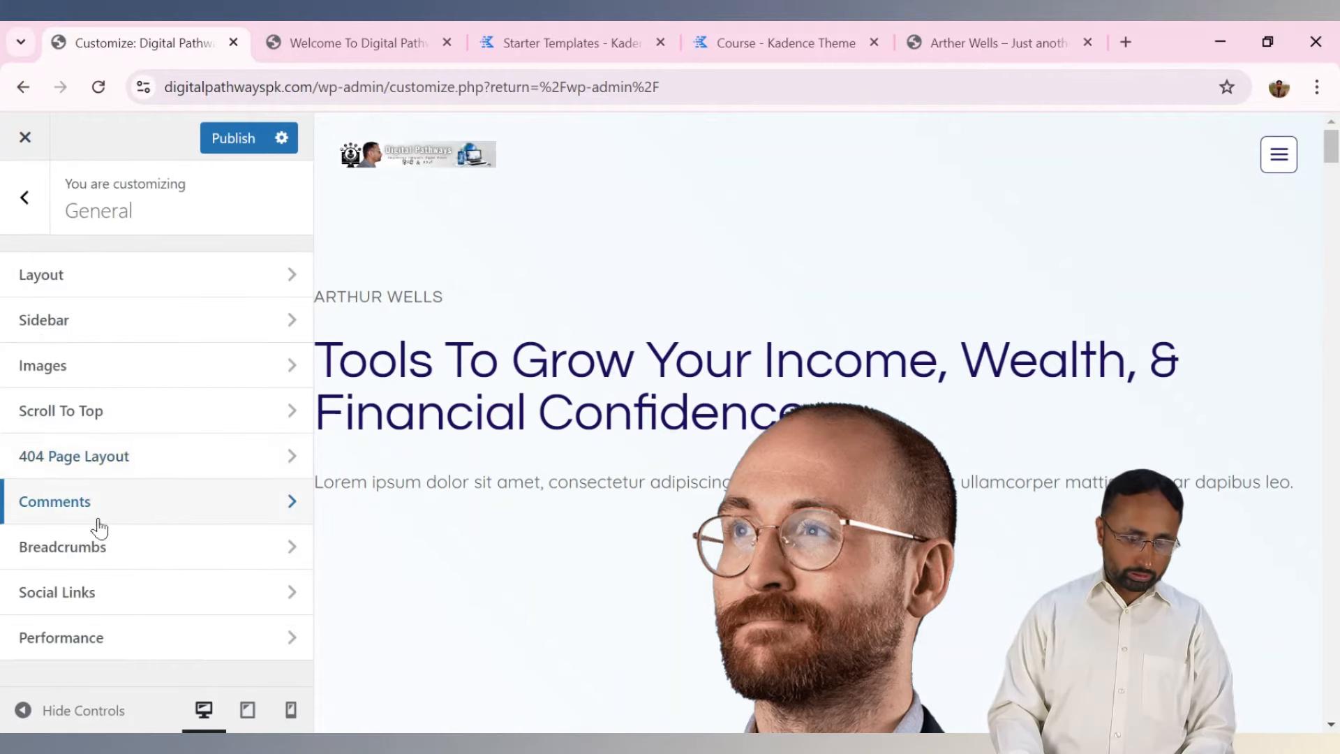
left_click(111, 599)
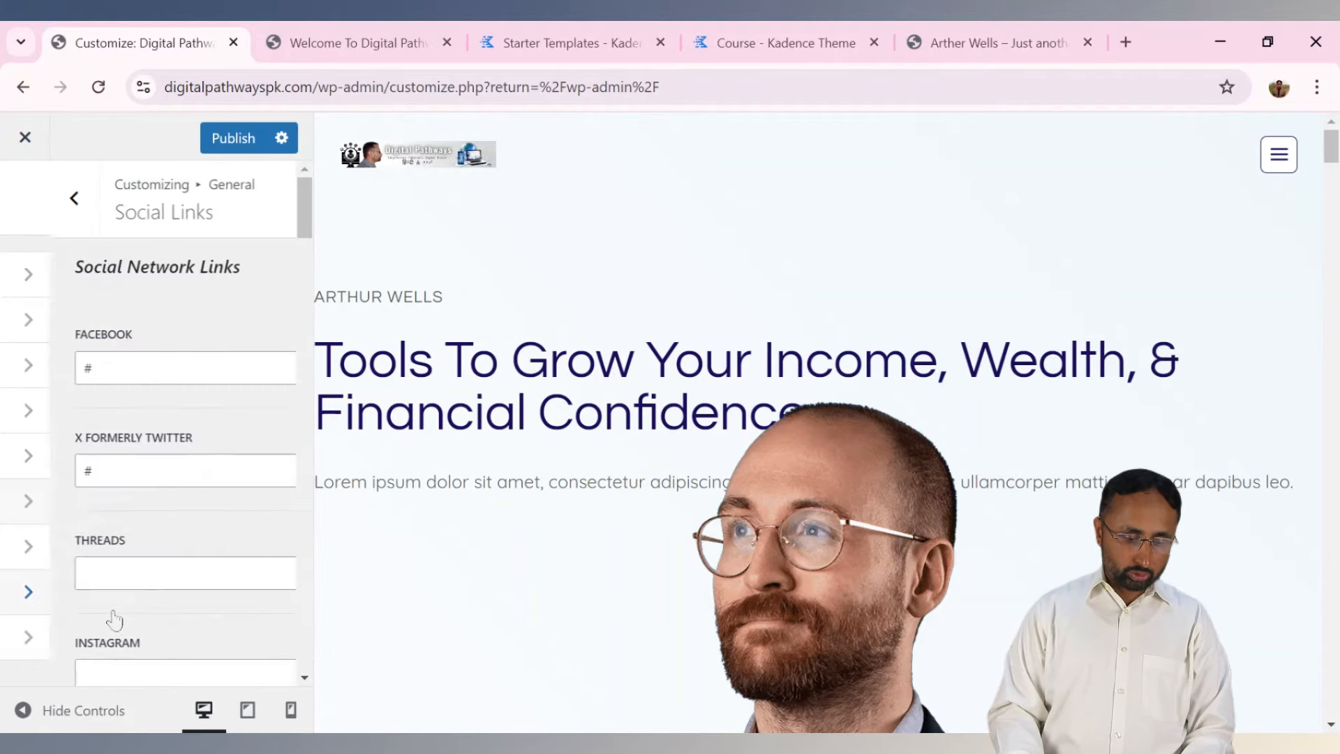
left_click(30, 224)
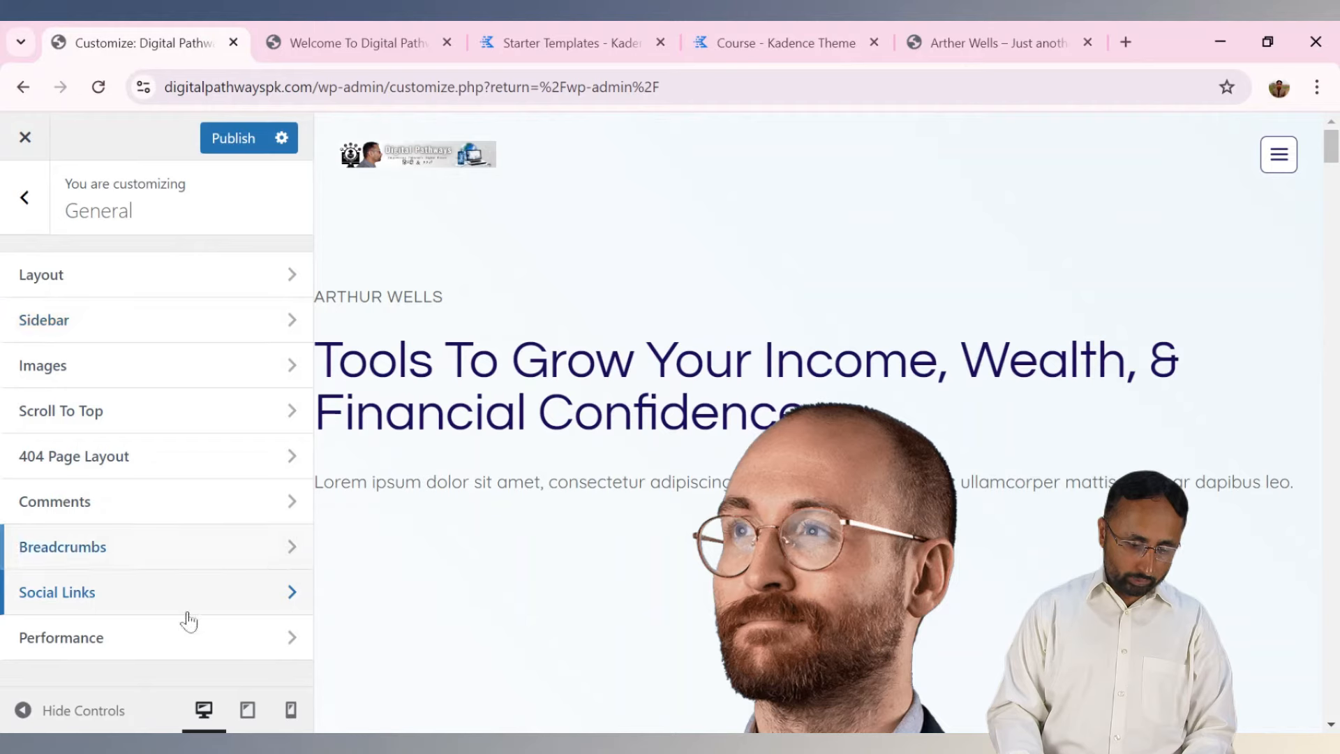
left_click(177, 633)
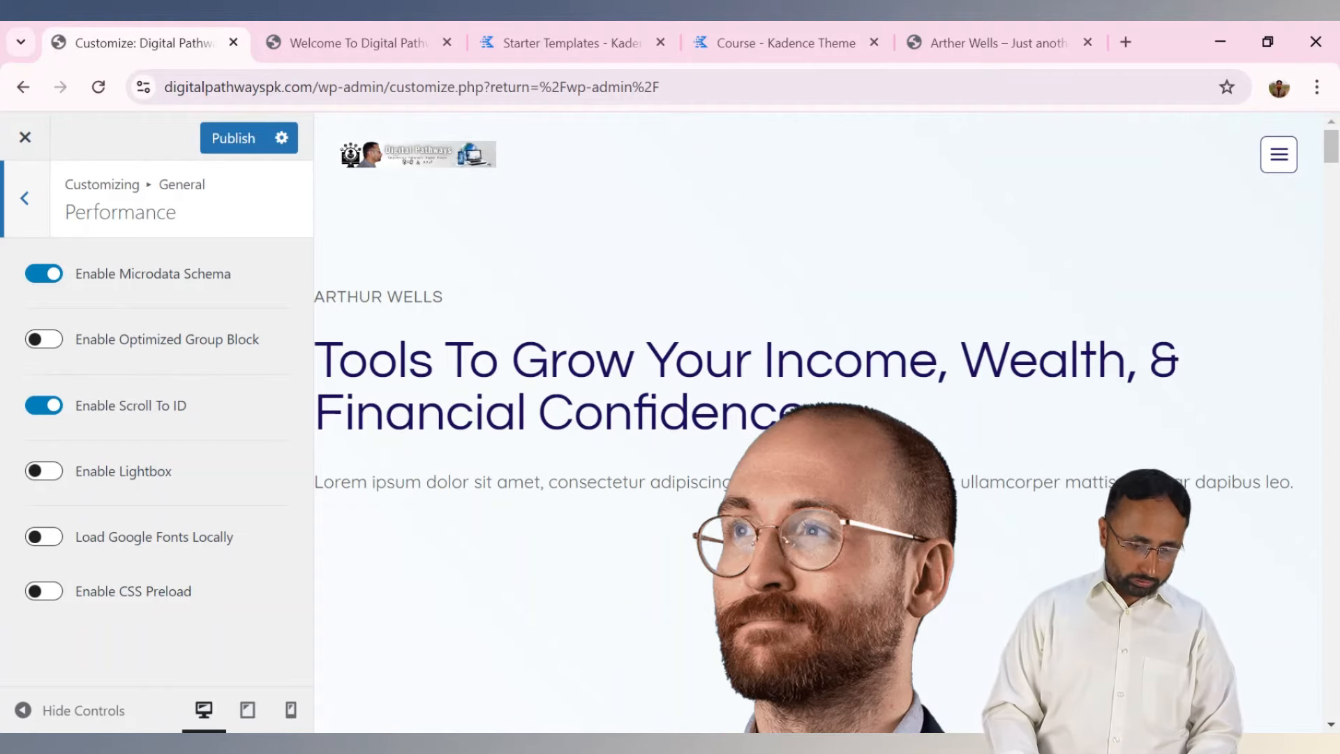
left_click(35, 213)
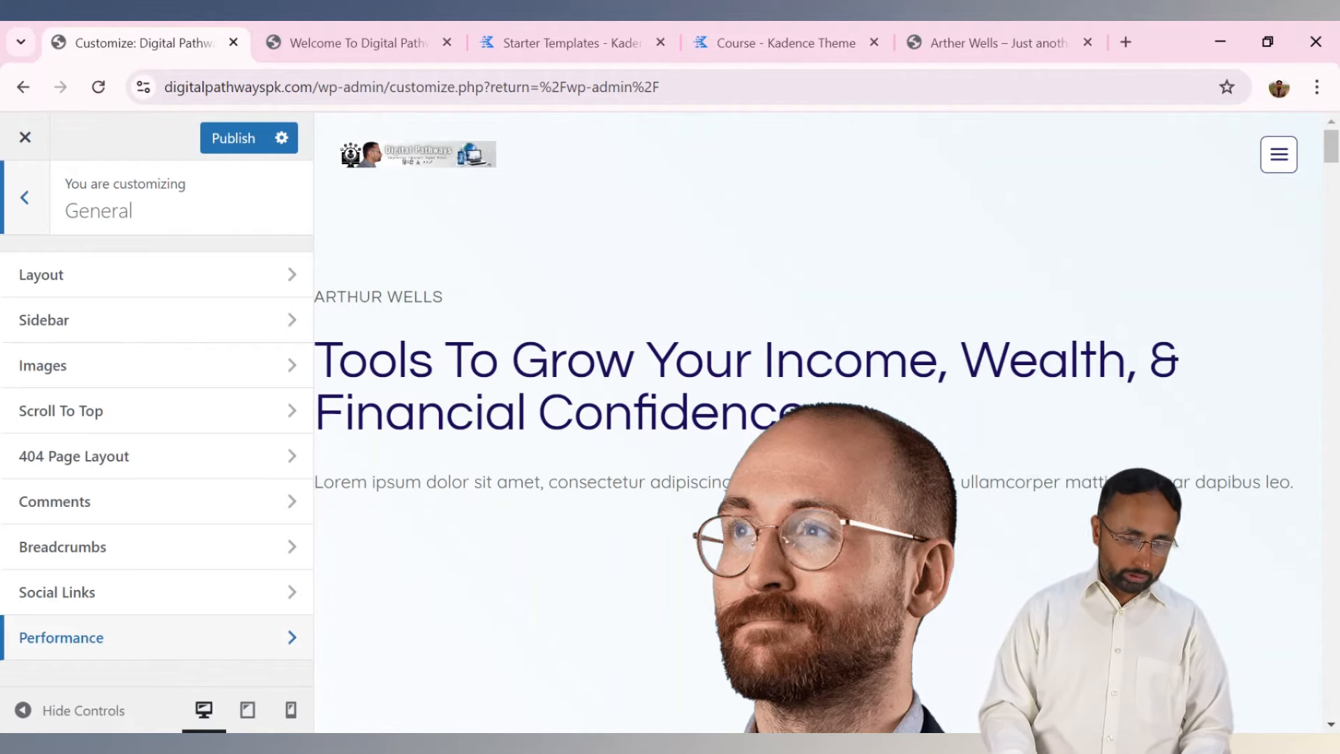
left_click(25, 198)
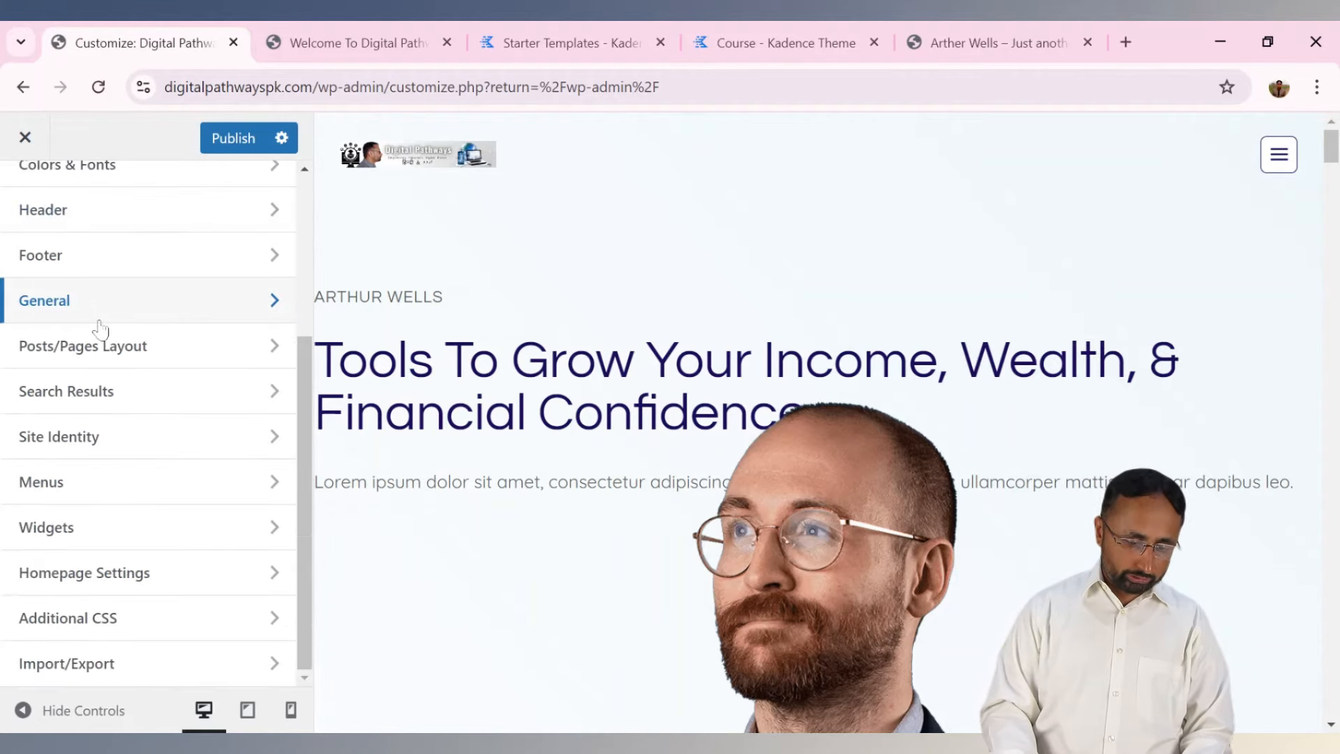
Open Single Post Layout and compare it with the live post's title, opening paragraph and category label.
left_click(143, 369)
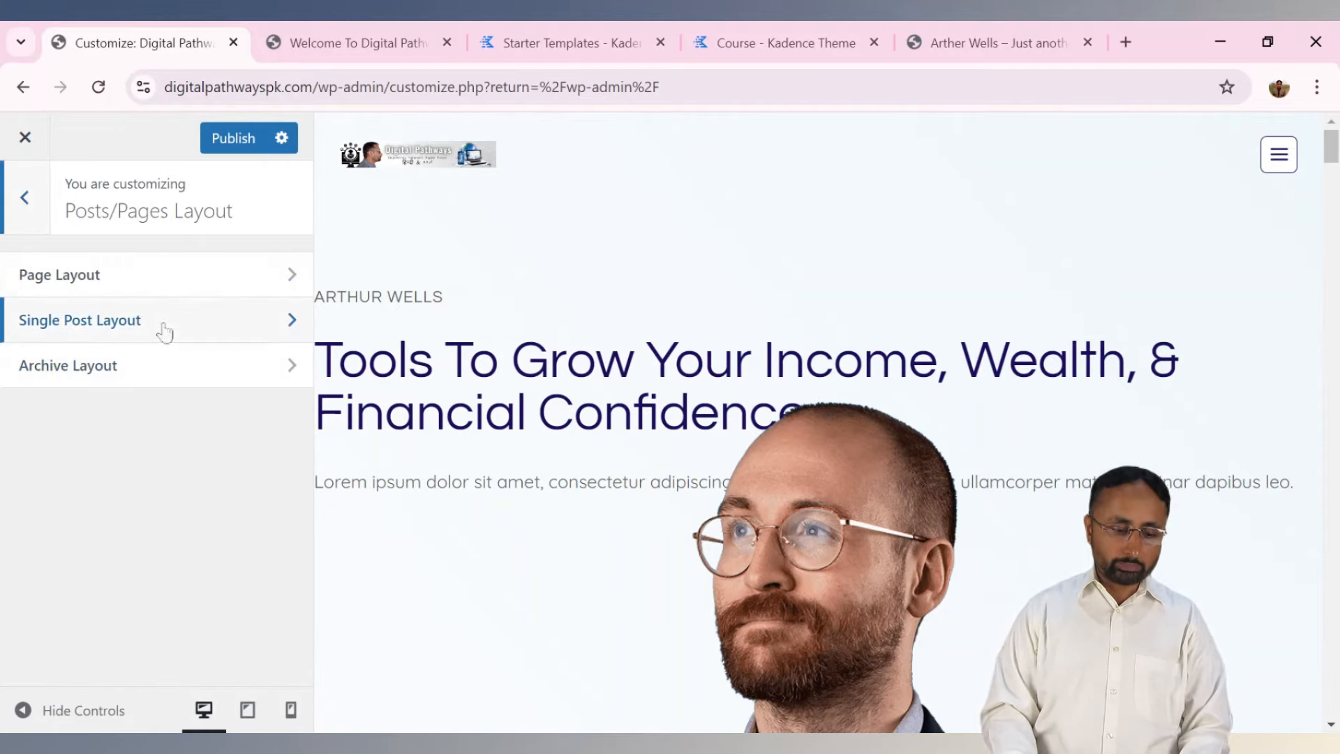
left_click(164, 332)
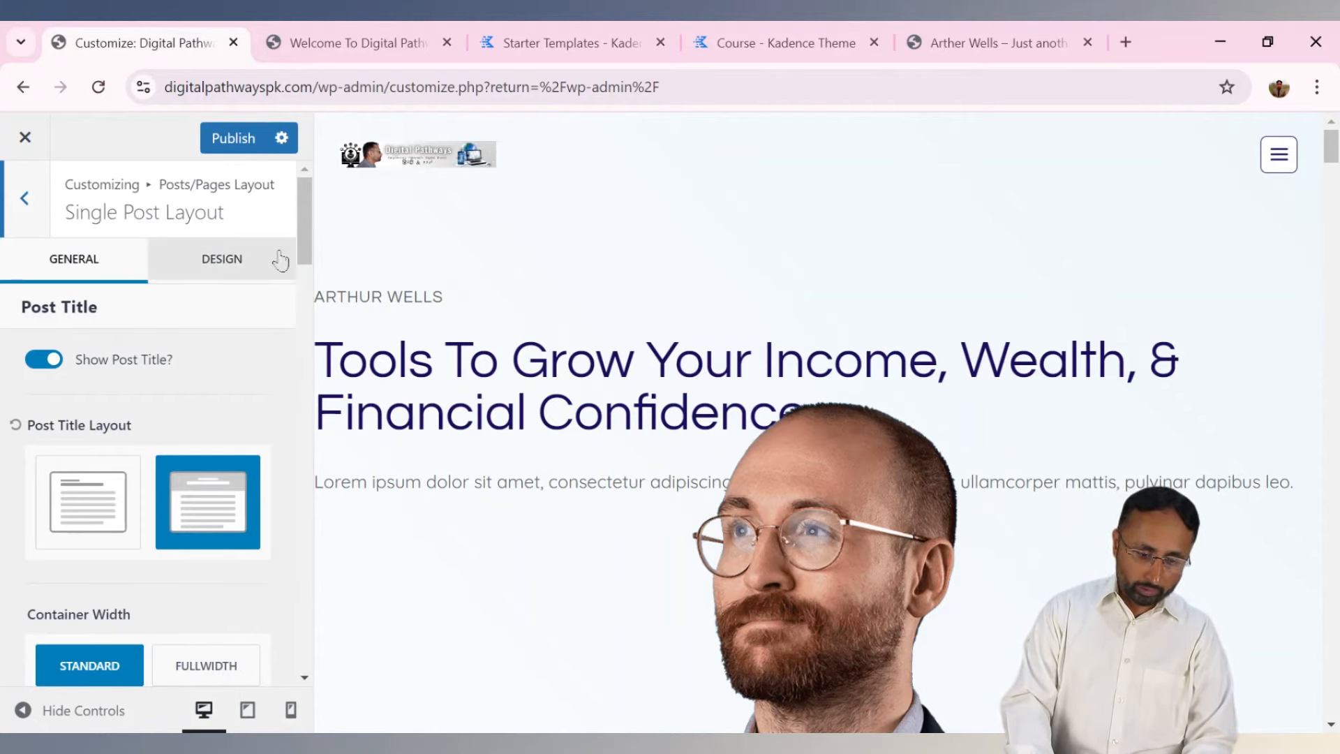
scroll(304, 266, "down", 2)
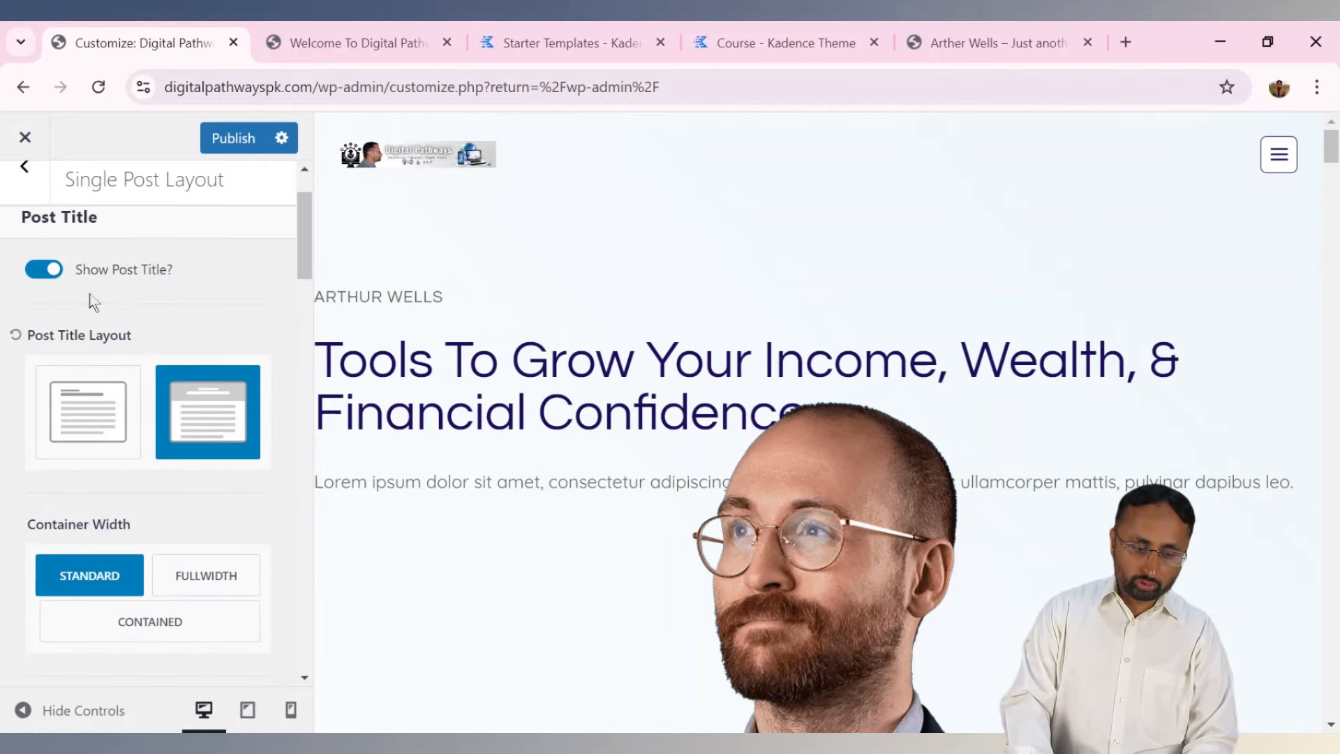
left_click(377, 34)
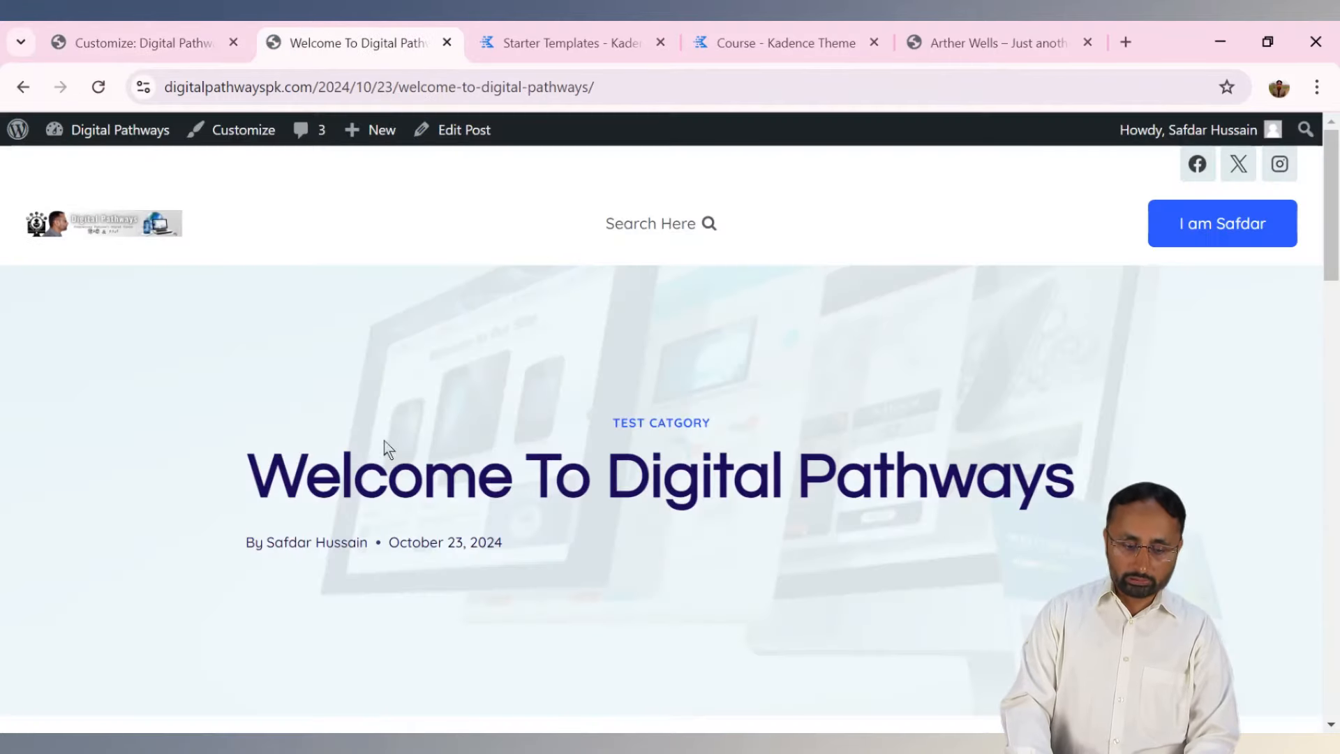
left_click_drag(388, 489, 1041, 492)
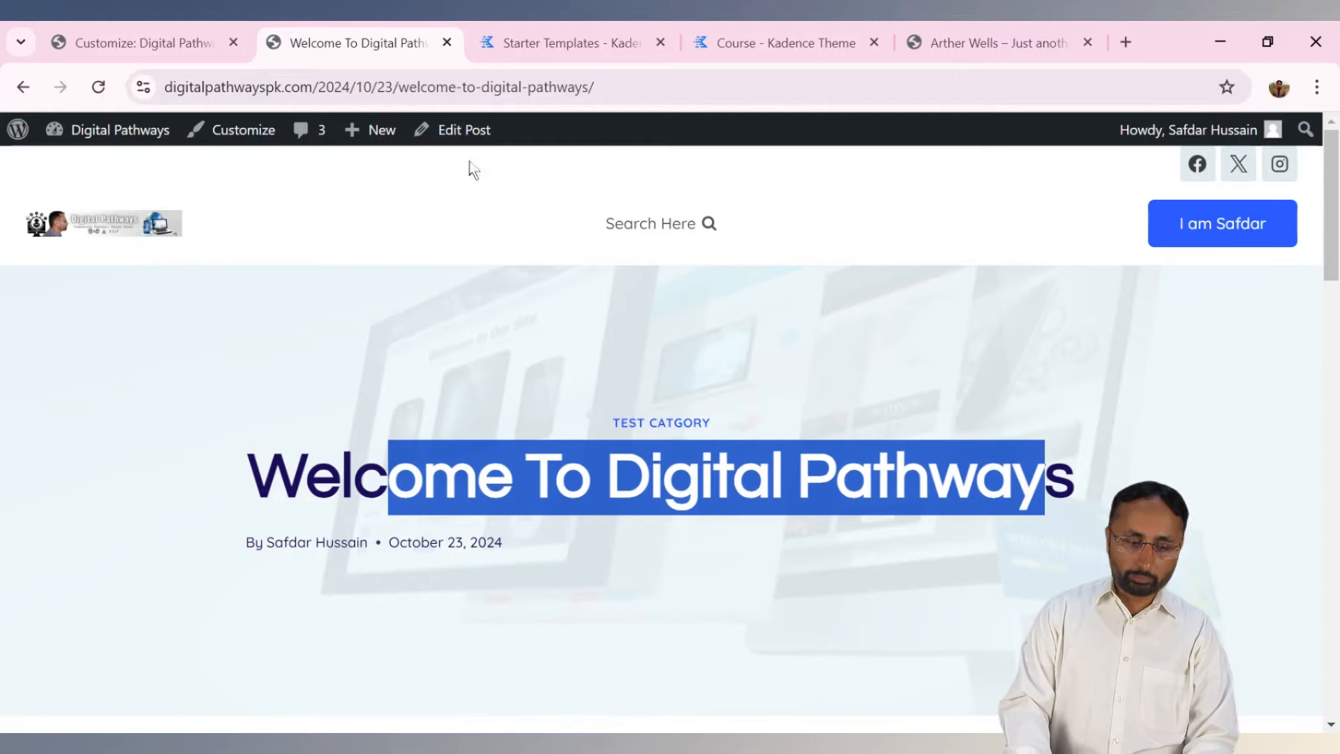
left_click(160, 49)
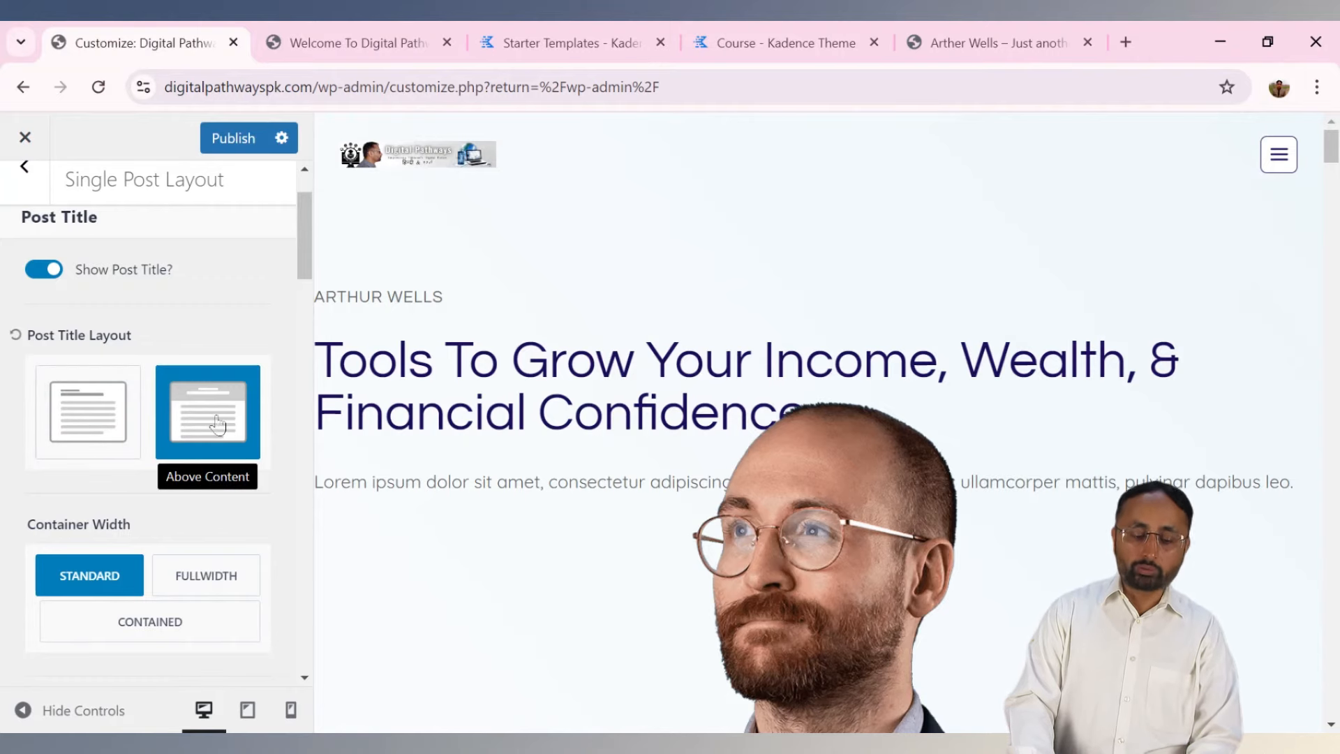
left_click(423, 32)
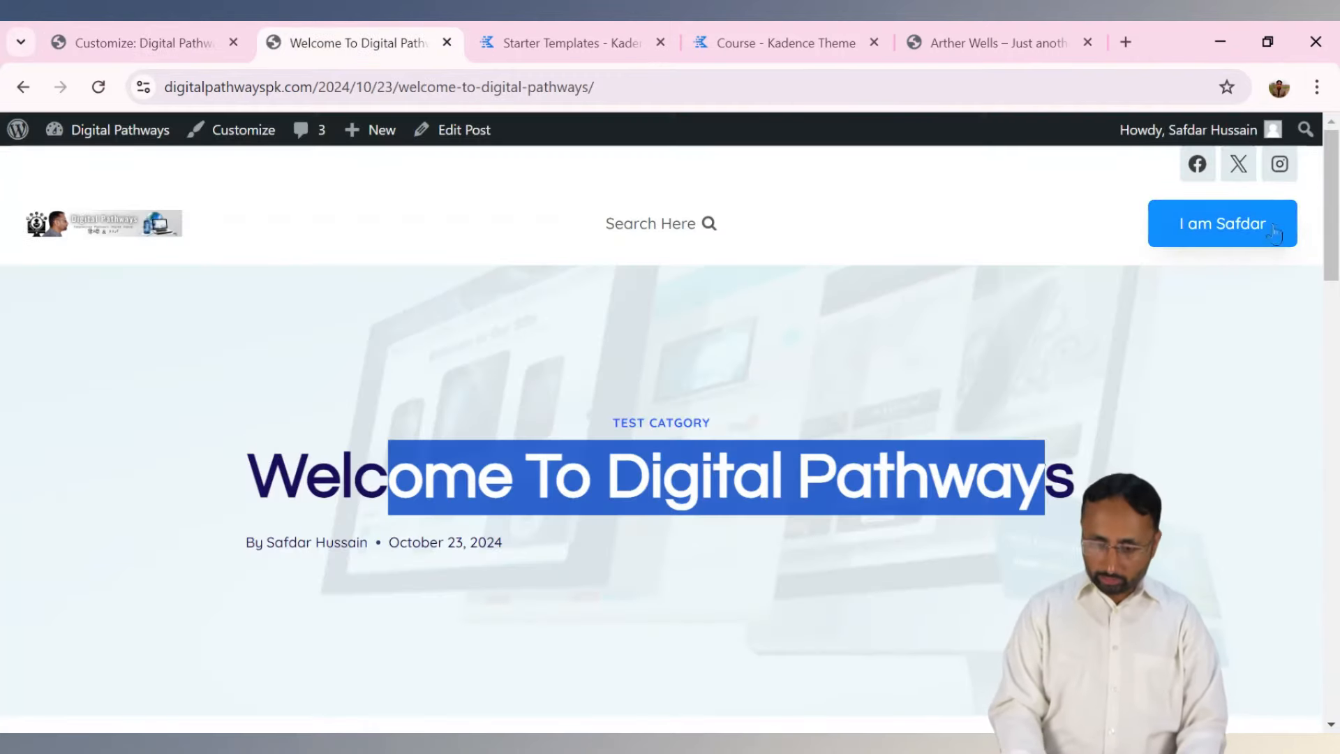
scroll(967, 321, "down", 5)
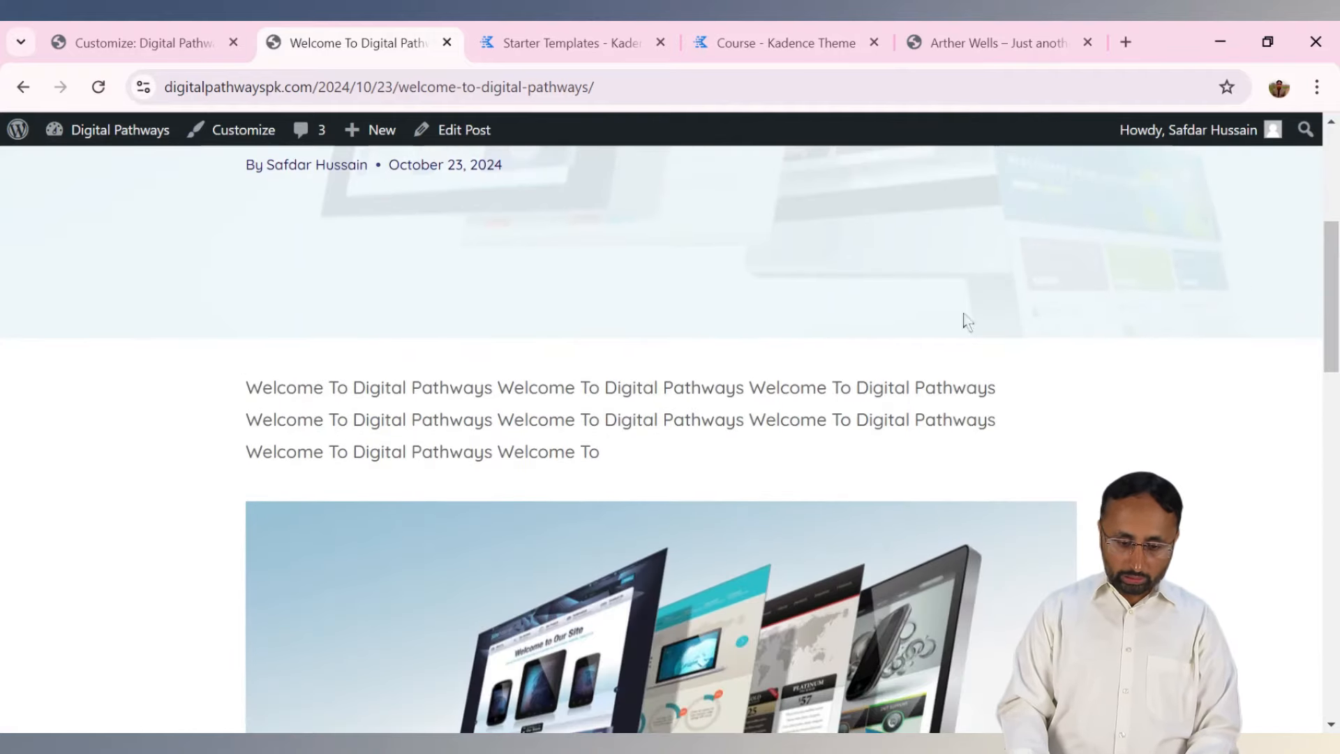
left_click_drag(246, 385, 405, 425)
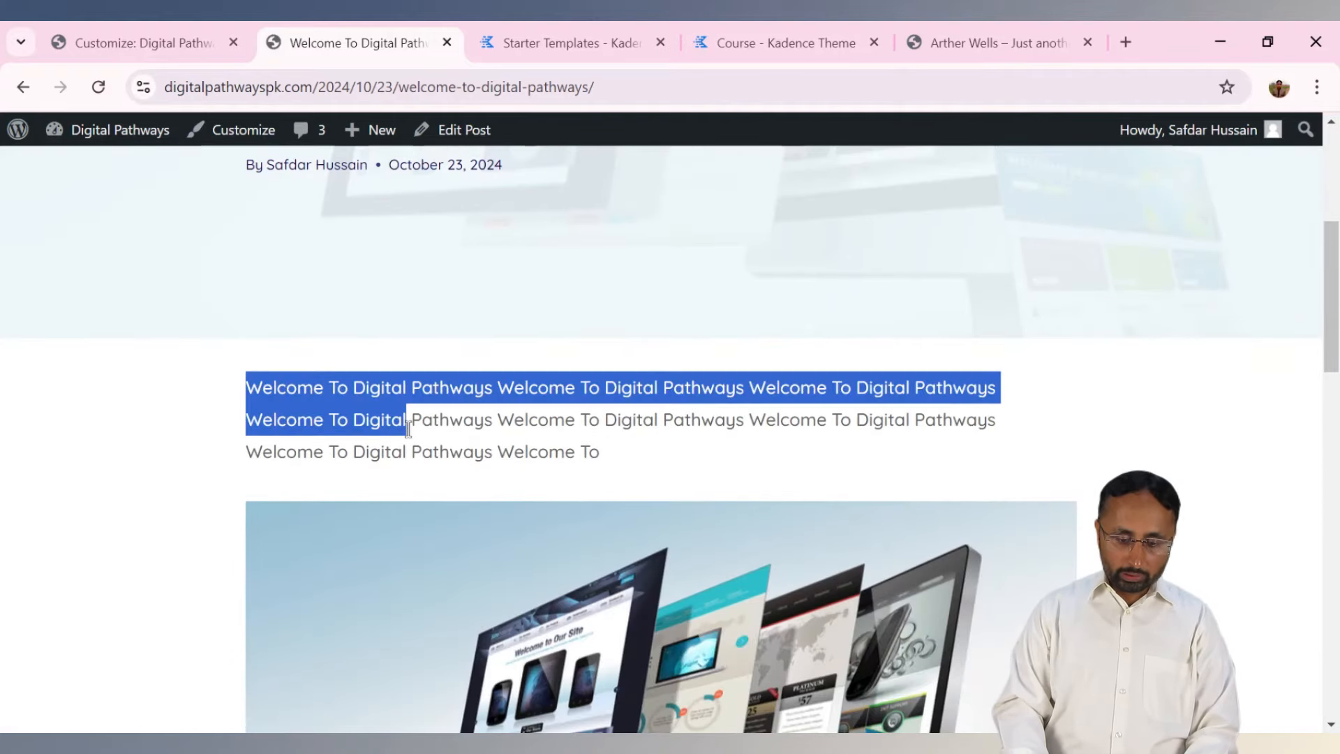
left_click(992, 277)
left_click_drag(1330, 311, 1330, 225)
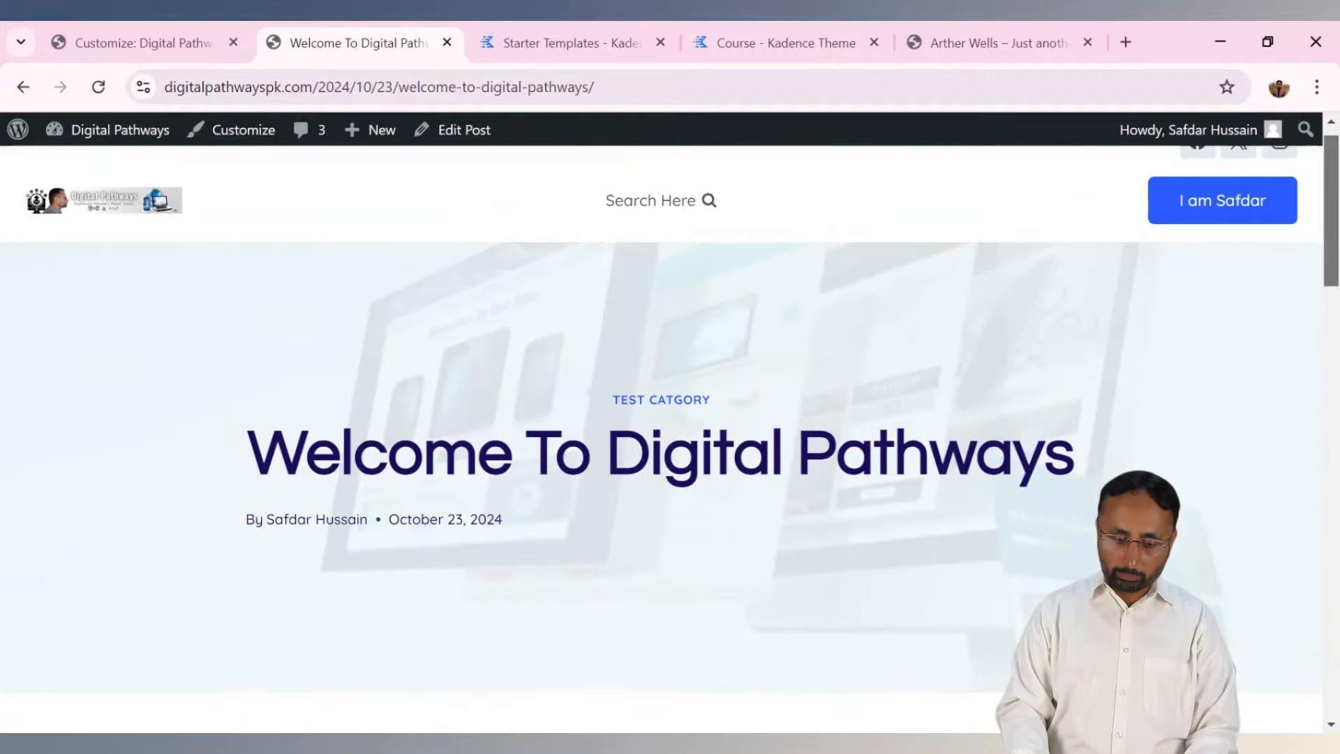
left_click_drag(266, 455, 927, 398)
left_click(182, 32)
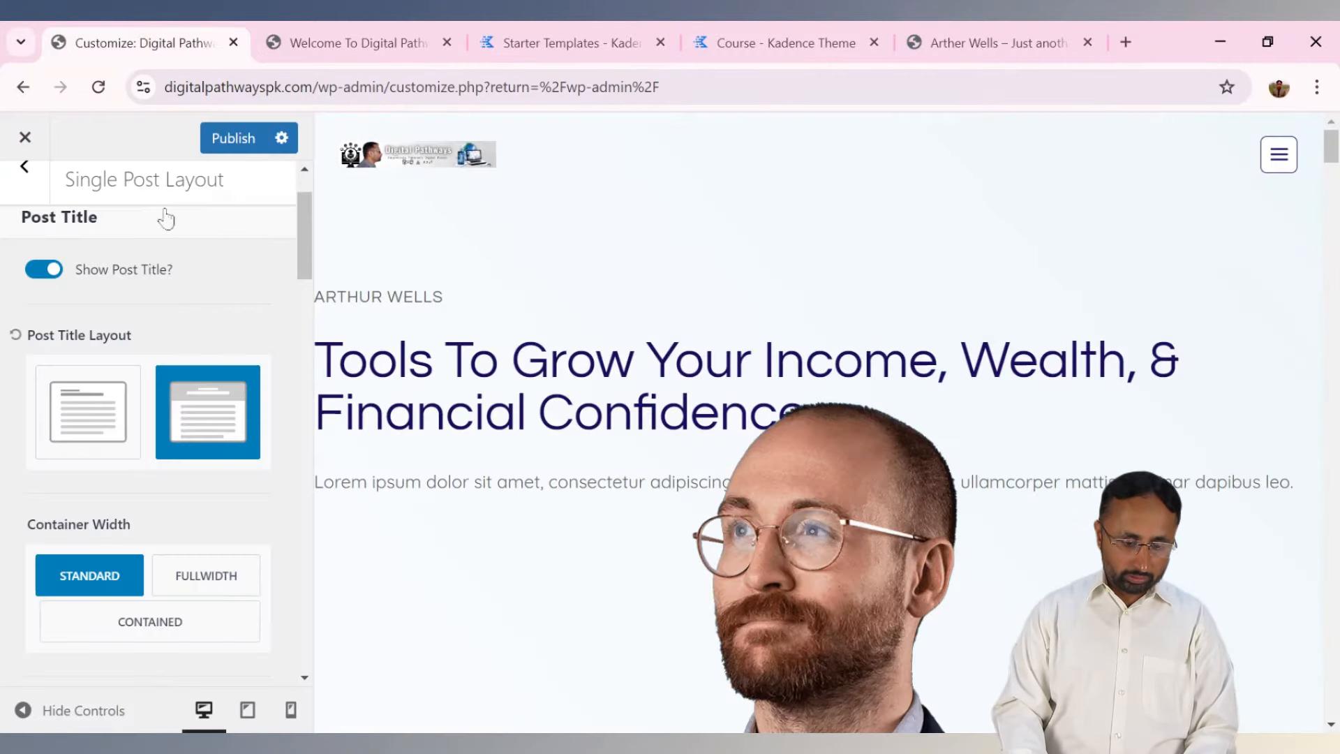
Set Post Title Layout to In Content, publish, and reload the post to see it.
left_click(110, 428)
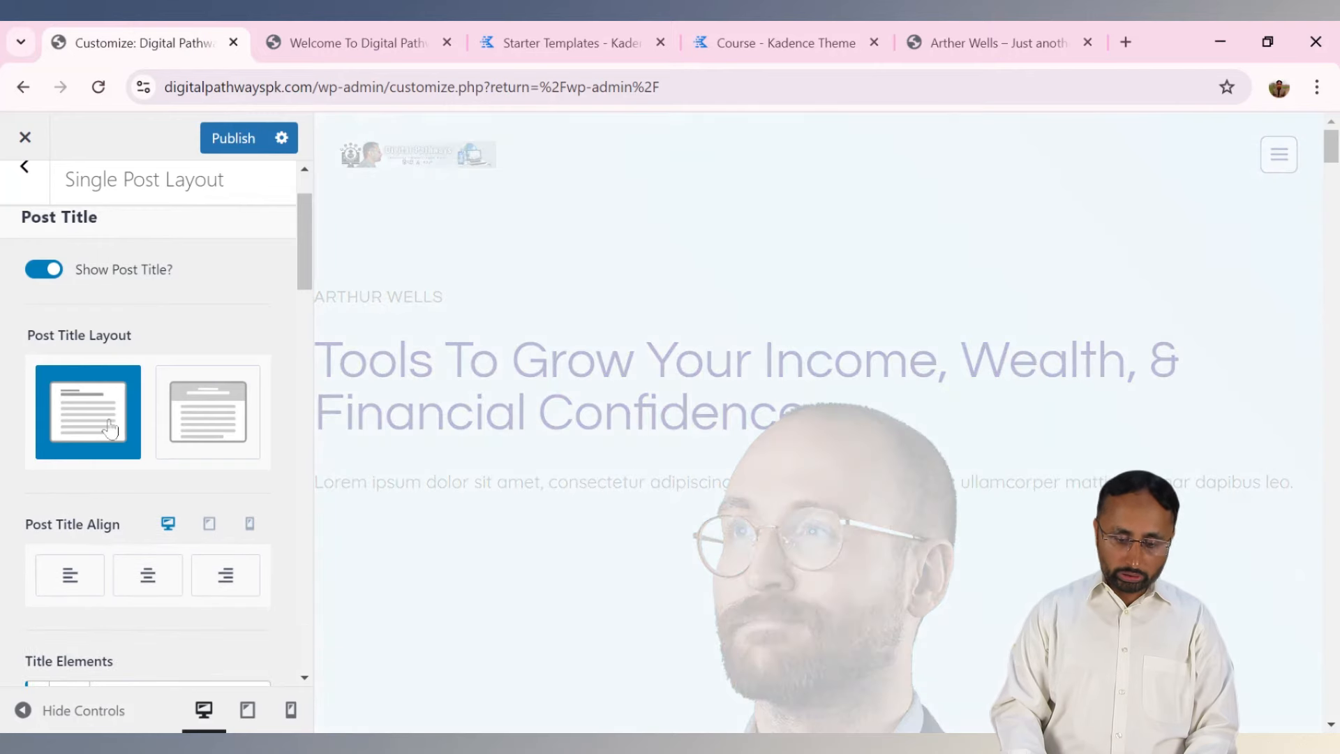
left_click(241, 139)
left_click(305, 43)
left_click(97, 98)
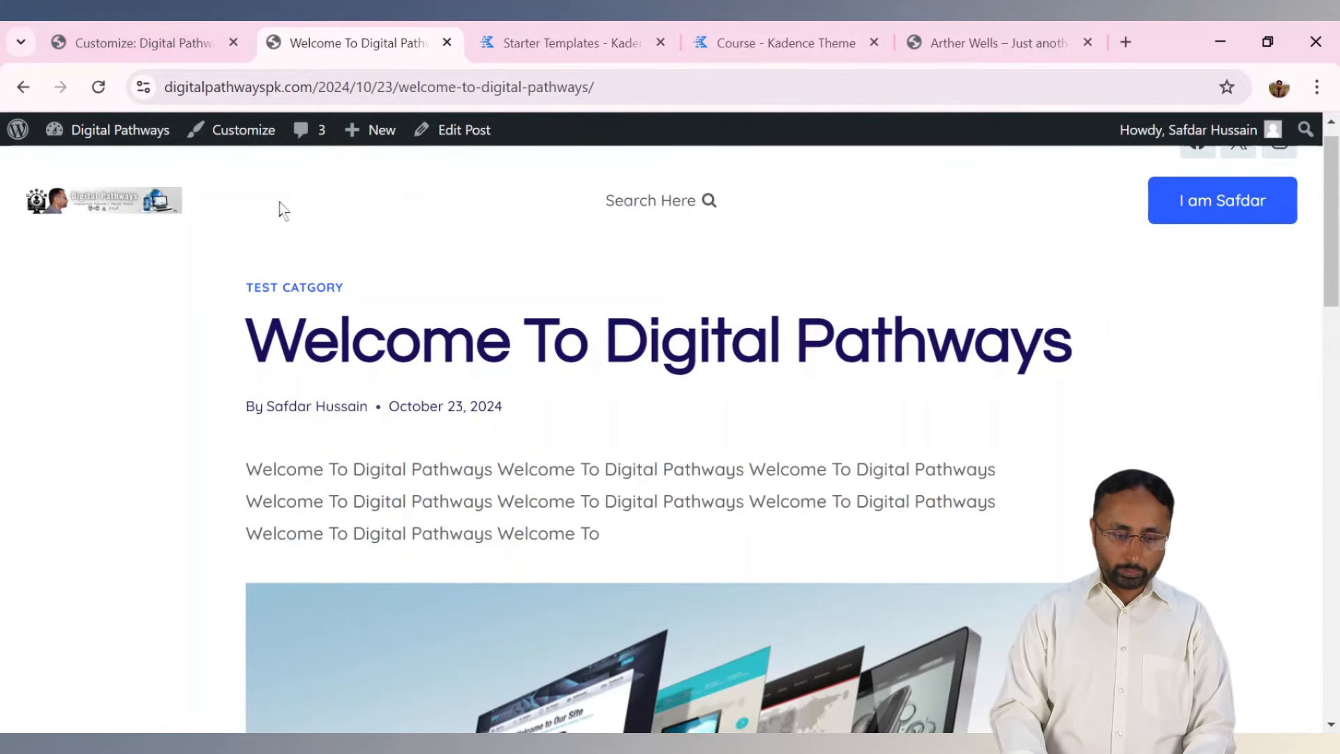
left_click(114, 41)
Set Post Title Layout back to Above Content and compare with the live post.
left_click(196, 422)
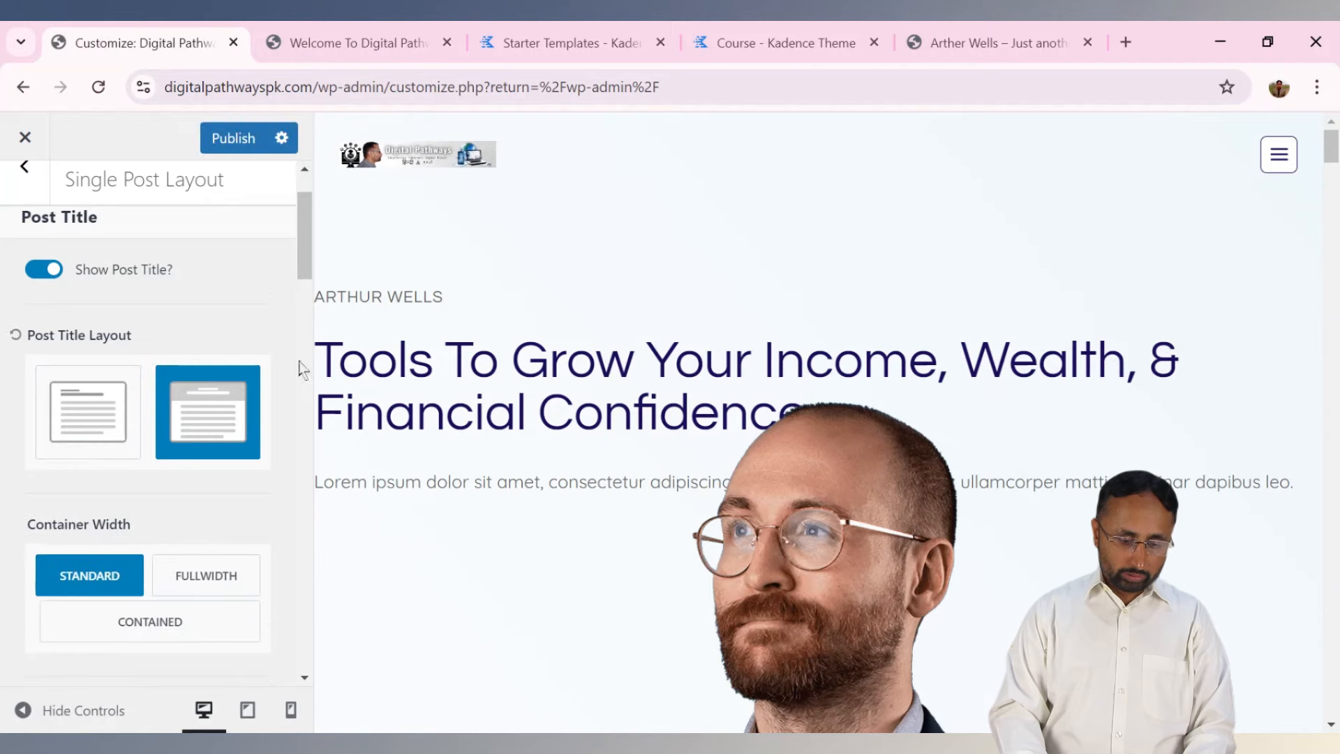
left_click_drag(305, 244, 306, 292)
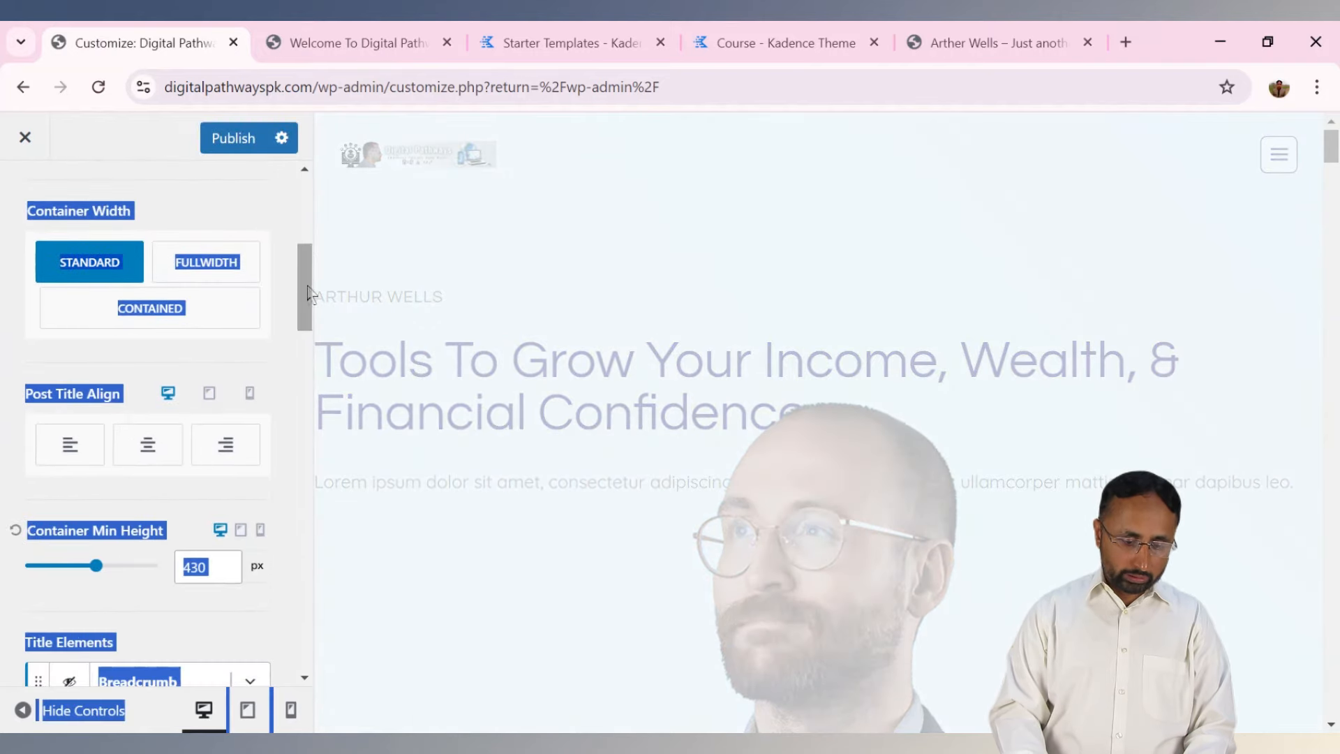
left_click(256, 201)
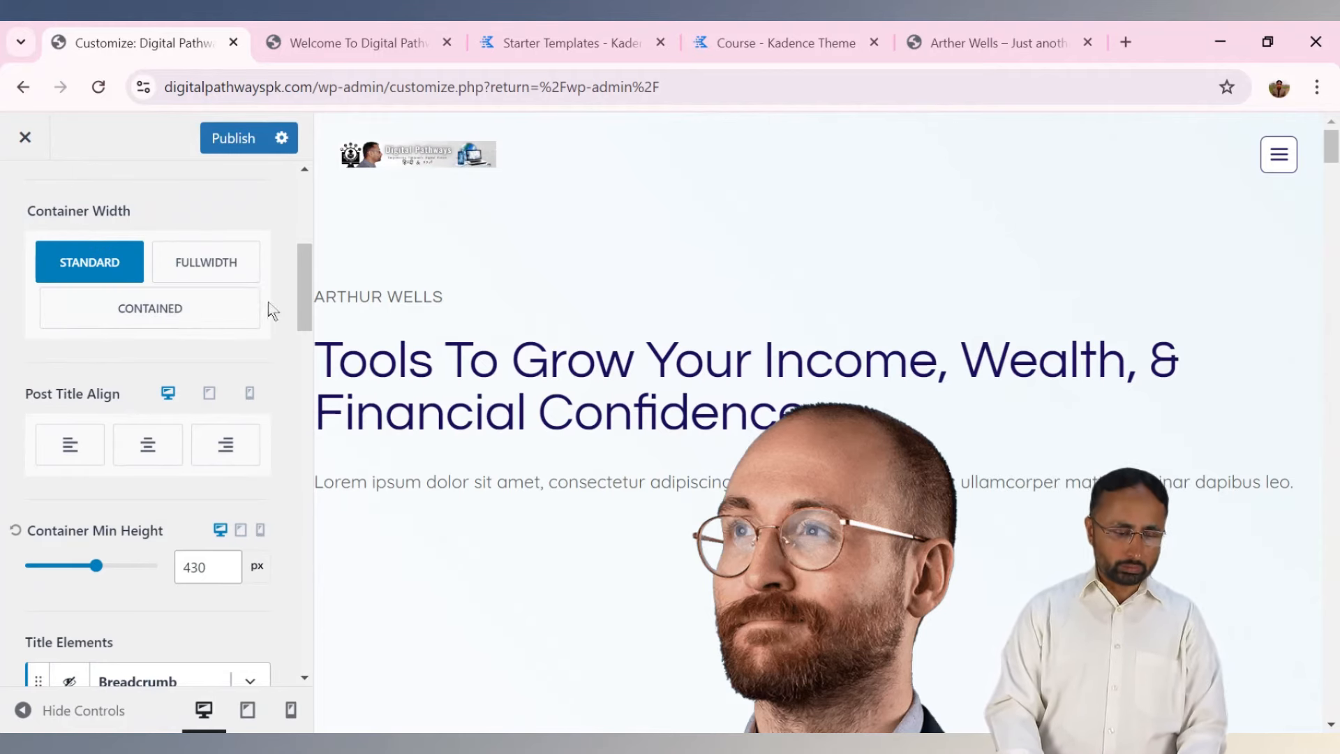
left_click_drag(305, 288, 310, 354)
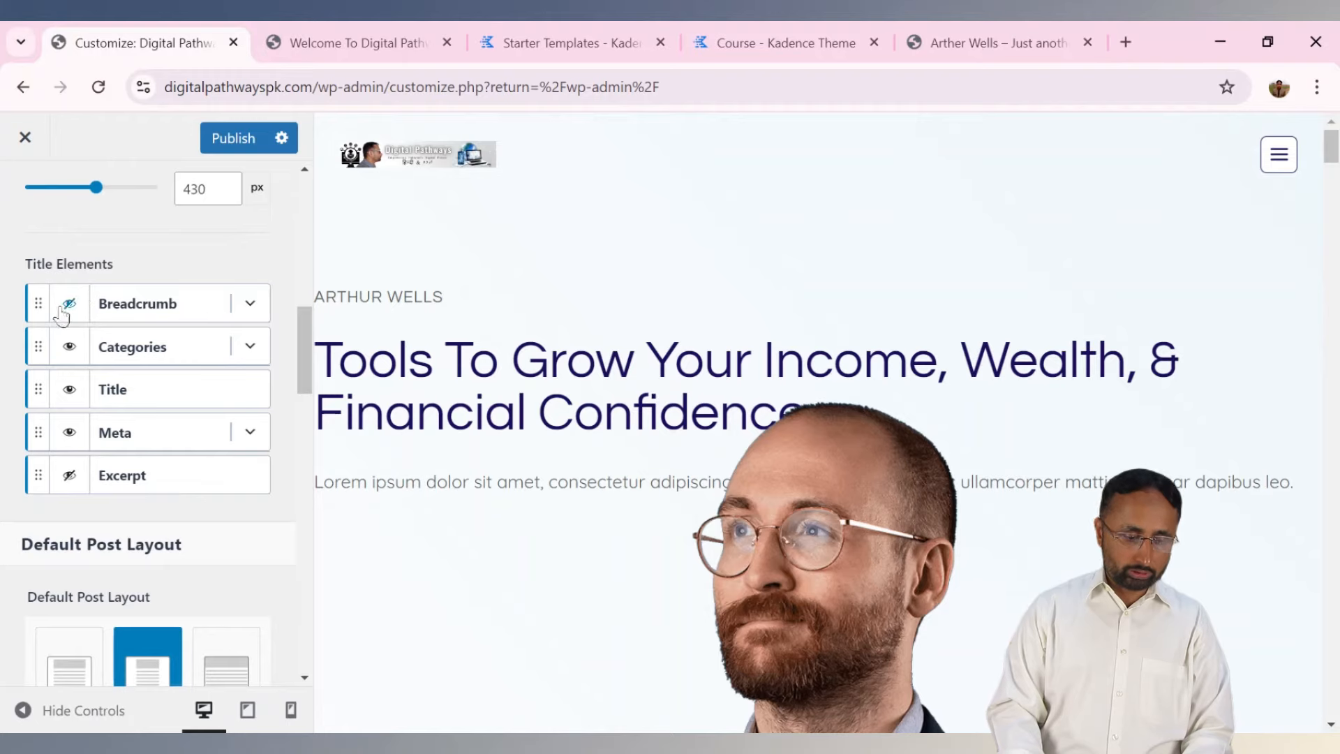
left_click(359, 38)
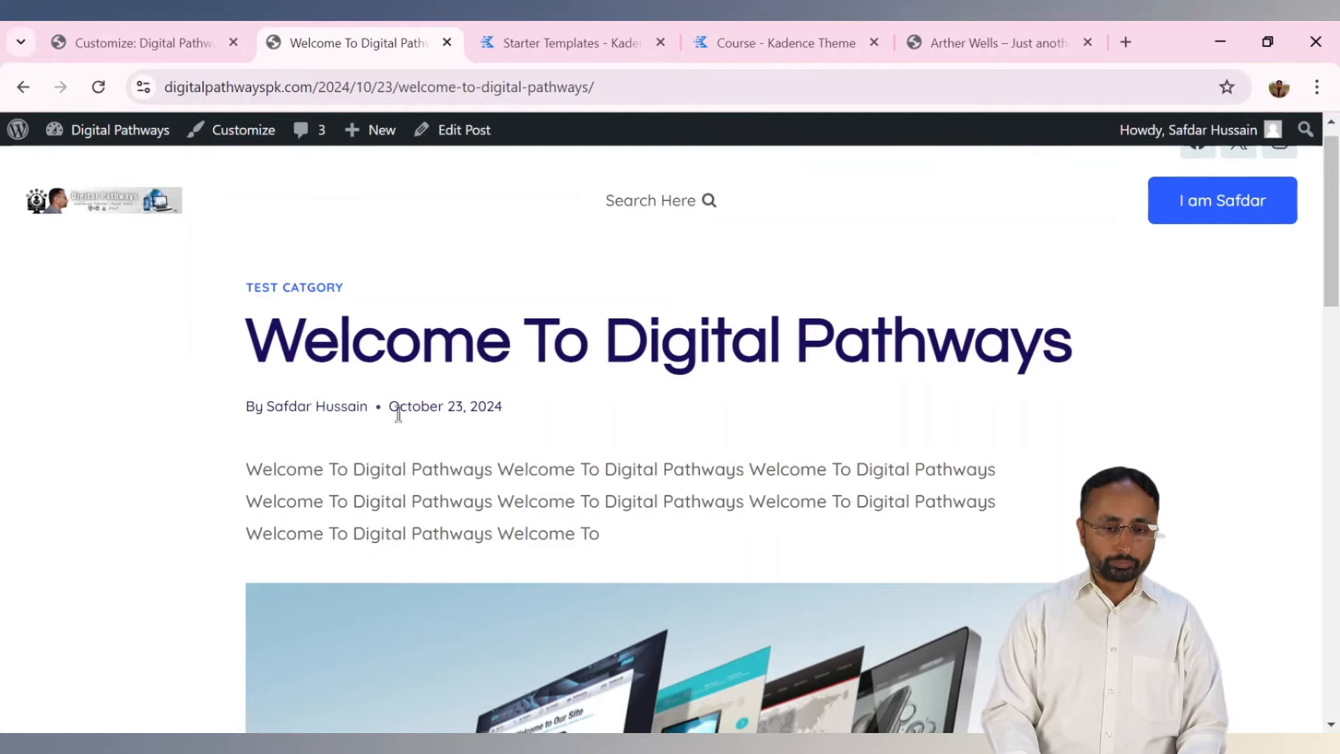
left_click(146, 42)
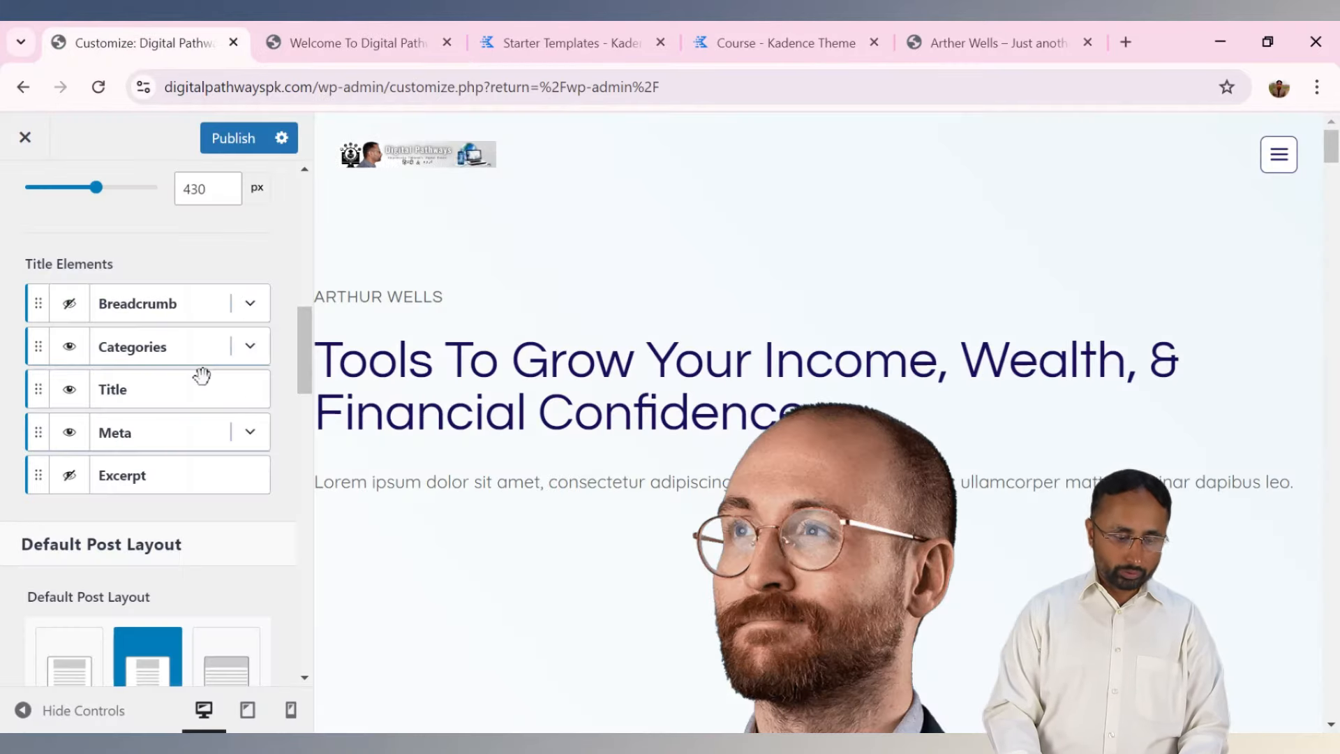
Expand the Meta element's settings and scroll through the post meta and Sidebar 1 options.
left_click(244, 448)
left_click(248, 445)
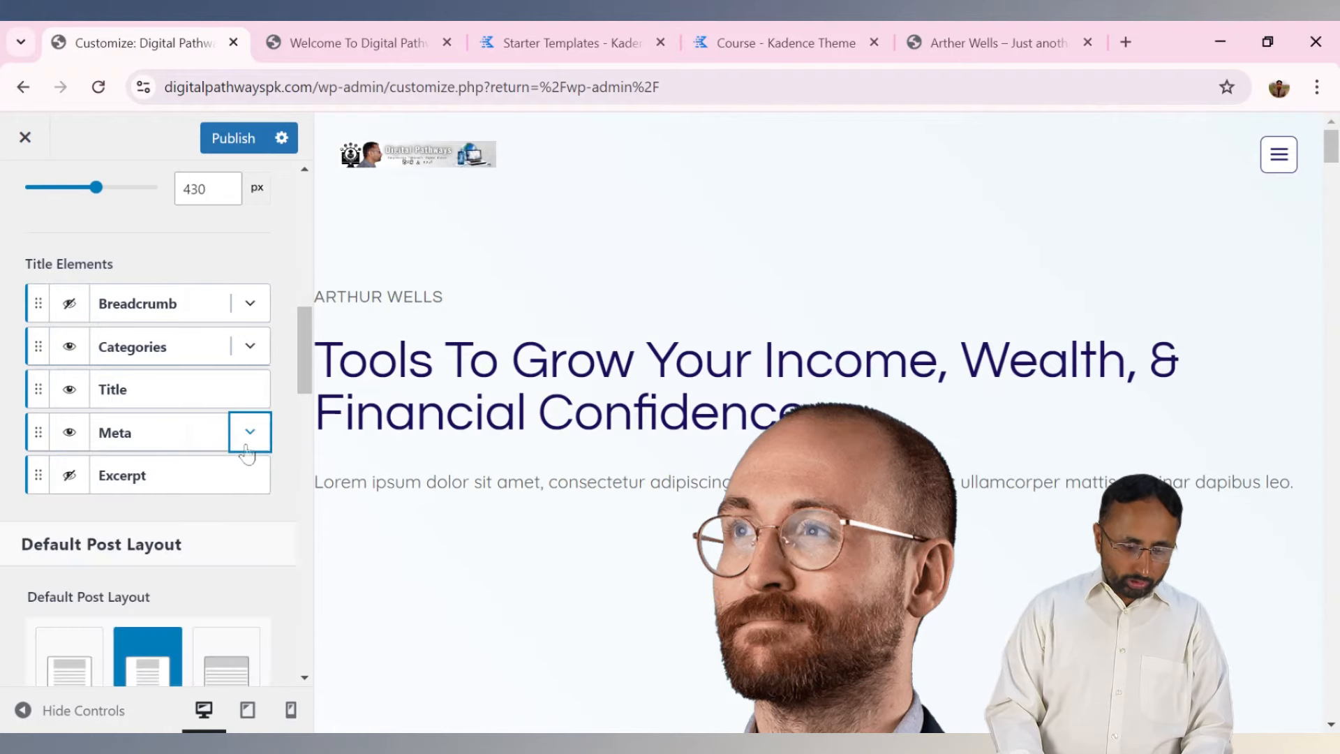
left_click(247, 444)
left_click_drag(306, 337, 315, 379)
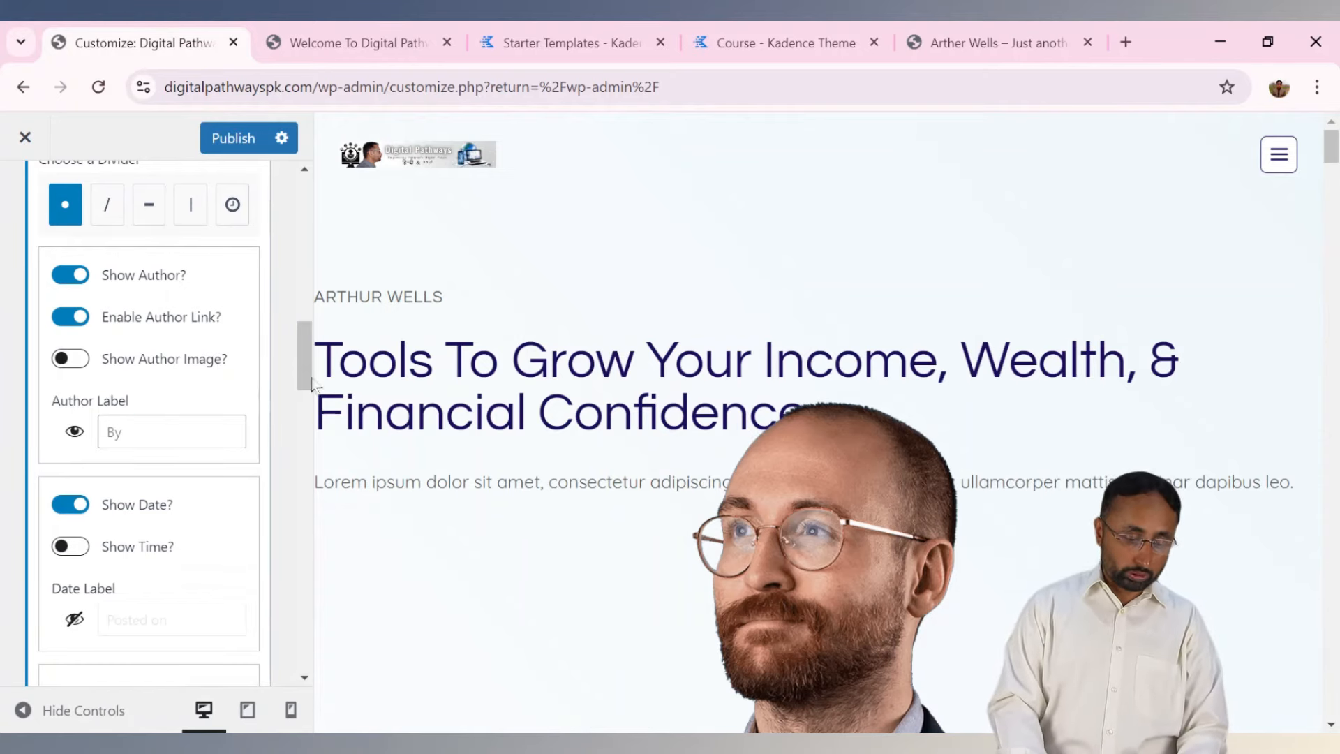
left_click_drag(312, 379, 312, 419)
left_click(274, 375)
left_click_drag(305, 374, 323, 477)
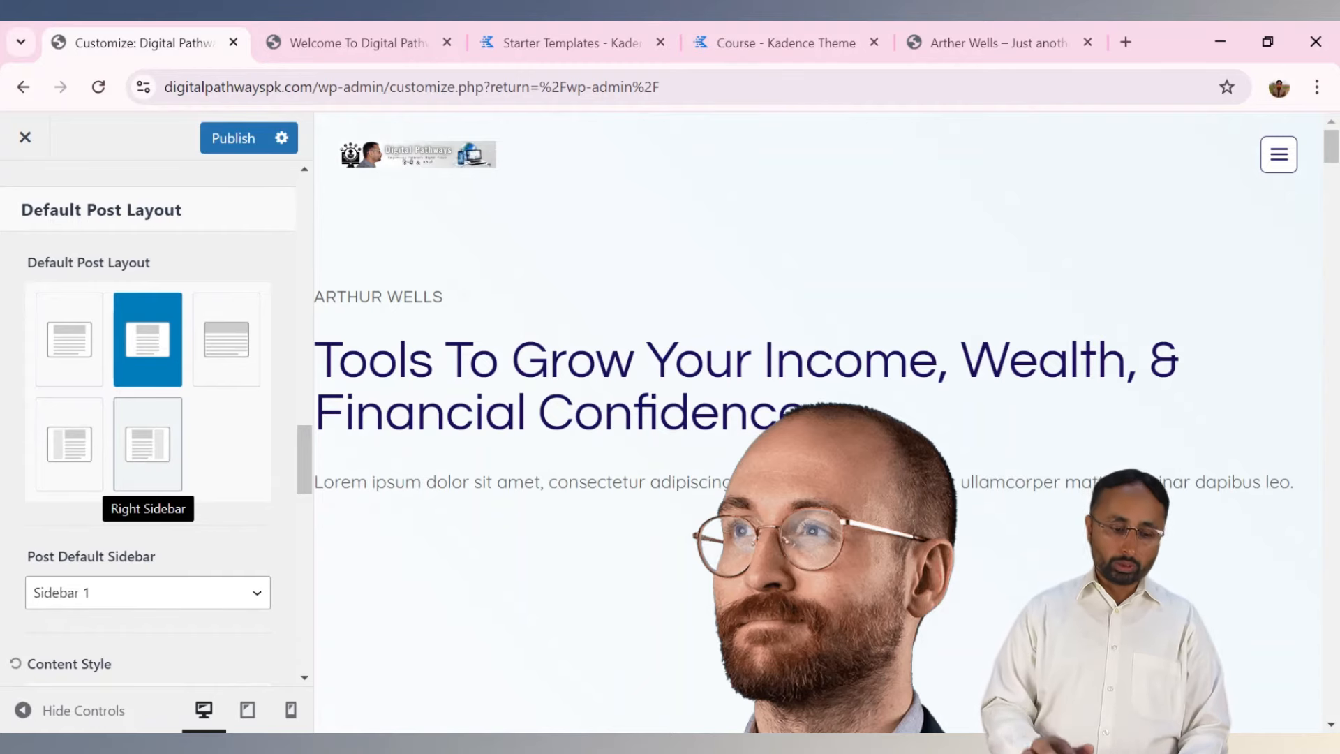
Set Default Post Layout to Right Sidebar, publish, and confirm the sidebar appears on the live post.
left_click(147, 444)
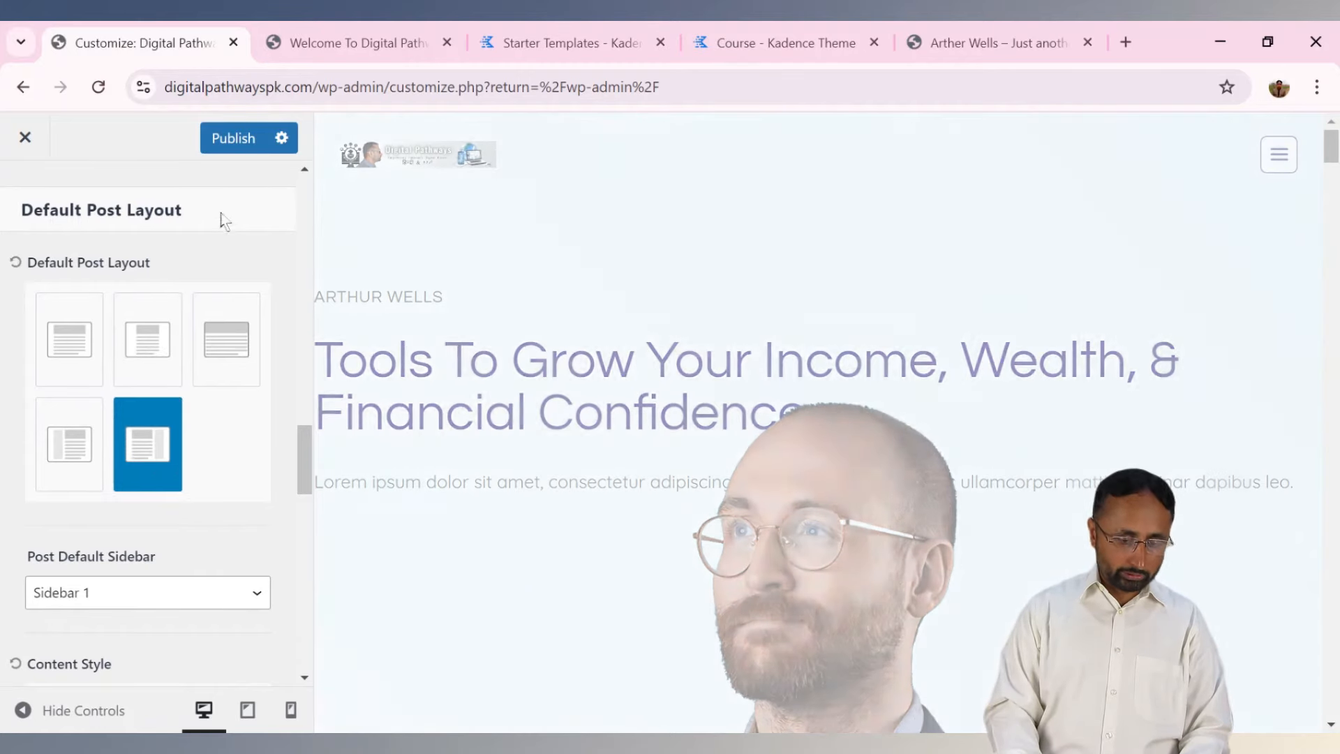
left_click(252, 143)
left_click(360, 43)
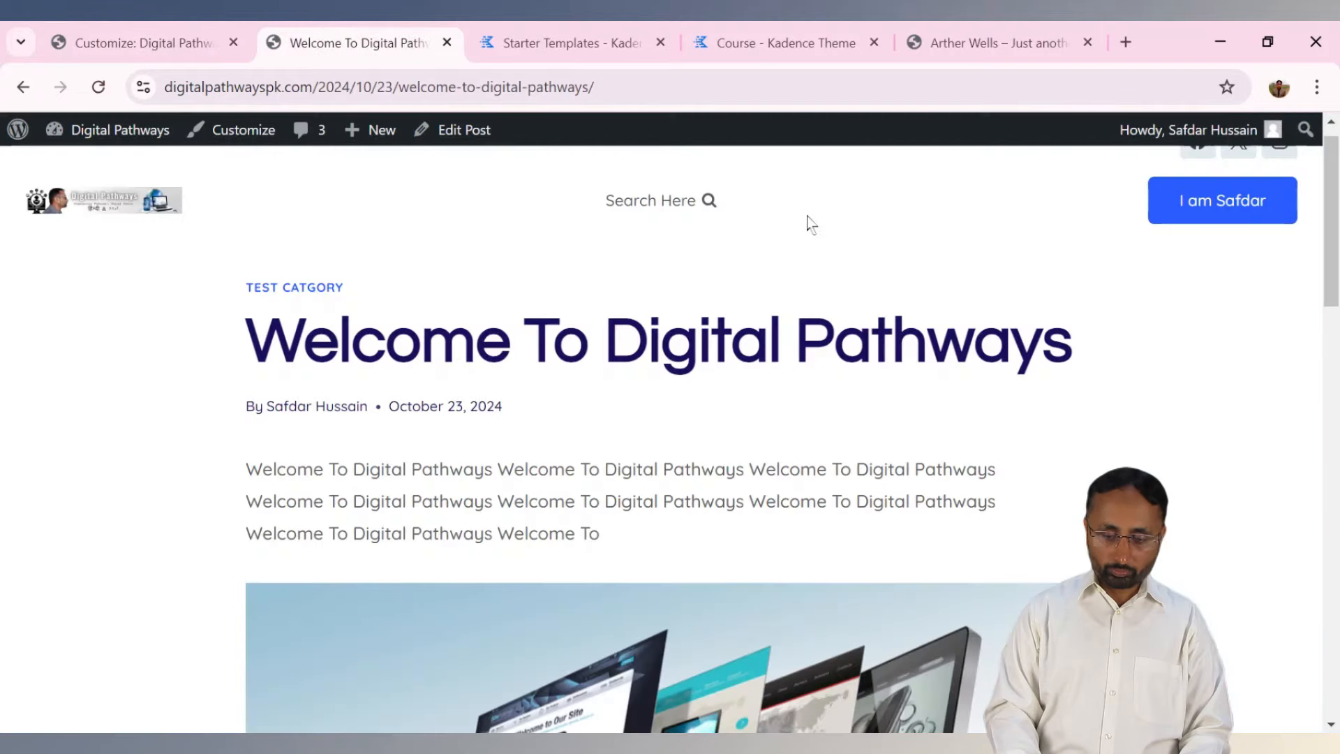
left_click(107, 88)
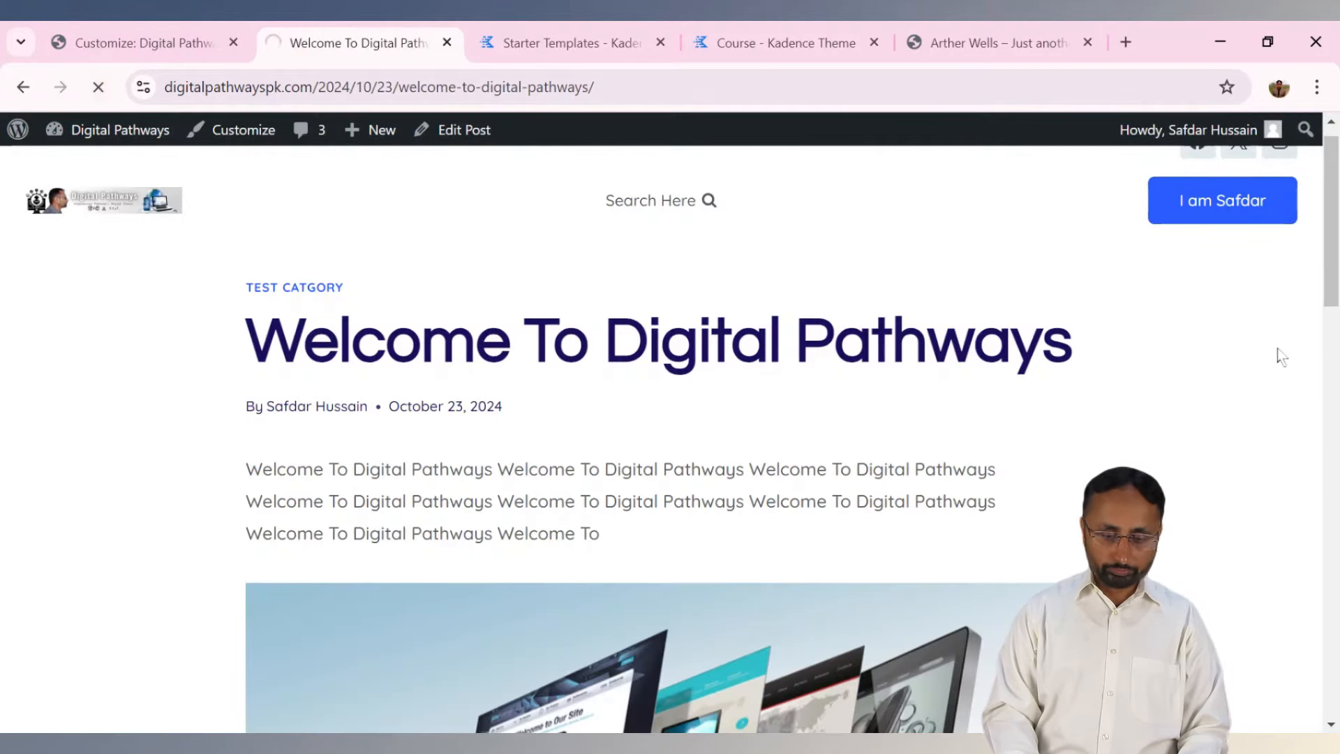
scroll(1334, 222, "down", 10)
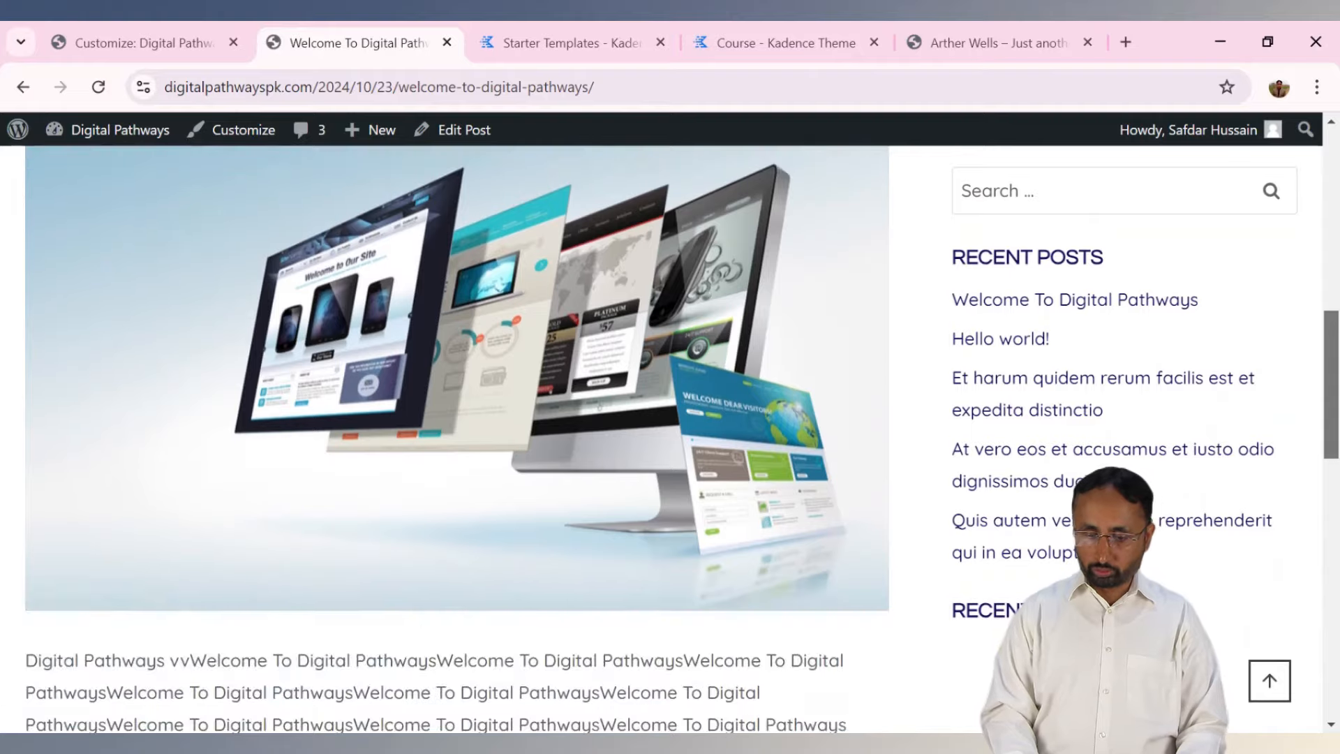
left_click_drag(1333, 395, 1336, 360)
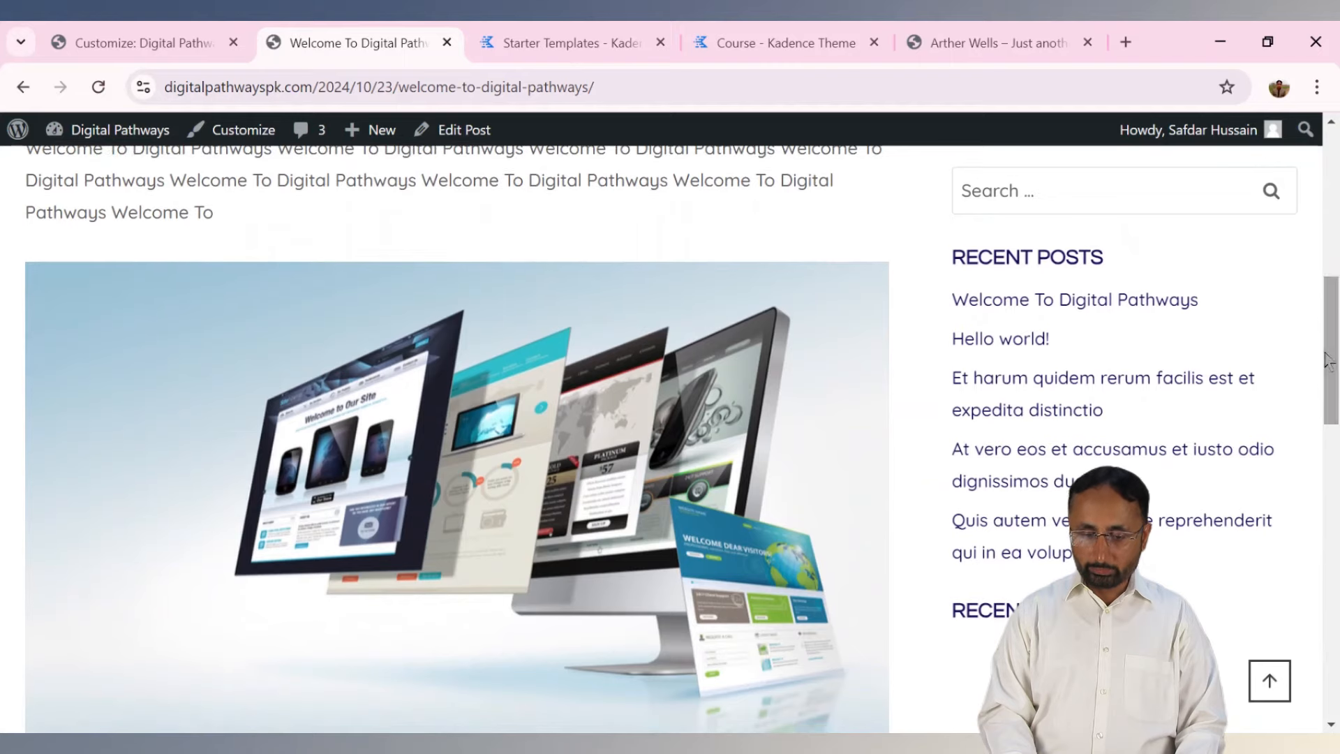
left_click(196, 43)
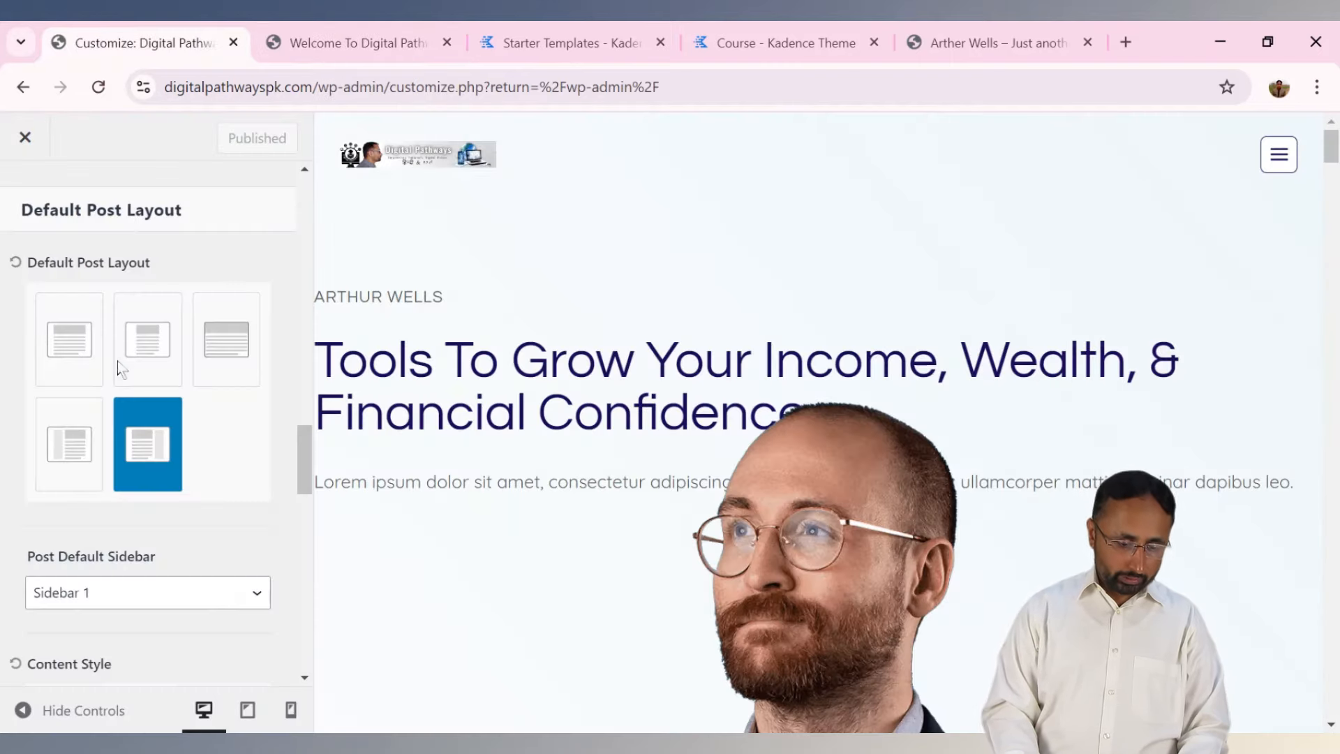
Scroll through the remaining Single Post Layout options, then go back to the Posts/Pages Layout list.
left_click_drag(301, 453, 313, 675)
left_click(257, 380)
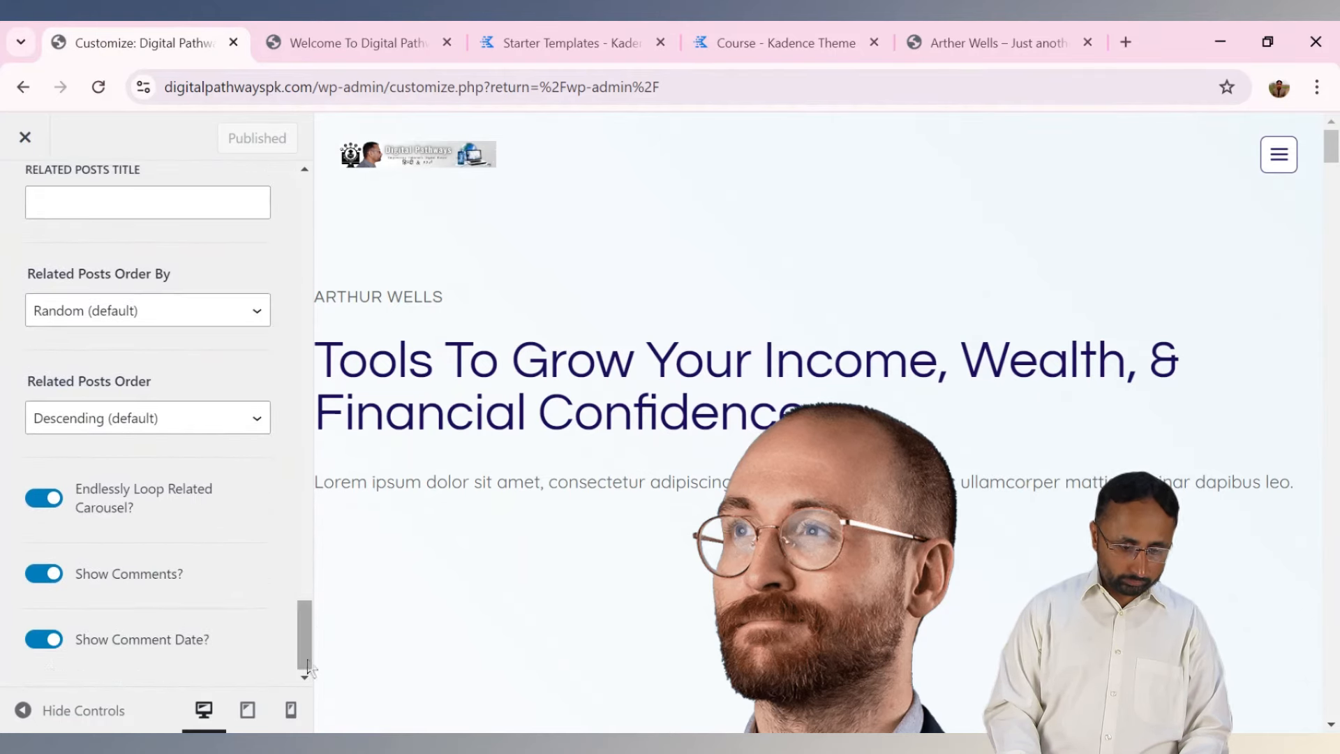
left_click_drag(305, 623, 305, 555)
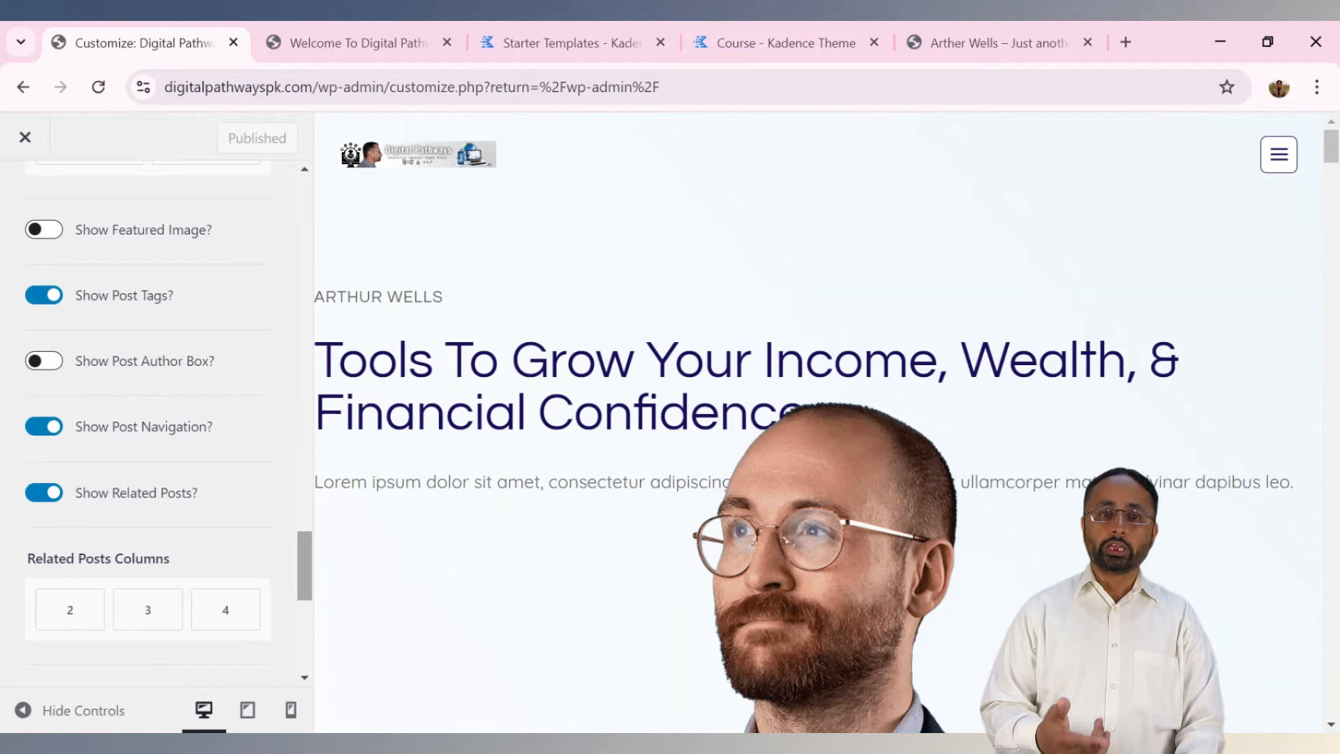
left_click_drag(305, 556, 307, 162)
left_click(22, 197)
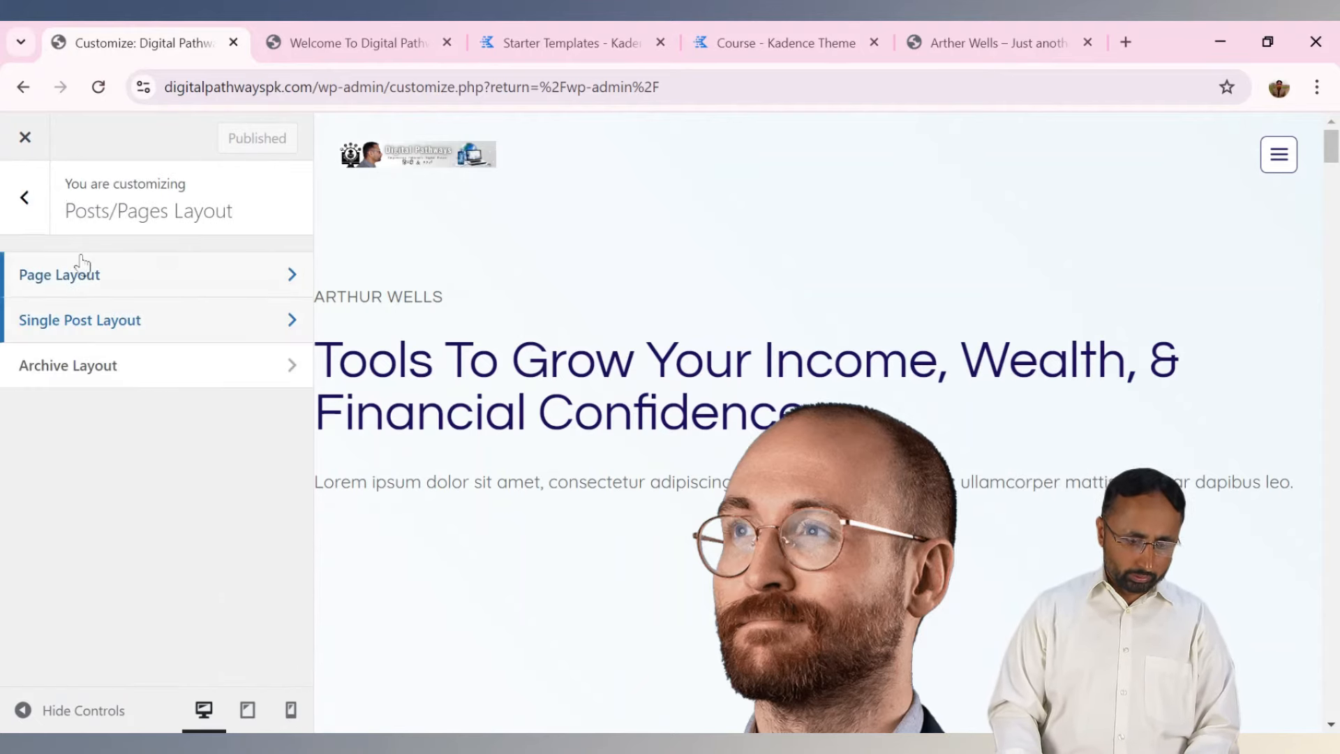
Look over the Archive Layout settings, then back out to the main Customizer sections.
left_click(68, 370)
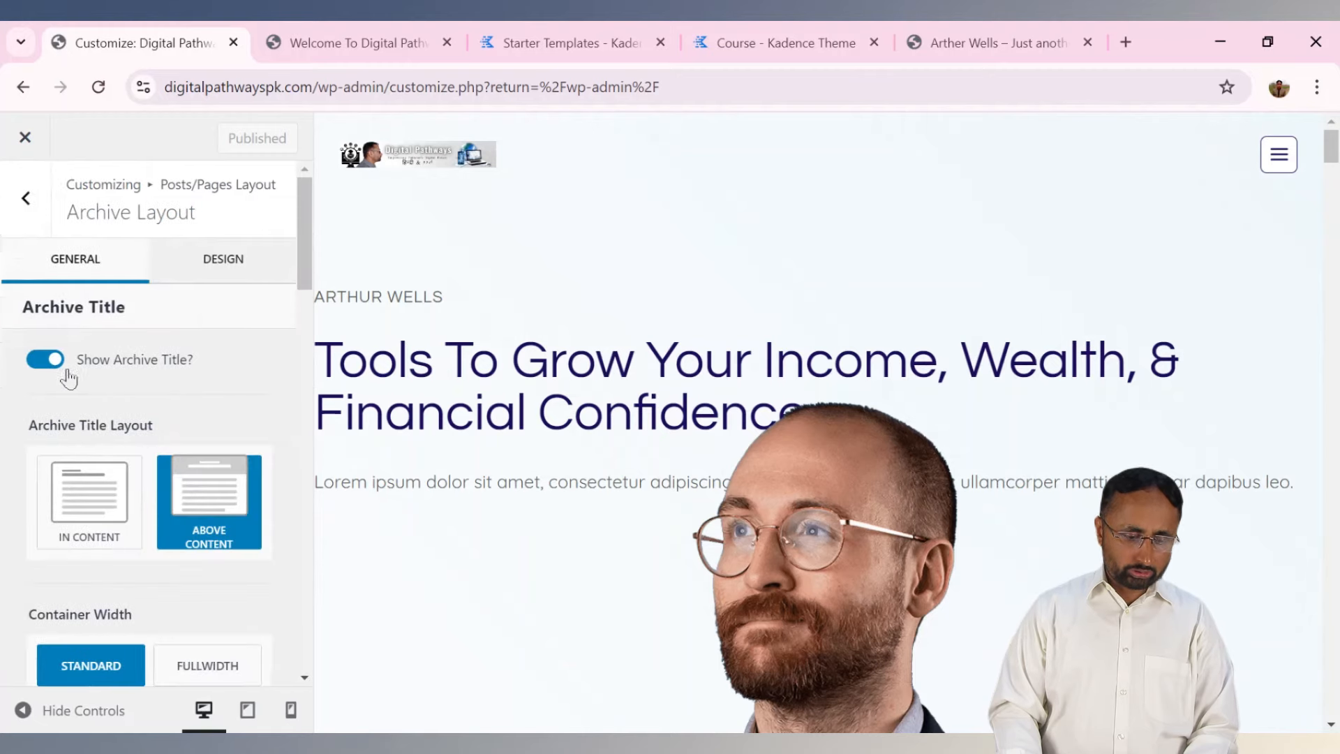
left_click_drag(307, 265, 314, 215)
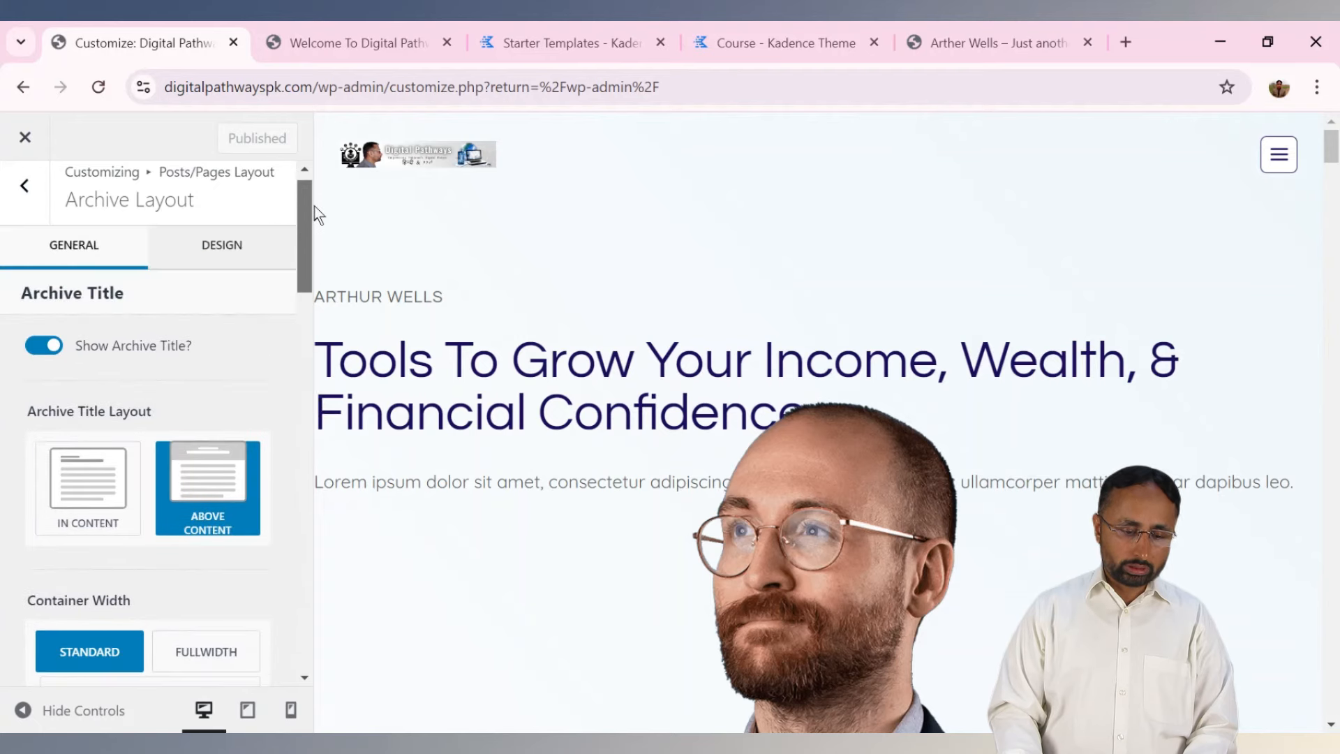
left_click(24, 199)
left_click(28, 202)
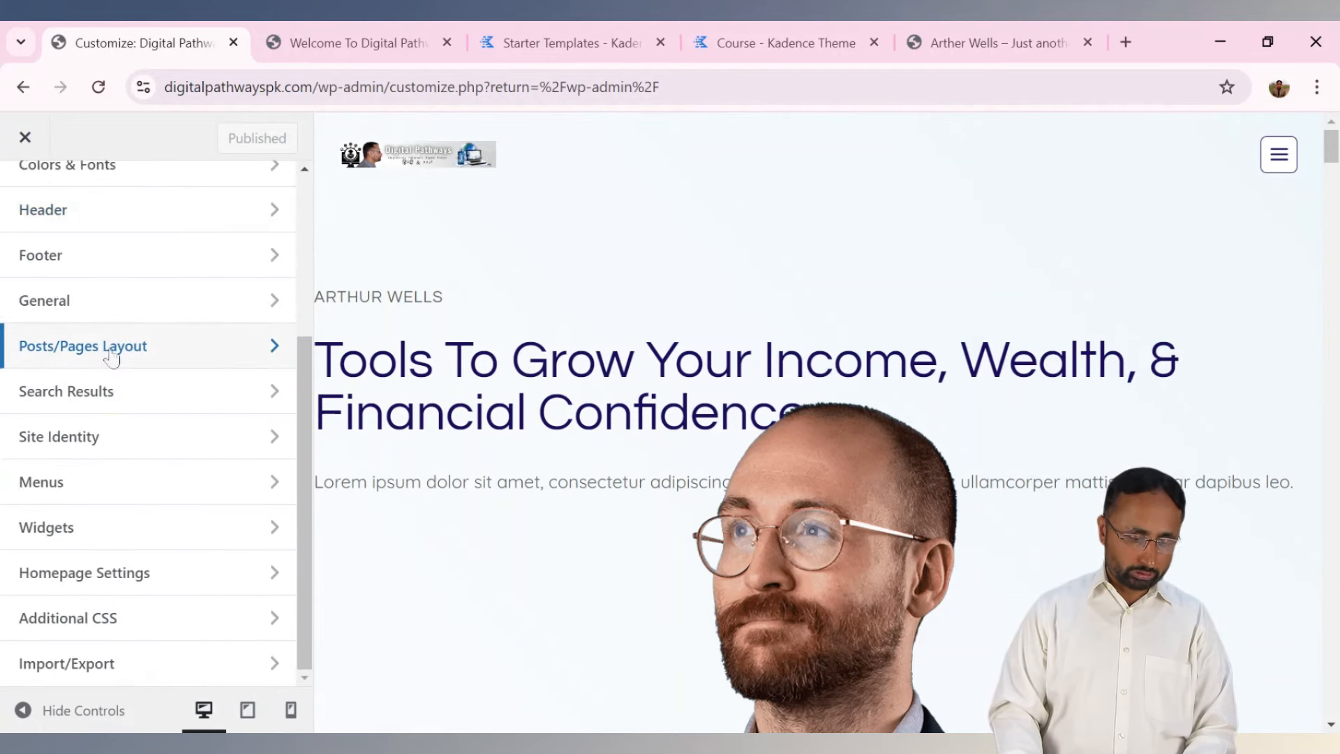
Review Site Identity's title, logo and Site Icon options, noting the 512 × 512 icon requirement.
left_click(117, 447)
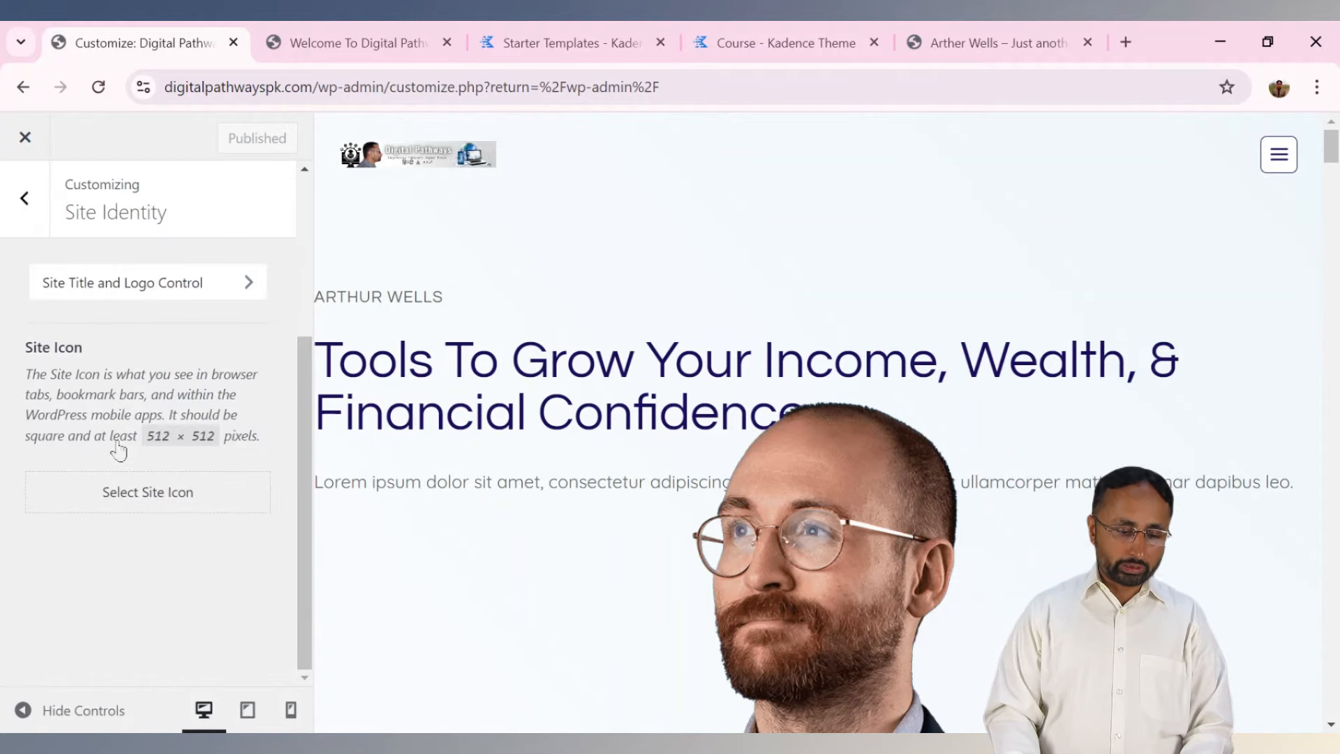
left_click(139, 300)
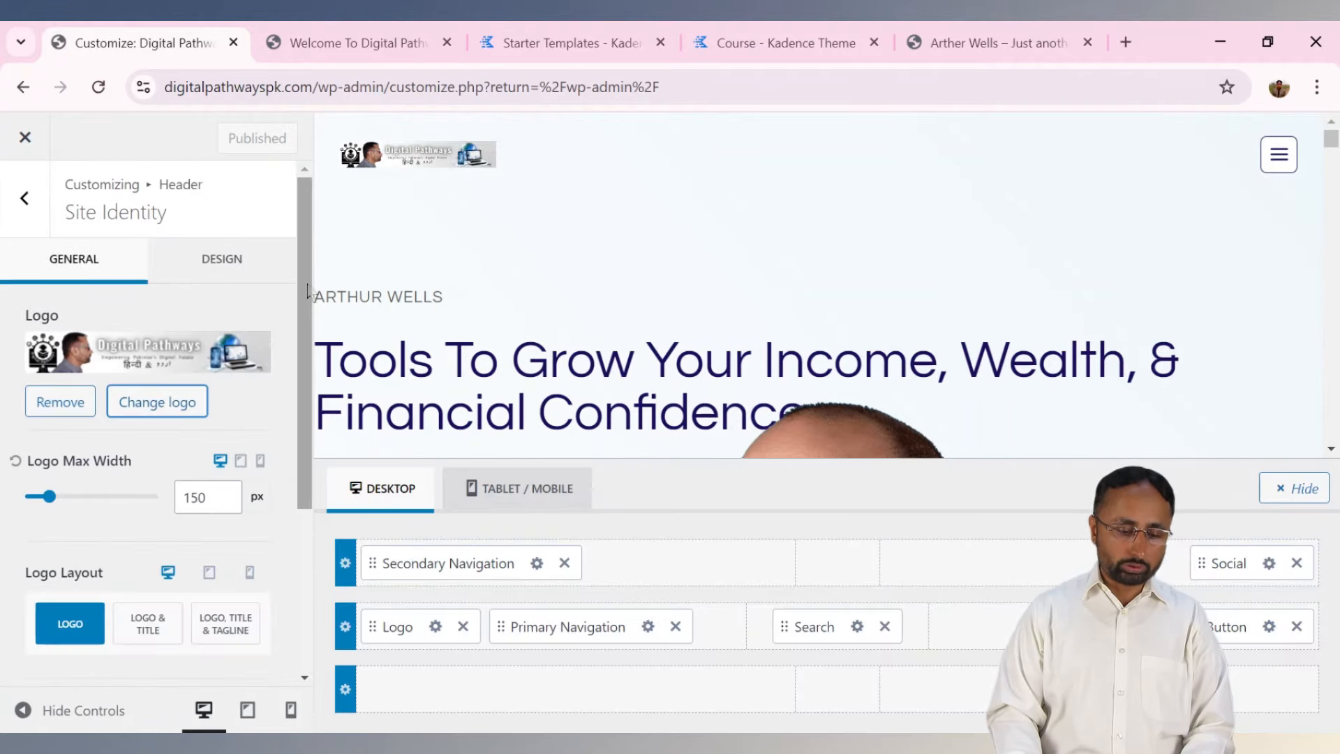
scroll(300, 504, "down", 3)
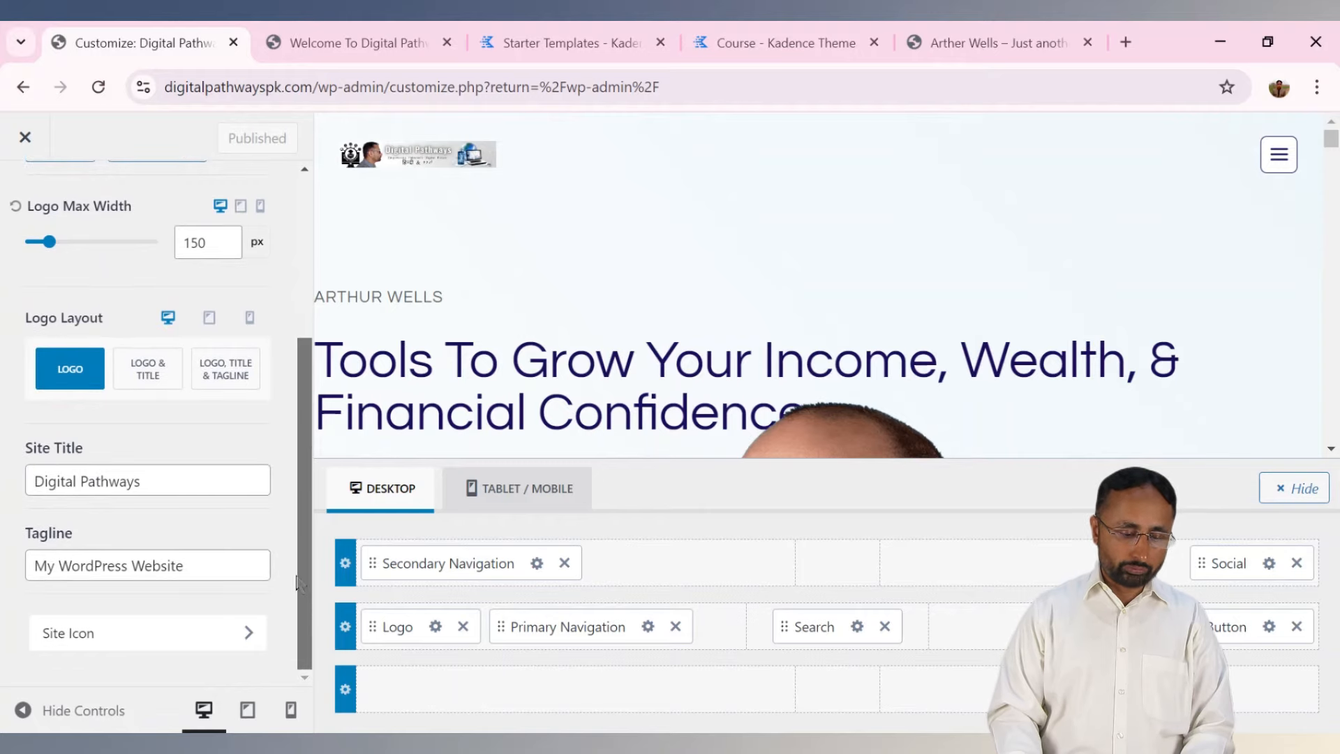
left_click(224, 635)
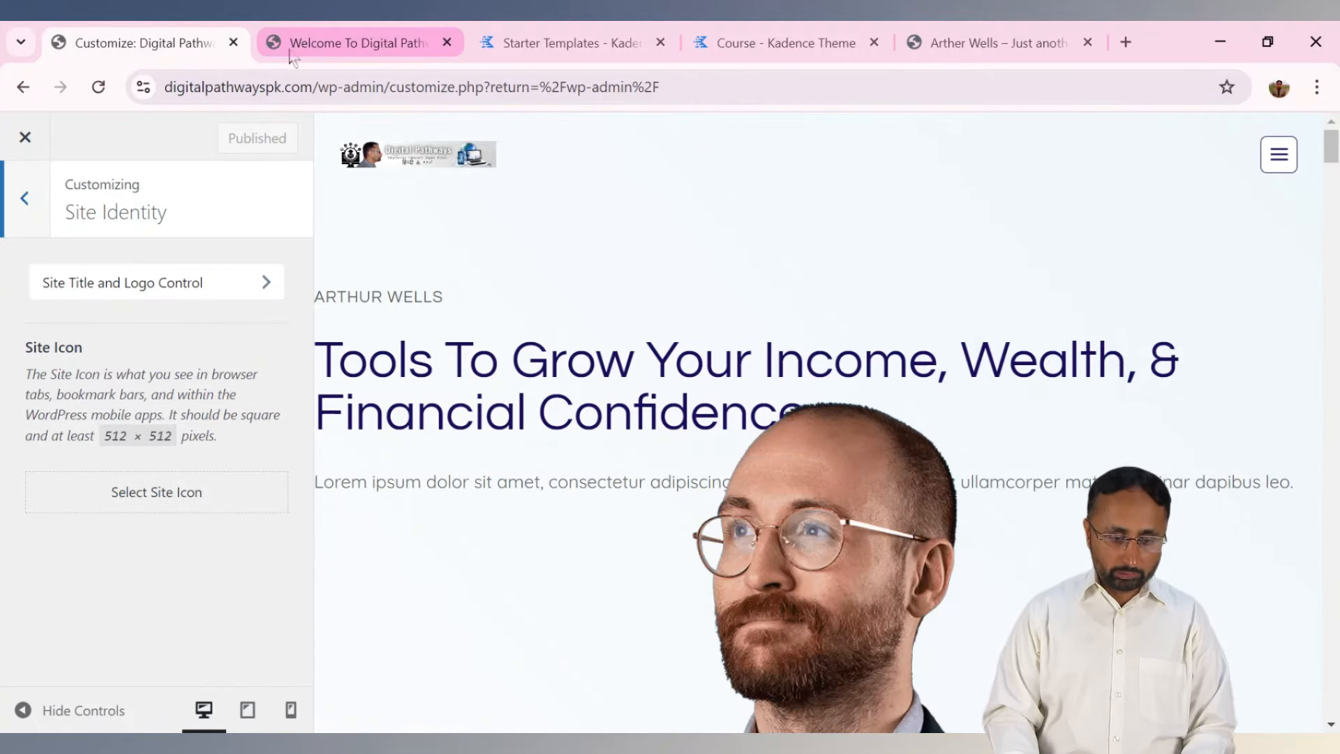
left_click(544, 54)
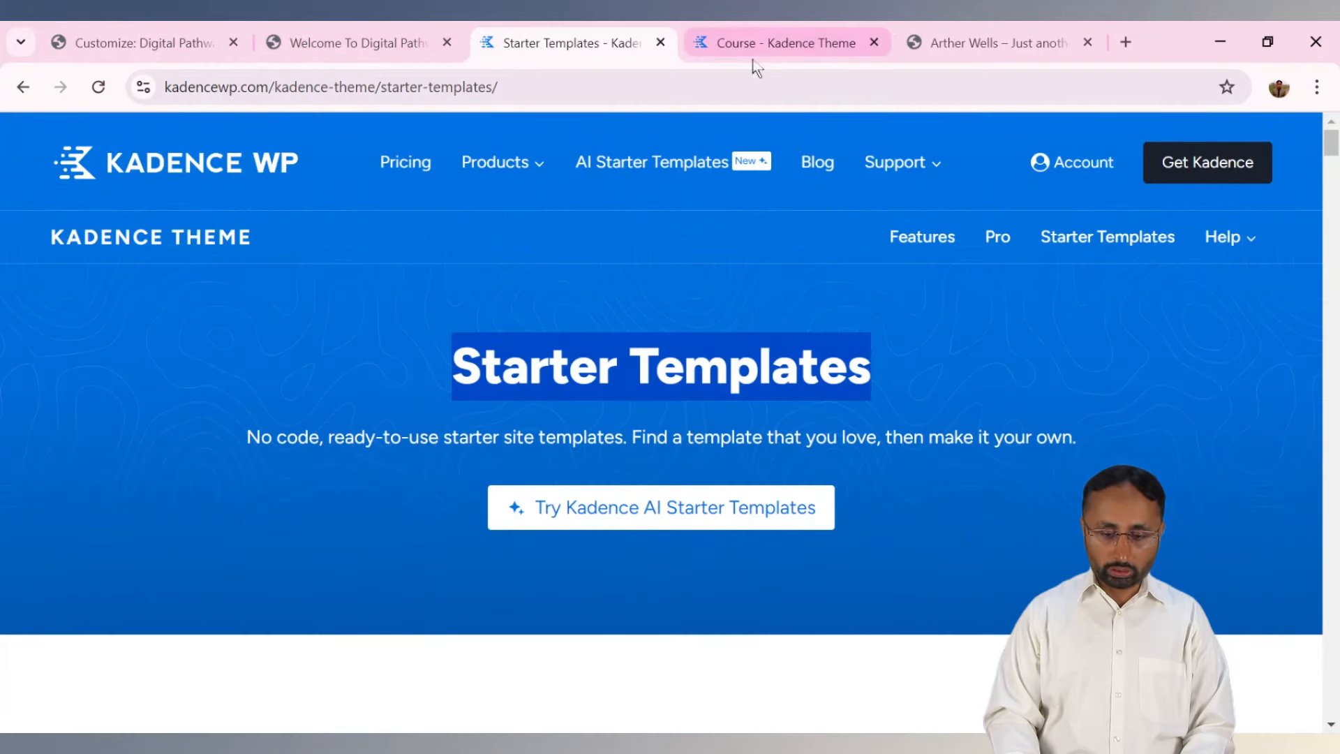
left_click(963, 52)
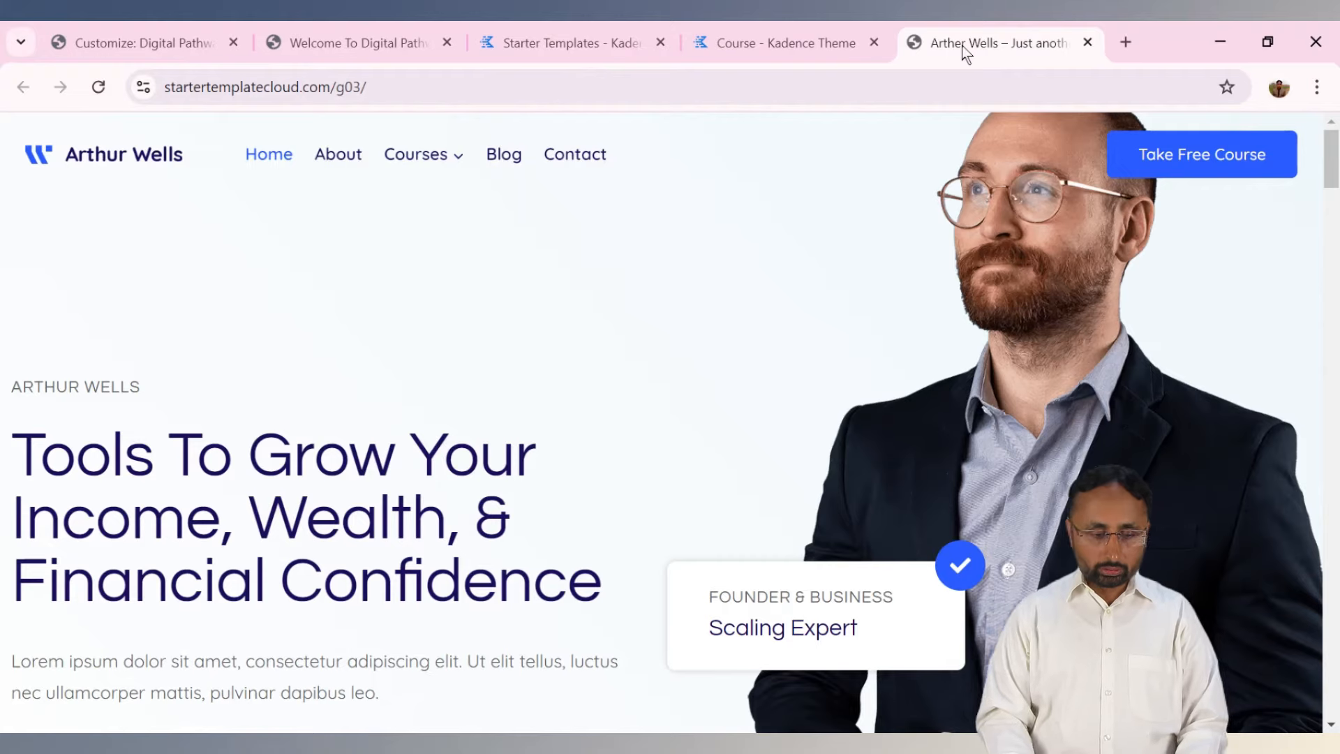
left_click(132, 36)
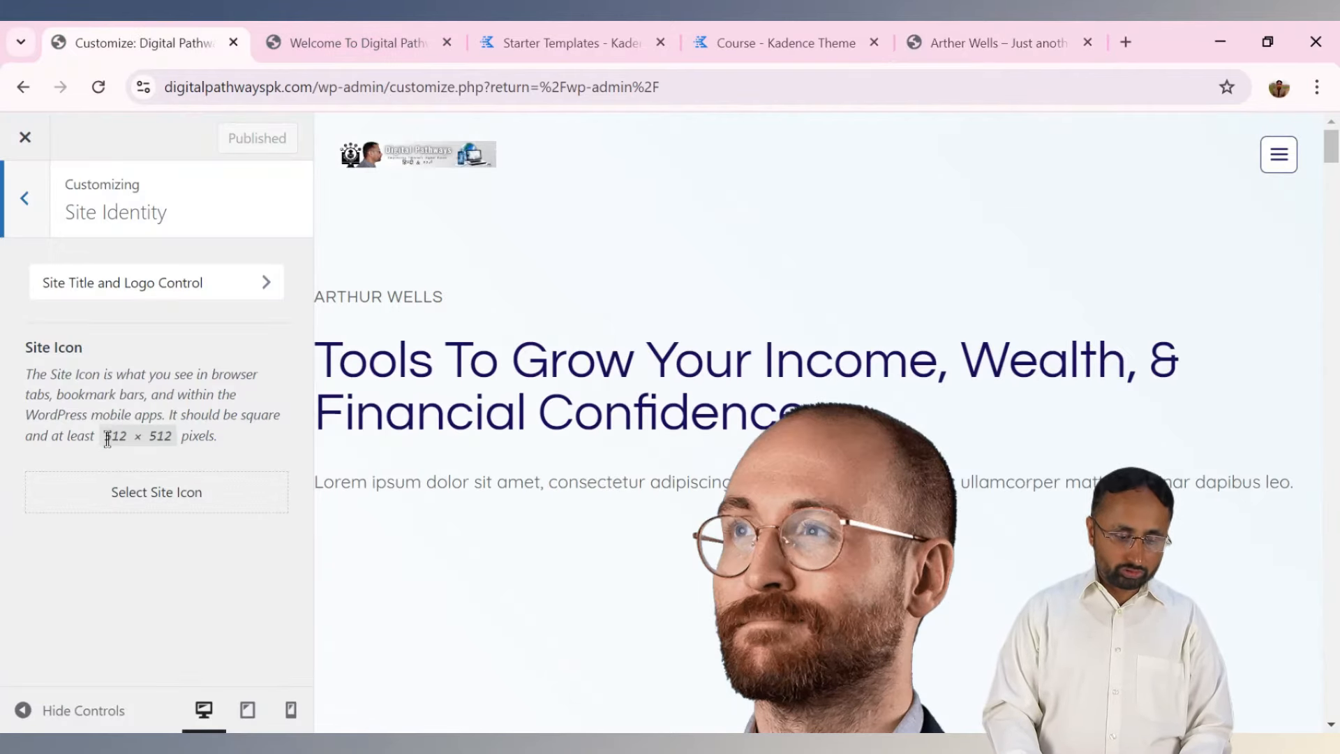
left_click_drag(107, 439, 172, 441)
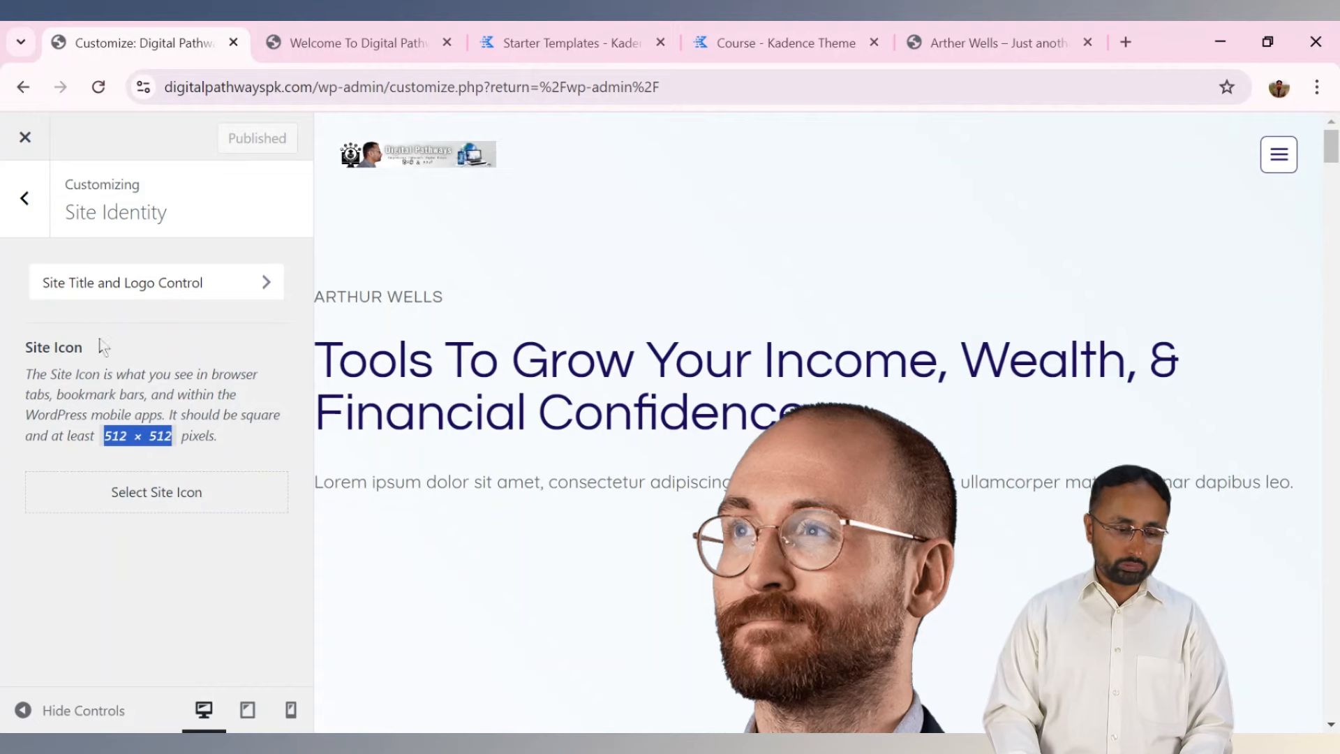
left_click(32, 217)
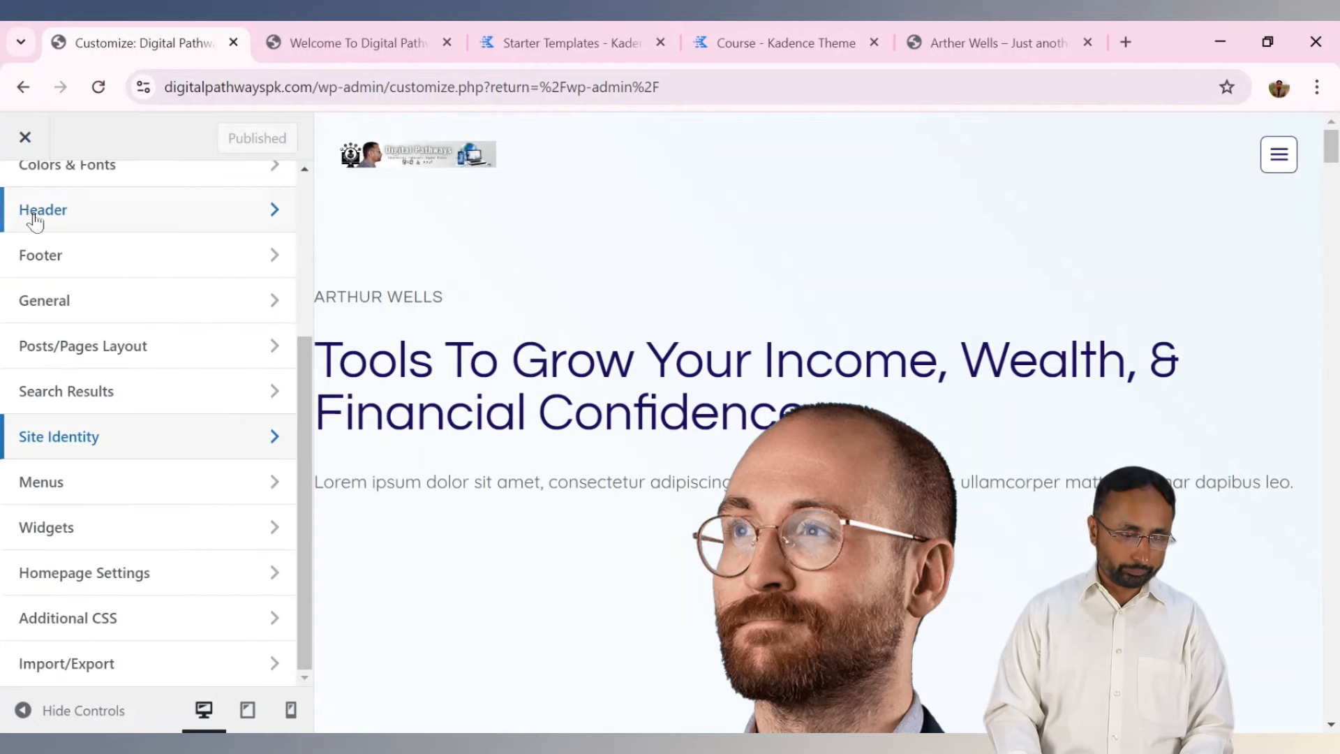
Browse the Menus and Widgets panels, checking the live post, then return to the section list.
left_click(142, 498)
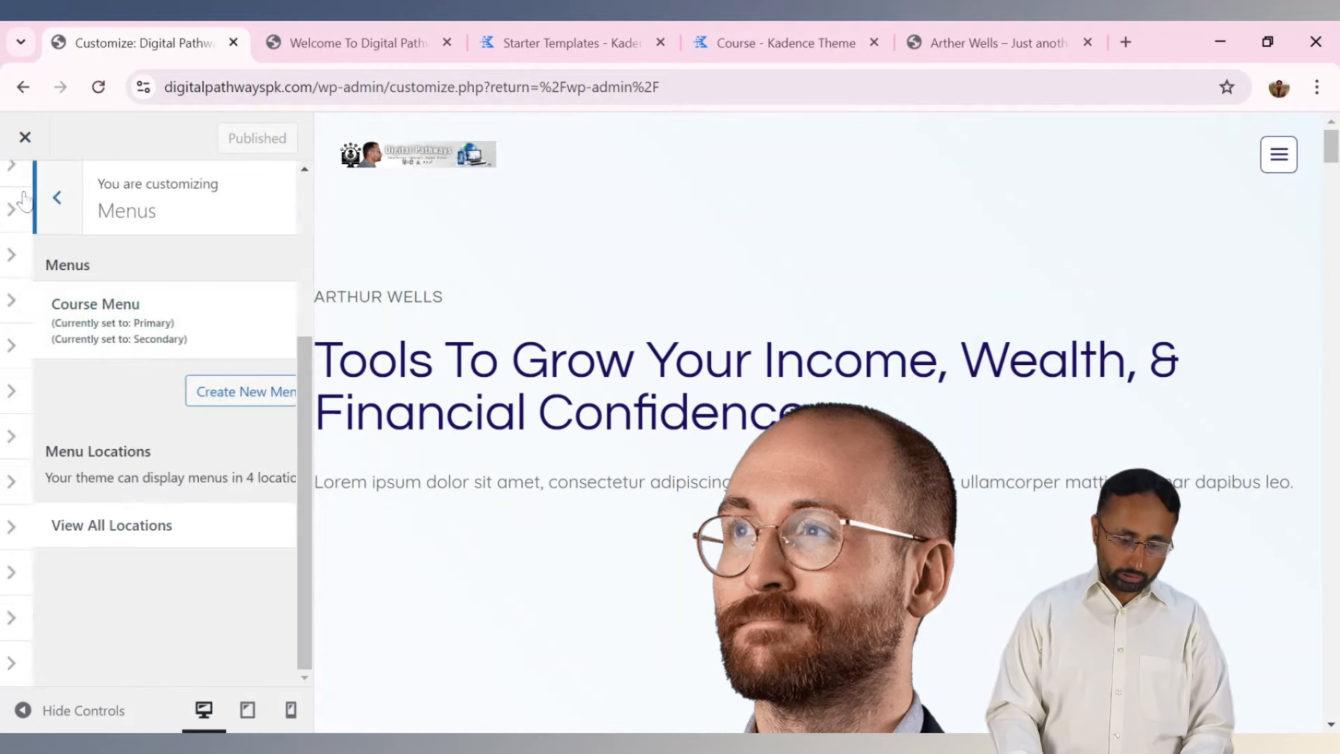
left_click(27, 201)
left_click(93, 544)
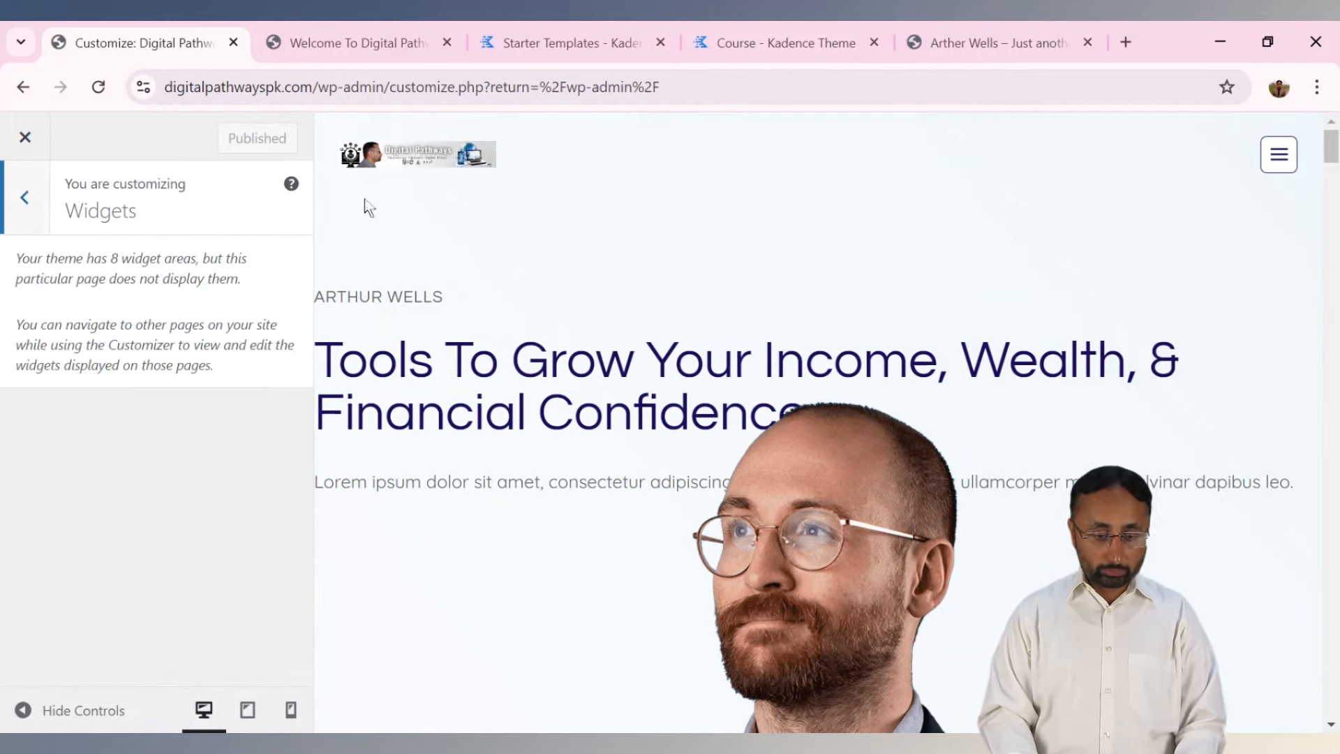
left_click(352, 42)
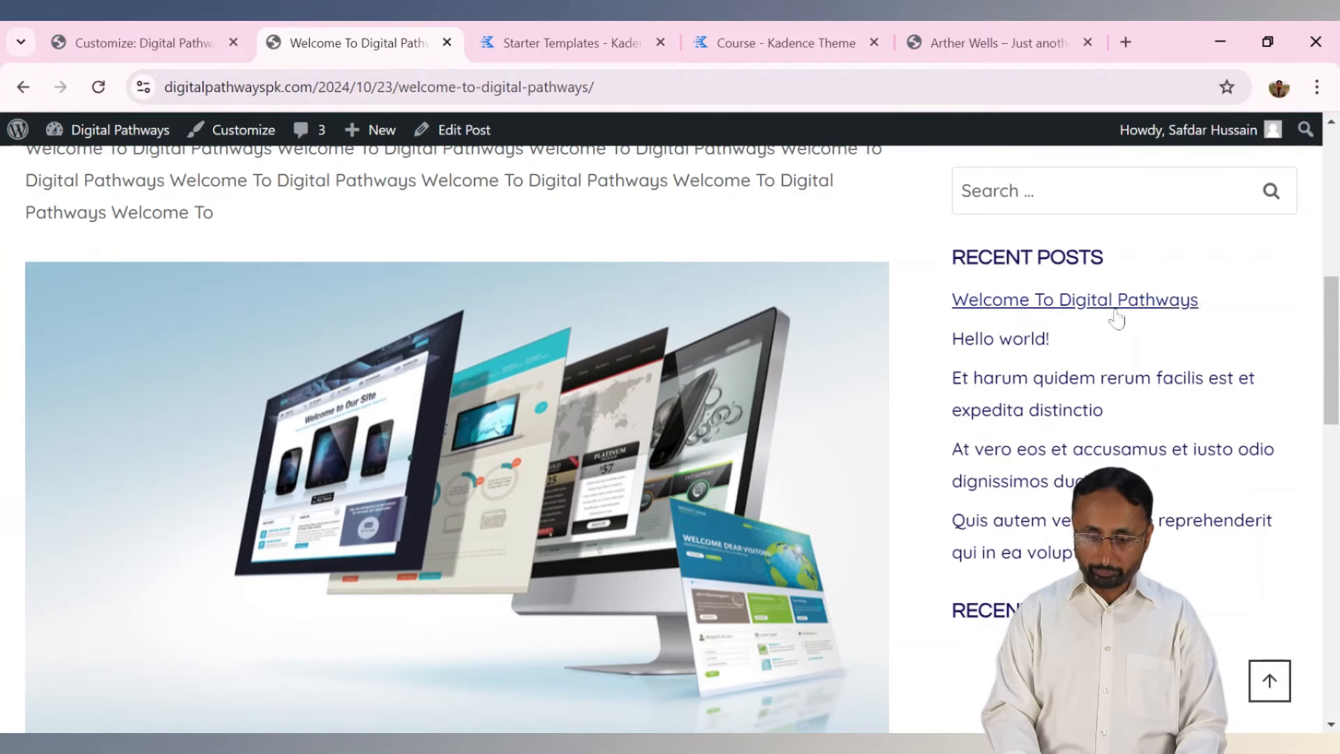
left_click(147, 43)
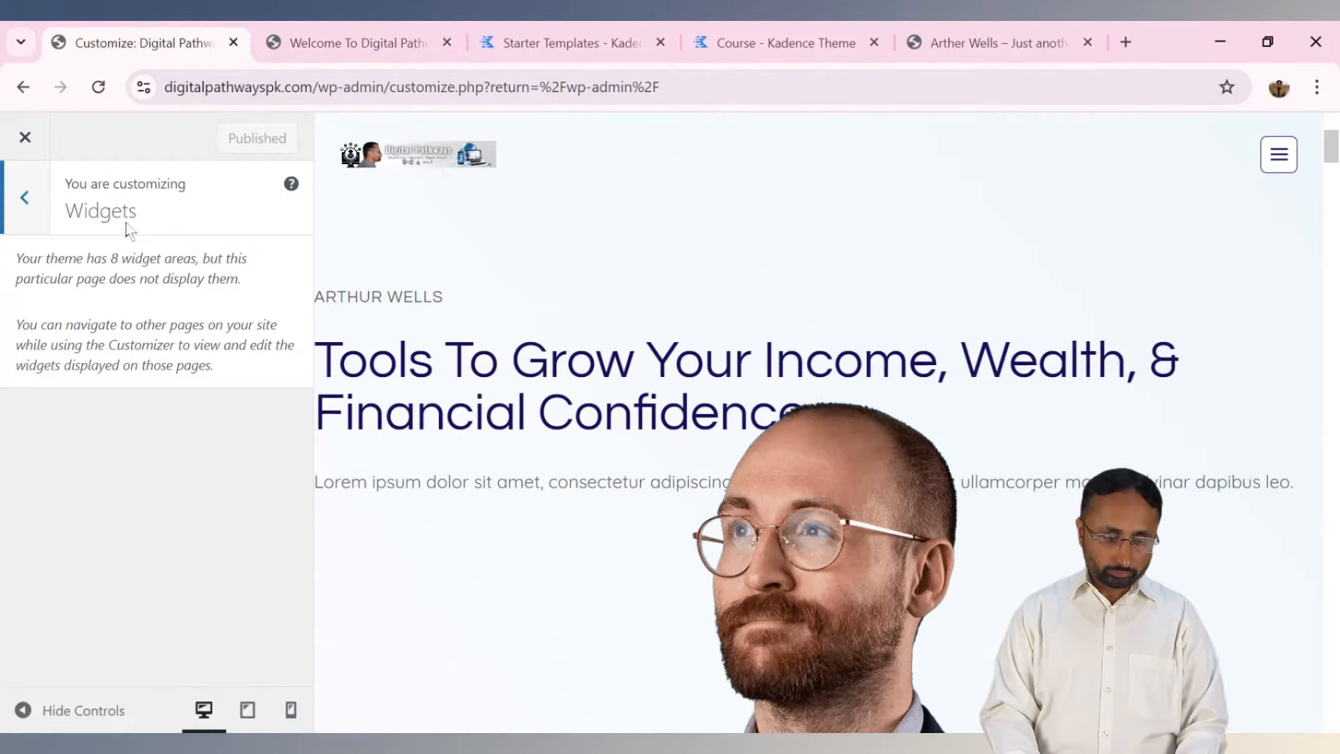
left_click(44, 208)
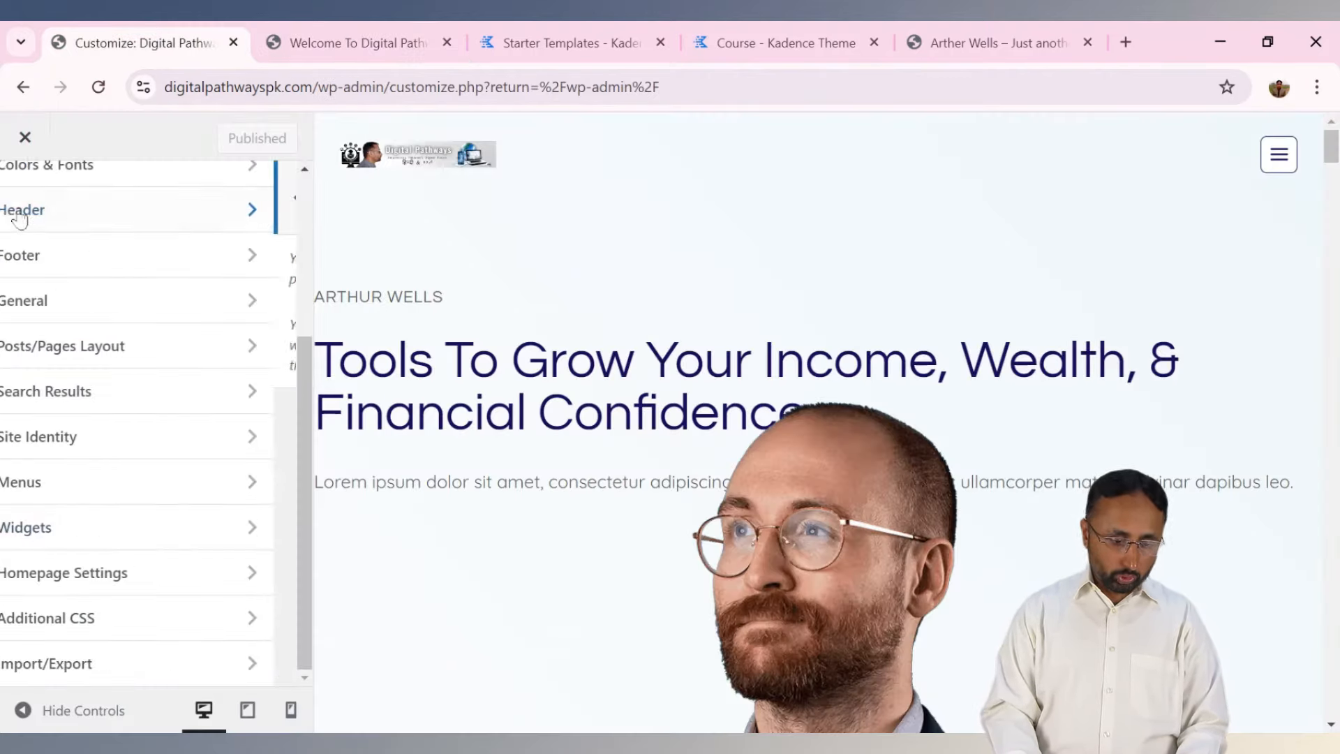
View Homepage Settings, then close the Customizer to reach the admin Dashboard.
left_click(128, 577)
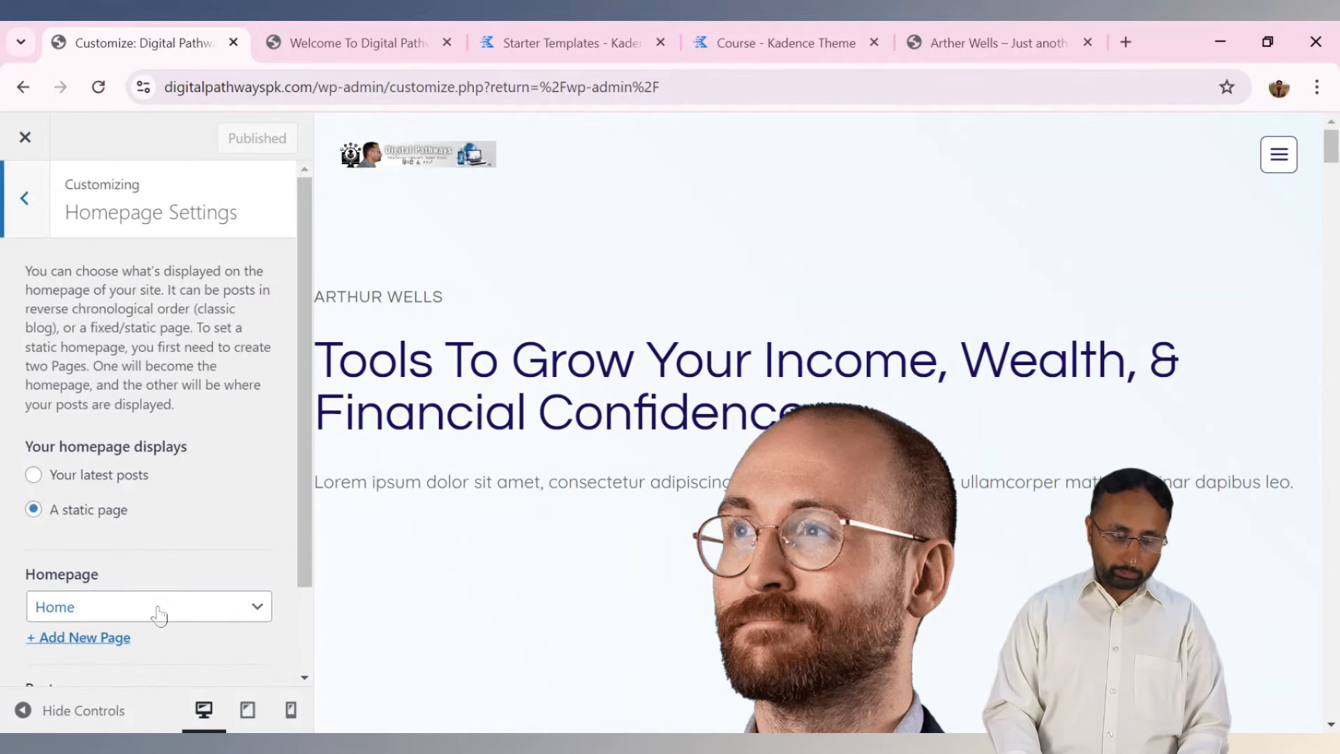
left_click(26, 192)
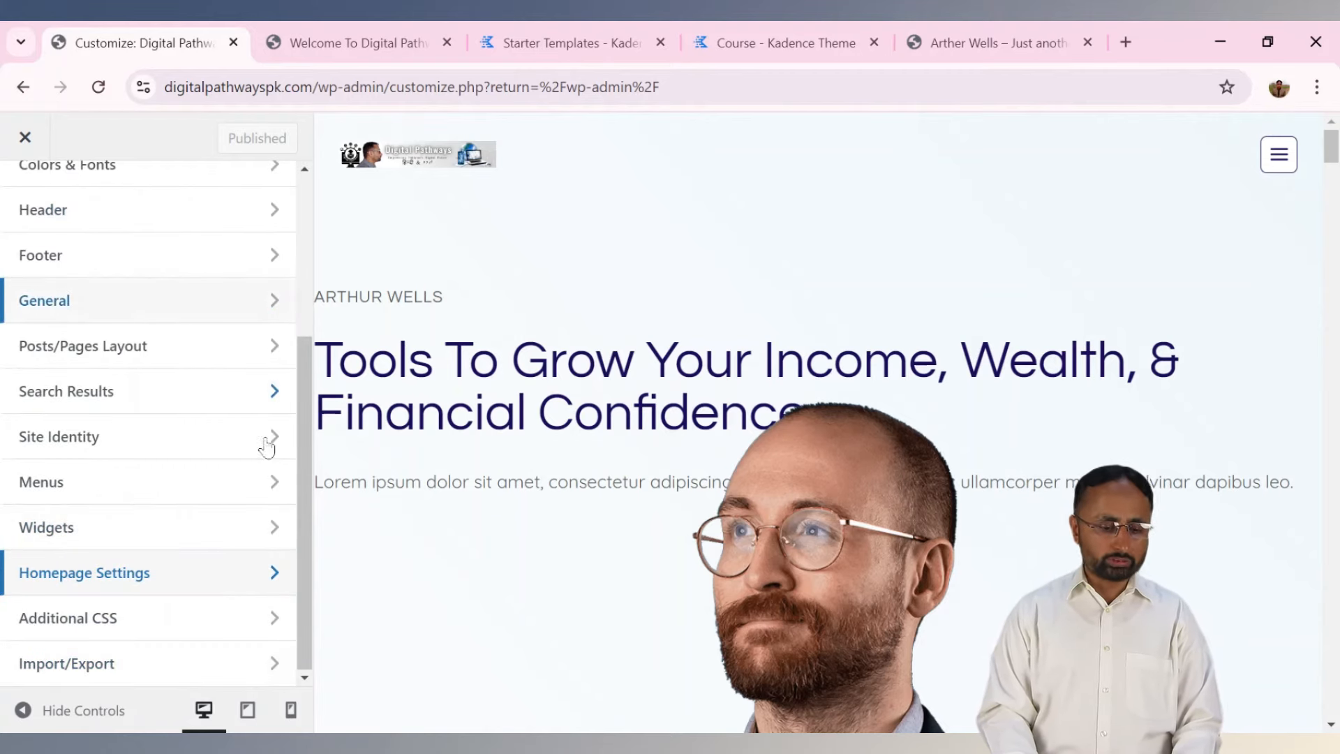
left_click_drag(309, 468, 290, 240)
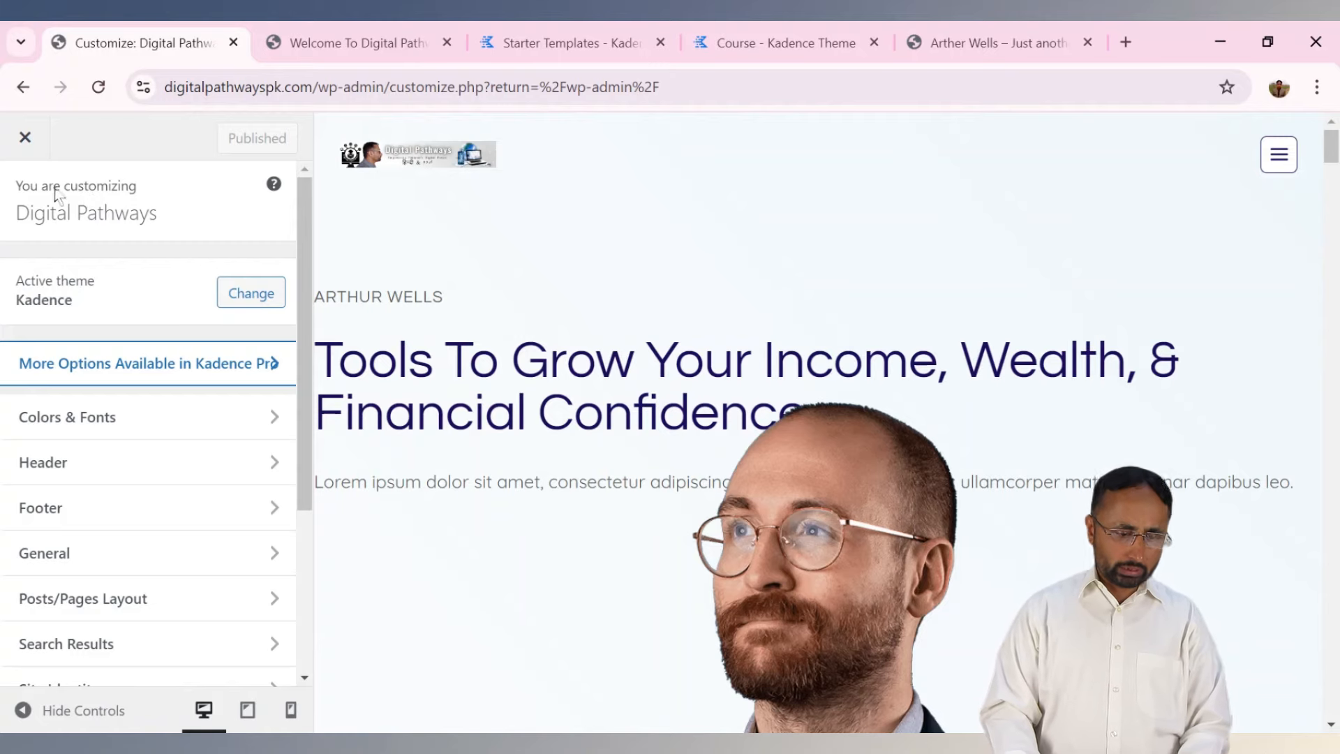
left_click(25, 142)
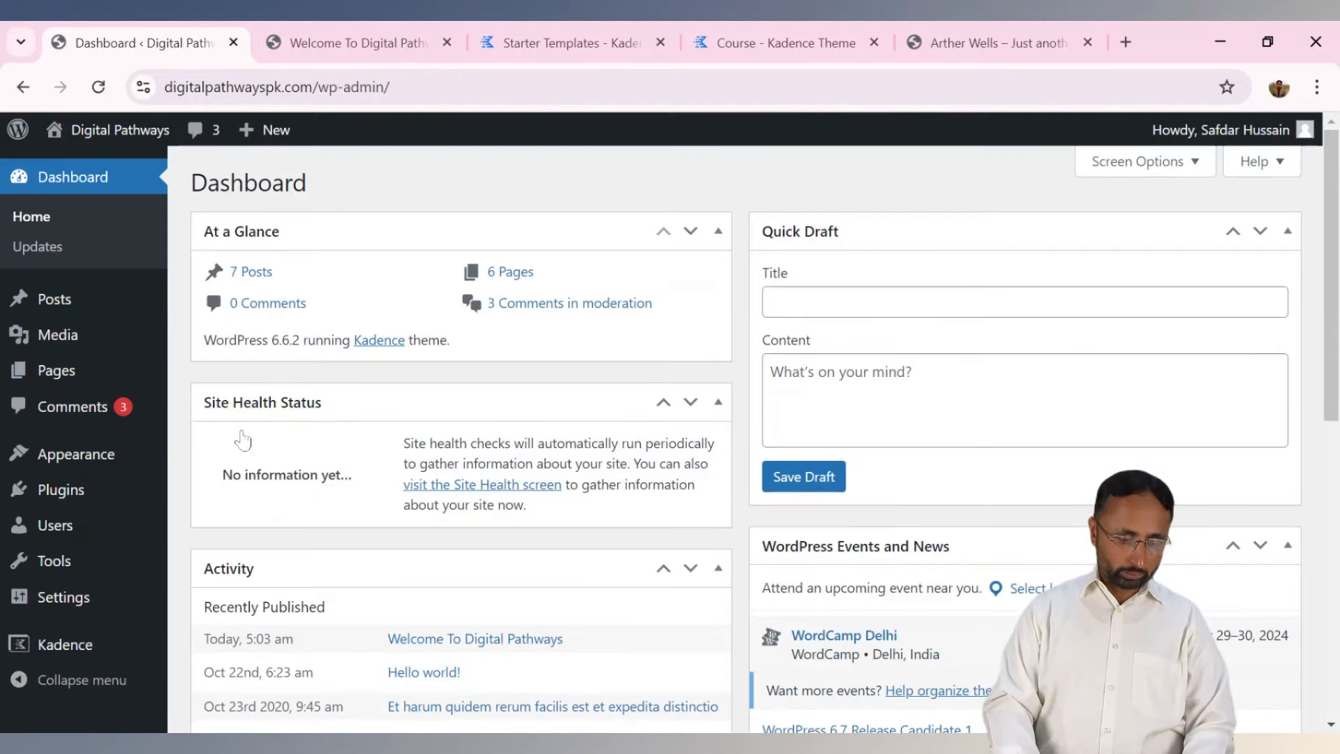
Go from Installed Plugins to the Add New Plugin page on the Featured tab.
mouse_move(102, 500)
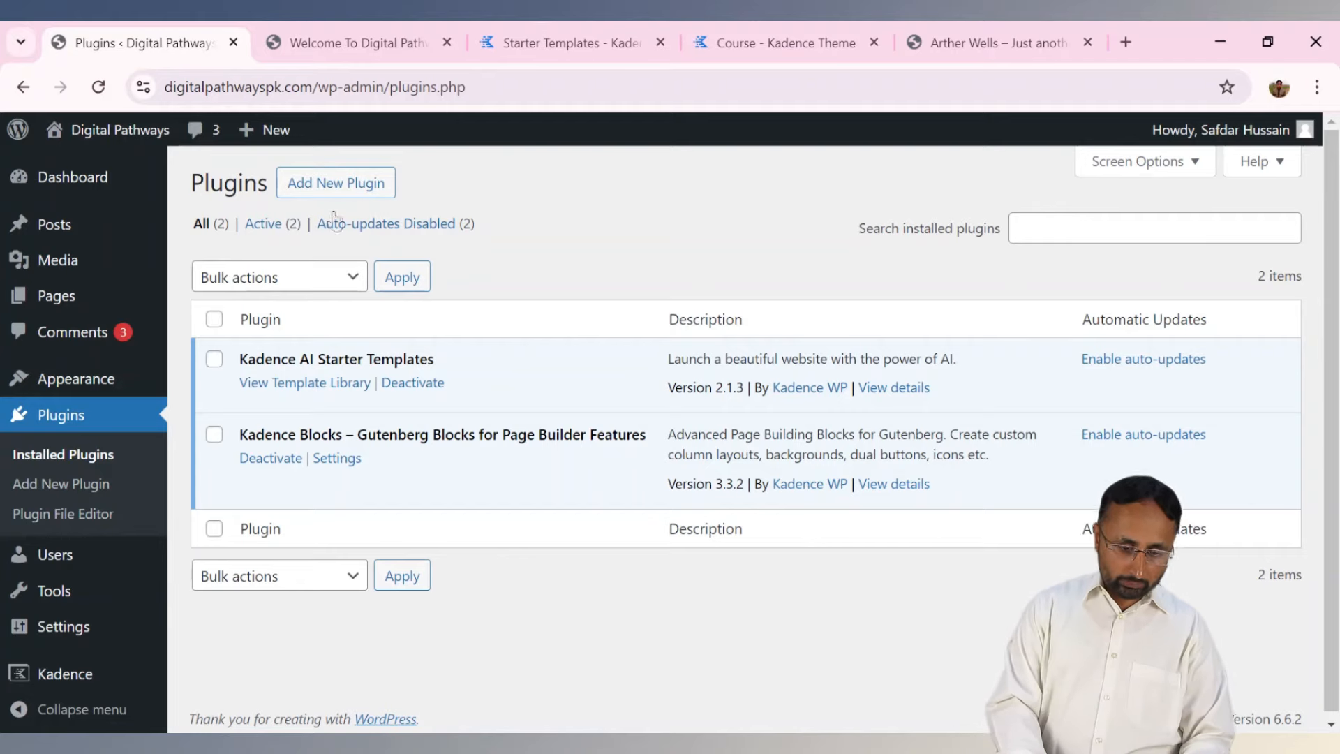
left_click(335, 190)
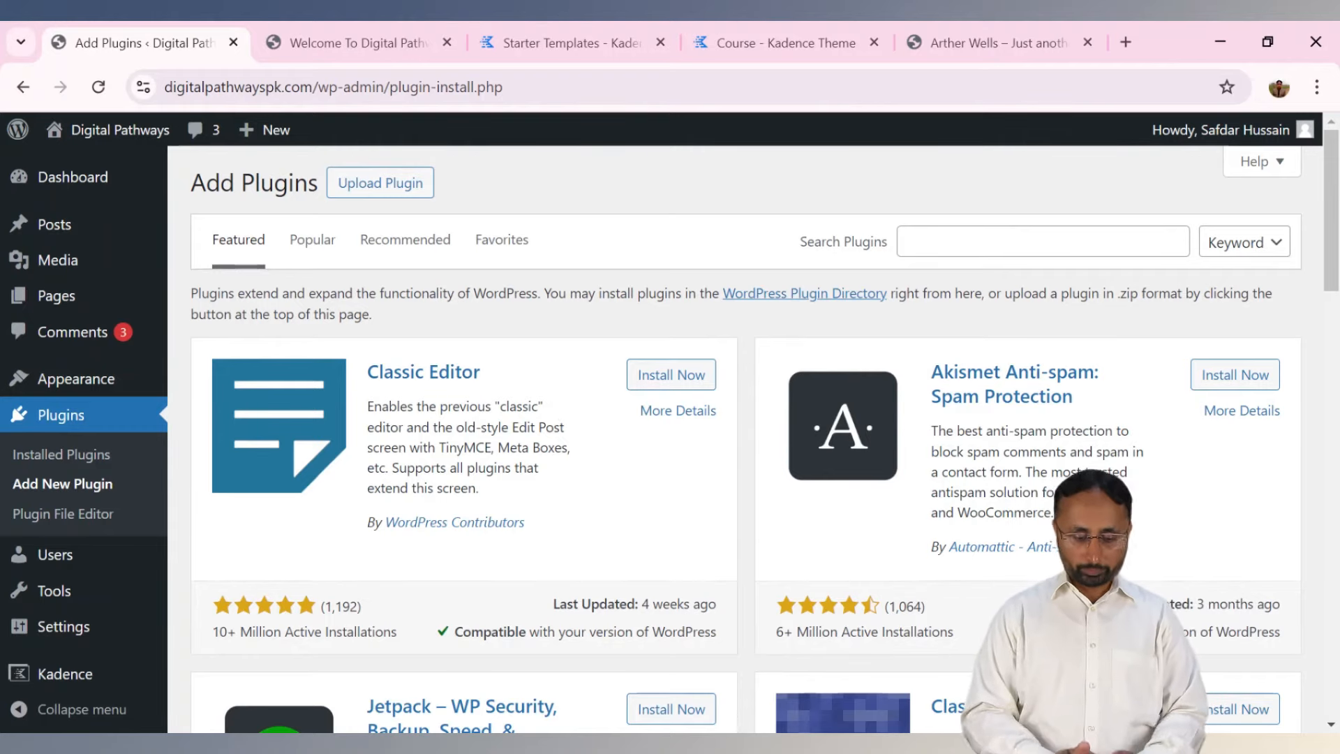
Scroll the featured plugins list down to Rollback Auto Update, then open All Users.
mouse_move(1329, 242)
left_mouse_down()
mouse_move(1329, 301)
mouse_move(1329, 240)
left_mouse_up()
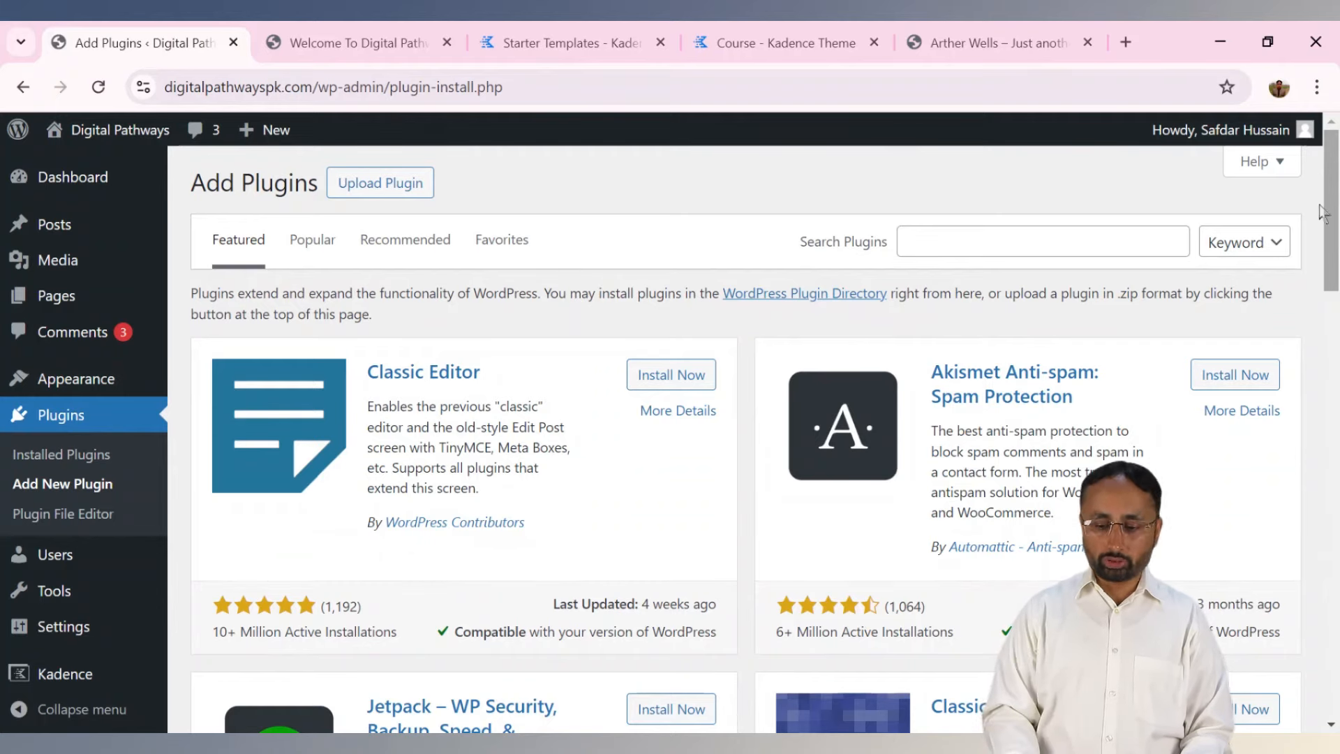
mouse_move(1334, 208)
left_mouse_down()
mouse_move(1325, 631)
mouse_move(1319, 188)
left_mouse_up()
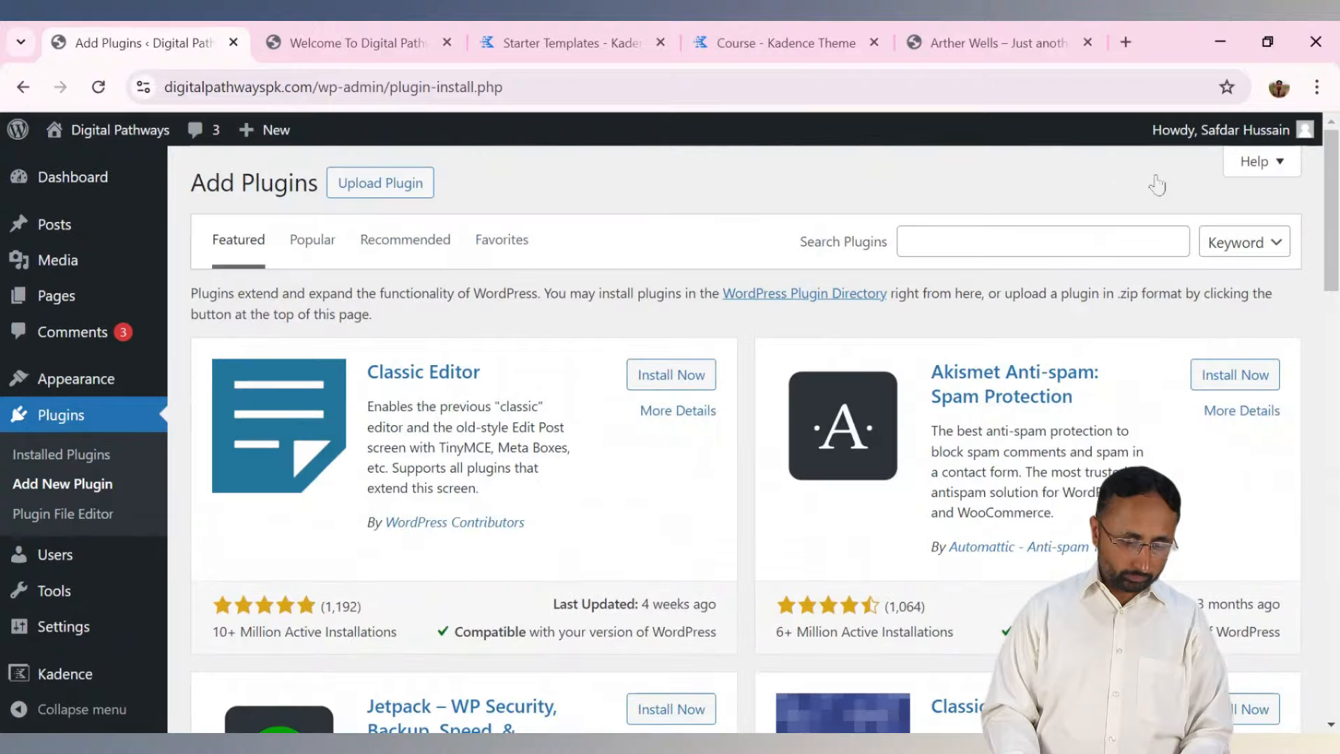
left_click(89, 561)
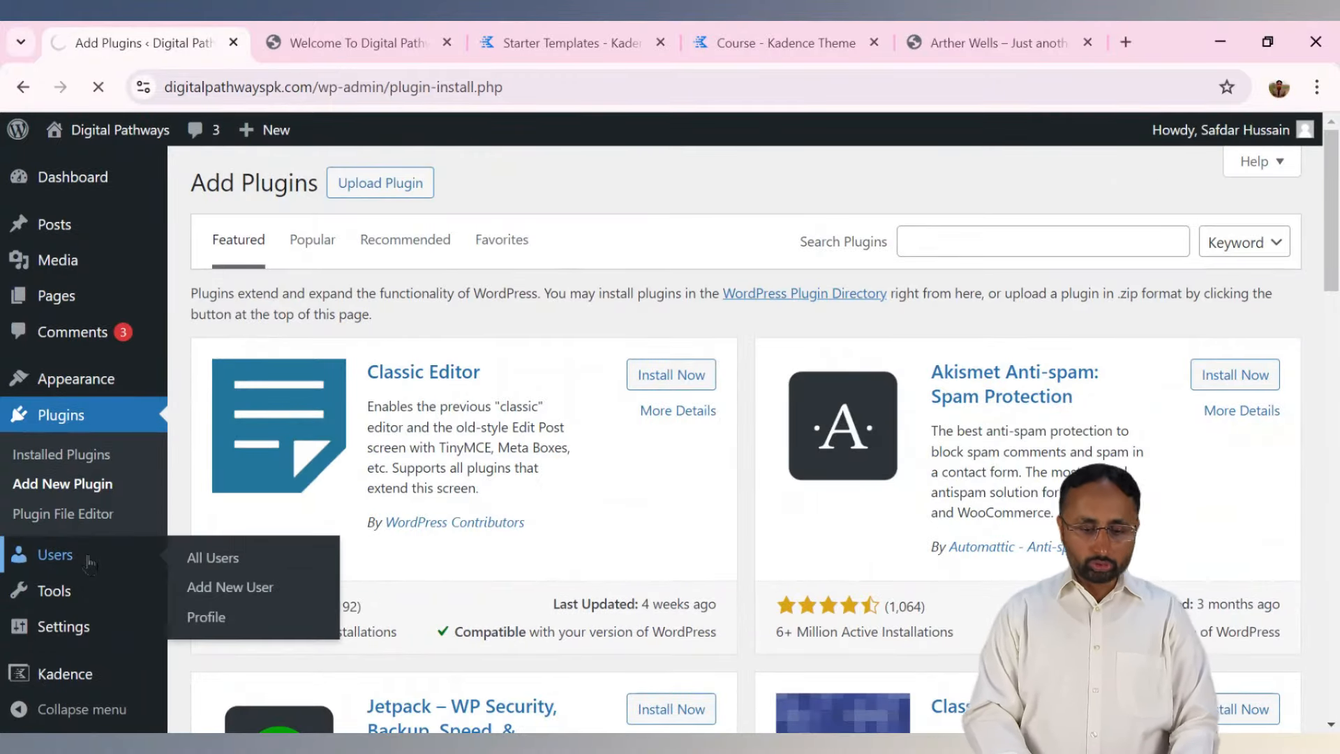
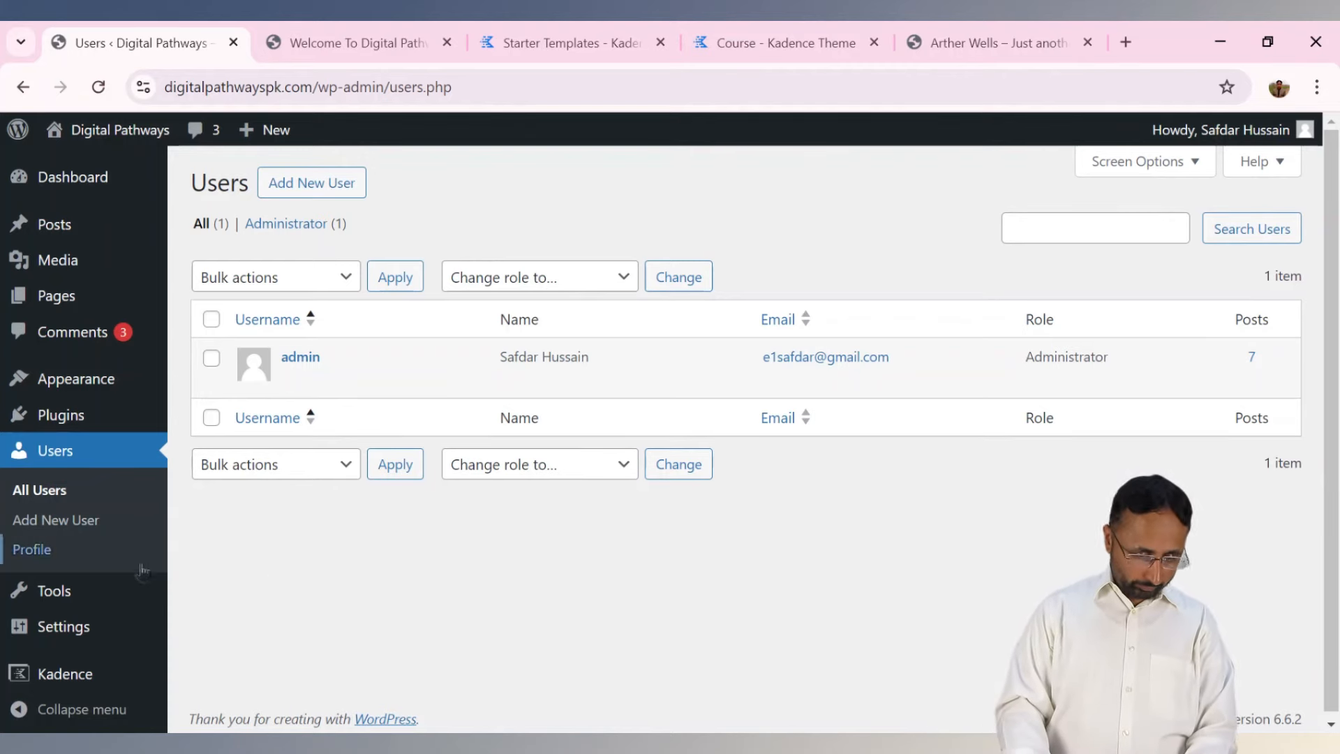
Look through Tools and the Site Health status, ending on Export Personal Data.
left_click(60, 602)
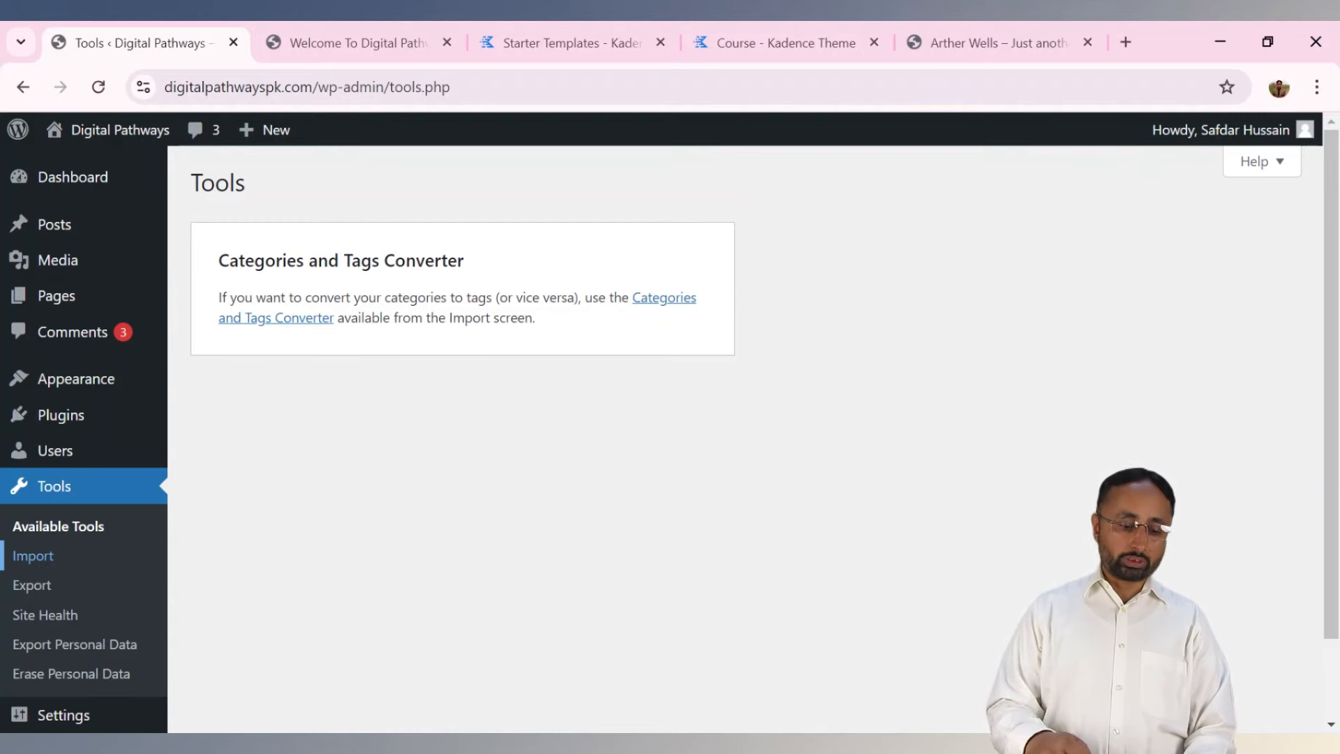
left_click(57, 623)
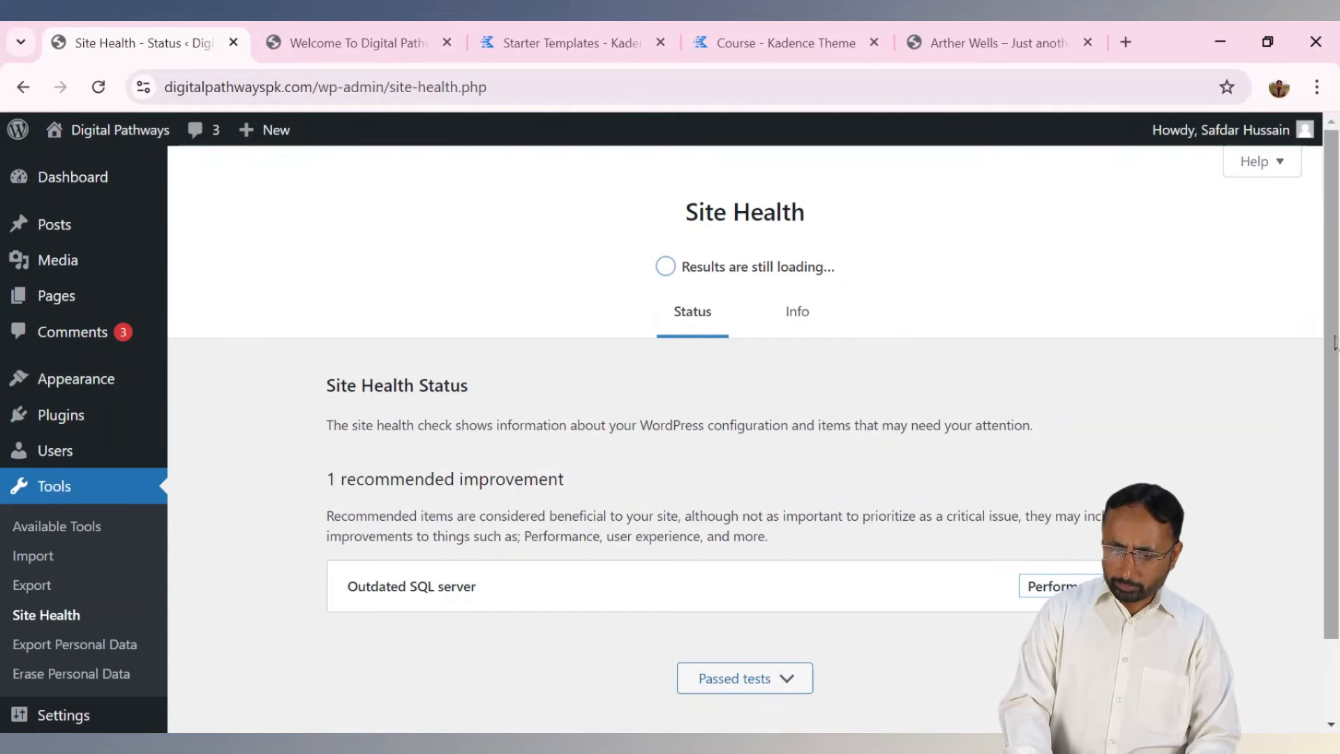
scroll(1334, 342, "down", 2)
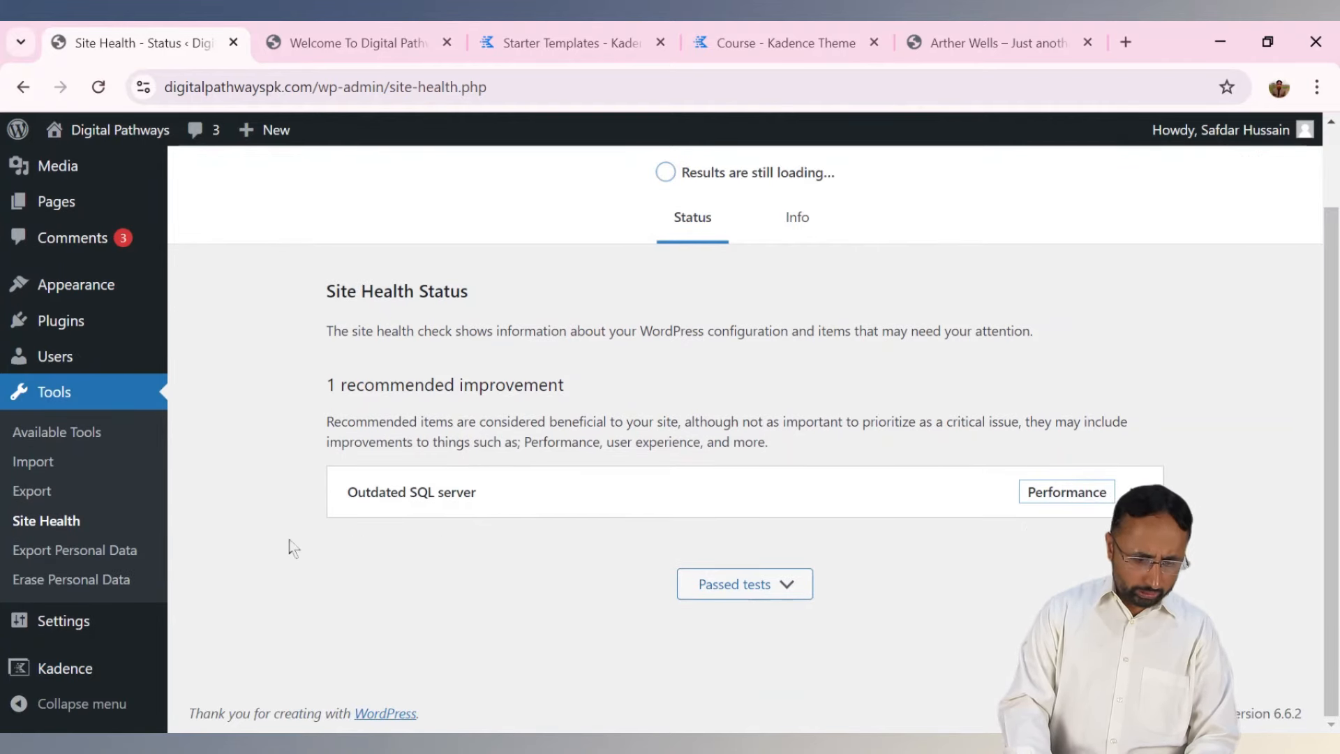
left_click(82, 558)
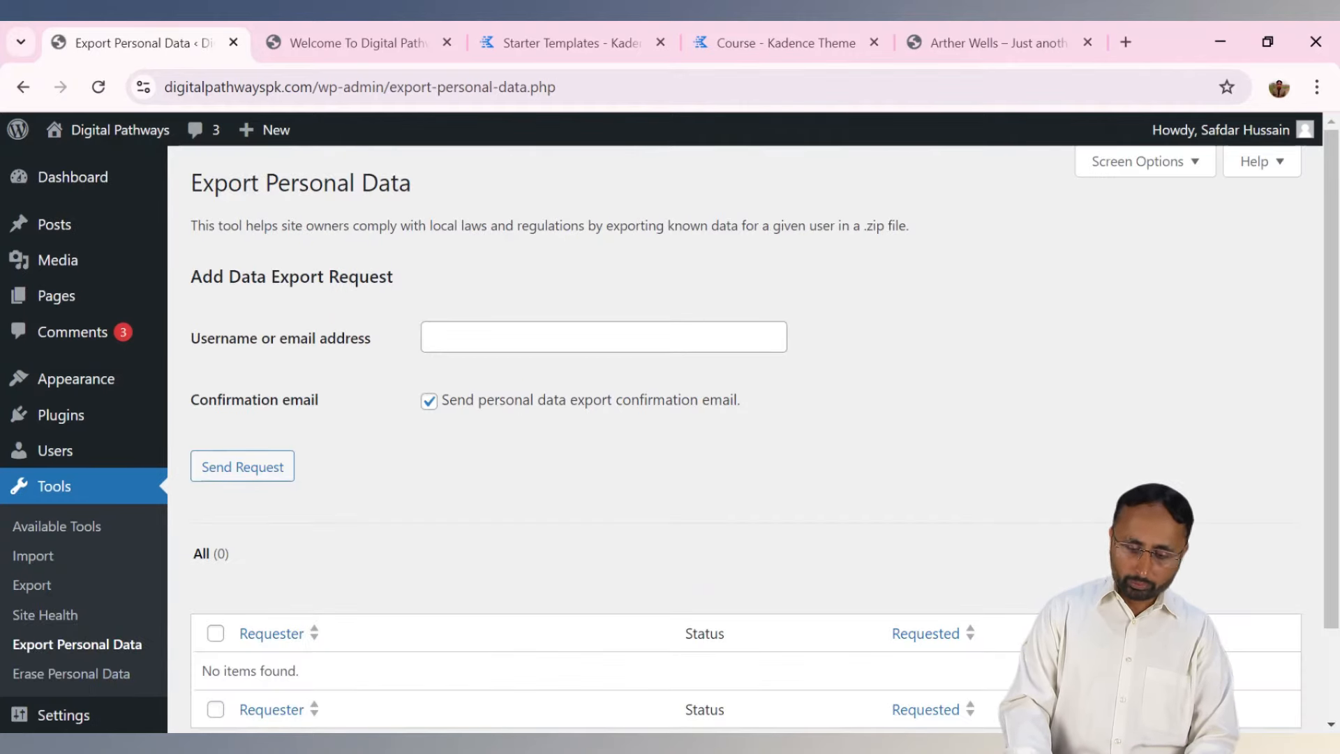
scroll(47, 628, "down", 3)
Append 'Pk' to the site title and set the tagline to 'This is My Youtube Channel Webcite'.
mouse_move(47, 628)
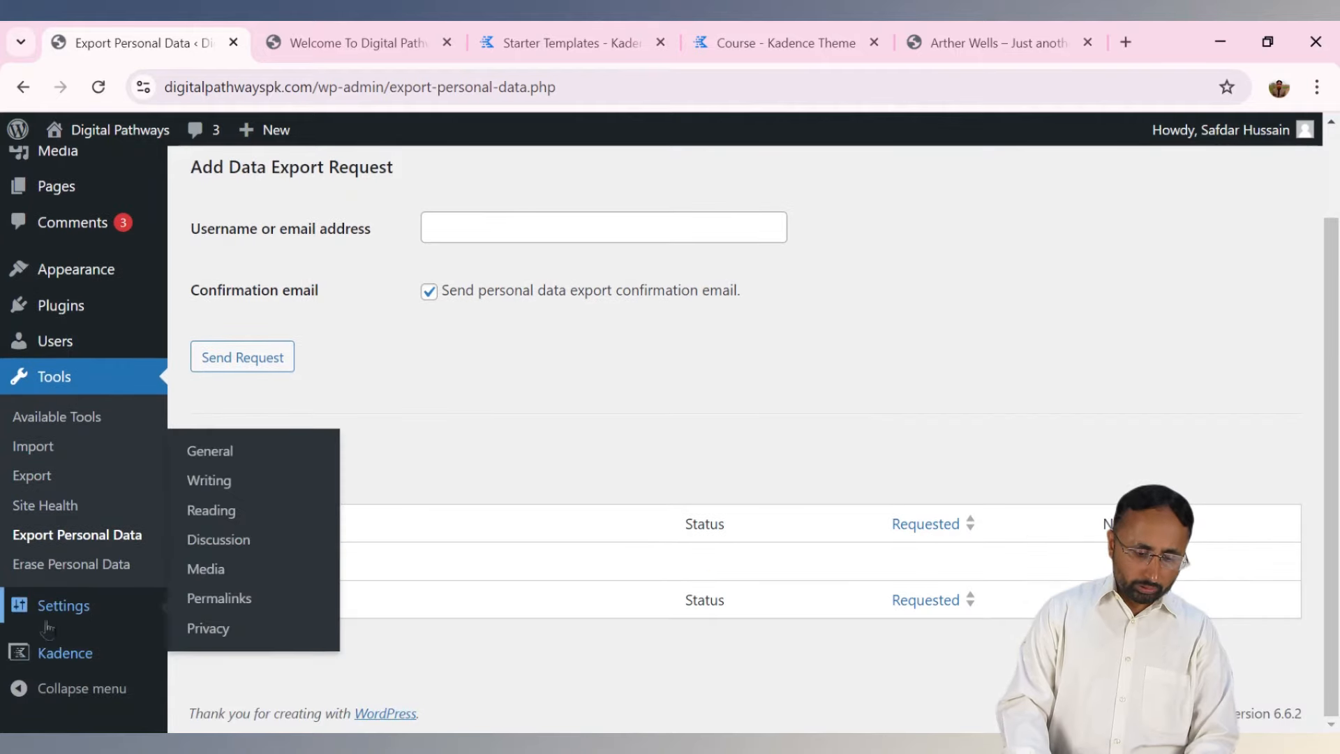
left_click(209, 454)
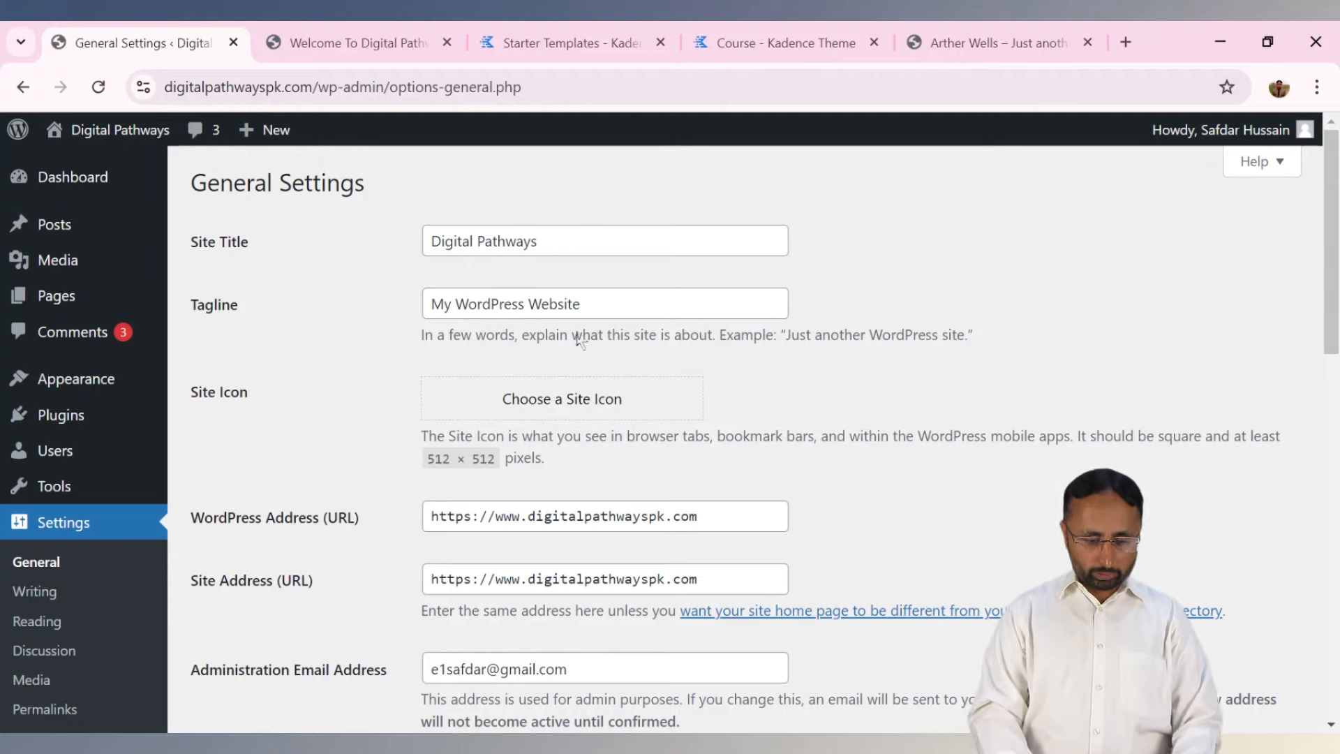
left_click(598, 239)
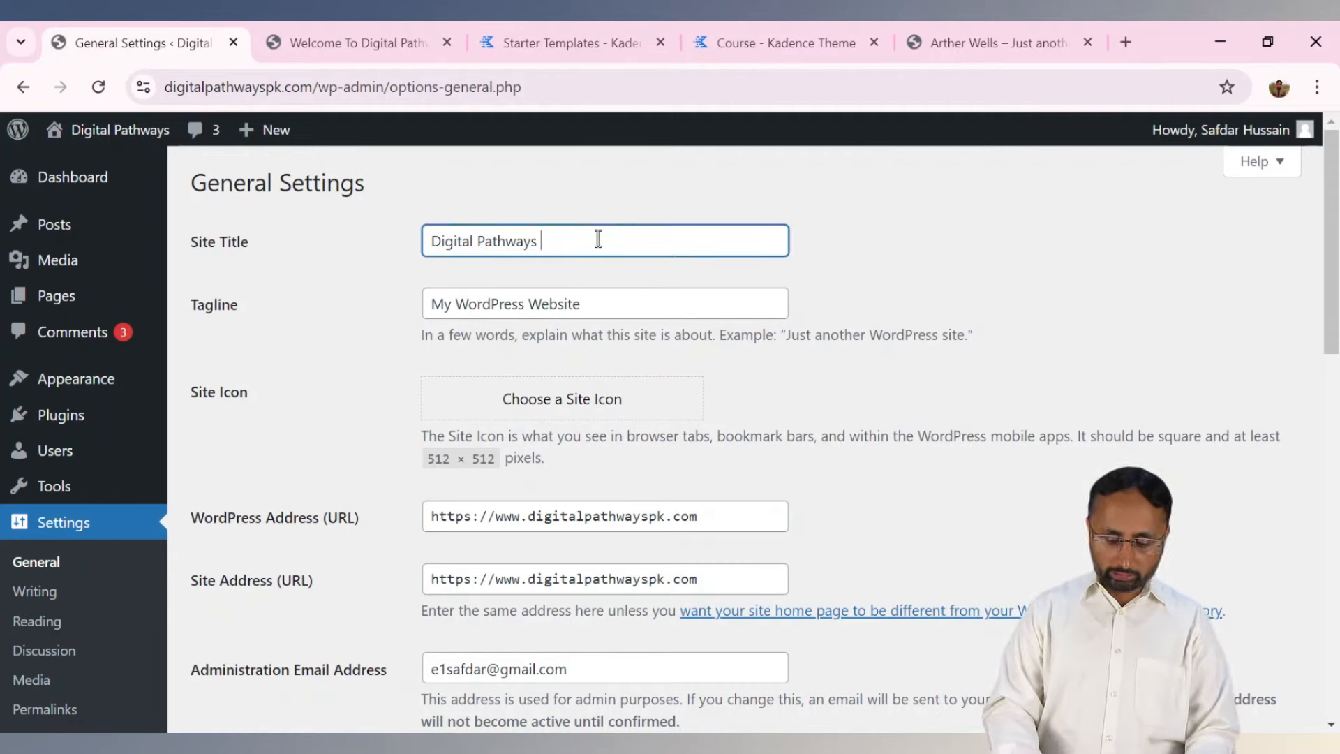
type("Pk")
left_click(598, 305)
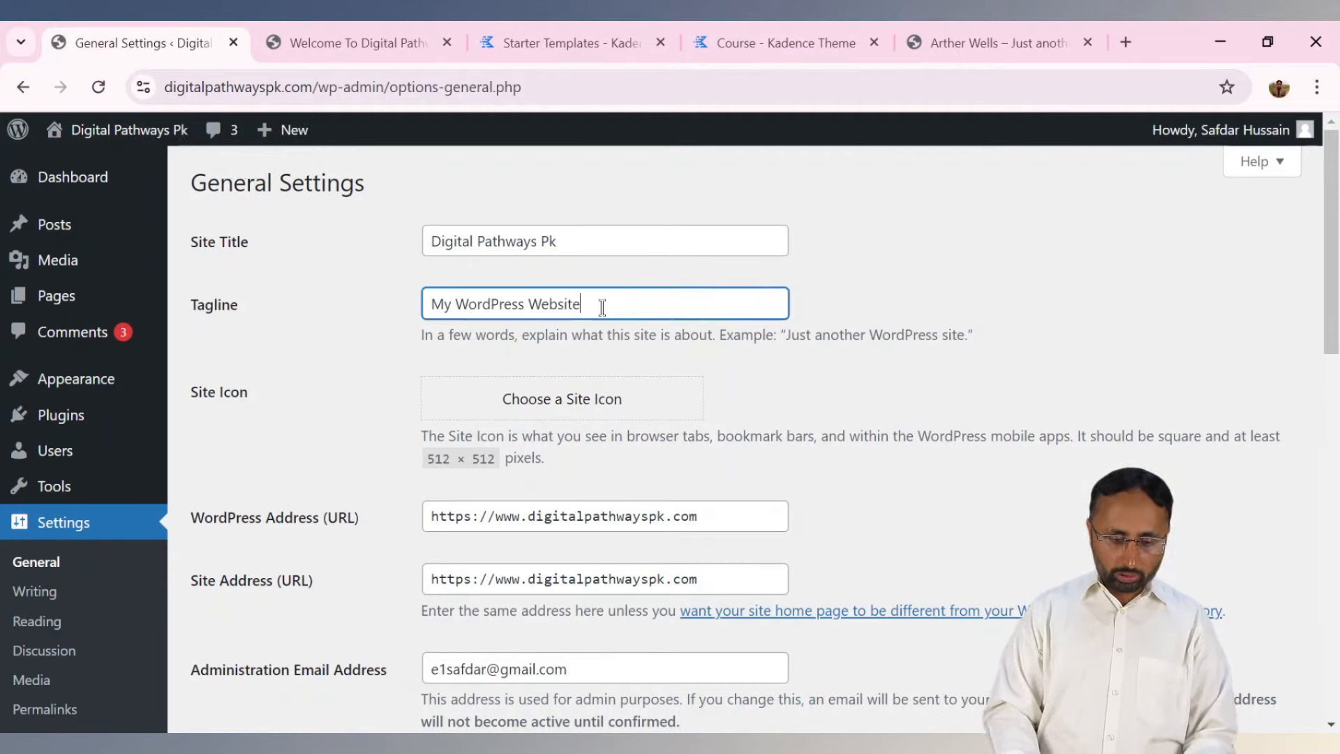
left_click_drag(598, 305, 271, 335)
type("This is mY")
key("BackSpace")
type("My Youtube Cha")
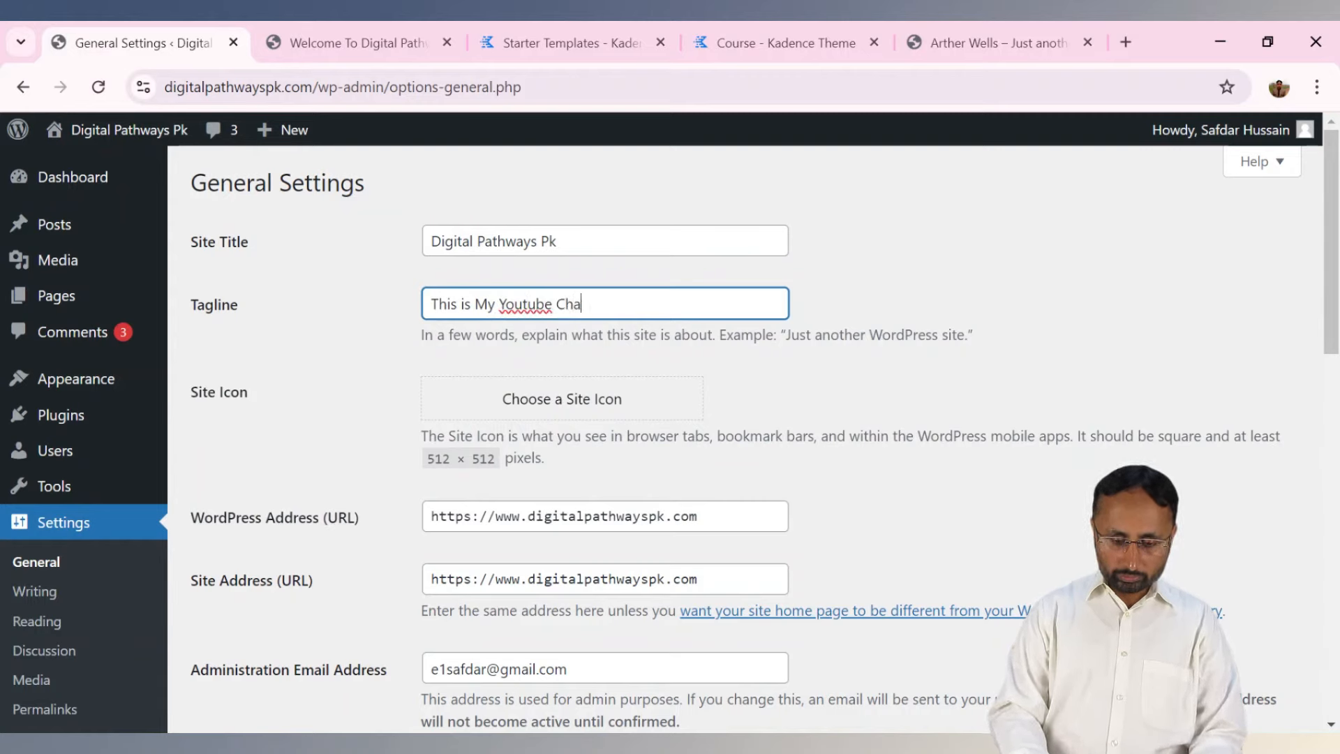
type("nnel We")
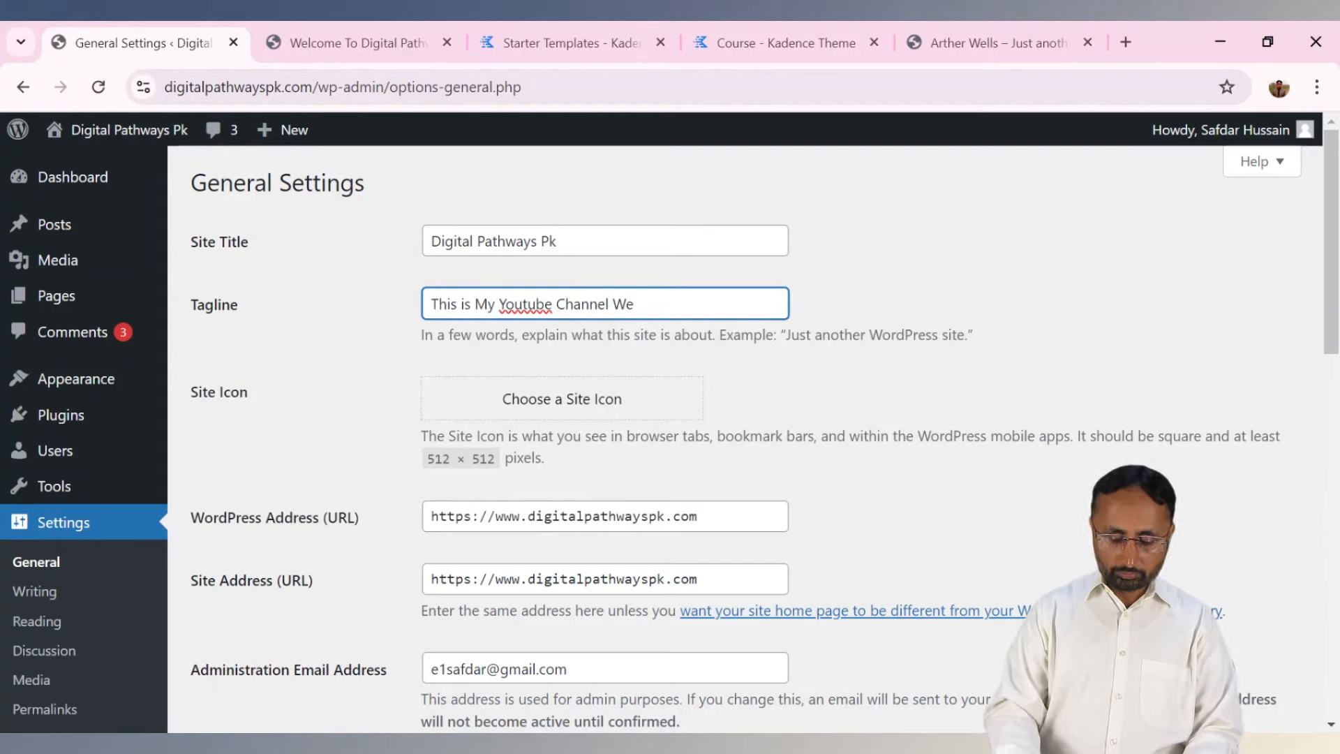
type("bcite")
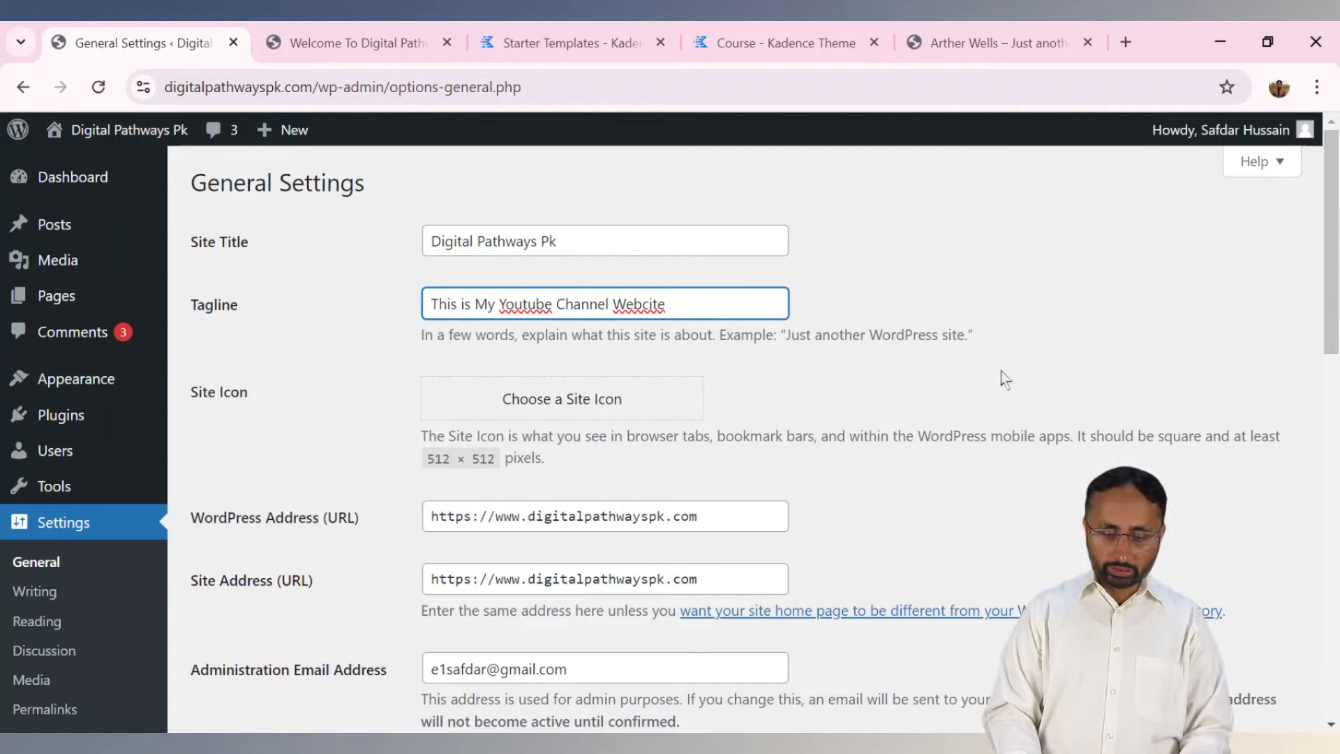
Check the Site Address, save the general settings, then go to the Welcome To Digital Pathways post.
scroll(1331, 279, "down", 2)
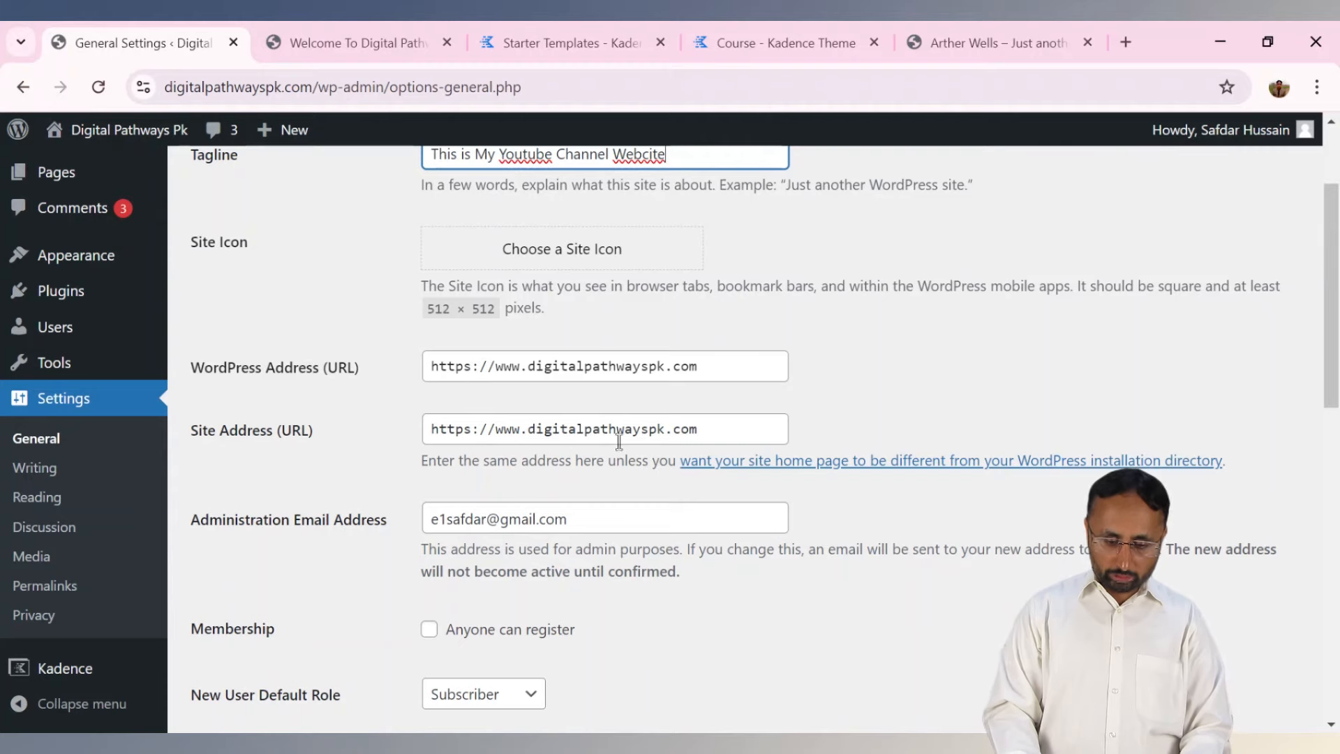
left_click(471, 429)
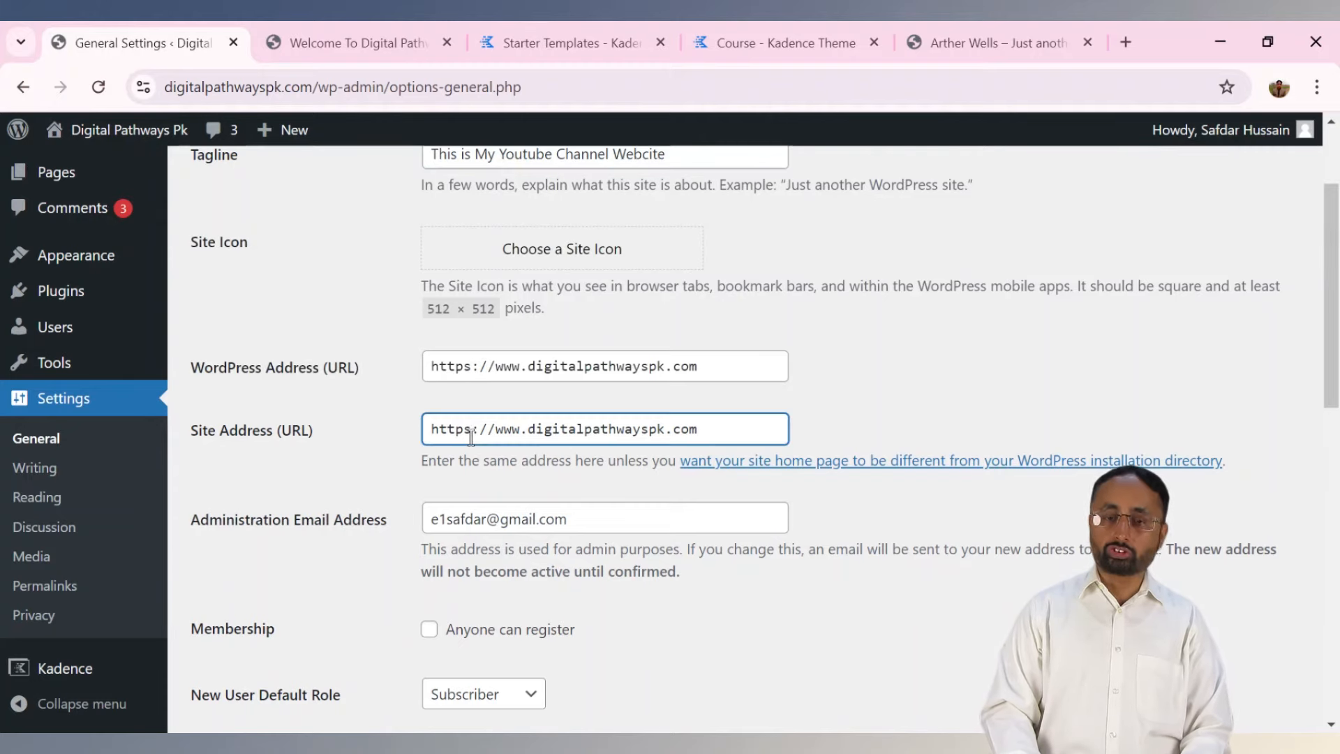
scroll(1318, 305, "down", 3)
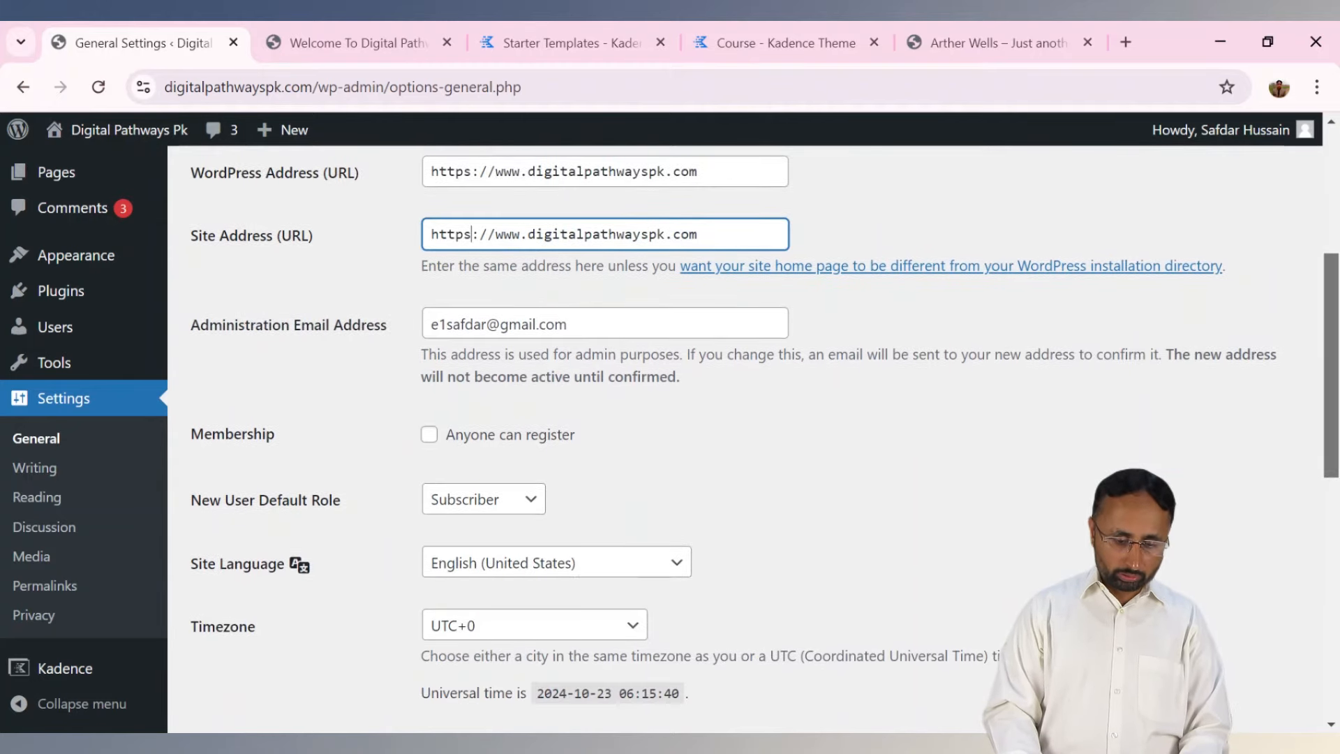
scroll(765, 443, "down", 1)
scroll(765, 444, "down", 10)
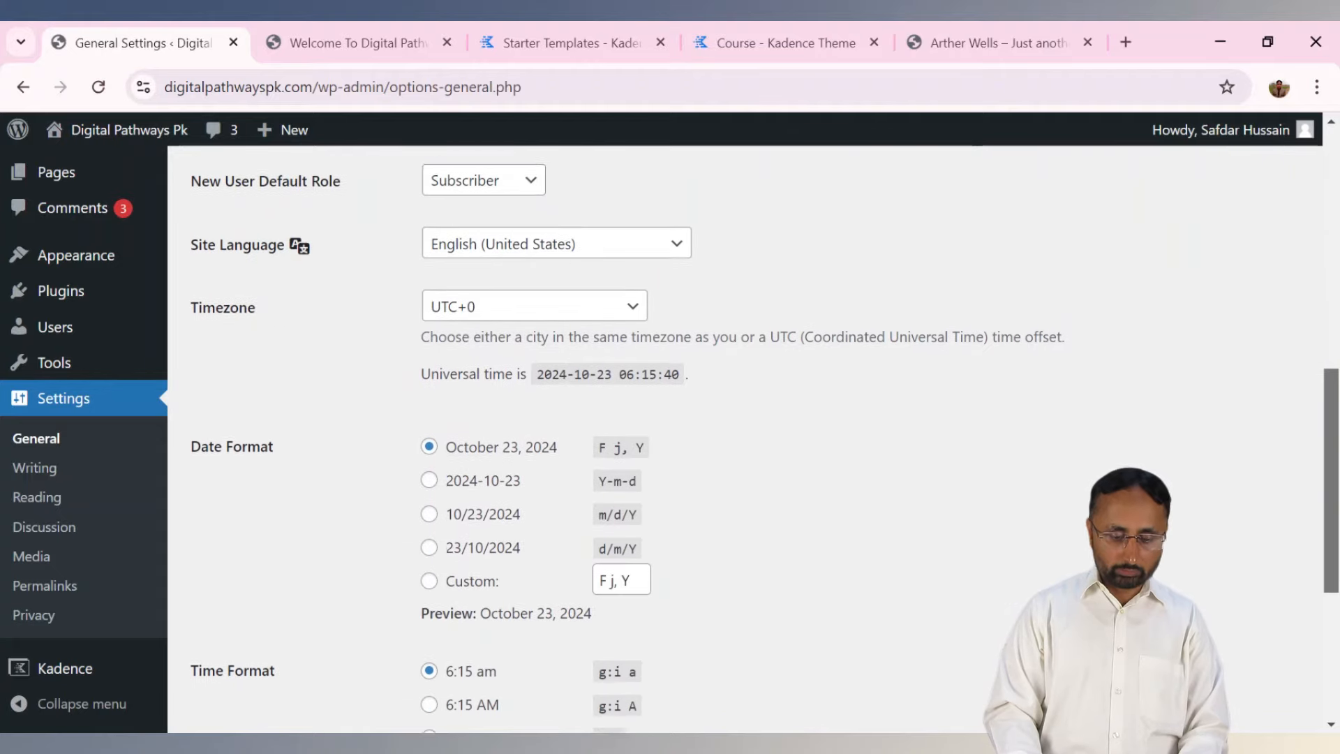
left_click(260, 639)
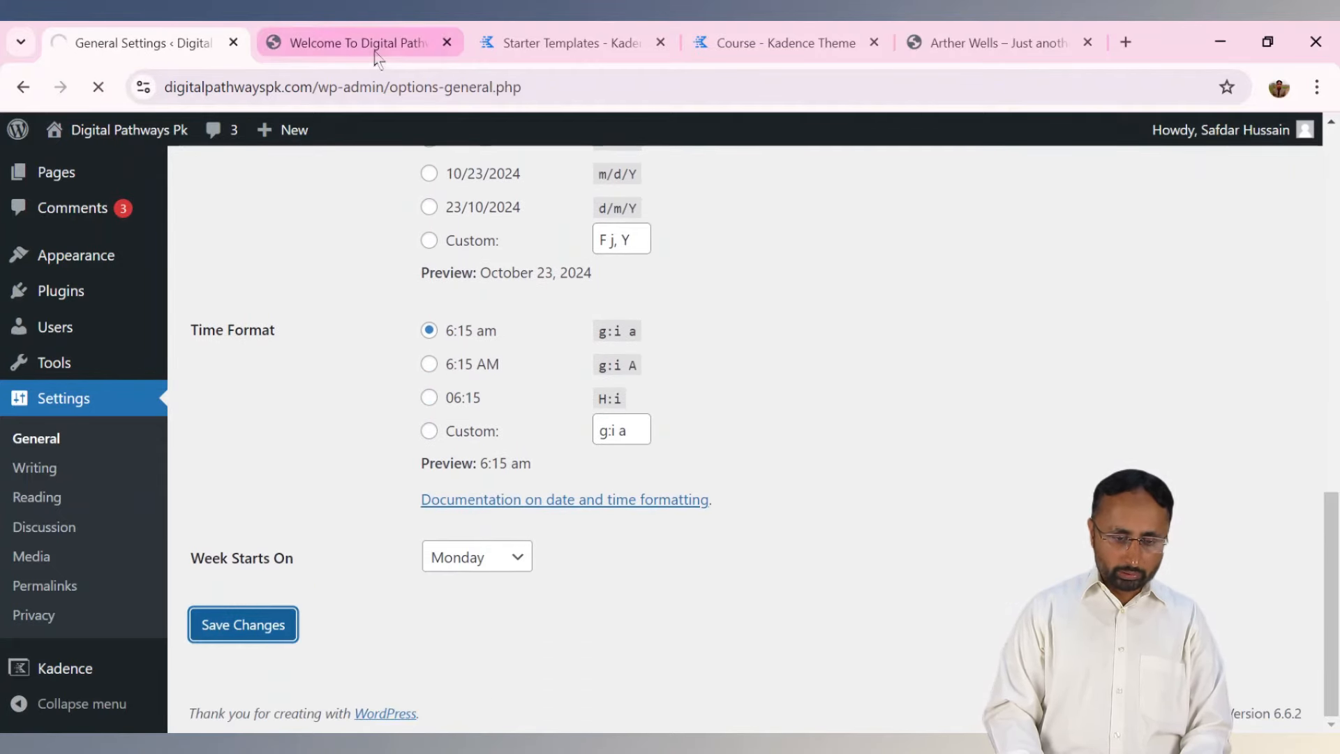
left_click(377, 47)
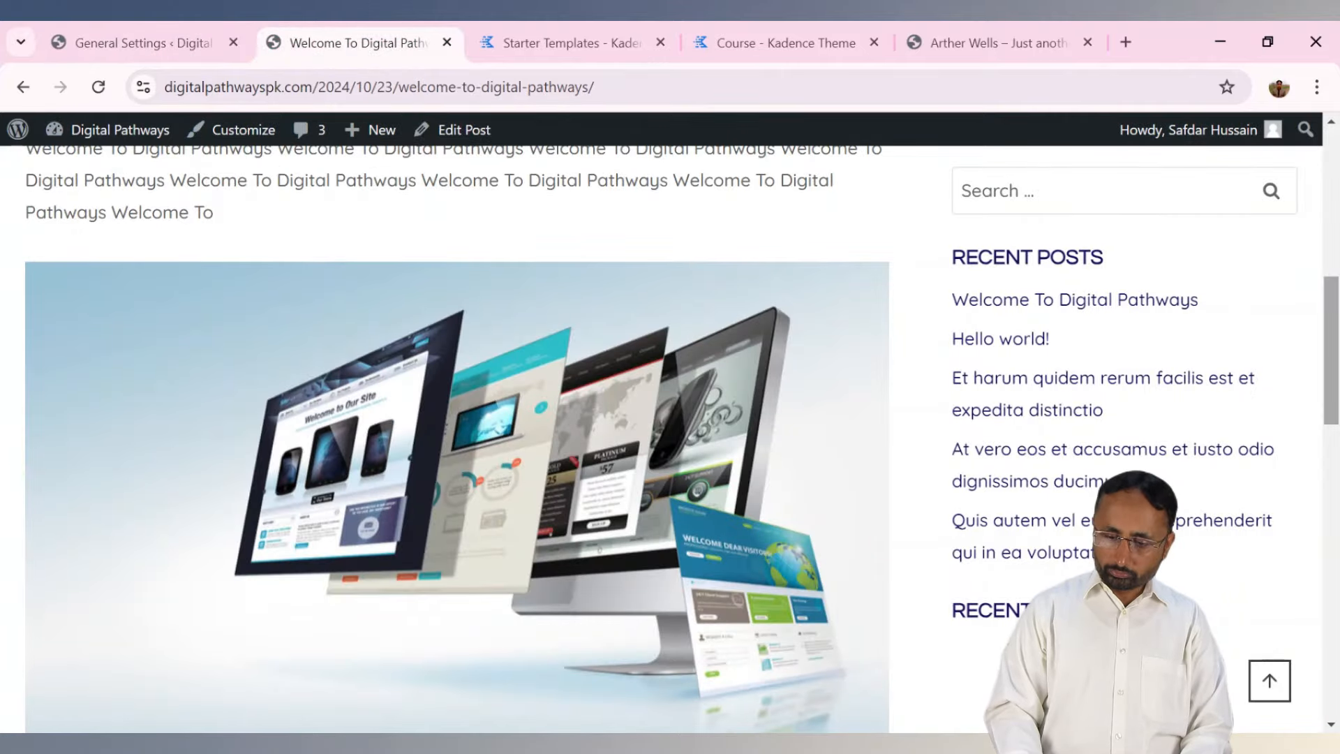
Confirm the home page shows 'Digital Pathways Pk', then return to General Settings.
scroll(118, 251, "up", 10)
left_click(86, 237)
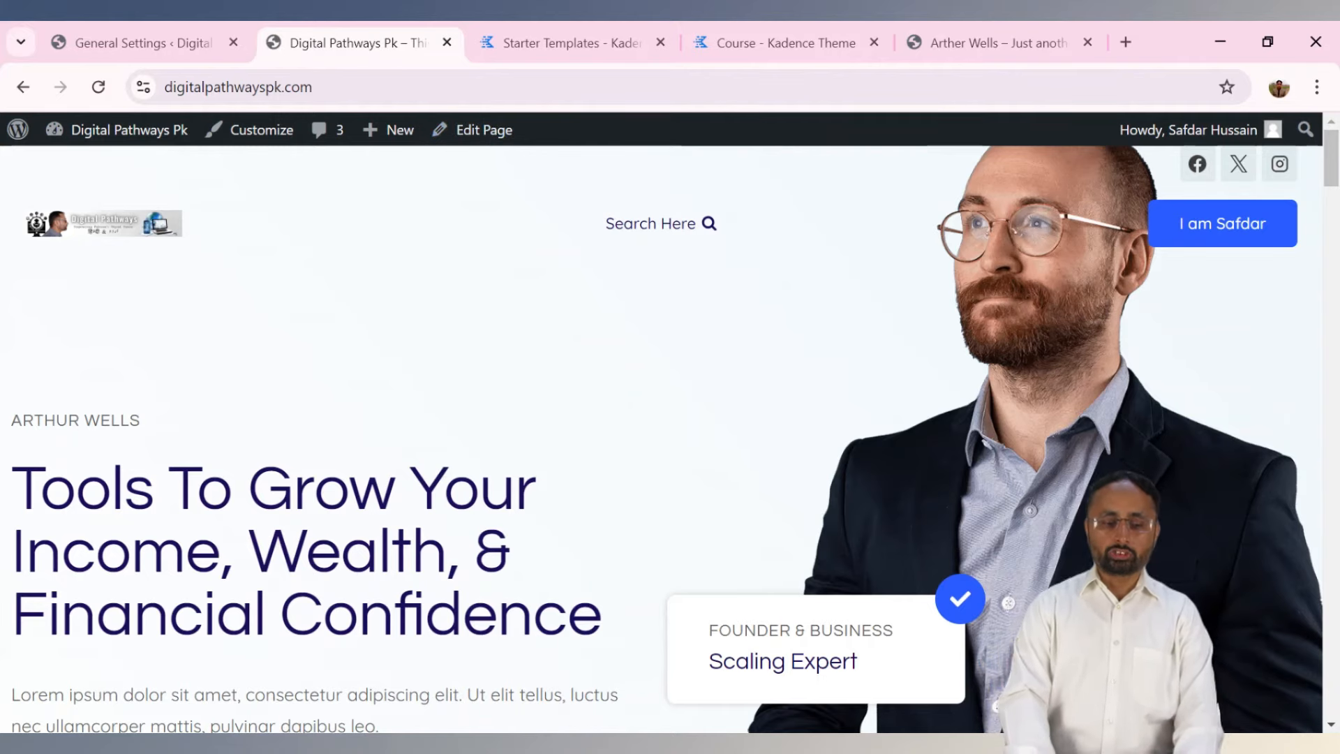
left_click(209, 36)
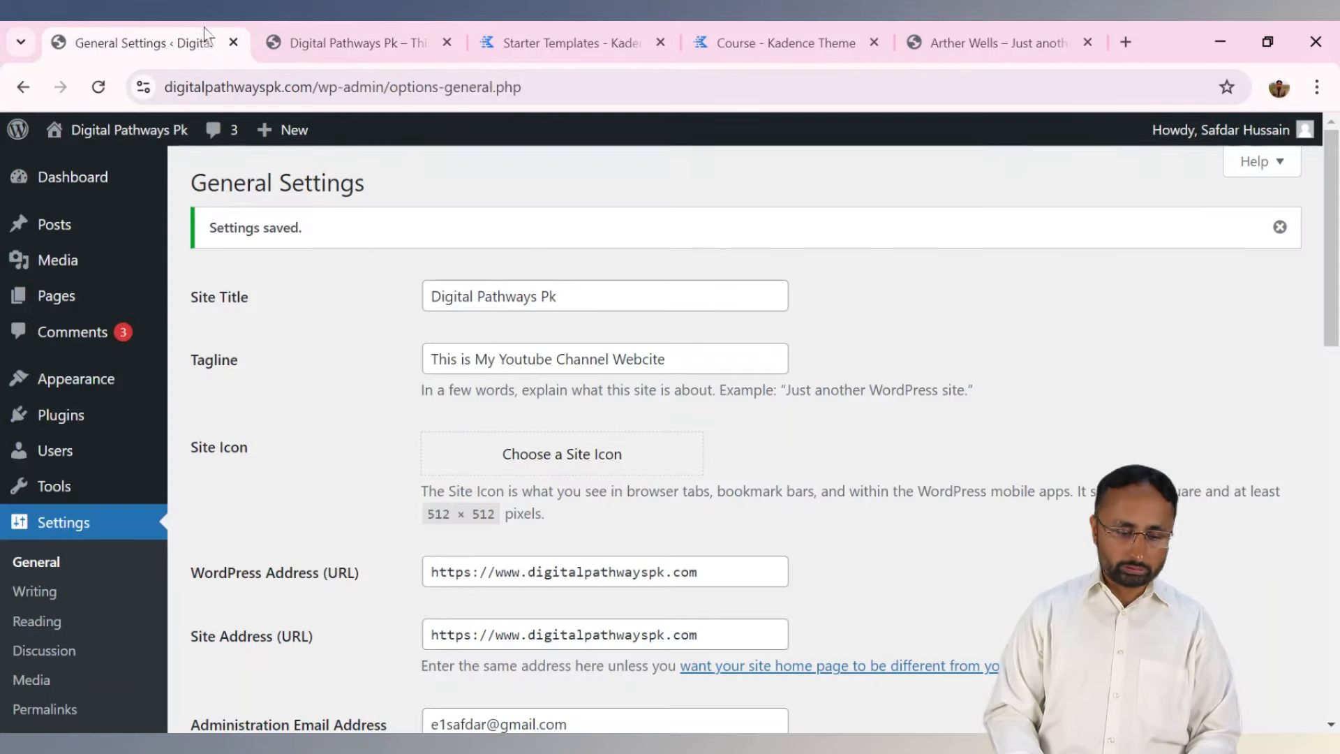
Review the Writing and Reading settings pages.
left_click(35, 591)
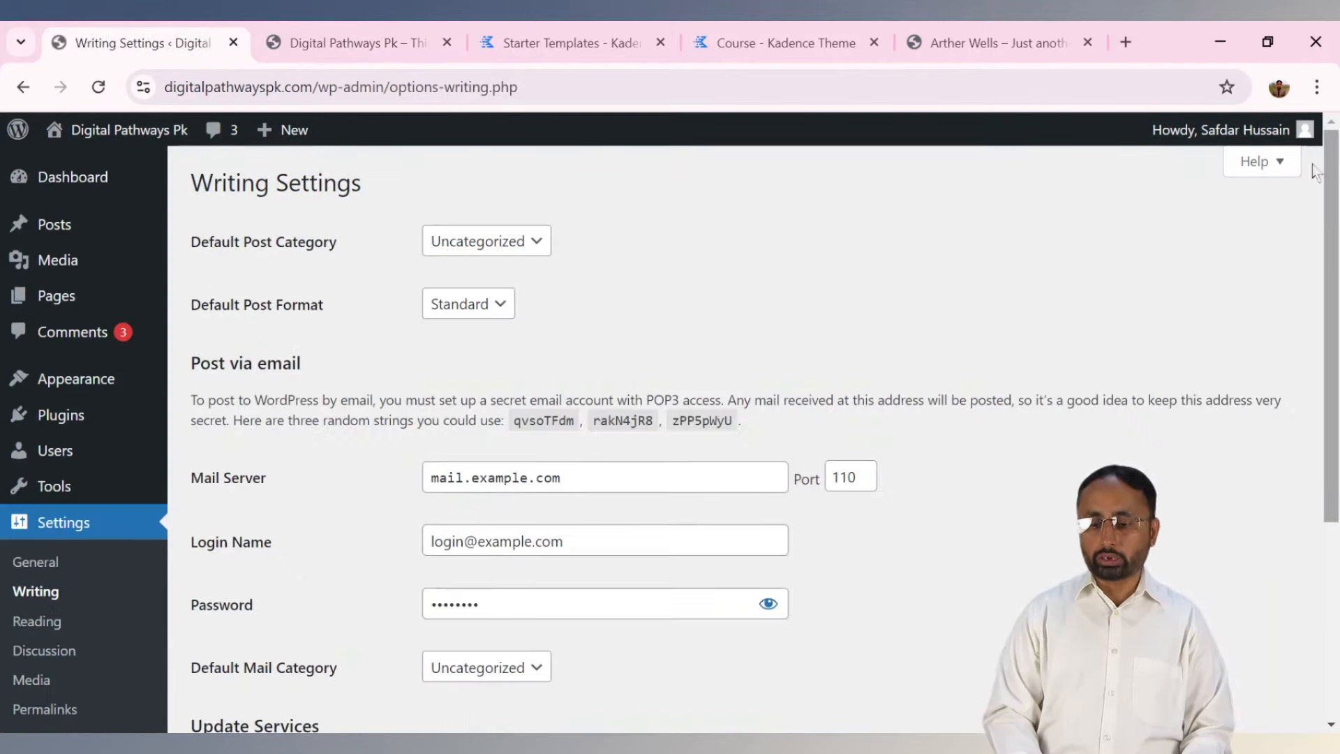
left_click_drag(1331, 158, 1332, 359)
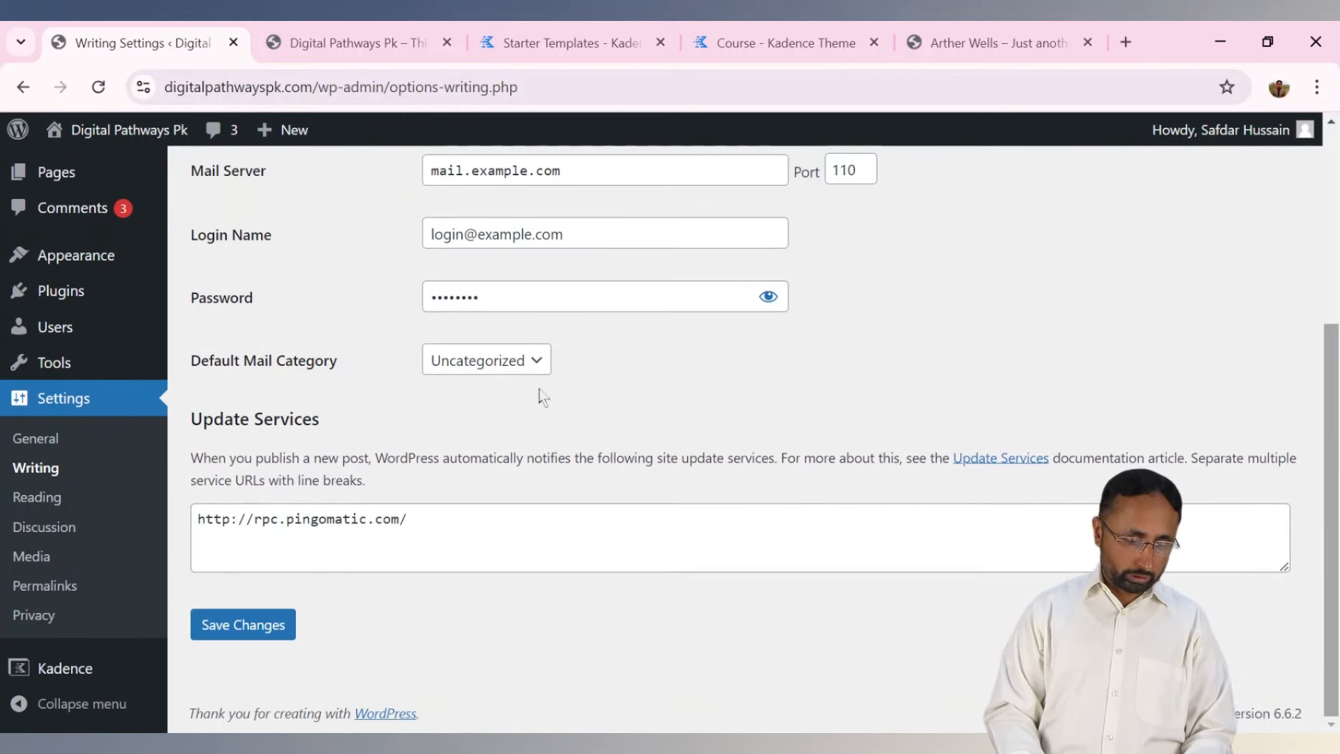
left_click(35, 499)
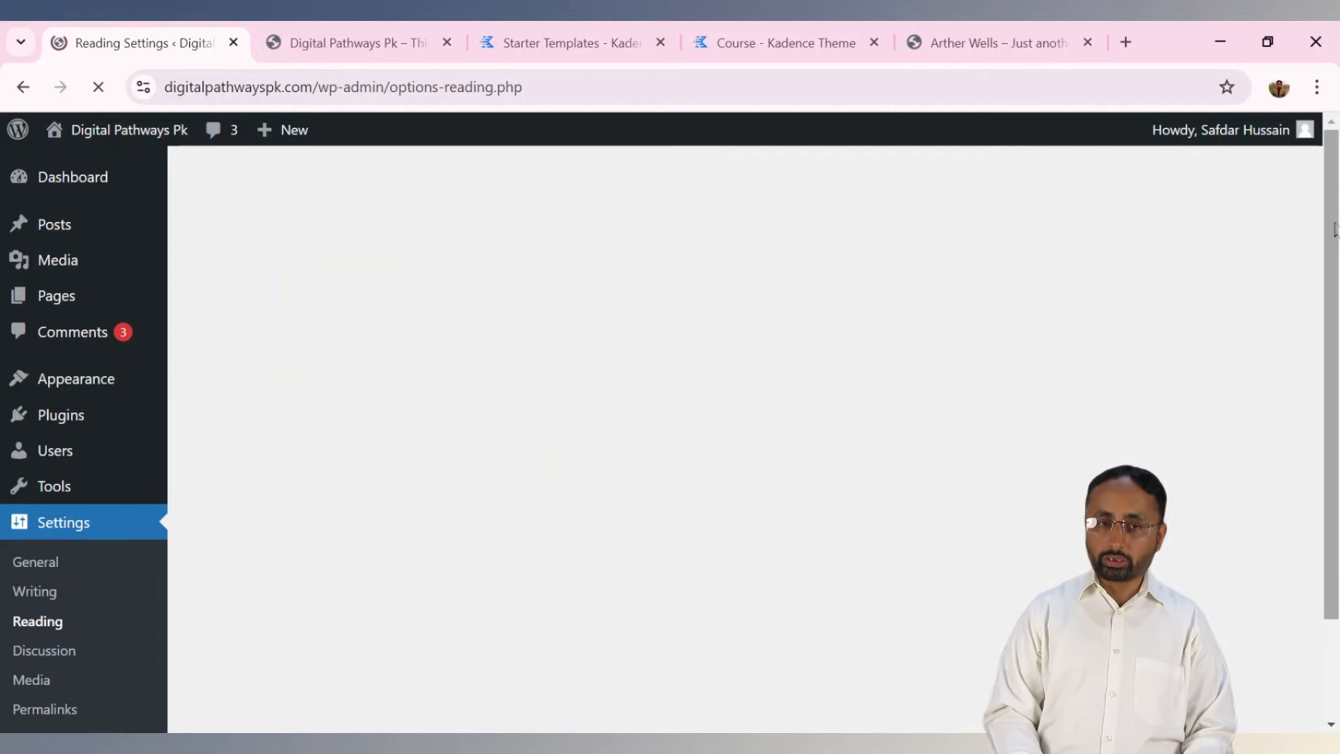
left_click_drag(1333, 179, 1333, 316)
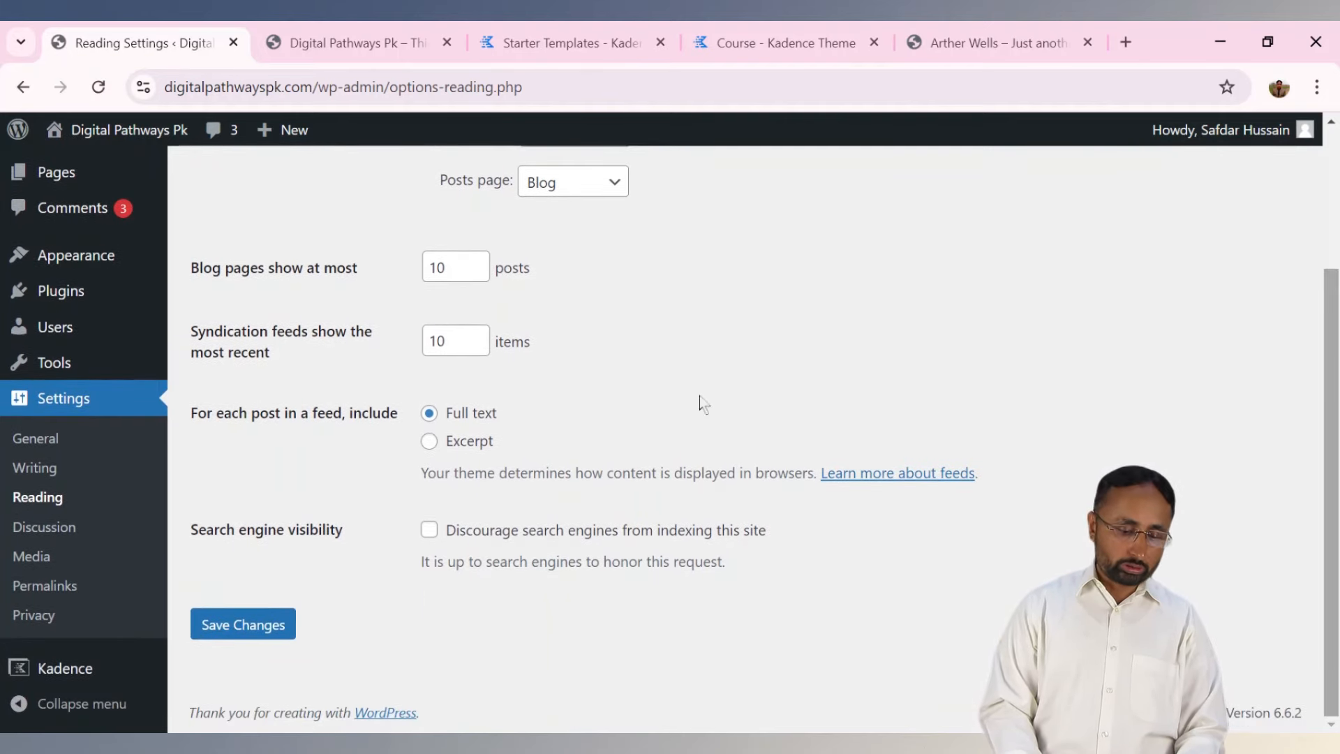
Scroll through the Discussion settings, then view the Media settings image sizes.
left_click(43, 529)
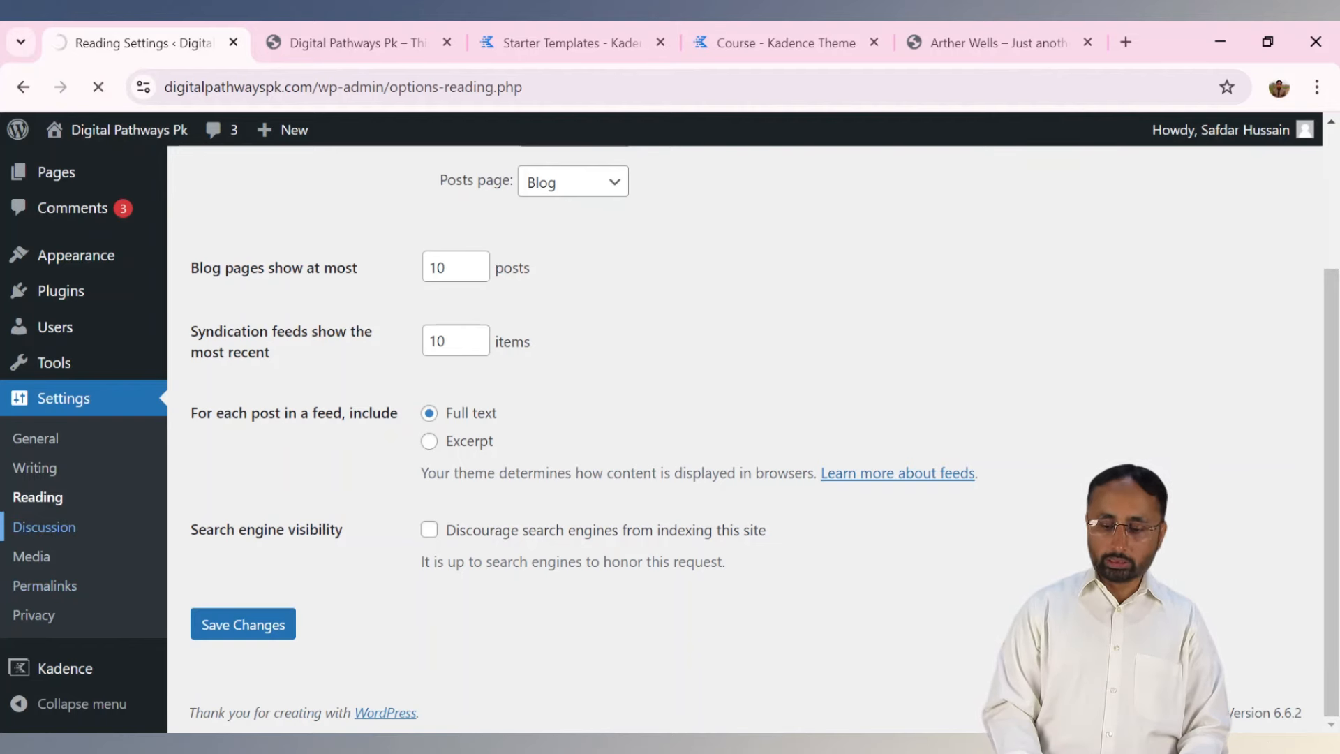
scroll(1335, 189, "down", 6)
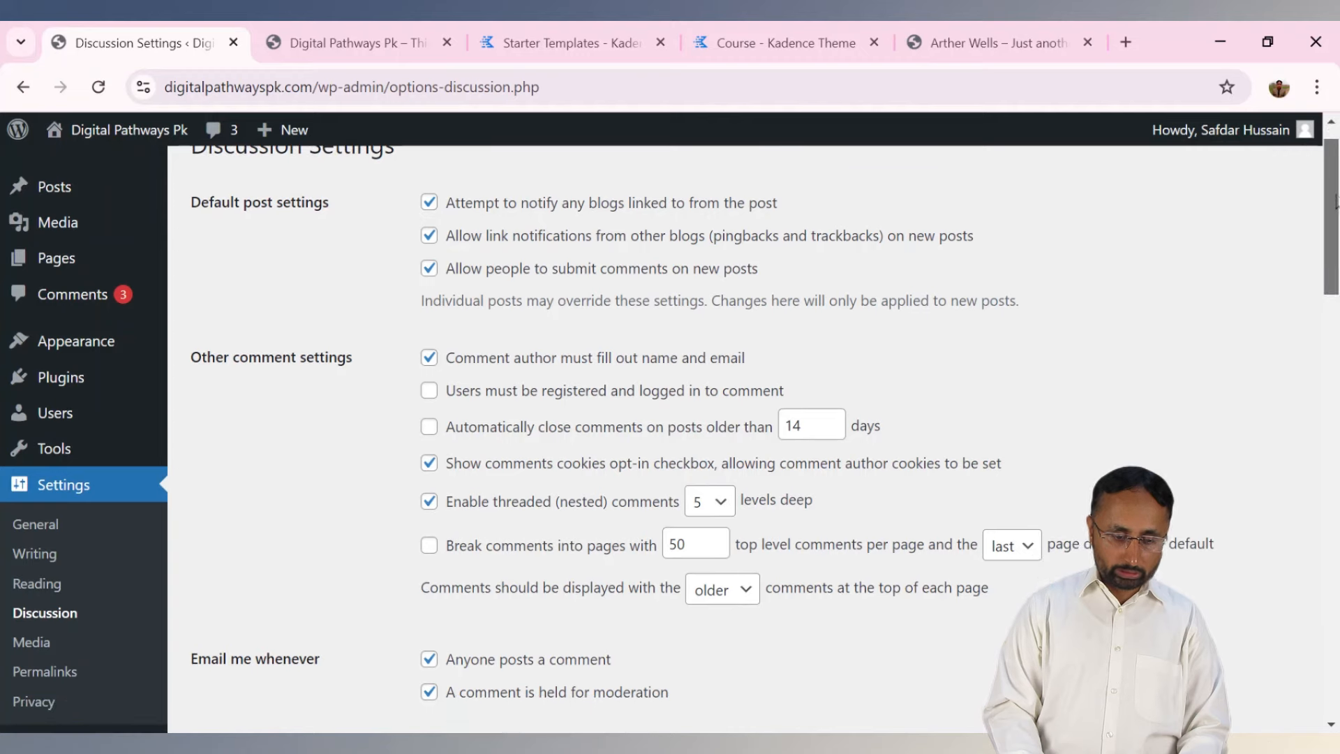
scroll(753, 439, "down", 12)
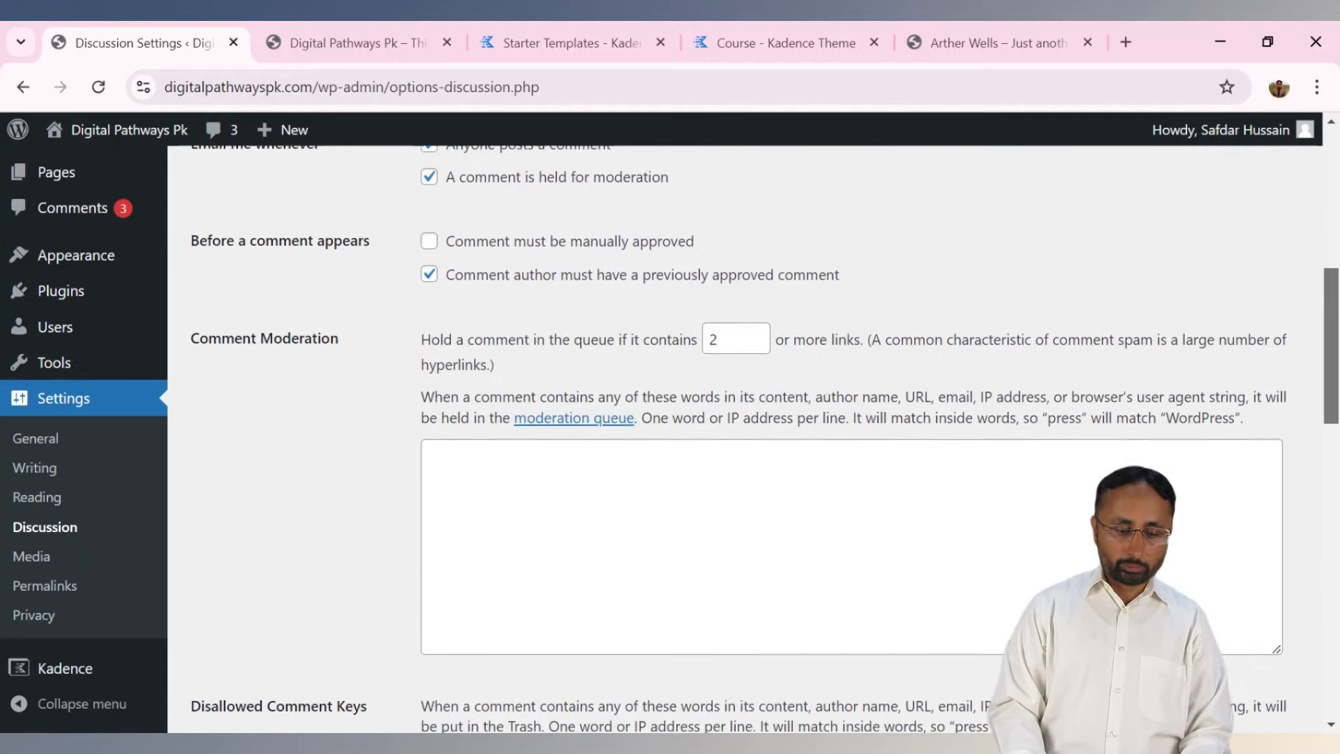
scroll(1336, 636, "down", 4)
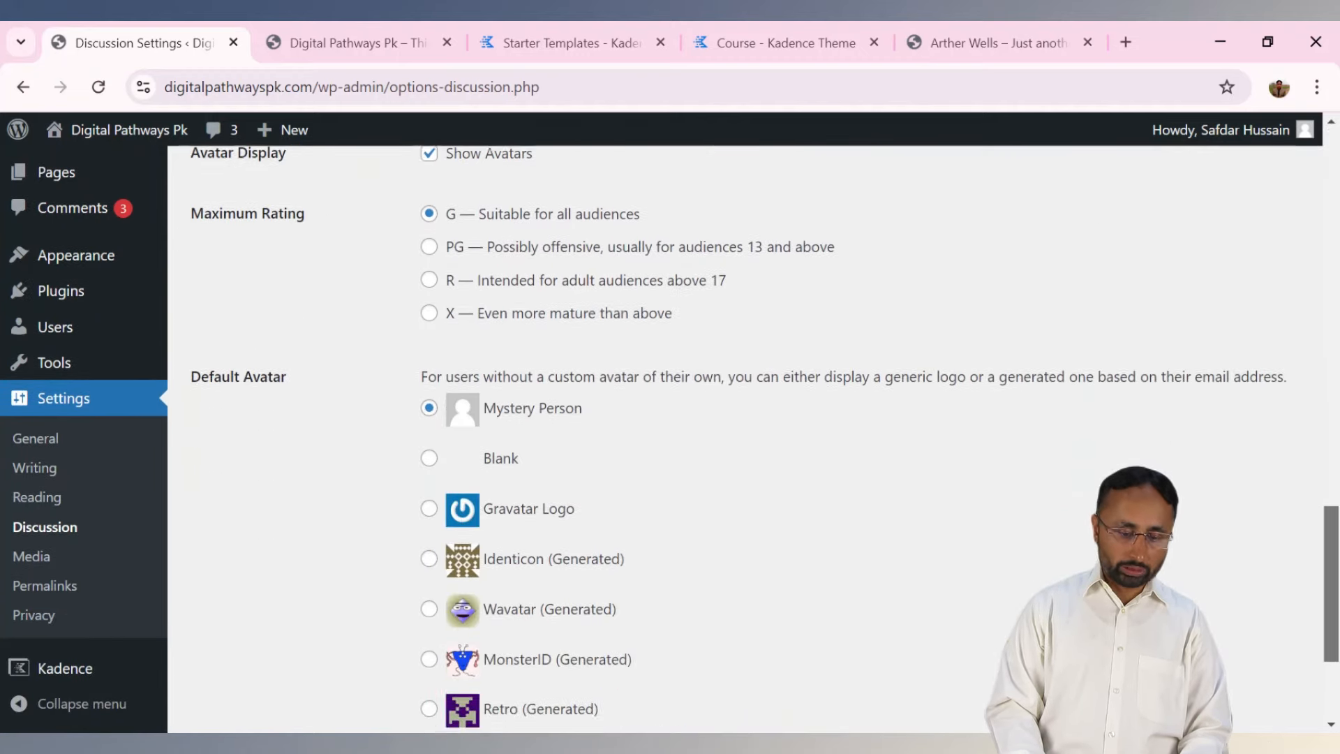
scroll(565, 366, "up", 2)
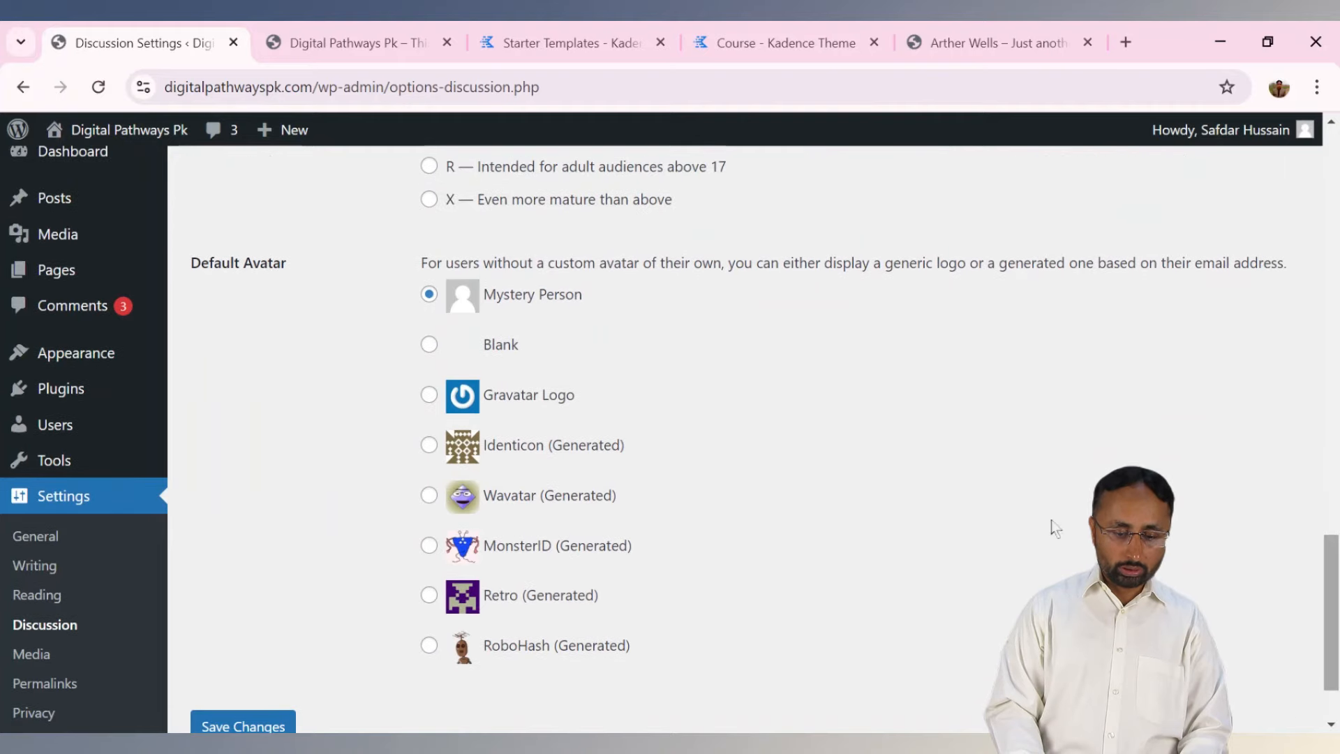
mouse_move(1309, 140)
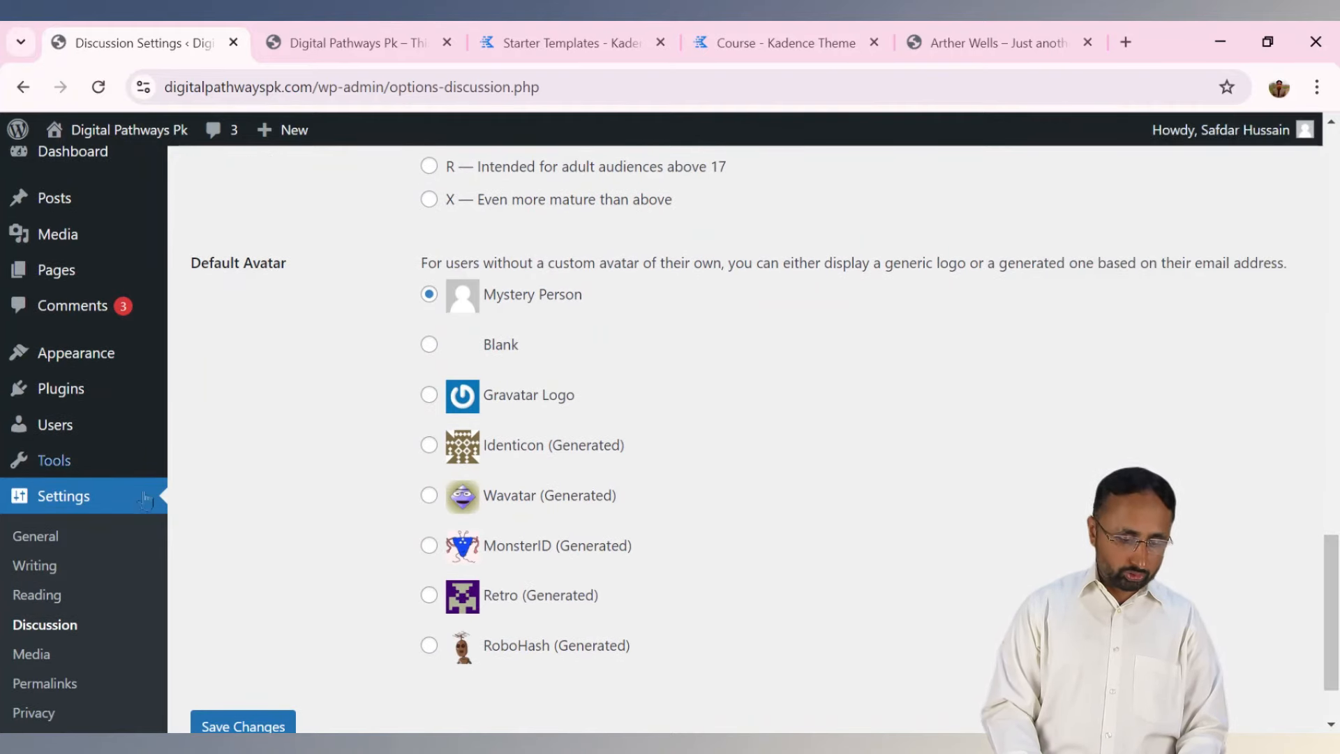
left_click(49, 656)
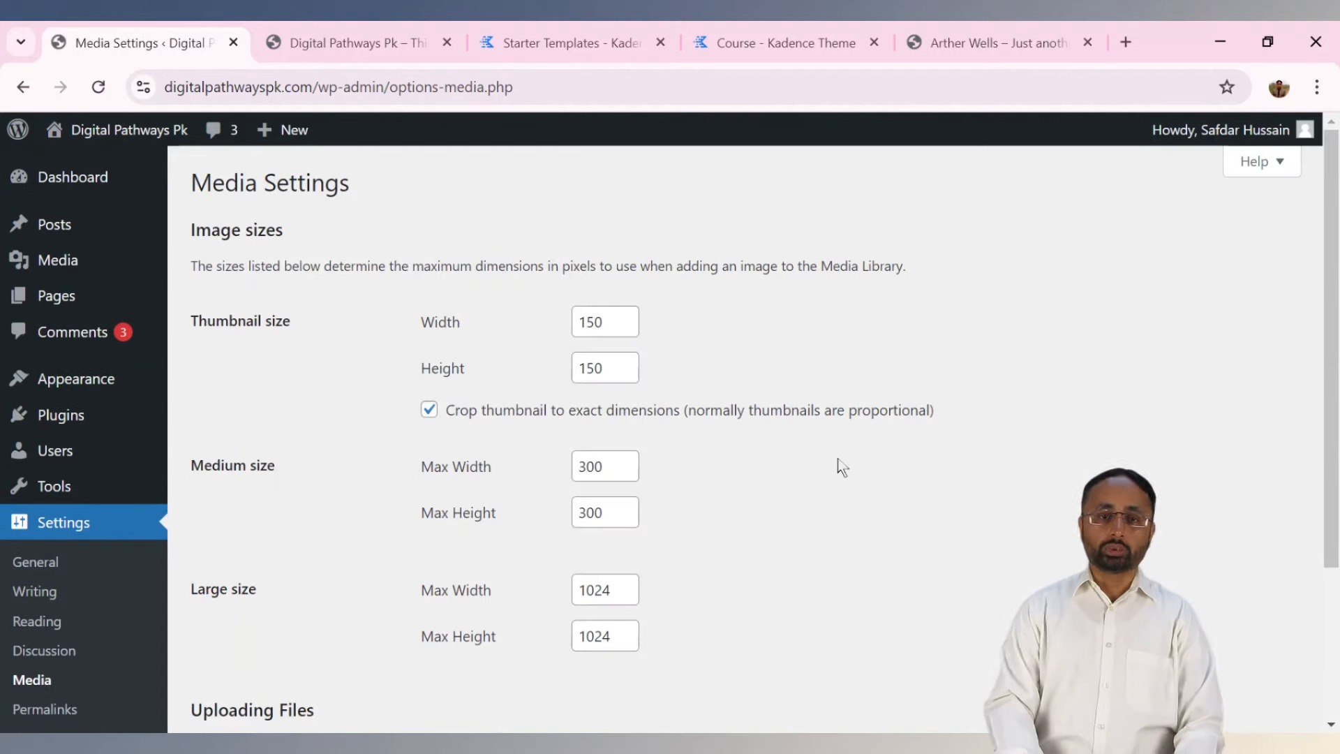
Scroll the Media settings, view Permalinks set to Day and name, then go to the live site.
scroll(670, 432, "down", 1)
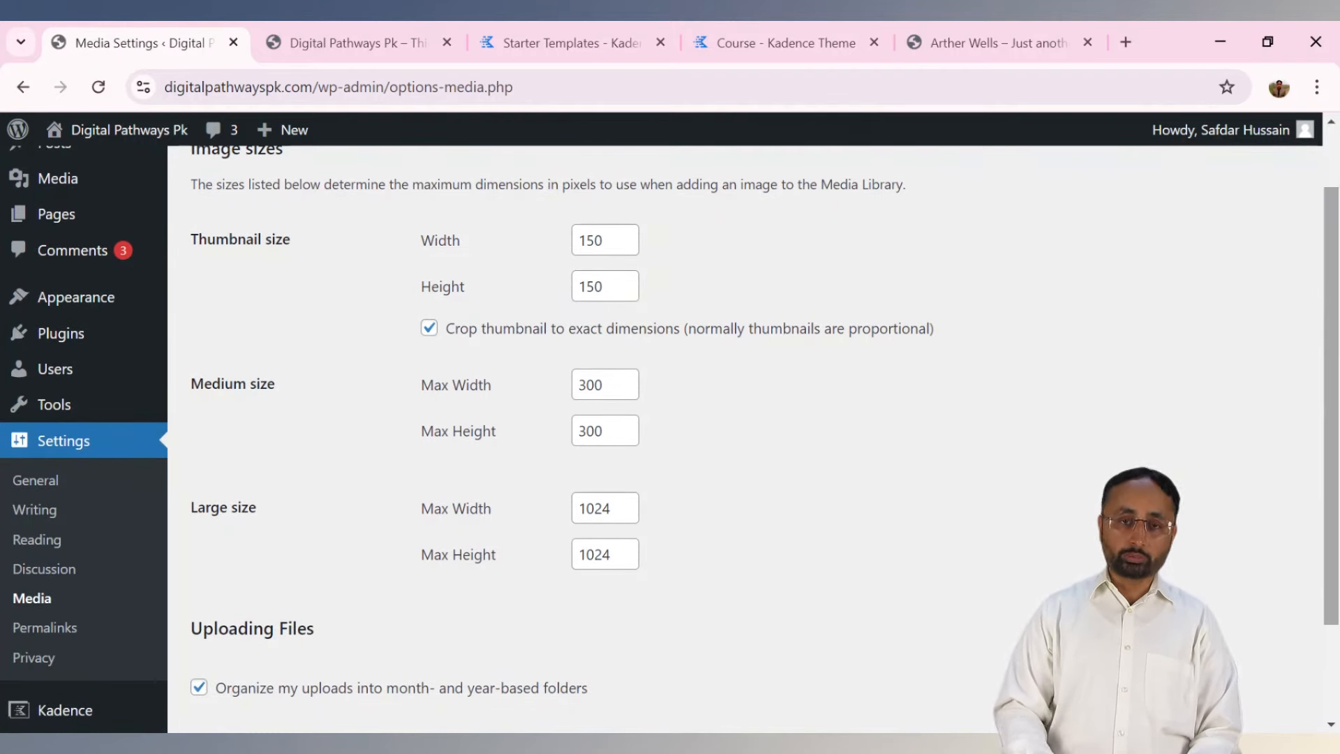
scroll(1327, 390, "down", 2)
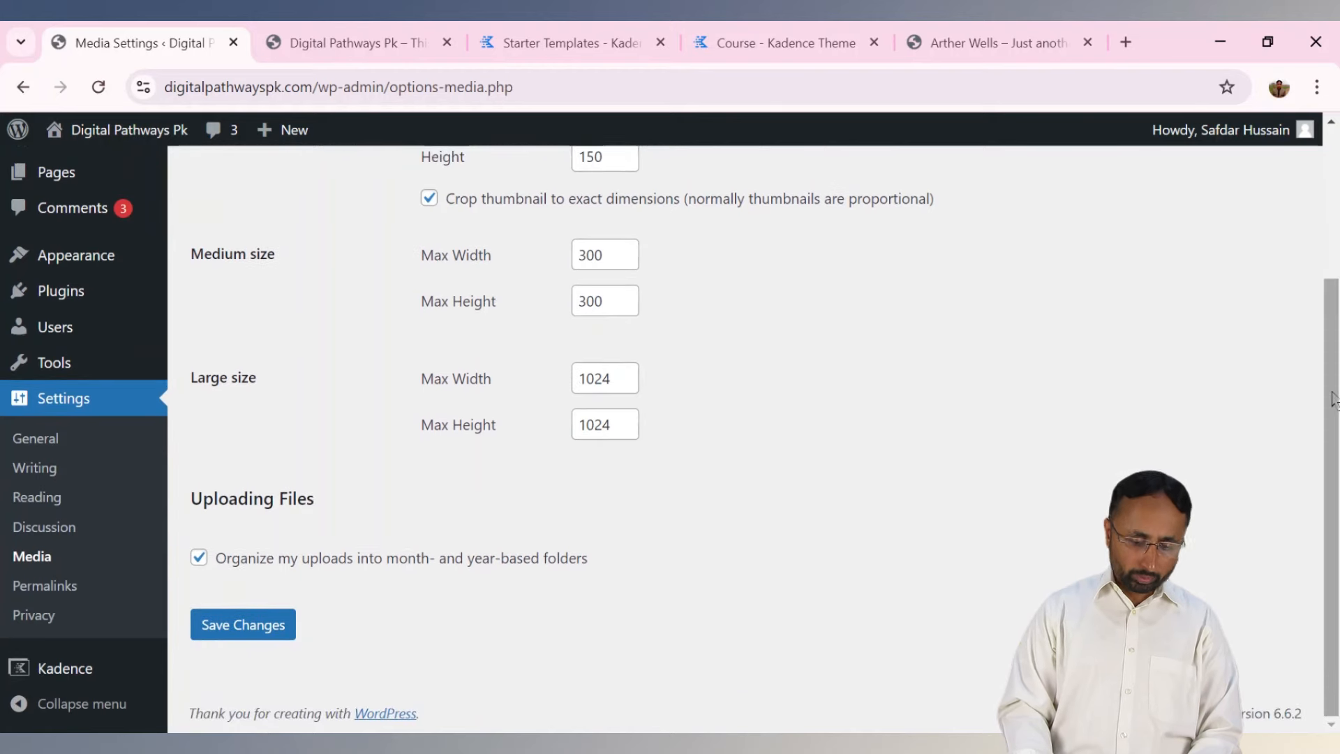
left_click(43, 590)
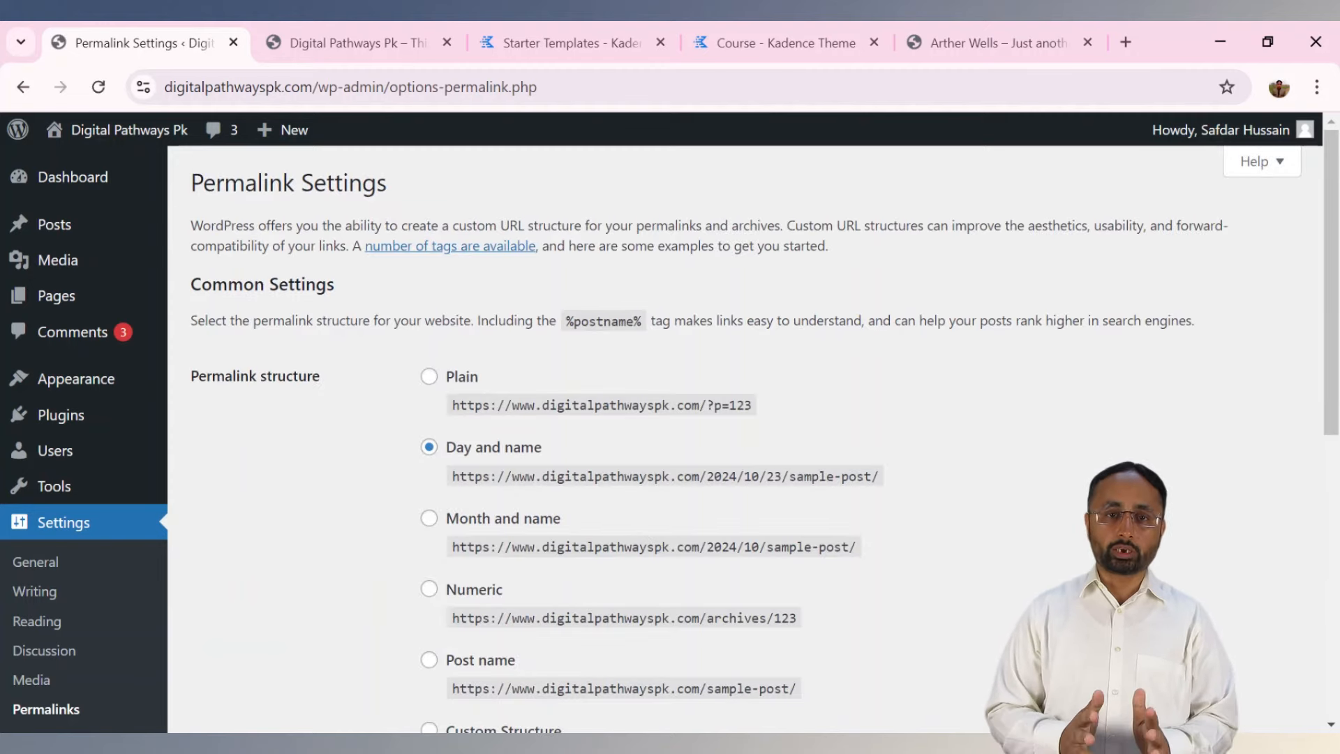
left_click(332, 31)
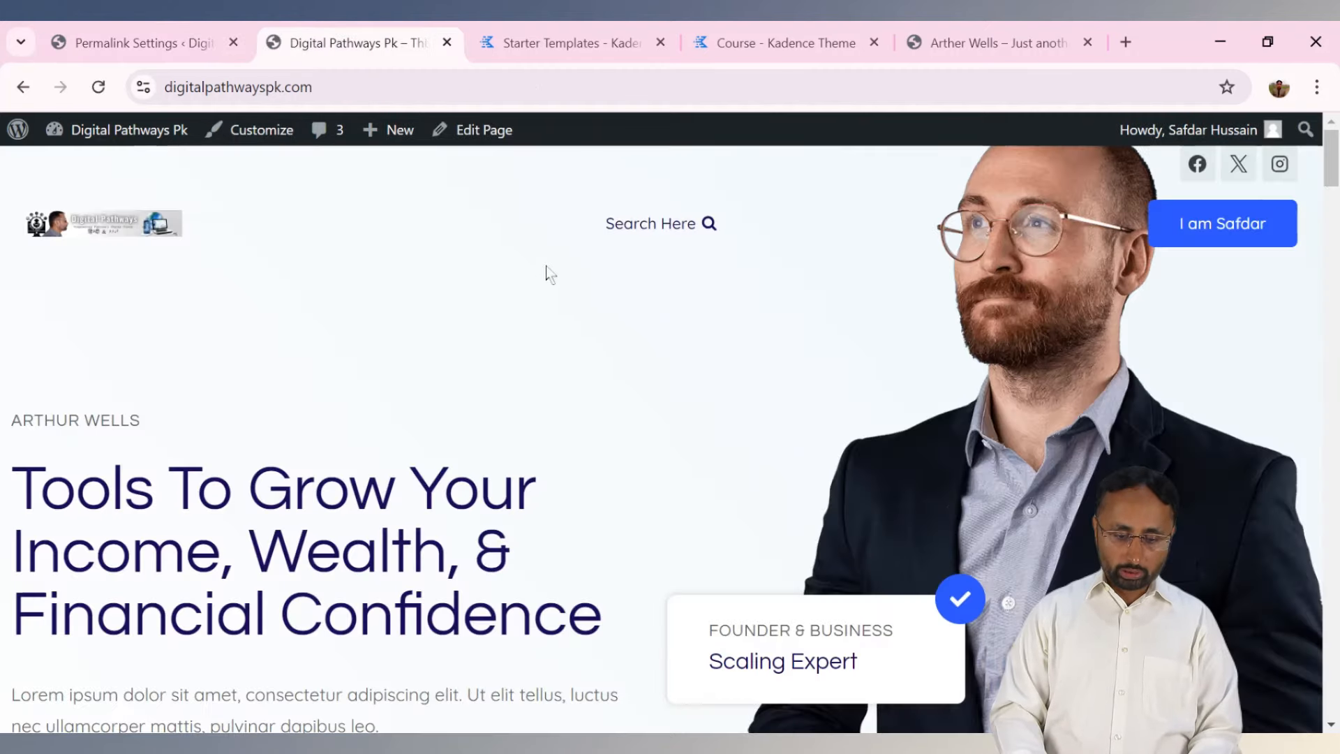
left_click(24, 87)
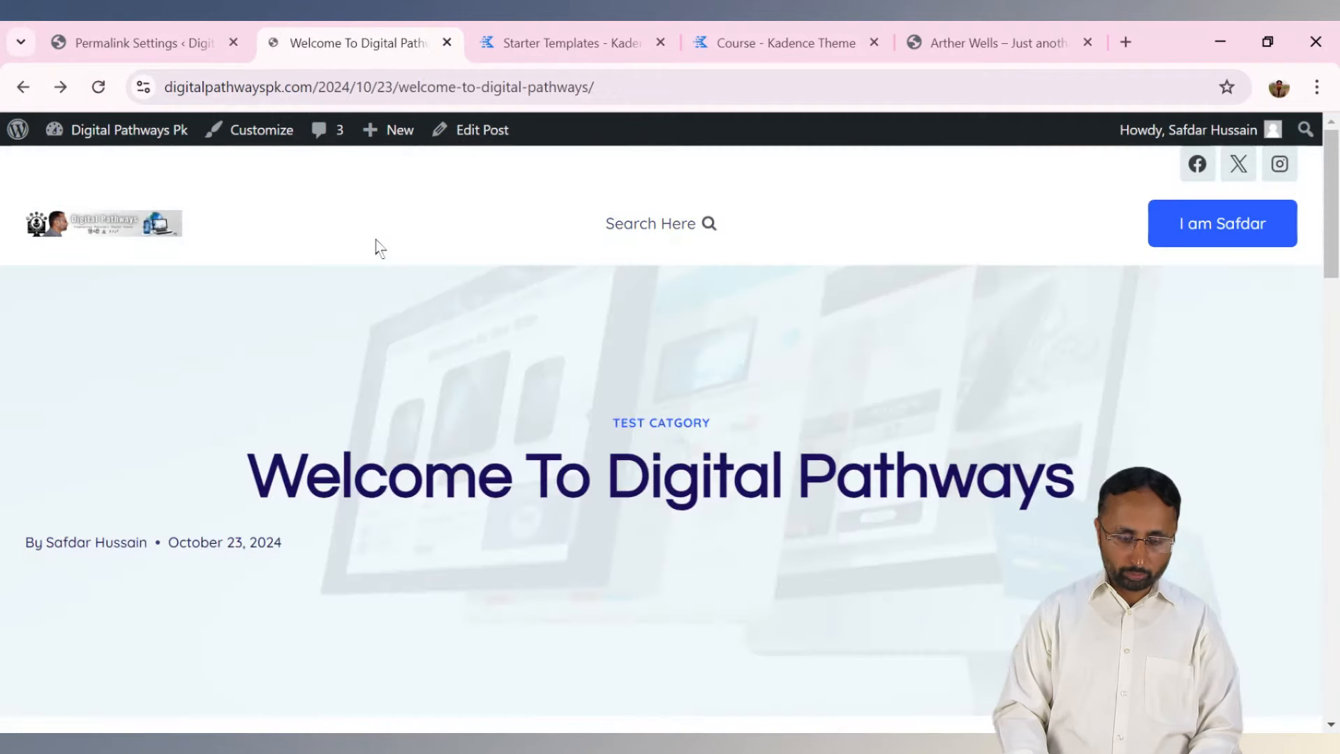
left_click(343, 86)
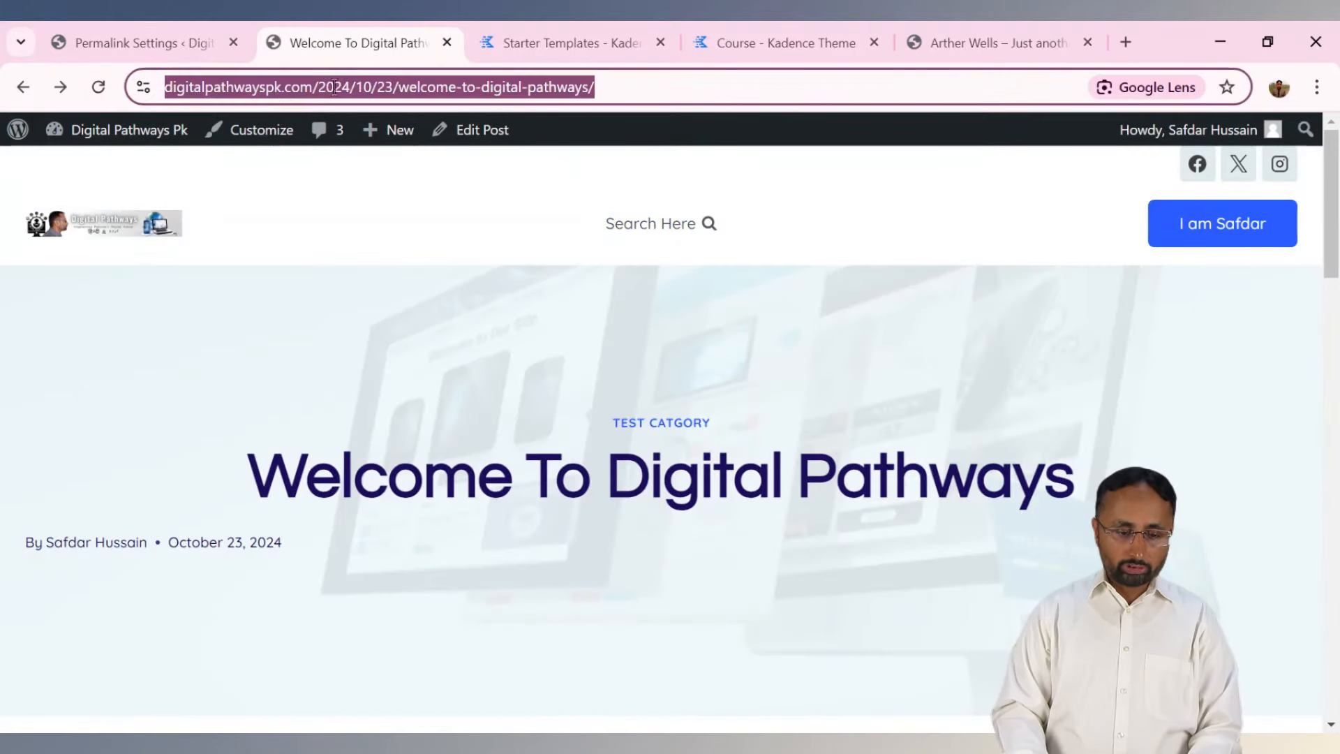
left_click(230, 86)
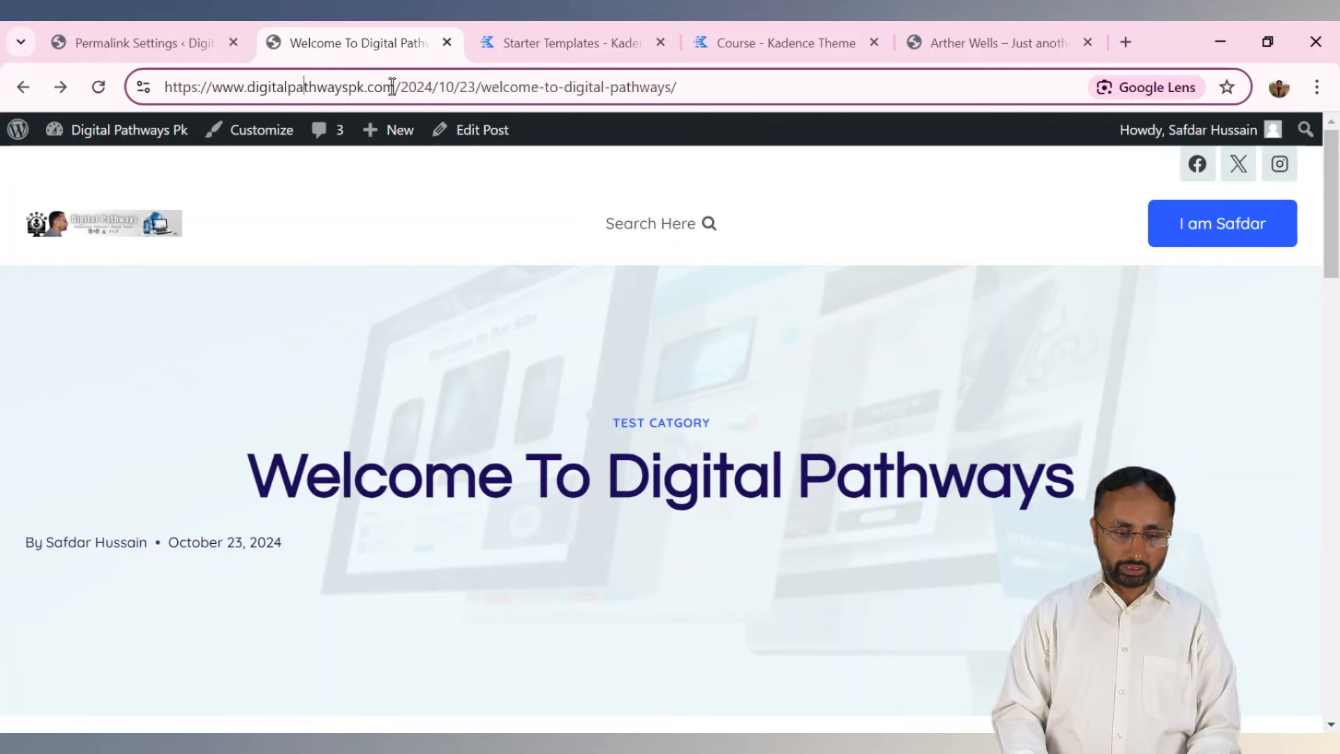
left_click_drag(396, 86, 285, 86)
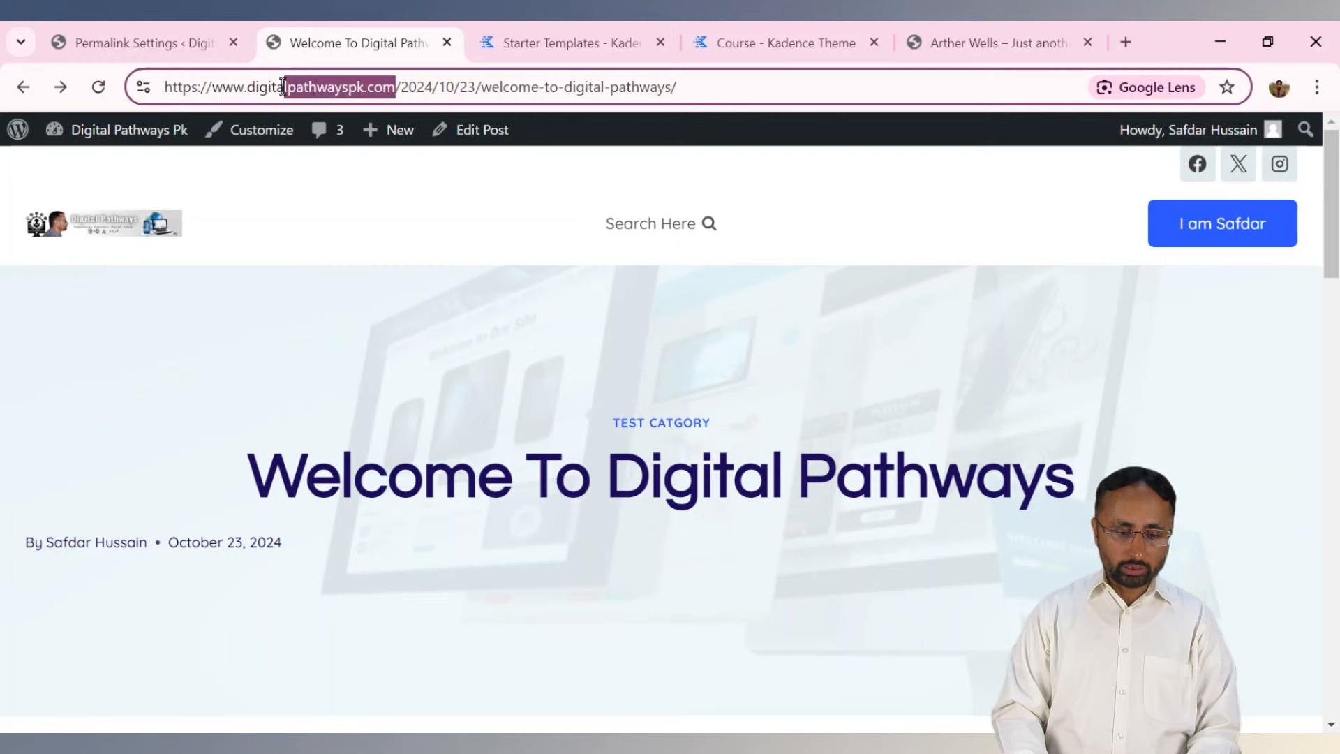
left_click(410, 86)
double_click(417, 86)
left_click(447, 87)
double_click(447, 86)
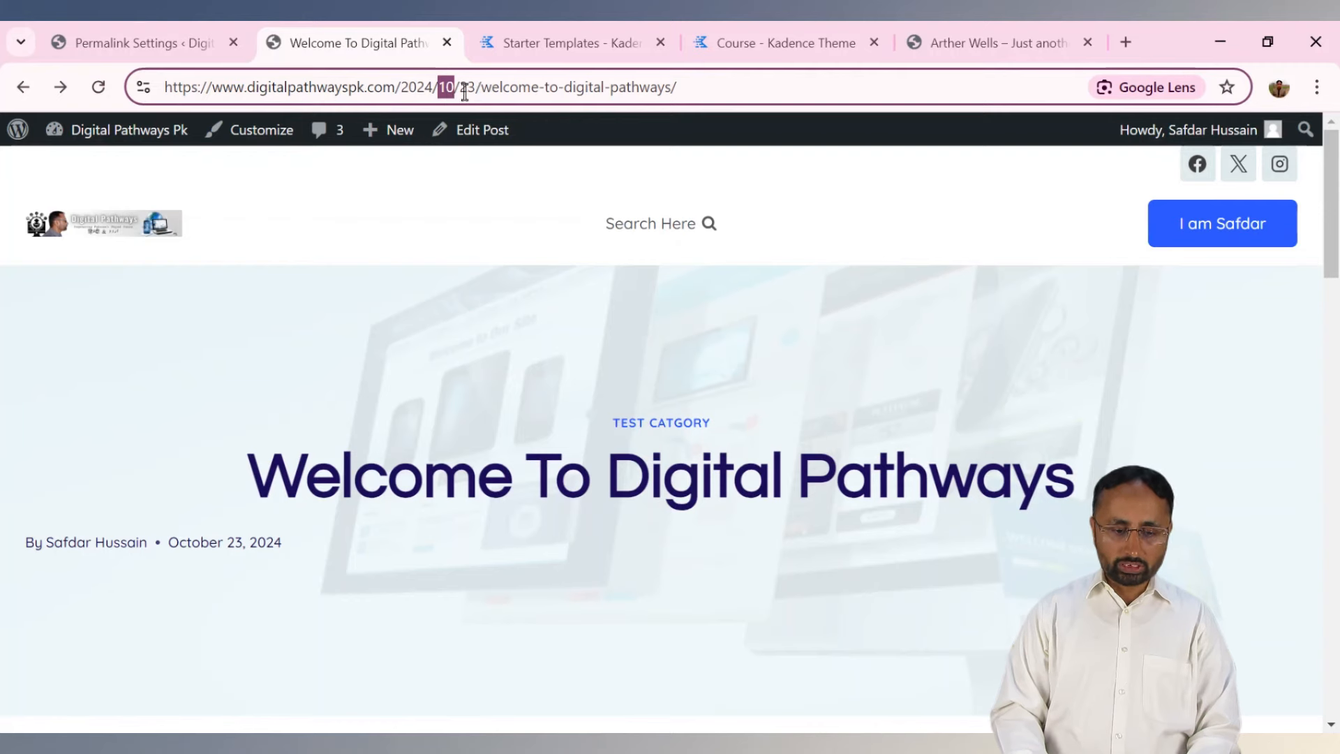
double_click(466, 87)
left_click_drag(480, 91, 669, 102)
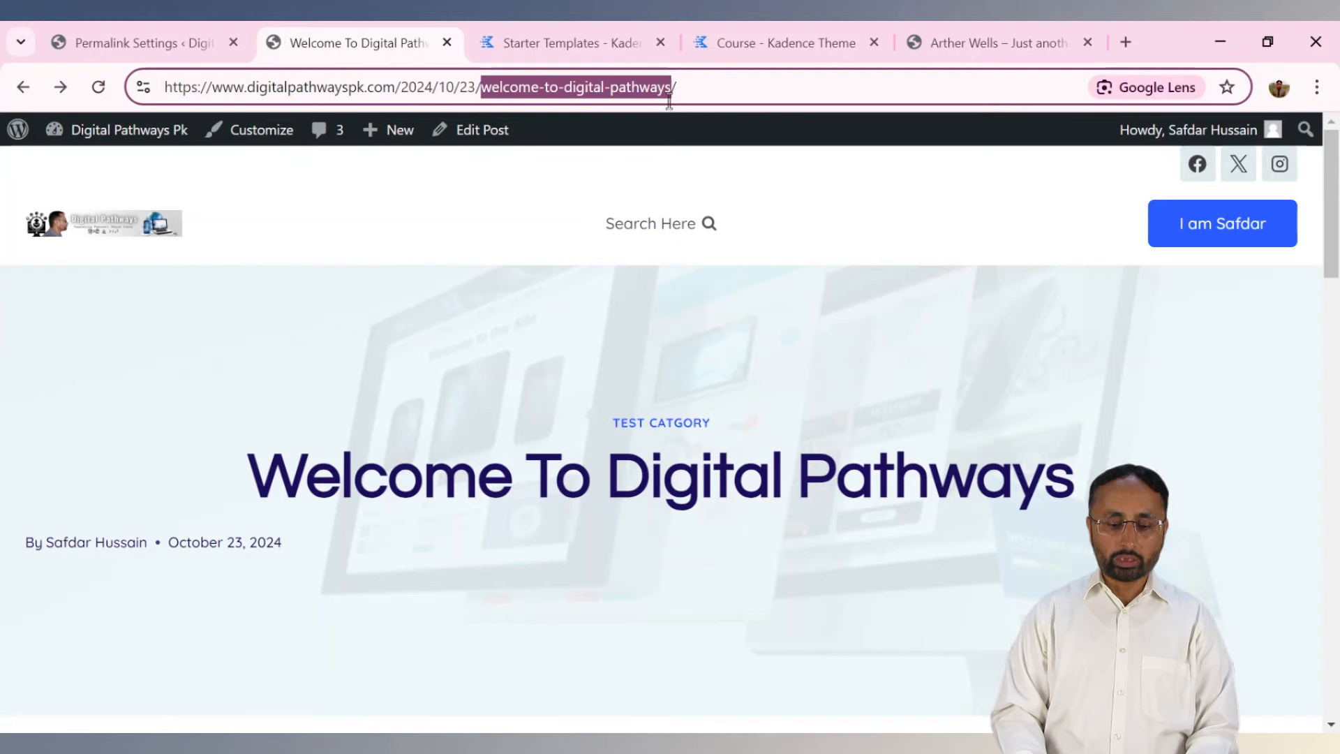
left_click(340, 90)
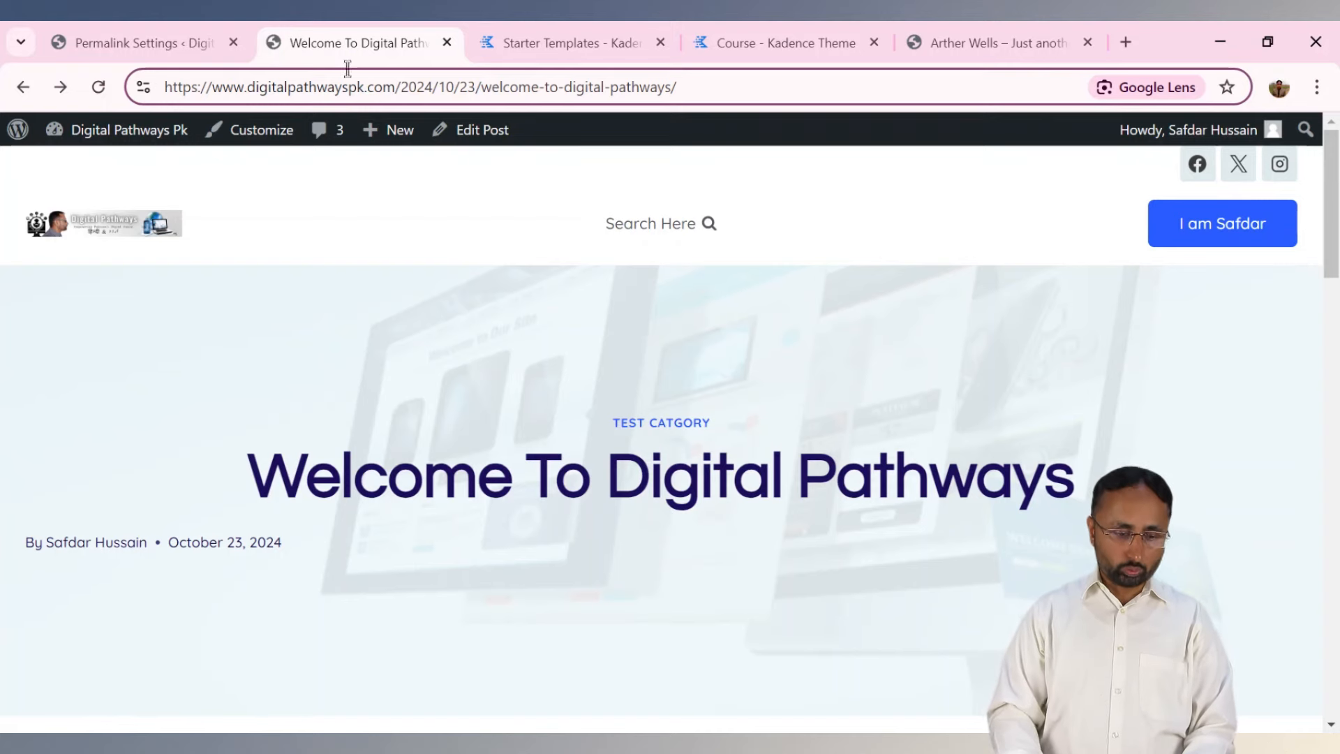
left_click(139, 43)
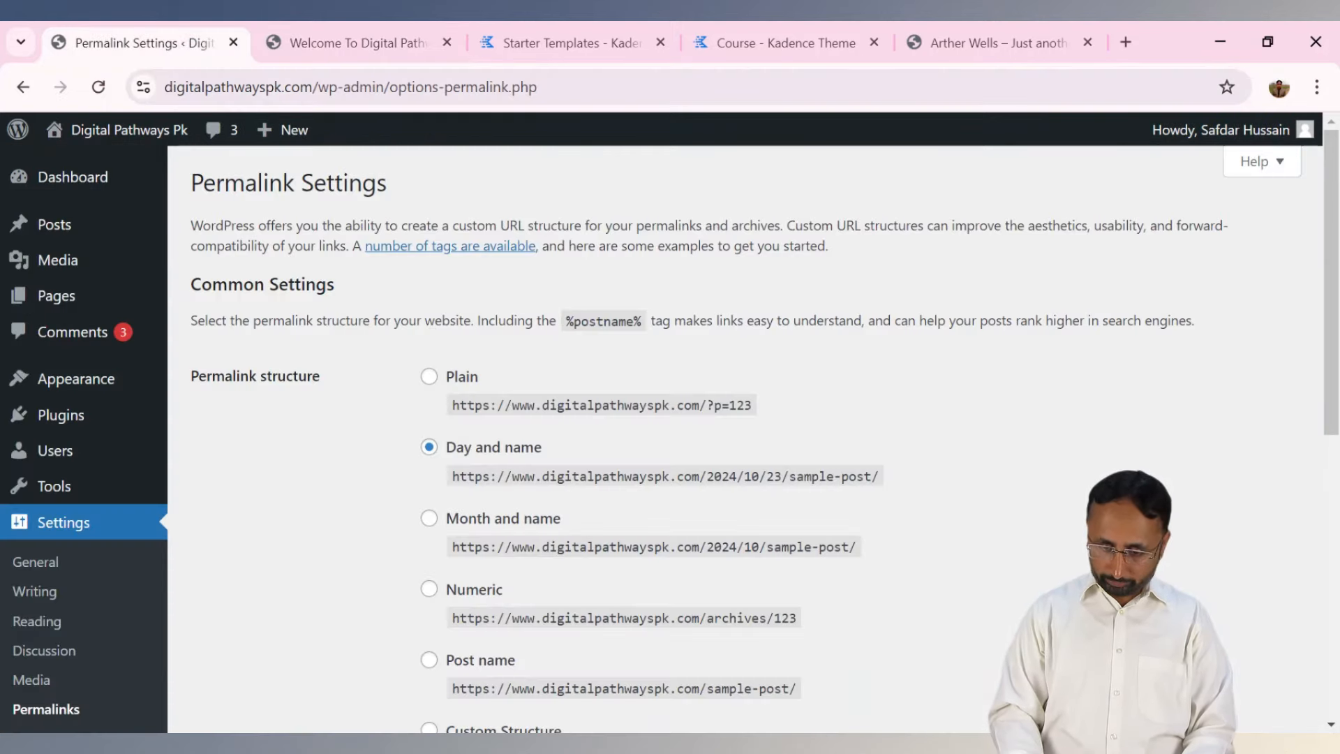
Change the permalink structure from Day and name to Post name, /%postname%/.
scroll(919, 310, "down", 3)
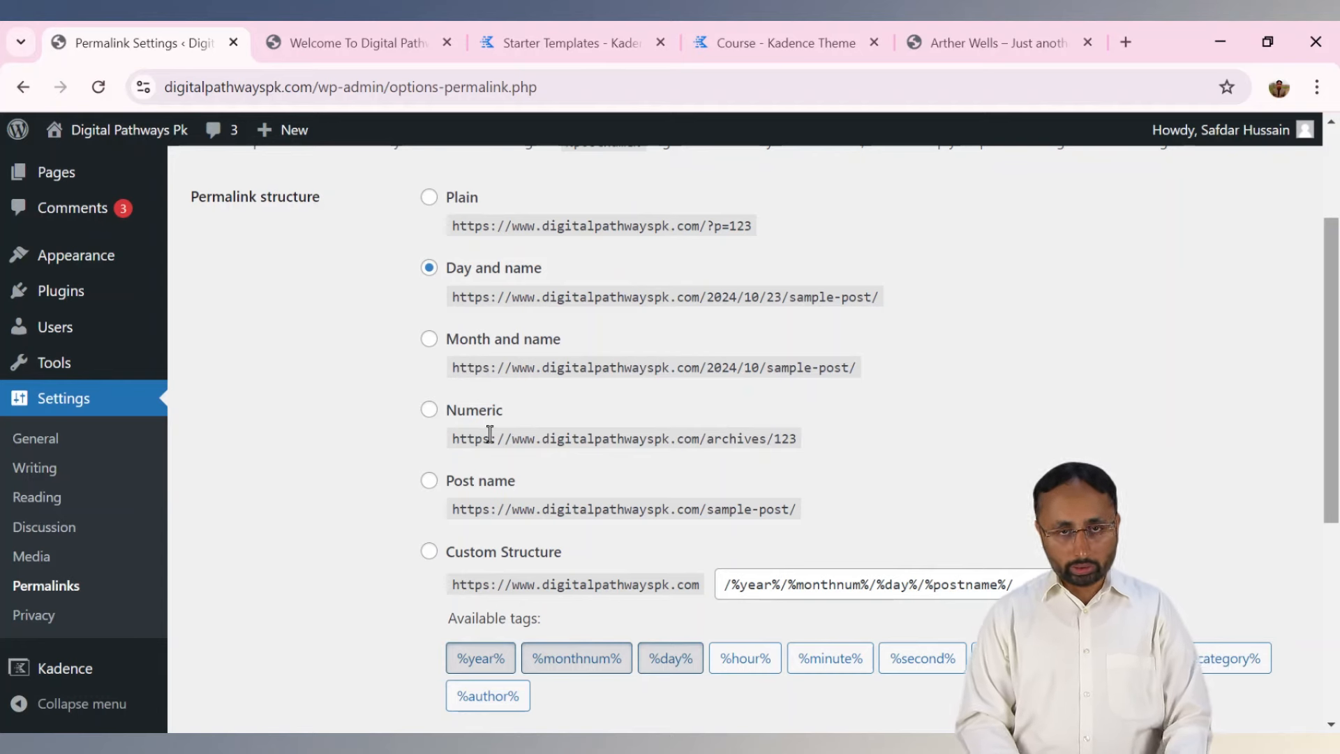
double_click(491, 508)
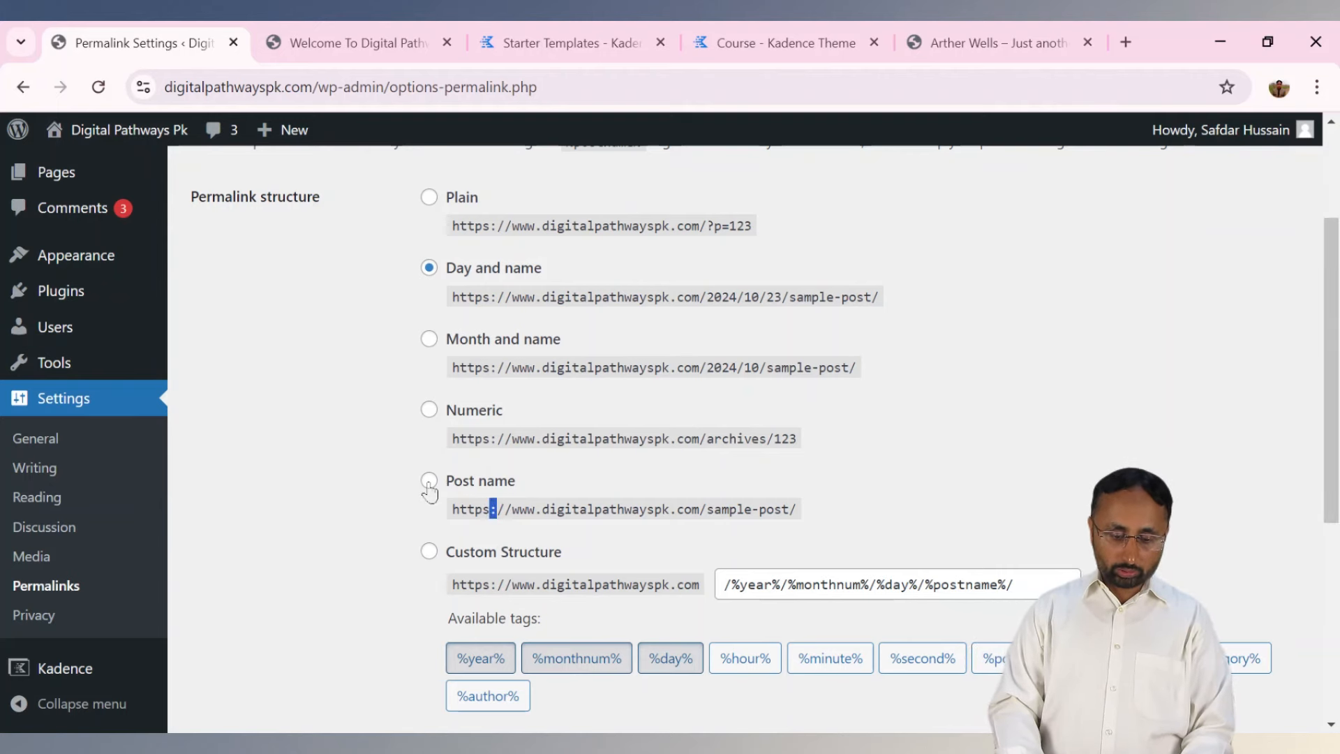
left_click(429, 483)
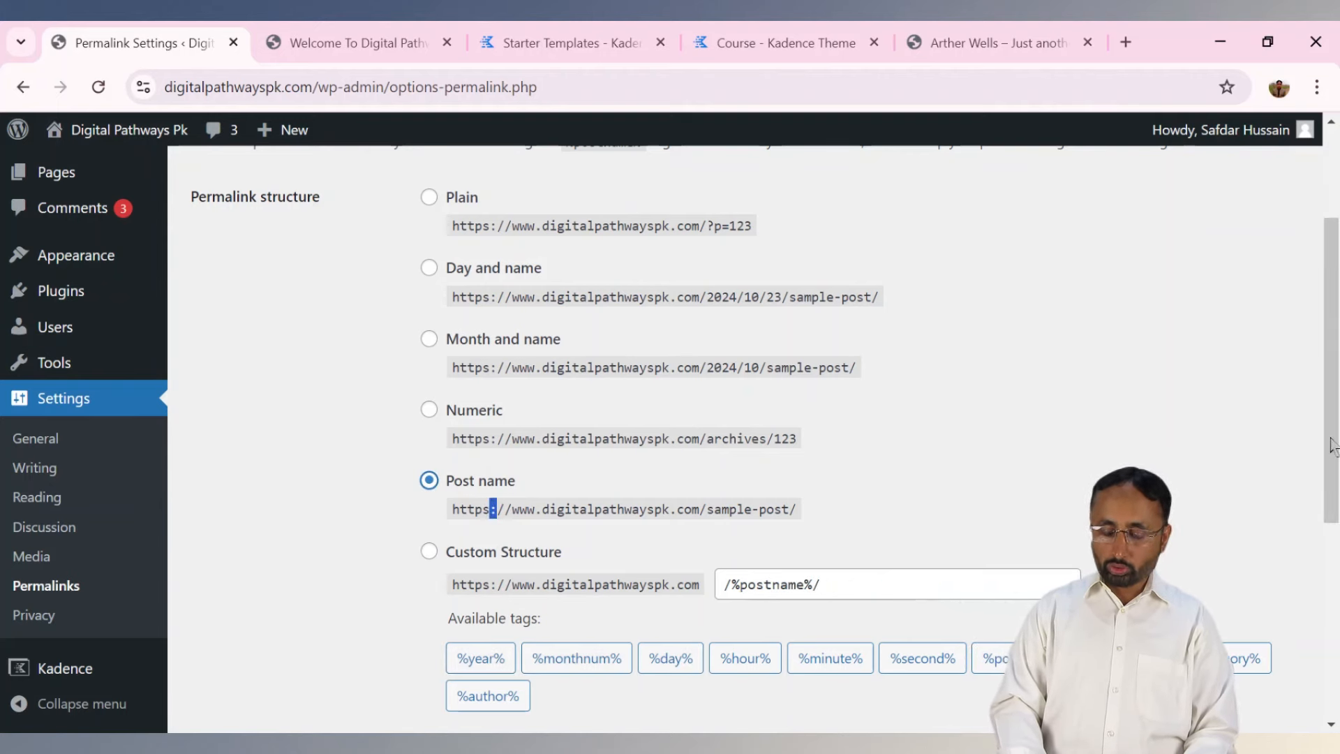
scroll(1324, 454, "down", 3)
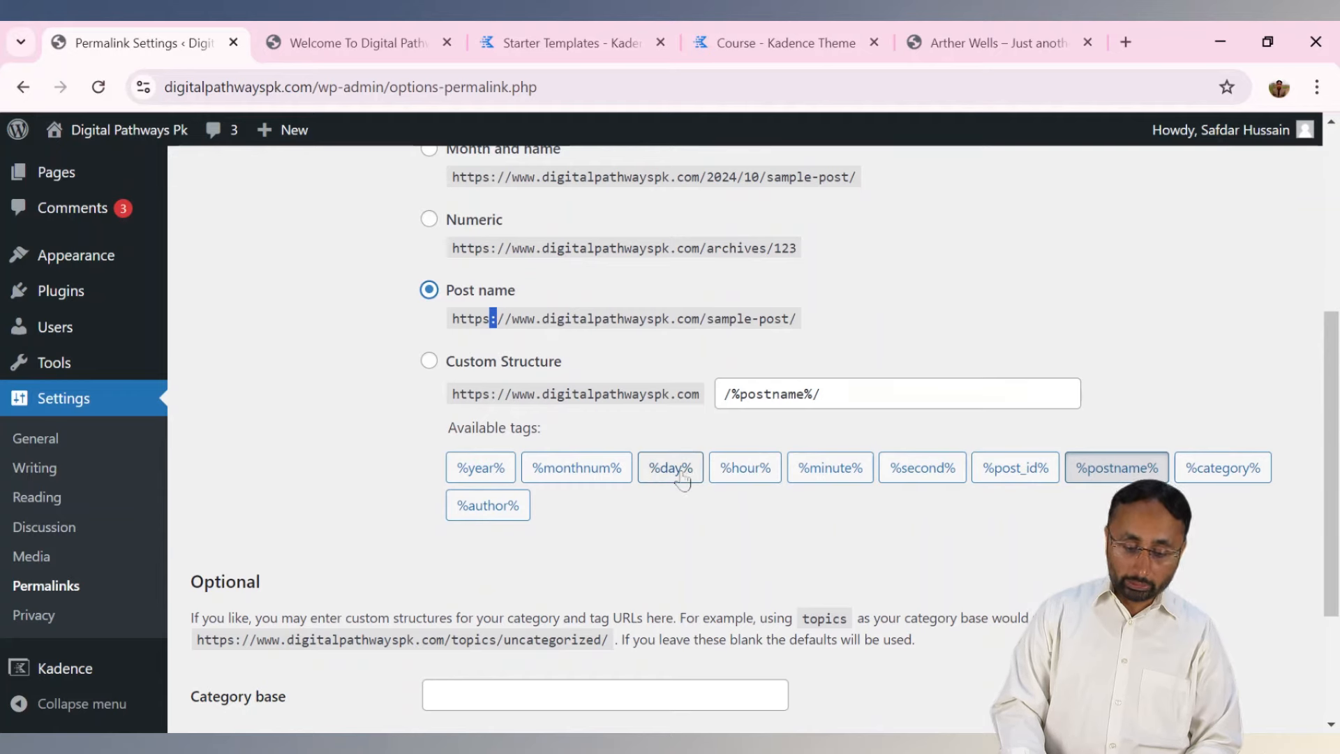
left_click(830, 397)
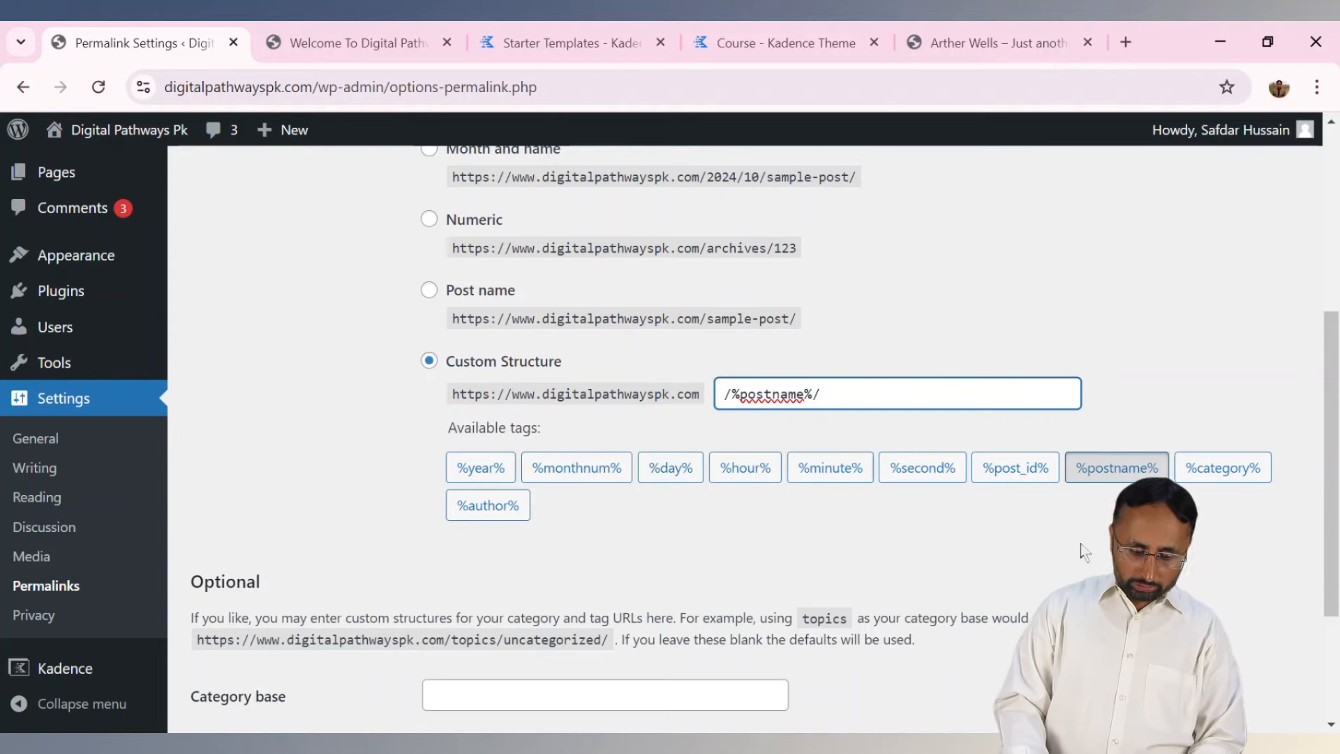
left_click_drag(1333, 419, 1331, 548)
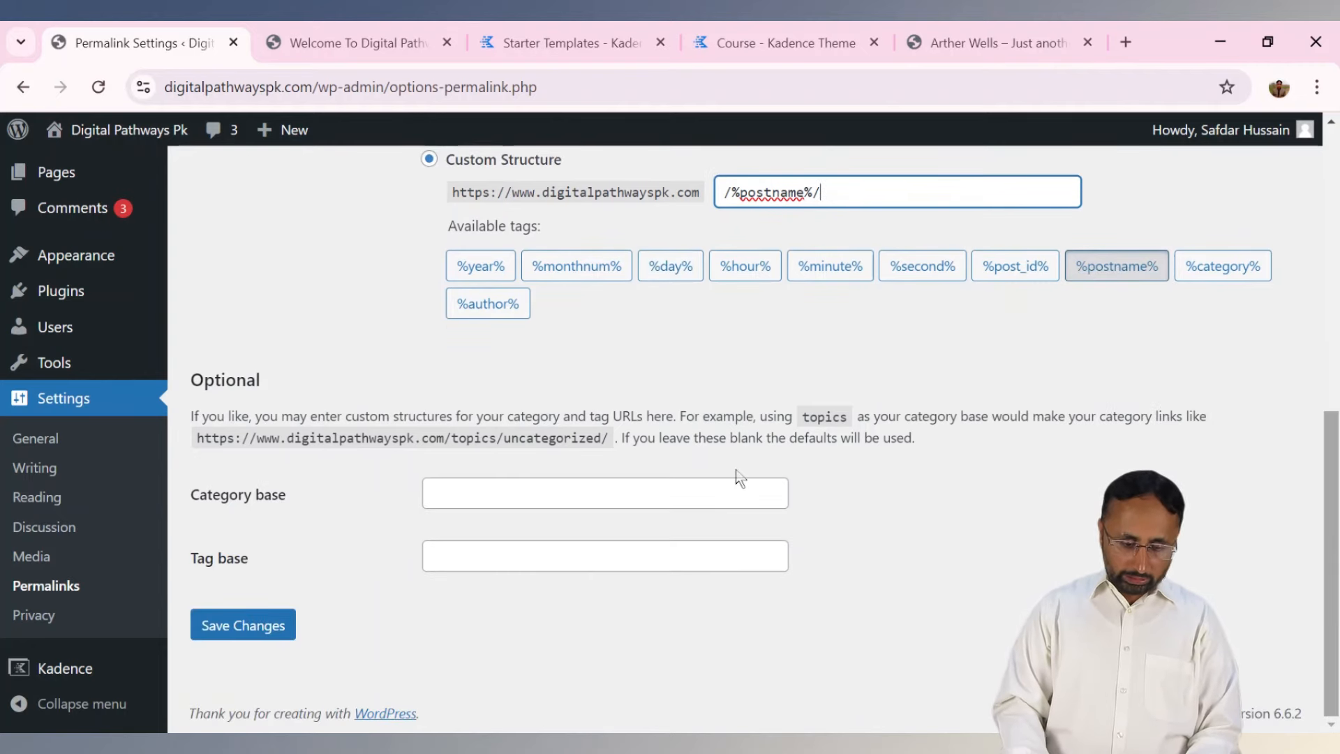
Leave Category base blank and save, confirming 'Permalink structure updated'.
left_click(570, 497)
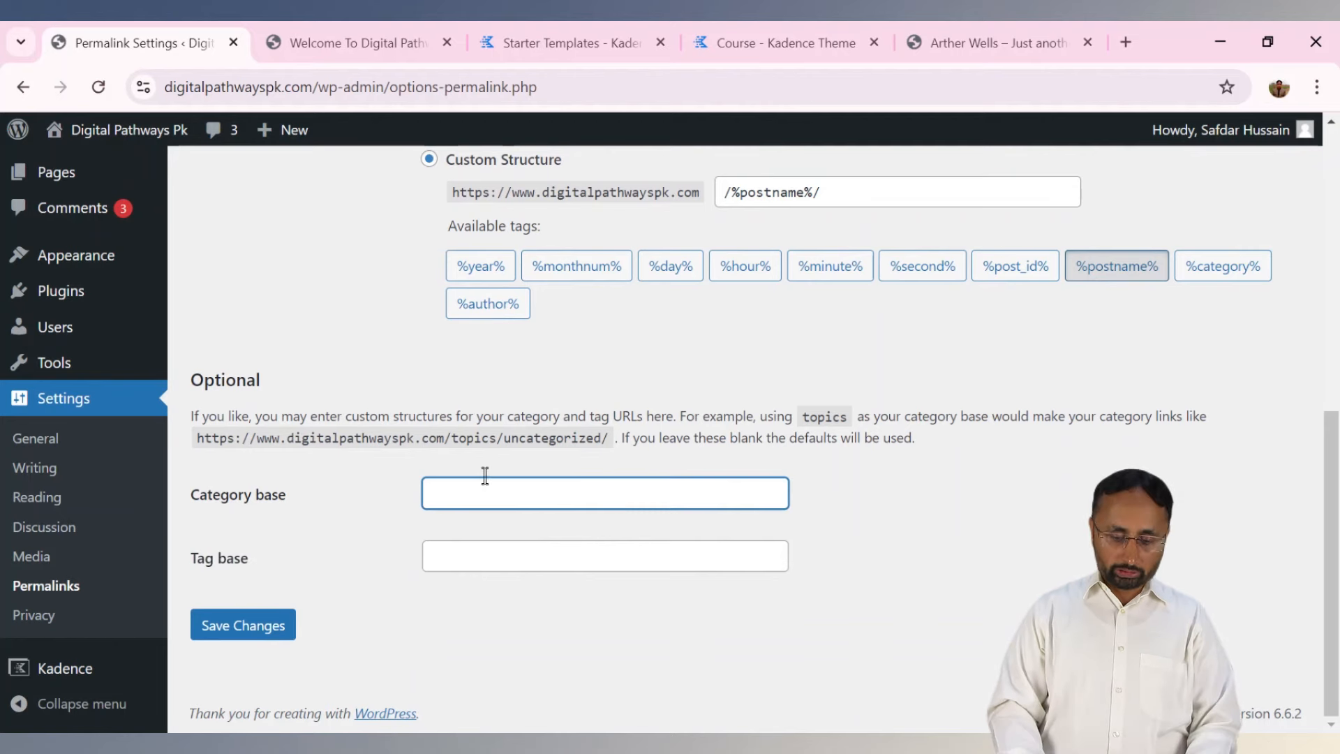
left_click_drag(197, 438, 495, 437)
left_click(475, 450)
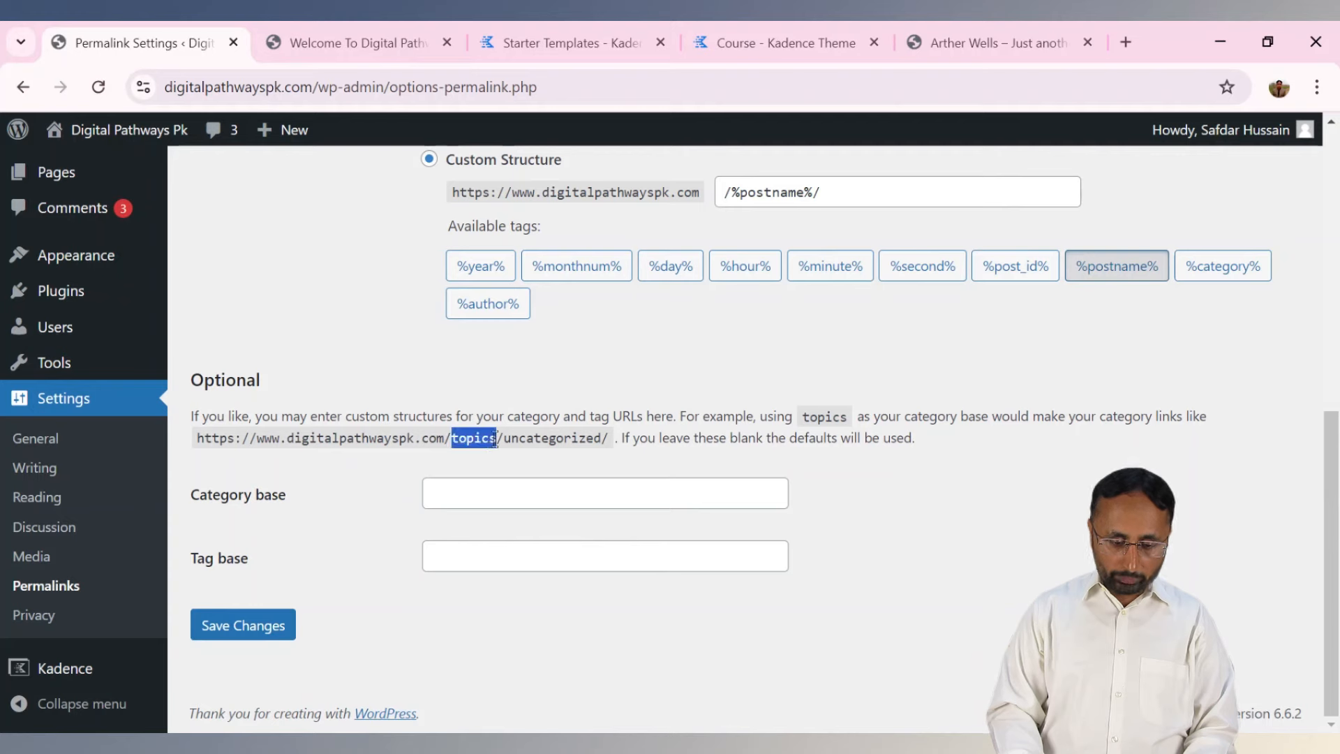
left_click(487, 499)
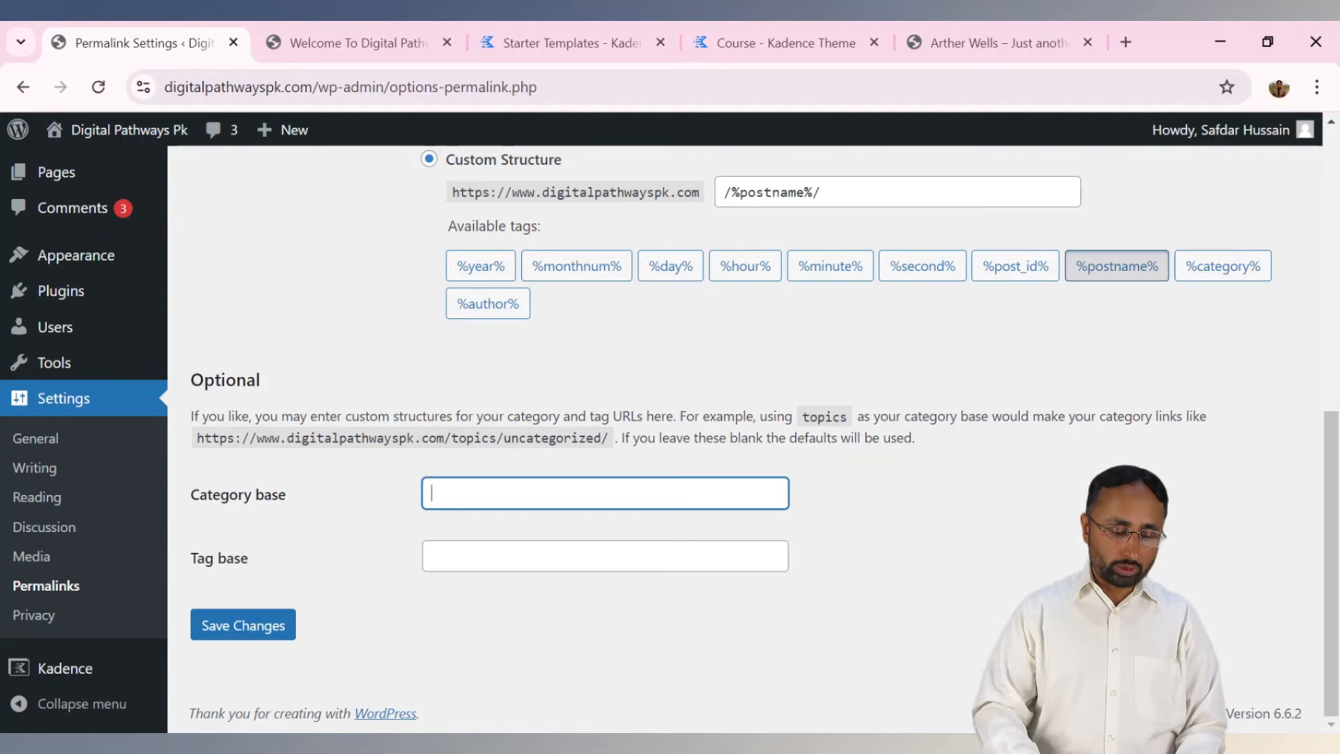
left_click(265, 621)
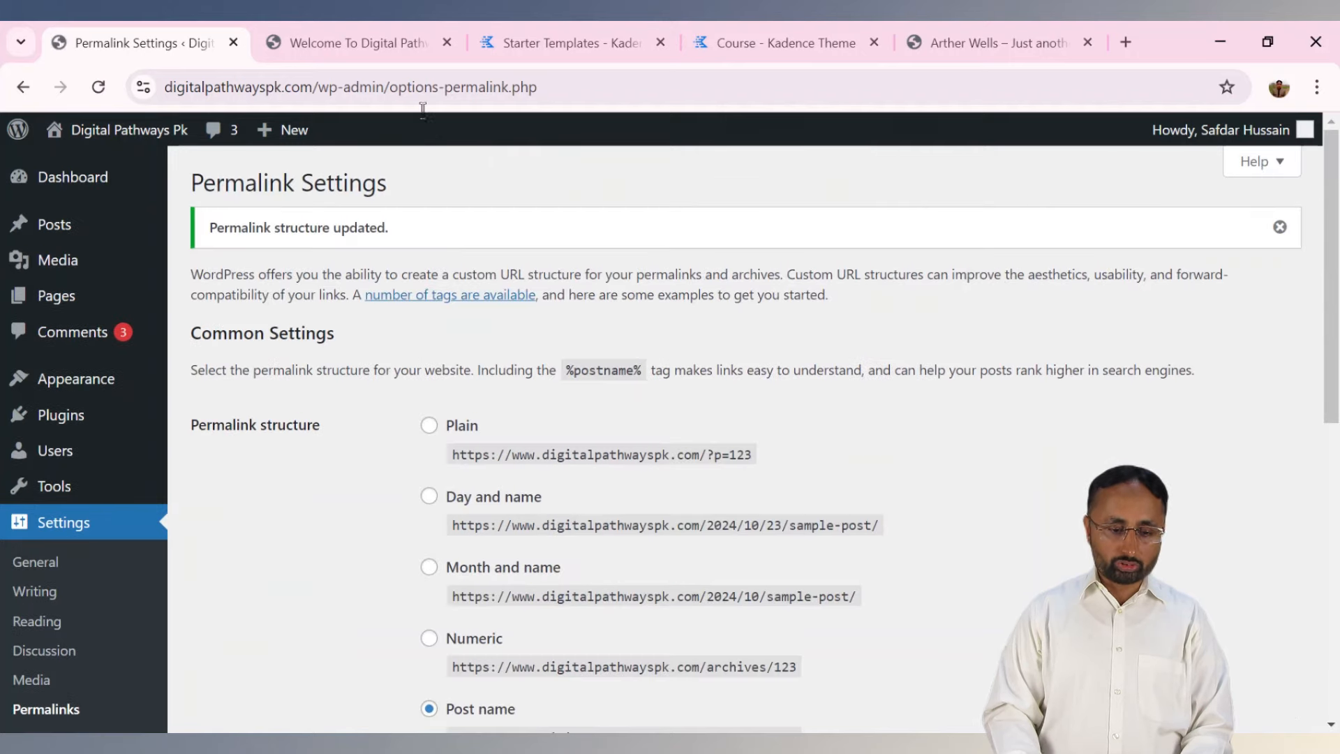
Reload the post and inspect the 2024/10/23 date part of its old address.
left_click(398, 49)
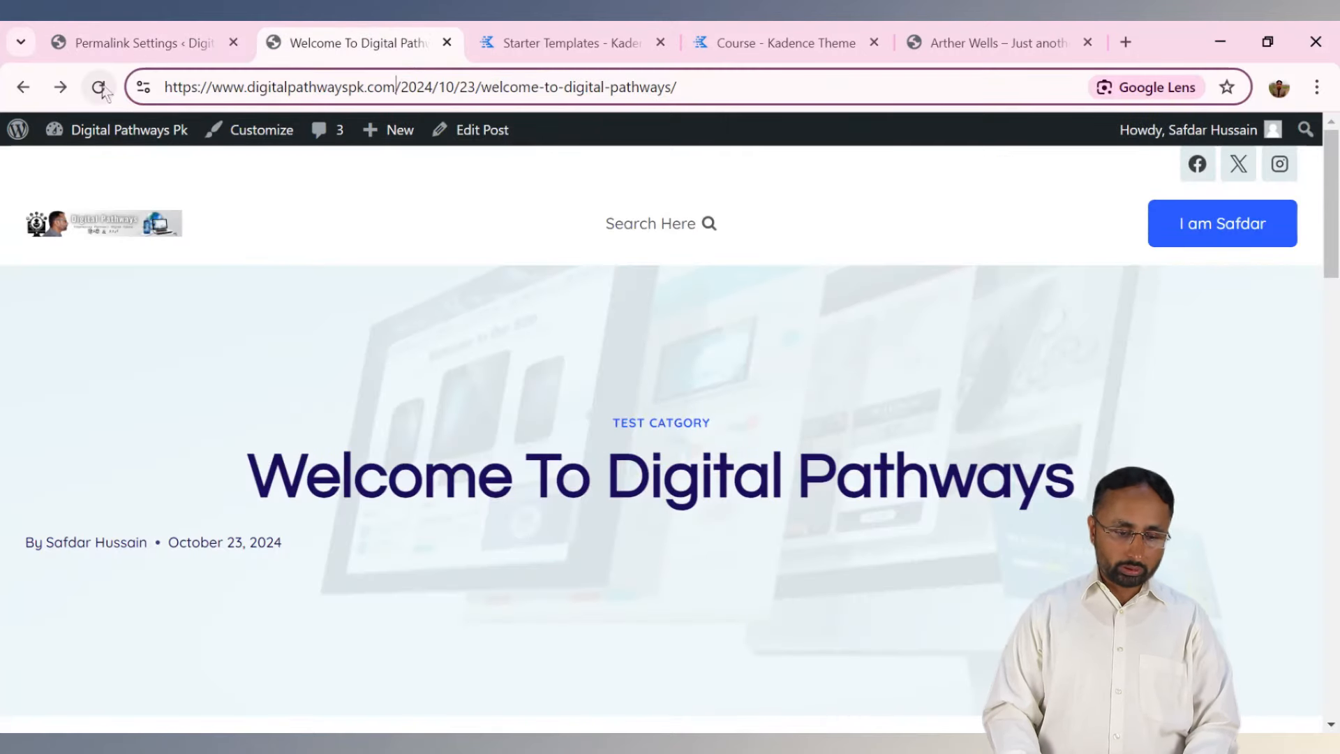
left_click_drag(406, 87, 487, 88)
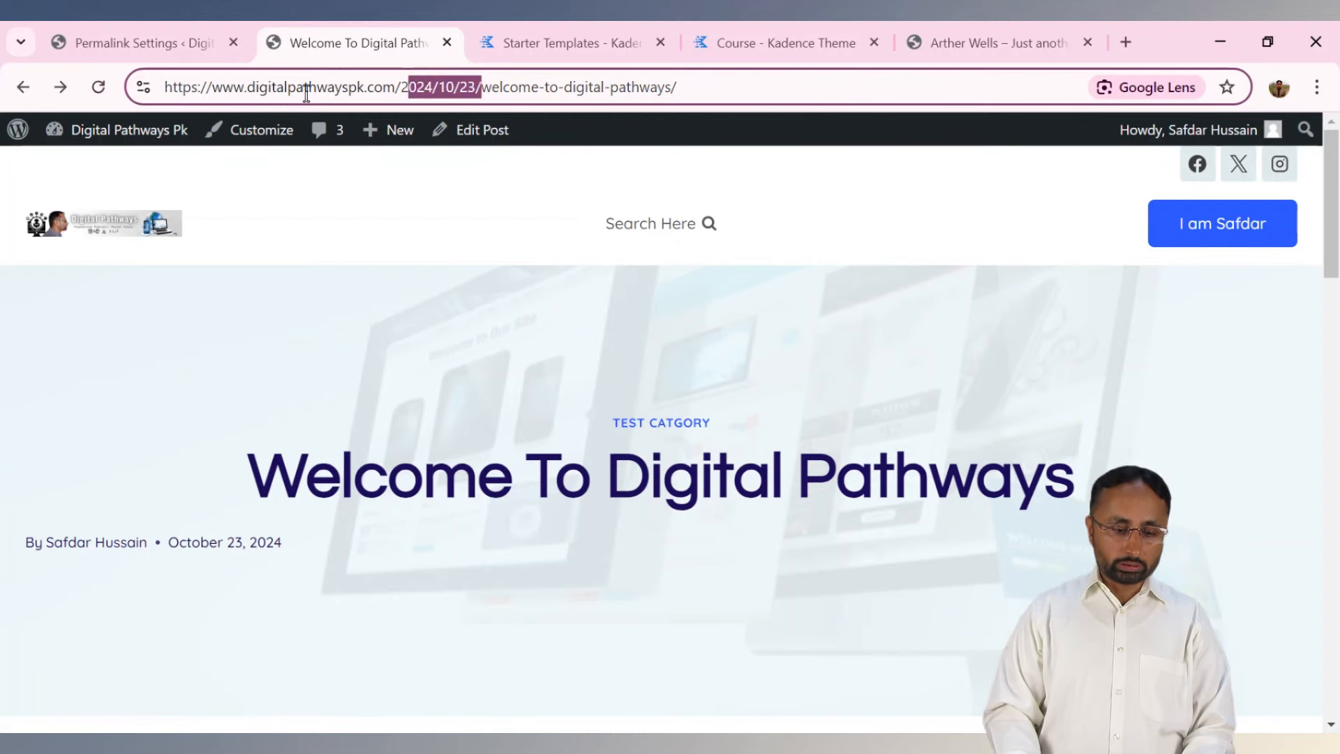
left_click(105, 89)
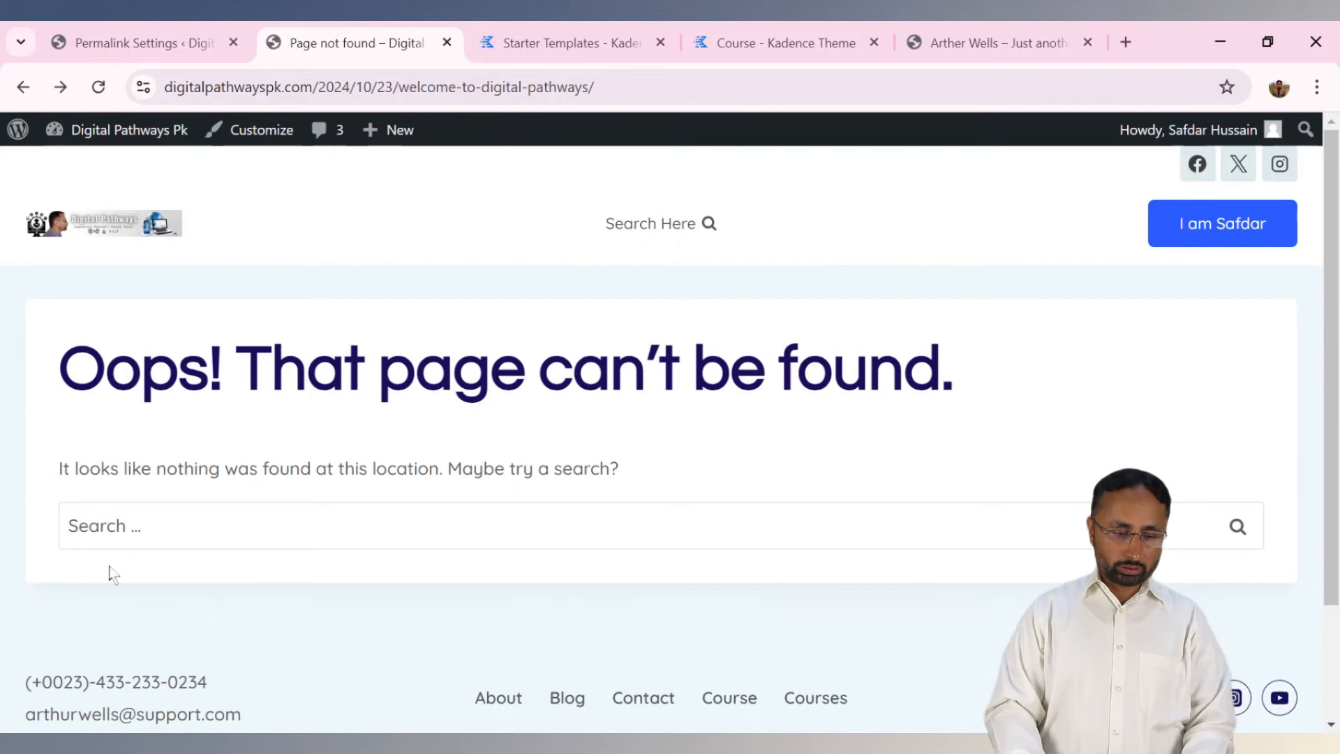
left_click(101, 99)
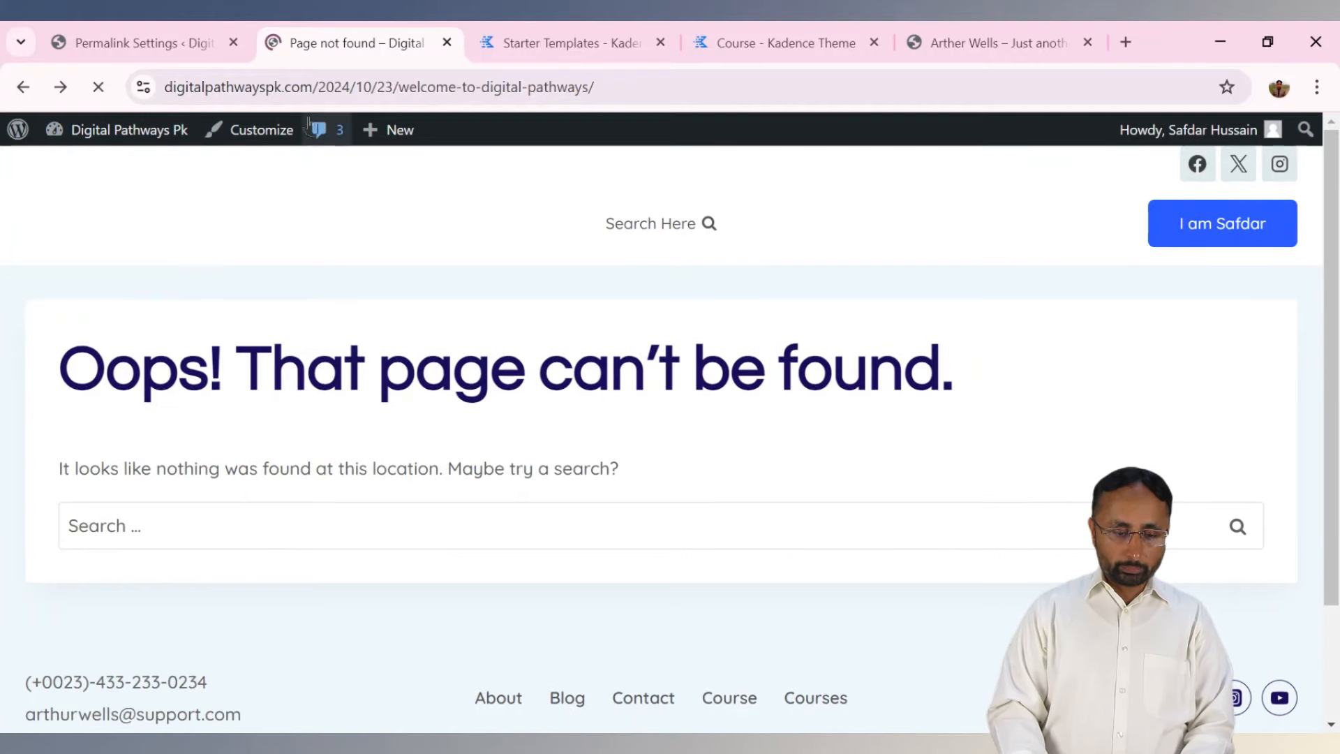
left_click(319, 86)
left_click_drag(318, 86, 392, 97)
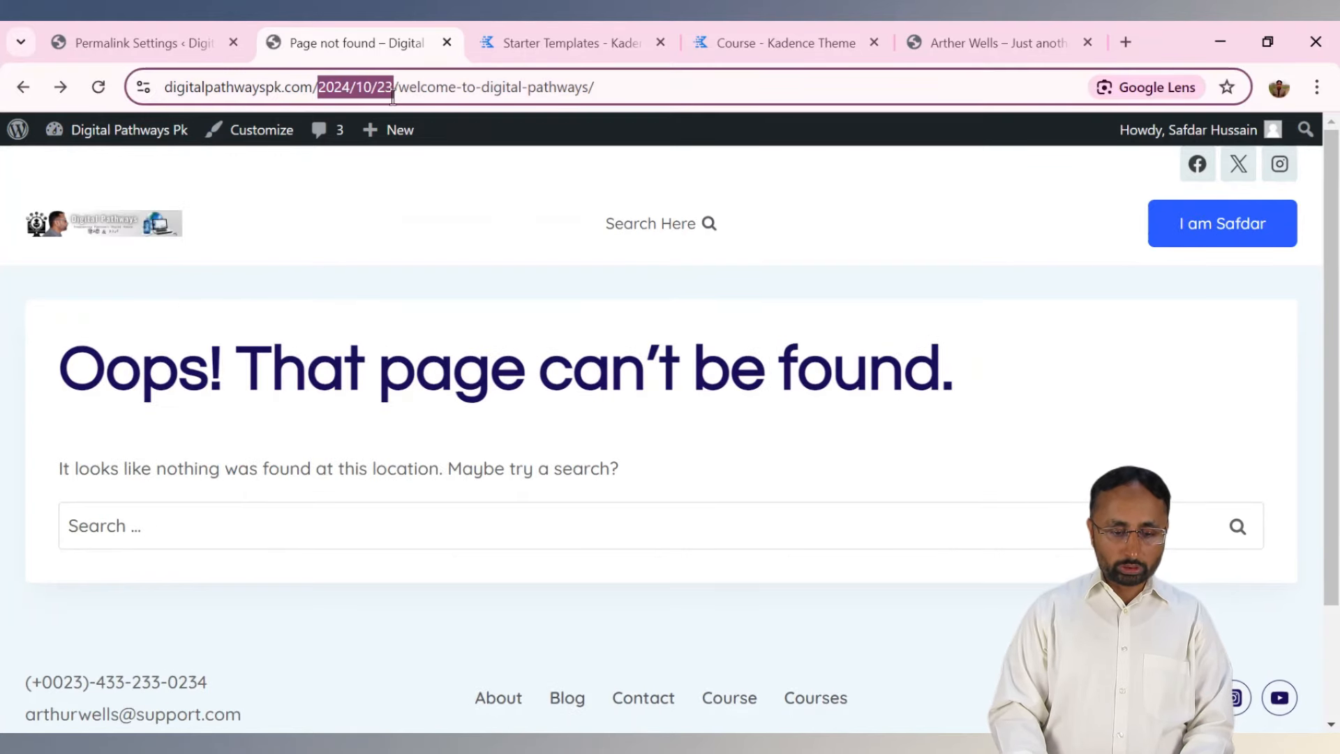
left_click(317, 356)
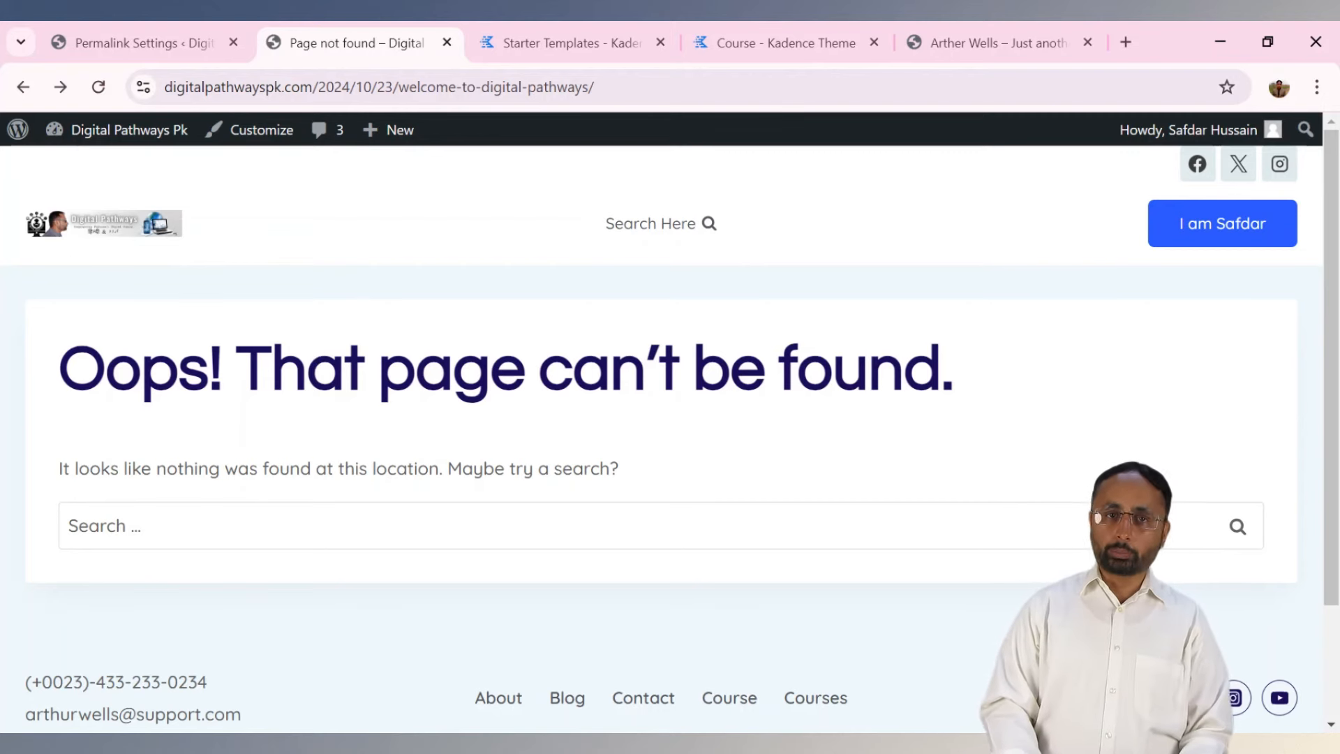
Load the post at /welcome-to-digital-pathways/ without the date, then return to Permalink Settings.
left_click(359, 86)
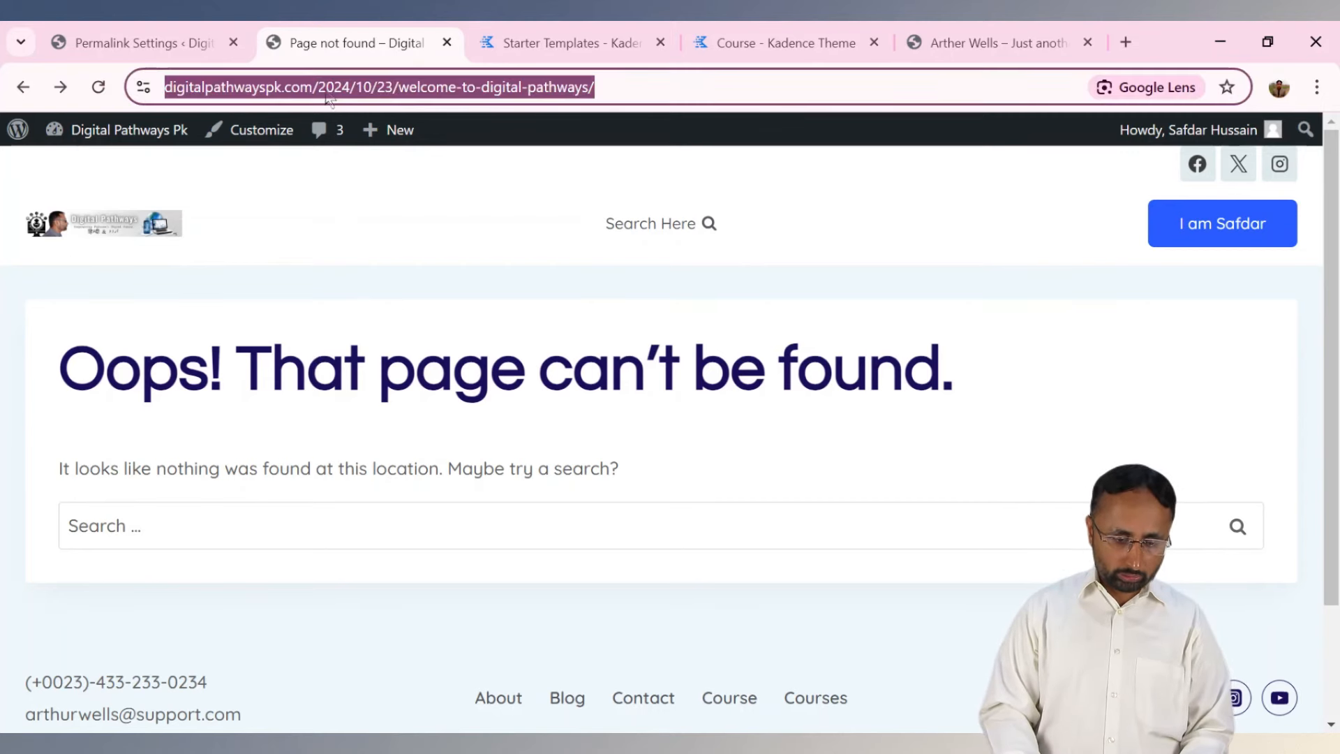
left_click(328, 90)
left_click(397, 88)
left_click_drag(397, 88, 477, 89)
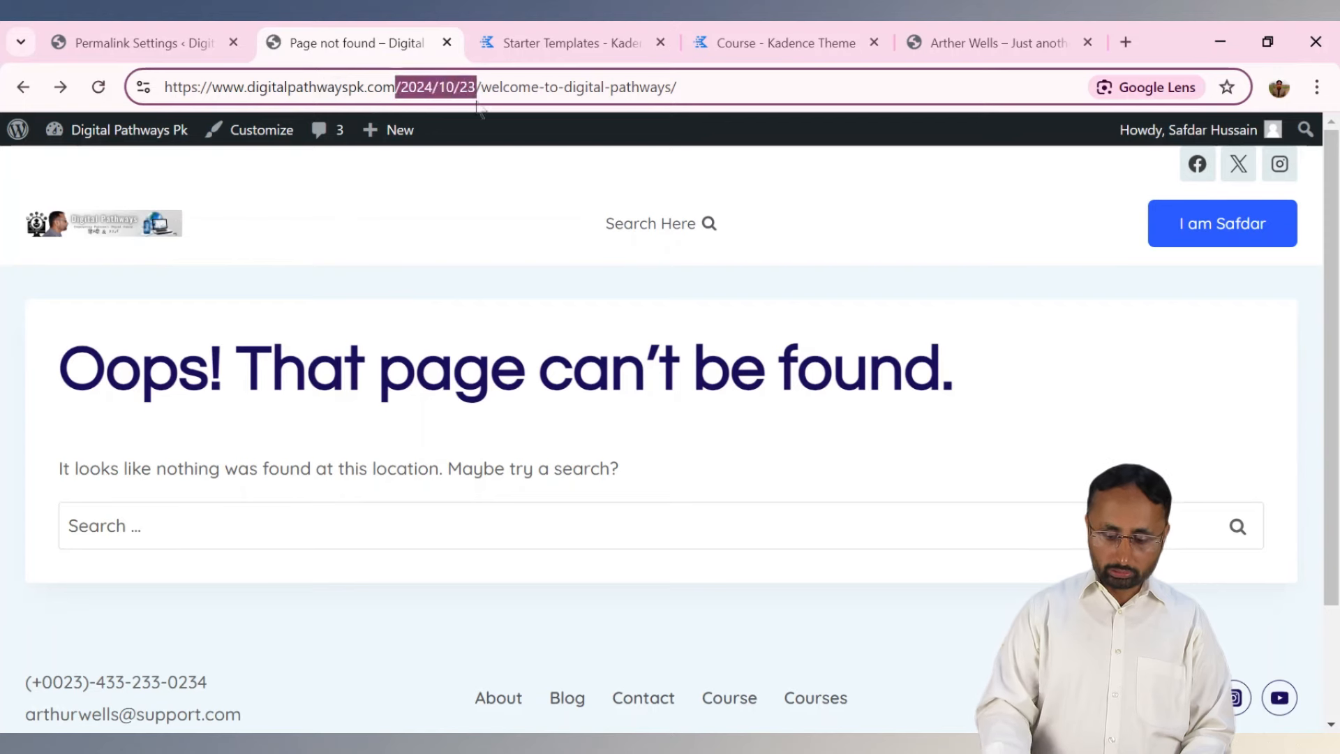
key("BackSpace")
key("Return")
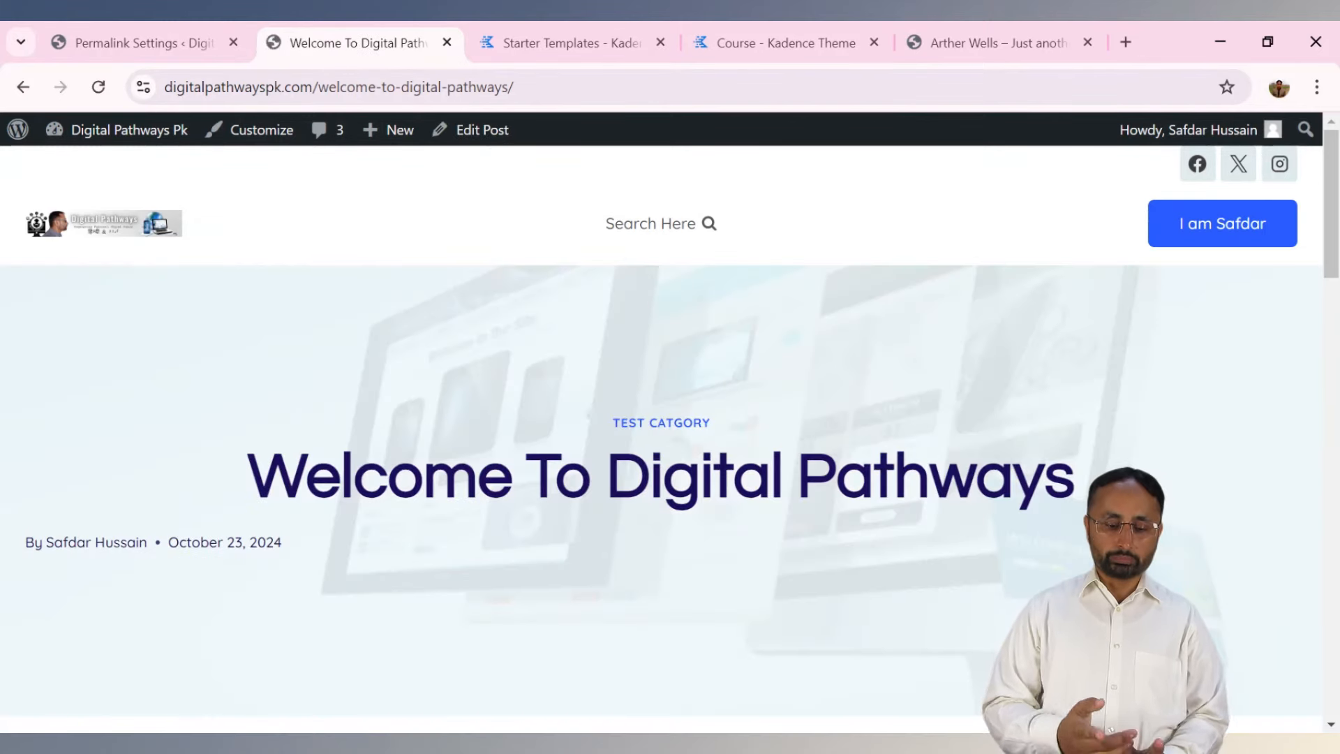
mouse_move(1329, 220)
left_mouse_down()
mouse_move(1331, 492)
mouse_move(1329, 202)
left_mouse_up()
left_click(329, 87)
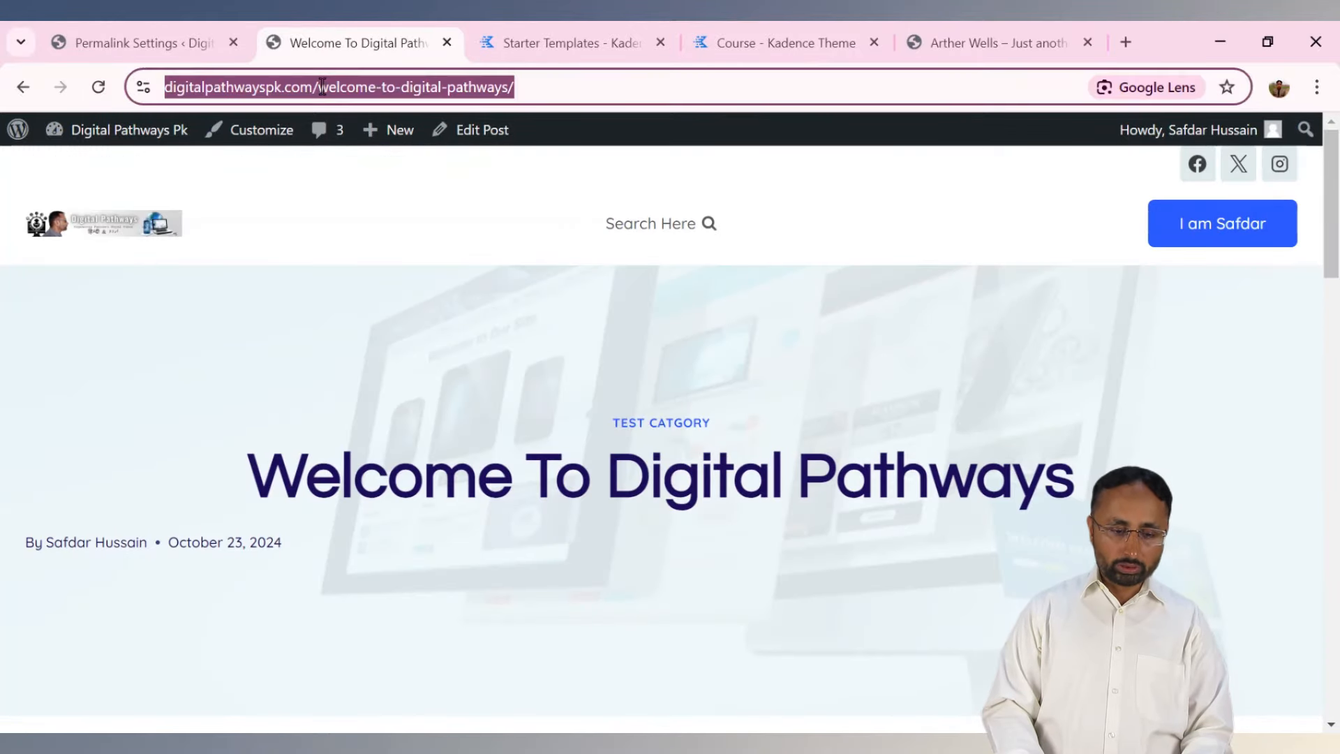
left_click(329, 90)
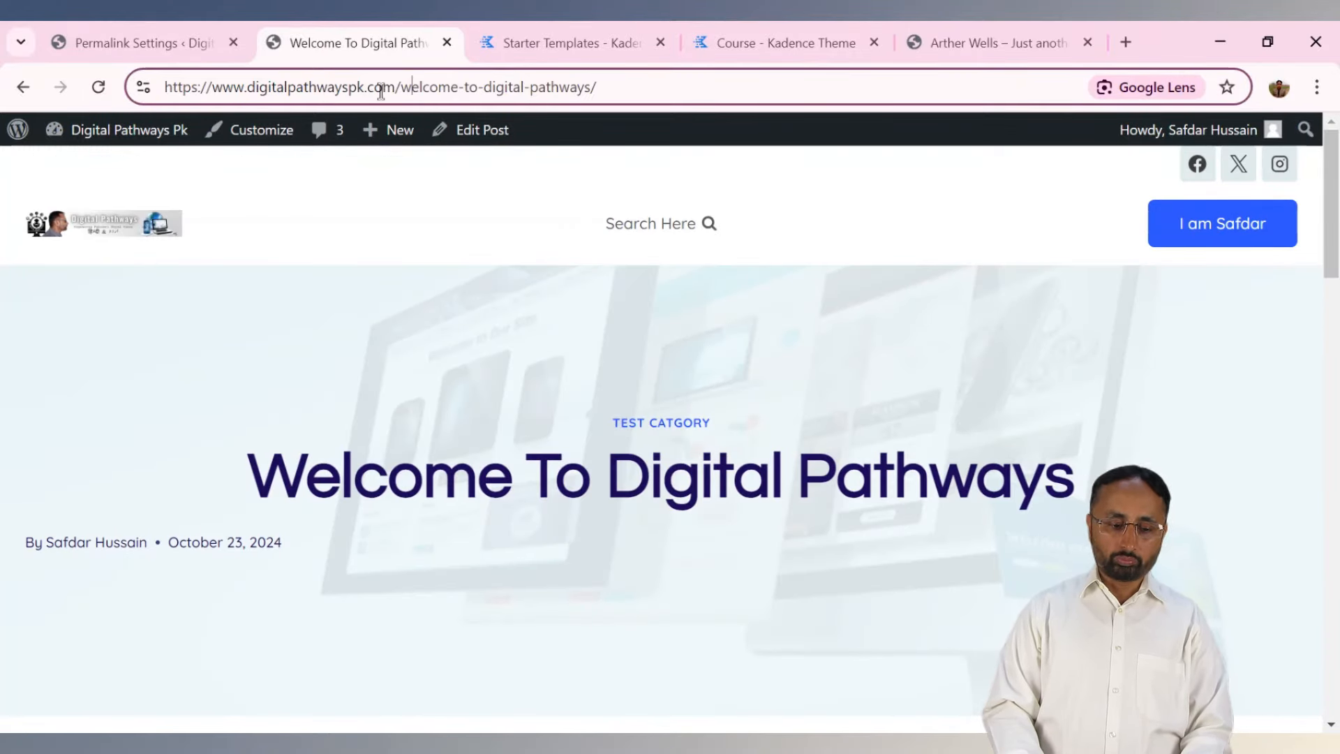
left_click(199, 37)
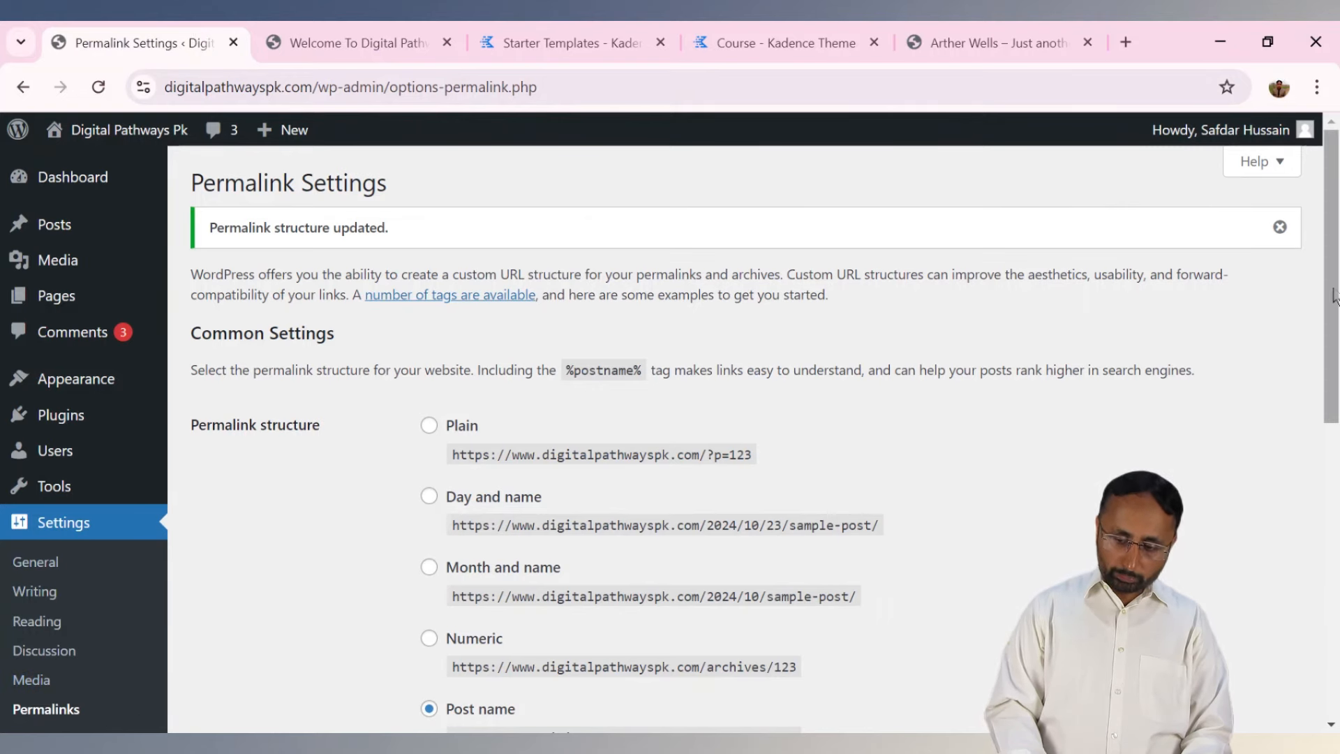
Glance at Privacy settings and All Pages, then open Appearance > Menus for the Course Menu.
scroll(1334, 293, "down", 2)
left_click(41, 623)
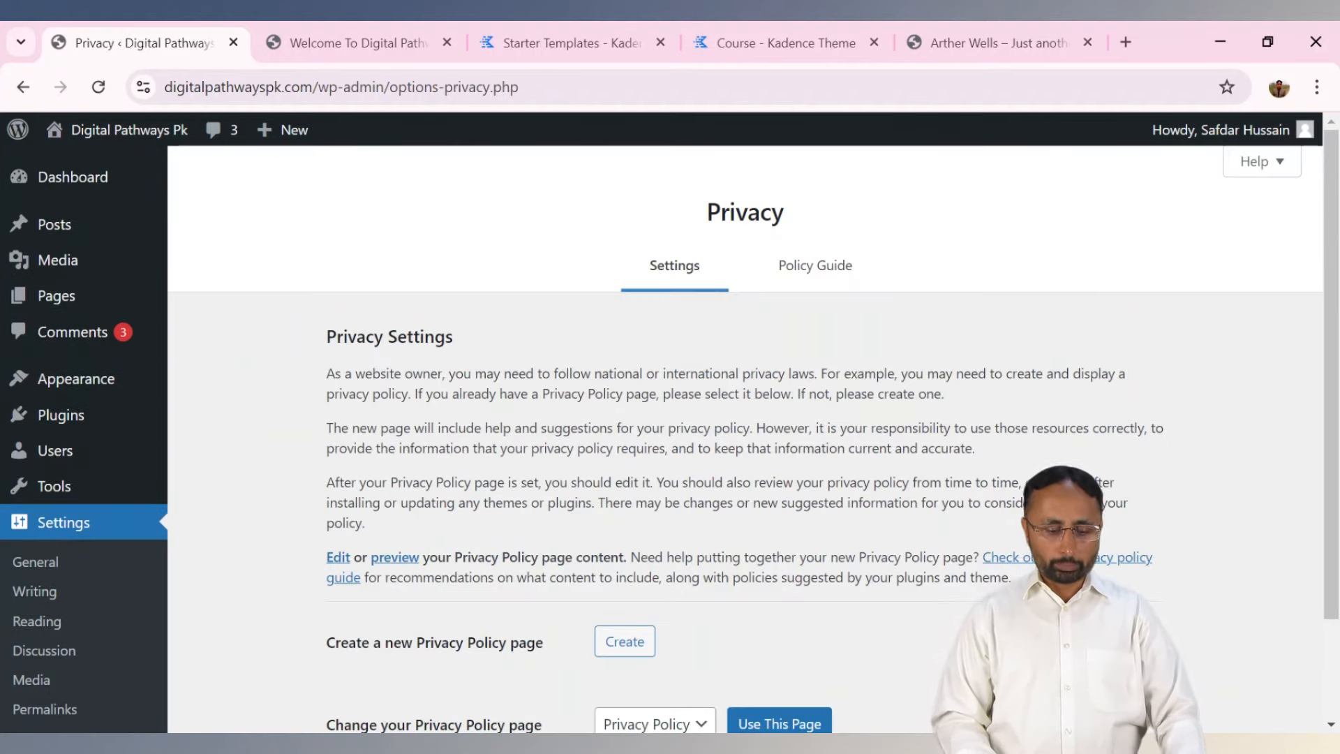
scroll(1336, 331, "down", 1)
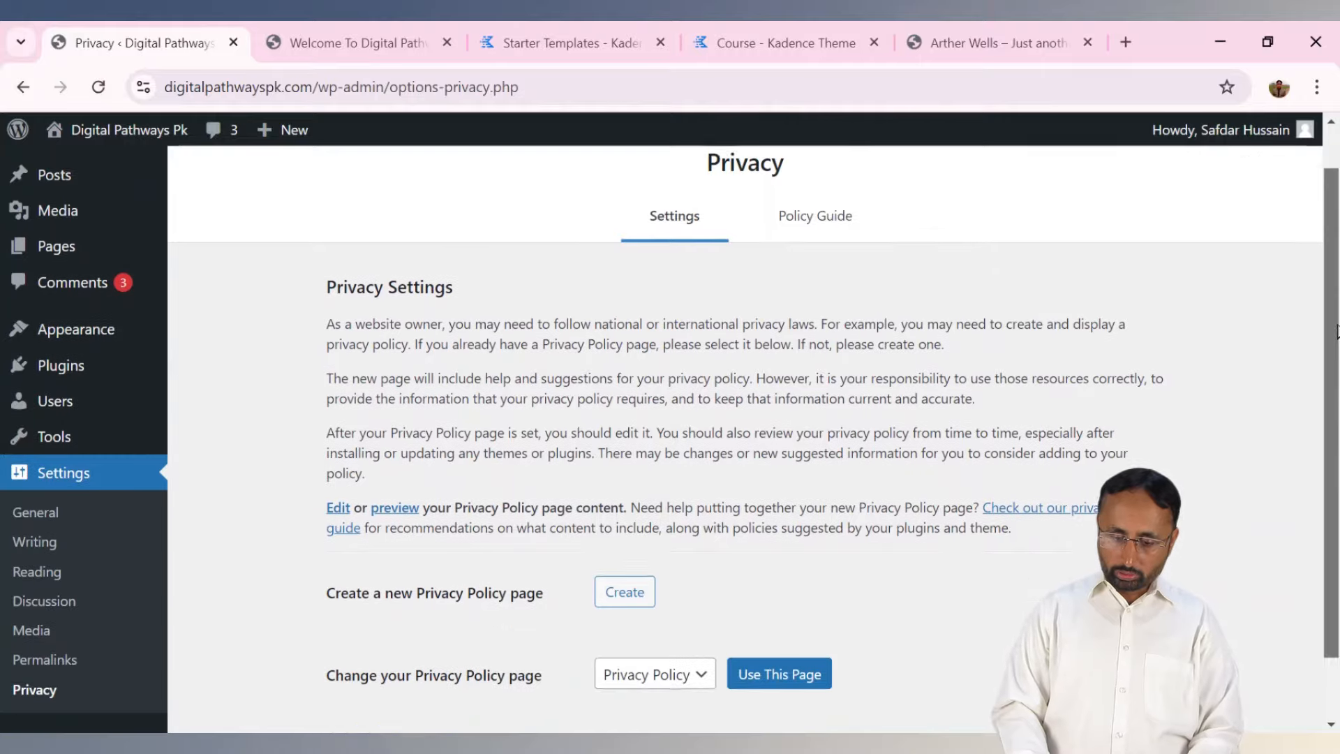
scroll(1335, 332, "down", 1)
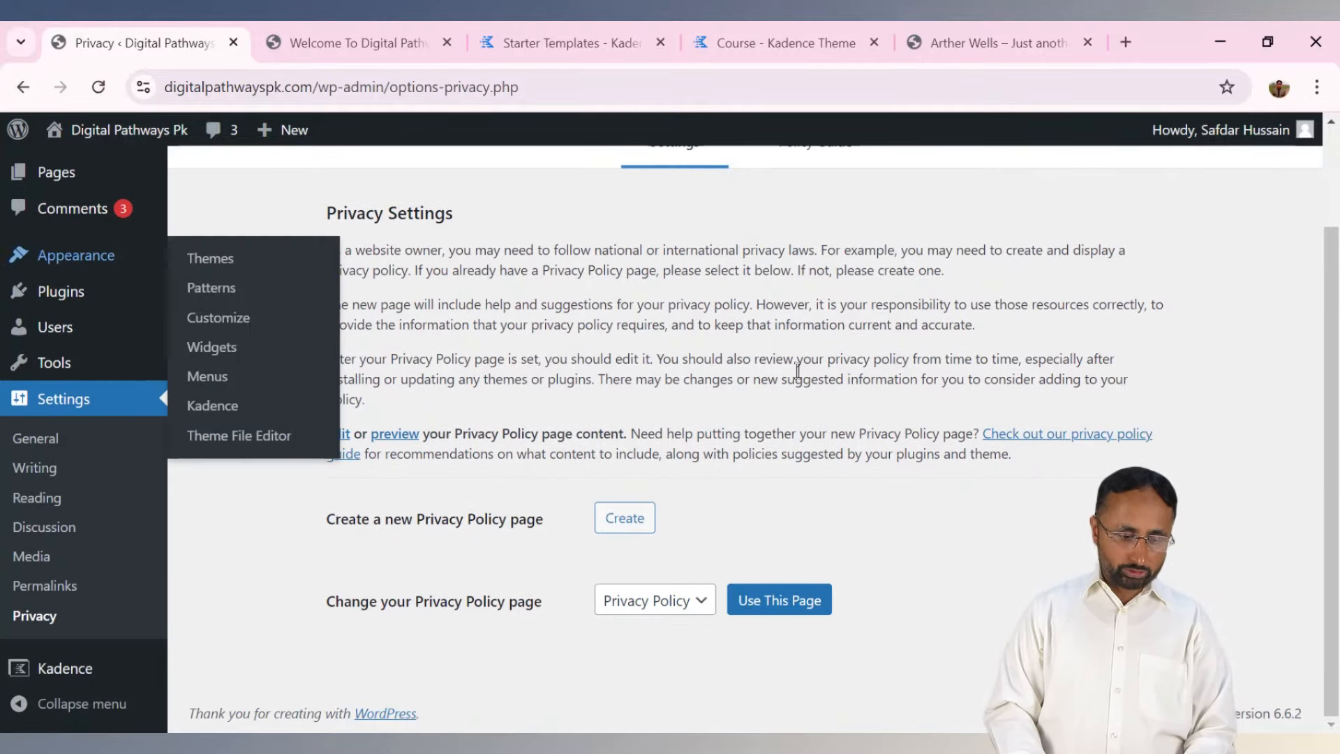
scroll(43, 277, "up", 2)
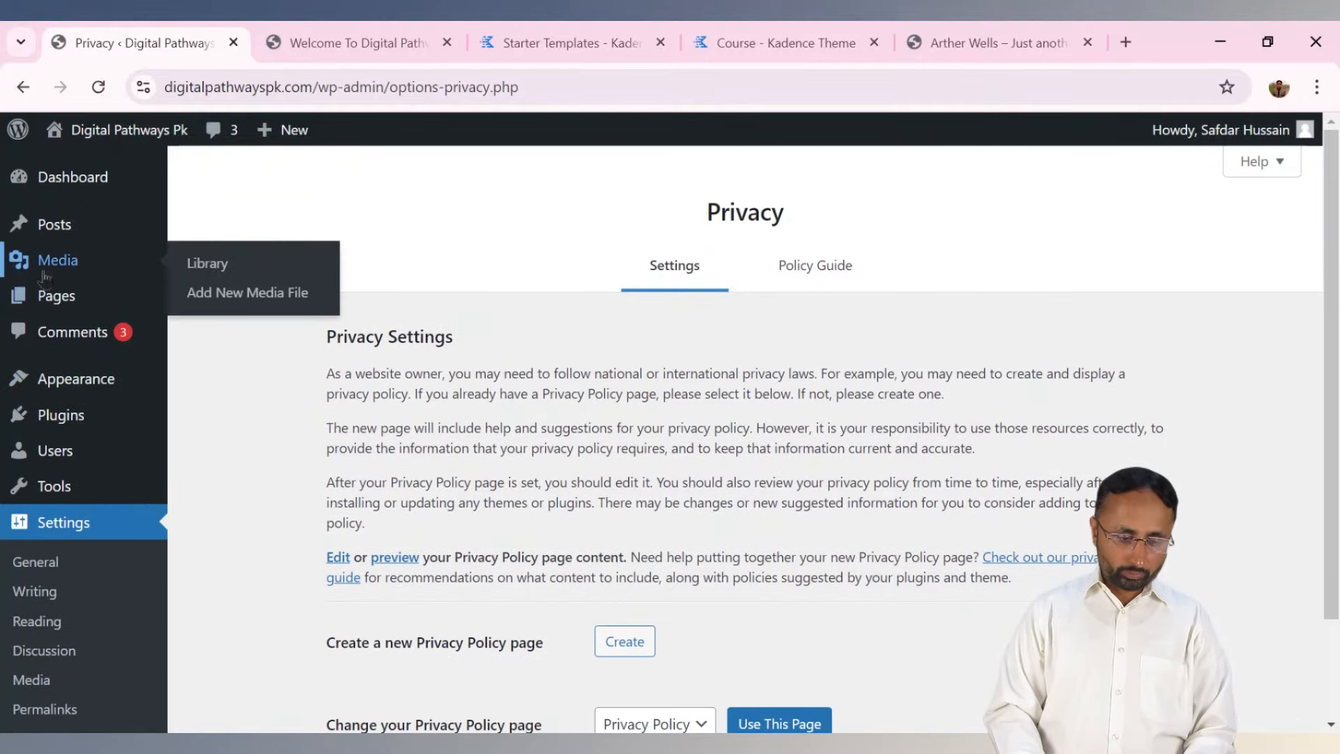
left_click(195, 302)
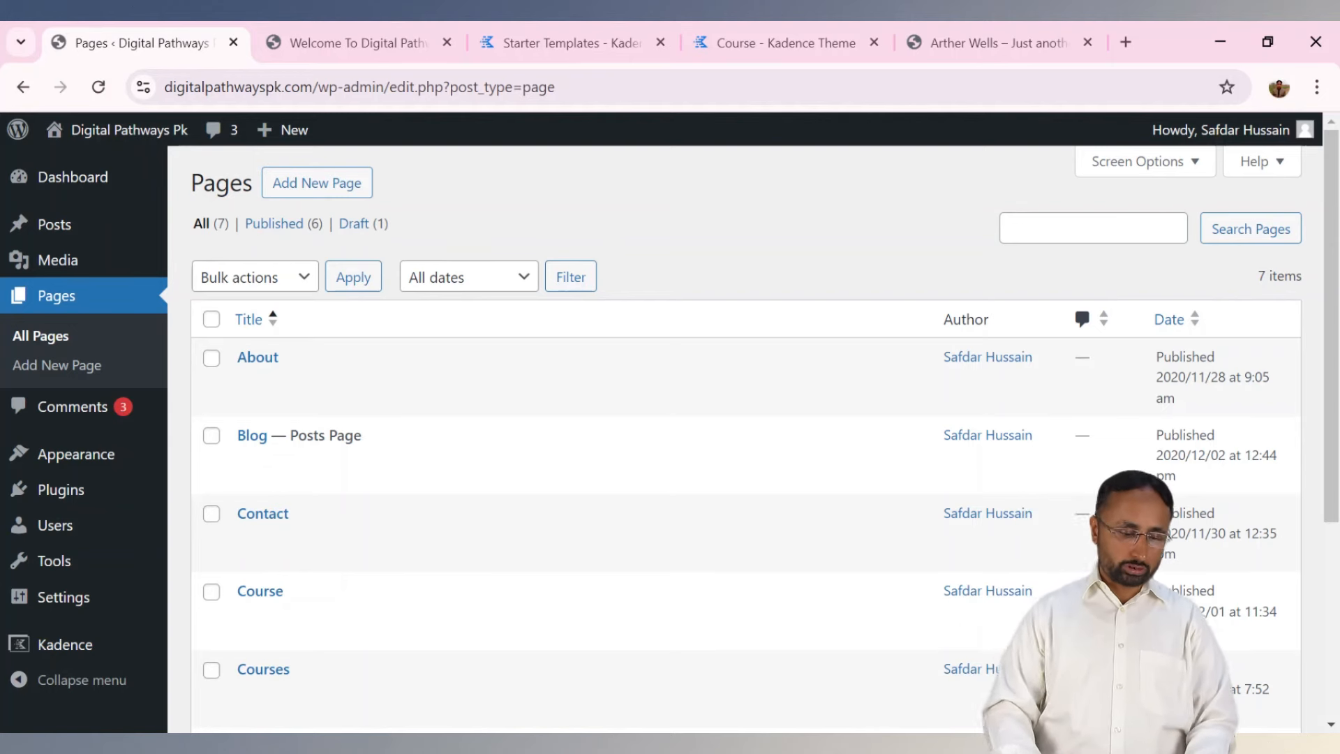
mouse_move(59, 460)
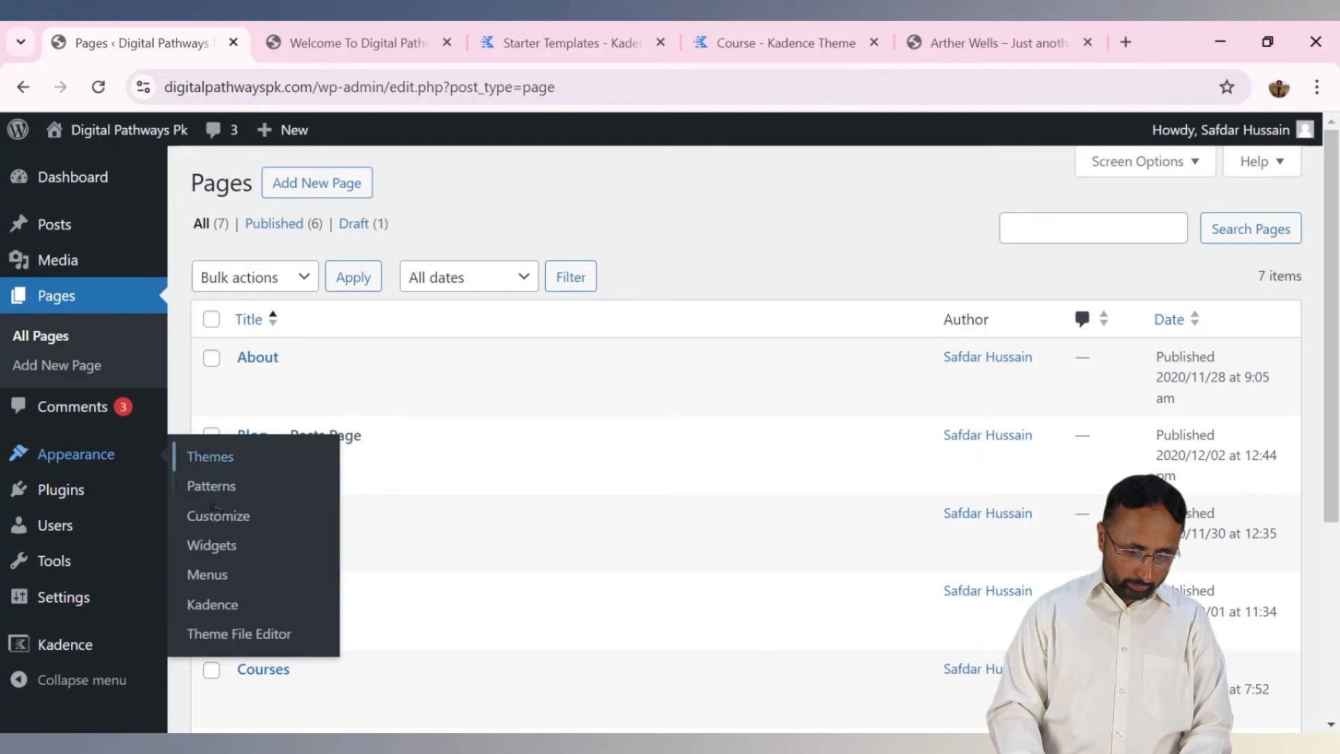
left_click(202, 574)
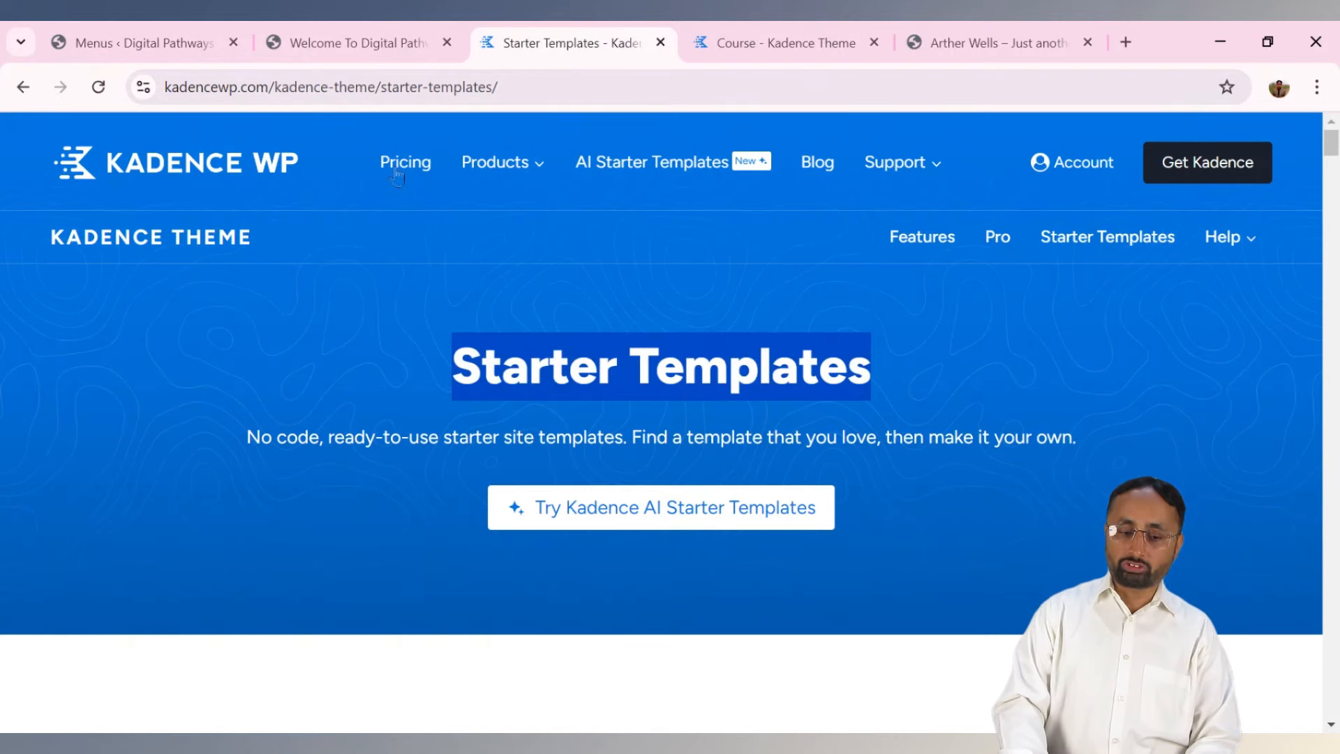
Browse the Kadence Products and Support menus, then scroll to the footer's Products and Resources links.
mouse_move(483, 176)
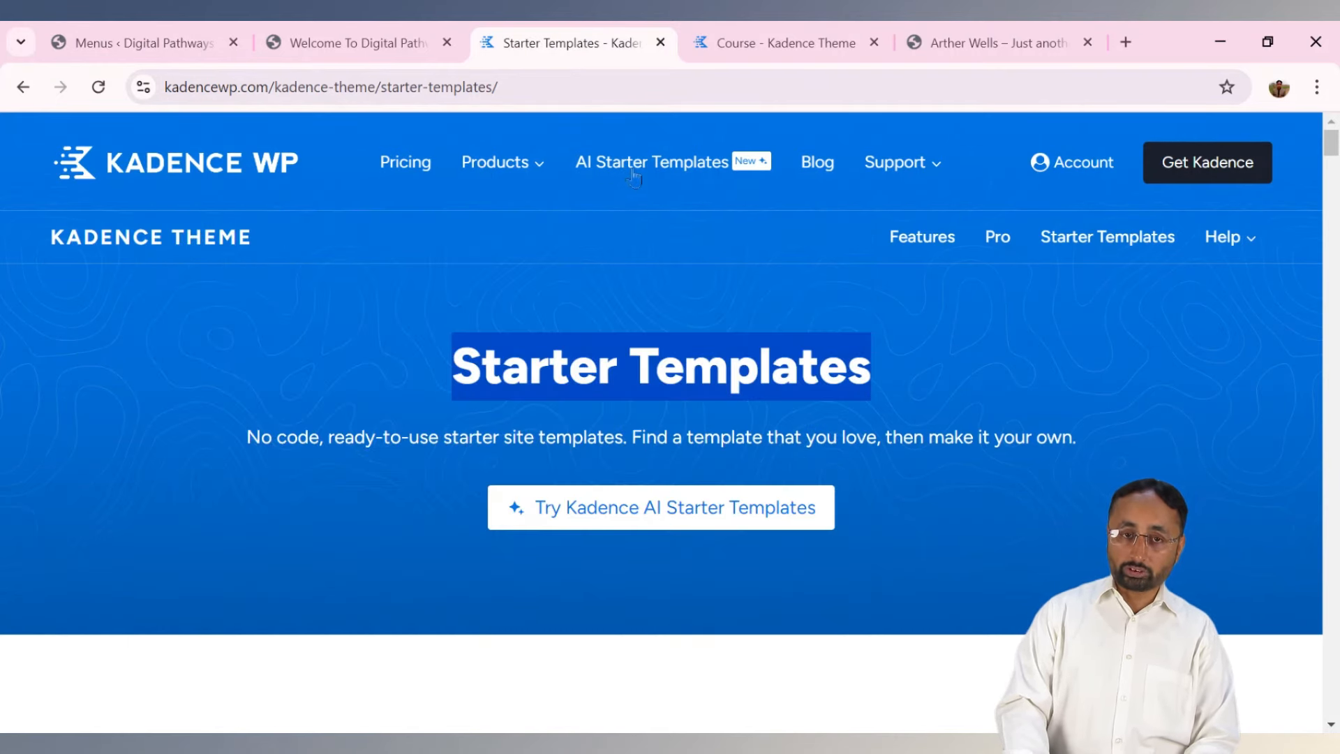
mouse_move(884, 180)
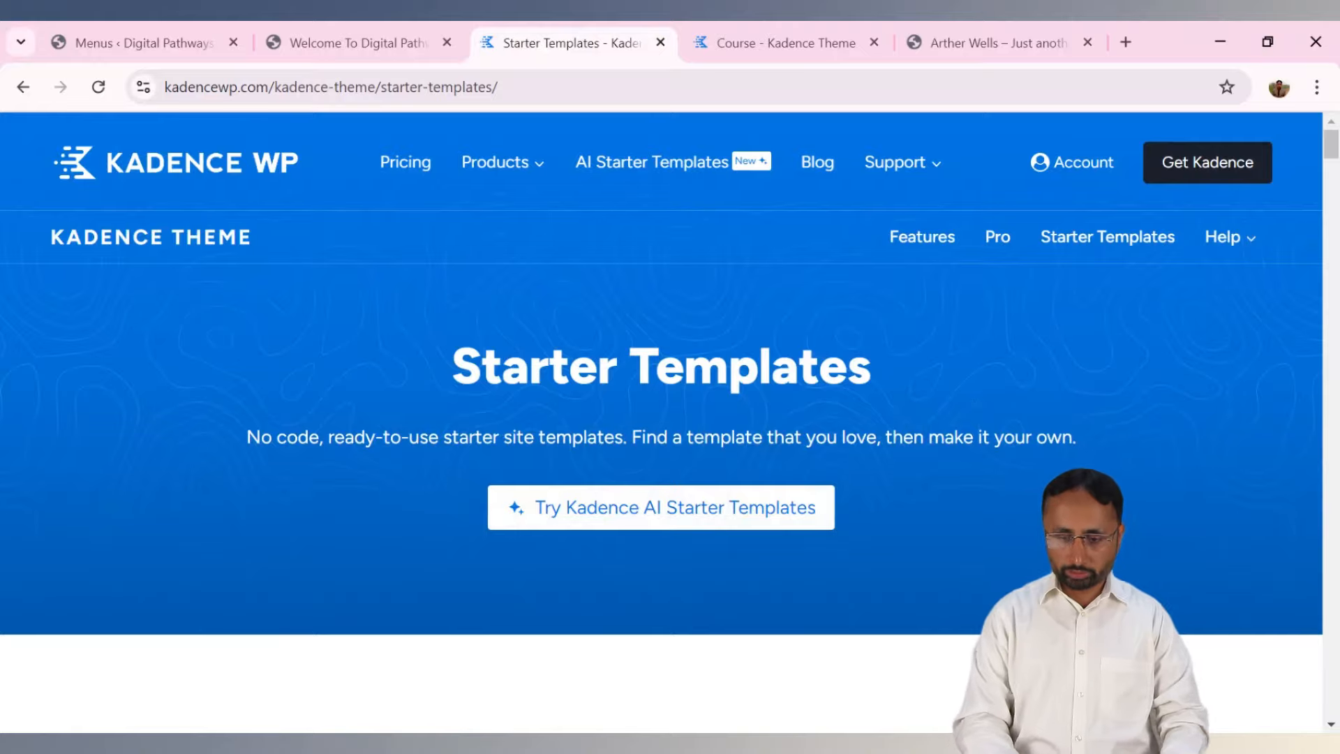
left_click_drag(1331, 152, 1333, 726)
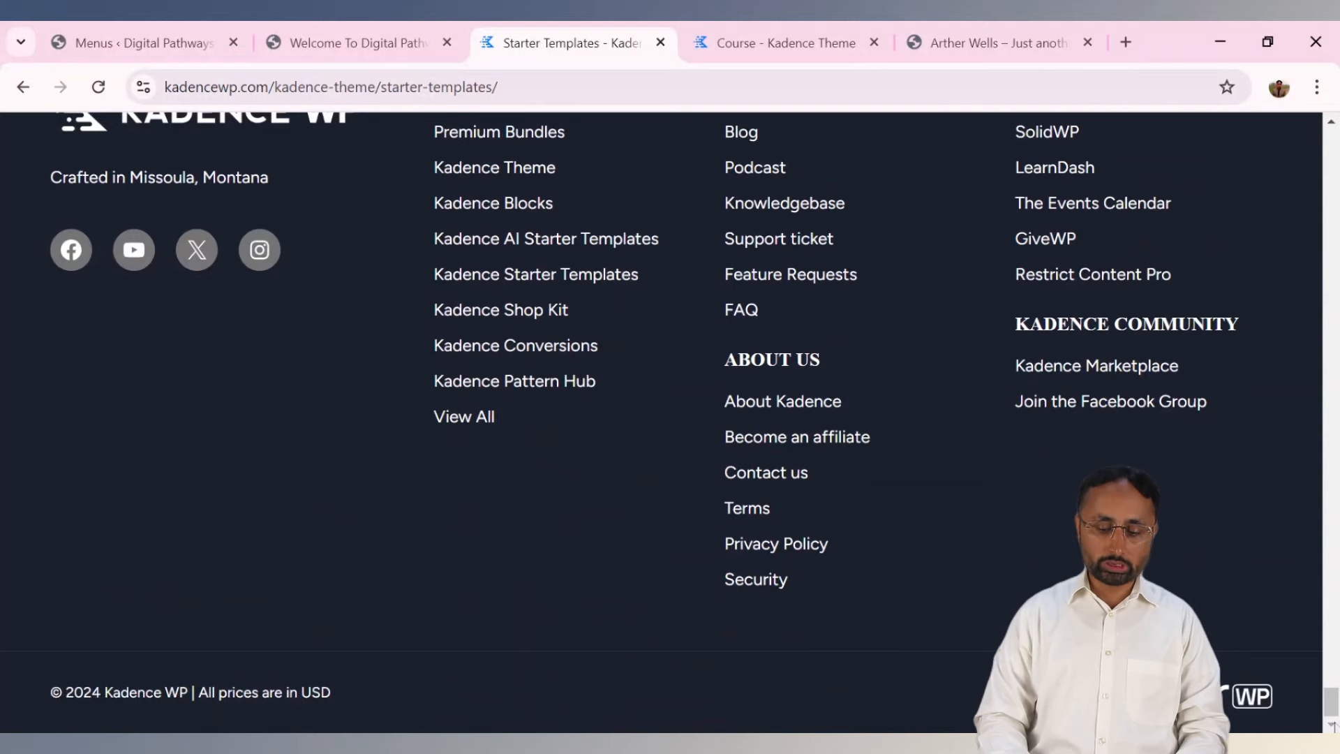
left_click_drag(1332, 715, 1332, 709)
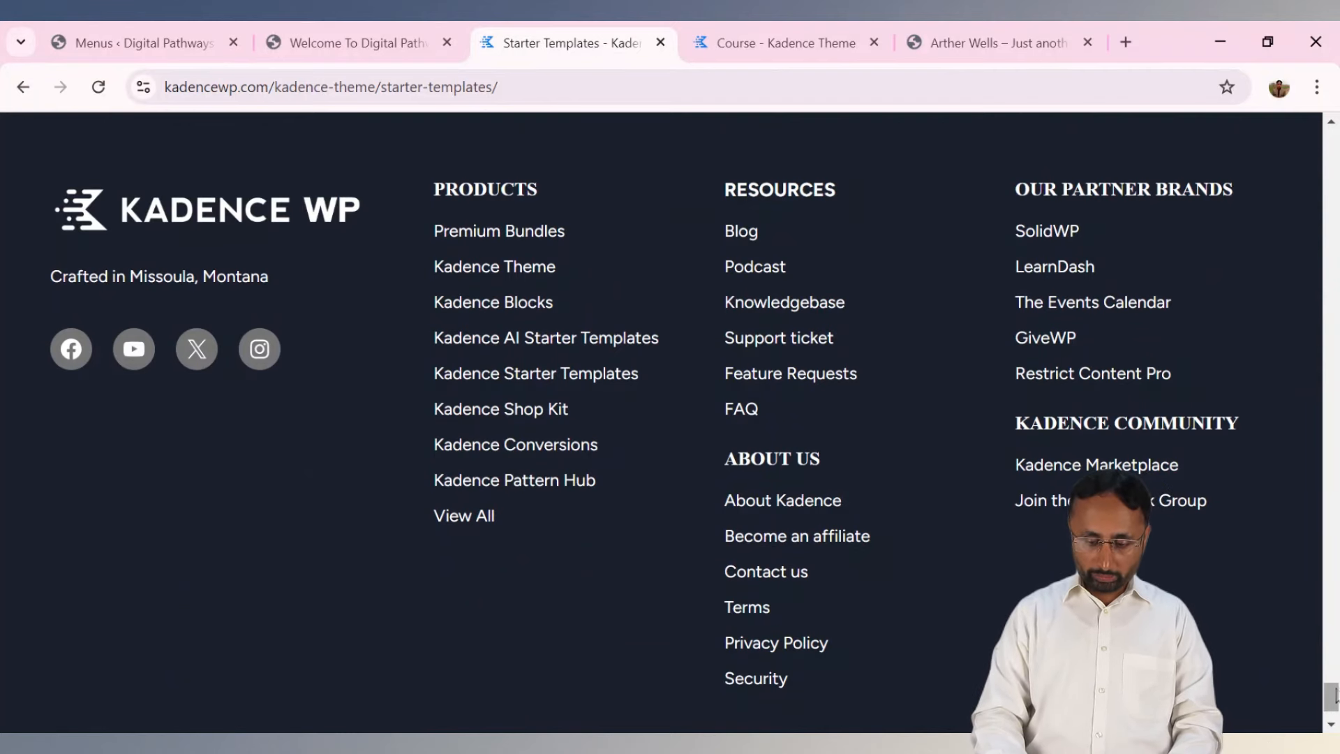
mouse_move(1334, 701)
left_mouse_down()
mouse_move(1334, 716)
mouse_move(1334, 701)
left_mouse_up()
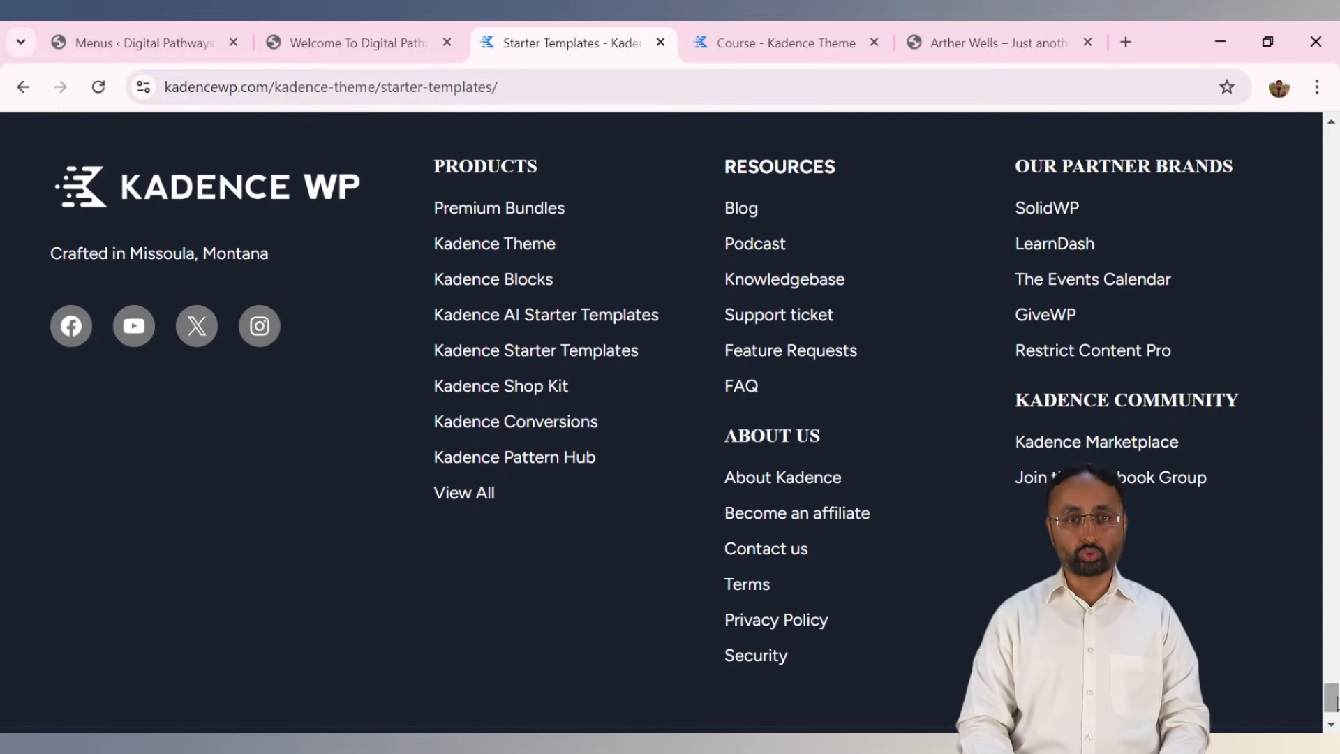
Rename the menu to 'Main Menu' and untick Secondary so only the Primary location remains.
left_click(186, 43)
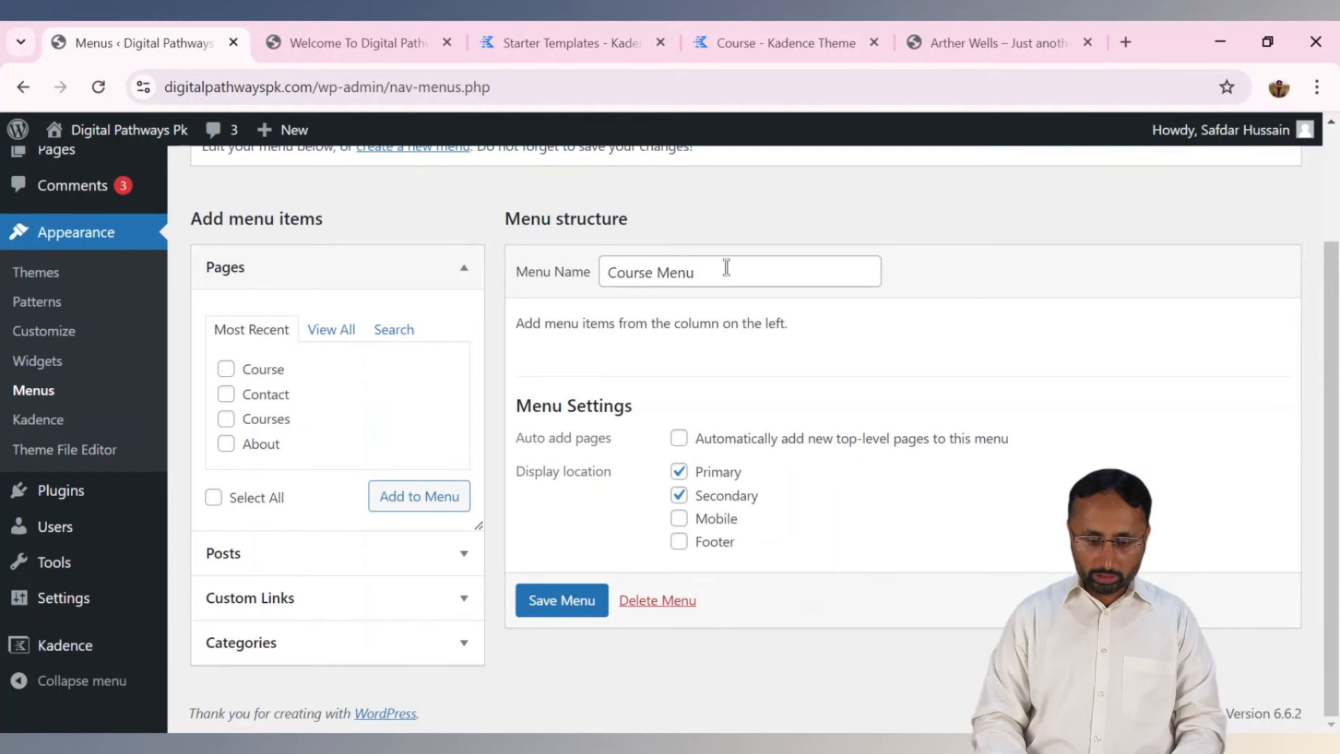
scroll(726, 267, "up", 1)
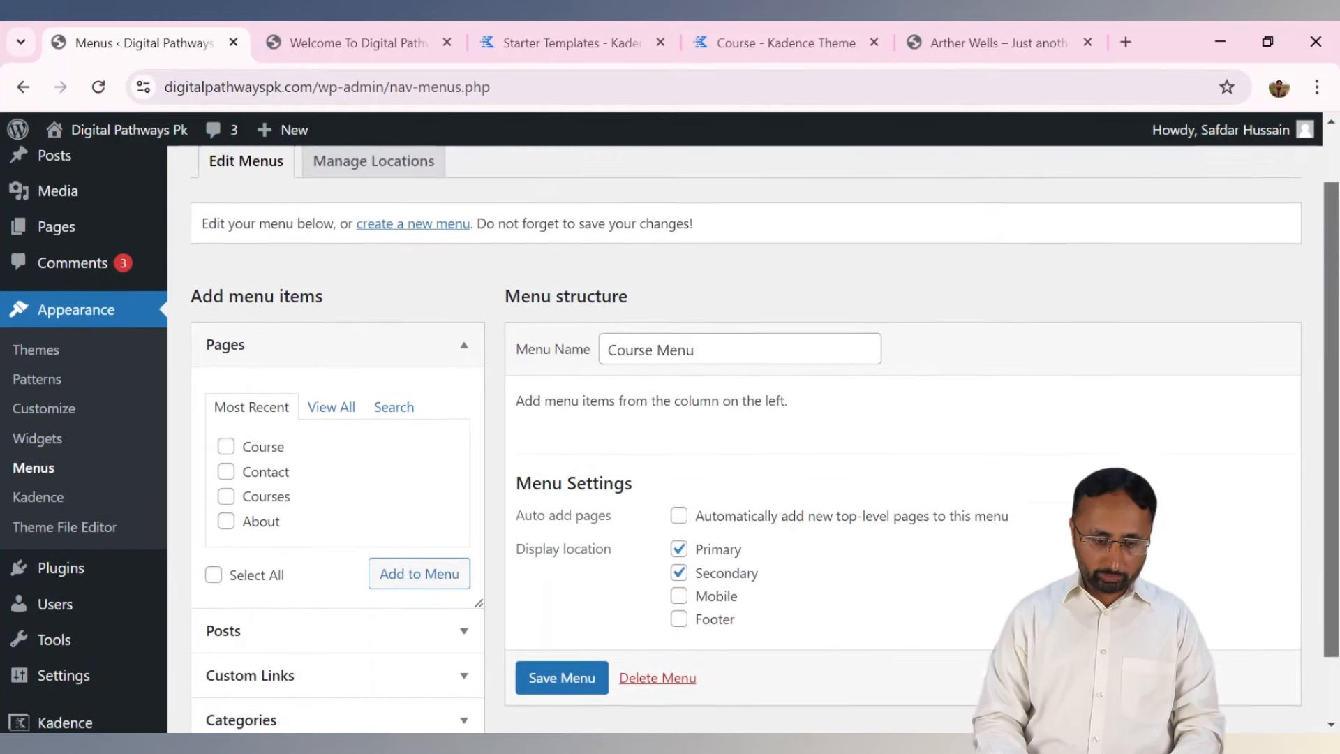
scroll(1055, 398, "up", 1)
scroll(1055, 398, "down", 1)
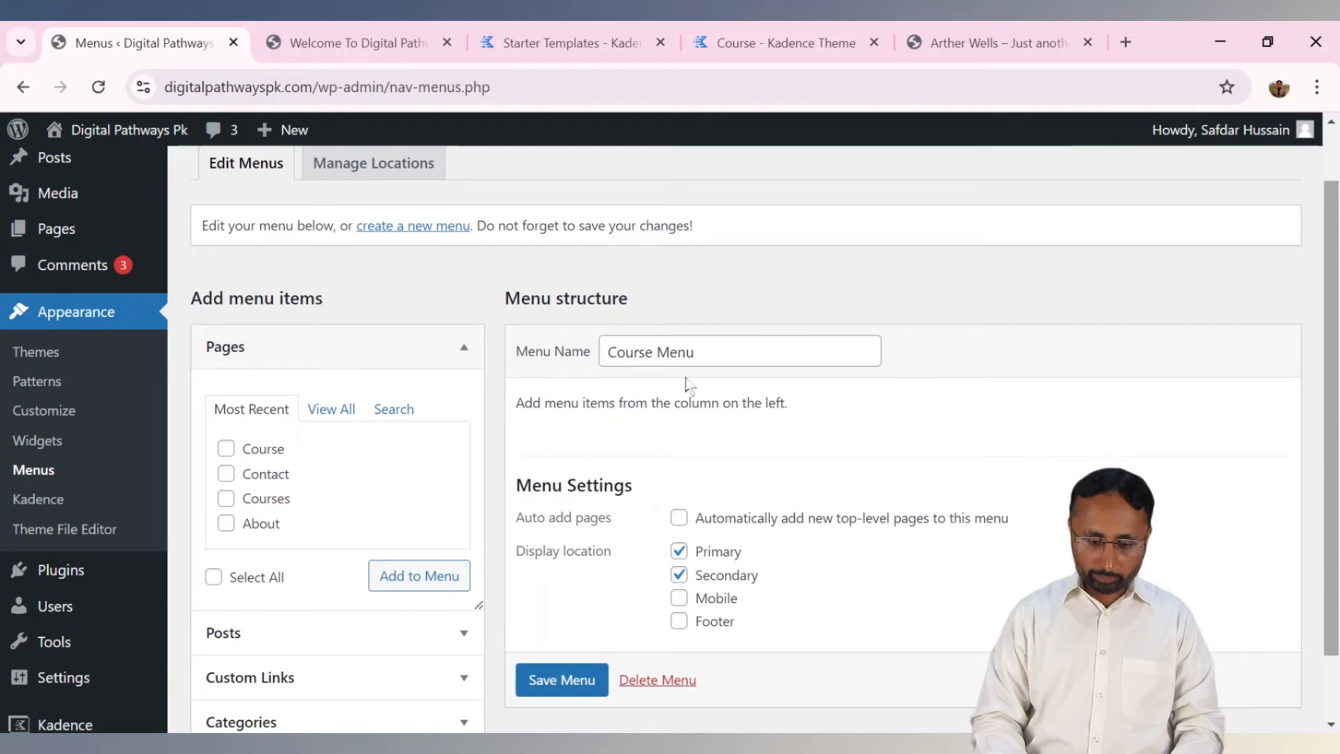
triple_click(694, 354)
type("Mi")
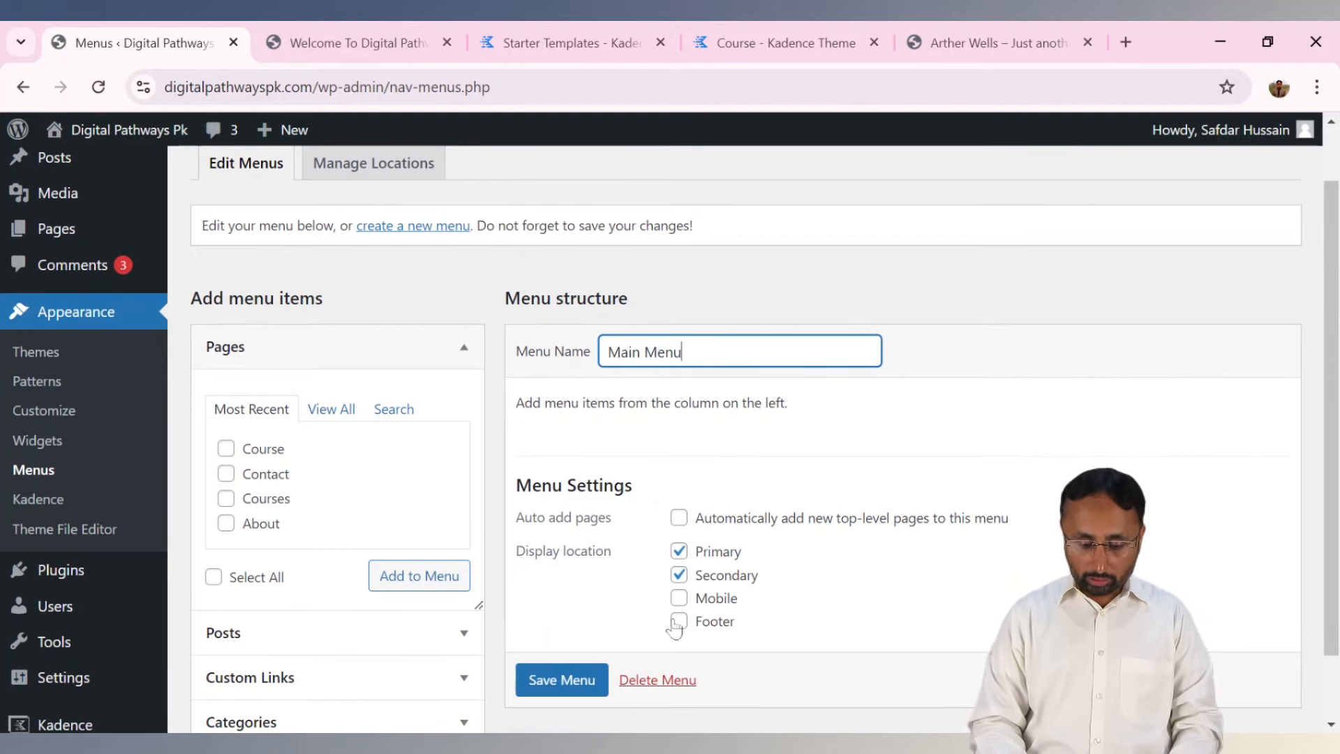
left_click(678, 576)
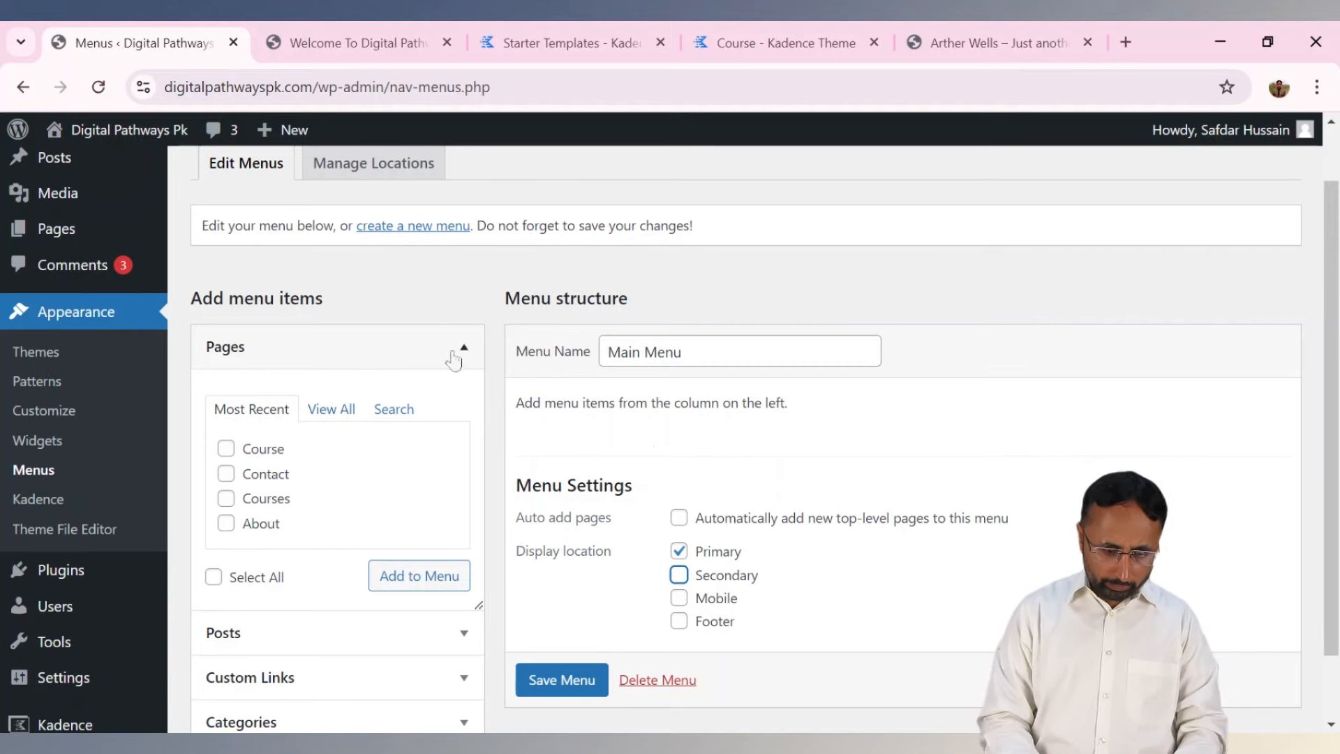
left_click(466, 350)
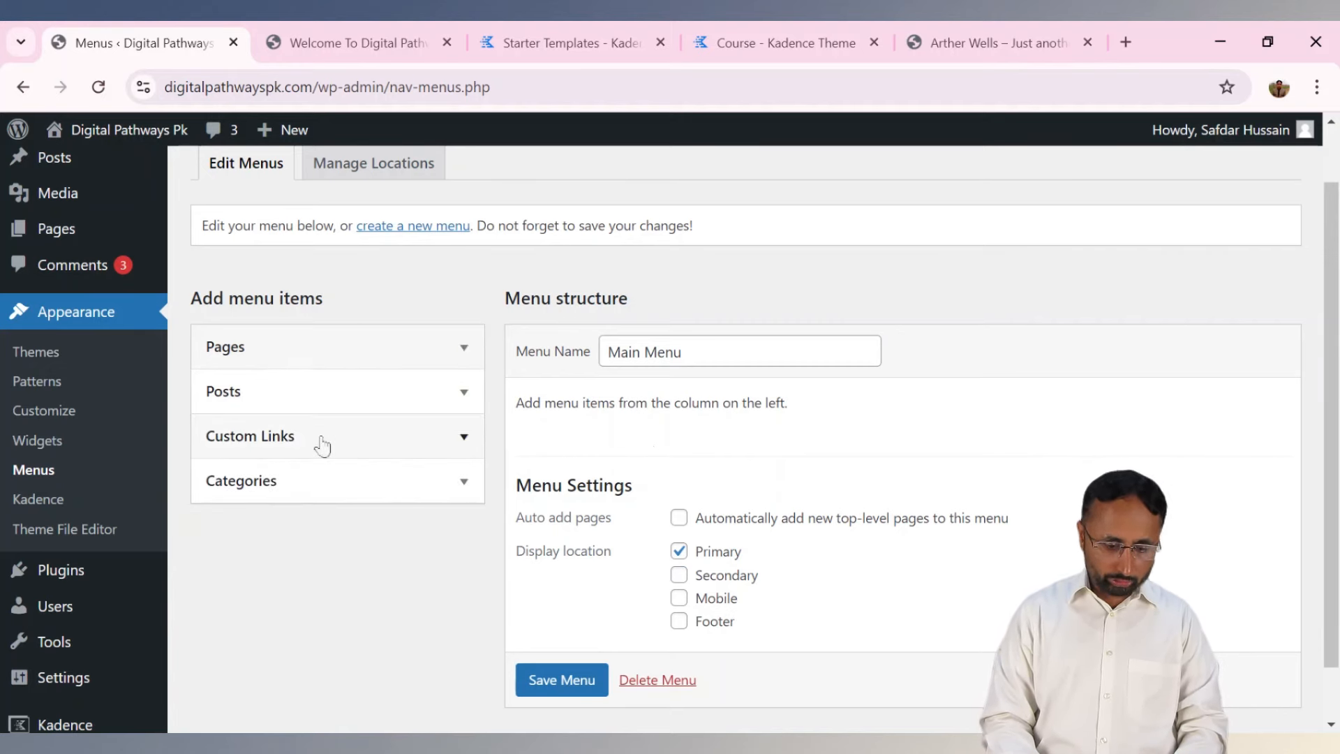
left_click(464, 348)
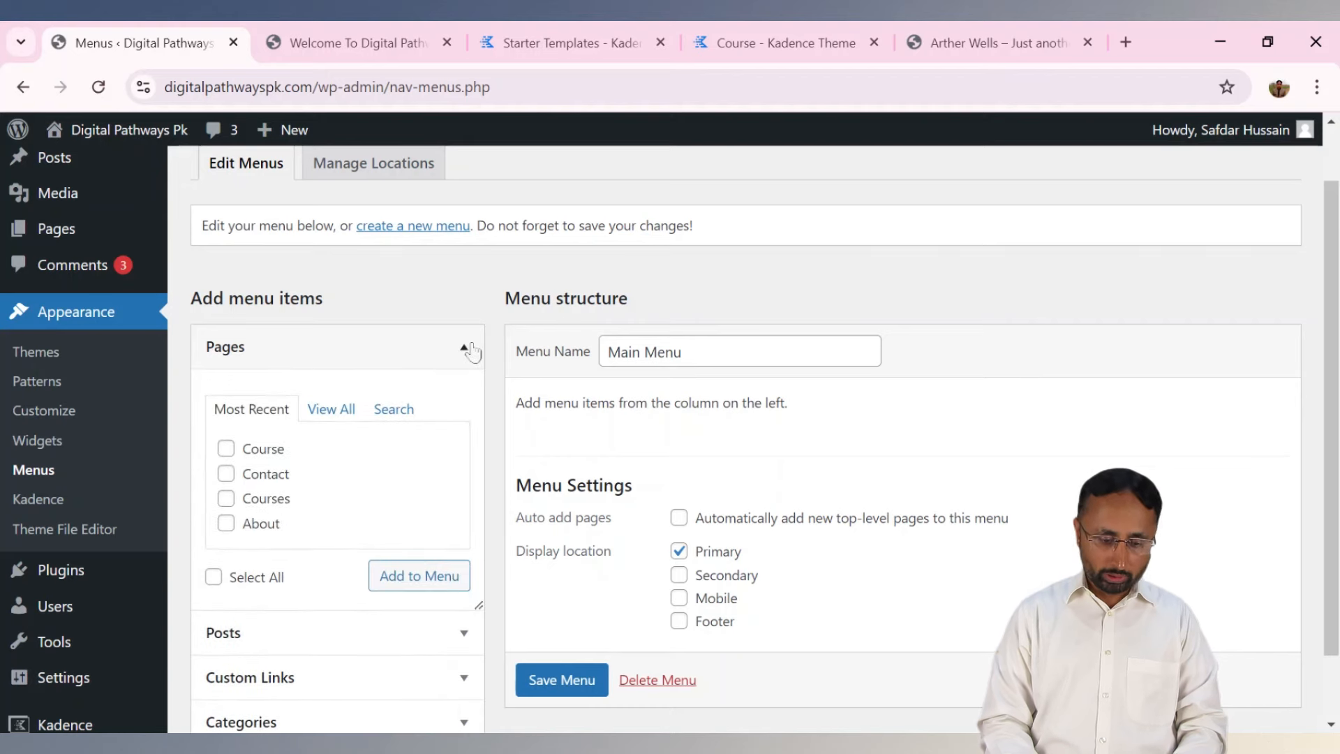
left_click(330, 408)
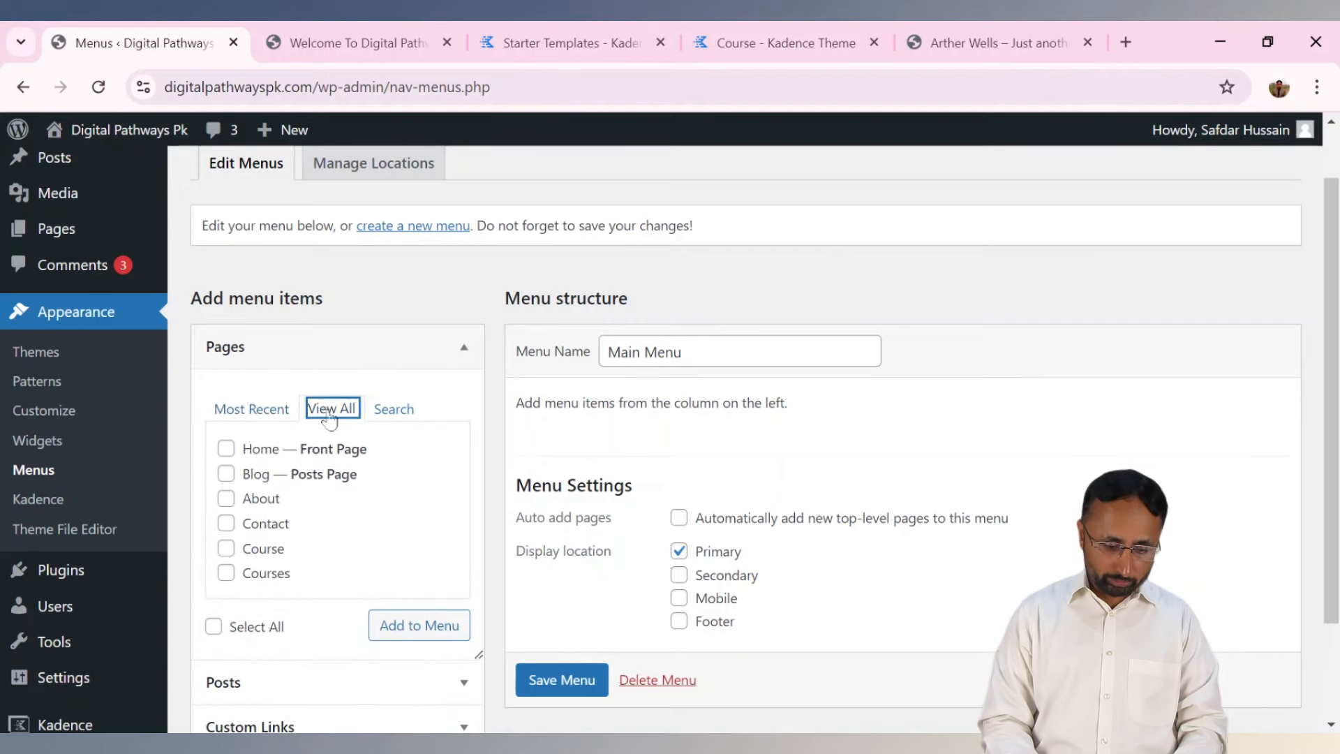
left_click(226, 448)
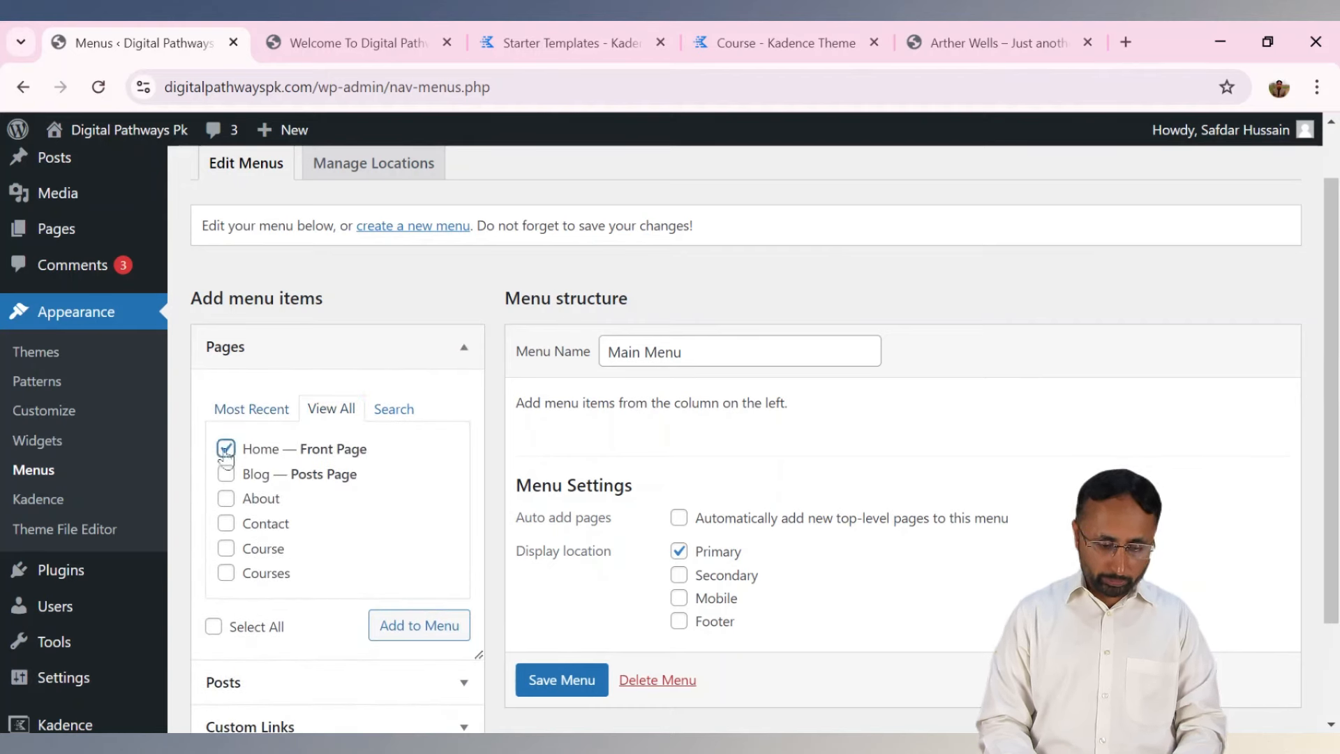
left_click(226, 525)
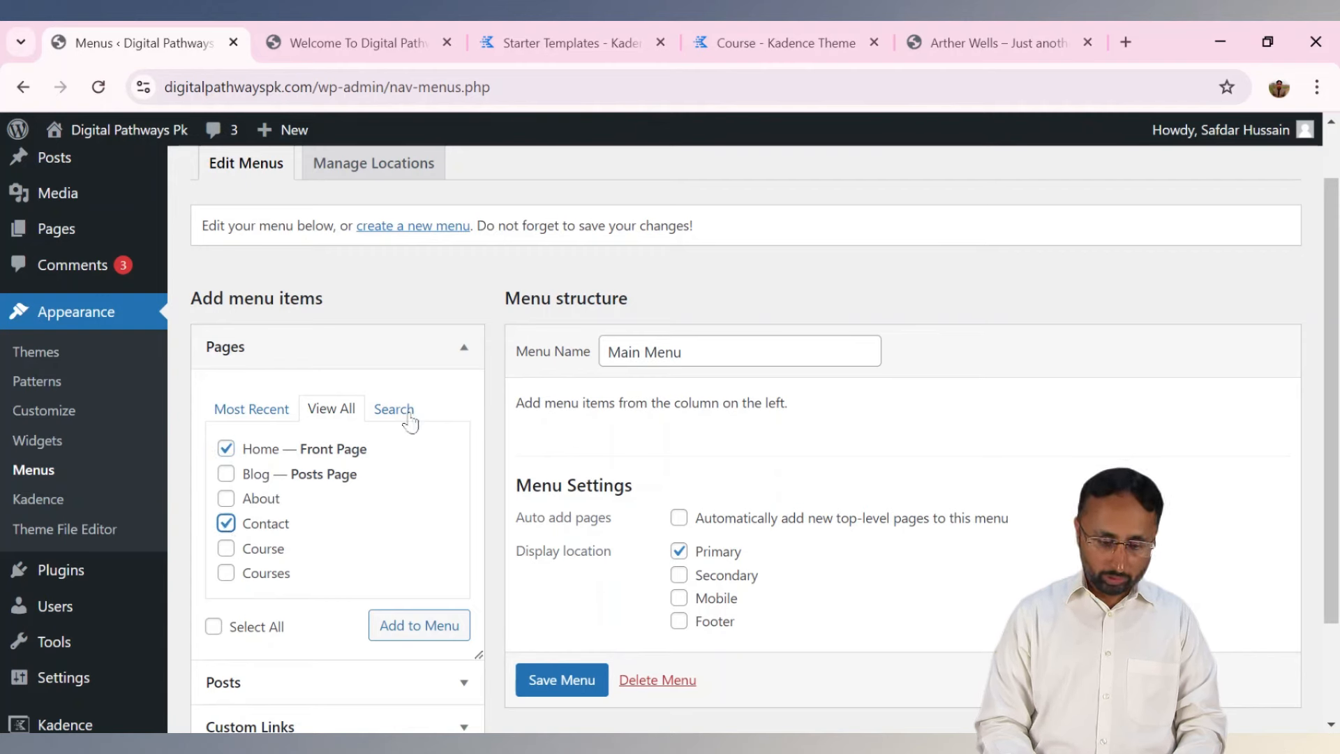
left_click(443, 347)
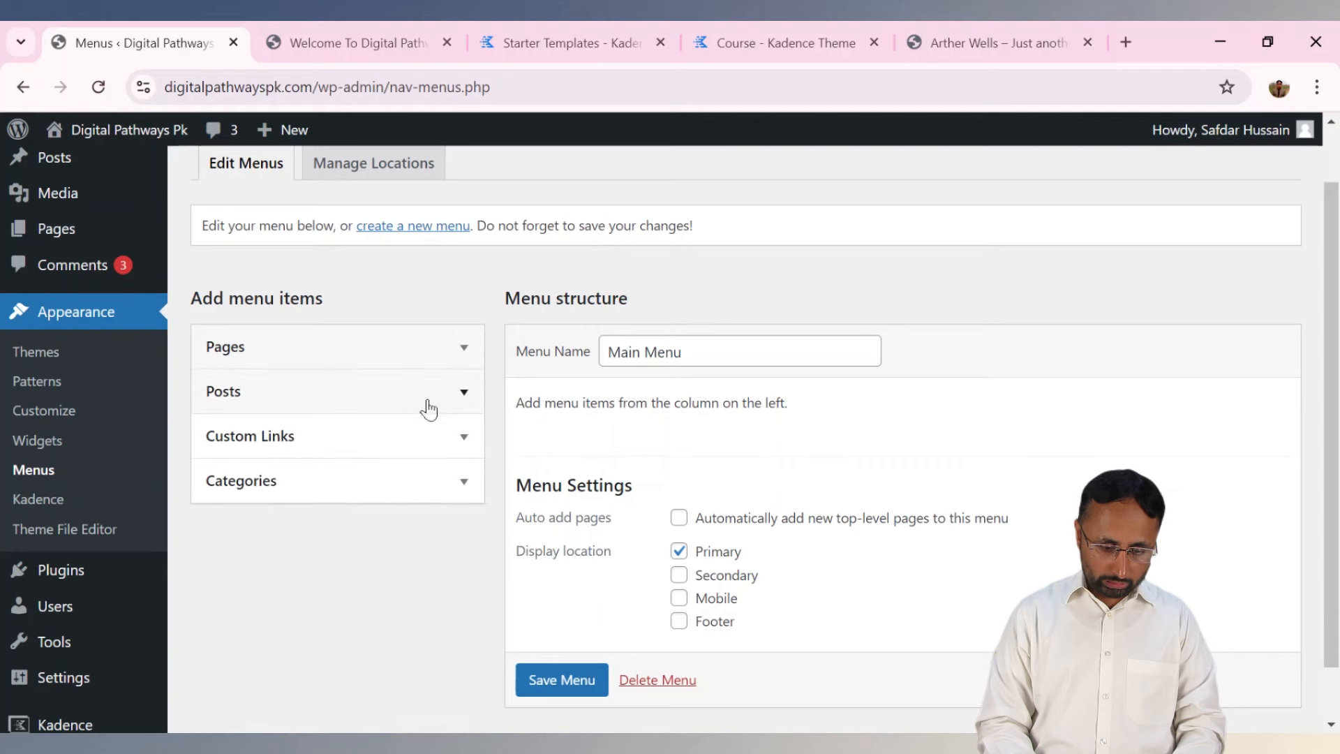
left_click(431, 408)
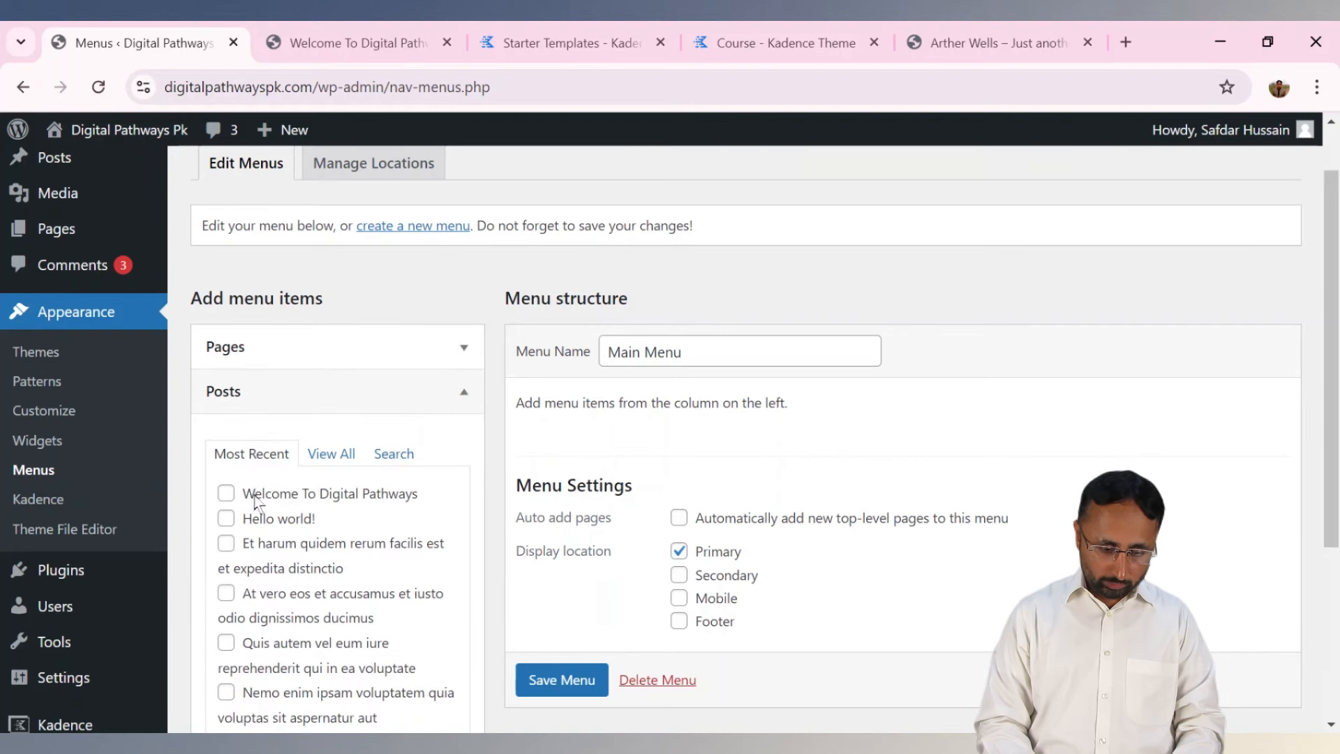
left_click(226, 495)
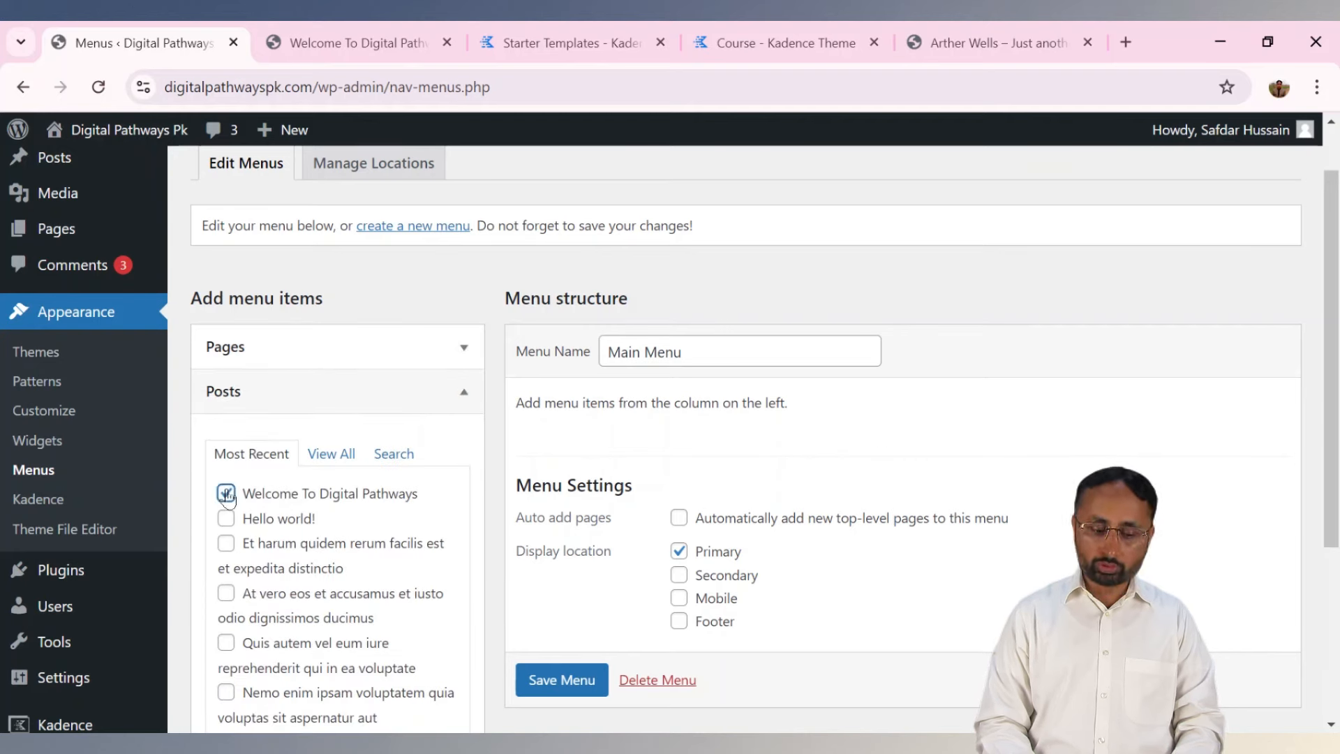
left_click(226, 518)
left_click(226, 495)
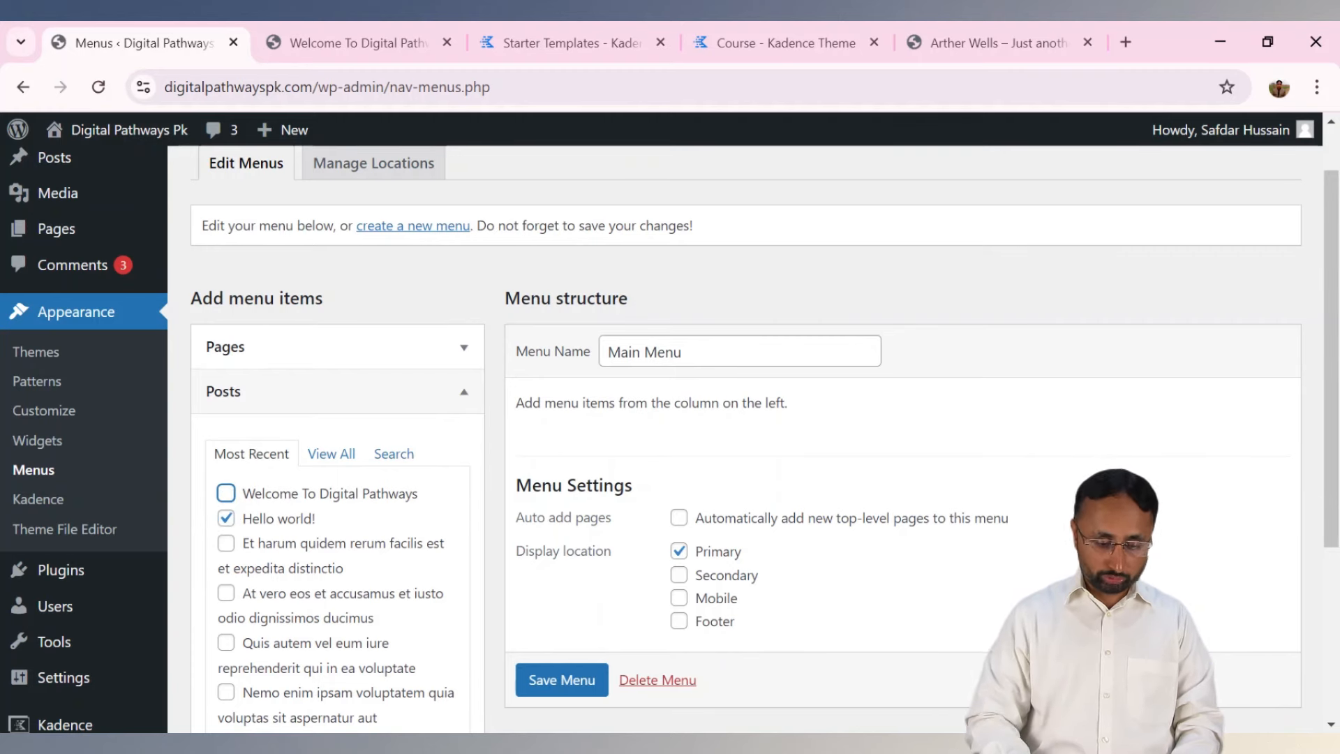
left_click(463, 392)
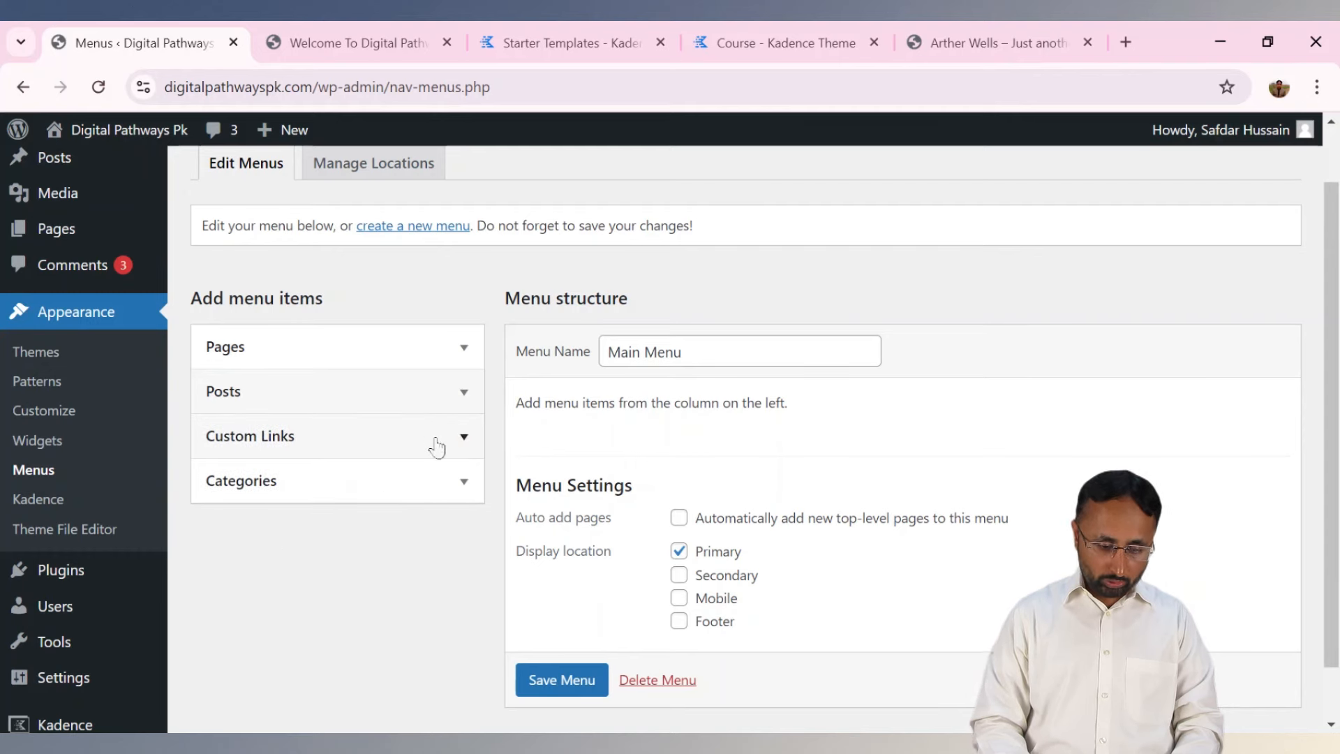
left_click(435, 440)
Add a custom link labelled 'Youtube' with URL # to the menu.
left_click(370, 505)
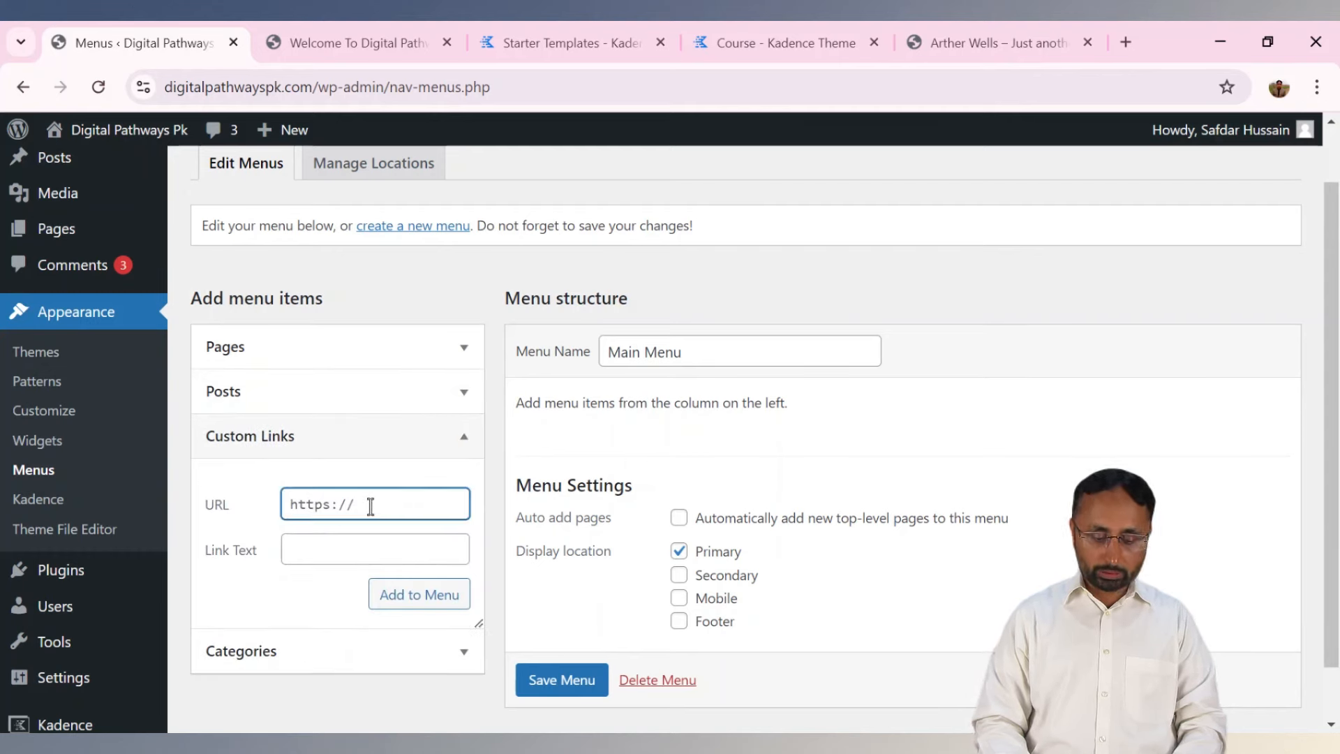
key("ctrl+a")
type("#")
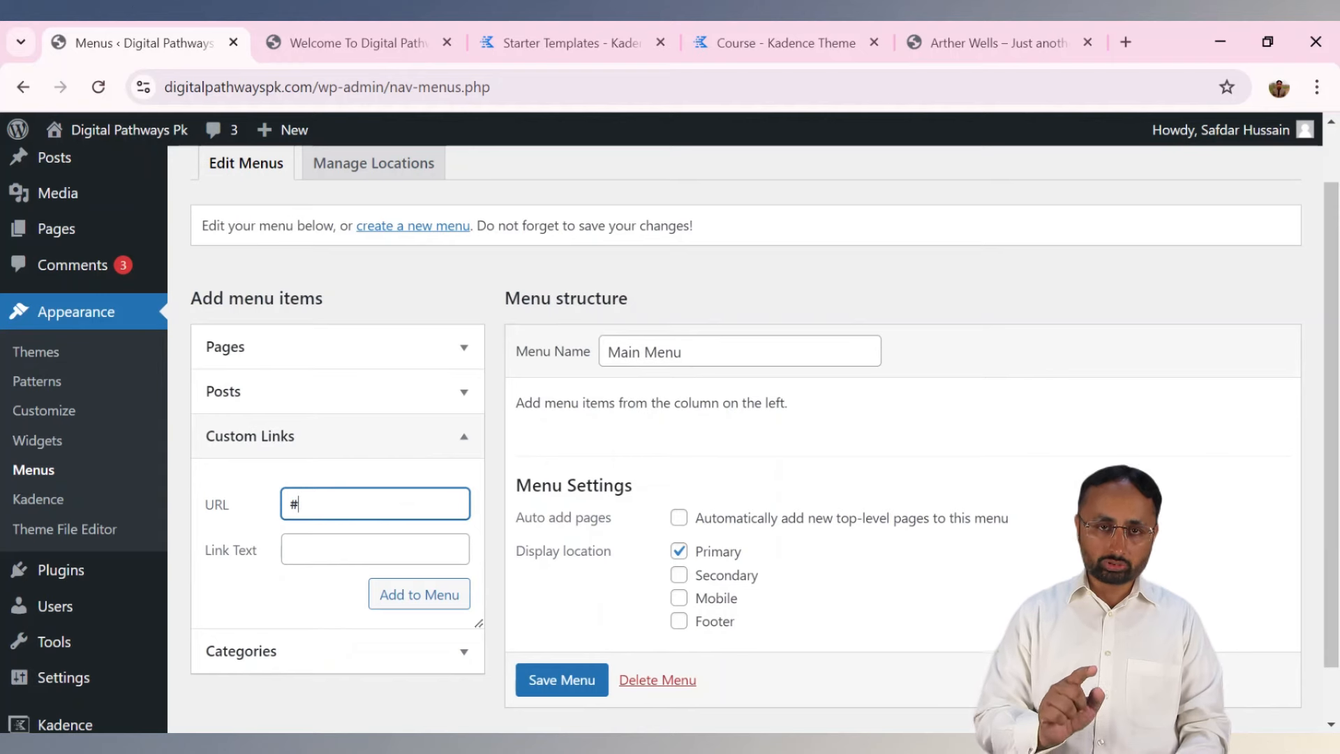
left_click(369, 557)
type("Youtube")
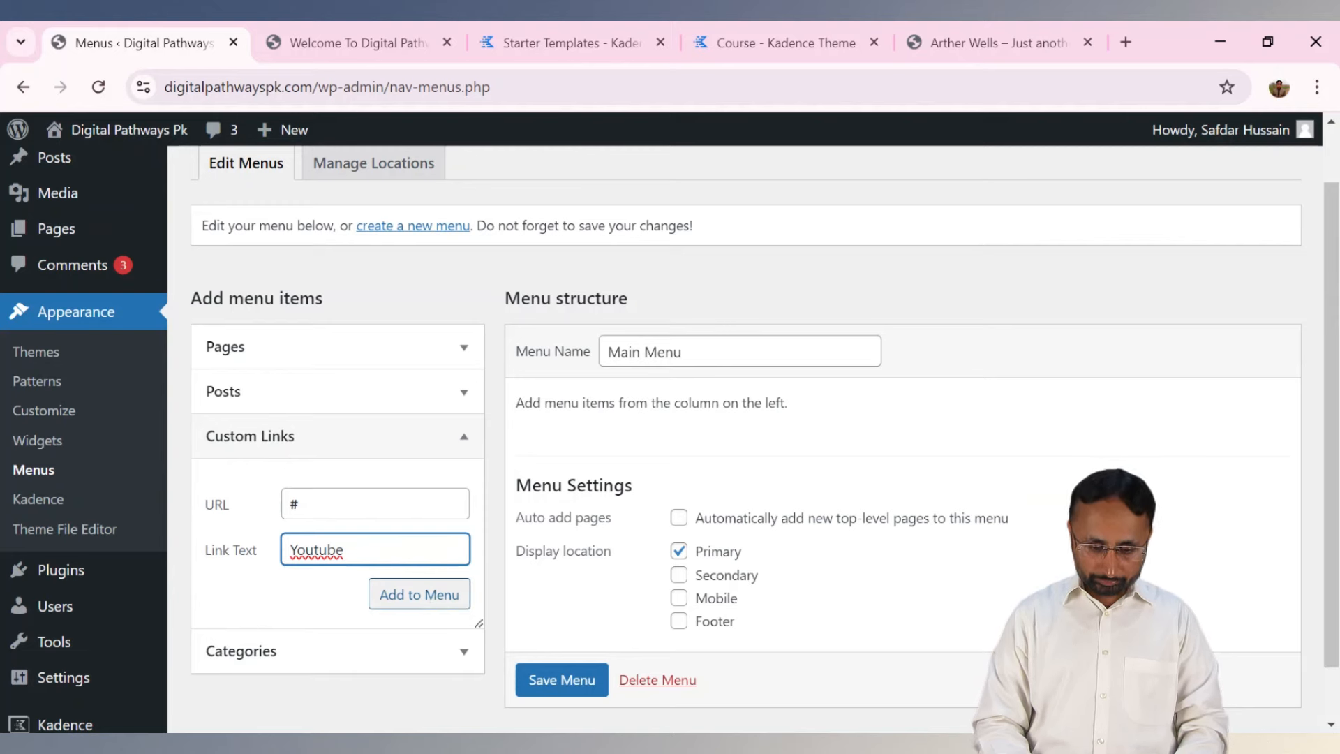
left_click(428, 601)
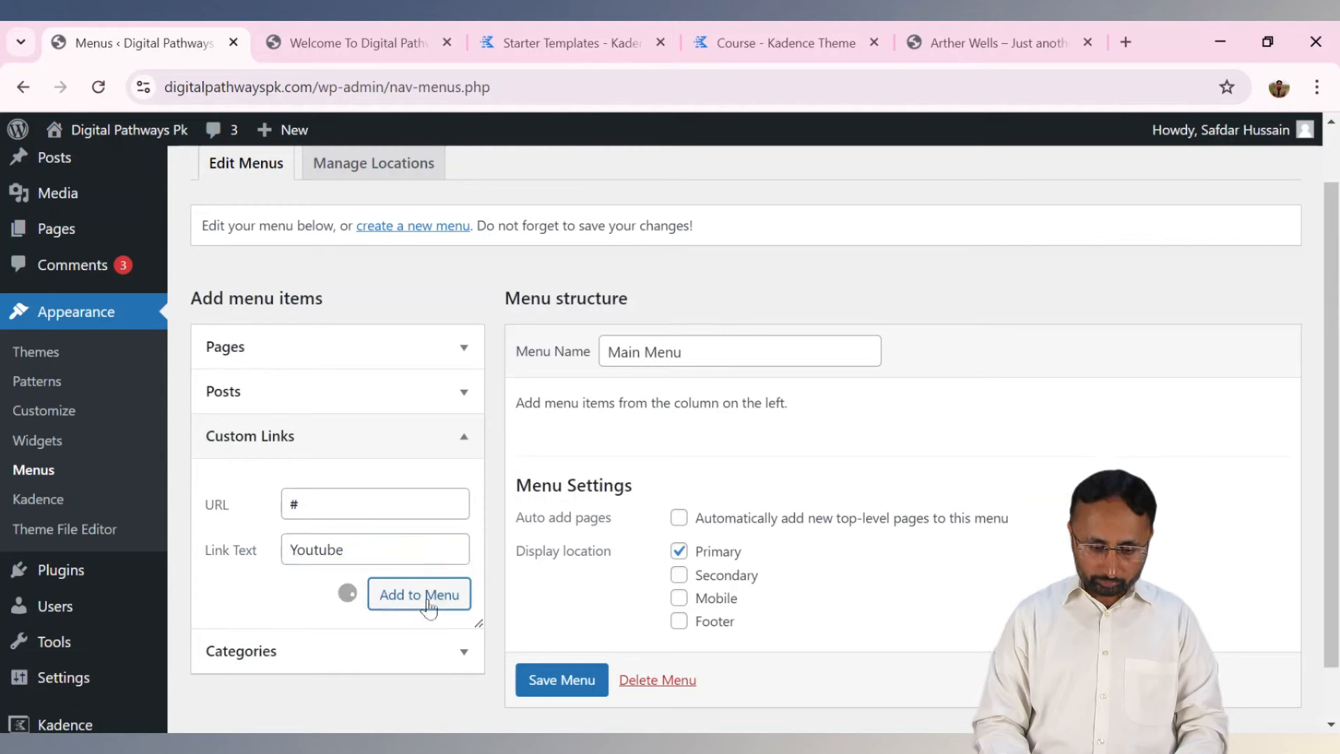
Add the Home and Contact pages, move Youtube above Contact, and save the Main Menu.
left_click(465, 359)
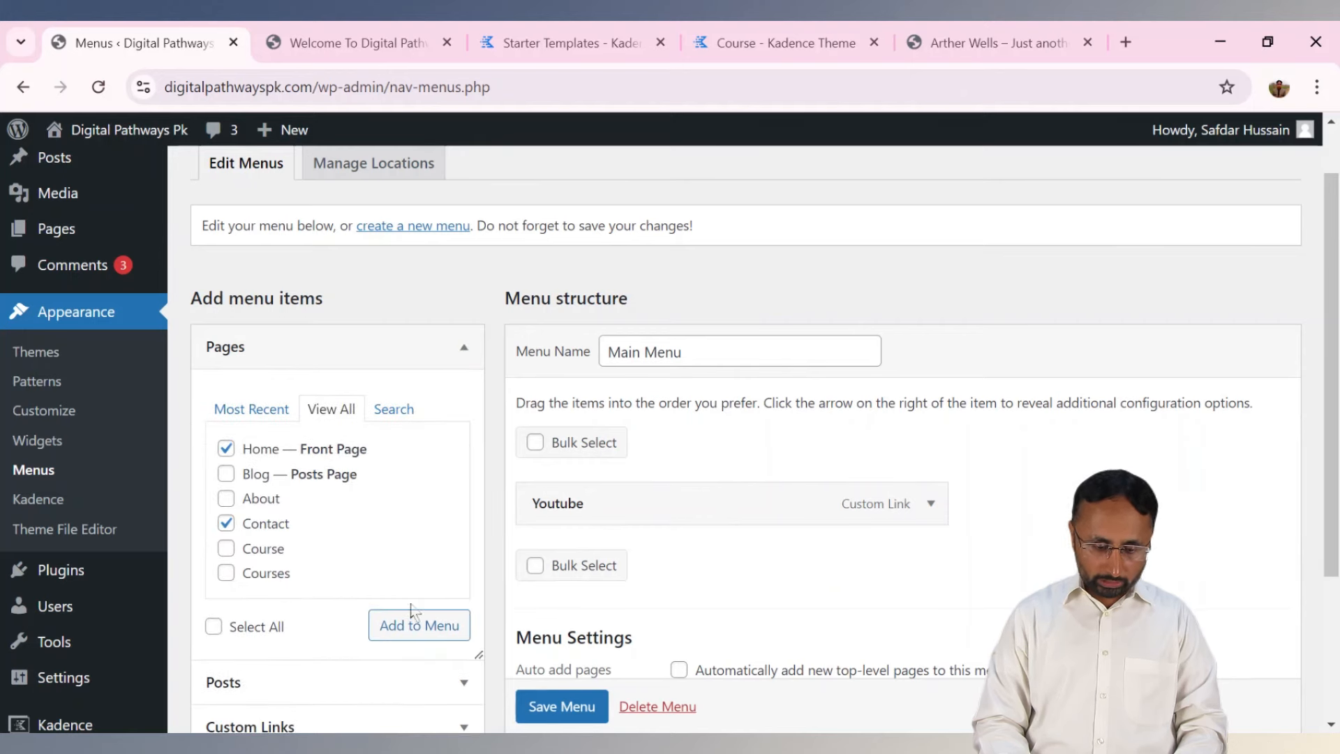
left_click(395, 628)
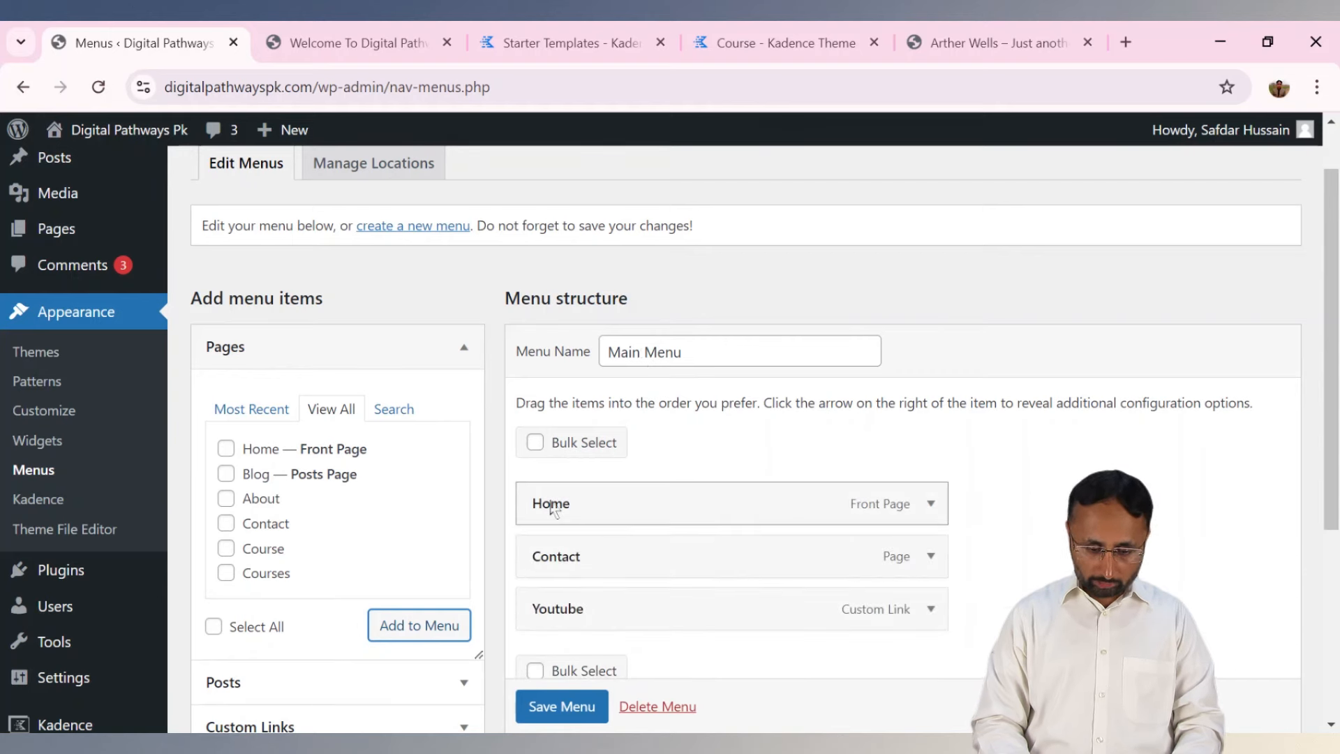
left_click_drag(551, 612, 547, 563)
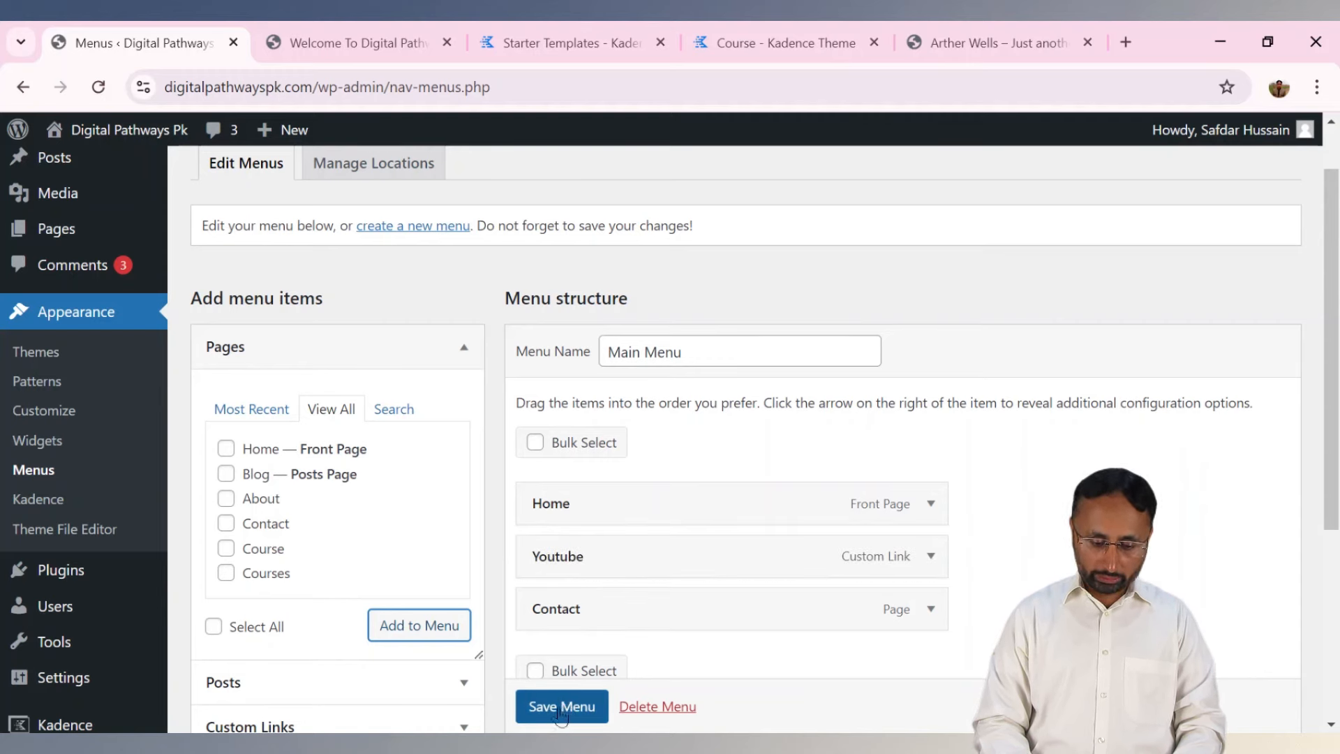
left_click(931, 614)
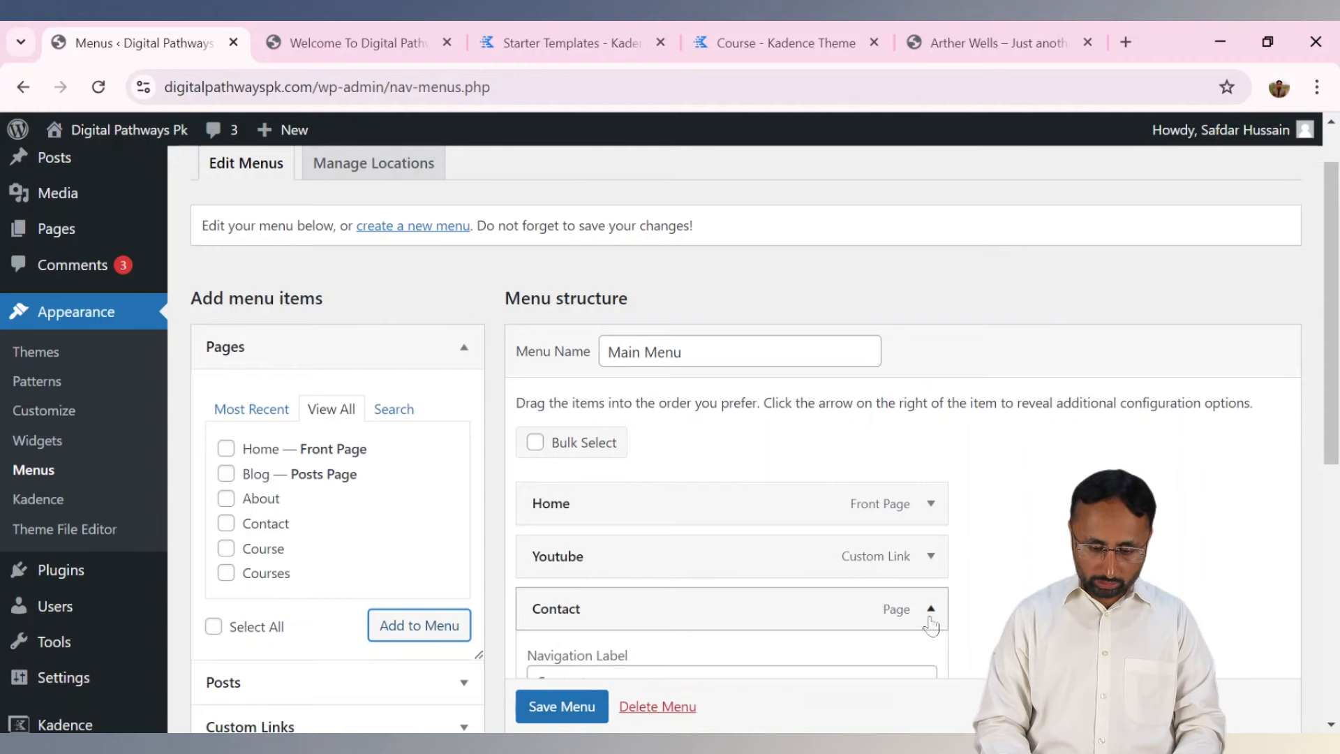
left_click(930, 612)
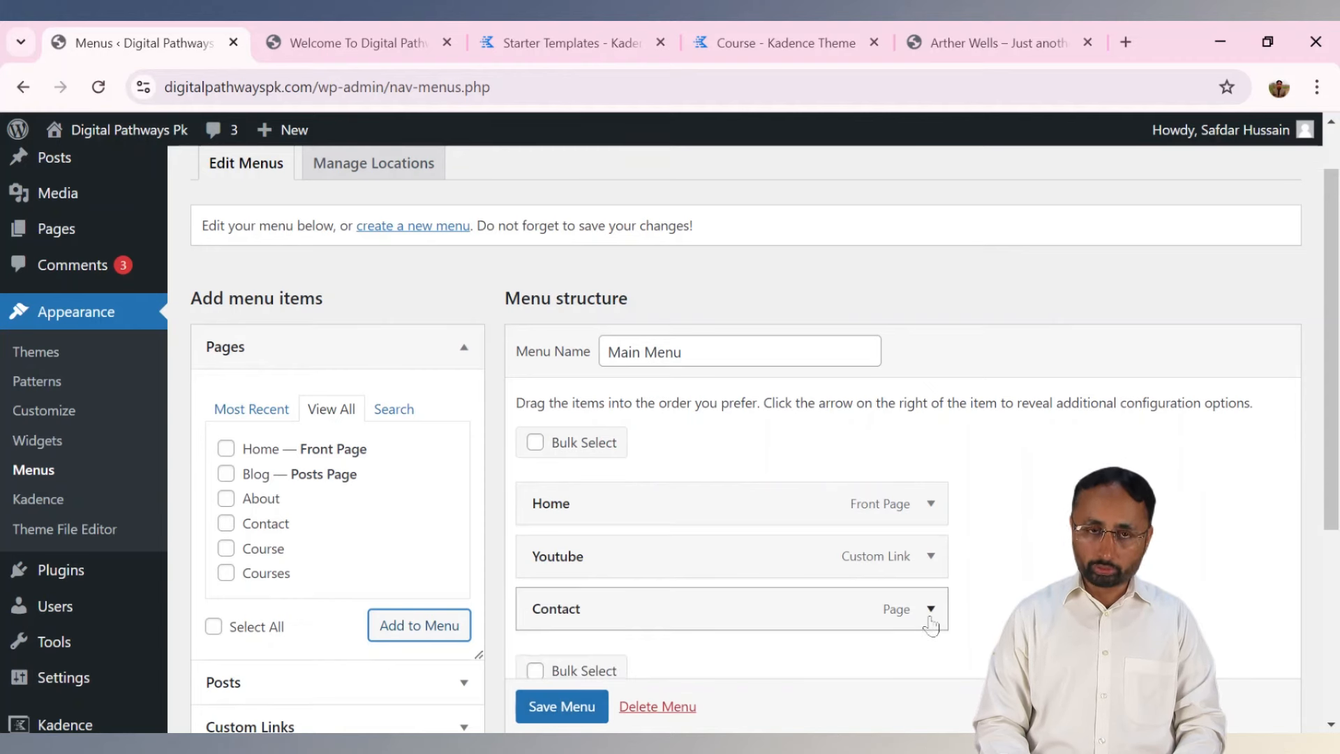
left_click(561, 706)
scroll(558, 712, "down", 1)
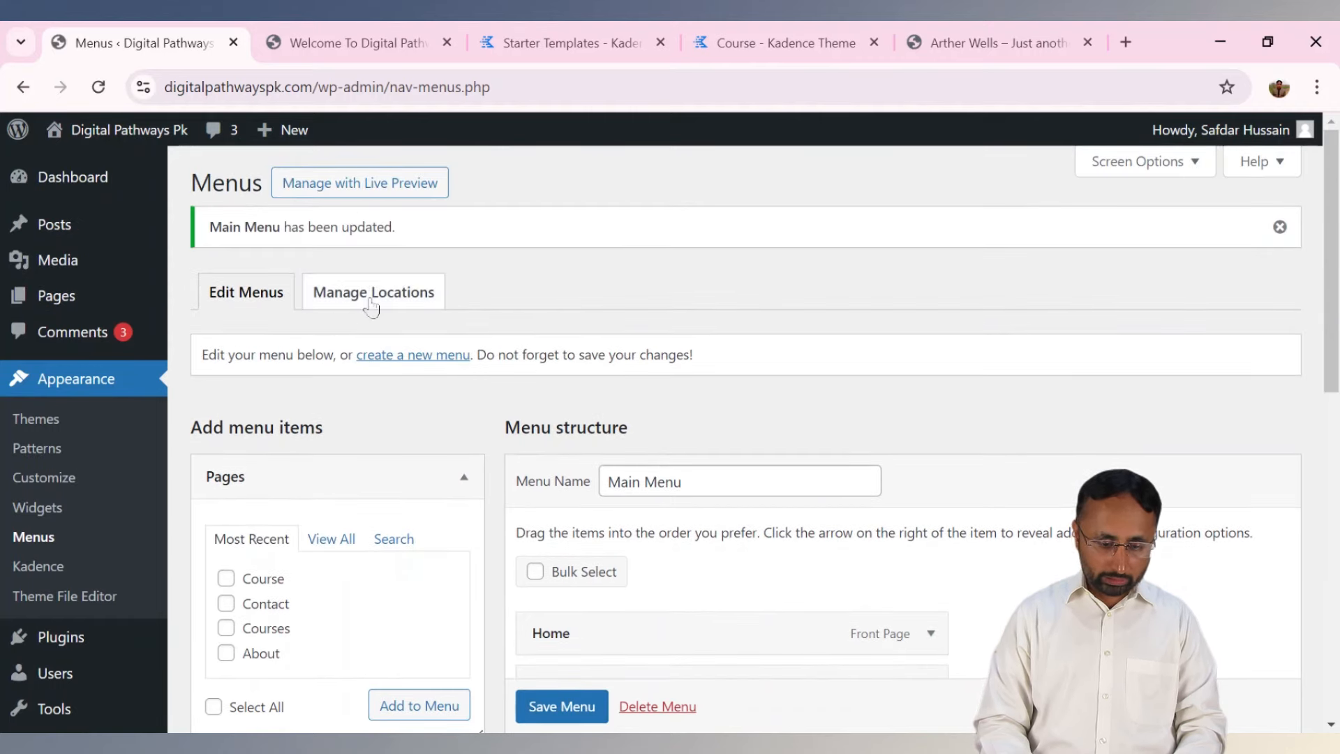
Create a new menu named 'Secondry' assigned to the Secondary location.
left_click(402, 357)
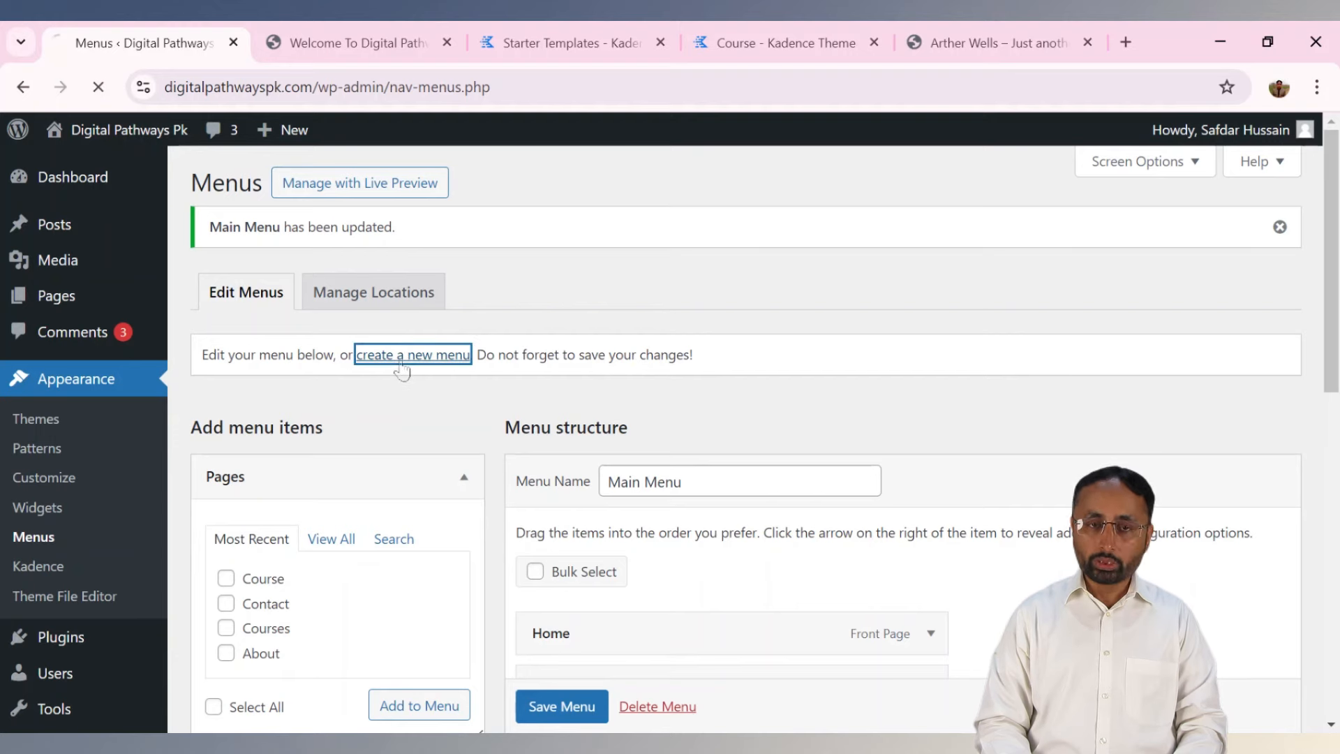
left_click(660, 418)
type("Se")
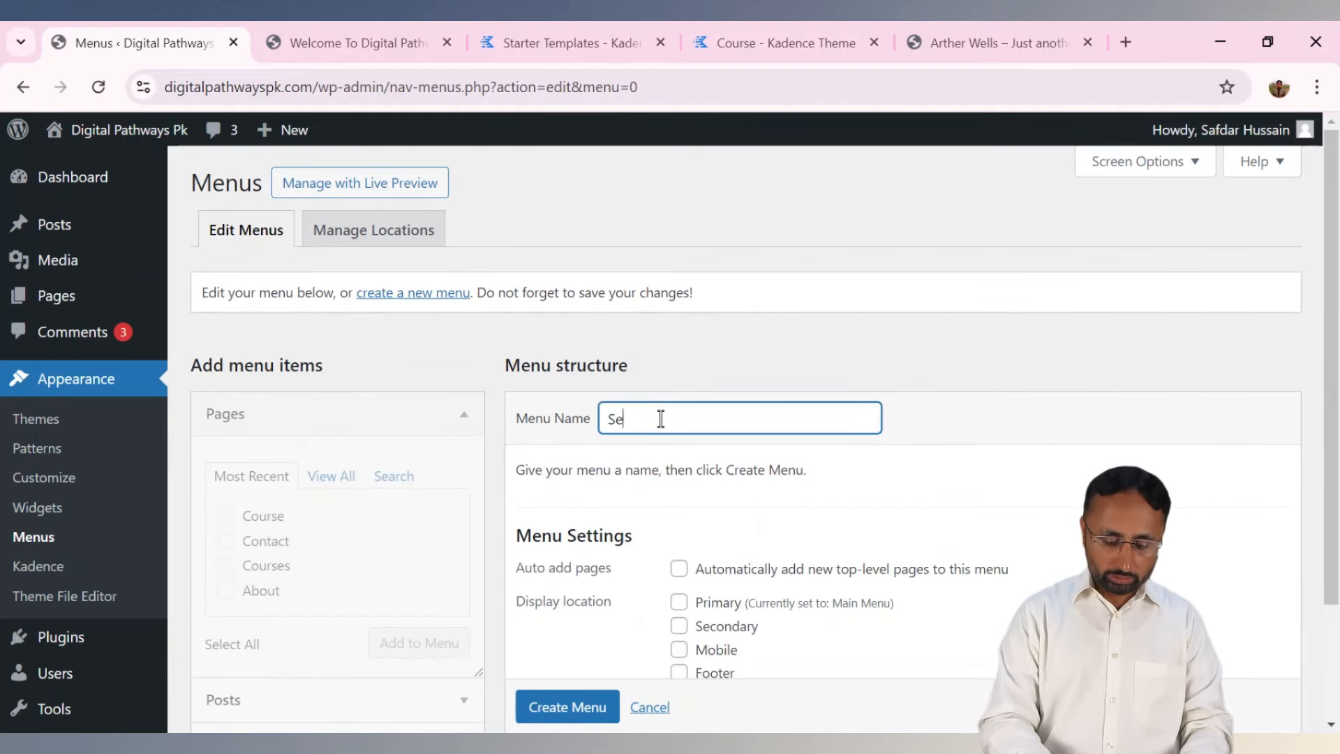
type("condry")
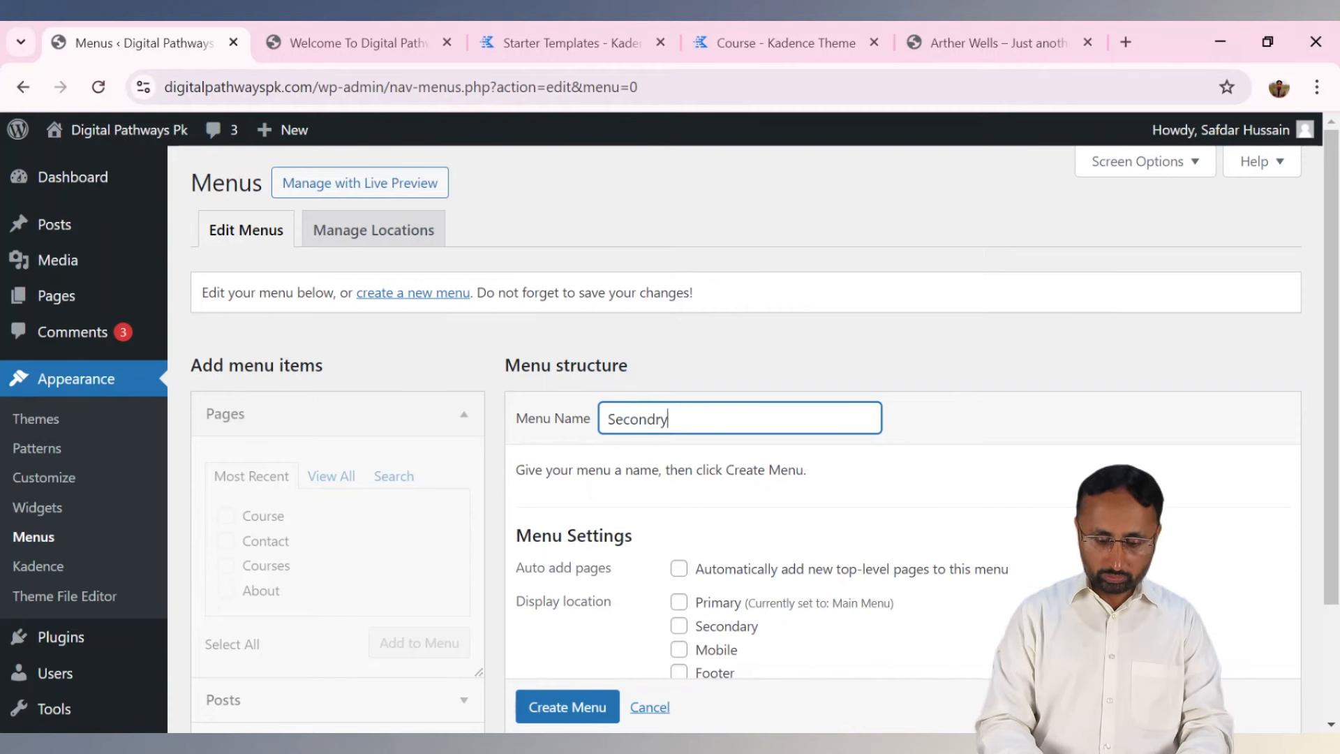
scroll(843, 528, "down", 1)
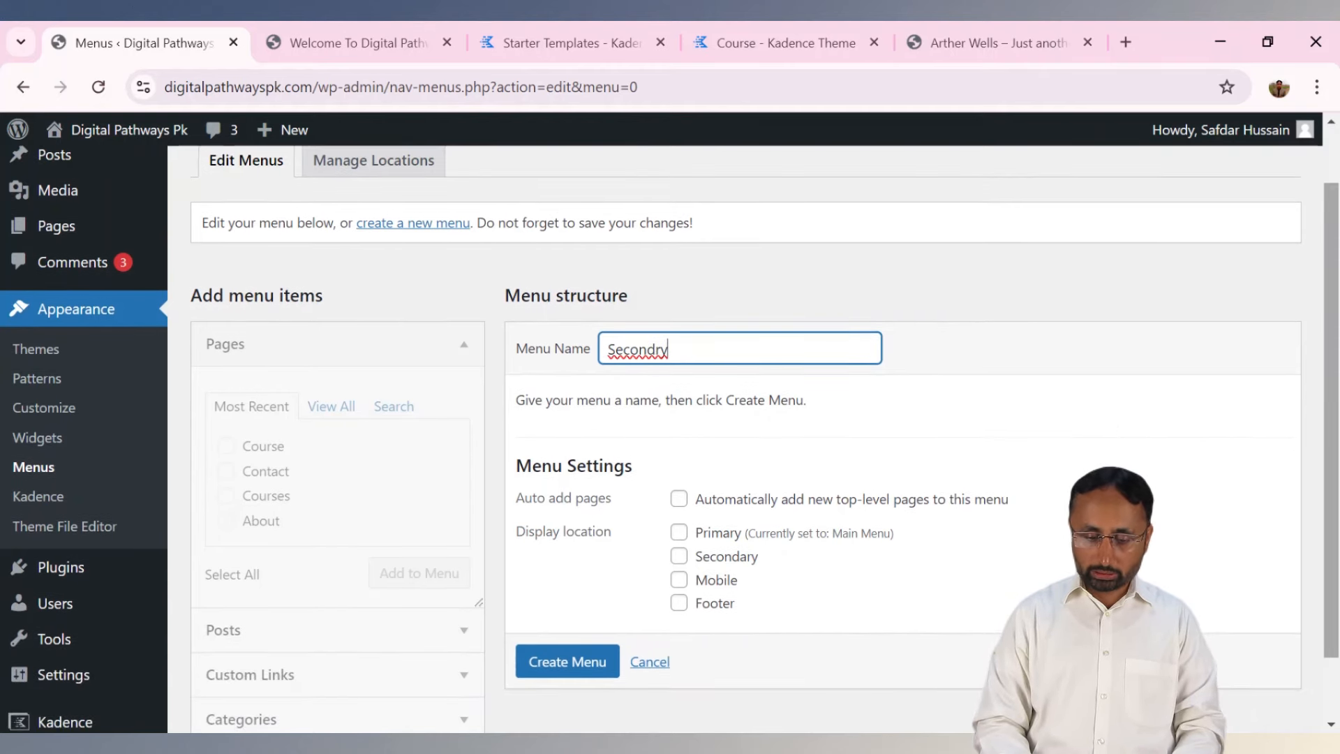
left_click(679, 557)
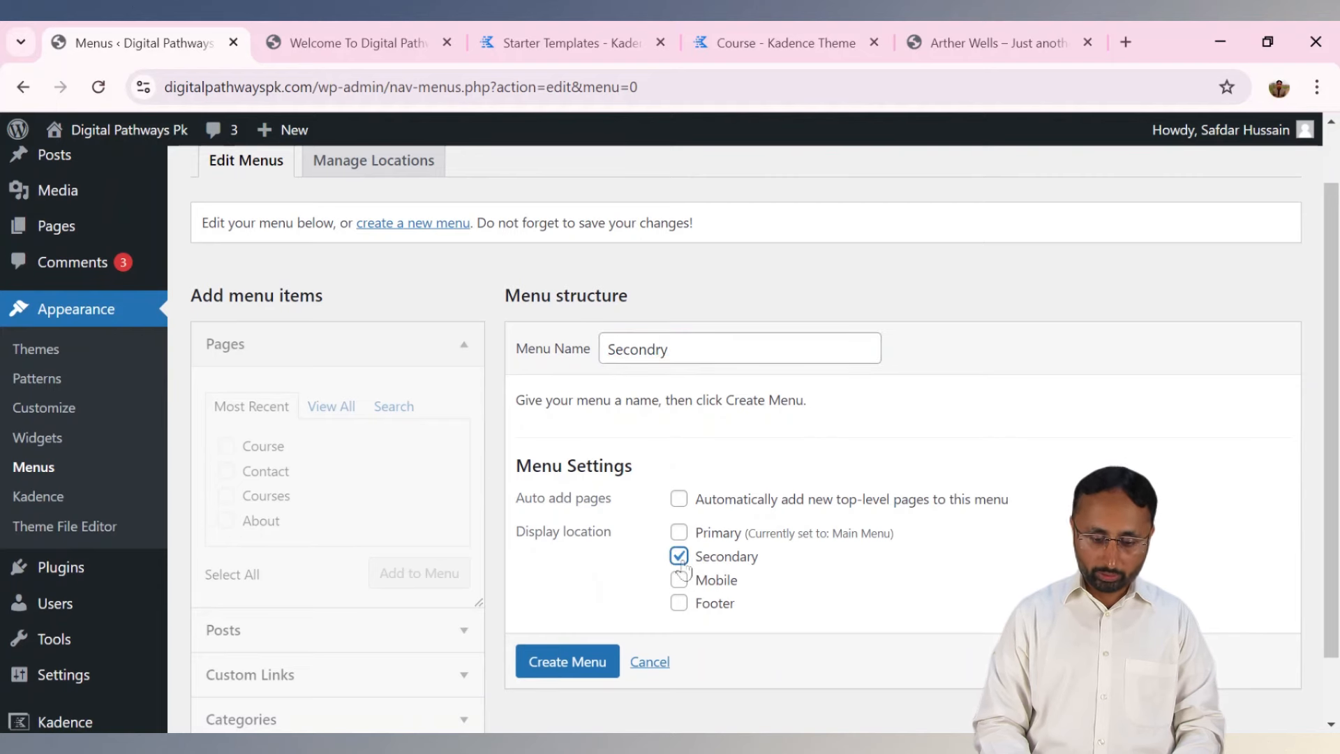
left_click(563, 670)
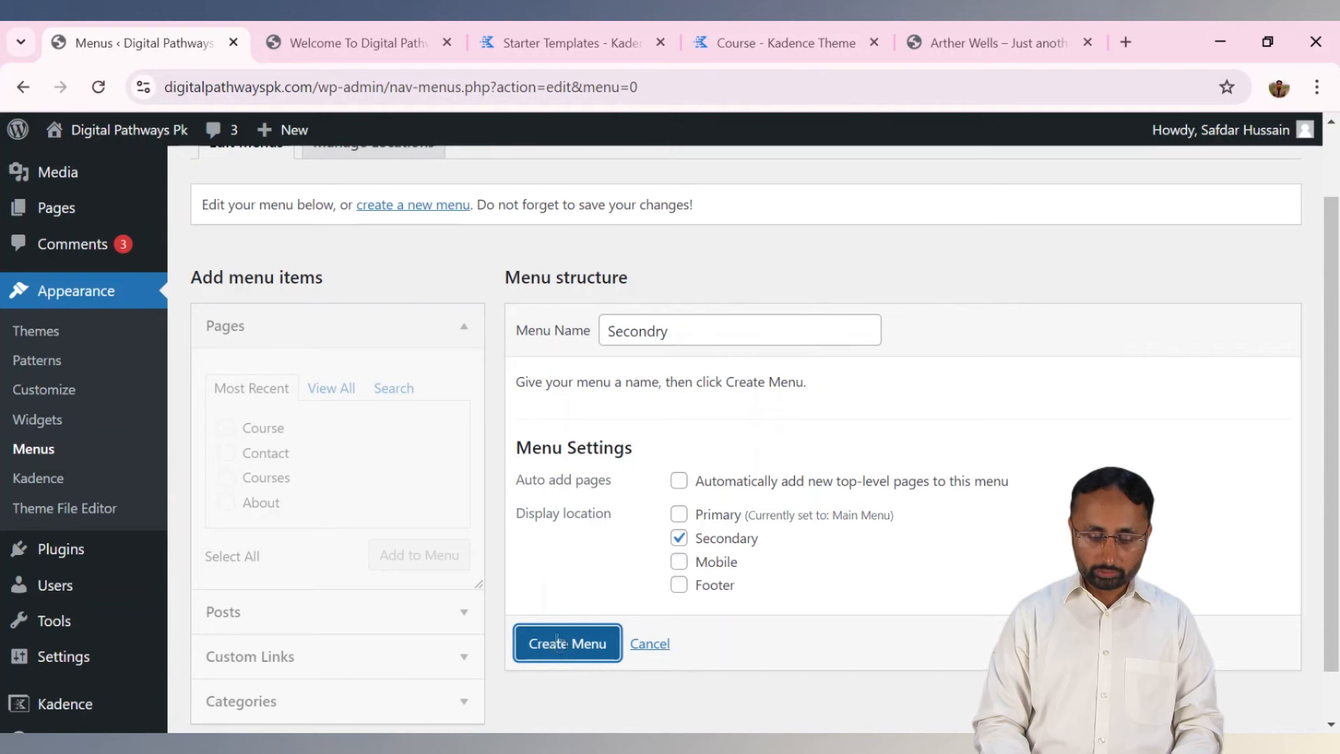
left_click(562, 645)
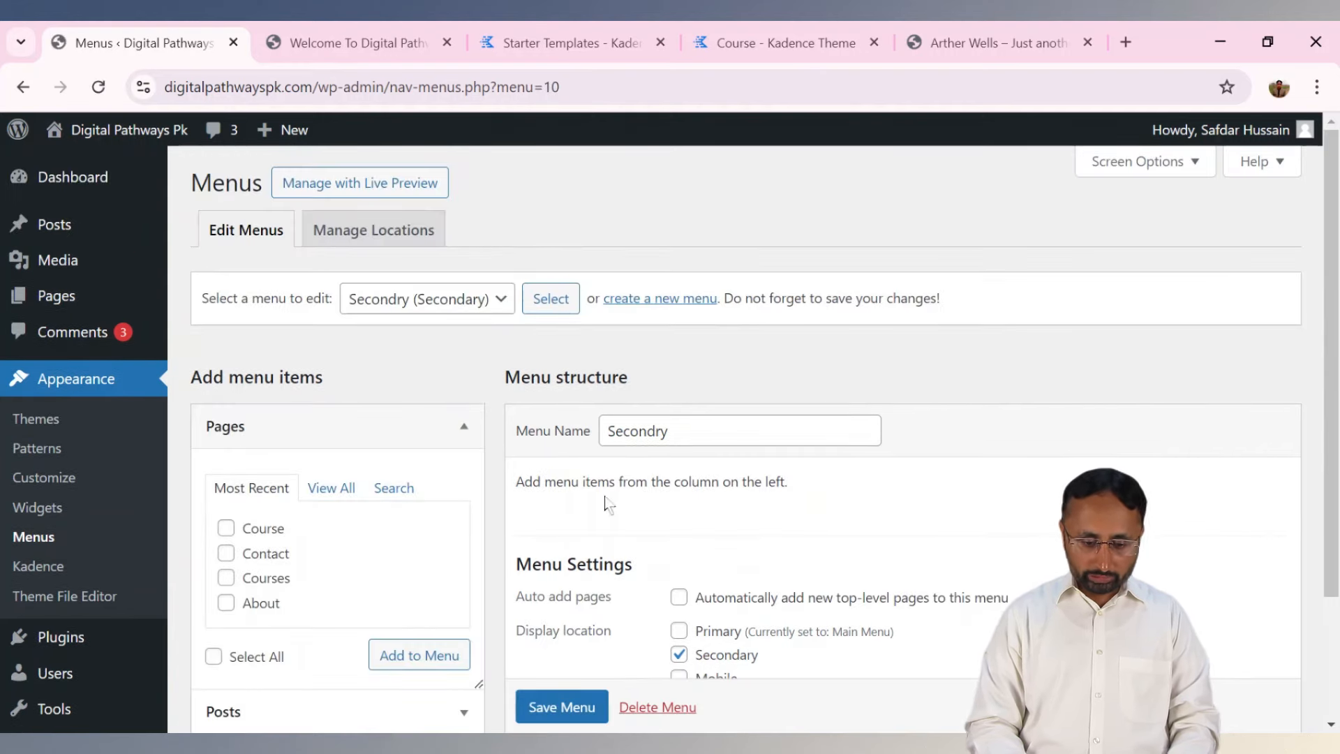
Add the Blog and About pages to Secondry, save it, and begin another new menu.
left_click(335, 491)
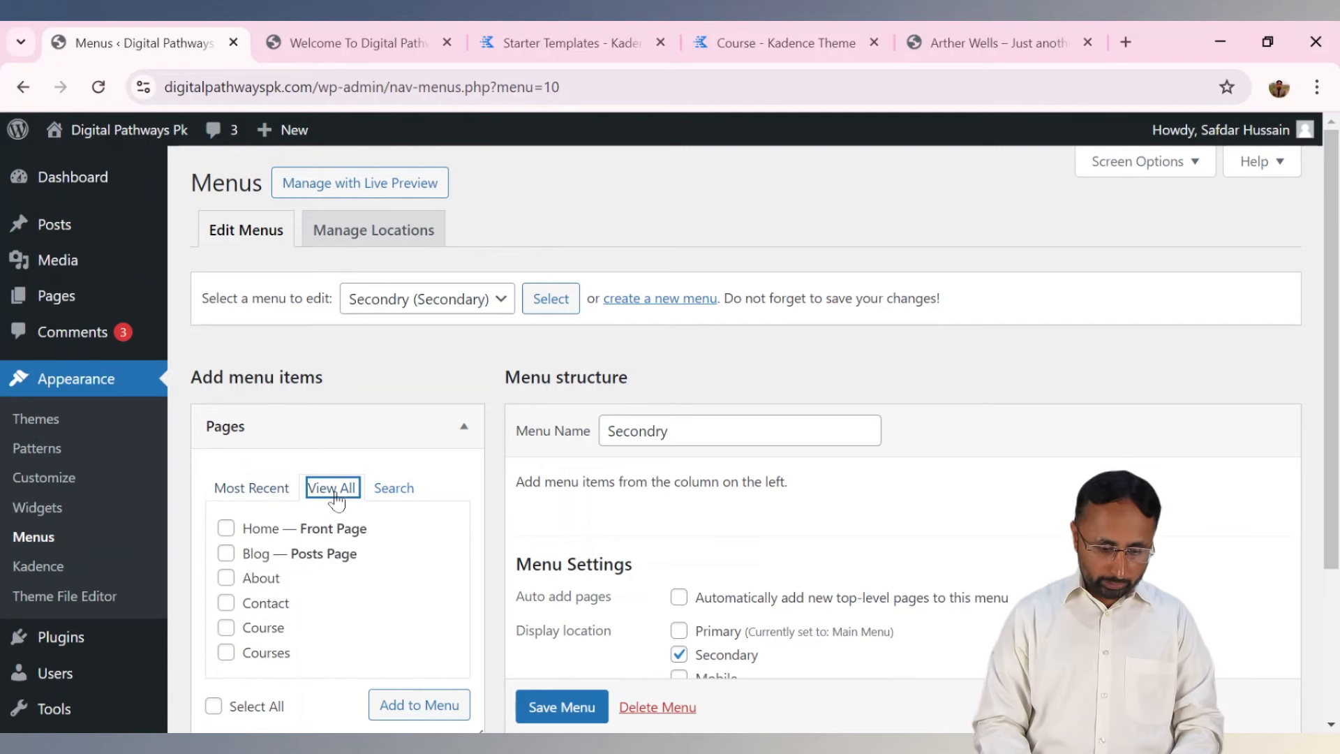
left_click(226, 578)
left_click(225, 553)
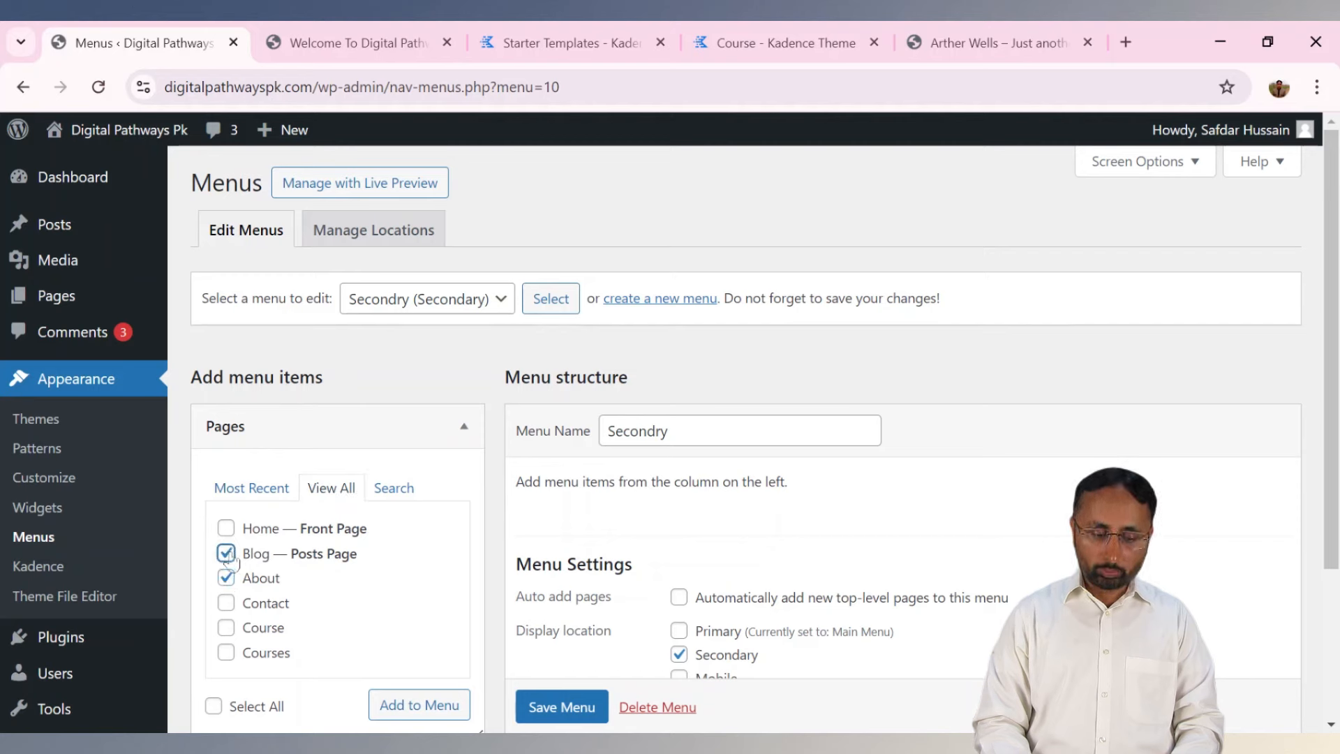
left_click(446, 711)
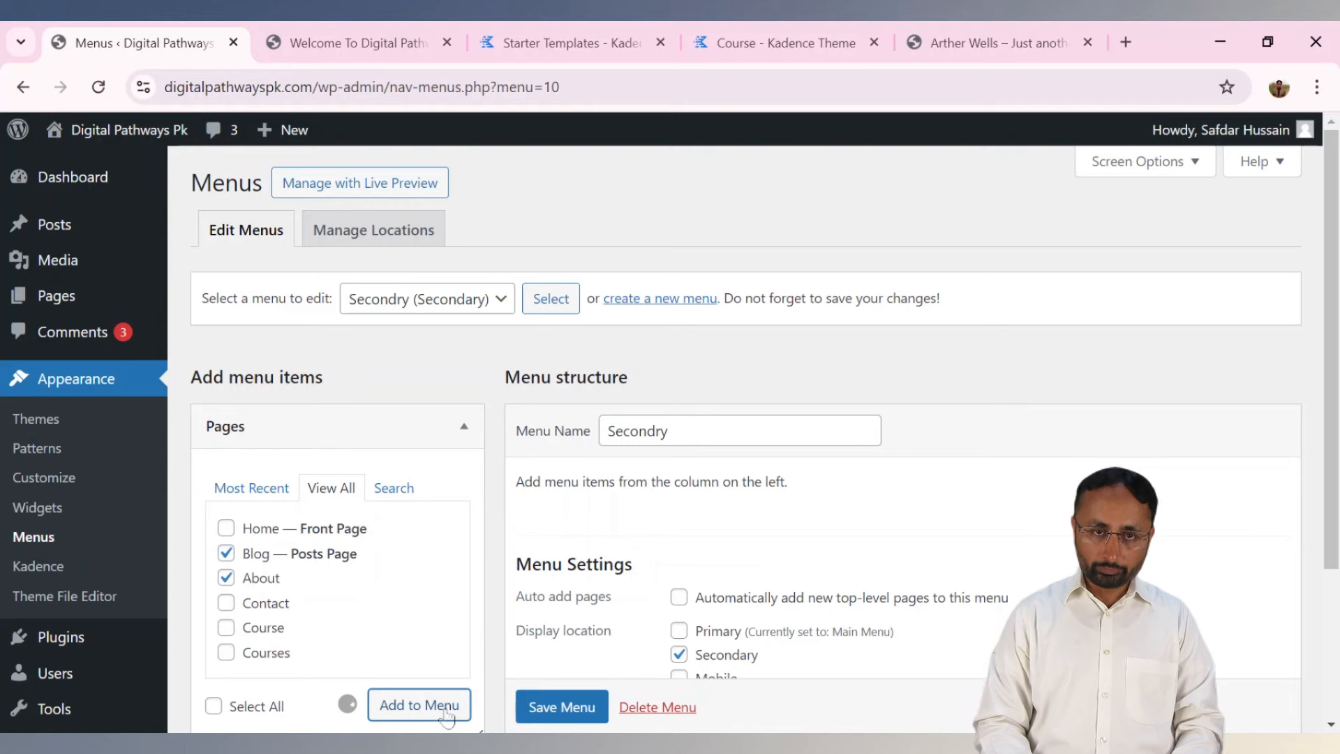
left_click(555, 711)
scroll(554, 716, "down", 1)
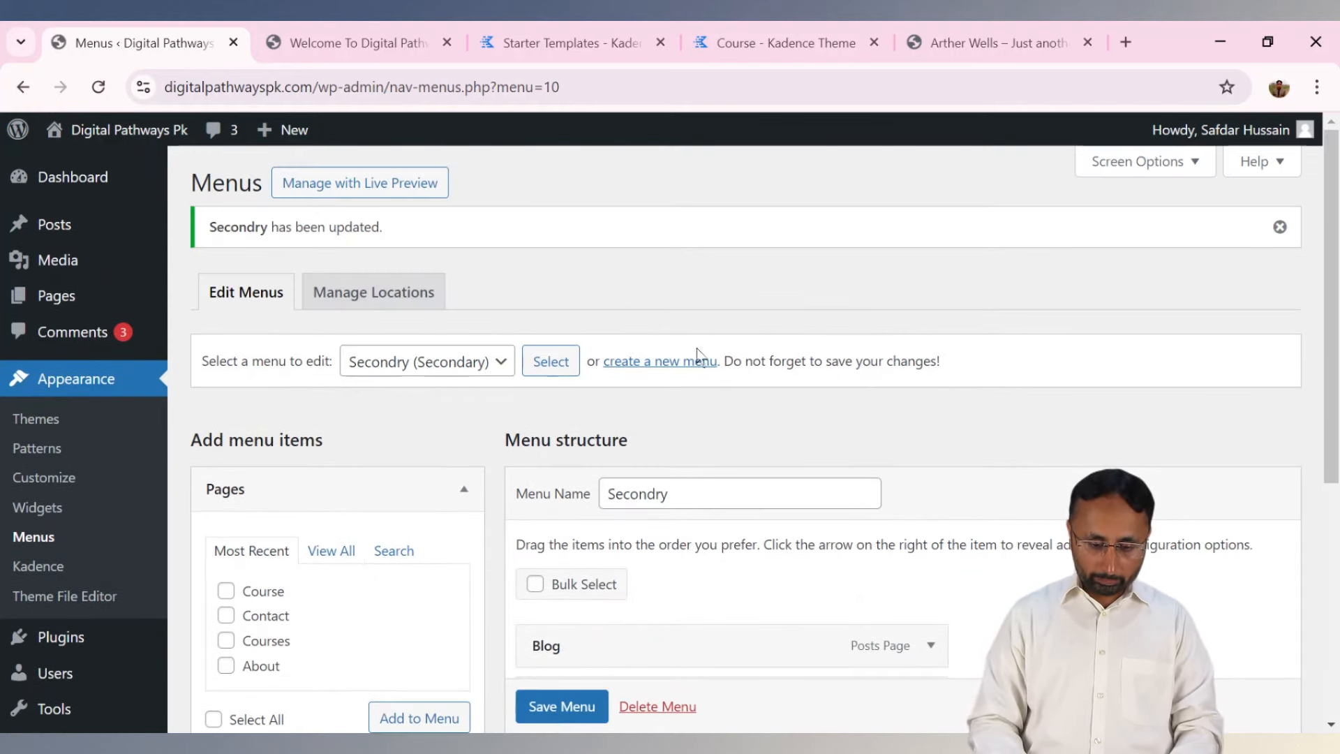
left_click(686, 365)
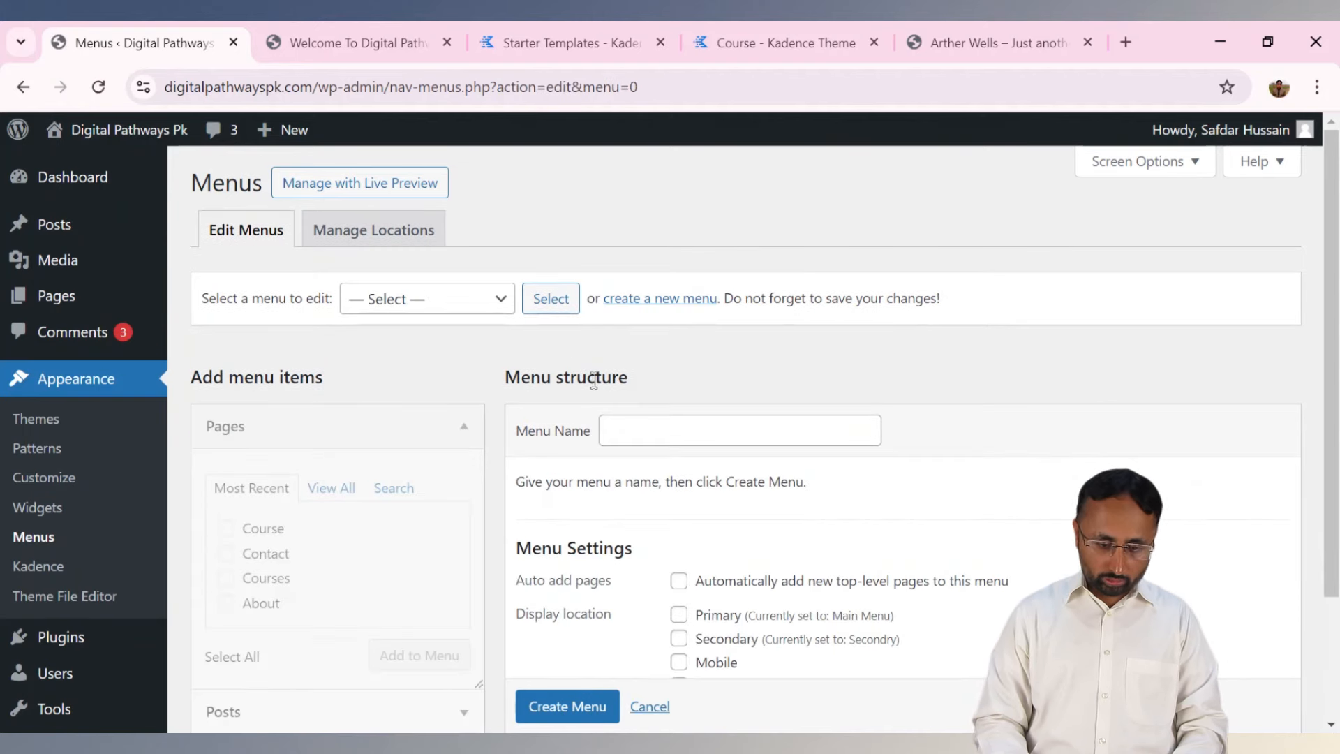
Create a menu named 'Footer menu' for the Mobile and Footer locations.
left_click(634, 427)
type("Fo")
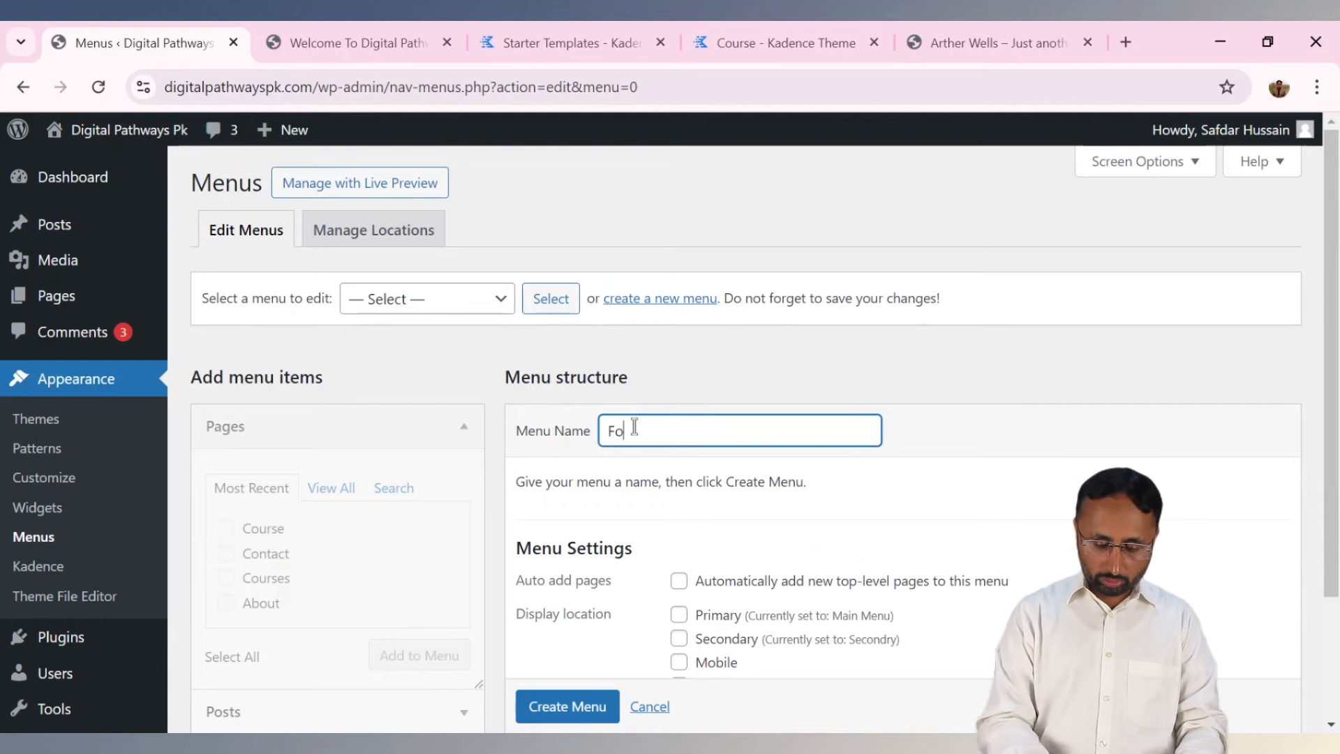
type("oter men")
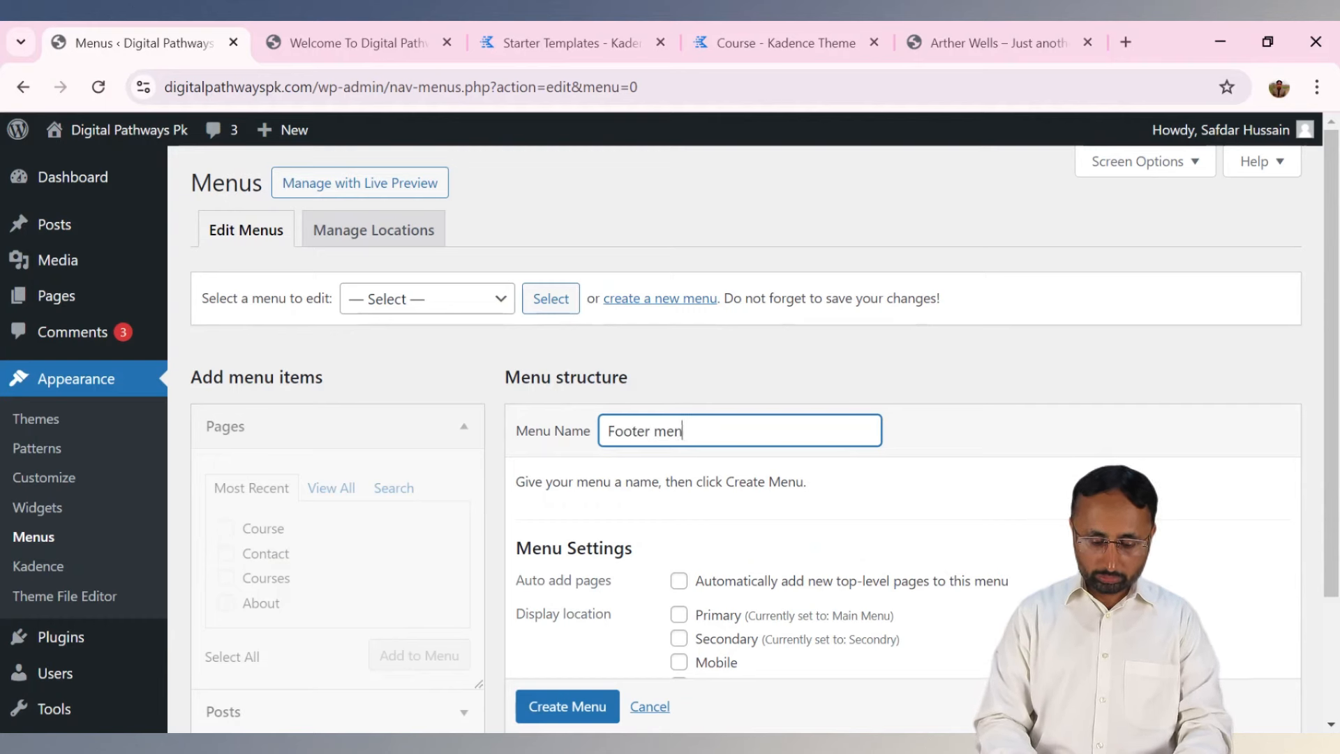
type("u")
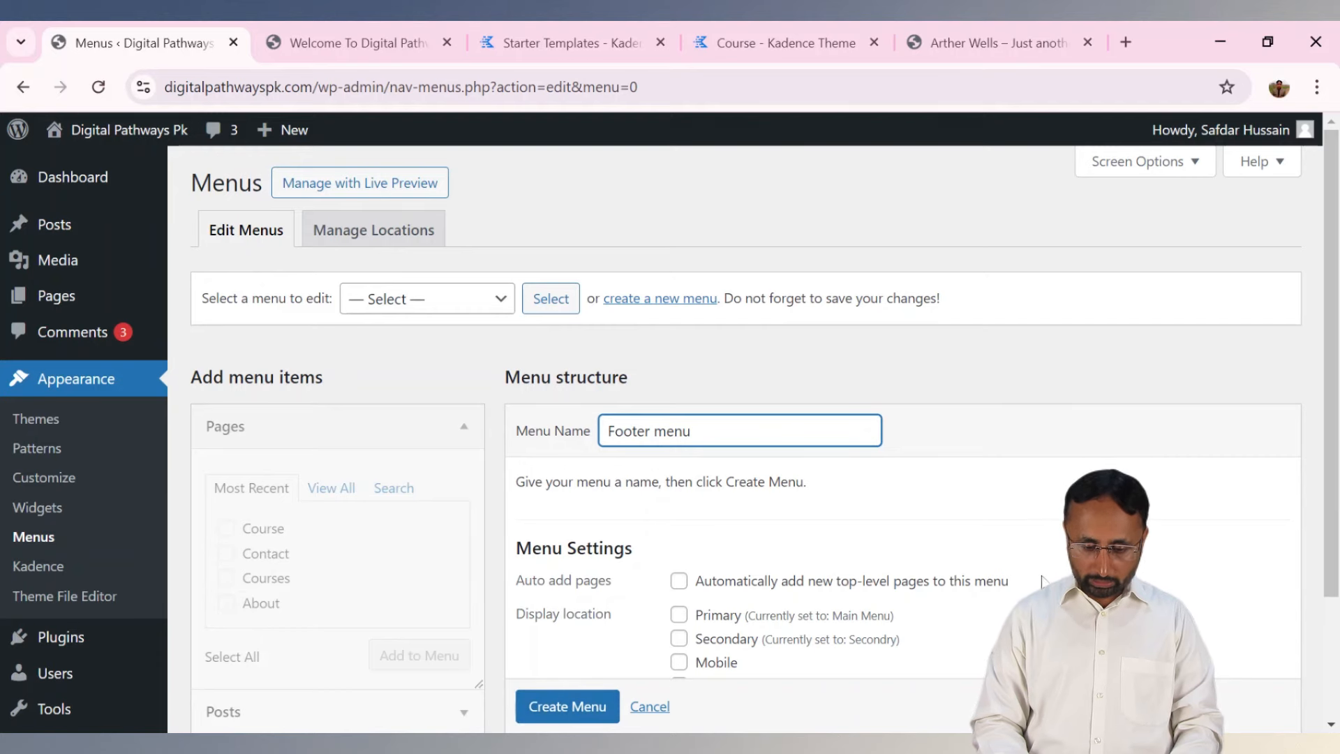
left_click_drag(1331, 450, 1333, 486)
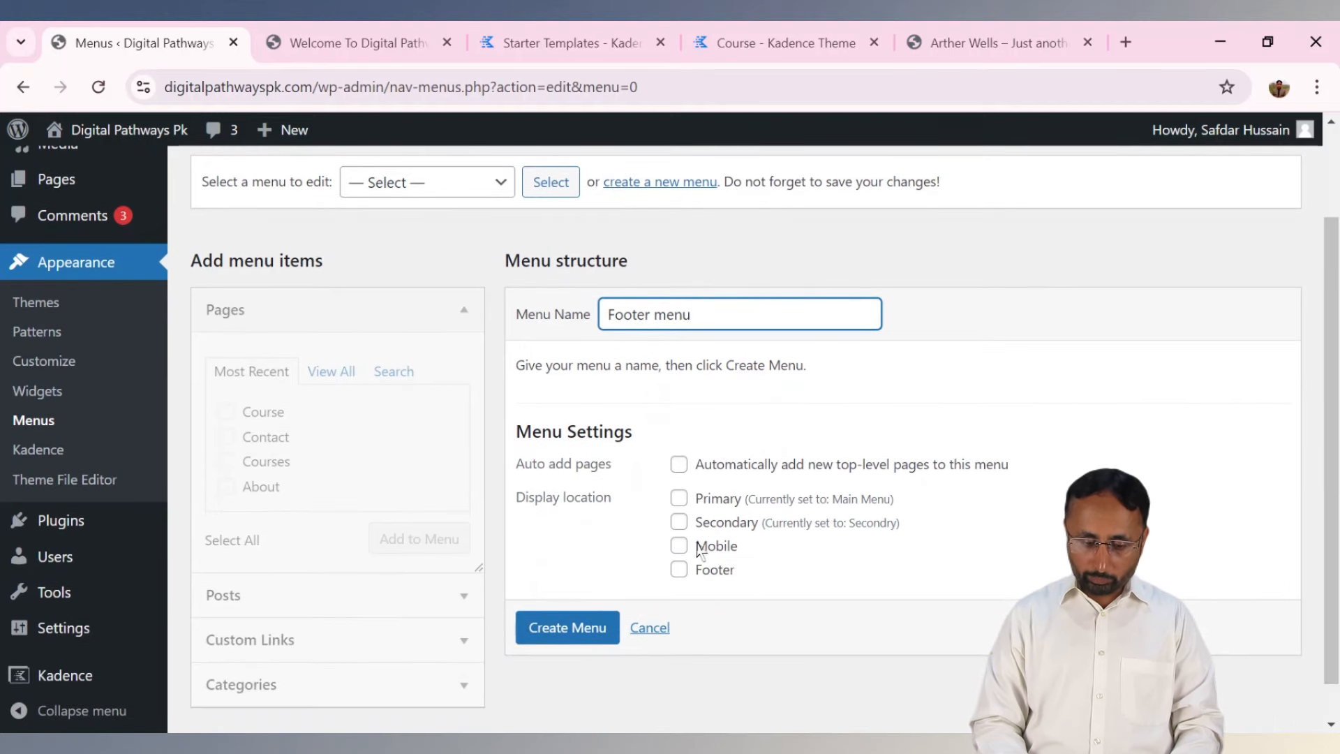
left_click(679, 545)
left_click(679, 569)
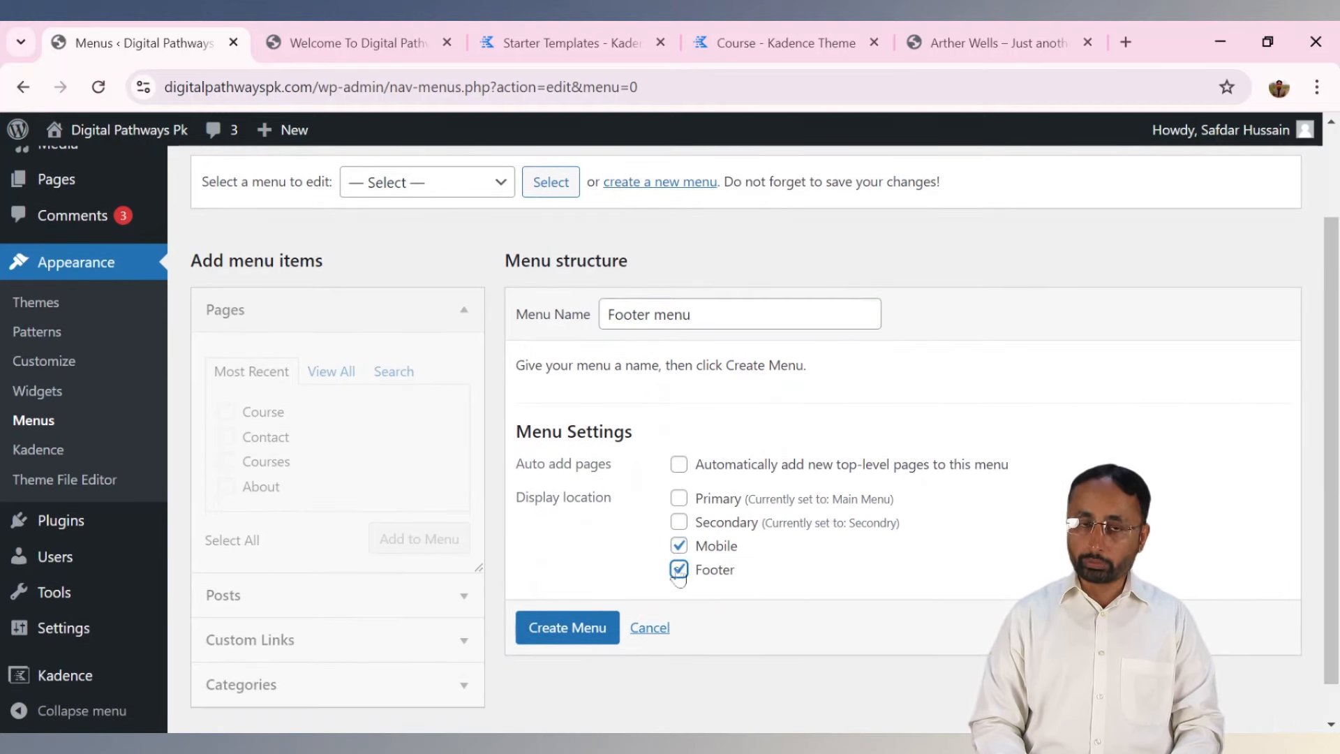
left_click(575, 637)
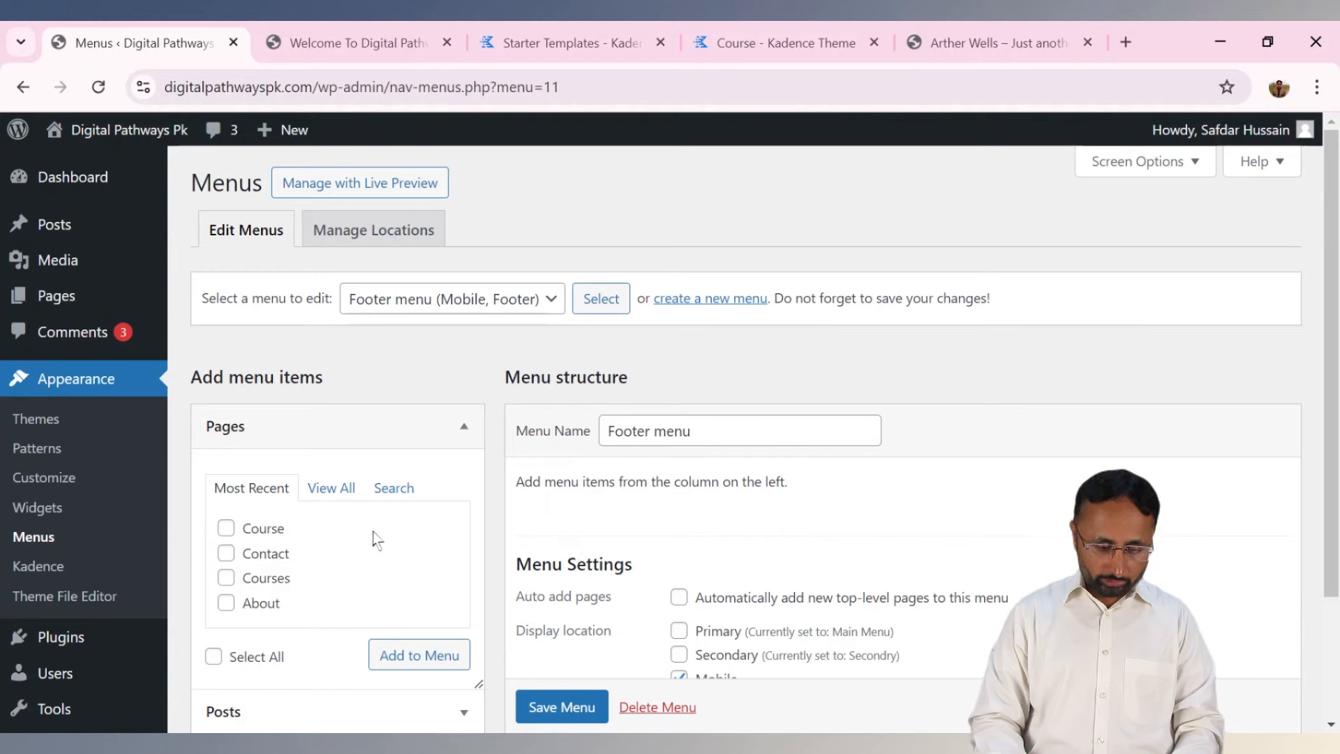
Add the Home, About, Contact and Blog pages to the Footer menu.
left_click(347, 497)
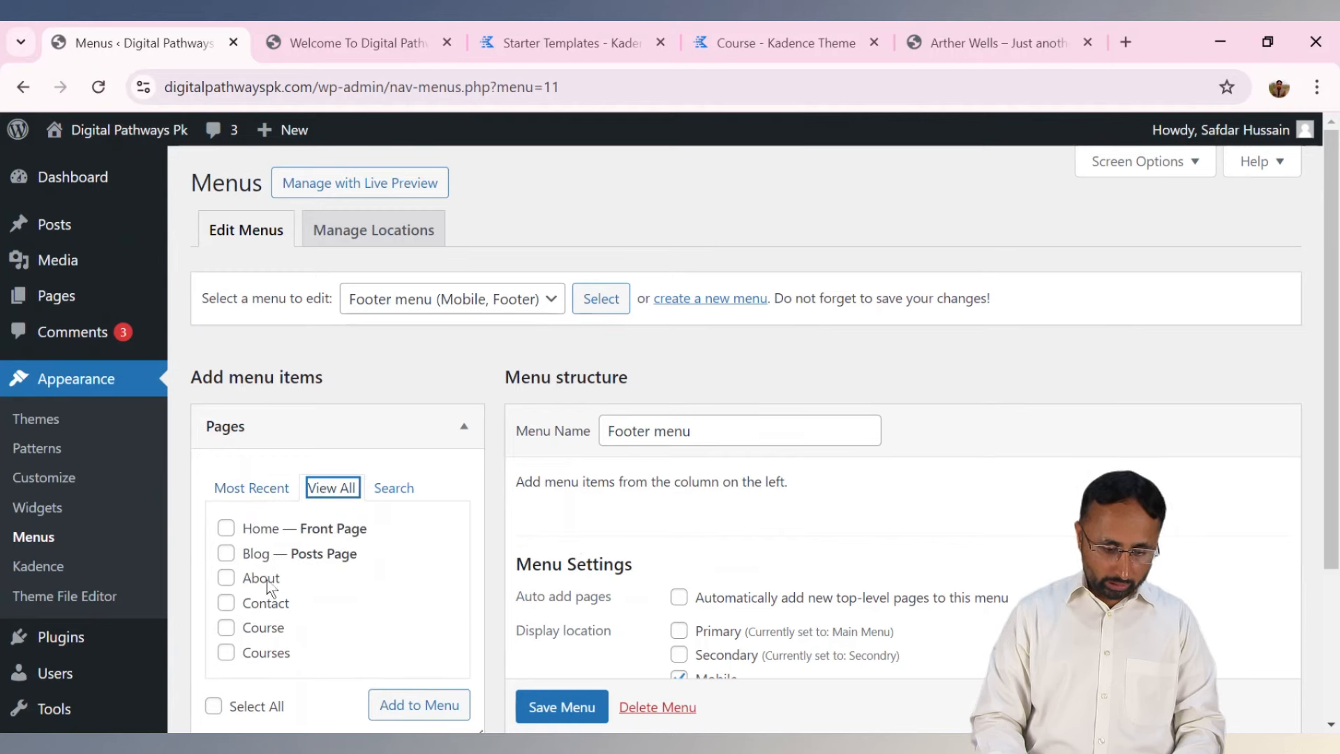
left_click(225, 529)
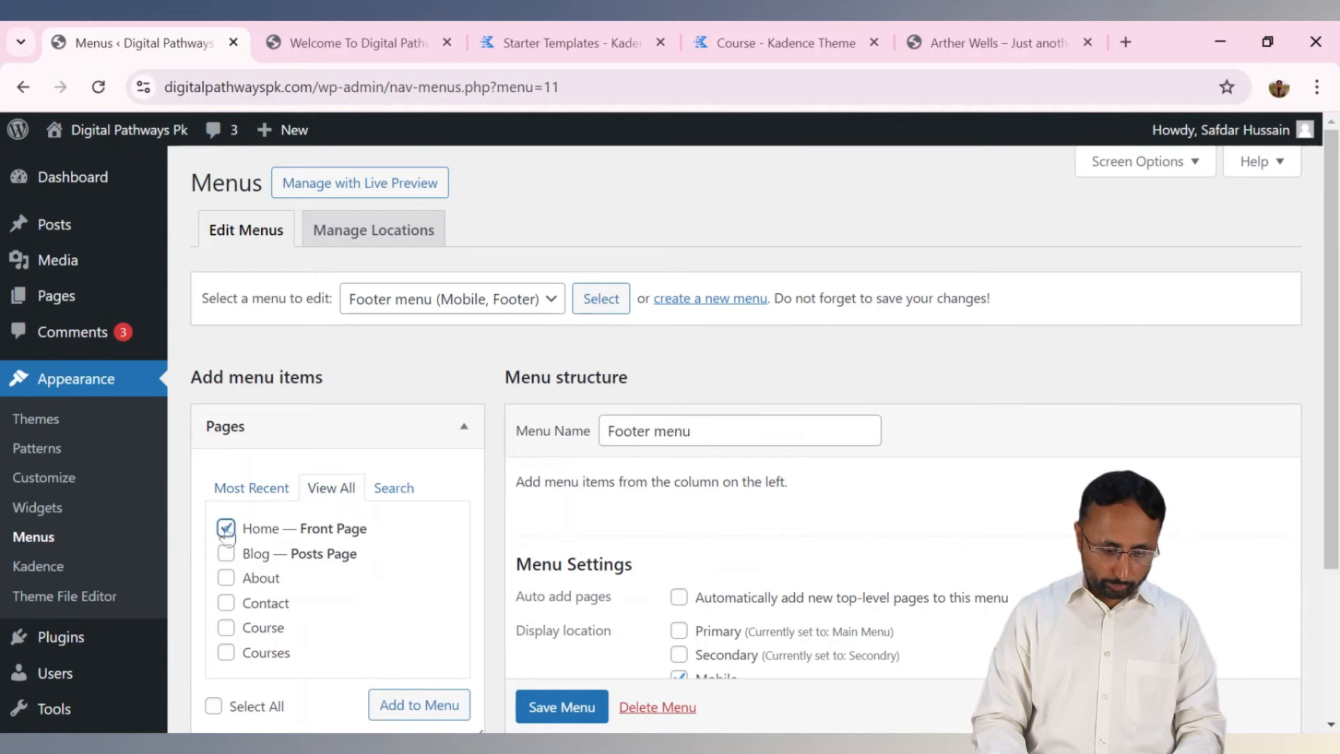
left_click(226, 579)
left_click(225, 603)
left_click(226, 558)
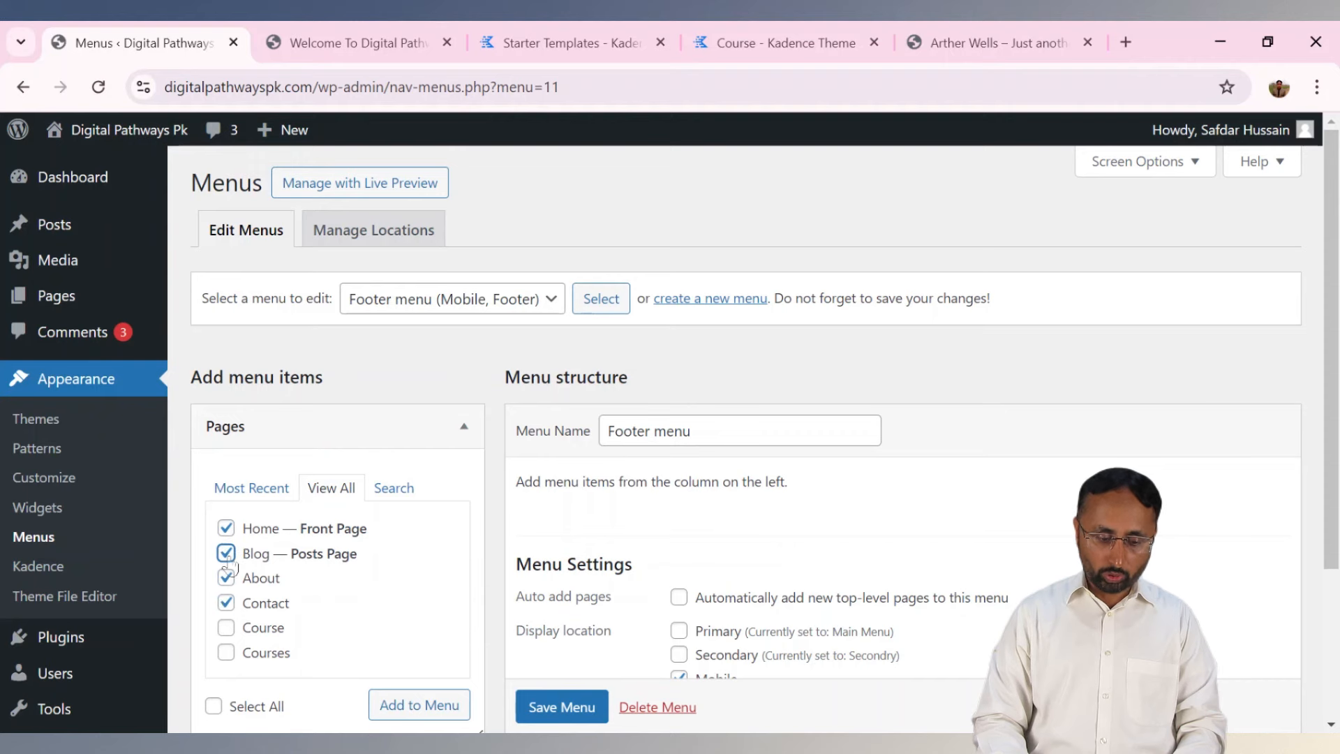
left_click(421, 718)
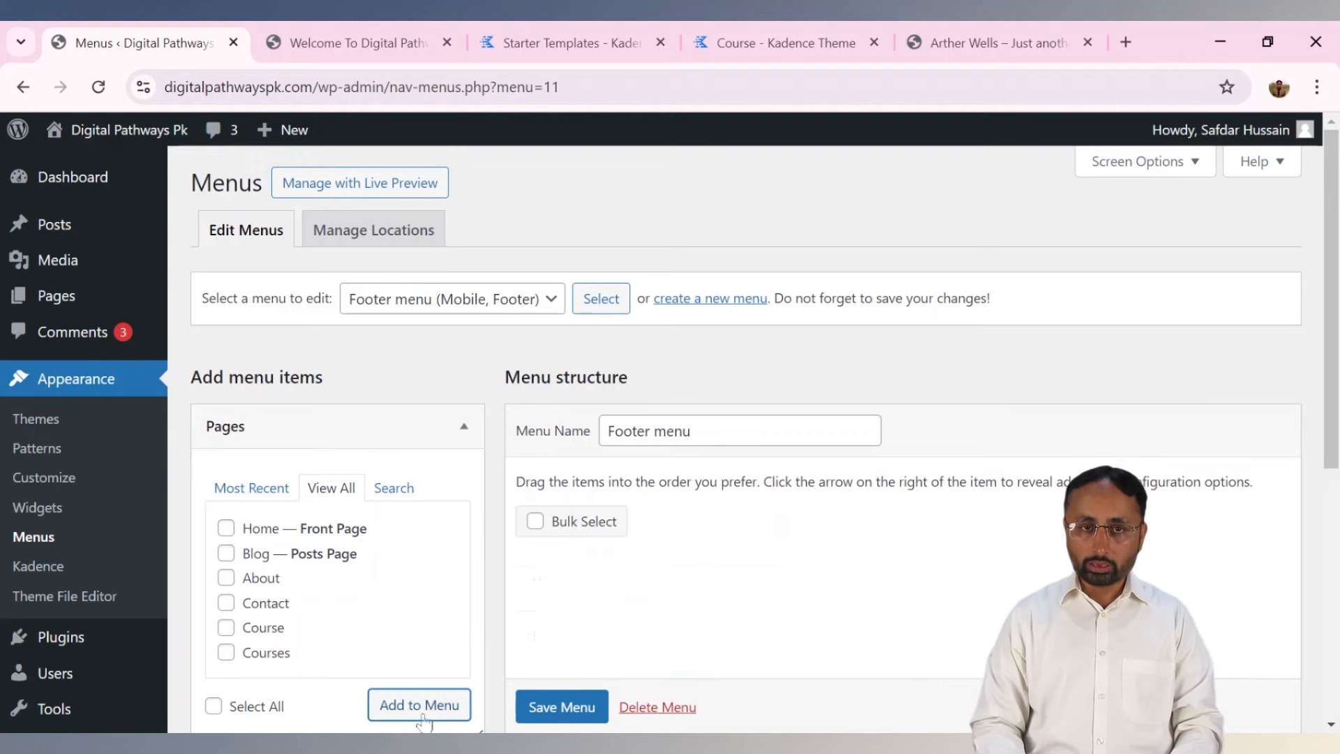
Drag Blog to the end after Contact and save the Footer menu.
scroll(423, 722, "down", 1)
scroll(747, 447, "down", 3)
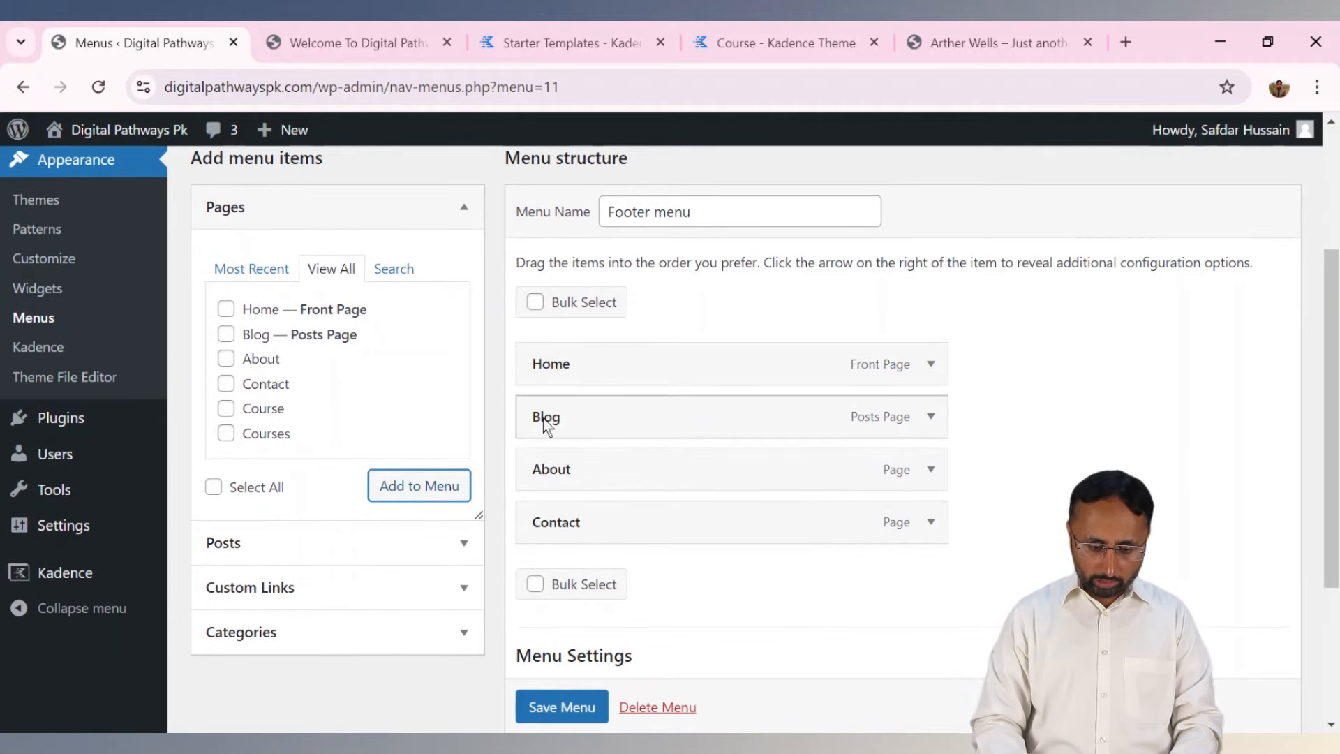
left_click_drag(544, 420, 546, 528)
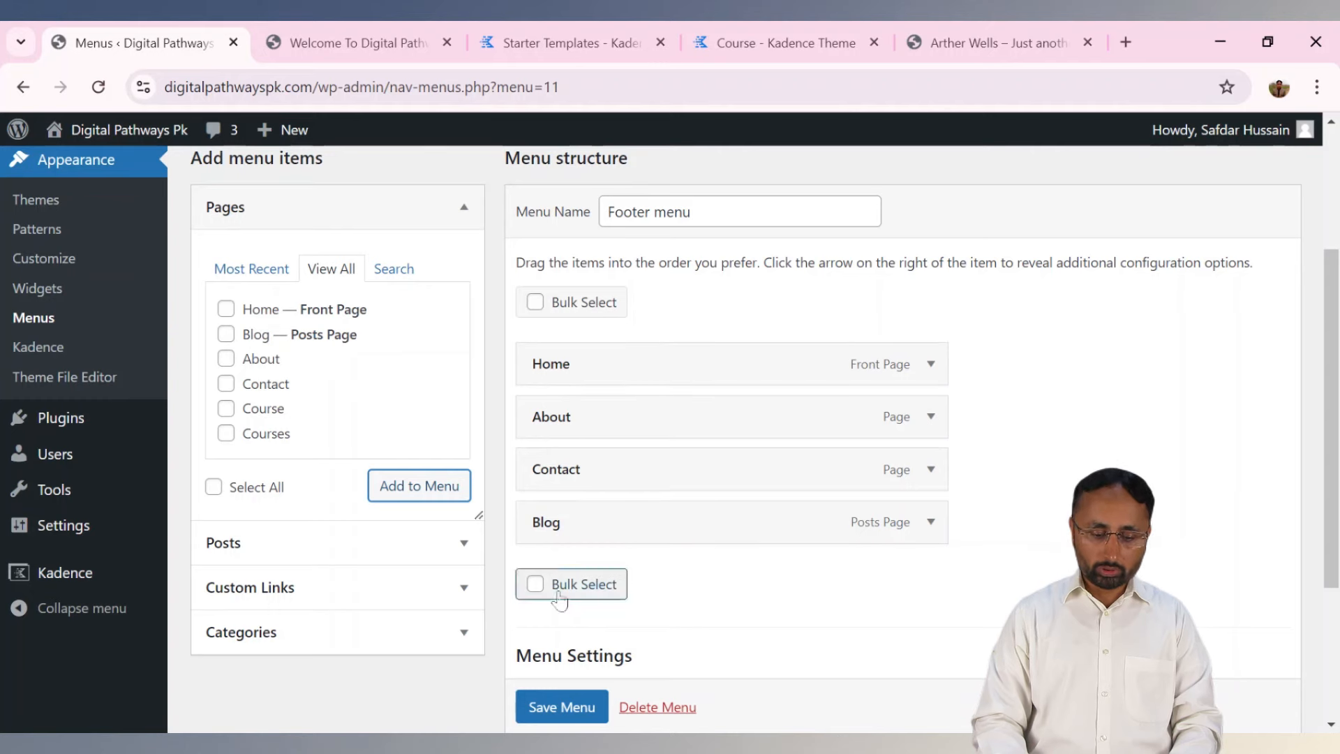
left_click(558, 707)
scroll(559, 722, "down", 1)
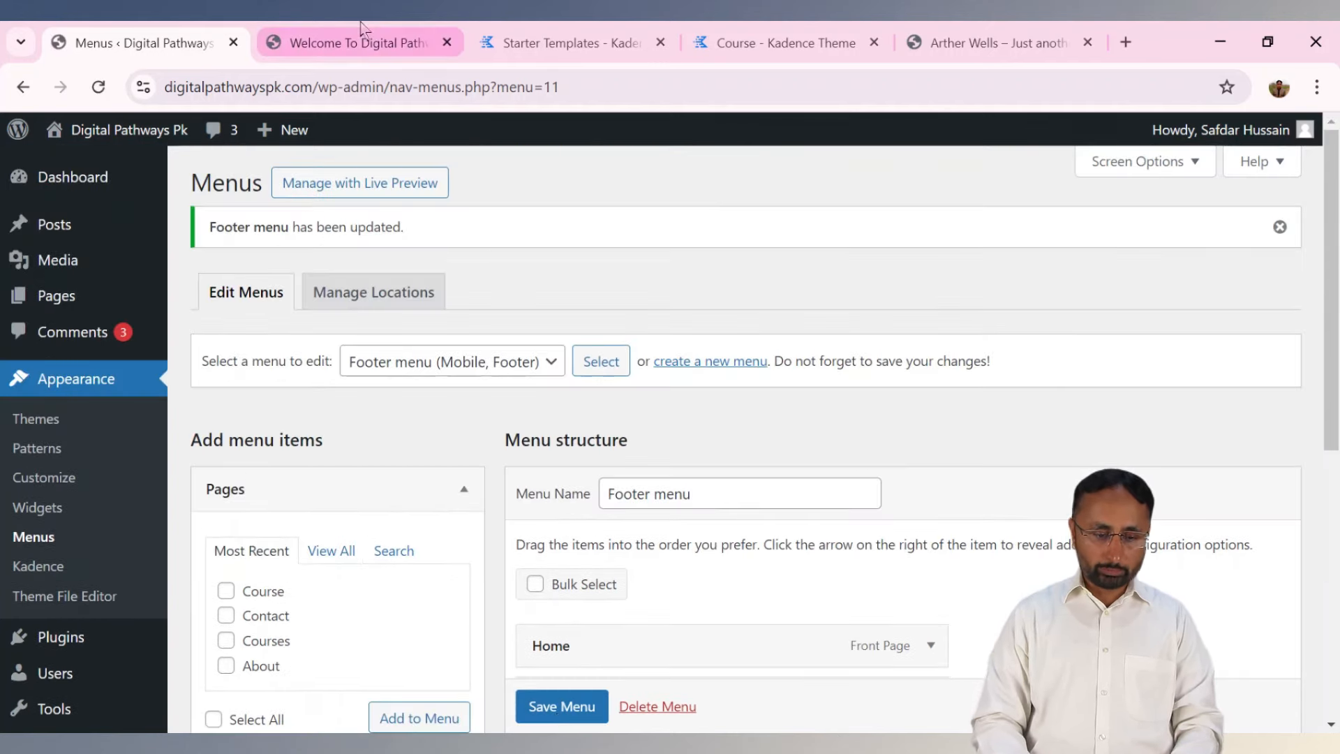
left_click(361, 29)
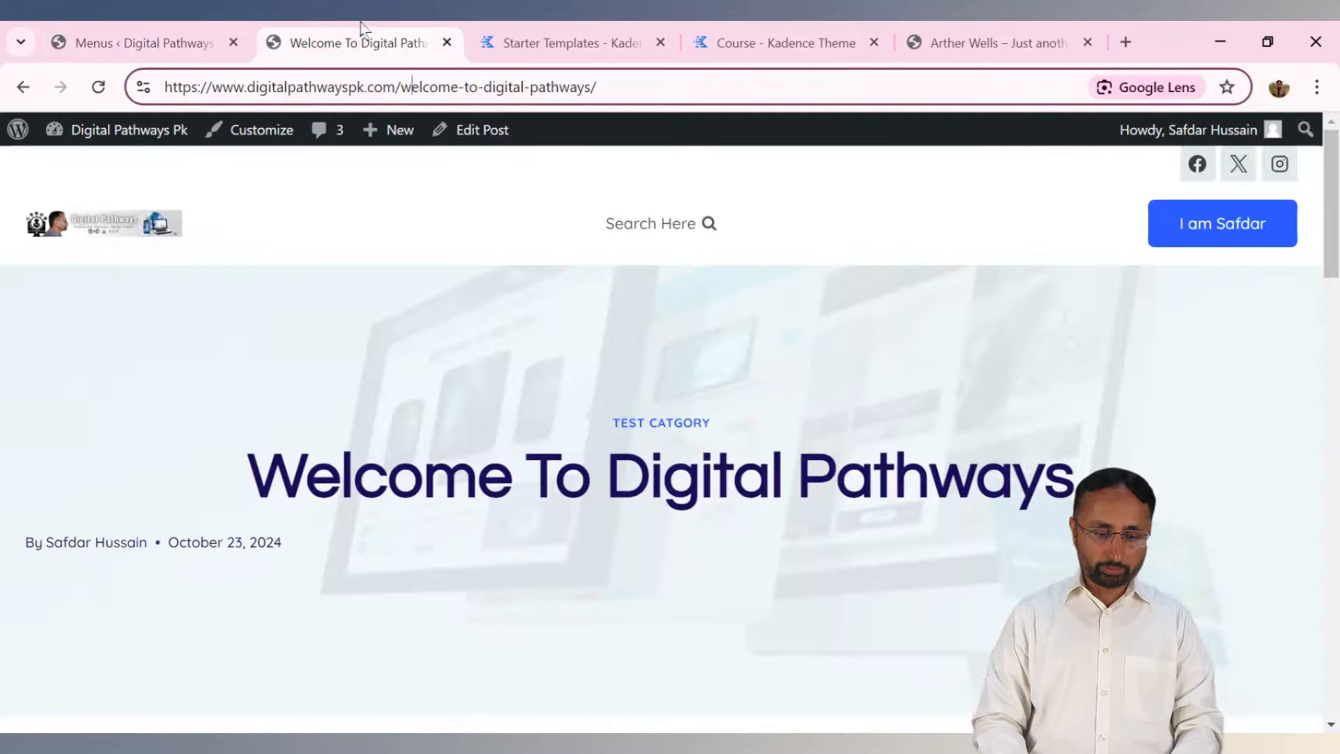
Reload the live post and scroll down to check the header and footer menus.
left_click(113, 87)
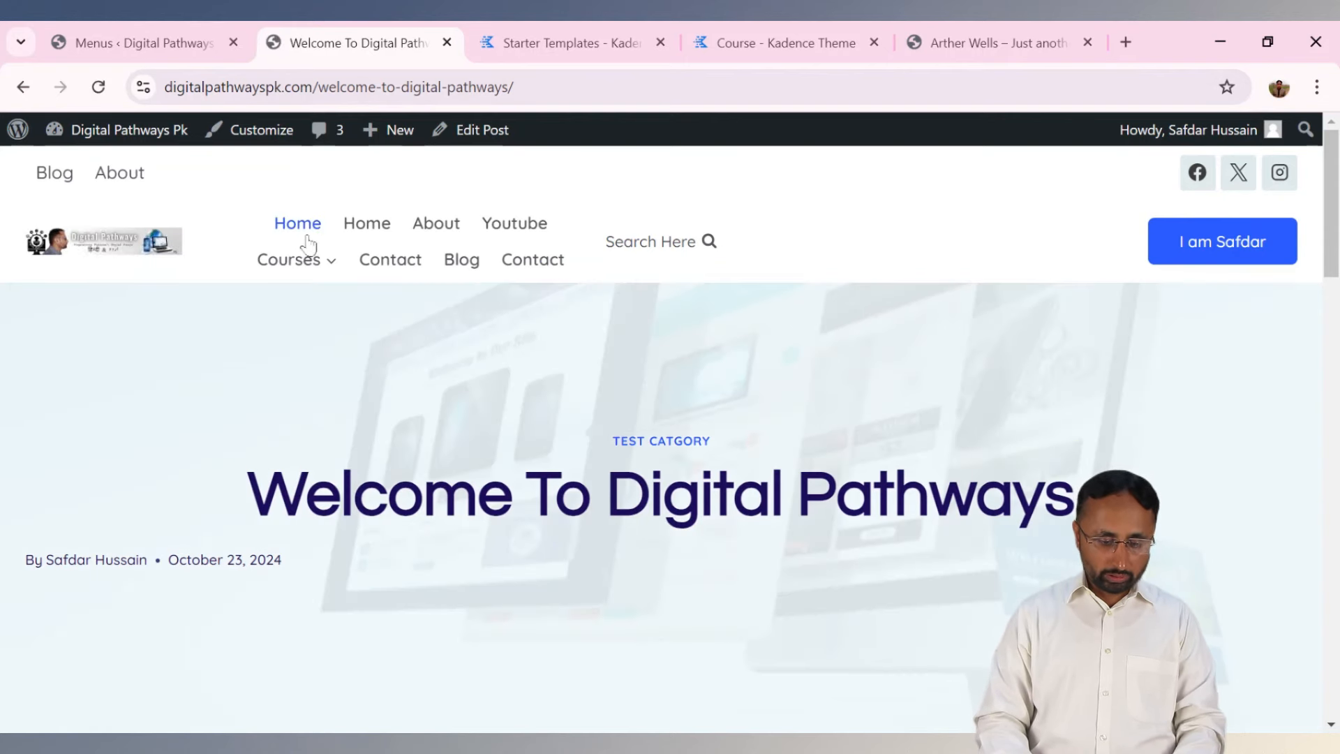
mouse_move(313, 274)
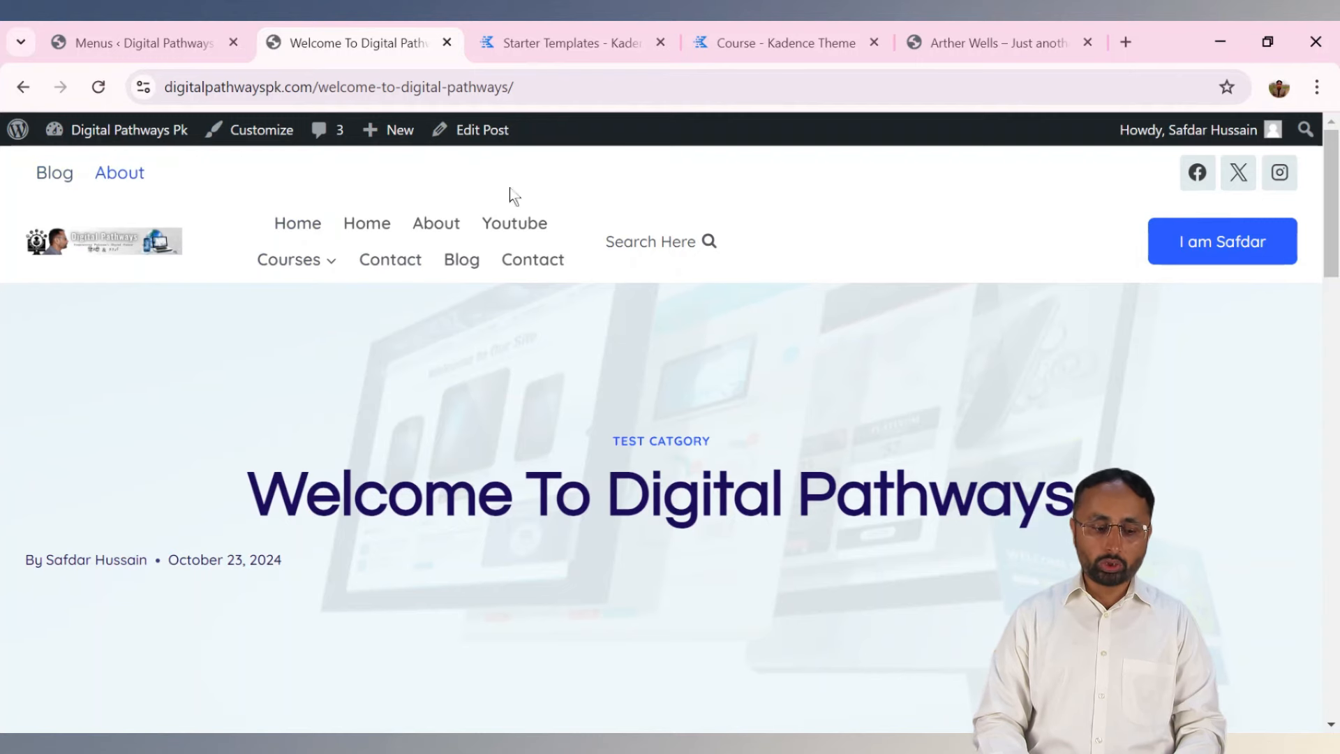
scroll(1036, 624, "down", 15)
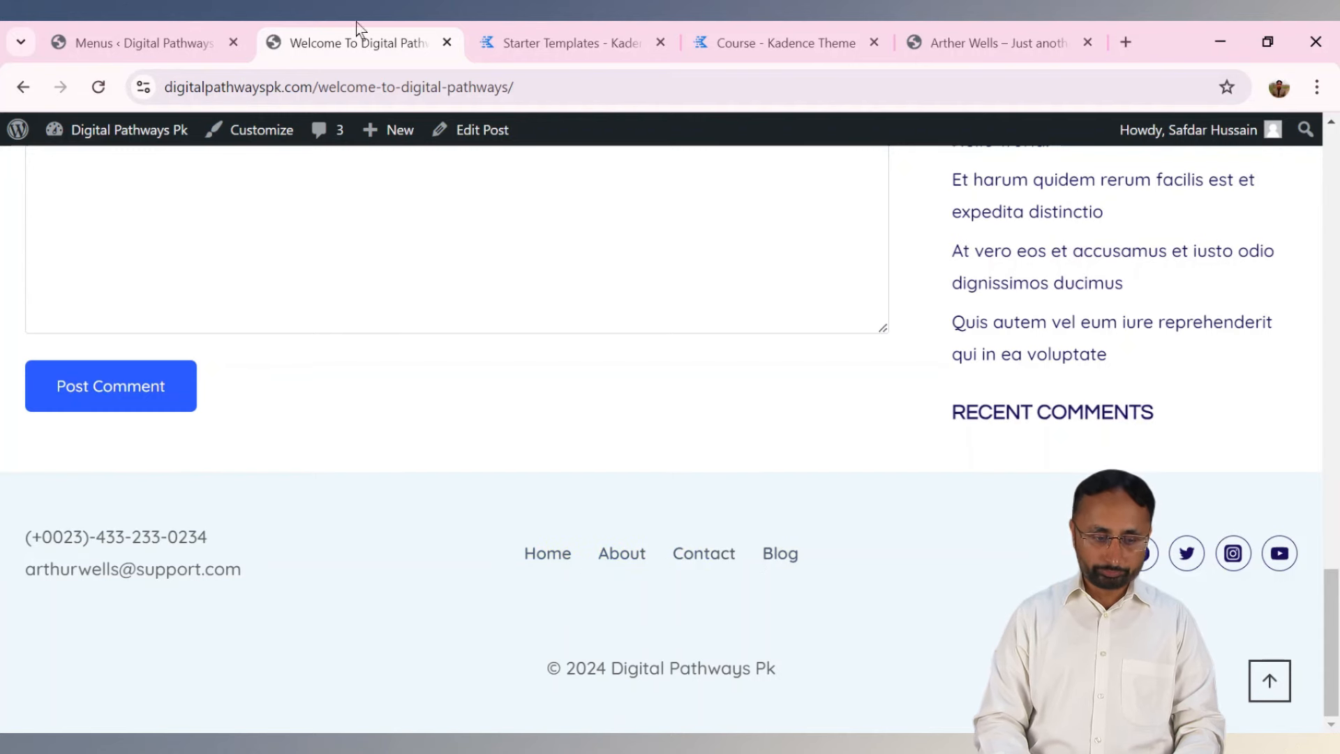
Back on the Menus screen, choose Main Menu (Primary) in the menu-to-edit dropdown.
left_click(139, 43)
left_click(510, 375)
left_click(477, 427)
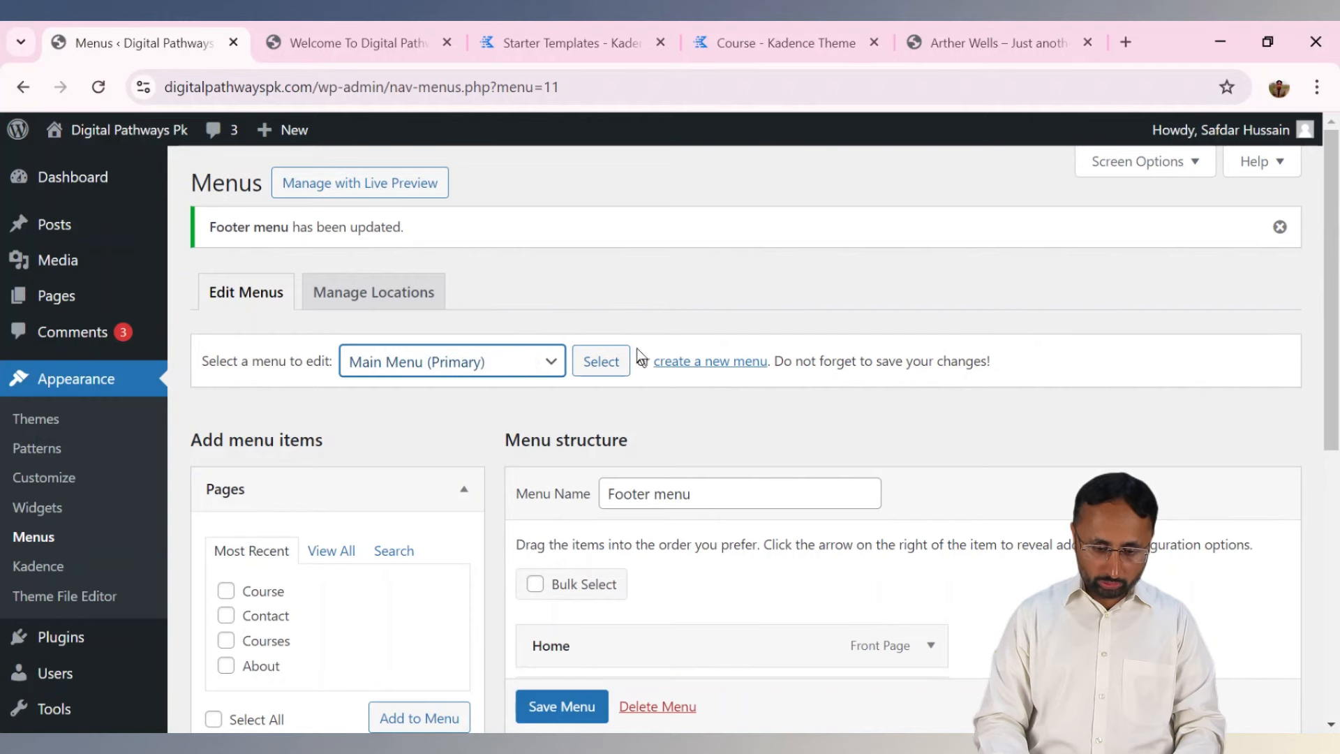
Load Main Menu and remove the duplicate Home, Courses and Course items.
left_click(601, 361)
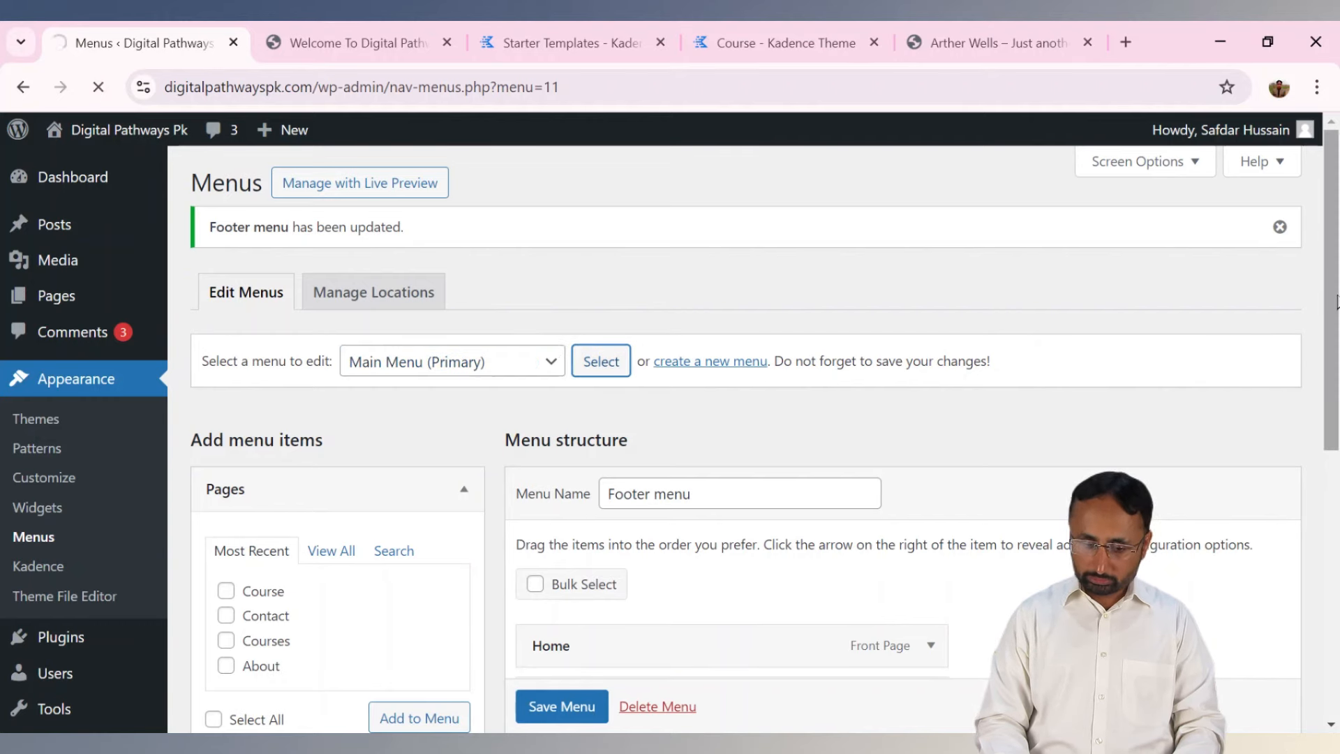
scroll(1336, 301, "down", 6)
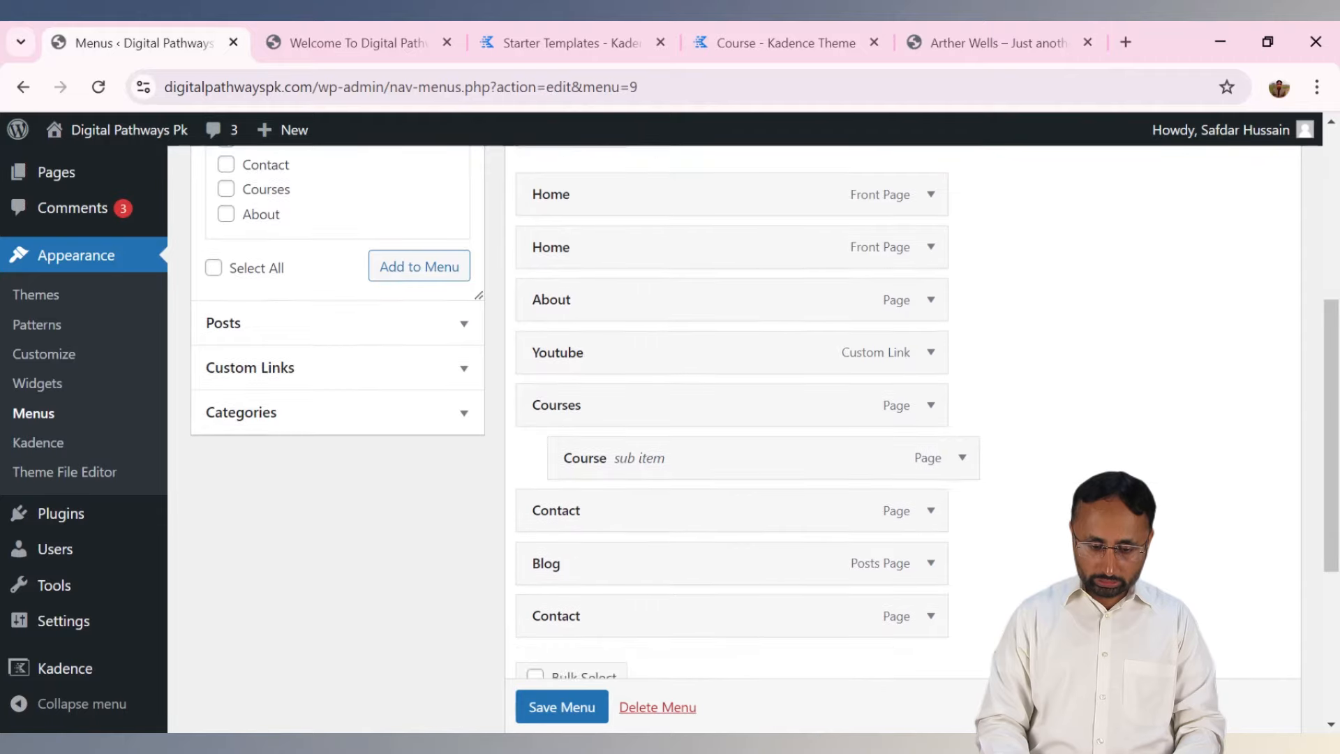
scroll(764, 412, "down", 5)
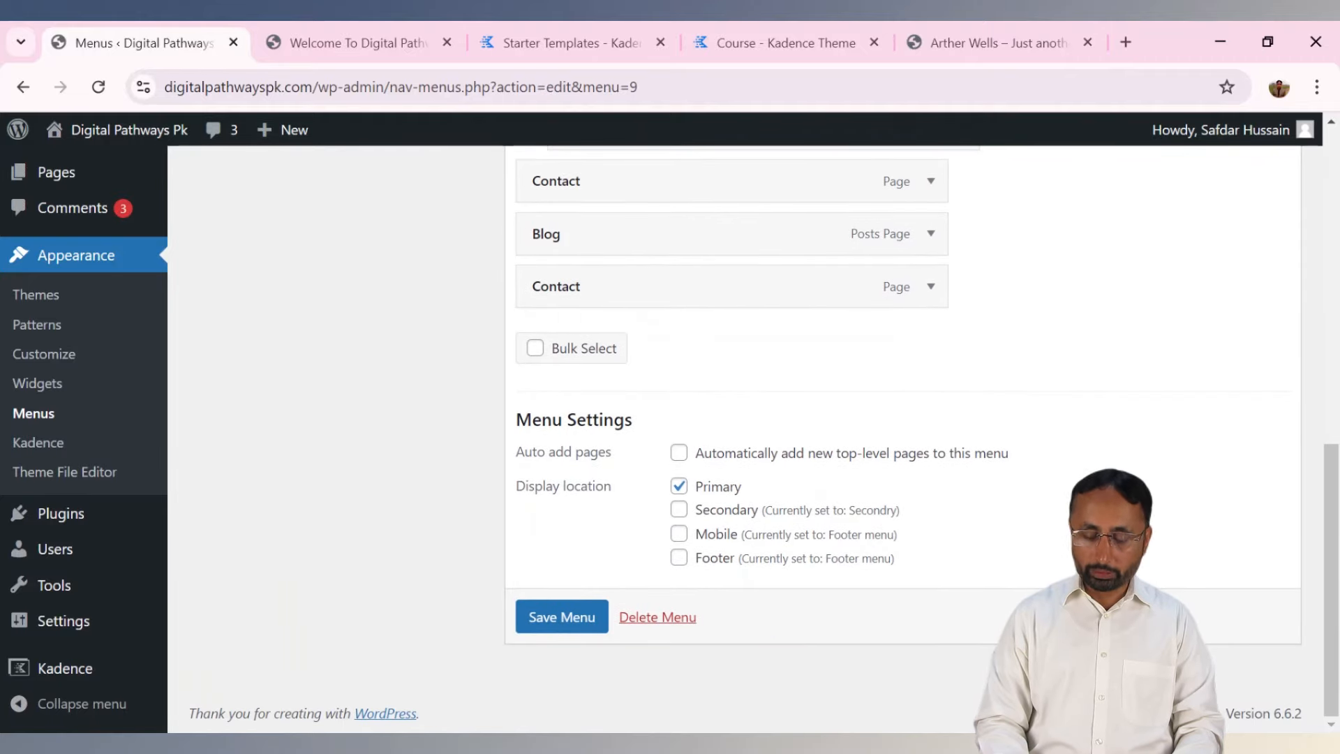
scroll(753, 418, "up", 4)
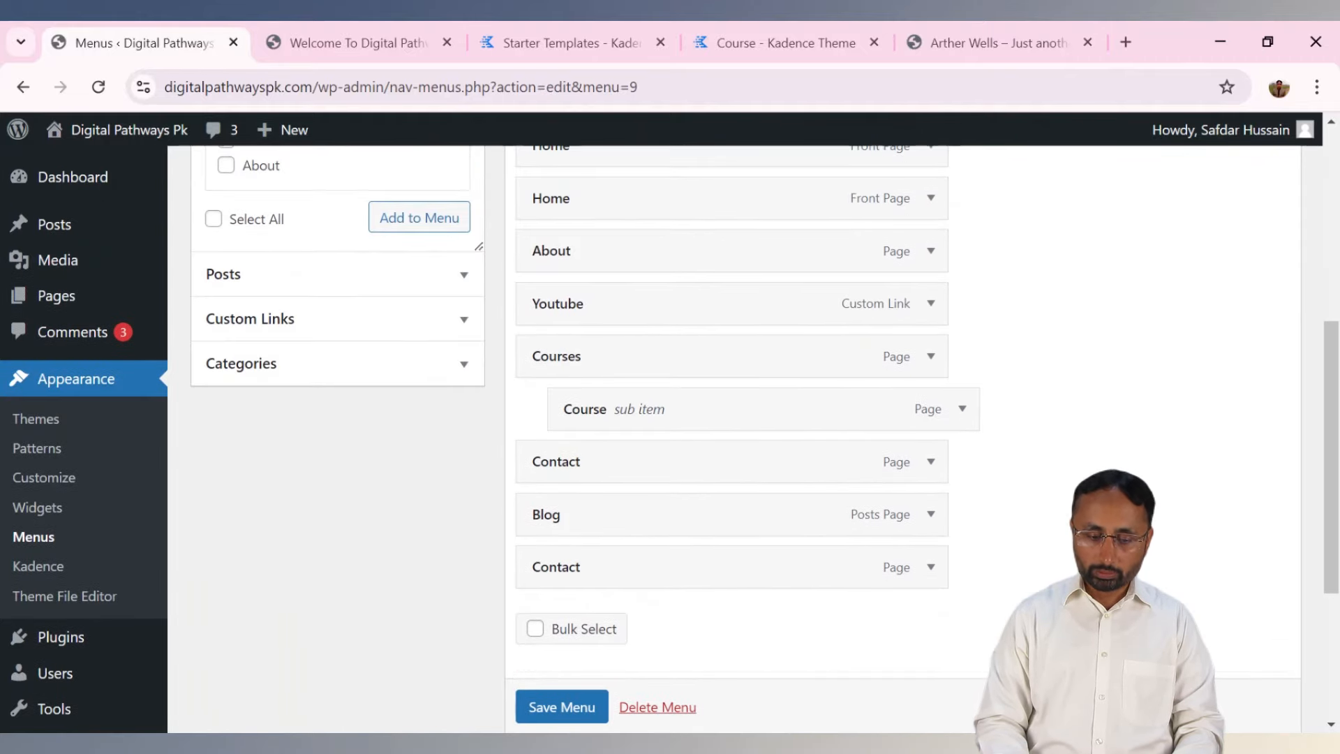
left_click_drag(1333, 460, 1333, 434)
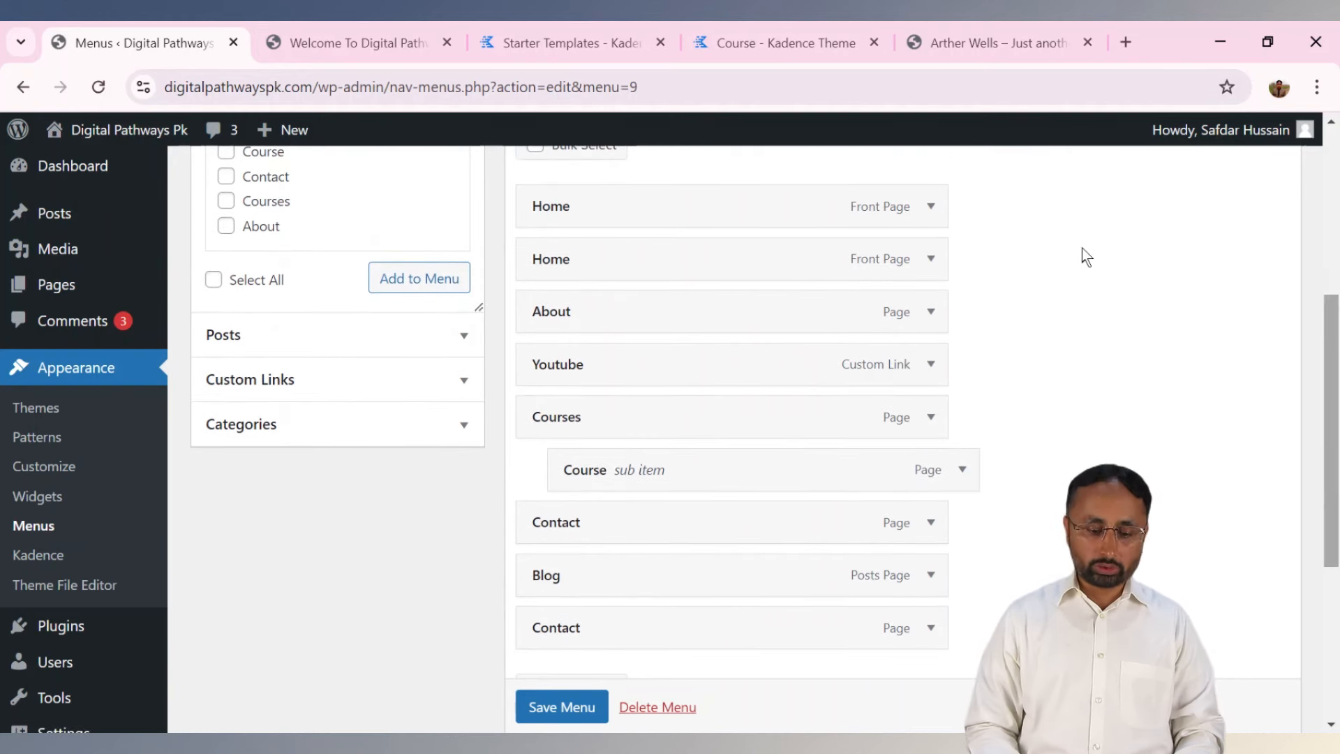
left_click(930, 208)
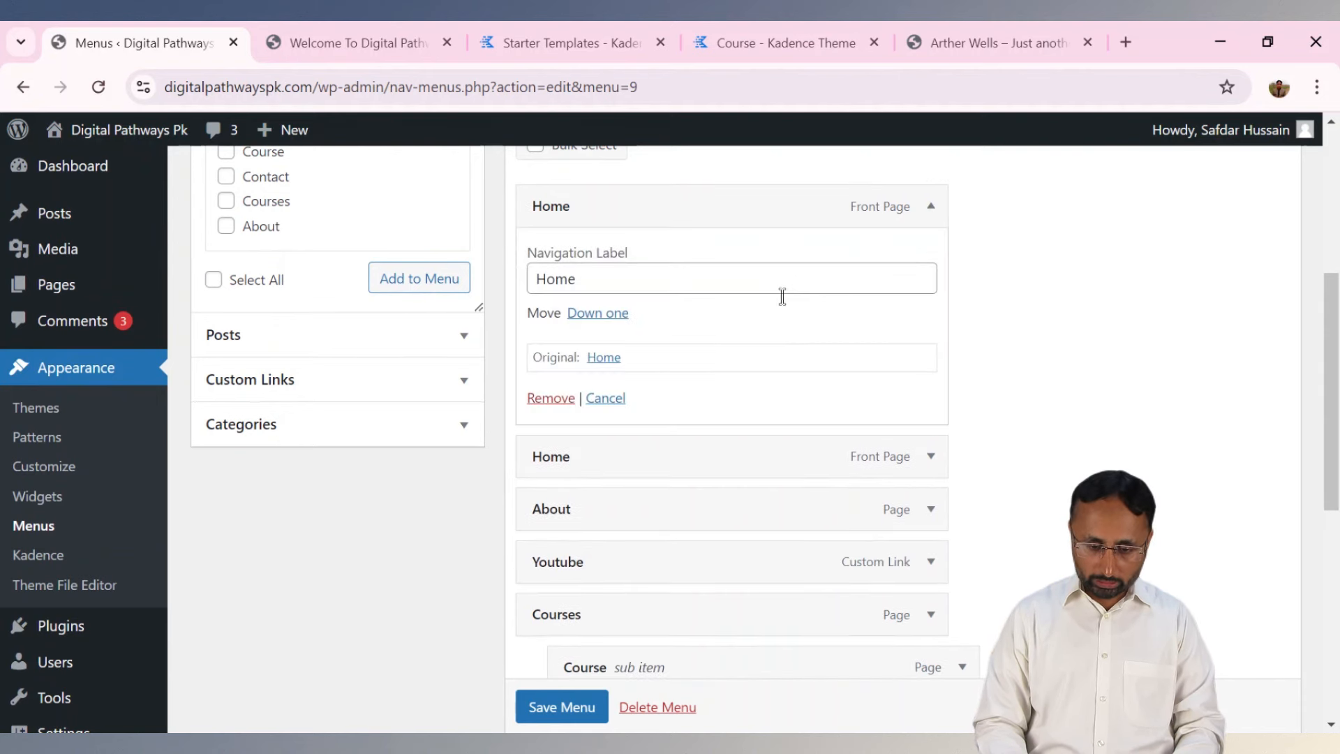
left_click(551, 398)
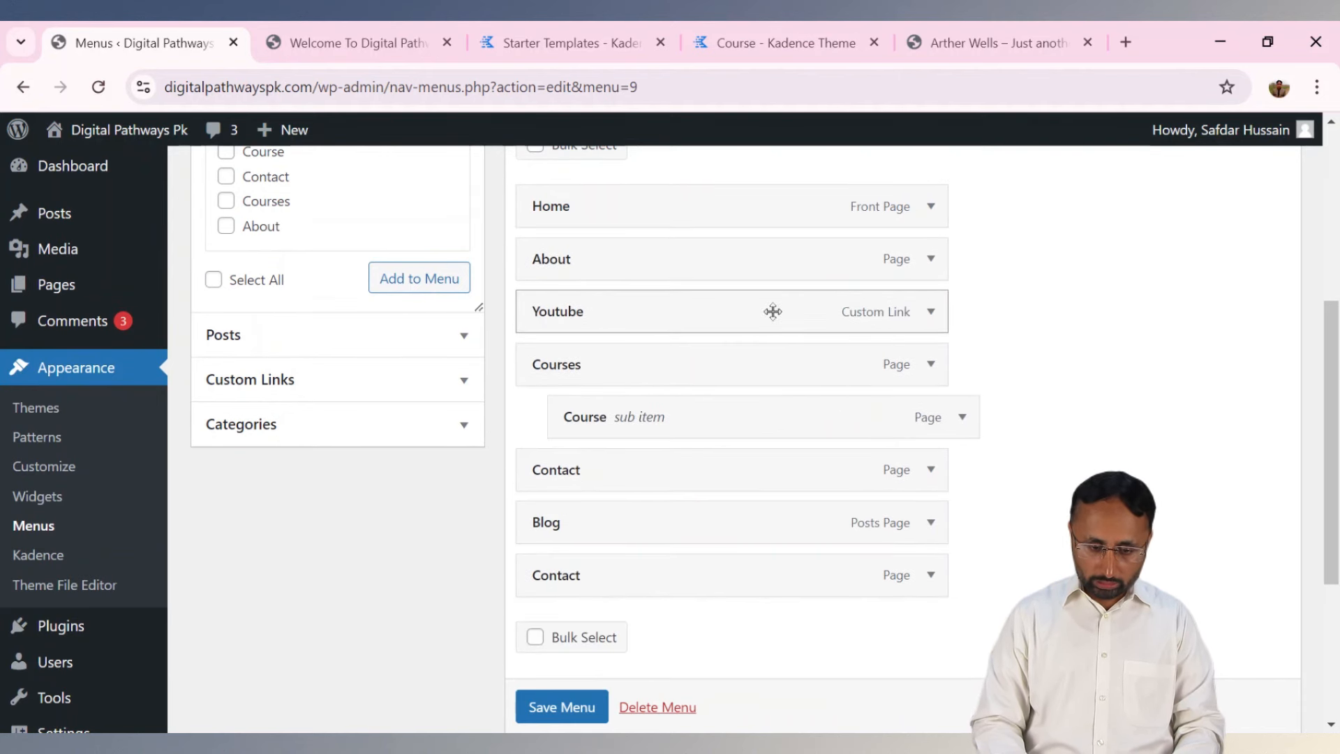
left_click(930, 363)
left_click(550, 555)
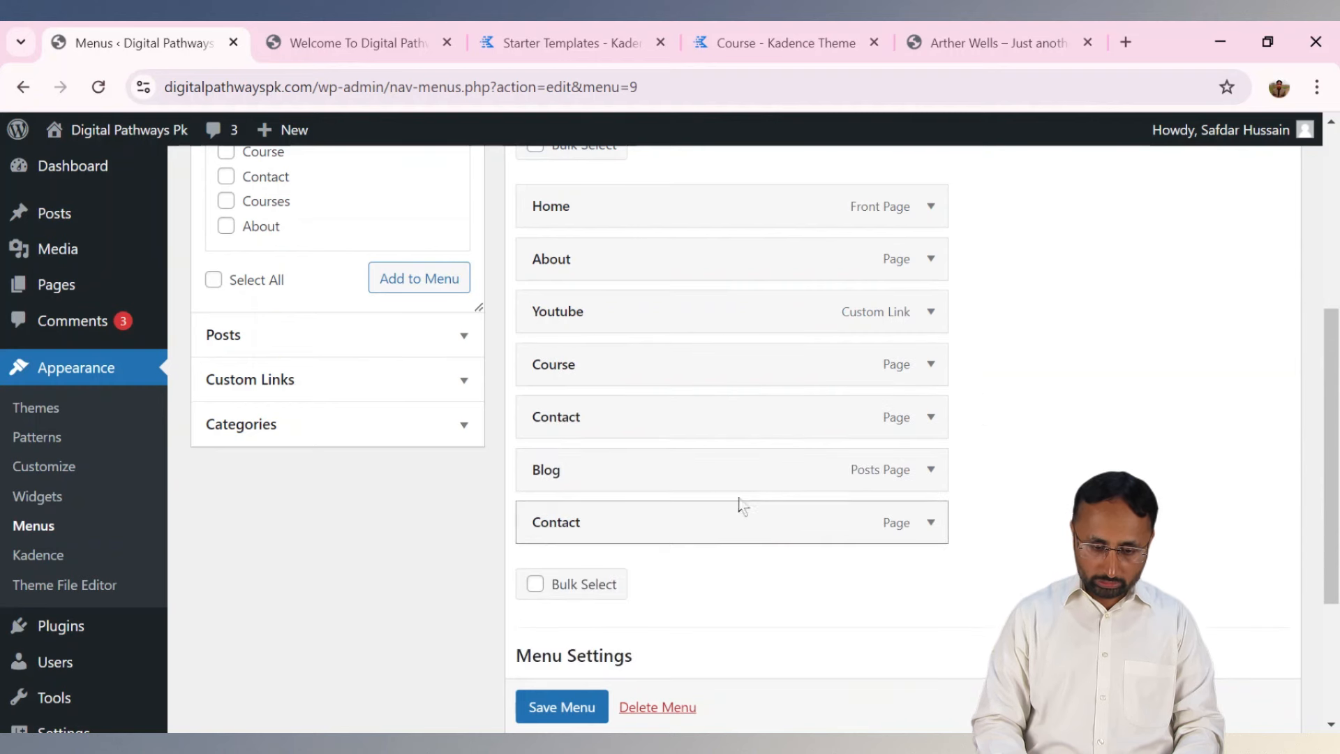
left_click(930, 364)
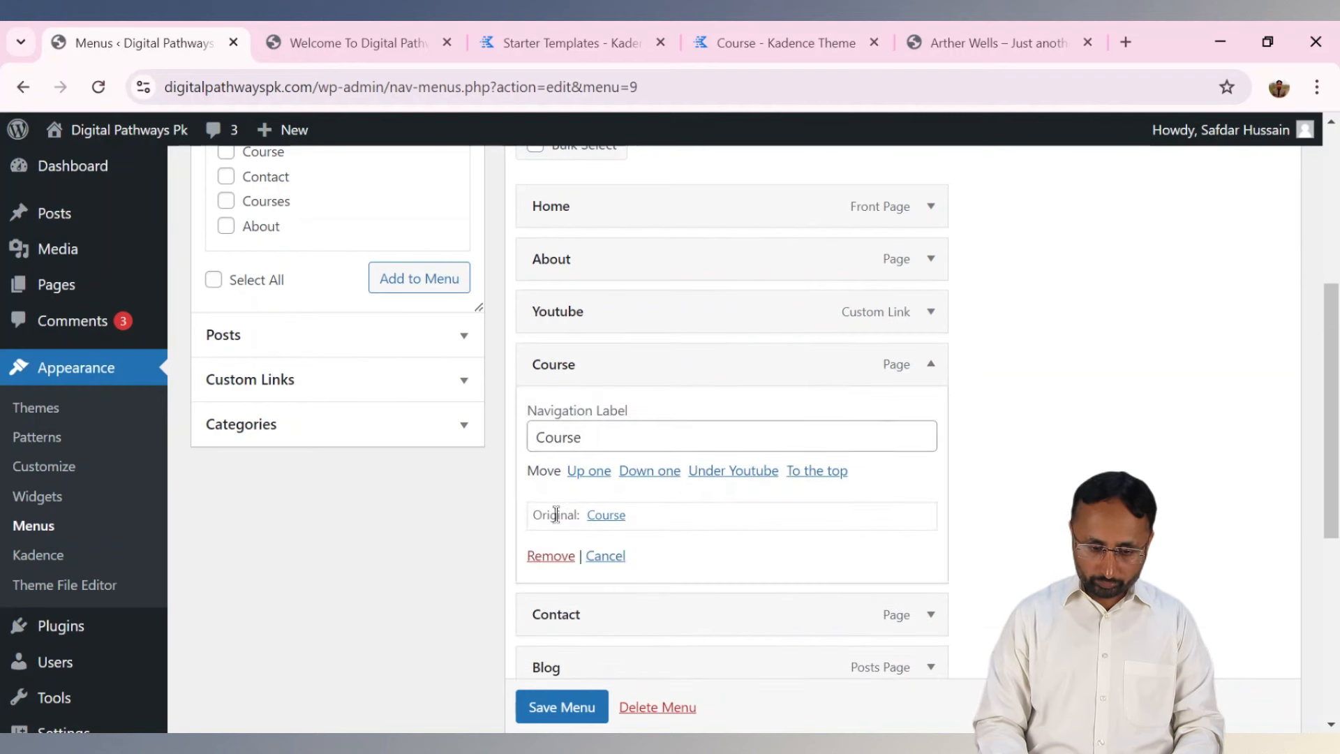
left_click(543, 557)
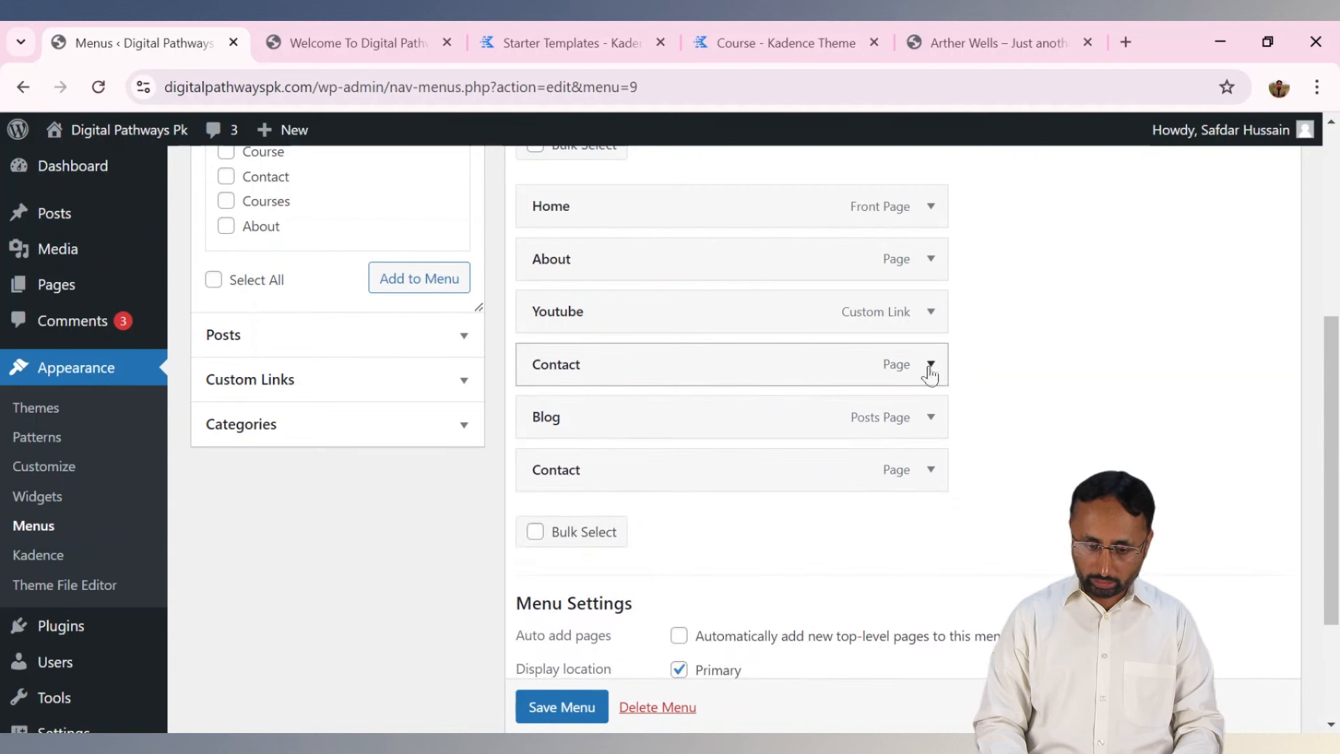
Remove both Contact items and the Blog item, then save the Main Menu.
left_click(930, 364)
left_click(551, 555)
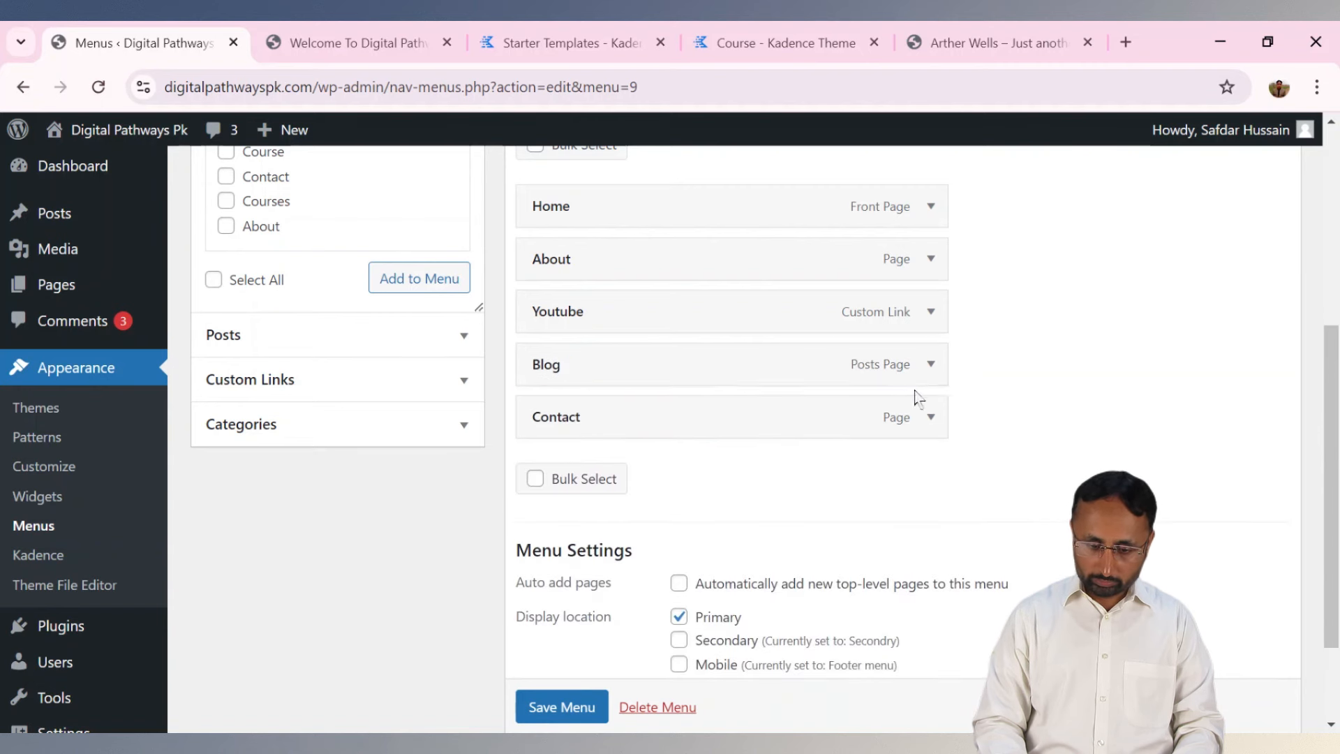
left_click(933, 365)
left_click(551, 555)
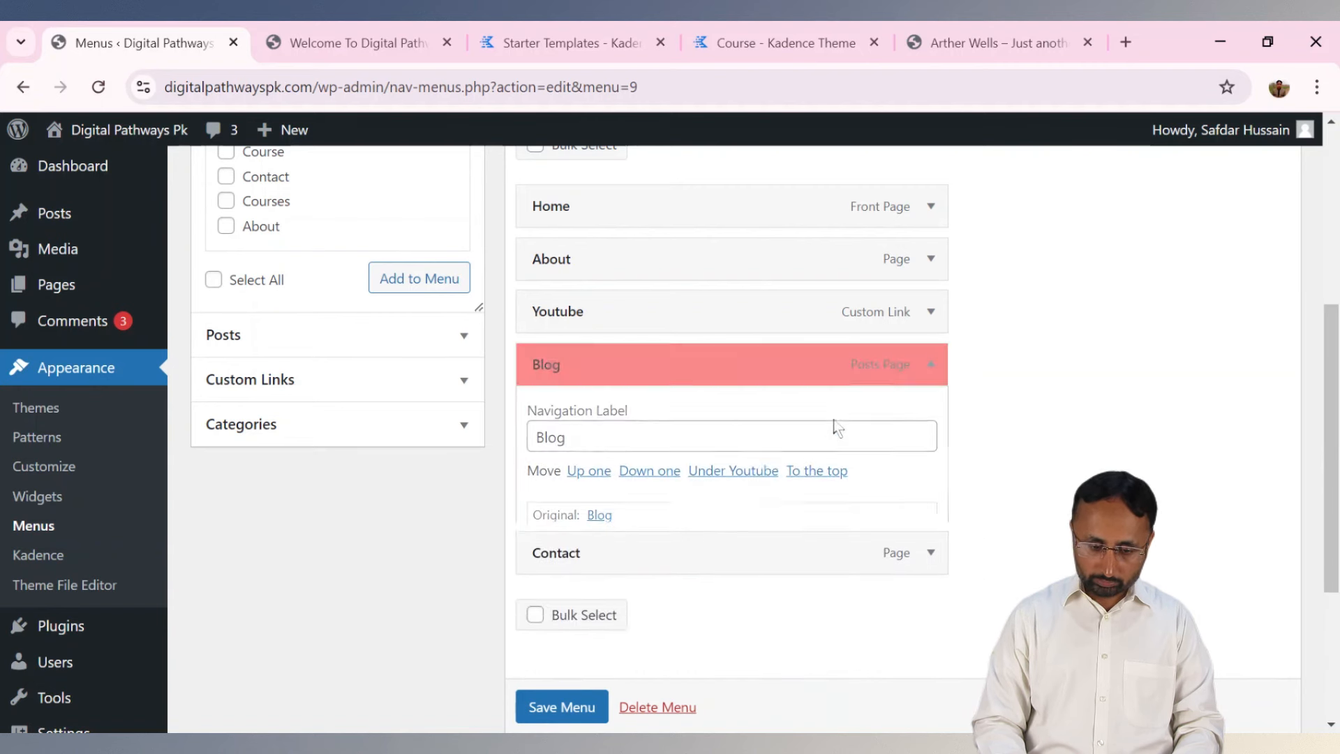
left_click(930, 364)
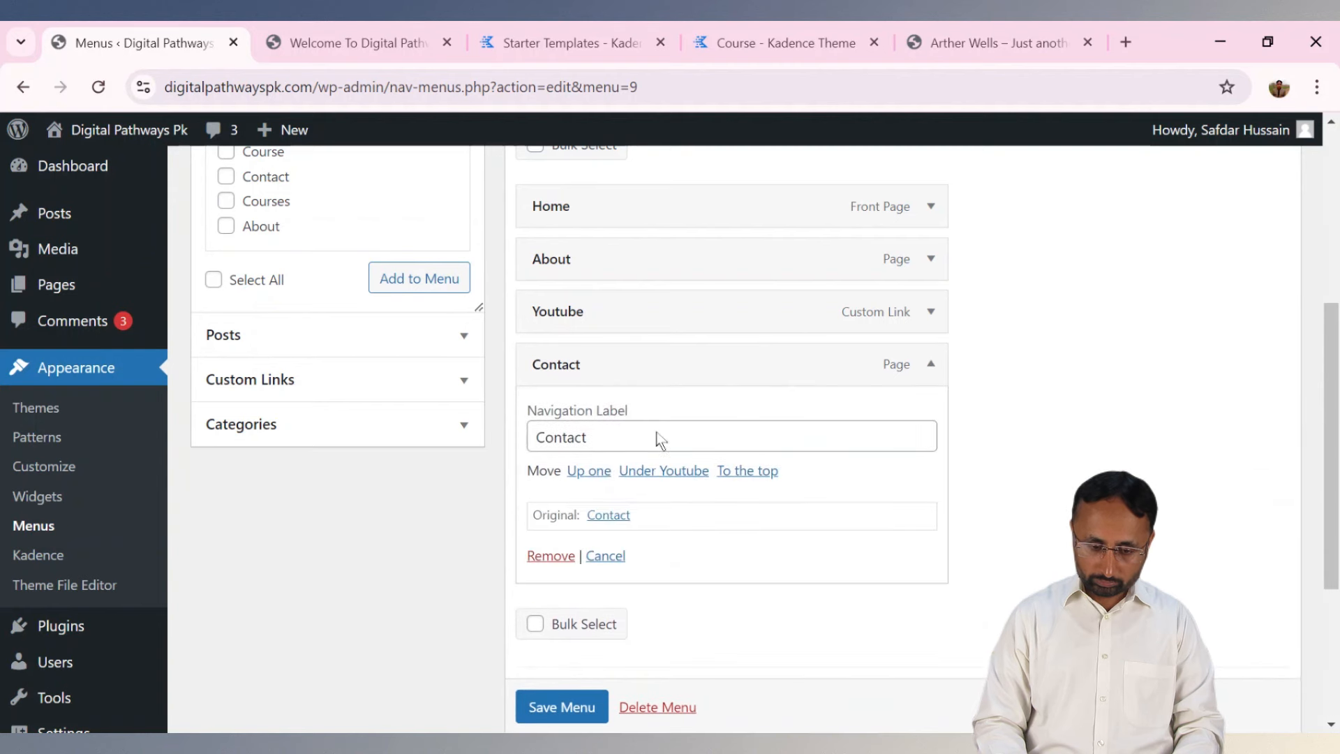
left_click(552, 556)
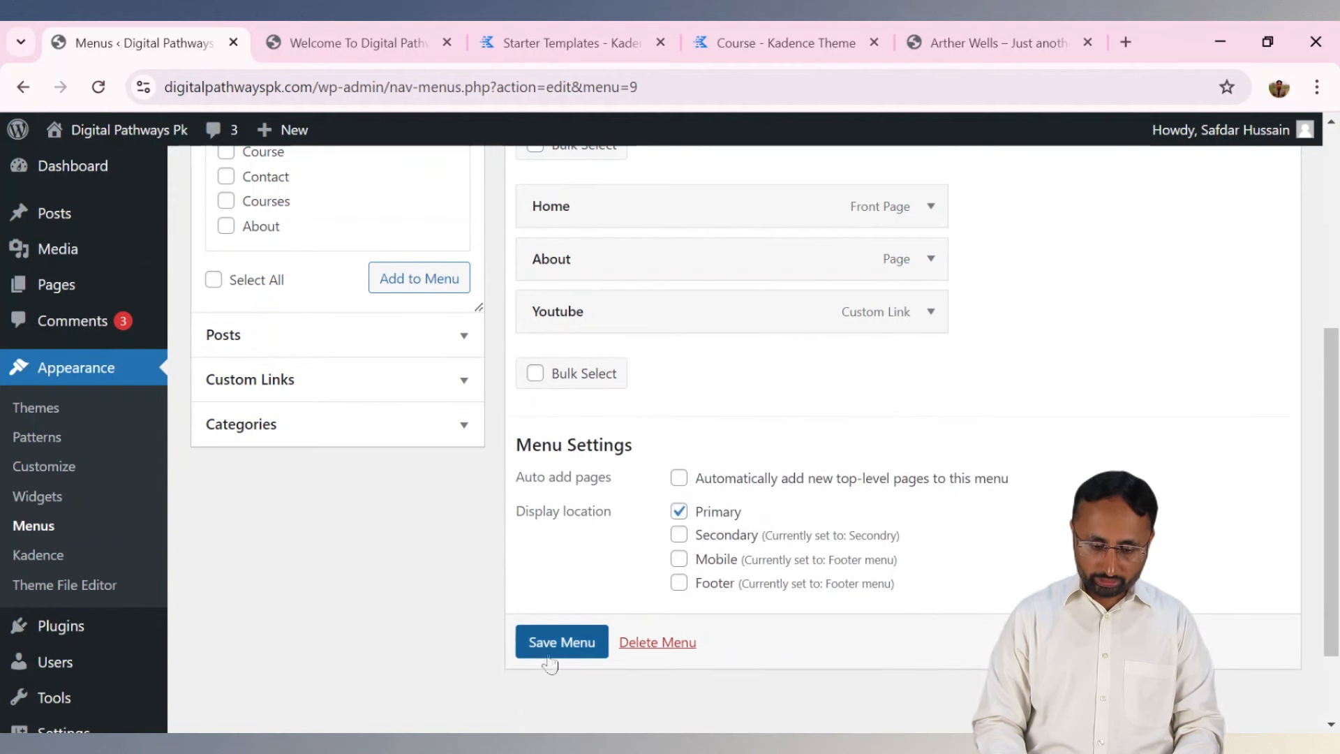
left_click(550, 642)
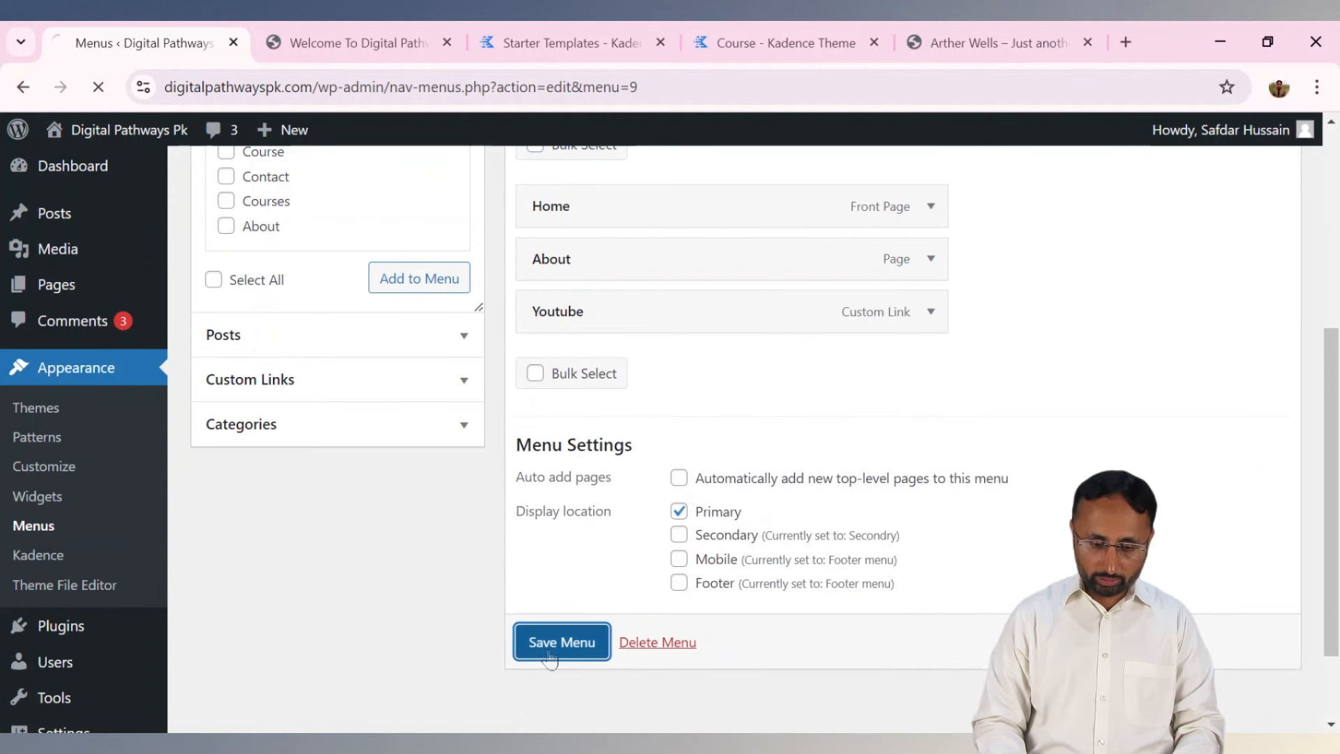
left_click(349, 43)
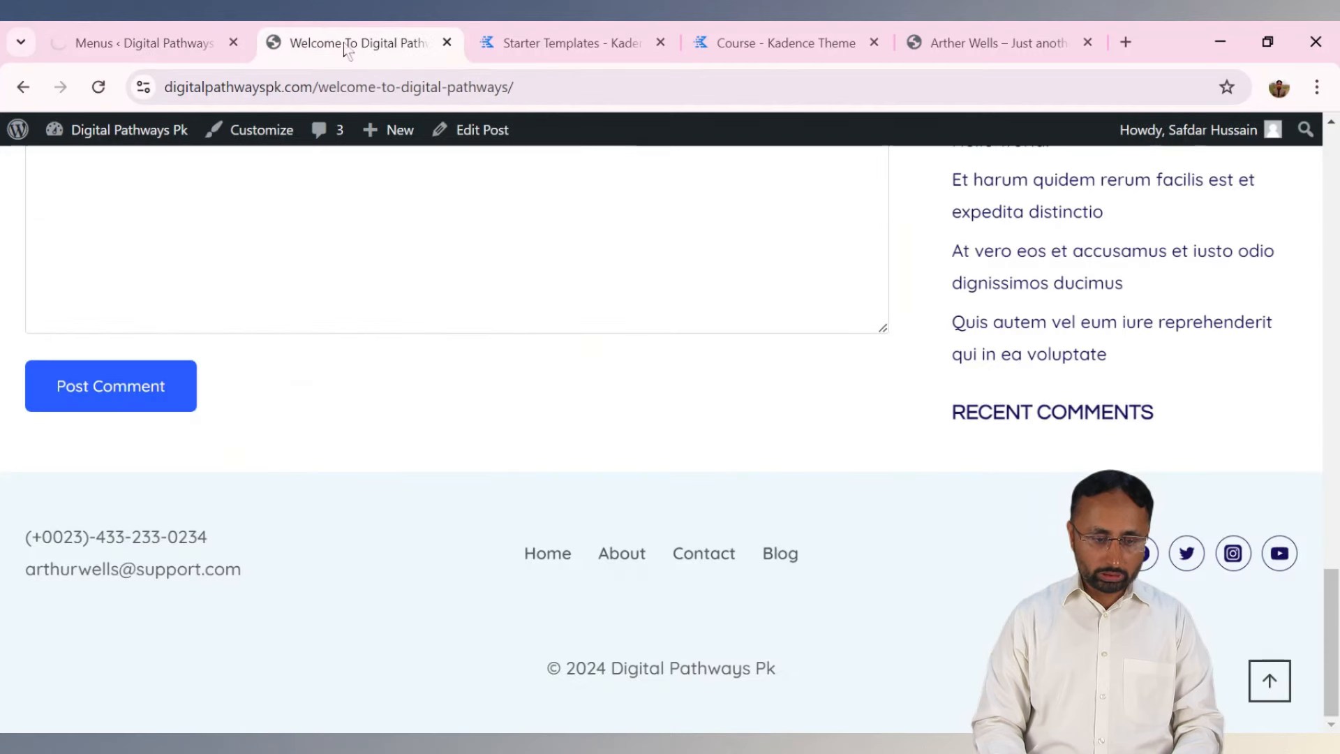
Reload the live post and check the Home, About, Youtube menu, including the mobile menu.
left_click(100, 92)
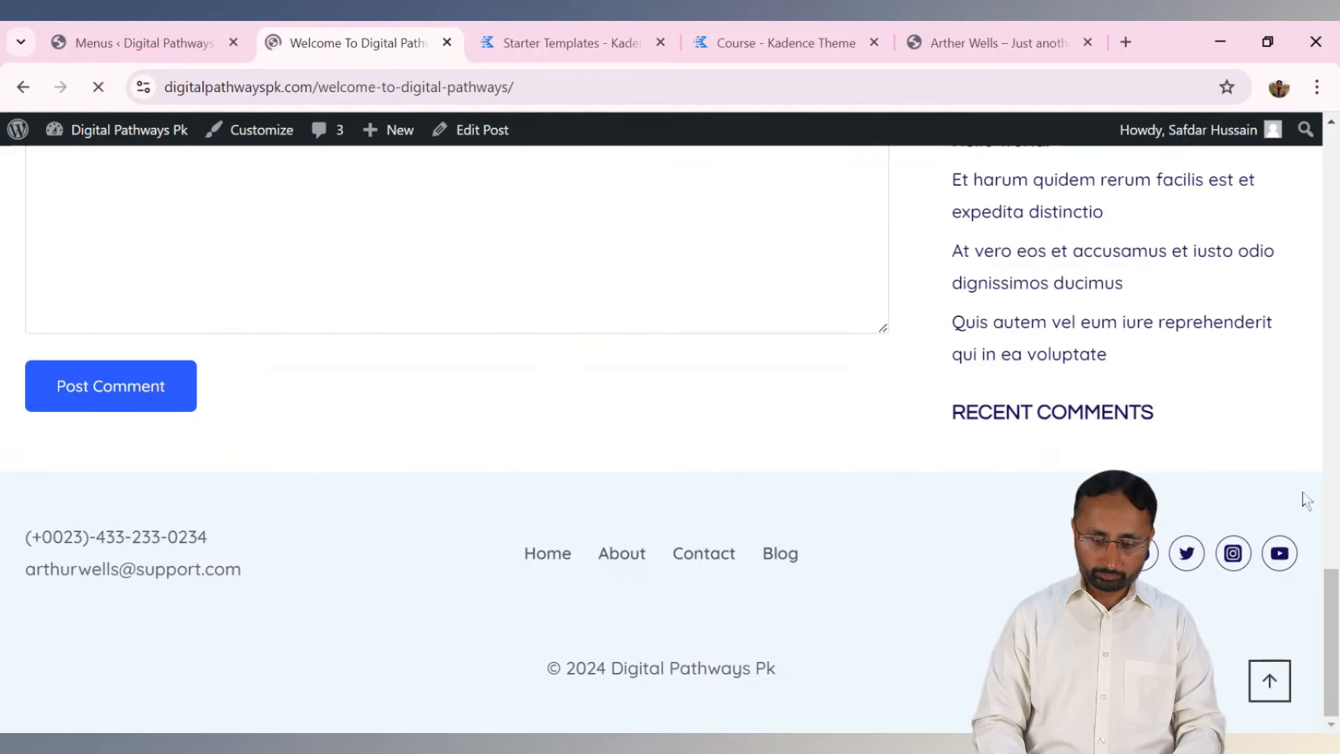
left_click_drag(1329, 605, 1329, 165)
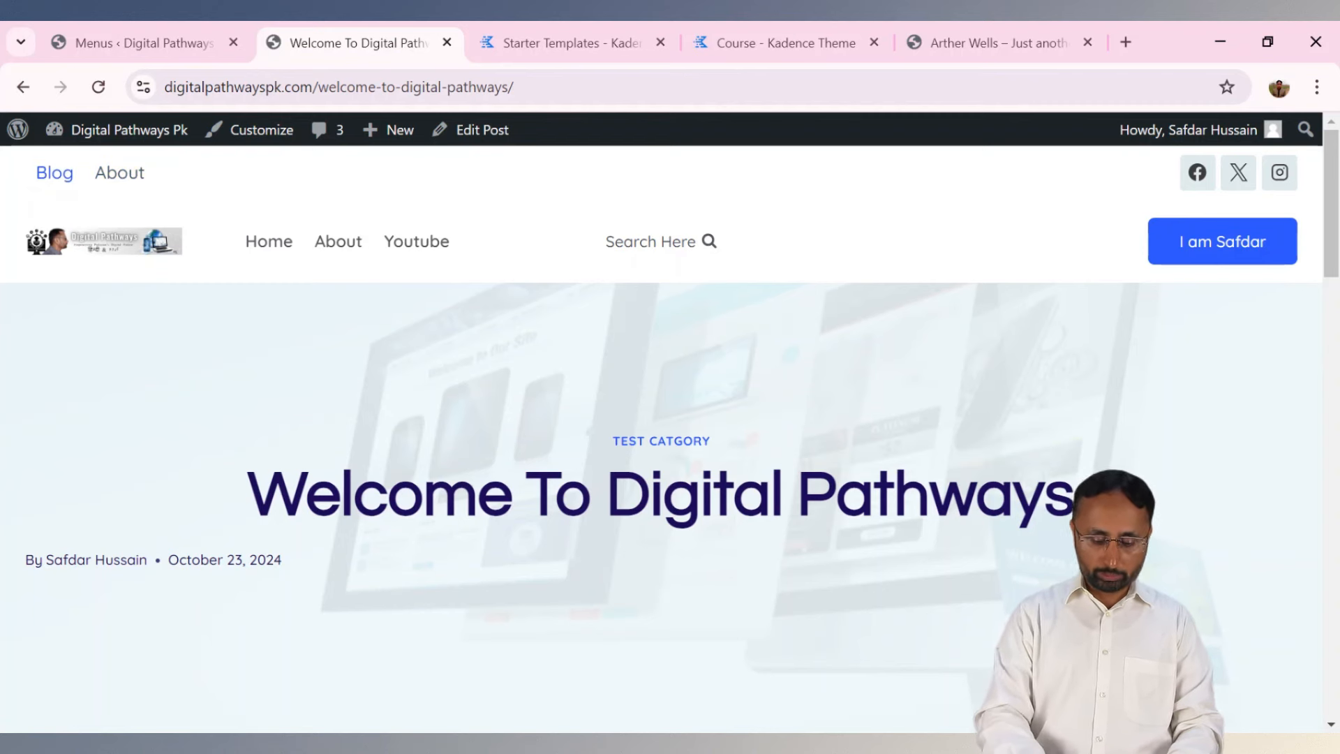
key("F12")
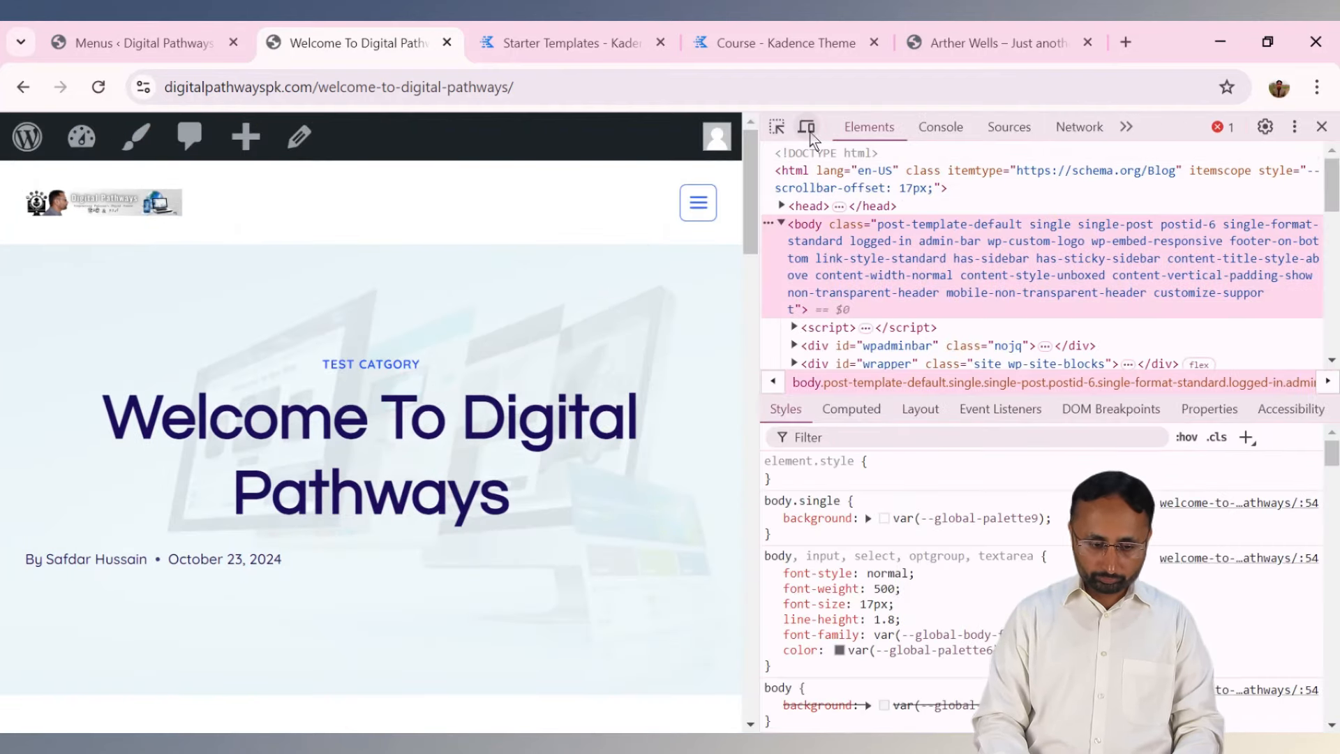
left_click(699, 206)
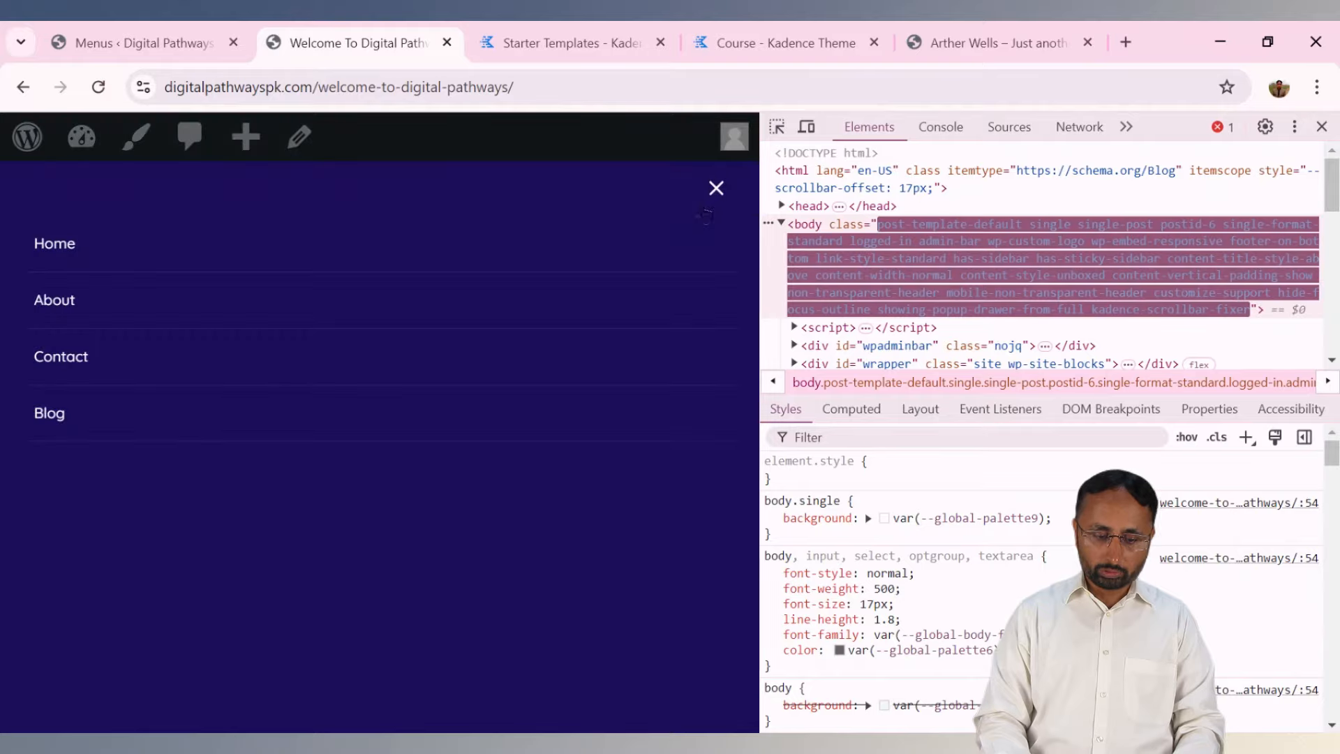
left_click(713, 190)
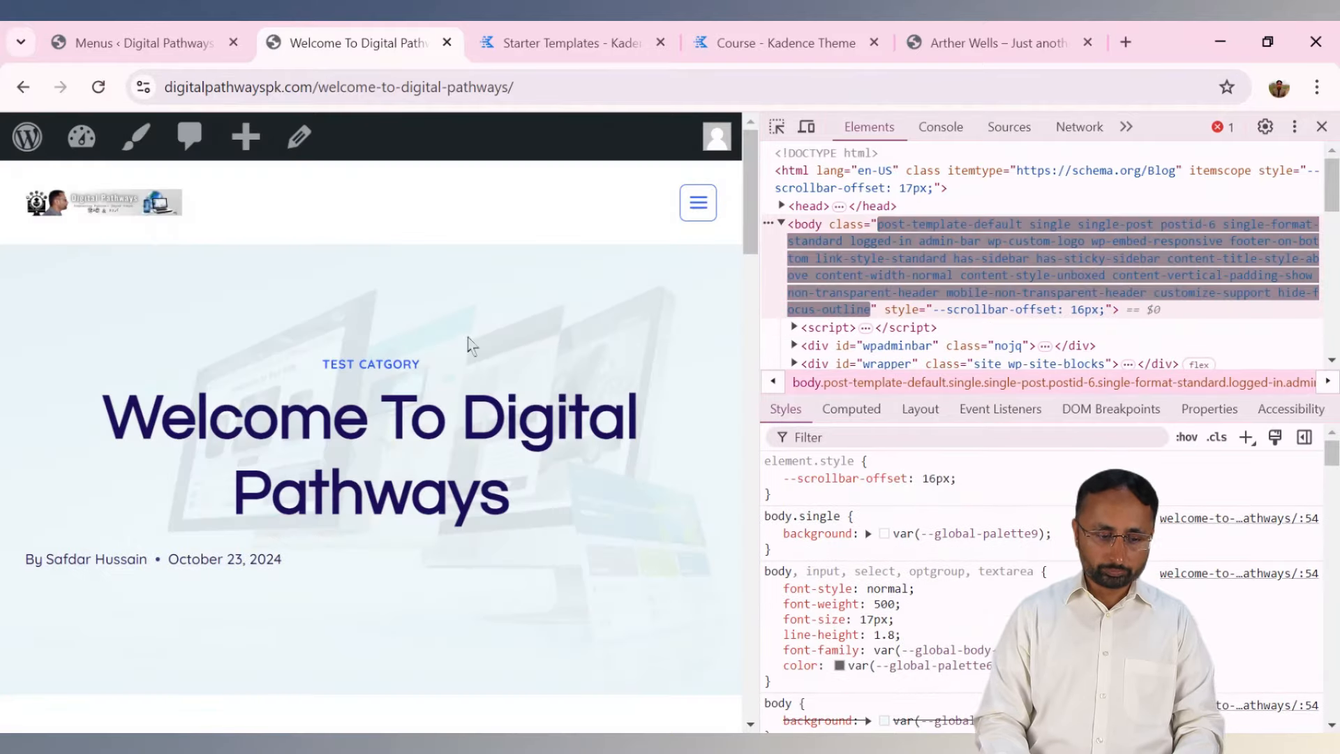
left_click_drag(751, 231, 753, 702)
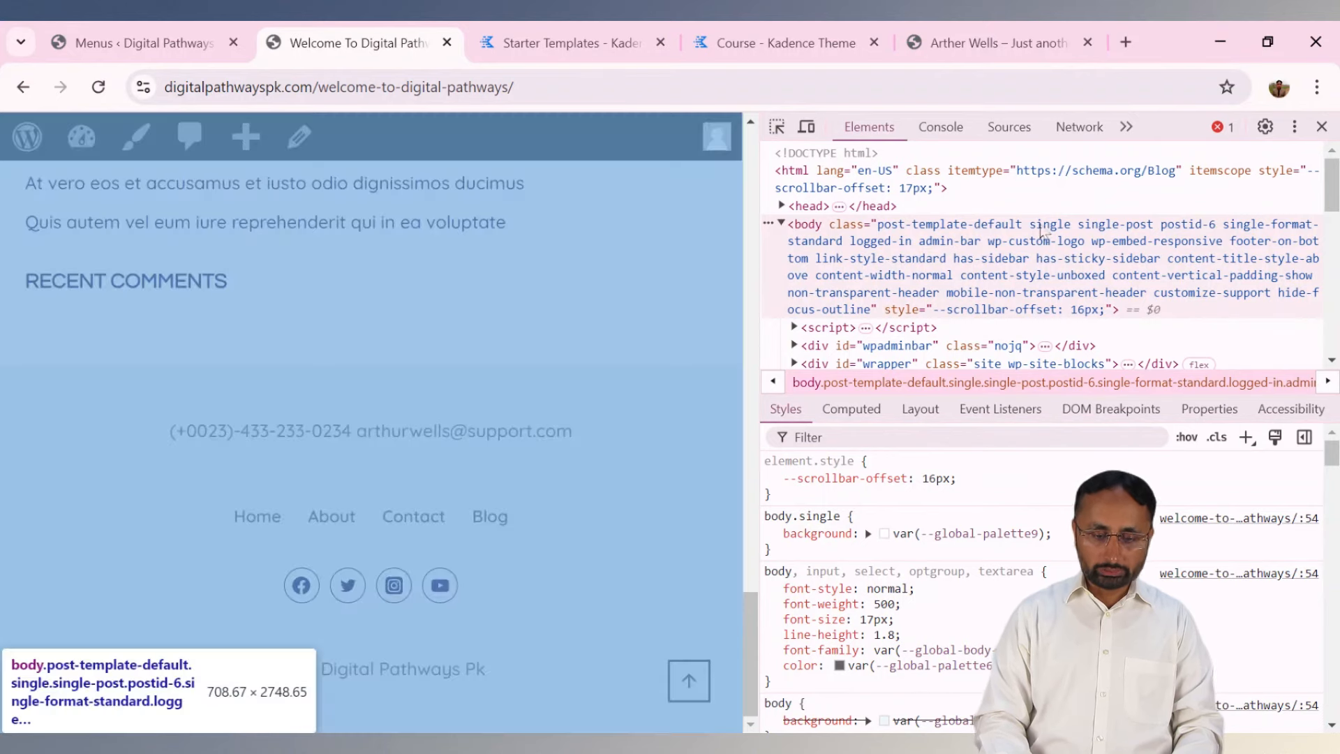
Close developer tools, scroll the post, and return to the Menus admin page.
left_click(1321, 127)
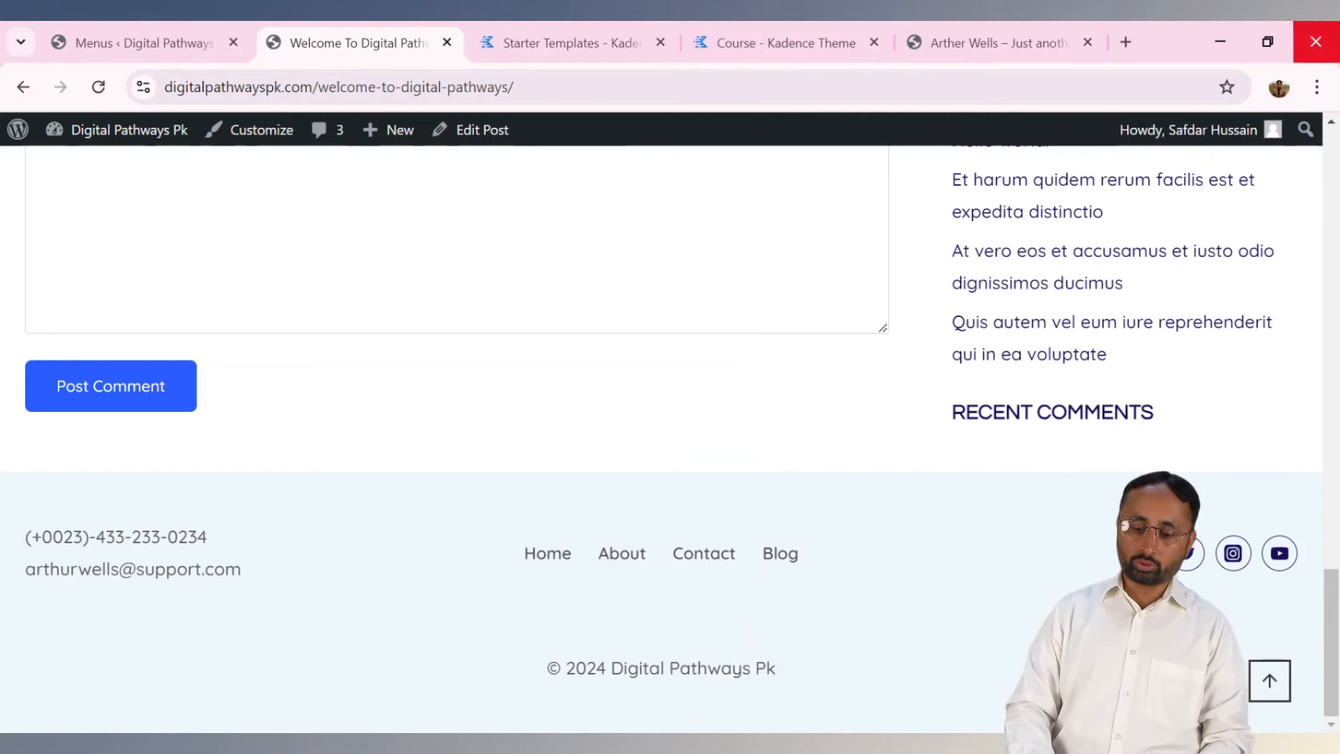
left_click_drag(1328, 661, 1330, 204)
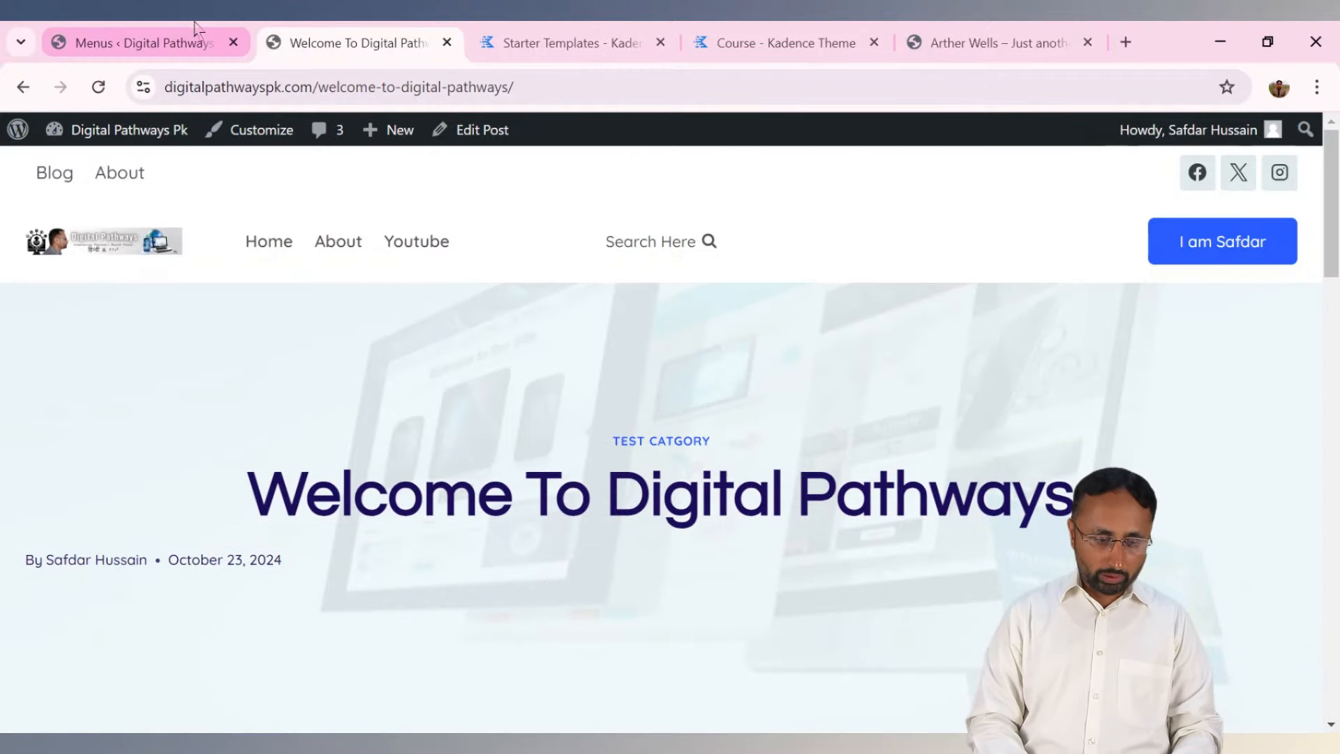
left_click(195, 30)
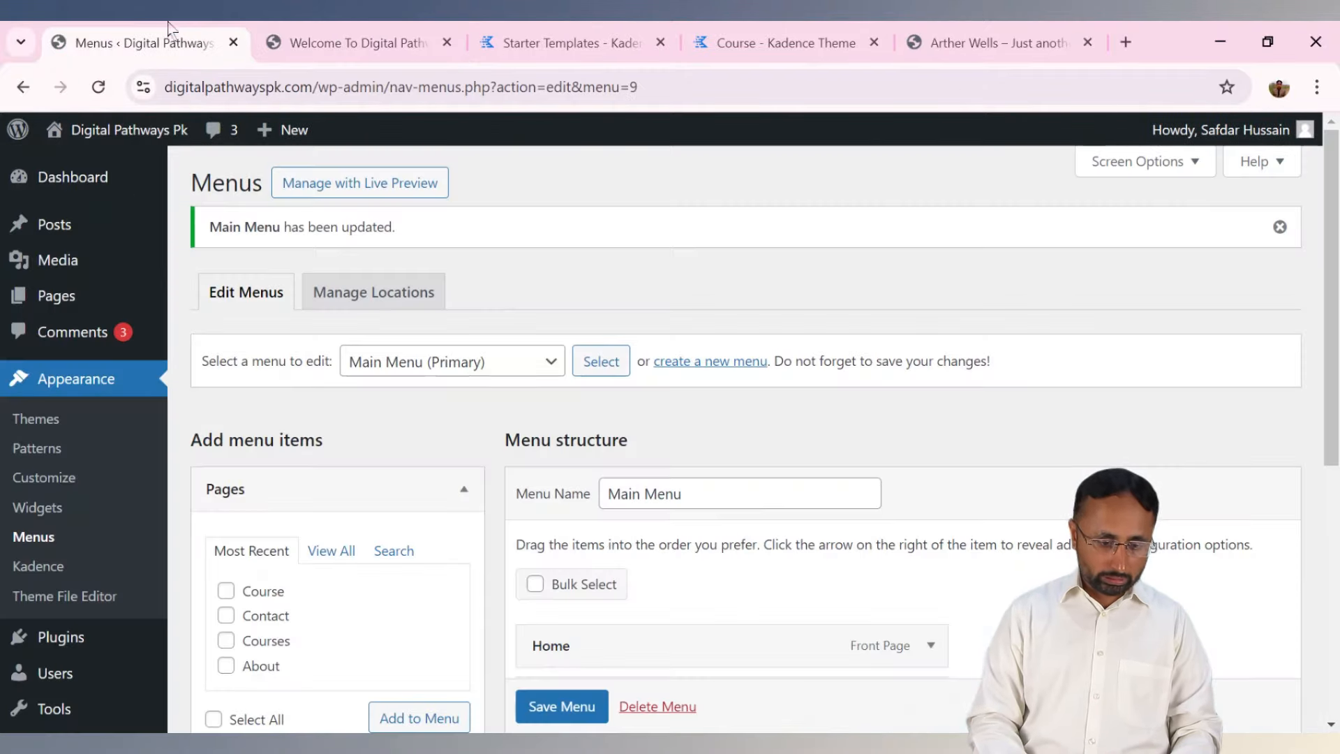
Open Widgets, dismiss the welcome guide, and inspect the Sidebar 1 and Footer 1 areas.
left_click(52, 515)
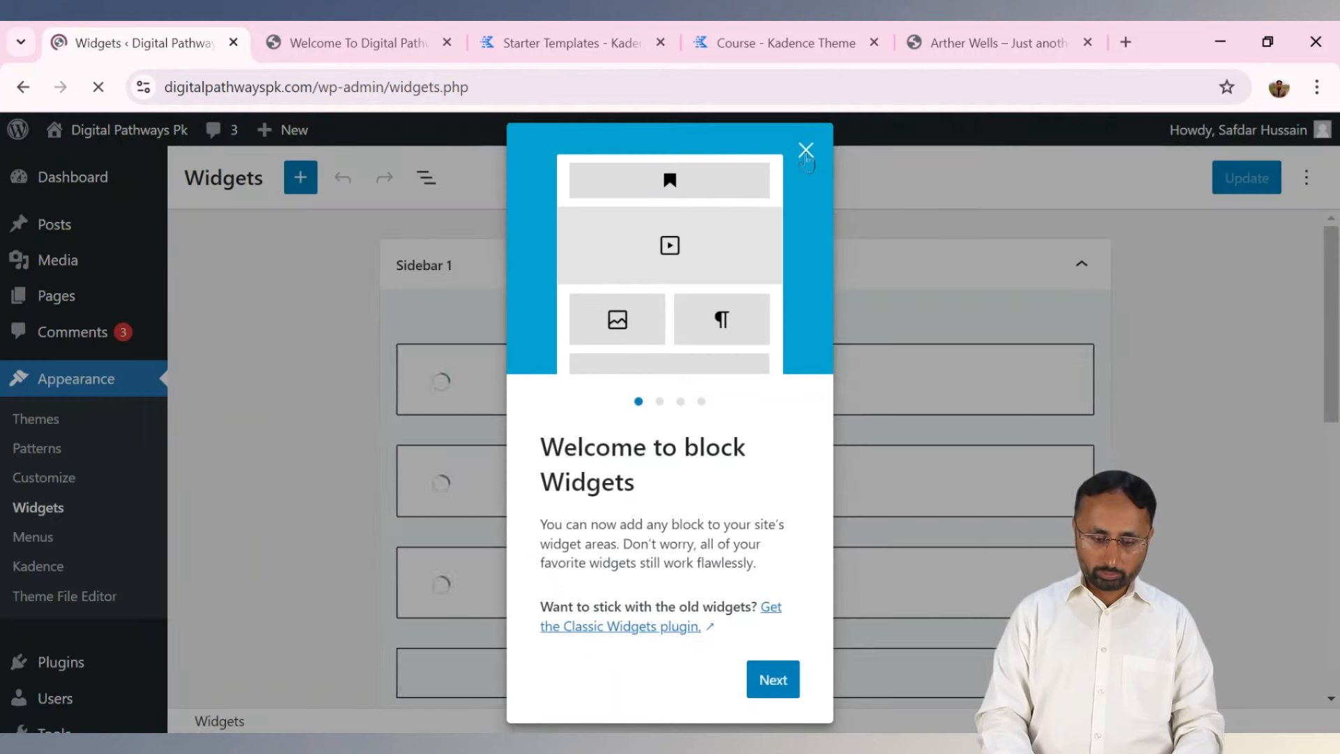
left_click(805, 151)
left_click(925, 269)
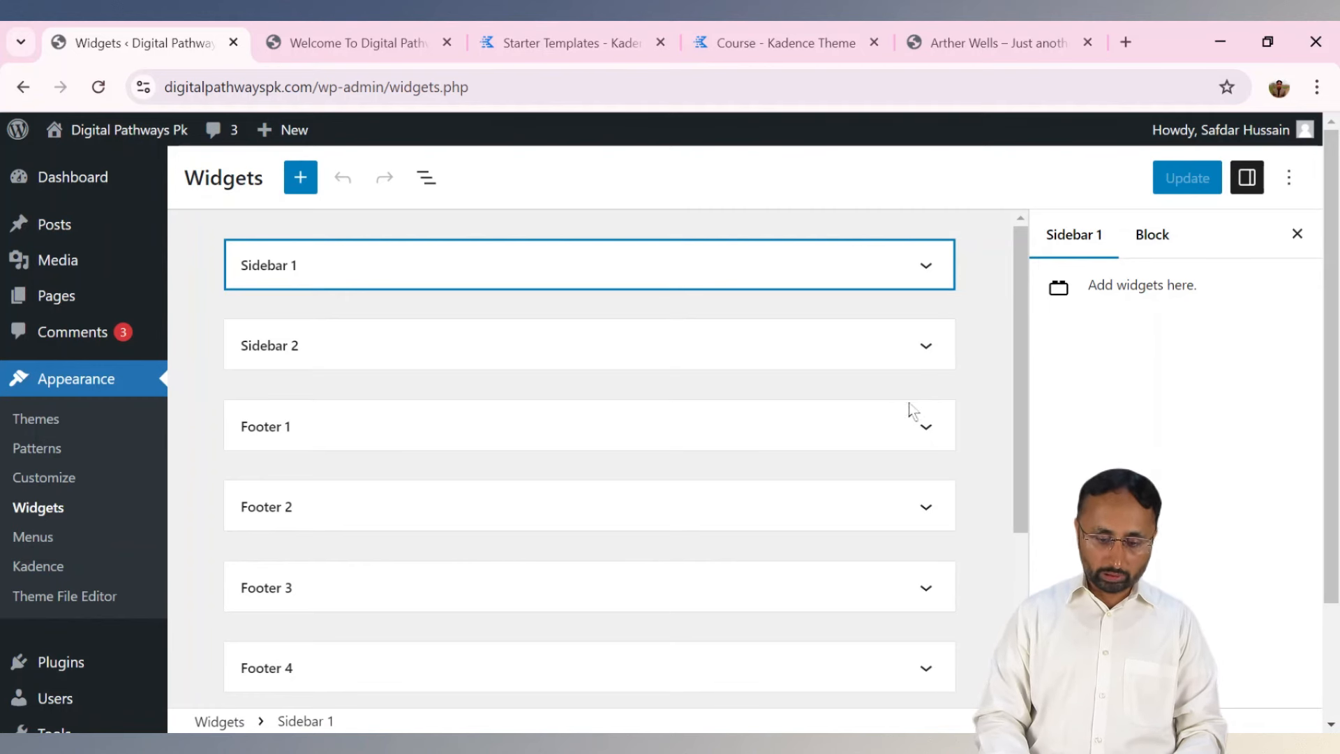
left_click(925, 429)
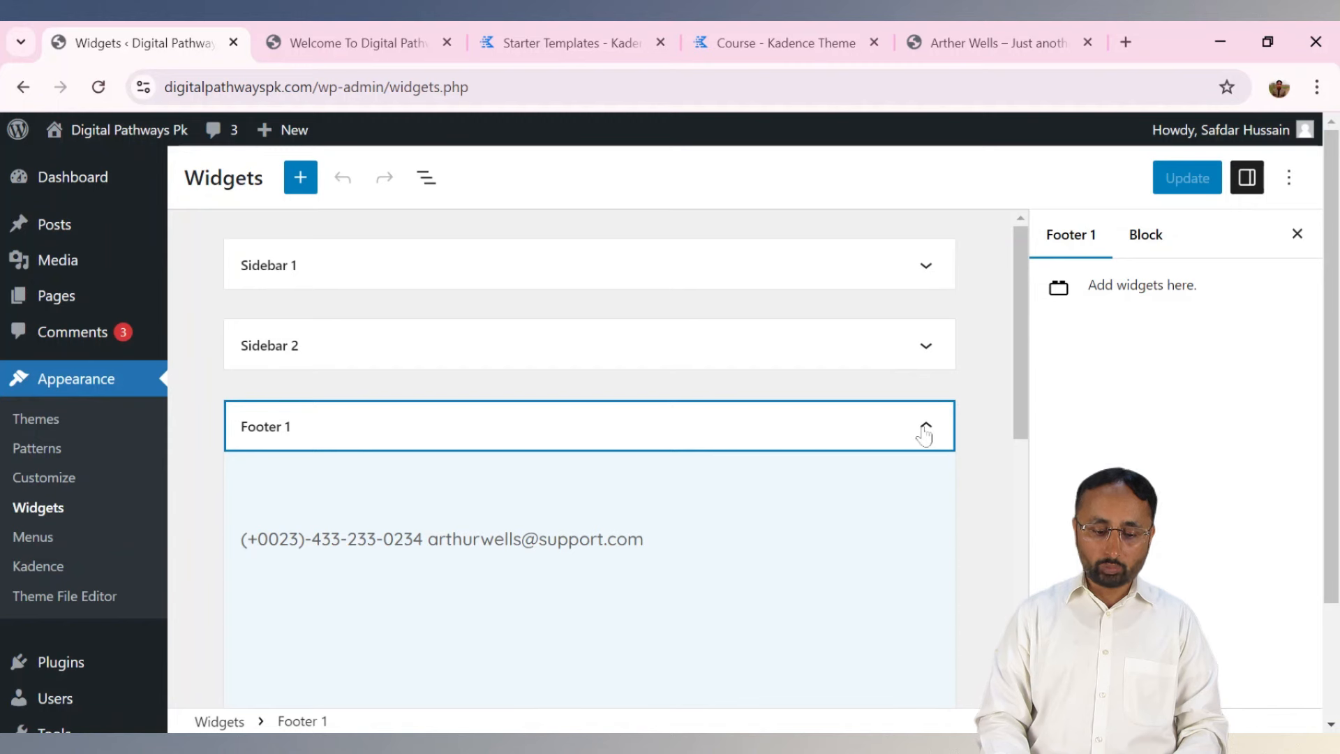
left_click(925, 428)
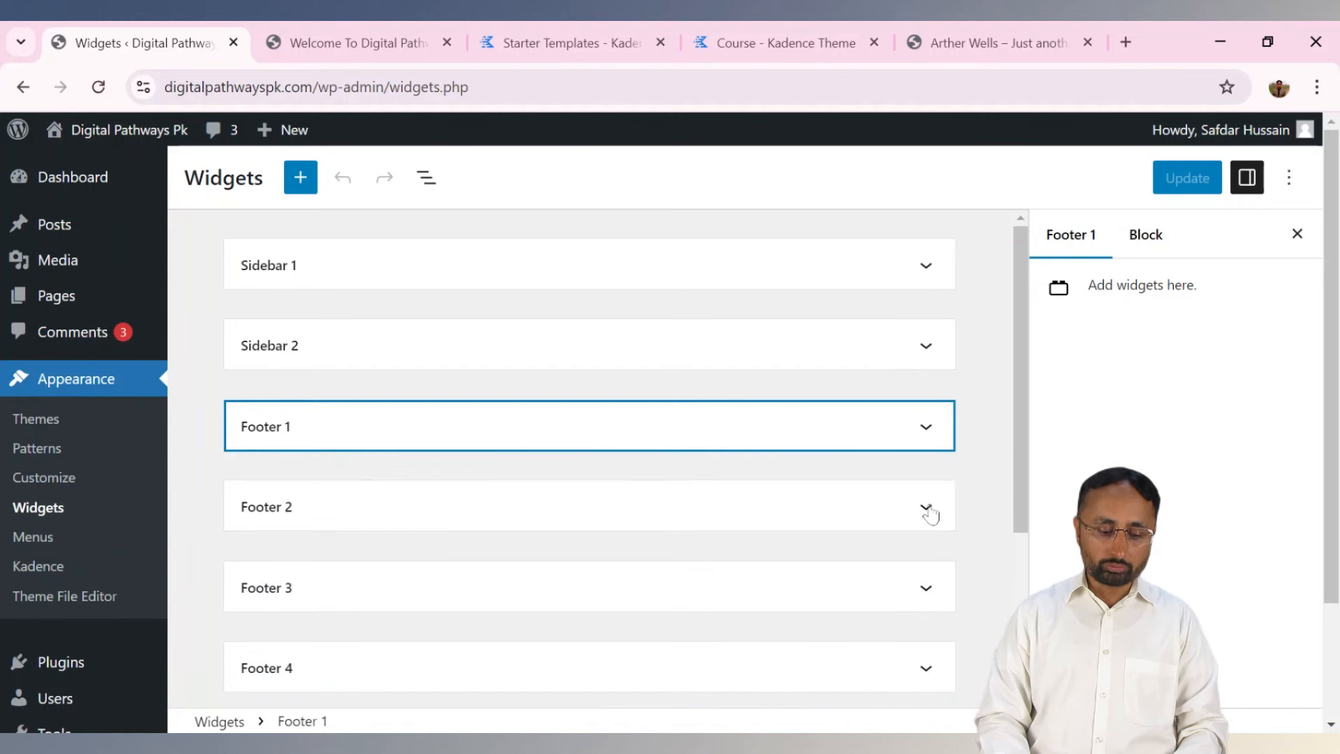
Glance at the Kadence starter templates page, then return to the Widgets editor.
left_click(579, 42)
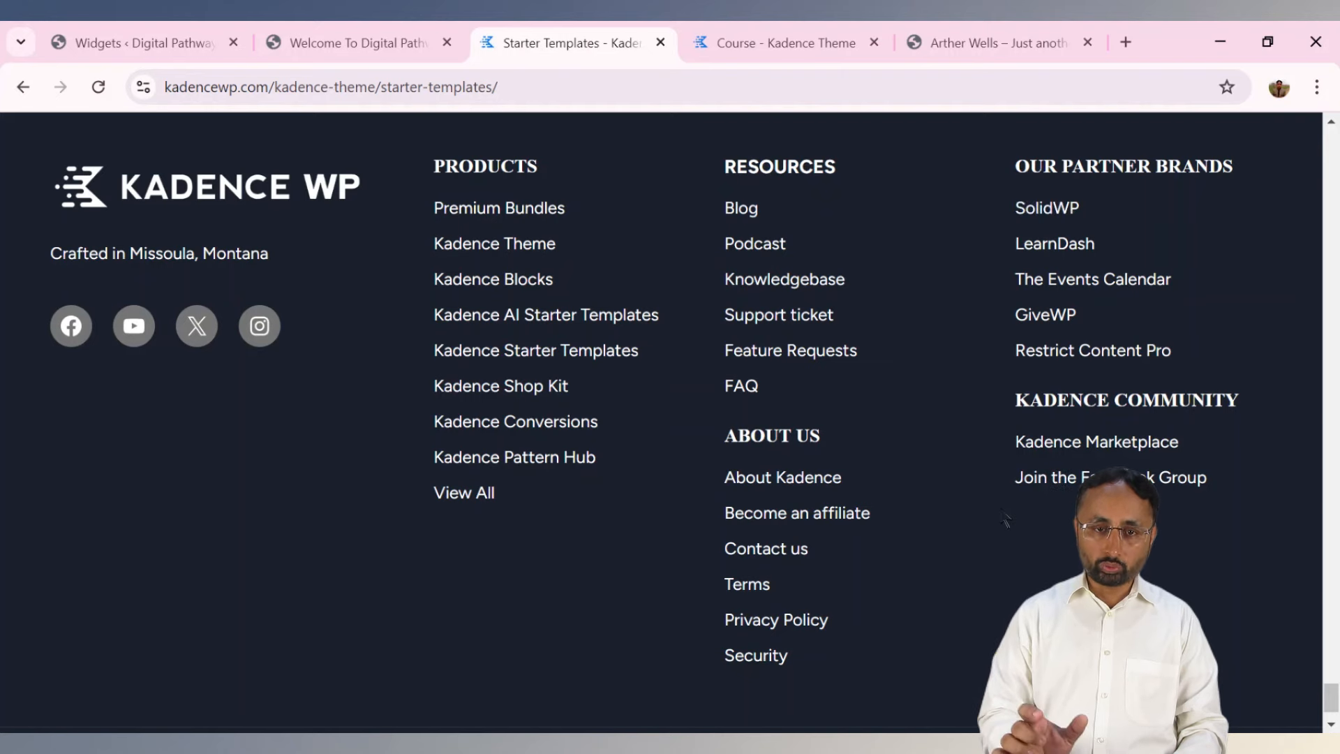
left_click(82, 52)
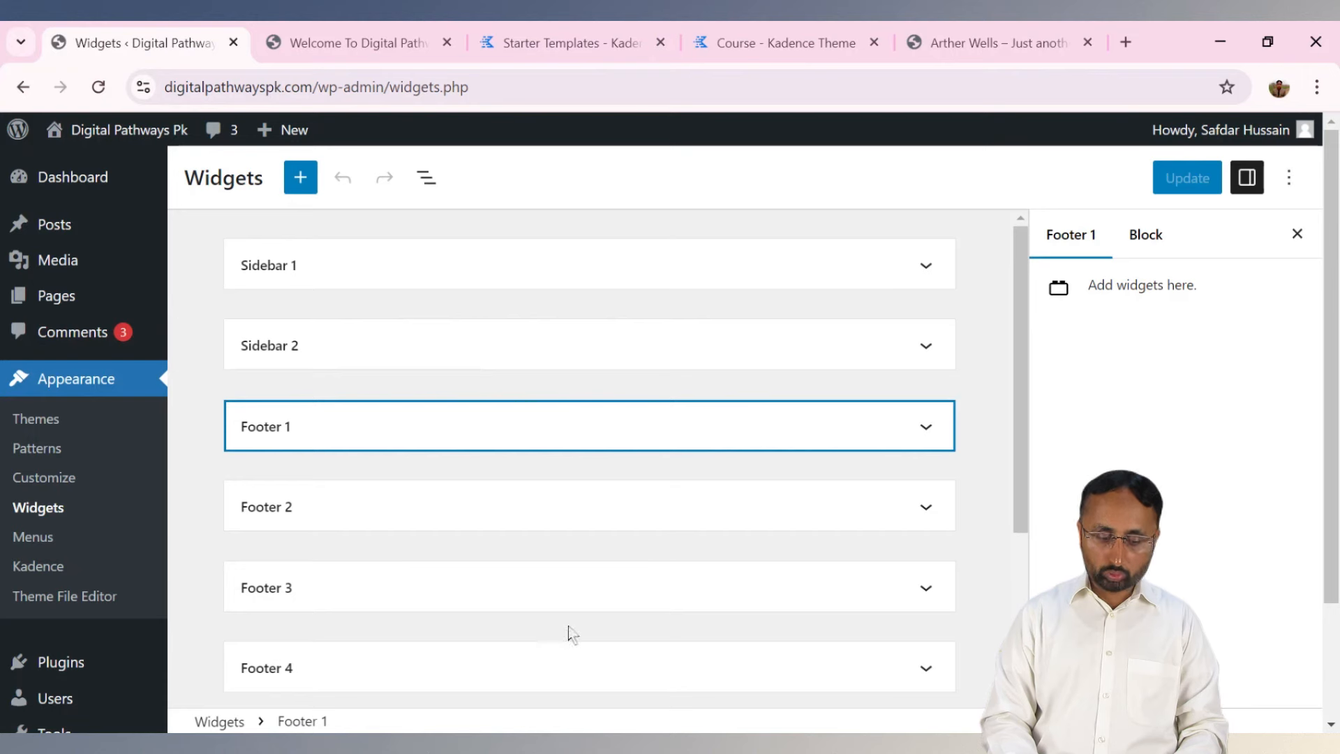
left_click_drag(1021, 391, 1032, 596)
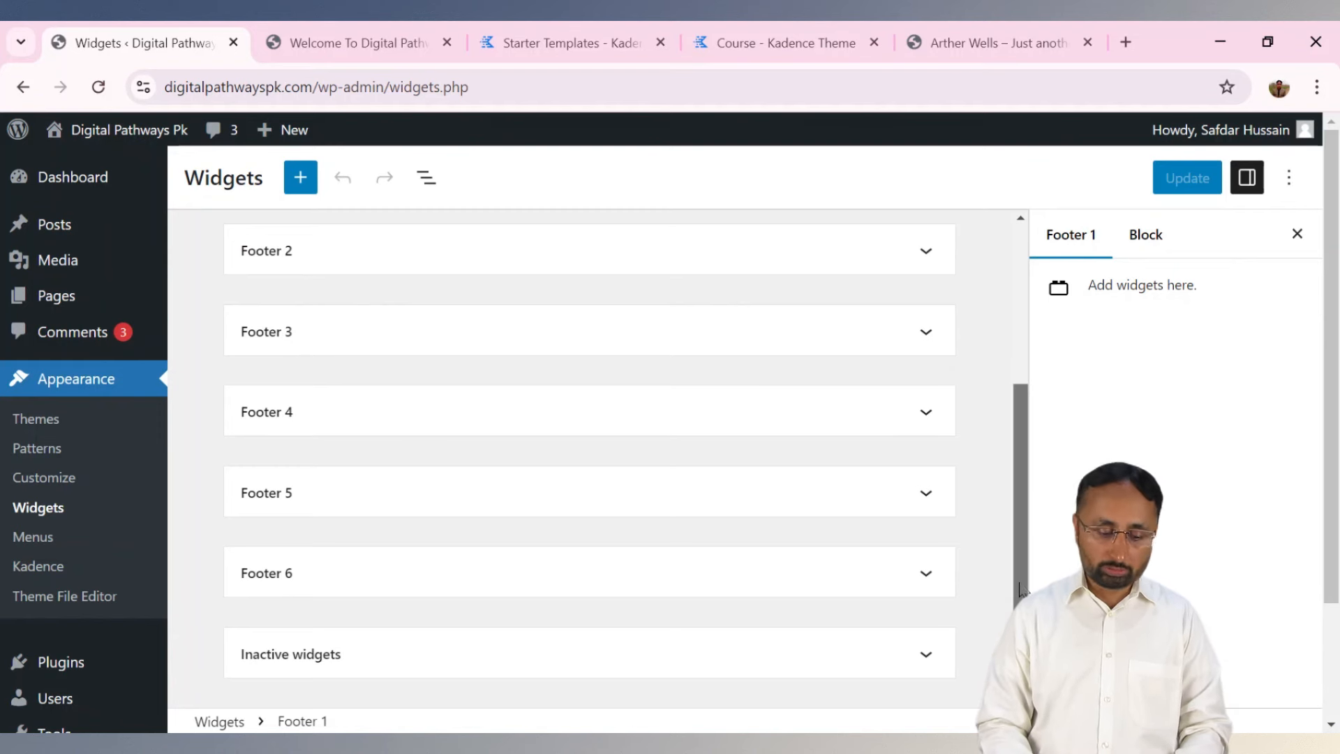
scroll(1020, 589, "up", 4)
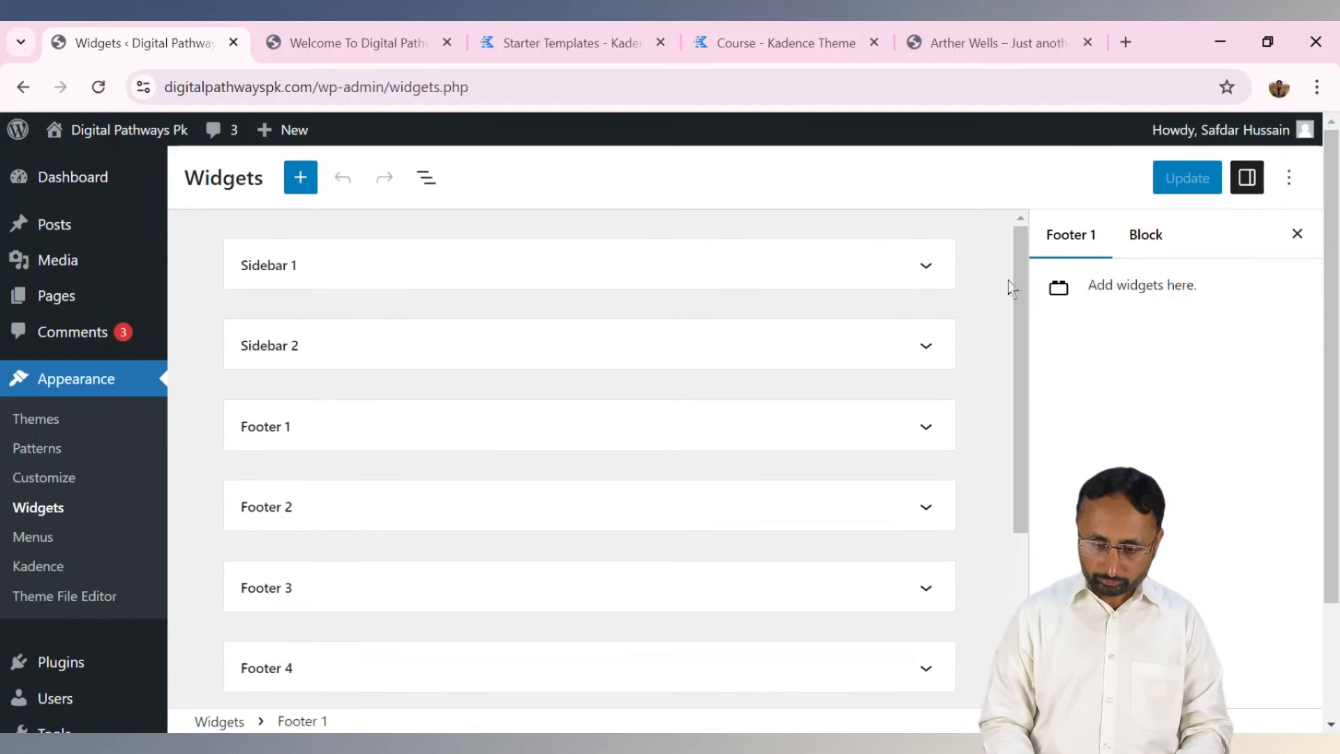
left_click(927, 266)
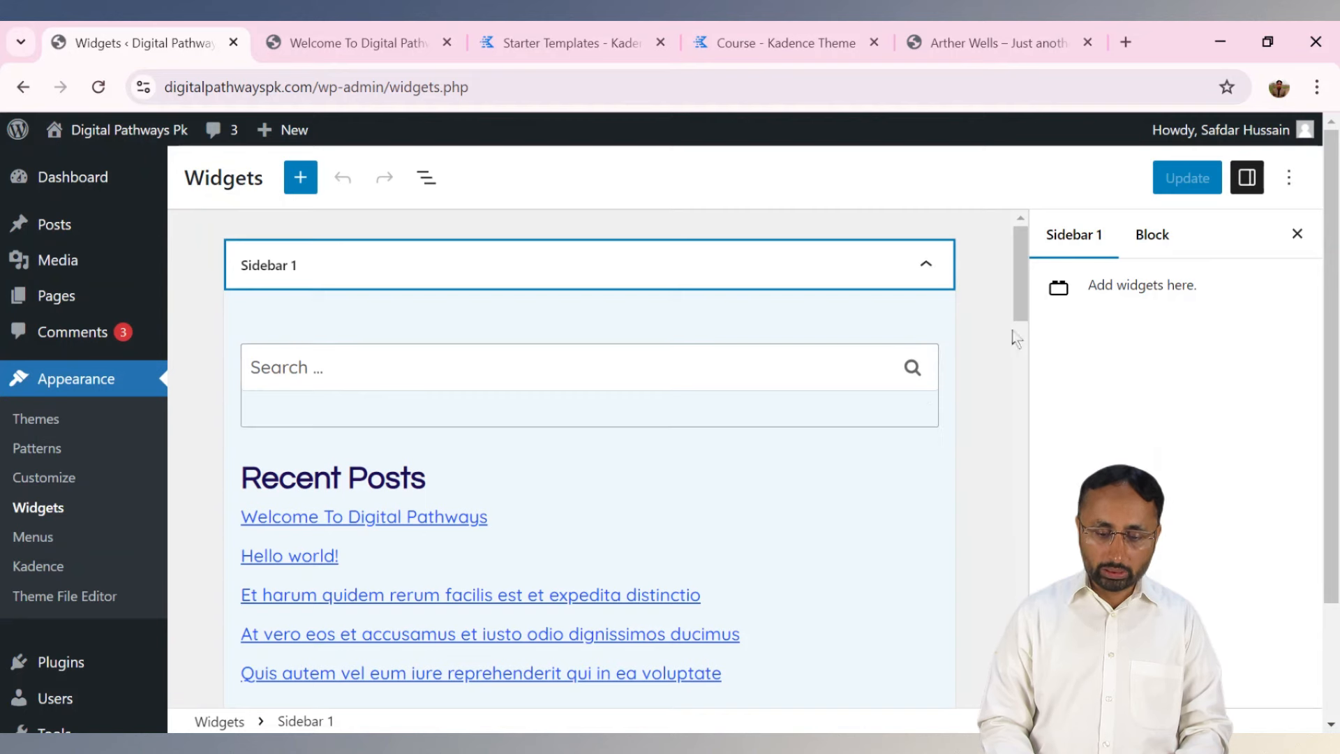
scroll(1020, 307, "down", 3)
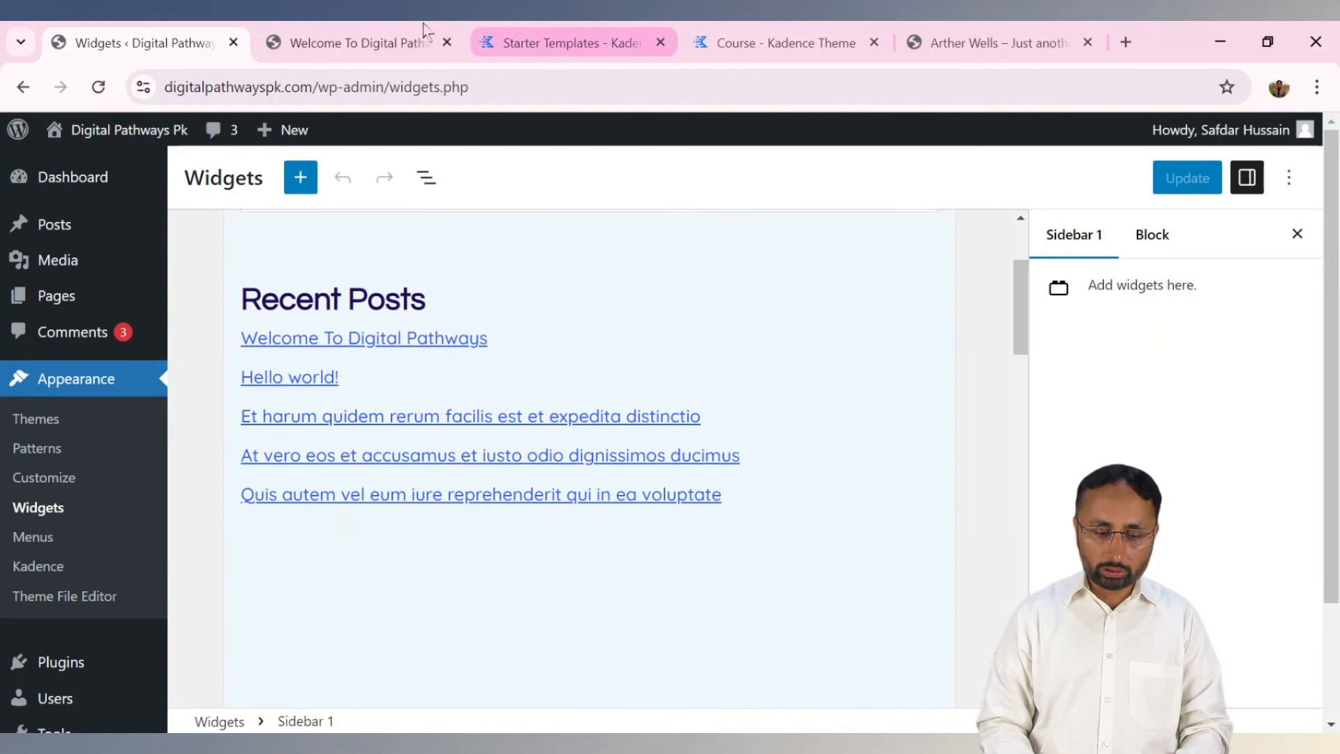
left_click(434, 41)
scroll(907, 320, "down", 8)
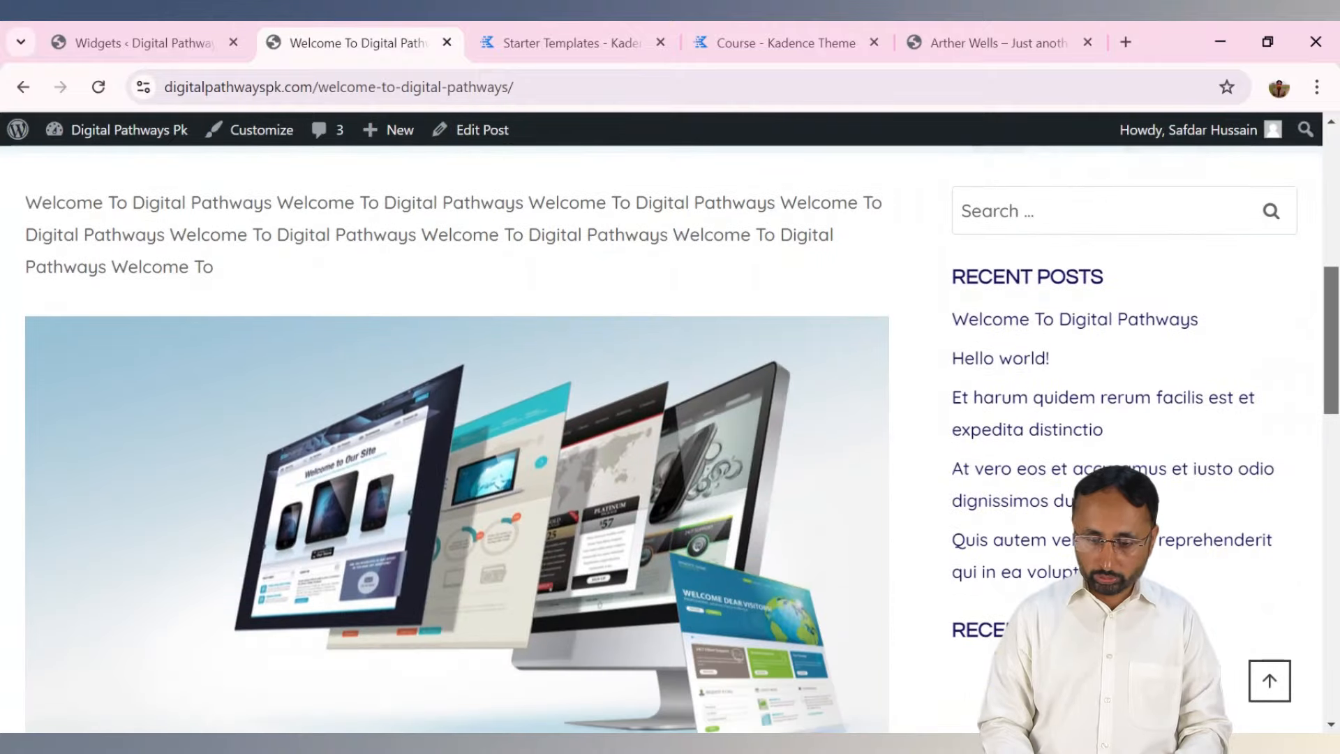
left_click(1113, 207)
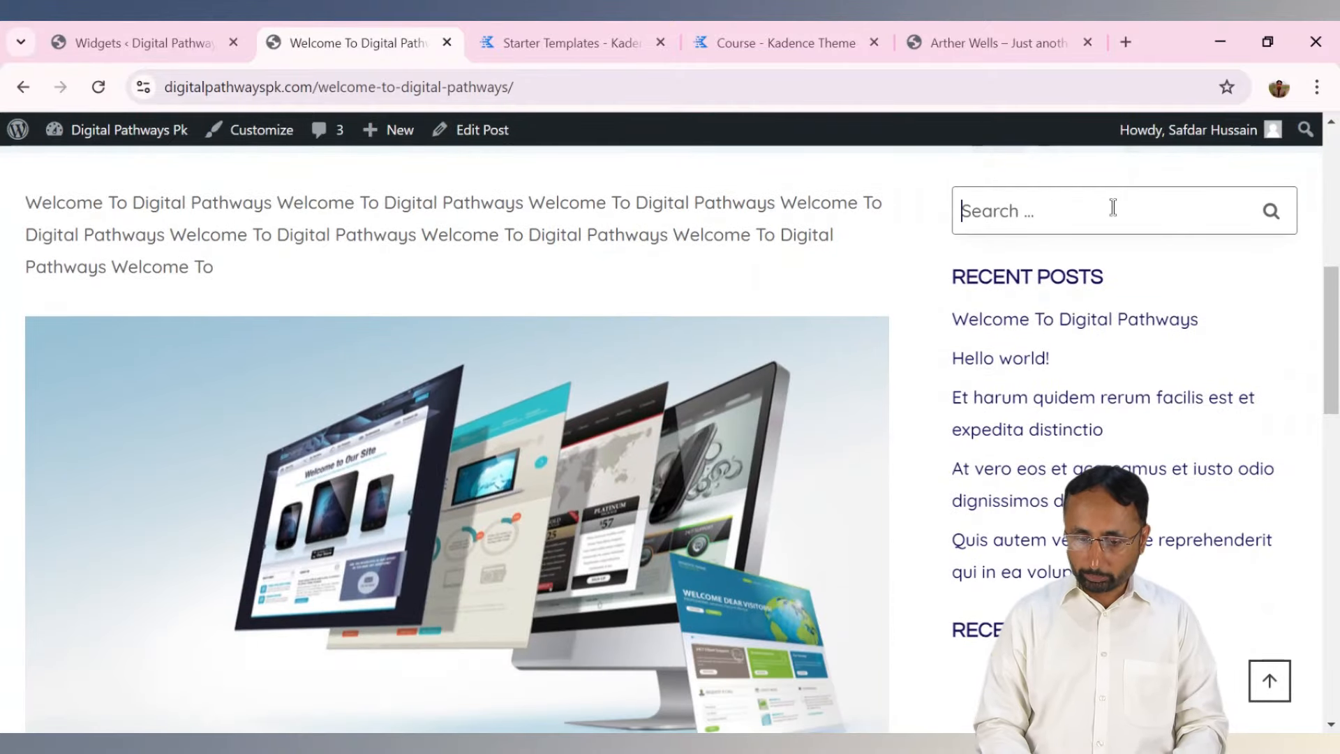
left_click(146, 43)
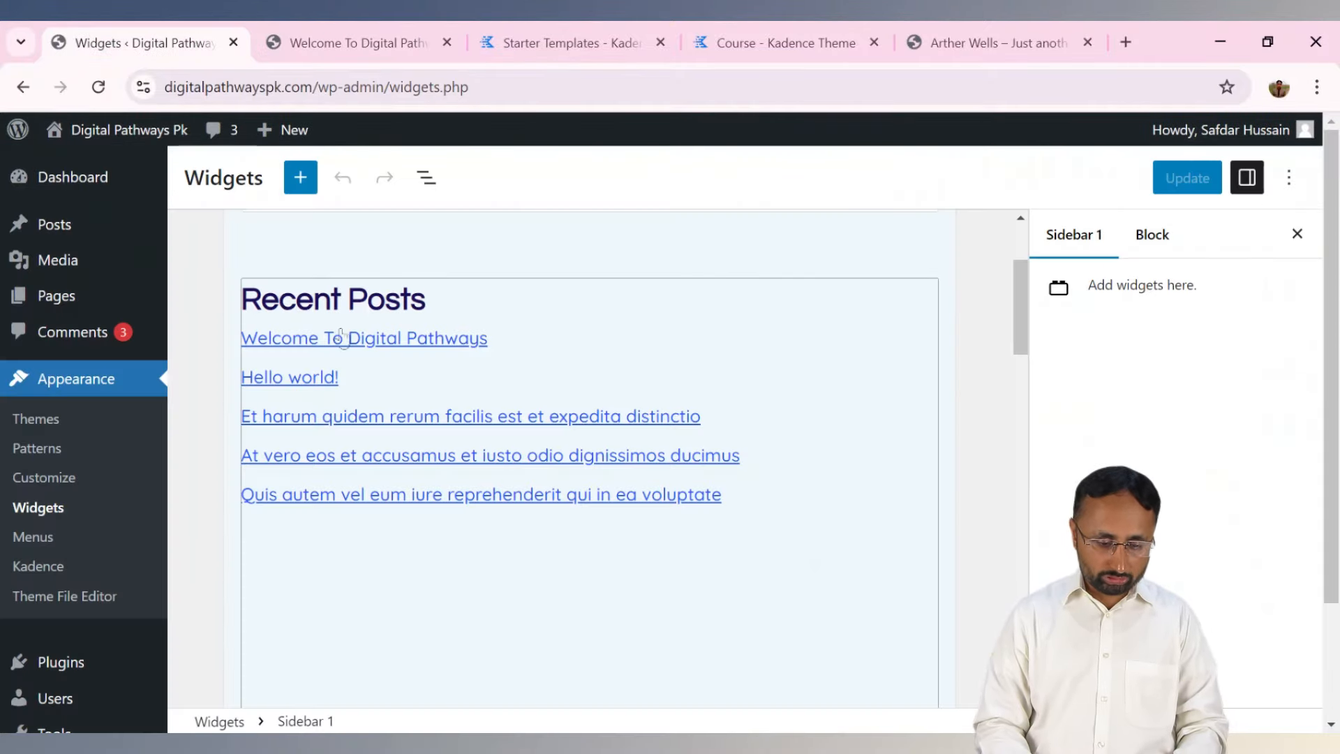
left_click_drag(1022, 302, 1034, 556)
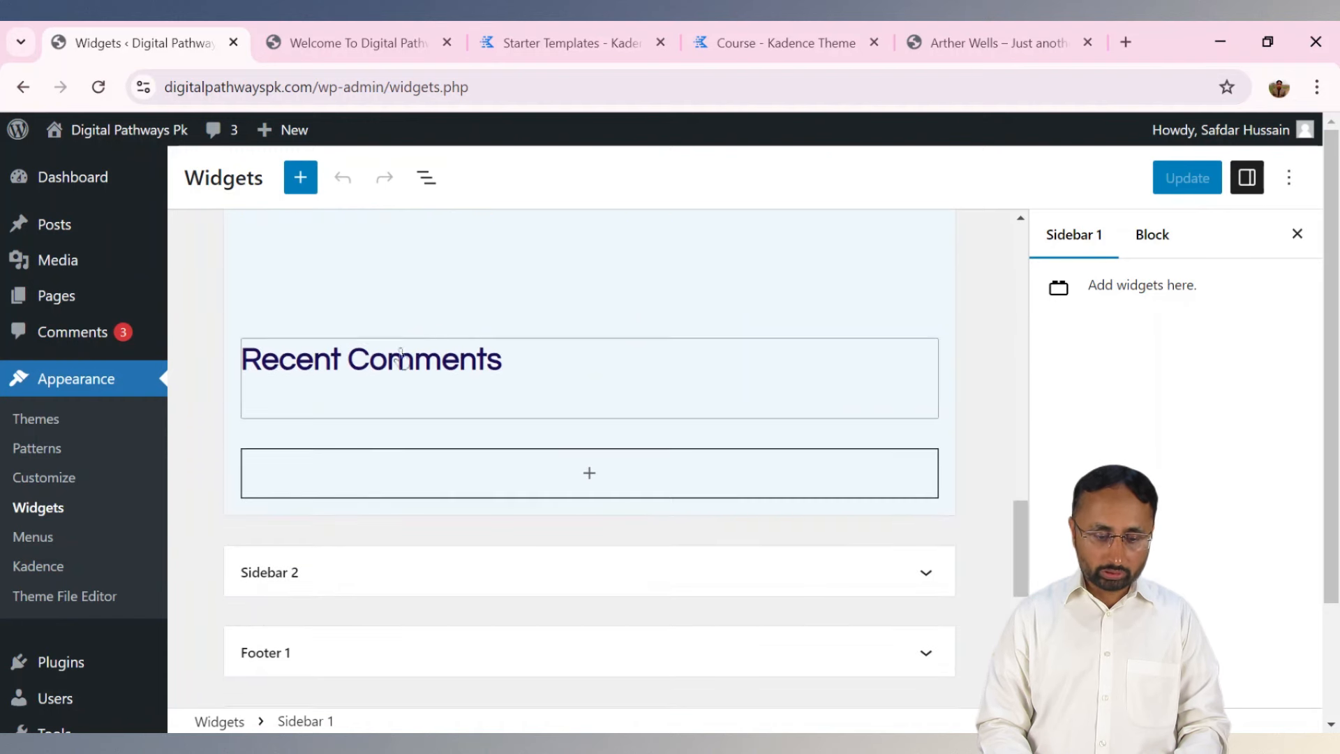
left_click(359, 44)
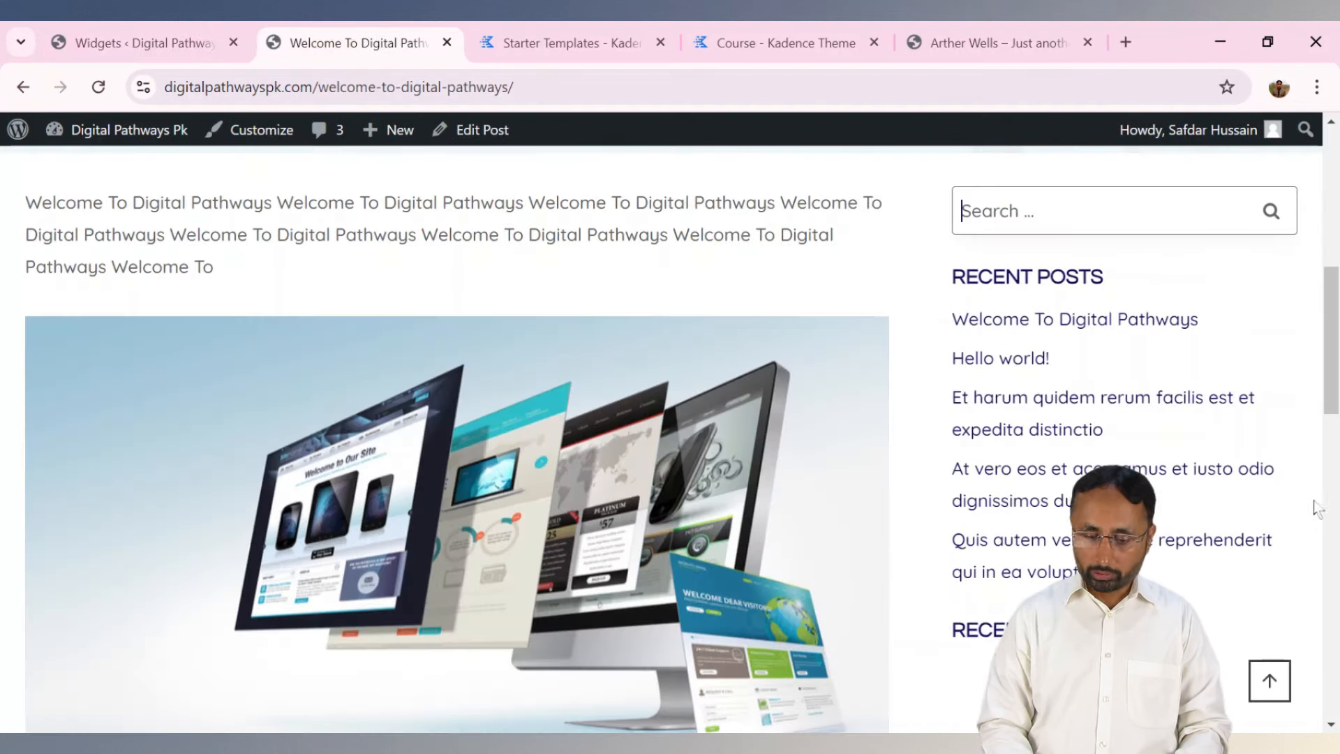
left_click(1059, 223)
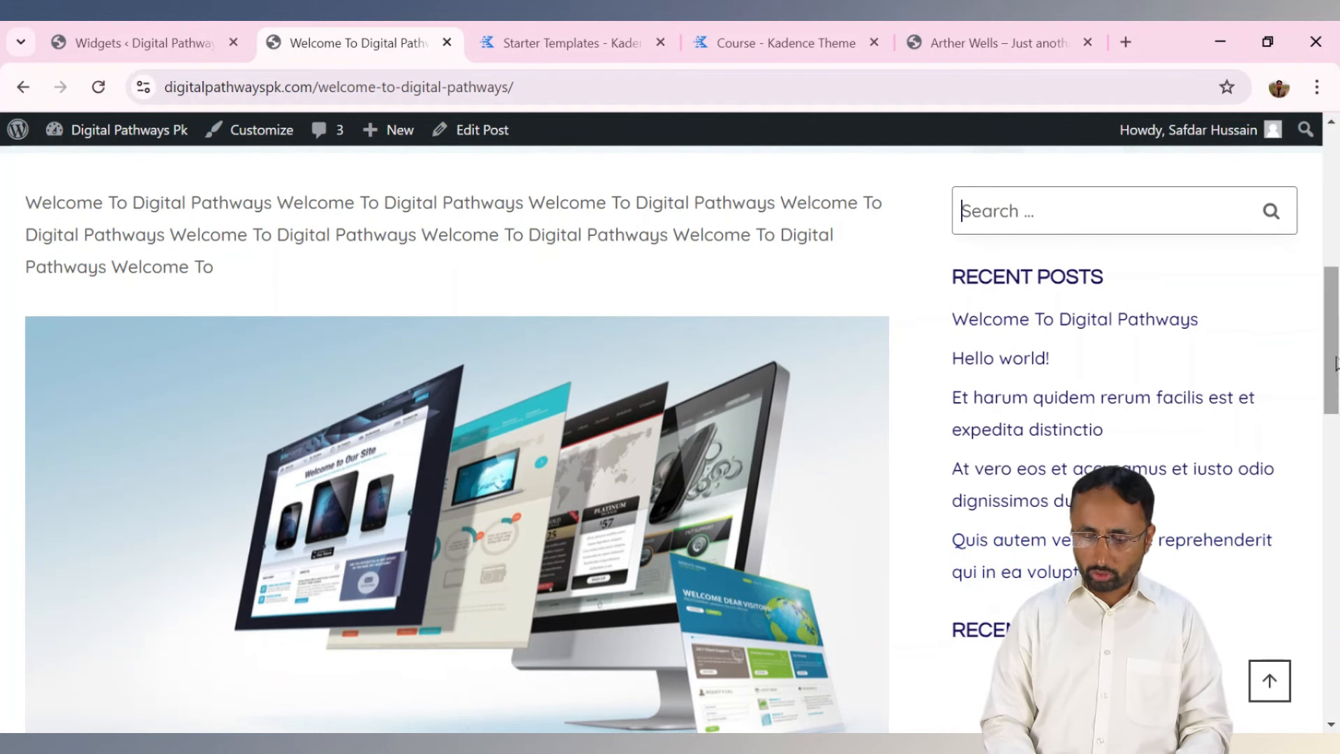
scroll(660, 438, "down", 3)
scroll(661, 438, "up", 8)
scroll(661, 438, "up", 2)
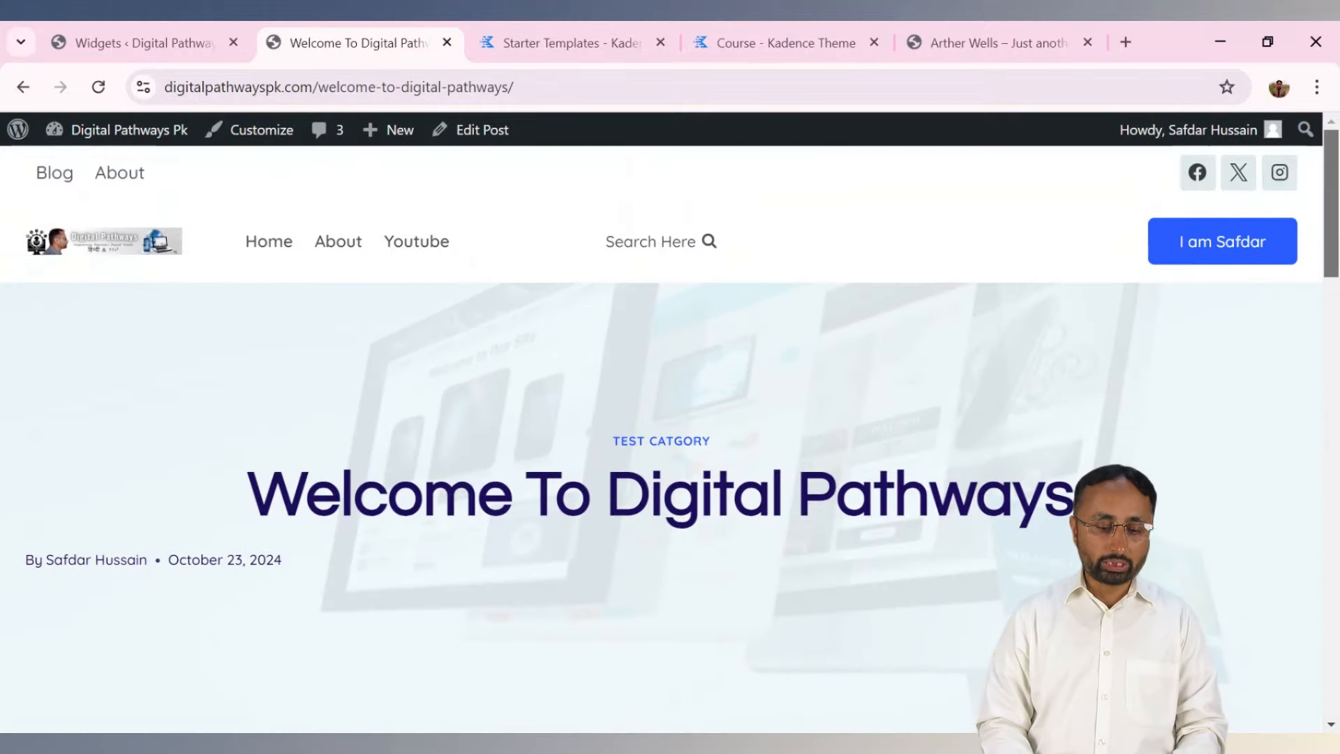
left_click(203, 35)
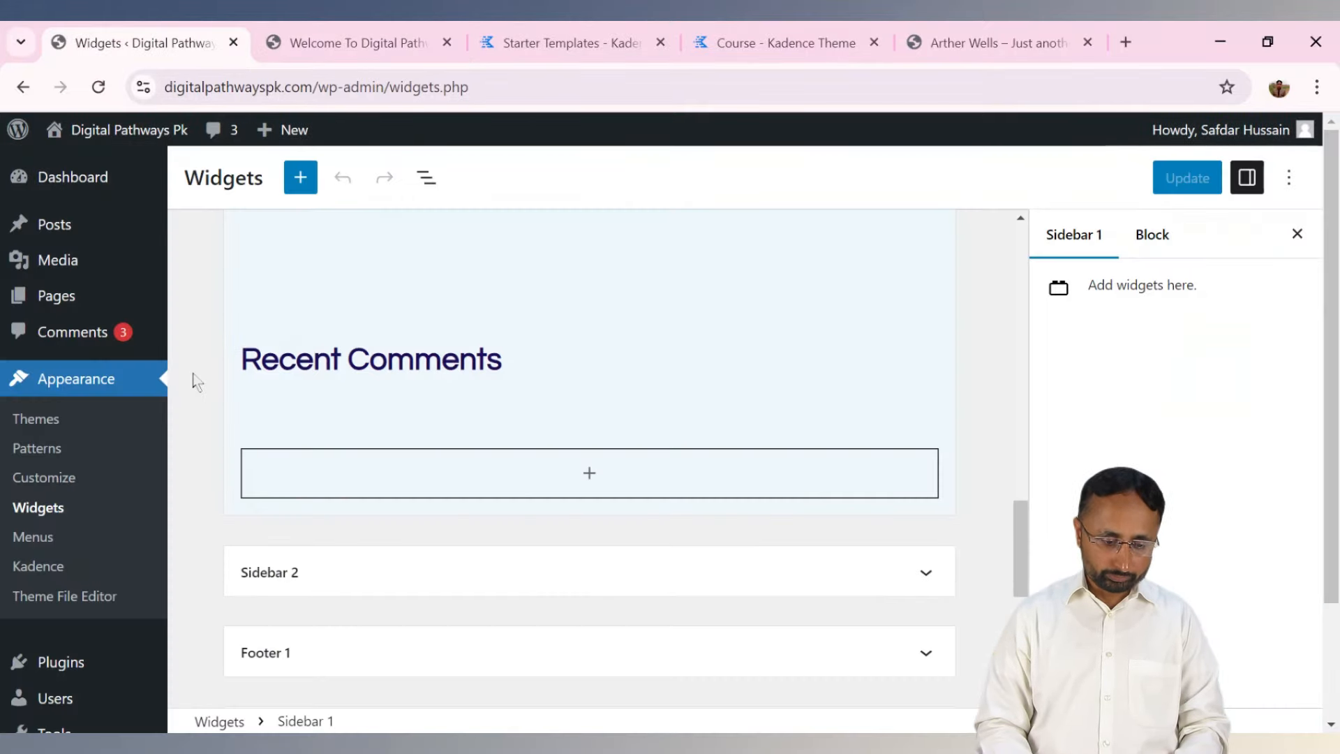
left_click_drag(1021, 556, 961, 297)
left_click(927, 265)
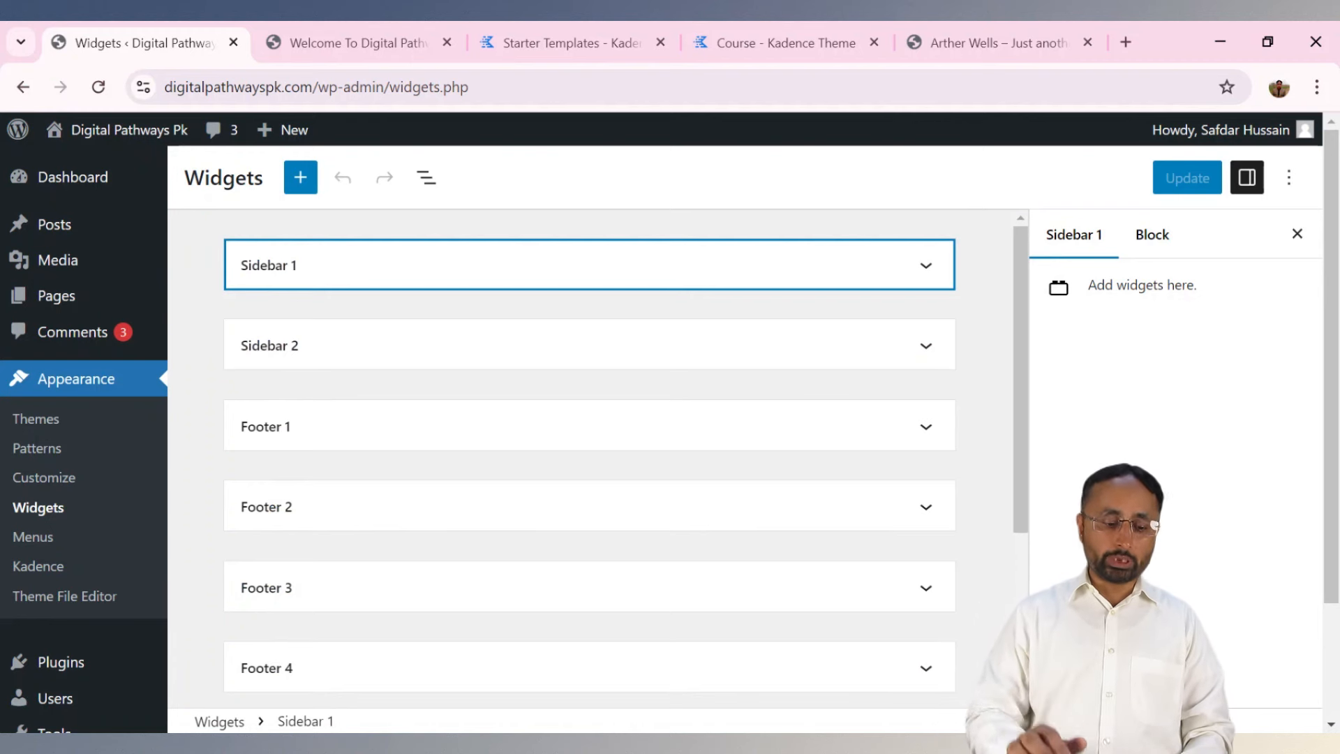
Edit the 'Et harum quidem rerum facilis est et expedita distinctio' post, placing the cursor after the Volutpat paragraph.
mouse_move(64, 233)
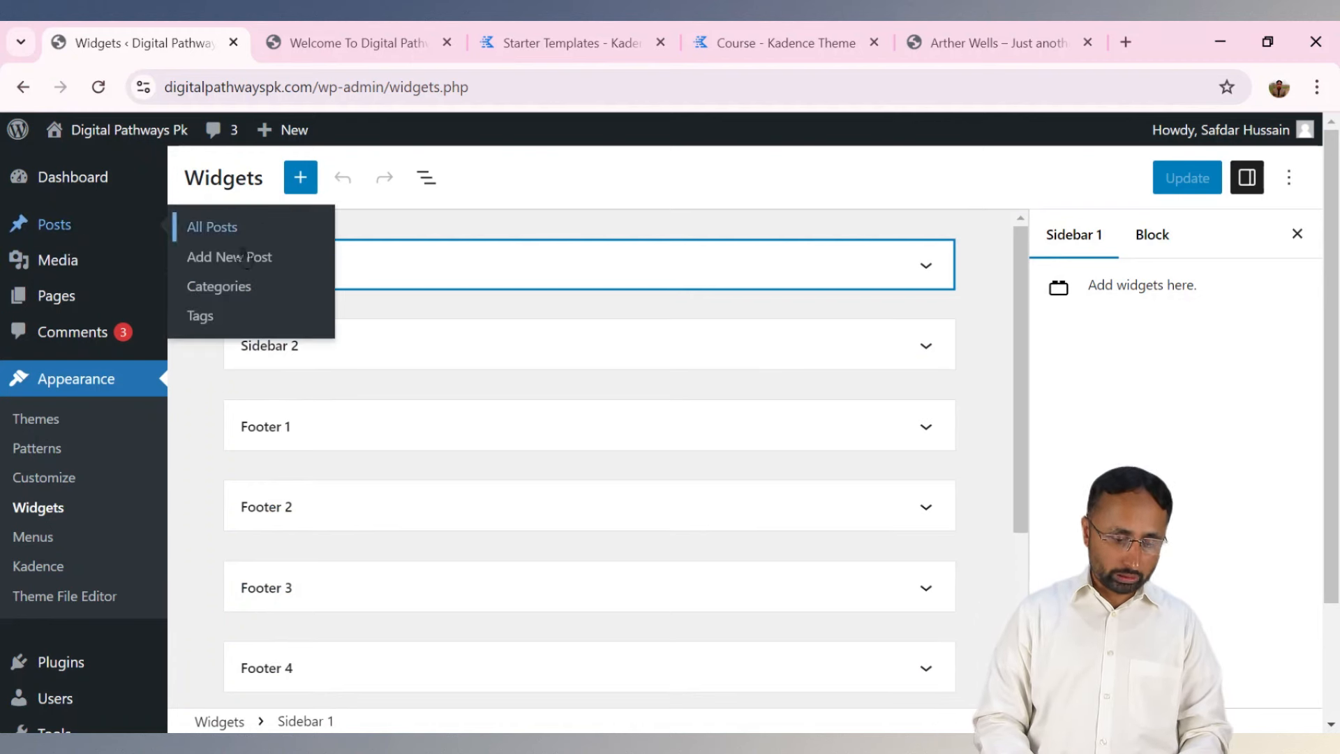
left_click(216, 233)
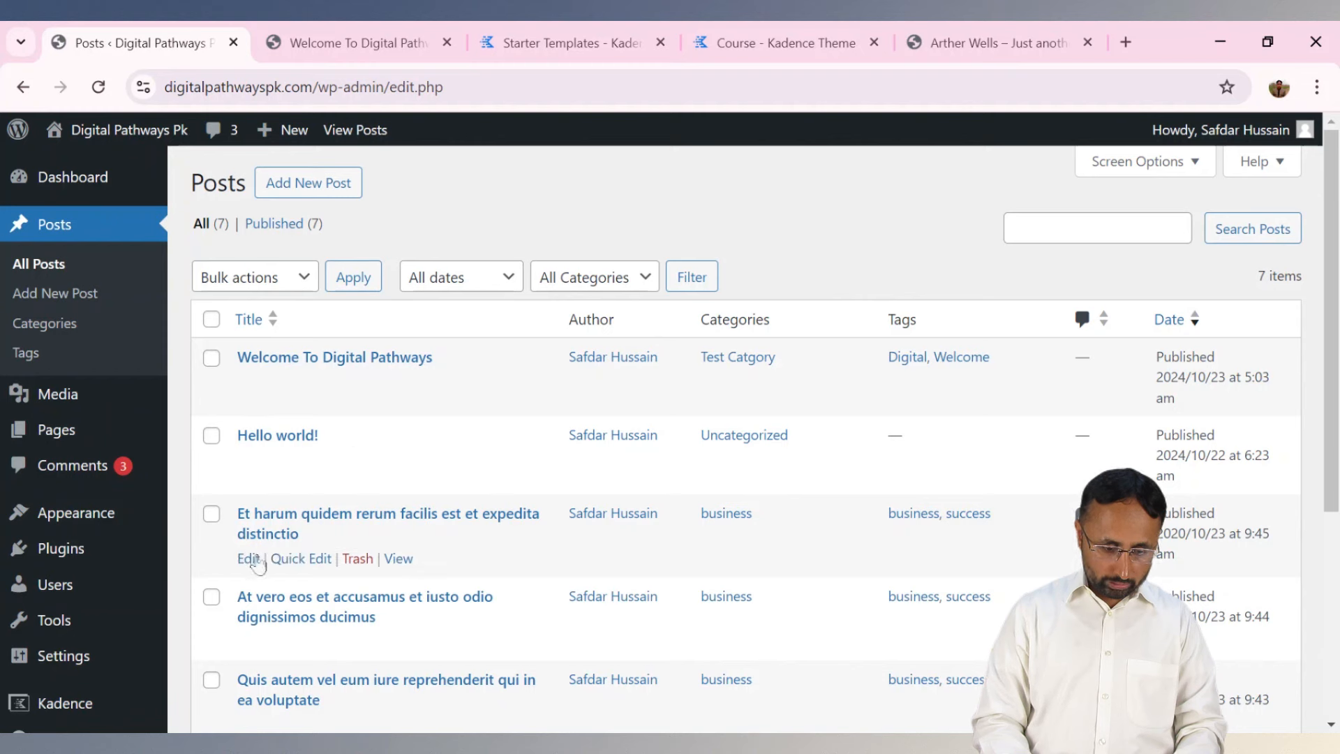
left_click(250, 559)
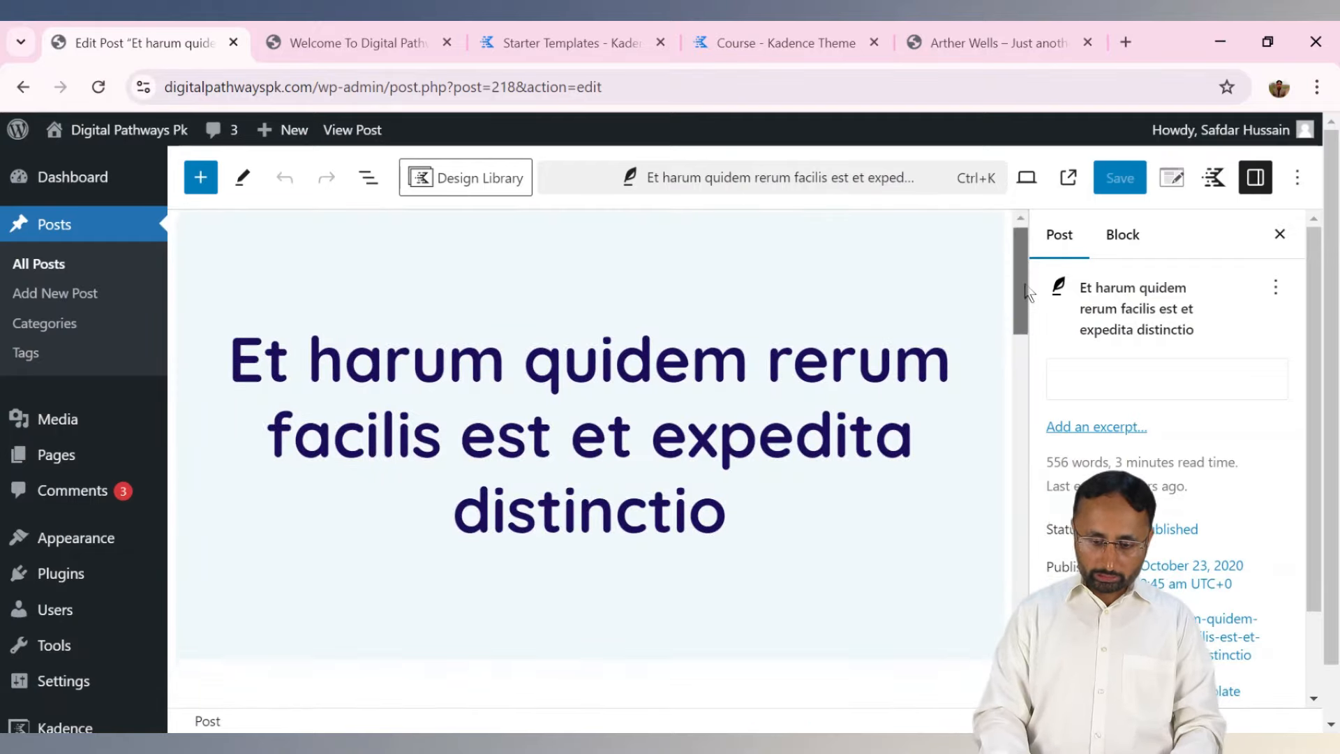
left_click_drag(1019, 279, 1019, 457)
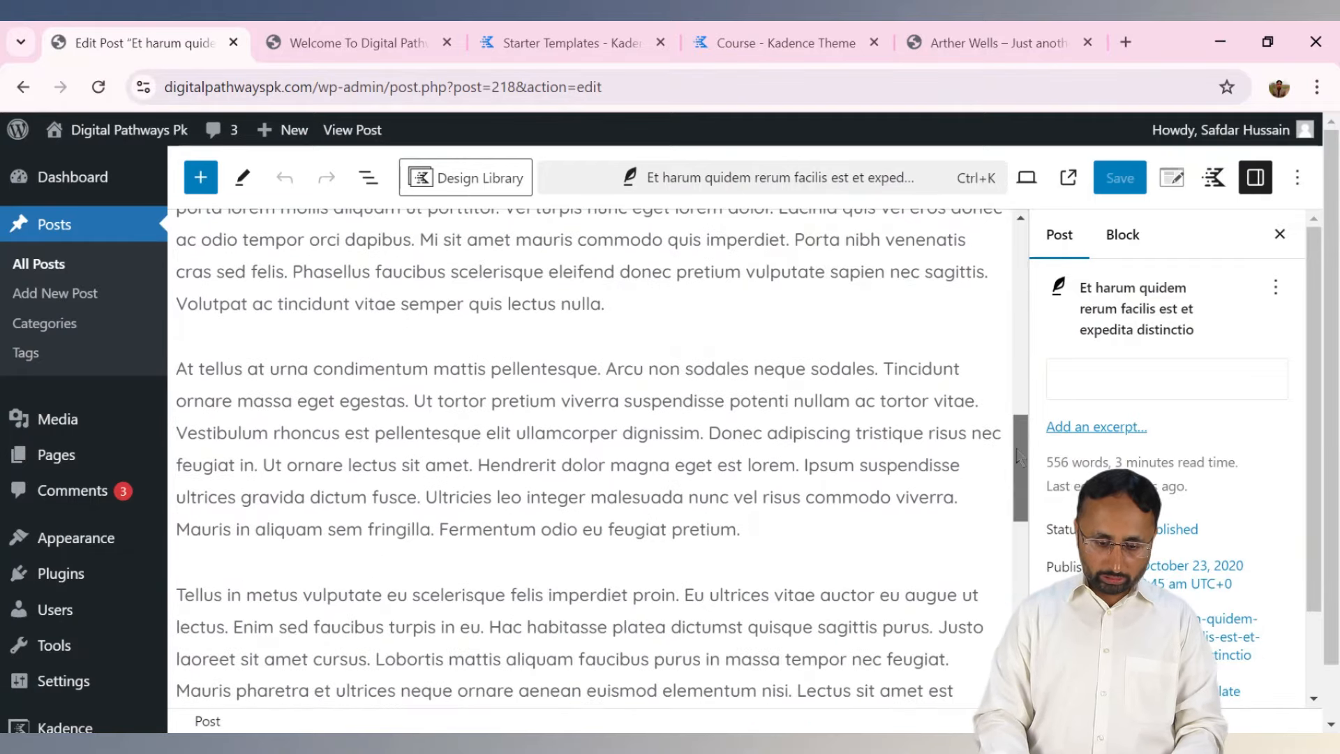
left_click(696, 310)
Add a new paragraph below and insert a Posts List block via the /recent search.
key("Return")
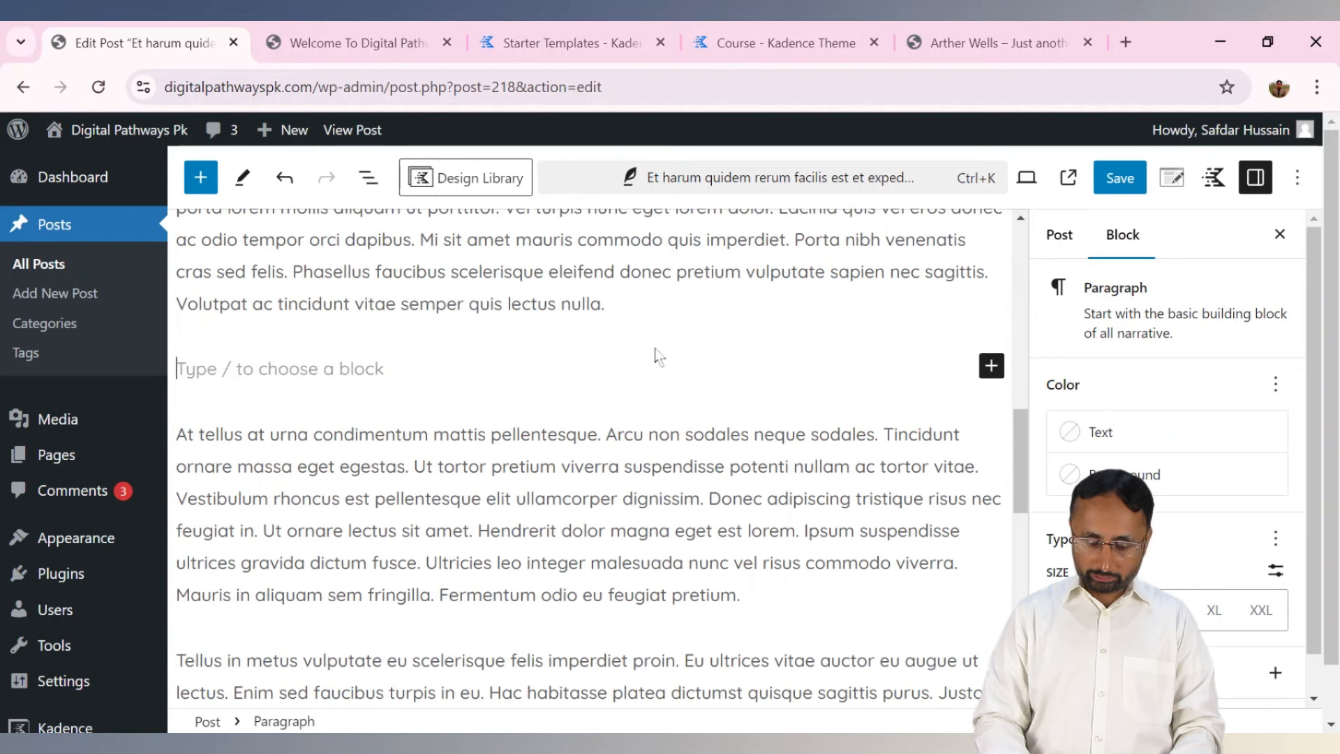
type("/wid")
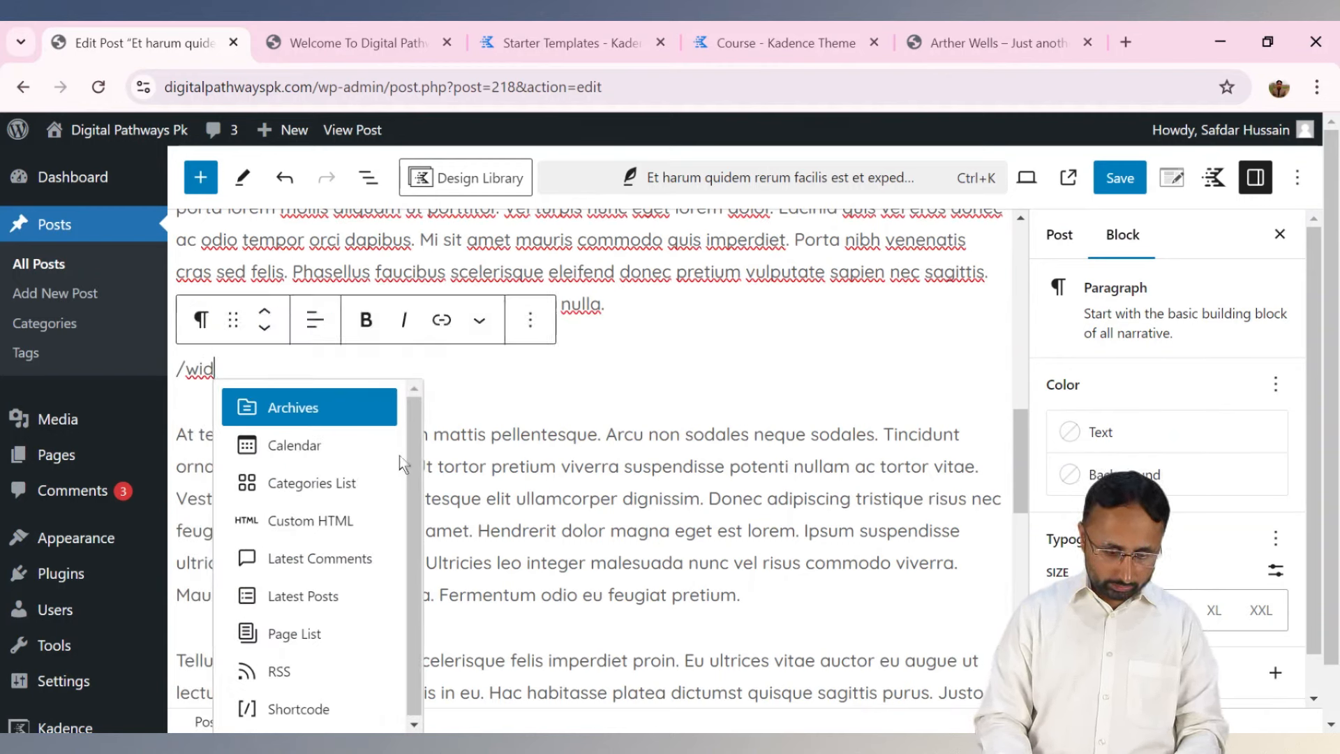
key("BackSpace")
key("BackSpace")
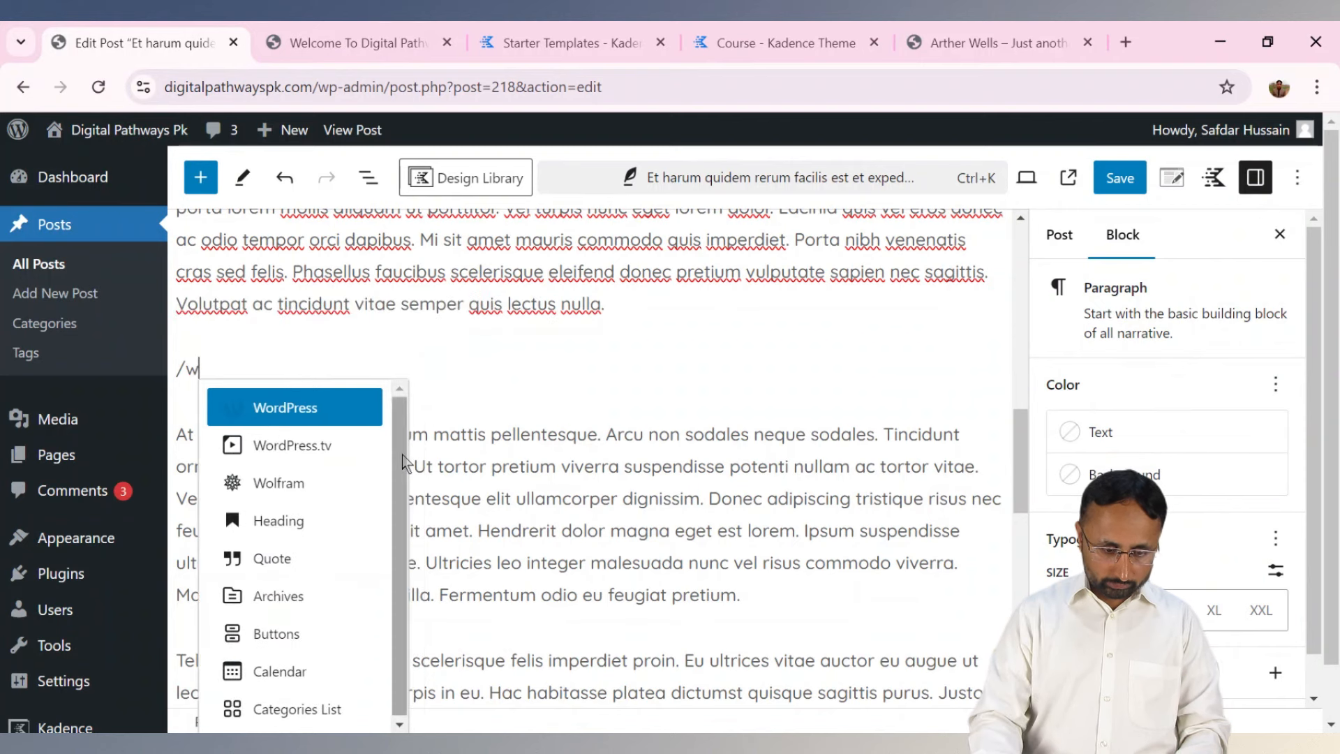
type("ed")
key("BackSpace")
key("BackSpace")
key("BackSpace")
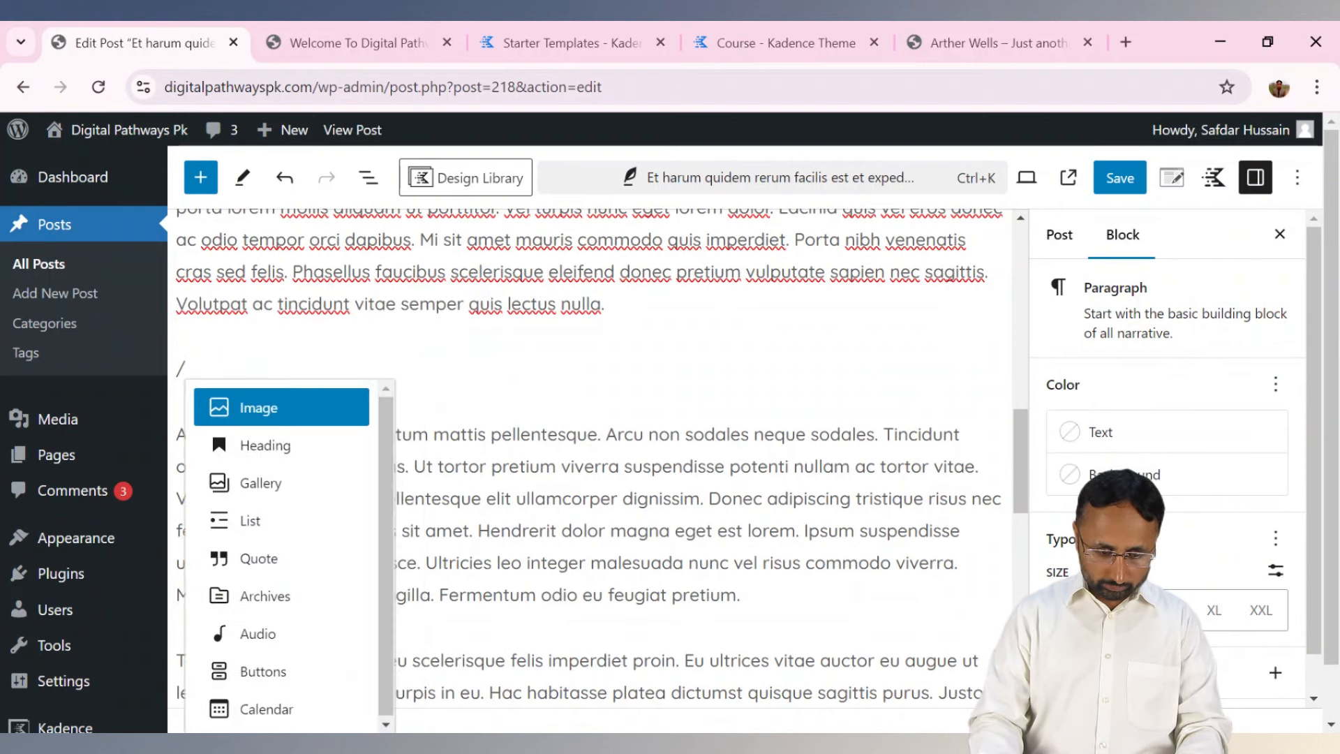
type("wid")
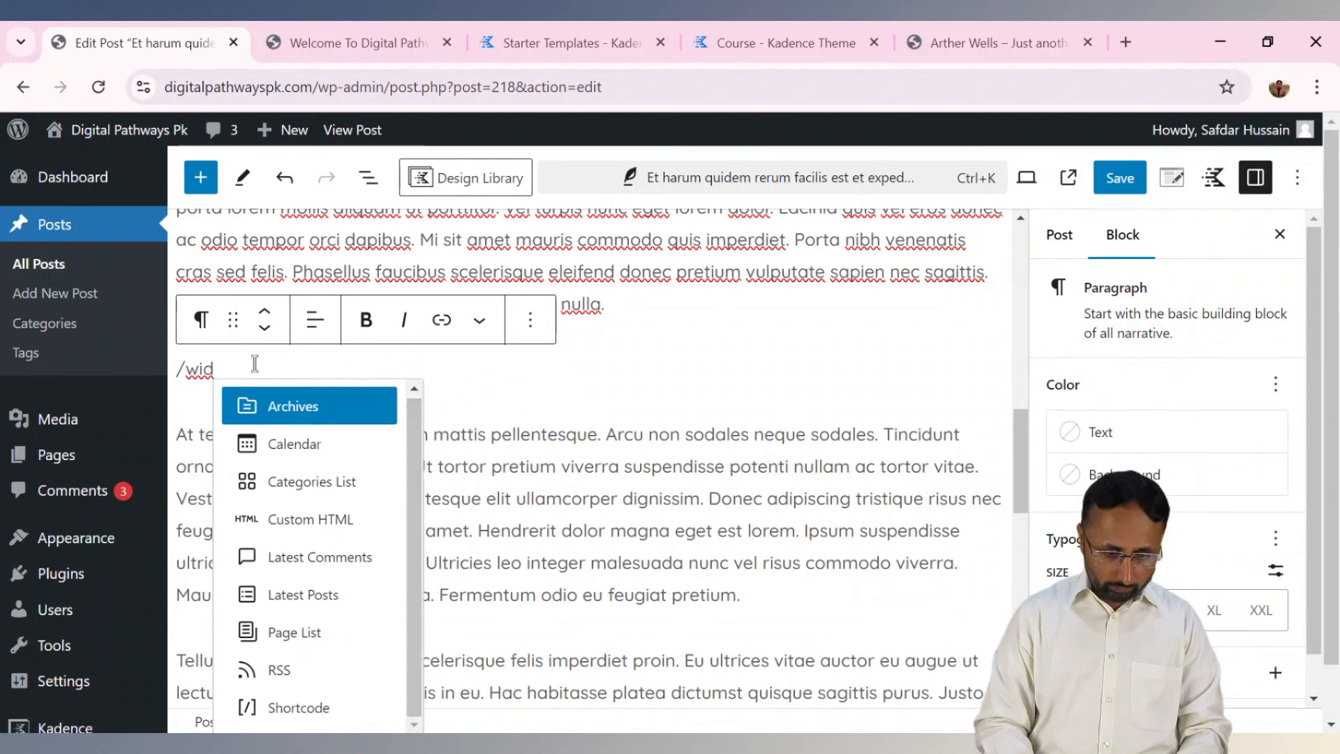
key("ctrl+a")
key("Right")
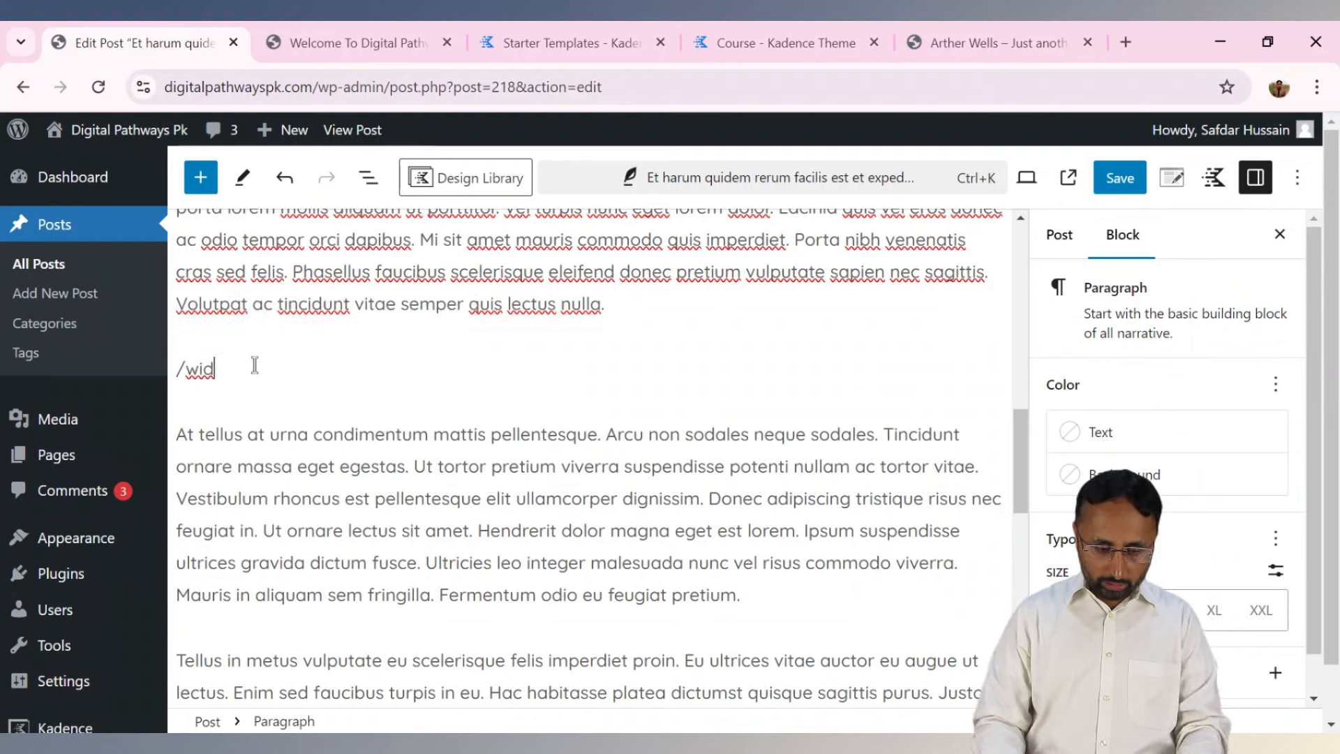
key("BackSpace")
key("BackSpace")
type("recent")
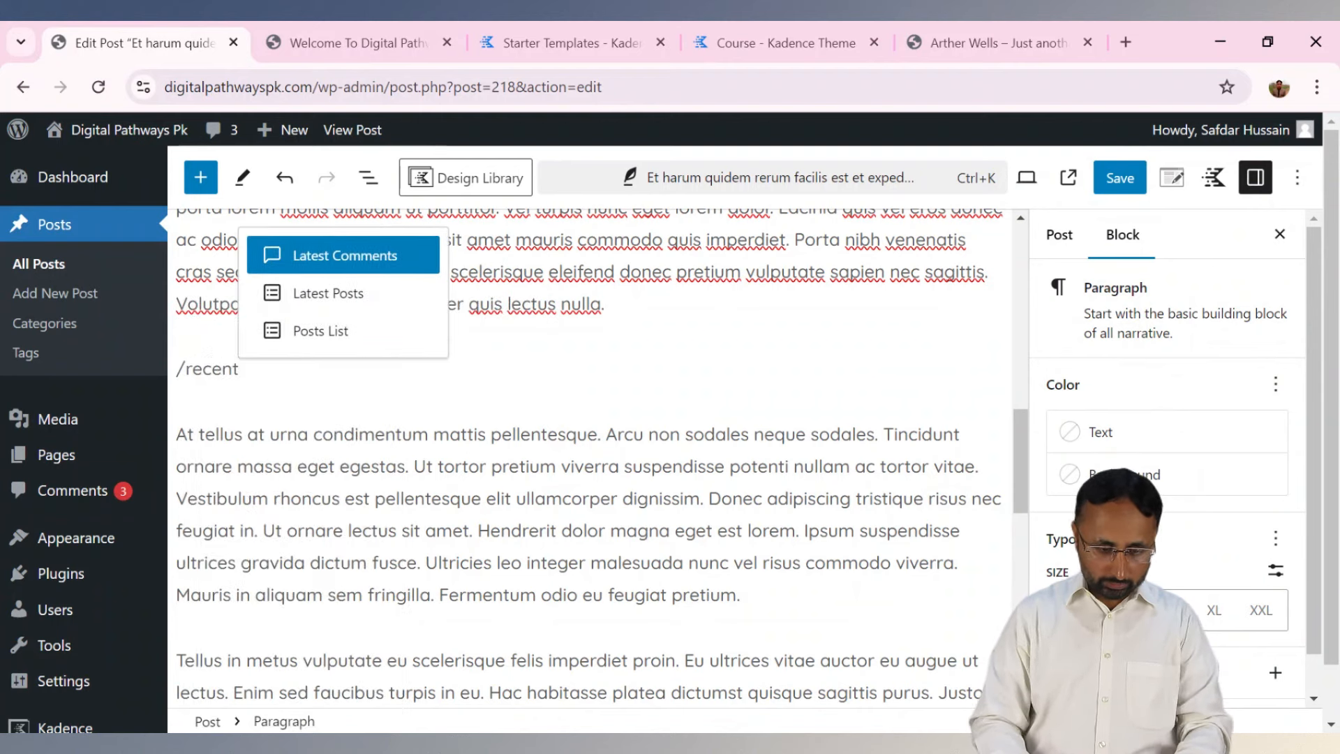
left_click(320, 331)
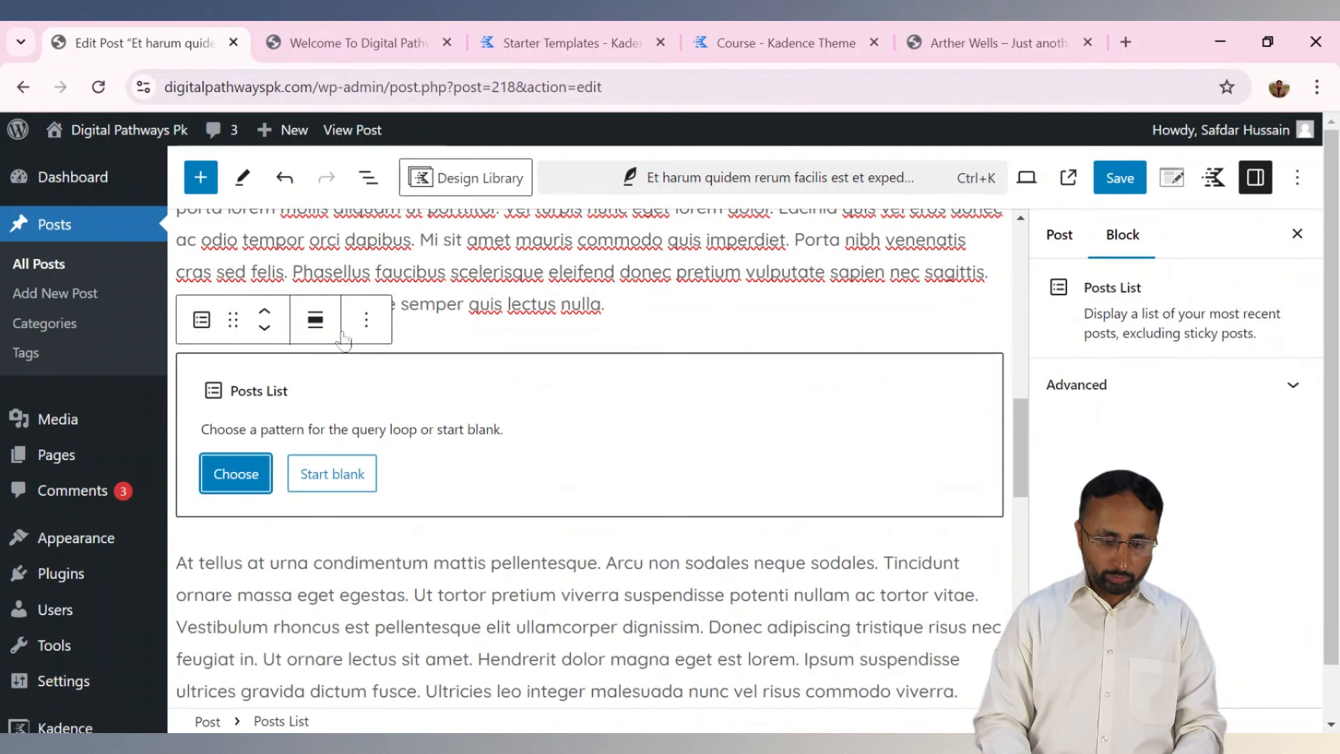
Fill the Posts List block with the 'Small image and title' pattern.
left_click(255, 474)
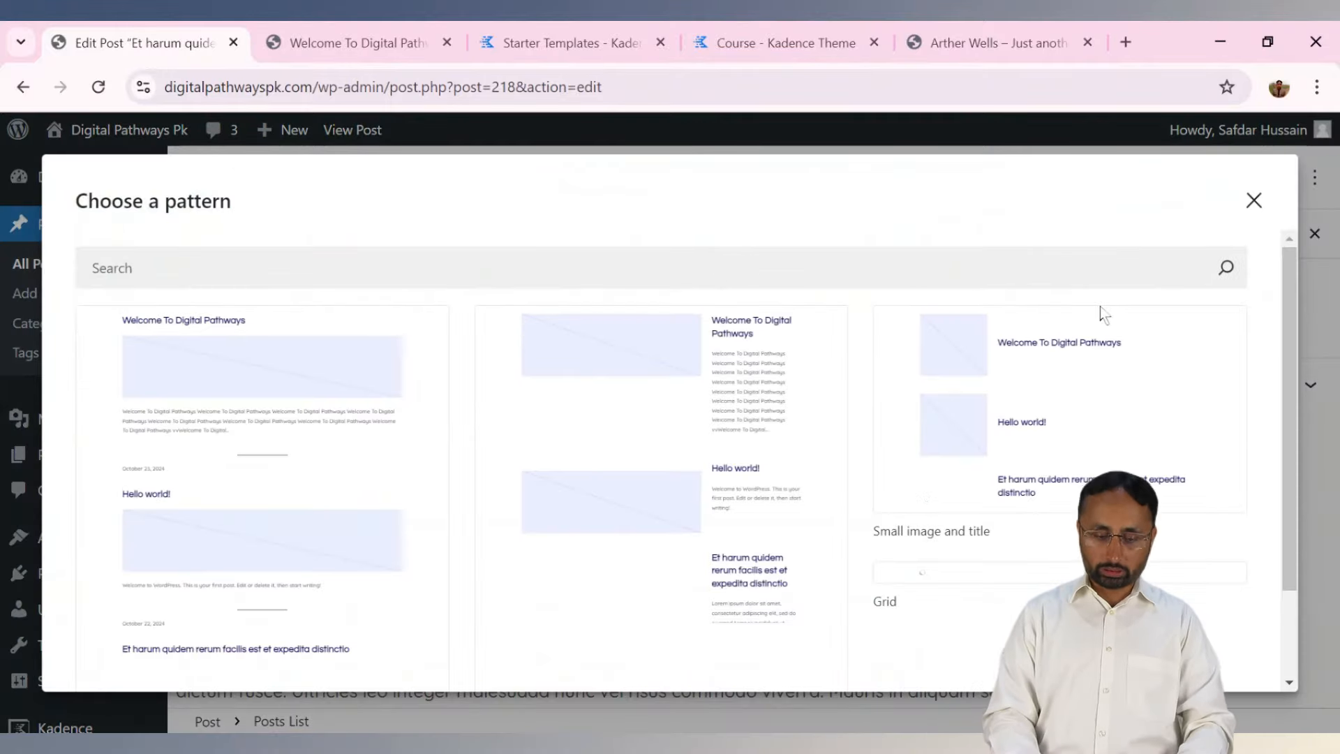
mouse_move(1284, 299)
left_mouse_down()
mouse_move(1286, 336)
mouse_move(1285, 286)
left_mouse_up()
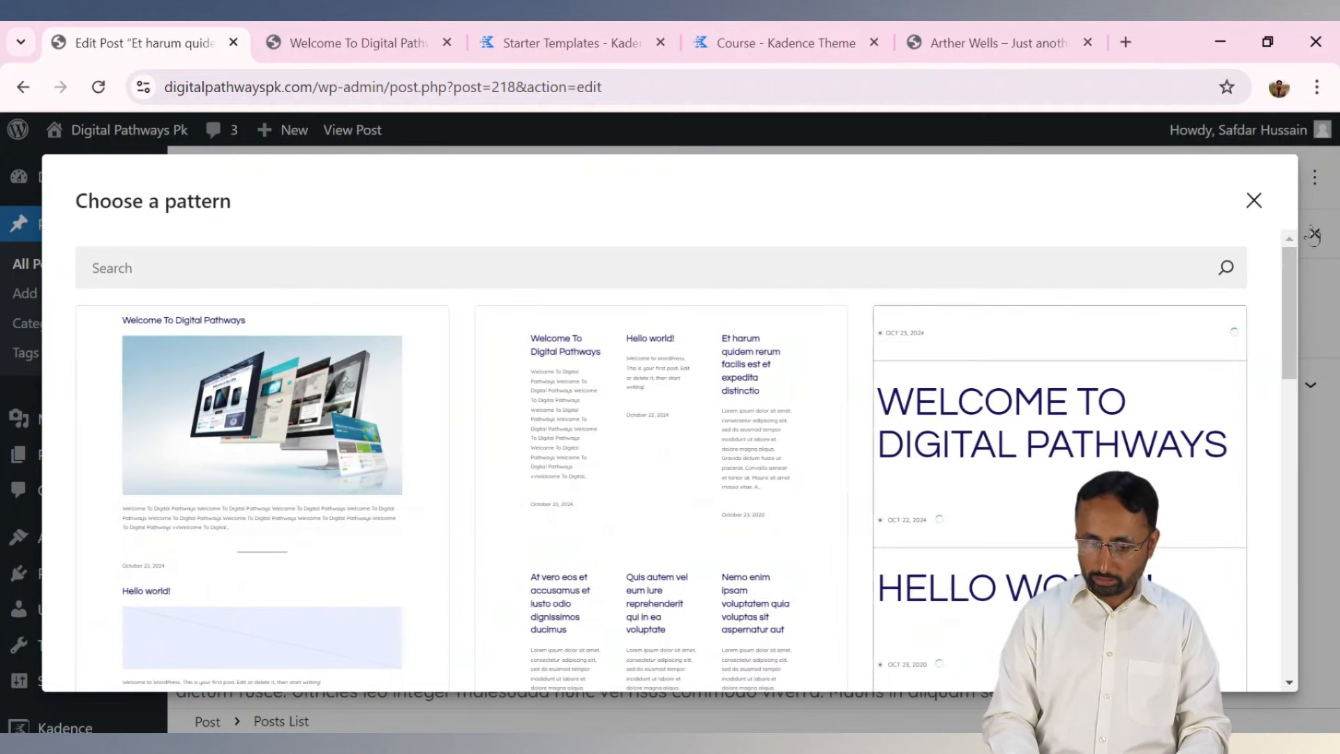
left_click_drag(1288, 278, 1282, 612)
scroll(243, 537, "up", 2)
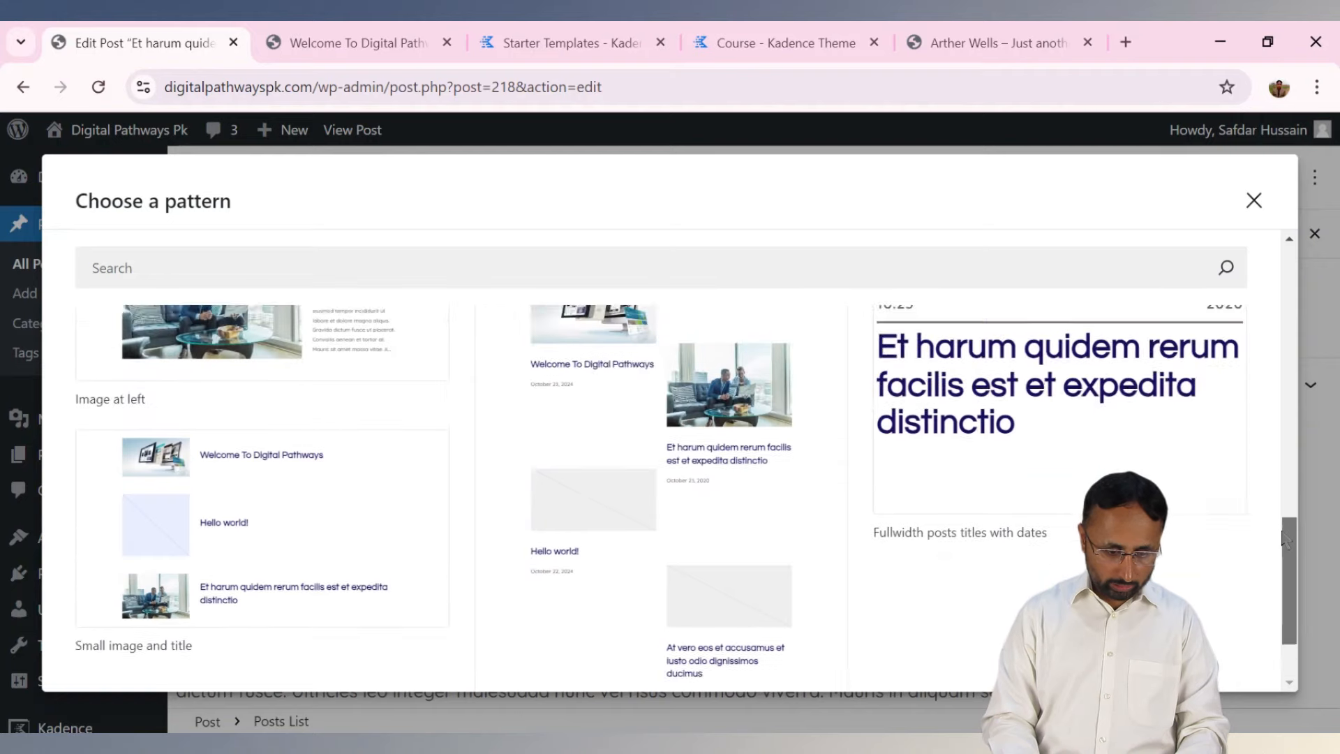
left_click(241, 538)
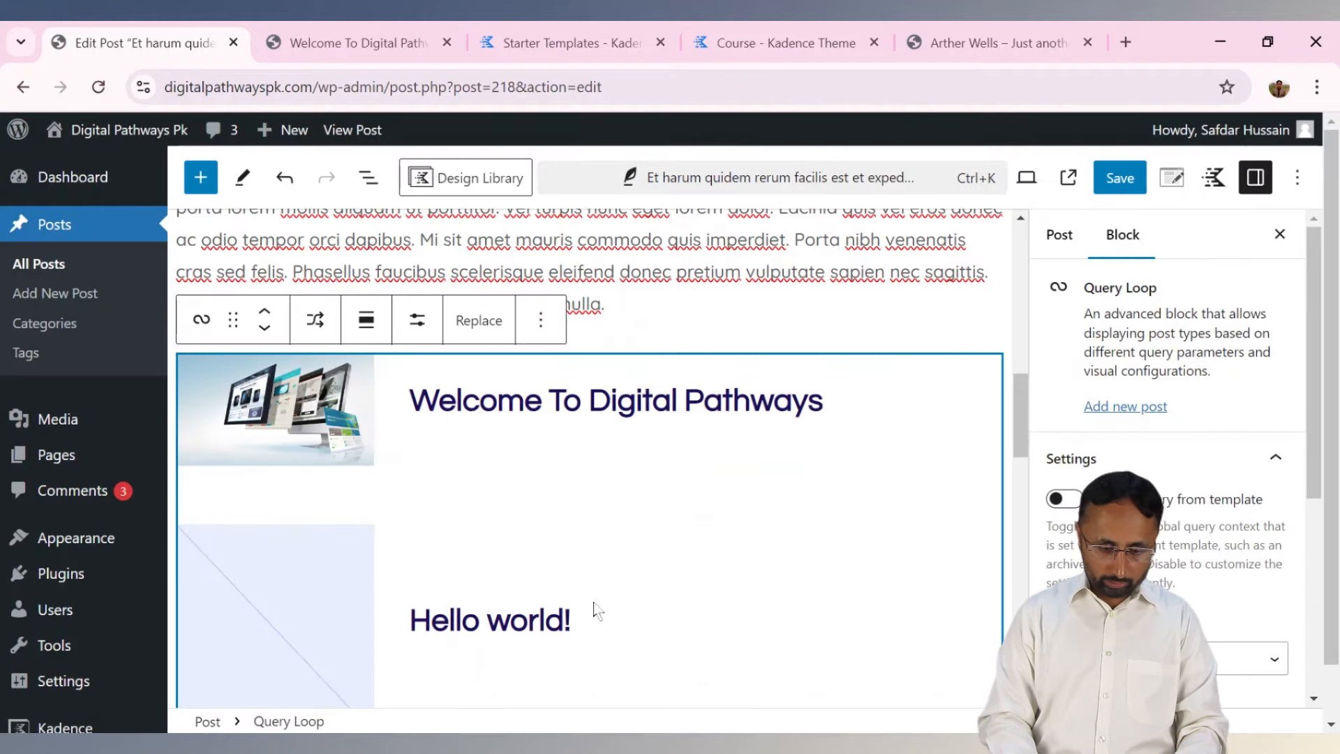
left_click_drag(1022, 427, 1031, 502)
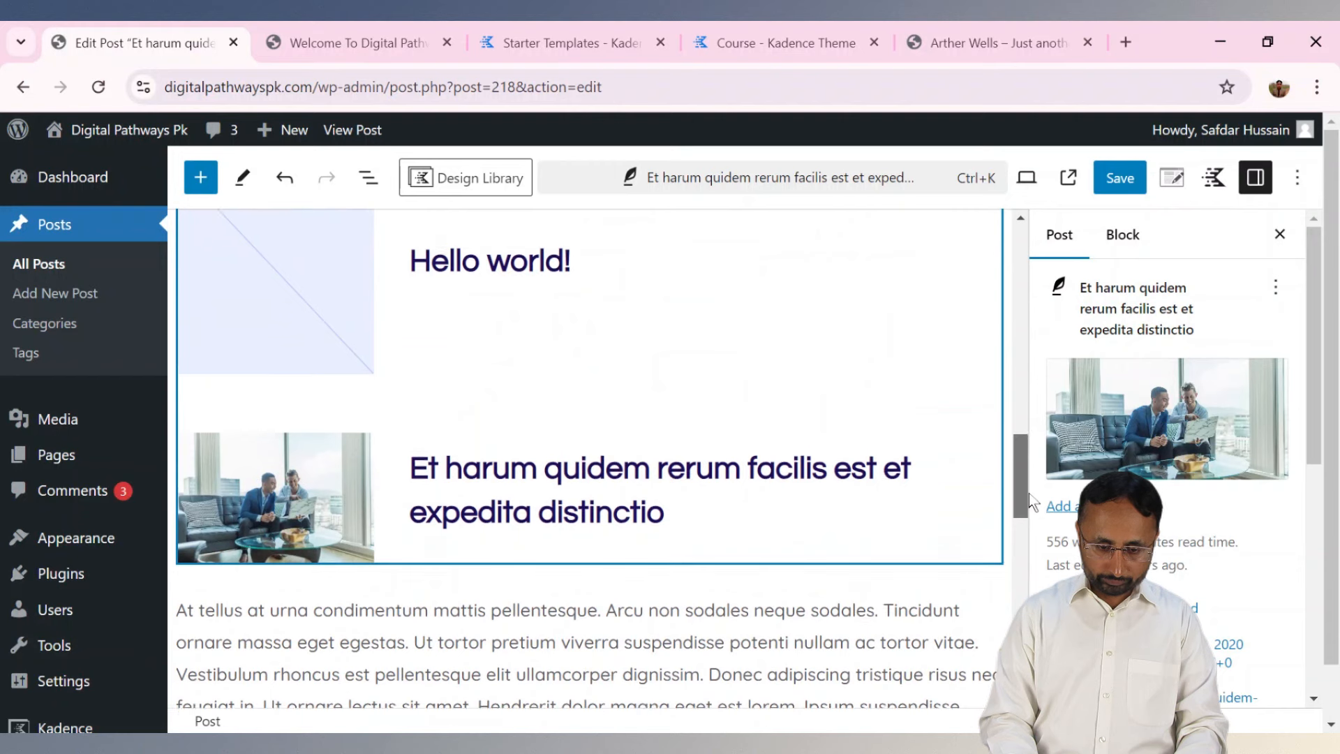
left_click(733, 329)
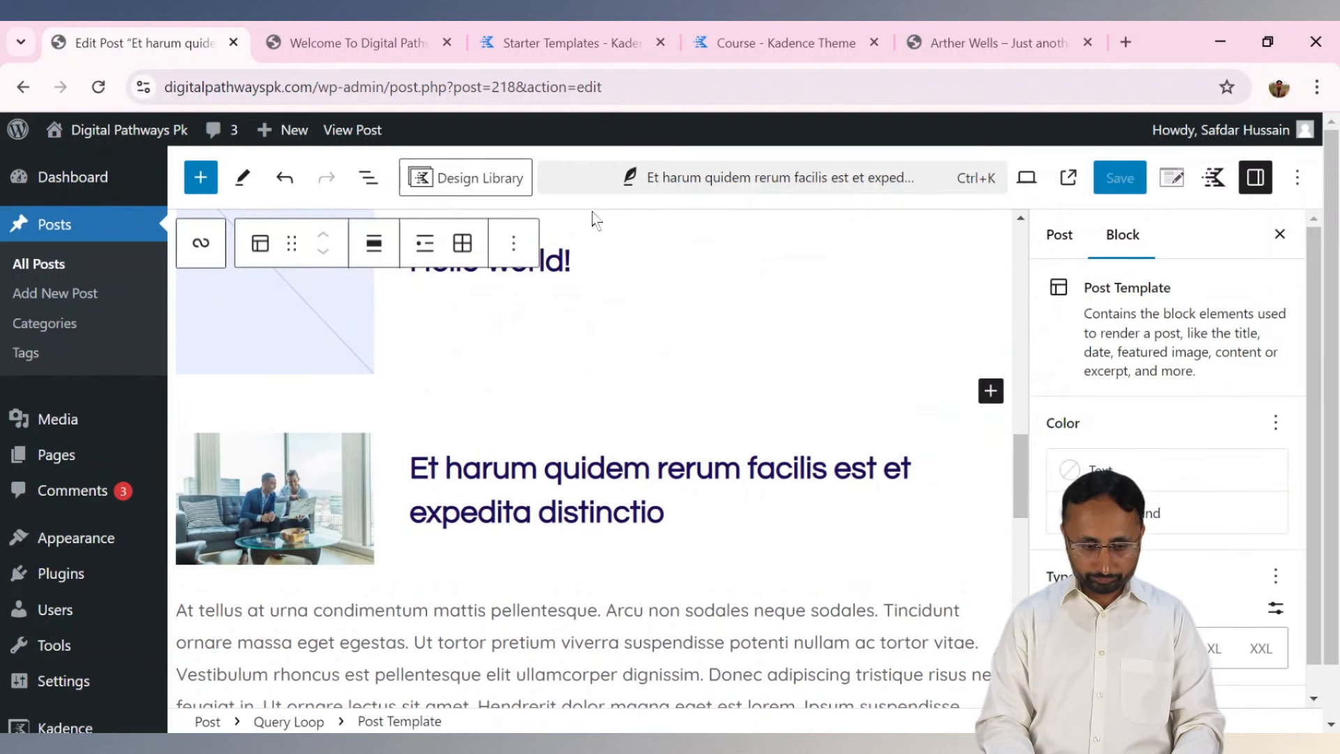
left_click(260, 243)
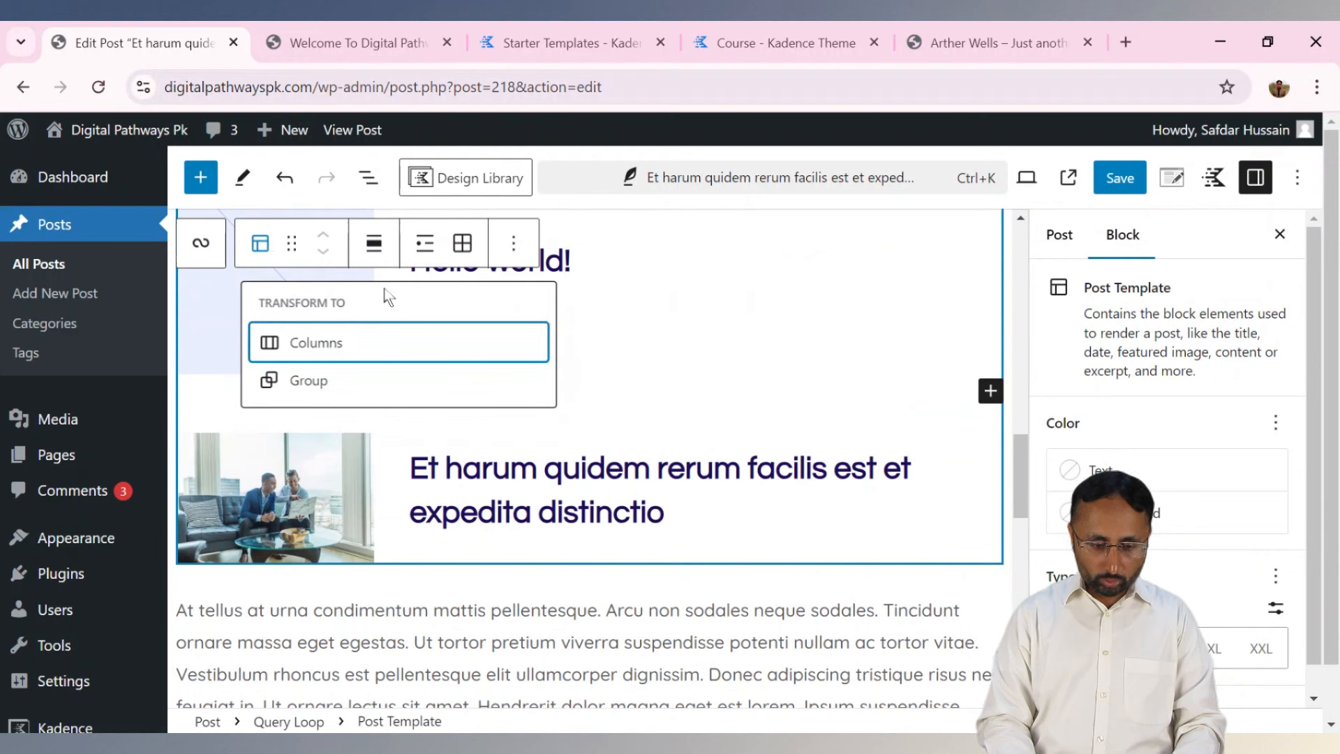
left_click(370, 246)
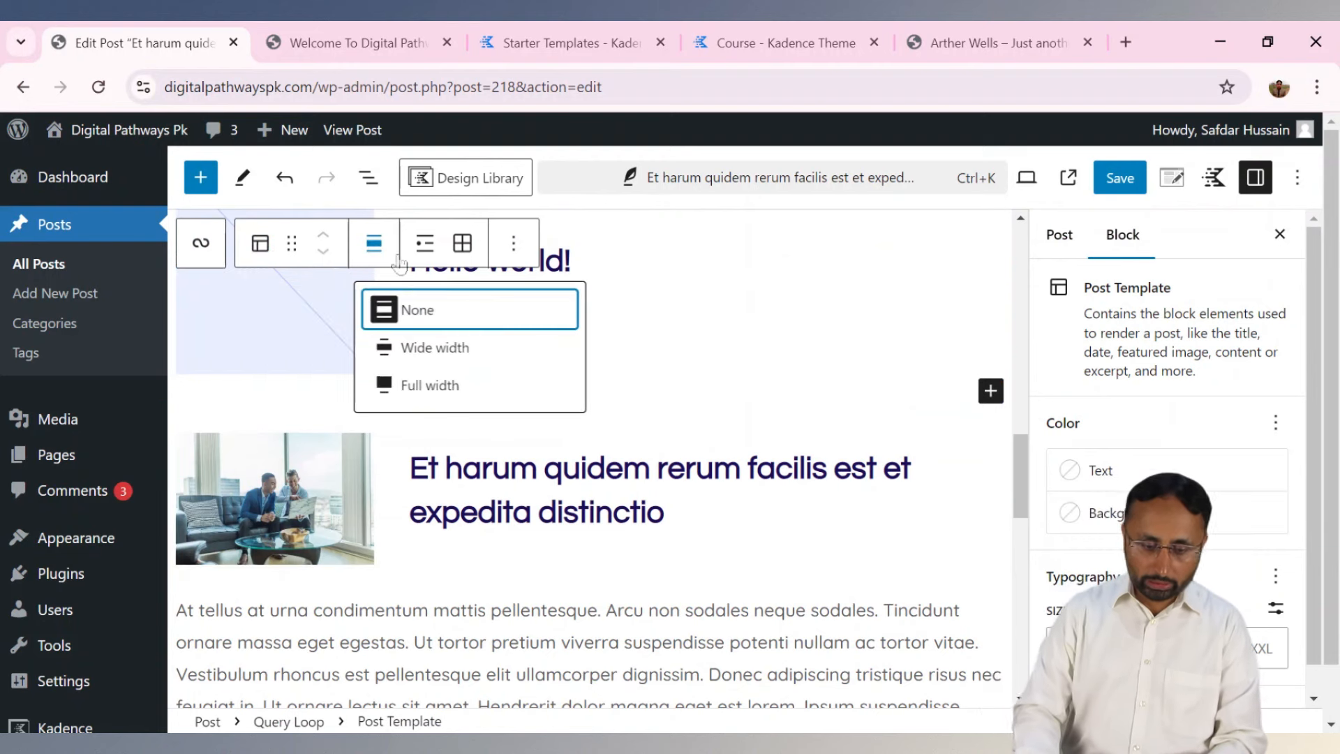
left_click(461, 246)
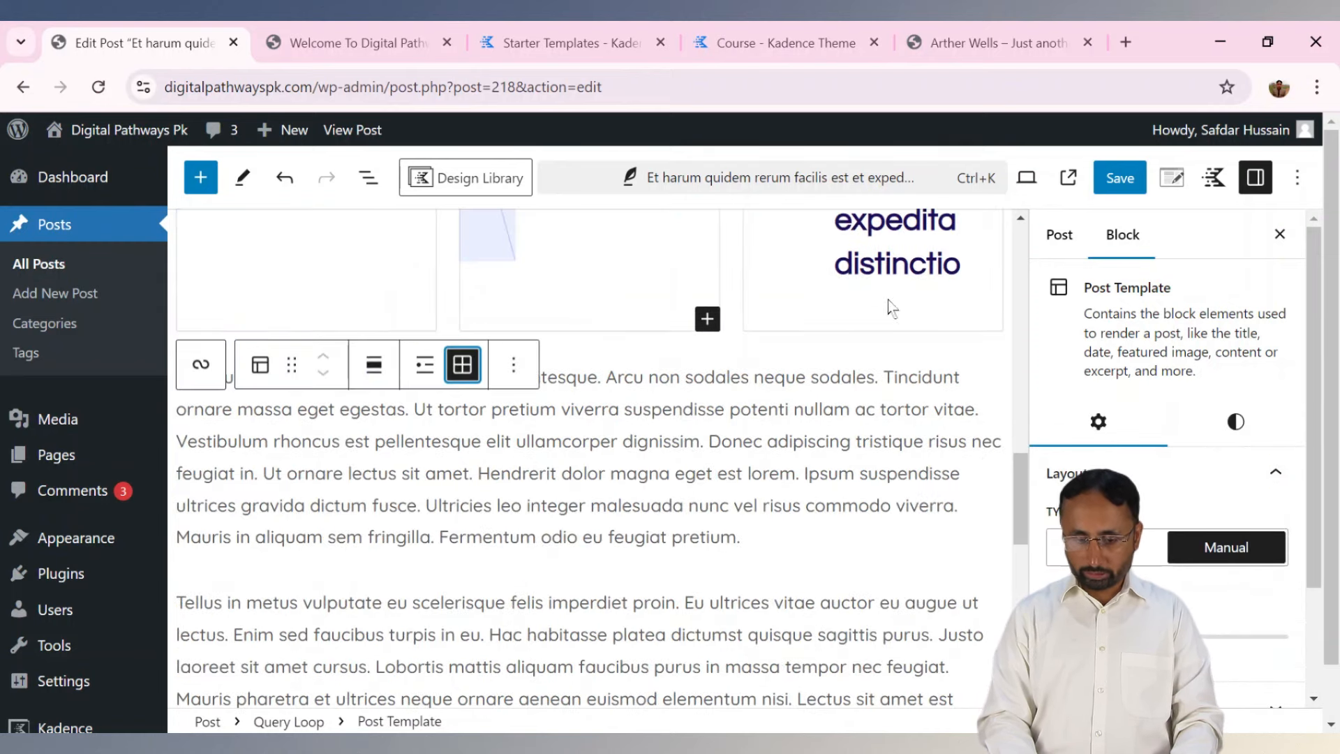
left_click_drag(1021, 471, 1034, 419)
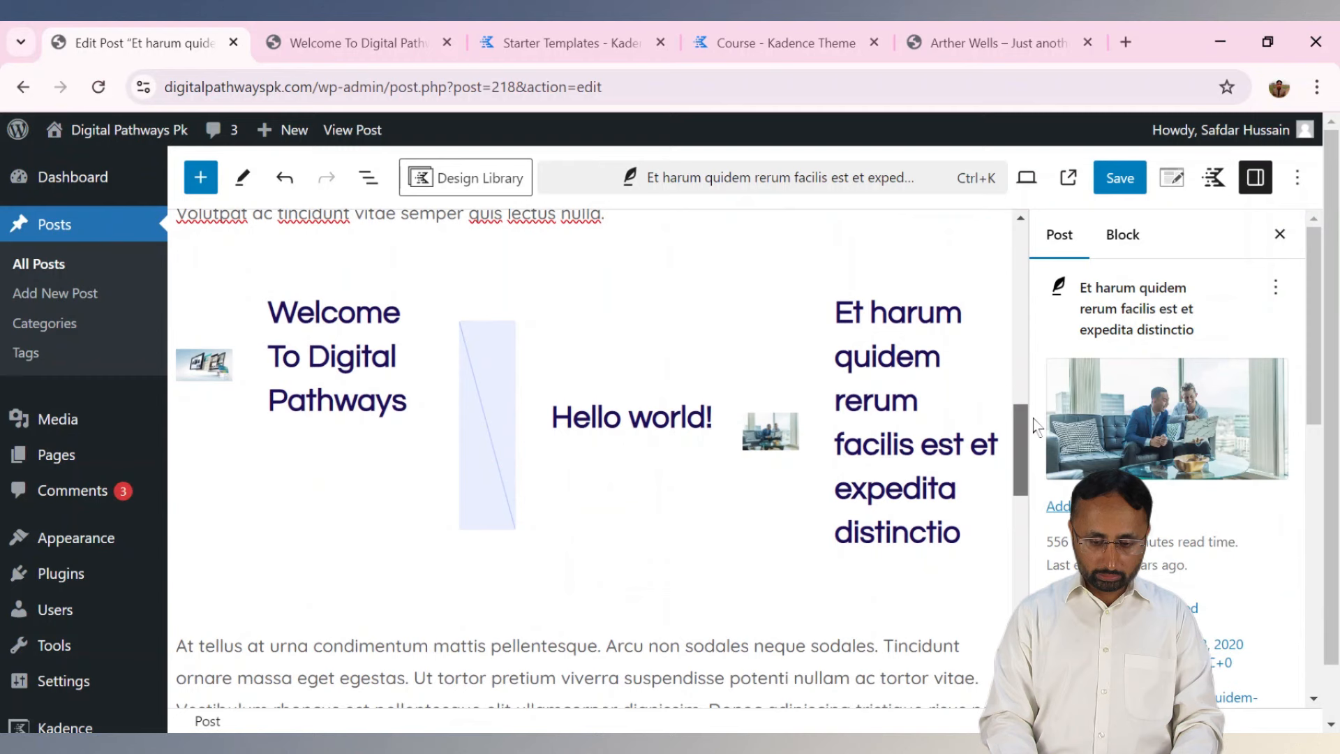
left_click(648, 290)
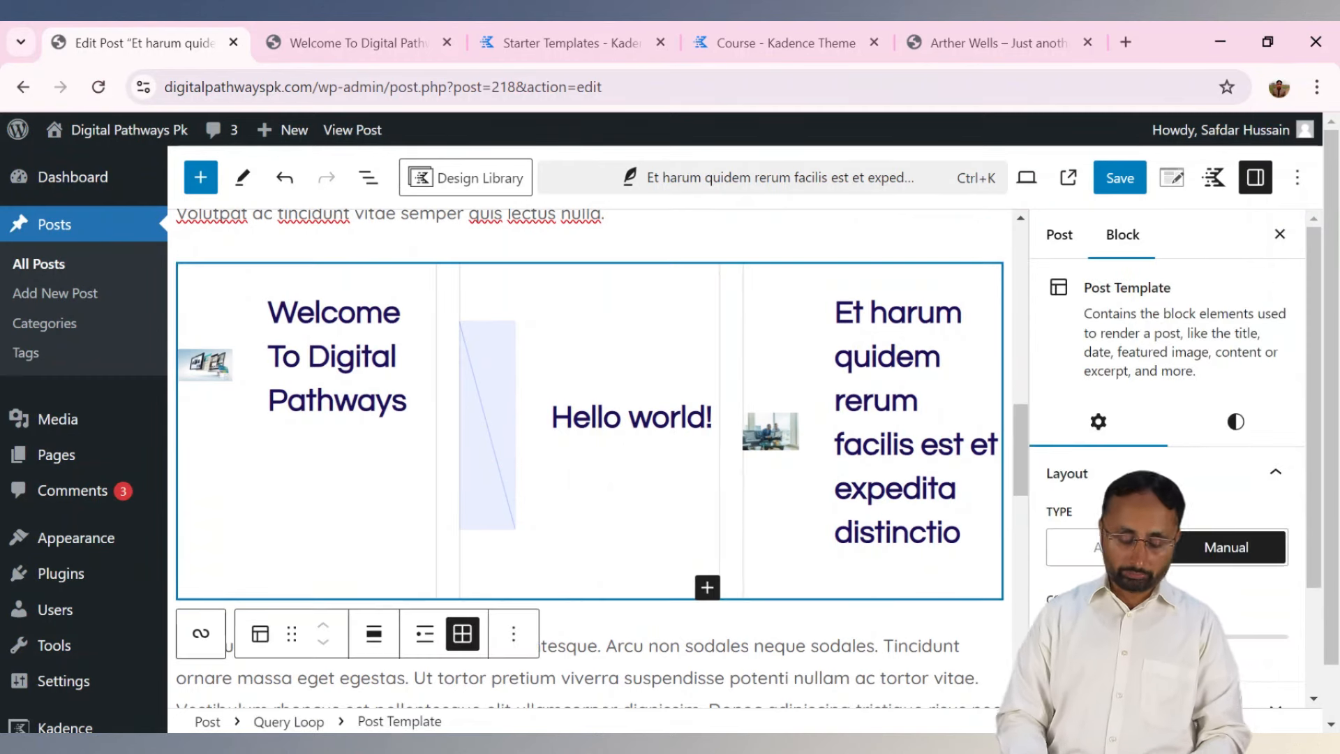
key("ctrl+z")
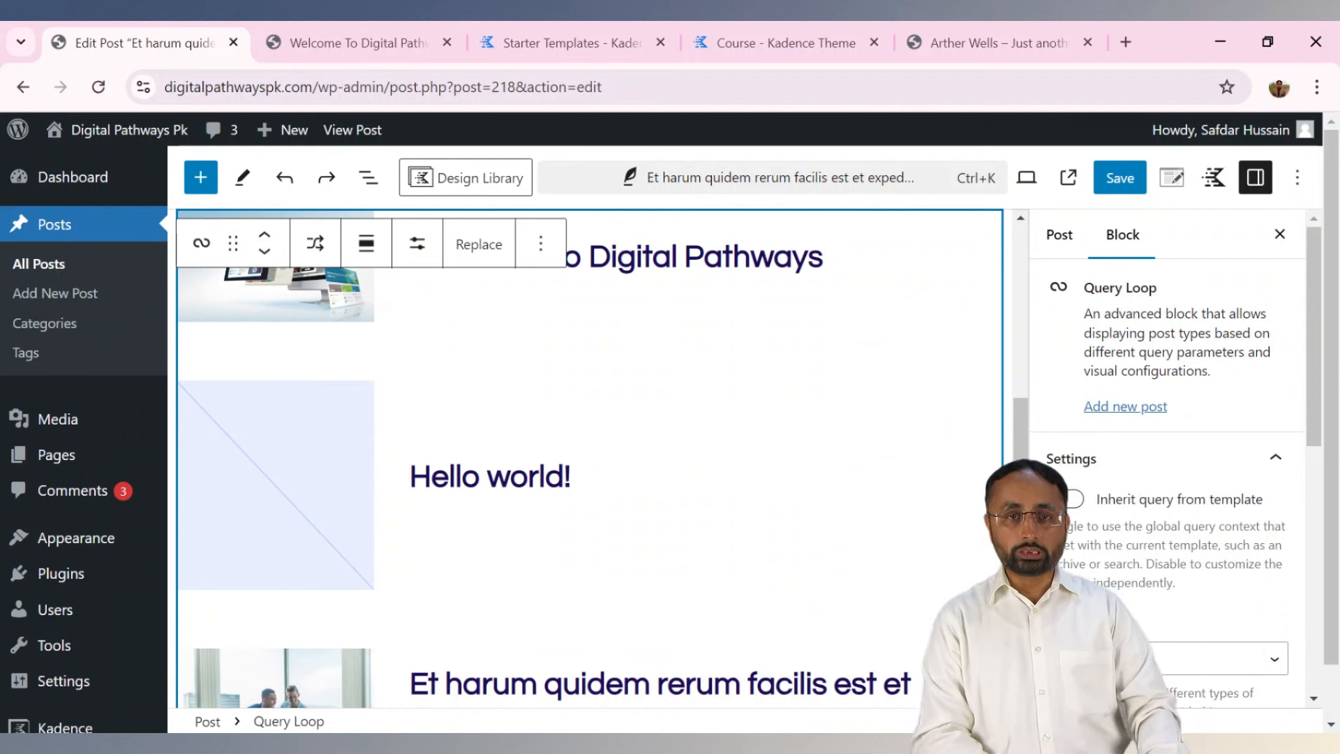
left_click_drag(1020, 427, 1064, 245)
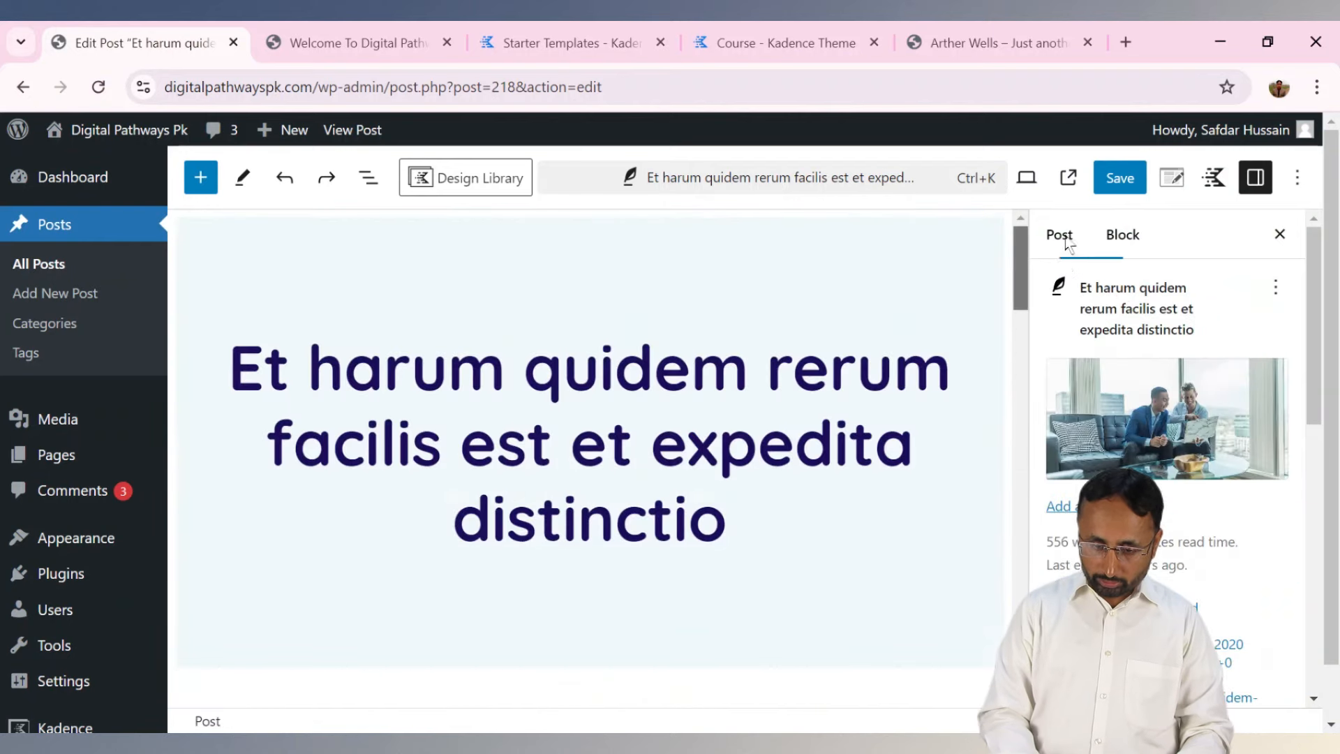
Save the Et harum quidem post and open it on the live site.
left_click(1110, 183)
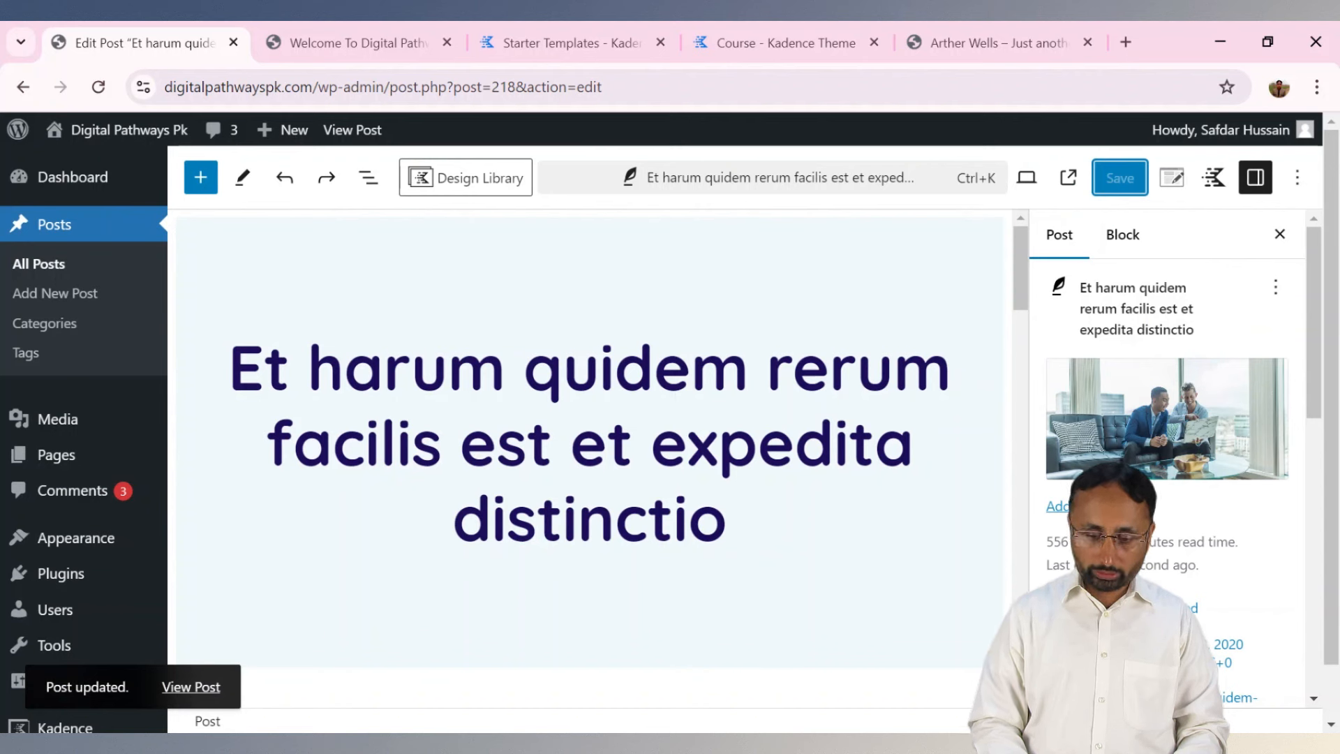
left_click(200, 682)
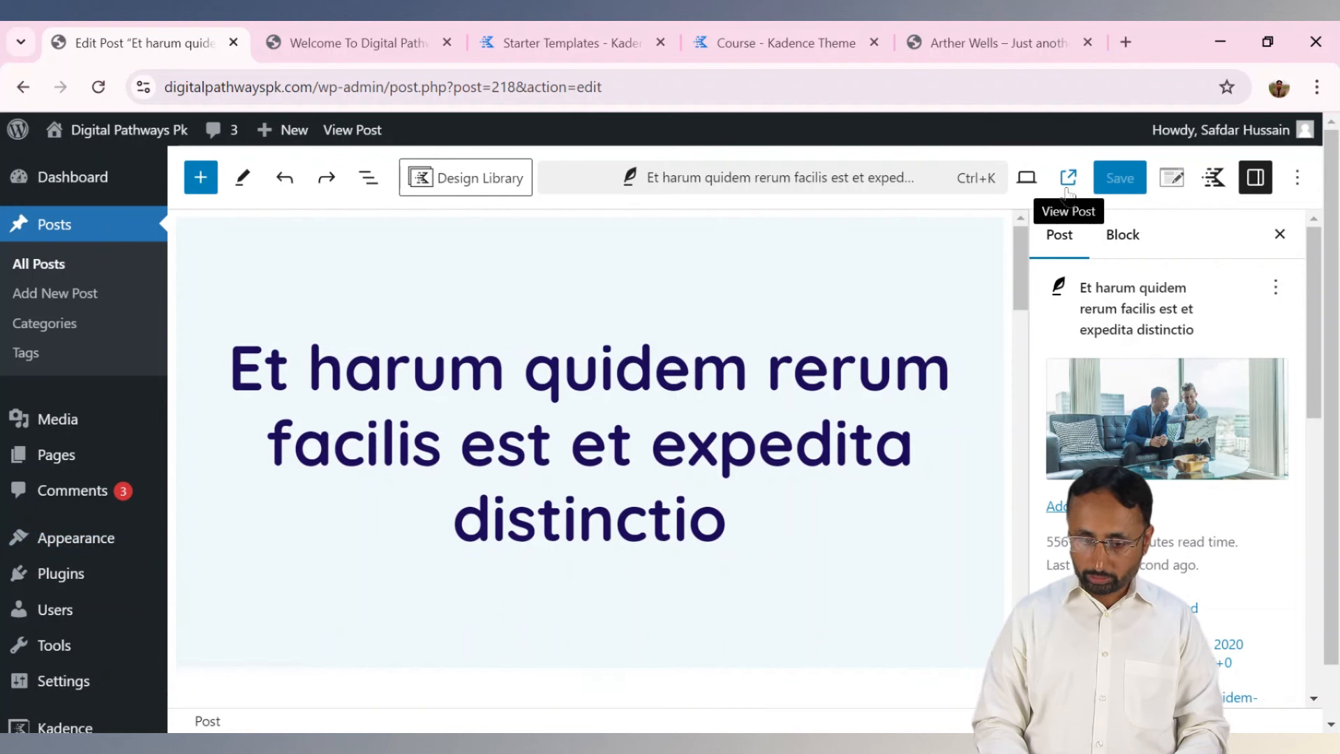
left_click(1068, 178)
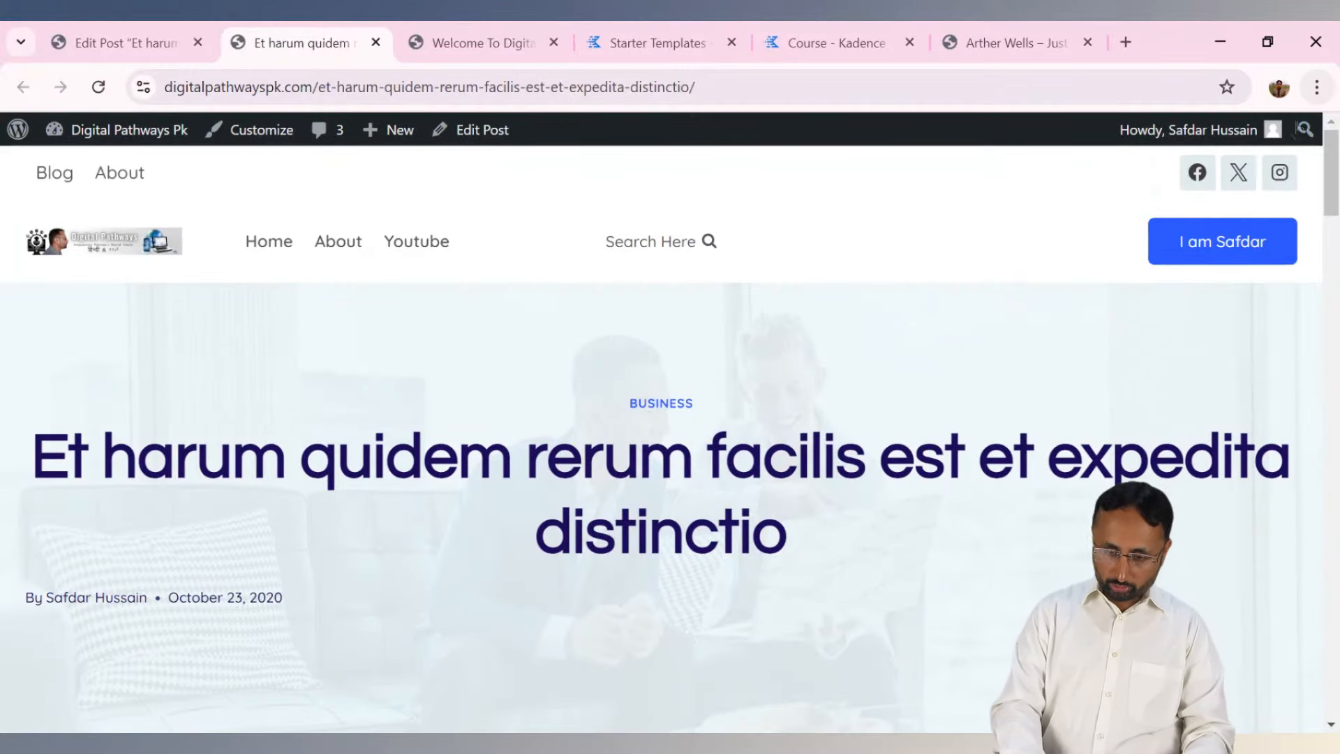
Scroll through the live post to check the recent posts list, then return to the editor.
left_click_drag(1334, 163, 1334, 297)
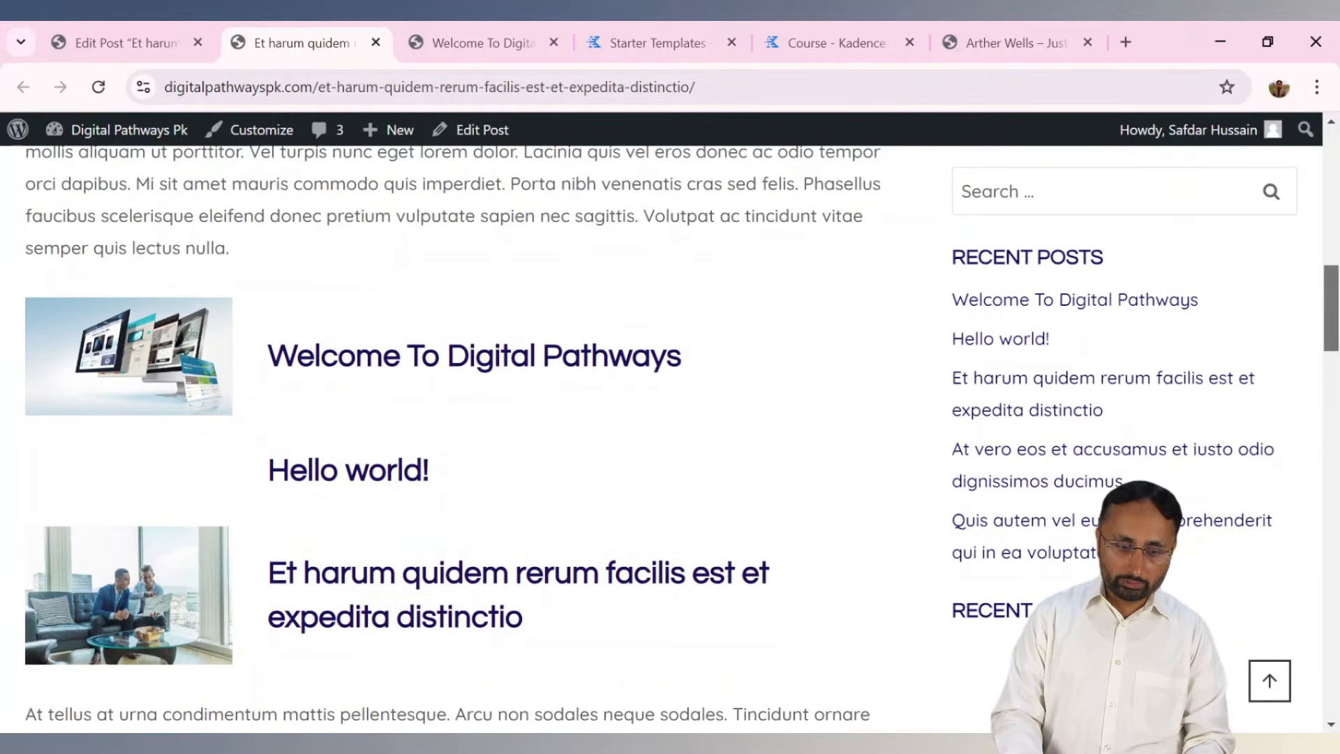
scroll(670, 439, "down", 2)
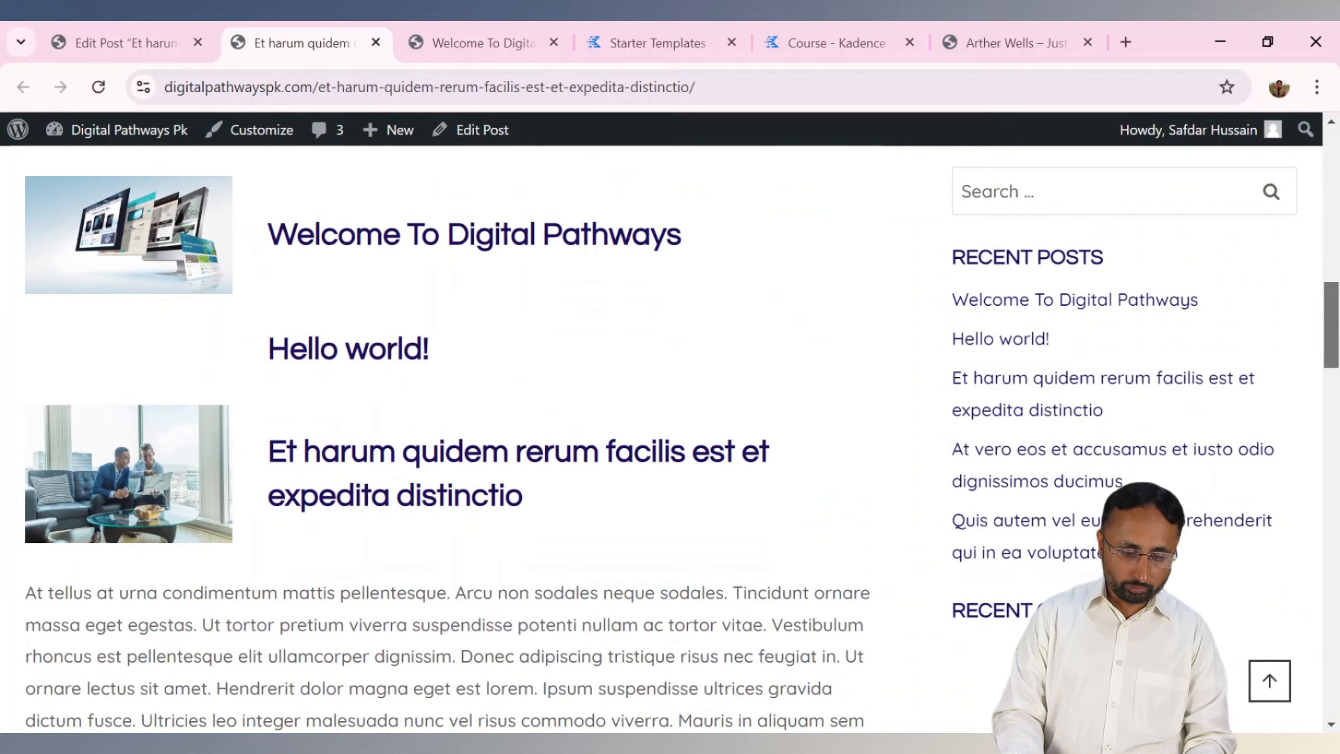
scroll(418, 374, "up", 1)
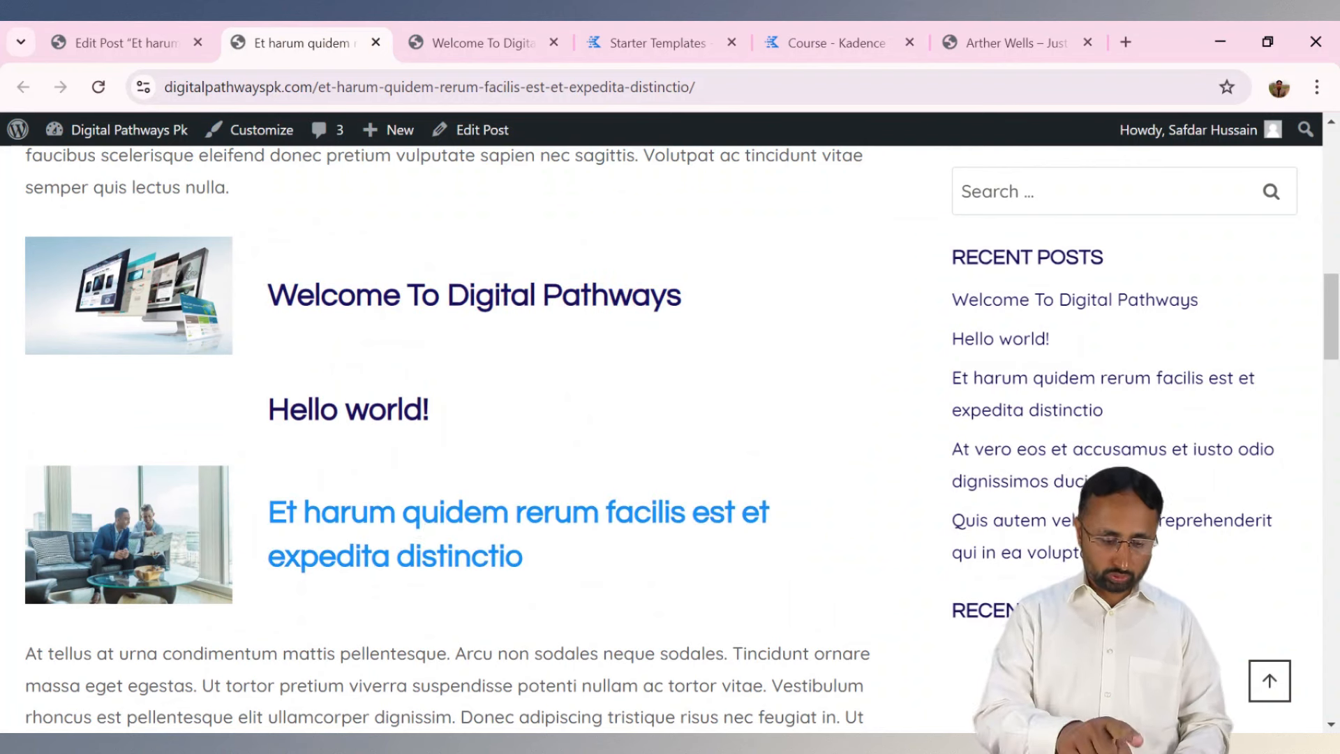
left_click_drag(1330, 318, 1331, 483)
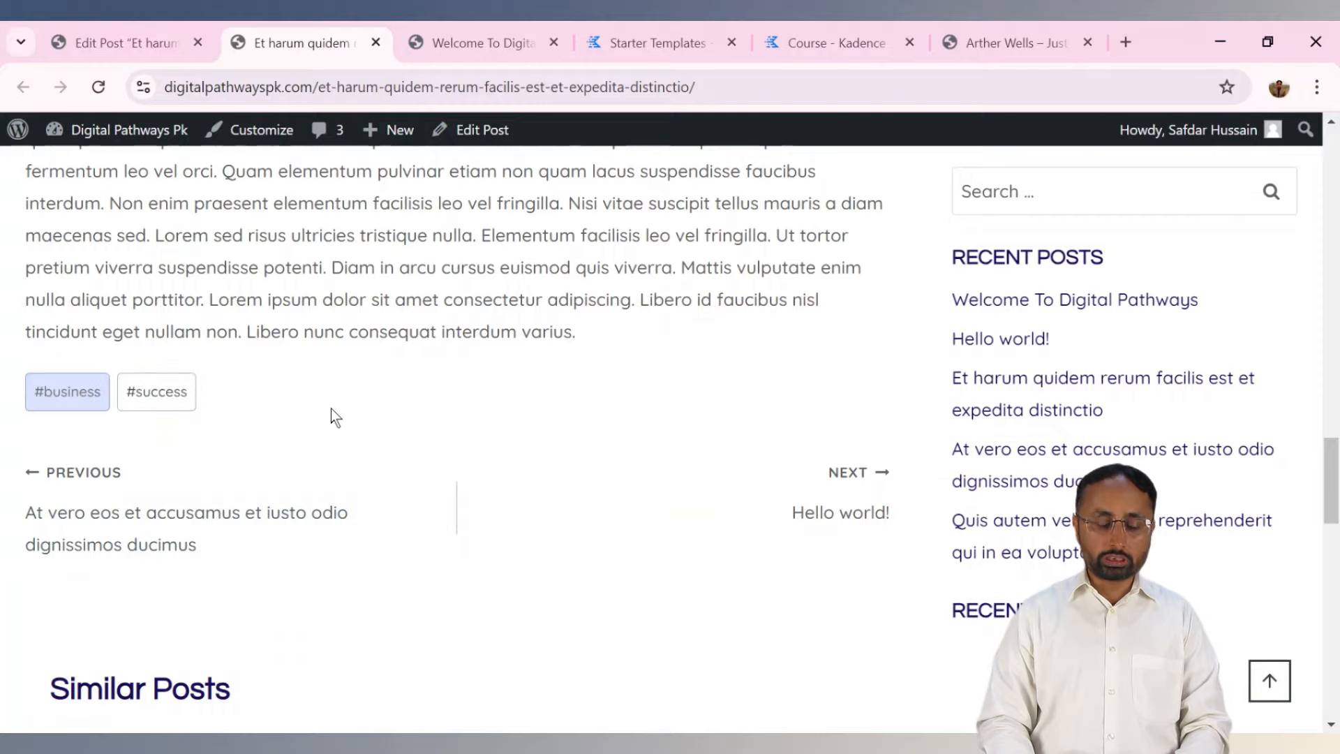
scroll(1261, 380, "up", 5)
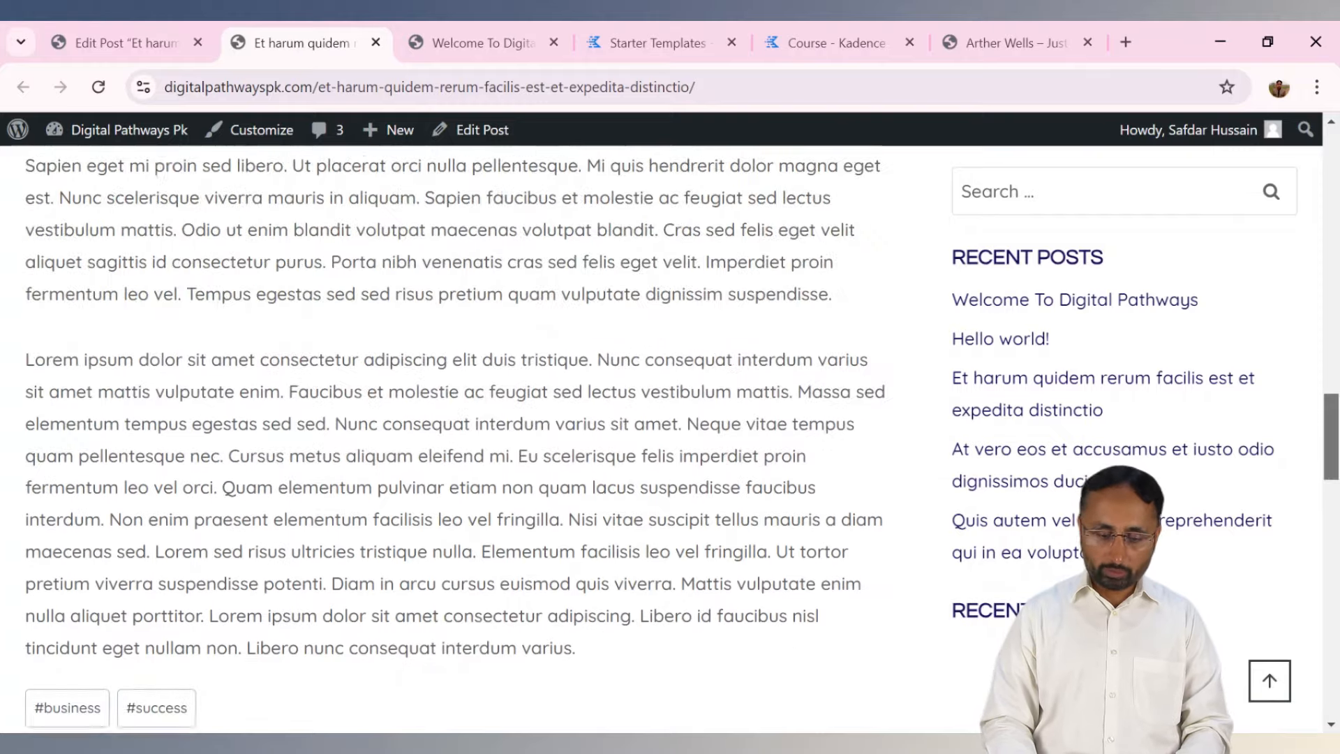
scroll(670, 435, "up", 15)
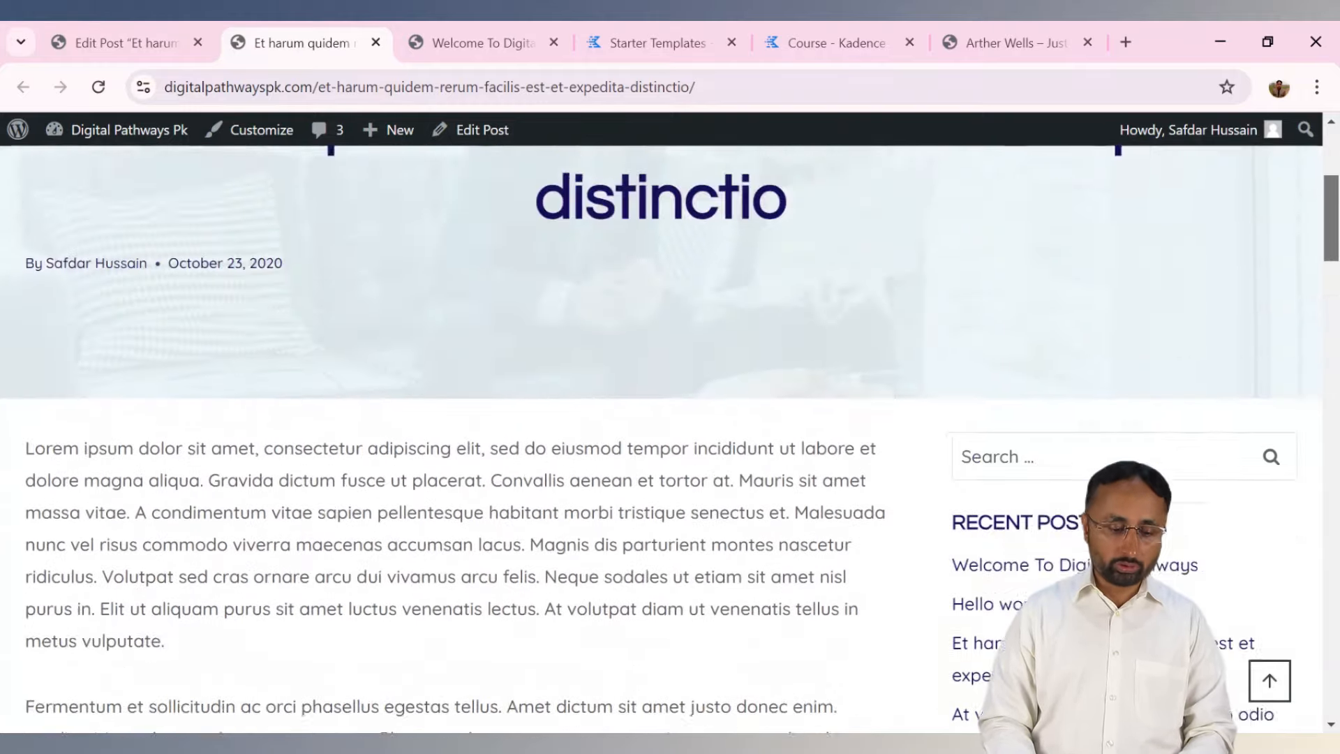
scroll(670, 435, "up", 5)
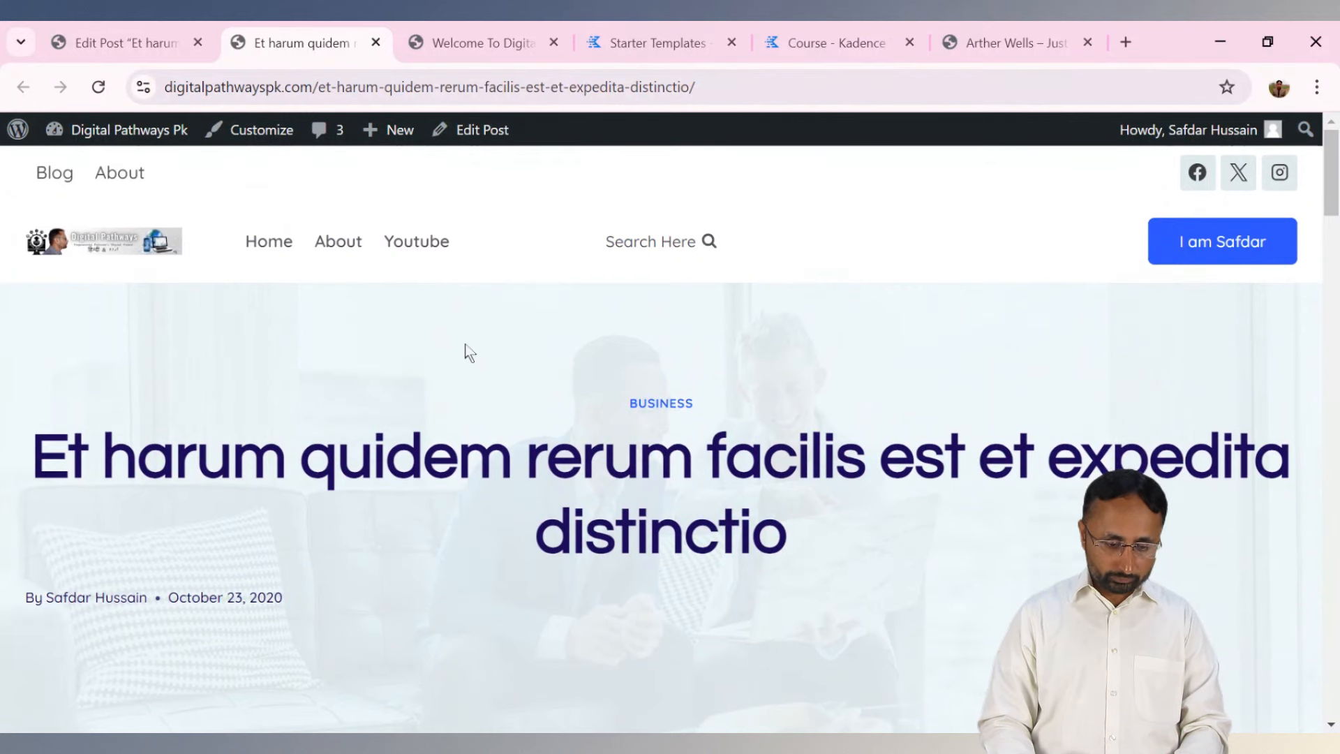
left_click(115, 43)
Open Appearance > Customize and go to Posts/Pages Layout > Single Post Layout.
mouse_move(77, 537)
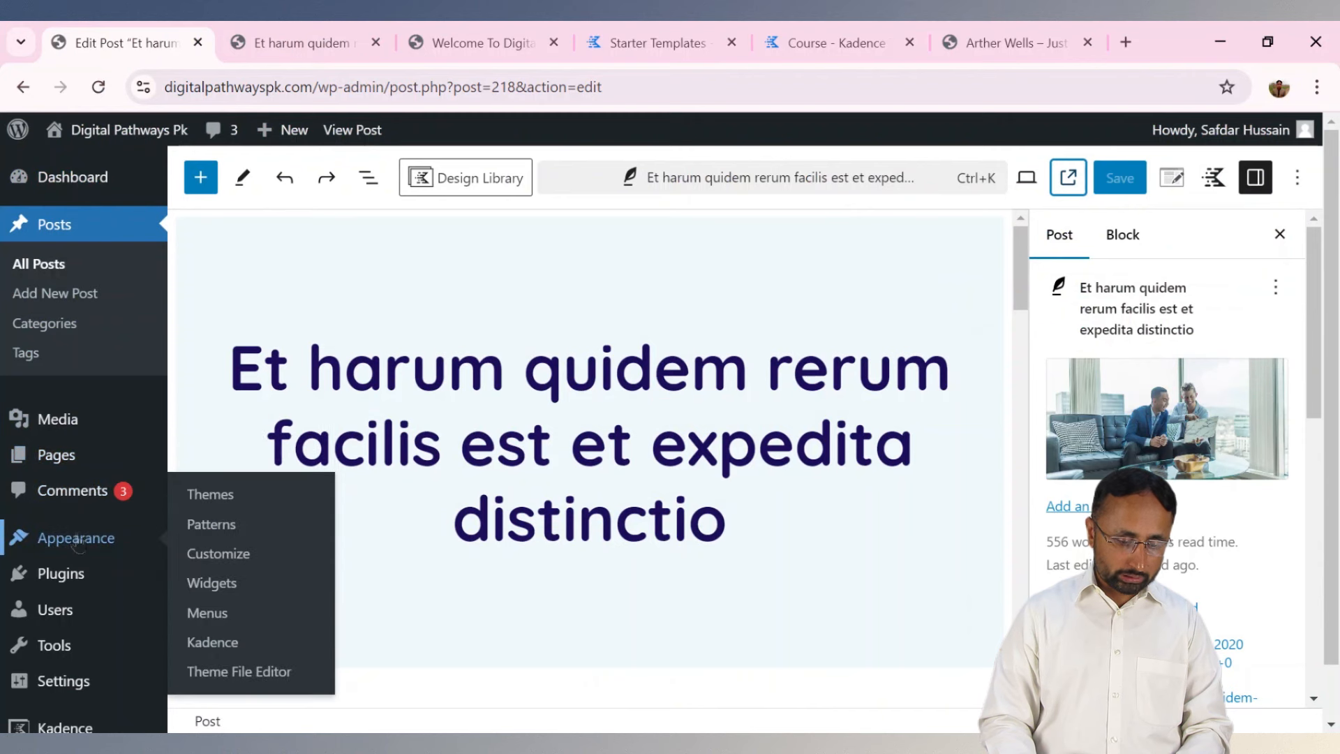
left_click(216, 556)
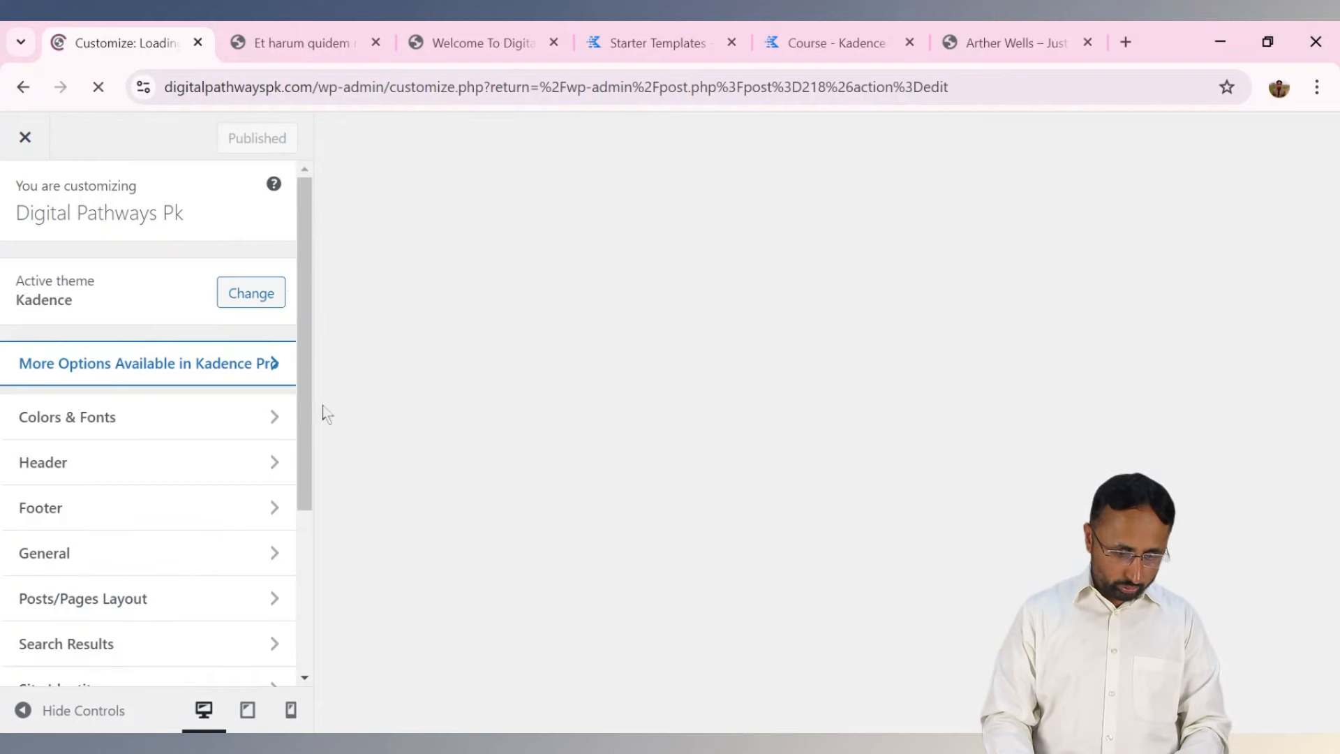
scroll(203, 487, "down", 2)
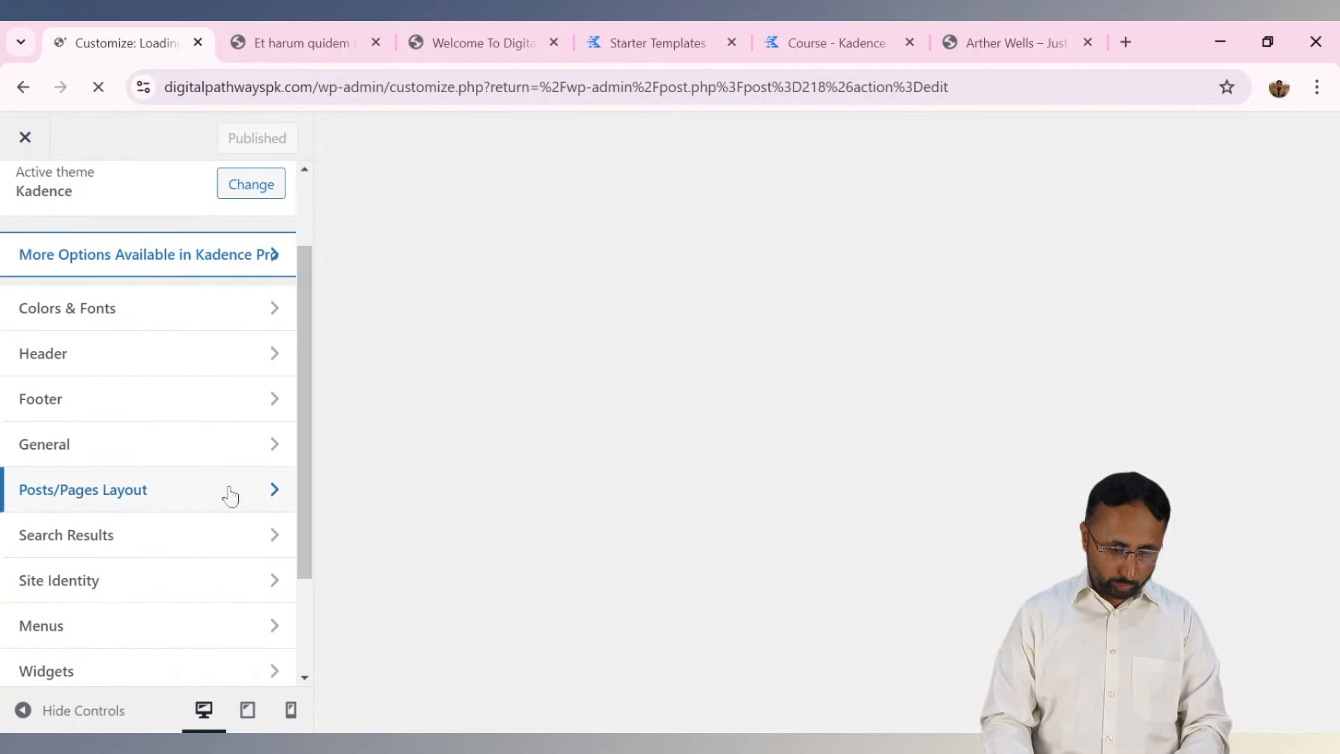
left_click(230, 496)
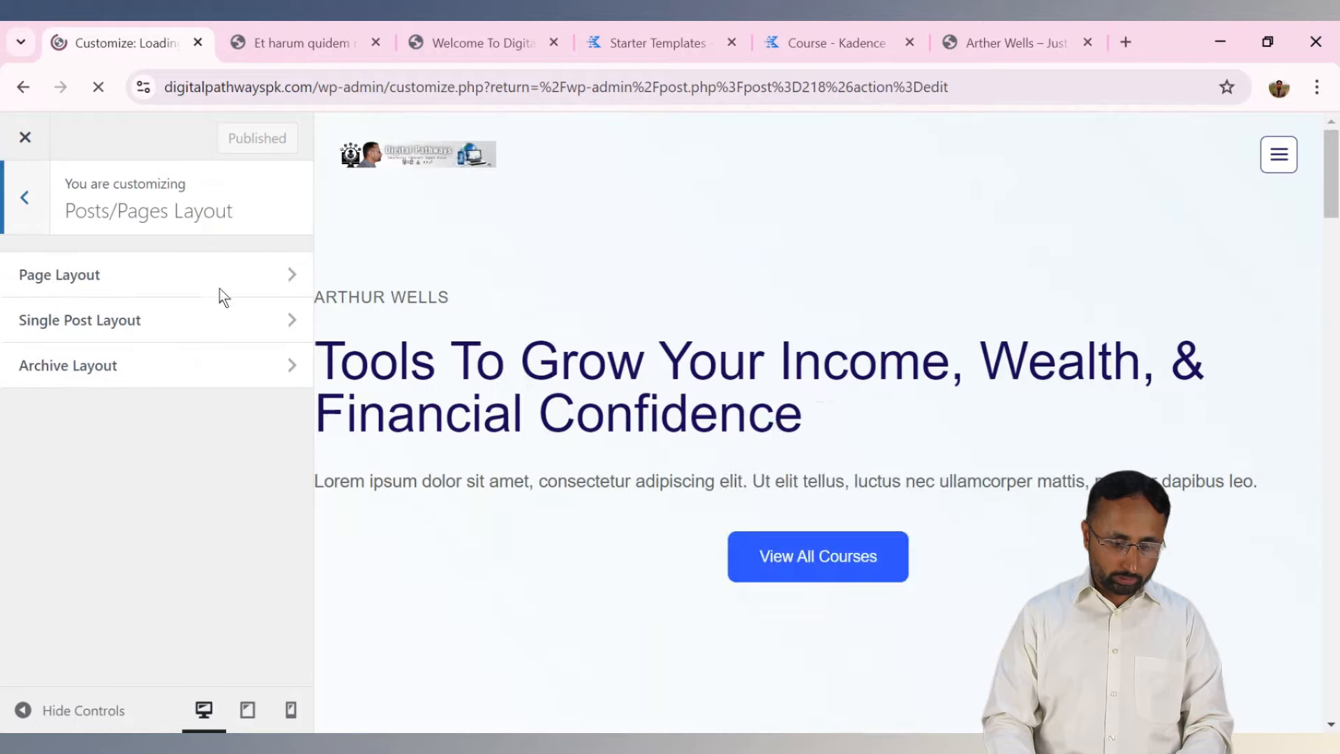
left_click(214, 337)
Move the Title element above Categories in the single-post title elements.
left_click_drag(302, 258, 307, 383)
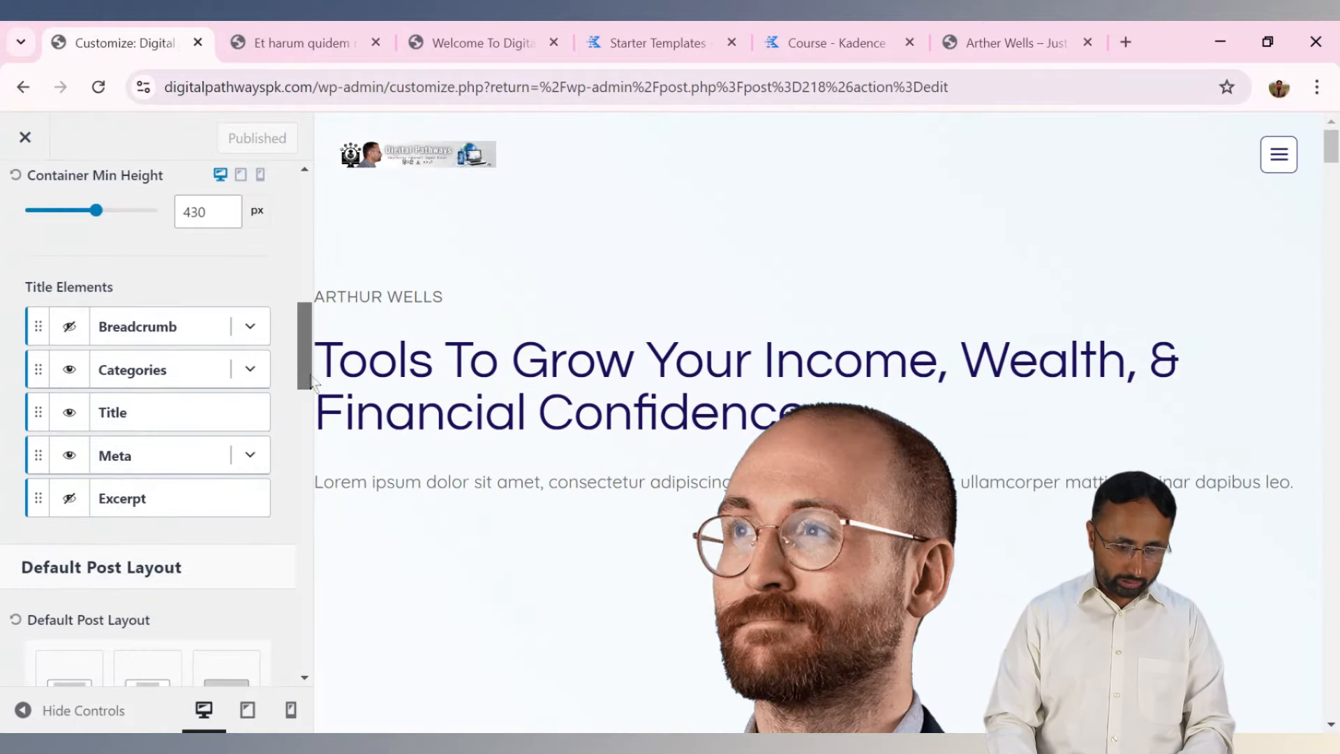
left_click(249, 368)
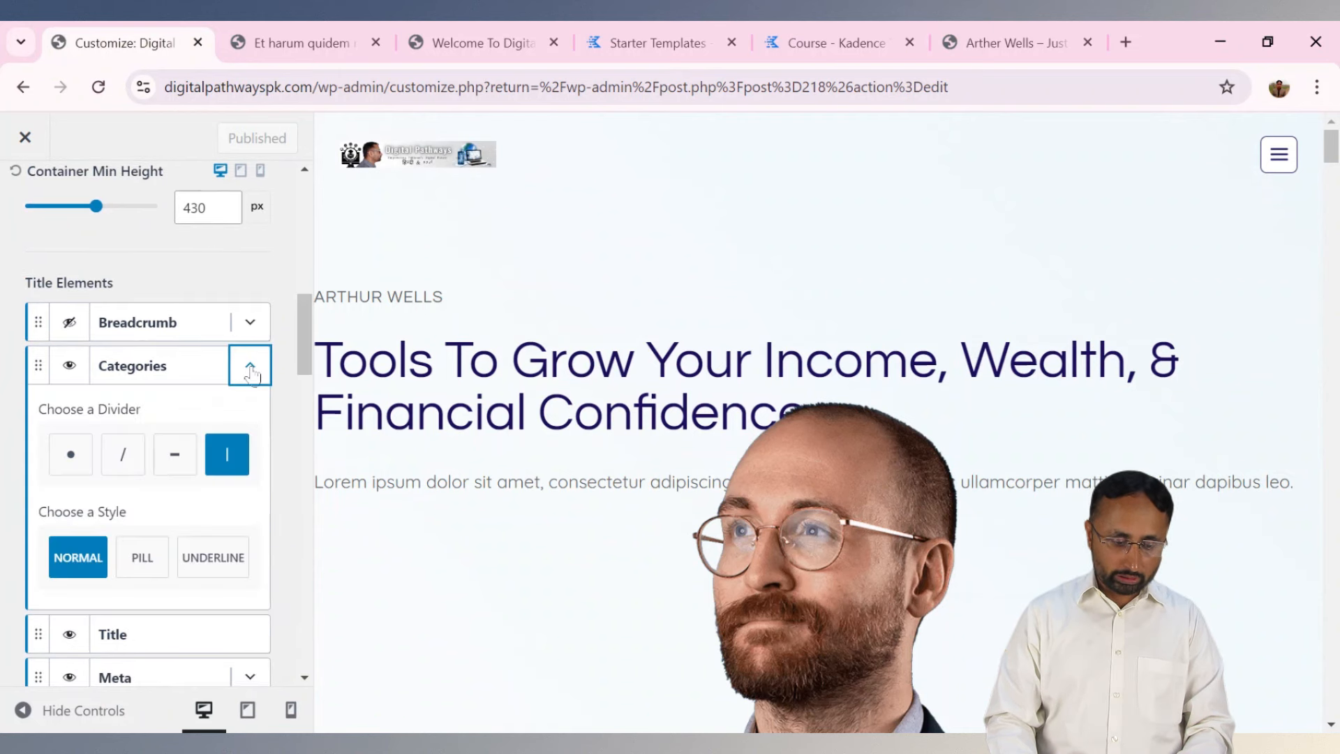
left_click(251, 371)
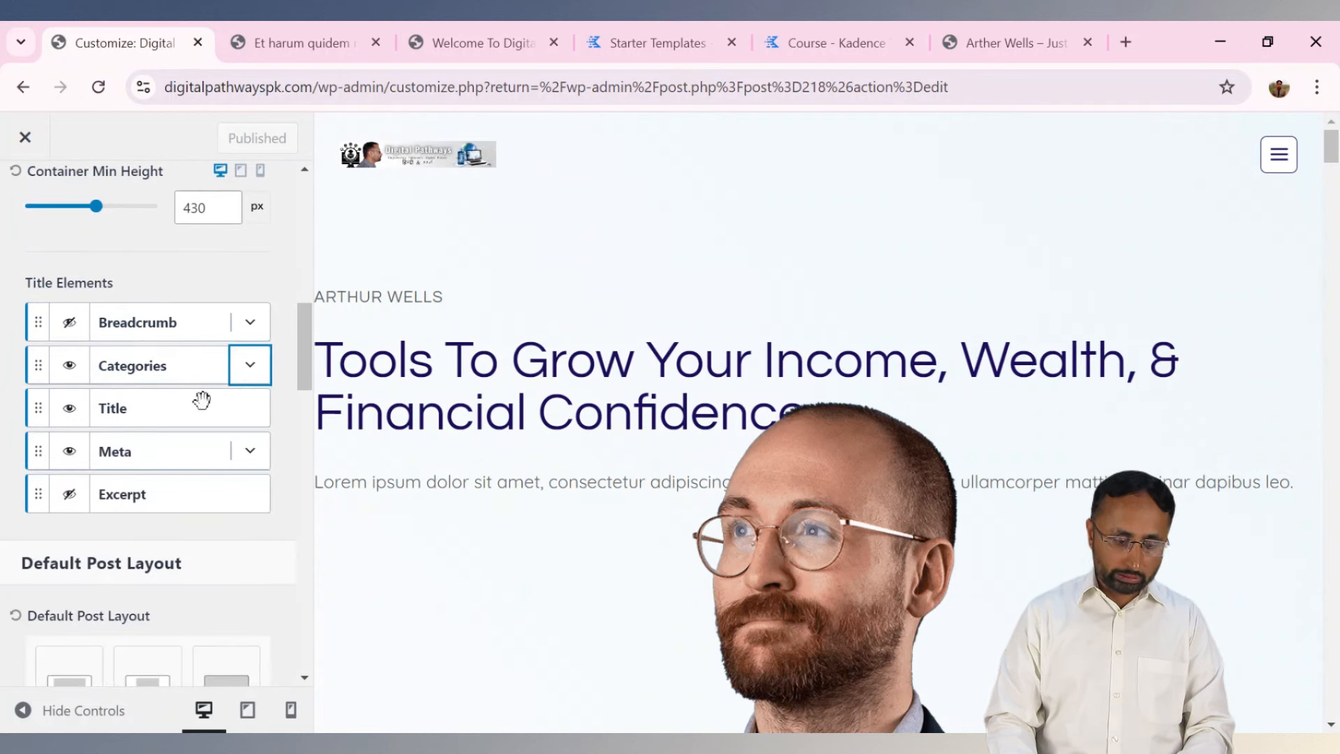
left_click_drag(39, 407, 40, 383)
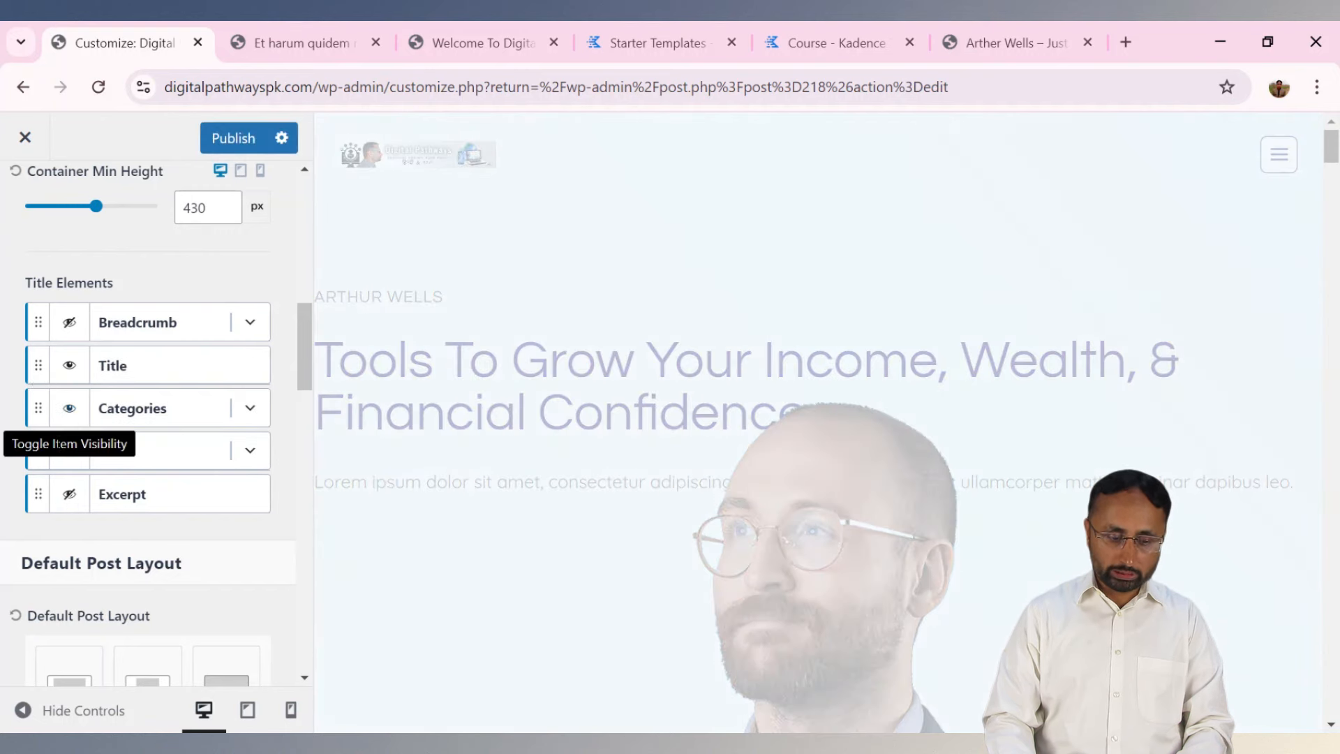
Expand the Meta options, leave Show Time off, and view the live post page.
left_click(250, 451)
scroll(306, 349, "down", 4)
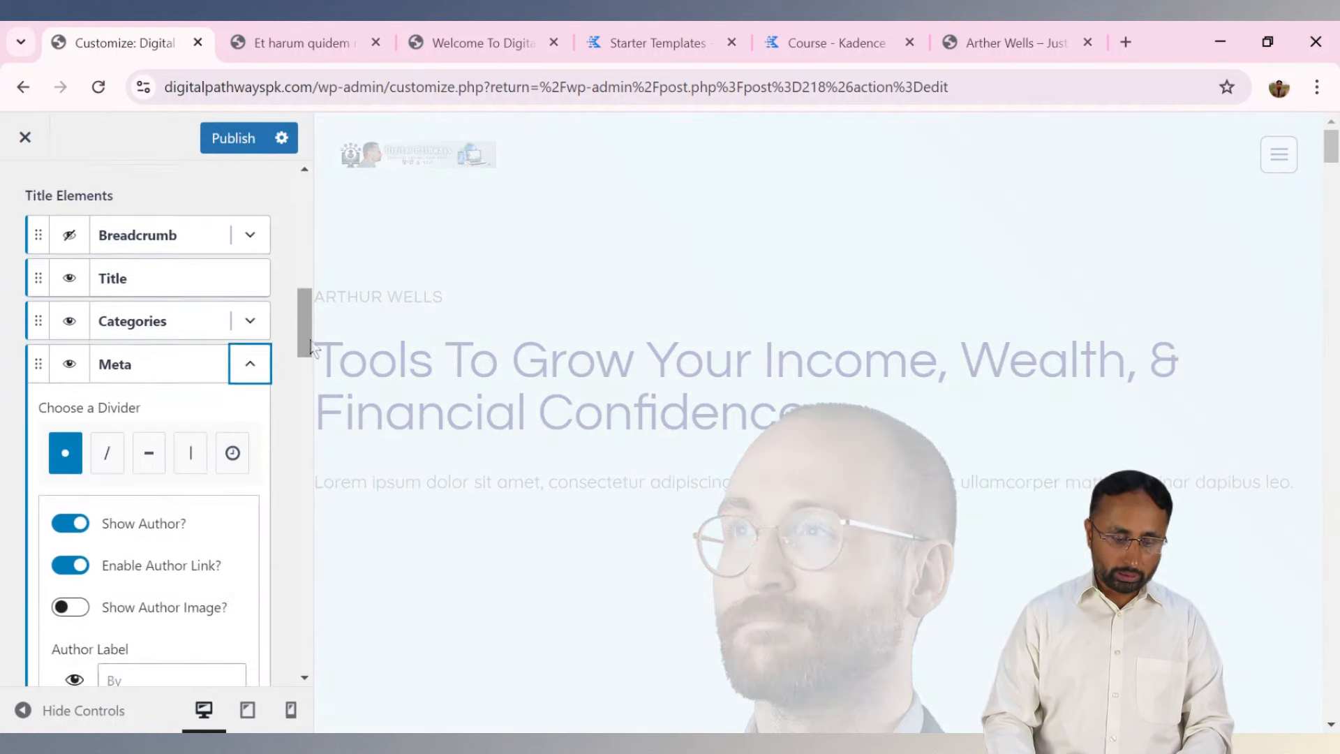
left_click_drag(314, 358, 314, 363)
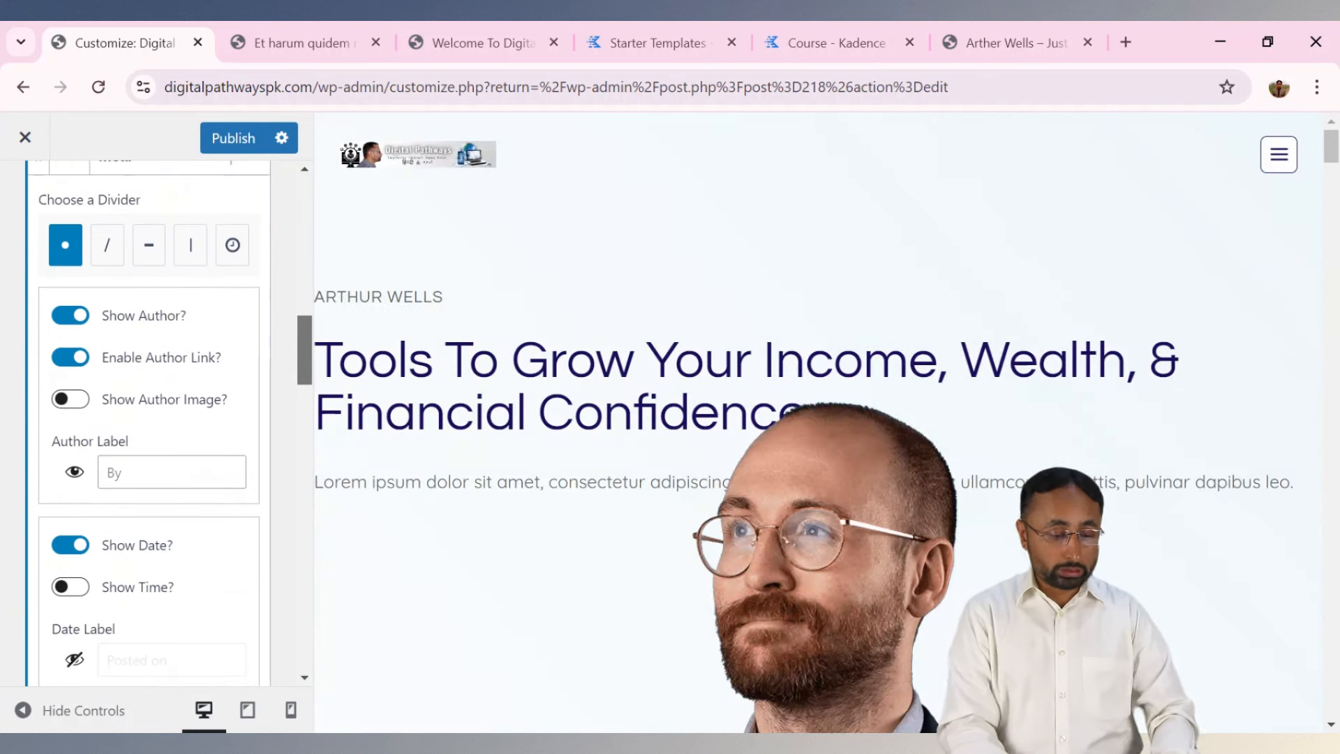
left_click_drag(305, 350, 305, 377)
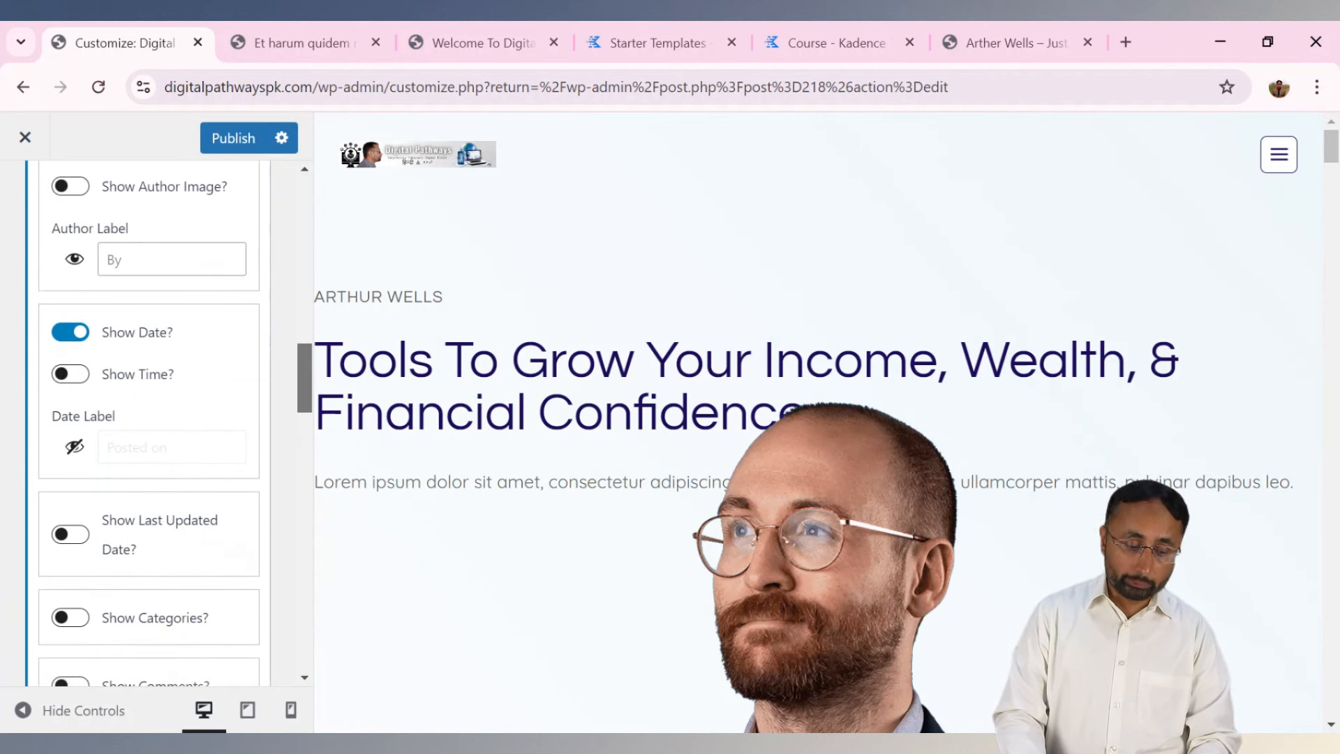
left_click_drag(306, 378, 305, 388)
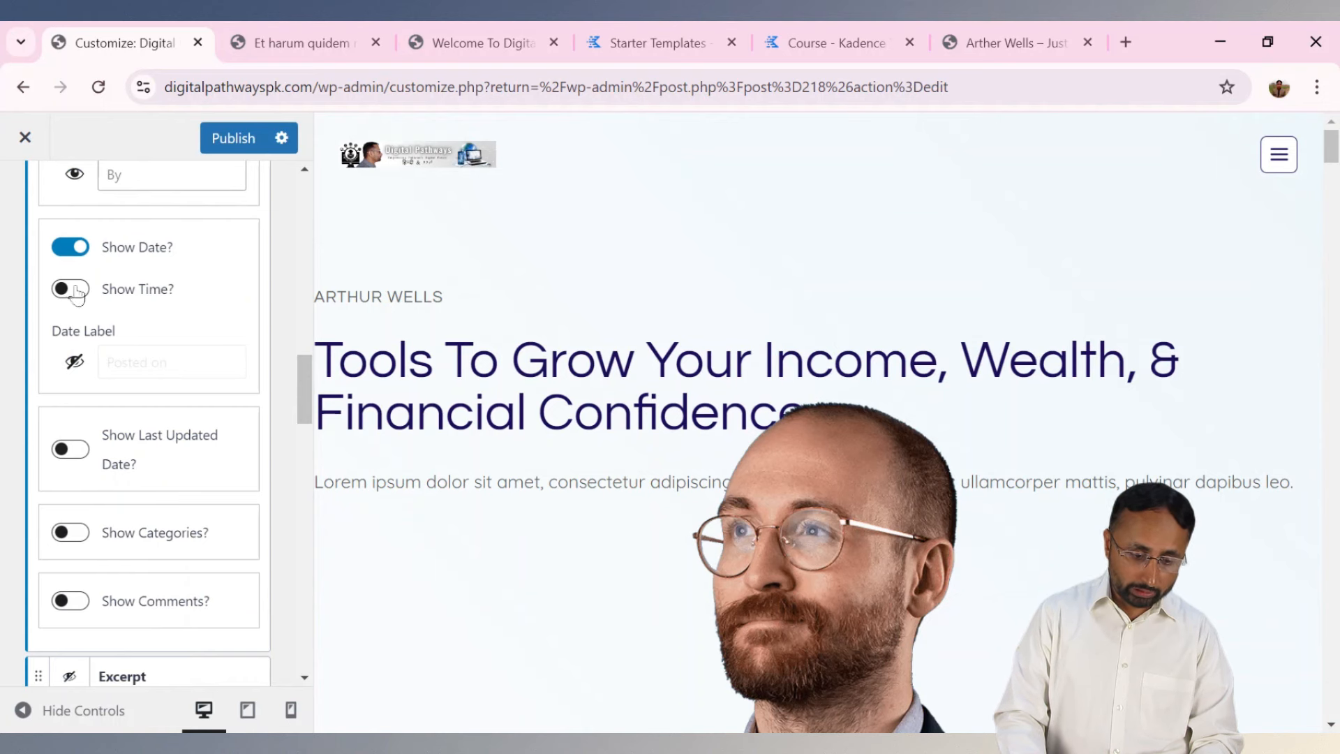
left_click(76, 292)
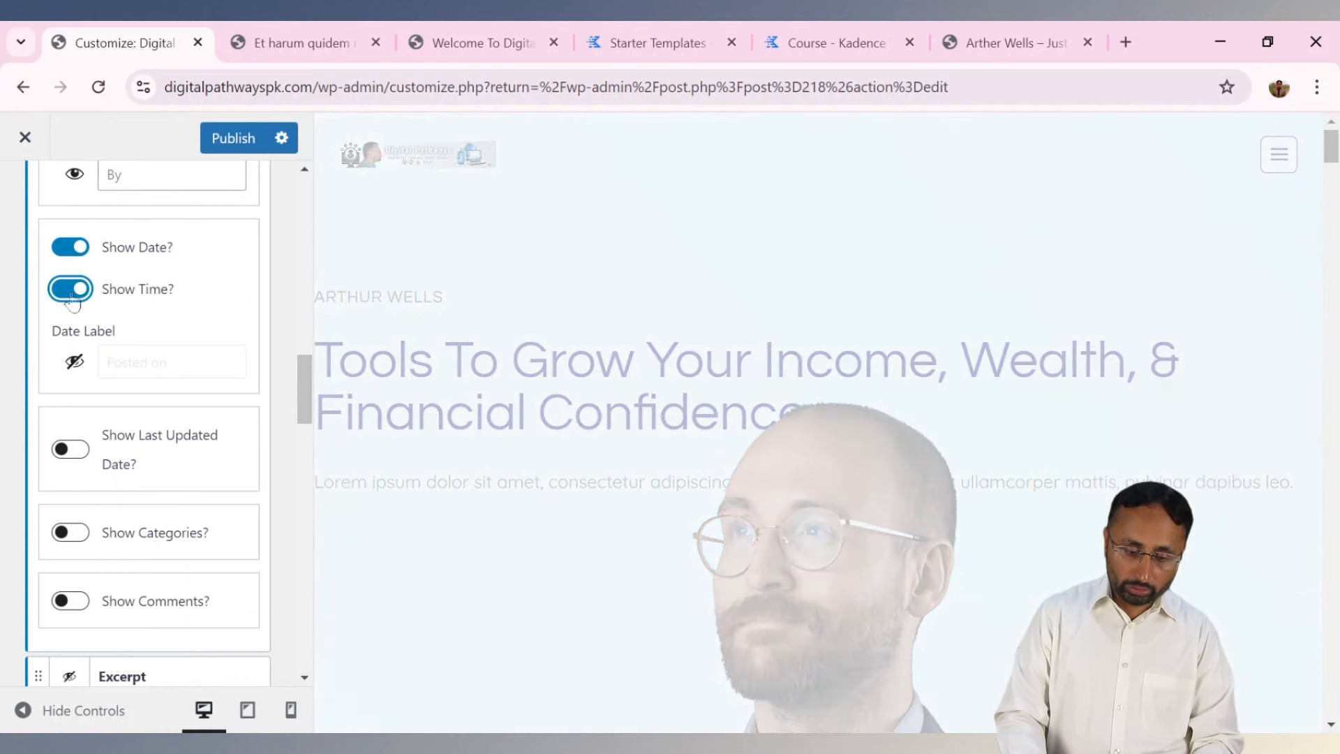
left_click(71, 293)
left_click(74, 369)
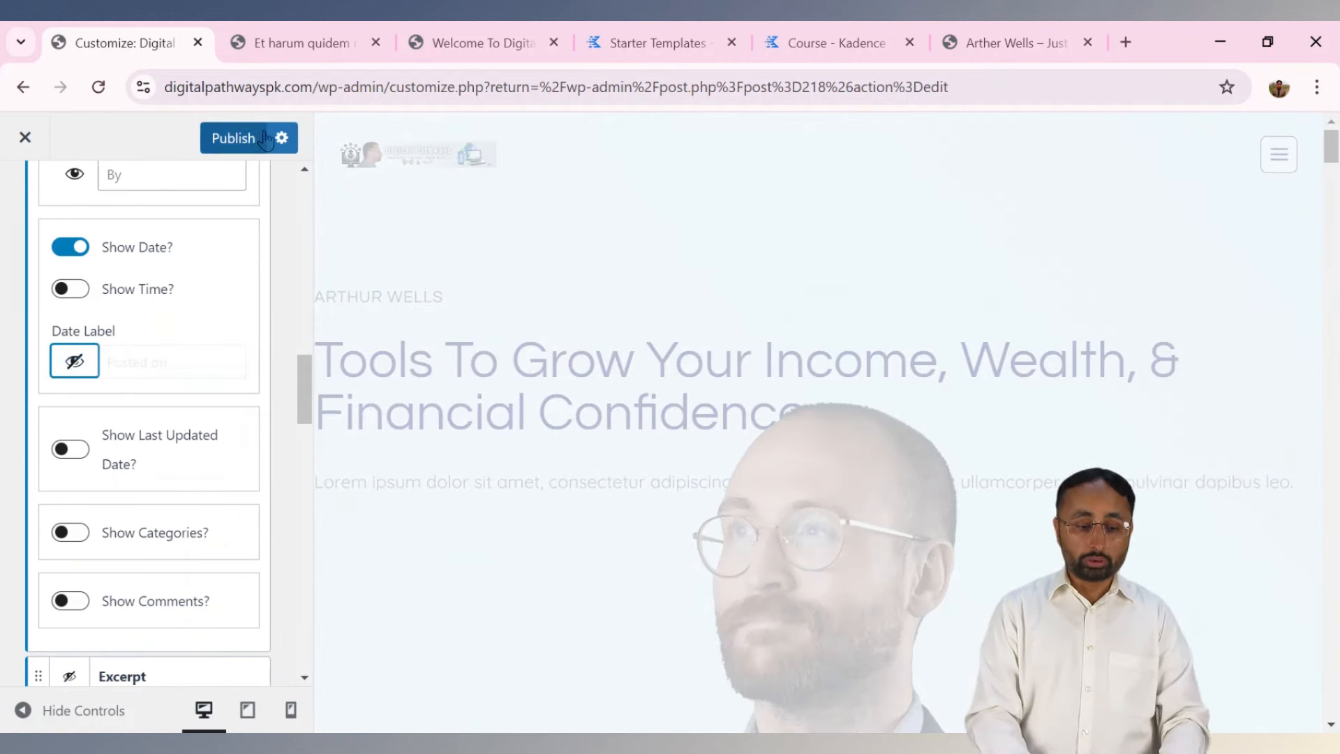
left_click(314, 45)
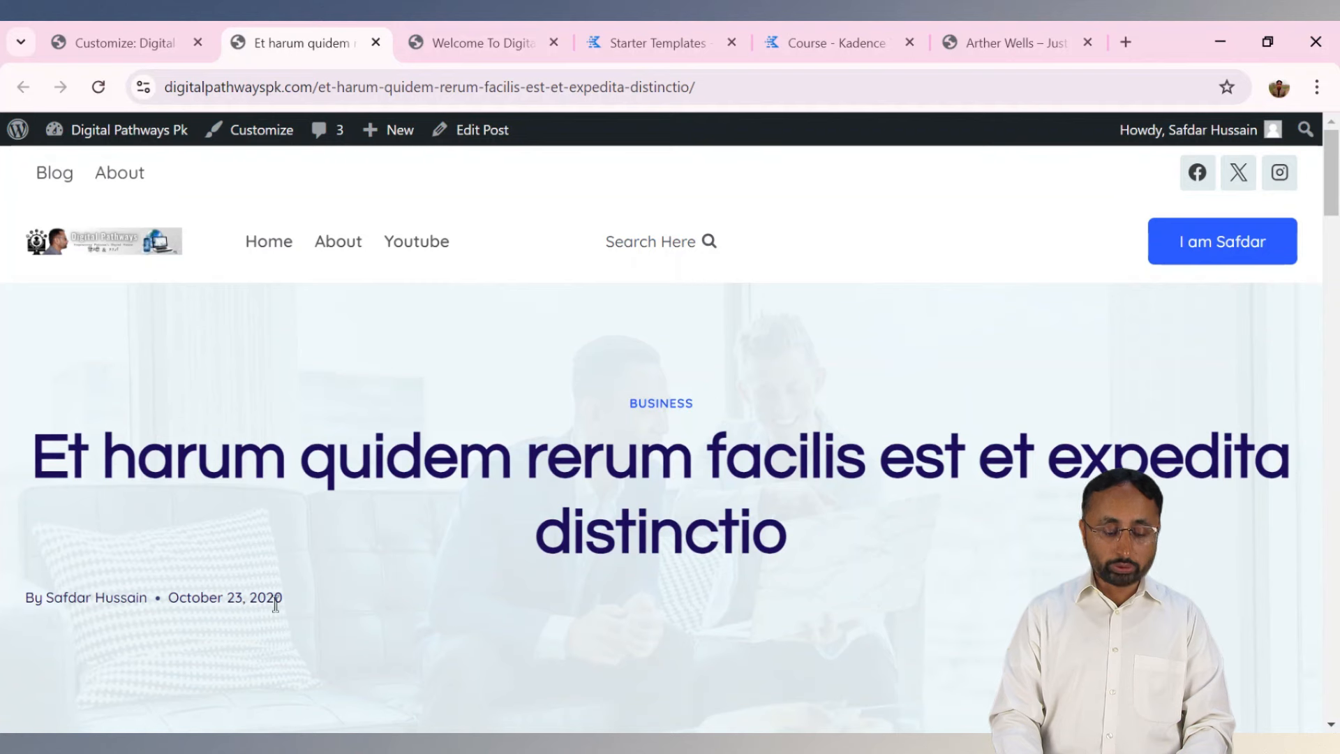
left_click(124, 41)
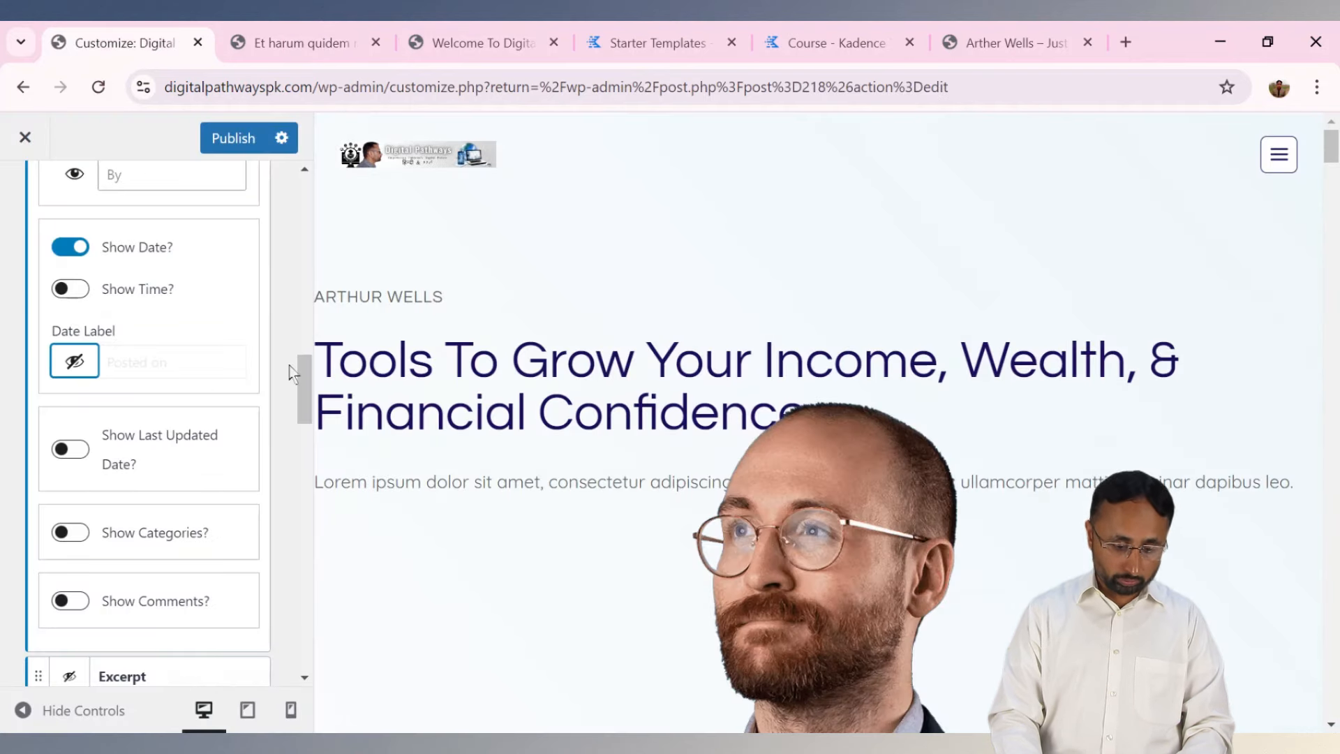
left_click_drag(305, 395, 305, 403)
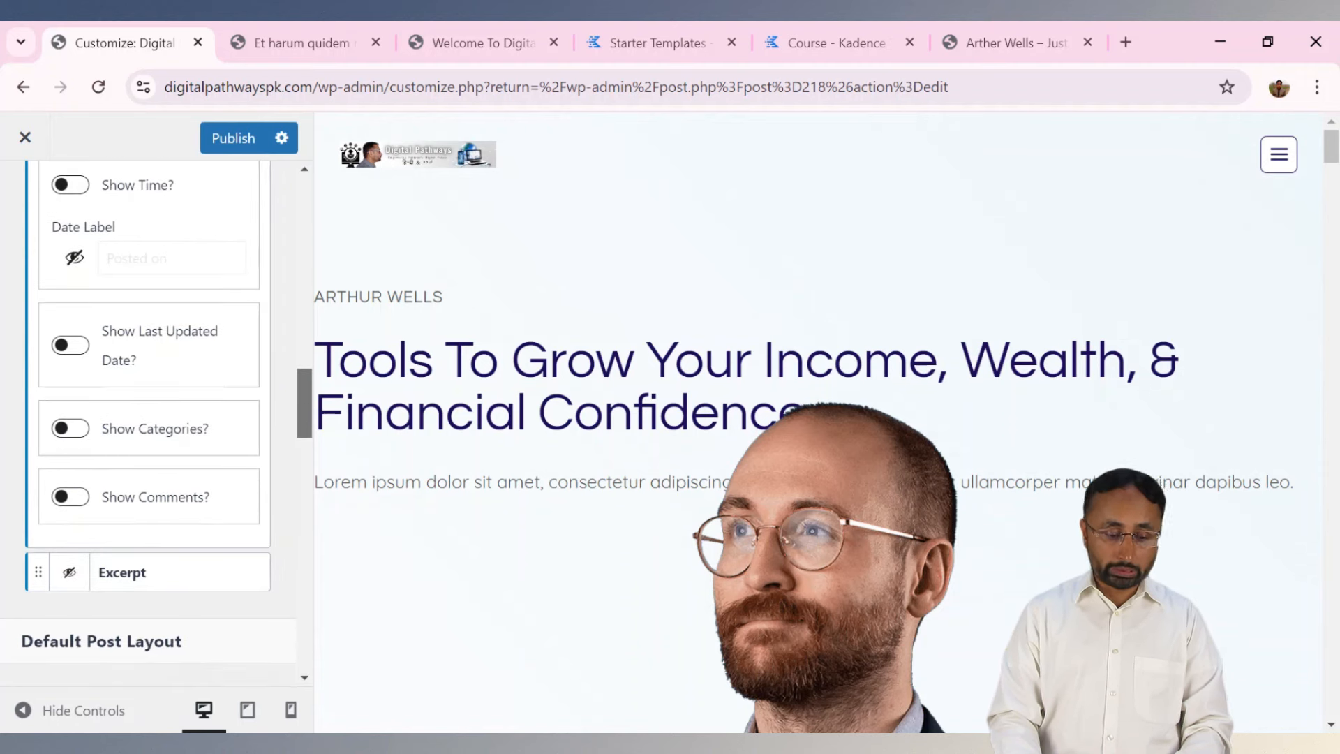
left_click_drag(304, 406, 304, 530)
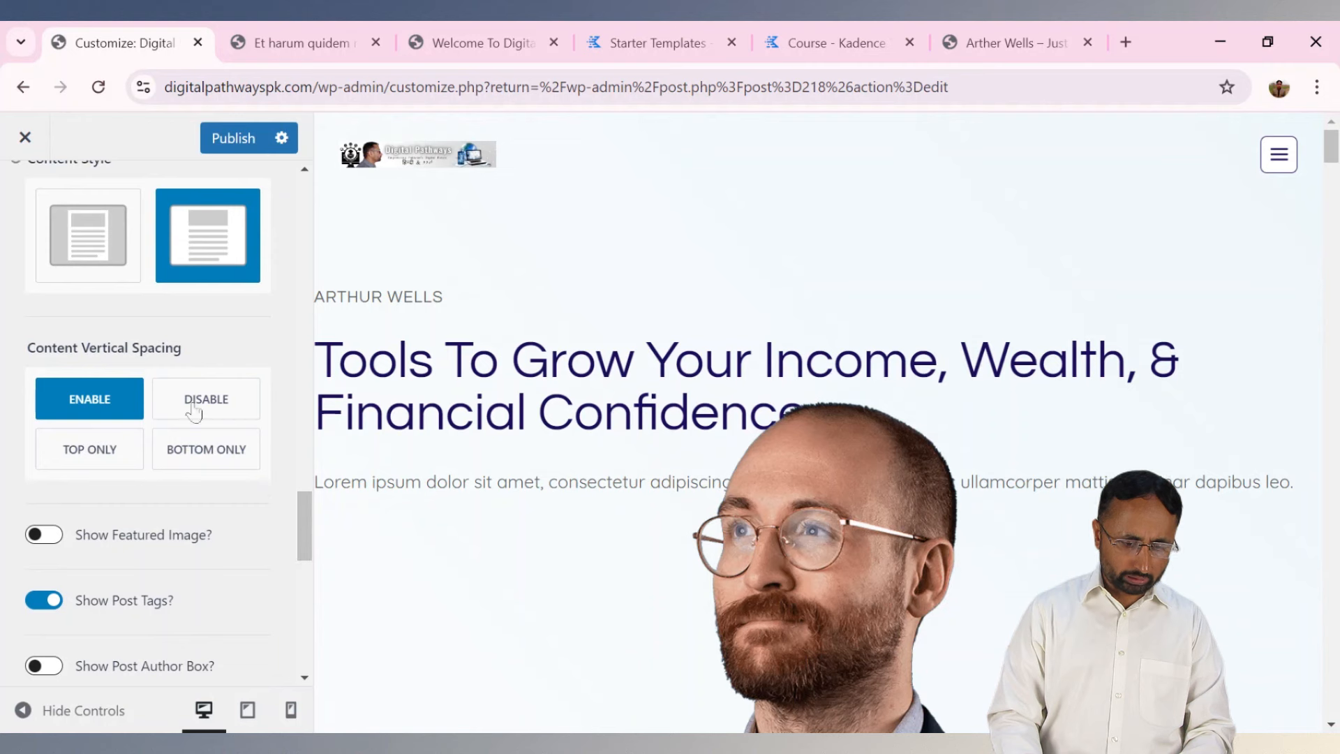
left_click(108, 234)
left_click(165, 239)
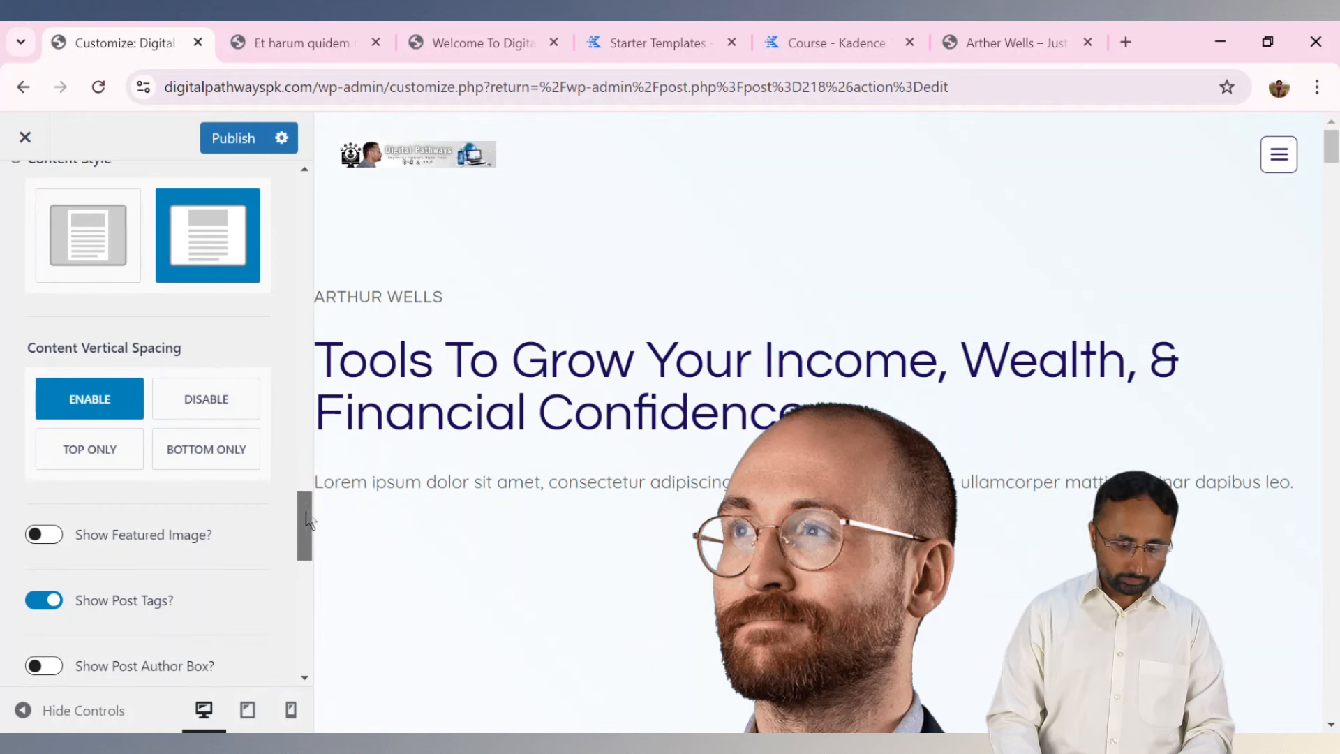
left_click_drag(304, 530, 309, 562)
left_click(59, 216)
left_click(59, 216)
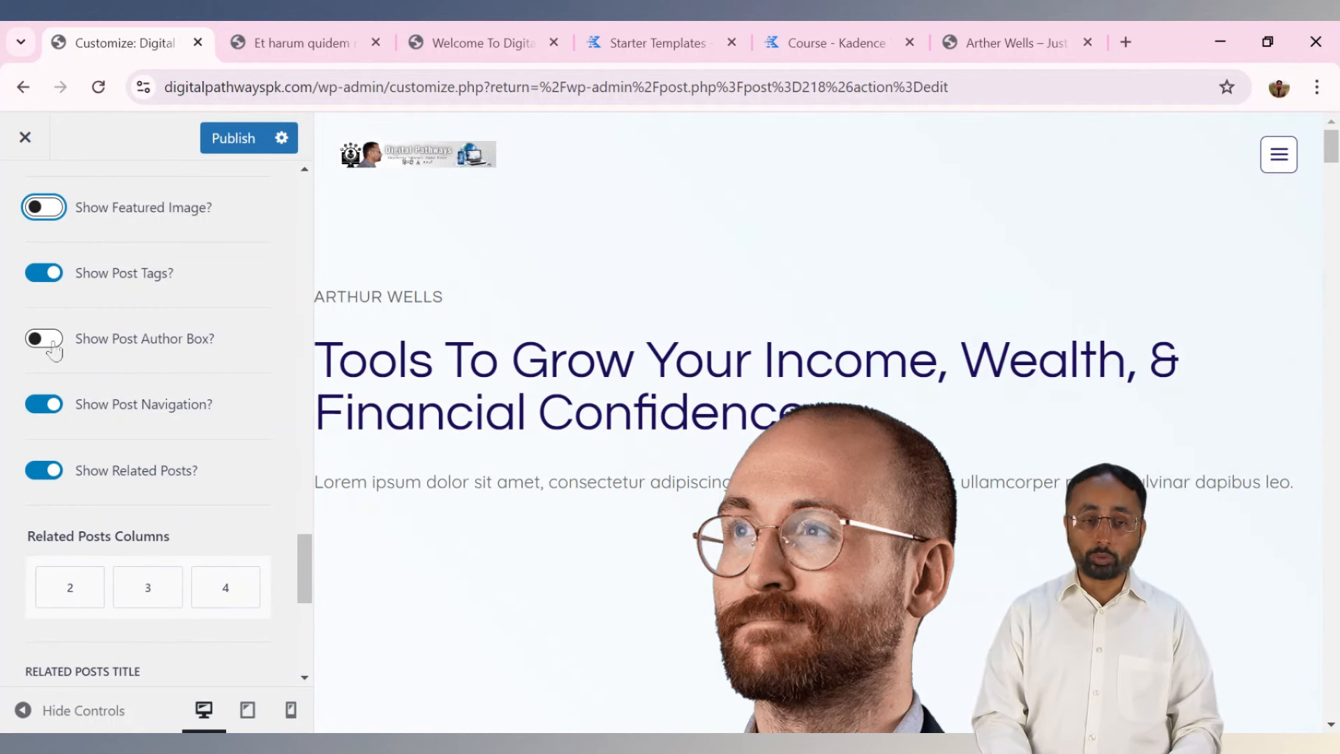
left_click(338, 36)
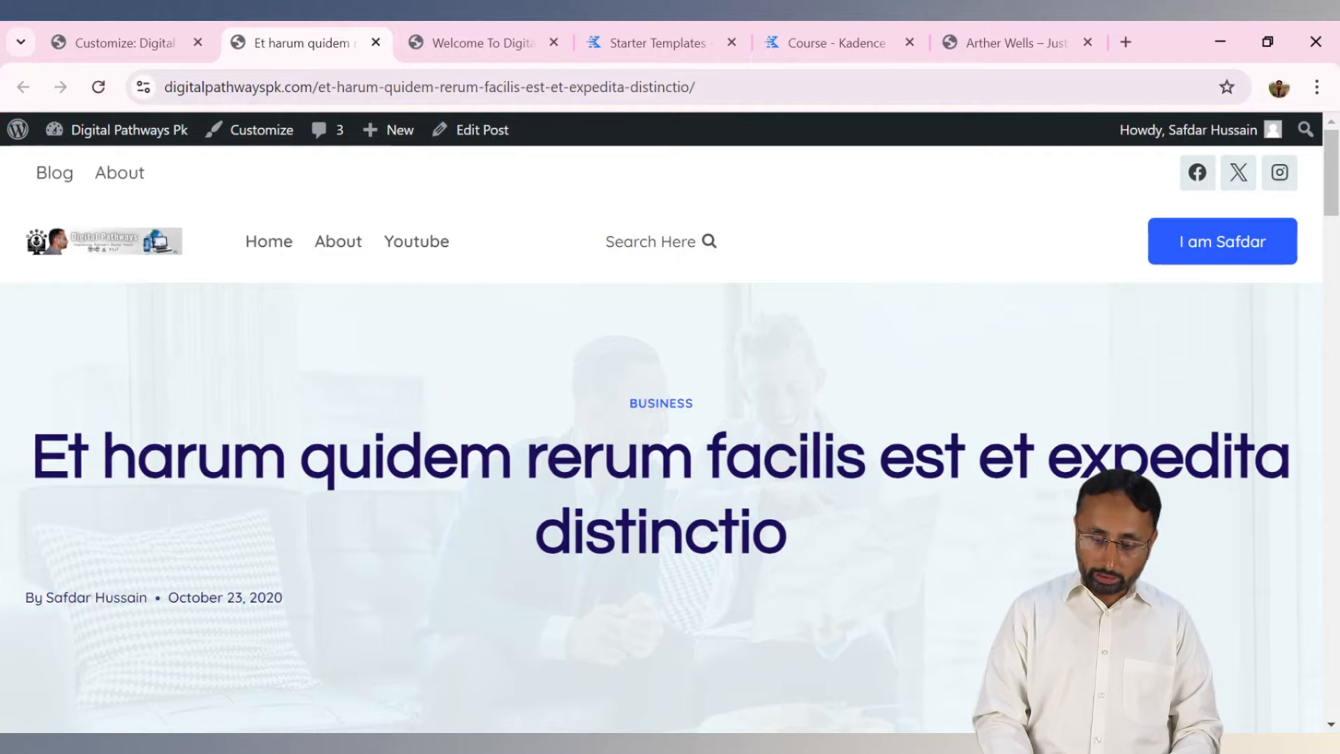
scroll(626, 312, "down", 15)
scroll(457, 419, "up", 8)
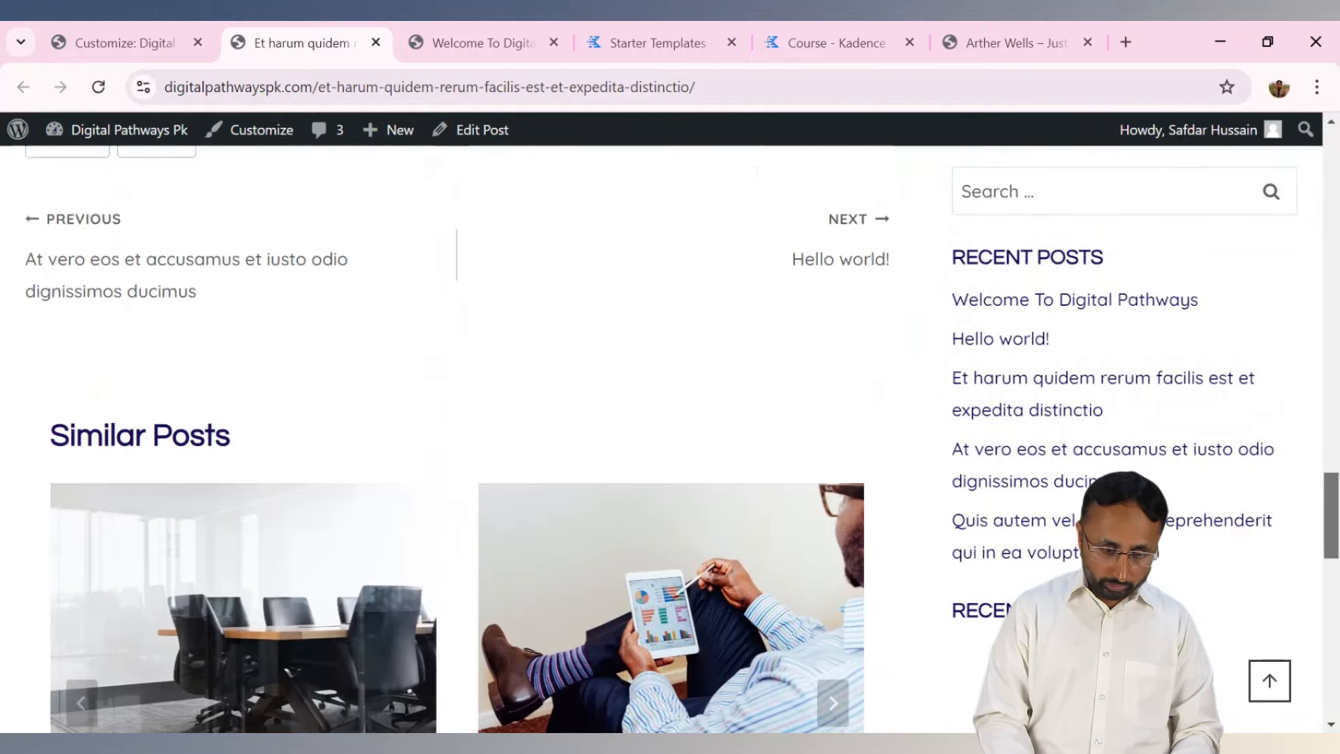
scroll(457, 419, "down", 3)
scroll(457, 419, "down", 5)
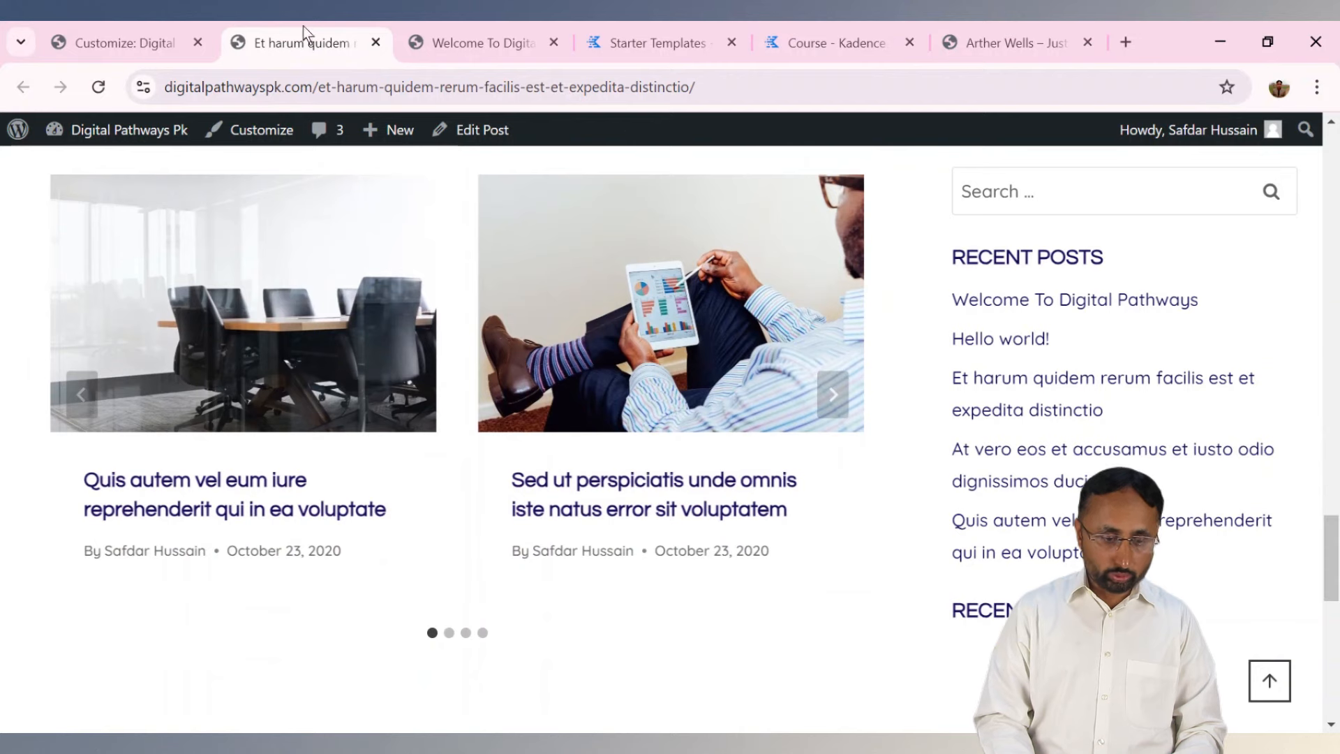
Enable the post author box with Center style and publish the customizer changes.
left_click(126, 42)
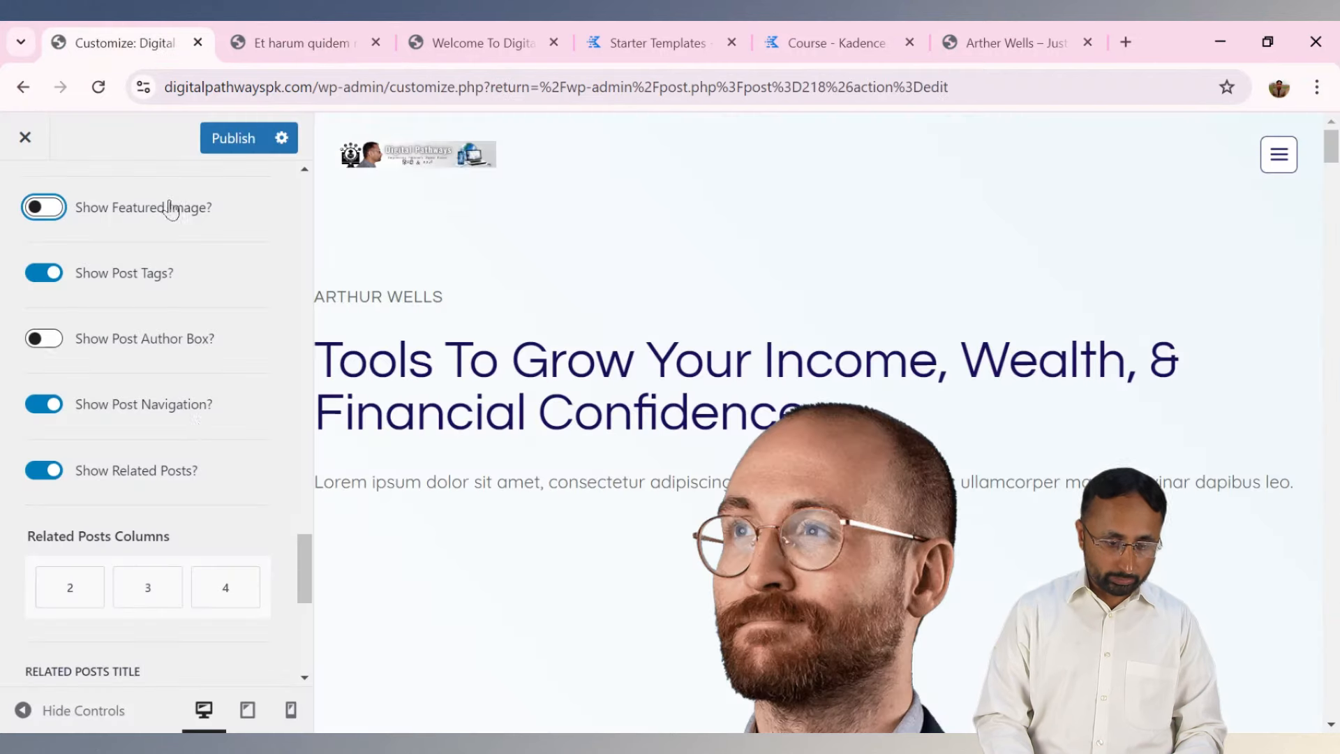
left_click(46, 340)
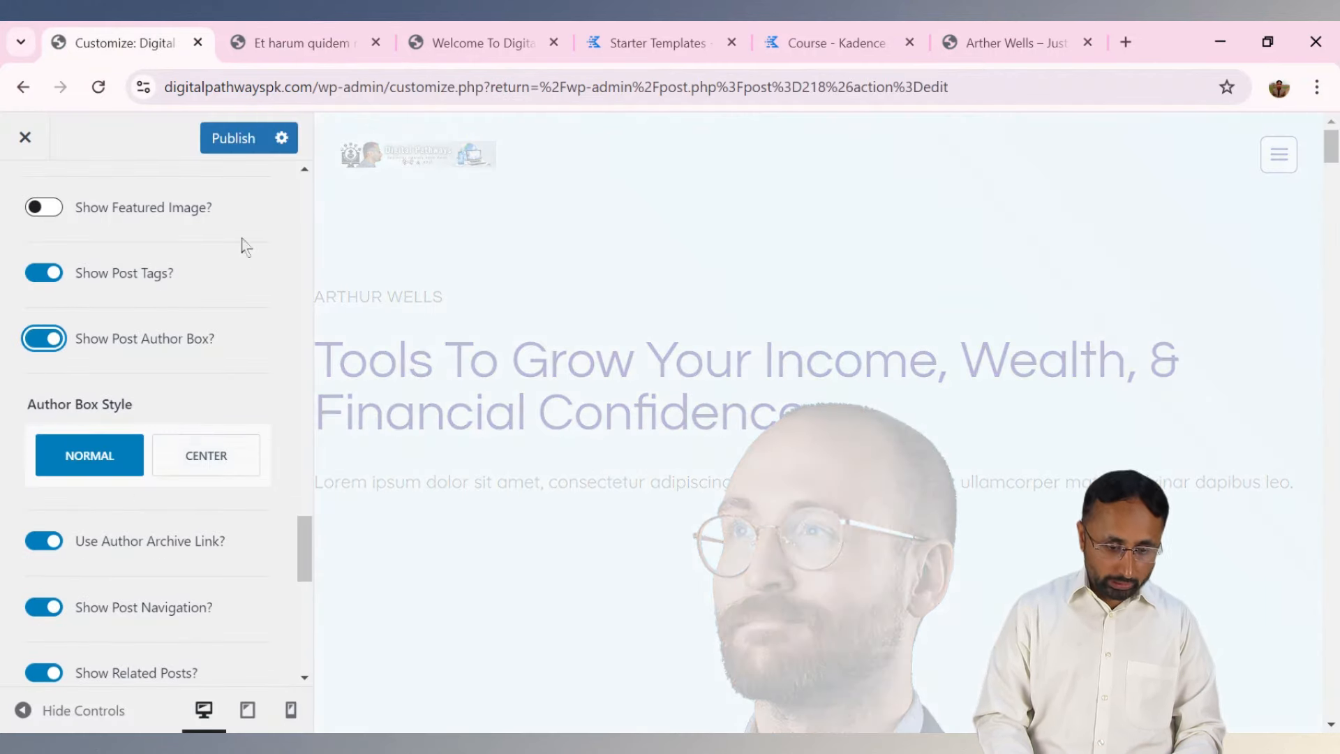
left_click(206, 455)
left_click(225, 146)
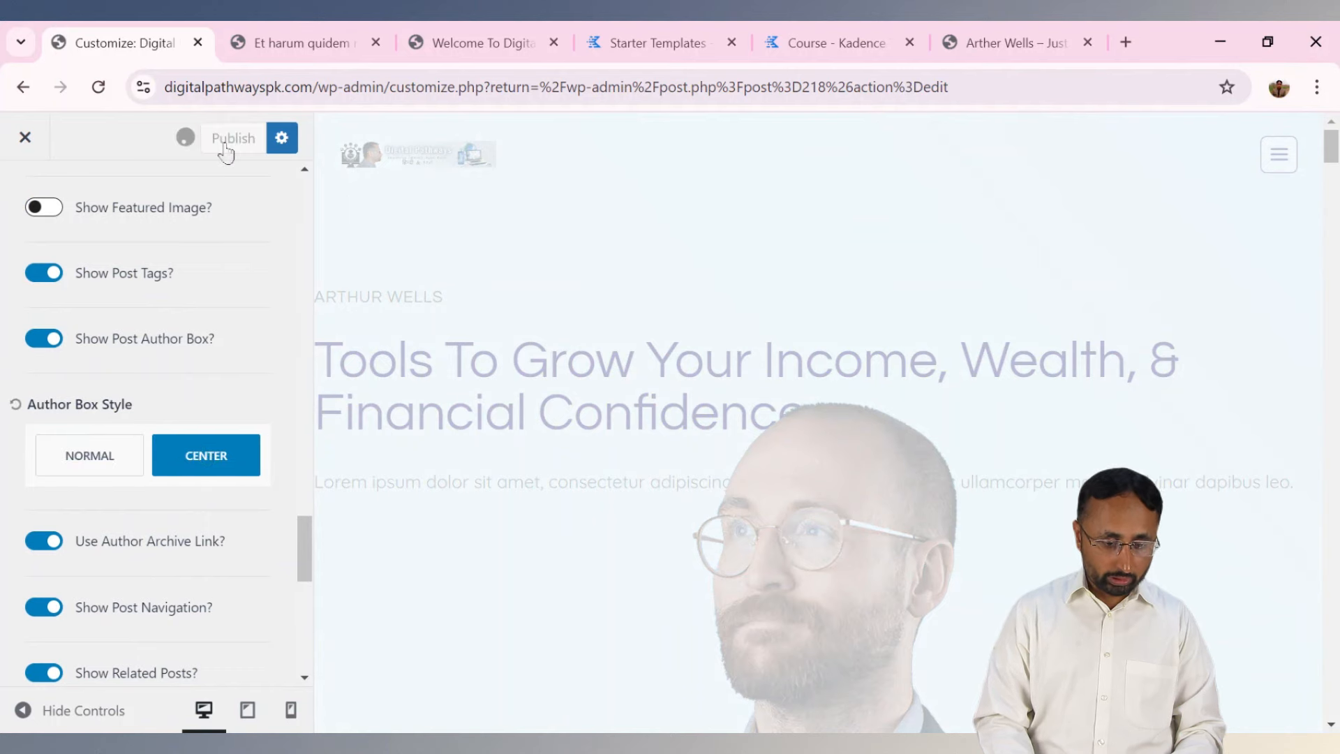
left_click(265, 47)
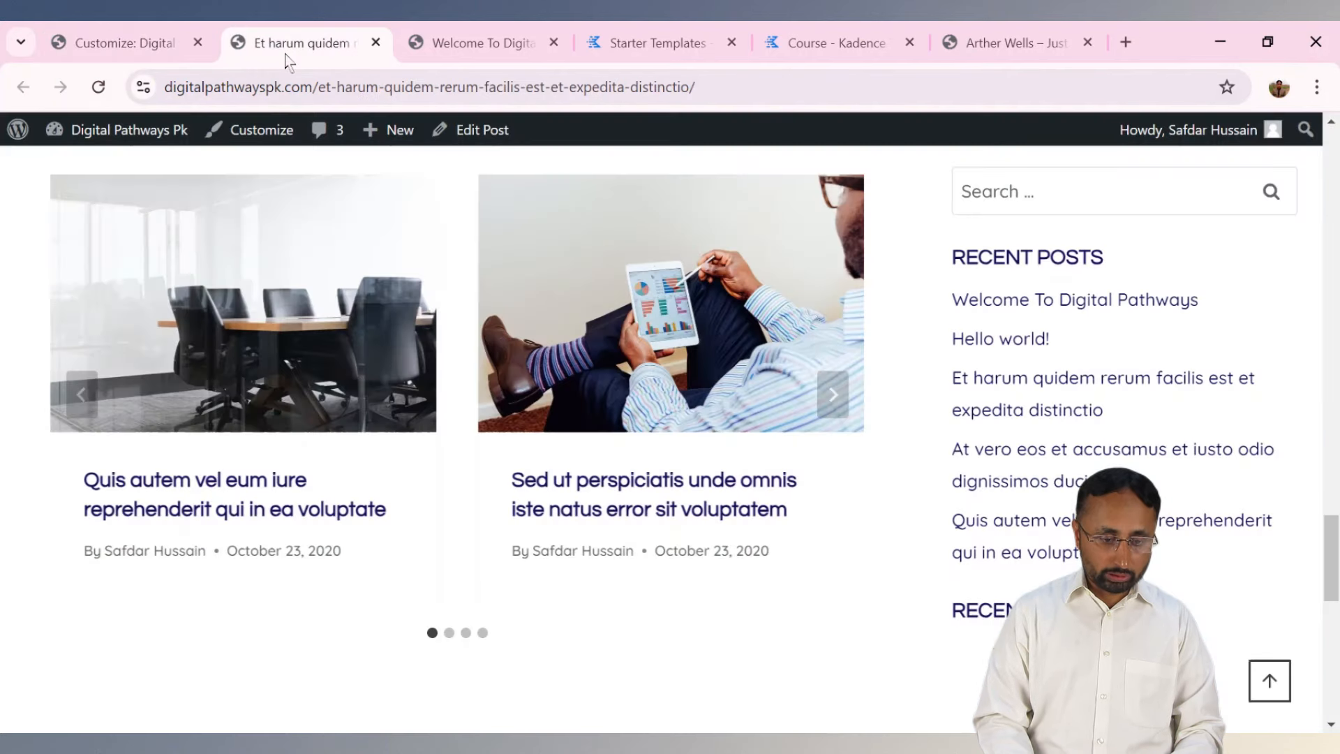
Reload the live post to verify the centred author box, then close the Customizer.
left_click(103, 95)
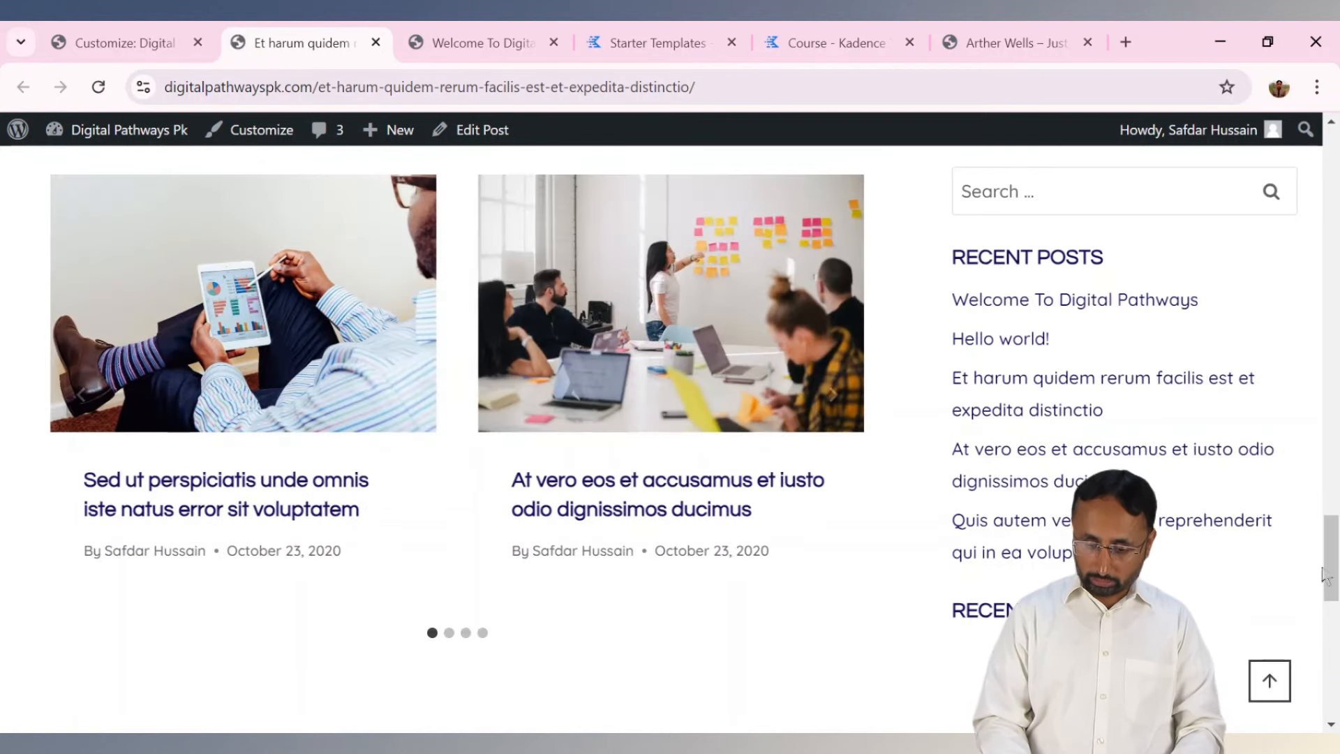
left_click_drag(1324, 576, 1330, 673)
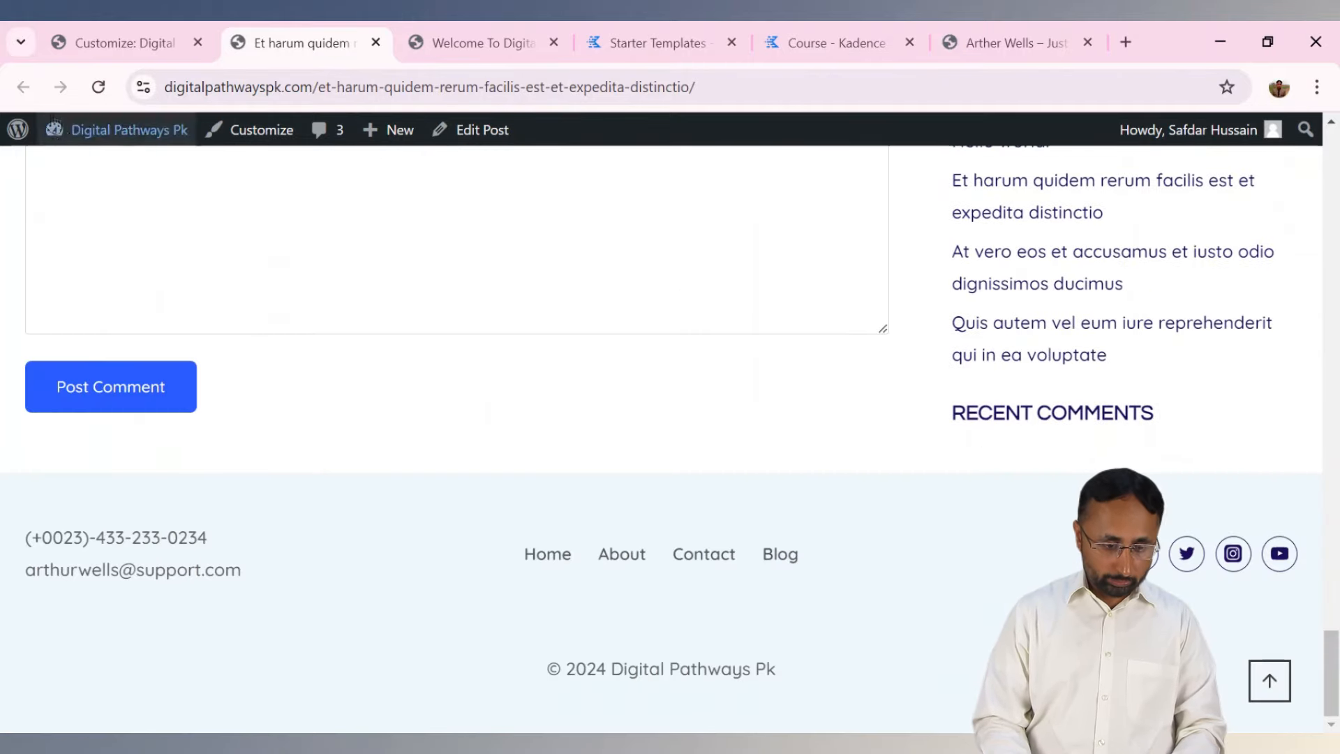
left_click(98, 88)
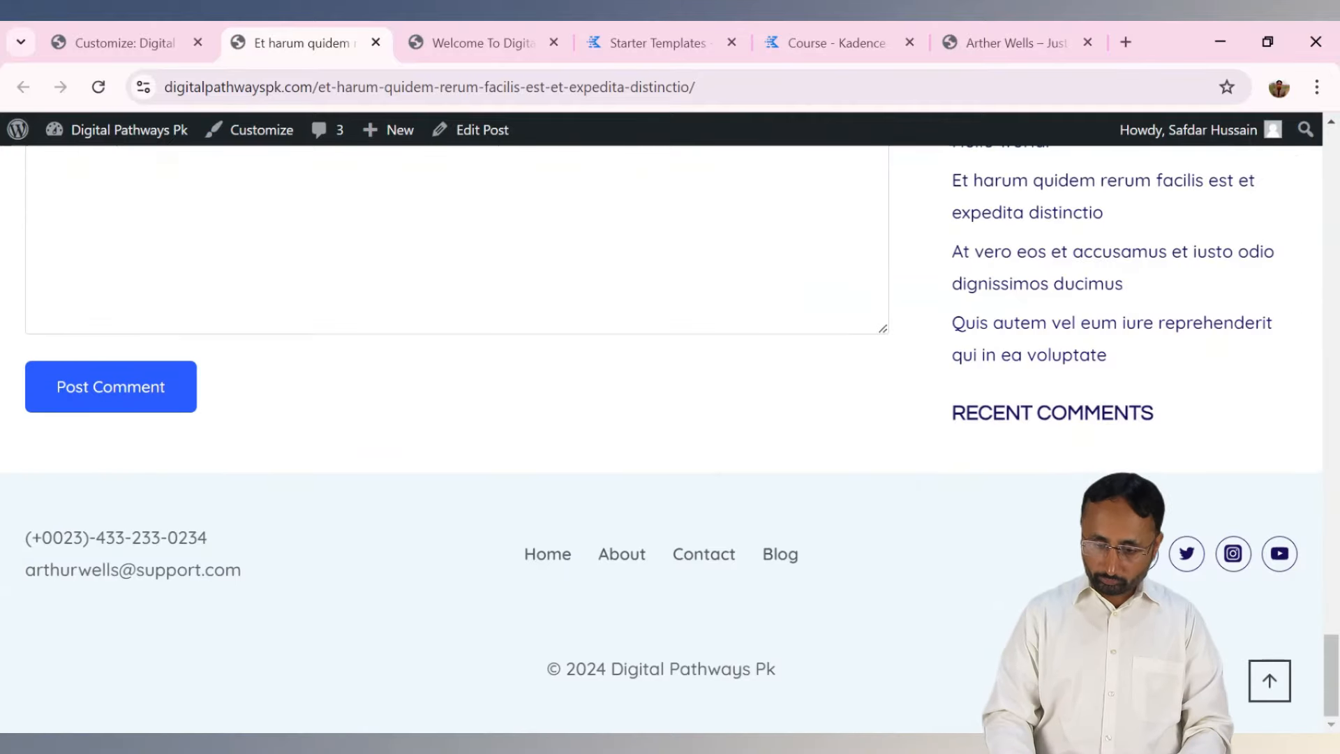
left_click_drag(1330, 673, 1330, 474)
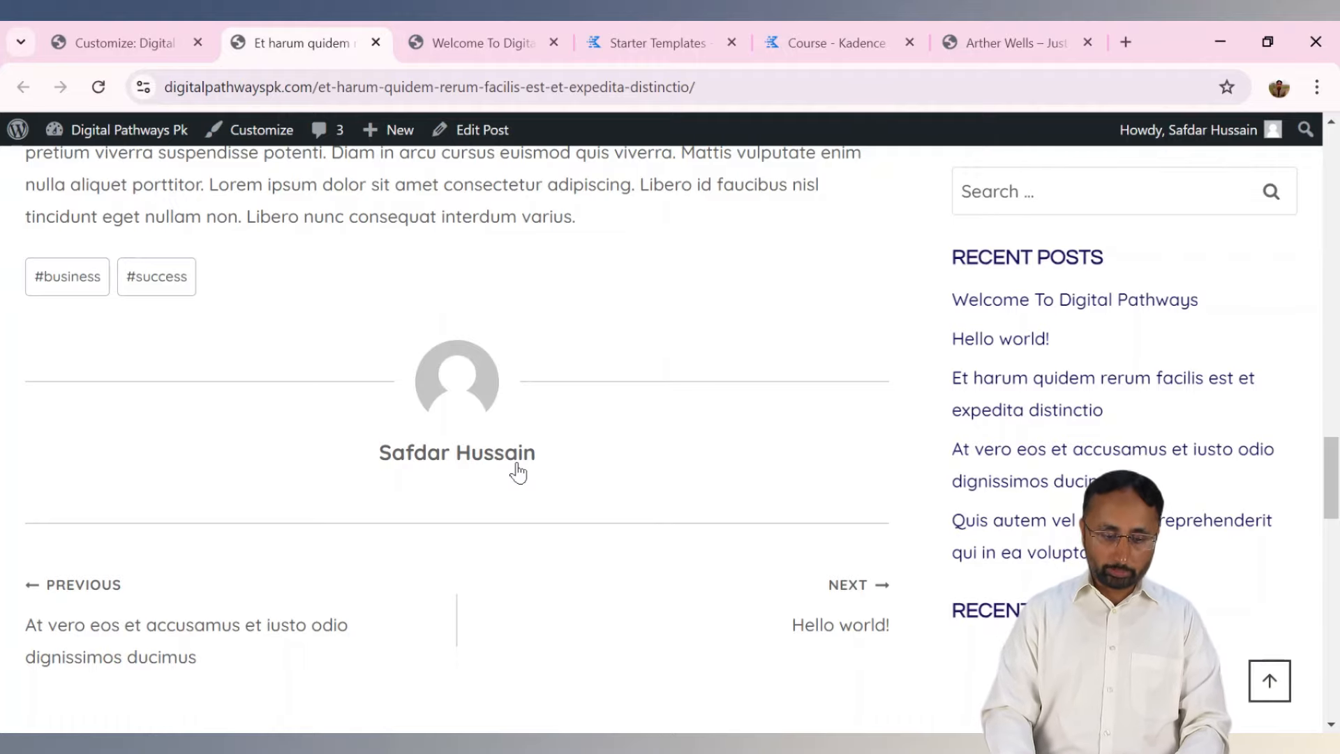
left_click_drag(1331, 466, 1331, 159)
left_click(111, 43)
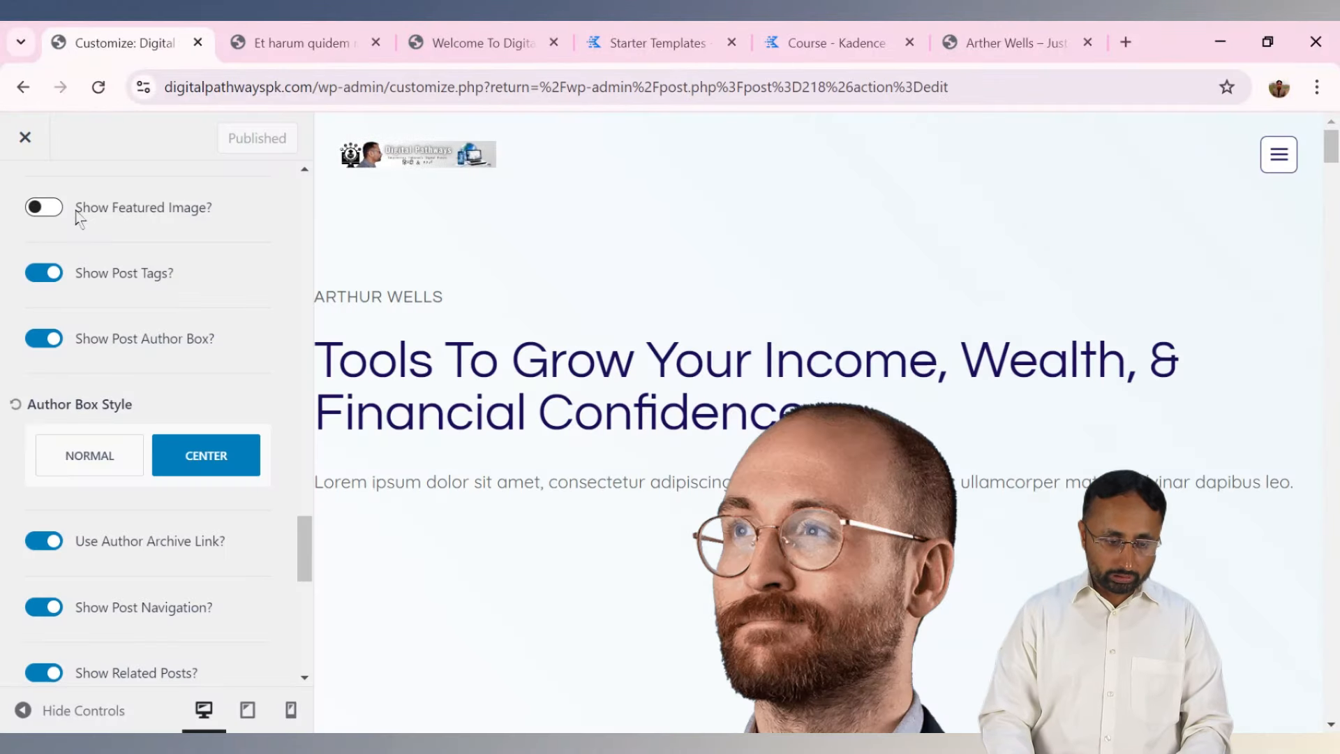
left_click(25, 148)
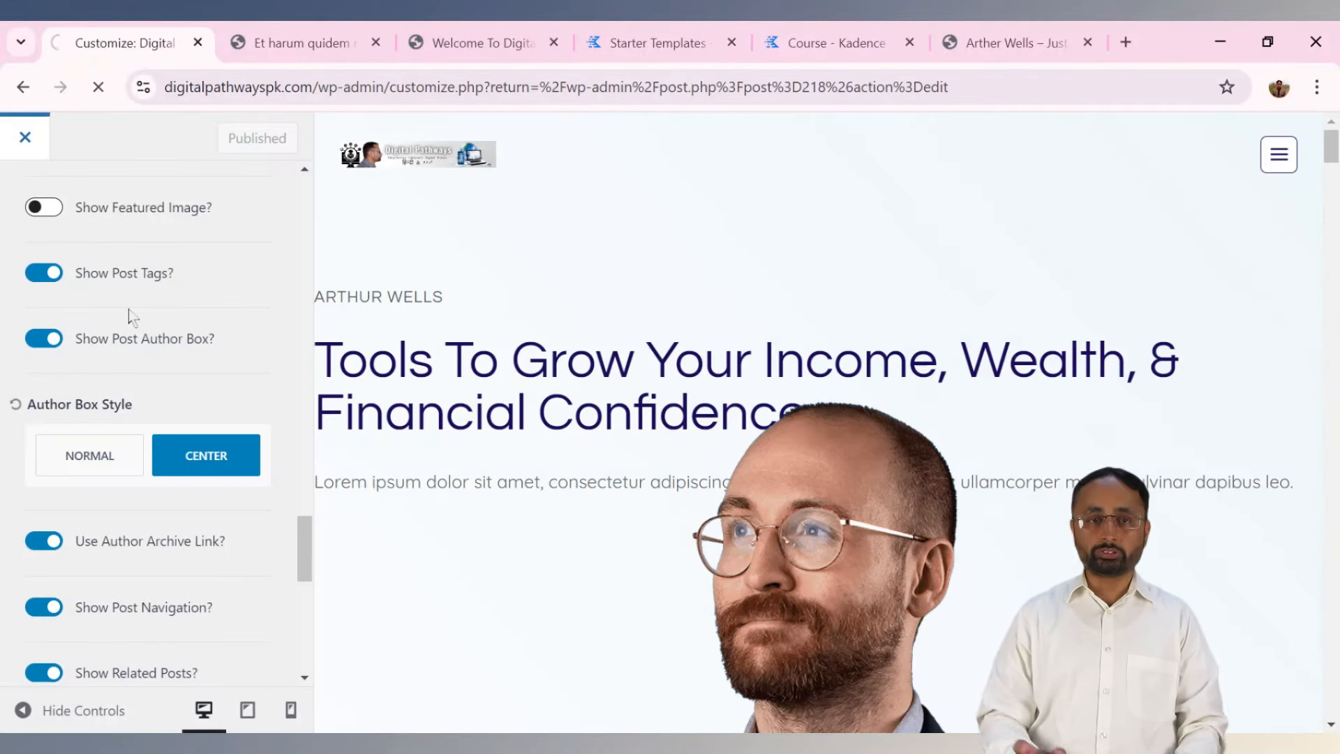